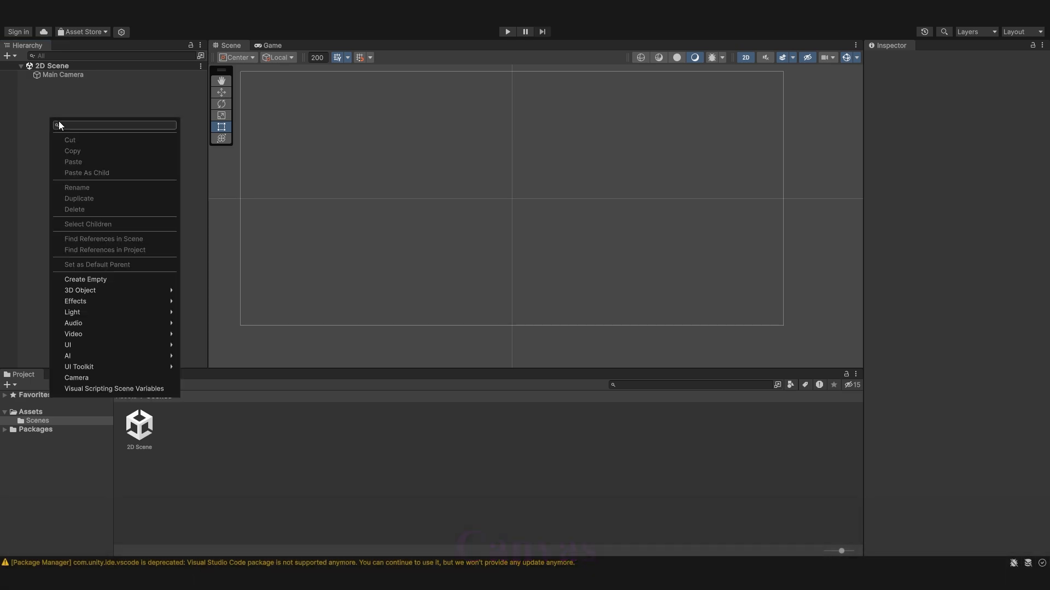
- Add a UI Canvas to the scene and frame it in the Scene view
mouse_move(85, 345)
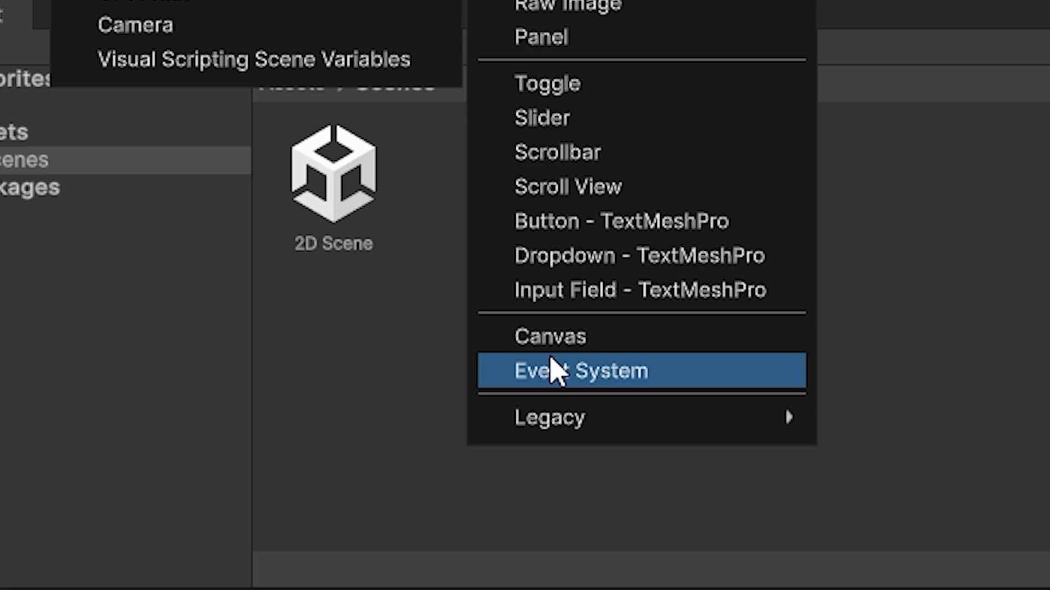
left_click(582, 343)
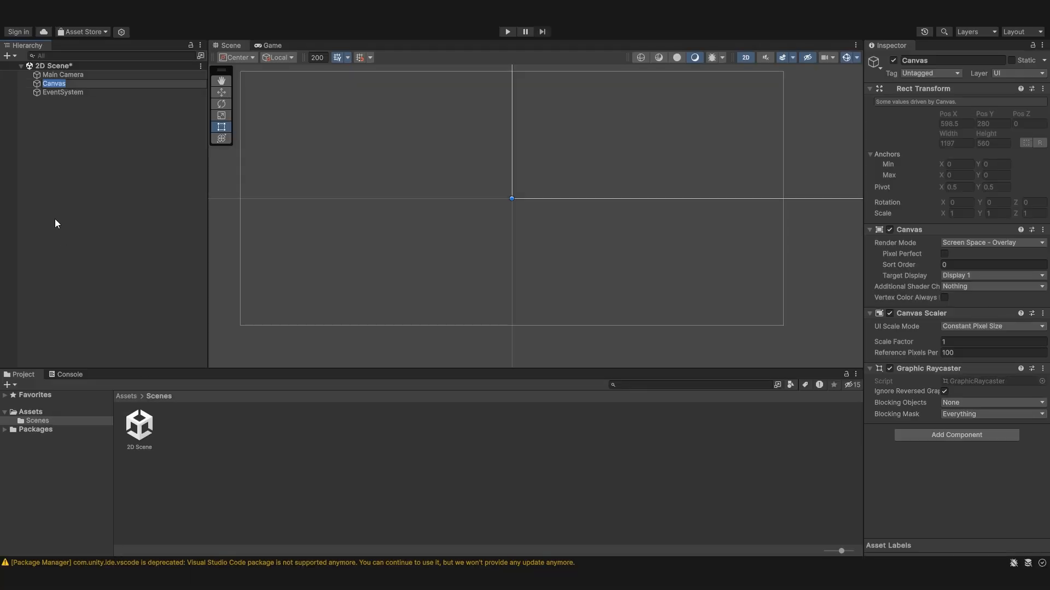
left_click(59, 205)
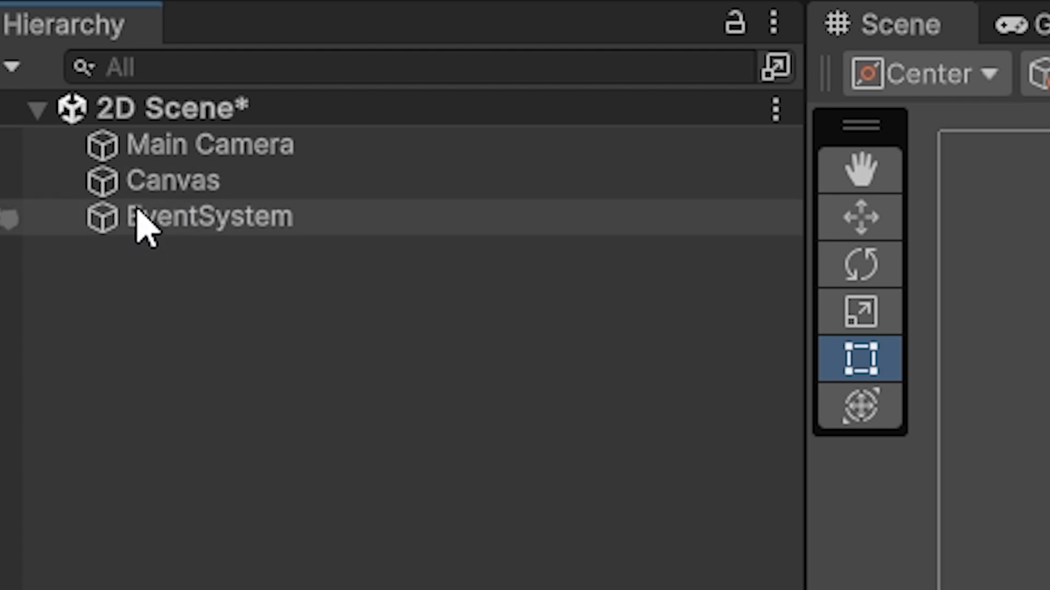
middle_click_drag(1047, 218, 1049, 589)
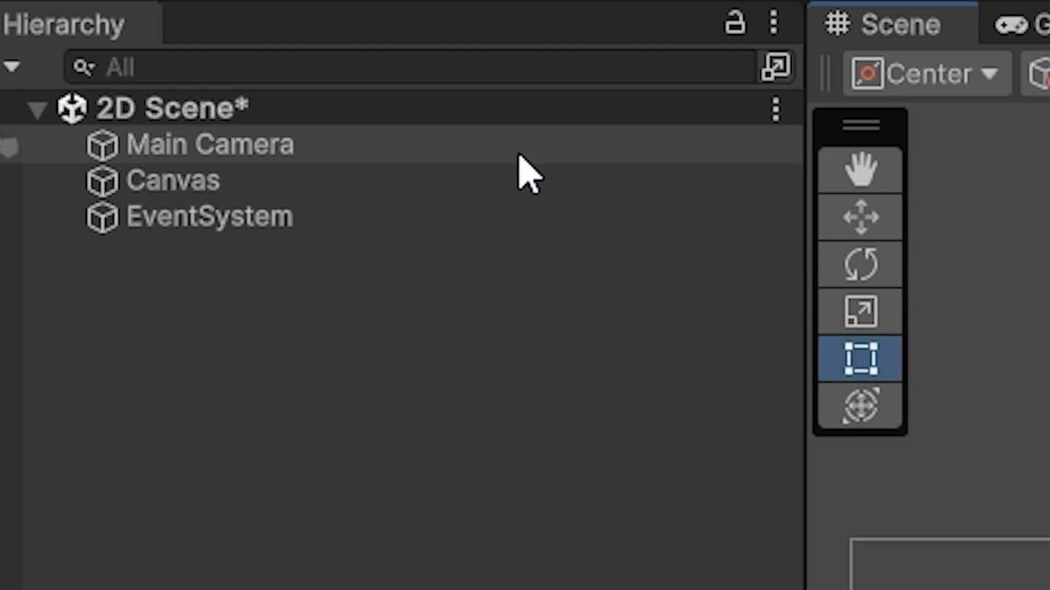
left_click(519, 181)
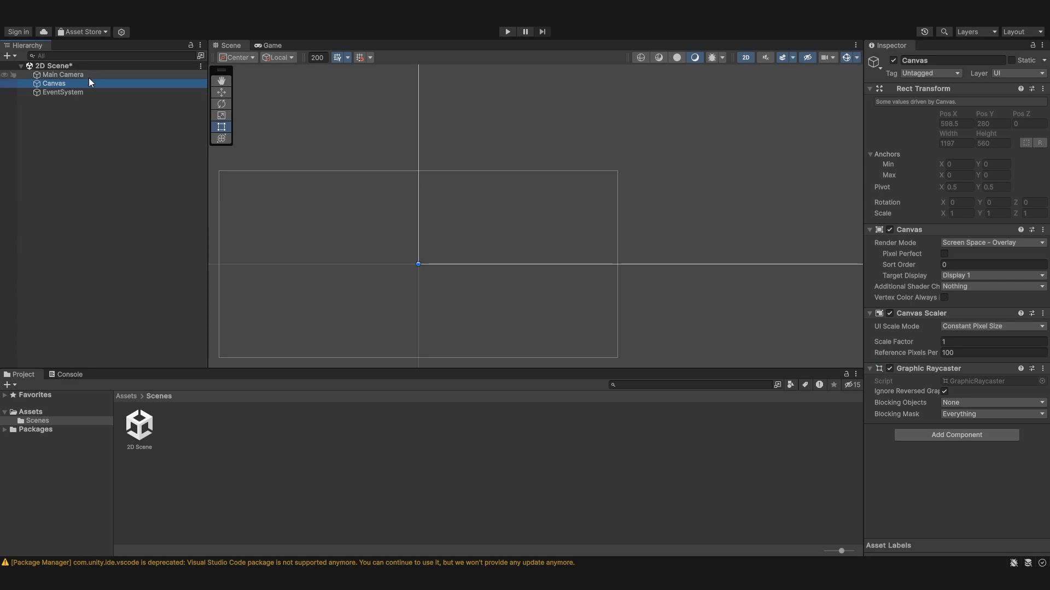
key("f")
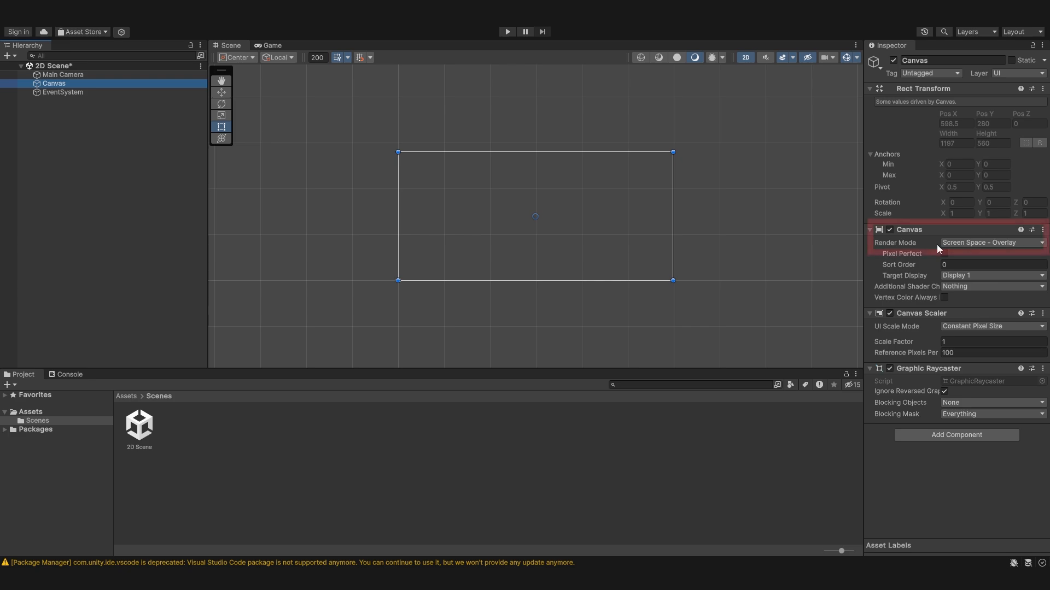
- Set the Canvas's render mode to Screen Space - Camera and assign Main Camera as its render camera
left_click(1007, 245)
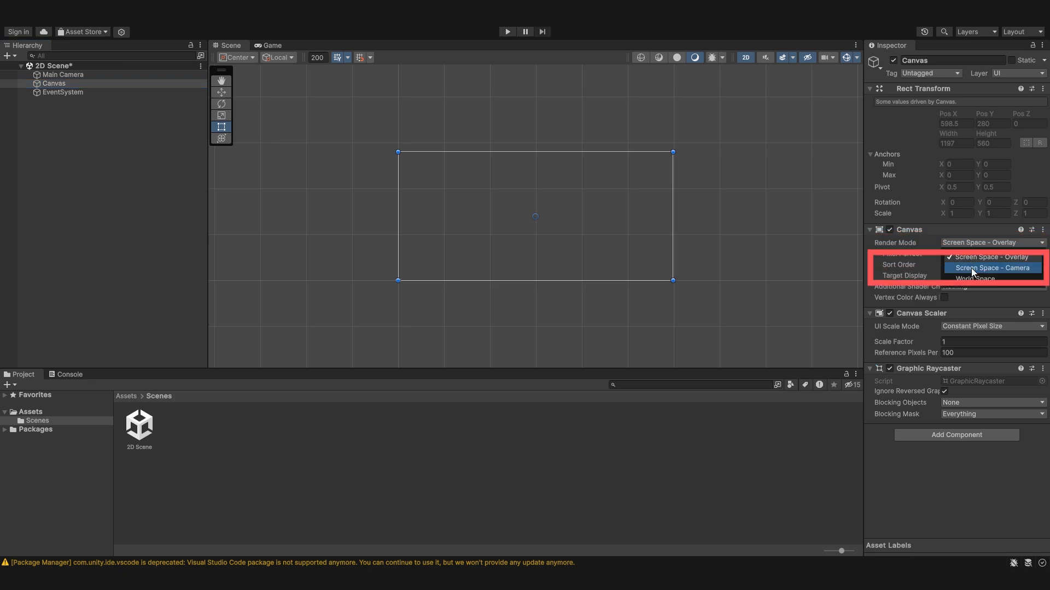
left_click(959, 268)
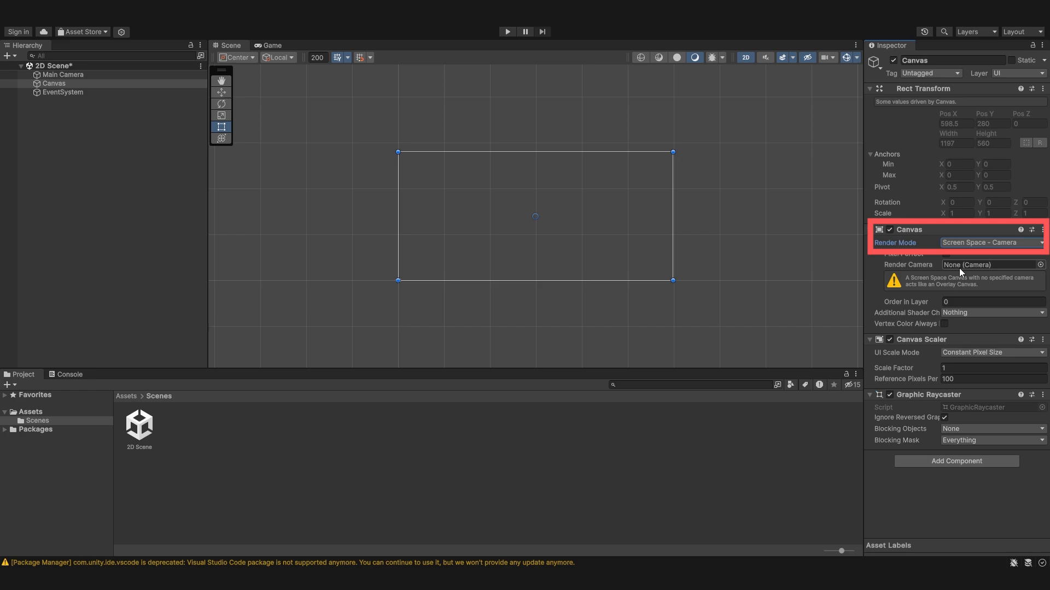
left_click(1040, 265)
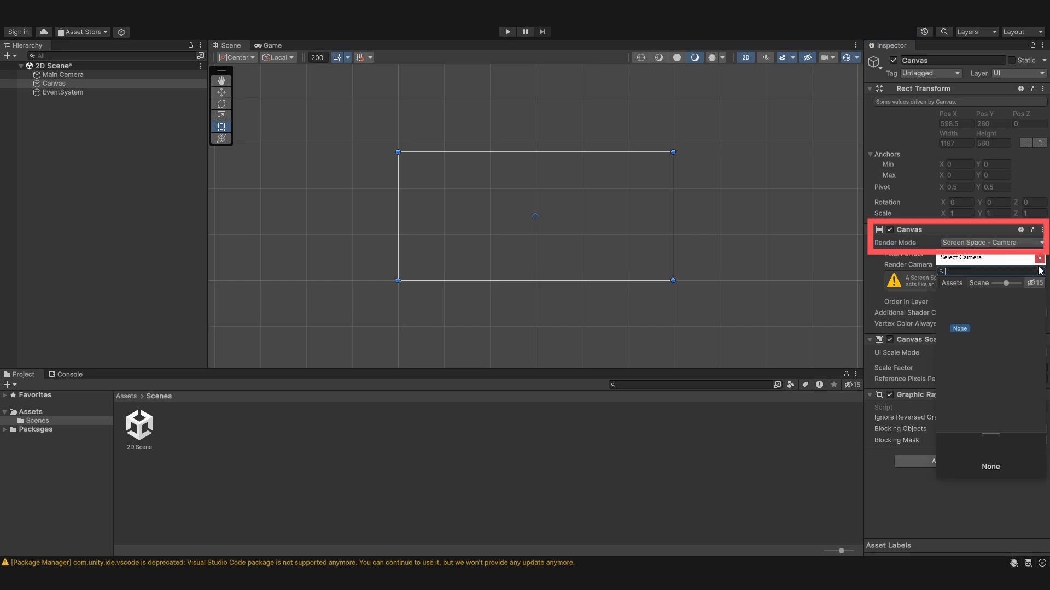
left_click(1039, 259)
left_click_drag(38, 76, 972, 264)
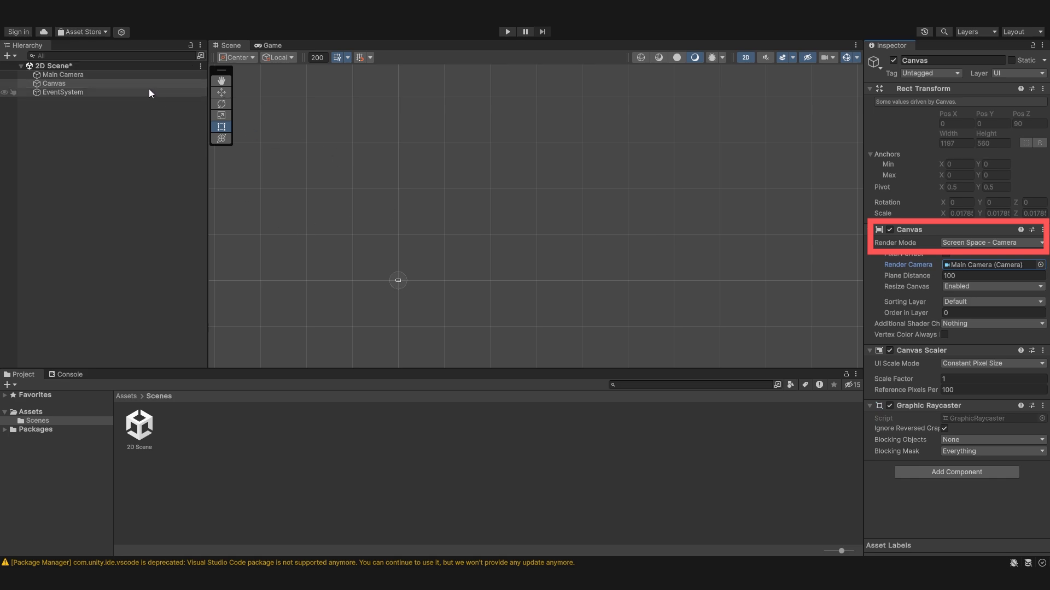
- Frame the Canvas in the Scene view and add a UI Image as its child
left_click(93, 76)
left_click(96, 92)
left_click(93, 85)
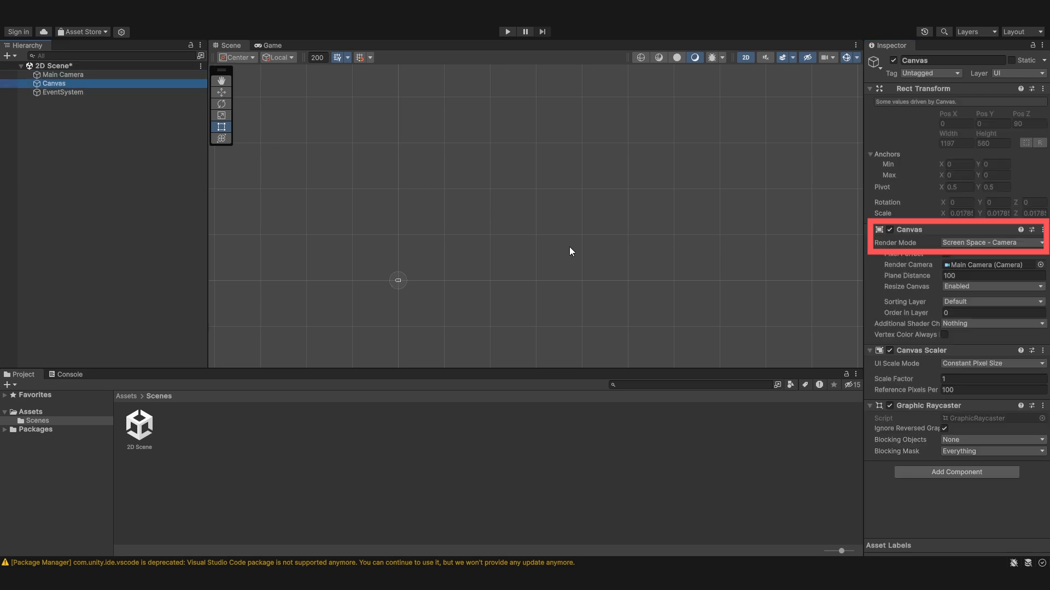
middle_click_drag(722, 233, 762, 225)
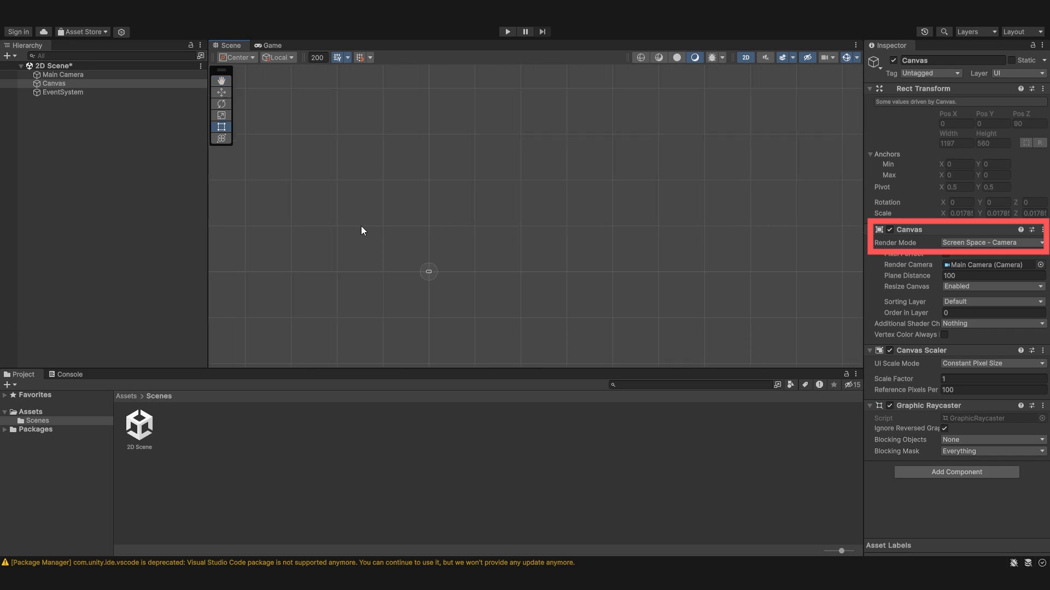
key("f")
right_click(70, 84)
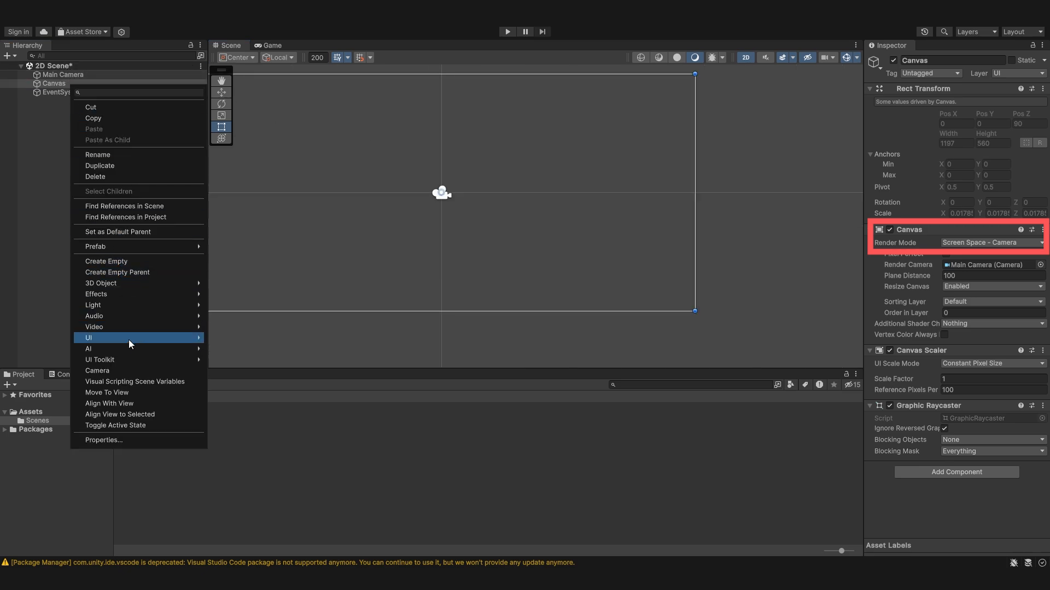
mouse_move(121, 339)
left_click(221, 337)
- Move the white image up and slightly left of the canvas centre
middle_click_drag(440, 230, 565, 268)
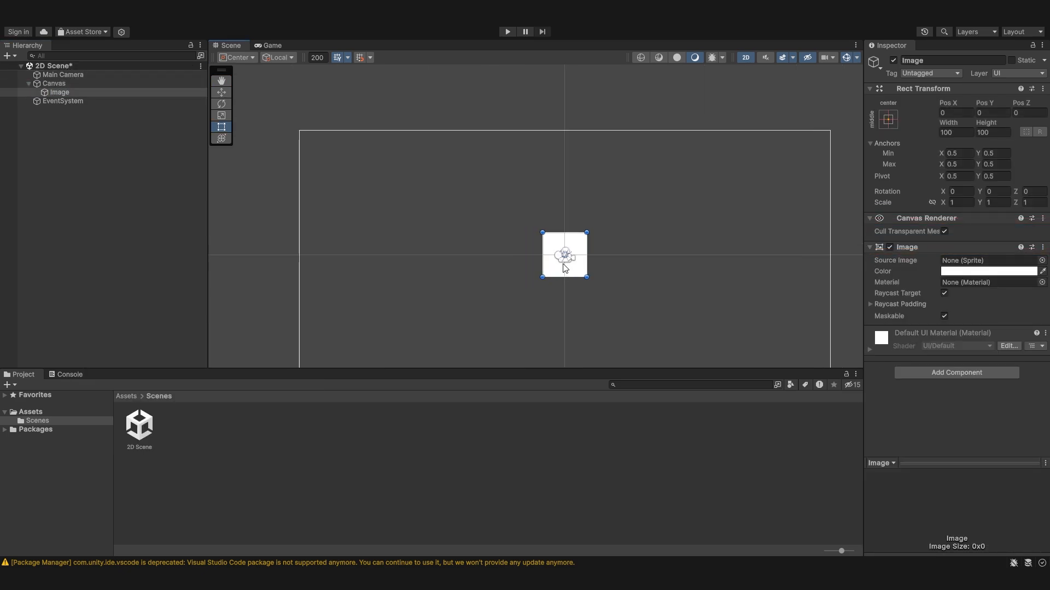
scroll(608, 208, "down", 10)
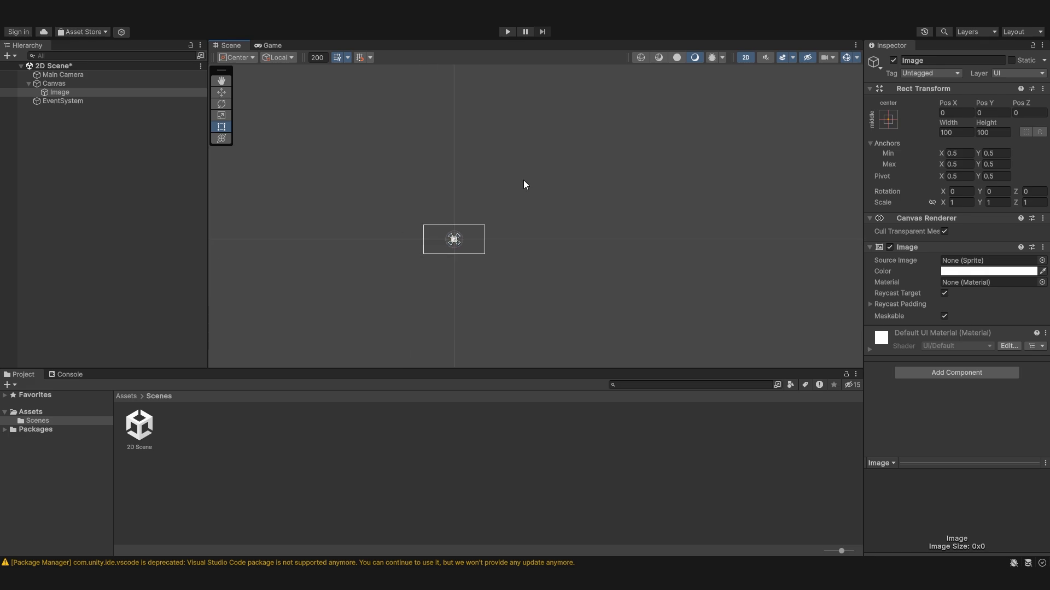
scroll(450, 261, "up", 10)
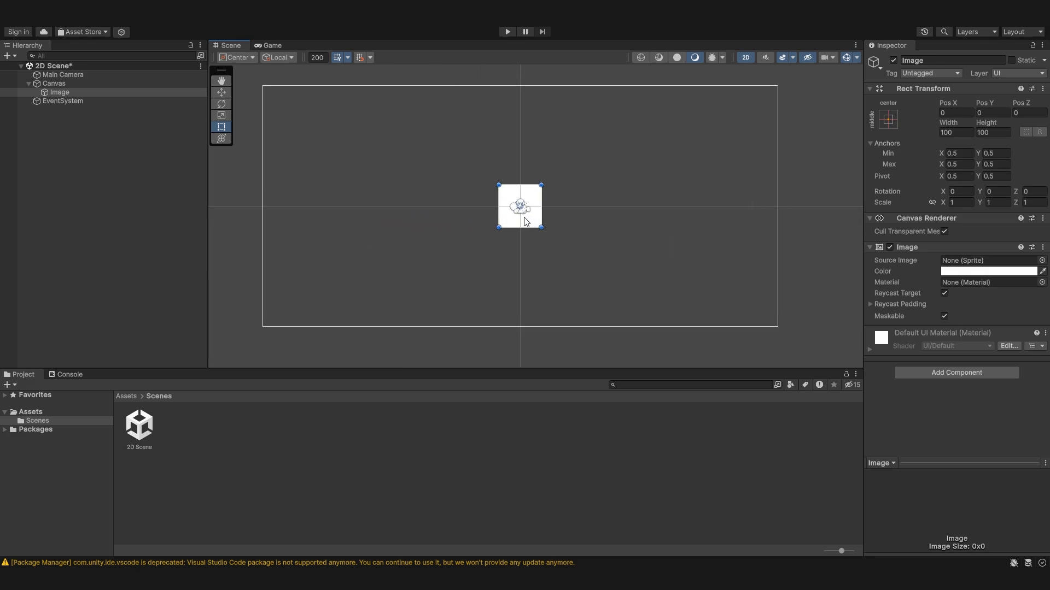
scroll(525, 222, "up", 1)
scroll(525, 221, "down", 1)
left_click_drag(525, 222, 500, 175)
- Try changing the Main Camera's X scale, view frame and size, and preview the canvas in the Game view
left_click(67, 84)
left_click(68, 75)
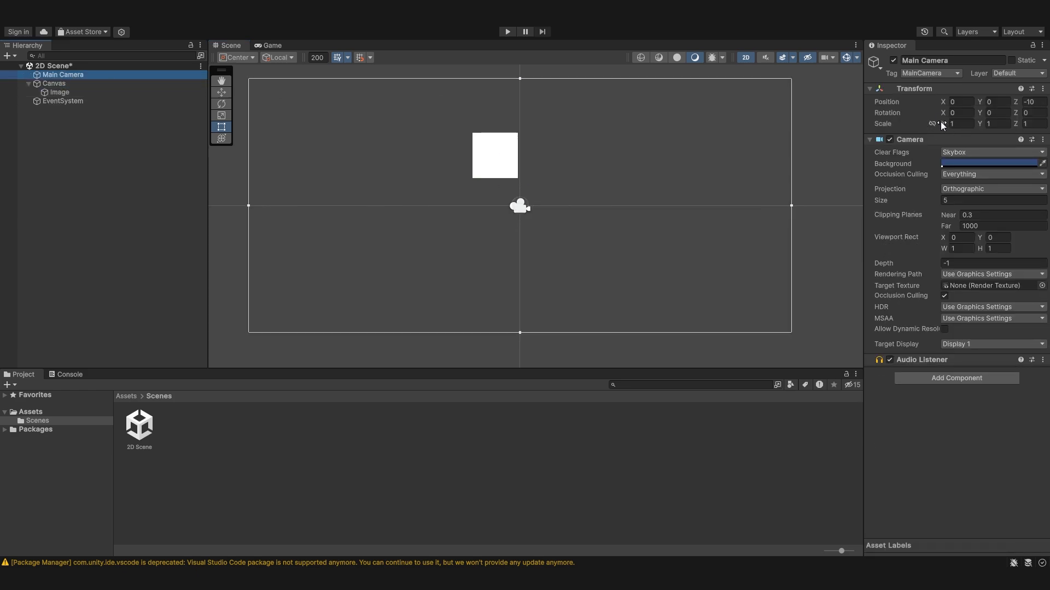
left_click_drag(941, 123, 849, 125)
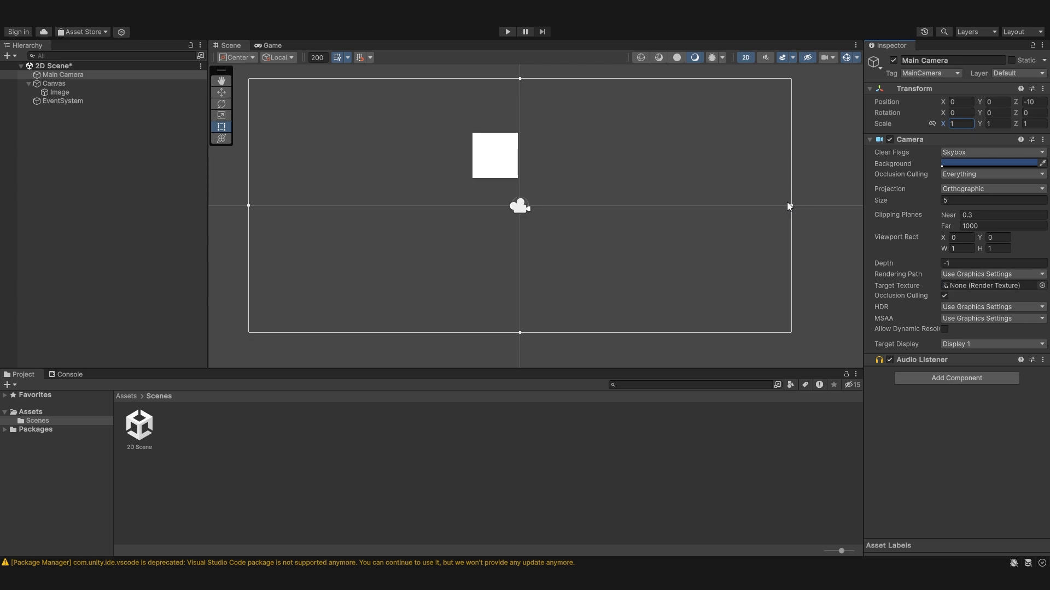
mouse_move(792, 206)
left_mouse_down()
mouse_move(551, 192)
mouse_move(625, 212)
mouse_move(776, 217)
left_mouse_up()
key("ctrl+z")
left_click(265, 45)
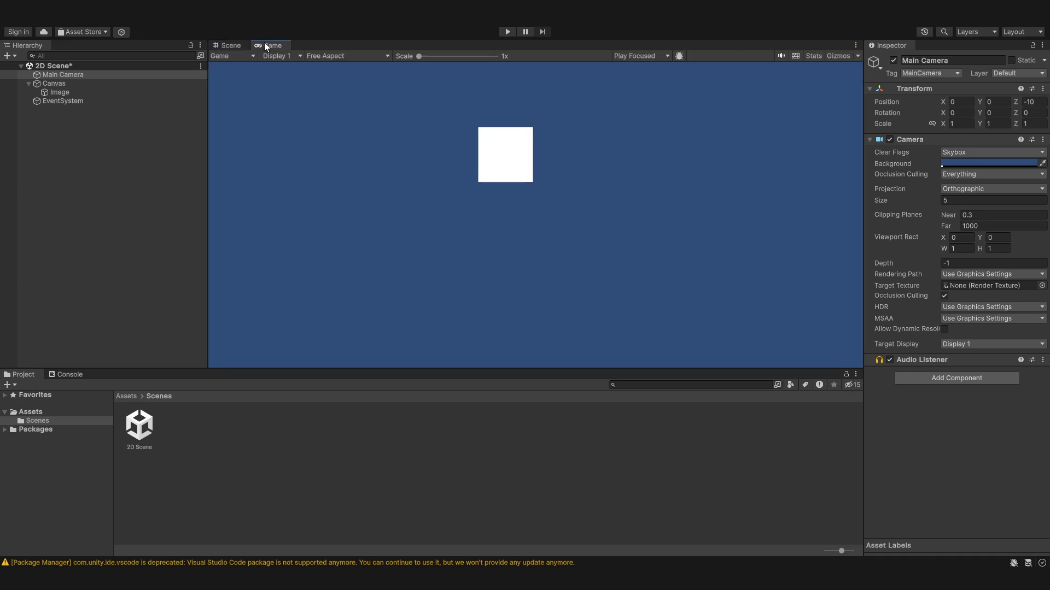
left_click_drag(911, 199, 735, 208)
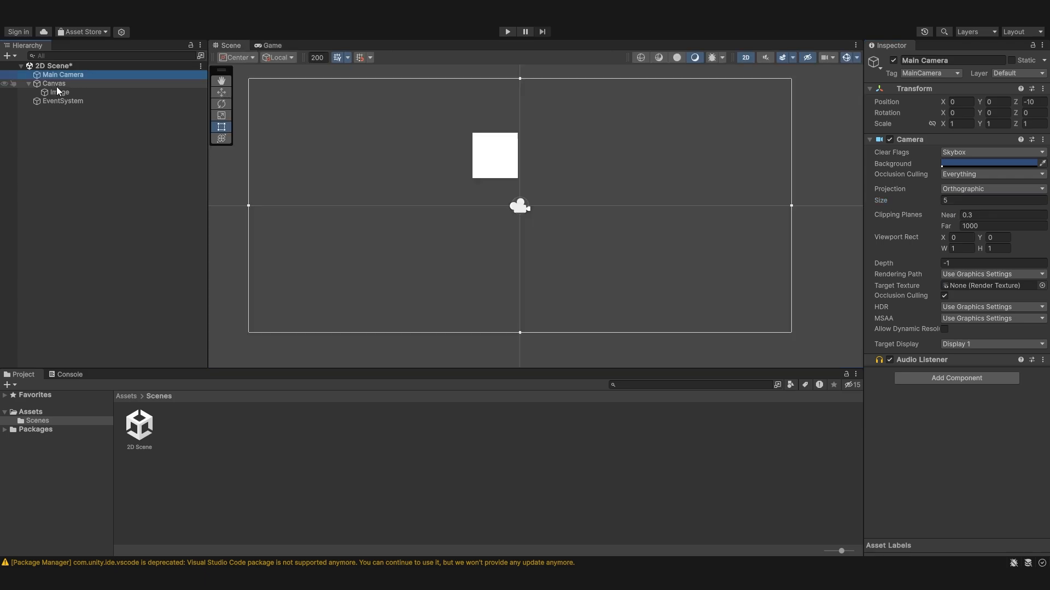
- Delete the Image object from the Canvas
left_click(57, 92)
key("Delete")
left_click(75, 75)
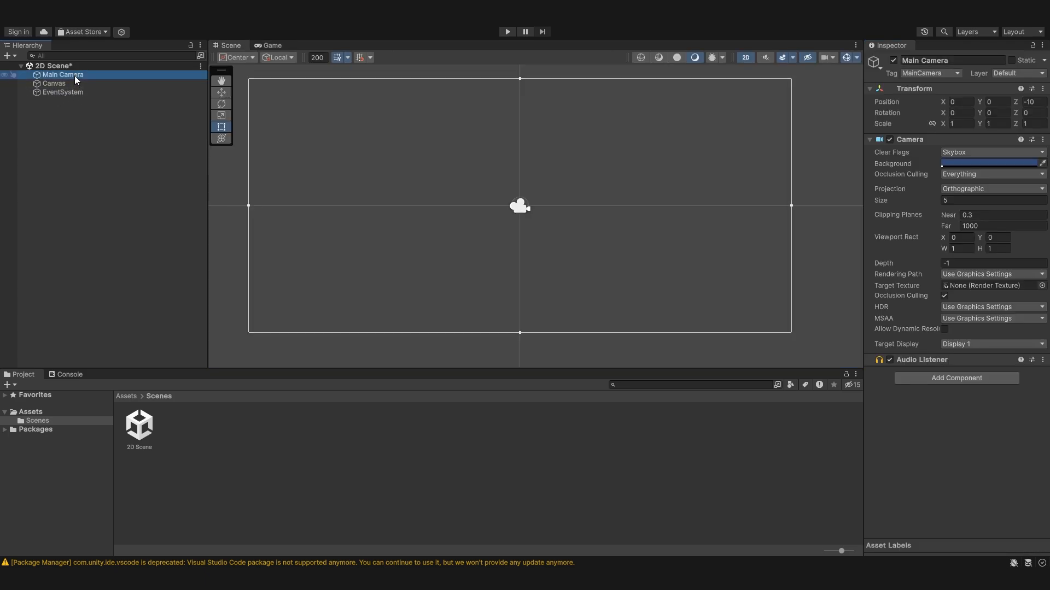
- Set the Canvas's render mode to World Space
left_click(71, 83)
left_click(1020, 241)
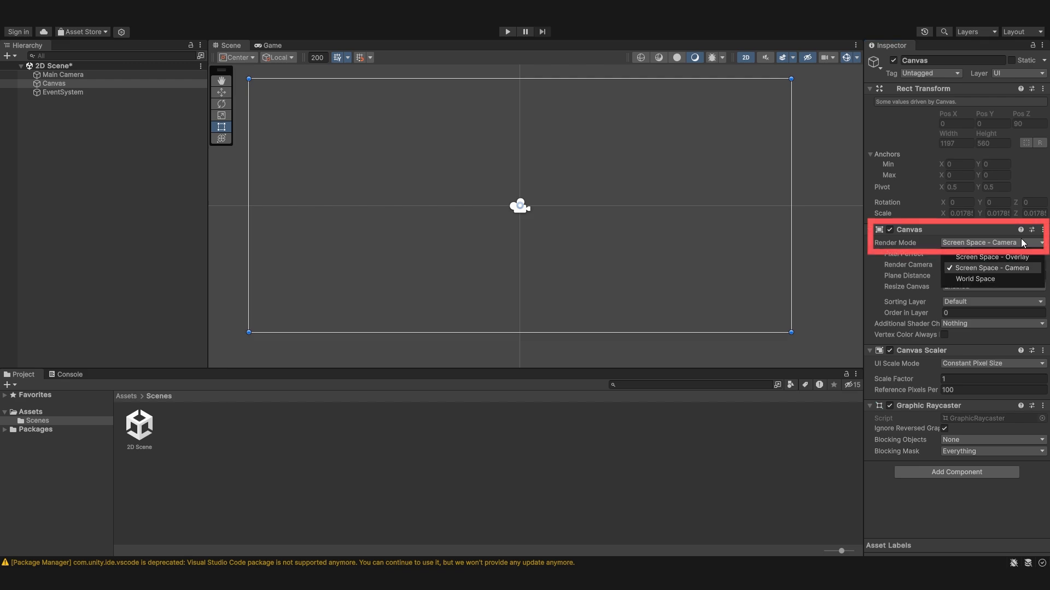
left_click(1009, 280)
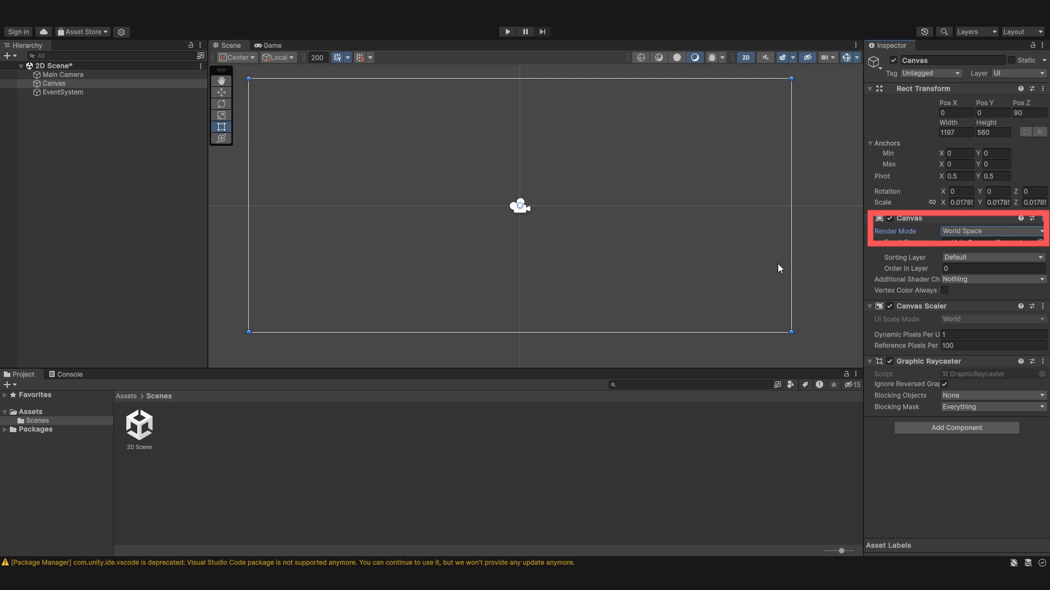
scroll(661, 250, "down", 5)
middle_click_drag(467, 201, 385, 178)
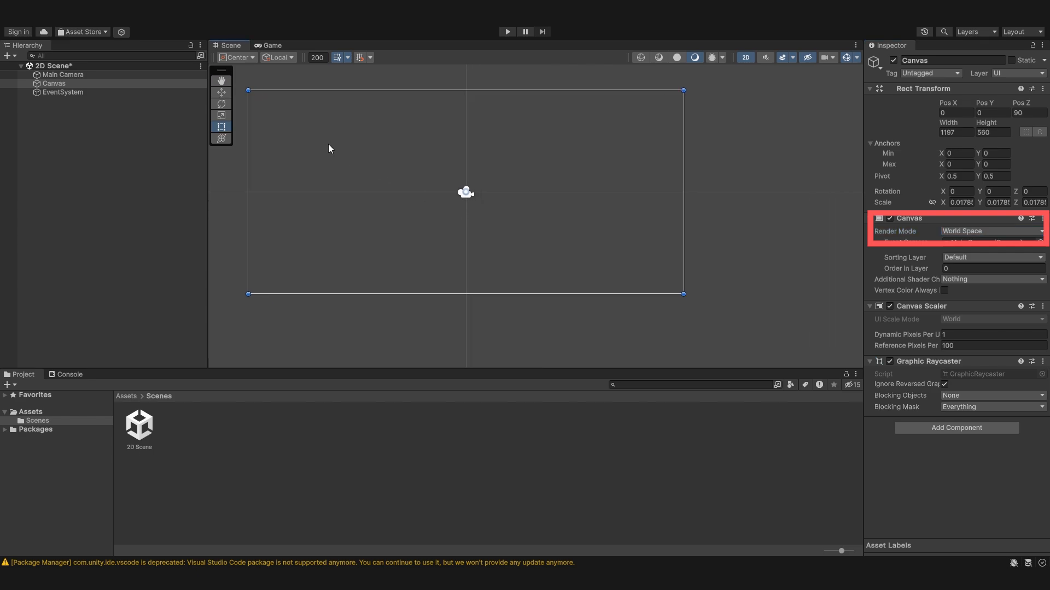
right_click(215, 185)
right_click(202, 185)
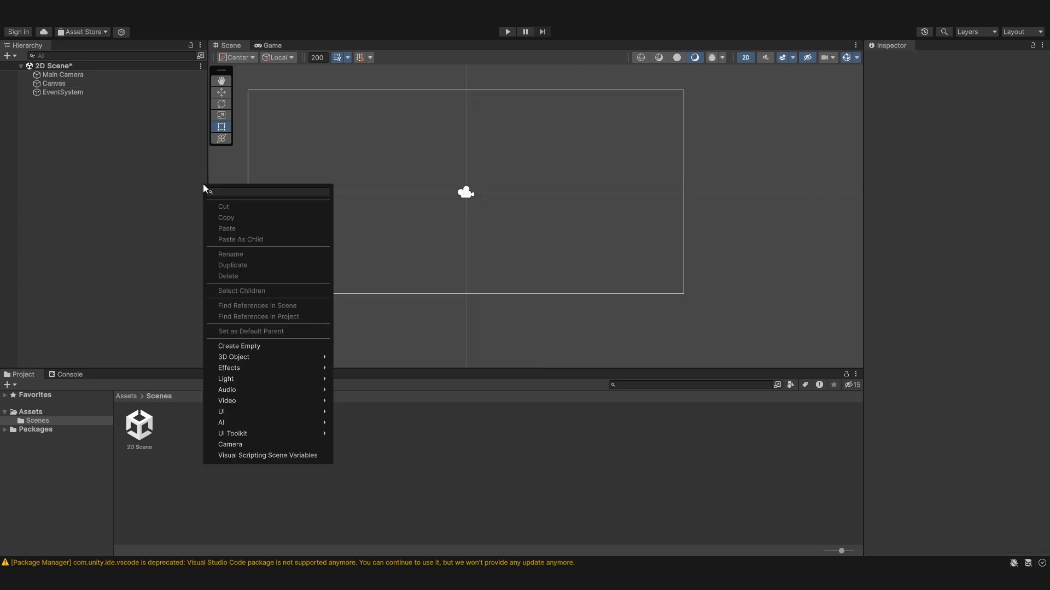
left_click(175, 179)
scroll(366, 223, "down", 2)
scroll(392, 227, "up", 2)
middle_click_drag(358, 214, 321, 234)
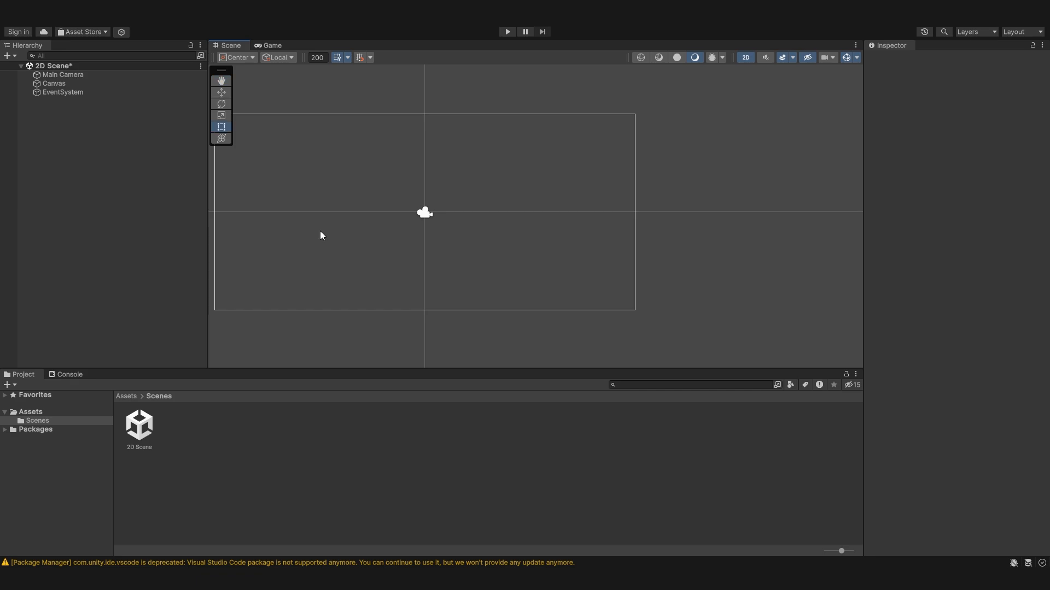
- Set the Canvas's render mode to Screen Space - Overlay and frame it in the Scene view
left_click(98, 83)
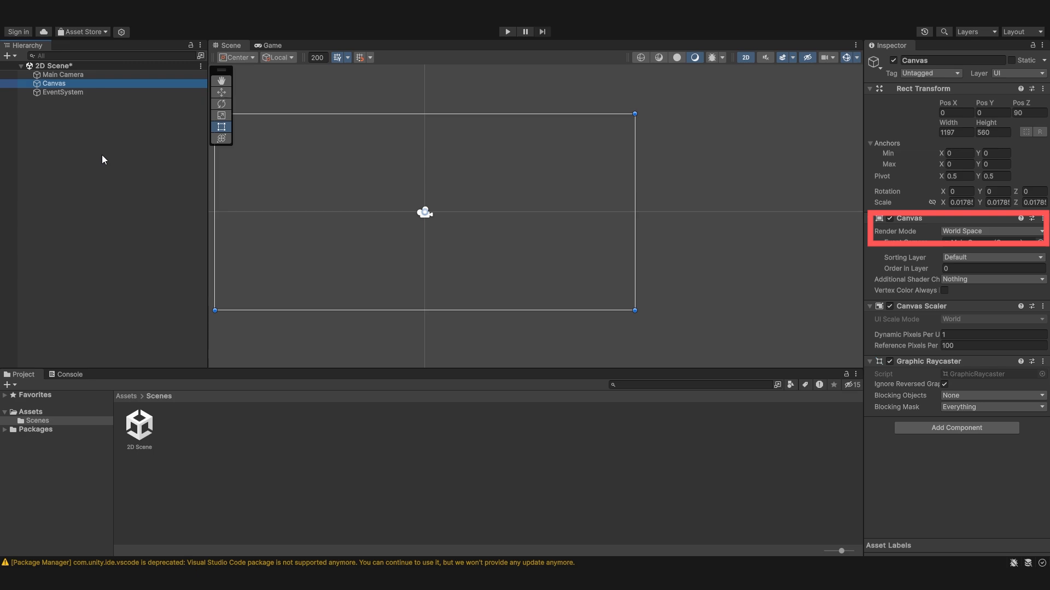
left_click(958, 231)
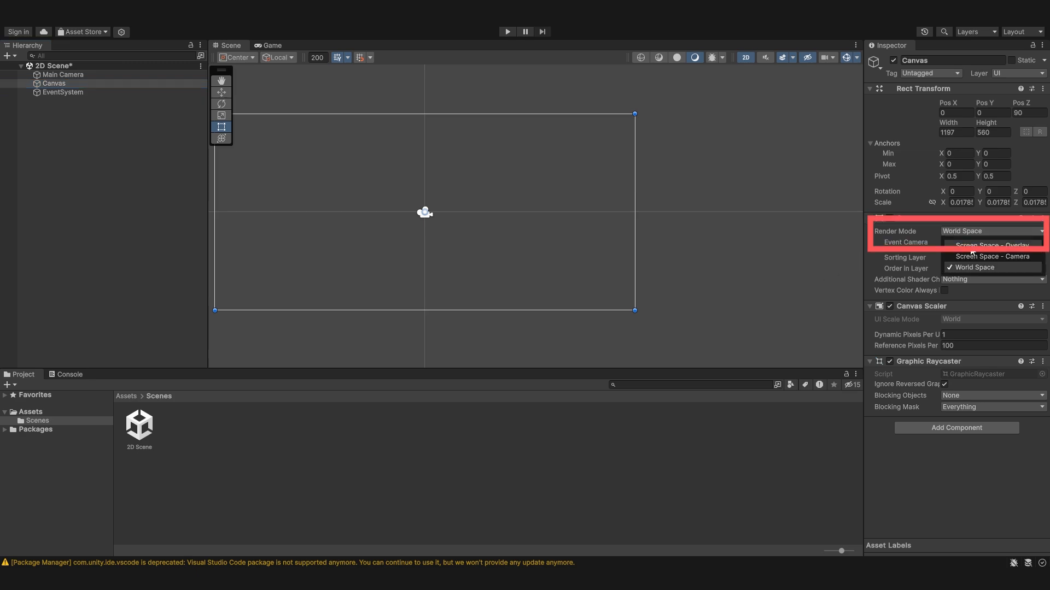
left_click(973, 249)
left_click(36, 84)
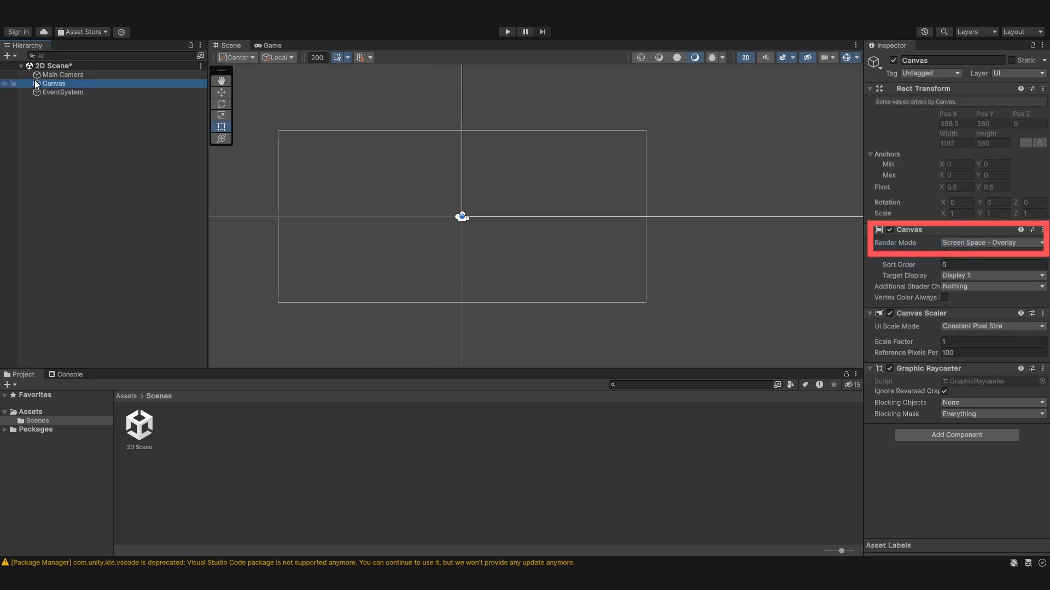
key("f")
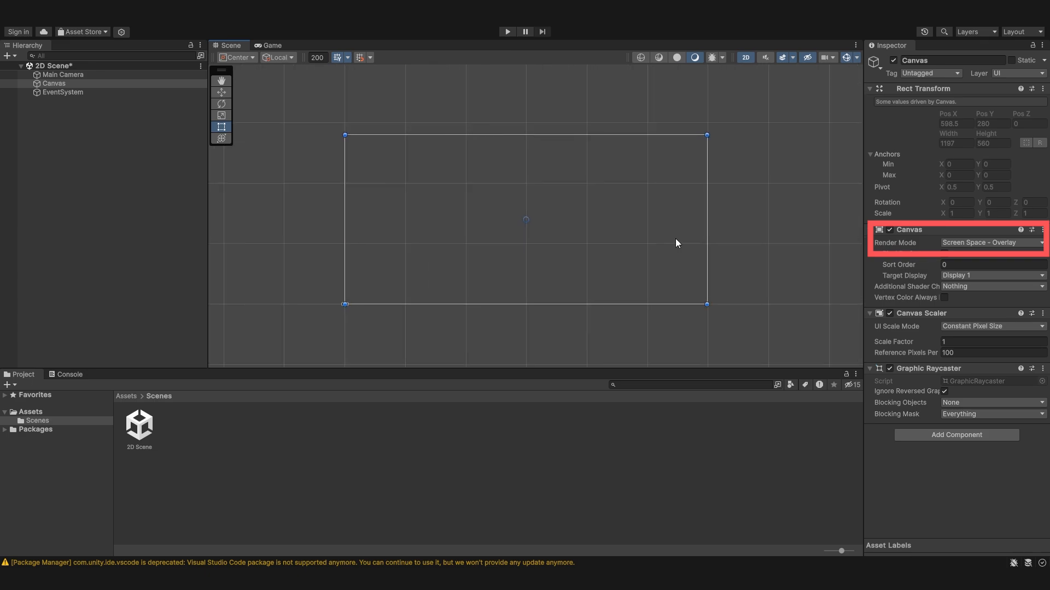
scroll(517, 220, "up", 3)
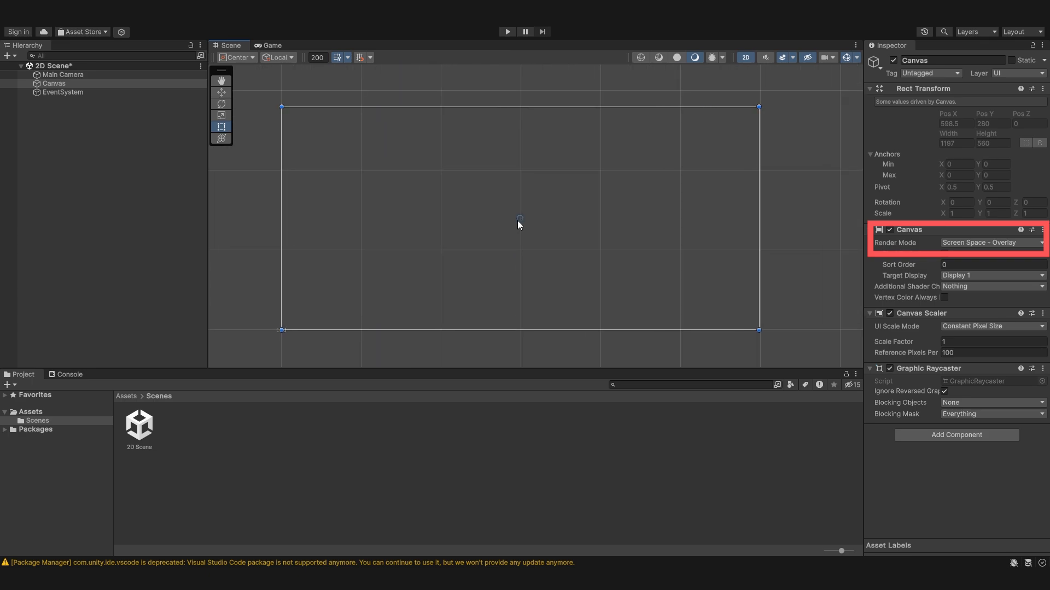
left_click(940, 252)
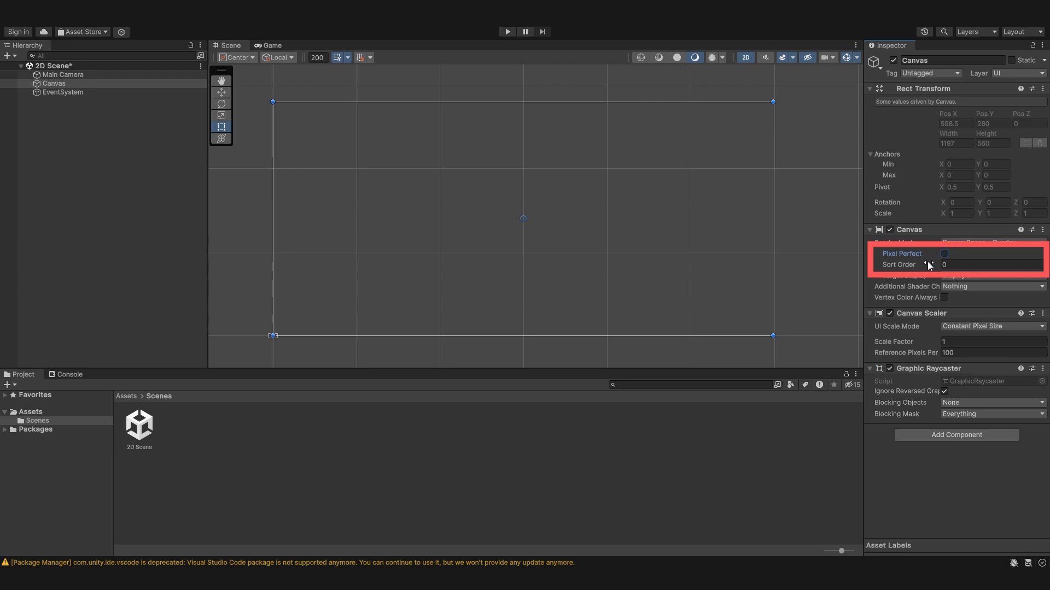
mouse_move(899, 263)
left_click(944, 255)
- Add a UI Image as a child of the Canvas
right_click(65, 82)
mouse_move(109, 337)
left_click(221, 343)
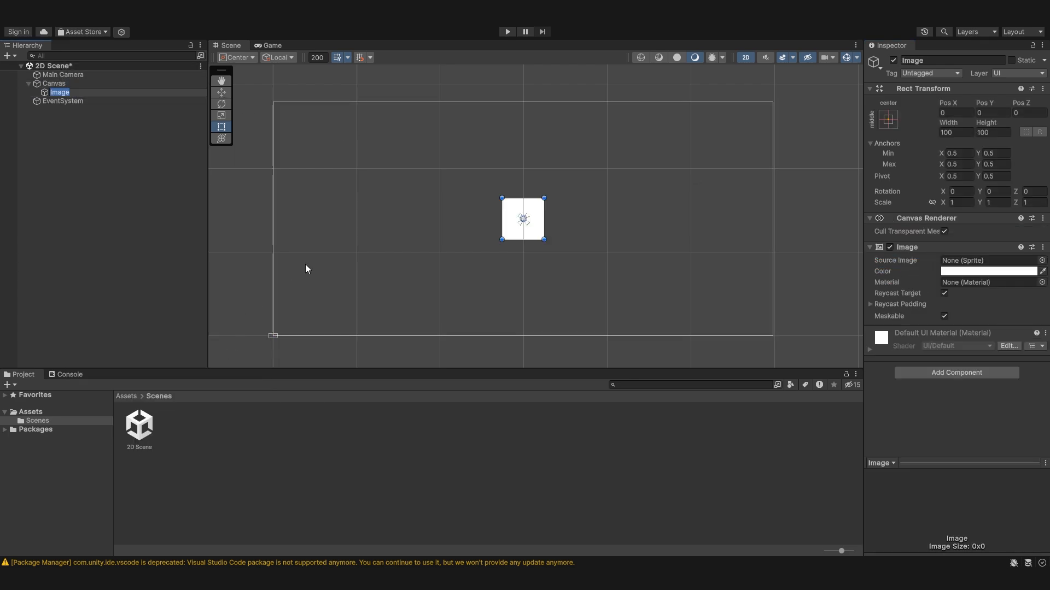
- Set the Canvas's sort order to 1 and change its child Image's color to red
left_click(61, 84)
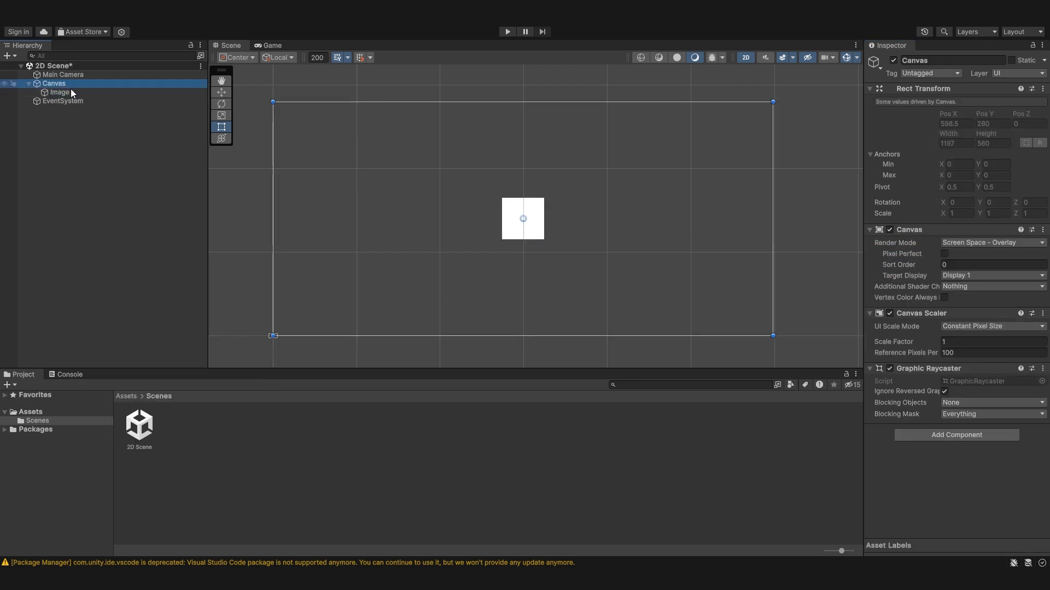
left_click(952, 265)
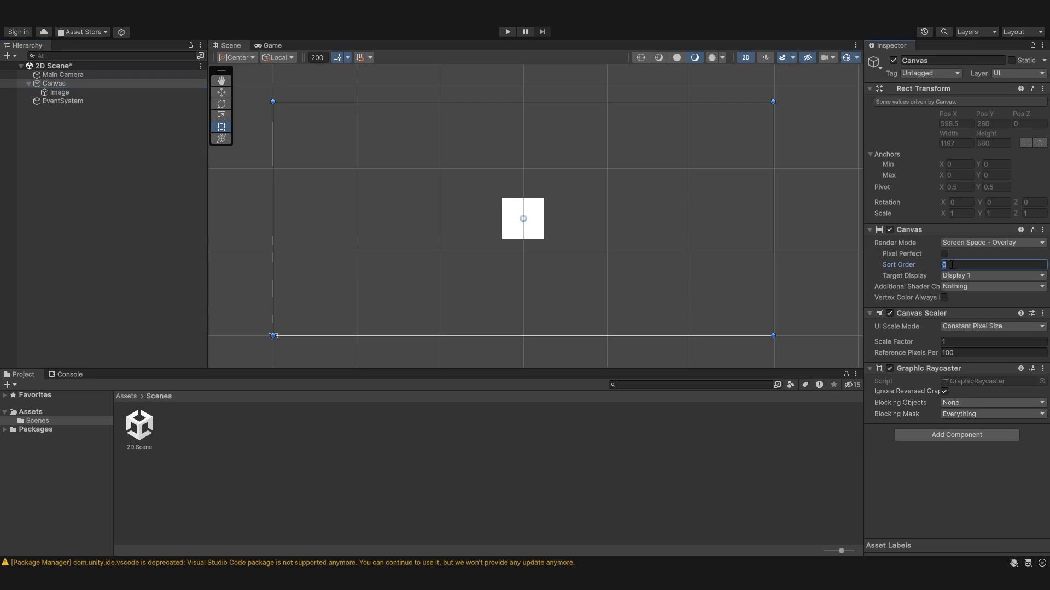
left_click(96, 92)
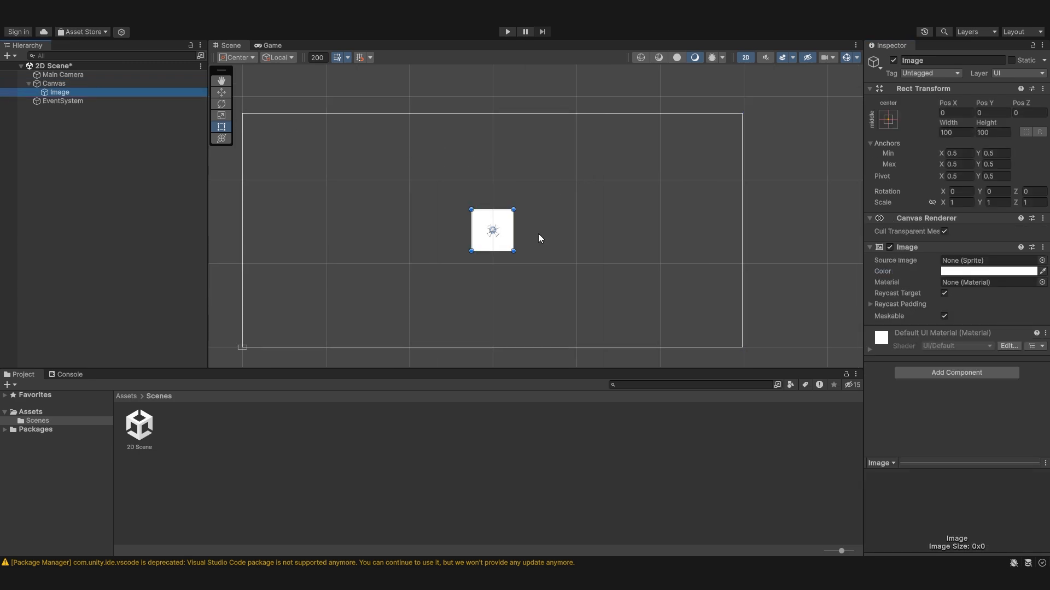
left_click(963, 274)
left_click_drag(988, 352, 1017, 312)
left_click(1041, 266)
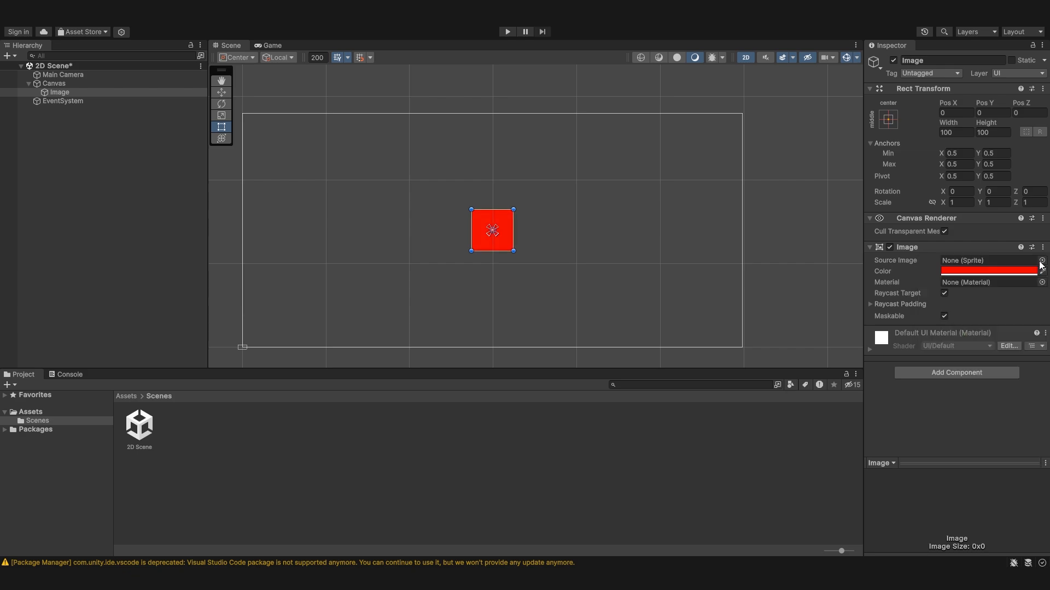
- Duplicate the Canvas with its Image and change the color of the copy's Image to blue
left_click(66, 83)
key("ctrl+d")
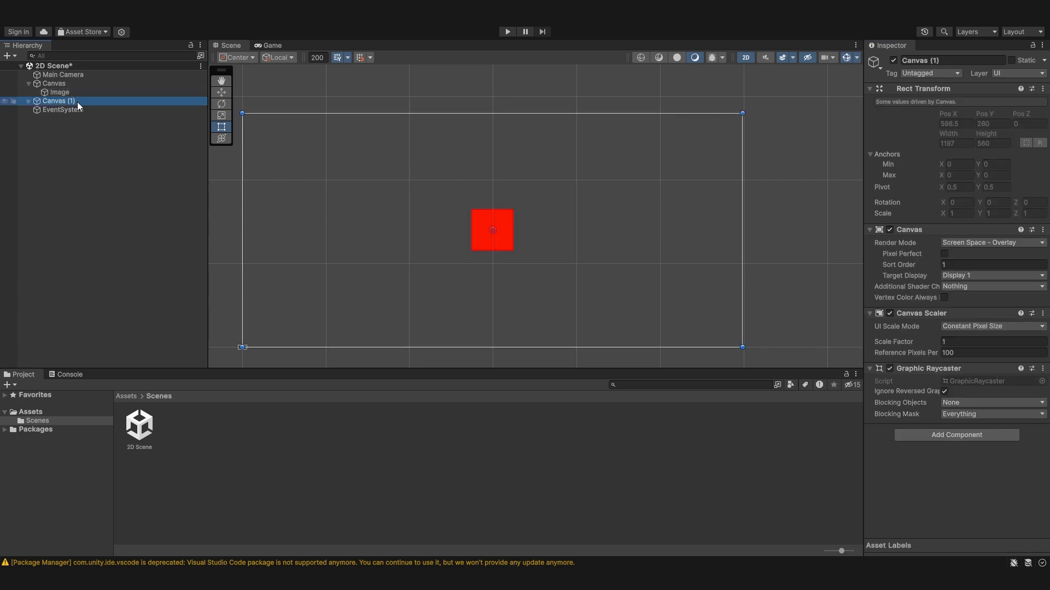
left_click(29, 102)
left_click(68, 111)
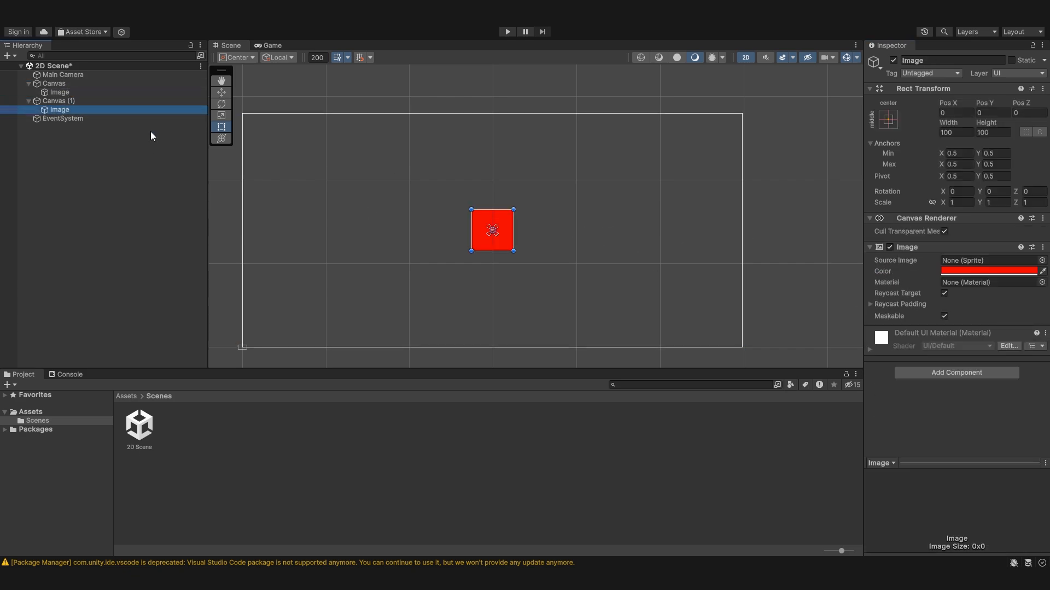
left_click(963, 271)
left_click_drag(942, 340, 1025, 301)
left_click(1039, 264)
- Set the sort order of the duplicated Canvas to 2
left_click(50, 85)
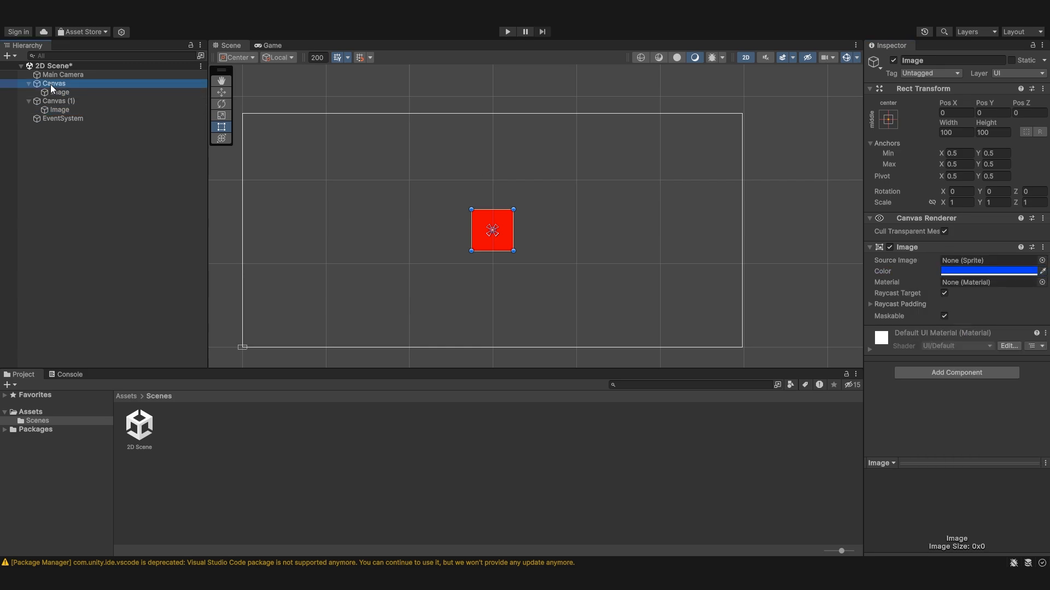
left_click(28, 101)
double_click(47, 100)
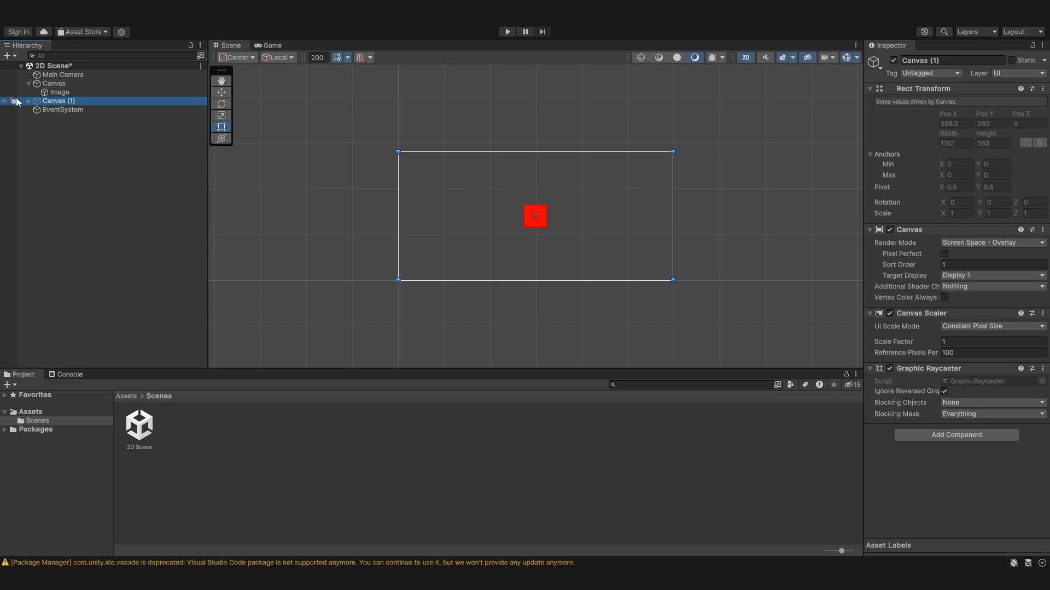
left_click(960, 265)
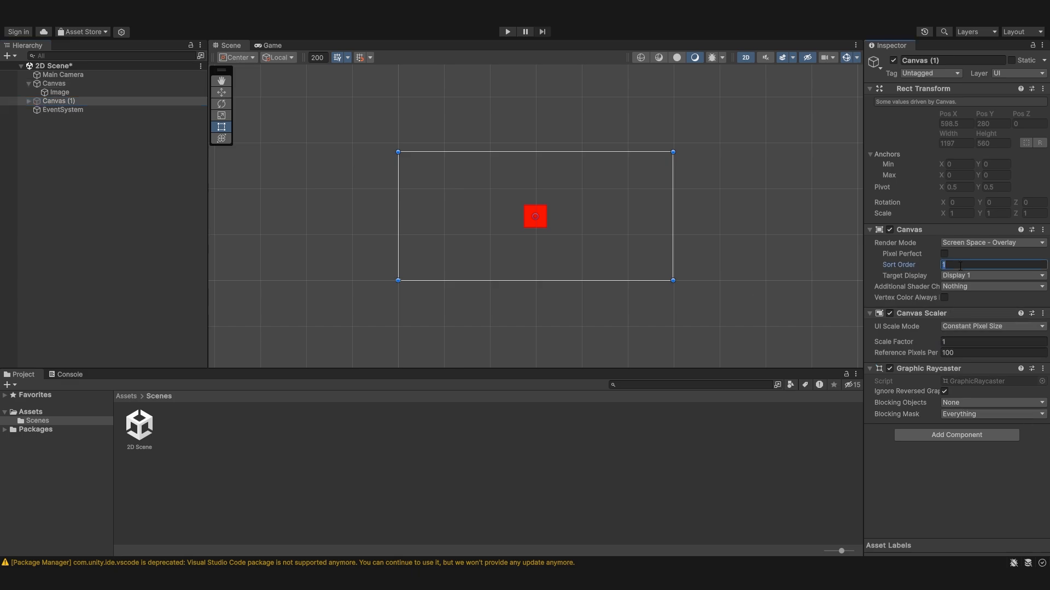
left_click(790, 266)
left_click(84, 101)
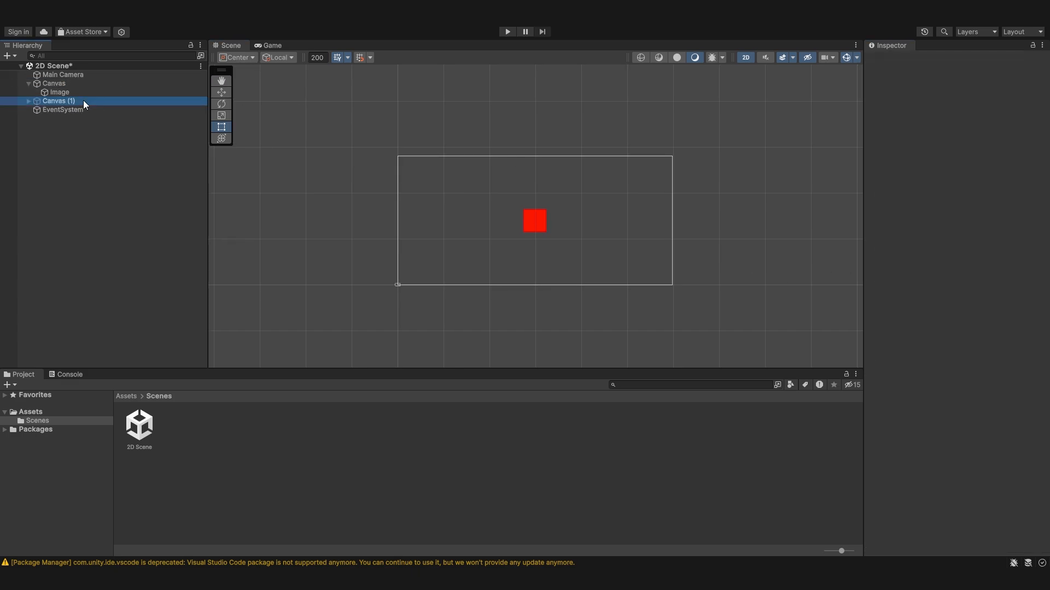
left_click(960, 265)
type("1")
left_click(737, 237)
scroll(717, 226, "up", 4)
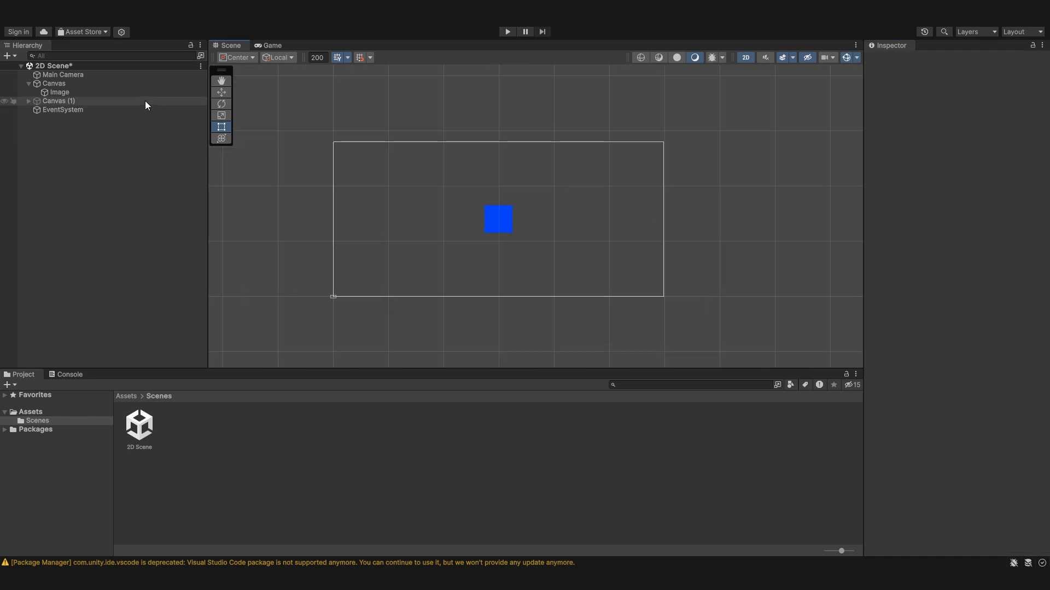
scroll(318, 132, "up", 4)
- Move the blue Image diagonally down and to the right so that it only partly overlaps the red Image
left_click(100, 102)
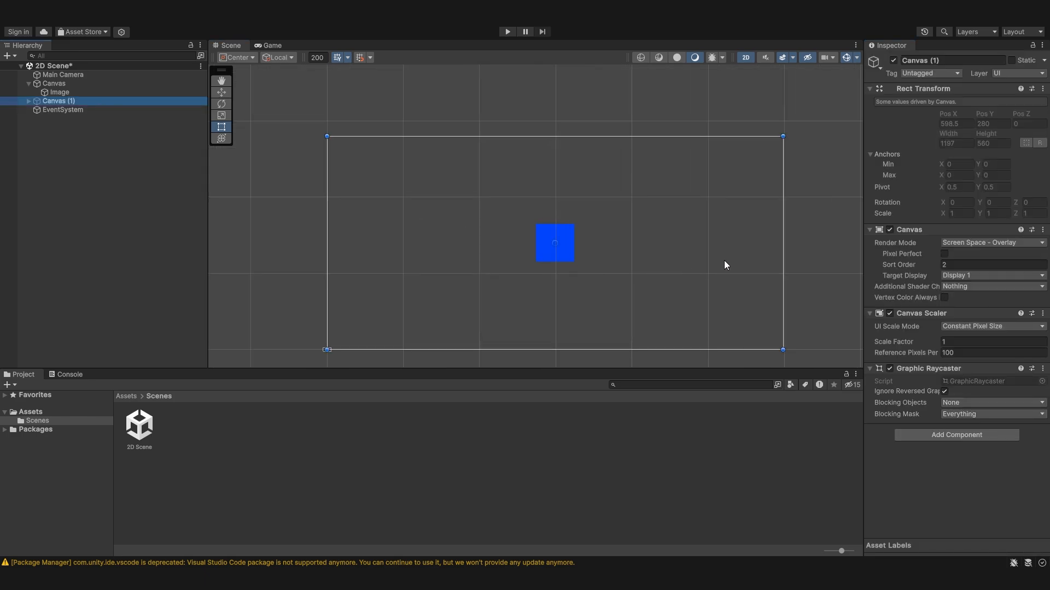
left_click(25, 108)
left_click(28, 103)
left_click(35, 102)
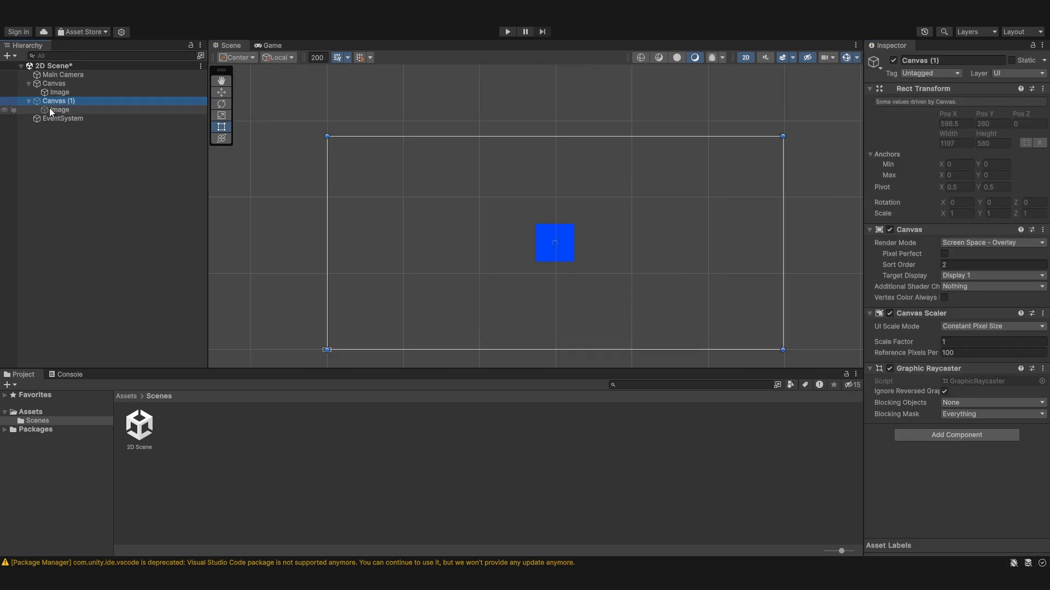
left_click(33, 109)
left_click_drag(566, 254, 588, 275)
left_click(487, 233)
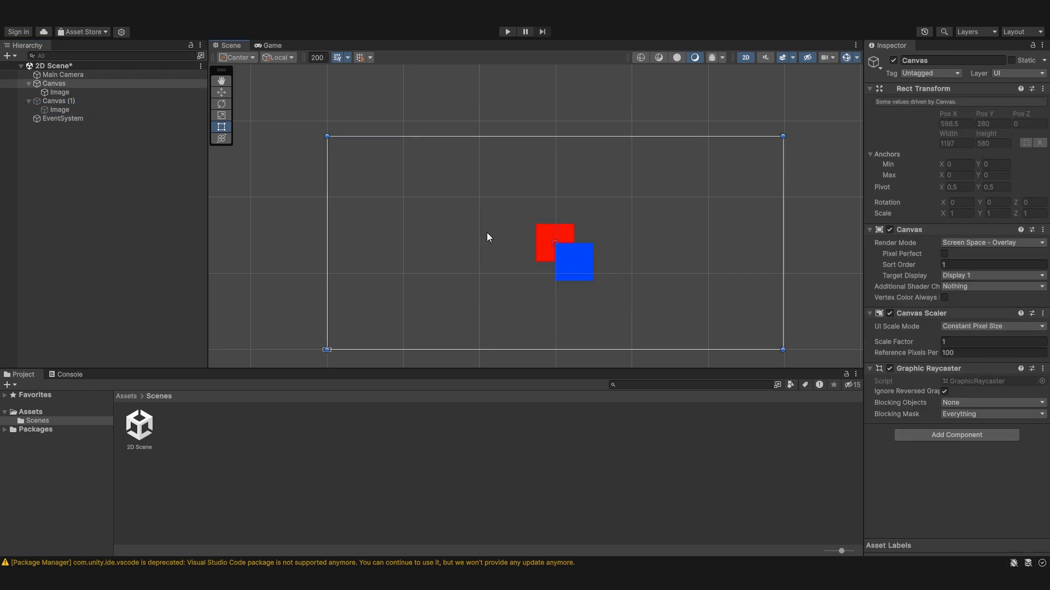
- Set the original Canvas's sort order to 3
left_click(58, 109)
left_click(63, 102)
left_click(63, 84)
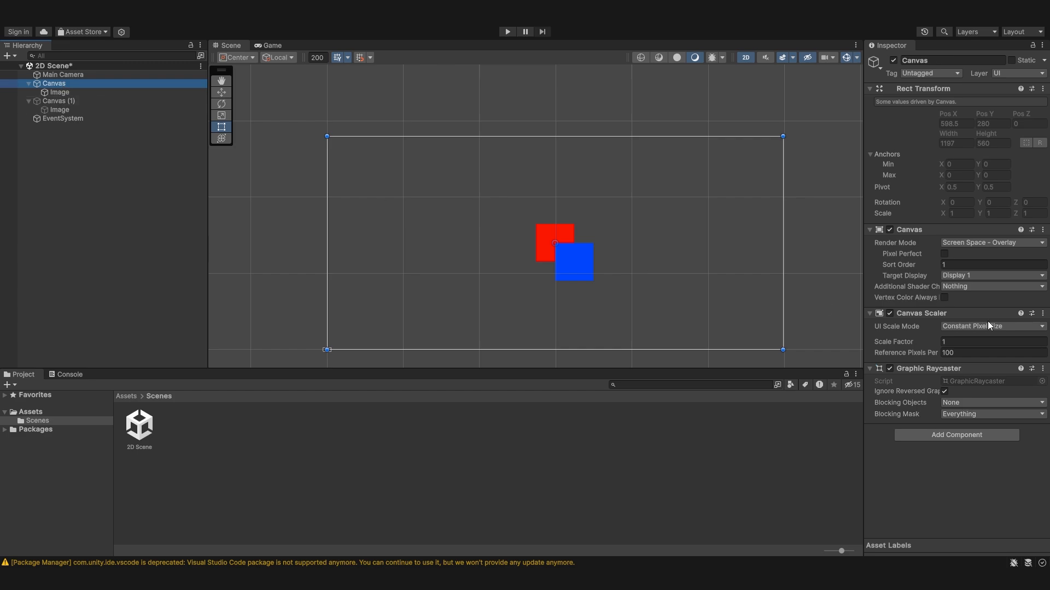
left_click(986, 267)
type("3")
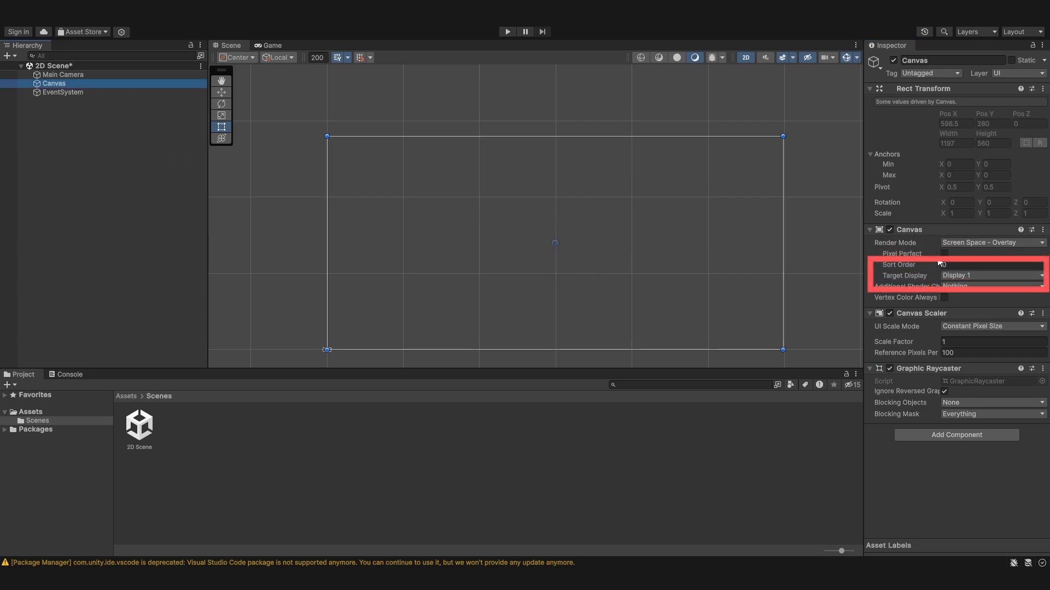
- Preview Display 2 and Display 4 in the Game view and return it to Display 1
left_click(947, 276)
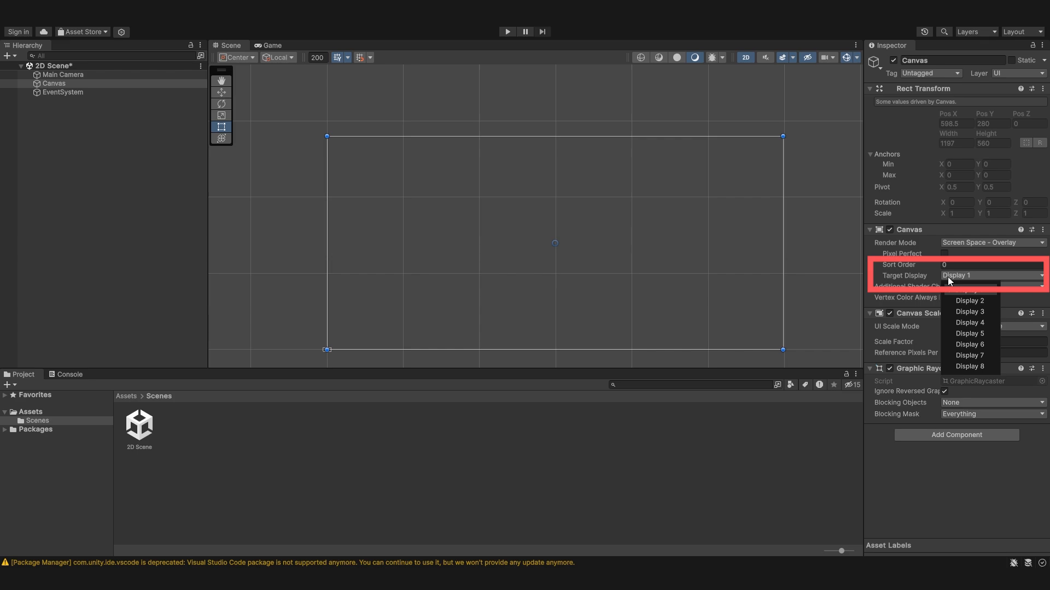
left_click(272, 47)
left_click(268, 56)
left_click(285, 70)
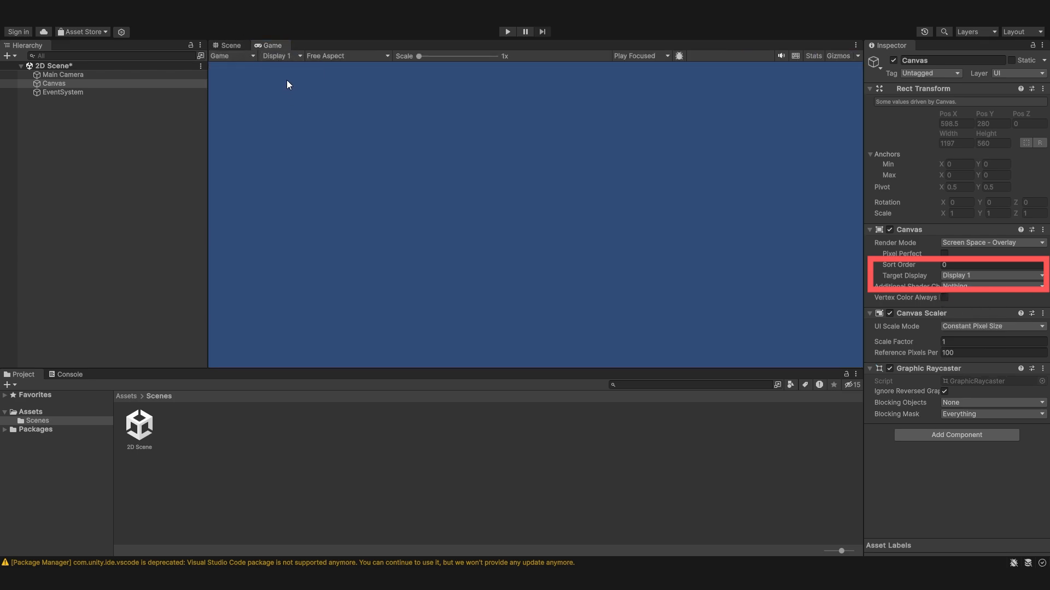
left_click(279, 55)
left_click(292, 80)
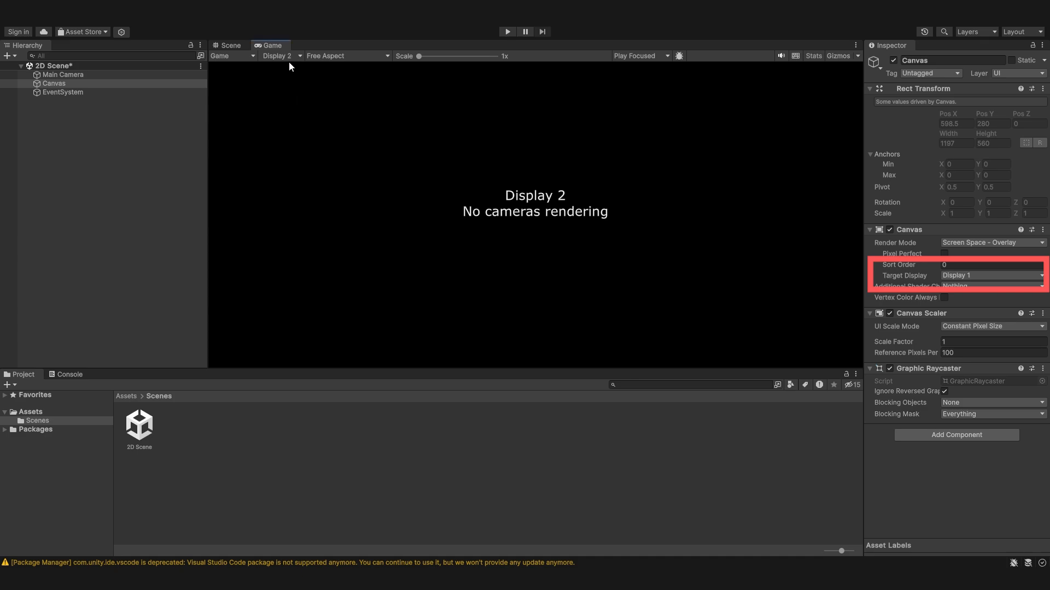
left_click(288, 56)
left_click(290, 103)
left_click(282, 56)
left_click(284, 68)
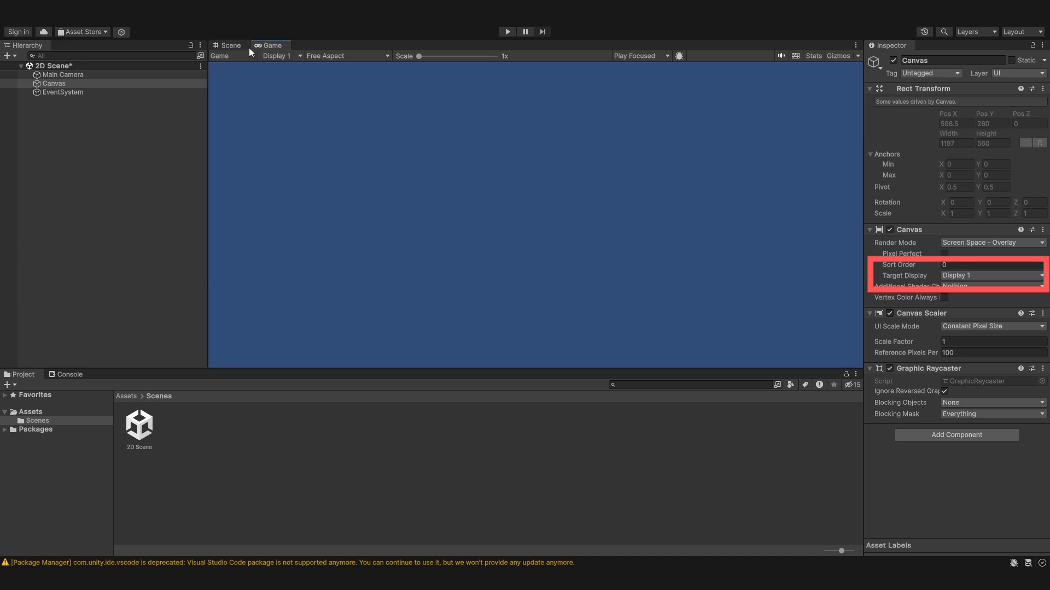
- Set the Canvas's target display to Display 4 and show that display in the Game view
left_click(952, 276)
left_click(967, 324)
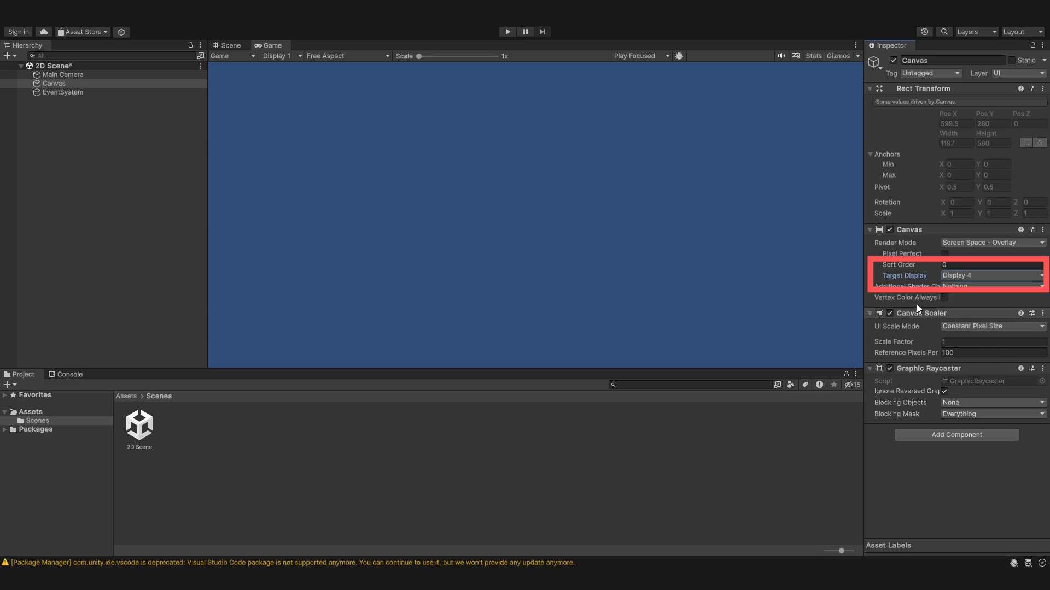
left_click(294, 57)
left_click(305, 103)
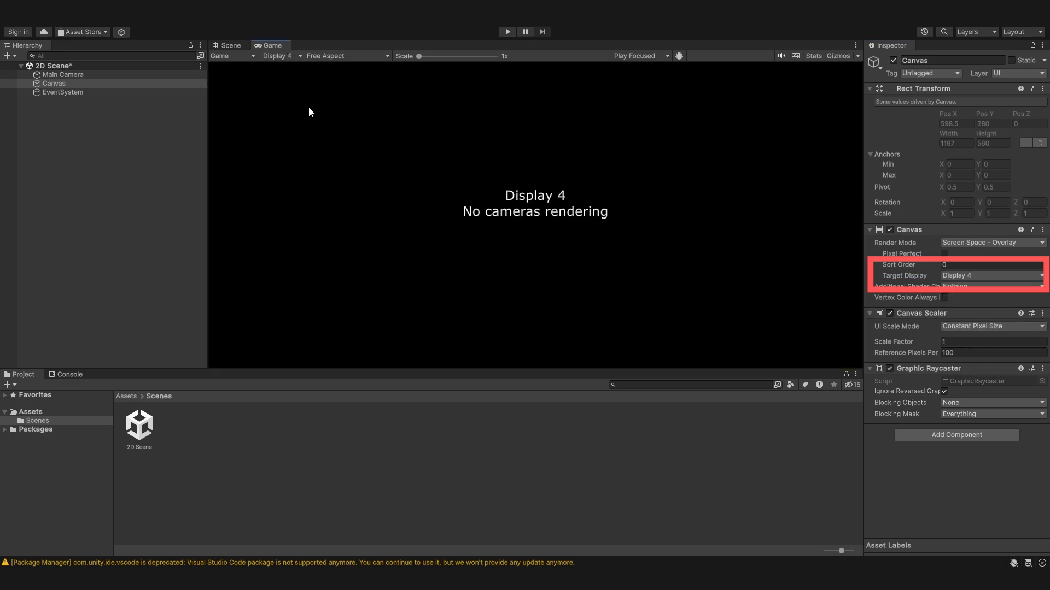
- Return the Game view to Display 1 and go back to the Scene view with the Canvas selected
left_click(280, 56)
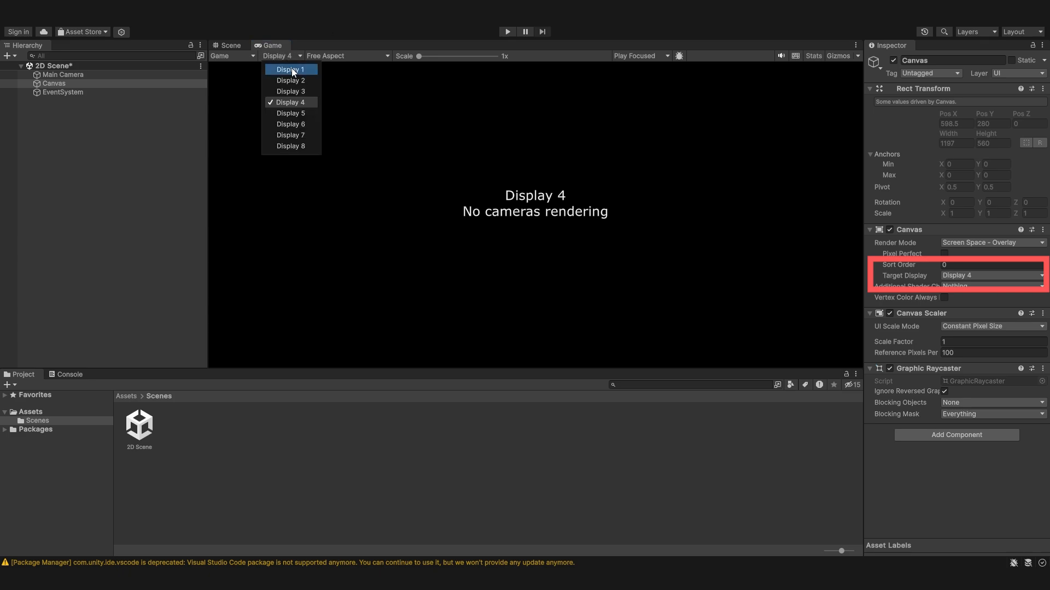
left_click(287, 68)
left_click(231, 45)
left_click(119, 82)
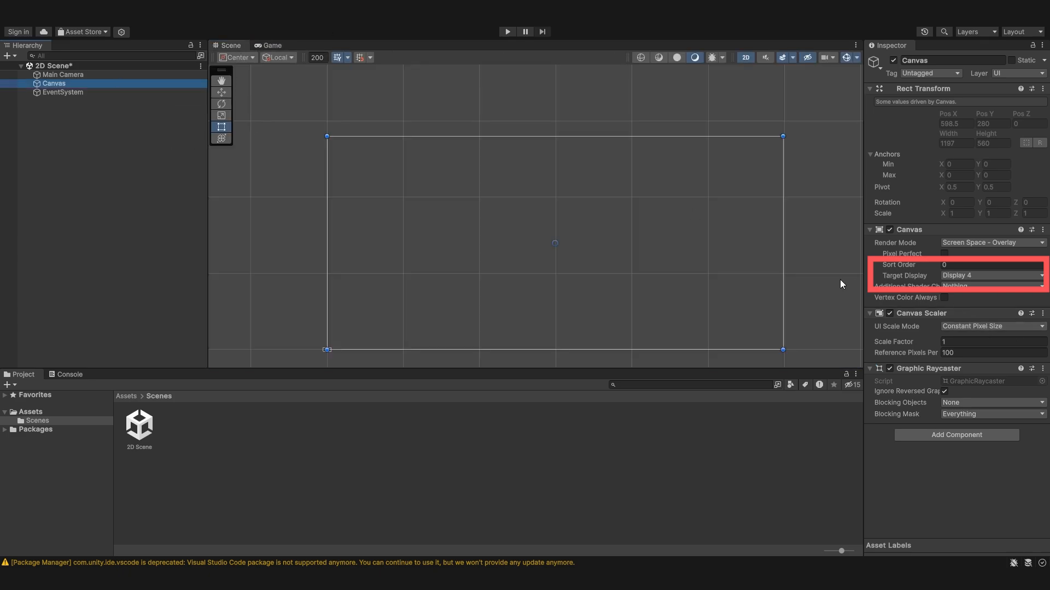
- Set the Canvas's target display back to Display 1
left_click(969, 275)
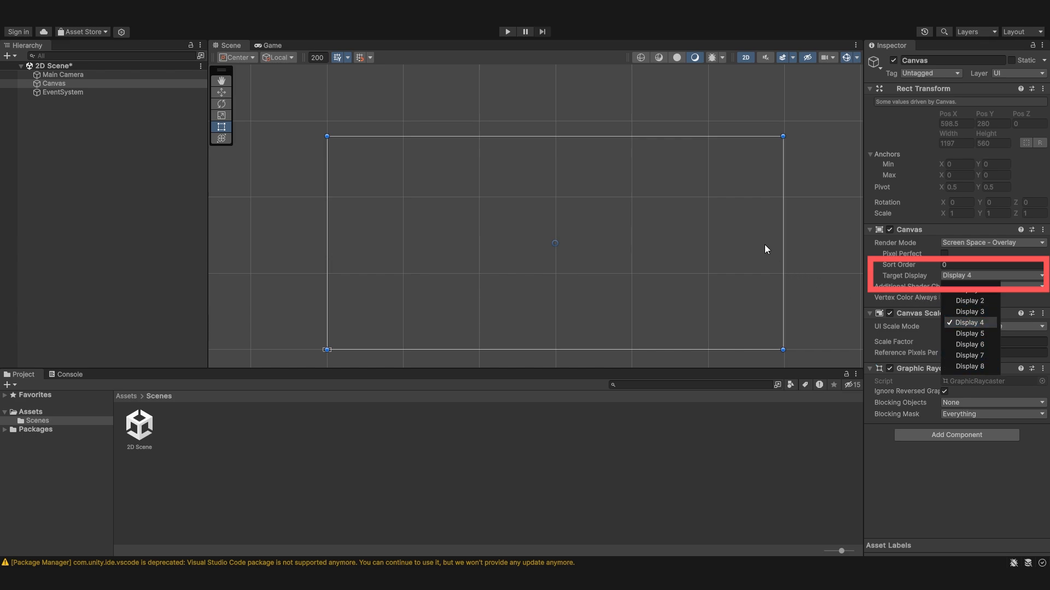
left_click(964, 293)
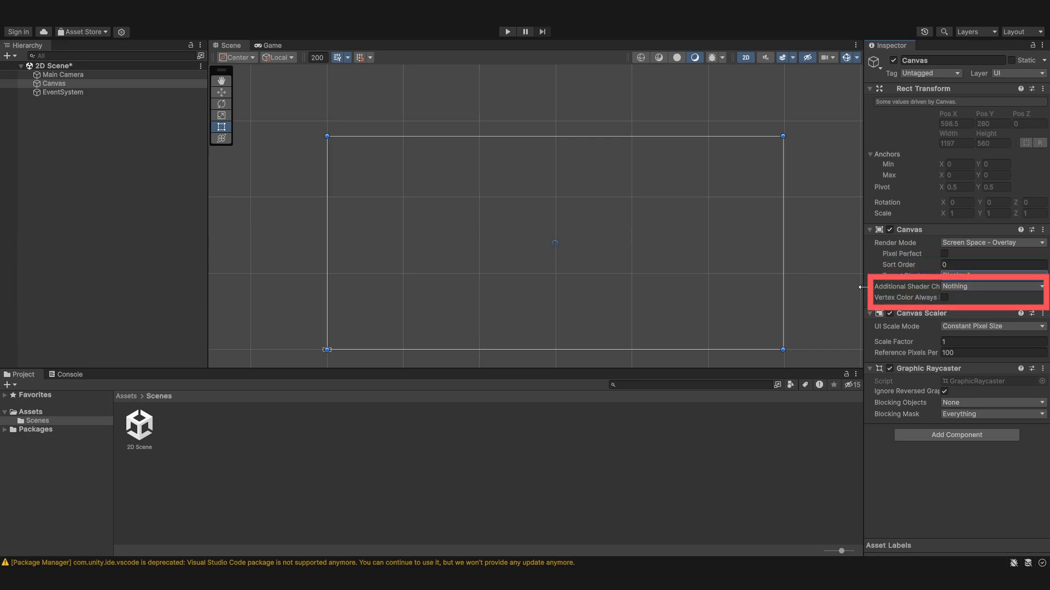
mouse_move(863, 295)
left_mouse_down()
mouse_move(792, 295)
mouse_move(870, 295)
left_mouse_up()
- Examine the Canvas's options for additional shader channels and target display, and its vertex color setting
left_click(959, 290)
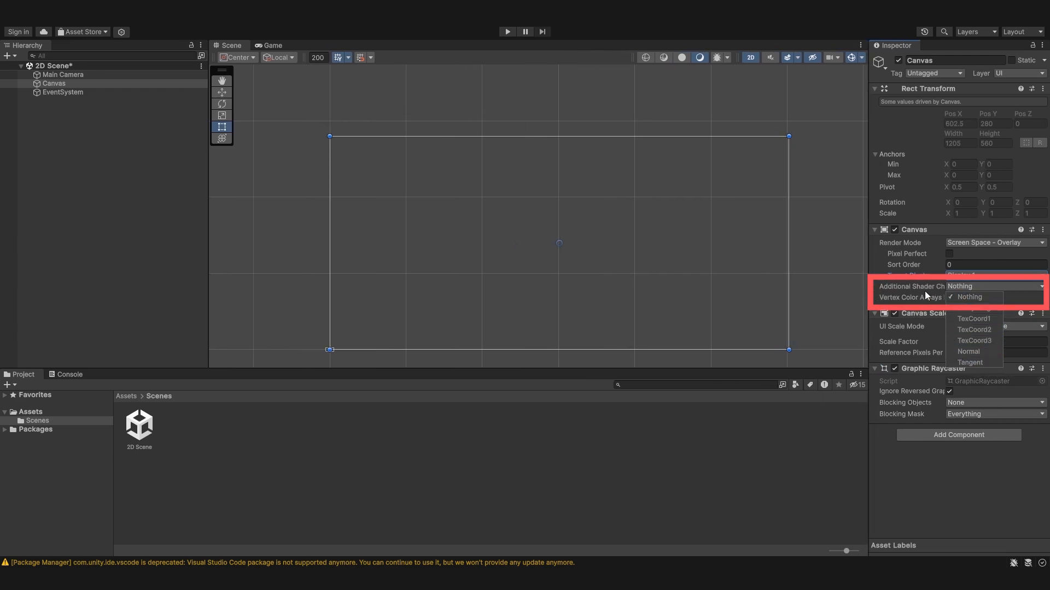
left_click(961, 278)
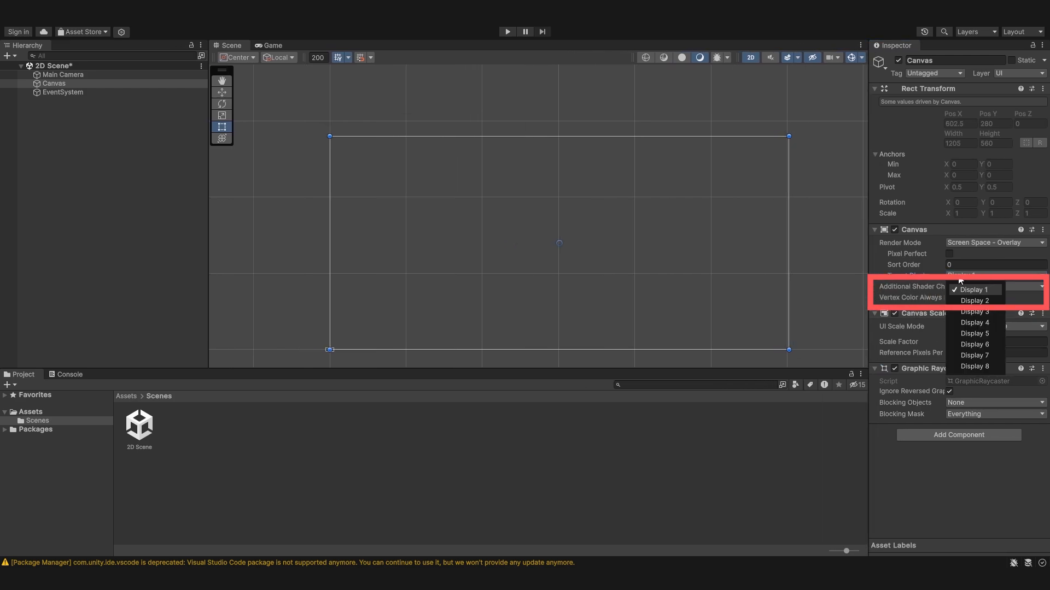
left_click(915, 282)
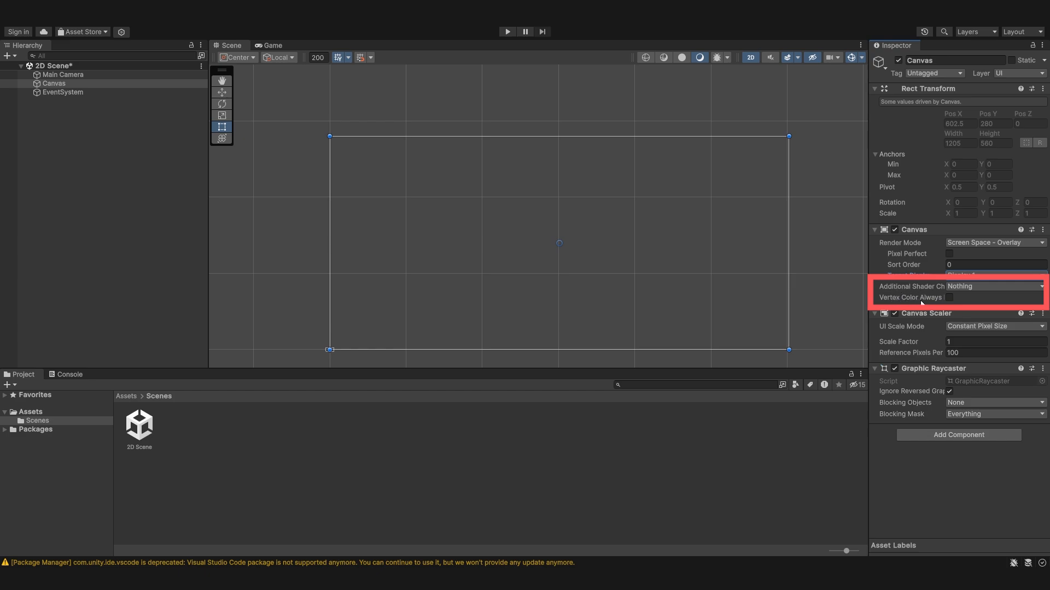
mouse_move(933, 305)
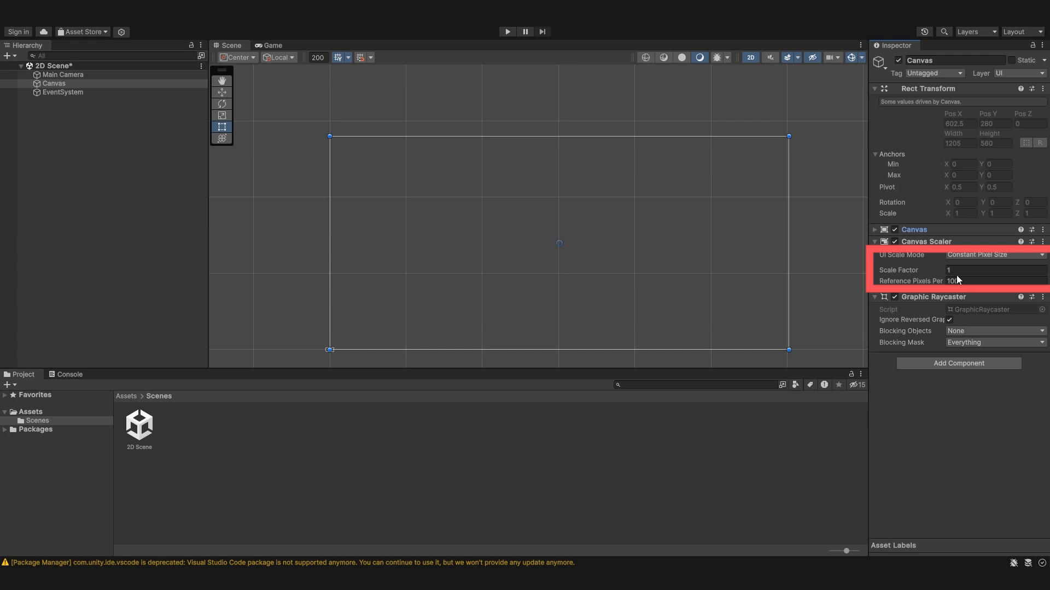
left_click(950, 270)
scroll(717, 268, "down", 4)
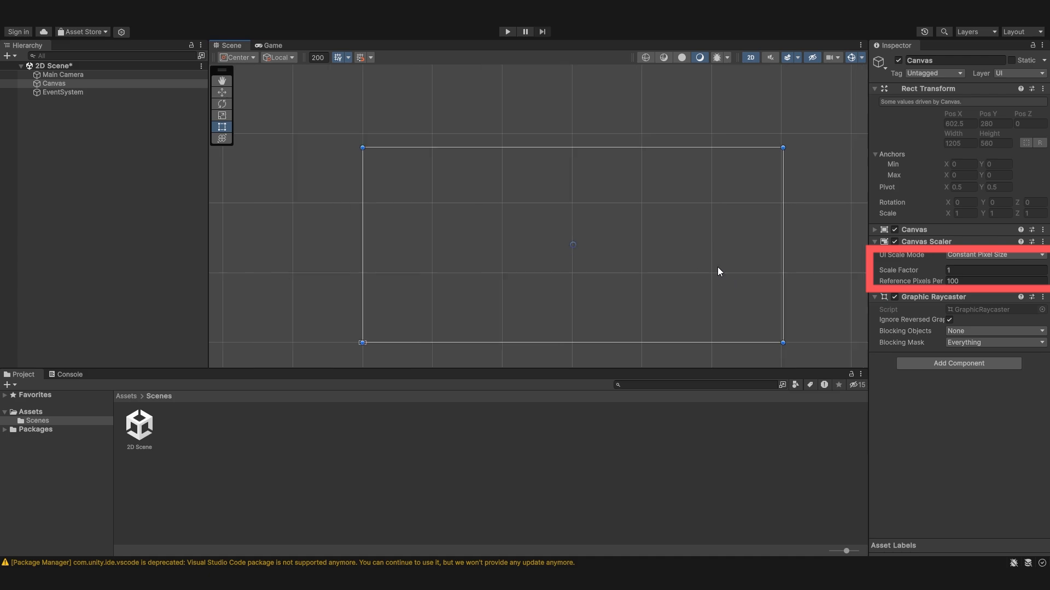
middle_click_drag(718, 267, 643, 244)
scroll(644, 244, "down", 3)
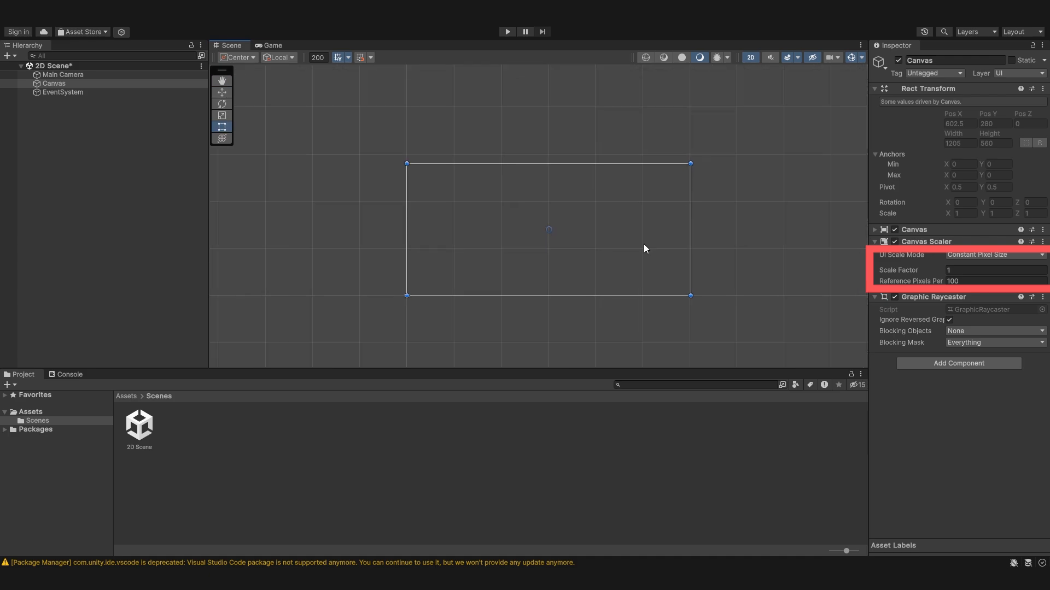
scroll(541, 257, "up", 1)
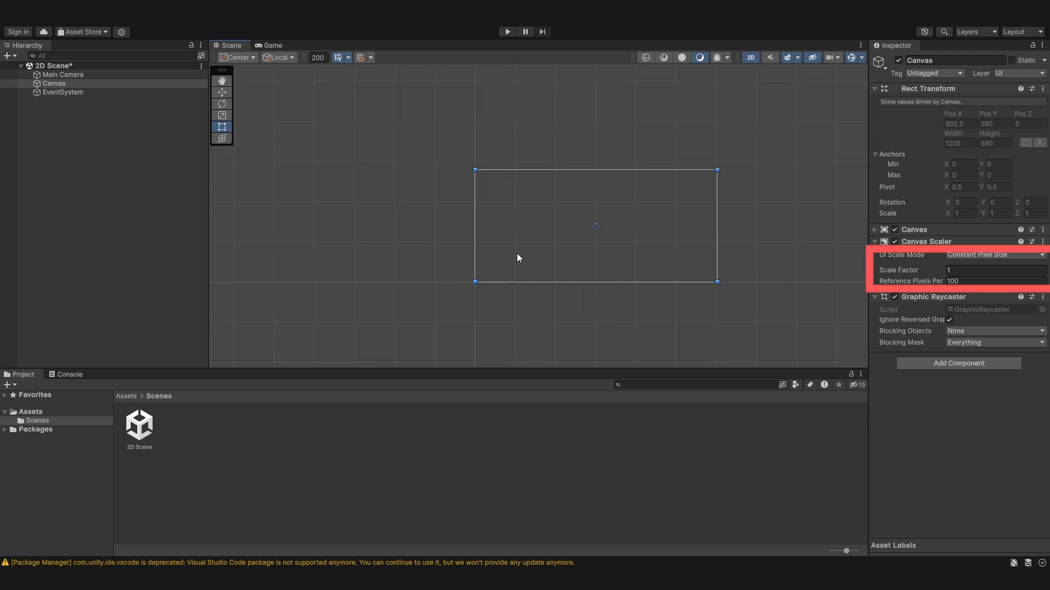
scroll(493, 261, "down", 1)
scroll(493, 262, "up", 1)
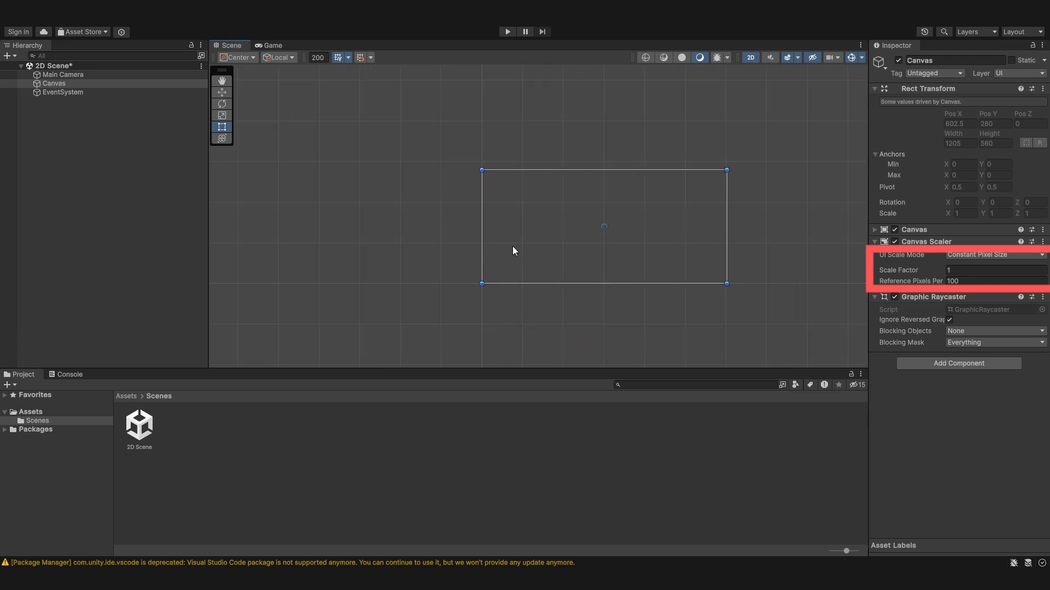
scroll(622, 258, "up", 1)
middle_click_drag(622, 258, 504, 281)
scroll(504, 281, "up", 2)
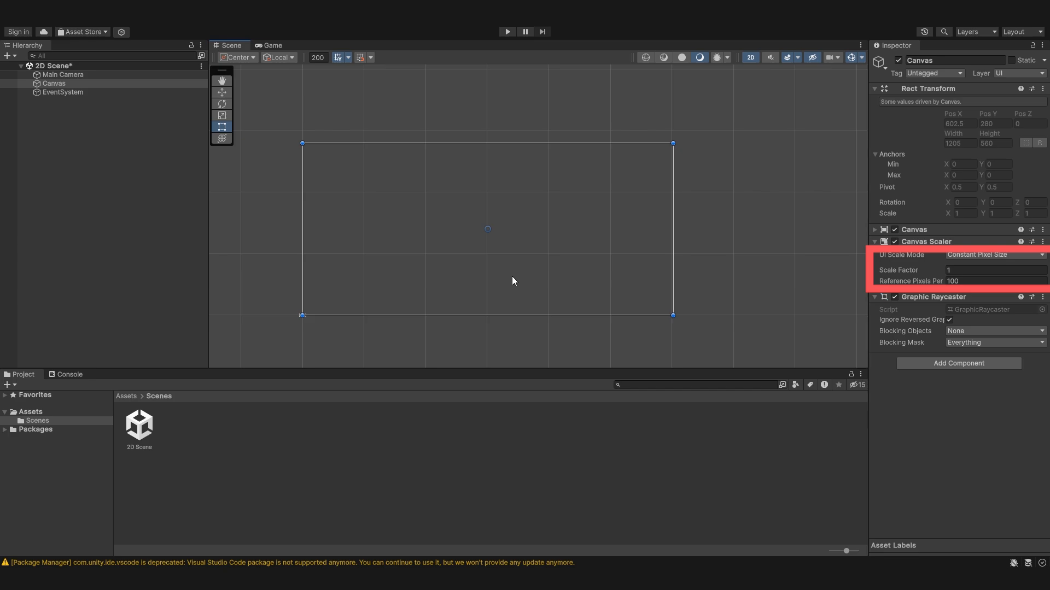
- Set the Canvas Scaler's UI Scale Mode to Scale With Screen Size
scroll(512, 278, "up", 1)
middle_click_drag(492, 267, 546, 277)
scroll(554, 271, "up", 1)
scroll(561, 273, "up", 2)
scroll(562, 273, "down", 2)
left_click(995, 255)
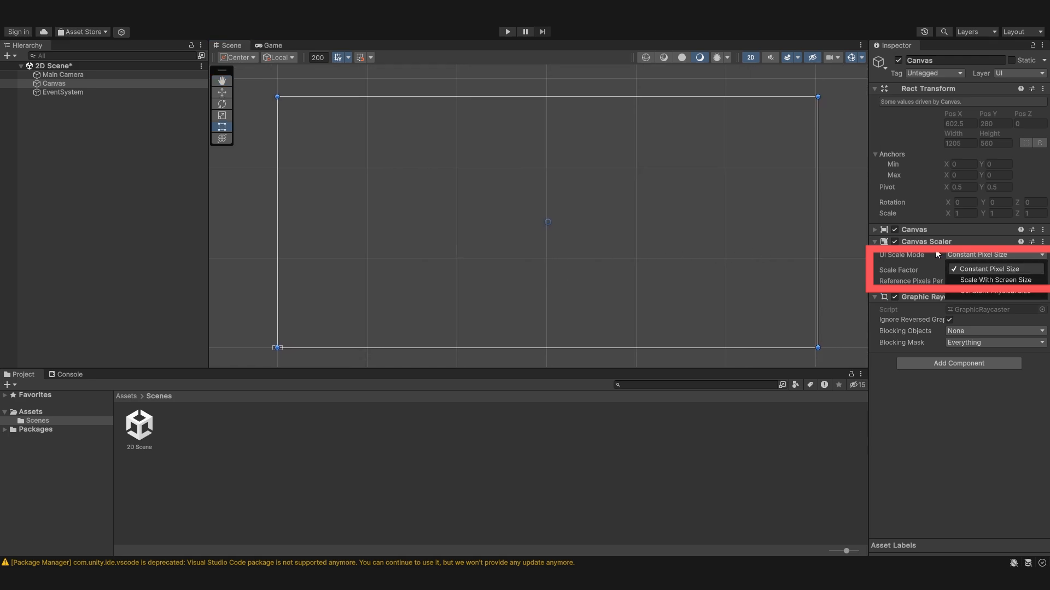
left_click(976, 278)
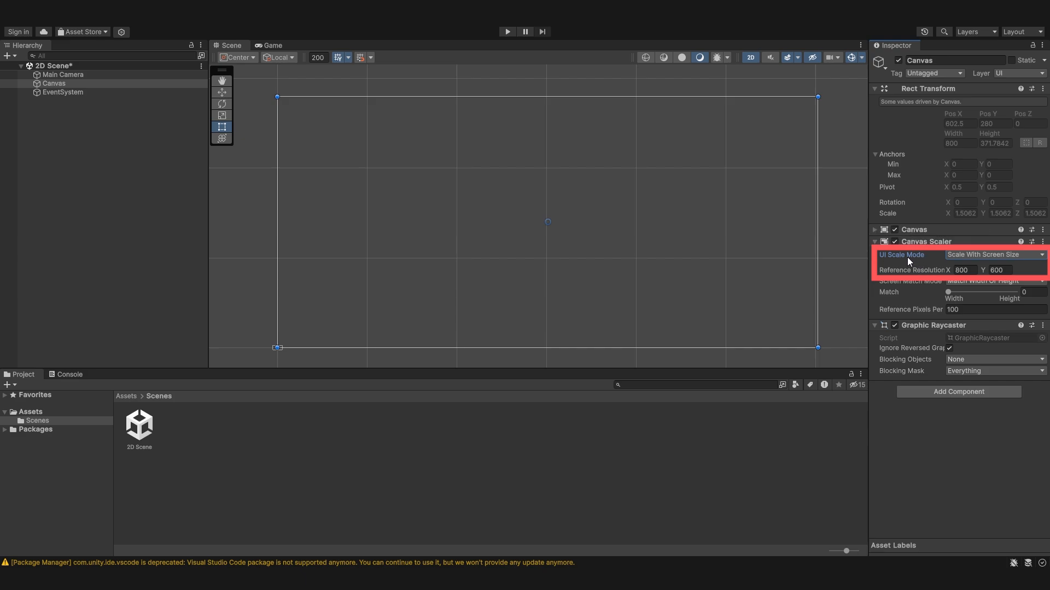
mouse_move(907, 257)
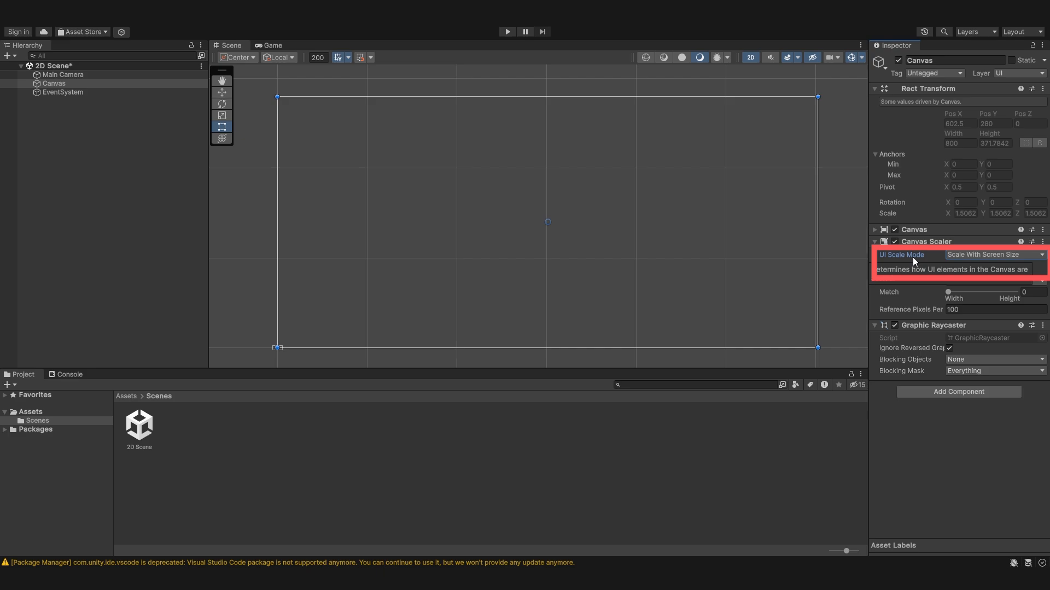
left_click(962, 270)
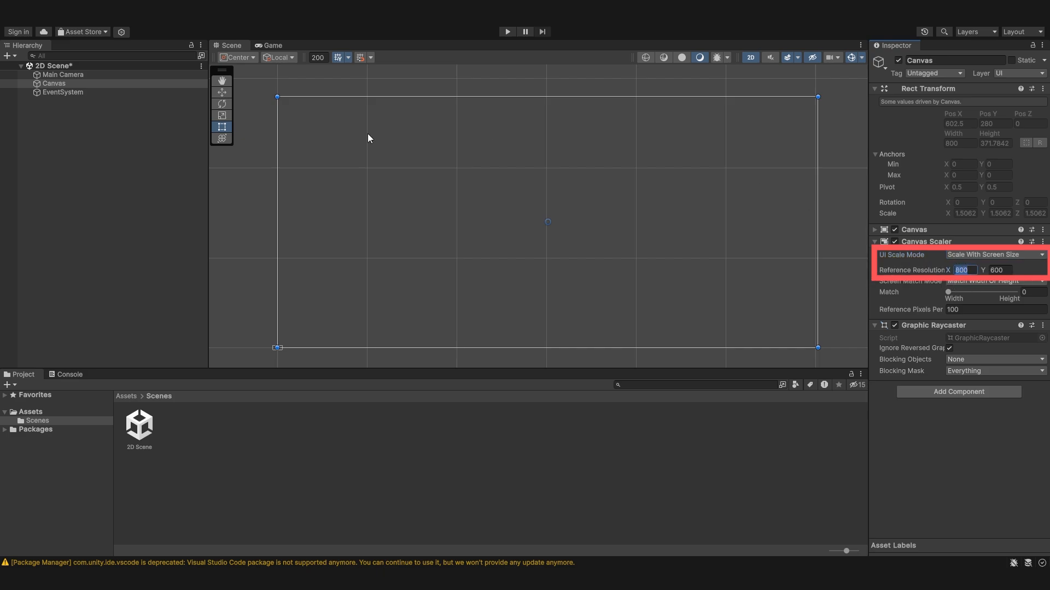
- Set the Game view resolution to Full HD (1920x1080) and return to the Scene view
left_click(272, 45)
left_click(316, 56)
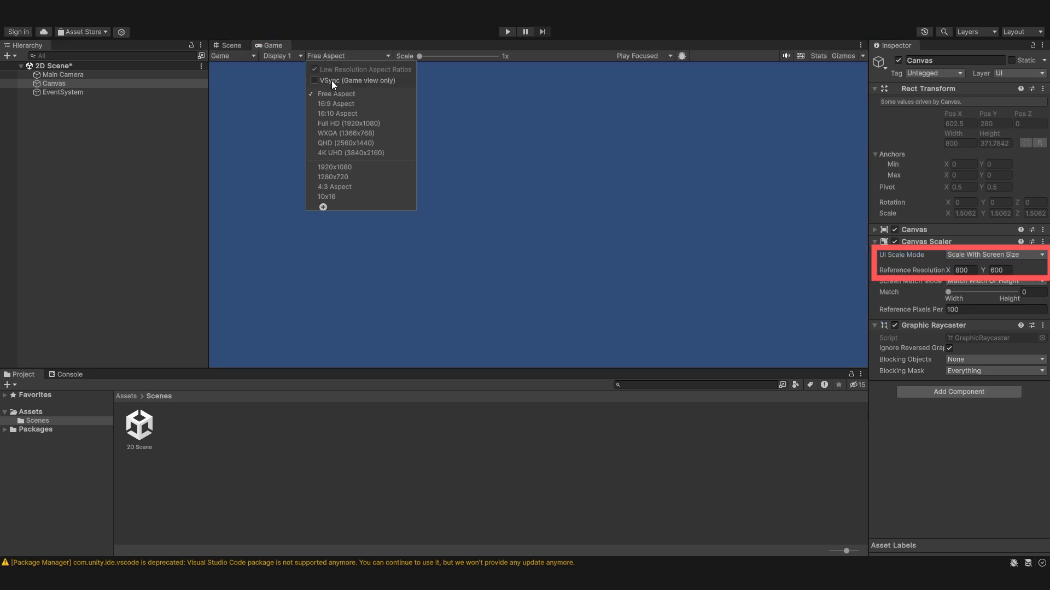
left_click(345, 123)
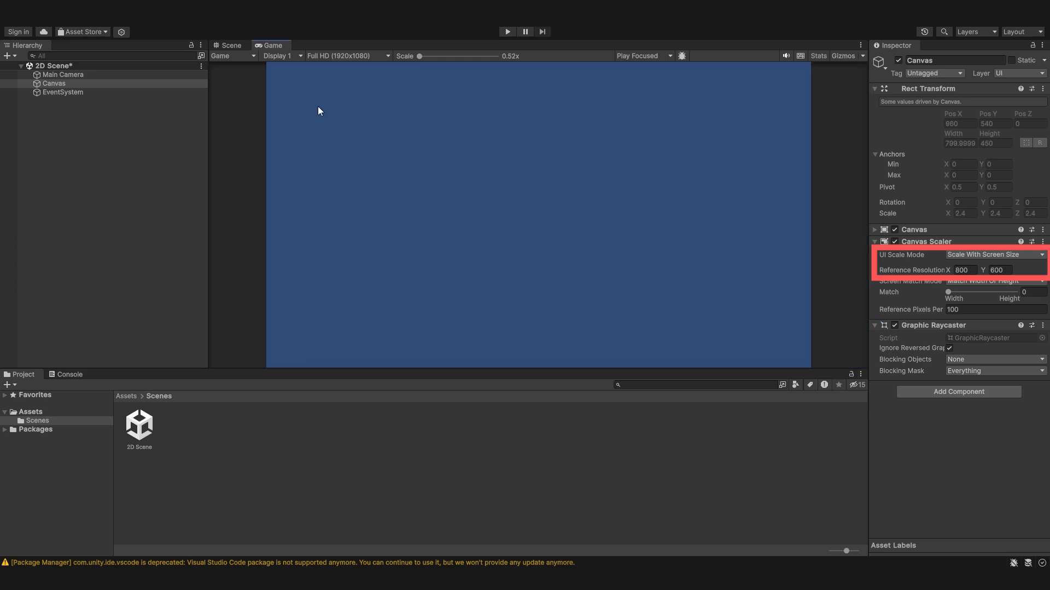
left_click(235, 48)
- Set the Canvas Scaler's reference resolution to 1920 by 1080
left_click(960, 269)
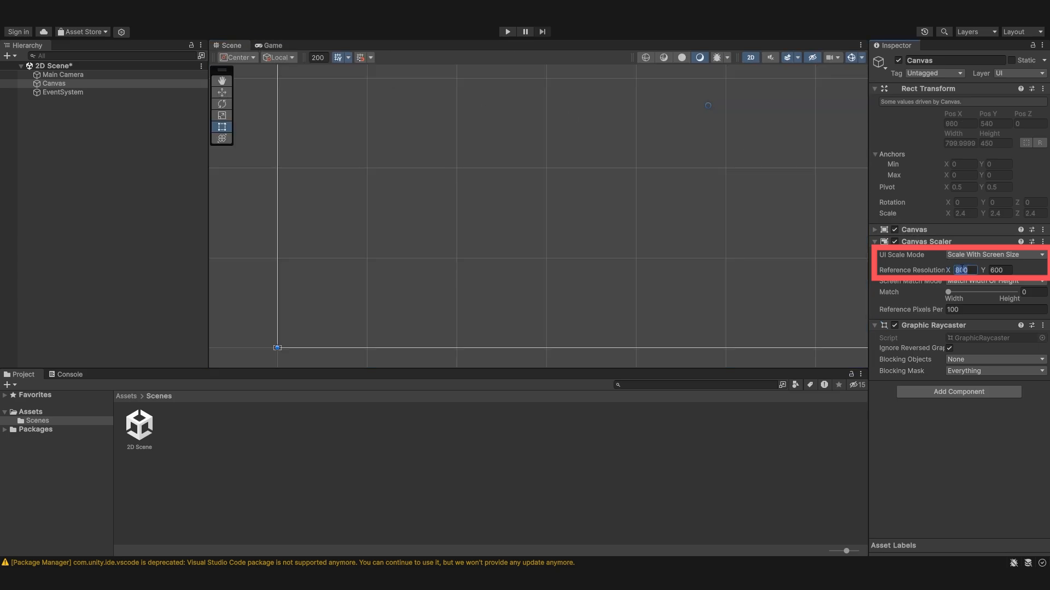
type("1920")
left_click(999, 271)
- Keep the Screen Match Mode at Match Width Or Height and set the Match value to 0.5
left_click(961, 283)
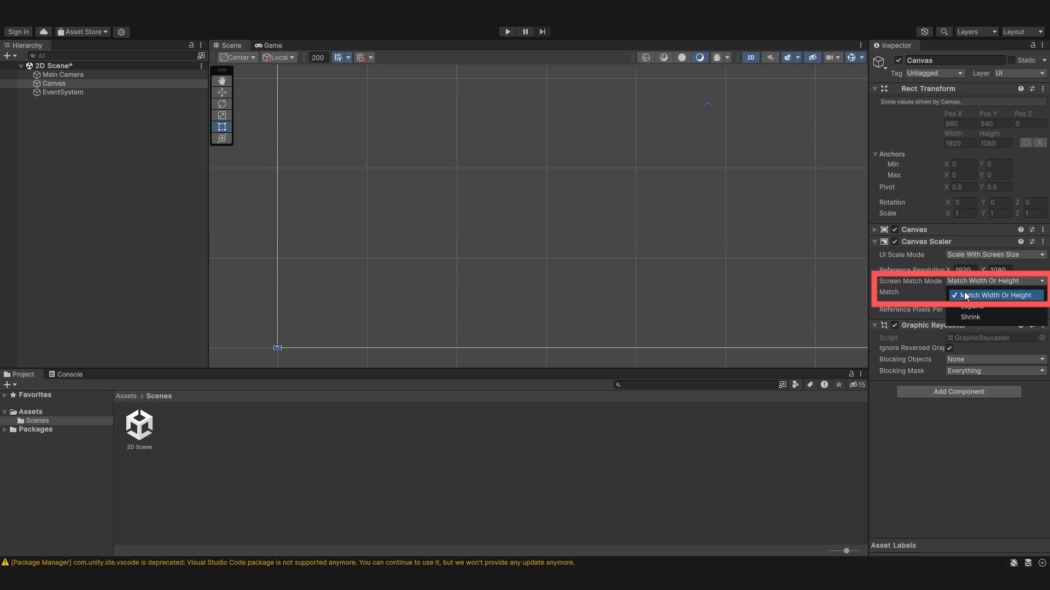
left_click(930, 312)
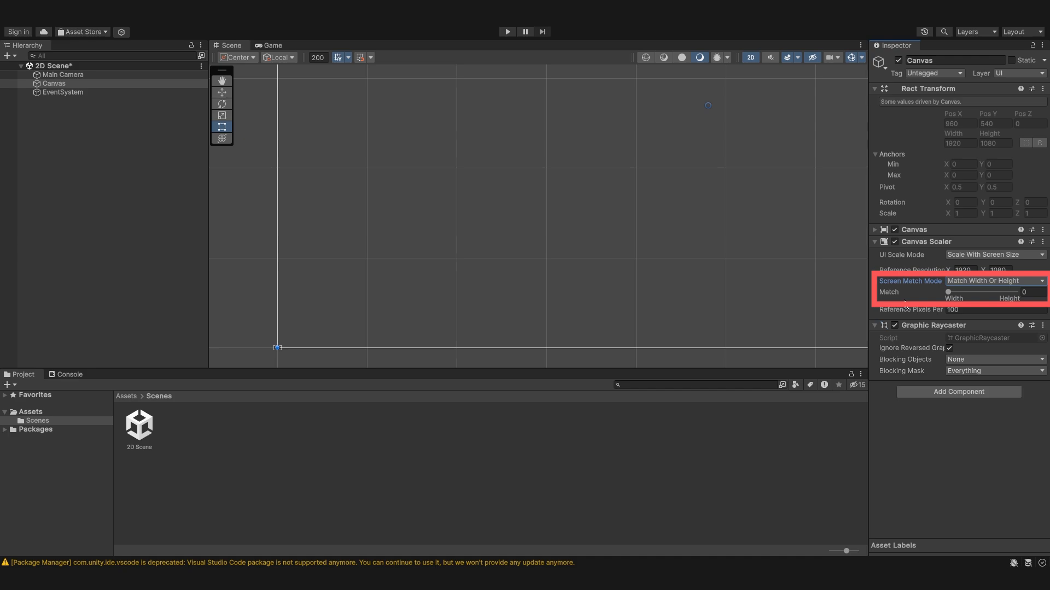
mouse_move(948, 294)
left_mouse_down()
mouse_move(998, 295)
mouse_move(955, 299)
left_mouse_up()
left_click(1031, 292)
type(".5")
- Switch the UI Scale Mode to Constant Physical Size and examine the available physical units
left_click(960, 253)
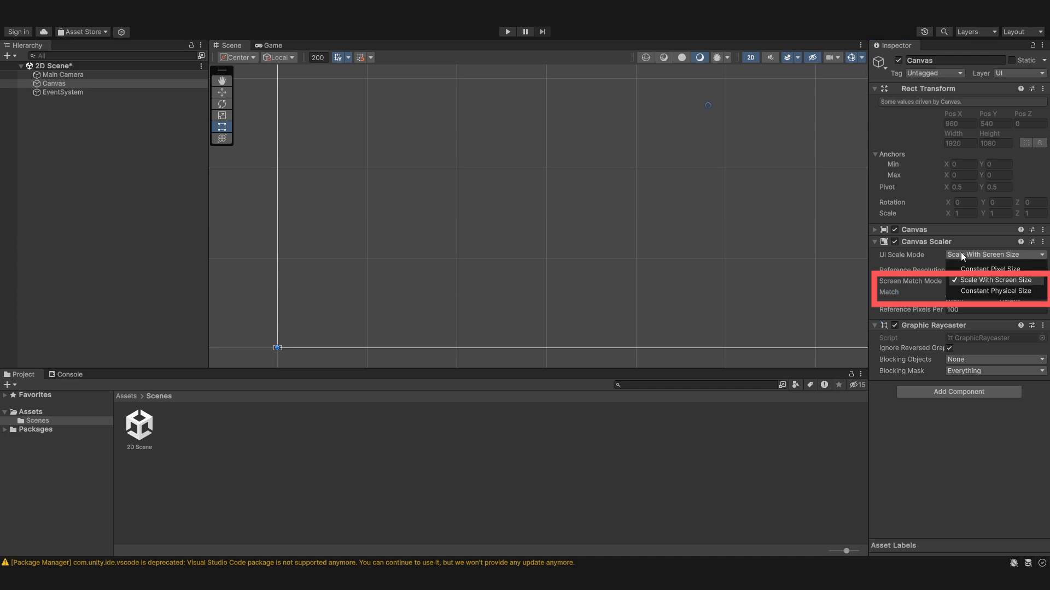
left_click(983, 290)
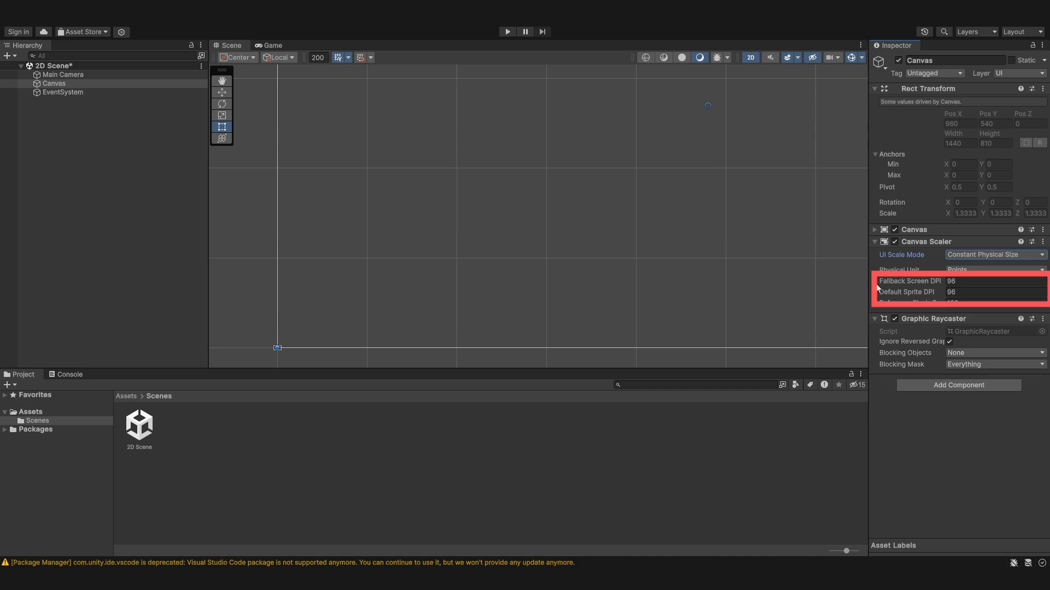
left_click(955, 278)
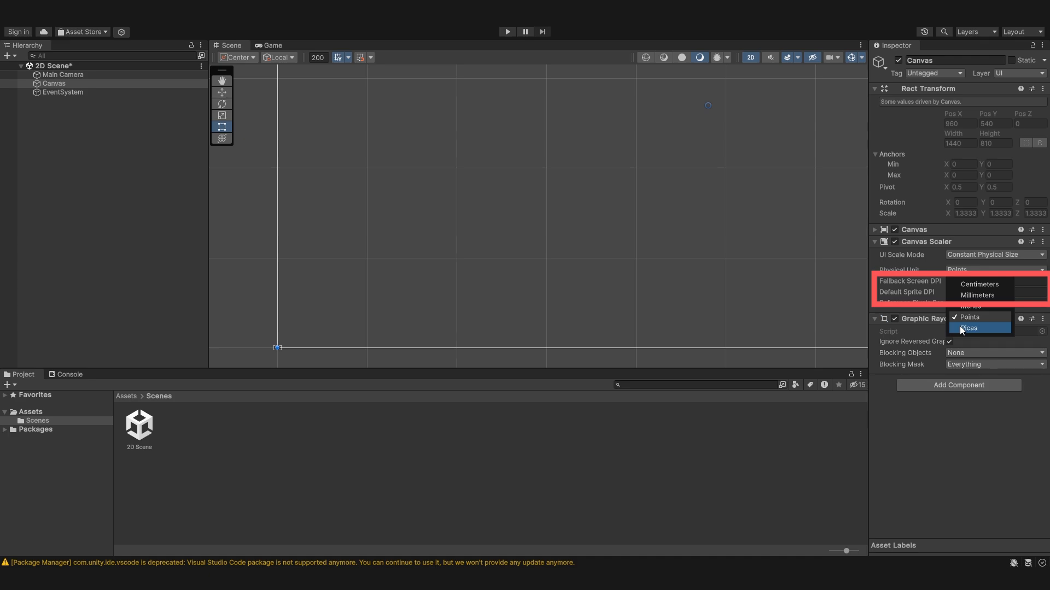
left_click(943, 281)
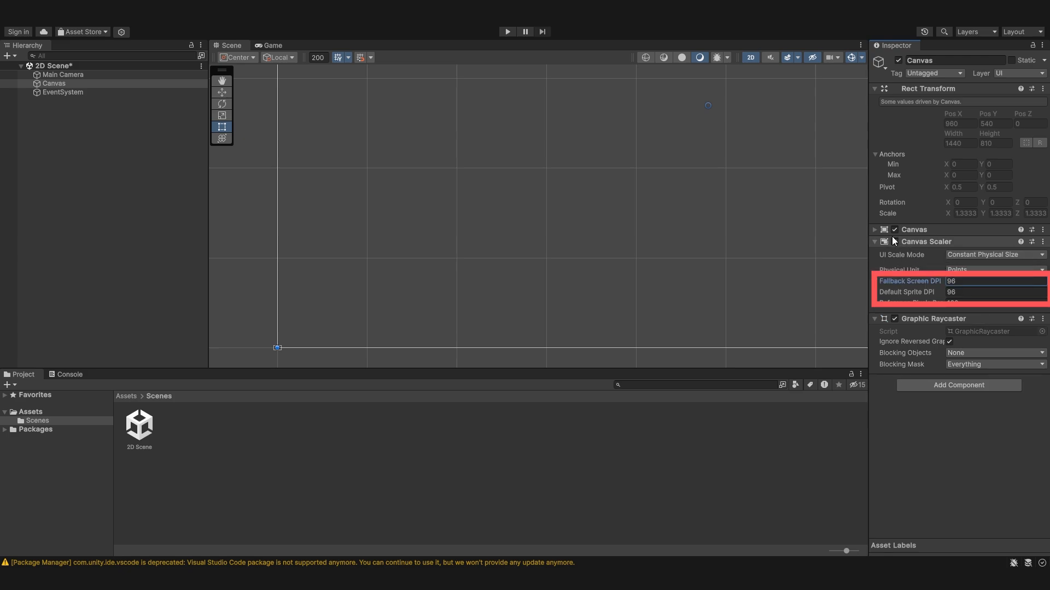
left_click(962, 270)
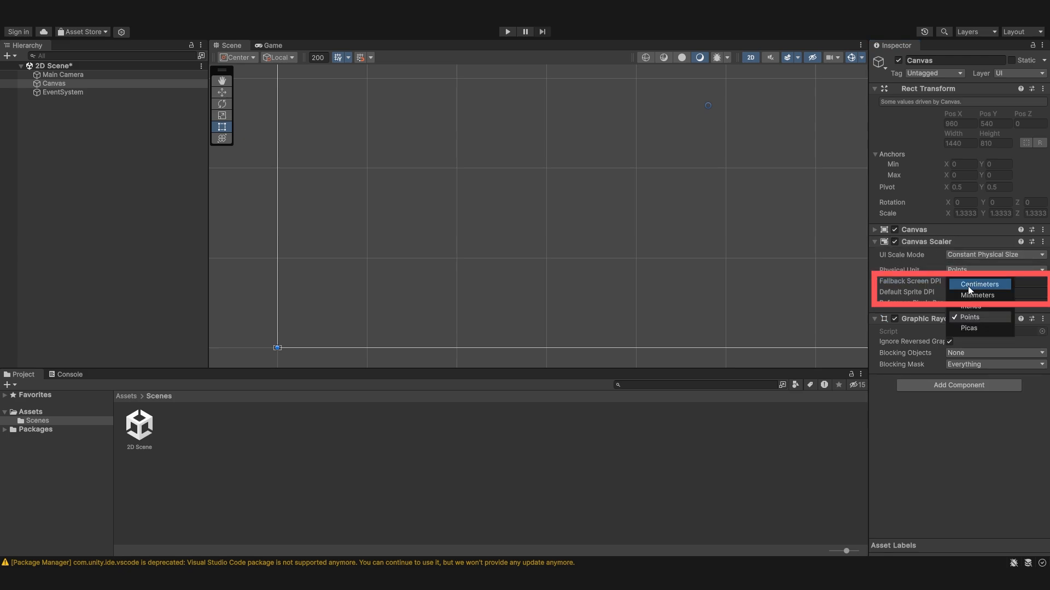
- Set the UI Scale Mode back to Constant Pixel Size and frame the Canvas in the Scene view
left_click(954, 255)
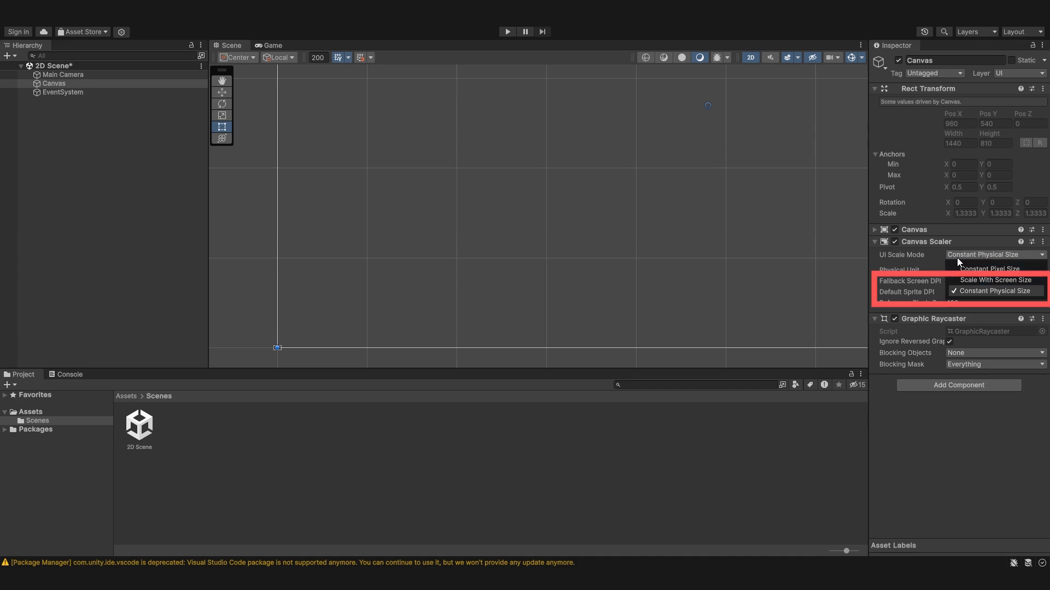
left_click(928, 262)
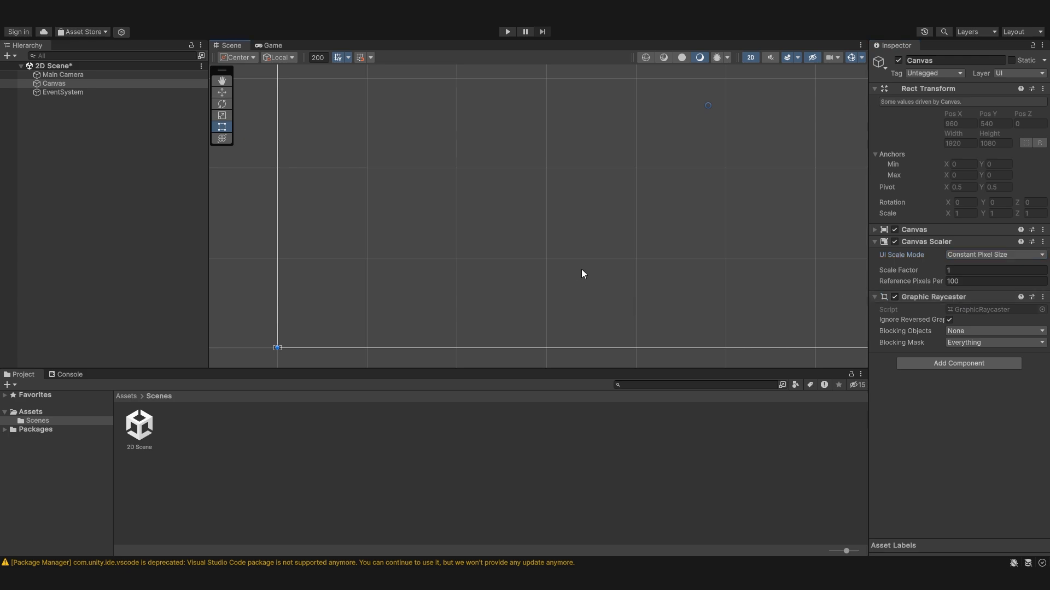
key("f")
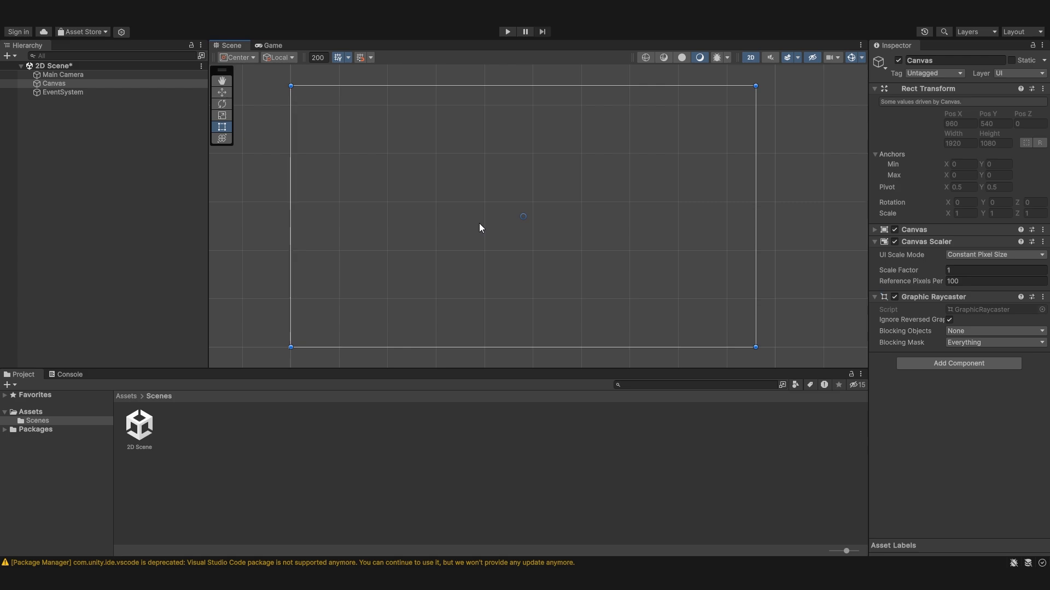
- Add a UI Canvas to the 2D scene that contains only the Main Camera
right_click(15, 182)
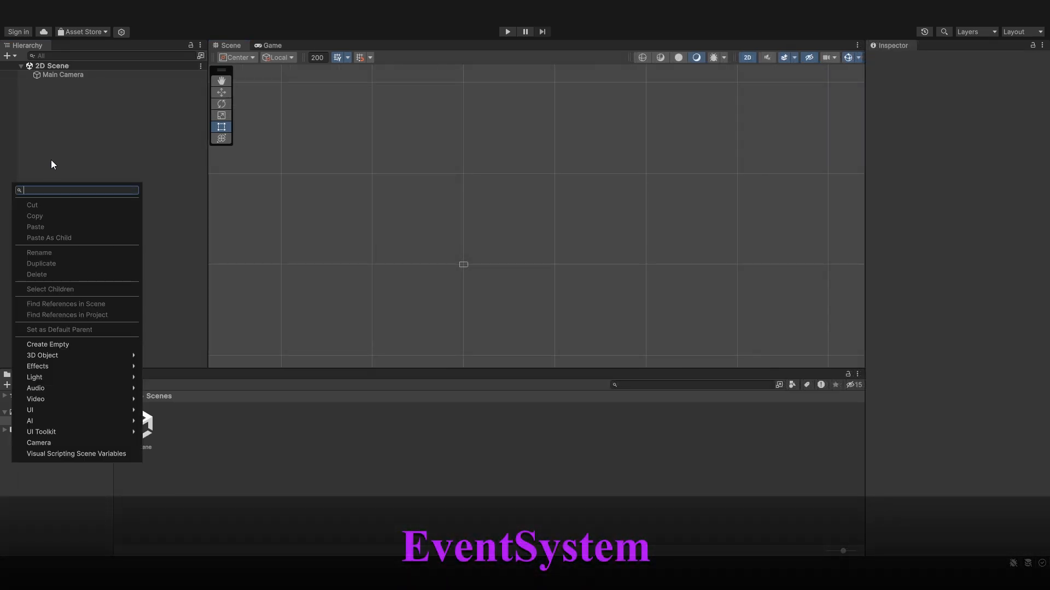
right_click(51, 160)
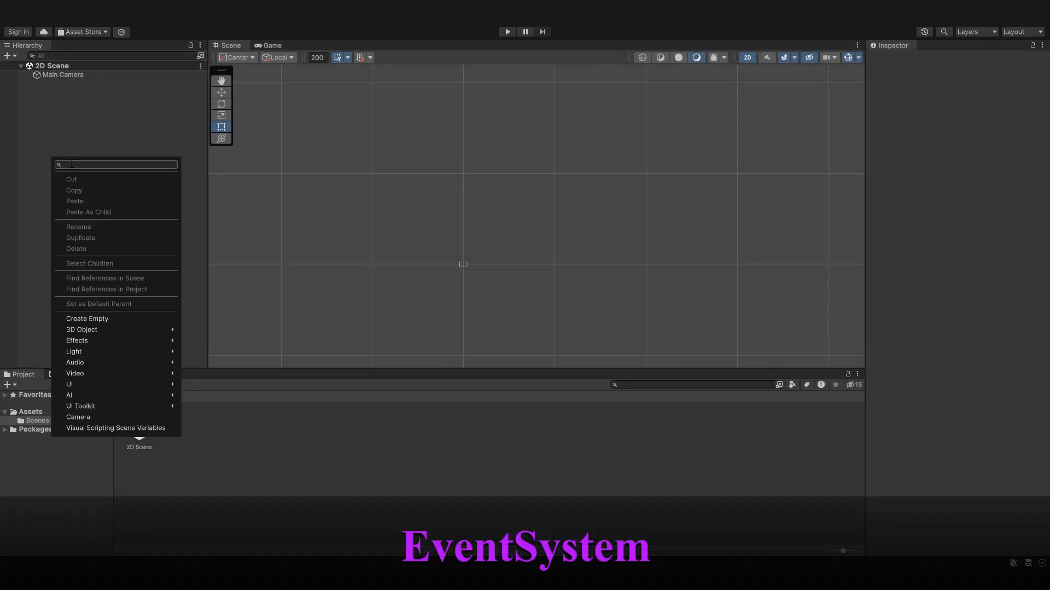
mouse_move(93, 382)
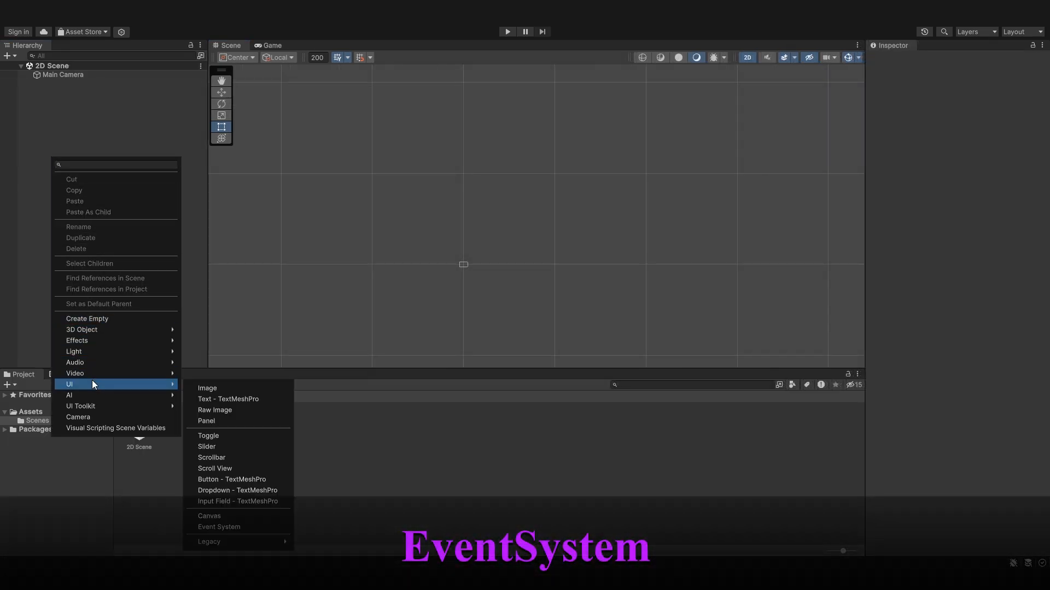
left_click(231, 516)
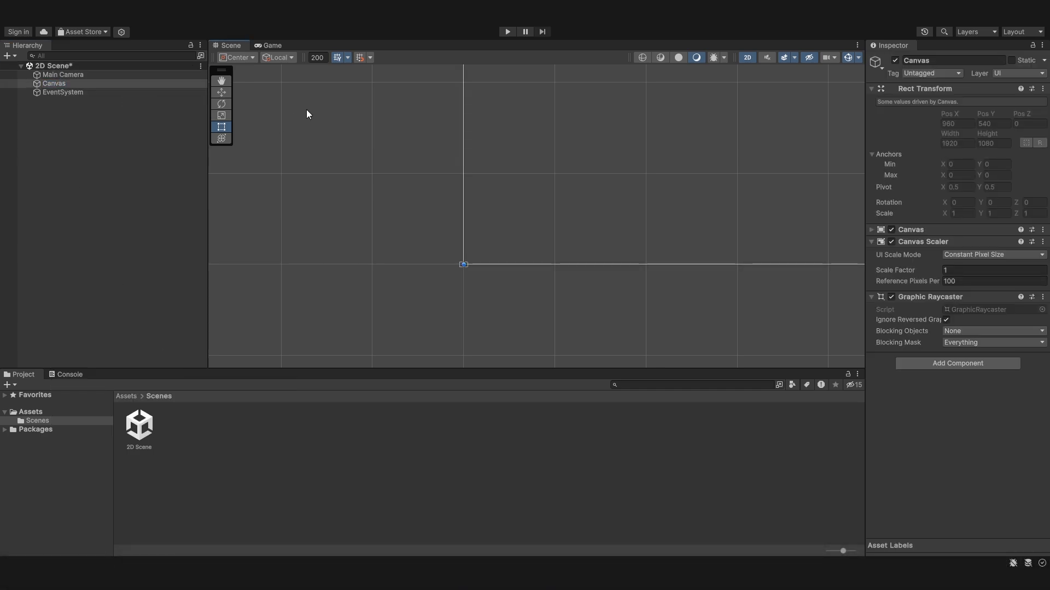
middle_click_drag(306, 110, 205, 153)
scroll(306, 152, "down", 6)
middle_click_drag(306, 152, 127, 253)
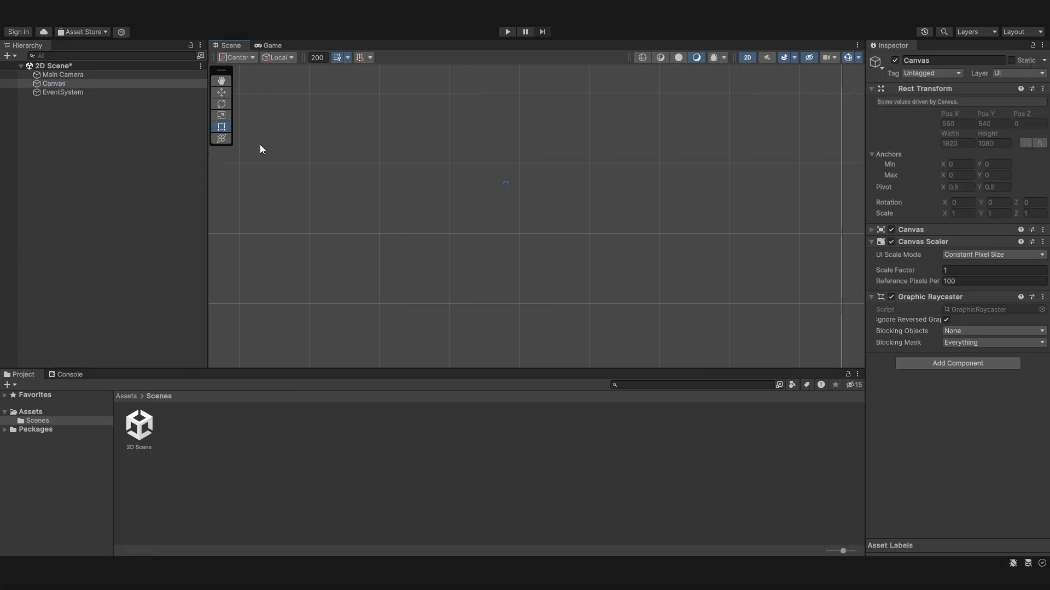
scroll(260, 147, "down", 5)
middle_click_drag(293, 232, 372, 183)
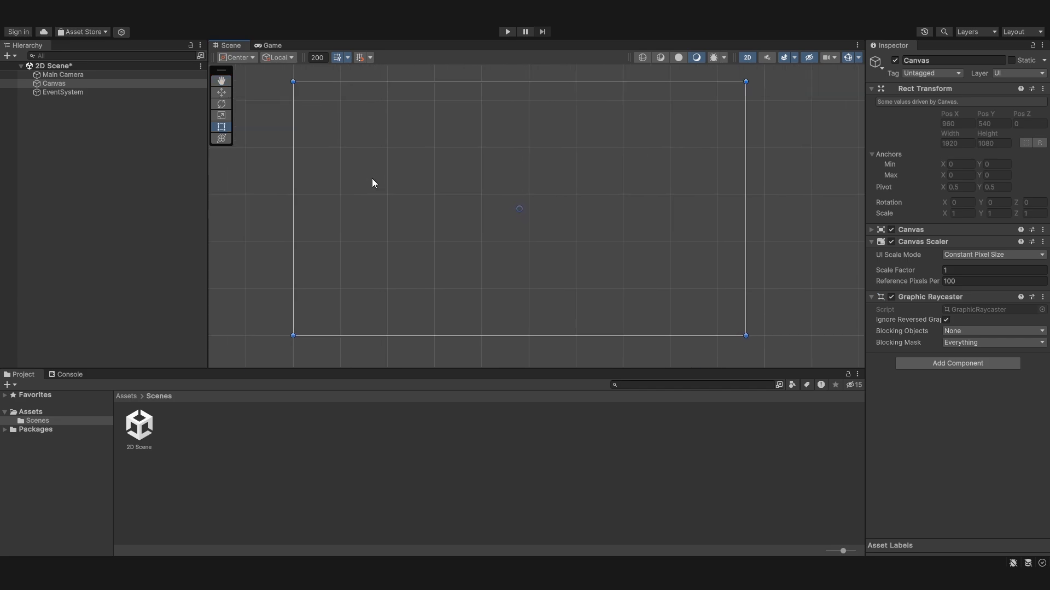
- Examine the EventSystem's components, collapsing the Standalone Input Module and viewing the objects available for First Selected
left_click(58, 92)
middle_click_drag(752, 129, 744, 128)
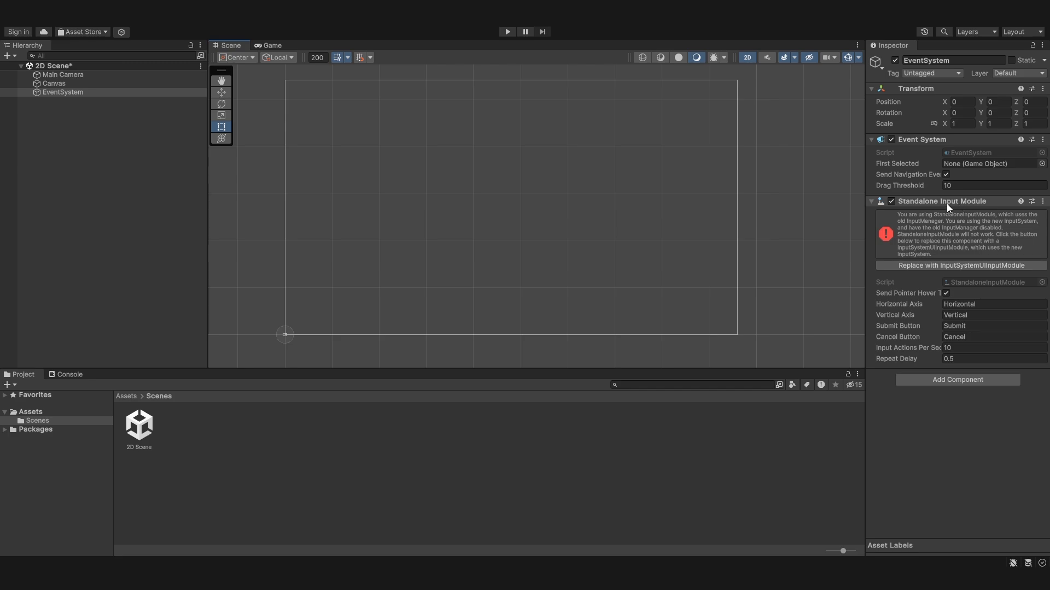
middle_click_drag(830, 223, 784, 240)
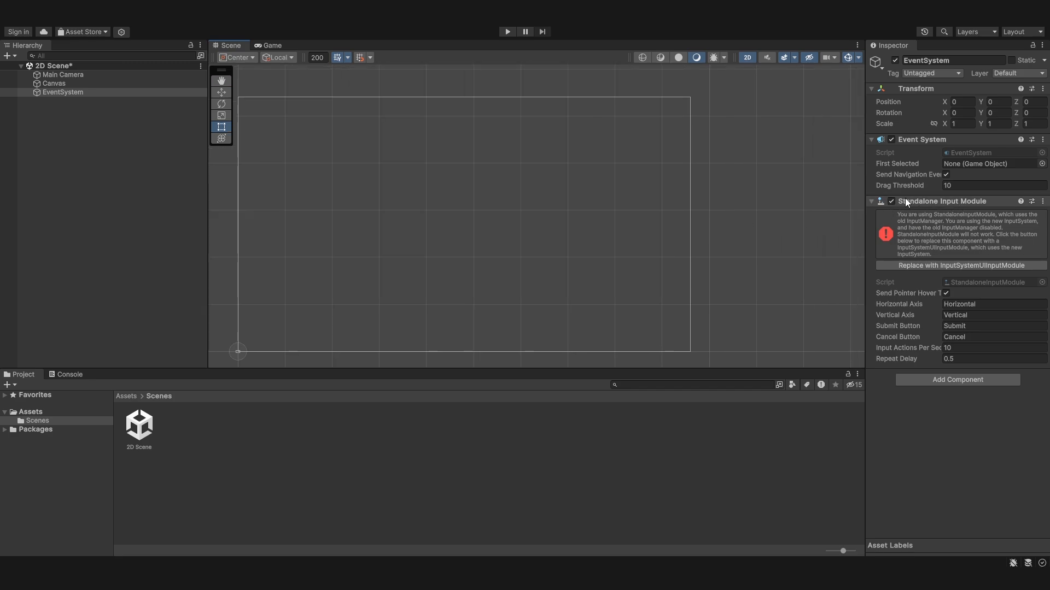
left_click(869, 202)
left_click(870, 202)
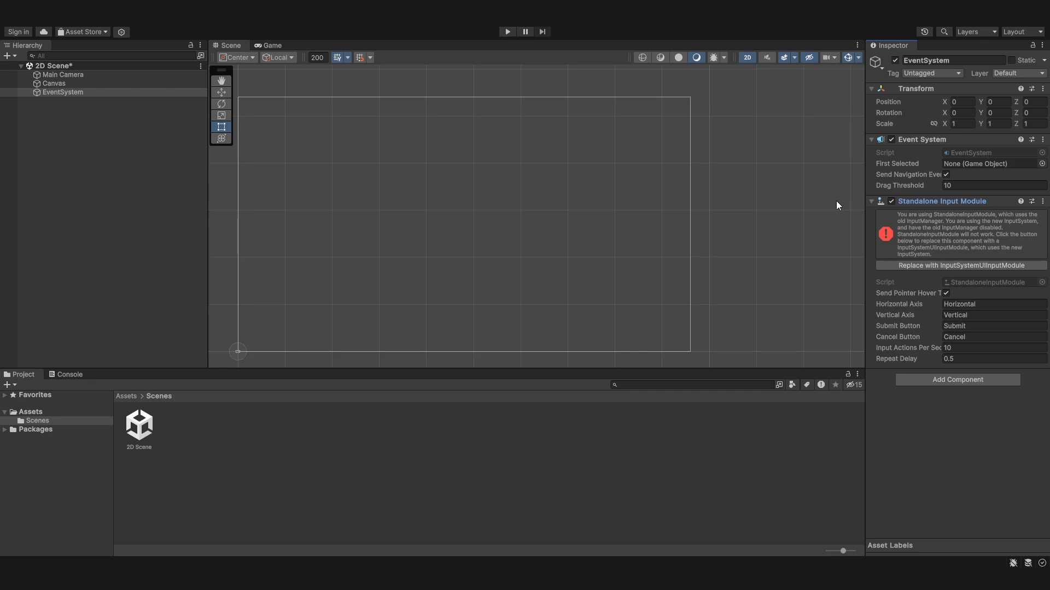
left_click(875, 201)
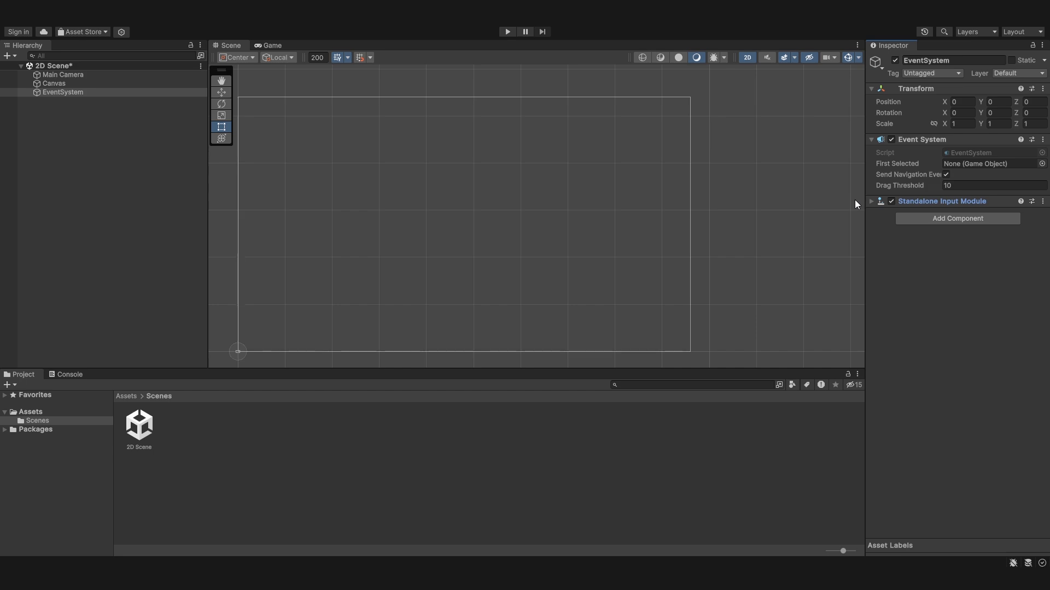
middle_click_drag(800, 174, 828, 161)
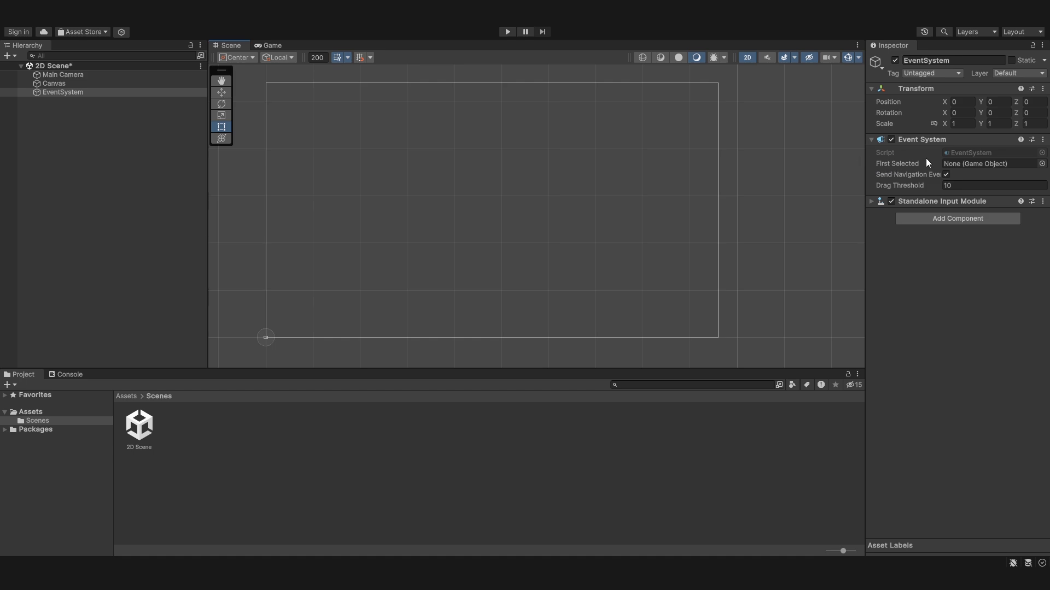
left_click(1042, 164)
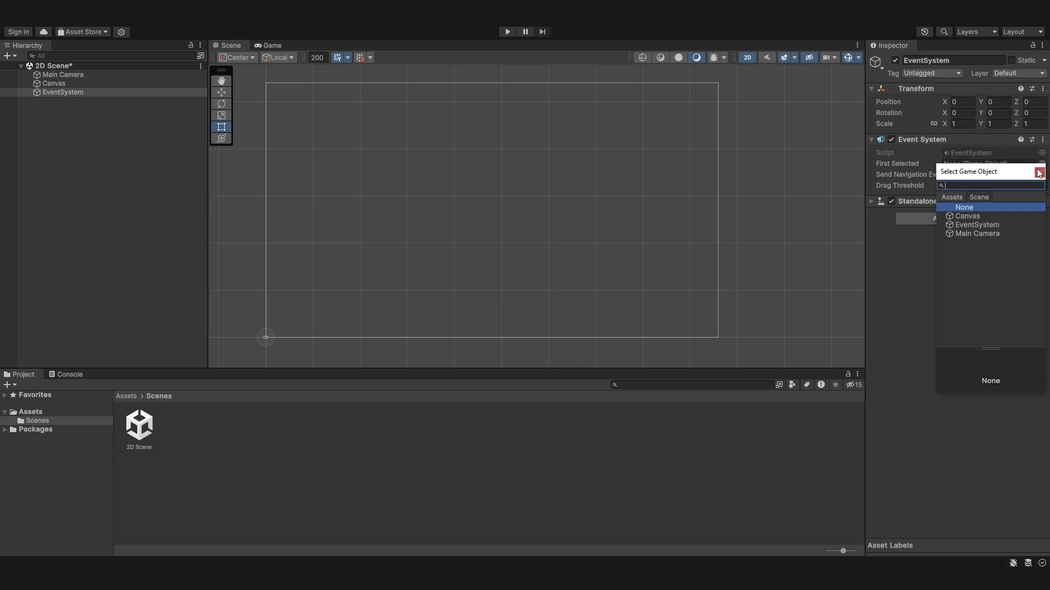
left_click(1038, 173)
- Add a Button - TextMeshPro to the Canvas, dismiss the import dialog and enlarge the button to about 302 by 126
right_click(45, 84)
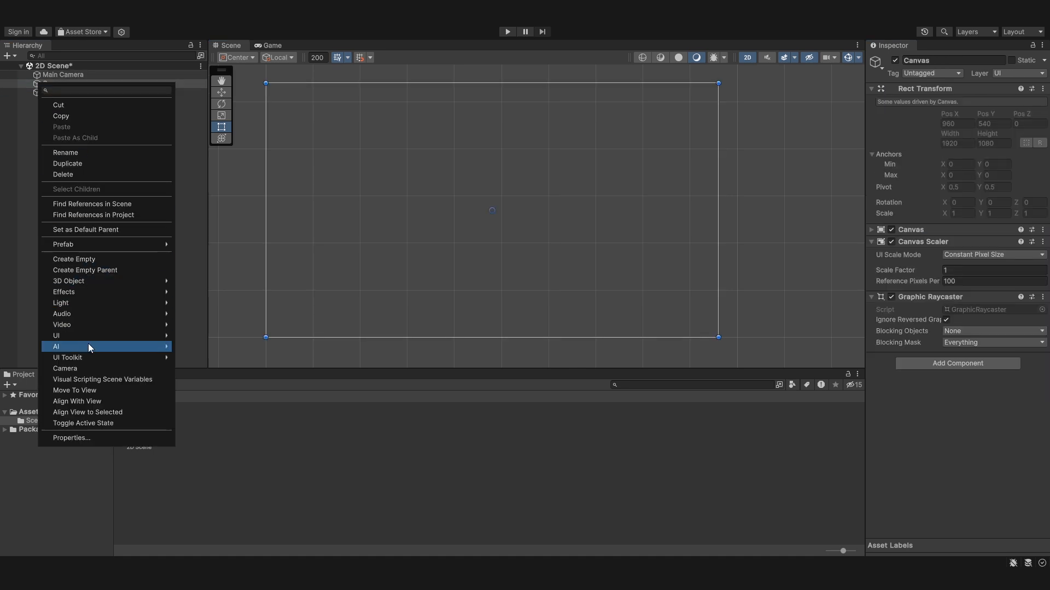
mouse_move(87, 336)
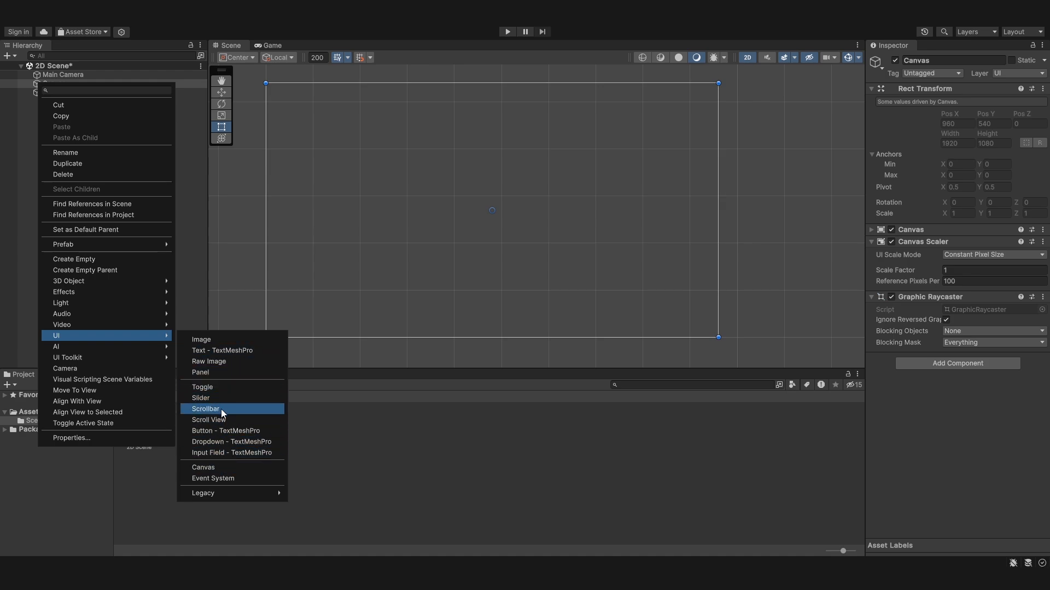
left_click(218, 433)
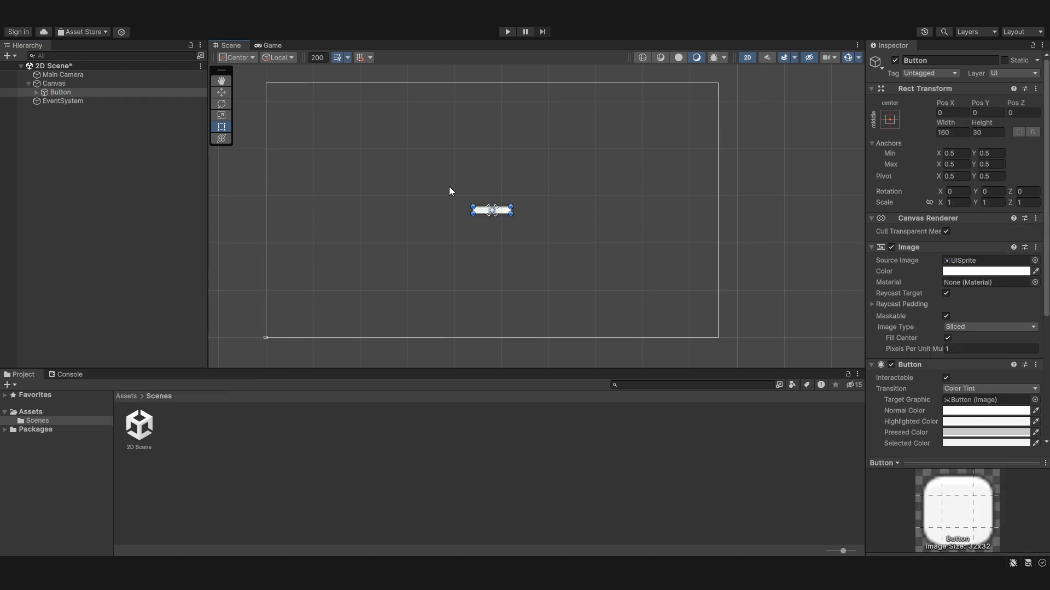
left_click(536, 296)
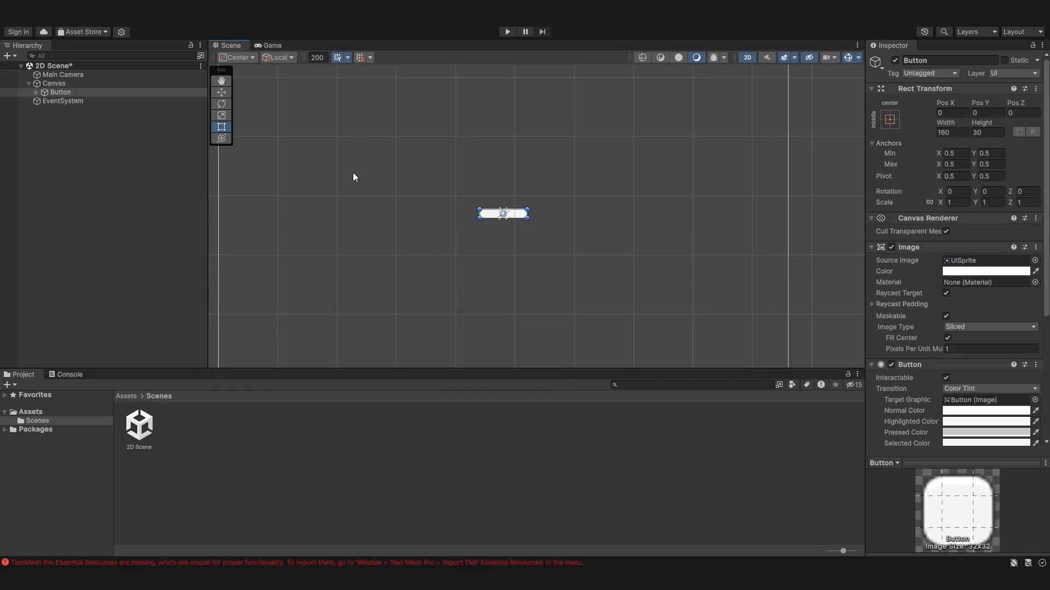
left_click_drag(474, 219, 466, 264)
- Duplicate the button and place the copy below the original at about Pos Y -162, leaving the Canvas selected
left_click(64, 92)
key("ctrl+d")
left_click(538, 297)
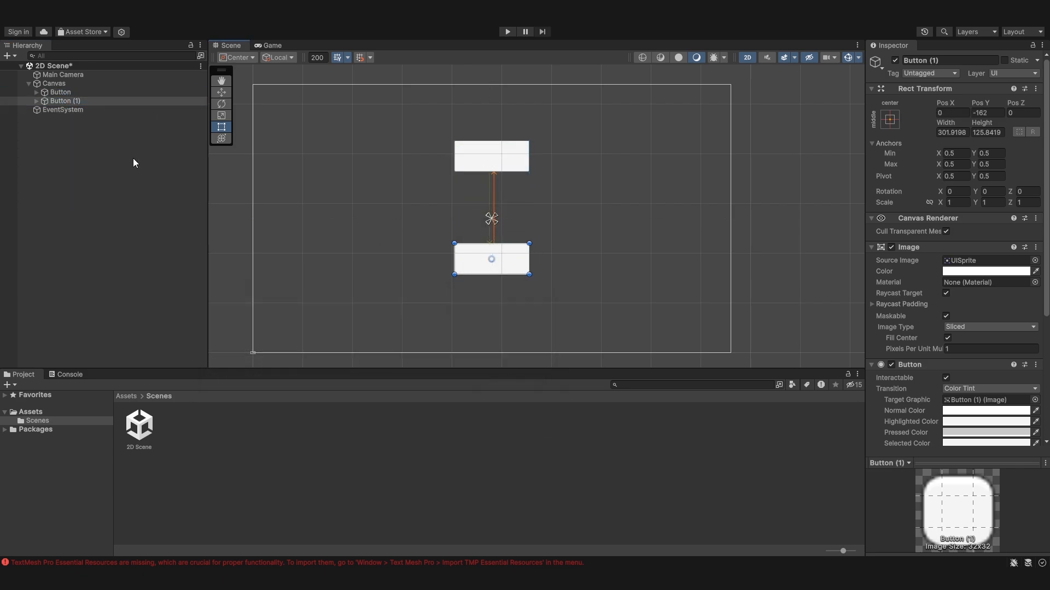
left_click(276, 122)
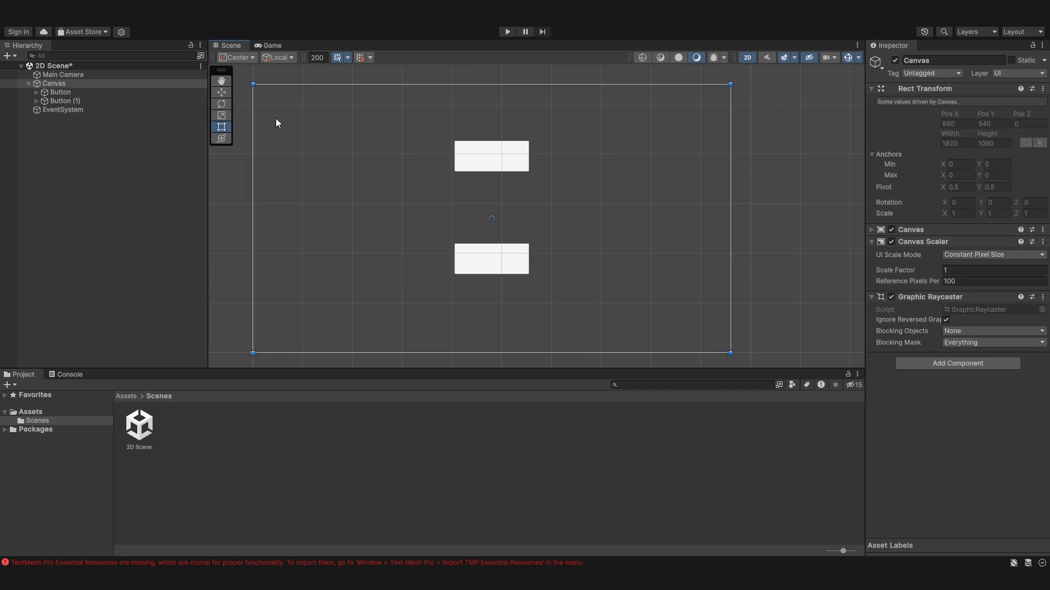
- Run the scene, try the upper button in the running game twice, and stop the run
left_click(509, 32)
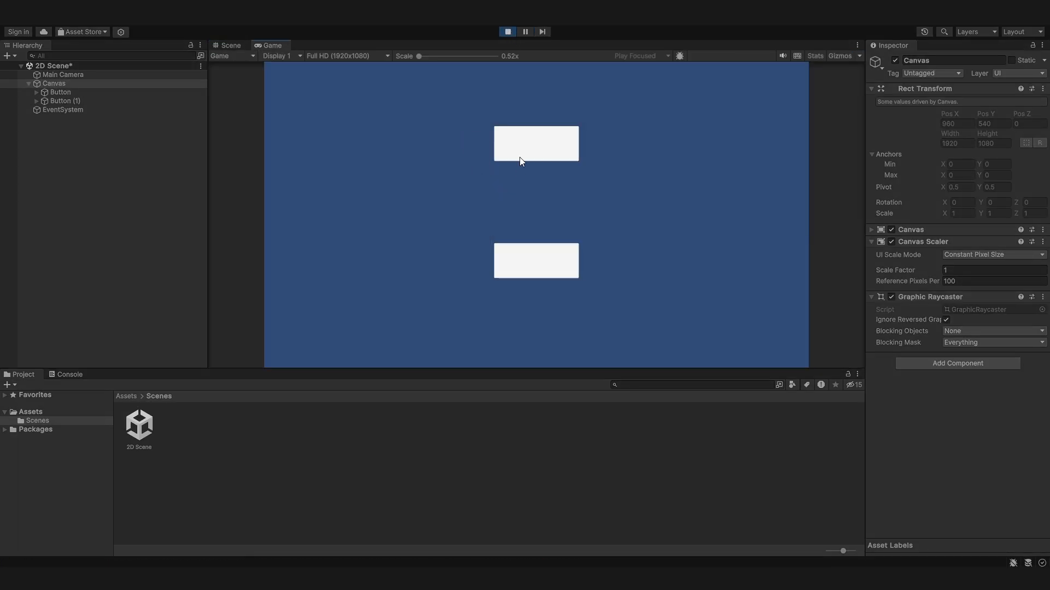
left_click(525, 139)
left_click(518, 146)
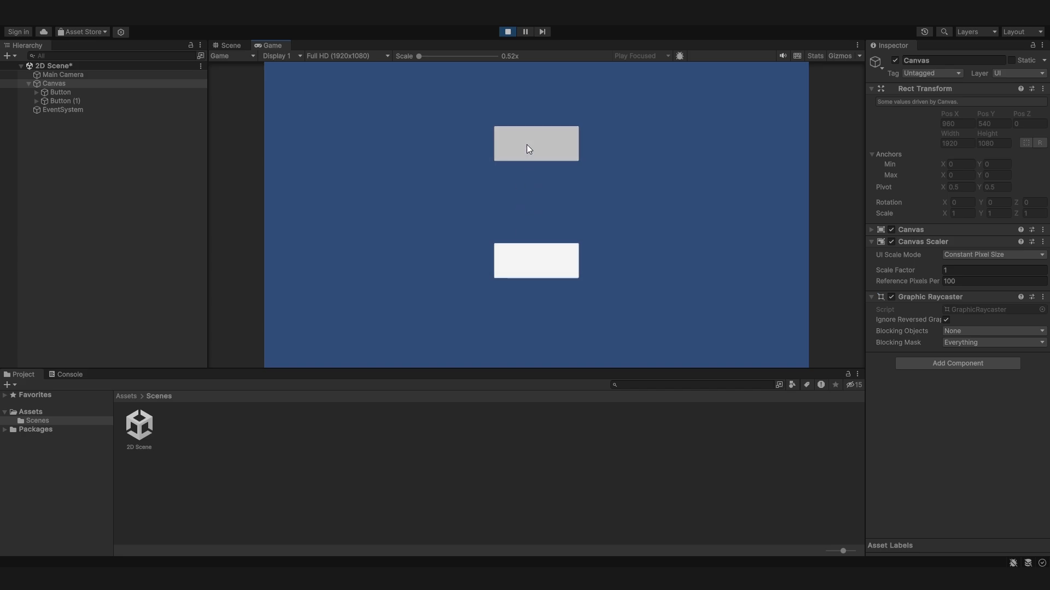
left_click(508, 32)
- Set the EventSystem's First Selected to Button (1) and check the initial button selection with a brief test run
left_click(92, 108)
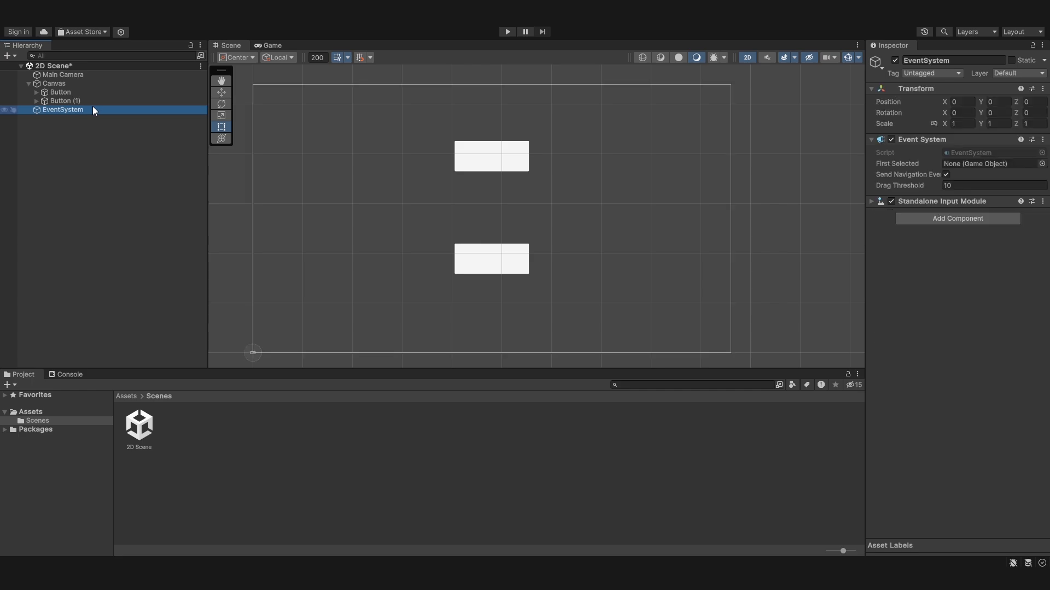
left_click(1042, 163)
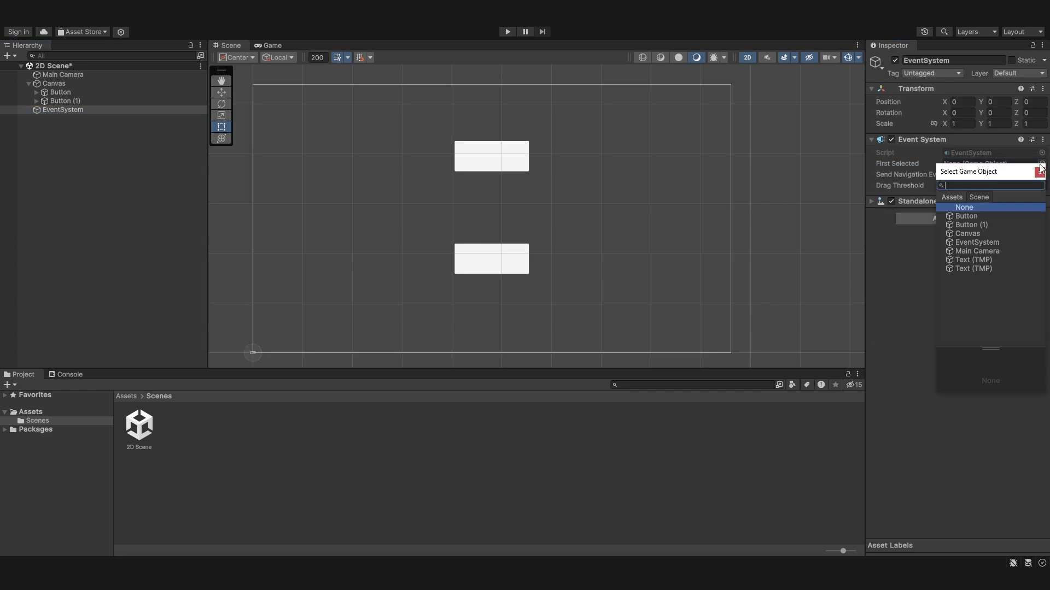
left_click(982, 225)
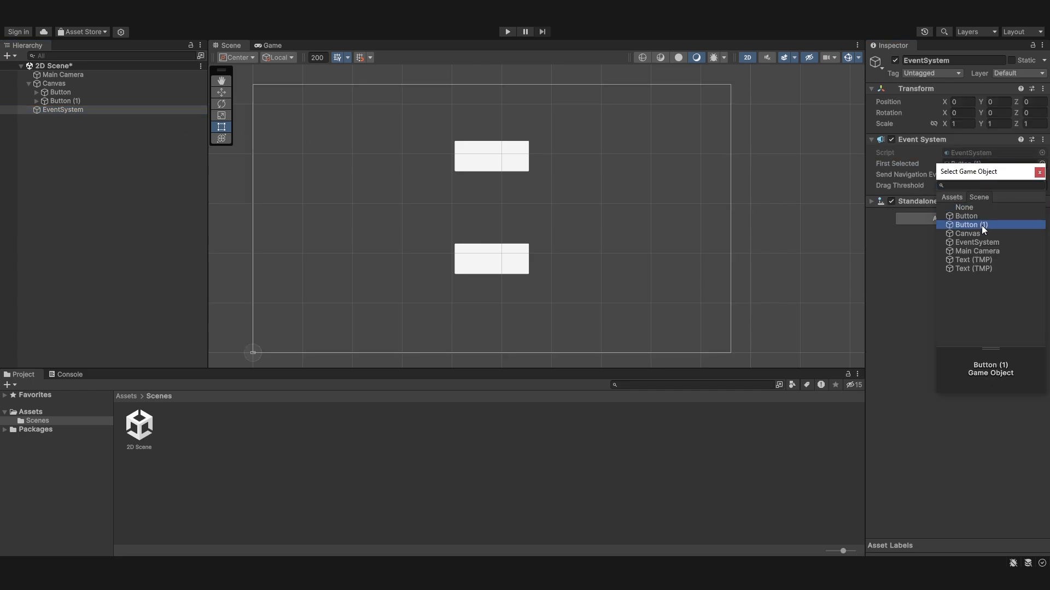
left_click(619, 200)
left_click(788, 181)
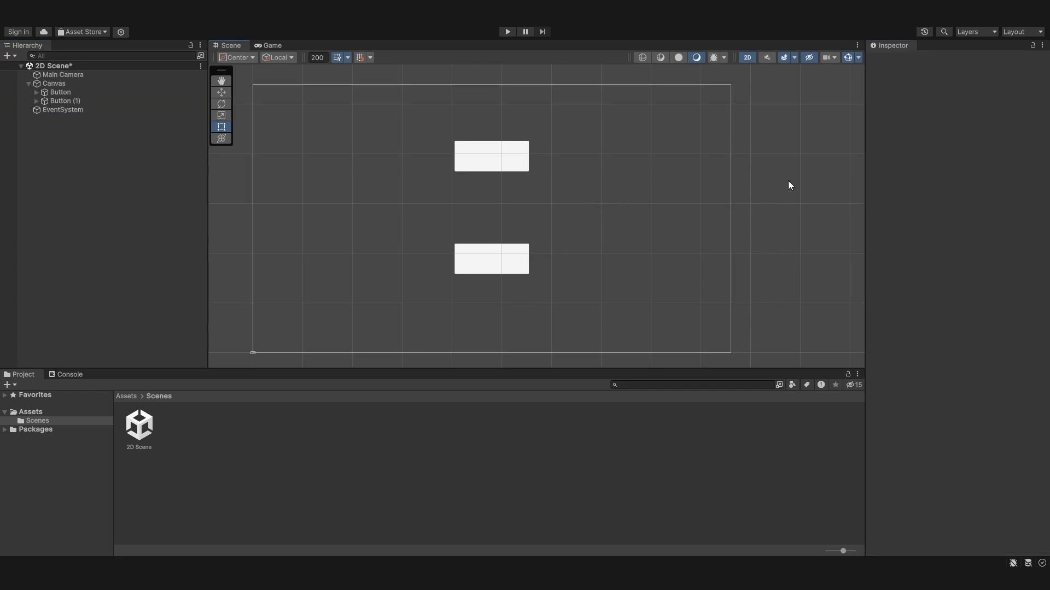
left_click(502, 32)
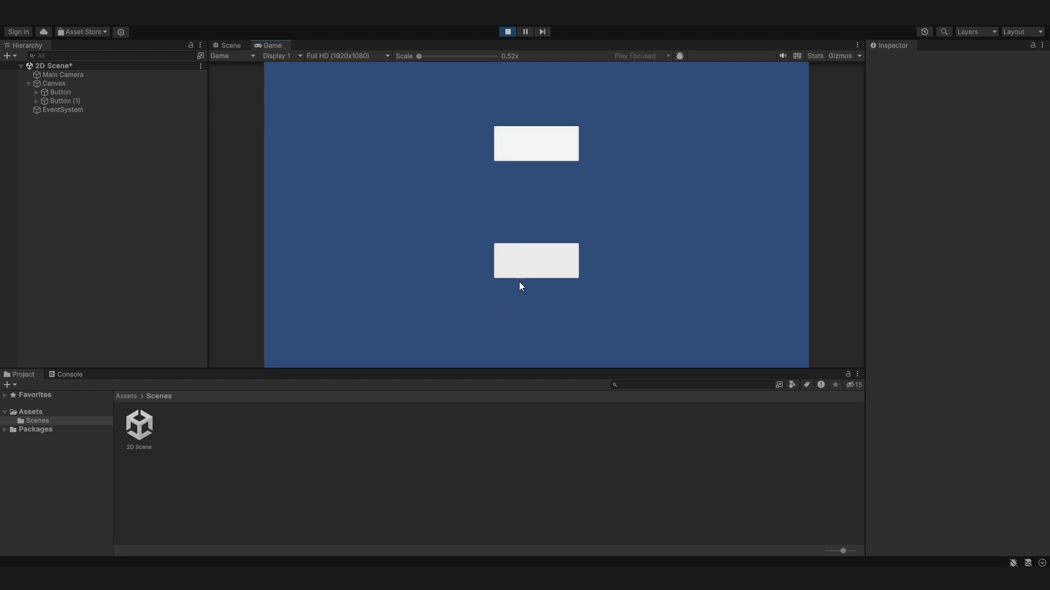
left_click(508, 32)
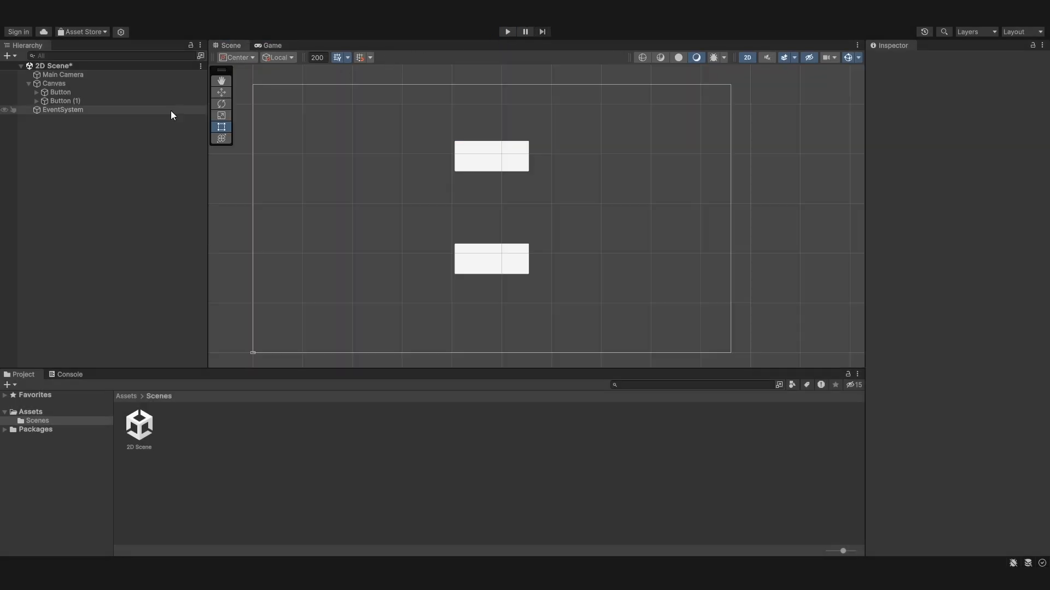
- Set the Selected Color of Button (1) to bright red
left_click(60, 100)
scroll(963, 384, "down", 4)
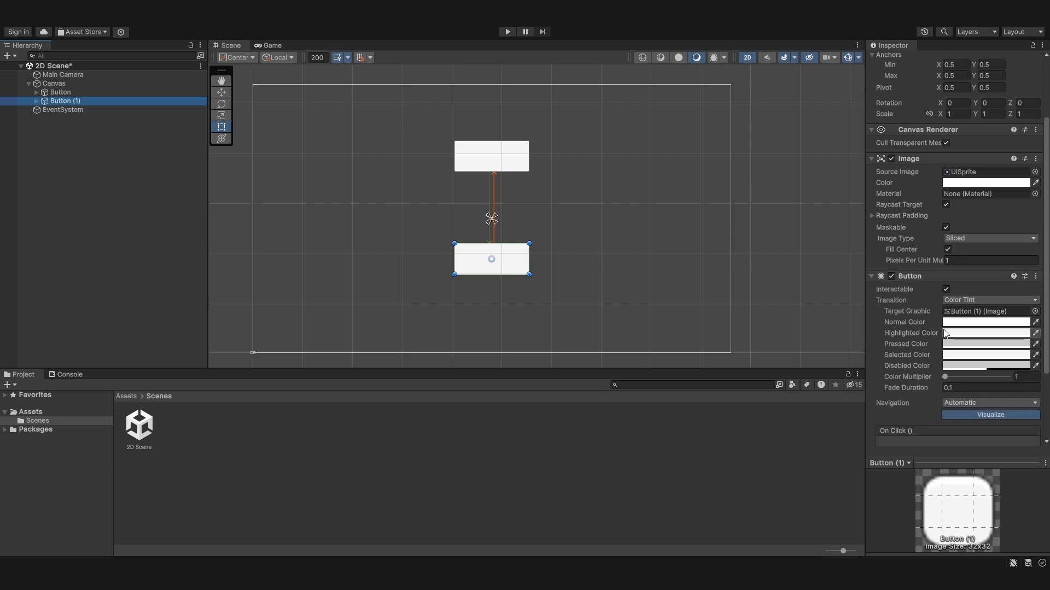
left_click(973, 355)
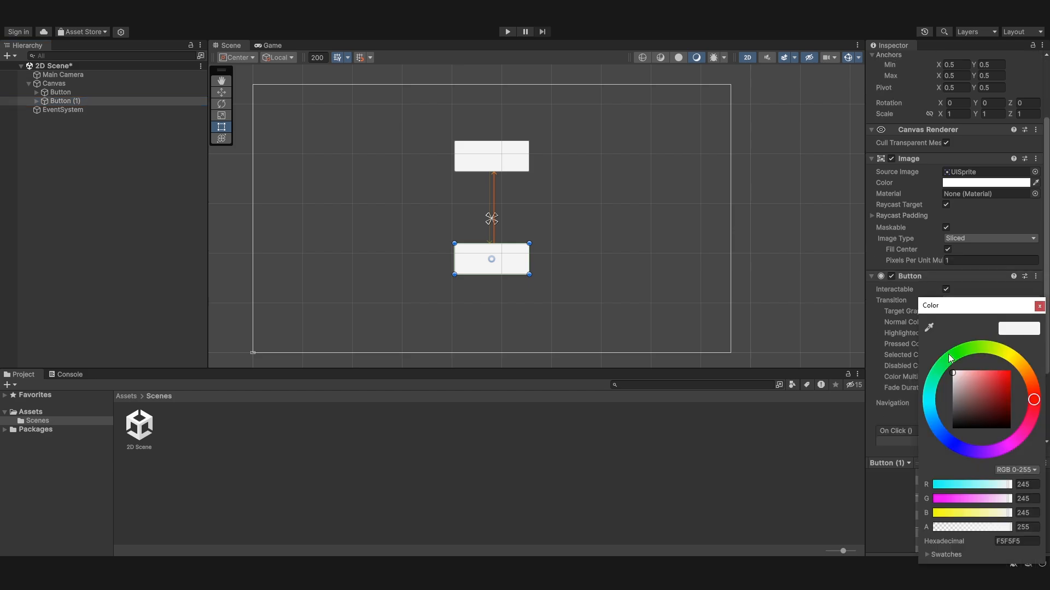
left_click_drag(984, 391, 1010, 372)
left_click(1039, 307)
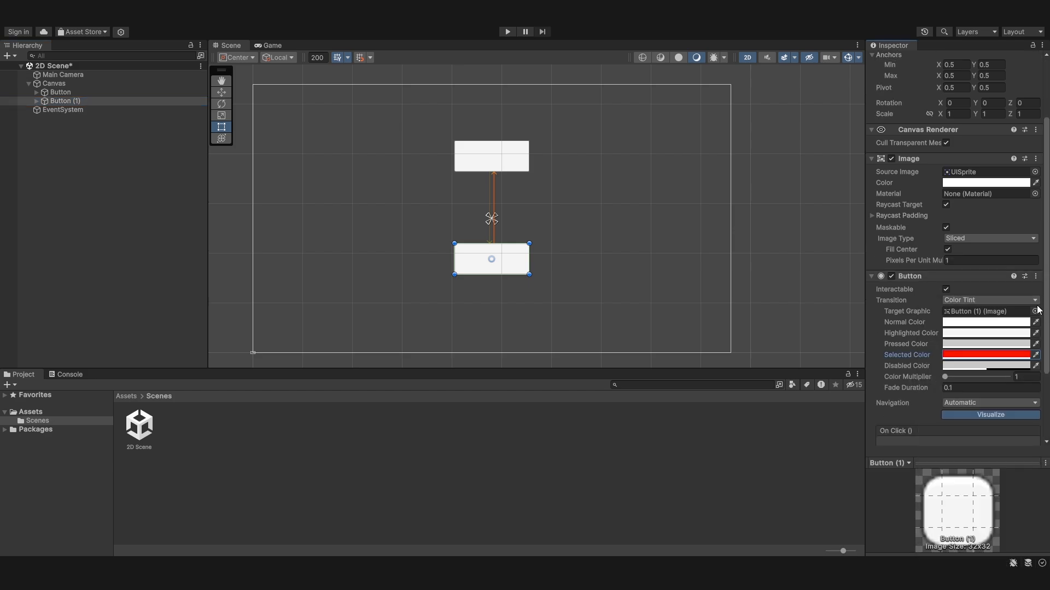
- Give the upper Button the same bright red Selected Color
left_click(59, 91)
left_click(984, 355)
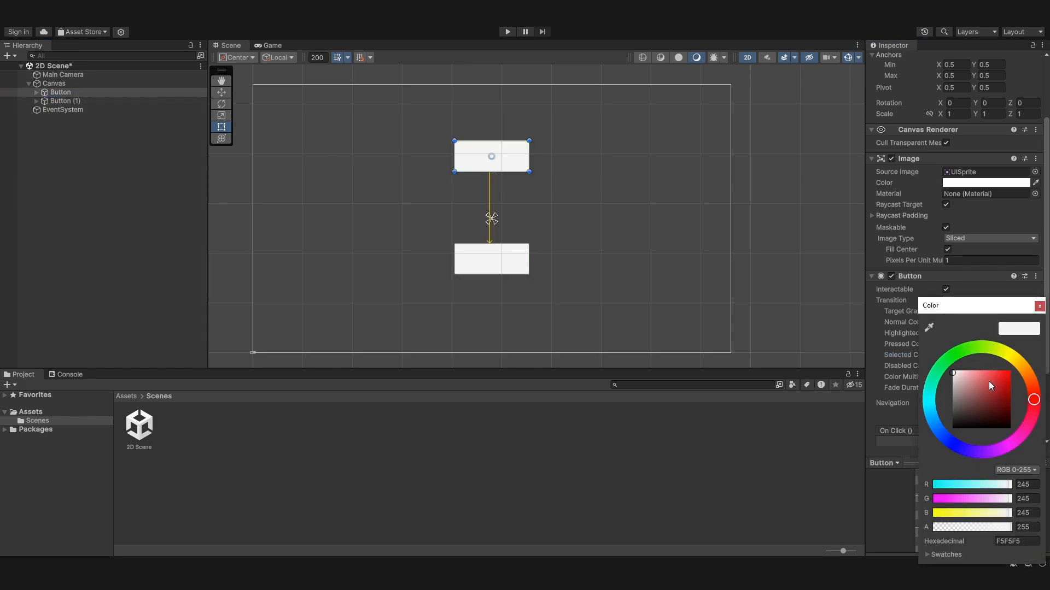
left_click(1039, 306)
- Run the scene, test the red selection state on the lower button, and stop the run
left_click(506, 32)
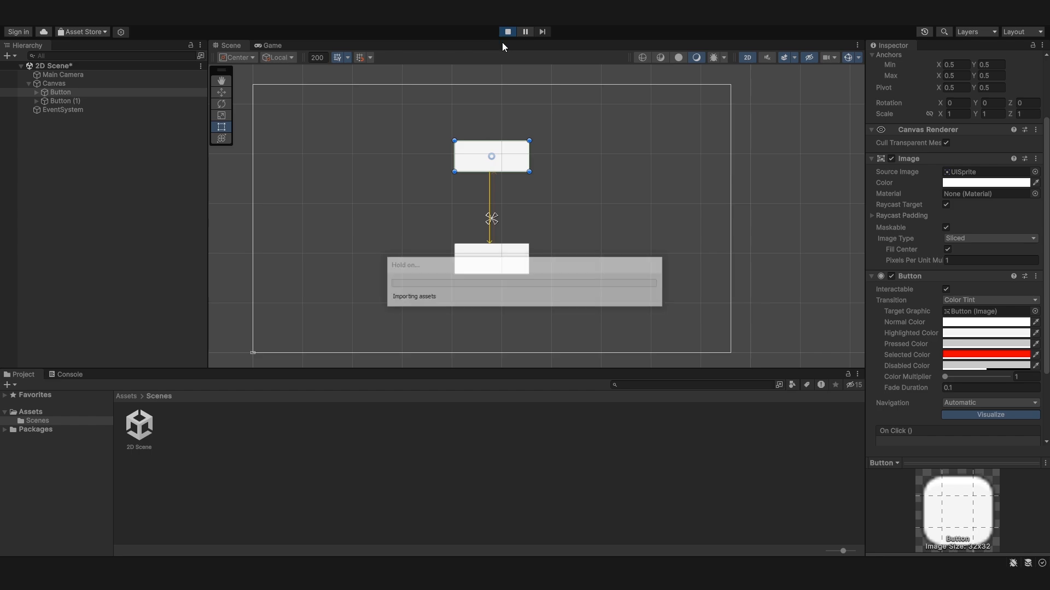
left_click(477, 104)
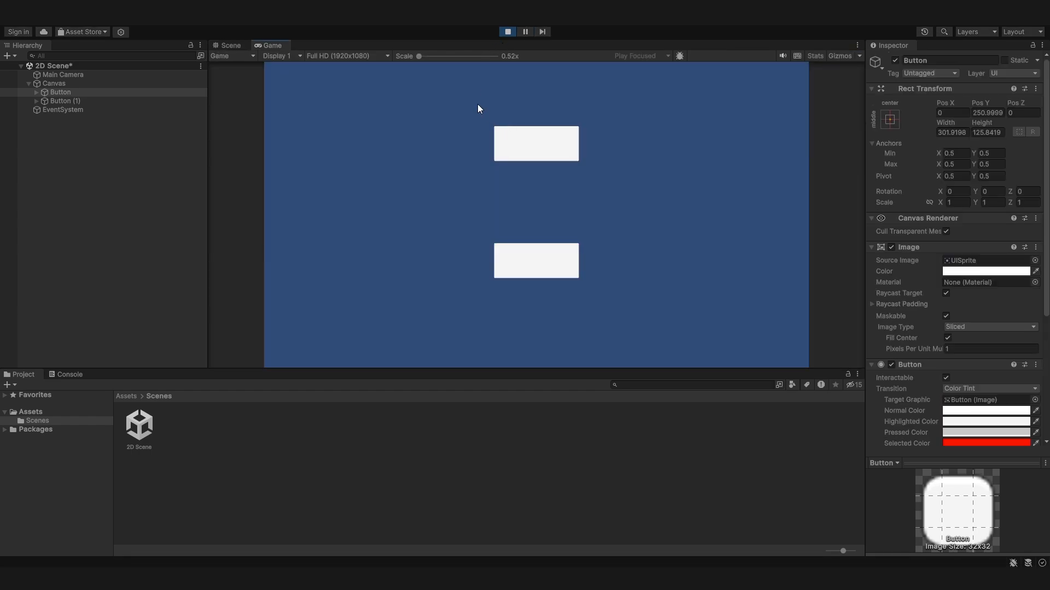
left_click(527, 274)
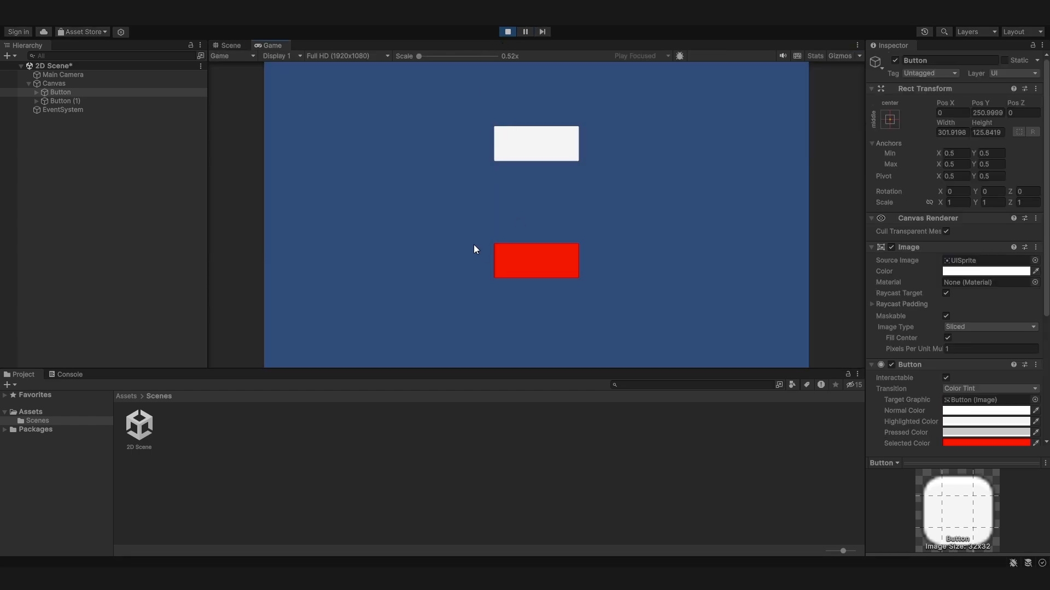
left_click(507, 31)
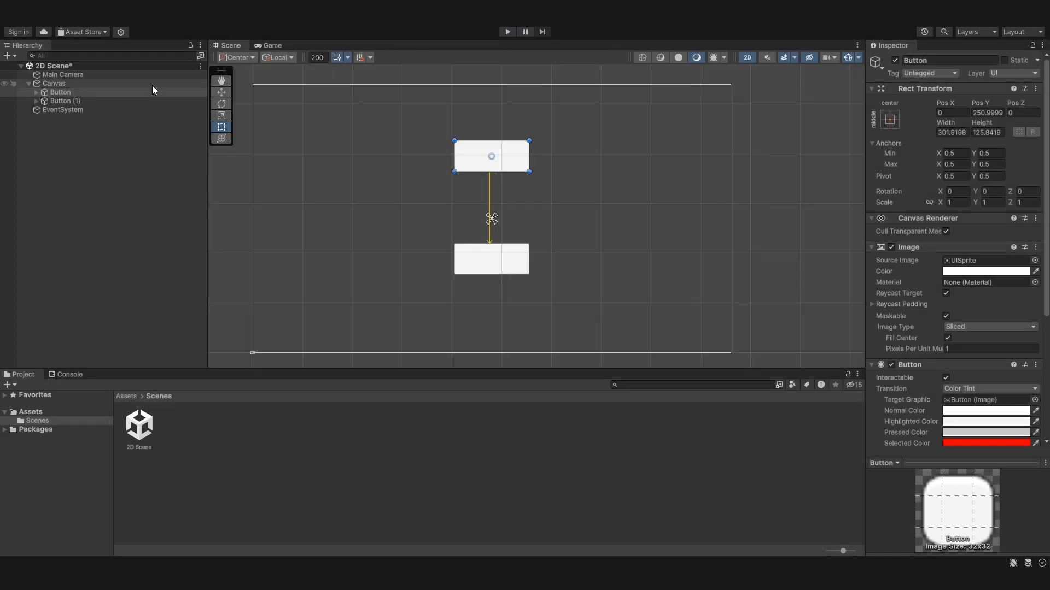
- Reset the EventSystem's First Selected to None, narrow the Inspector slightly and clear the selection
left_click(158, 109)
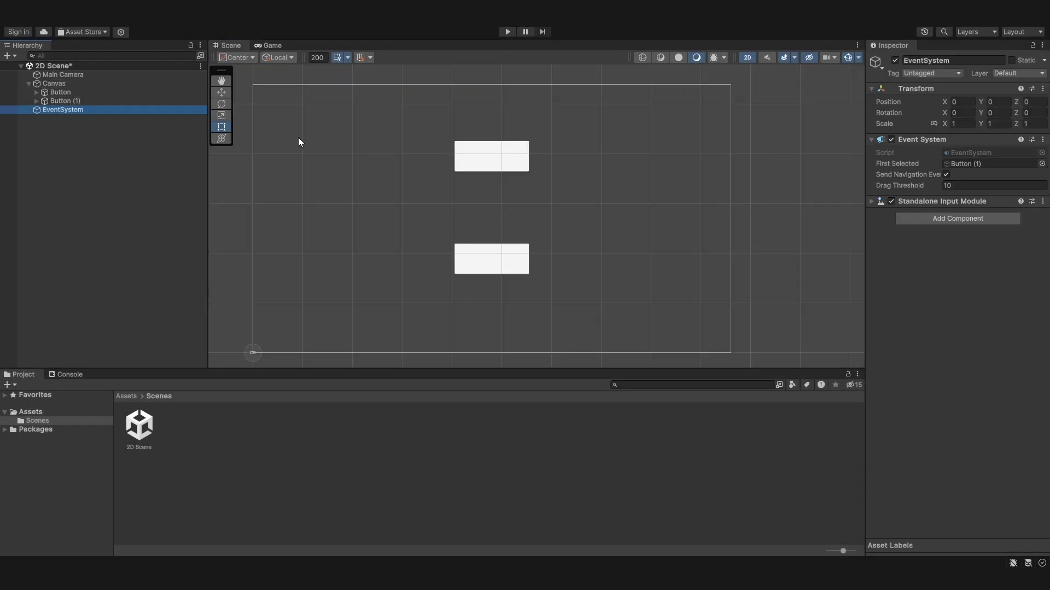
left_click(1042, 164)
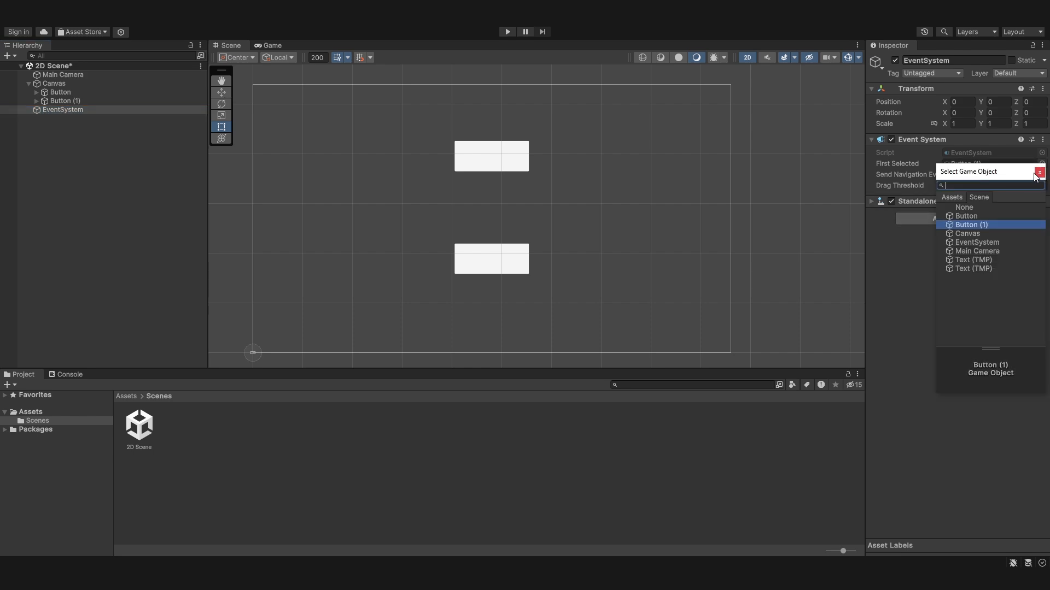
double_click(973, 208)
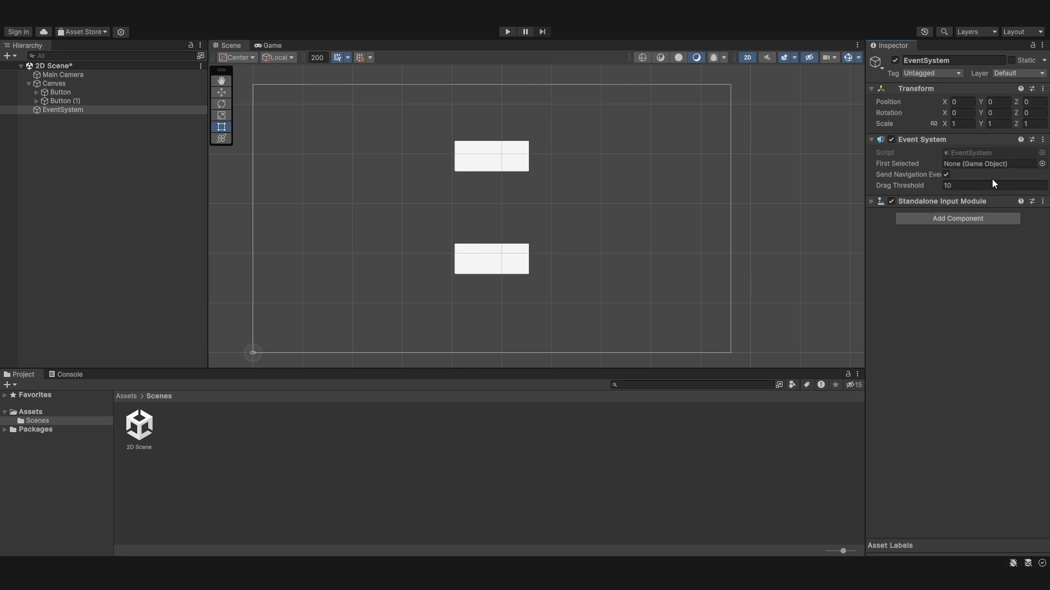
left_click_drag(864, 179, 888, 174)
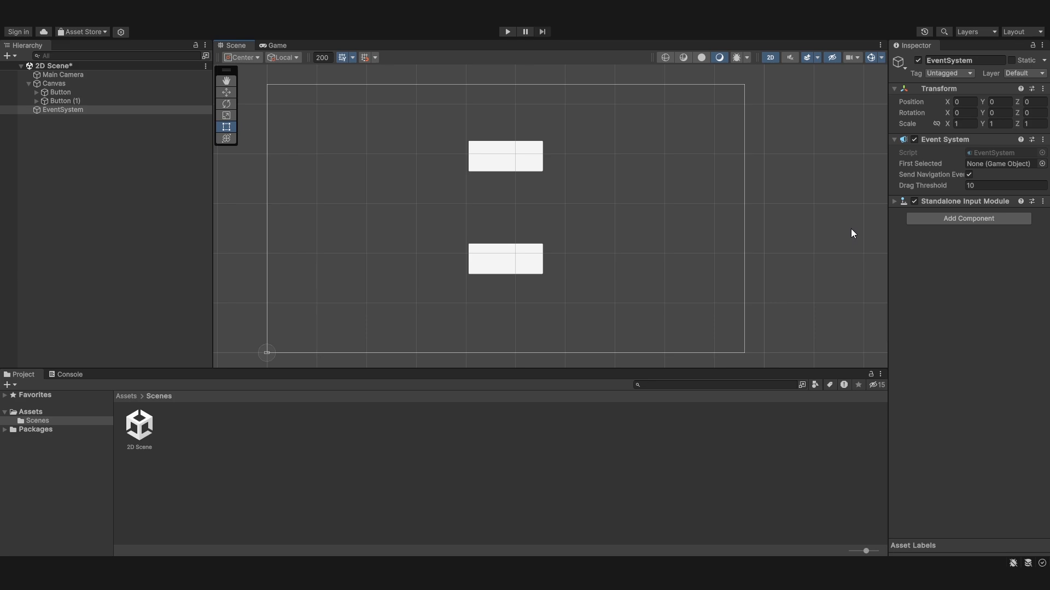
left_click(922, 185)
left_click(524, 198)
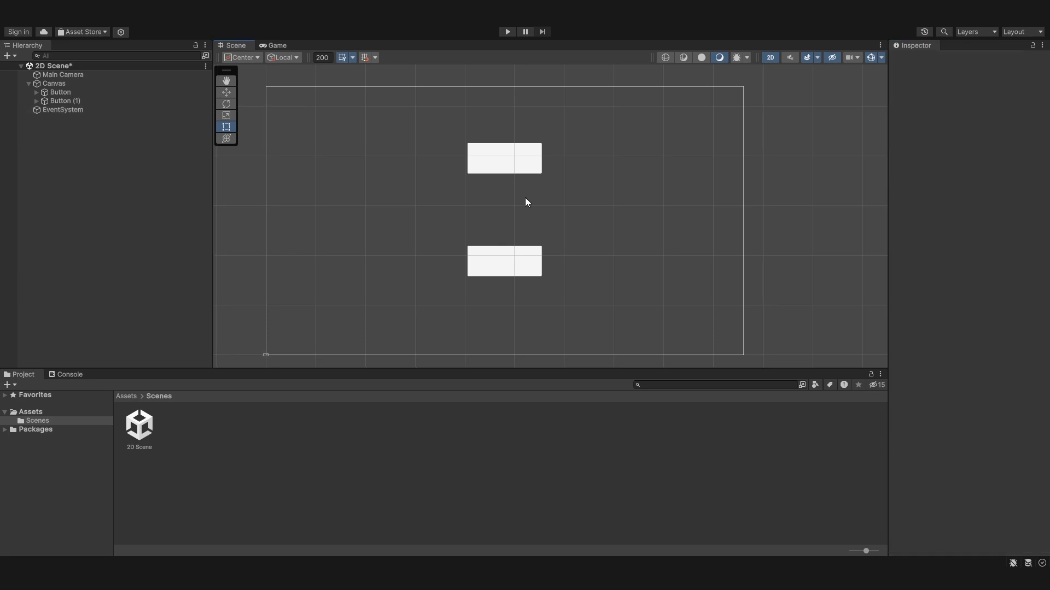
- Delete Button (1) and Button from the Canvas
scroll(522, 197, "up", 3)
left_click(80, 103)
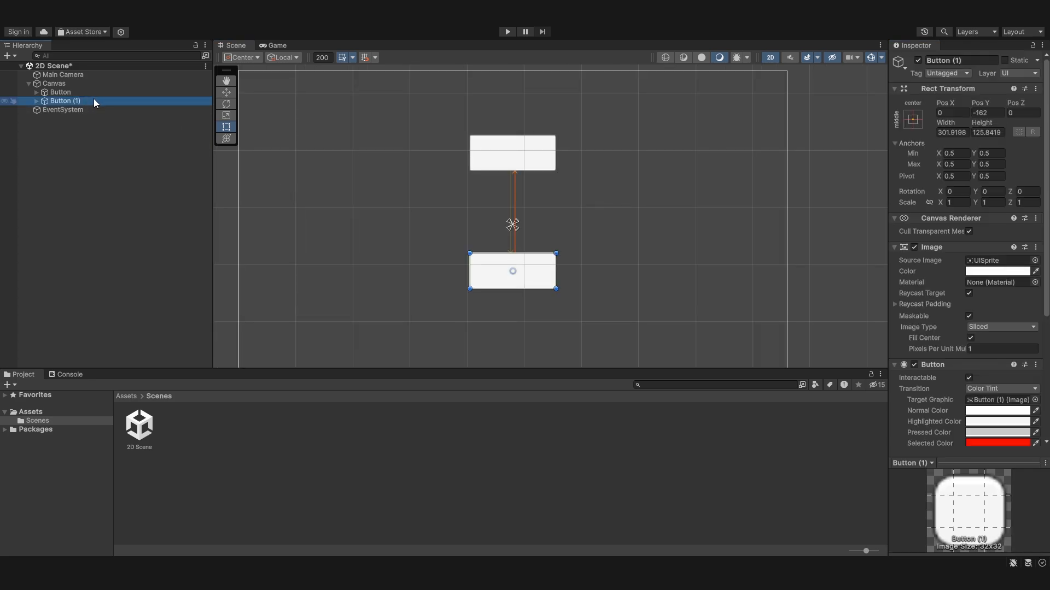
key("Delete")
left_click(61, 92)
key("Delete")
middle_click_drag(424, 147, 450, 159)
scroll(453, 150, "down", 2)
scroll(453, 159, "up", 1)
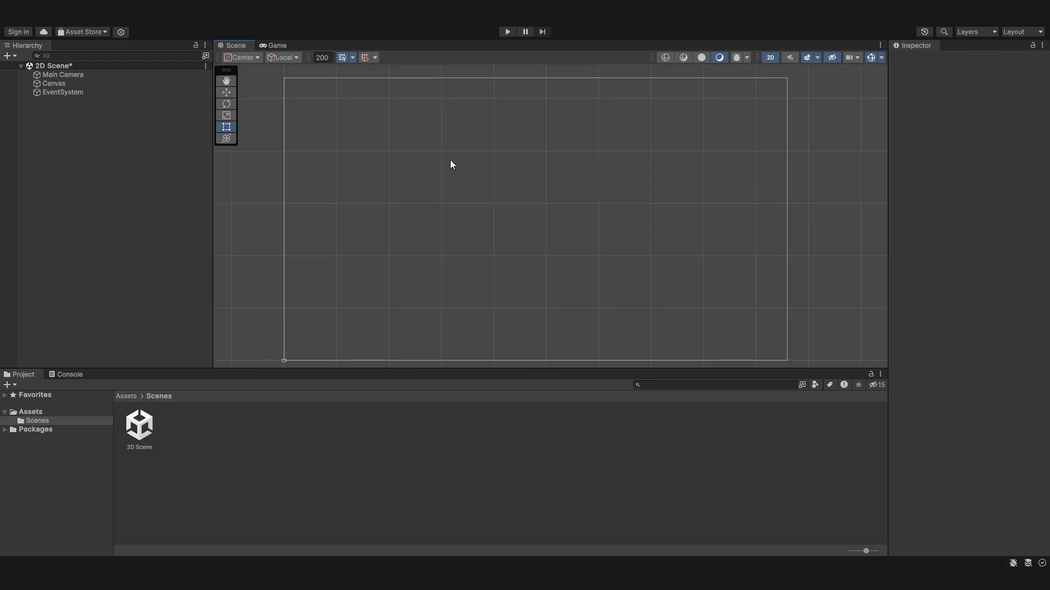
scroll(450, 160, "down", 1)
- Try adding a new TextMeshPro button to the empty Canvas
left_click(112, 92)
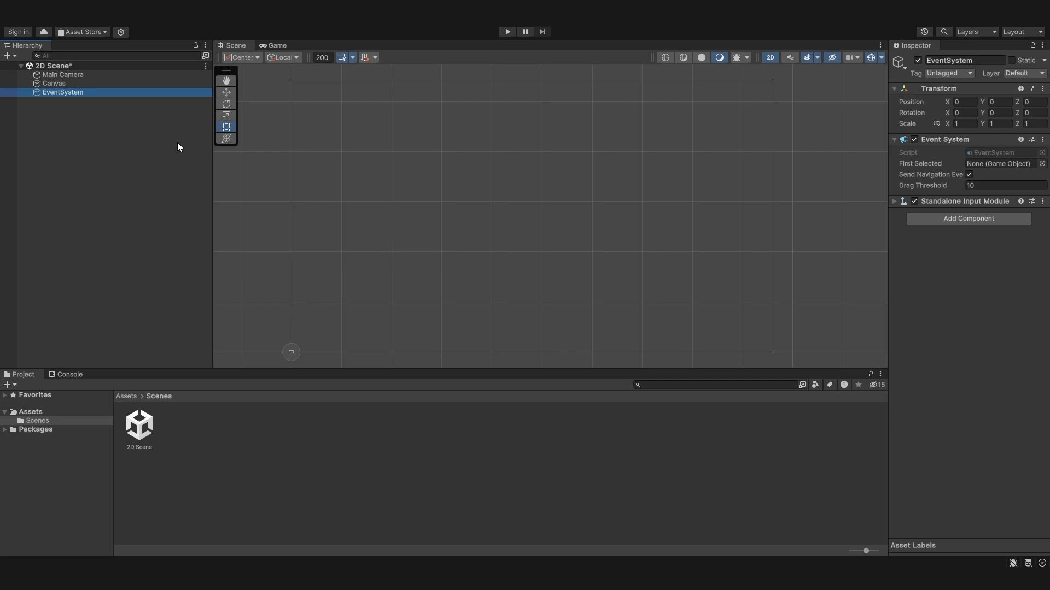
right_click(70, 84)
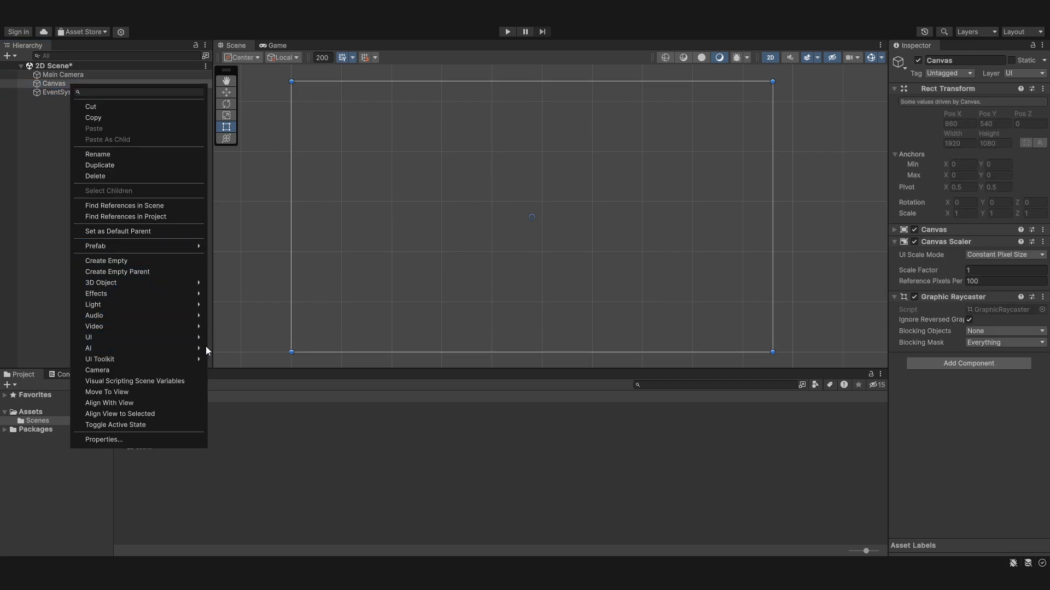
left_click(299, 311)
left_click(288, 307)
left_click(269, 299)
- Undo the new button's creation and the deletion of the two original buttons
key("ctrl+z")
key("ctrl+z")
key("ctrl+z")
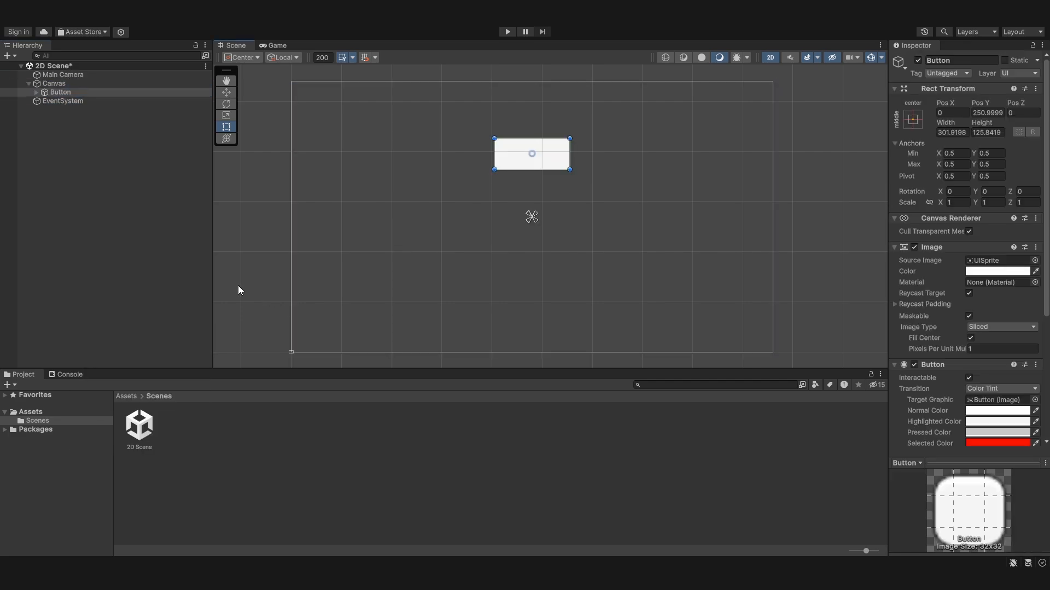
- Dismiss the TMP Importer, delete the EventSystem and test the buttons in a brief run without it
left_click(68, 109)
left_click(538, 296)
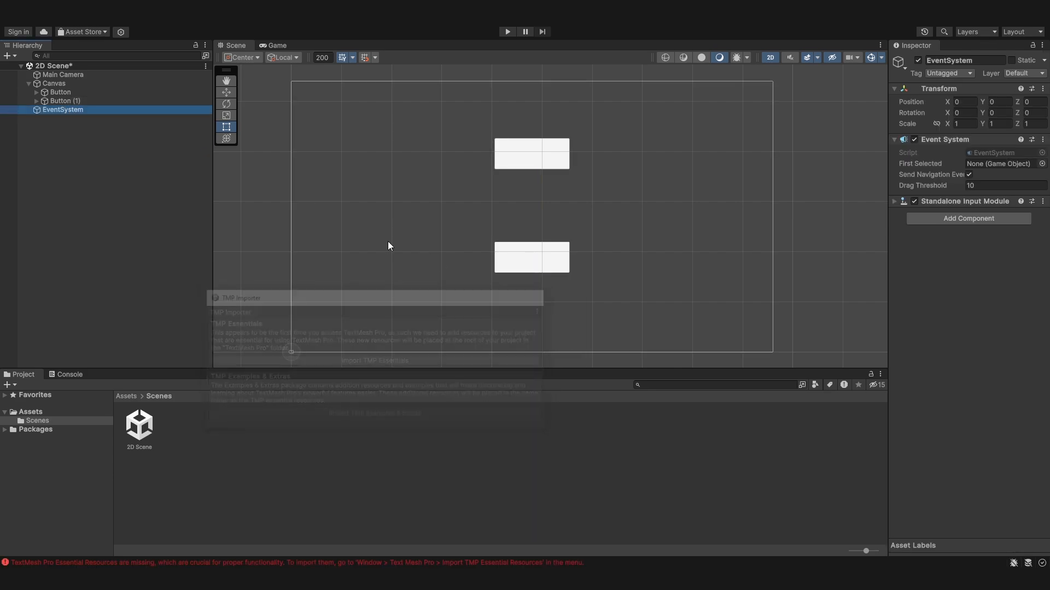
key("Delete")
left_click(506, 32)
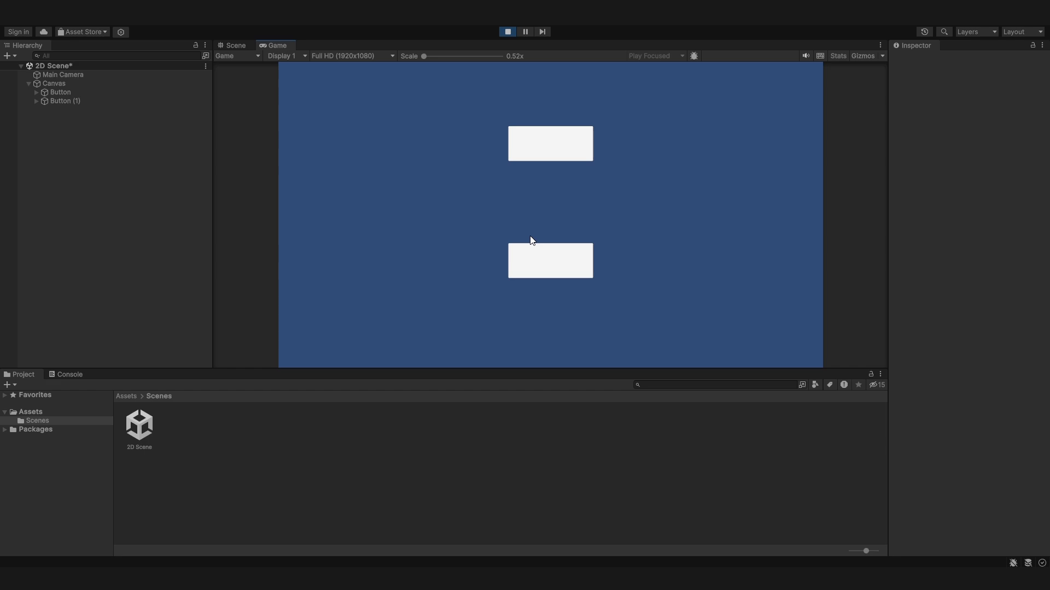
left_click(502, 31)
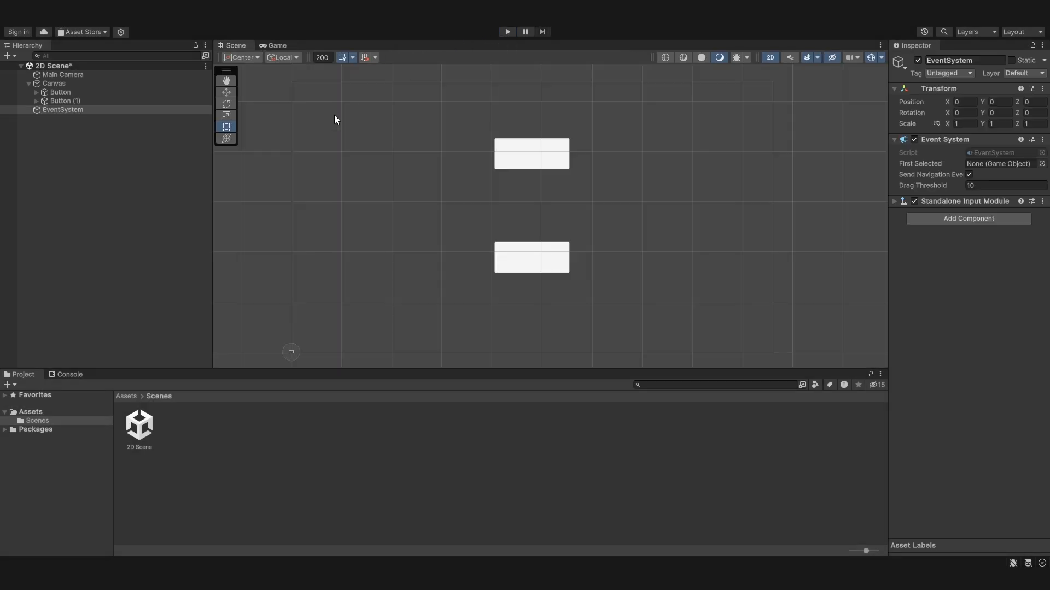
- Examine the EventSystem's First Selected and Send Navigation Events settings, and look over Button (1) and the Canvas
left_click(302, 119)
left_click(119, 112)
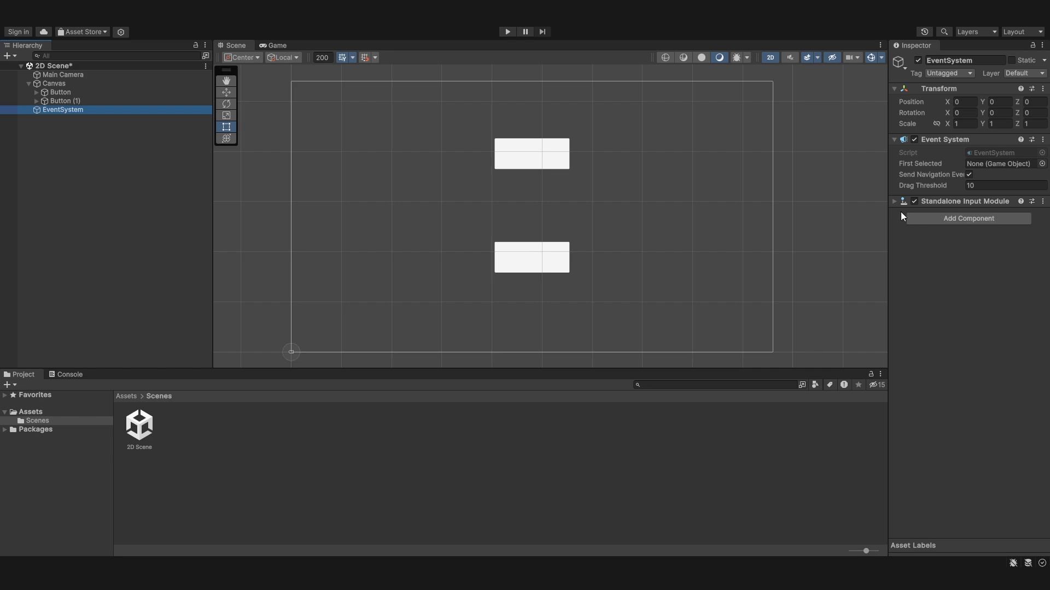
left_click(907, 162)
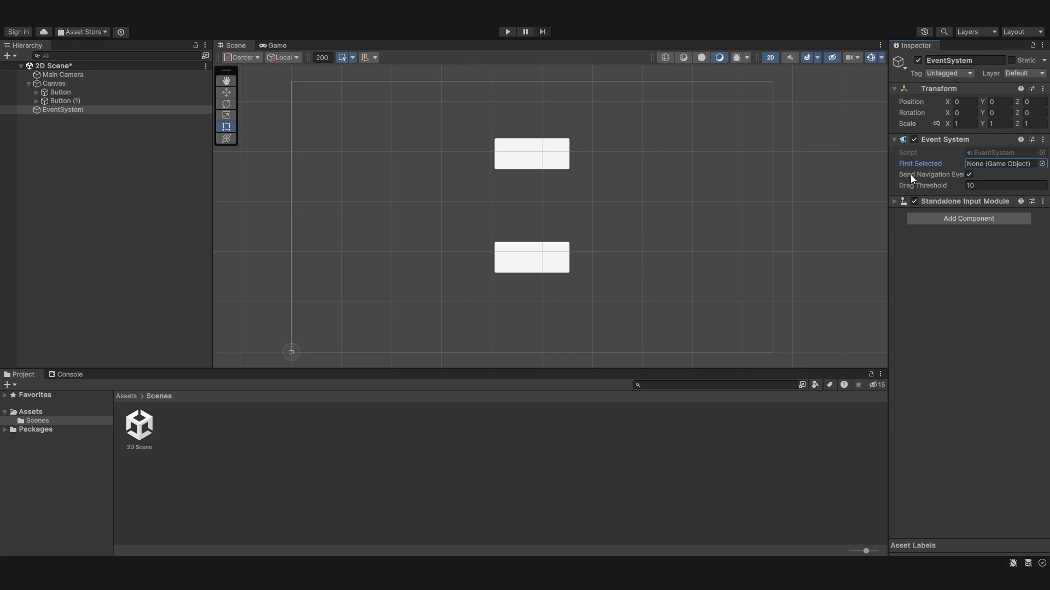
left_click(912, 175)
left_click(885, 168)
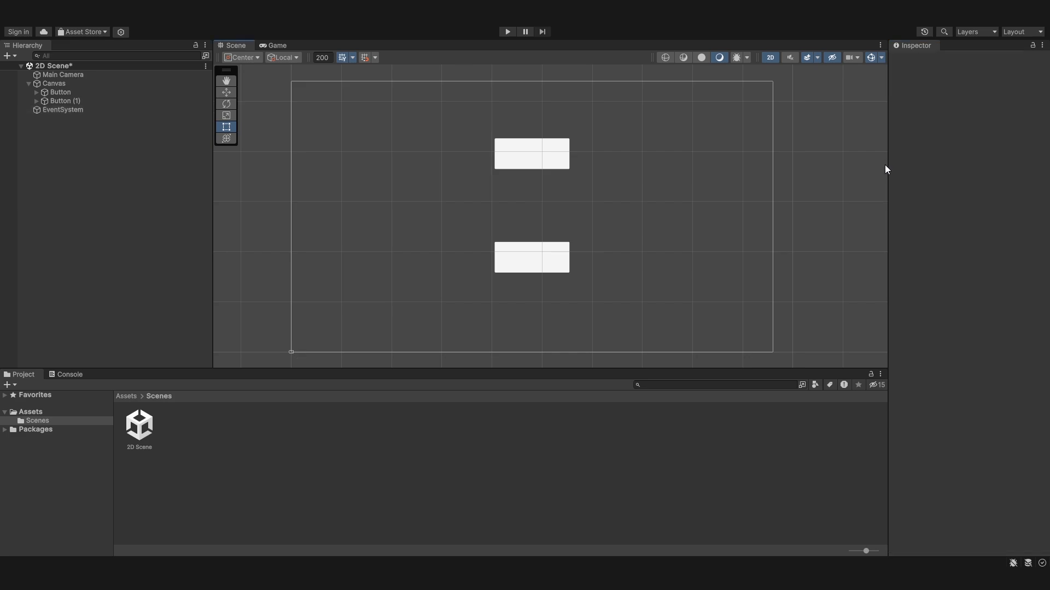
left_click(81, 100)
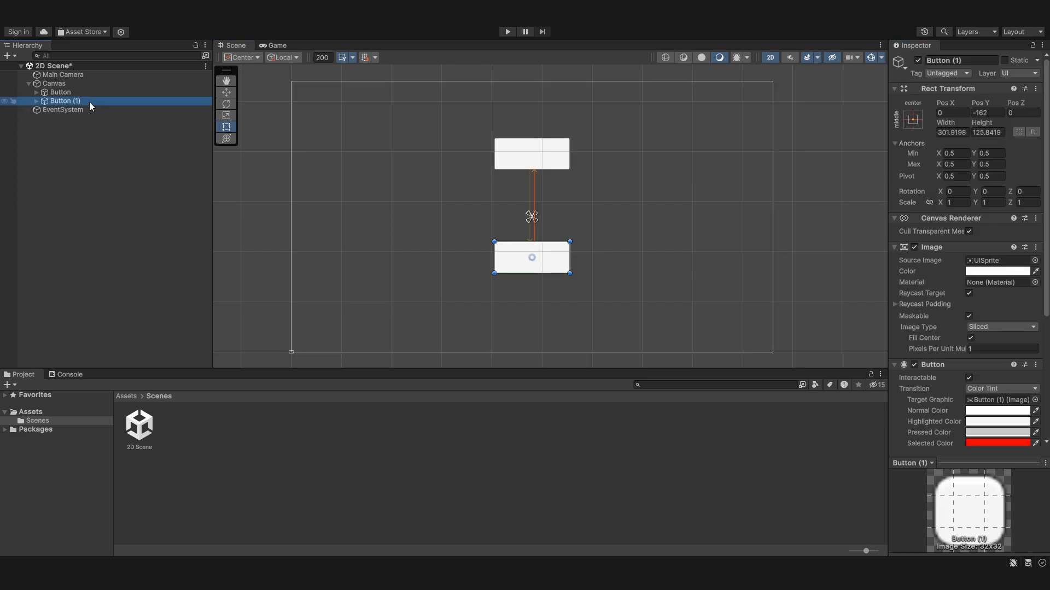
left_click(87, 109)
left_click(70, 83)
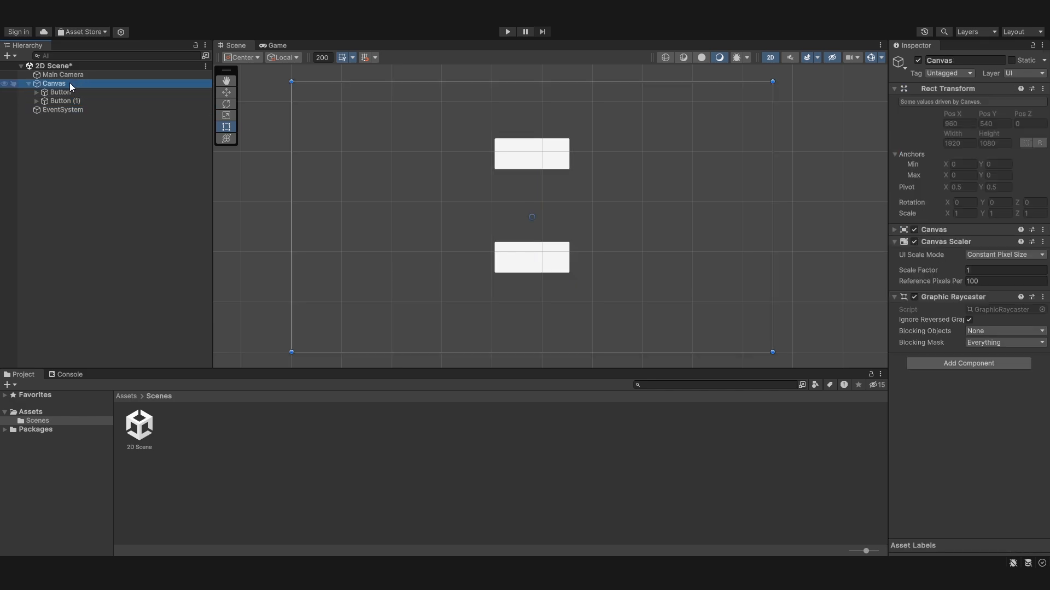
left_click(90, 110)
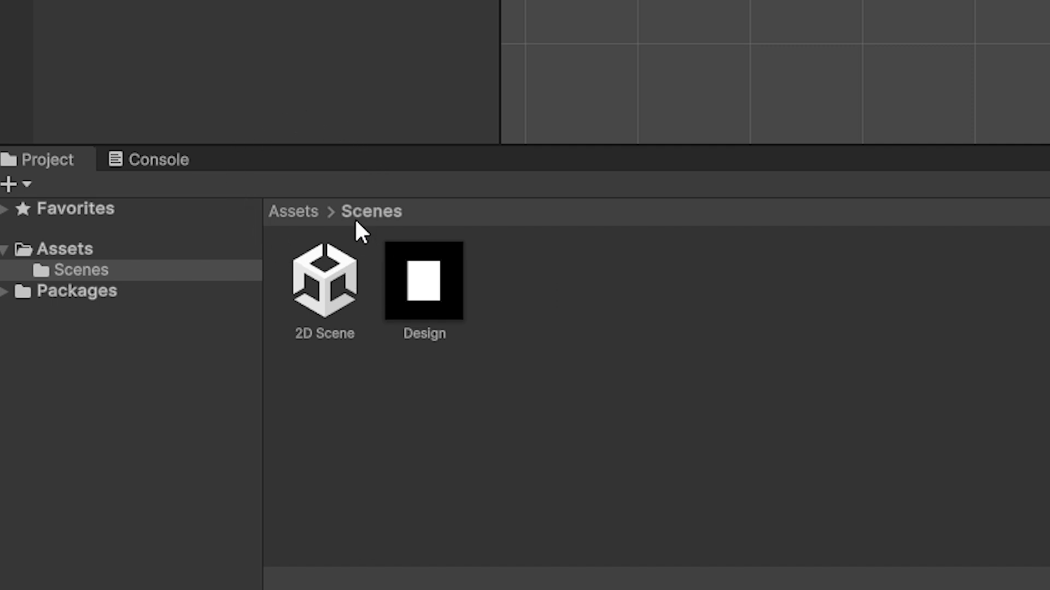
- Move the Design image from the Scenes folder into the Assets folder and open Assets
left_click_drag(405, 276, 113, 251)
left_click(114, 250)
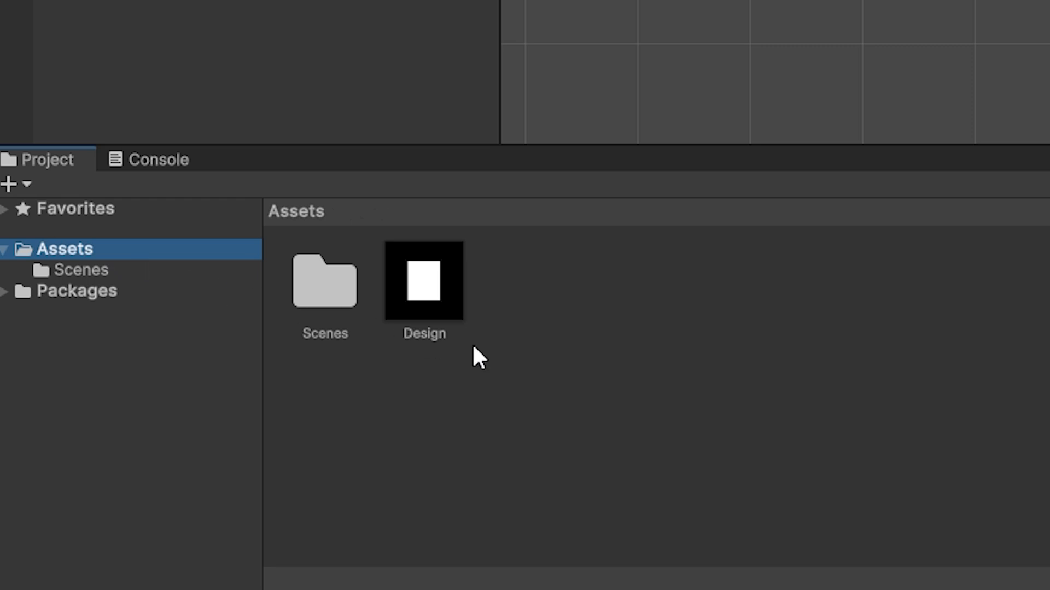
left_click(462, 353)
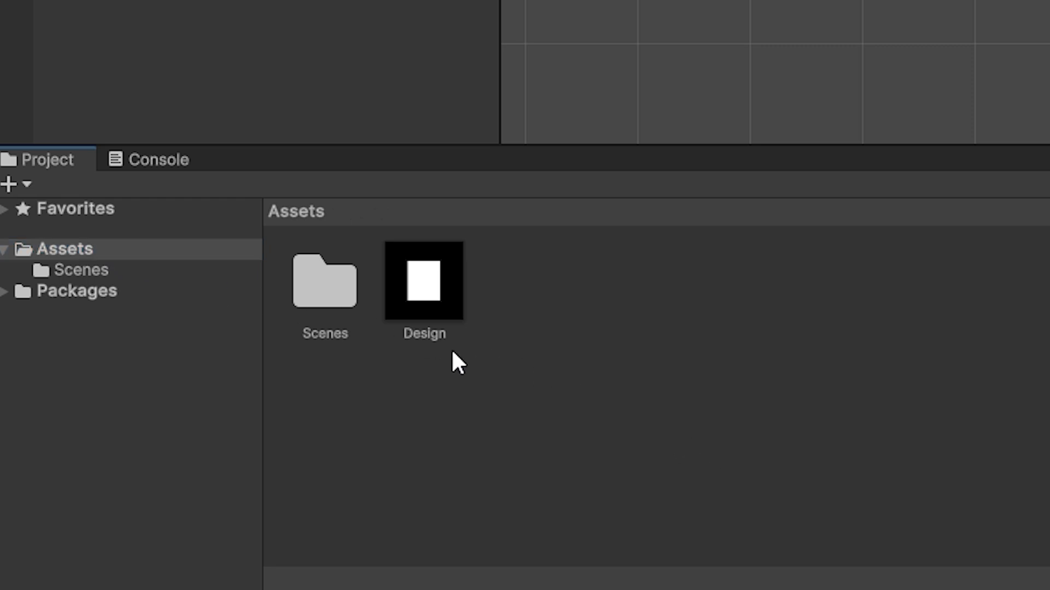
- Preview the Design image at full size and look over its available Texture Type options
left_click(405, 302)
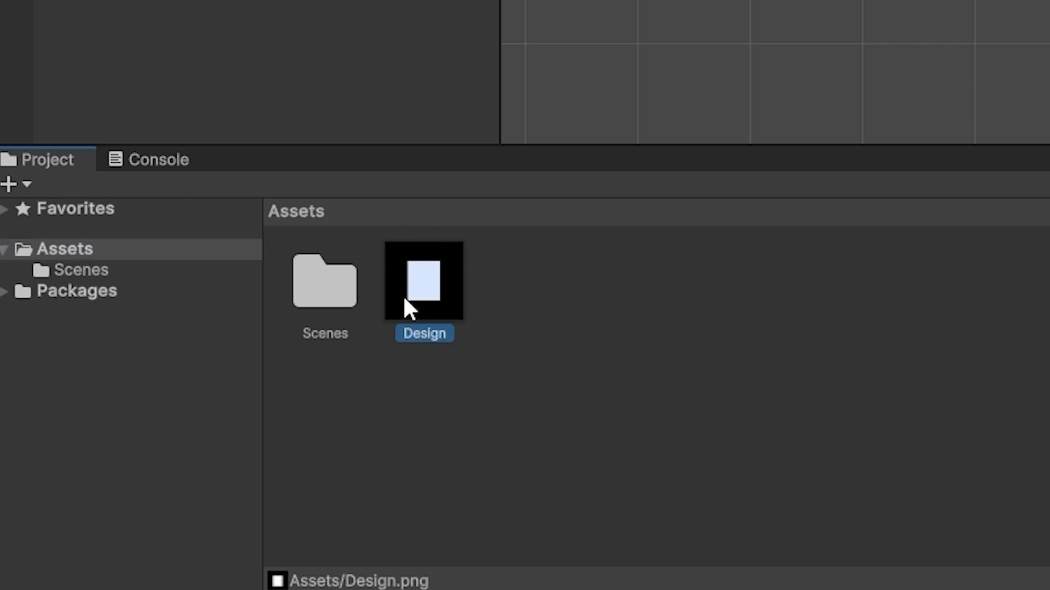
double_click(438, 298)
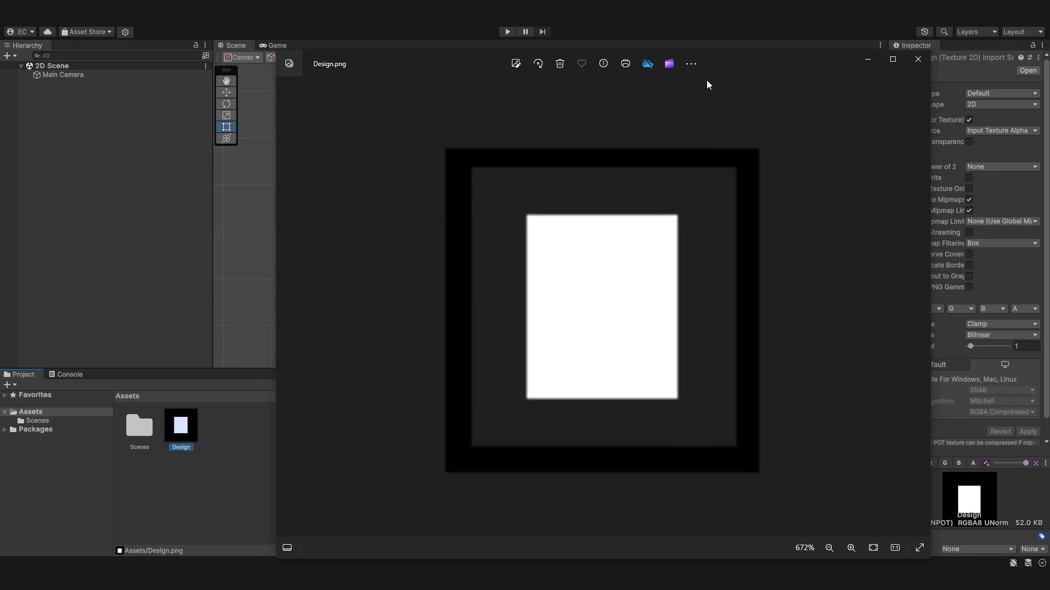
left_click(926, 59)
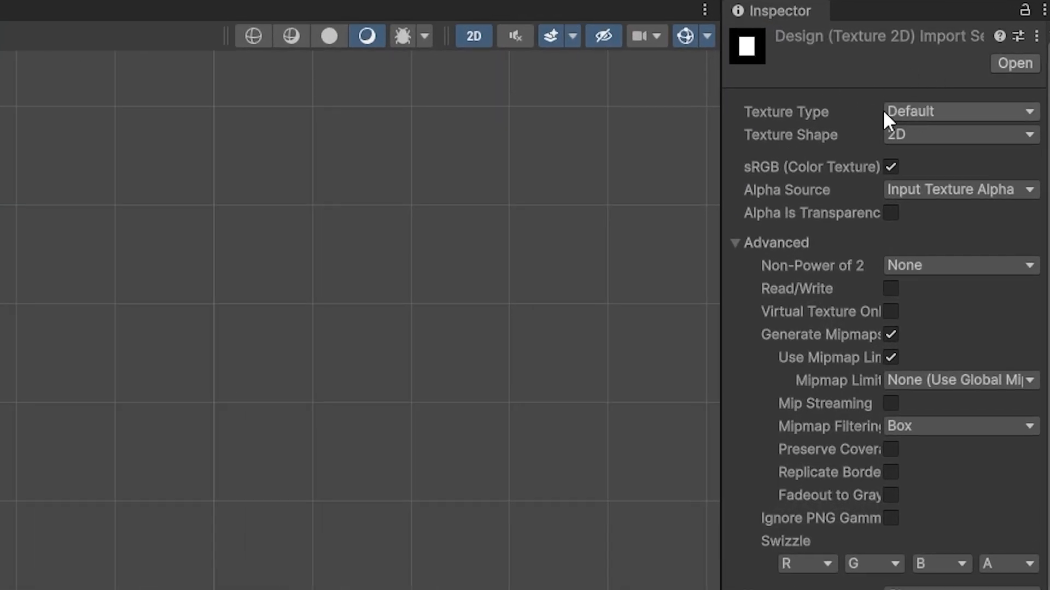
left_click(902, 108)
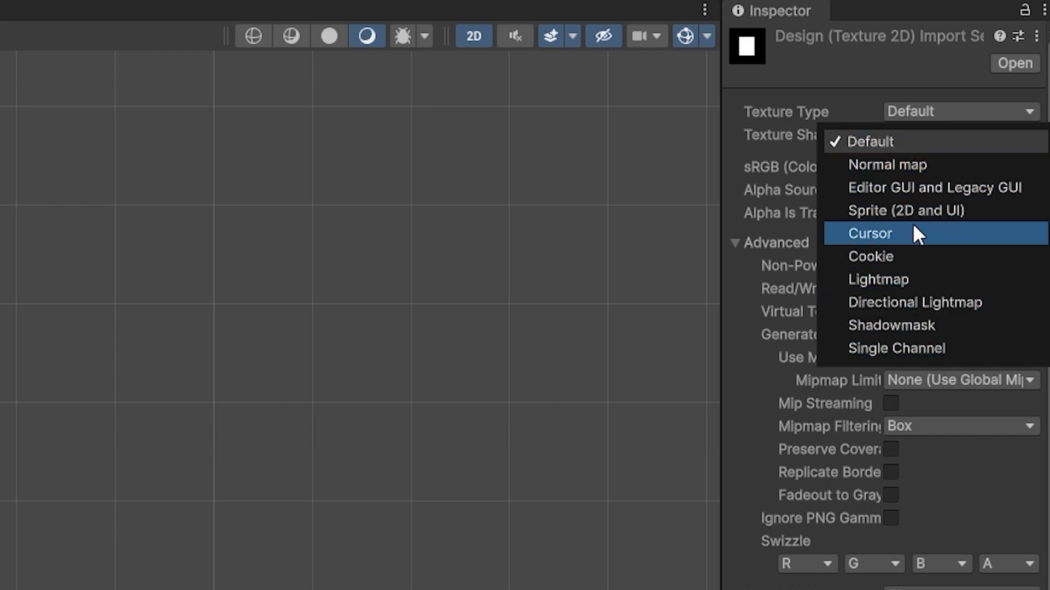
left_click(318, 543)
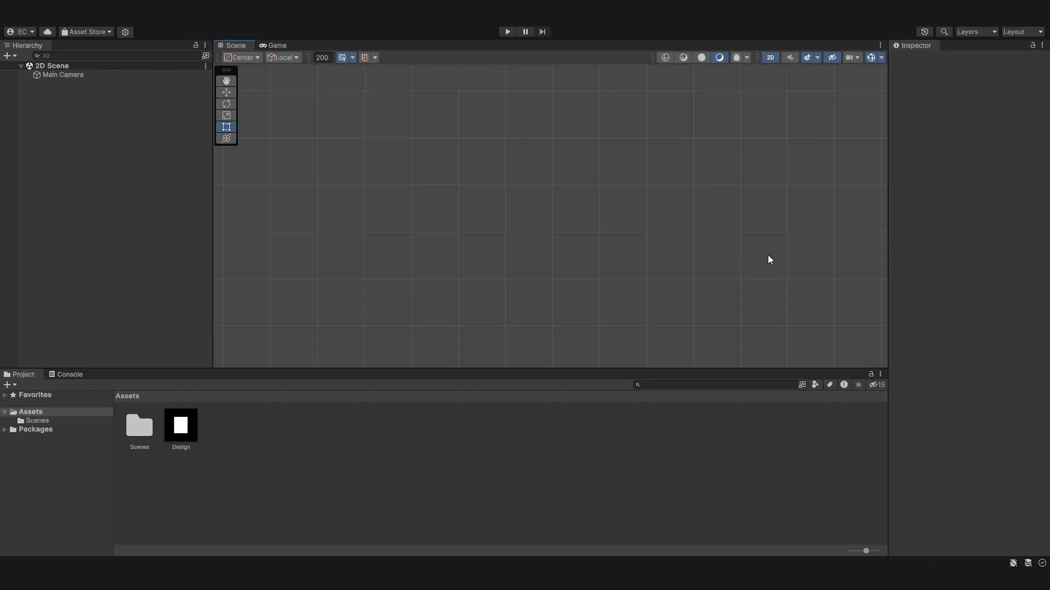
- Add a UI Image to the 2D Scene
right_click(87, 211)
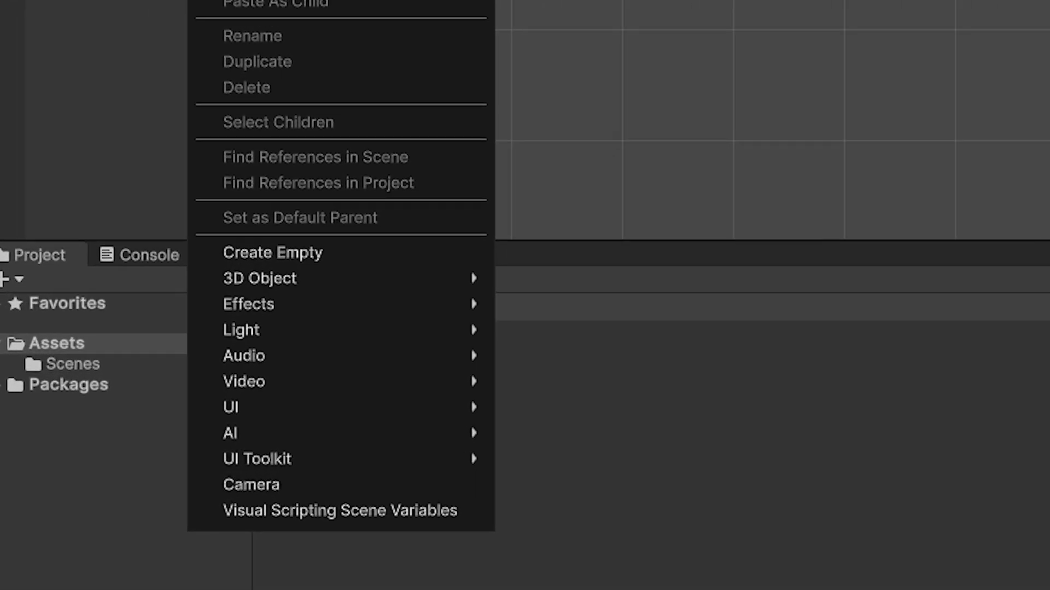
mouse_move(310, 407)
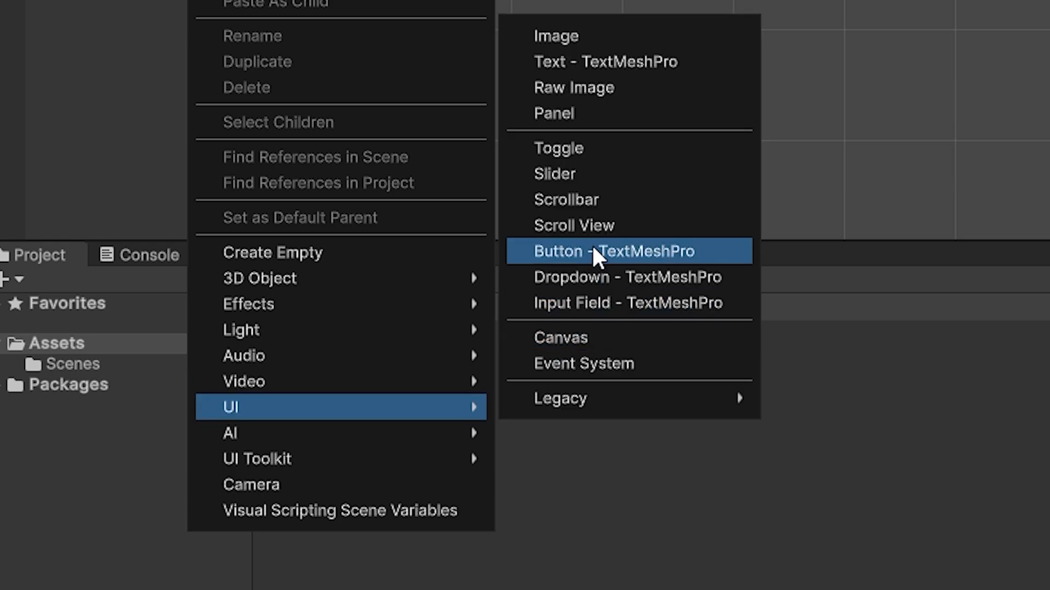
left_click(576, 36)
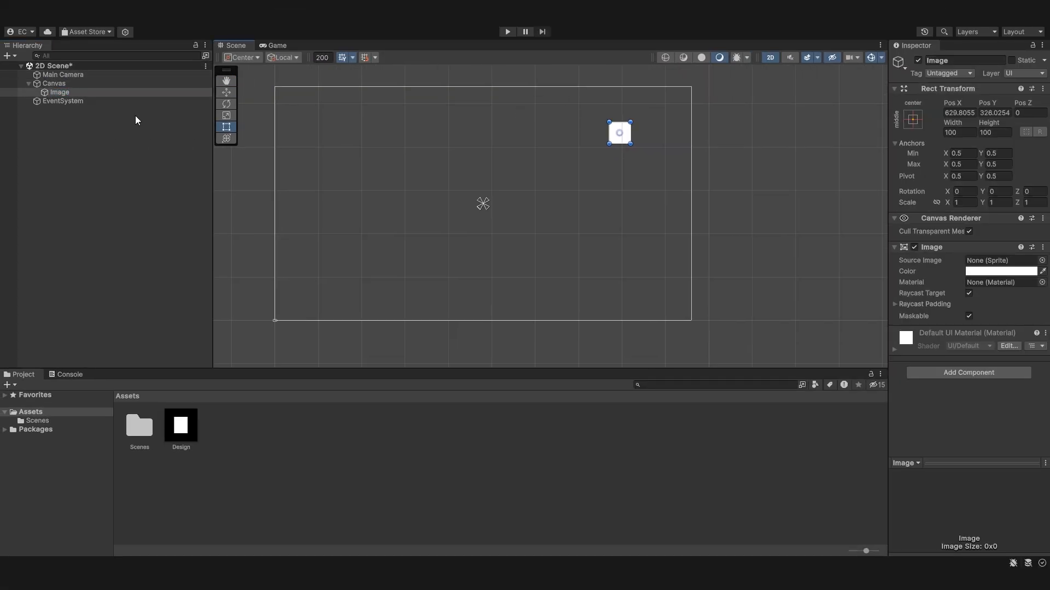
- Move the Image to the centre of the Canvas, at position X 0, Y 0
scroll(414, 182, "up", 1)
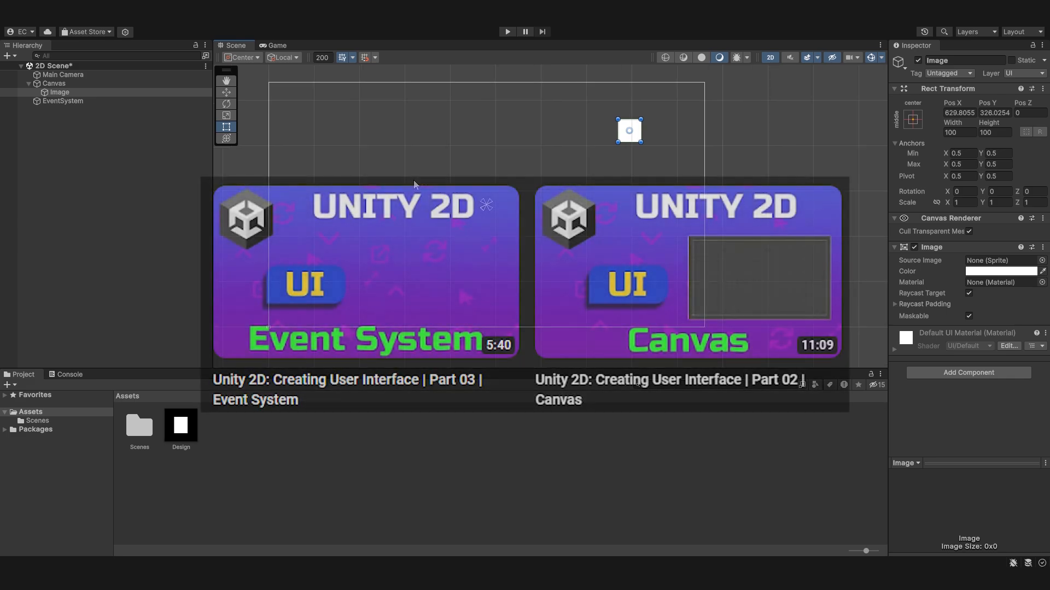
middle_click_drag(414, 176, 399, 200)
scroll(602, 161, "up", 9)
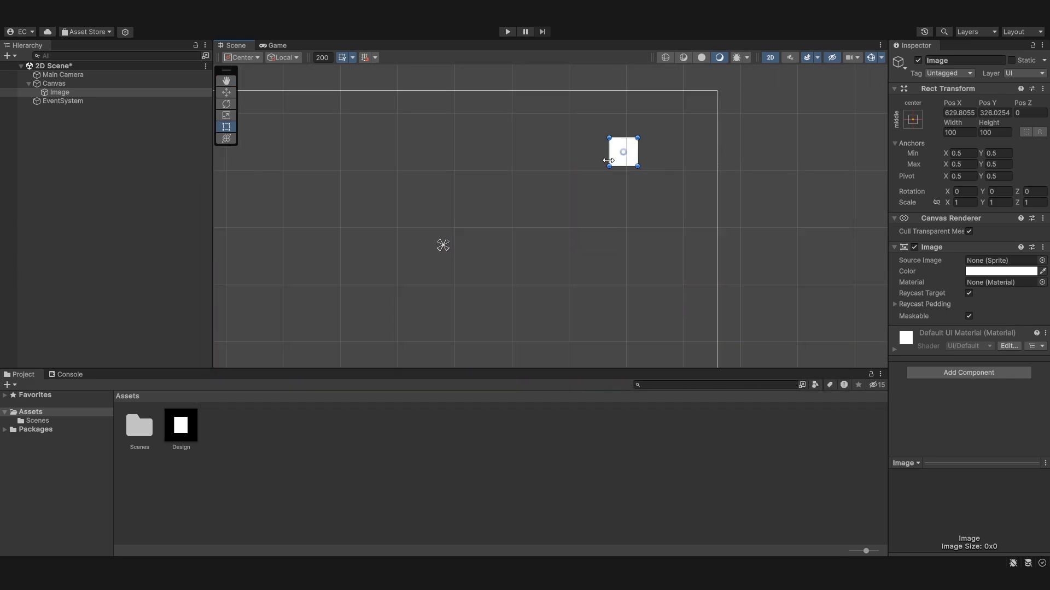
scroll(745, 157, "down", 2)
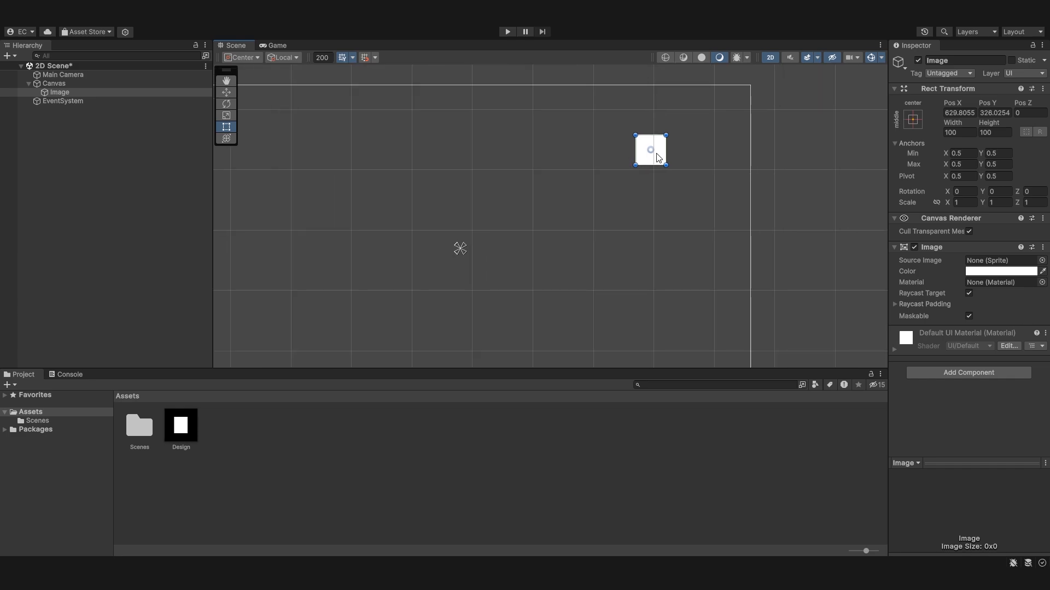
left_click_drag(654, 163, 464, 261)
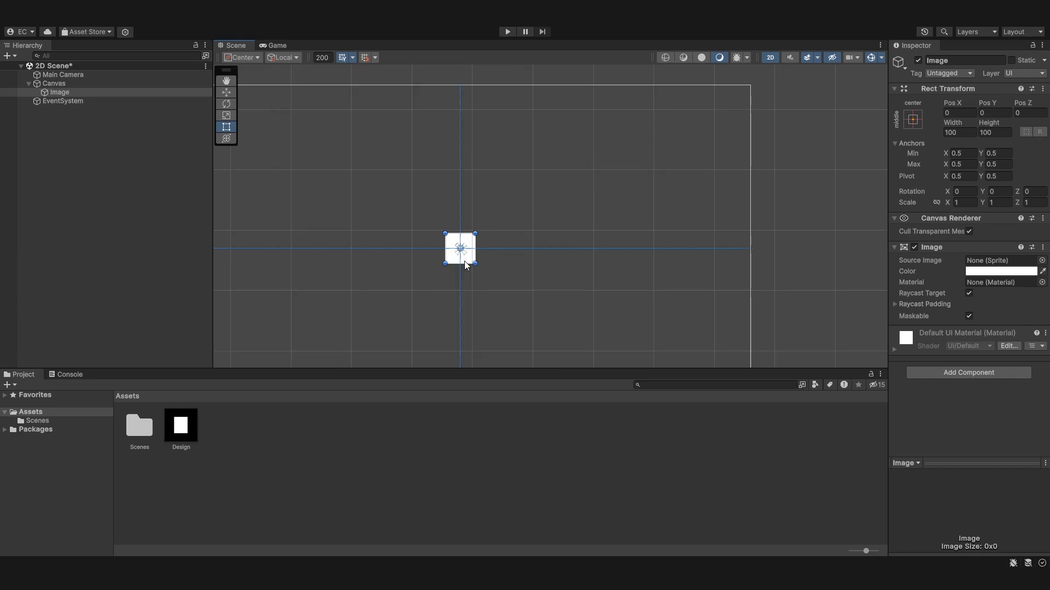
scroll(464, 261, "up", 3)
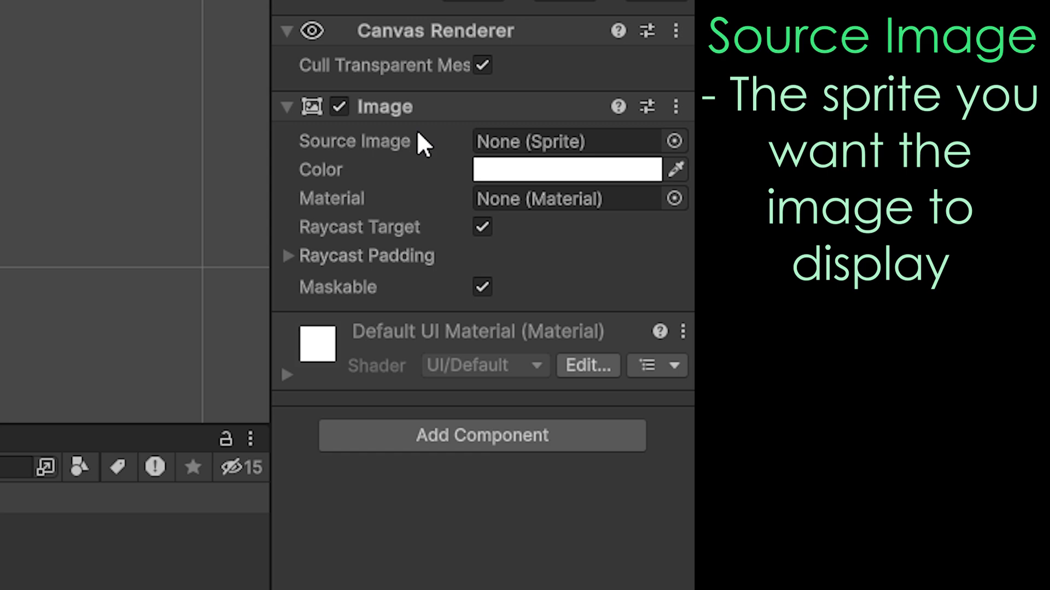
- Try to assign the unconverted Design texture as the Image's Source Image
left_click(502, 154)
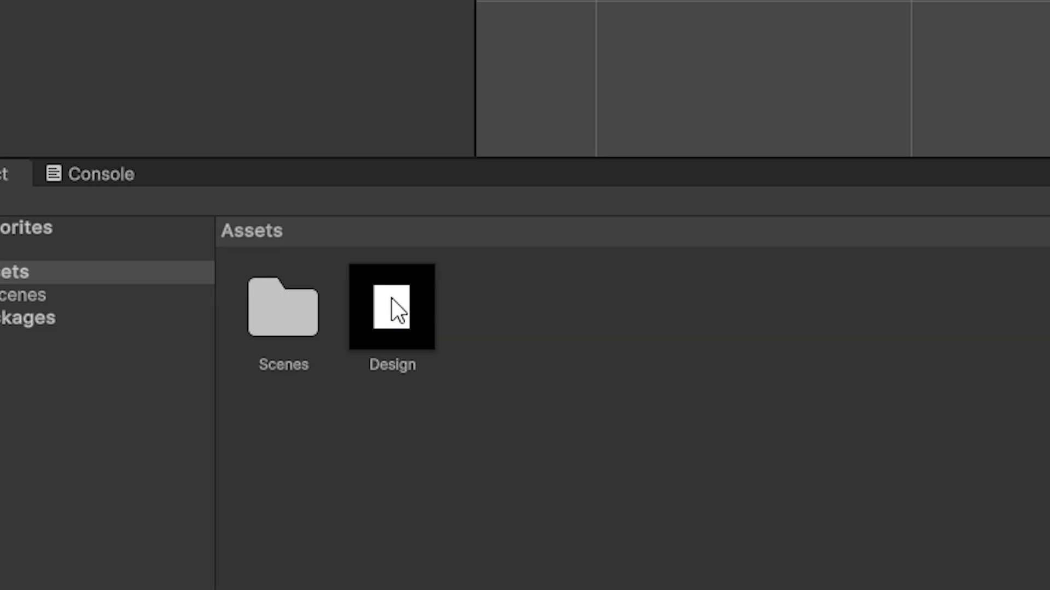
left_click_drag(381, 301, 503, 339)
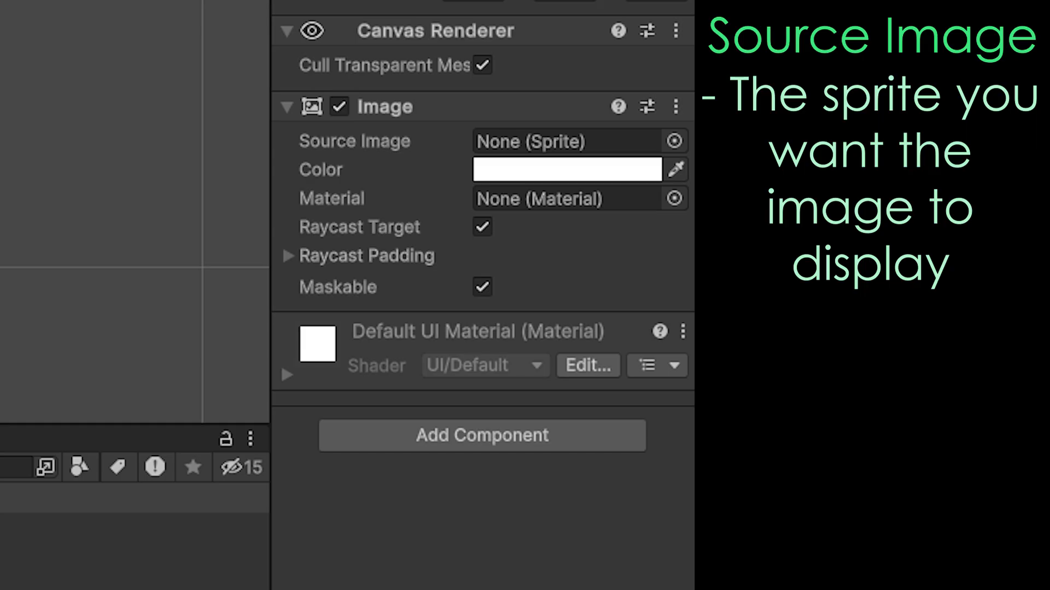
left_click_drag(11, 243, 606, 156)
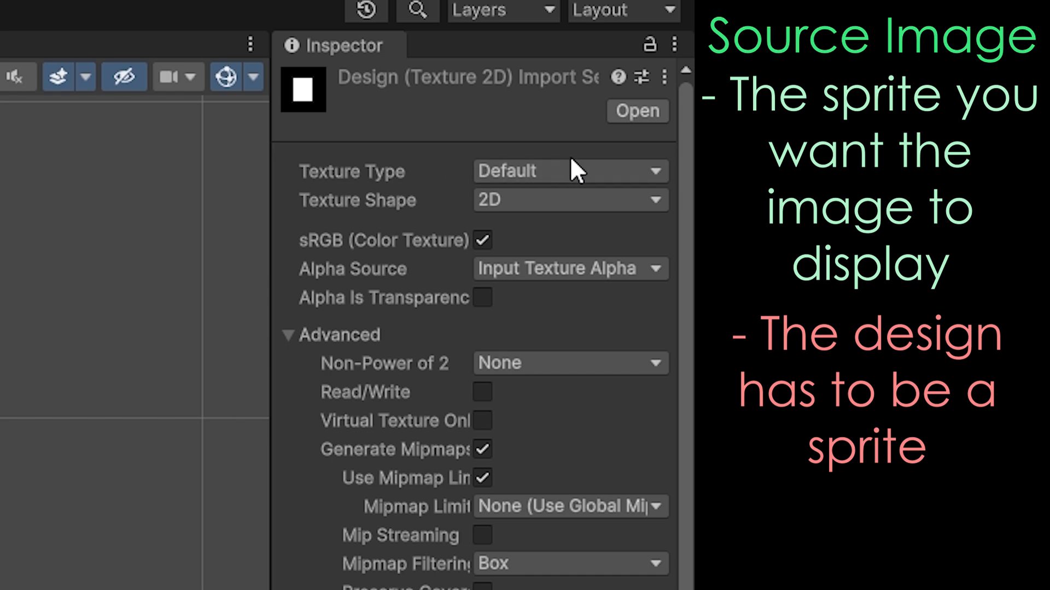
- Set the Design texture's Texture Type to Sprite (2D and UI) and apply the import settings
left_click(572, 171)
left_click(521, 301)
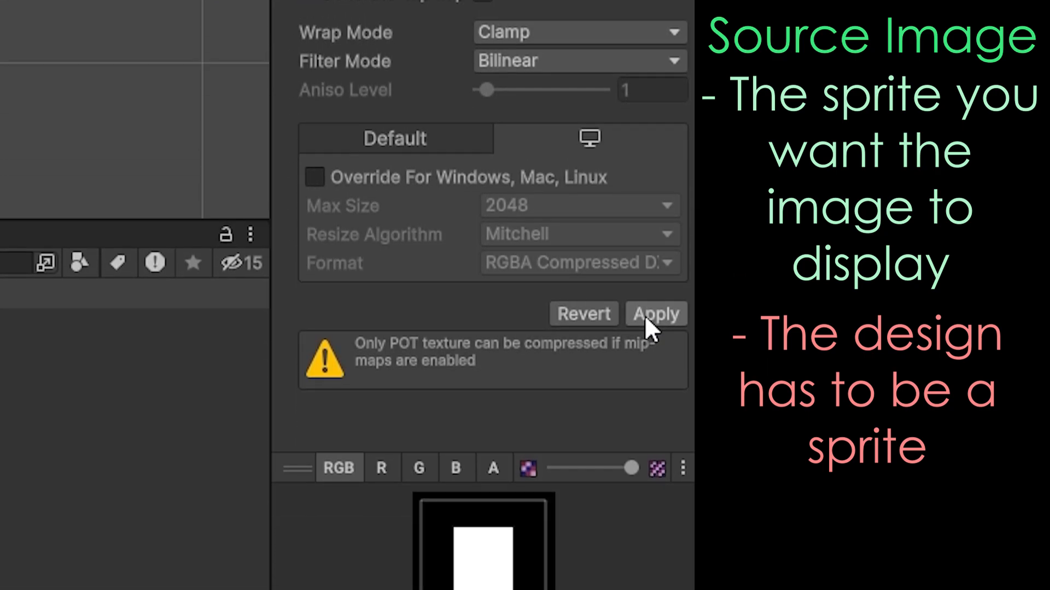
left_click(647, 589)
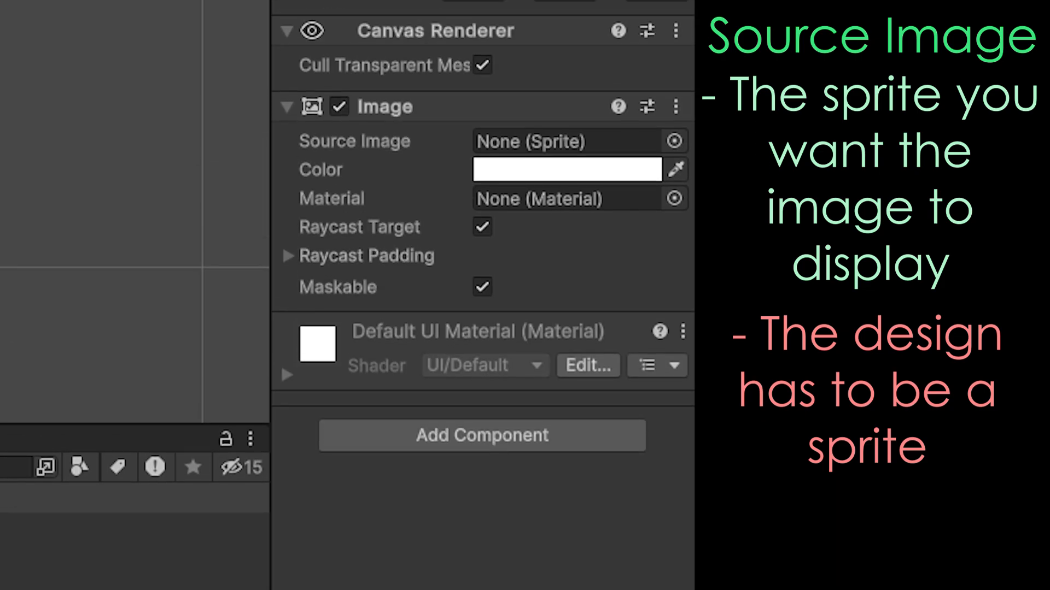
- Assign the Design sprite as the Image's Source Image and check the result in the Game view
left_click_drag(0, 317, 533, 145)
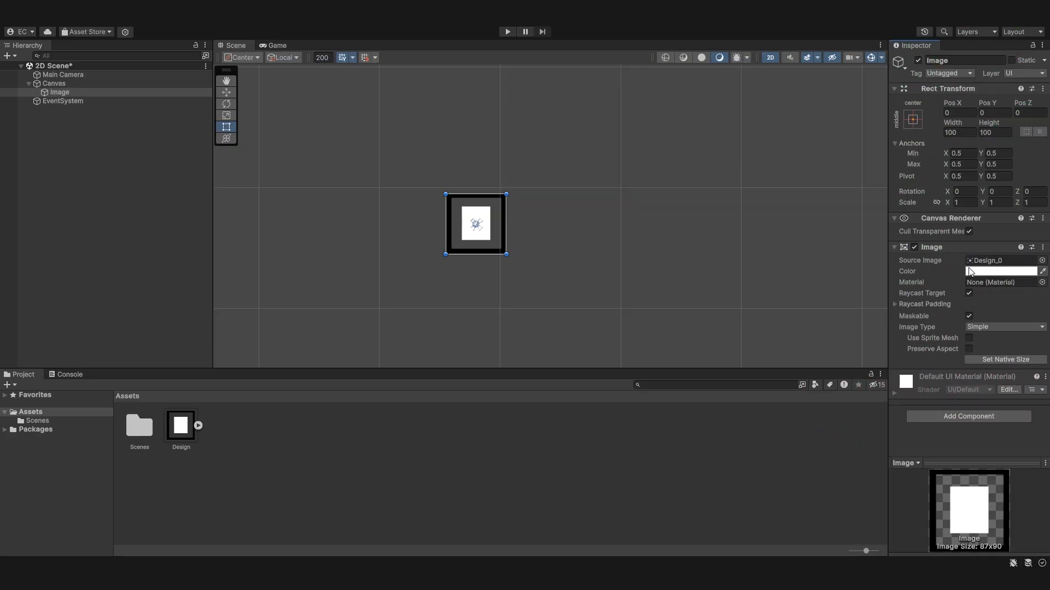
scroll(499, 264, "up", 3)
scroll(500, 264, "down", 4)
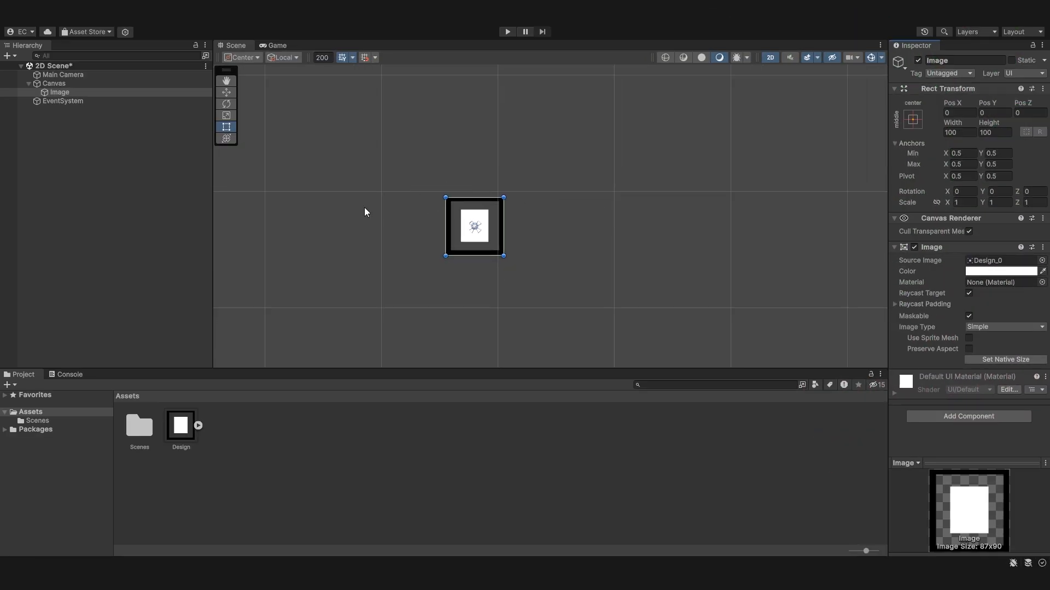
left_click(276, 45)
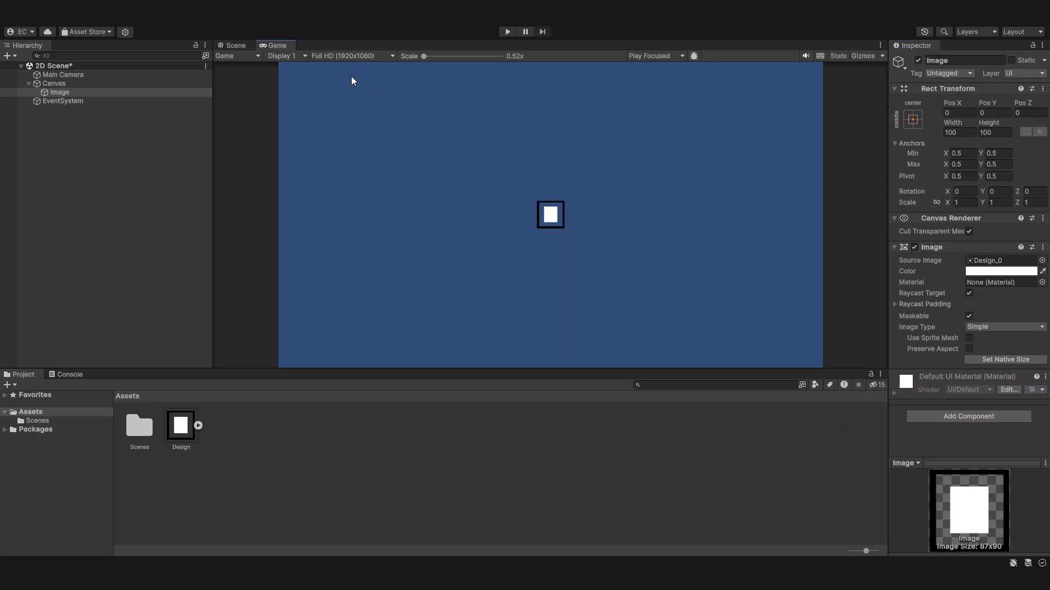
left_click(240, 46)
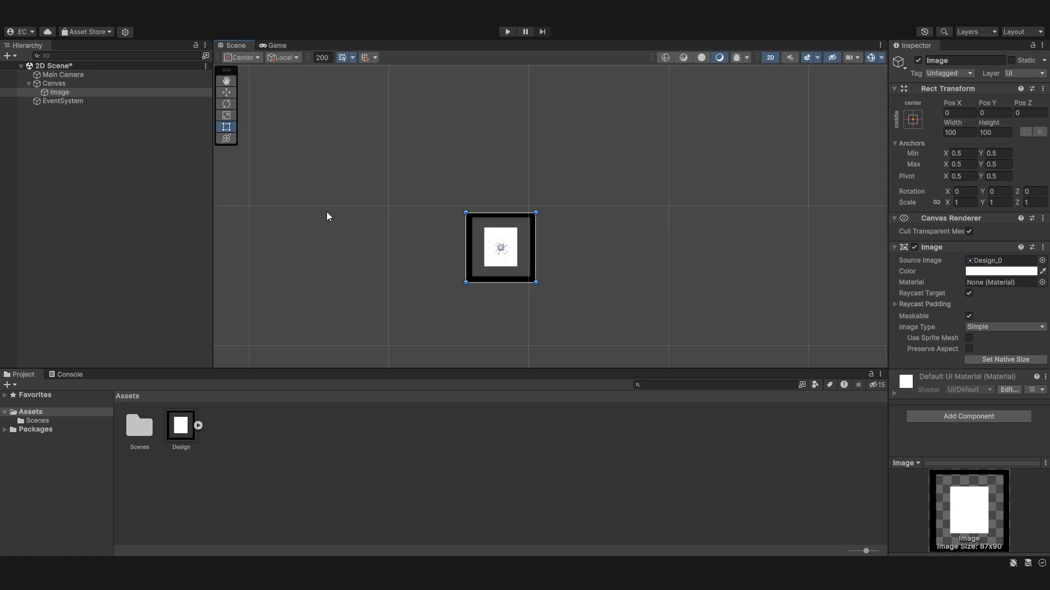
scroll(326, 212, "down", 1)
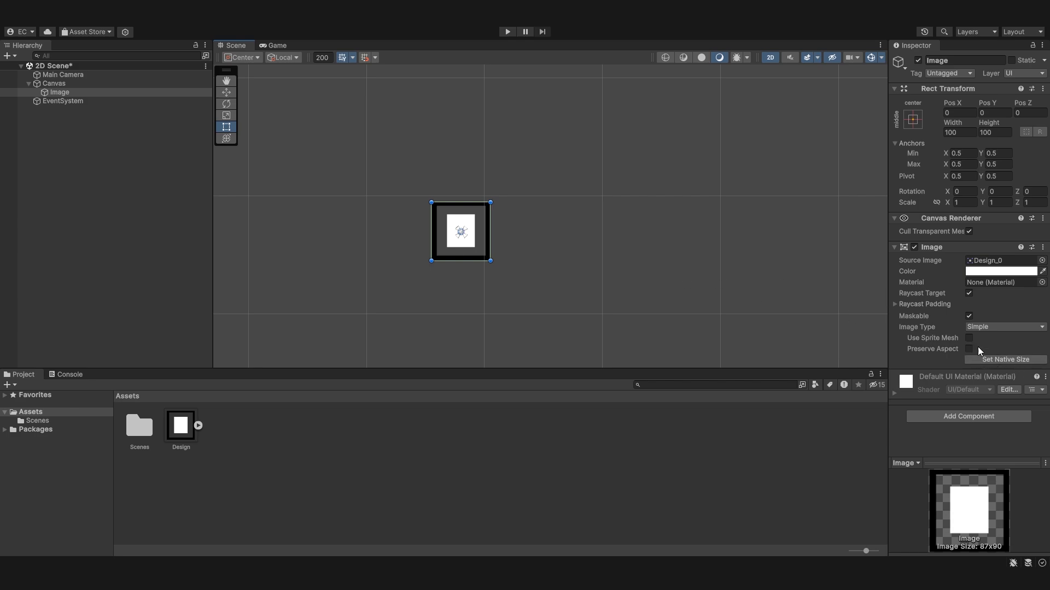
- Stretch the Image in the scene to about 547 wide and 244 high
scroll(568, 289, "down", 1)
scroll(605, 312, "down", 15)
left_click_drag(499, 265, 686, 335)
scroll(693, 318, "up", 2)
middle_click_drag(693, 319, 703, 221)
scroll(658, 260, "up", 5)
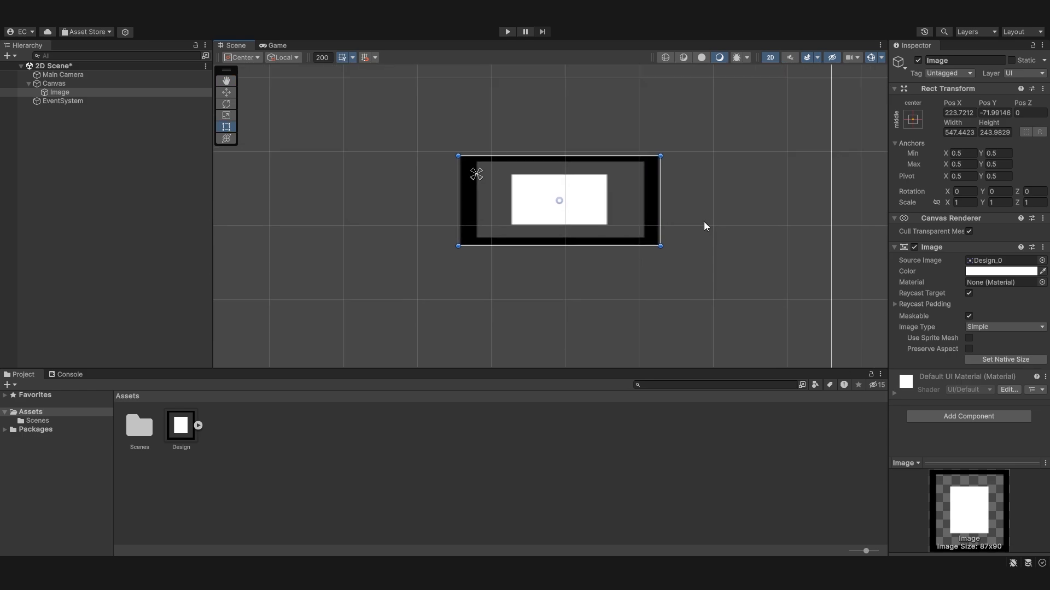
- Reset the stretched Image to its sprite's native size and inspect it up close
left_click(973, 359)
scroll(579, 198, "up", 3)
scroll(641, 228, "up", 2)
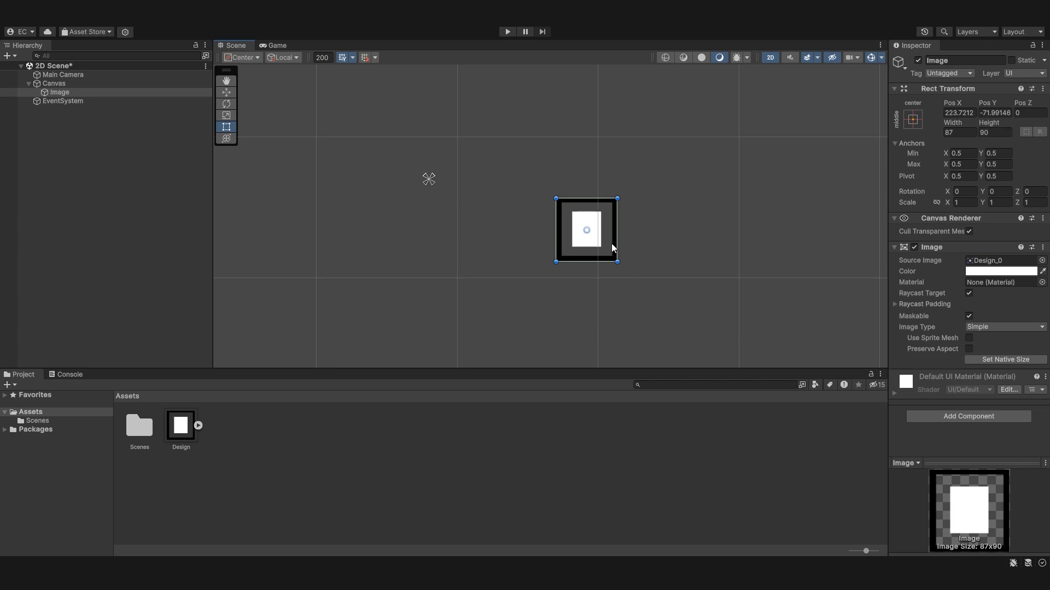
scroll(547, 193, "up", 4)
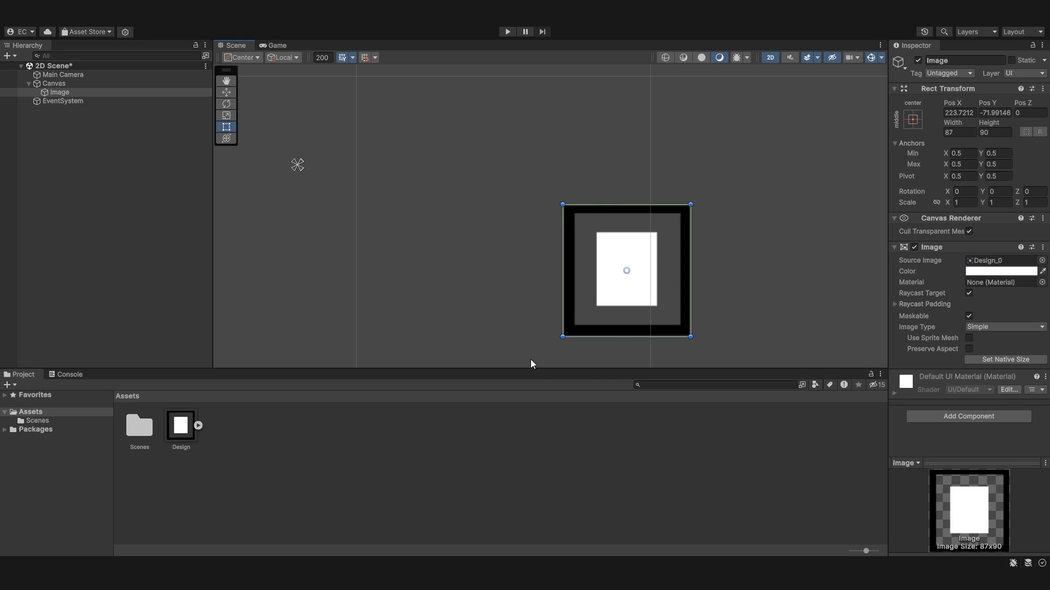
- Centre the Image vertically and stretch only its width to about 317
left_click_drag(440, 239, 740, 220)
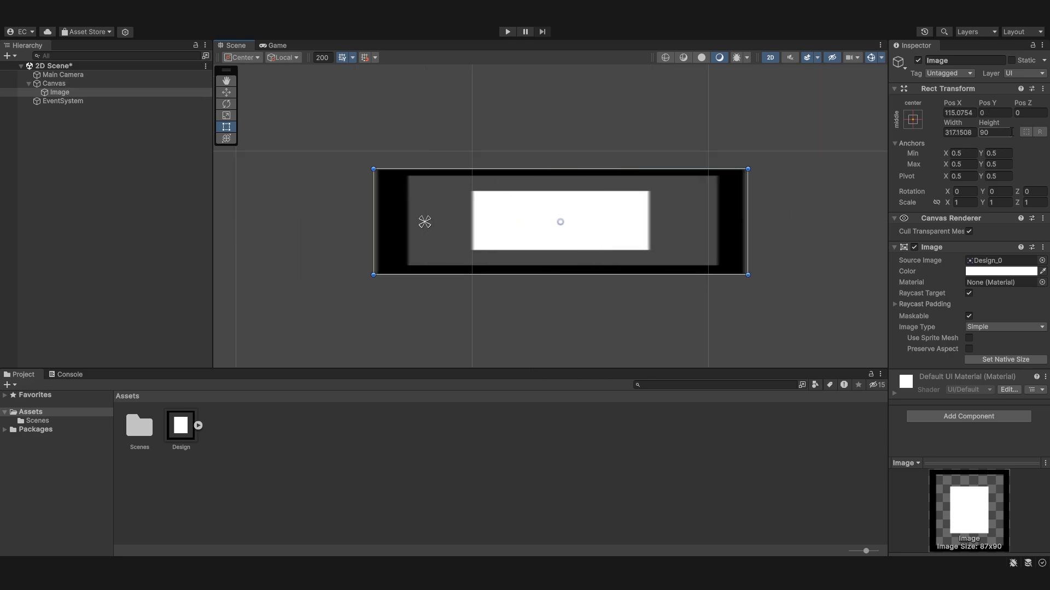
scroll(750, 297, "down", 5)
middle_click_drag(762, 347, 679, 288)
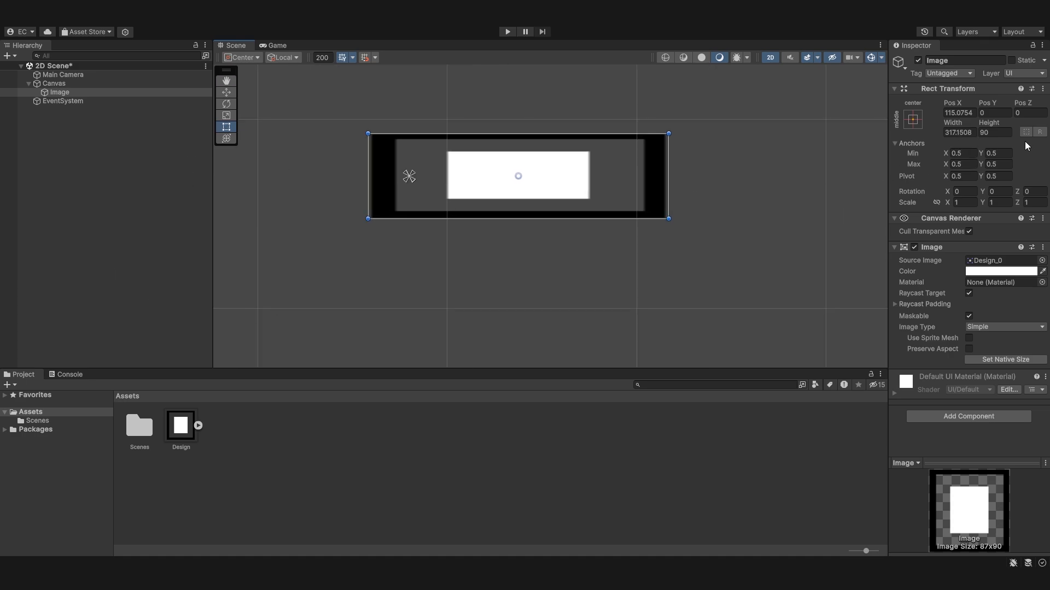
- Return the widened Image to its native size and move it back to position X 0, Y 0
left_click(1018, 361)
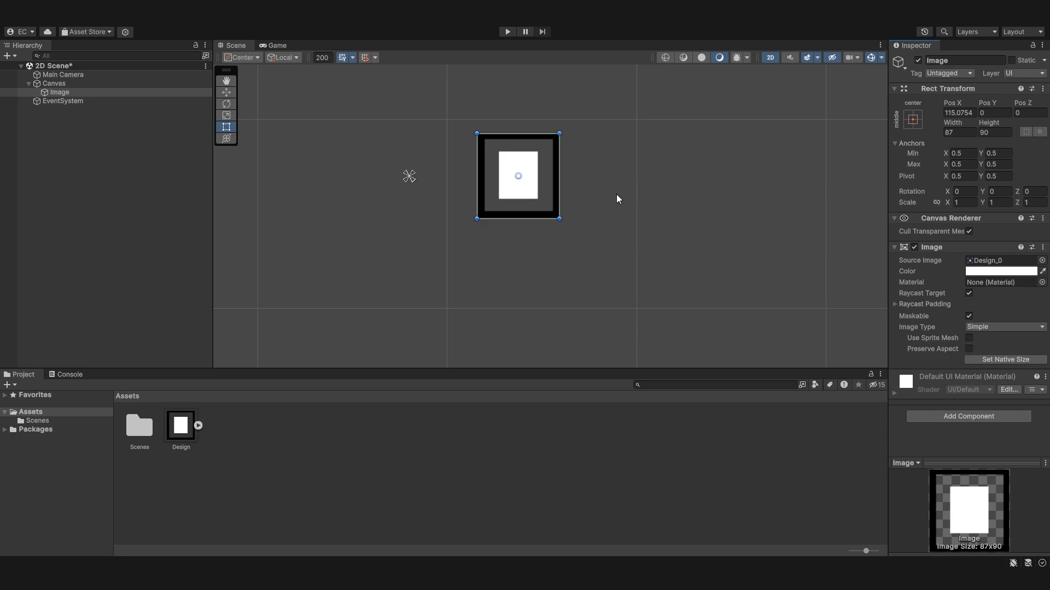
left_click_drag(523, 194, 424, 200)
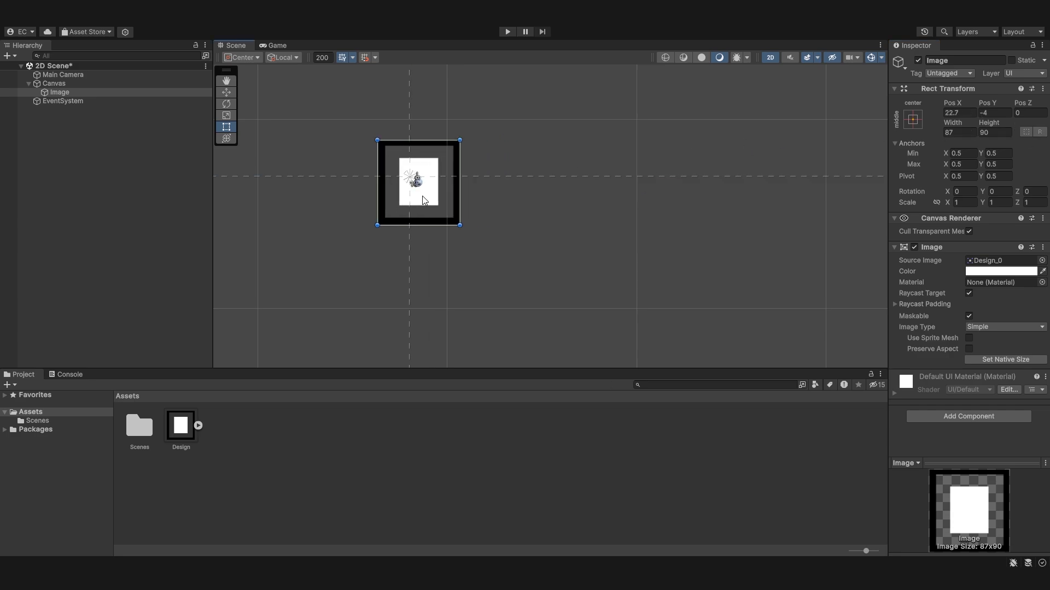
left_click(425, 200)
scroll(451, 190, "up", 2)
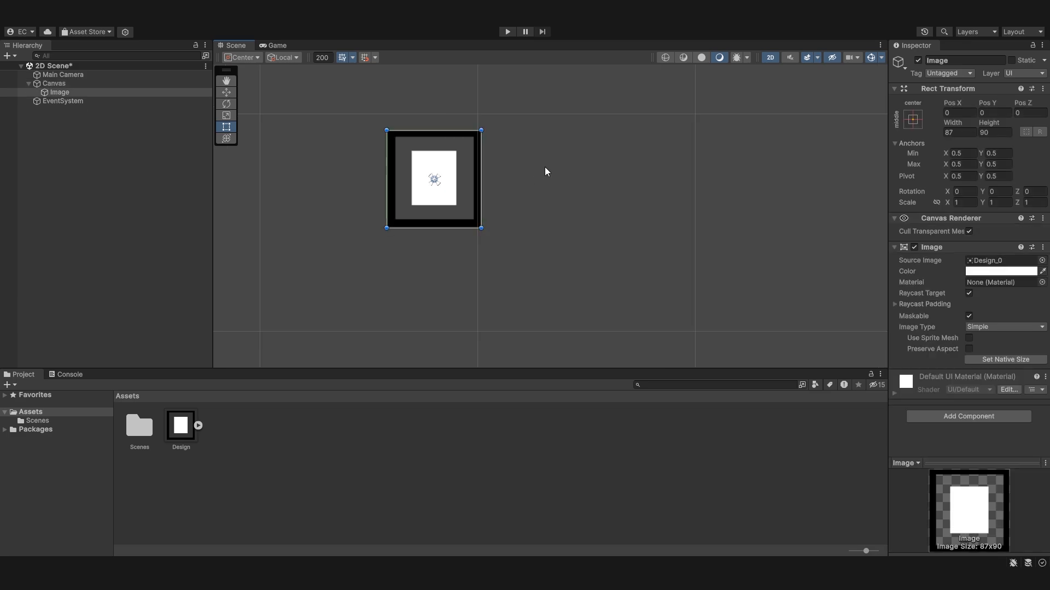
- Reselect the Image under the Canvas and open its Color setting
scroll(544, 167, "up", 2)
left_click(609, 181)
left_click(96, 92)
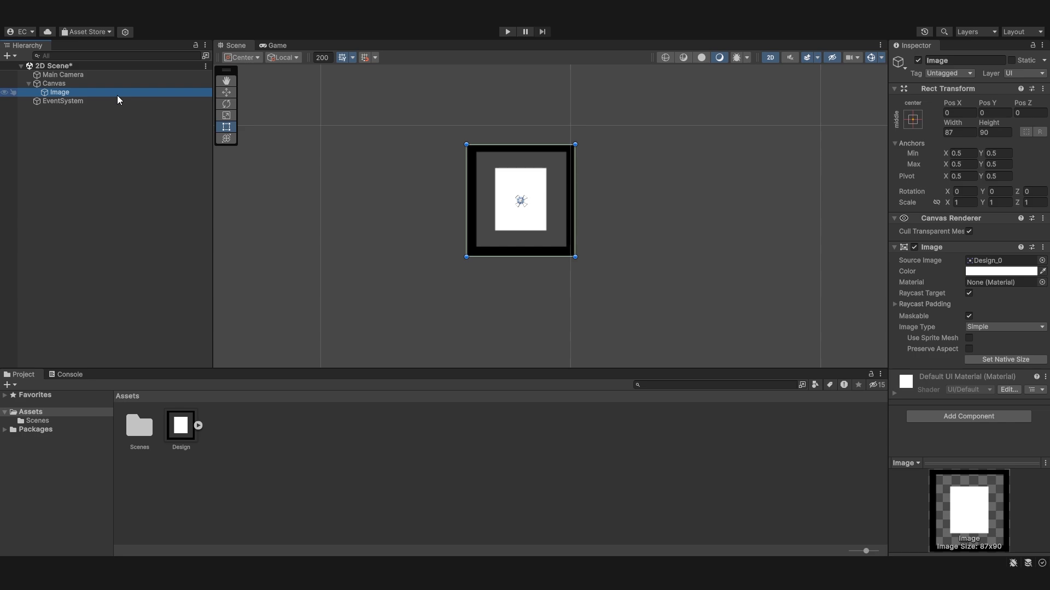
left_click(999, 272)
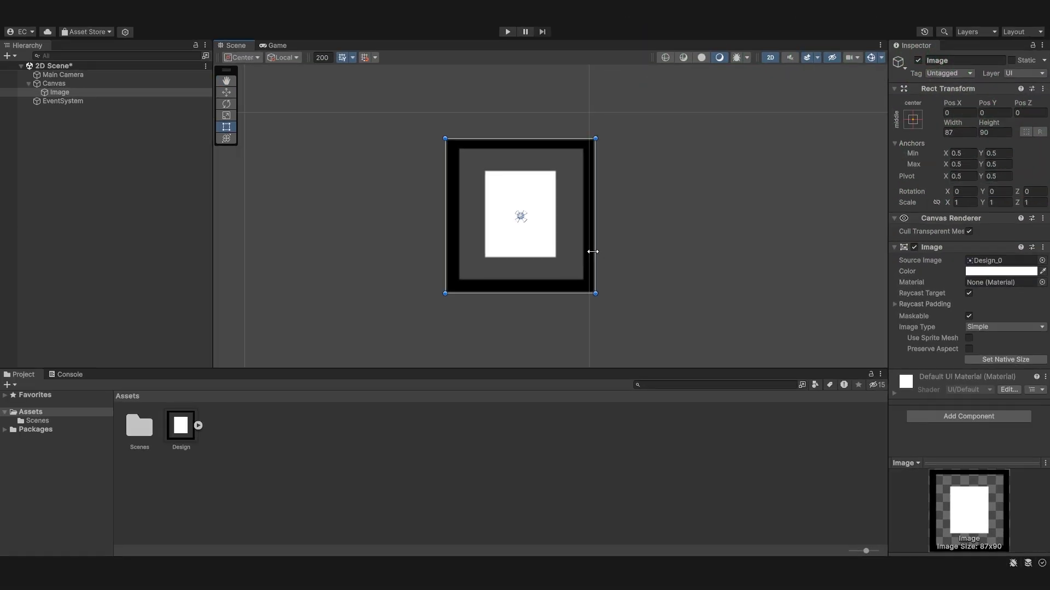
- Reselect the Image under the Canvas and set its Color to pure red, FF0000
mouse_move(592, 186)
left_mouse_down()
mouse_move(594, 175)
mouse_move(592, 185)
left_mouse_up()
left_click(649, 145)
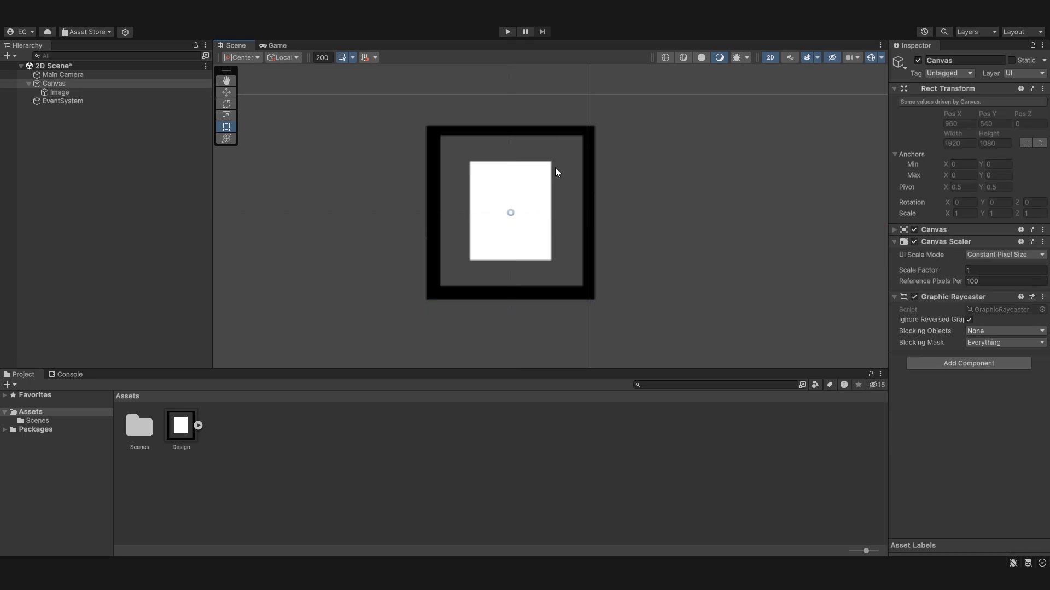
left_click(48, 85)
left_click(51, 93)
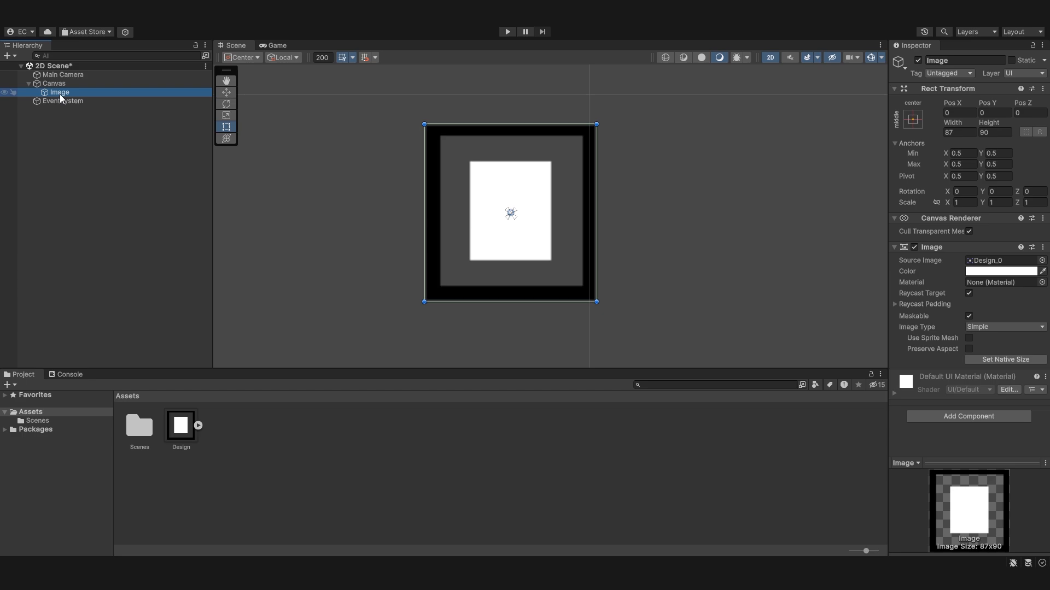
left_click(1001, 271)
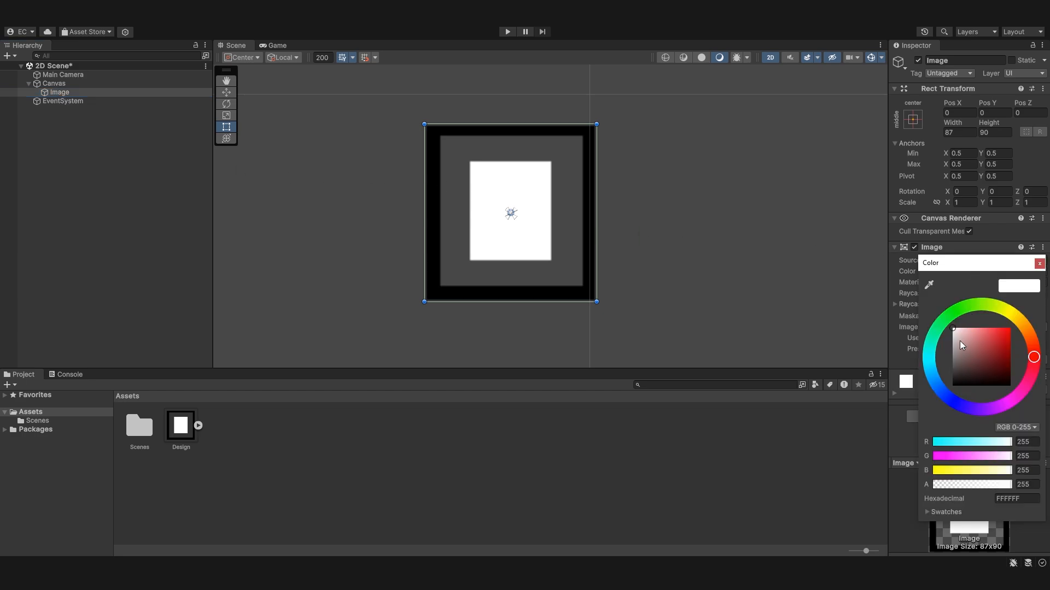
left_click_drag(962, 345, 1010, 327)
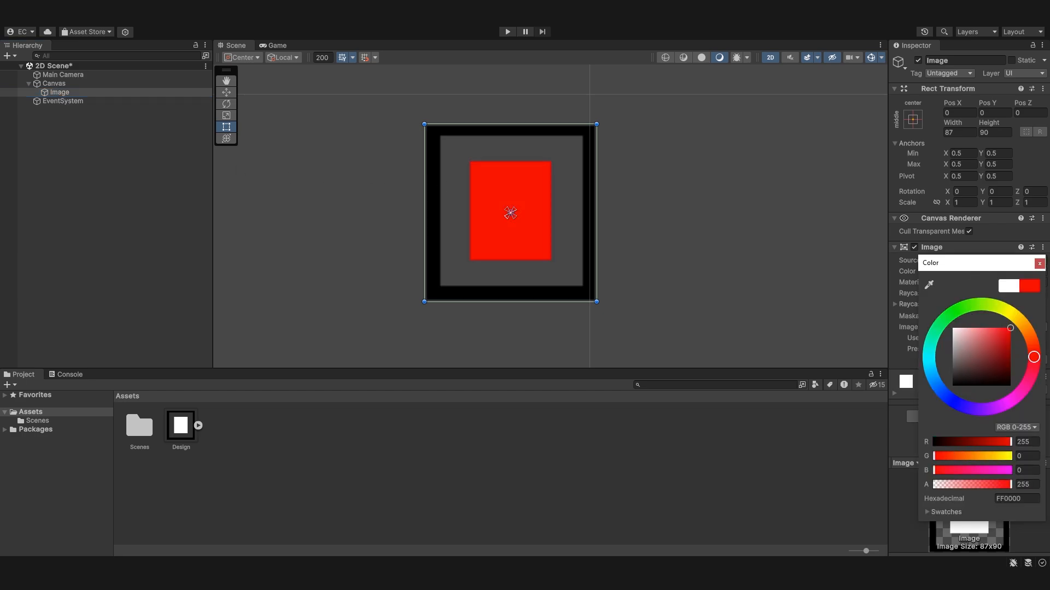
left_click(1039, 263)
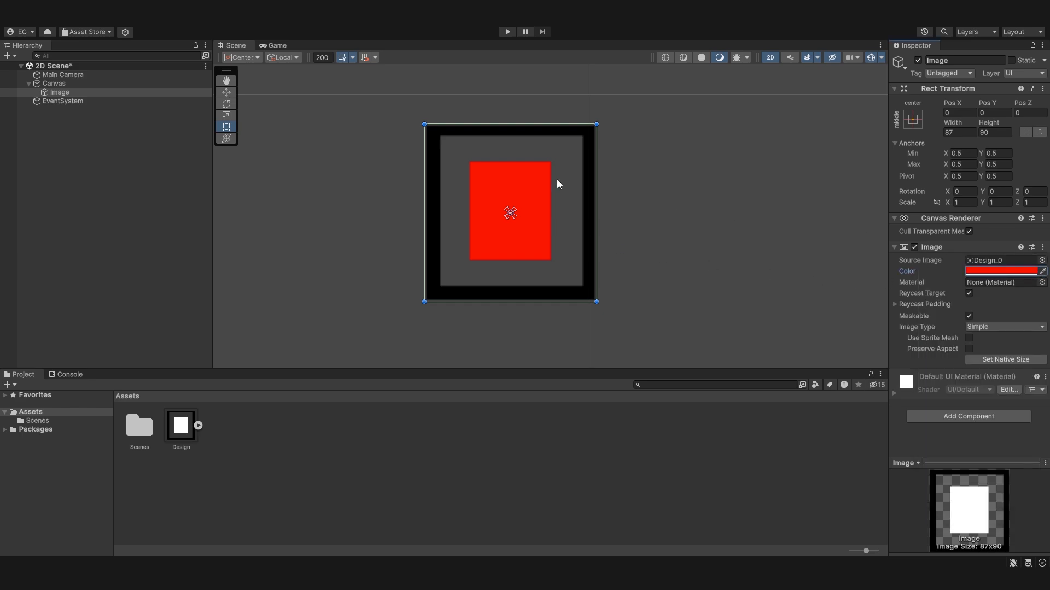
- Examine how the colour tint affects the Image's black frame compared with its inner square
left_click(496, 139)
scroll(464, 140, "up", 3)
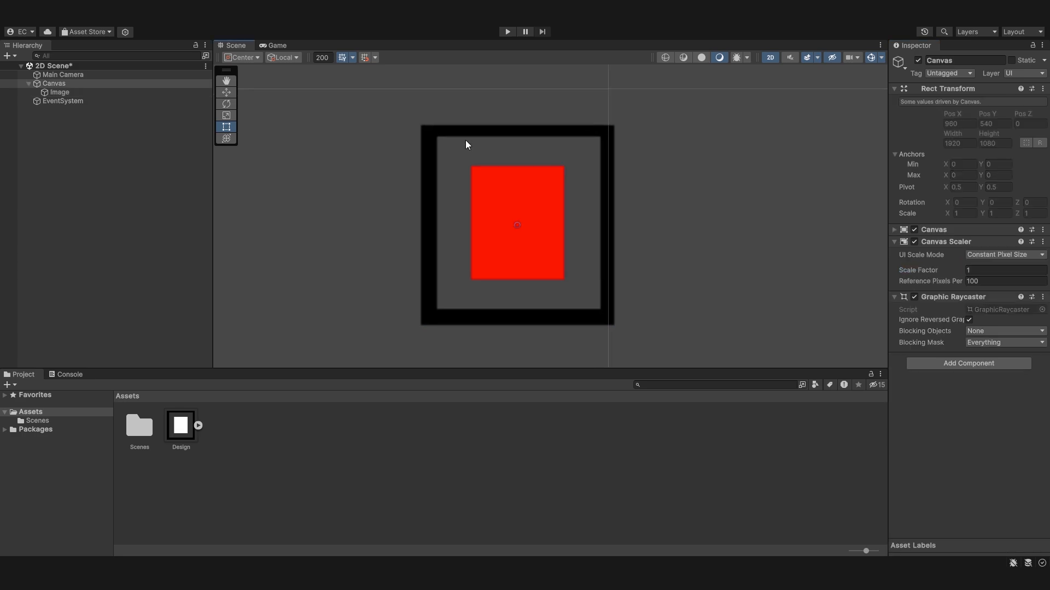
scroll(465, 150, "up", 2)
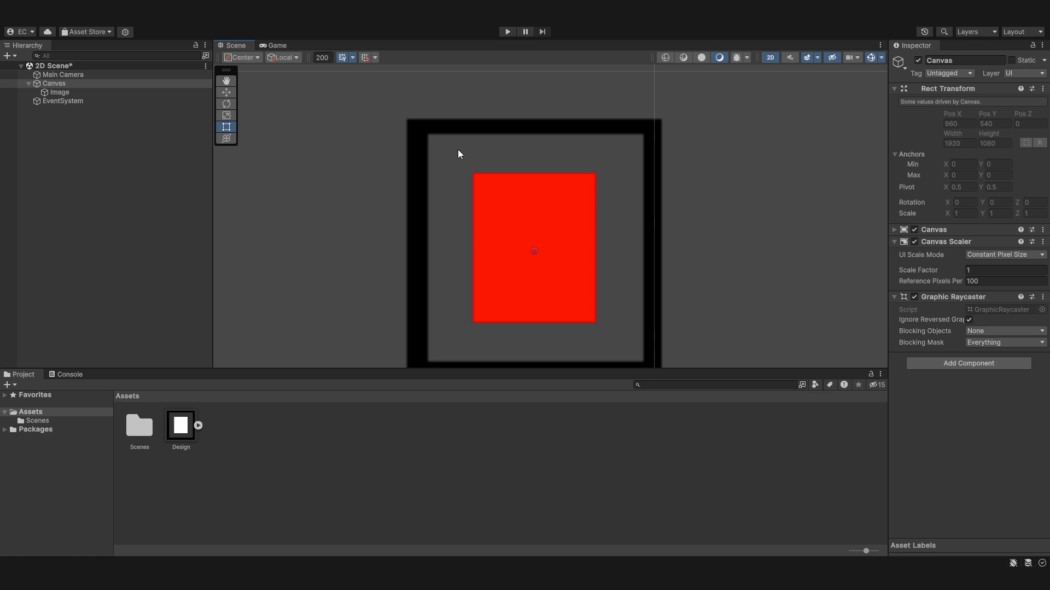
scroll(458, 150, "down", 2)
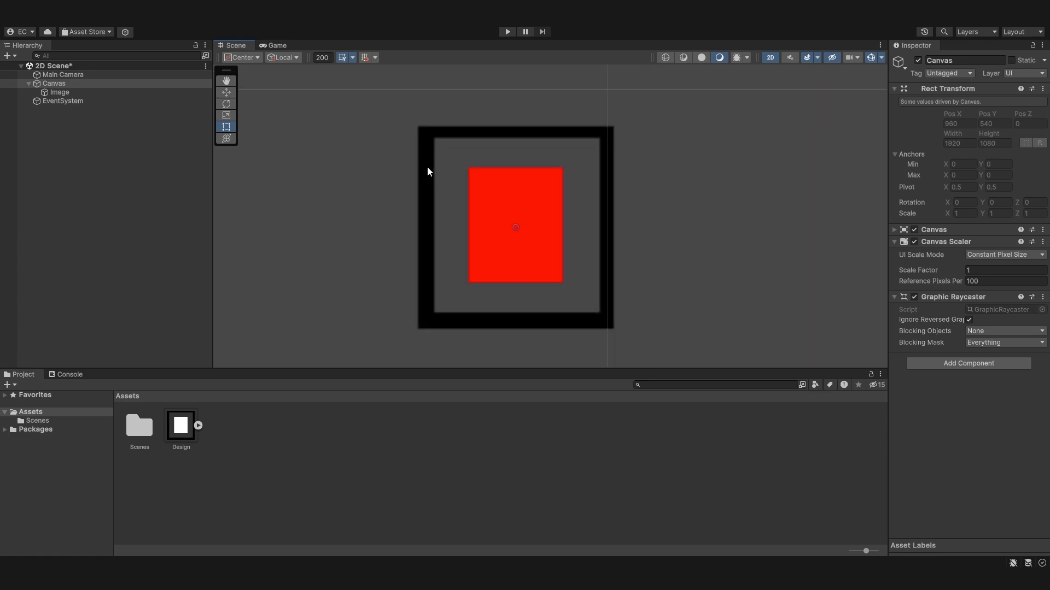
left_click(59, 92)
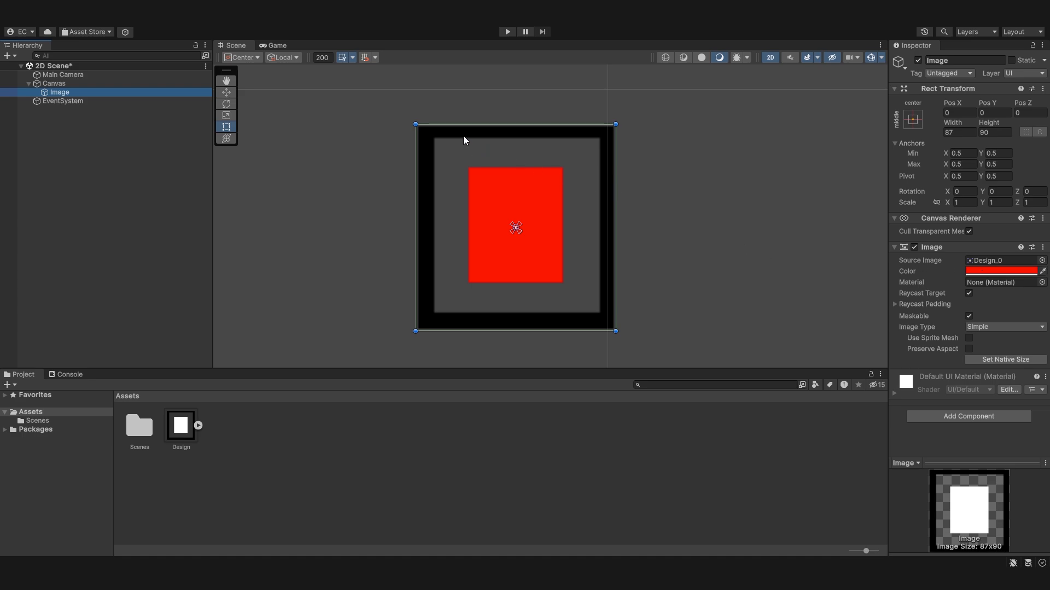
scroll(439, 139, "up", 3)
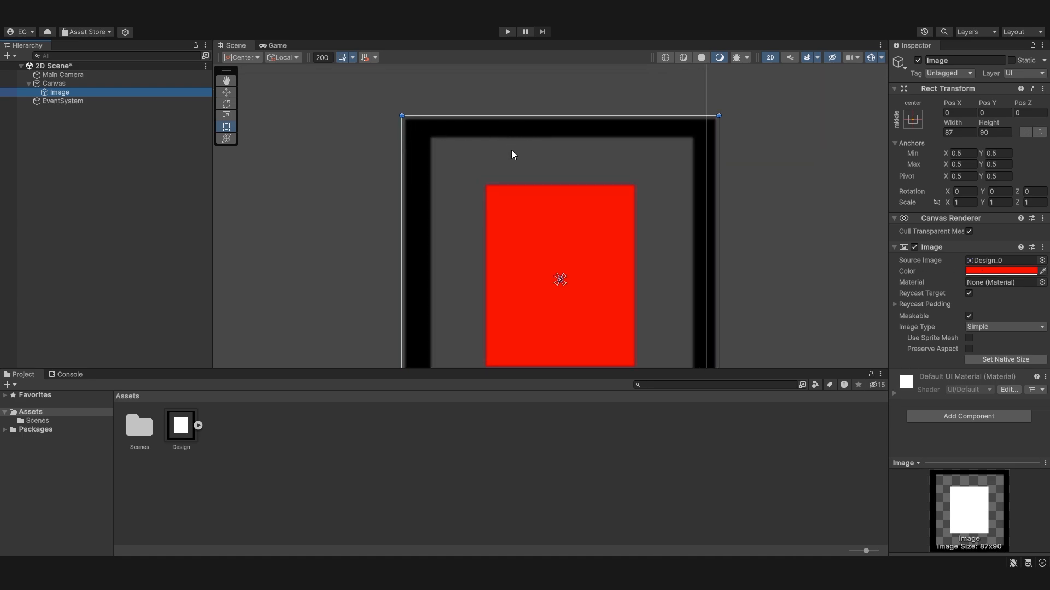
scroll(511, 149, "up", 2)
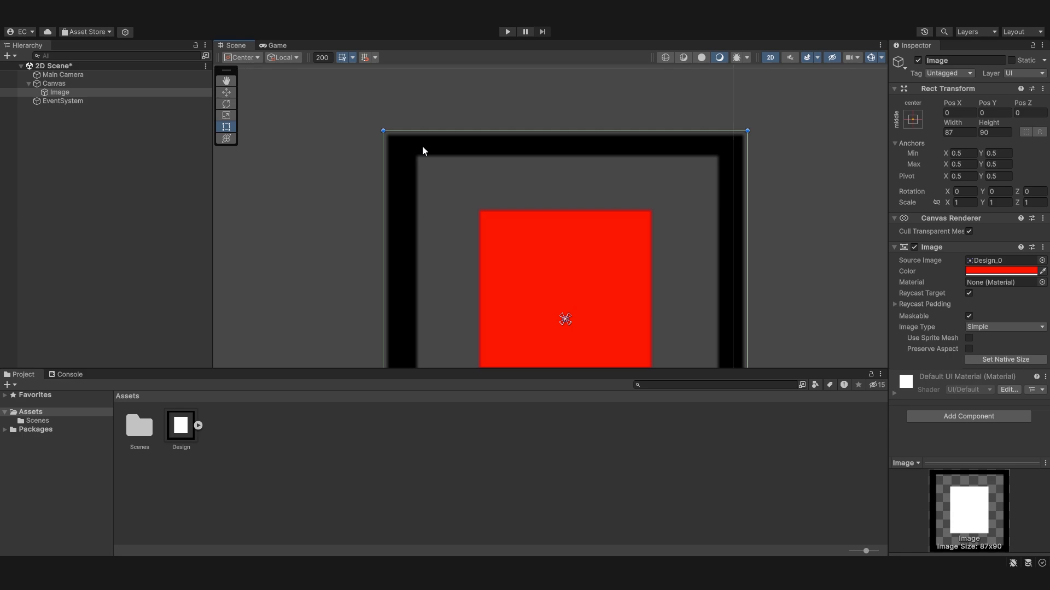
scroll(422, 150, "down", 2)
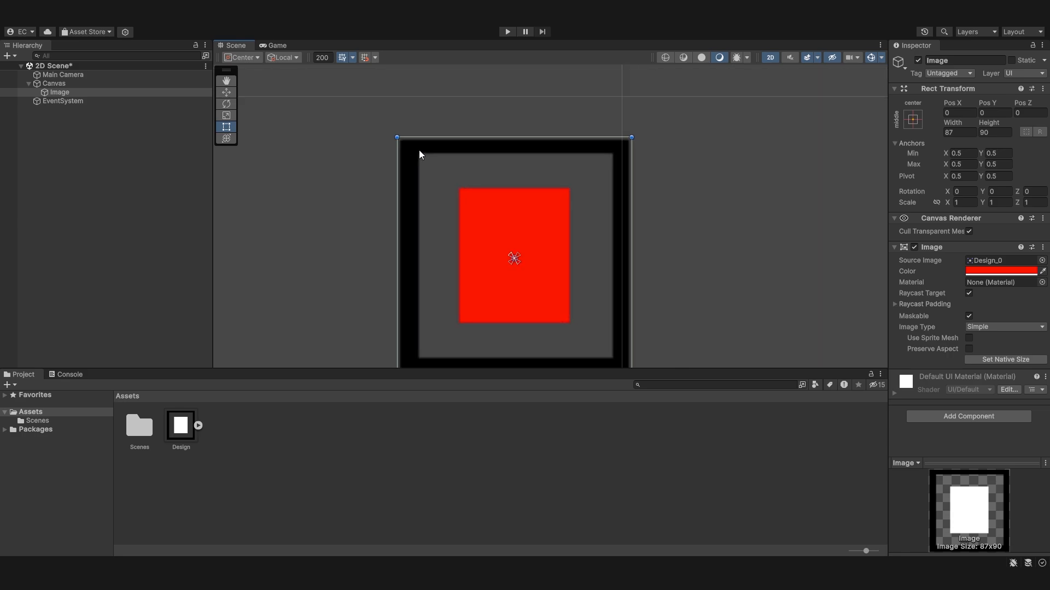
scroll(422, 150, "up", 3)
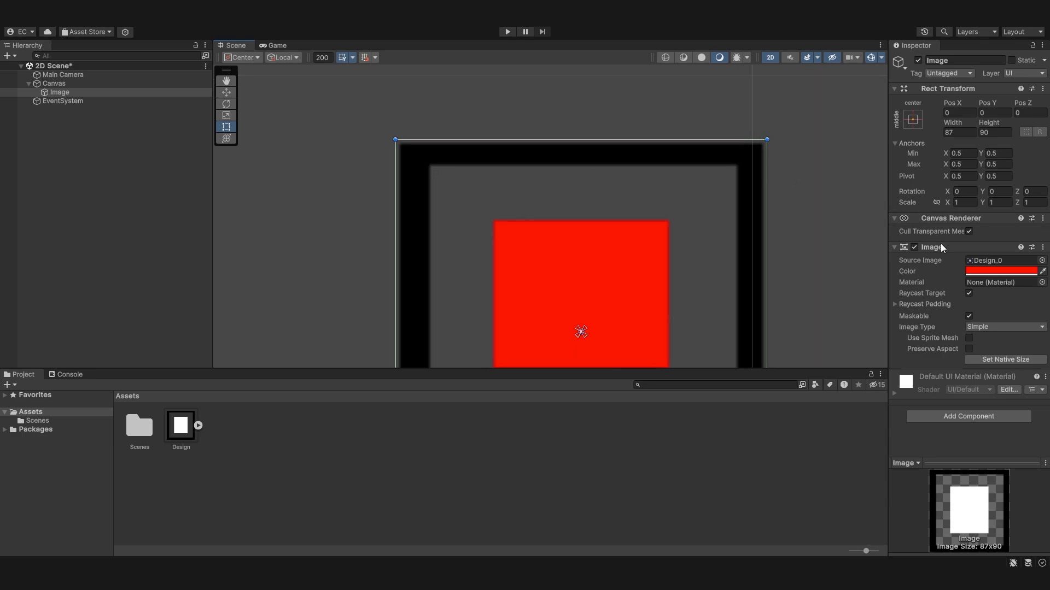
scroll(710, 244, "down", 3)
- Set the Image's Color back to white
left_click(1000, 271)
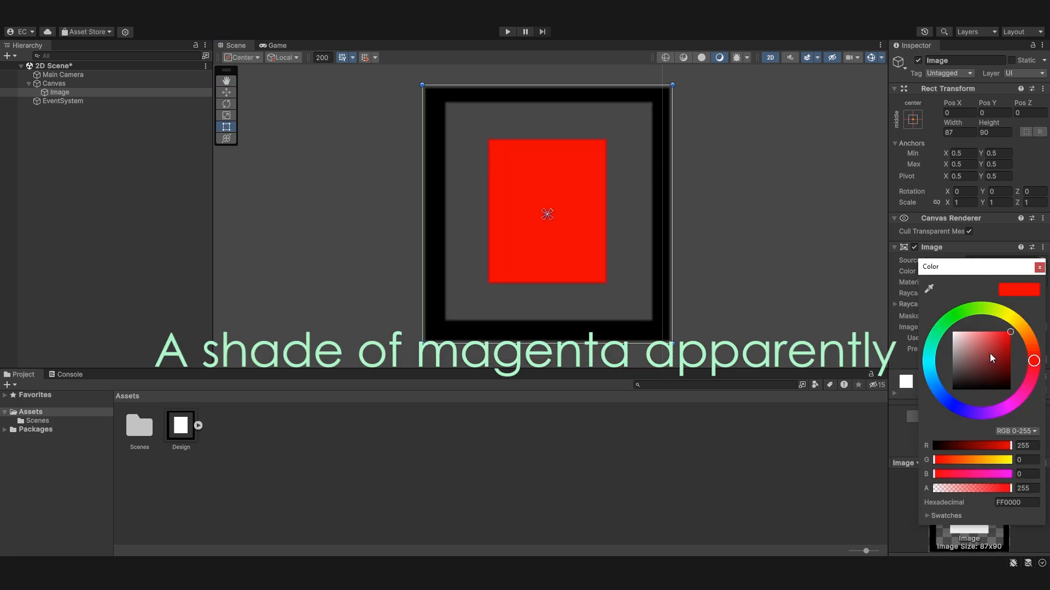
left_click_drag(992, 359, 943, 331)
left_click(1038, 267)
scroll(688, 247, "down", 1)
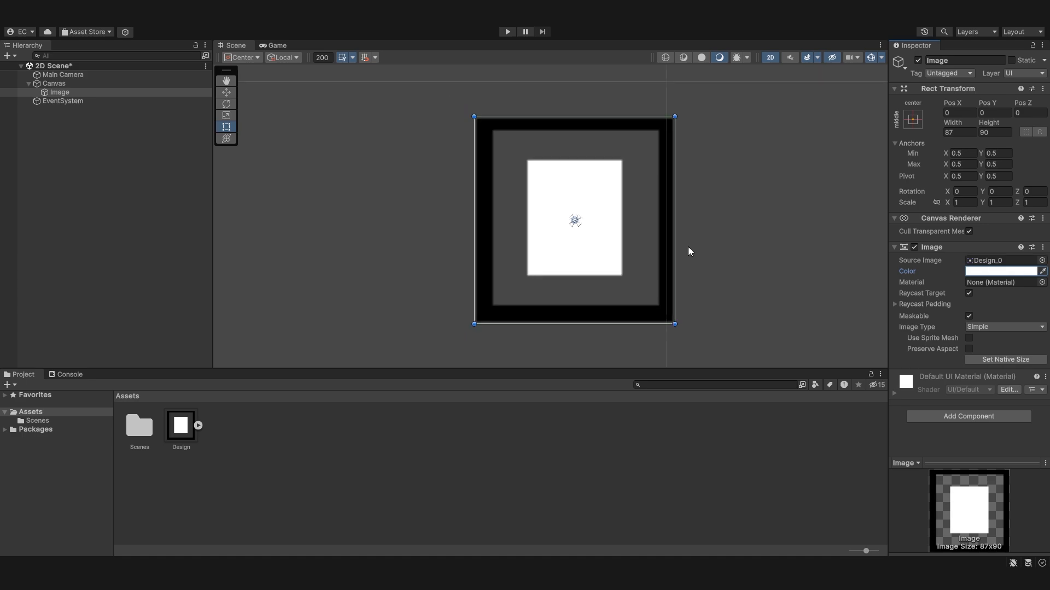
- Create a material in the Assets folder, keeping the default name New Material
middle_click_drag(743, 258, 710, 258)
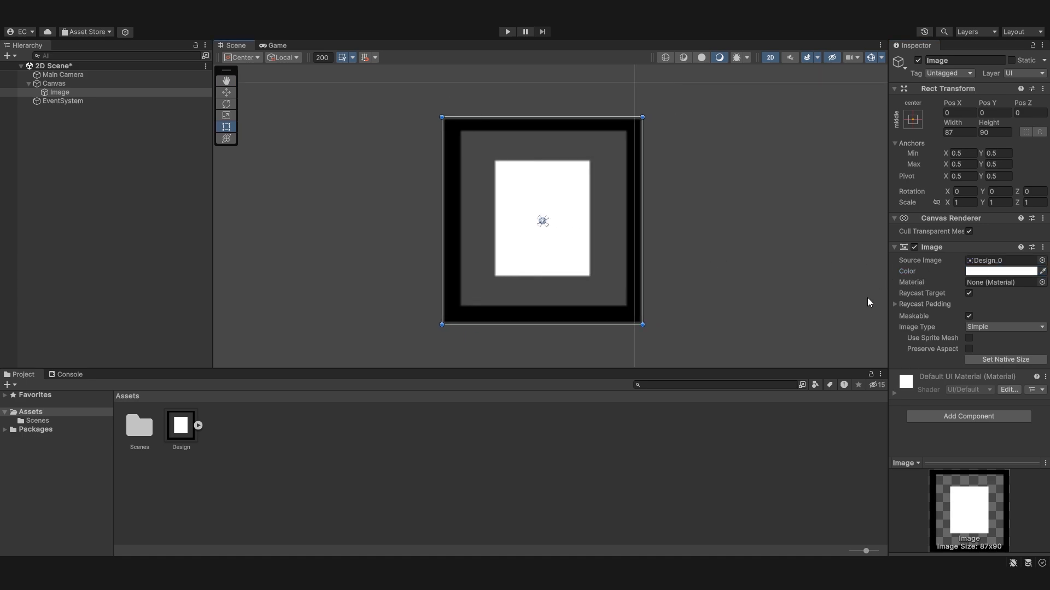
right_click(763, 426)
left_click(632, 417)
right_click(300, 419)
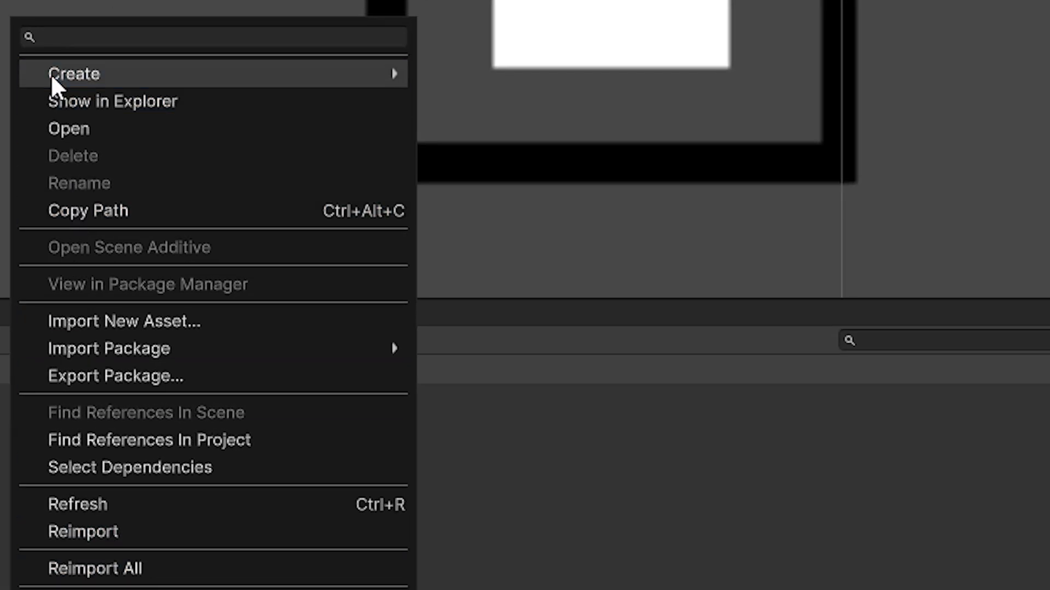
left_click(546, 6)
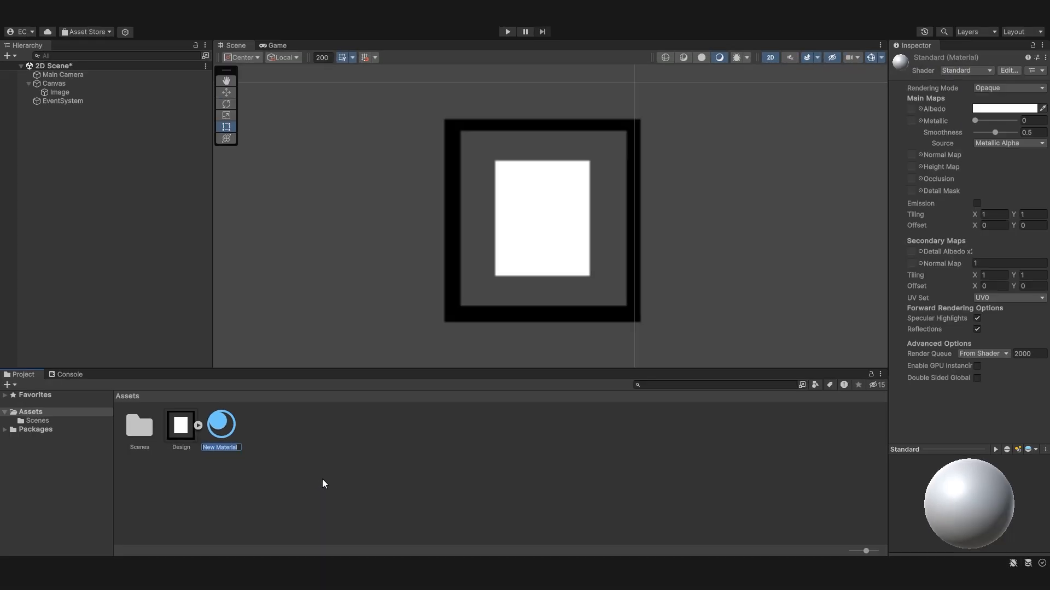
key("Return")
- Assign New Material to the Image's Material property and inspect the Image in the scene
left_click(58, 91)
mouse_move(222, 425)
left_mouse_down()
mouse_move(1006, 314)
mouse_move(1009, 285)
left_mouse_up()
left_click(570, 270)
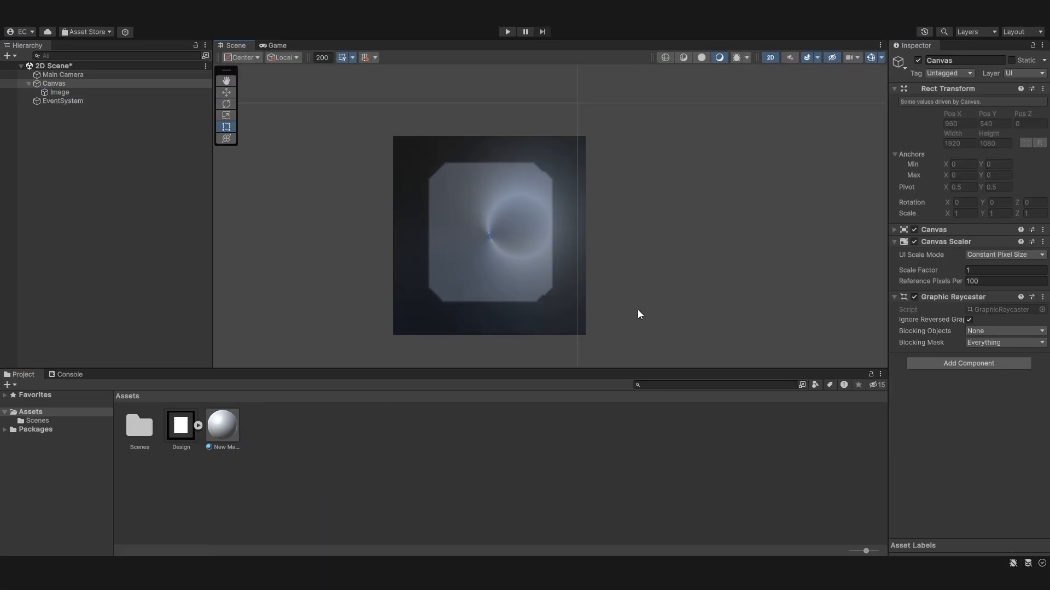
scroll(639, 314, "up", 1)
mouse_move(598, 218)
middle_mouse_down()
mouse_move(523, 238)
mouse_move(465, 232)
mouse_move(880, 219)
mouse_move(630, 211)
mouse_move(576, 148)
mouse_move(527, 228)
mouse_move(589, 216)
middle_mouse_up()
scroll(590, 215, "down", 3)
- Set New Material's Albedo colour to red, FF0000
left_click(222, 426)
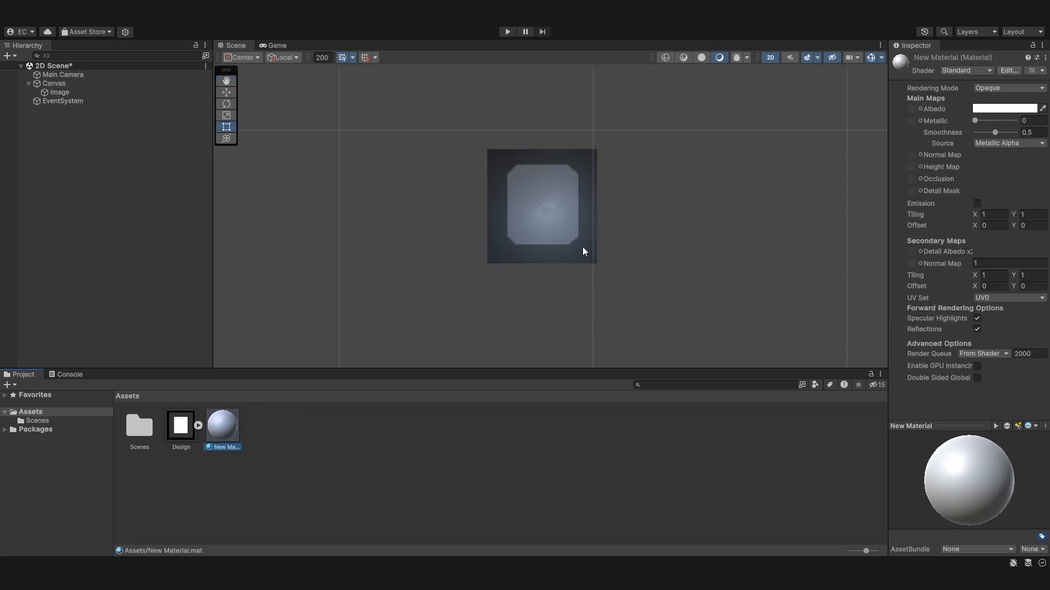
left_click(1004, 108)
mouse_move(1007, 252)
left_mouse_down()
mouse_move(991, 255)
mouse_move(976, 290)
mouse_move(1011, 268)
mouse_move(1014, 220)
left_mouse_up()
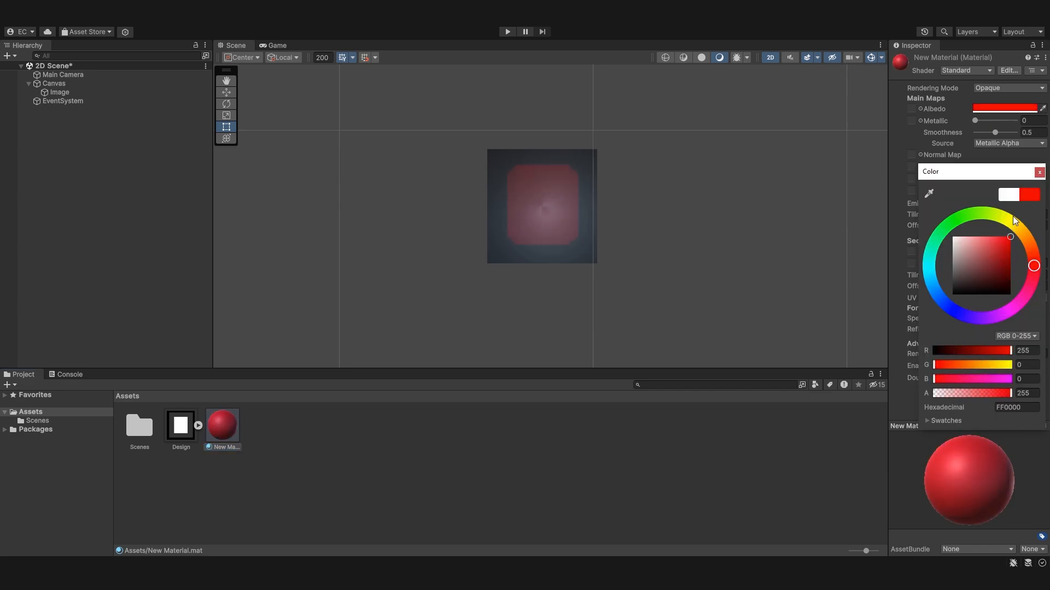
left_click(1039, 172)
scroll(569, 218, "up", 5)
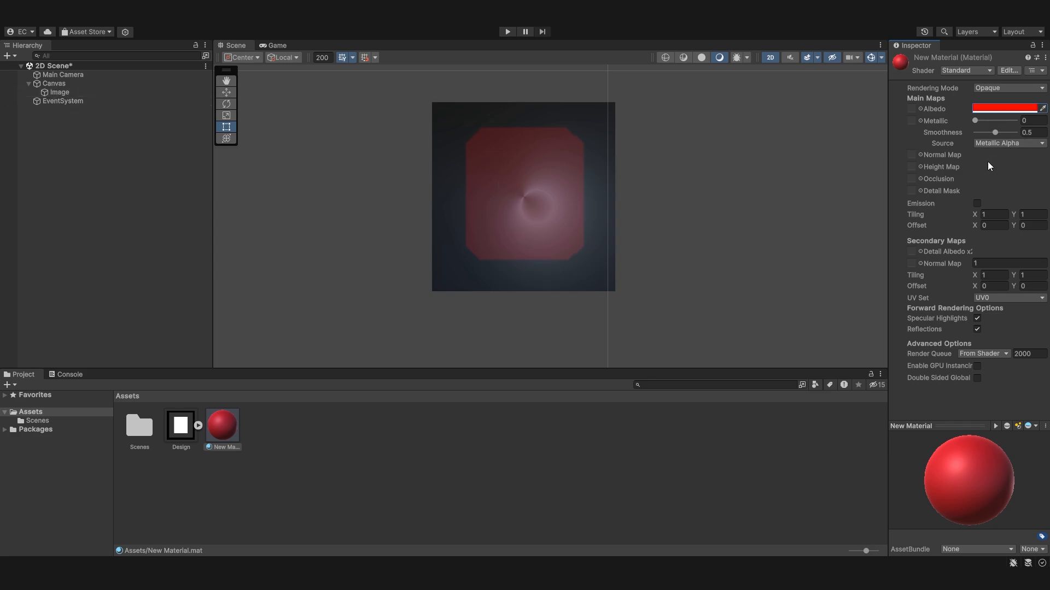
- Set New Material's Metallic to about 0.16 and Smoothness to 1, and check the Image in the Game view
mouse_move(975, 121)
left_mouse_down()
mouse_move(1015, 121)
mouse_move(983, 133)
mouse_move(1016, 133)
mouse_move(981, 121)
left_mouse_up()
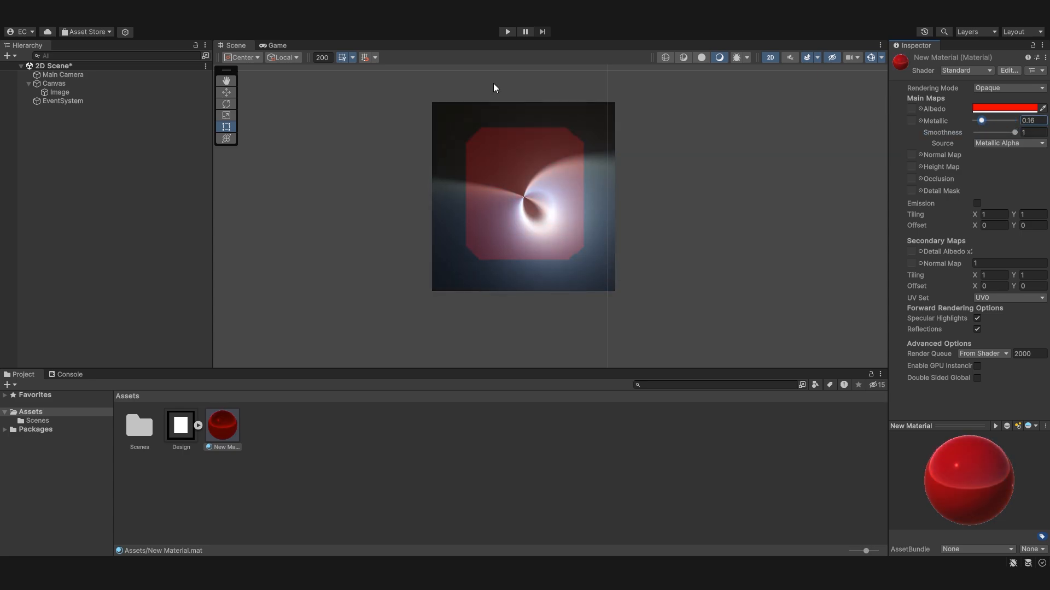
left_click(277, 46)
left_click(225, 47)
- Clear the Image's Material property by setting it to None
middle_click_drag(714, 194, 707, 244)
scroll(714, 200, "down", 3)
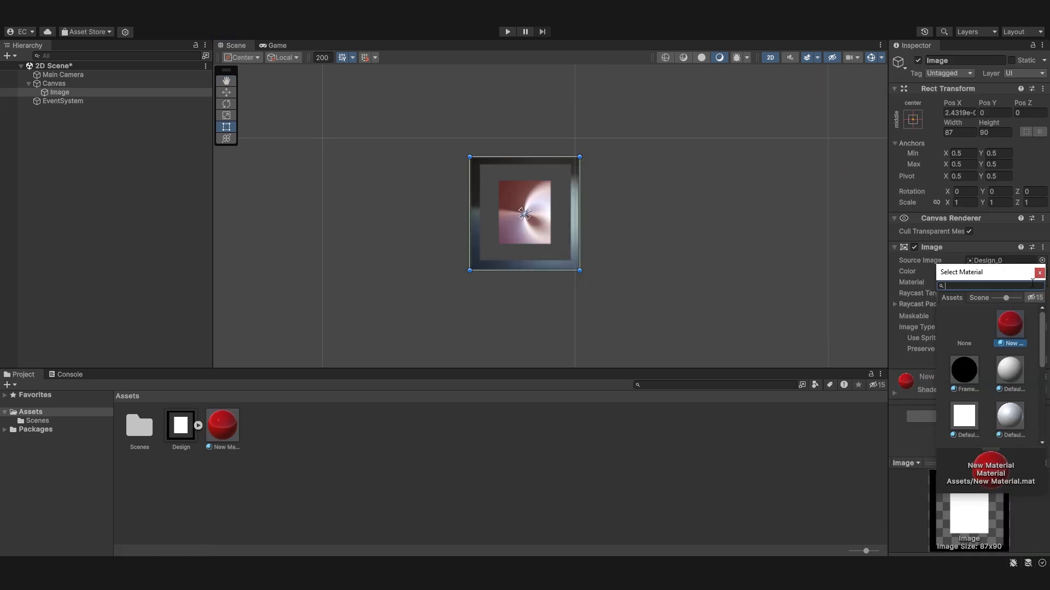
double_click(955, 334)
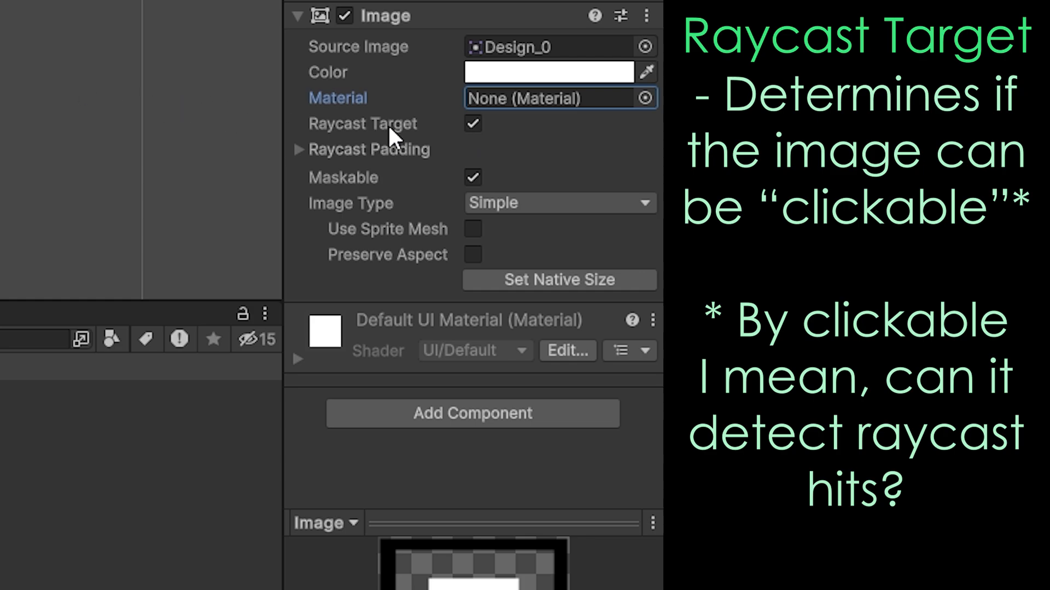
left_click(473, 125)
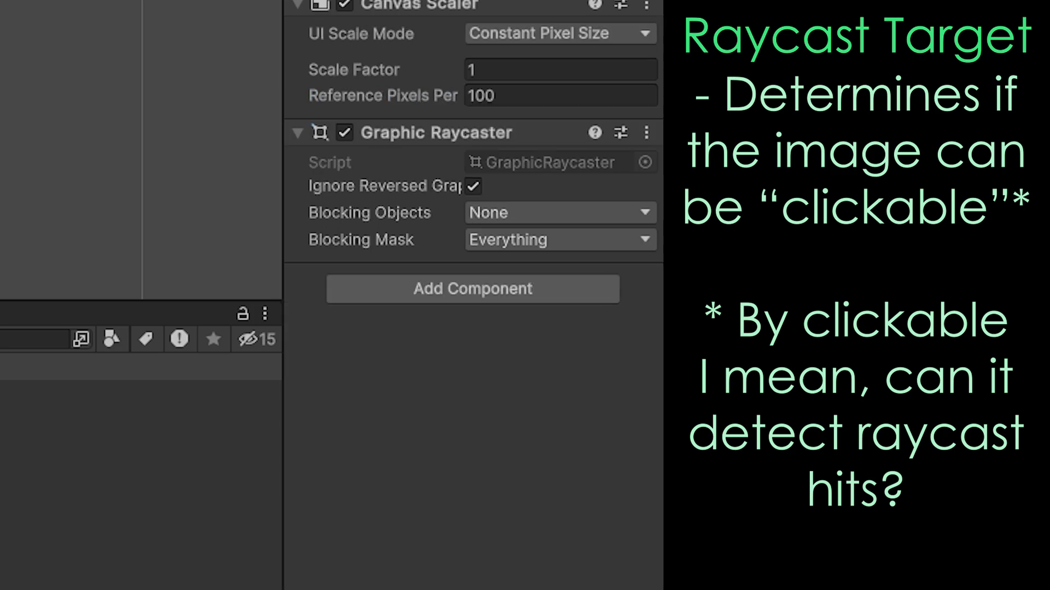
scroll(142, 149, "up", 1)
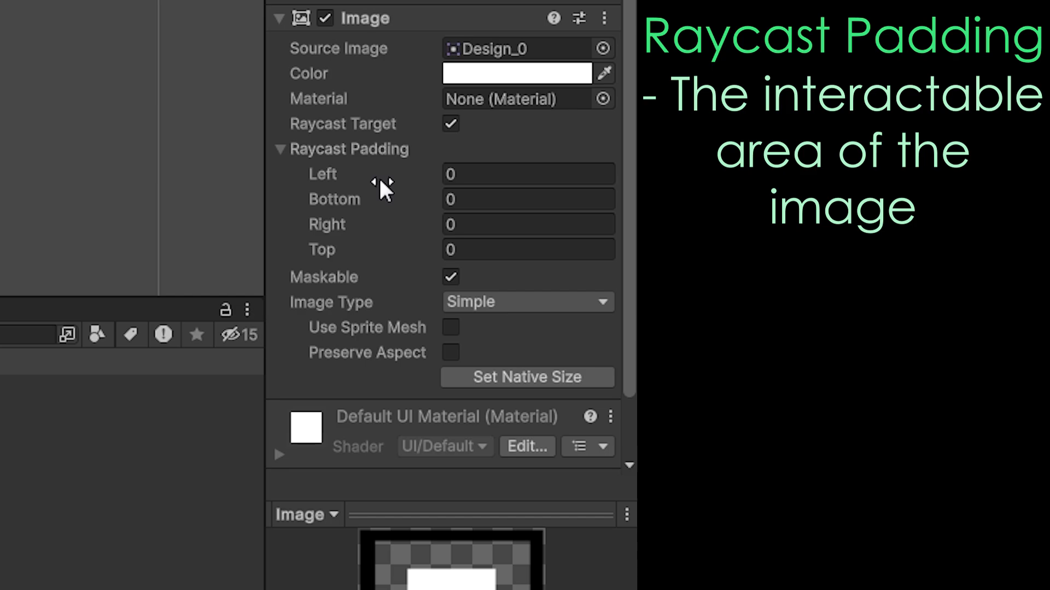
- Set the Image's Raycast Padding to 10 for Left, Bottom, Right and Top
left_click(484, 174)
type("1")
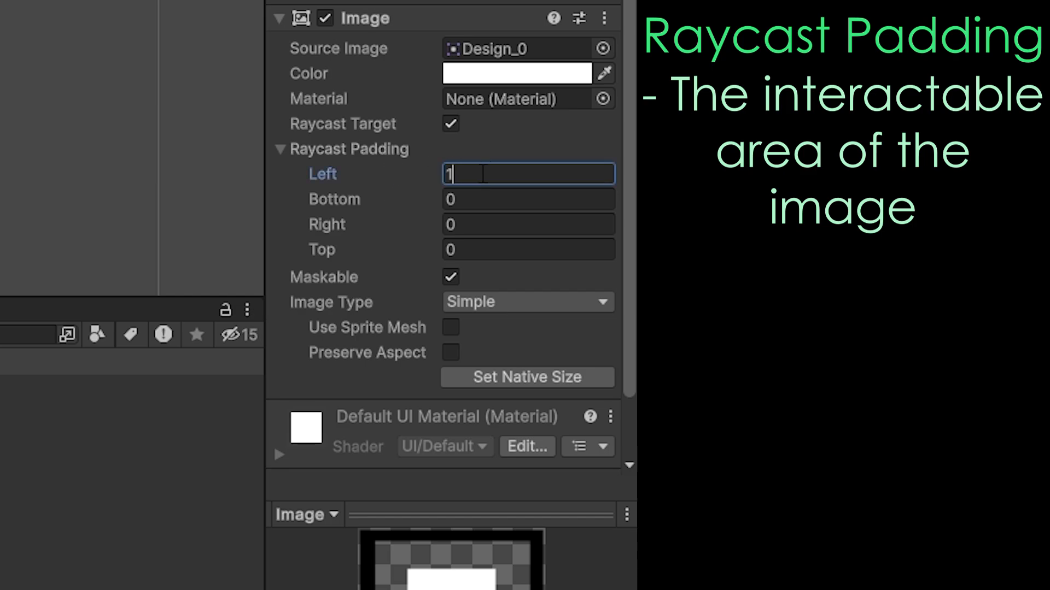
type("0")
left_click(499, 199)
type("10")
left_click(503, 225)
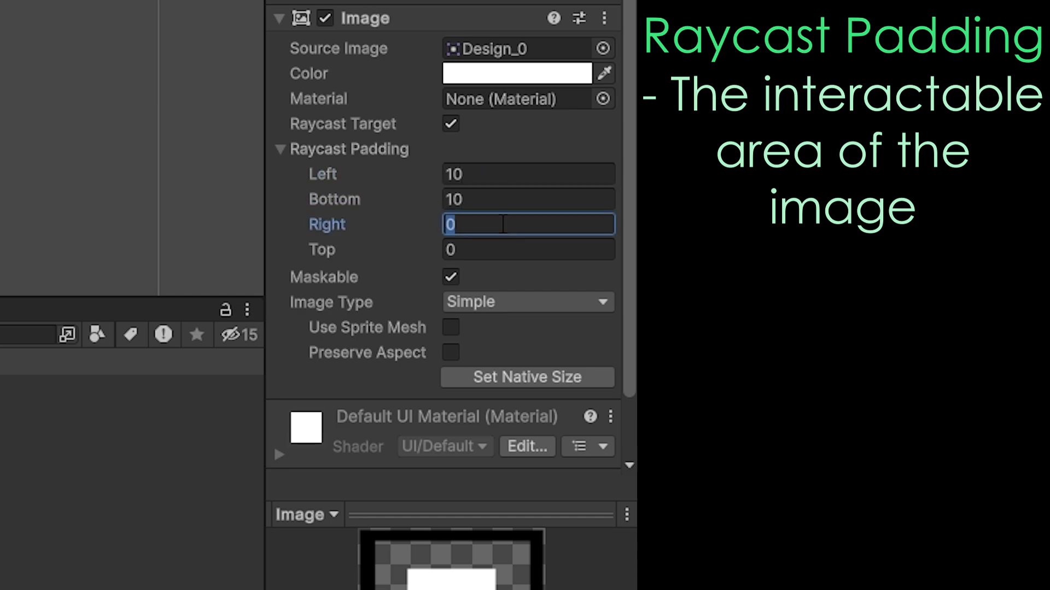
type("10")
left_click(495, 250)
type("1")
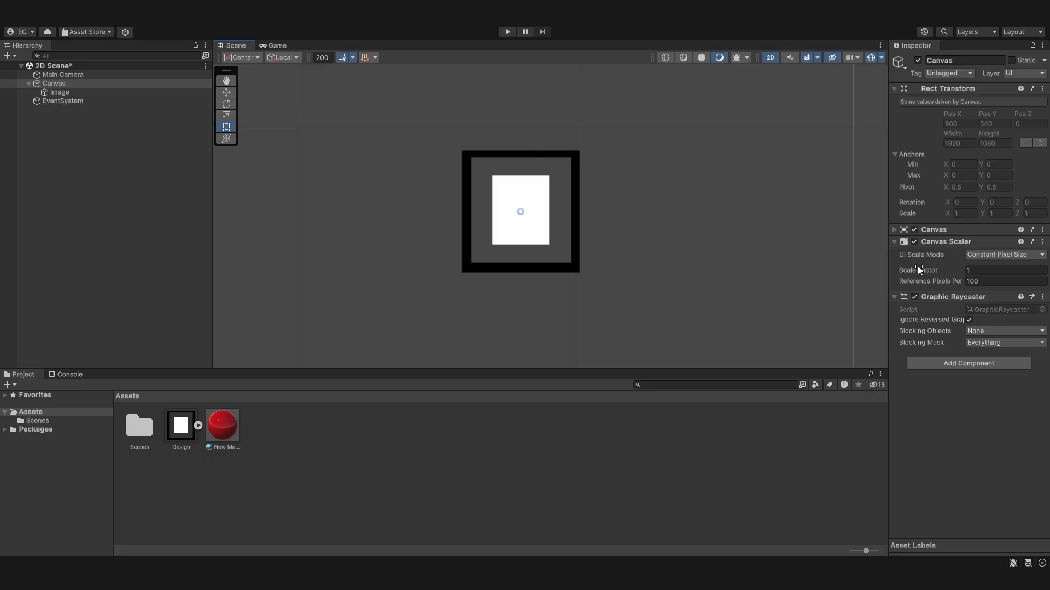
- Reselect the Image, examine its raycast padding outline in the scene, and collapse the Raycast Padding settings
left_click(100, 92)
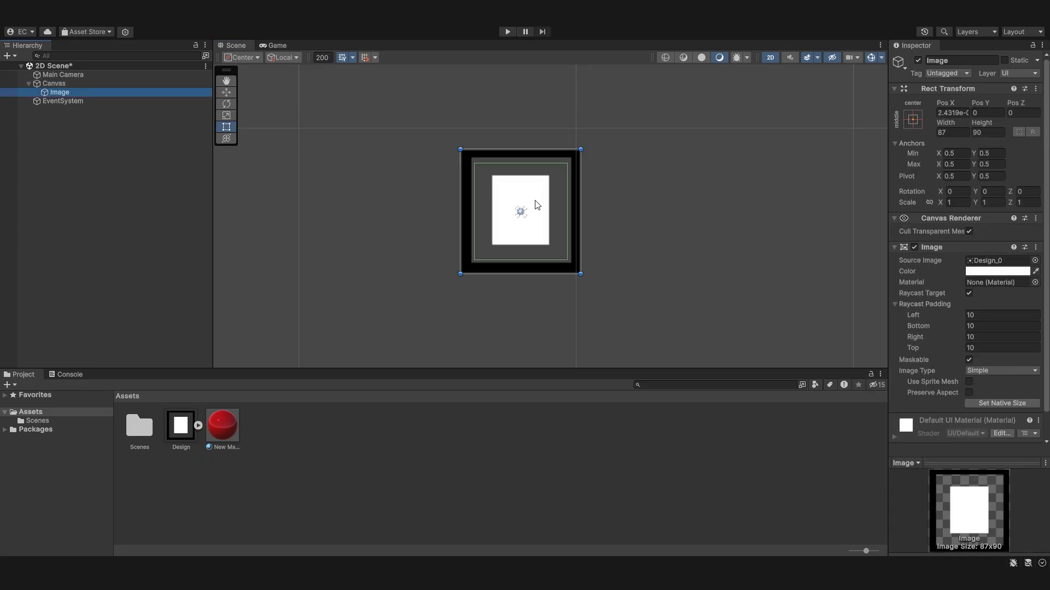
scroll(602, 223, "up", 5)
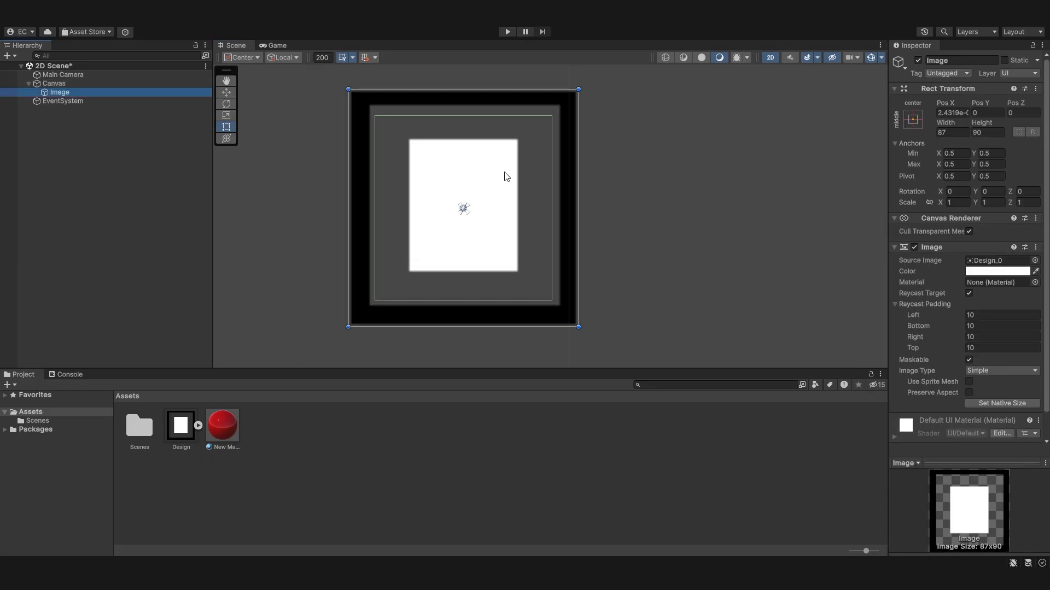
scroll(572, 165, "up", 4)
middle_click_drag(521, 182, 575, 241)
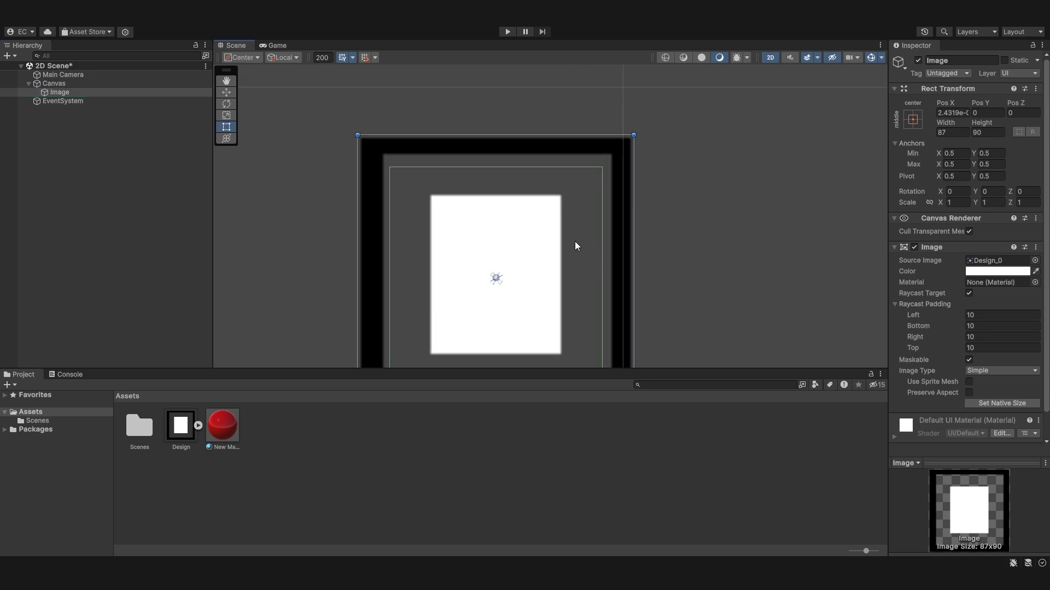
scroll(381, 183, "down", 2)
middle_click_drag(381, 182, 387, 159)
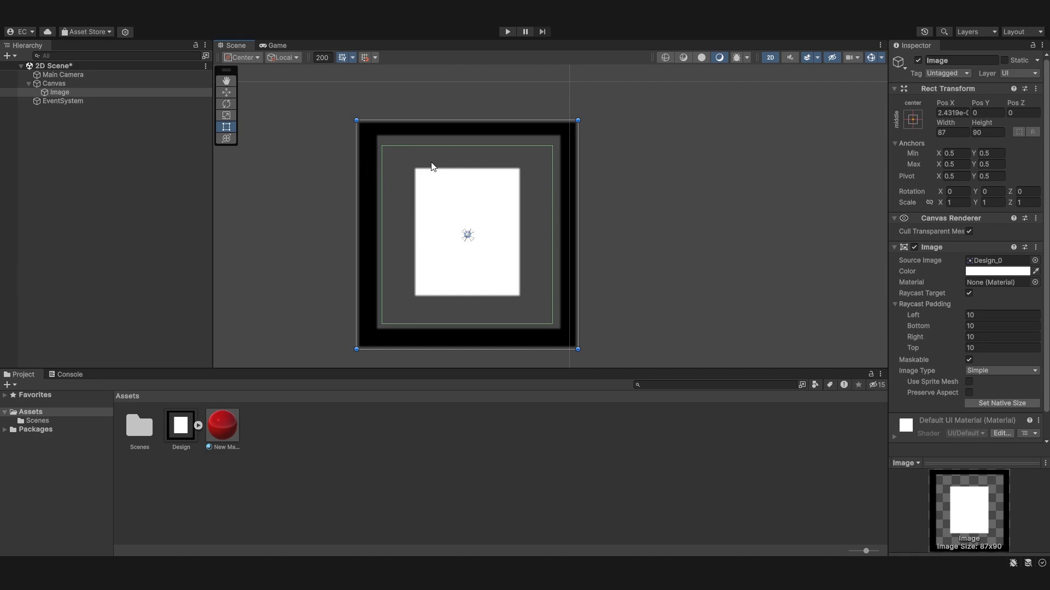
left_click(924, 304)
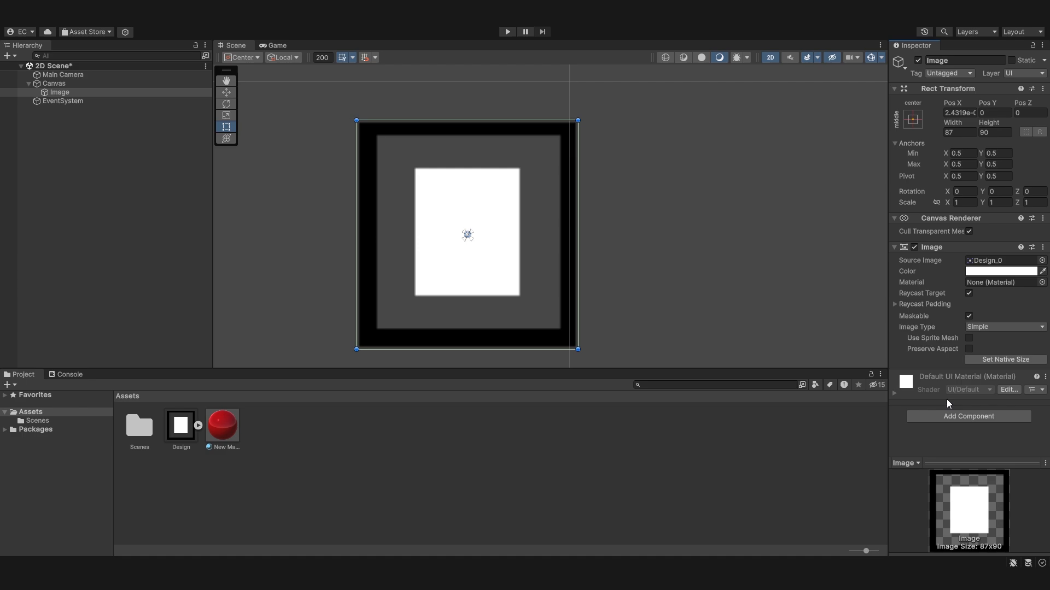
- Add a Mask component to the Image under the Canvas
scroll(684, 228, "down", 5)
middle_click_drag(598, 232, 345, 138)
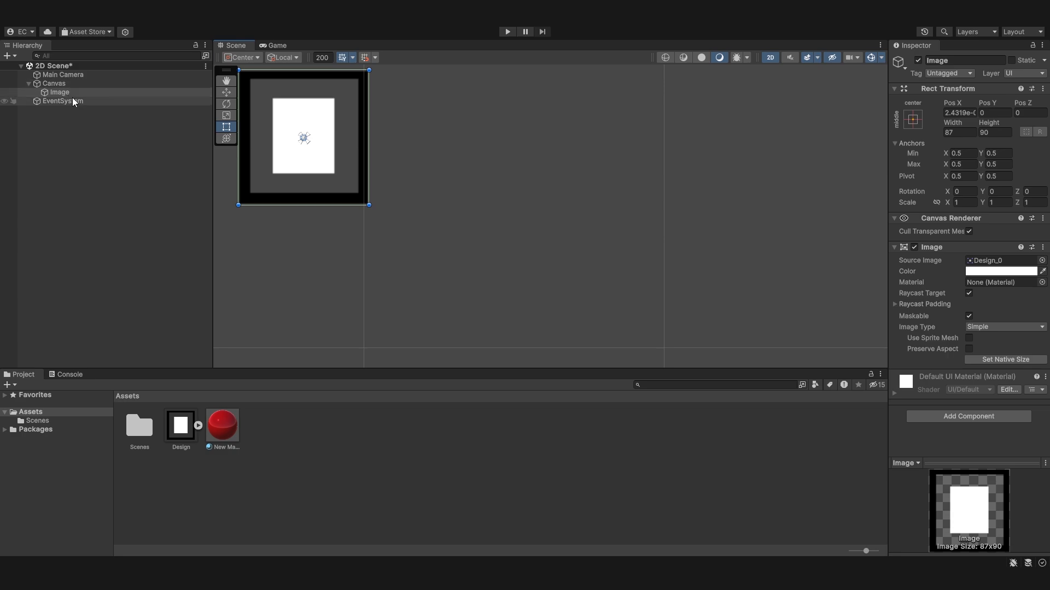
left_click(69, 95)
left_click(952, 417)
type("mask")
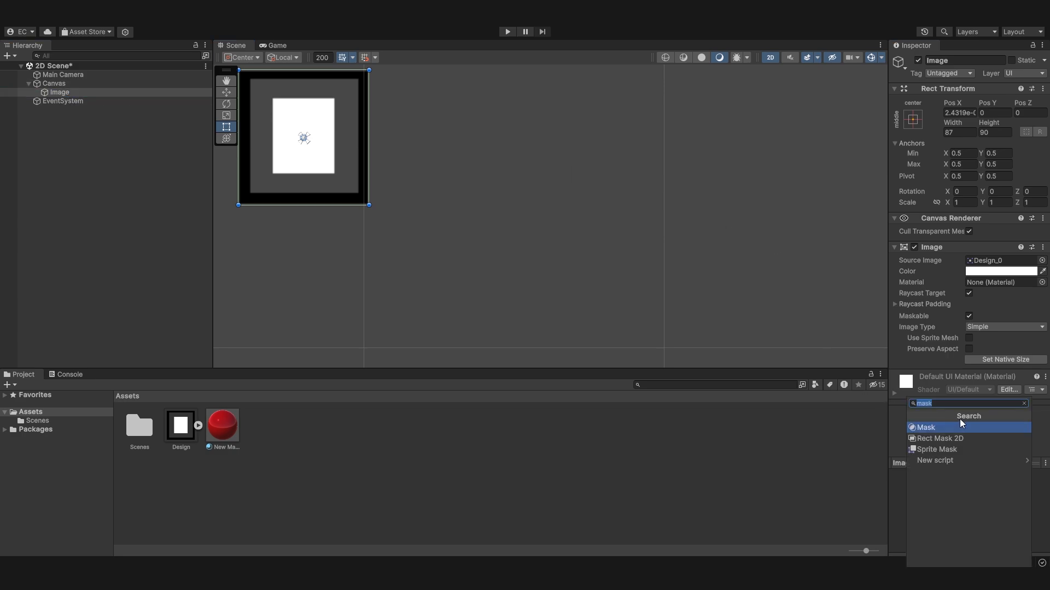
left_click(962, 428)
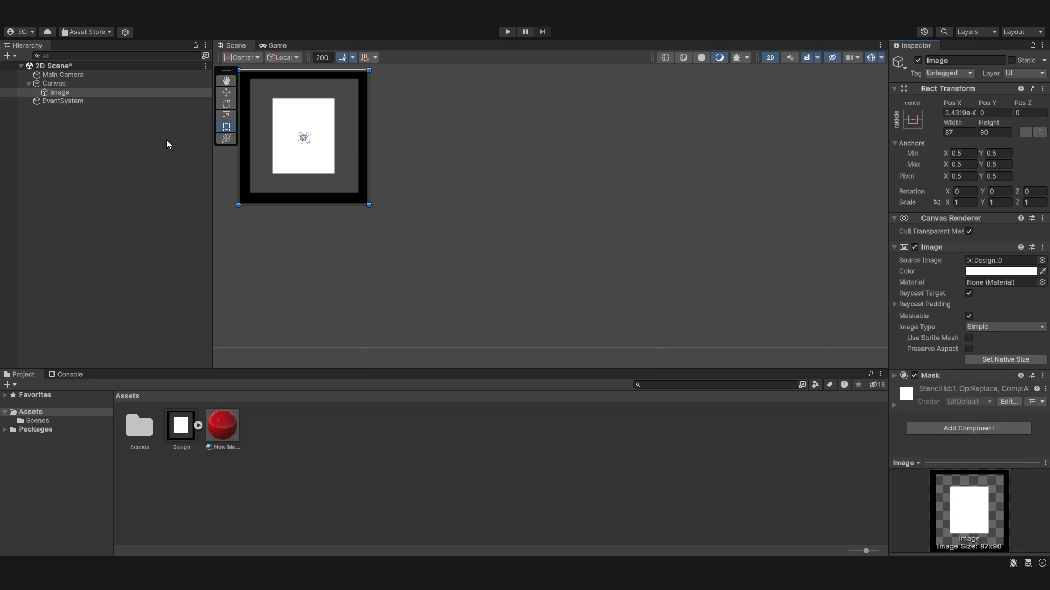
- Duplicate the Image, nest the copy under the original, and remove the Mask component from the copy
left_click(64, 94)
key("ctrl+d")
left_click_drag(66, 103, 62, 93)
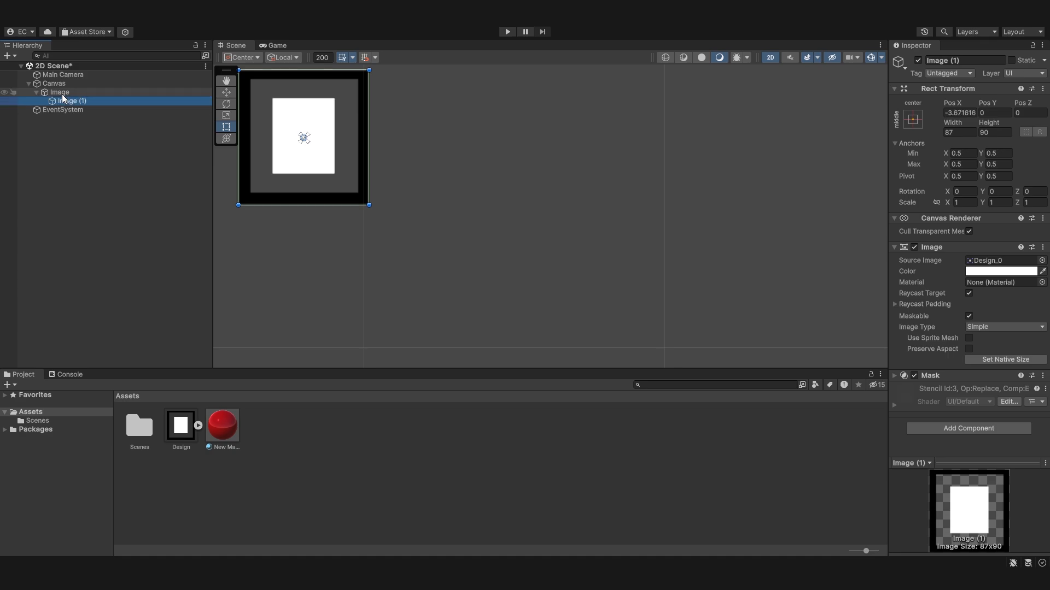
left_click(62, 94)
left_click(67, 101)
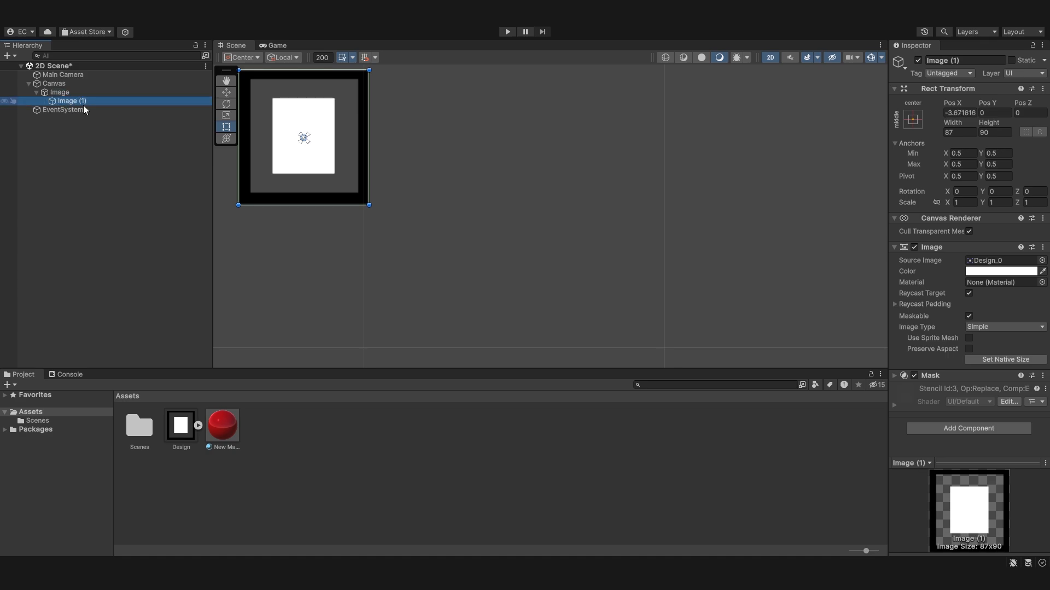
left_click(1042, 376)
left_click(1010, 400)
- Move the nested image copy to about X 46.2, Y -41.1 to demonstrate the masking, and delete the copy
left_click(109, 92)
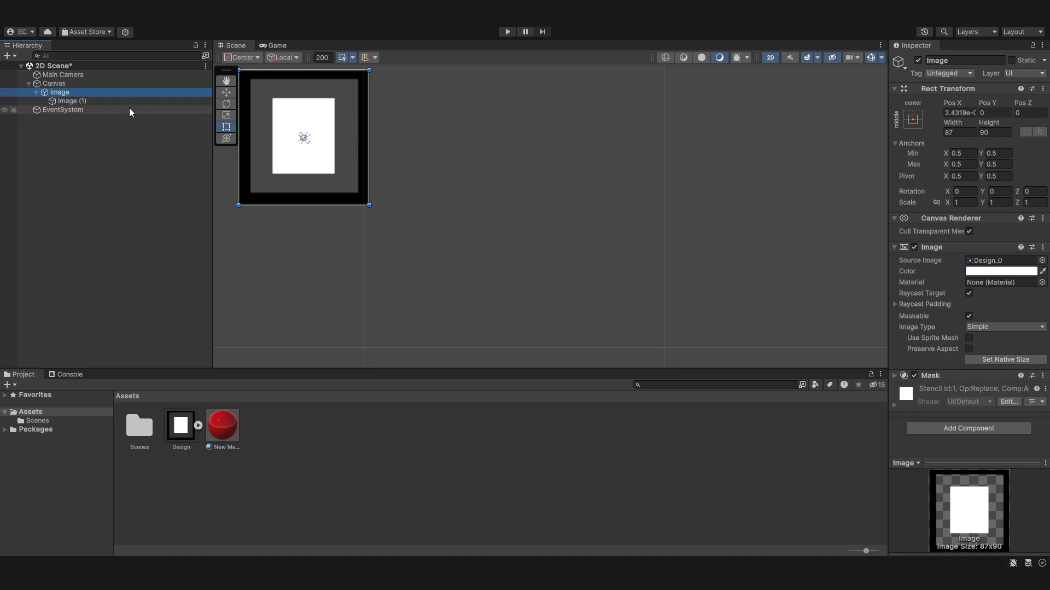
left_click(129, 110)
left_click(110, 102)
left_click_drag(322, 137, 391, 199)
middle_click_drag(474, 211, 542, 243)
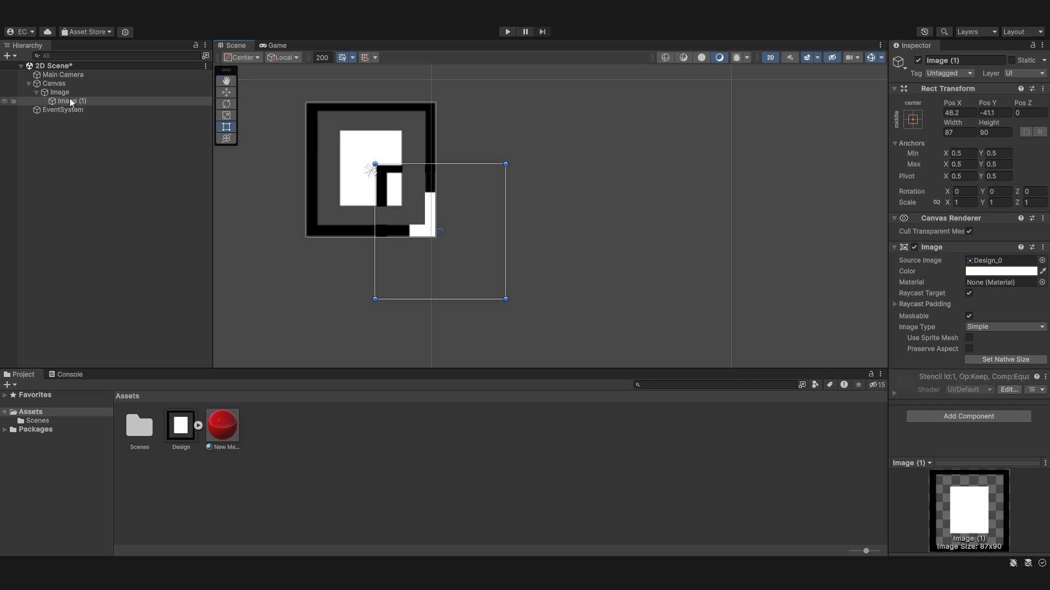
key("Delete")
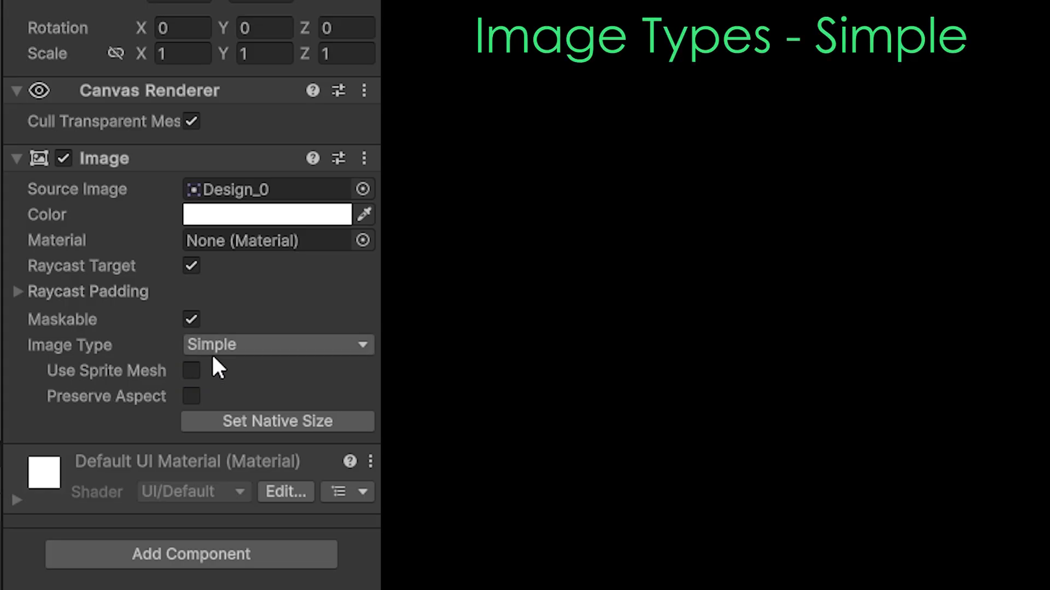
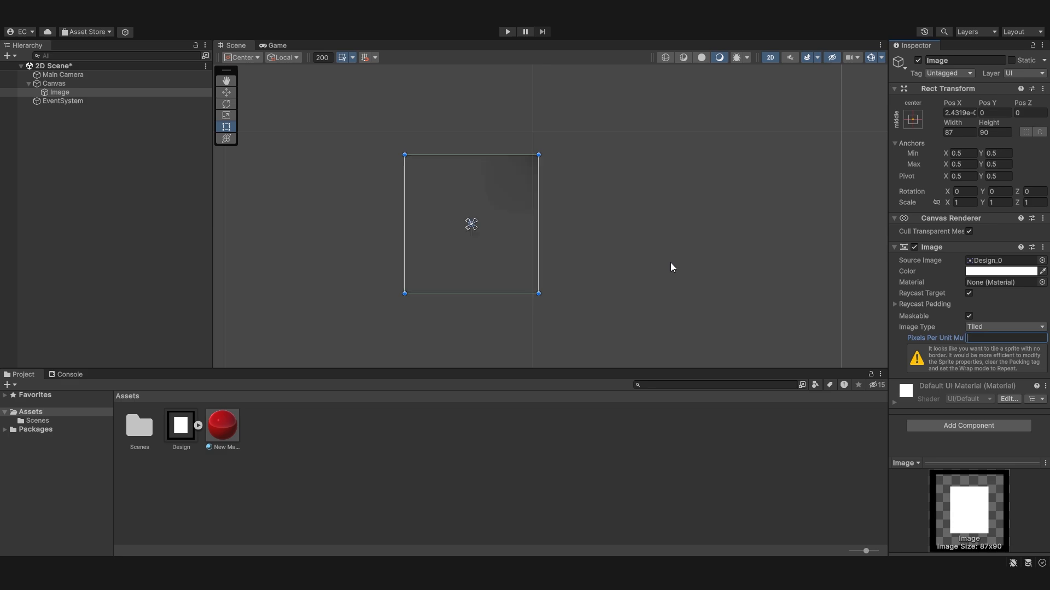
- Try increasingly large Pixels Per Unit Multiplier values on the tiled Image, from 10 up to at least 100000
type("8")
key("BackSpace")
type("10")
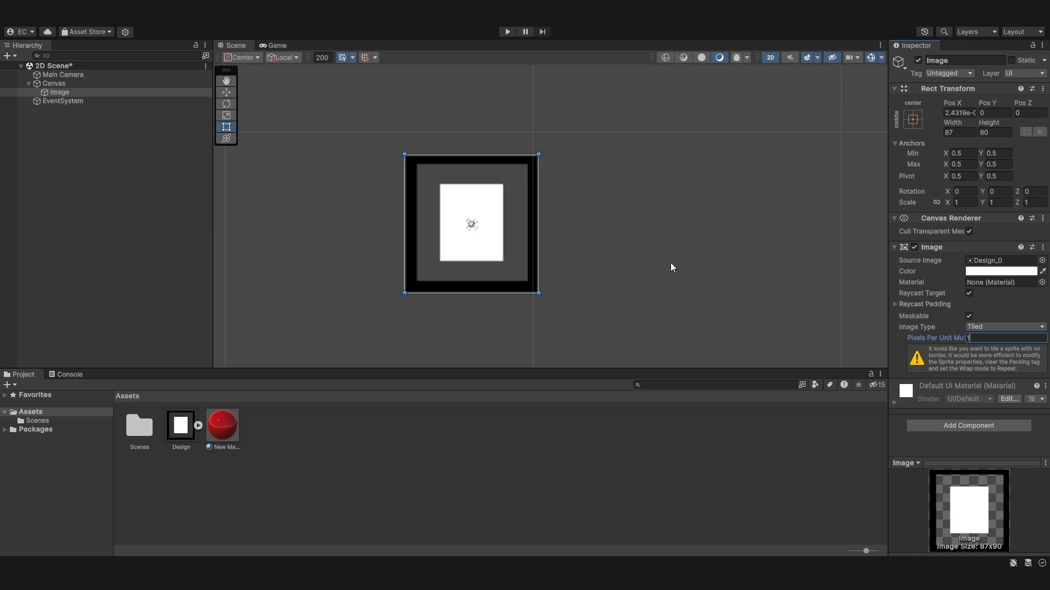
key("BackSpace")
key("BackSpace")
type("9")
key("BackSpace")
type("1000000")
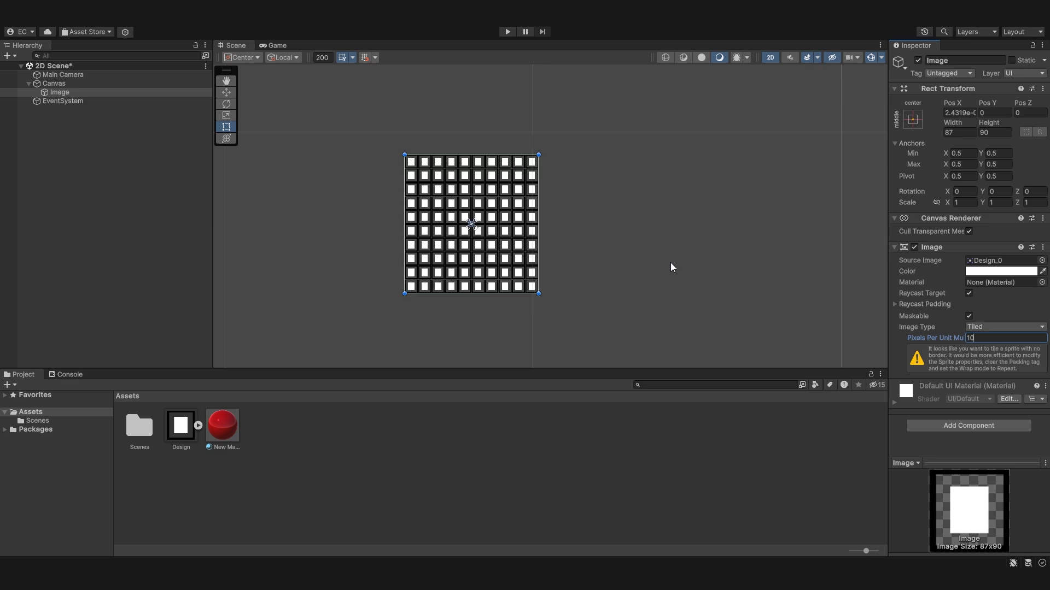
- Set the tiled Image's Pixels Per Unit Multiplier to 2.5
key("BackSpace")
key("BackSpace")
key("BackSpace")
key("BackSpace")
key("BackSpace")
key("BackSpace")
key("BackSpace")
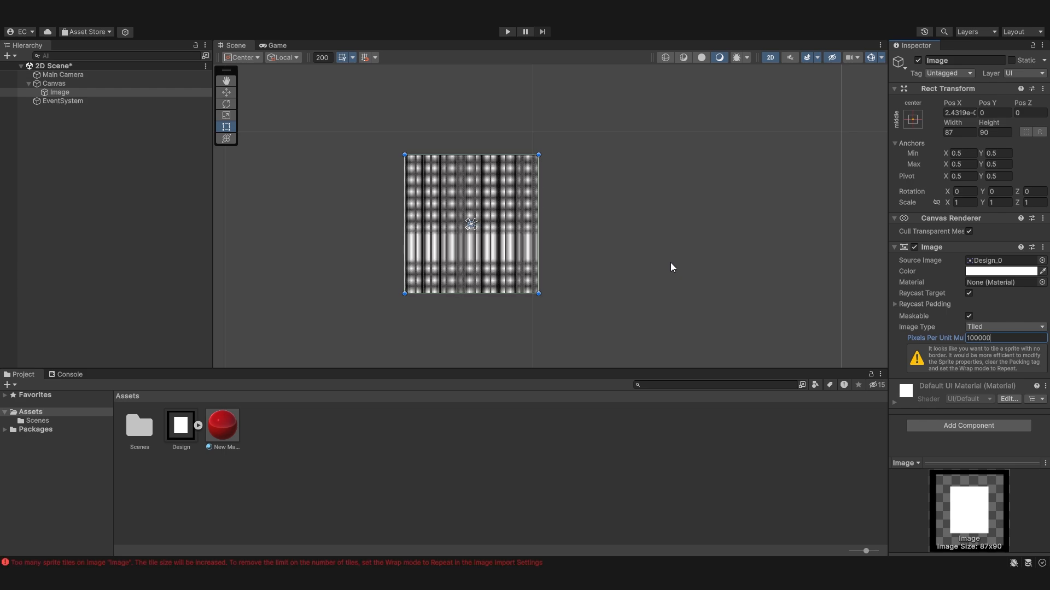
type("2.5")
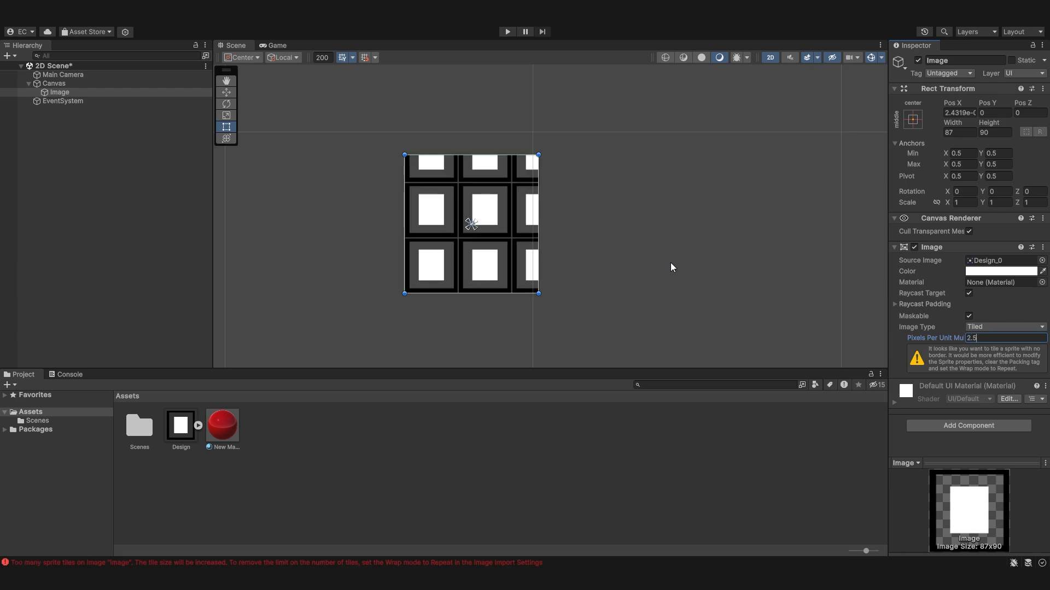
- Enlarge the tiled Image in the scene to about 218 by 152 by its upper-right corner
scroll(586, 232, "up", 1)
middle_click_drag(666, 299, 677, 308)
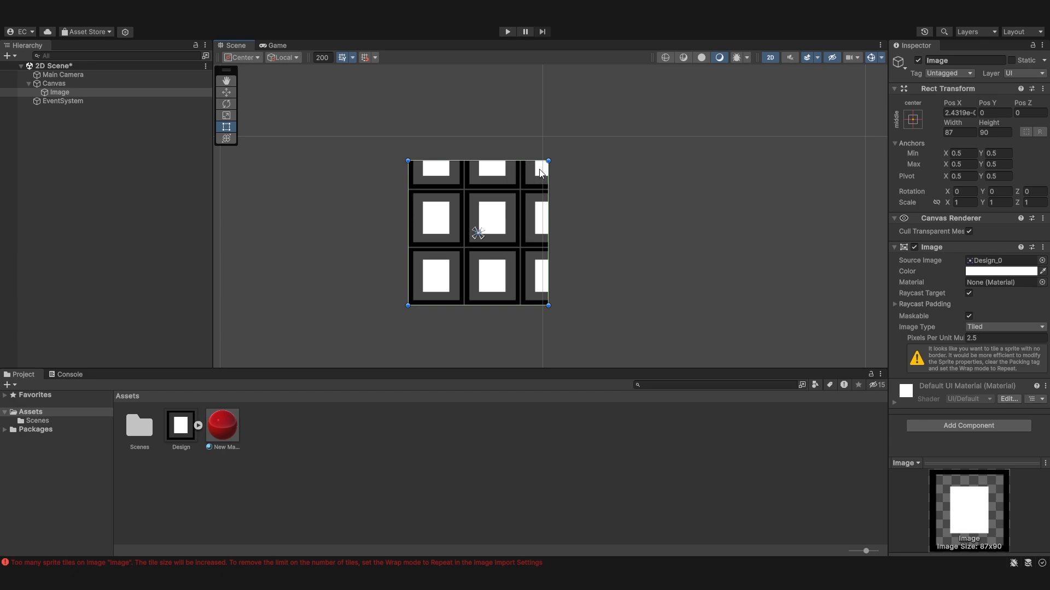
left_click_drag(548, 161, 666, 89)
scroll(651, 85, "down", 1)
scroll(666, 89, "down", 1)
middle_click_drag(666, 89, 517, 227)
scroll(580, 208, "down", 2)
scroll(579, 208, "down", 1)
left_click_drag(523, 227, 770, 98)
scroll(766, 108, "down", 1)
scroll(793, 99, "down", 8)
middle_click_drag(757, 105, 621, 176)
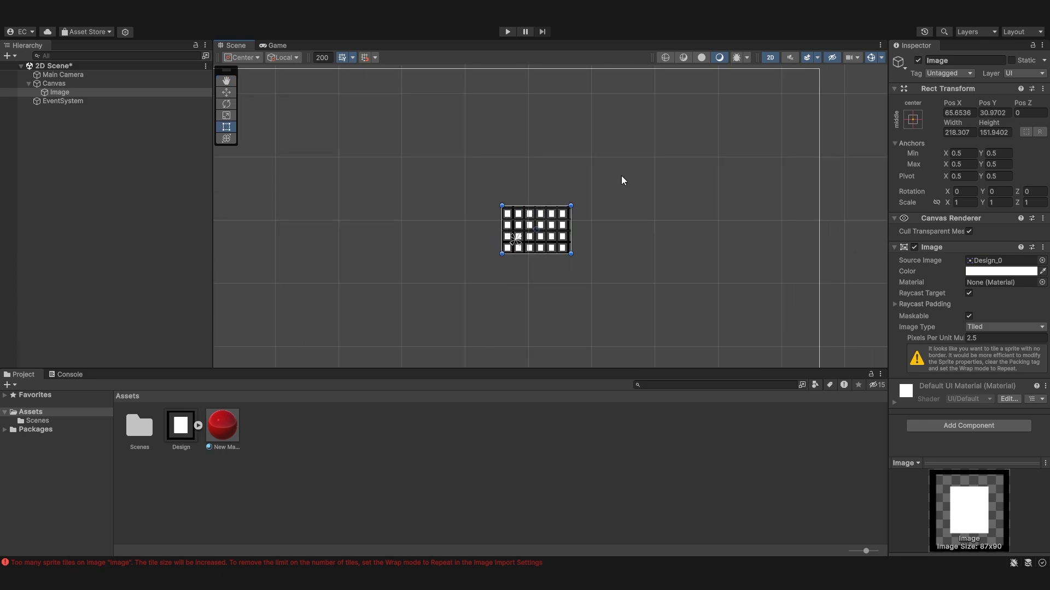
- Undo both enlargements of the tiled Image
key("ctrl+z")
key("ctrl+z")
scroll(527, 247, "up", 14)
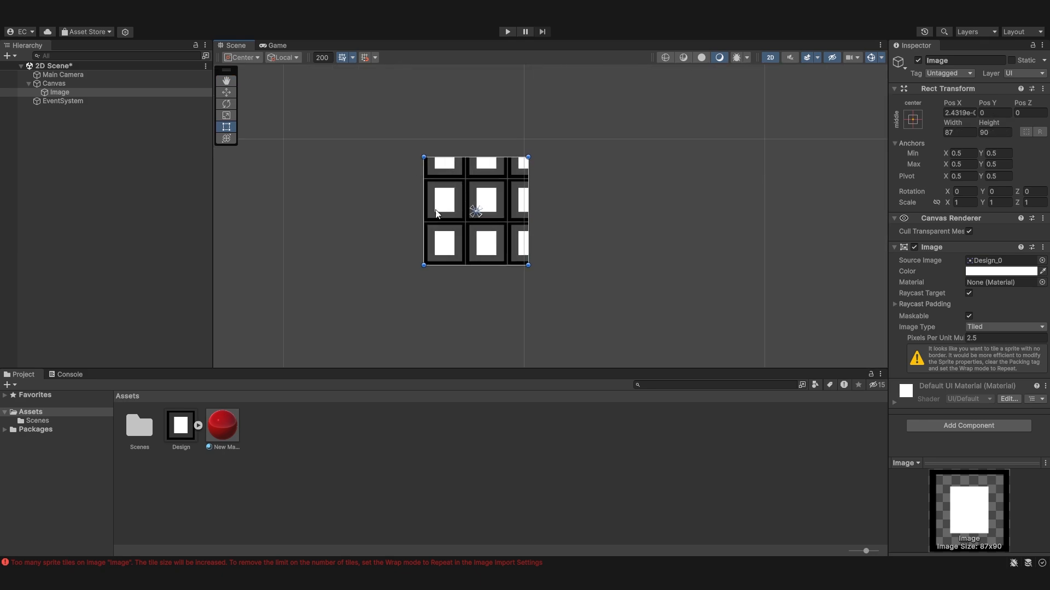
- Change the Image Type to Filled and reduce its Fill Amount to about 0.3
left_click(192, 420)
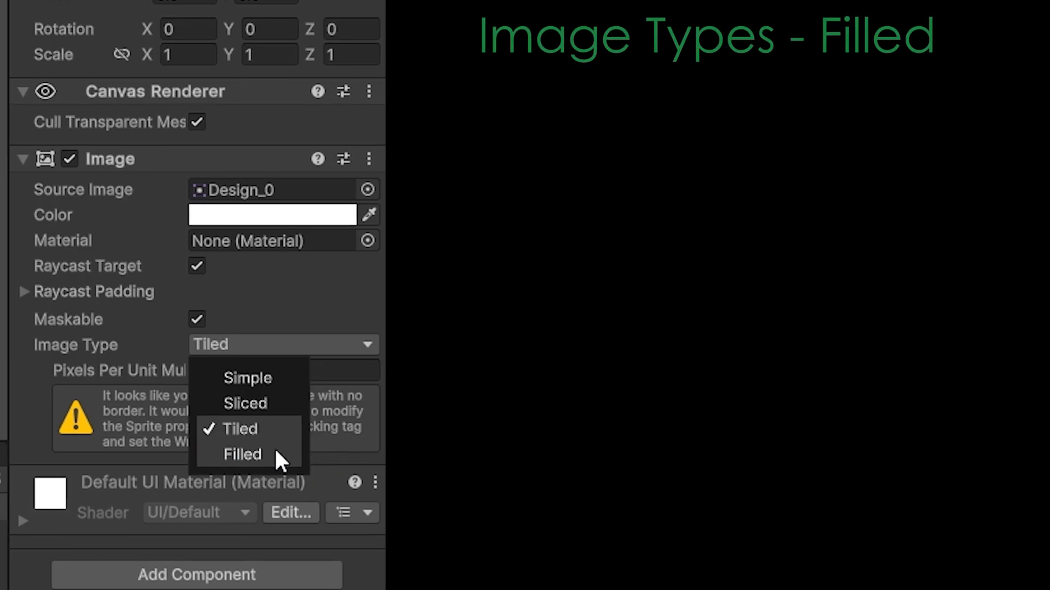
left_click(274, 451)
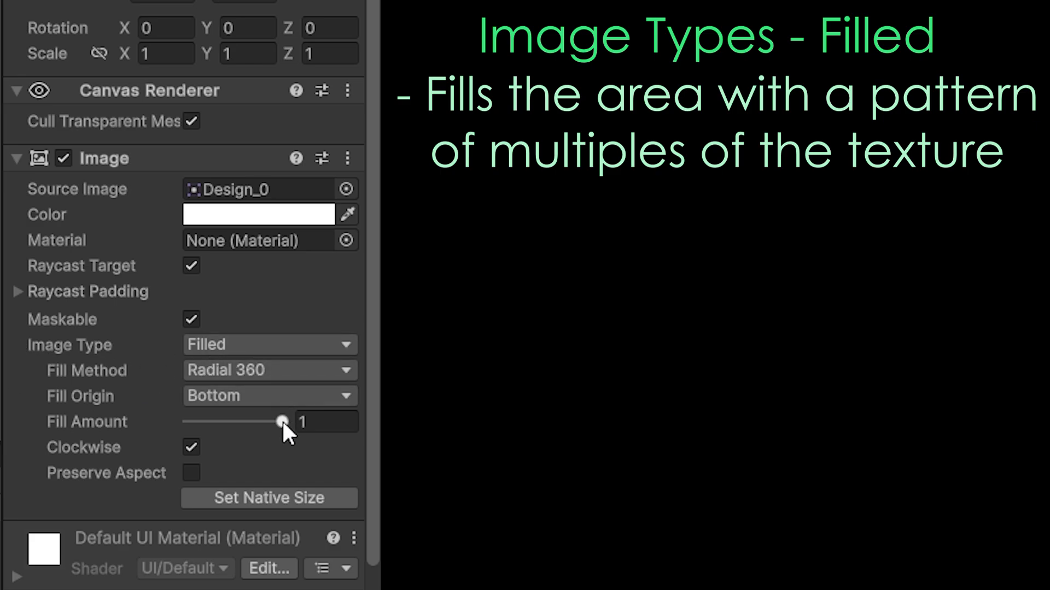
left_click_drag(281, 421, 218, 420)
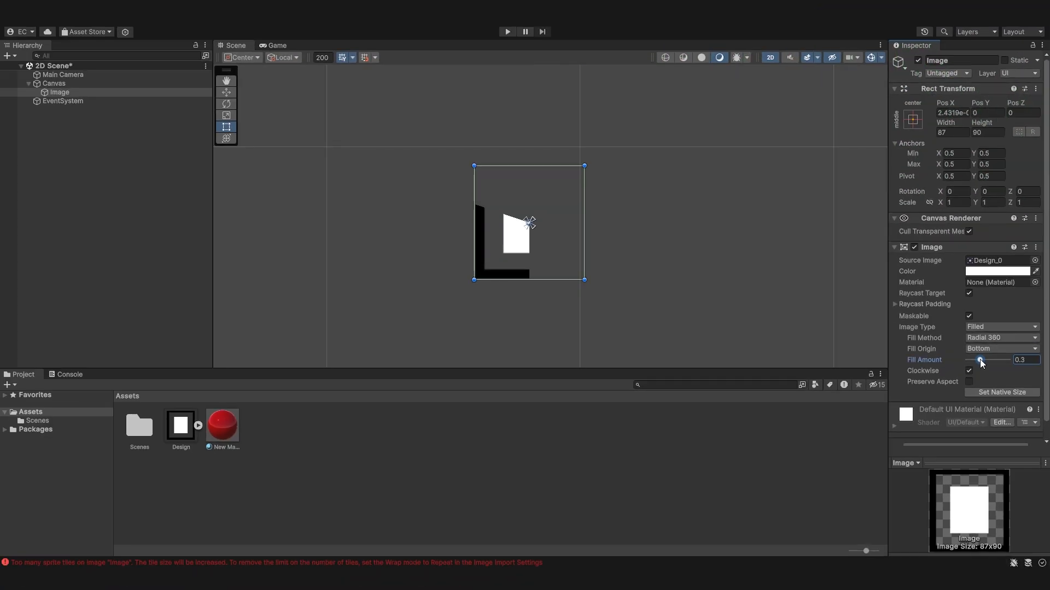
left_click(614, 227)
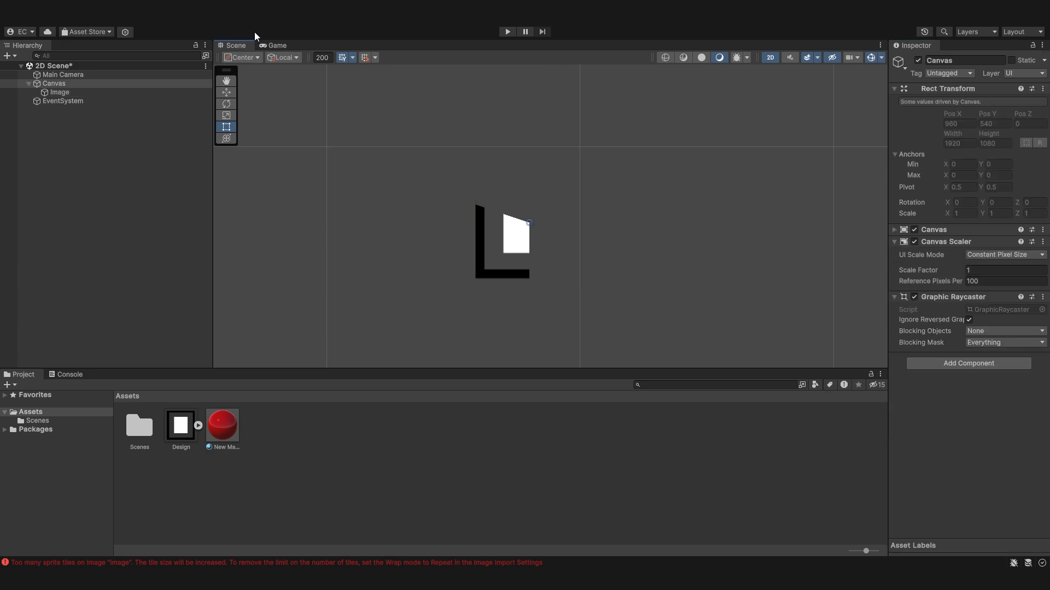
left_click(262, 44)
left_click(248, 46)
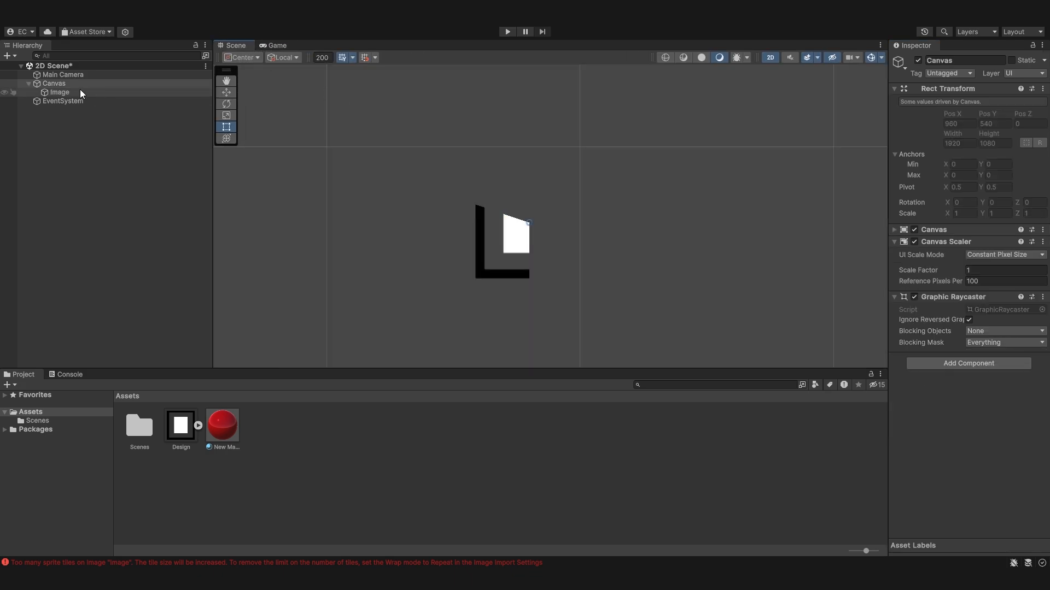
- Restore the Image's Fill Amount to 1 and switch its fill to the Horizontal method with a different Fill Origin
left_click(48, 86)
left_click(48, 93)
left_click_drag(978, 360, 1016, 367)
left_click(998, 339)
left_click(995, 352)
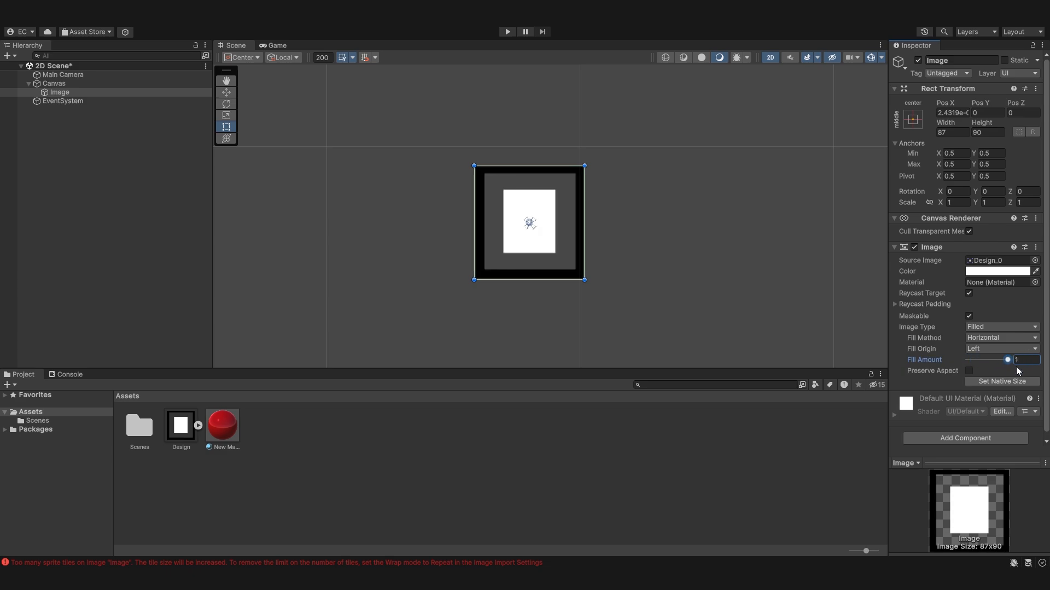
left_click(990, 350)
left_click(992, 372)
- Try the Vertical Fill Method with a Fill Amount of about 0.1, and return the Image Type to Simple
left_click(1001, 338)
left_click(995, 362)
left_click_drag(1006, 361, 972, 371)
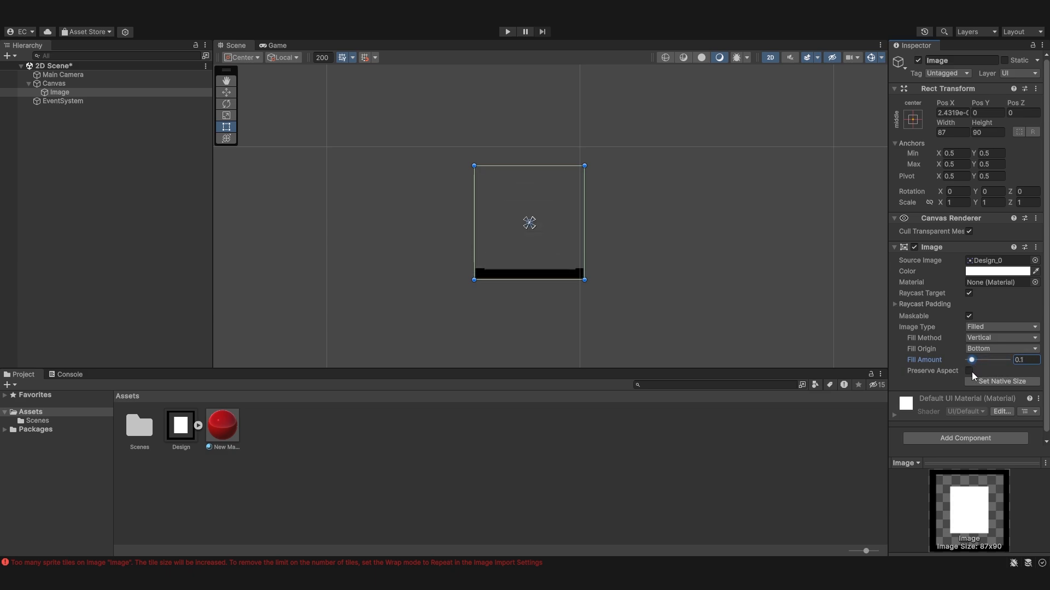
left_click(979, 327)
left_click(975, 337)
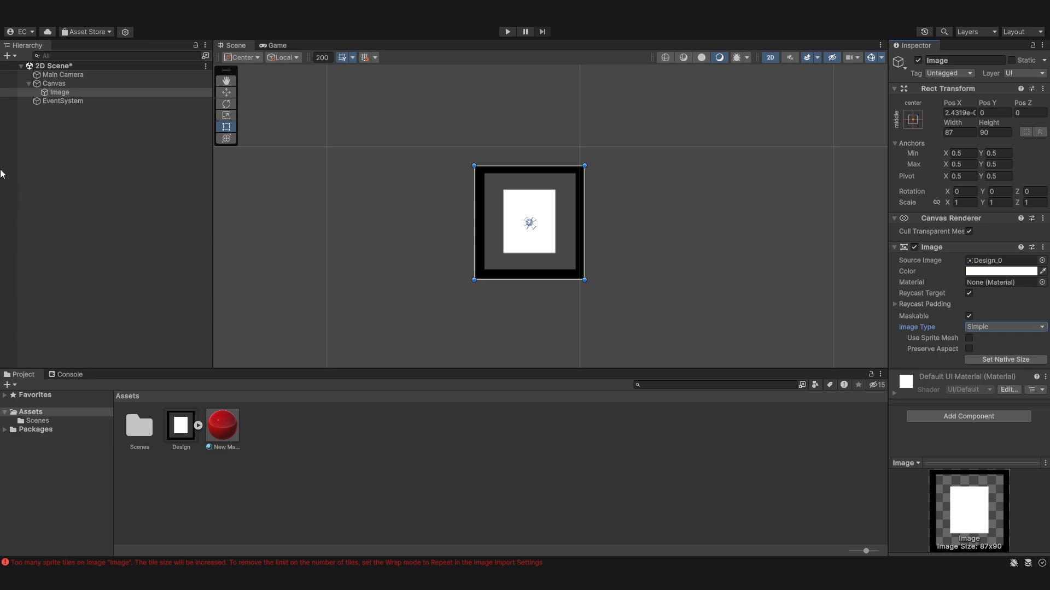
- Delete the Image and create a Raw Image under the Canvas in its place
left_click(52, 93)
key("Delete")
right_click(44, 84)
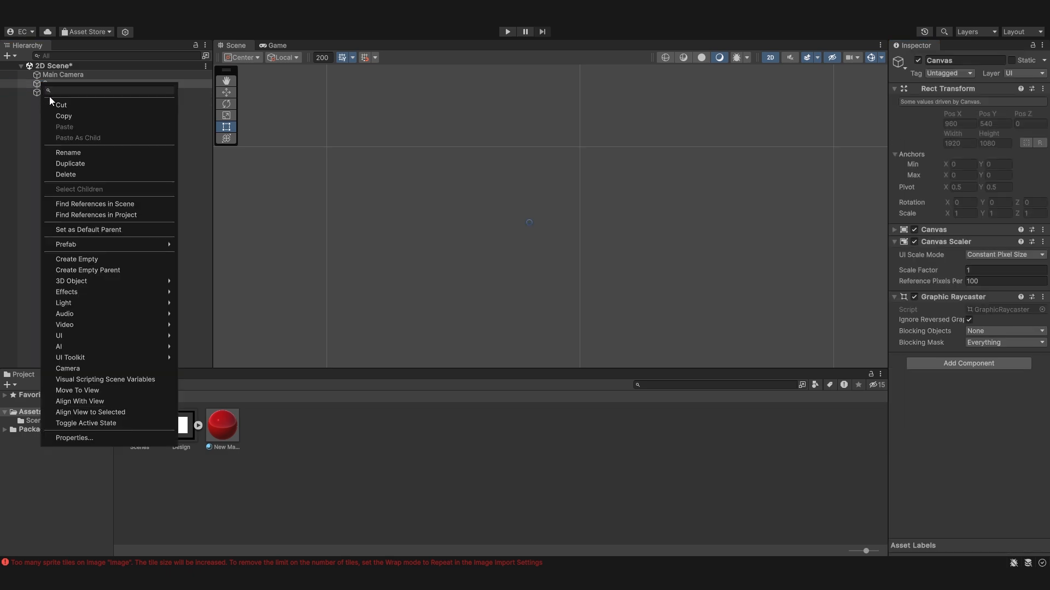
mouse_move(147, 336)
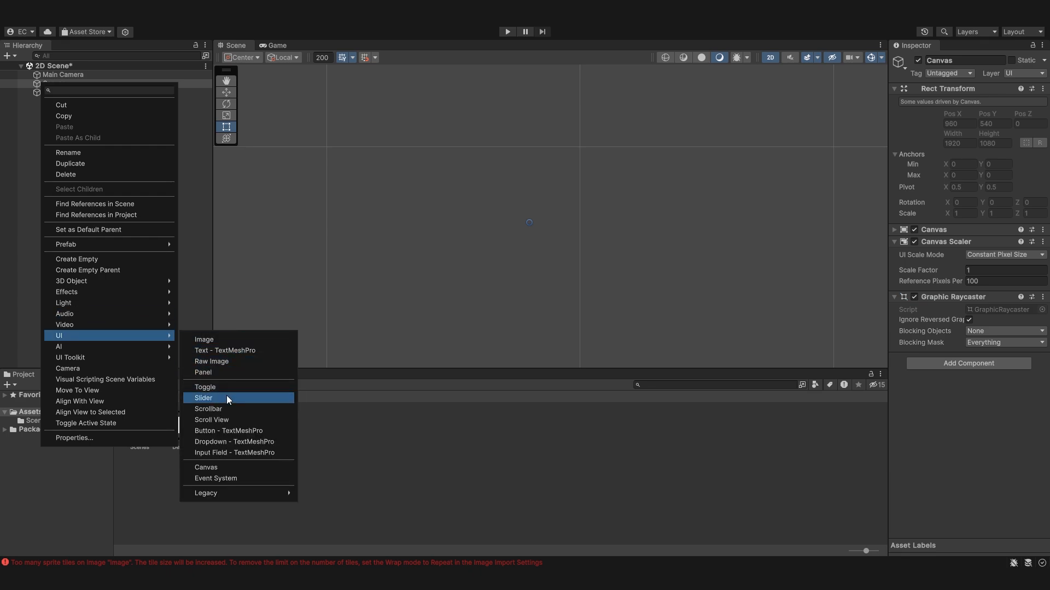
left_click(211, 361)
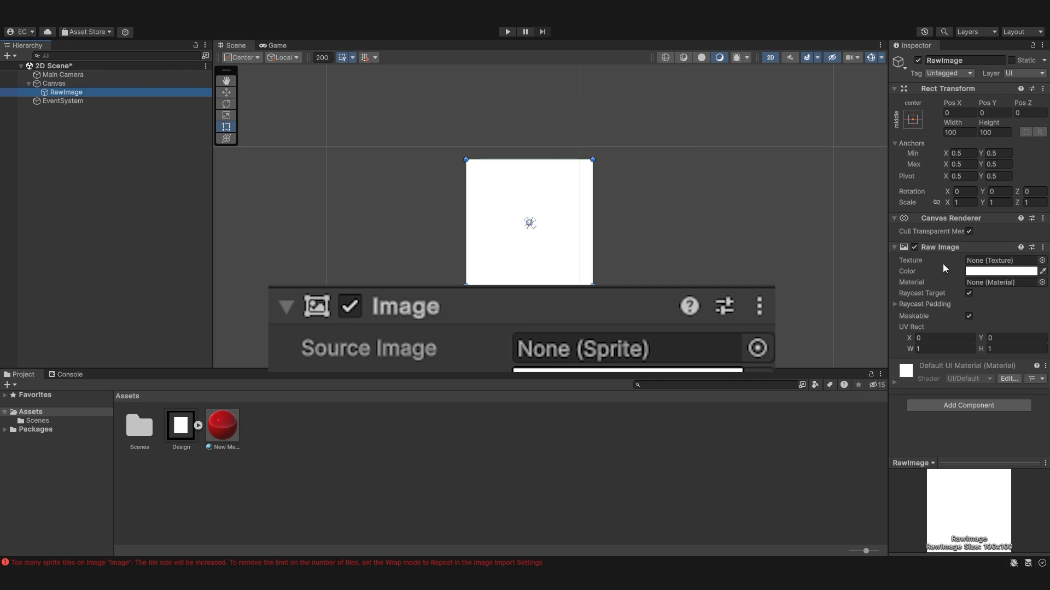
- Change the Design asset's Texture Type to Default and apply the import settings
left_click(984, 260)
left_click(182, 432)
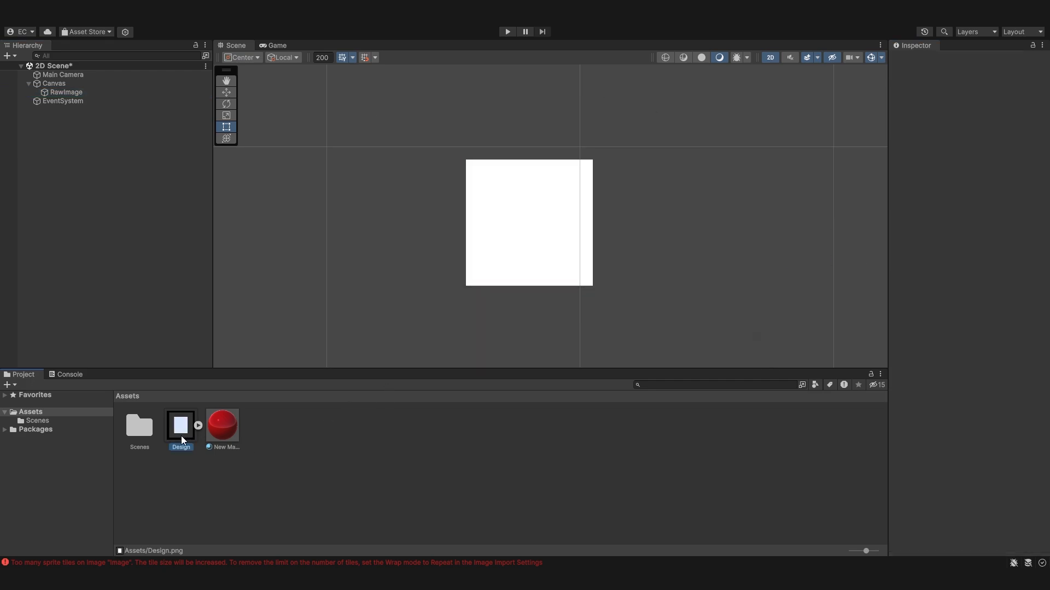
left_click(1018, 94)
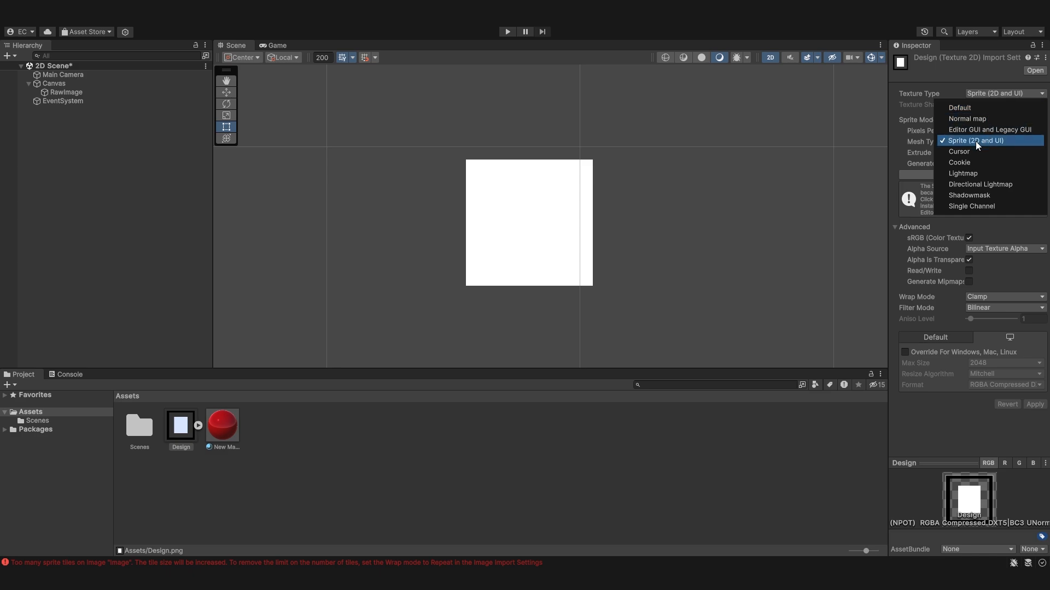
left_click(961, 108)
left_click(1033, 431)
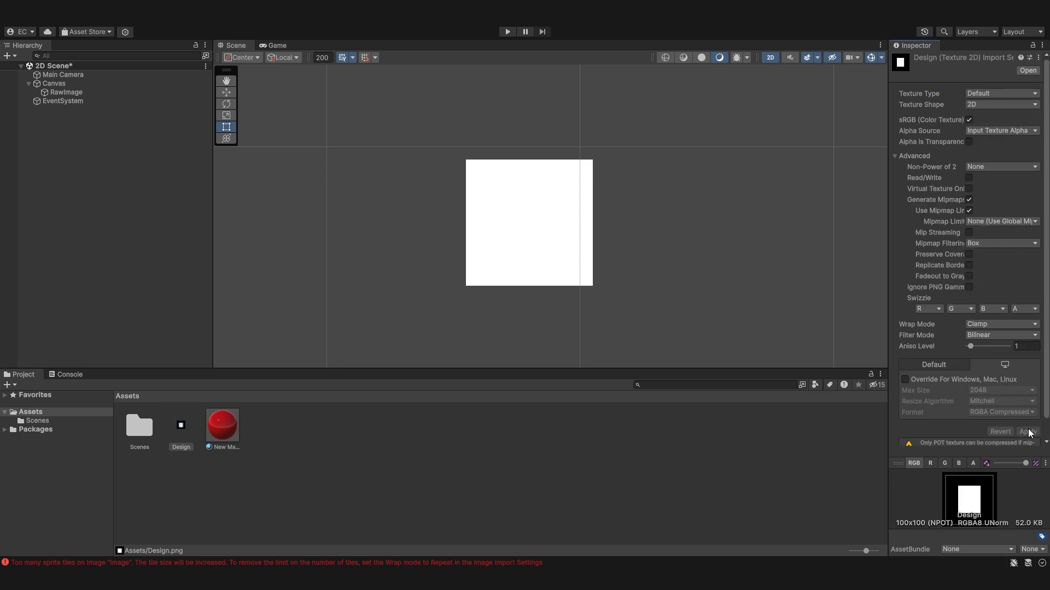
- Assign the Design texture to the RawImage's Texture property
left_click(60, 93)
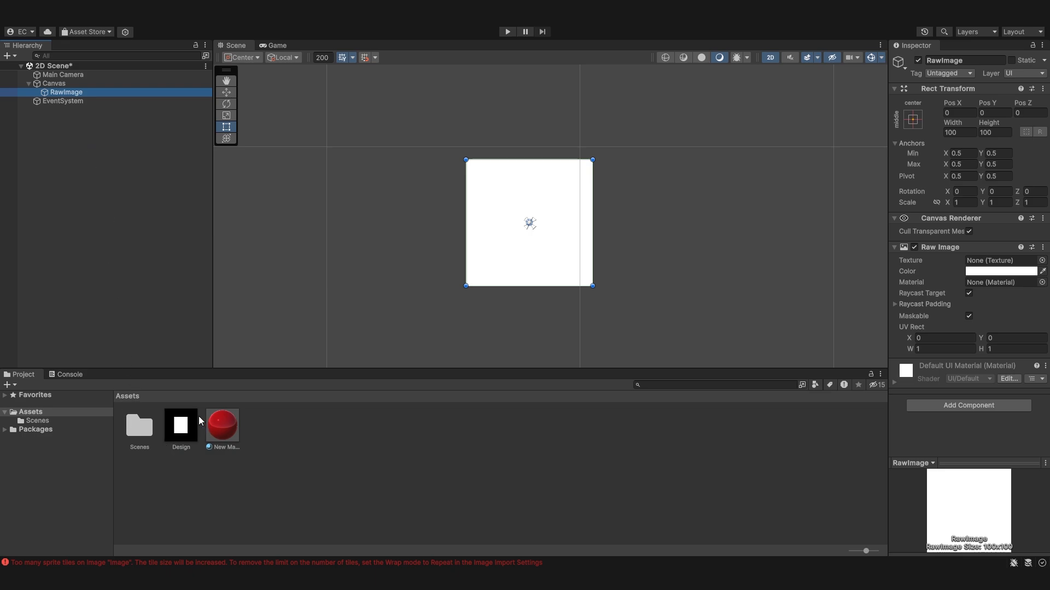
left_click_drag(194, 427, 987, 267)
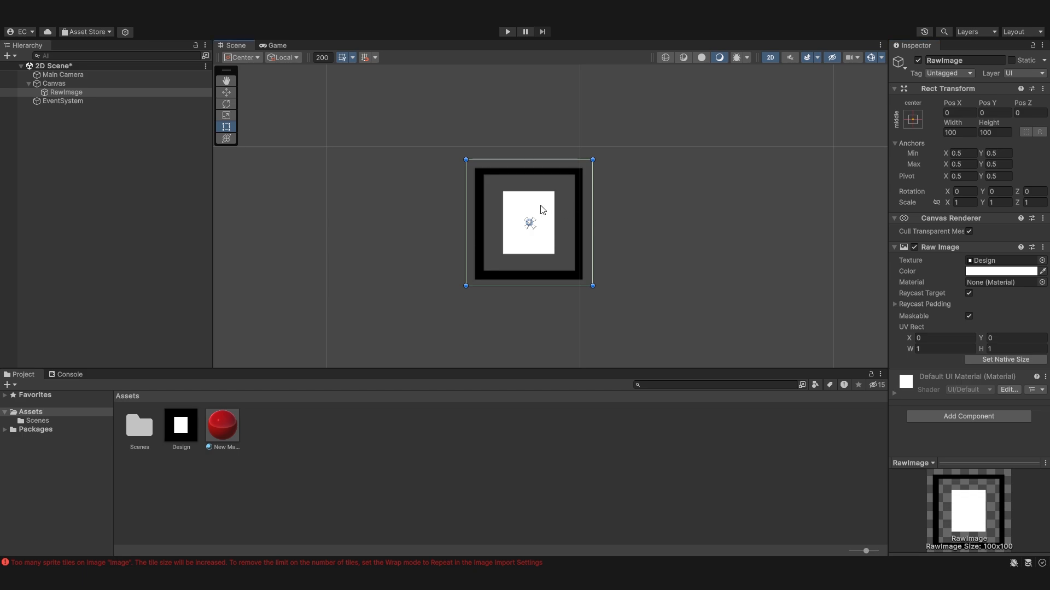
middle_click_drag(542, 211, 445, 239)
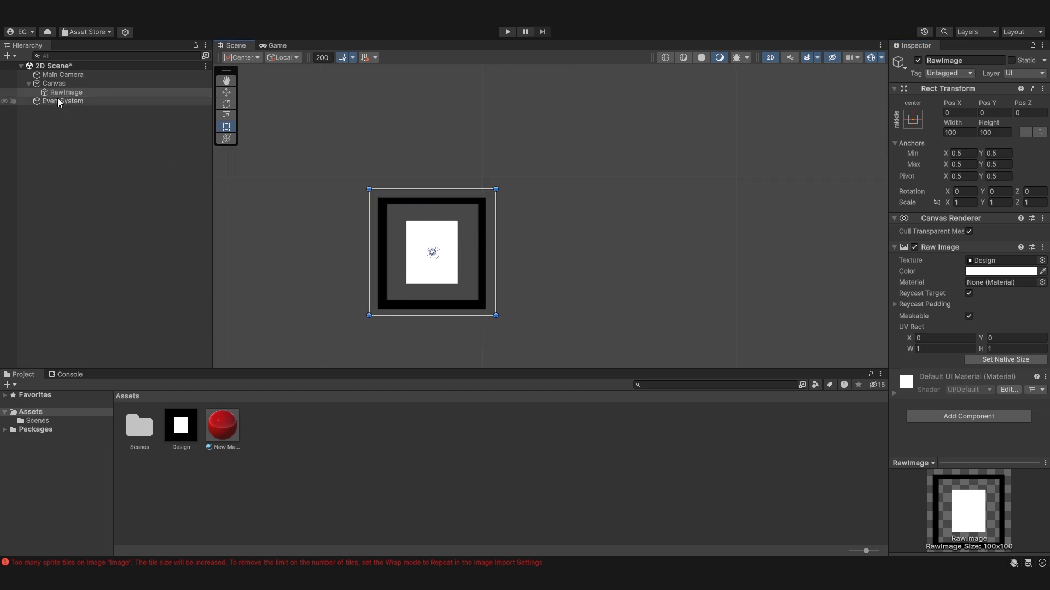
- Change the Design asset's Texture Type to Normal map and apply the import settings
left_click(185, 435)
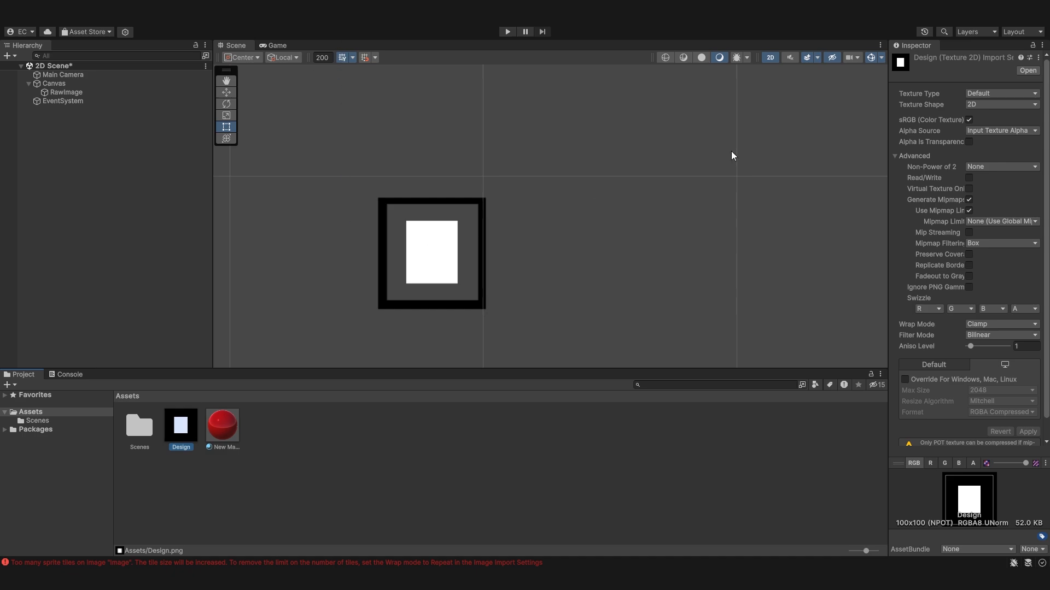
left_click(979, 94)
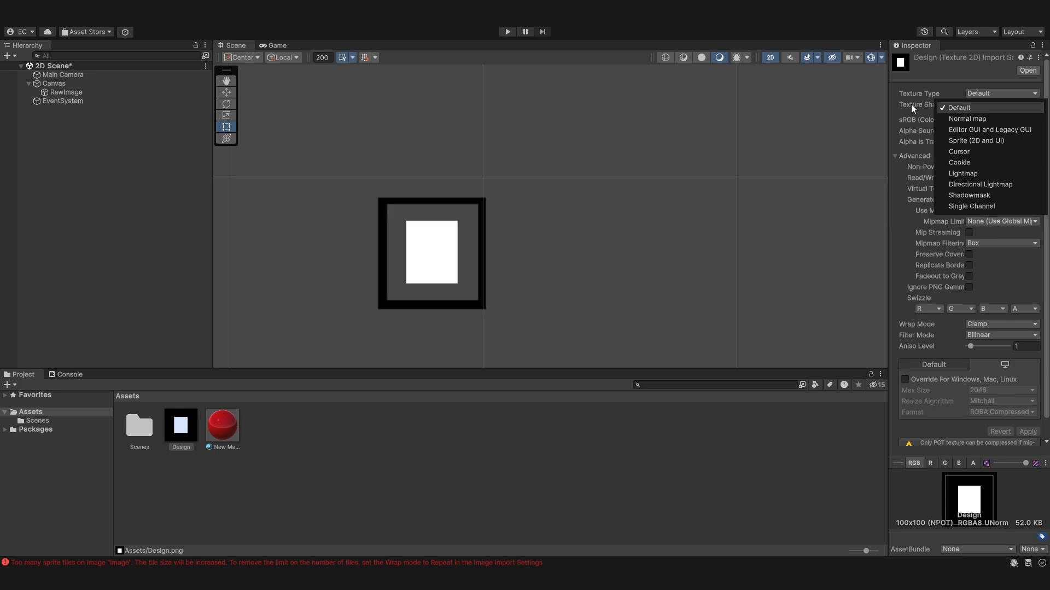
left_click(969, 119)
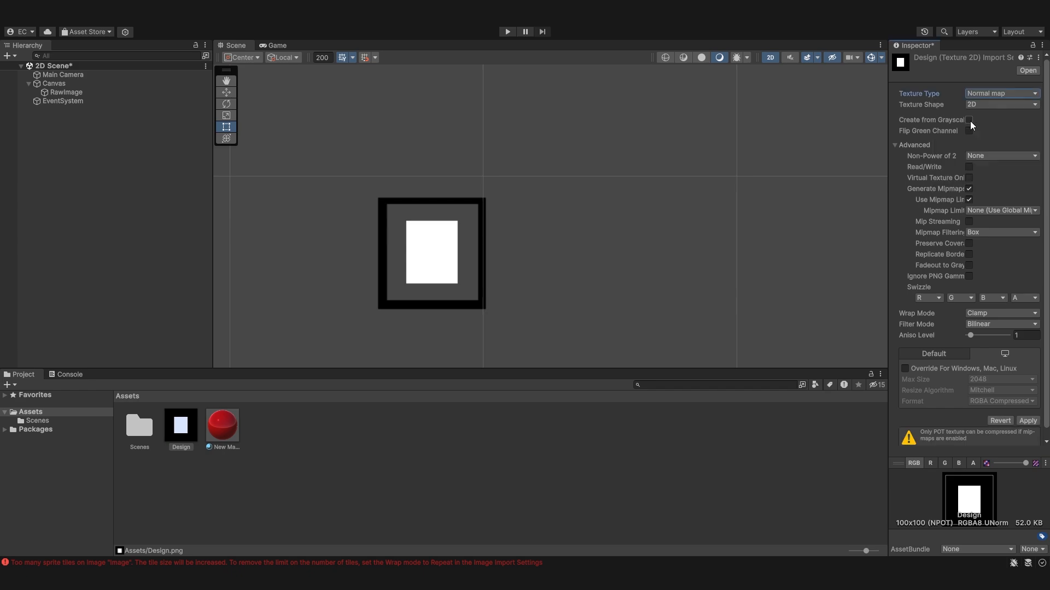
left_click(1027, 420)
- Reassign the Design texture to the RawImage's Texture property and inspect the normal map version in the scene
left_click(54, 94)
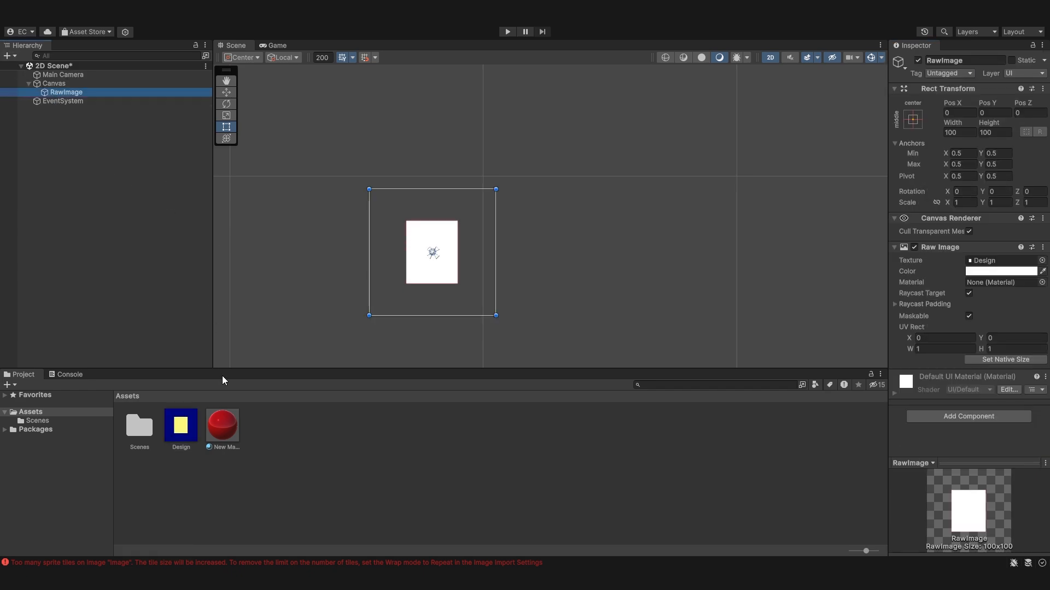
left_click_drag(181, 437, 996, 265)
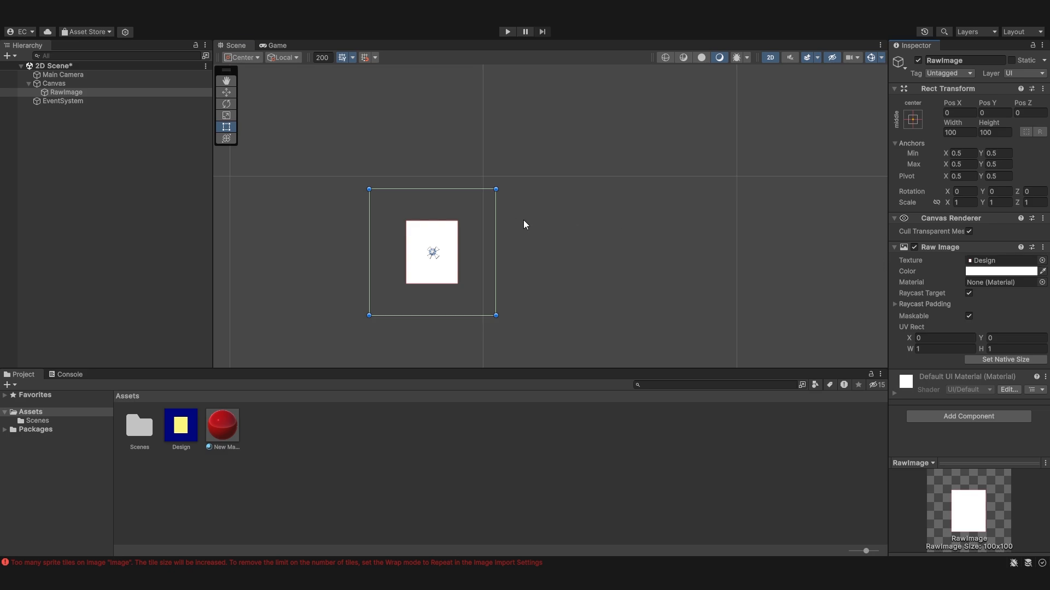
scroll(366, 252, "up", 8)
scroll(484, 230, "up", 4)
scroll(603, 162, "down", 3)
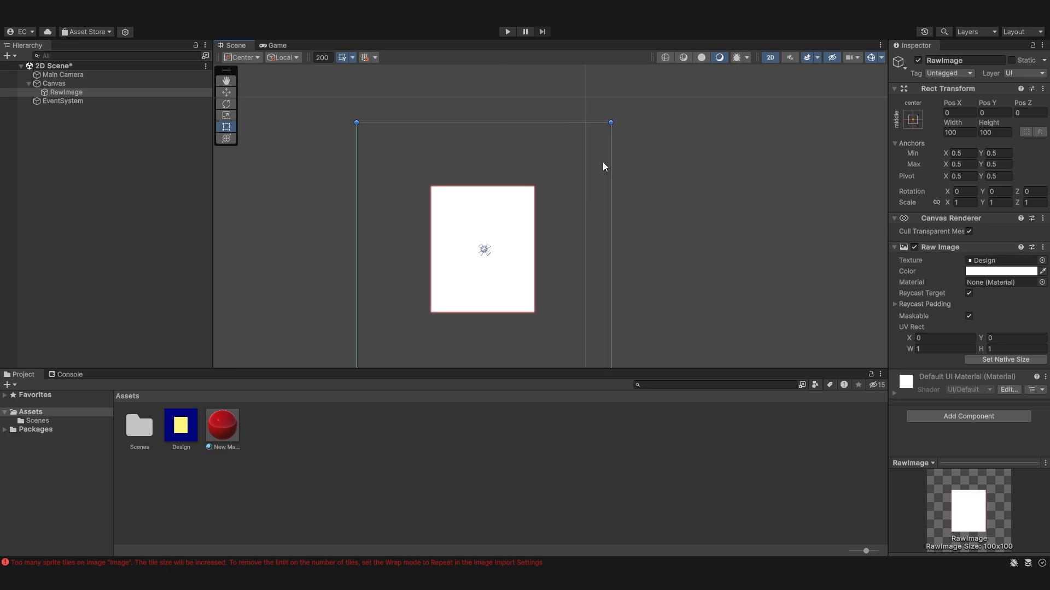
- Restore the Design asset from a normal map to a sprite texture and reselect the RawImage
left_click(176, 436)
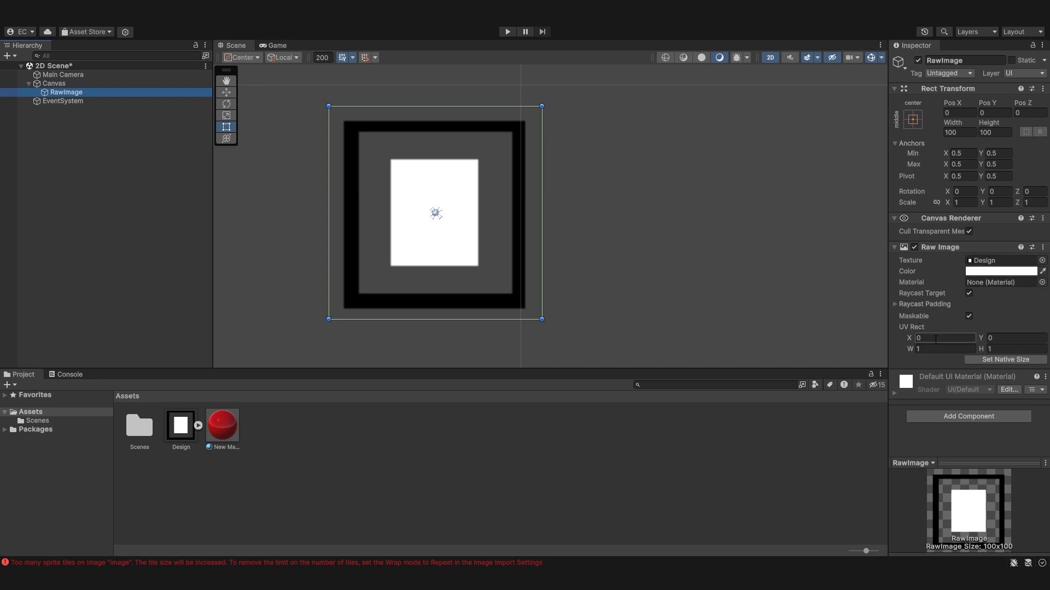
scroll(753, 281, "down", 4)
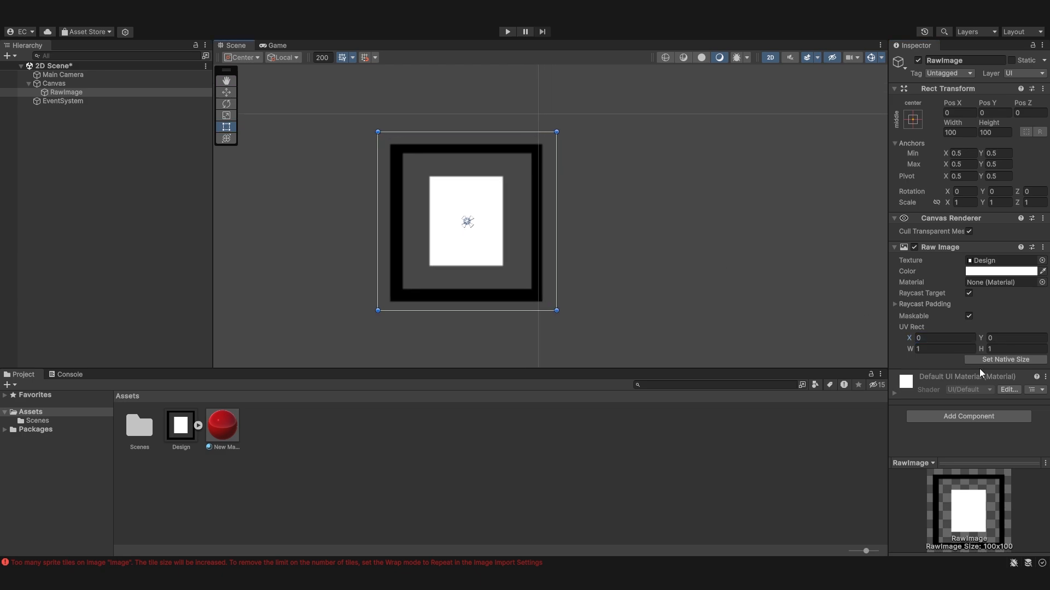
- Try a UV Rect X of 1 on the RawImage and reset it to 0
left_click(952, 340)
type("1")
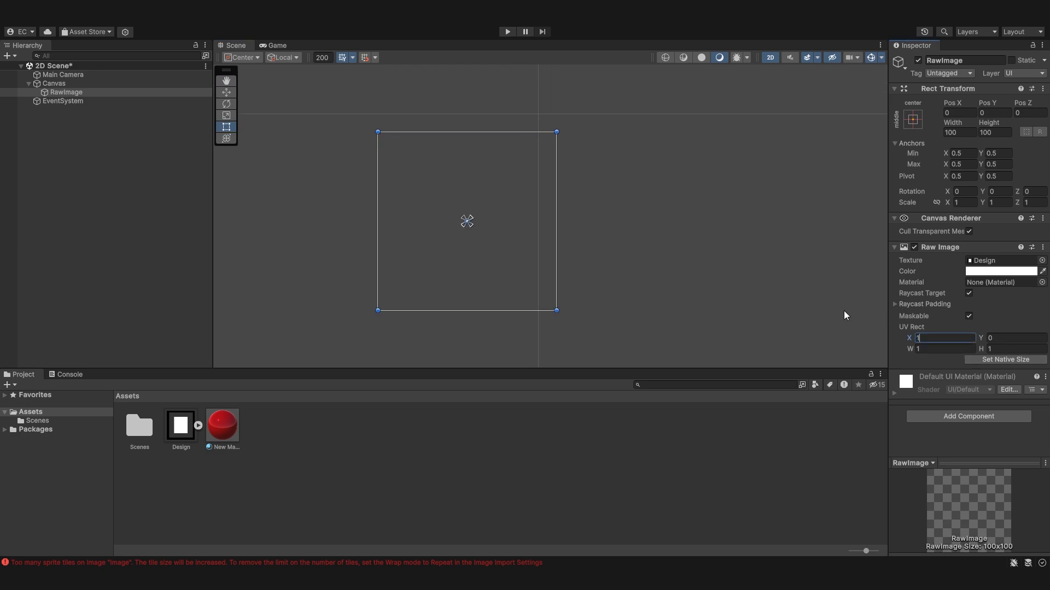
key("BackSpace")
- Set the RawImage's UV Rect W and H both to 3
left_click(932, 348)
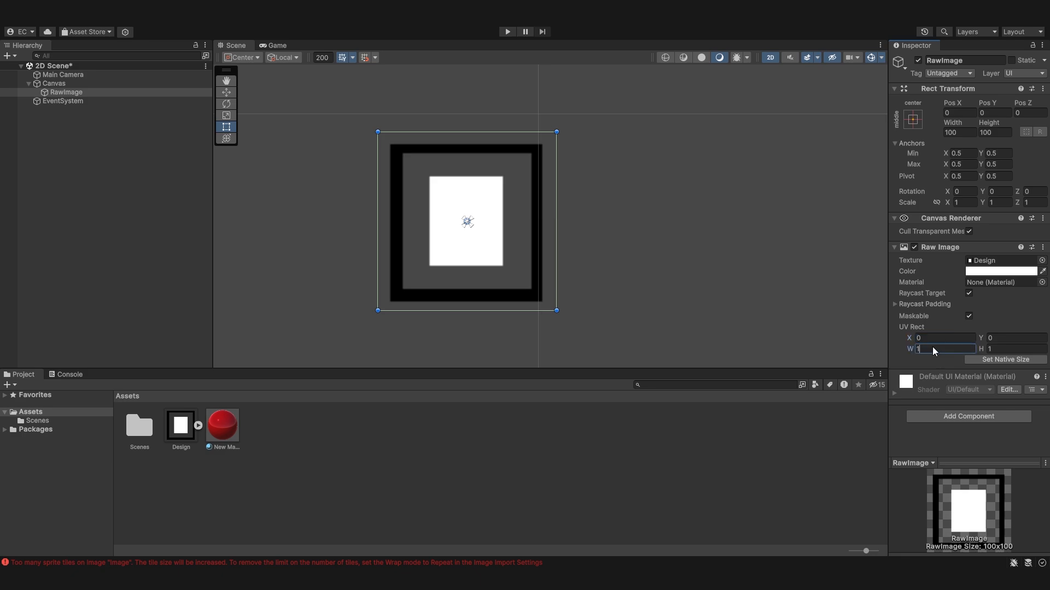
type("3")
key("Tab")
type("3")
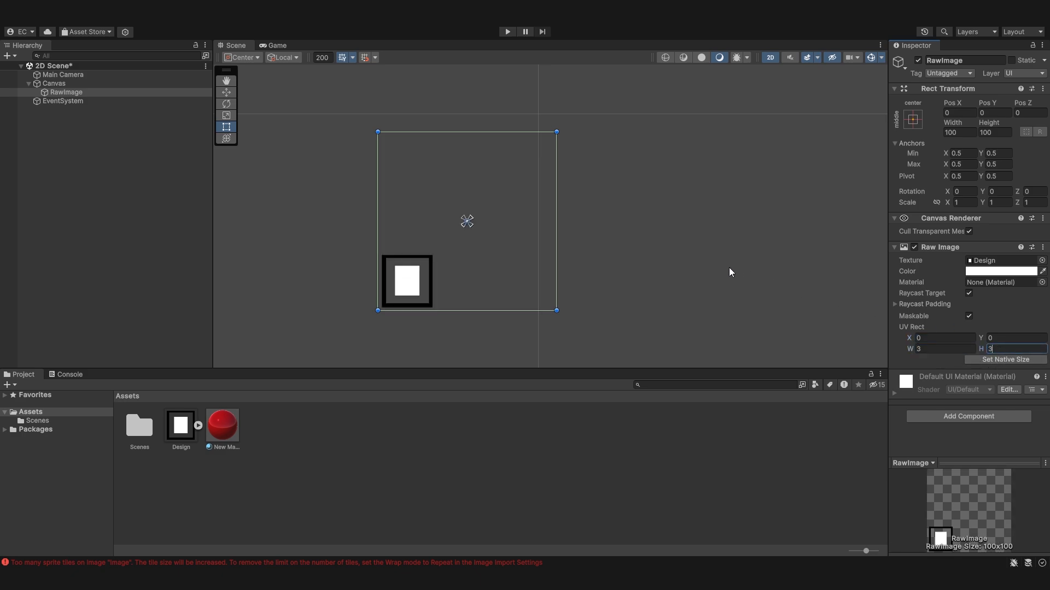
left_click(730, 268)
left_click(443, 273)
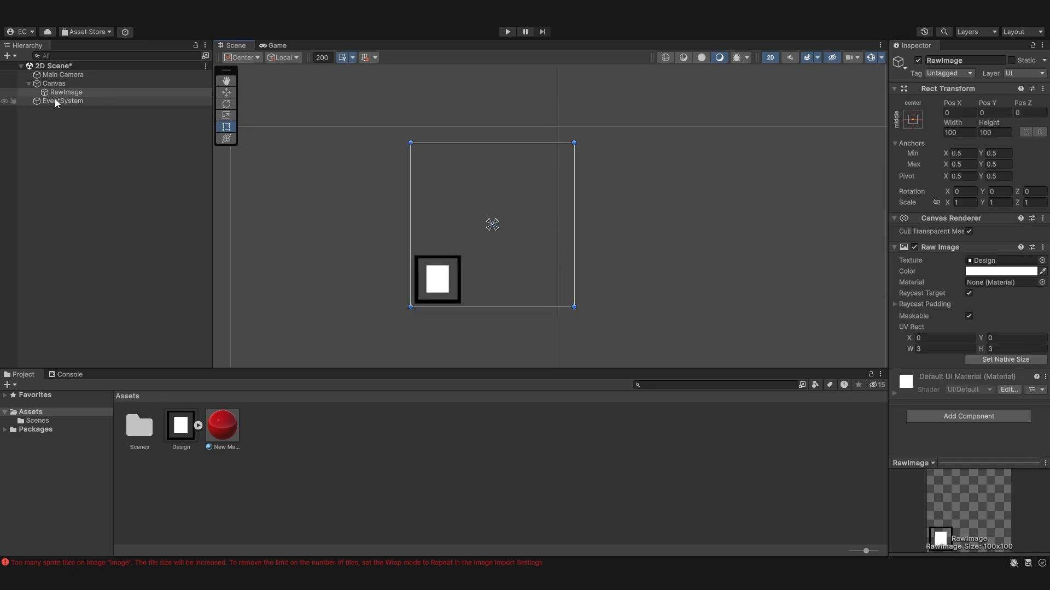
scroll(601, 290, "down", 1)
- Set the RawImage's UV Rect W and H both to 0.1
left_click(954, 348)
type("0.1")
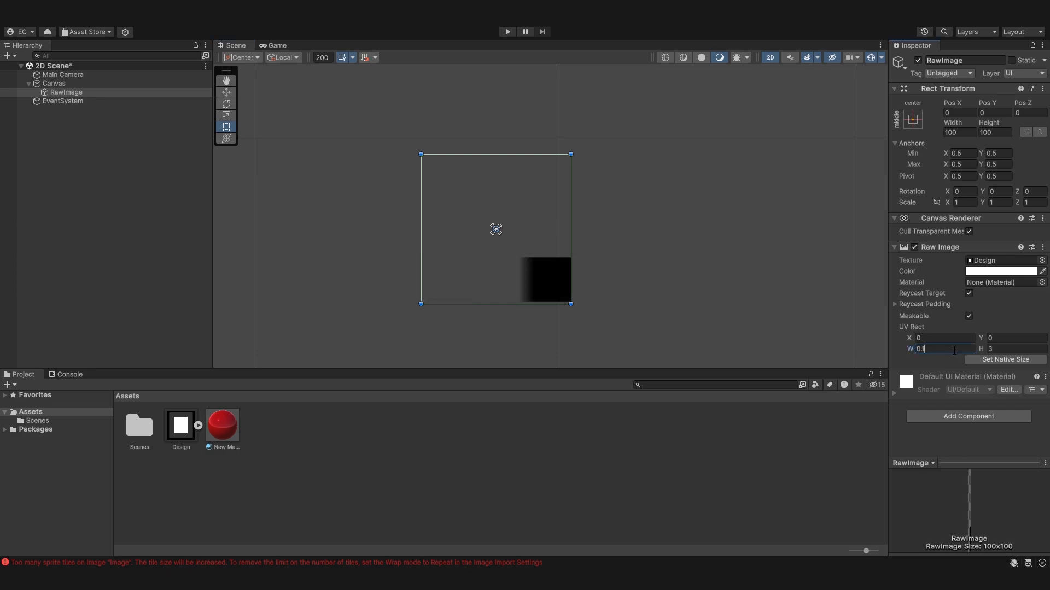
left_click(1005, 349)
type("0.1")
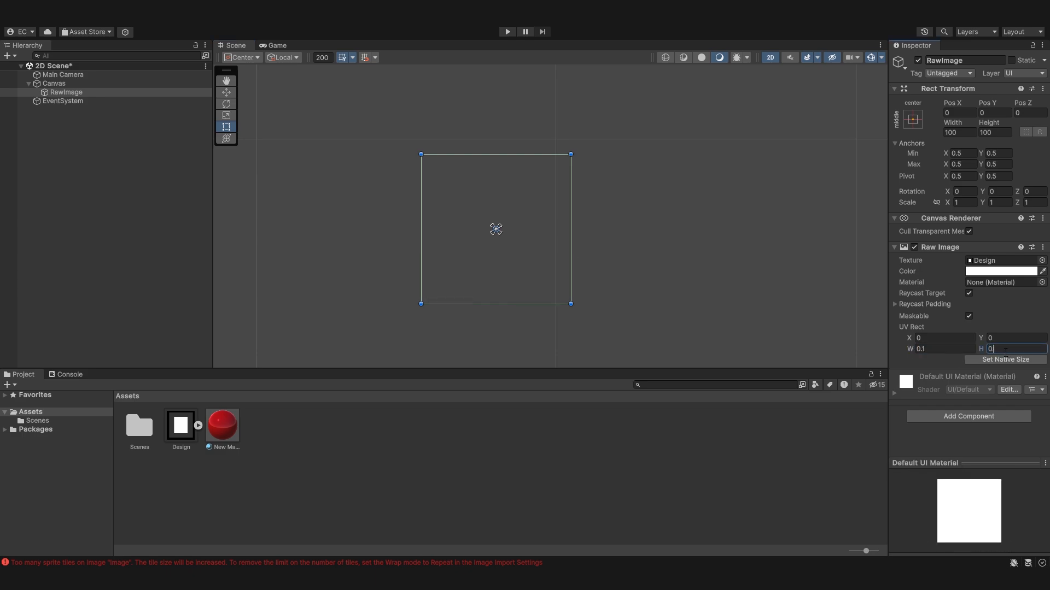
- Offset the RawImage's UV Rect to X 2 and Y 3
left_click(941, 338)
type("2")
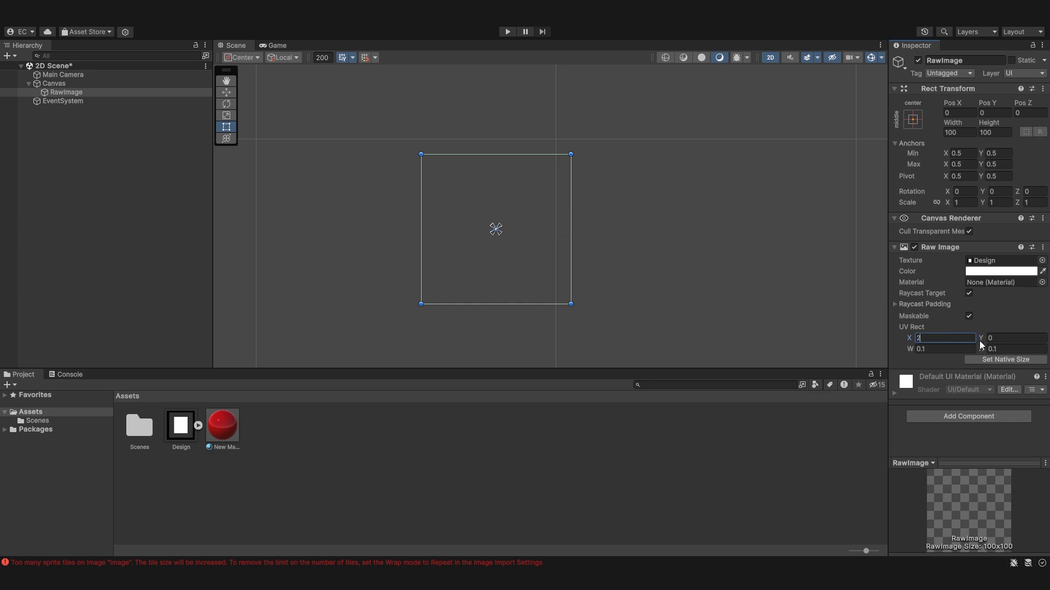
left_click(1005, 338)
type("3")
- Reset the RawImage's UV Rect to W 1, H 1, X 0 and Y 0
left_click(955, 350)
type("1")
left_click(1006, 348)
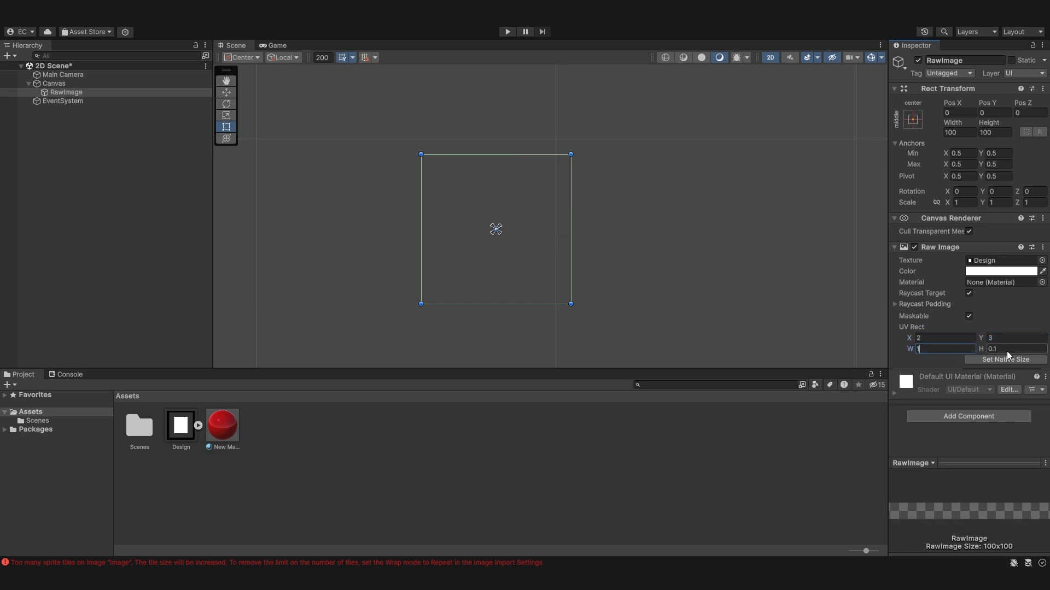
type("1")
left_click(933, 338)
type("0")
left_click(1009, 339)
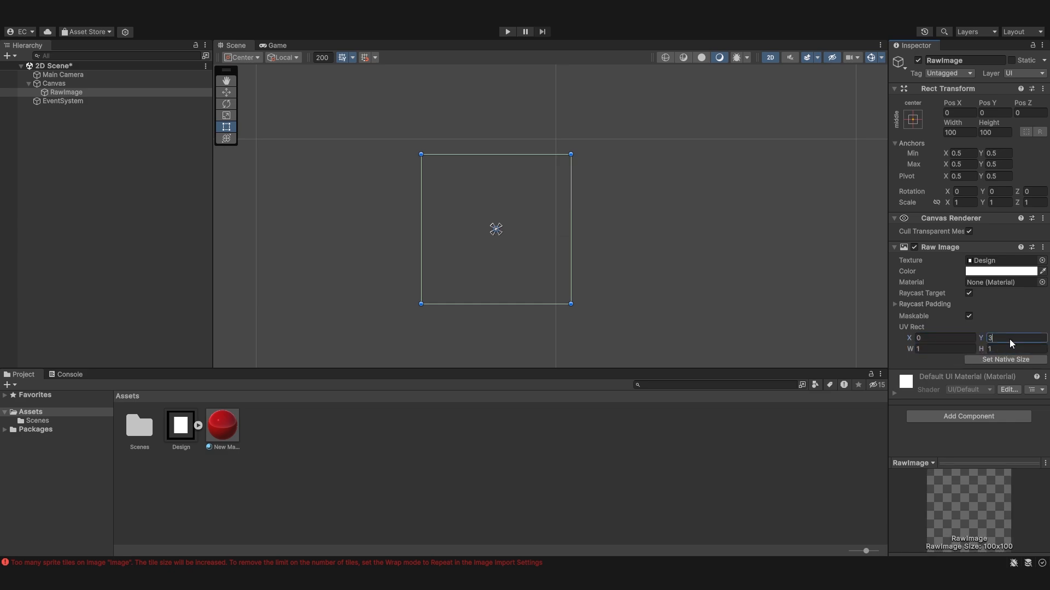
type("0")
scroll(628, 224, "up", 1)
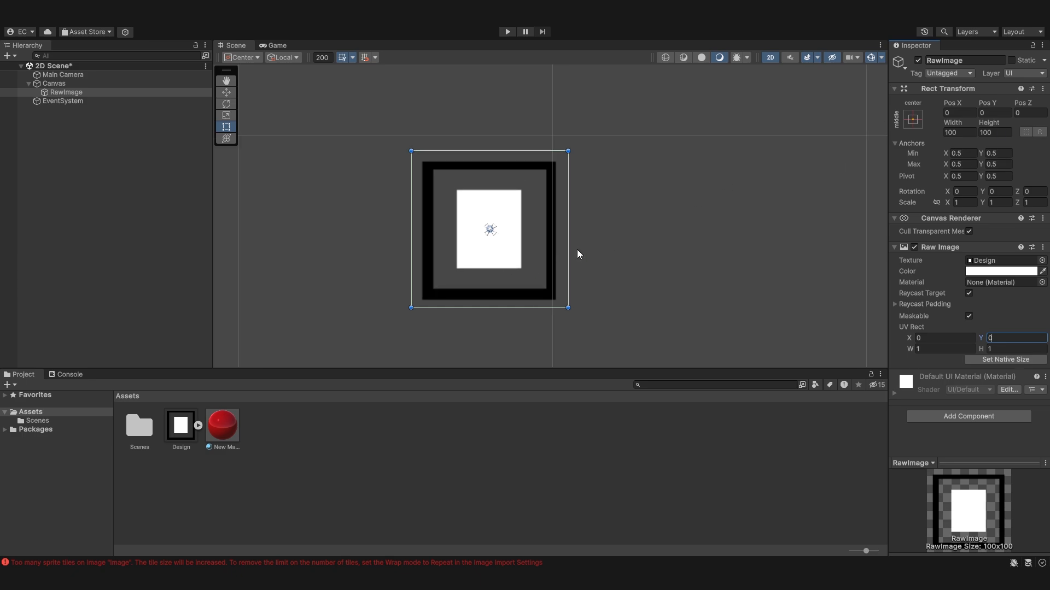
- Set the RawImage's UV Rect W to 1.5
left_click(936, 338)
left_click(931, 351)
type(".5")
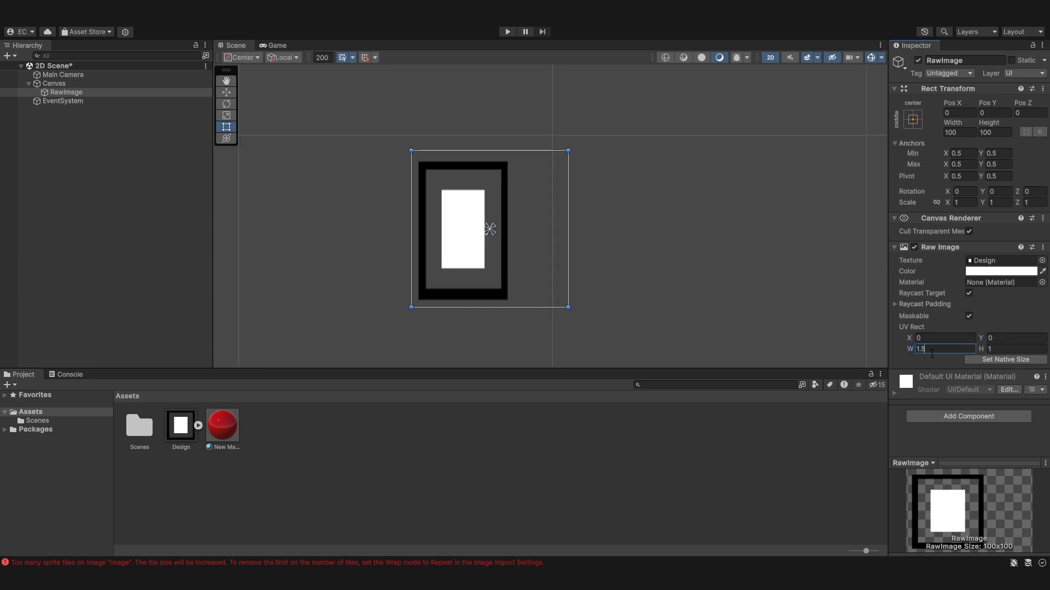
- Set the RawImage's UV Rect W and H both to 0.8 and inspect the cropped texture
left_click(1011, 349)
left_click(937, 350)
type("0.8")
left_click(1005, 350)
type("-0.")
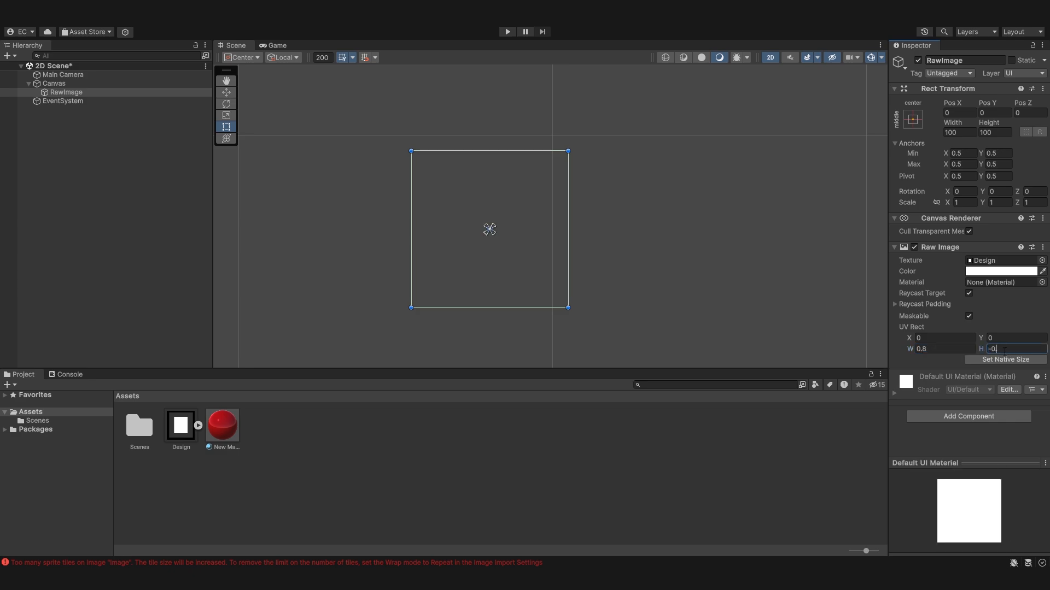
key("BackSpace")
type("0.8")
middle_click_drag(579, 242, 566, 250)
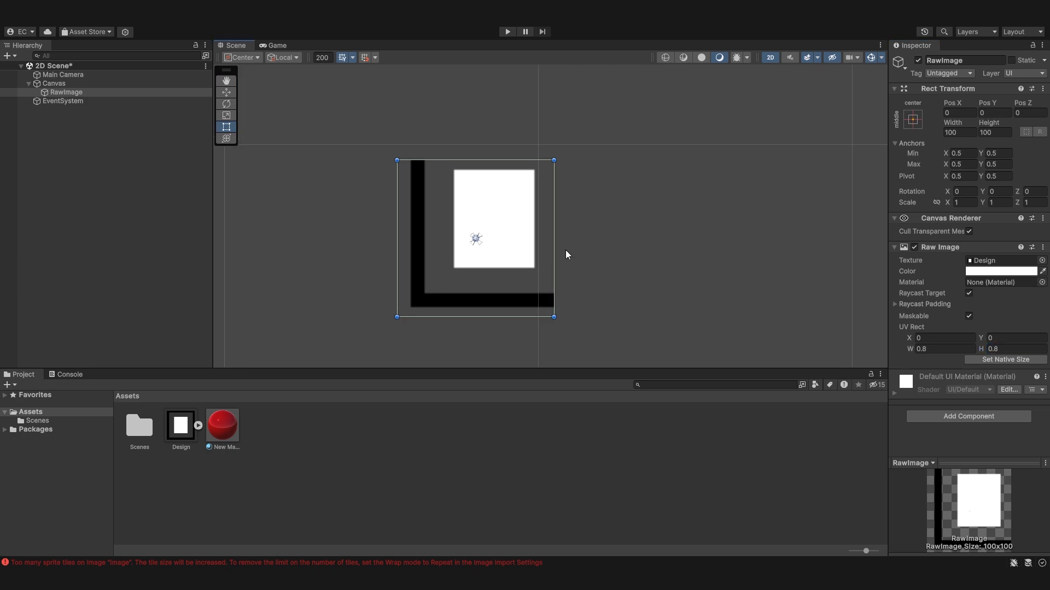
scroll(416, 282, "up", 5)
scroll(417, 281, "up", 3)
scroll(414, 300, "down", 5)
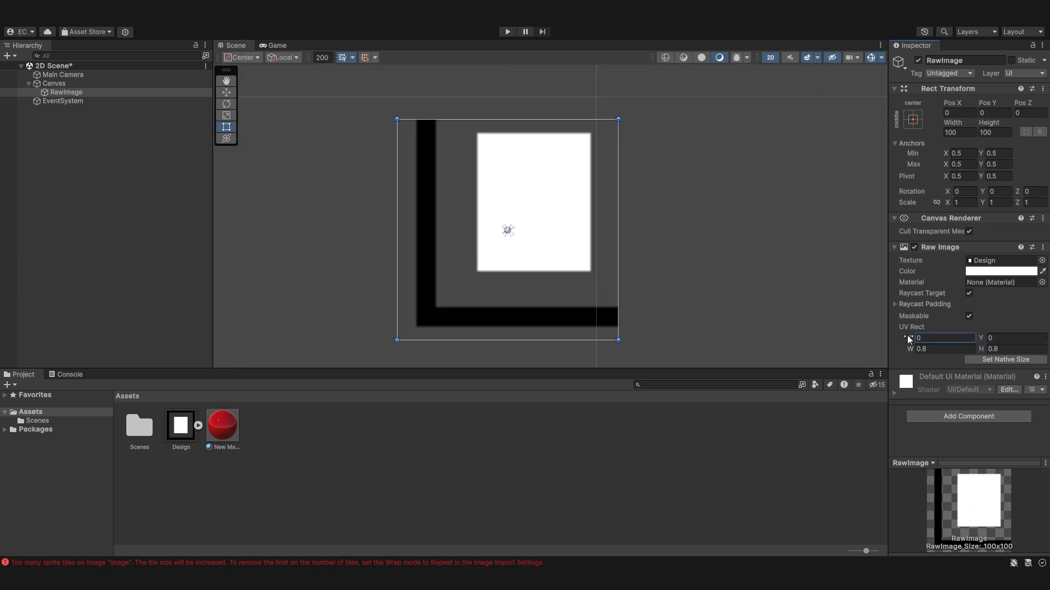
- Shift the texture within the RawImage by adjusting UV Rect X to about -0.28 and Y to a negative offset
left_click_drag(907, 336, 903, 333)
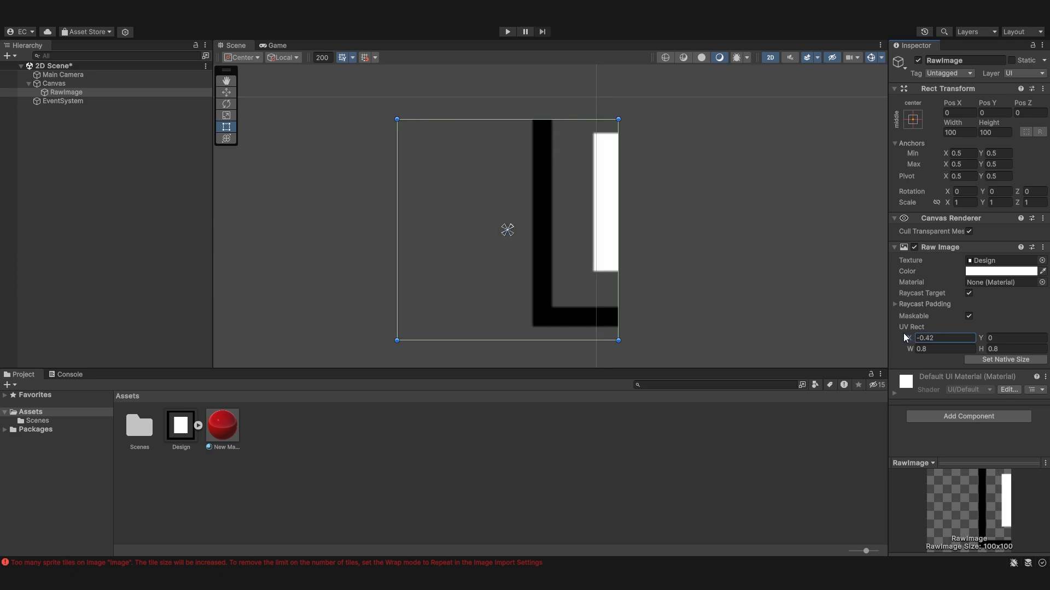
mouse_move(981, 338)
left_mouse_down()
mouse_move(990, 340)
mouse_move(977, 339)
left_mouse_up()
mouse_move(911, 338)
left_mouse_down()
mouse_move(894, 337)
mouse_move(910, 340)
left_mouse_up()
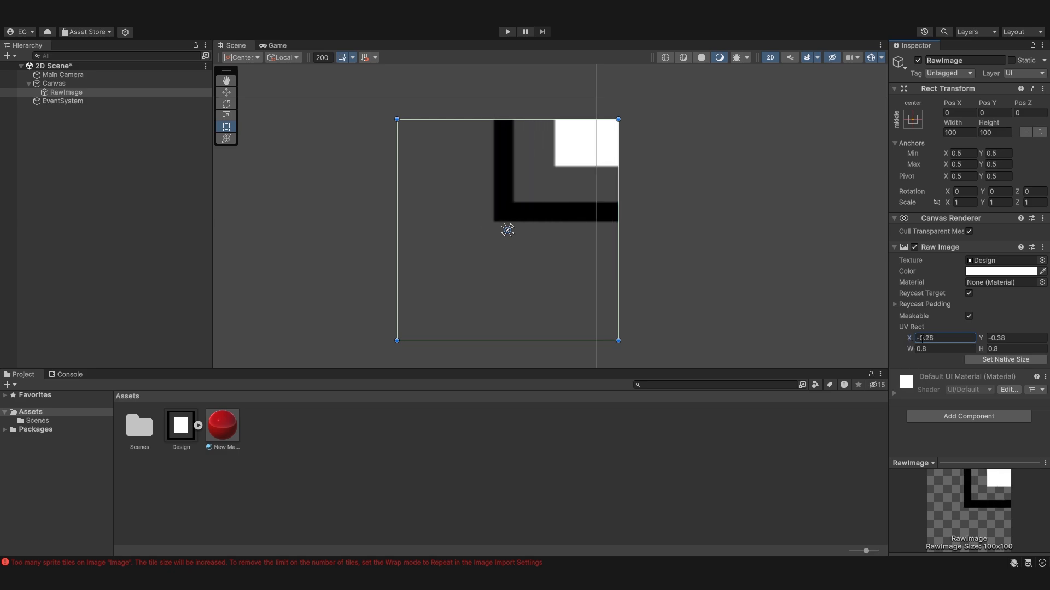
left_click_drag(982, 338, 986, 340)
left_click(776, 281)
scroll(600, 215, "down", 1)
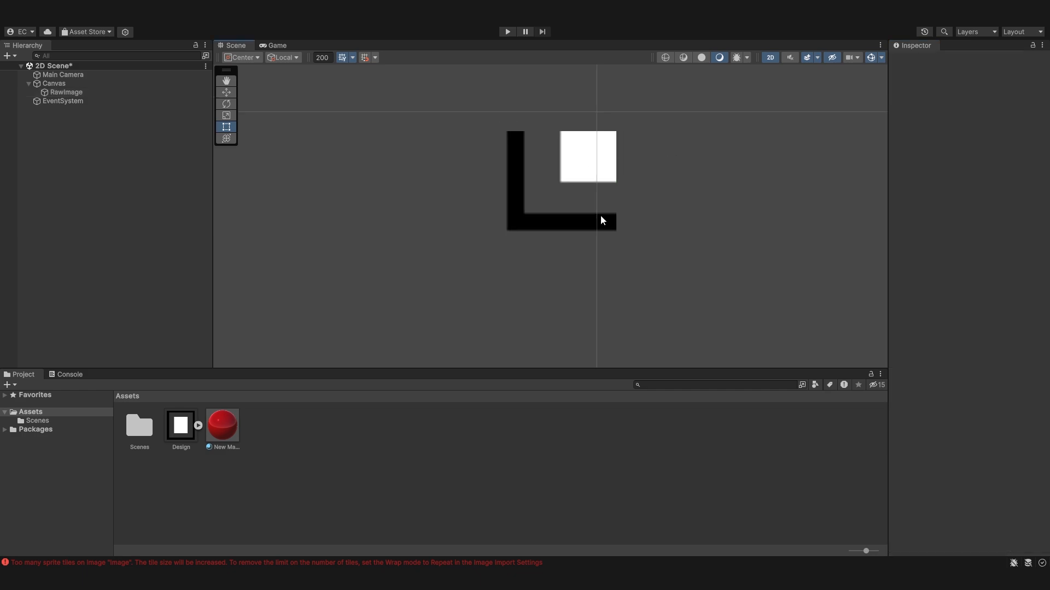
- Check the cropped RawImage in the Game view at closer scale, and return to the Scene view
left_click(276, 49)
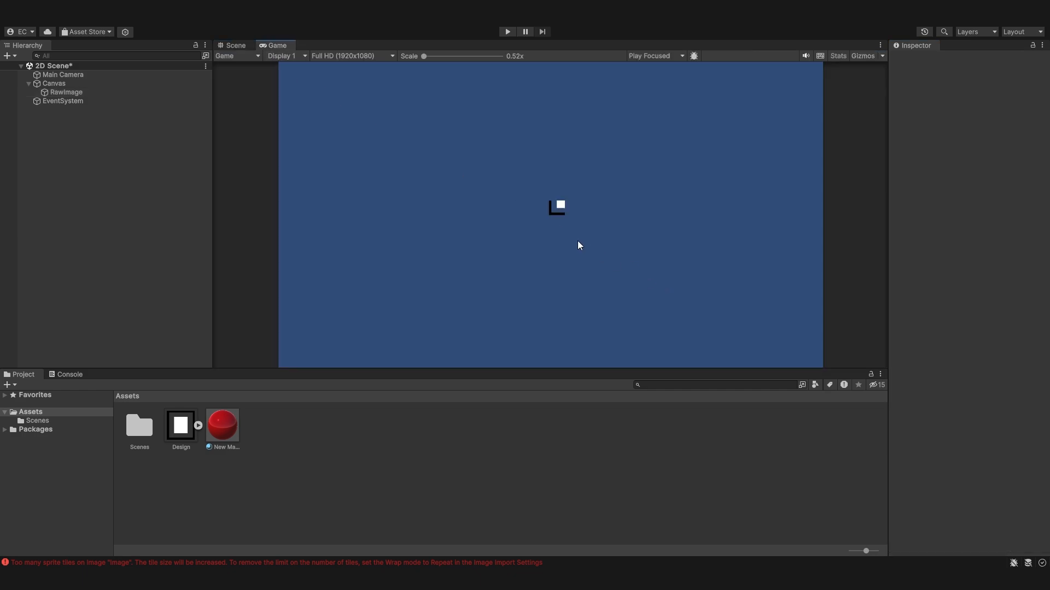
scroll(554, 220, "up", 5)
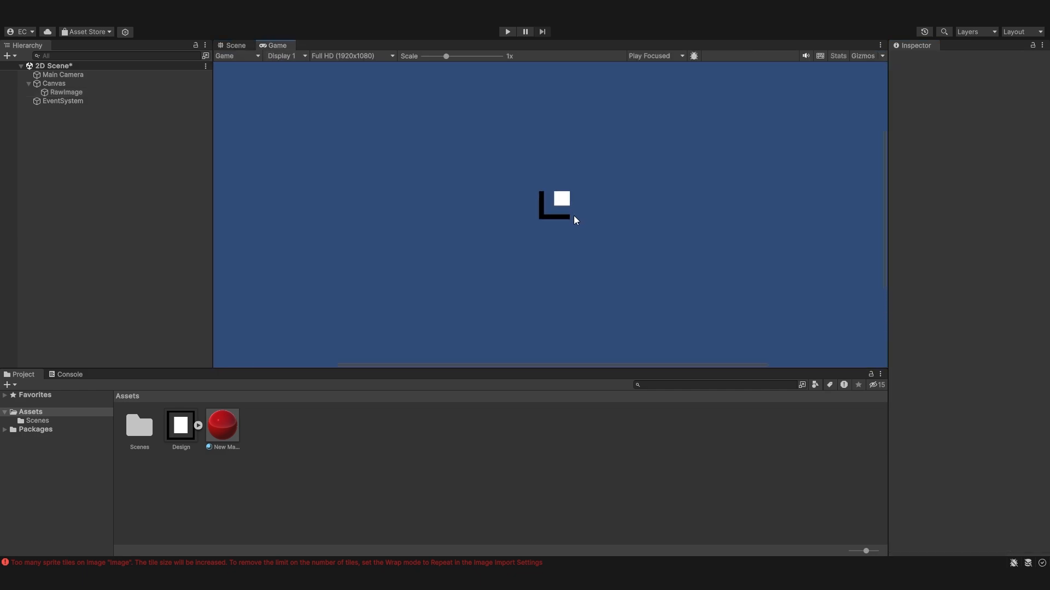
scroll(569, 212, "down", 5)
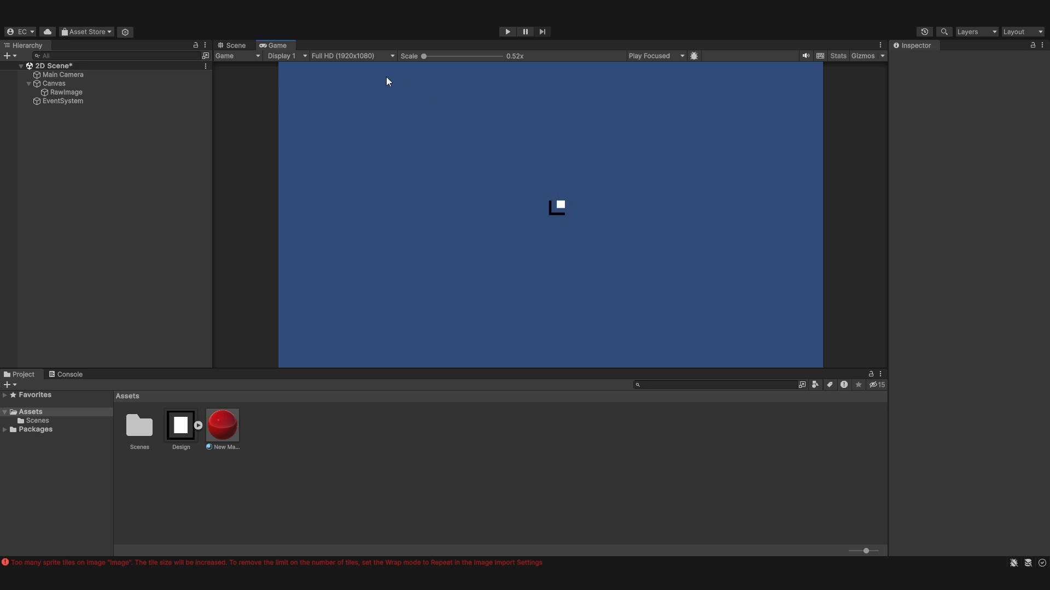
left_click(232, 46)
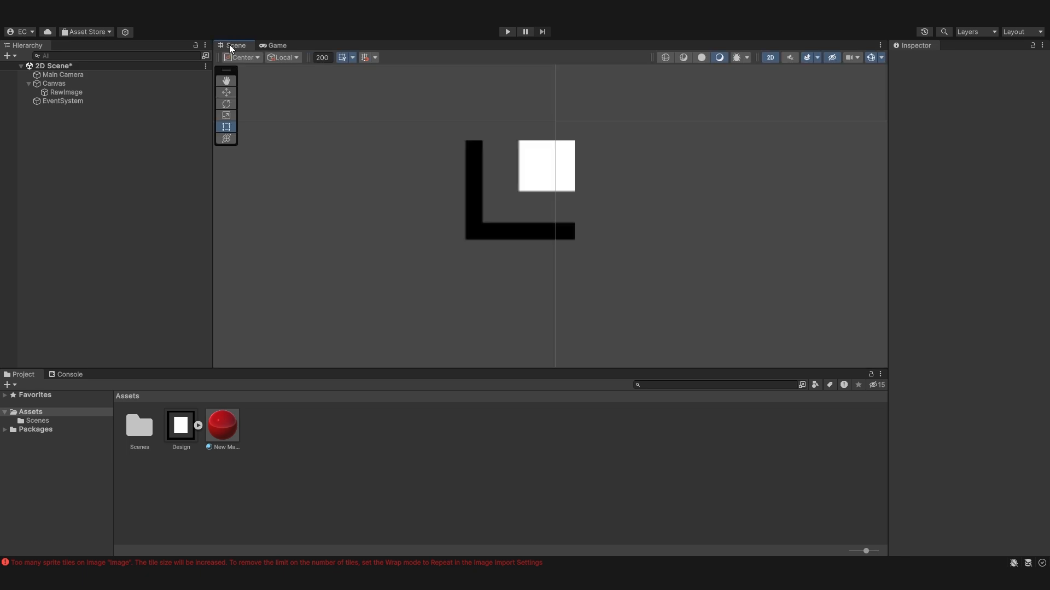
- Create a UI Image under the Canvas in place of the RawImage
left_click(546, 177)
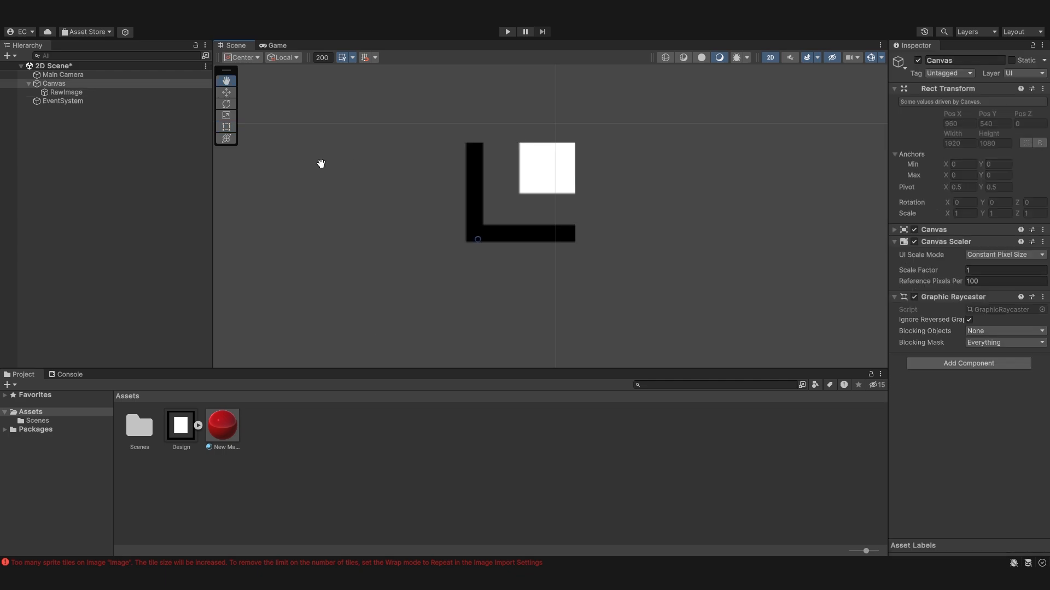
left_click(96, 92)
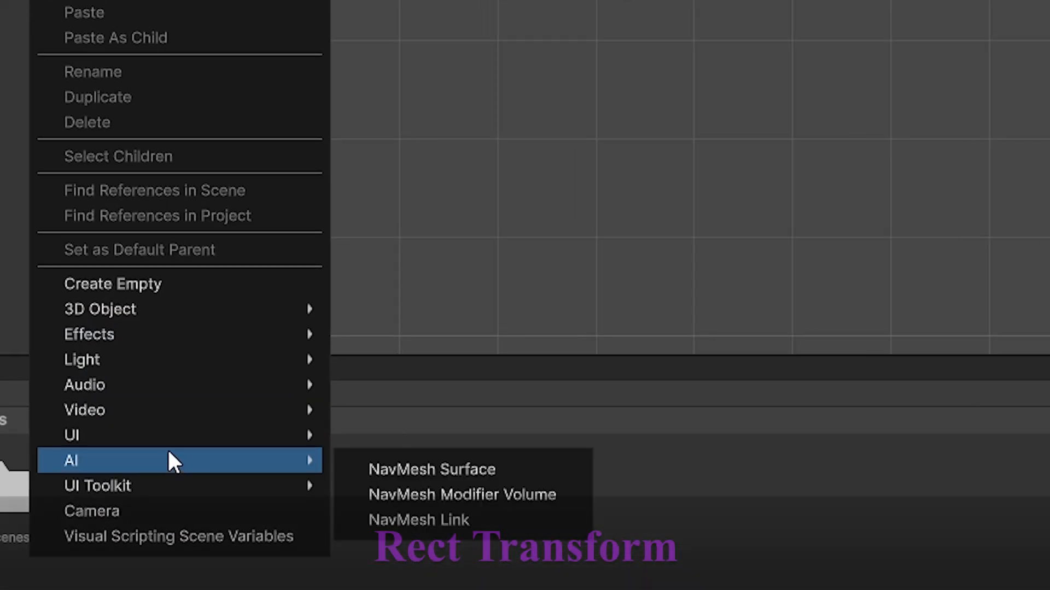
mouse_move(213, 407)
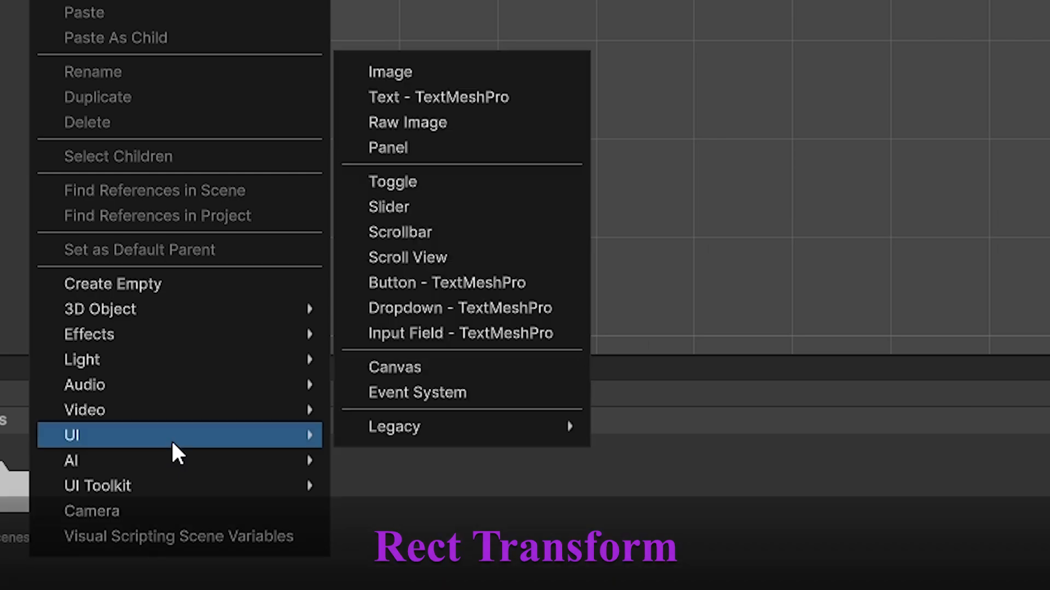
left_click(387, 72)
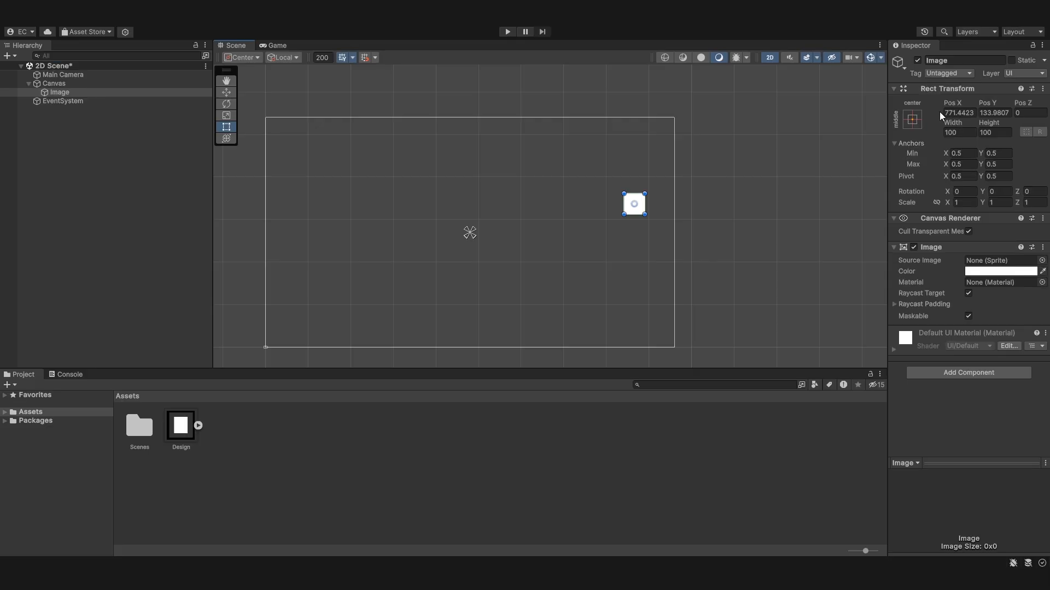
- Move the Image to the centre of the Canvas at Pos X 0 and Pos Y 0
scroll(758, 185, "up", 2)
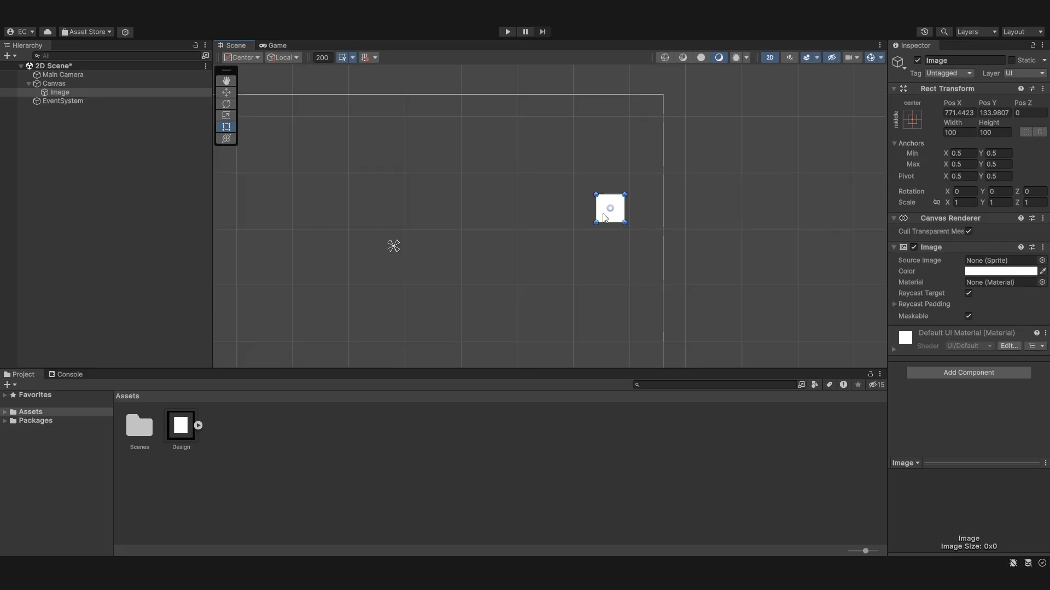
left_click_drag(608, 209, 386, 249)
middle_click_drag(667, 136, 722, 109)
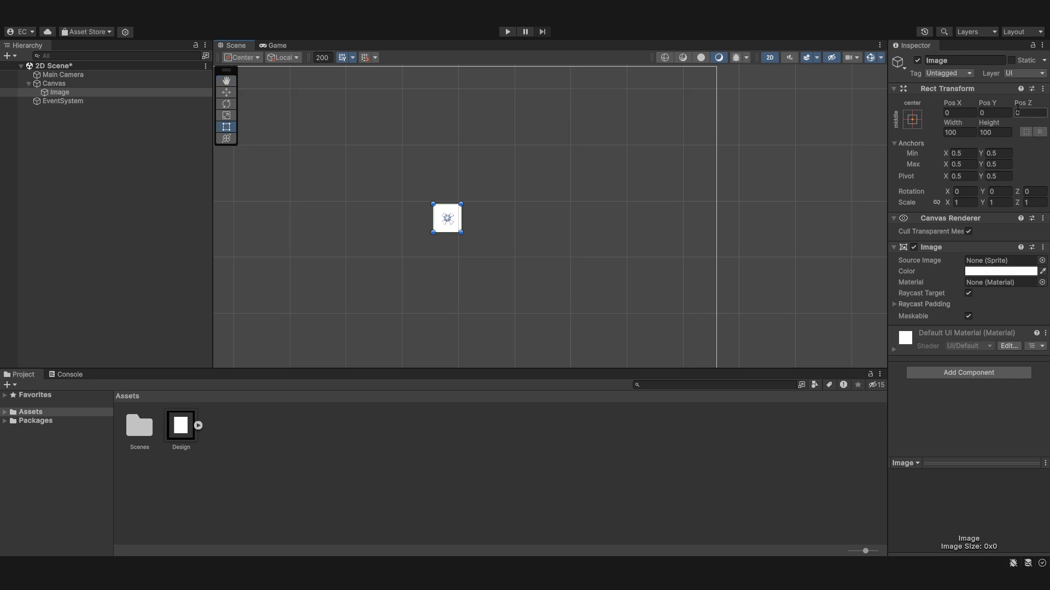
- Move the Image off the Canvas centre to Pos X 100 and Pos Y 50
left_click(956, 105)
left_click_drag(956, 104, 319, 148)
left_click(969, 112)
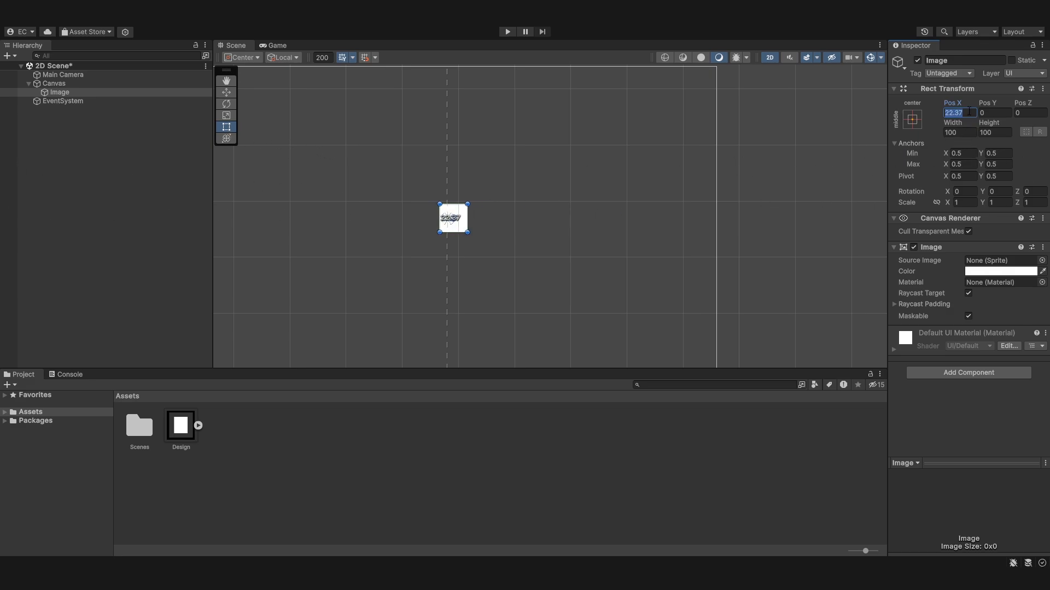
type("100")
left_click(990, 112)
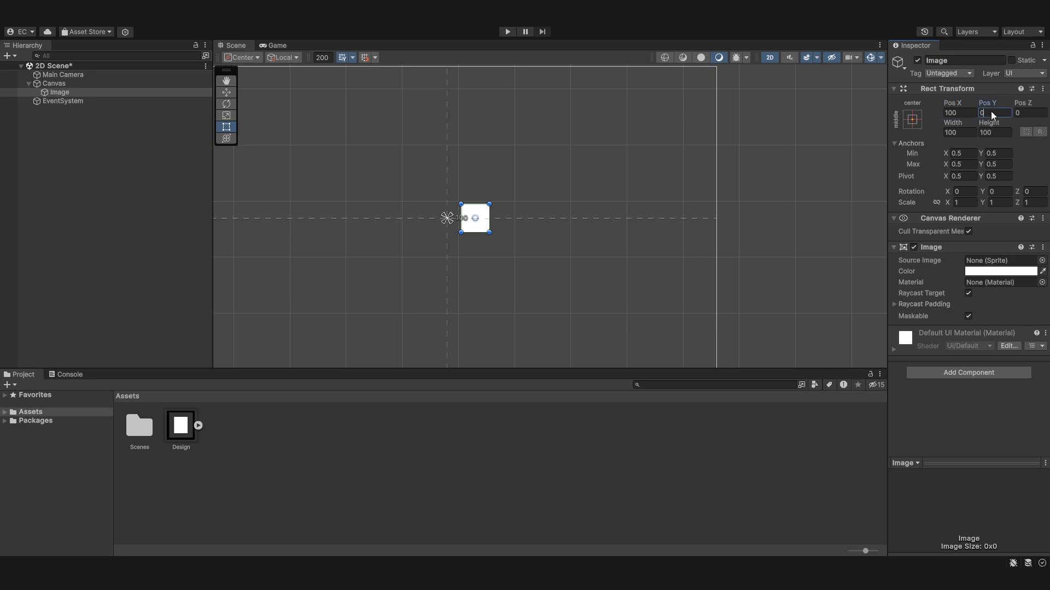
type("50")
left_click(95, 93)
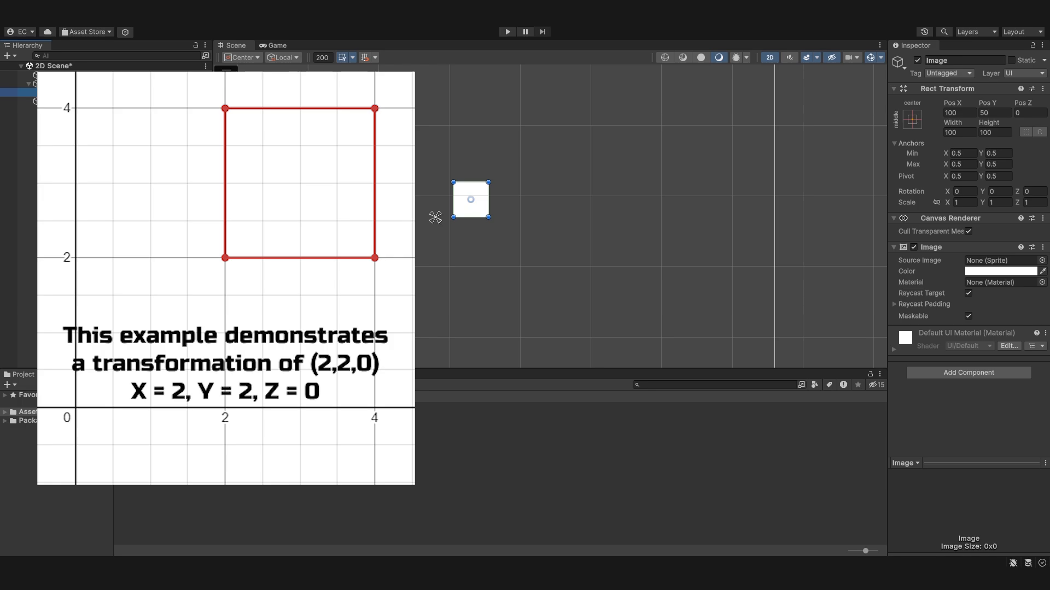
- Push the Image along the depth axis by setting its Pos Z to 100
left_click(1042, 114)
type("100")
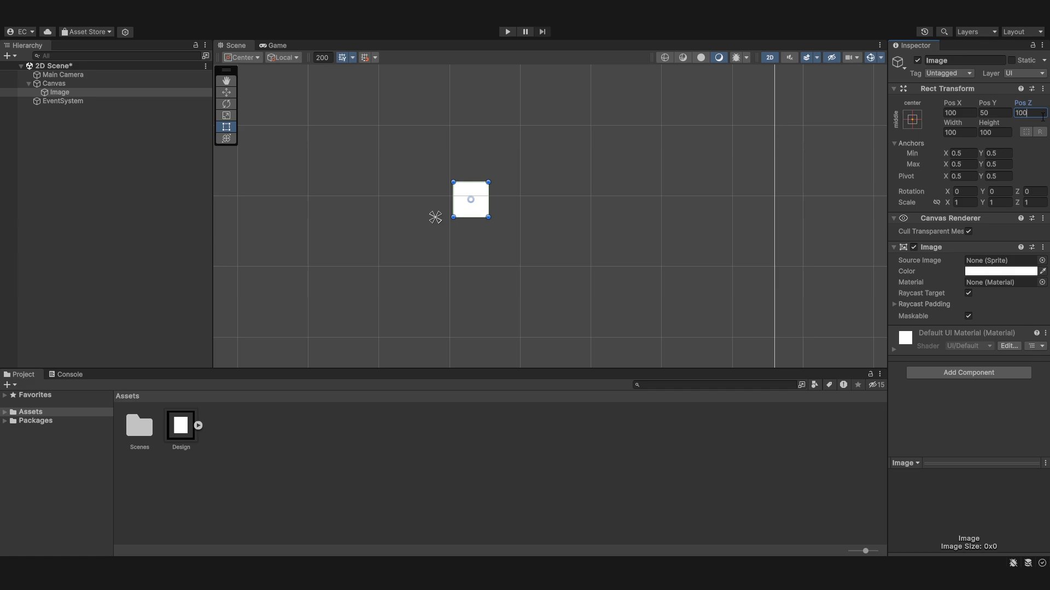
left_click(61, 76)
left_click(61, 85)
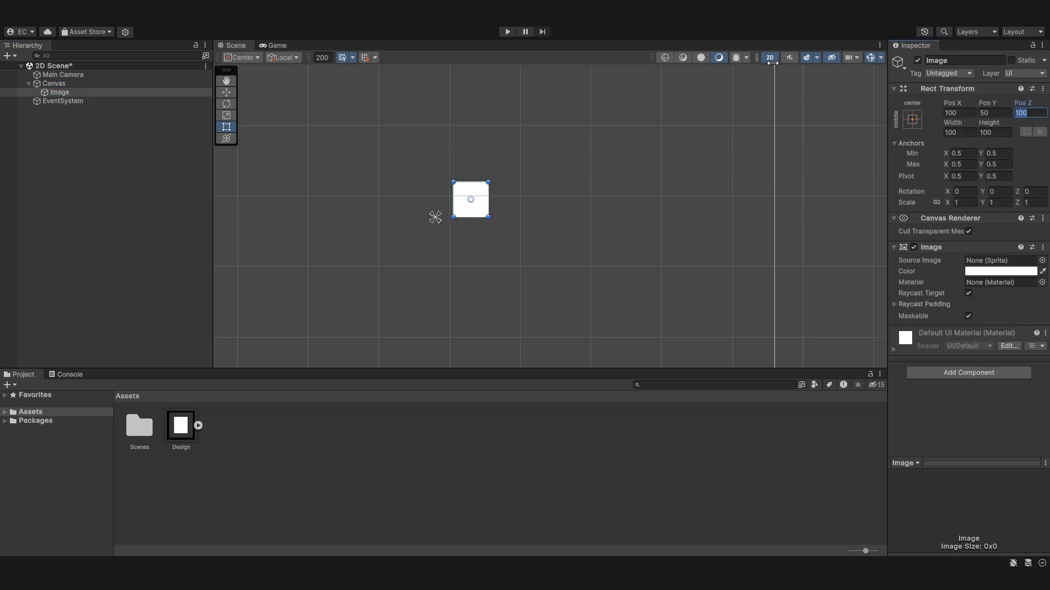
- View the scene in 3D perspective and shift the Image's Pos Z to about 151
left_click(771, 58)
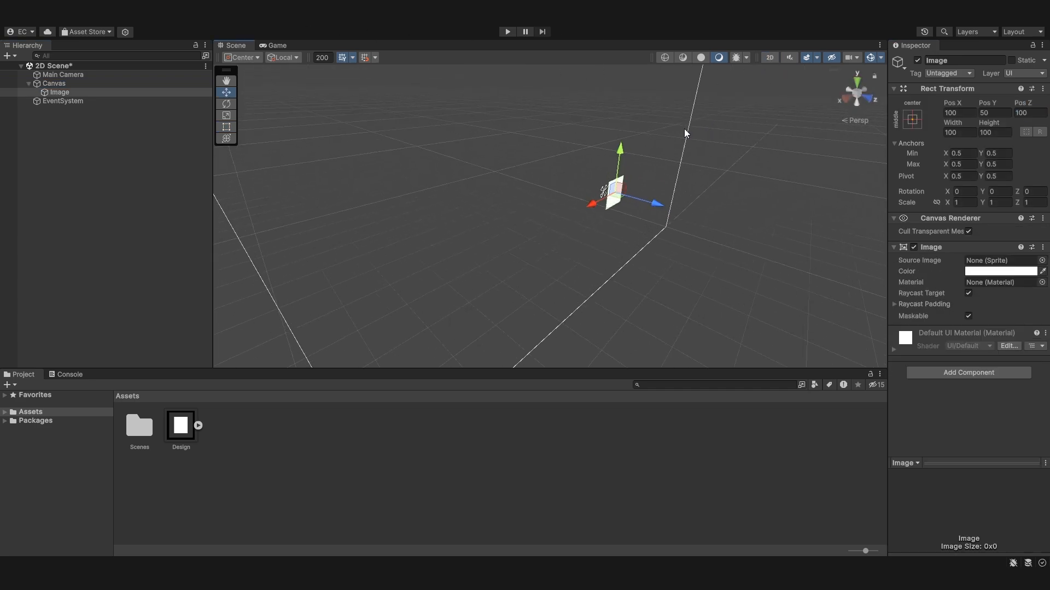
right_click_drag(685, 129, 820, 113)
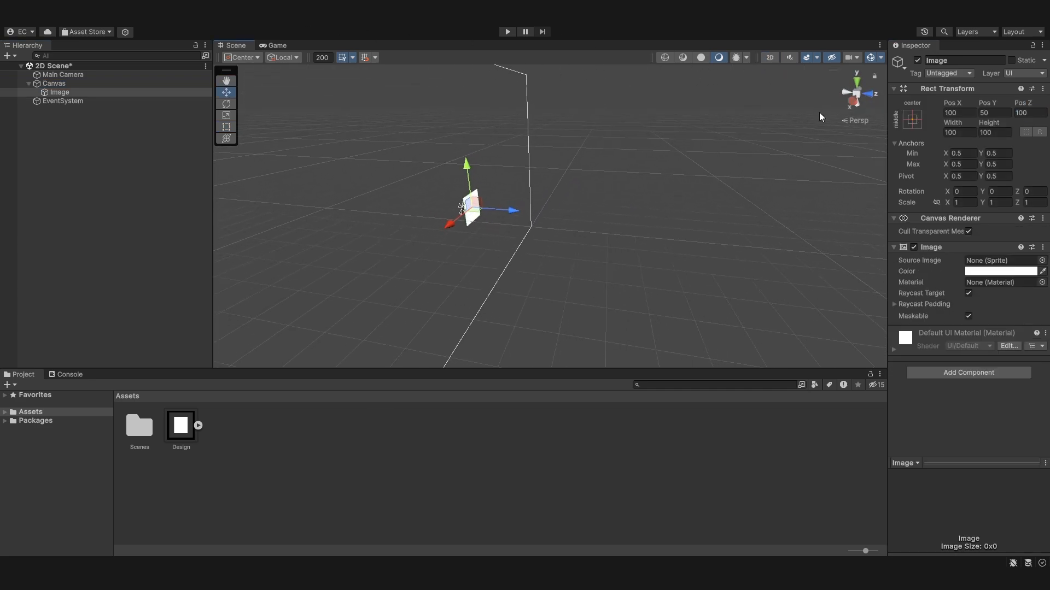
left_click_drag(1022, 103, 776, 58)
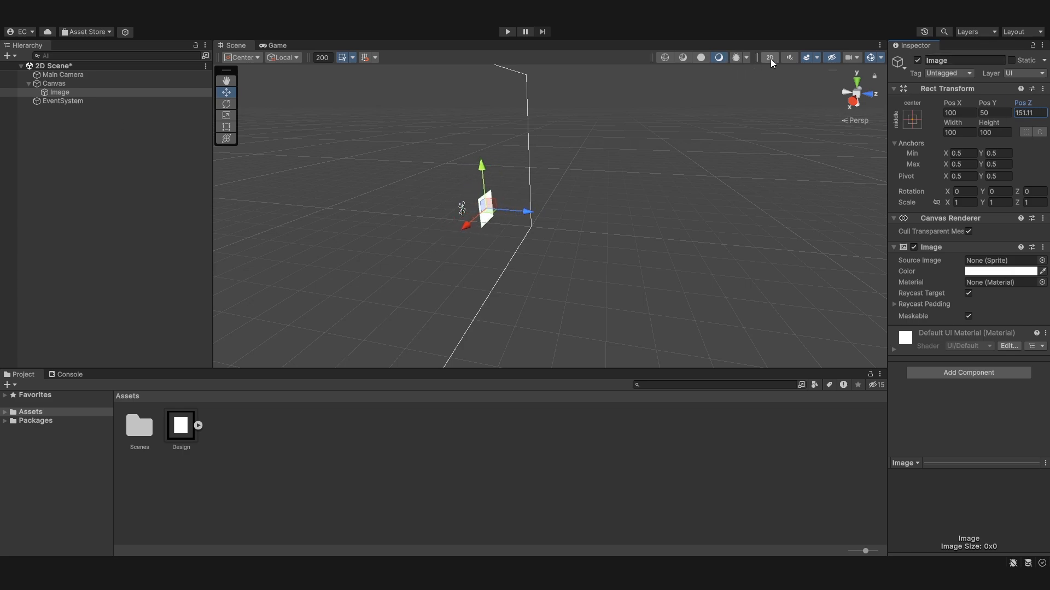
- Return the Scene view to 2D and reset the Image's Pos Z to 0
left_click(770, 58)
left_click(1031, 113)
type("0")
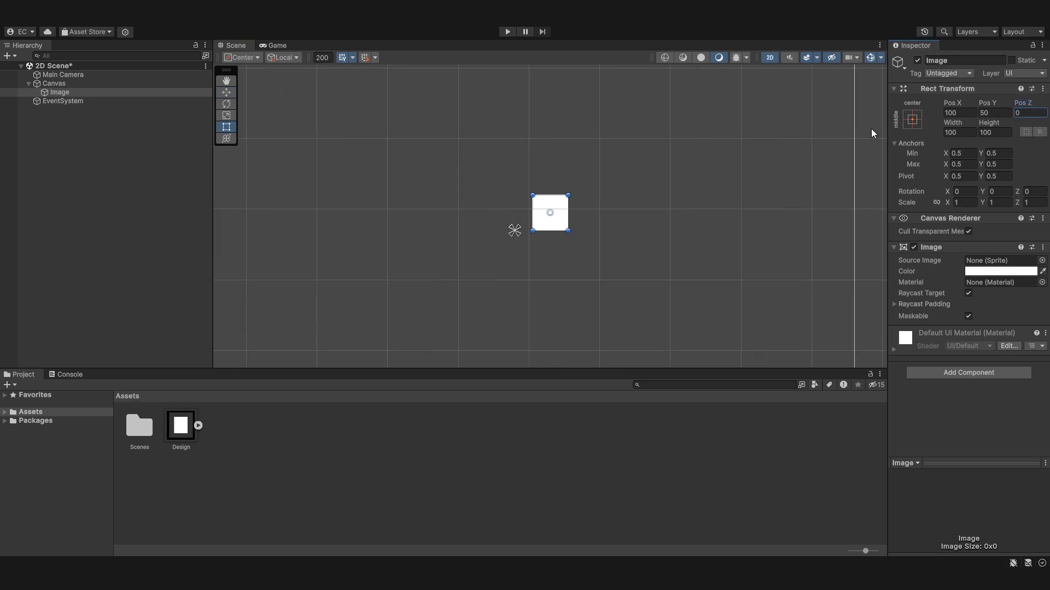
- Set the Image's Pos X to 0, try Pos Y at 500, and reset Pos Y to 0
left_click(596, 208)
scroll(611, 208, "down", 2)
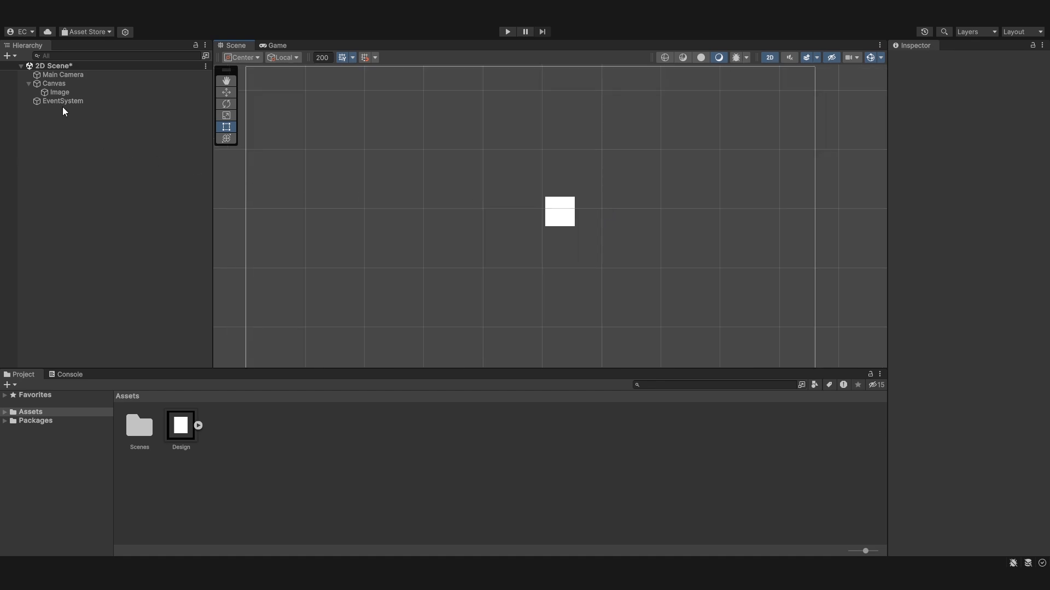
left_click(59, 93)
left_click(958, 112)
type("0")
left_click(1000, 112)
type("500")
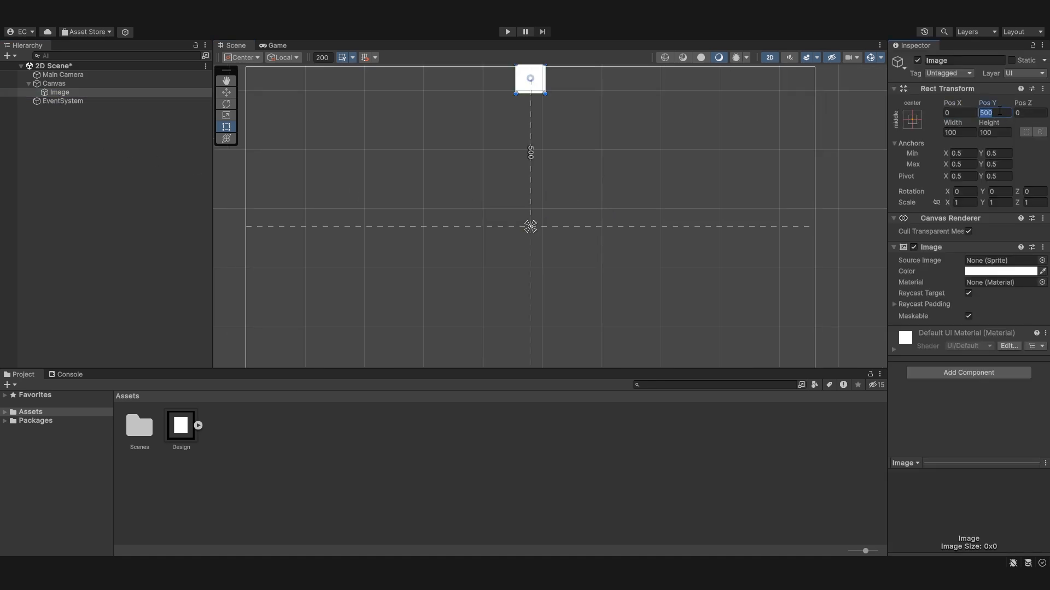
type("0")
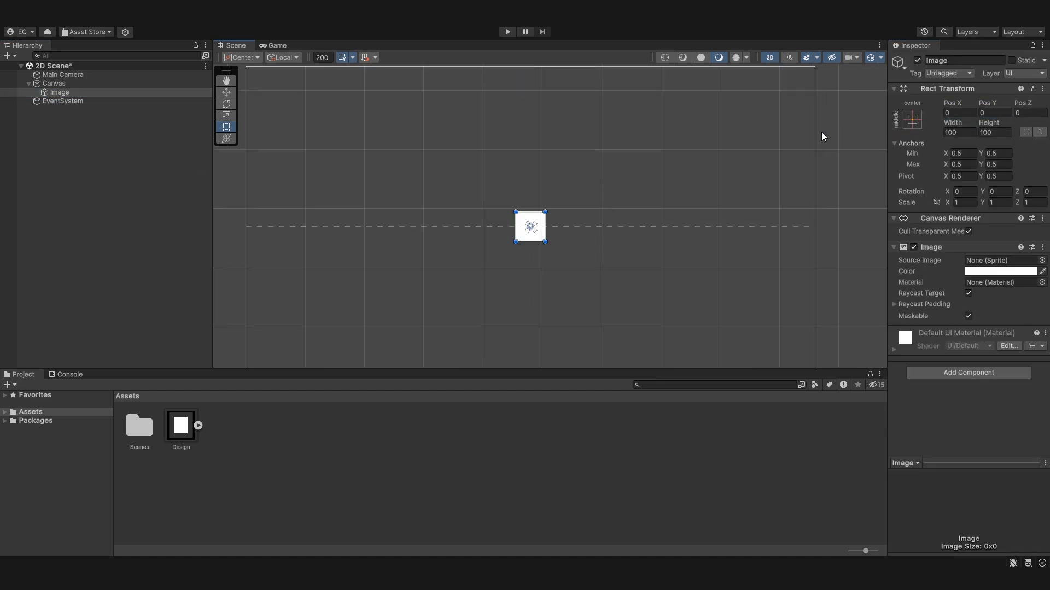
left_click(819, 133)
- Try the top left, top center, top right and middle right anchor presets on the Image
left_click(65, 92)
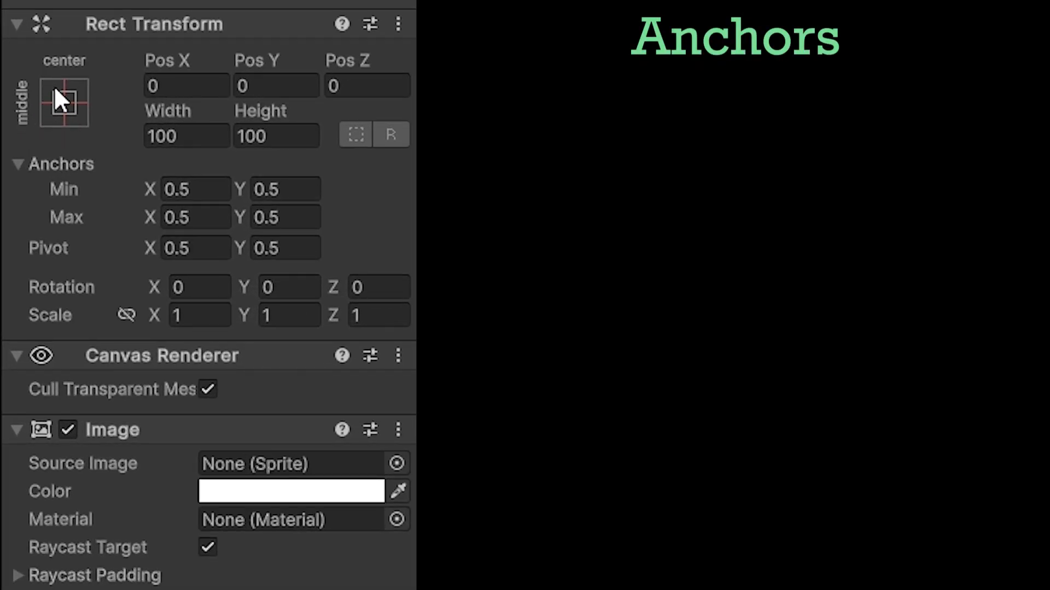
left_click(57, 100)
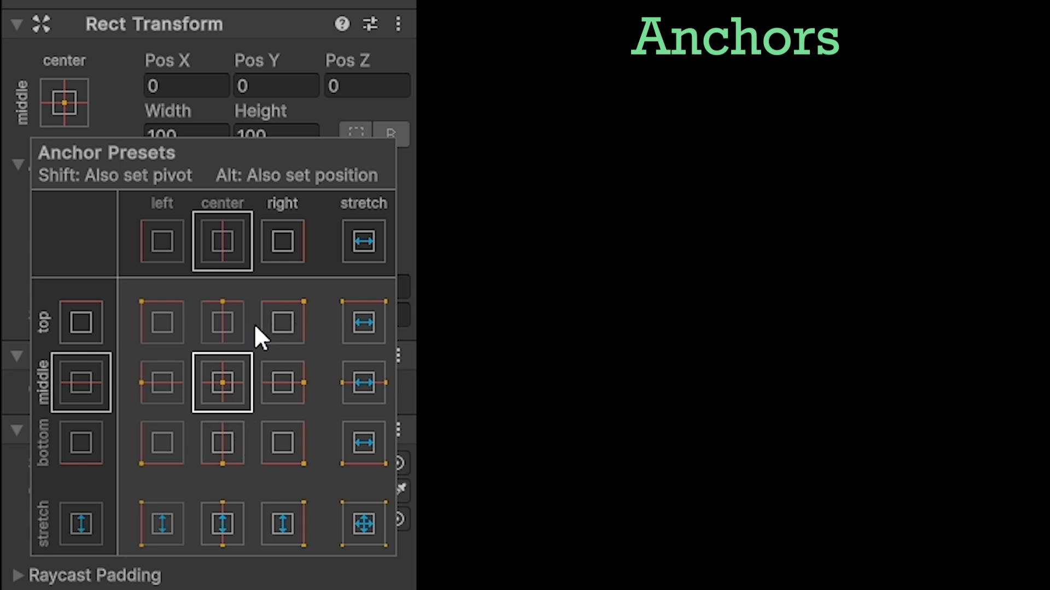
left_click(172, 318)
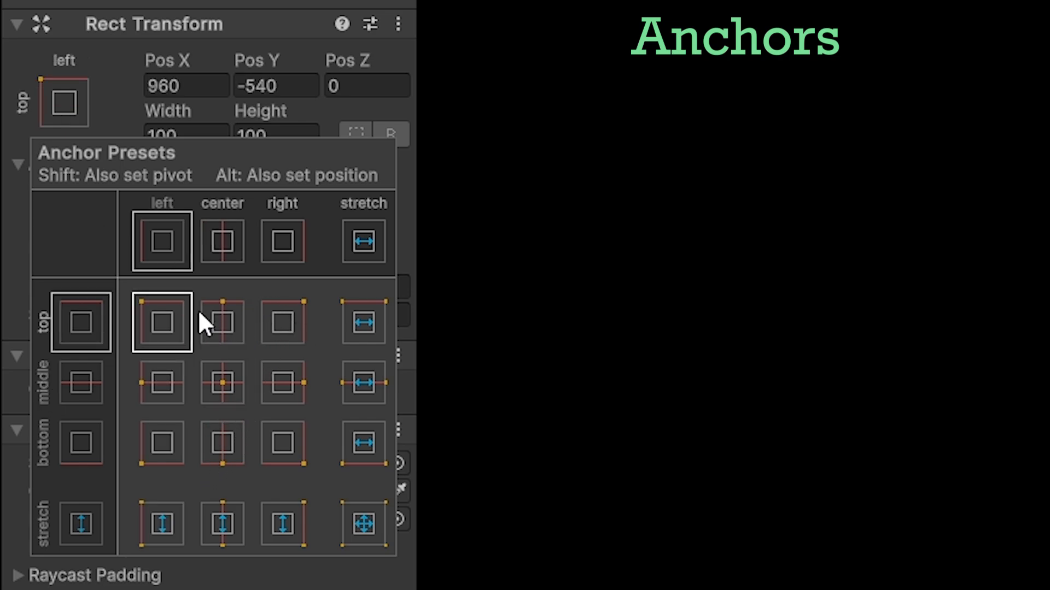
left_click(222, 327)
left_click(273, 339)
left_click(268, 382)
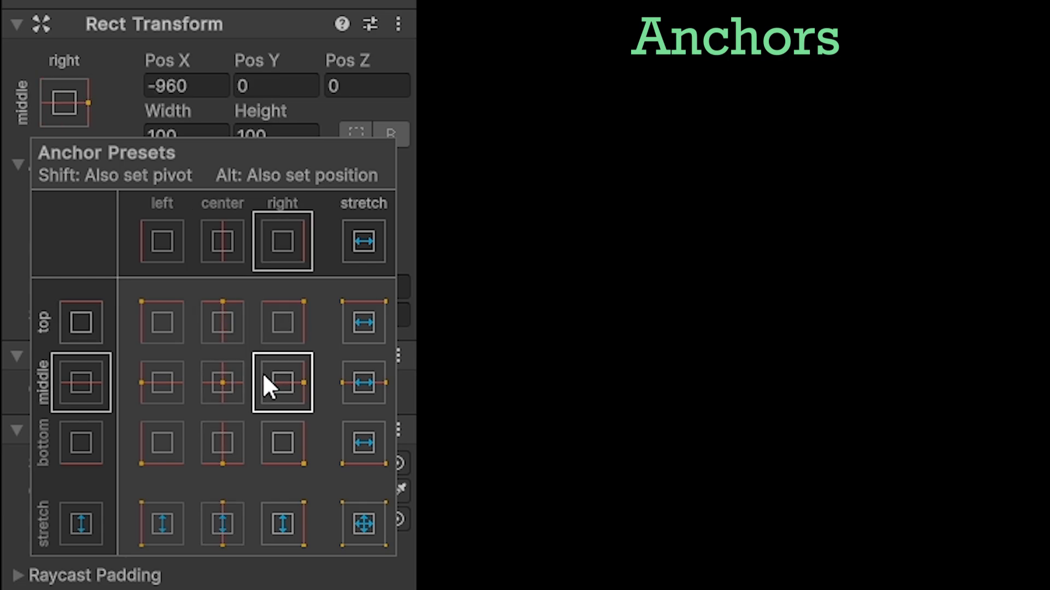
- Try the remaining middle and bottom anchor presets on the Image, ending on middle left
left_click(223, 386)
left_click(172, 384)
left_click(156, 441)
left_click(221, 443)
left_click(277, 437)
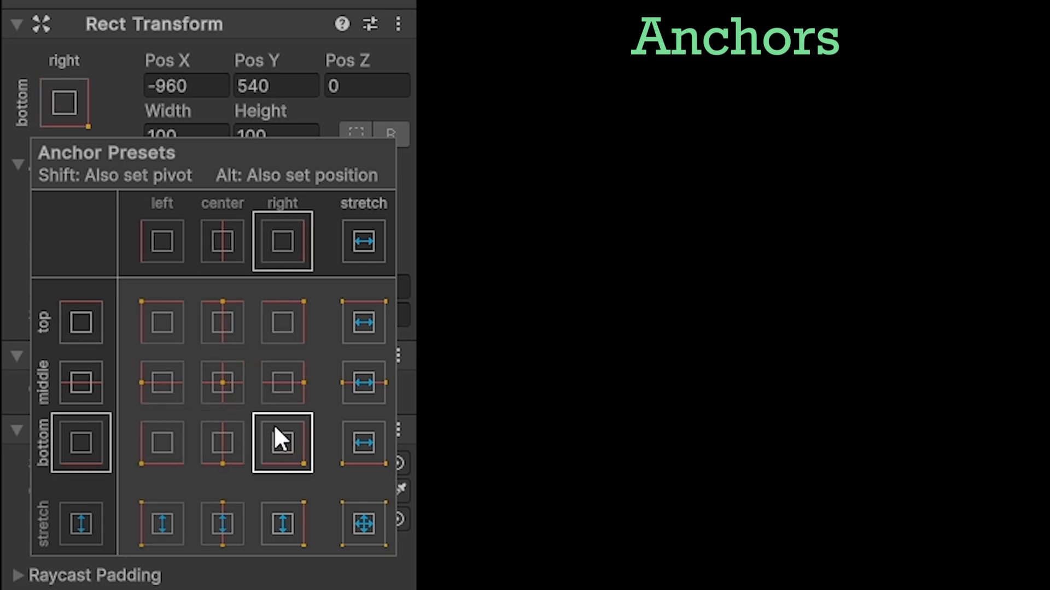
left_click(222, 385)
left_click(173, 385)
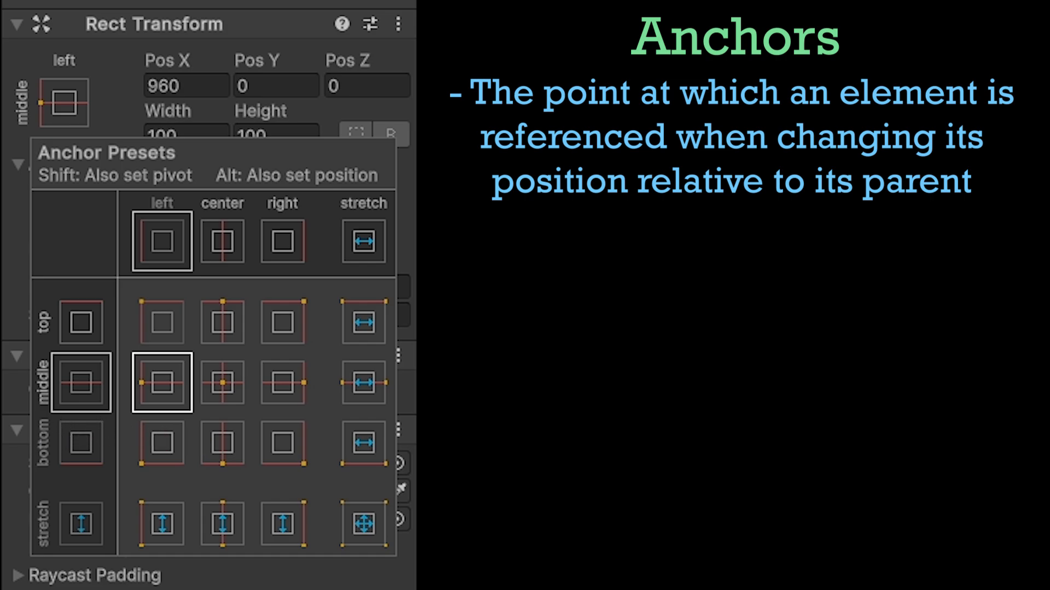
- Set the Image's anchor preset back to middle center
key("Escape")
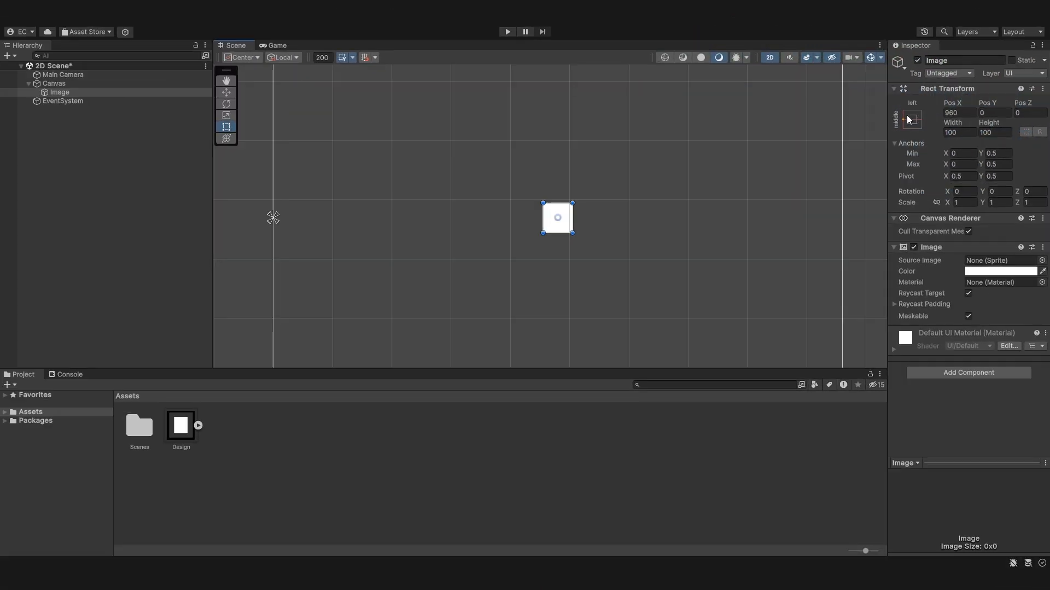
left_click(64, 102)
left_click(973, 229)
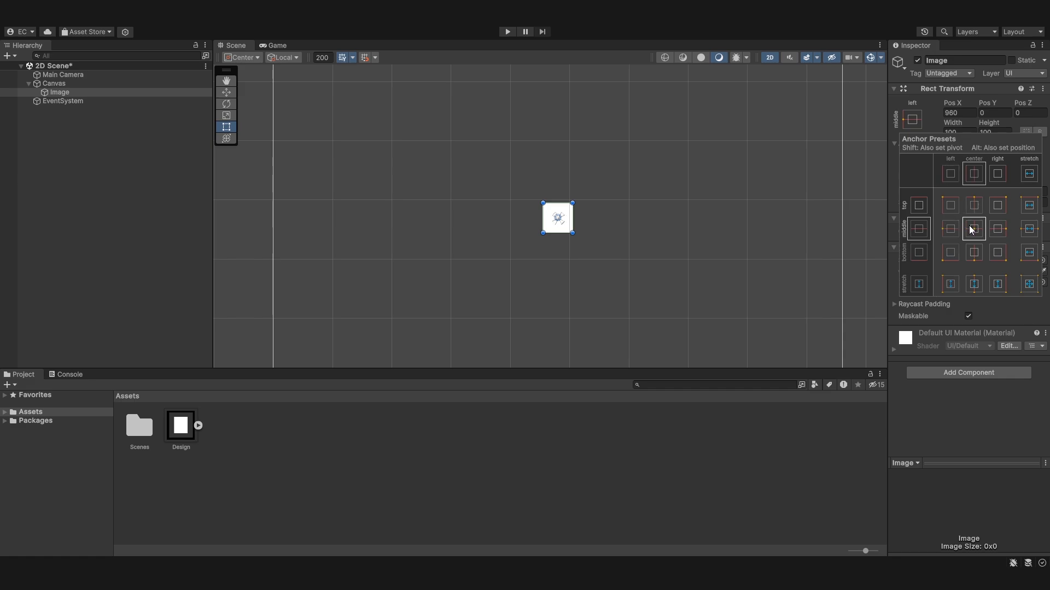
middle_click_drag(655, 225, 632, 239)
scroll(632, 238, "up", 6)
scroll(656, 229, "down", 9)
left_click(967, 114)
left_click(1001, 115)
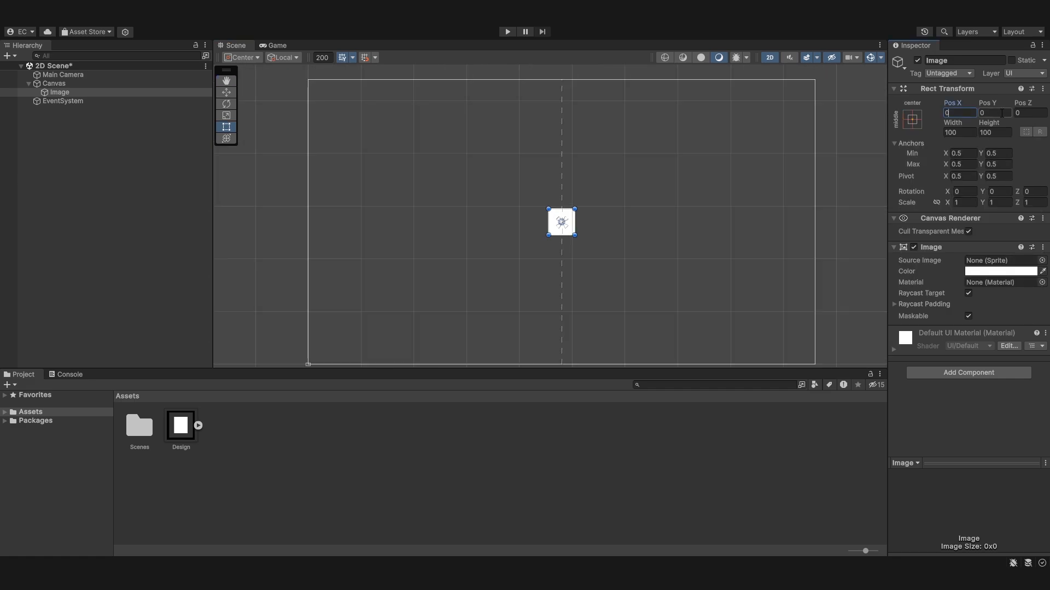
- Enlarge the Image from its upper-left corner to about 382 wide and 301 high
left_click(644, 178)
left_click(558, 227)
left_click_drag(547, 209, 474, 156)
- Color the Image light red (FF4F4F) and move it back to the Canvas centre at Pos X 0, Pos Y 0
left_click(1000, 271)
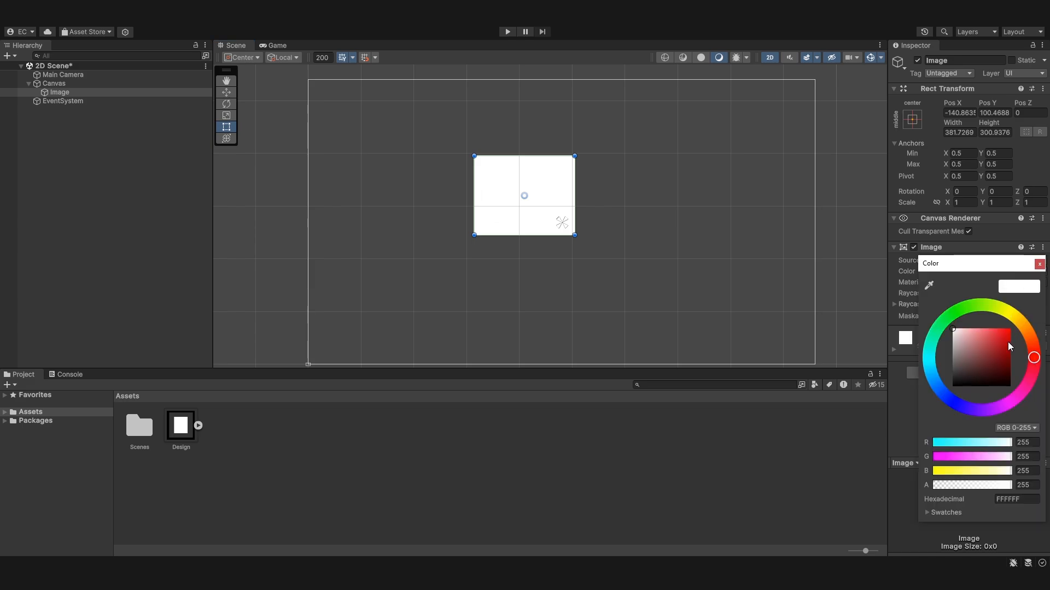
left_click_drag(1006, 338, 993, 311)
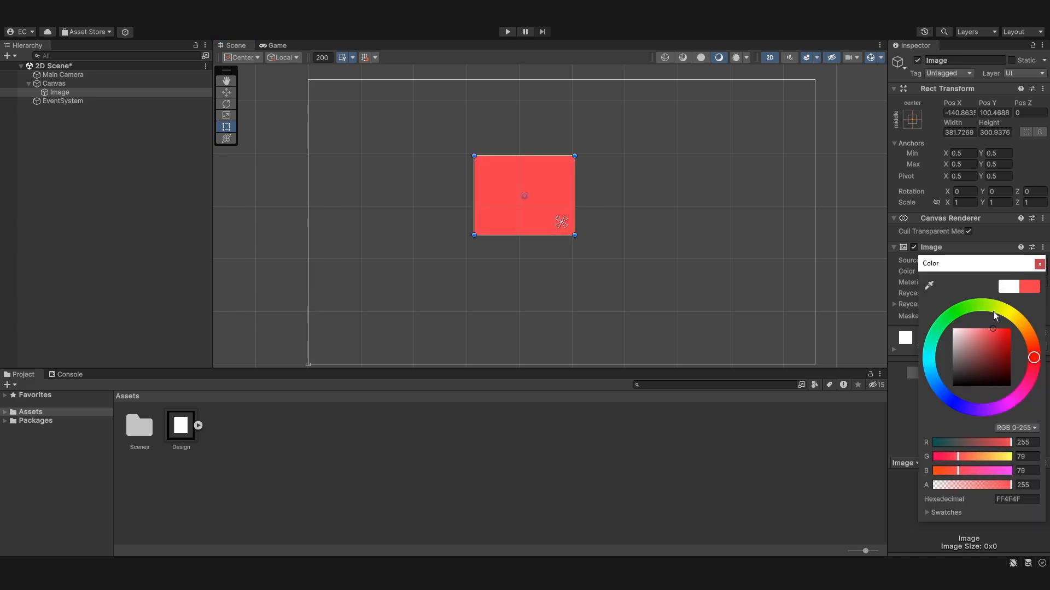
left_click(1039, 263)
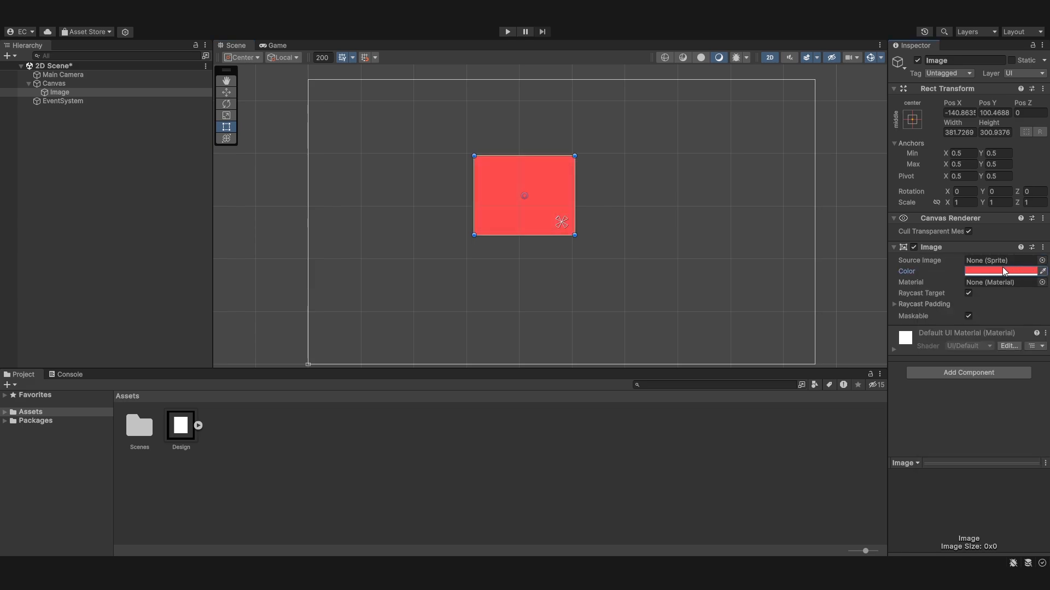
left_click_drag(546, 196, 582, 220)
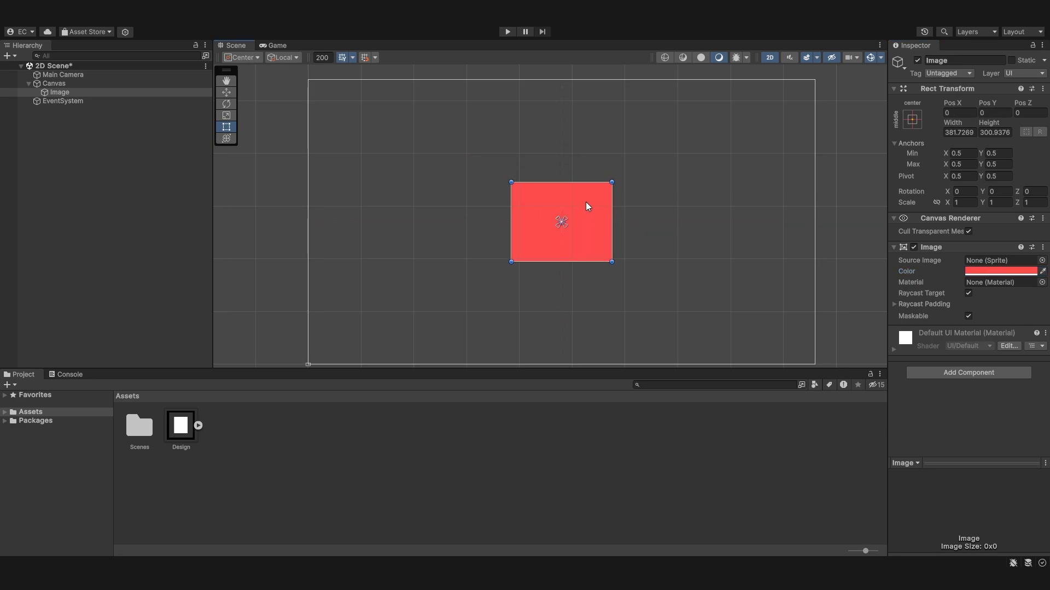
- Duplicate the Image and make the copy a child of the original Image
left_click(117, 89)
key("ctrl+d")
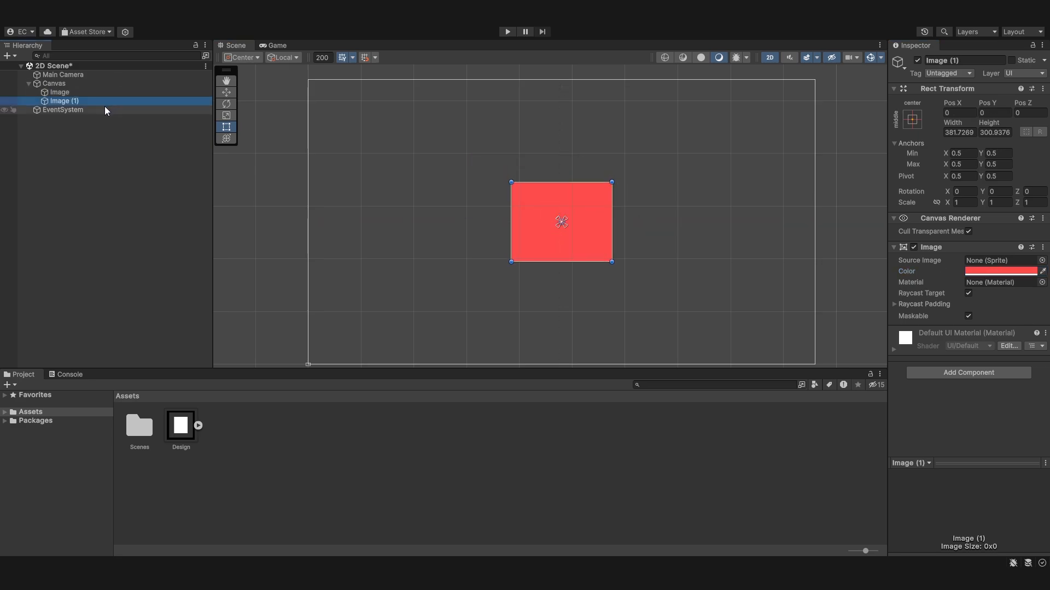
left_click_drag(95, 103, 96, 92)
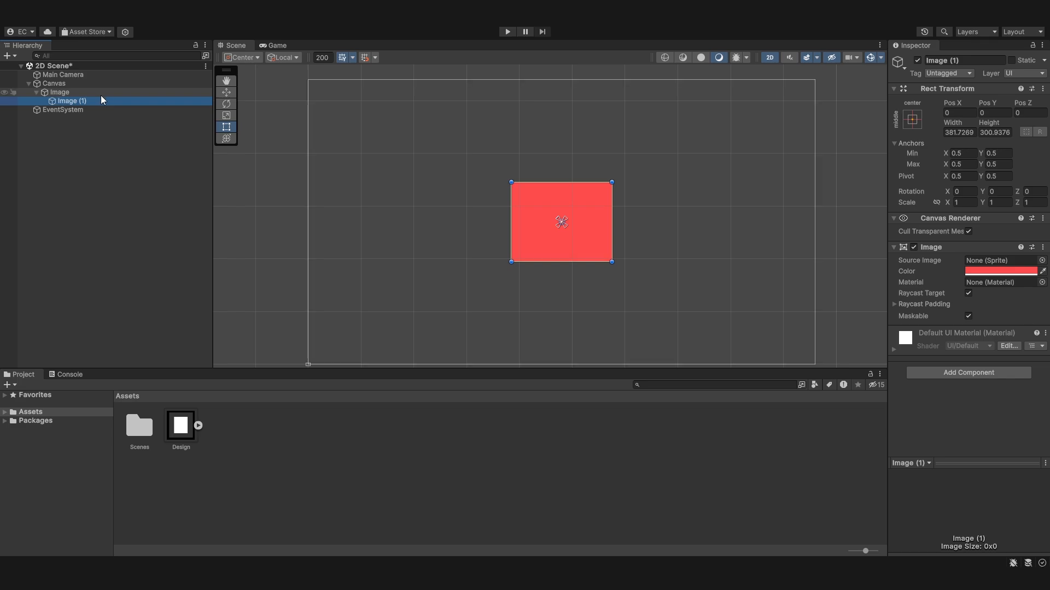
- Change the color of the child Image (1) to light blue
left_click(977, 272)
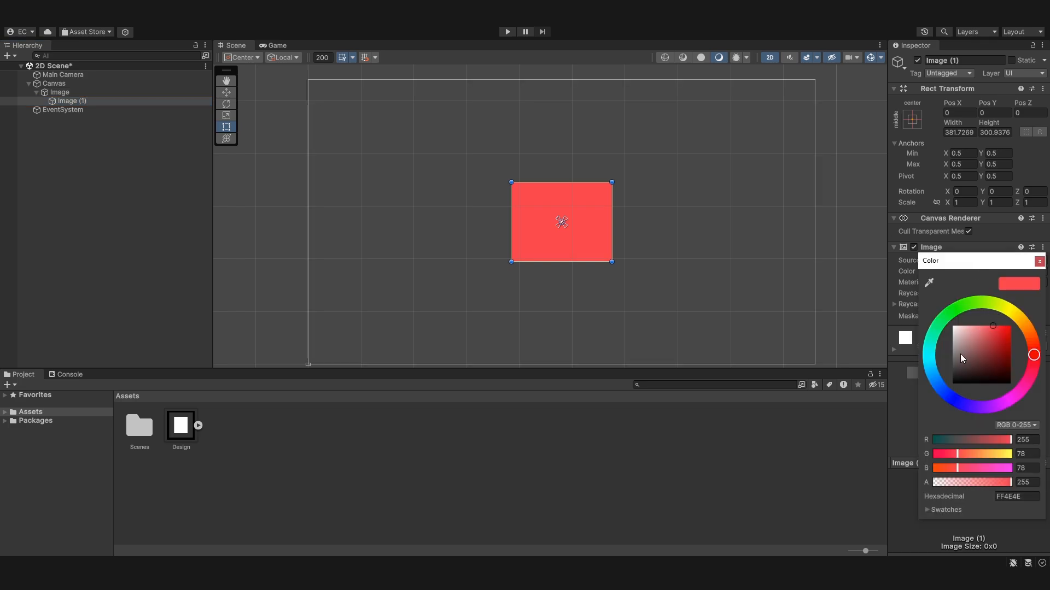
left_click_drag(936, 381, 934, 377)
left_click(1040, 262)
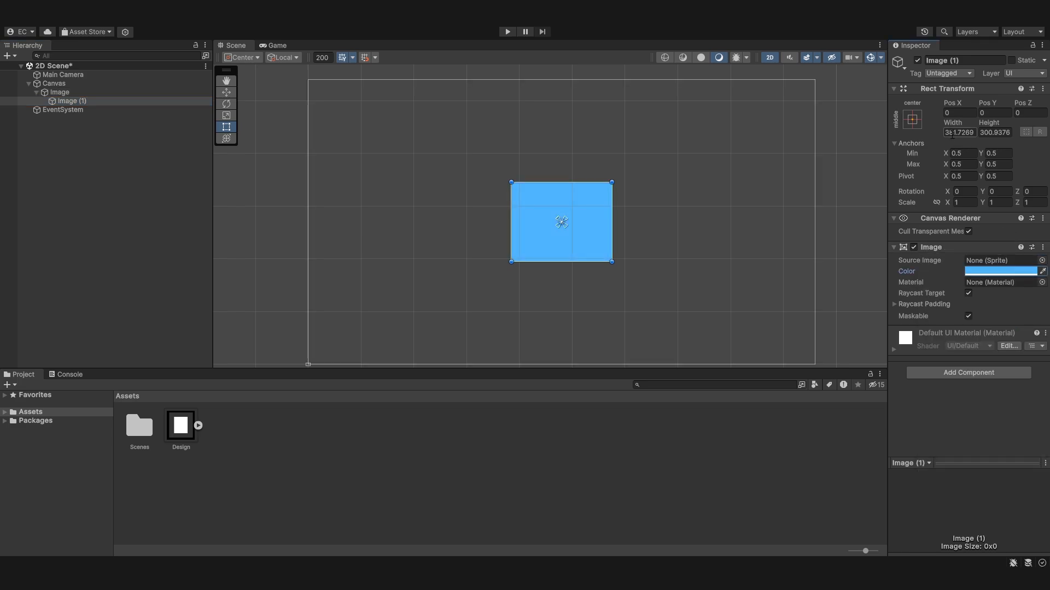
- Shrink the blue child Image (1) about its centre to about 260 wide and 199 high
left_click_drag(610, 262, 587, 237)
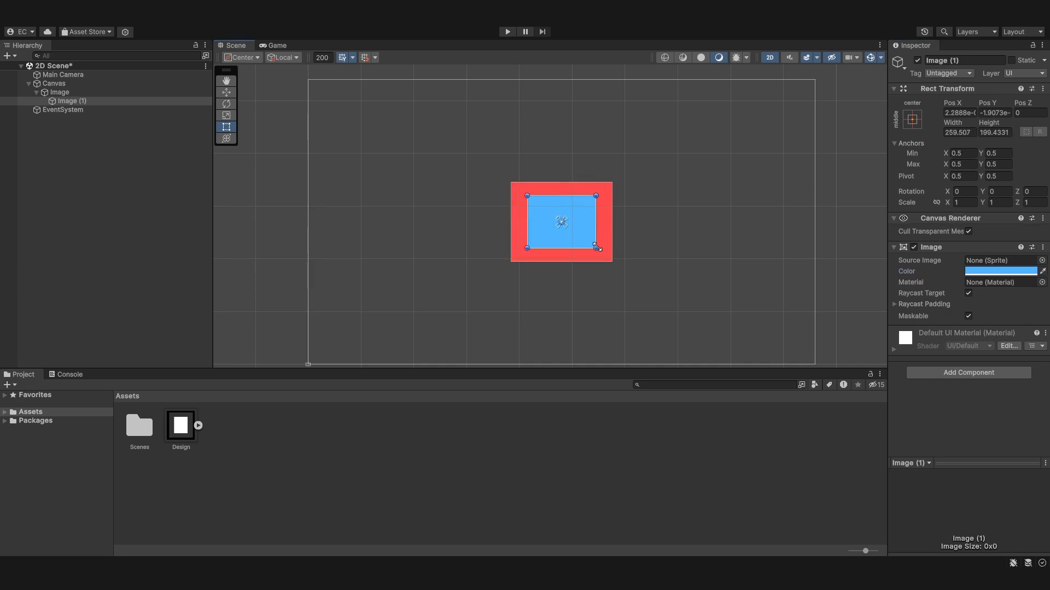
scroll(744, 204, "up", 2)
scroll(616, 231, "up", 1)
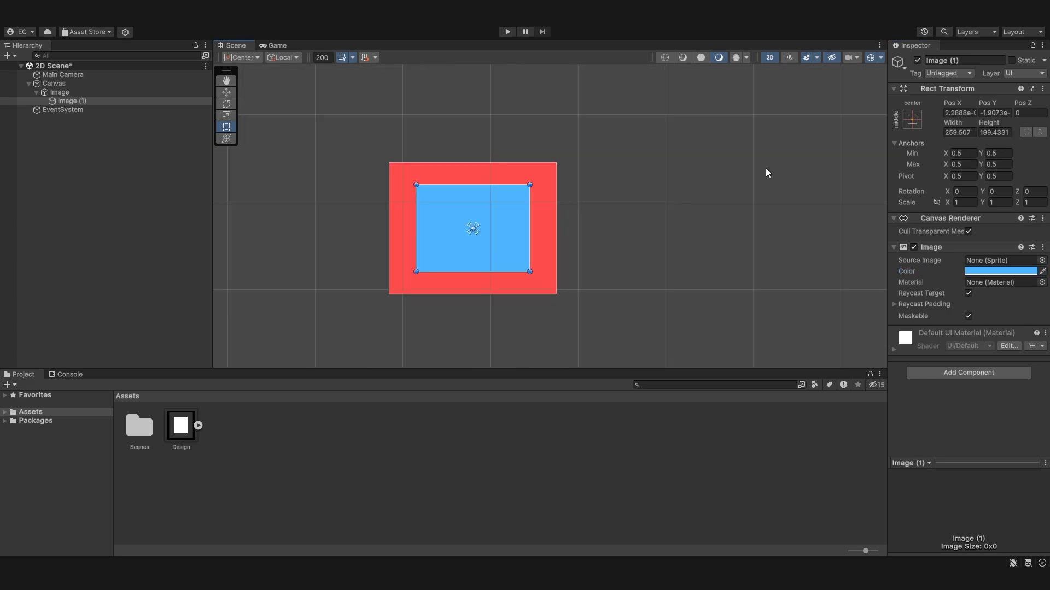
- Anchor the blue child Image (1) to the top left of its parent Image using the anchor presets
left_click(913, 125)
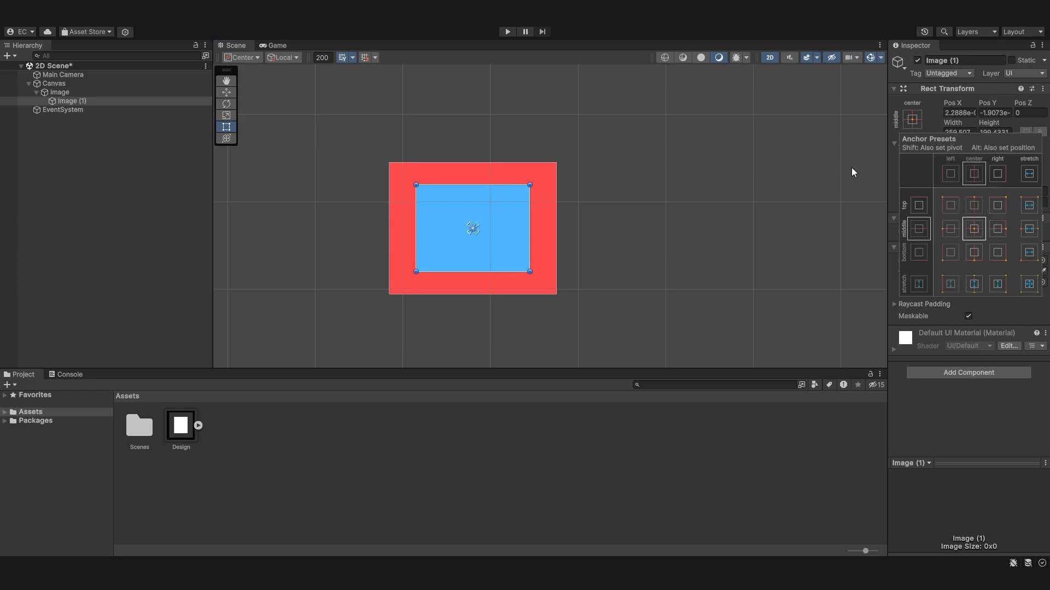
left_click(945, 206)
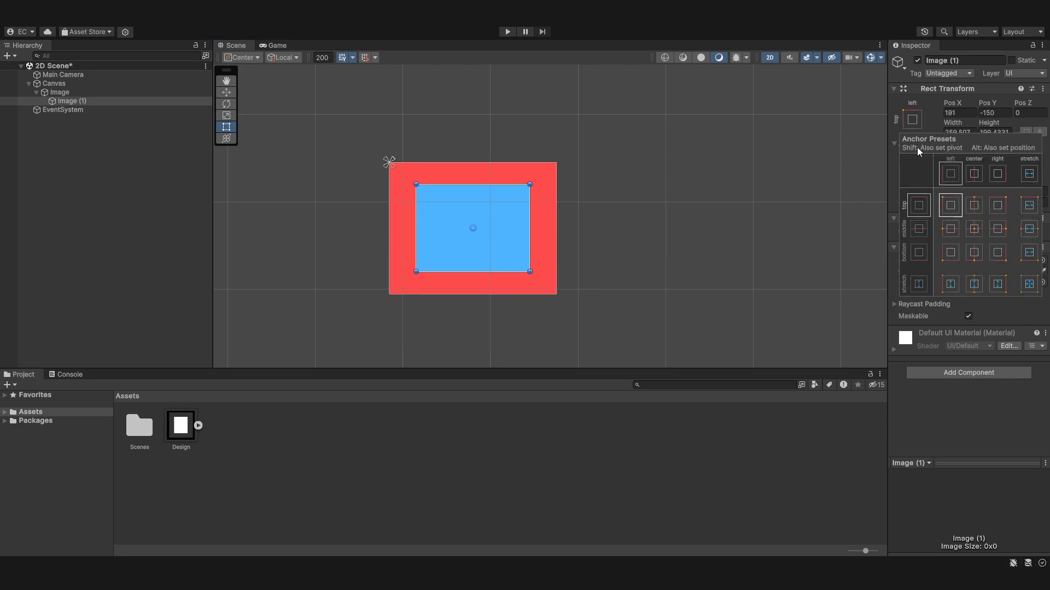
left_click(900, 121)
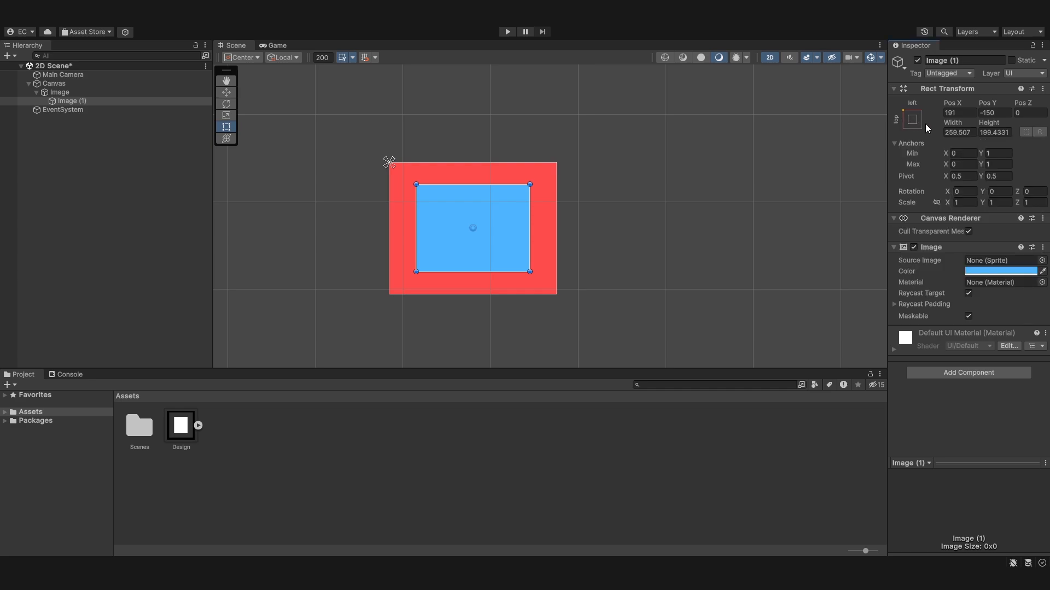
- Set the blue child Image (1)'s position to Pos X 0, Pos Y 0
left_click(957, 113)
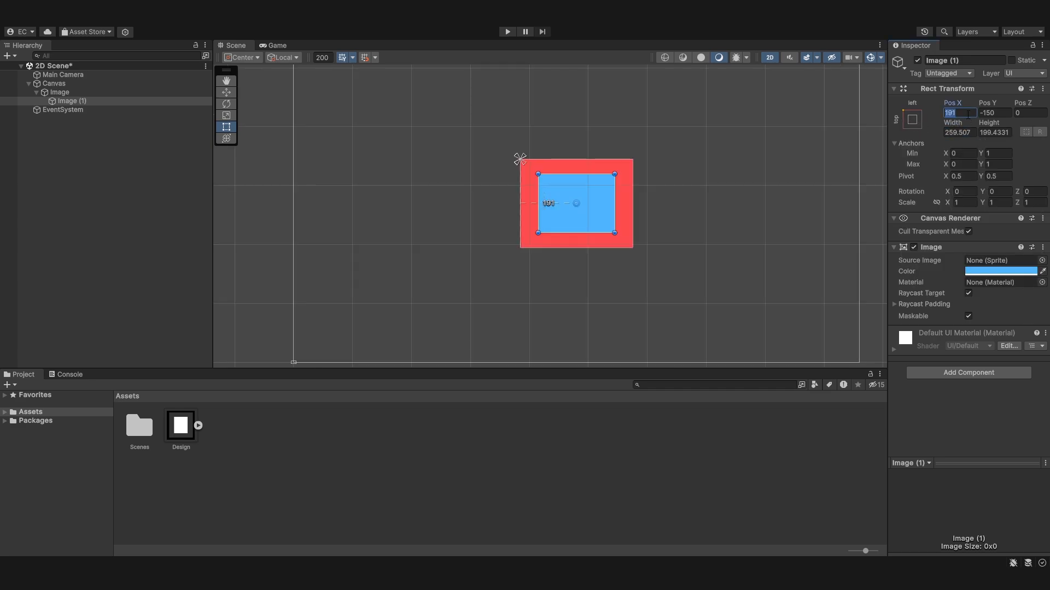
type("0")
key("Tab")
type("0")
scroll(612, 176, "up", 3)
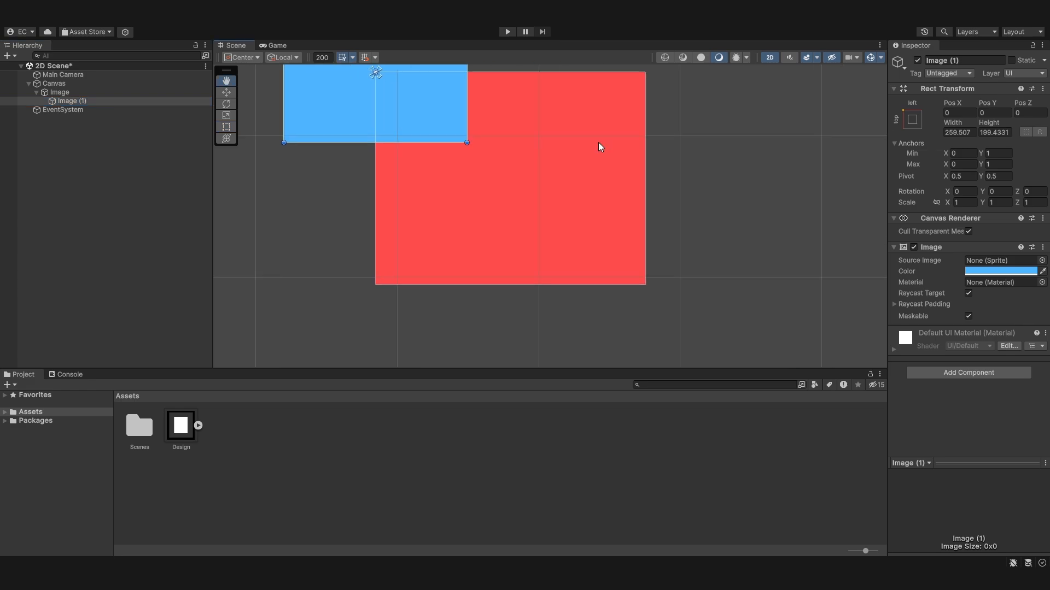
middle_click_drag(766, 260, 600, 147)
middle_click_drag(296, 146, 294, 192)
scroll(509, 177, "down", 5)
middle_click_drag(504, 177, 556, 212)
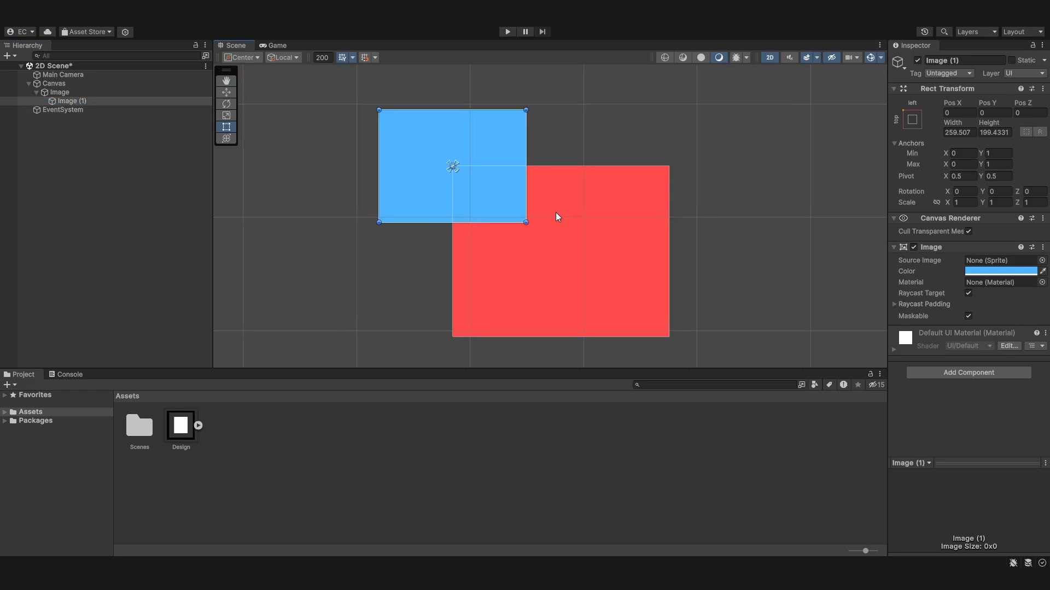
scroll(493, 190, "up", 5)
scroll(410, 154, "up", 1)
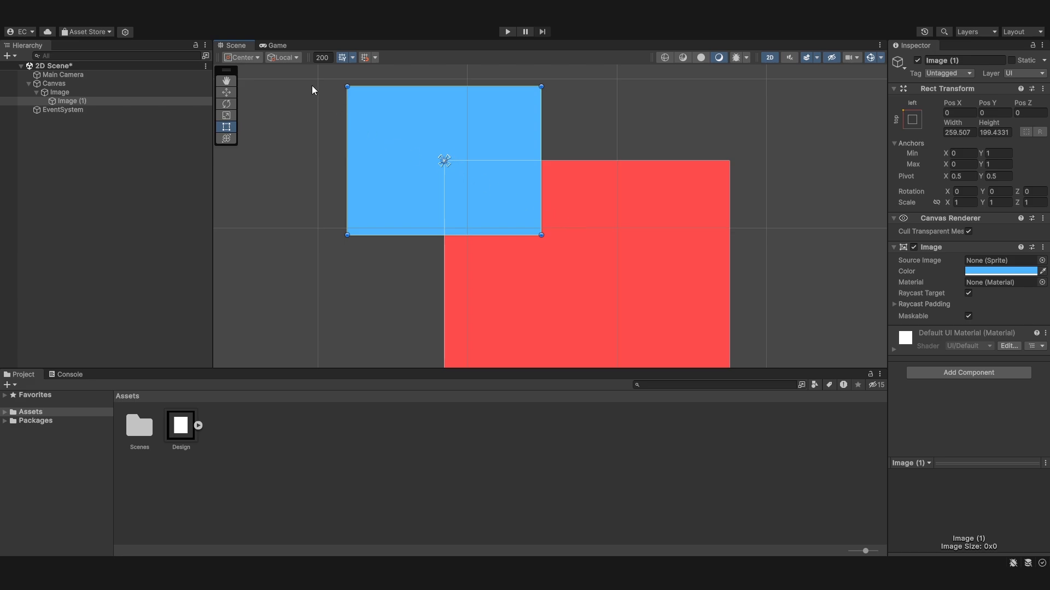
- Select the blue child Image (1) and switch the tool handle position from Center to Pivot
left_click(86, 91)
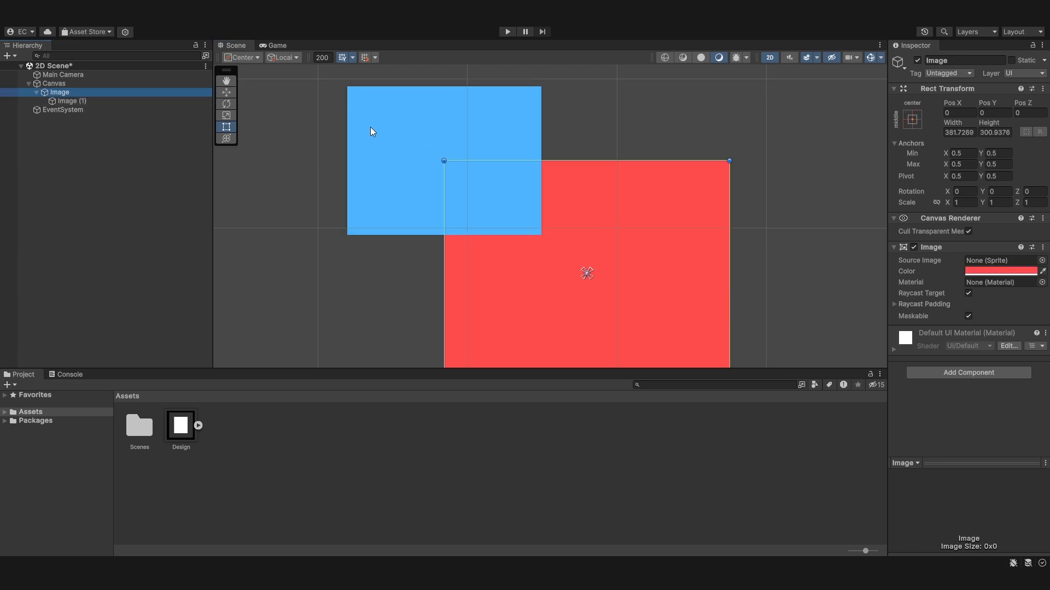
left_click(370, 127)
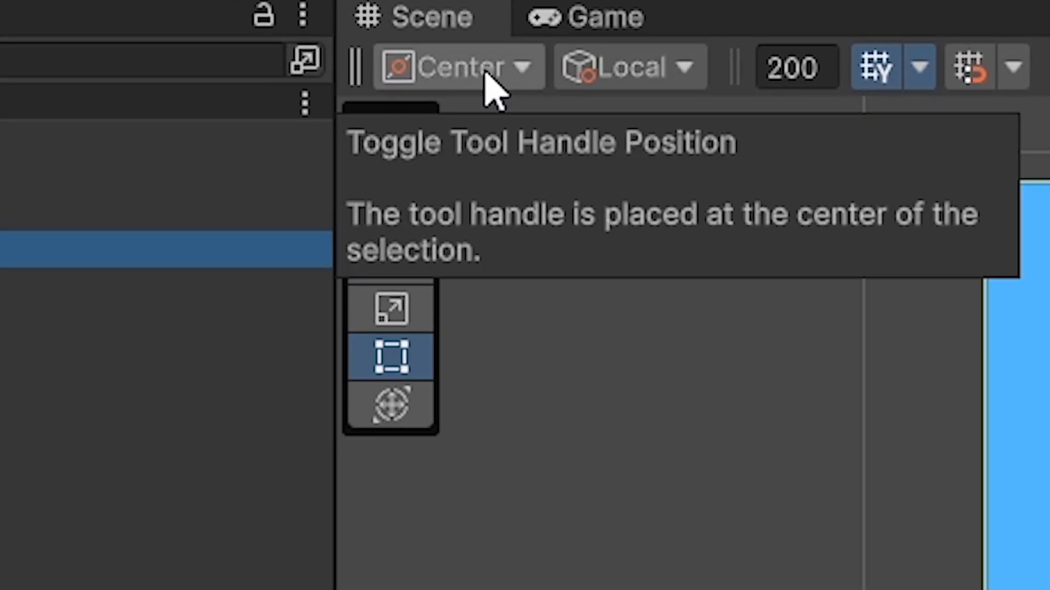
left_click(485, 71)
left_click(498, 175)
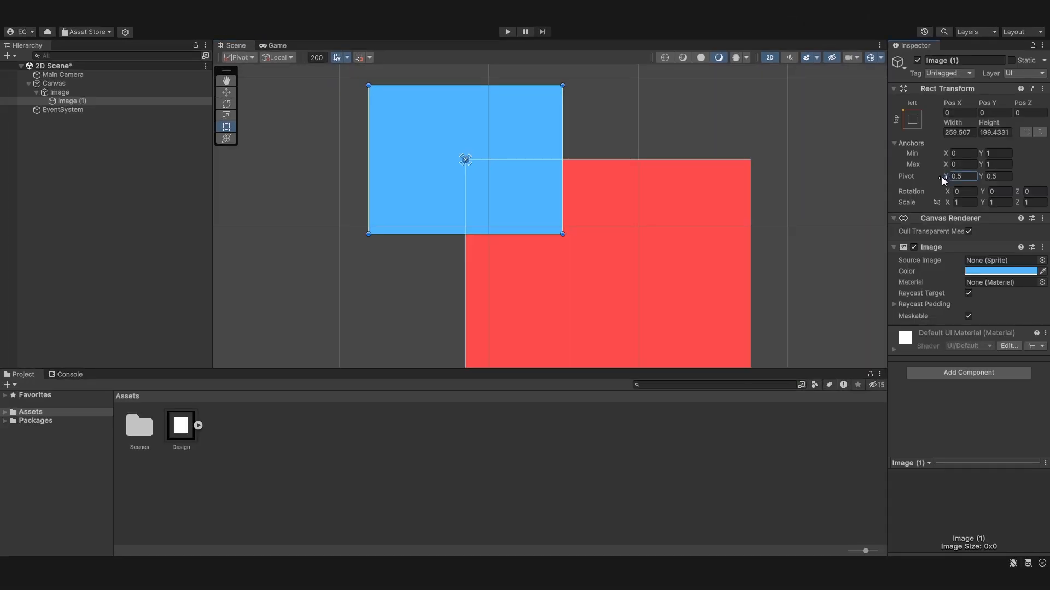
- Set the pivot of the blue Image (1) to X 0, Y 0 and reselect it in the scene
left_click_drag(941, 176, 933, 176)
left_click(955, 176)
type("0")
left_click(990, 177)
type("0")
left_click(796, 154)
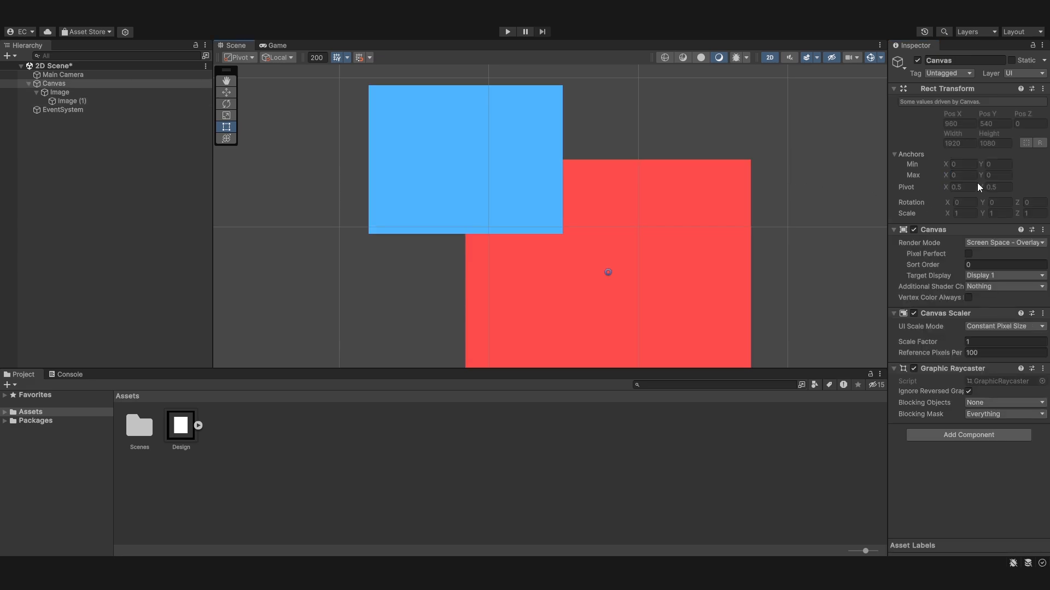
left_click(45, 102)
scroll(339, 147, "up", 2)
middle_click_drag(437, 183, 492, 219)
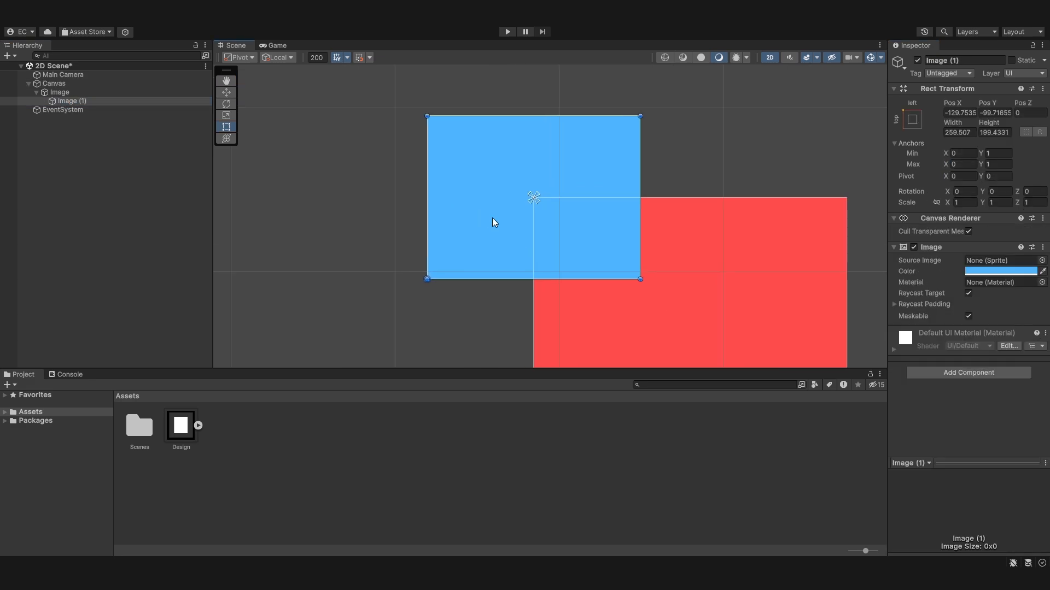
scroll(418, 286, "up", 12)
scroll(432, 278, "down", 5)
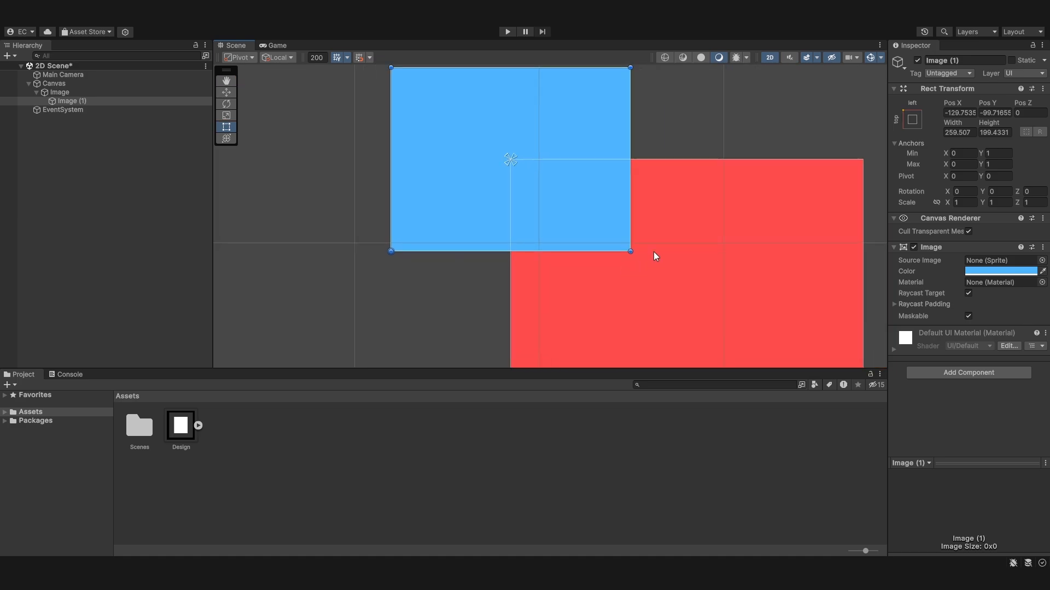
scroll(805, 219, "down", 2)
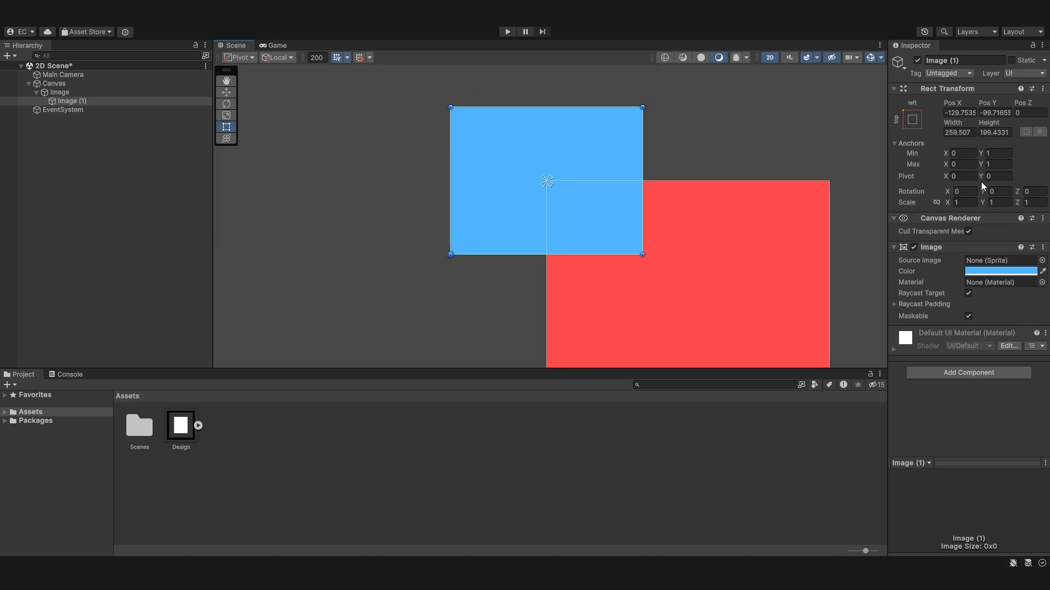
- Set the pivot Y of the blue Image (1) to 1
left_click(999, 177)
type("1")
middle_click_drag(669, 163, 498, 110)
scroll(407, 121, "down", 2)
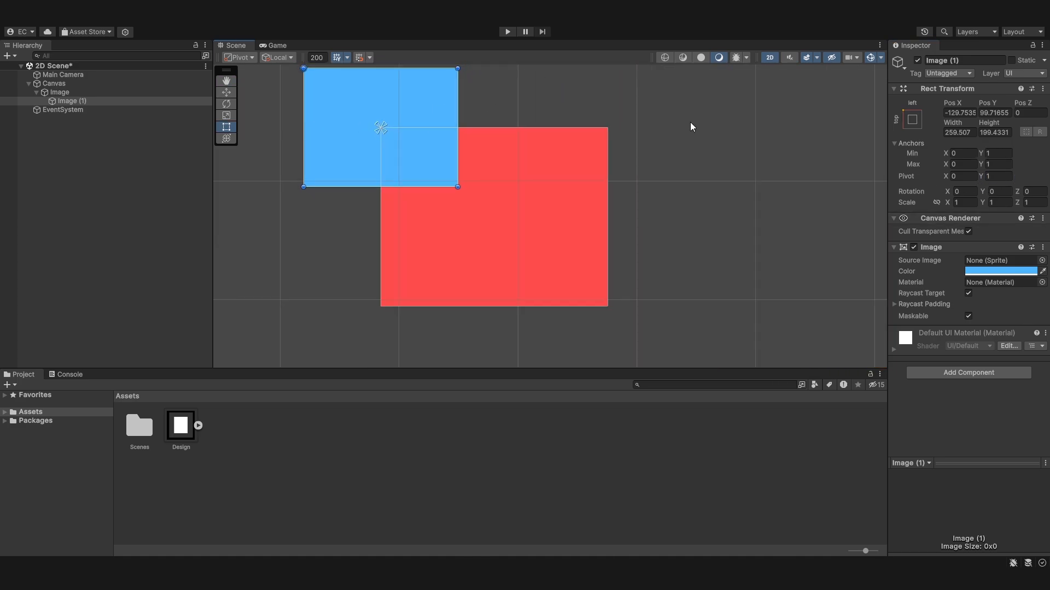
- Reset the blue Image (1) to Pos X 0, Pos Y 0 and leave it selected
left_click(956, 111)
type("0")
key("Tab")
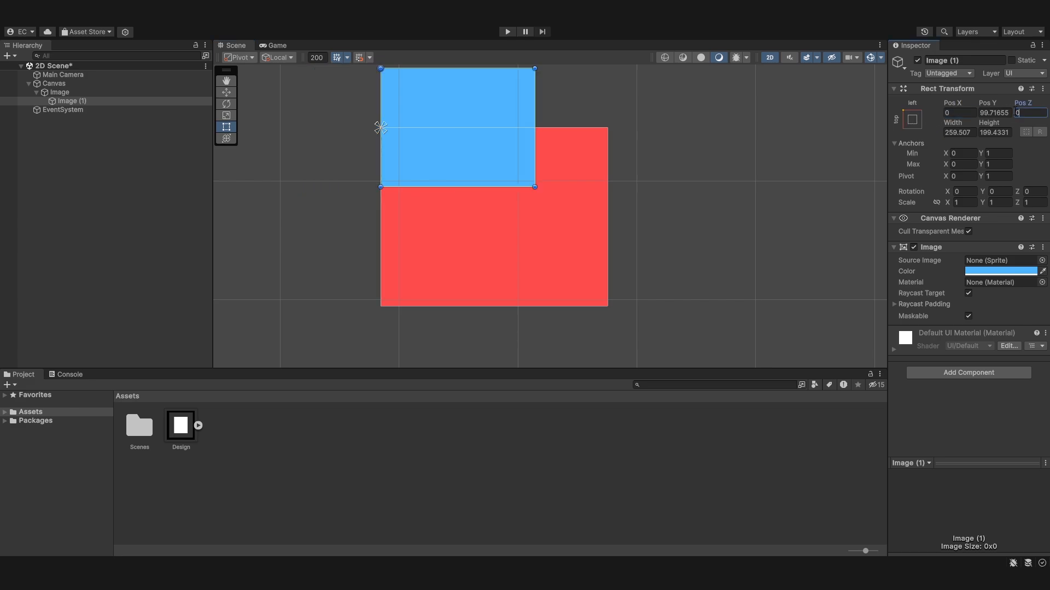
left_click(1000, 113)
type("0")
left_click(629, 157)
scroll(453, 145, "up", 5)
left_click(389, 127)
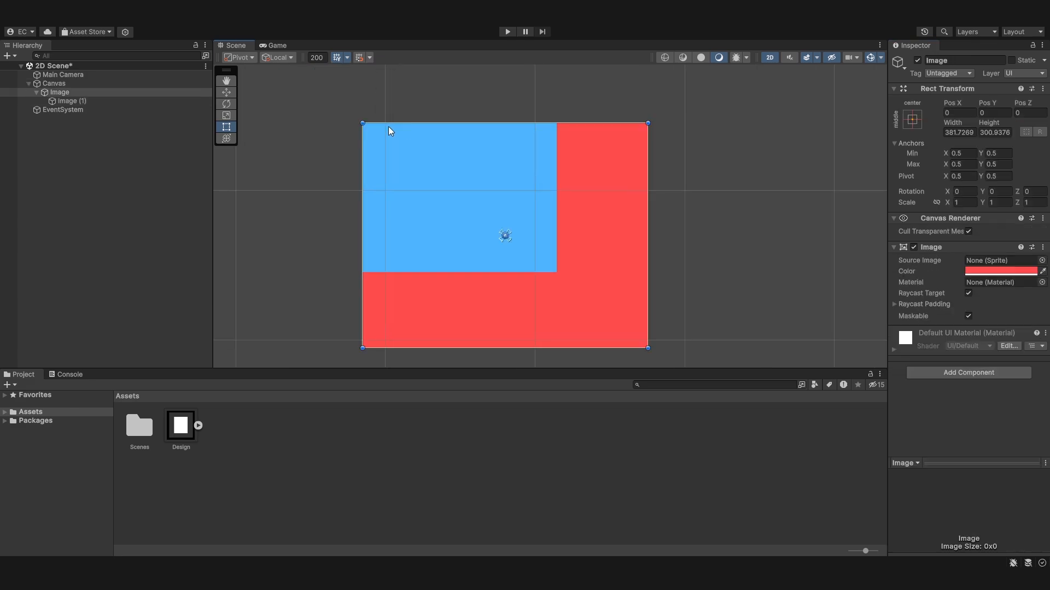
left_click(319, 110)
left_click(136, 103)
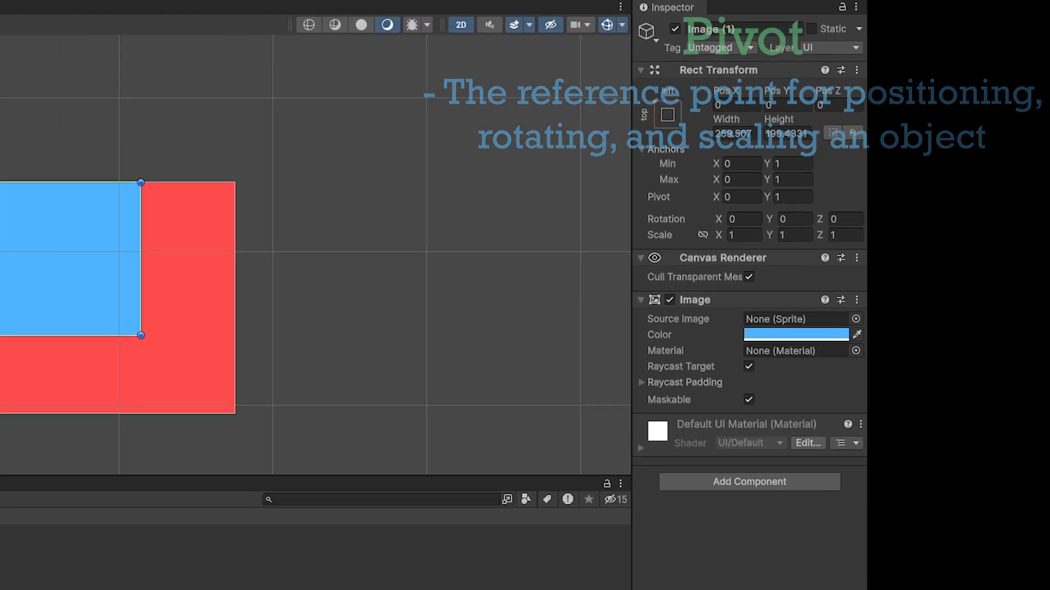
- Switch the tool handle position to Center and back to Pivot, and reselect Image (1)
left_click(244, 58)
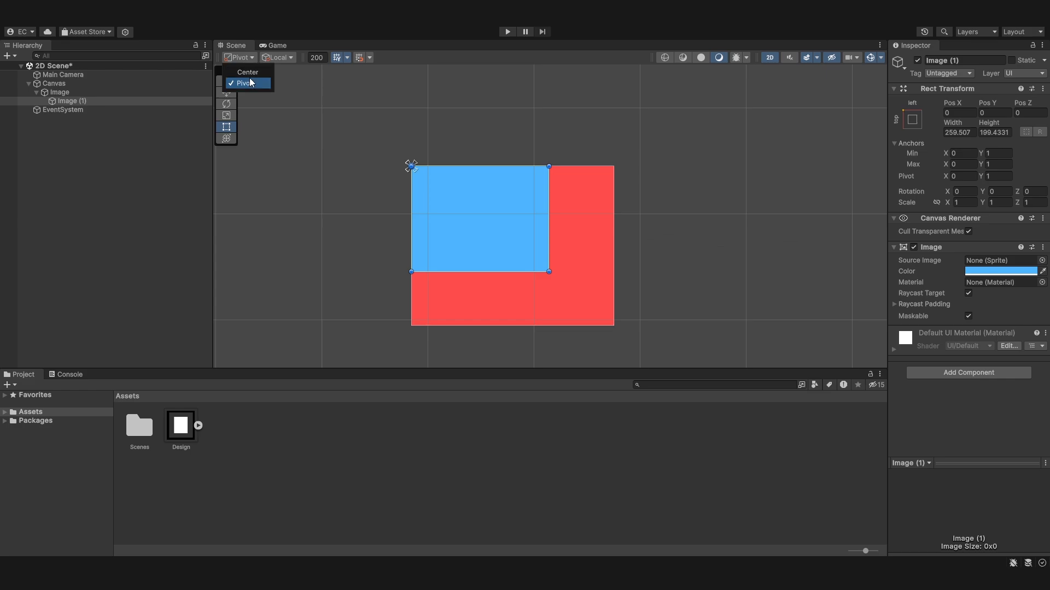
left_click(249, 73)
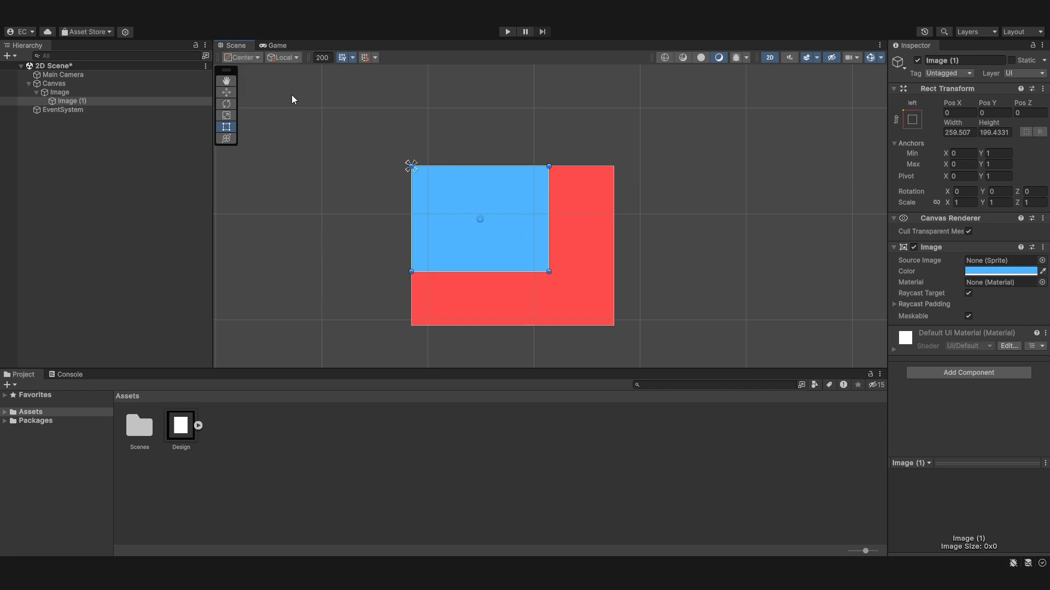
left_click(244, 65)
left_click(250, 60)
left_click(257, 83)
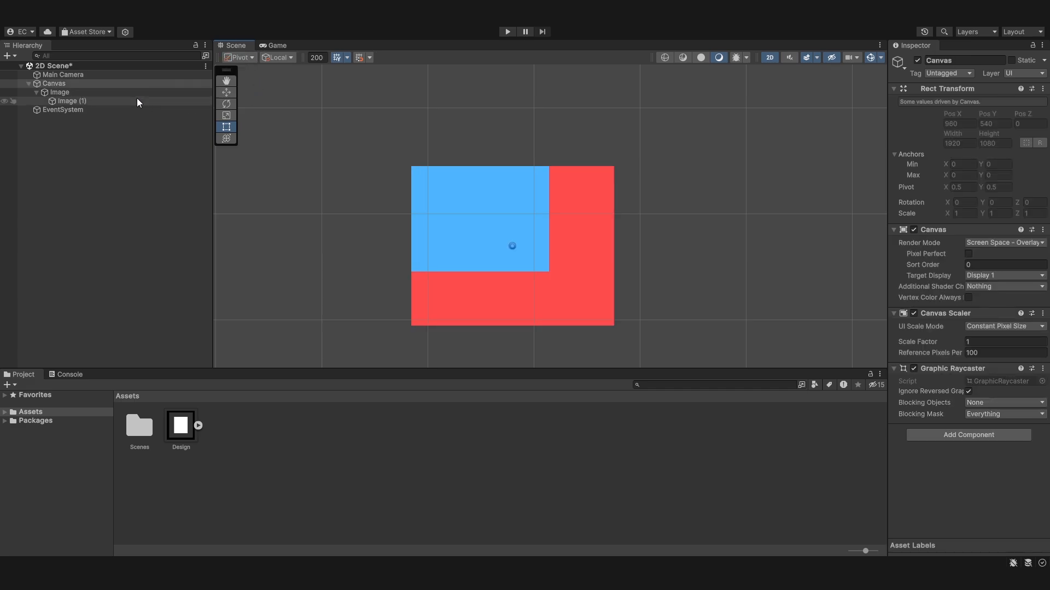
left_click(121, 102)
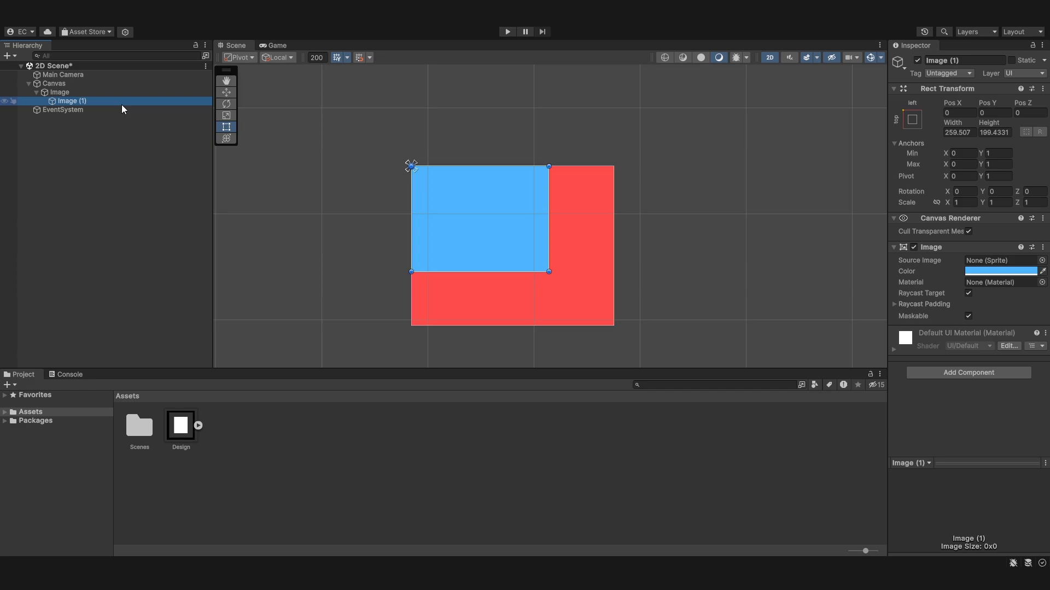
- Rotate the blue Image (1) about 166 degrees around its top-left pivot, and undo the rotation
left_click(226, 104)
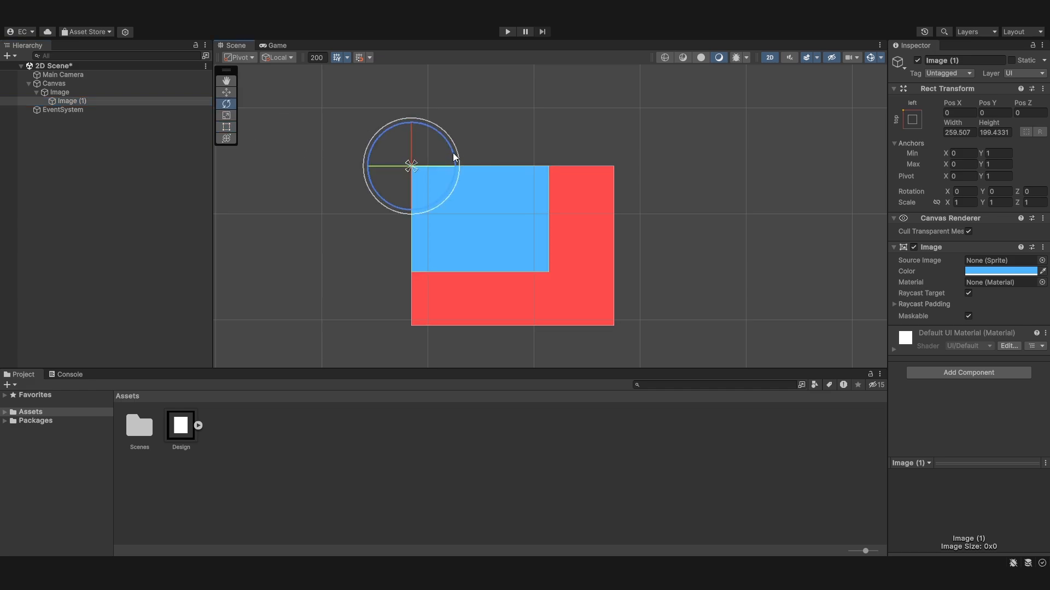
left_click_drag(453, 158, 395, 493)
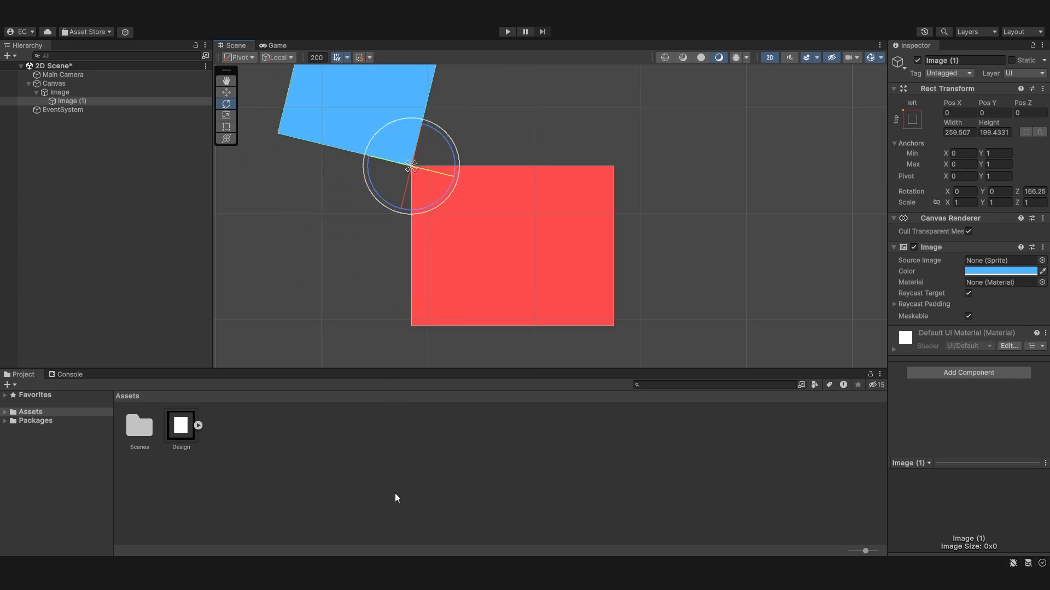
key("ctrl+z")
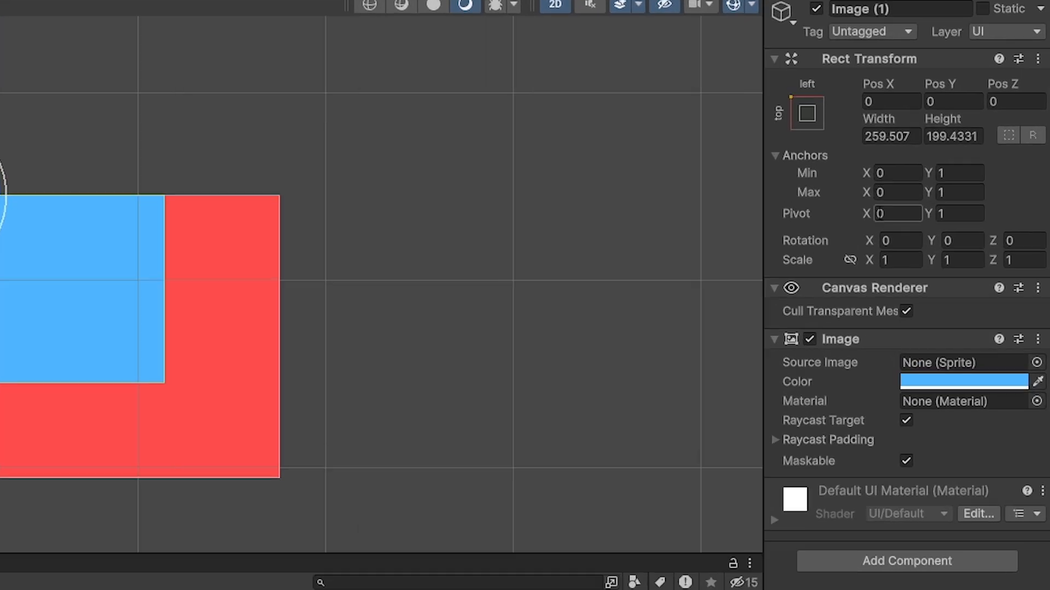
- Set the pivot of the blue Image (1) to X 0.3, Y 0.2
left_click(957, 176)
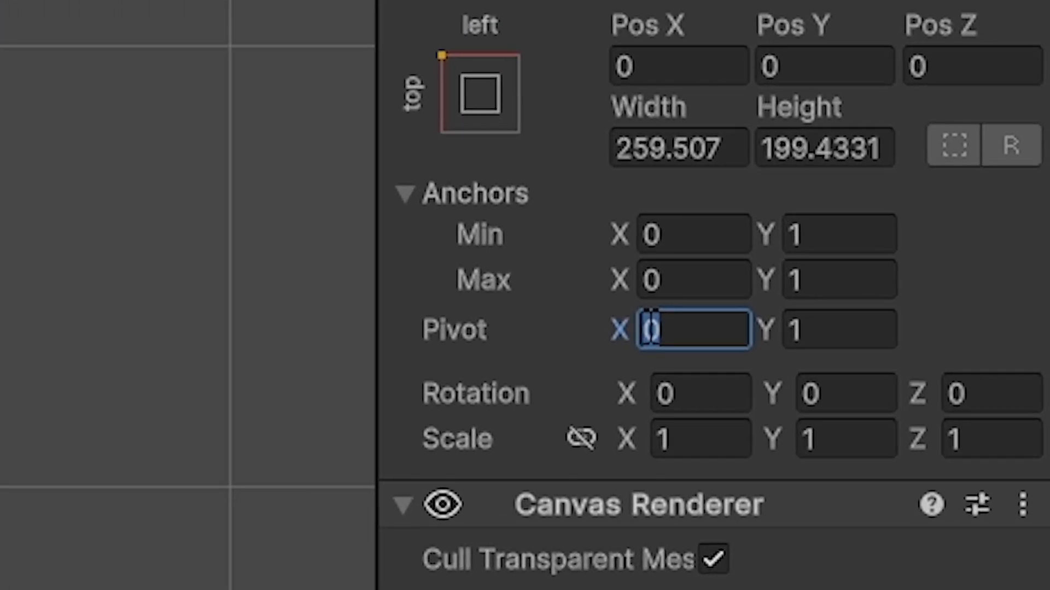
type("0.3")
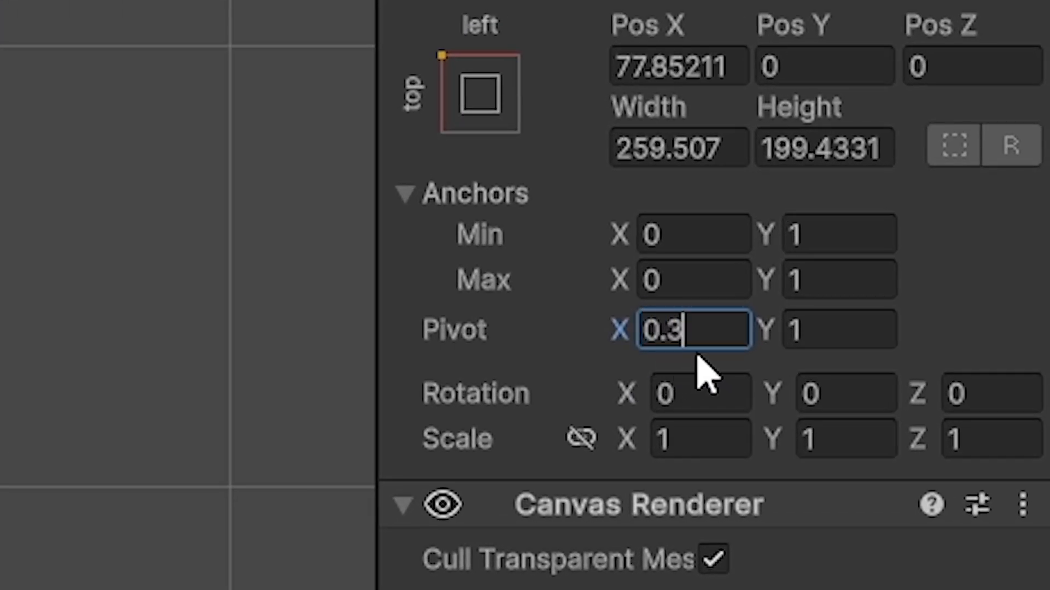
left_click(798, 333)
type("9")
key("BackSpace")
type("0.2")
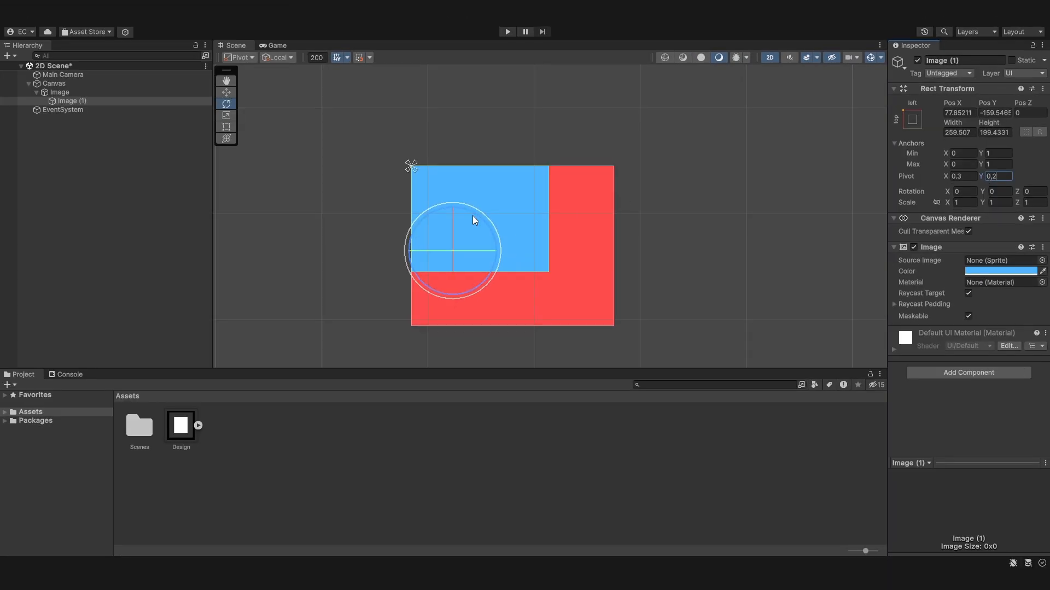
- Rotate the blue Image (1) around its off-centre pivot, undo the rotation, and switch the tool handle position to Center
left_click_drag(473, 216, 1019, 247)
key("z")
key("ctrl+z")
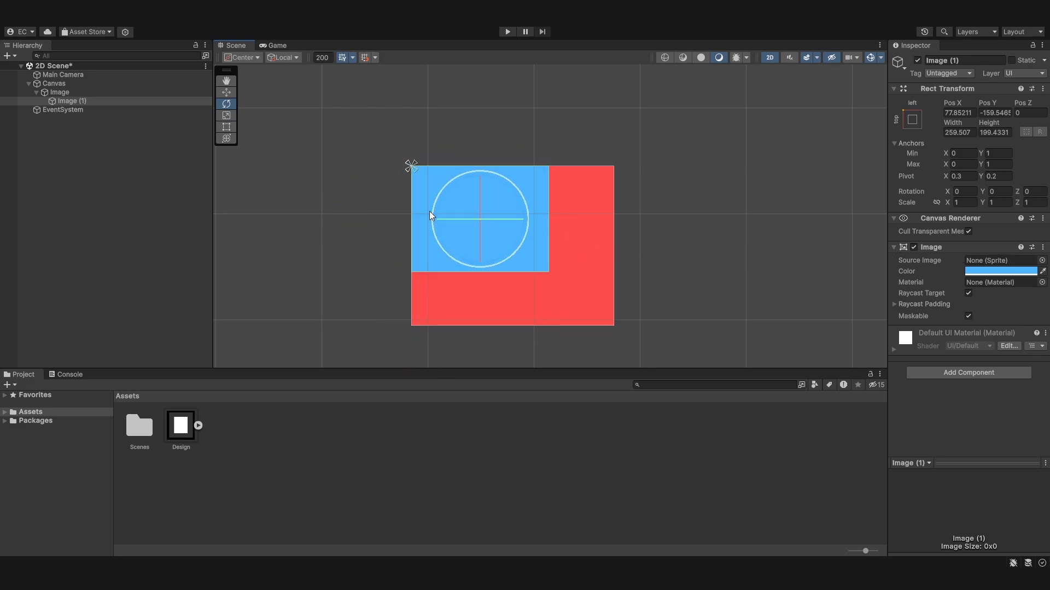
- Delete the blue child Image (1) and select the red parent Image with the Rect tool
left_click(71, 91)
left_click(70, 101)
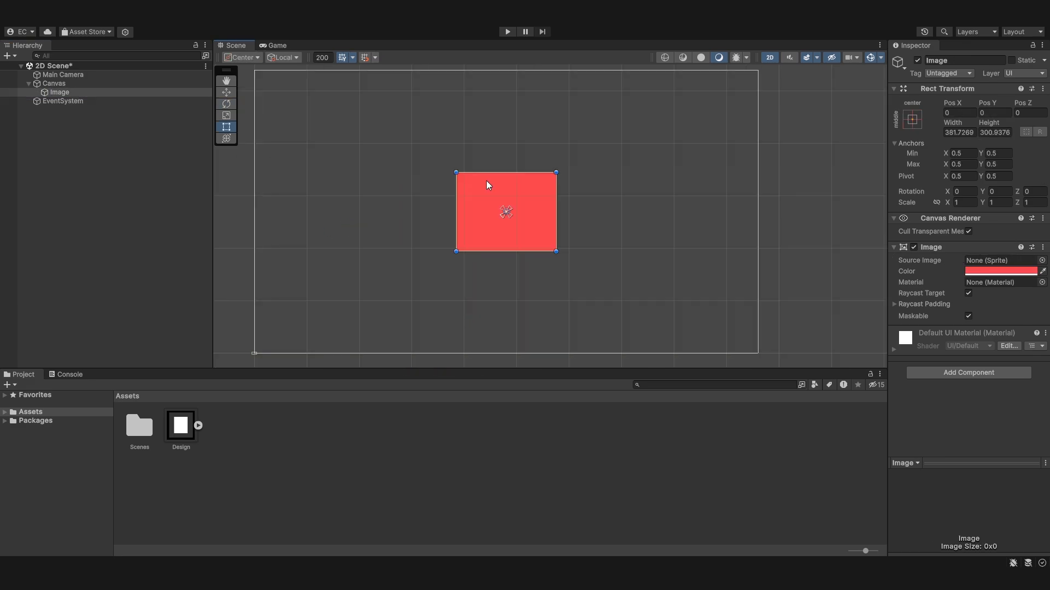
middle_click_drag(462, 180, 492, 183)
scroll(536, 205, "up", 3)
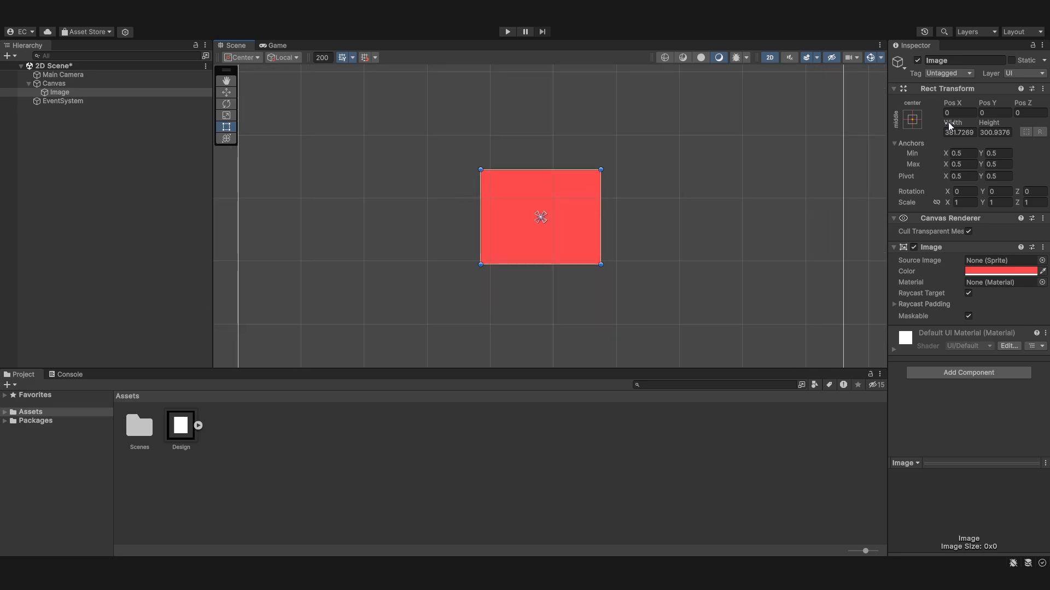
- Anchor the red Image to the Canvas's top left and move it to about Pos X 1202, Pos Y -294
left_click(918, 117)
left_click(950, 206)
scroll(628, 180, "down", 2)
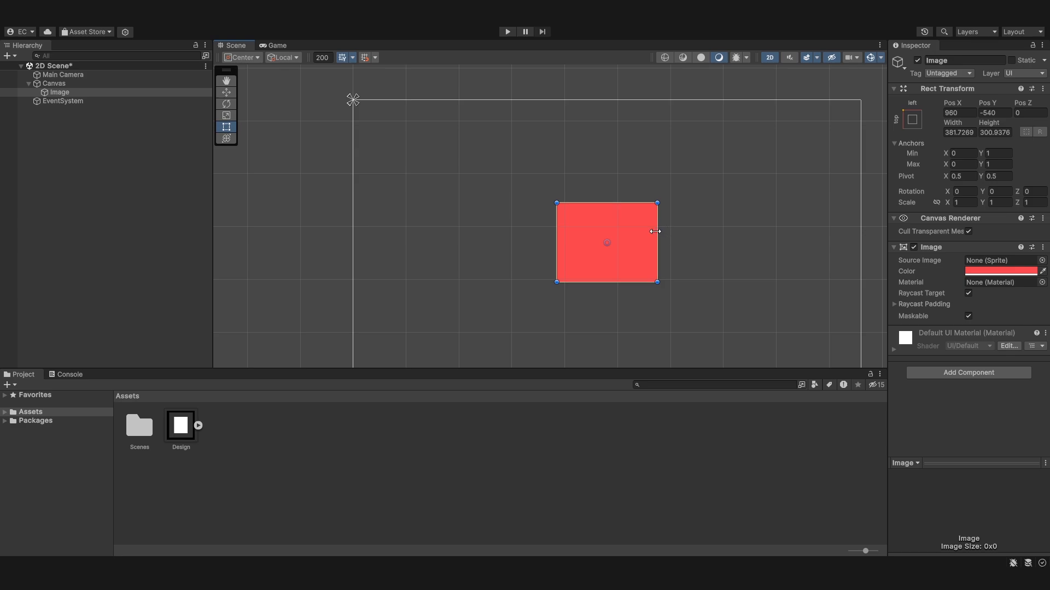
left_click_drag(628, 223, 693, 159)
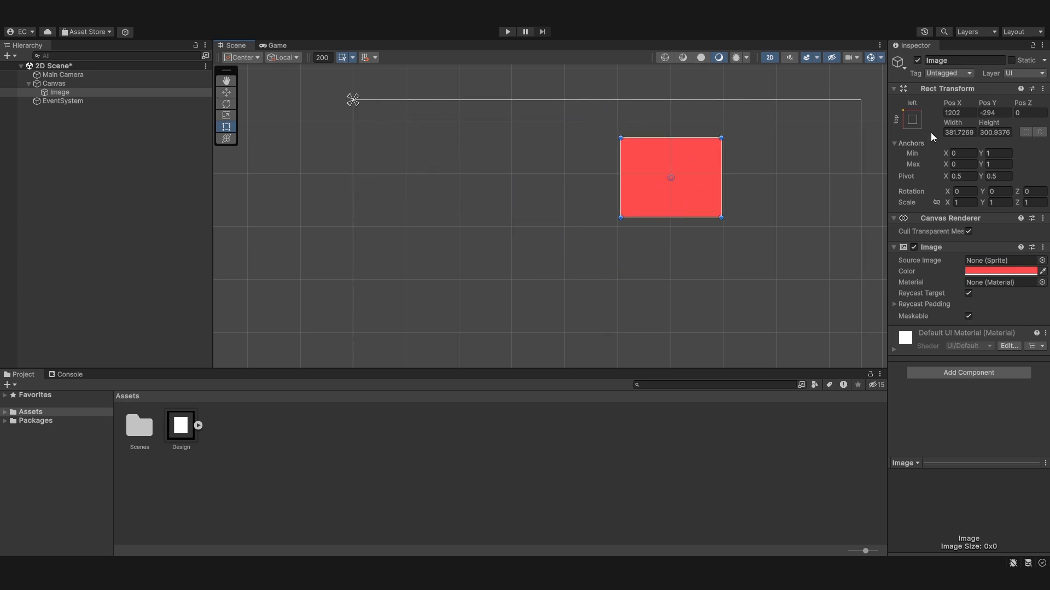
- Set the red Image's position to Pos X 0, Pos Y 0 relative to its top-left anchor
left_click(955, 113)
type("0")
key("Tab")
type("0")
middle_click_drag(439, 140, 572, 227)
scroll(573, 228, "up", 5)
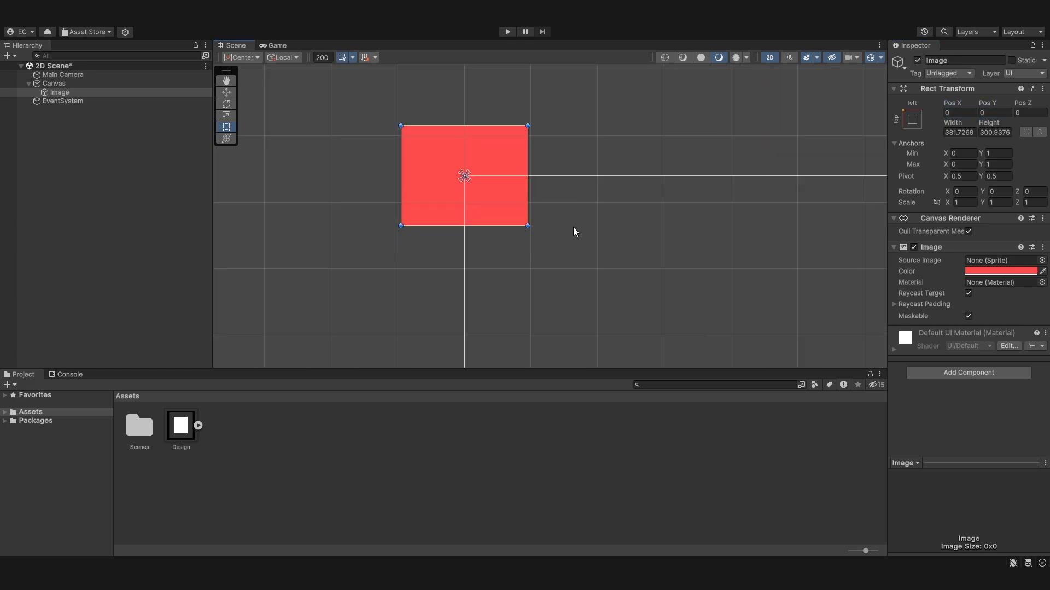
scroll(463, 180, "up", 6)
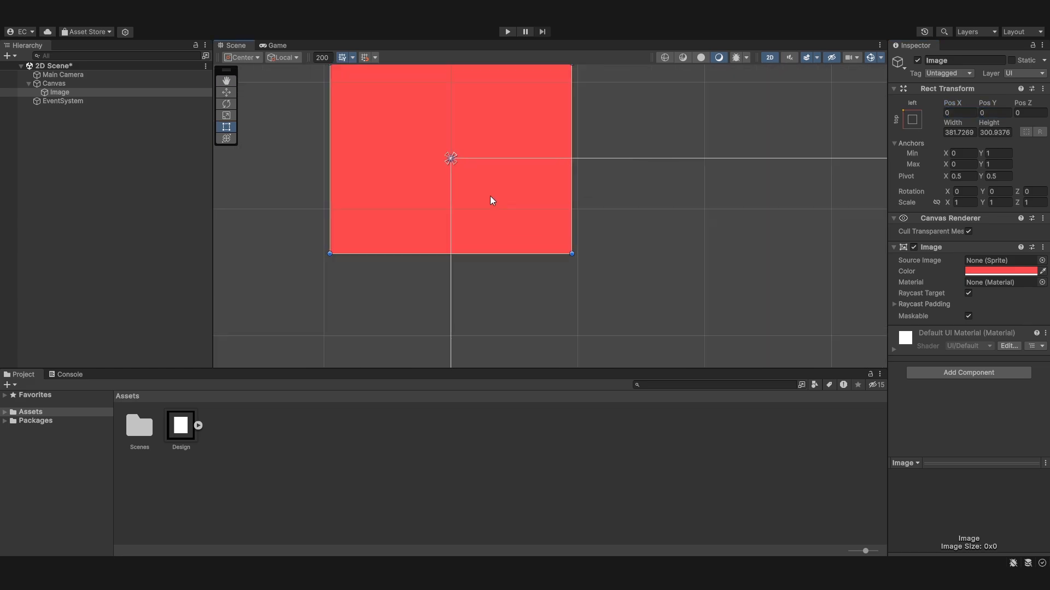
scroll(448, 164, "up", 1)
scroll(448, 164, "down", 4)
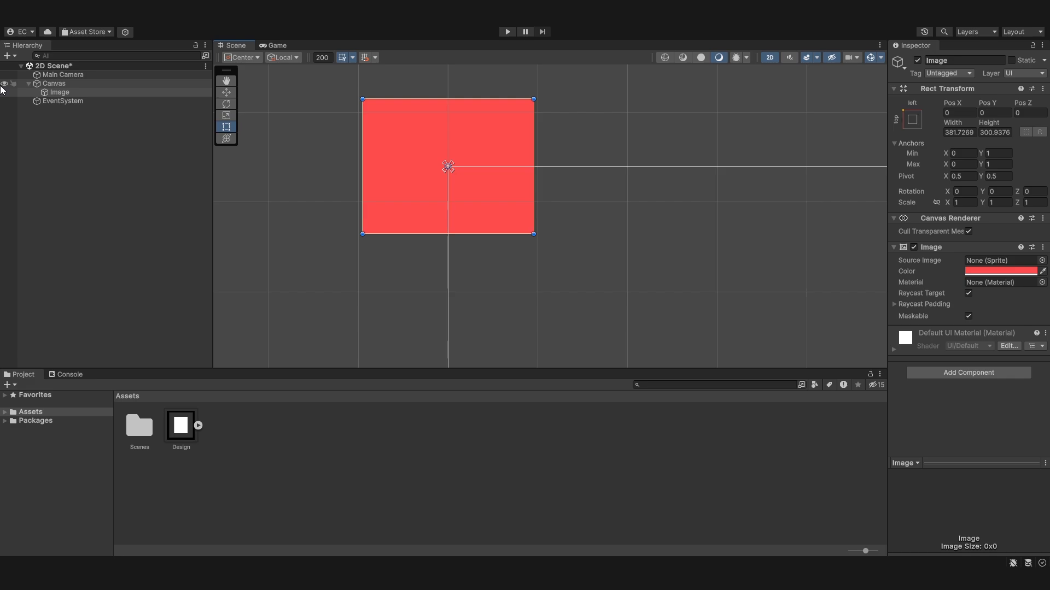
- Set the red image's anchors to the middle-right preset, leaving its position and pivot as they are
scroll(524, 204, "down", 8)
middle_click_drag(508, 210, 343, 154)
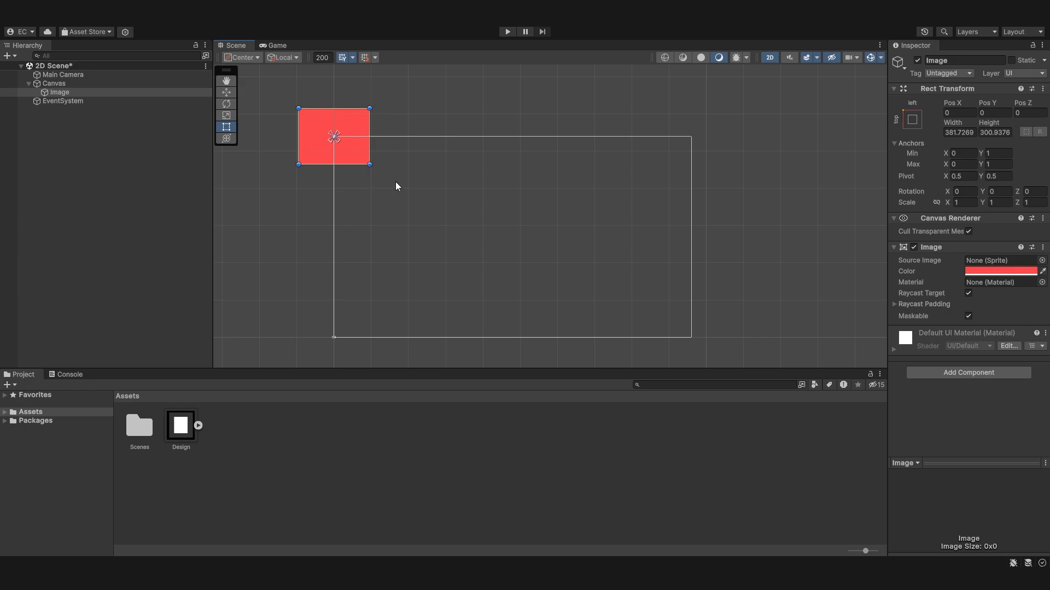
left_click(912, 120)
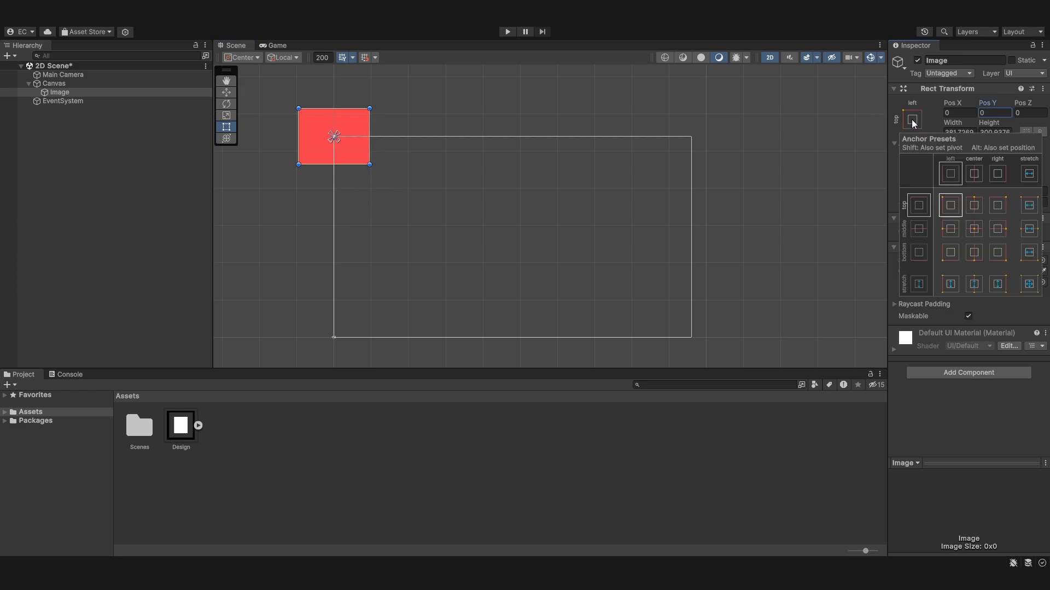
left_click(998, 229)
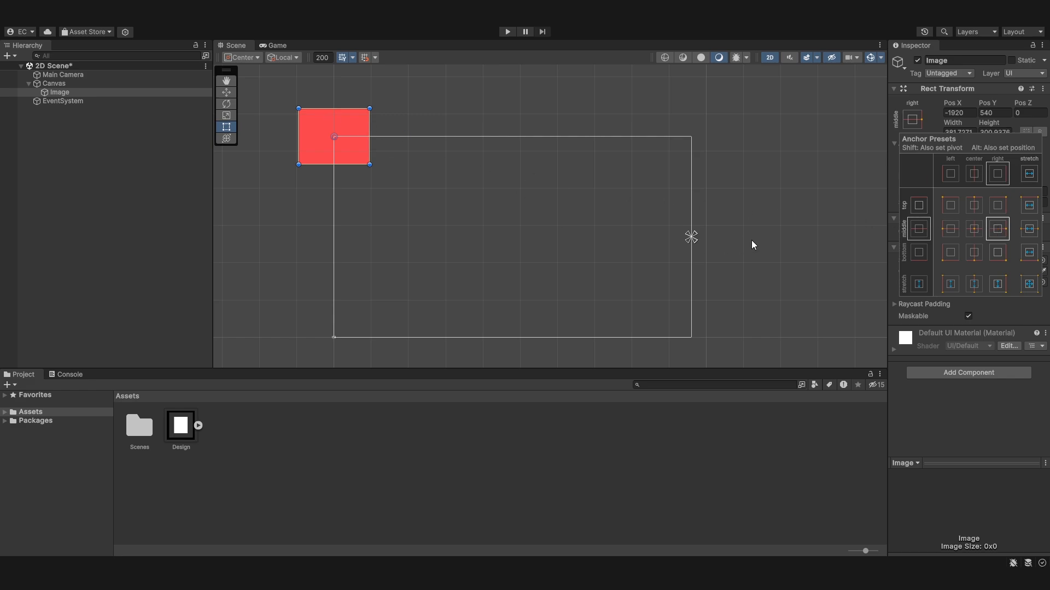
left_click(720, 250)
left_click(349, 139)
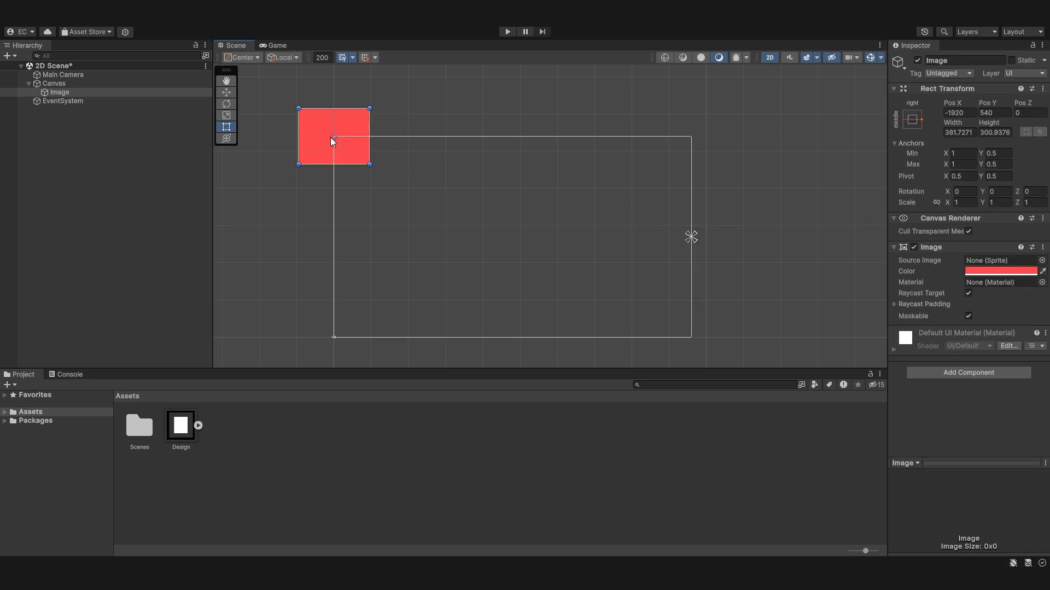
- Switch the tool handle position to Pivot and try moving the image's pivot point toward its right edge
scroll(332, 137, "up", 1)
scroll(336, 137, "up", 2)
mouse_move(336, 137)
left_mouse_down()
mouse_move(350, 133)
mouse_move(341, 129)
left_mouse_up()
left_click(239, 57)
left_click(245, 84)
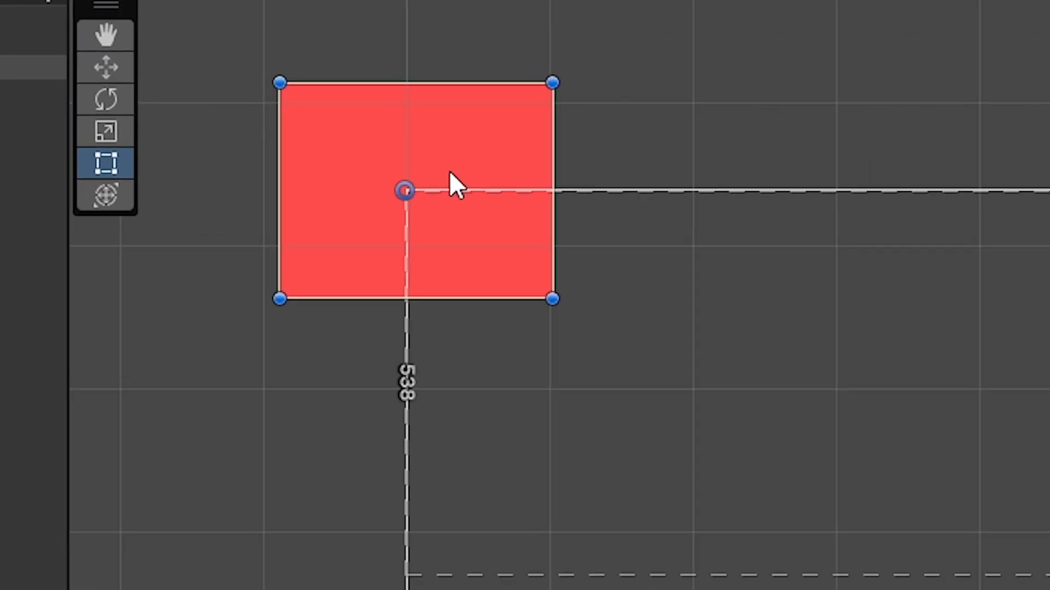
left_click_drag(405, 190, 543, 192)
left_click_drag(723, 255, 736, 255)
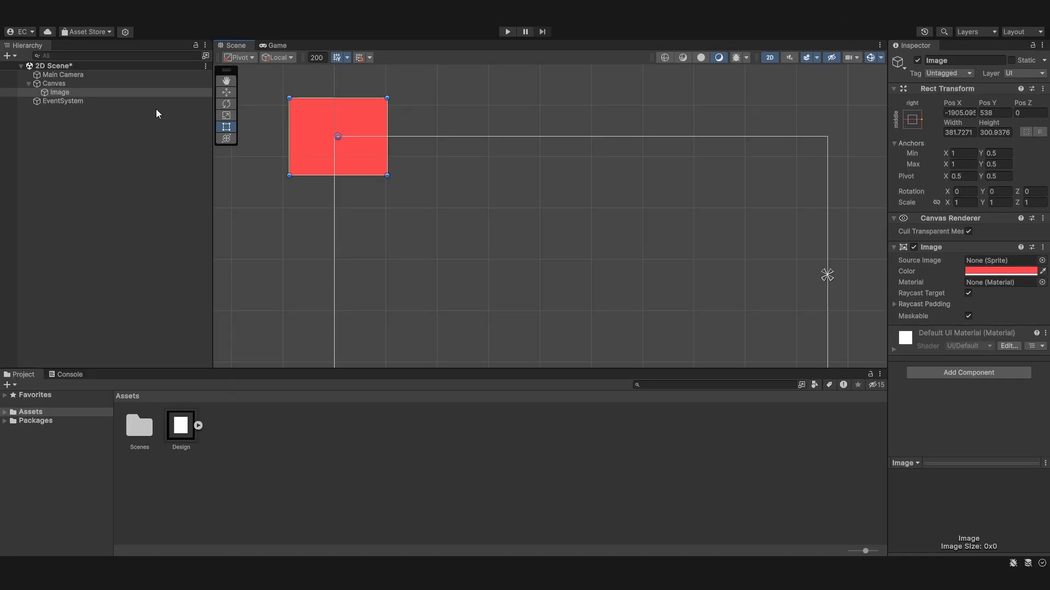
- Apply the middle-right anchor preset to the image so that it also sets the pivot
left_click(913, 121)
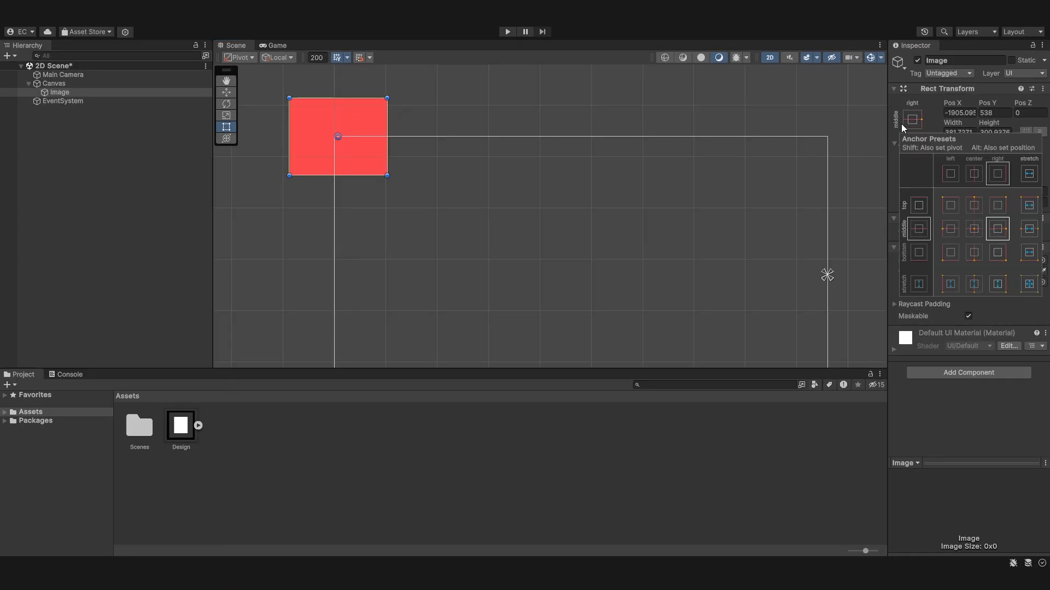
key("shift")
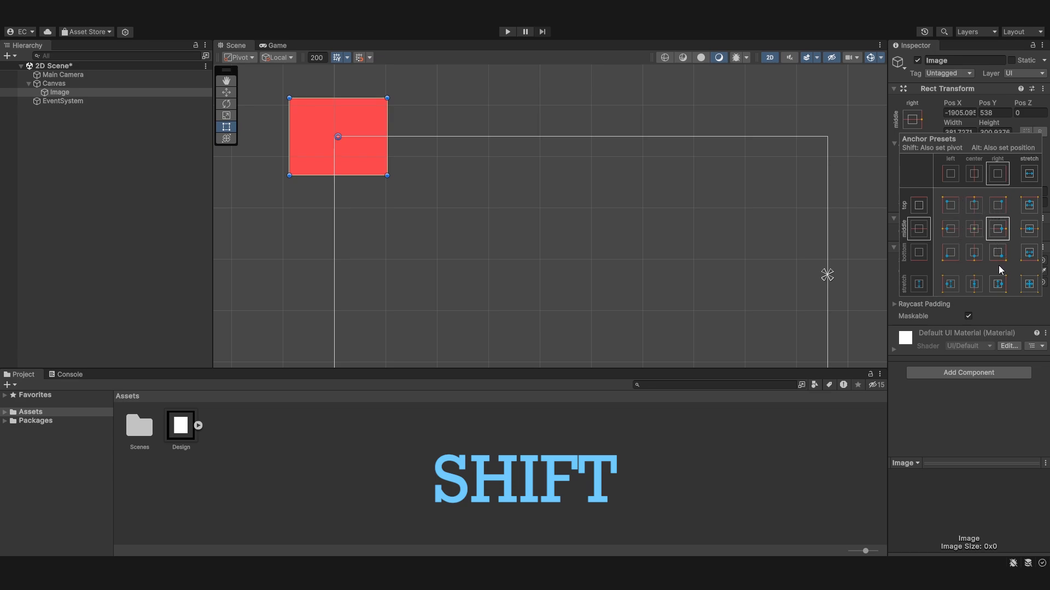
left_click(1001, 232, "shift")
- Examine the pivot on the image's right edge and the anchor on the canvas's right side
scroll(383, 142, "up", 10)
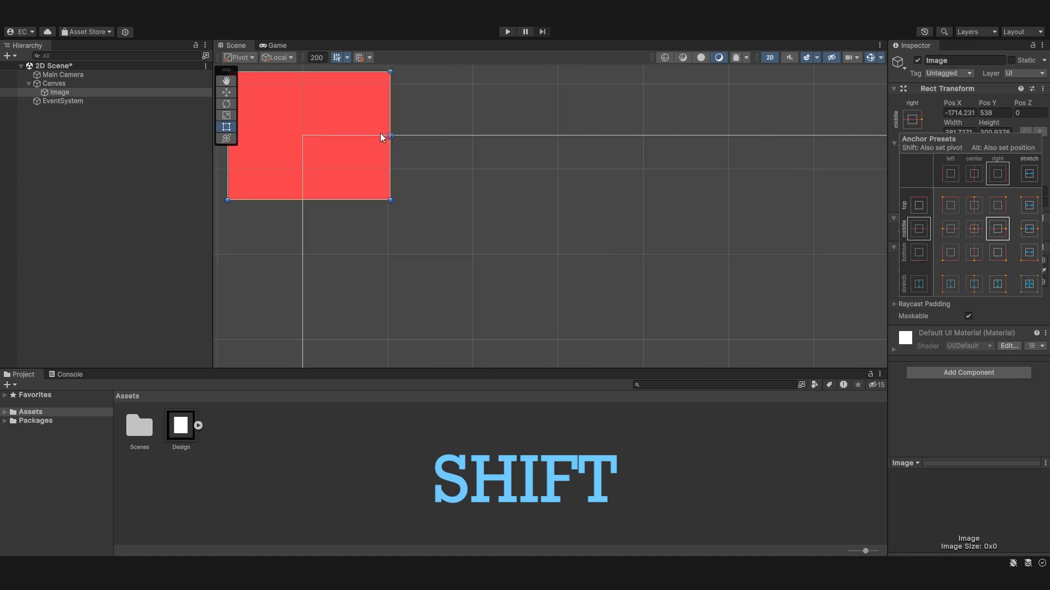
middle_click_drag(549, 181, 350, 127)
scroll(703, 211, "down", 4)
middle_click_drag(703, 211, 442, 144)
scroll(711, 218, "down", 5)
scroll(693, 239, "up", 5)
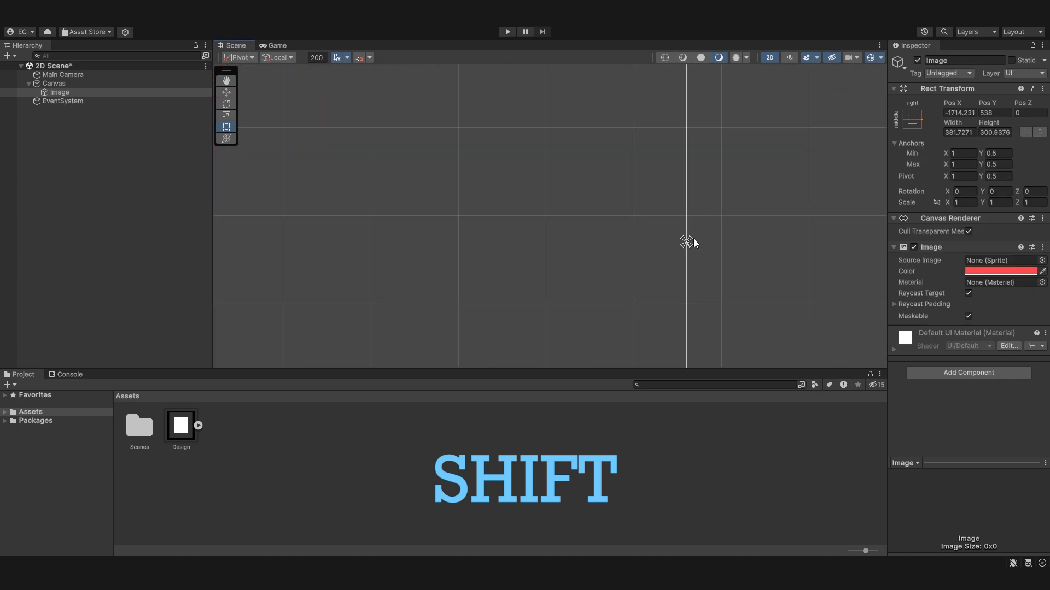
scroll(693, 238, "down", 8)
scroll(659, 215, "down", 2)
mouse_move(658, 215)
middle_mouse_down()
mouse_move(724, 224)
mouse_move(722, 186)
middle_mouse_up()
- Apply the top-center anchor preset to the image, setting its pivot and snapping its position to the anchor
left_click(907, 119)
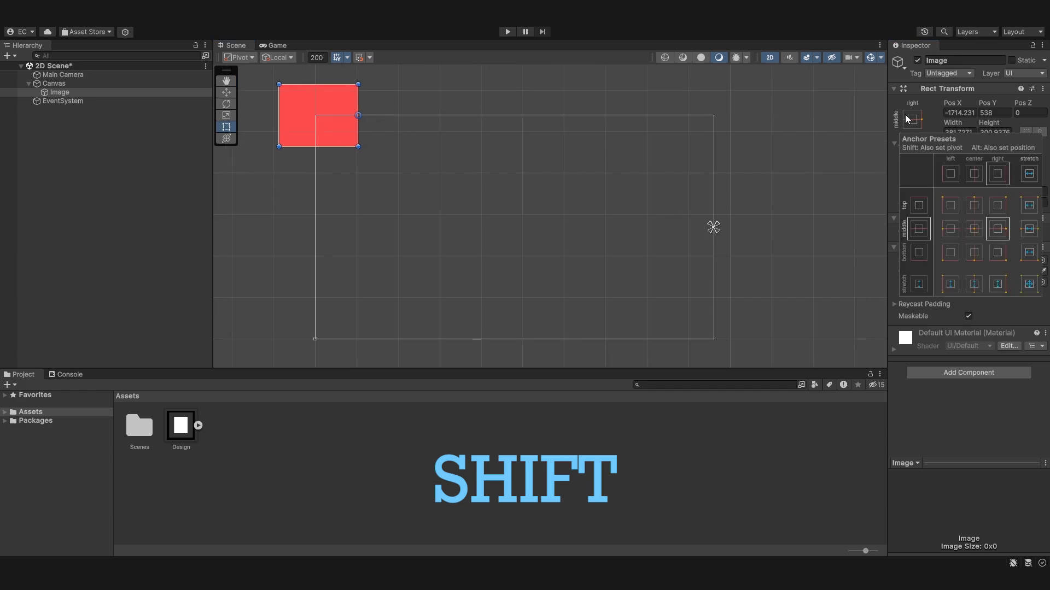
left_click(972, 206, "shift")
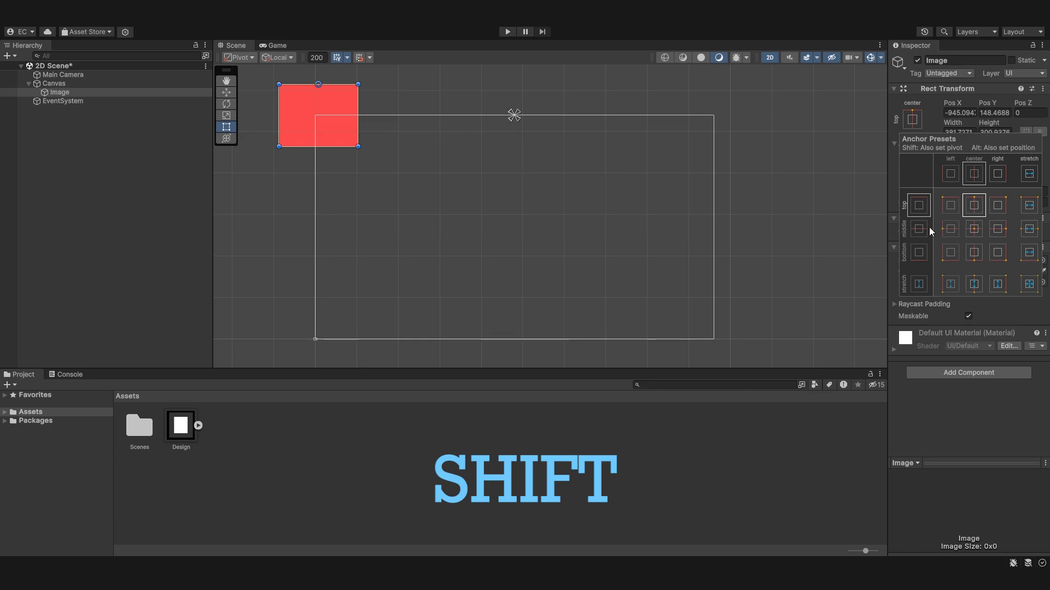
left_click(974, 207, "alt")
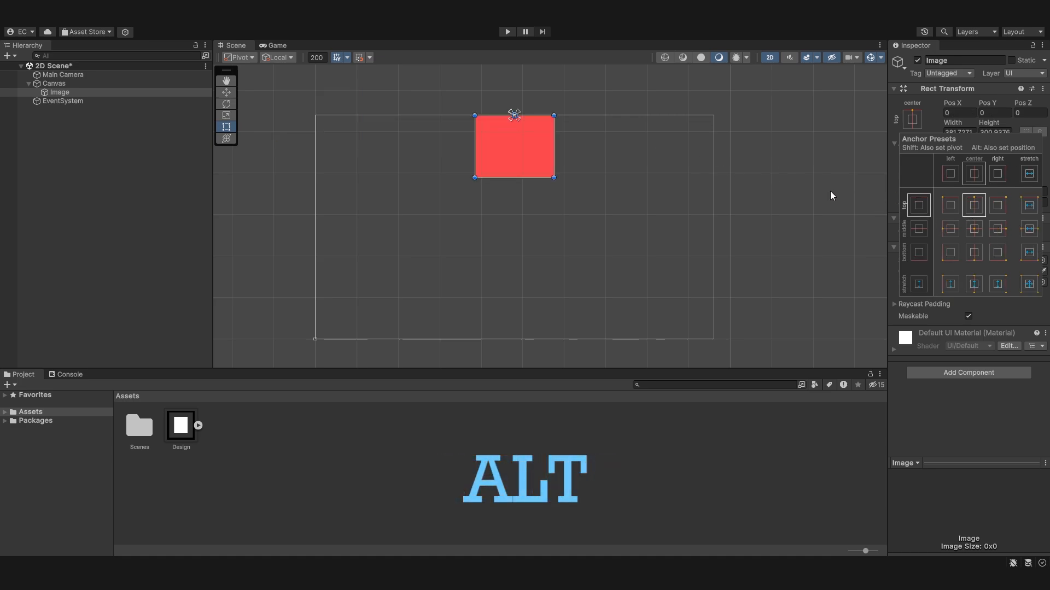
key("shift")
key("shift")
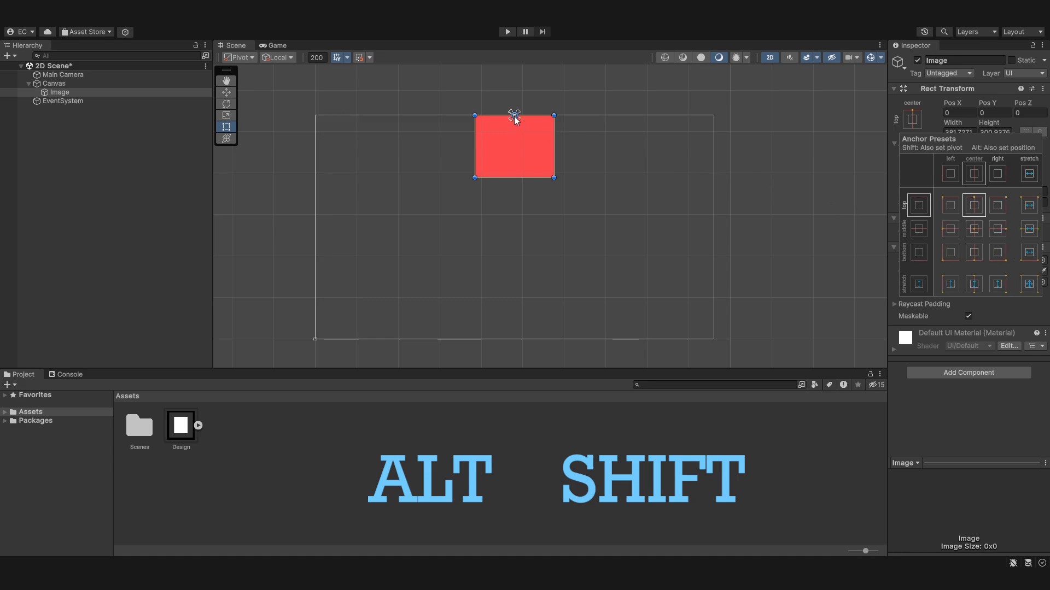
- Examine how the image aligns with the canvas's top-center anchor and inspect the canvas's bottom-right corner
scroll(516, 117, "up", 5)
scroll(573, 204, "up", 4)
scroll(580, 210, "down", 6)
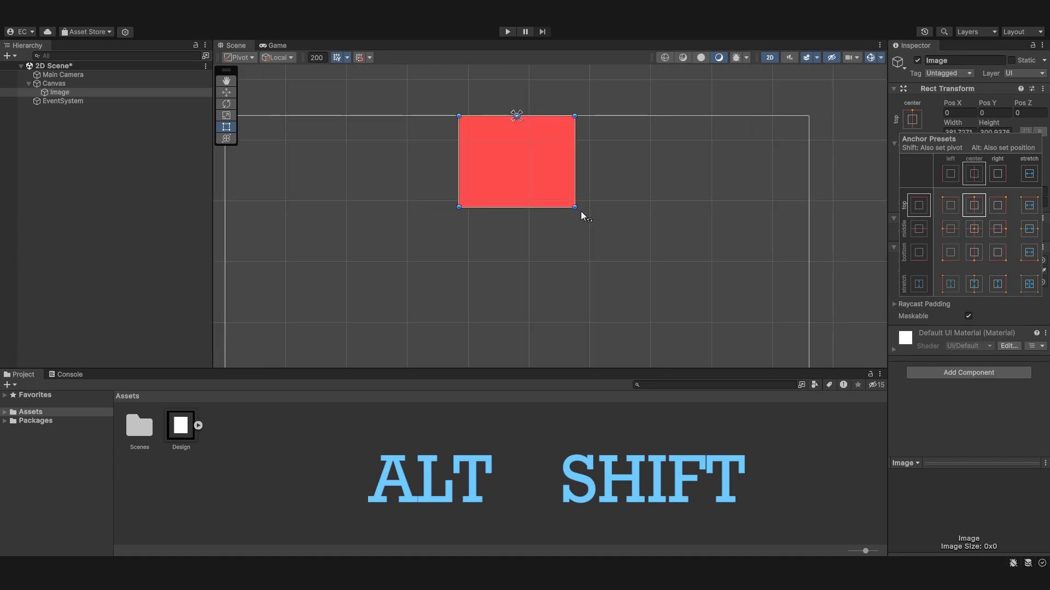
middle_click_drag(581, 211, 521, 162)
scroll(516, 159, "down", 1)
scroll(476, 139, "up", 1)
scroll(468, 136, "down", 3)
scroll(698, 287, "up", 4)
middle_click_drag(665, 321, 604, 245)
scroll(604, 247, "up", 9)
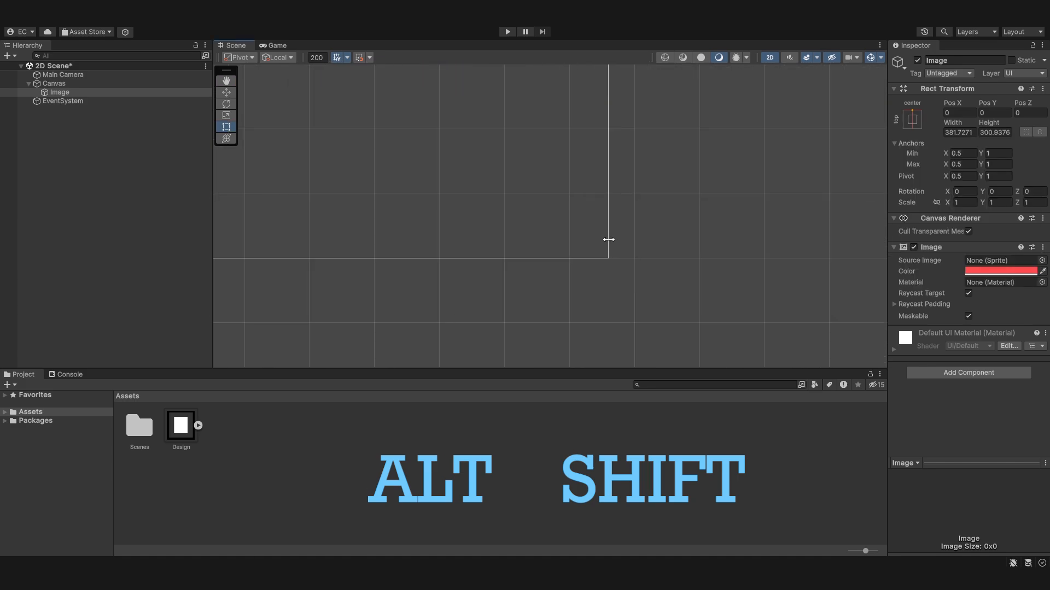
scroll(598, 218, "down", 8)
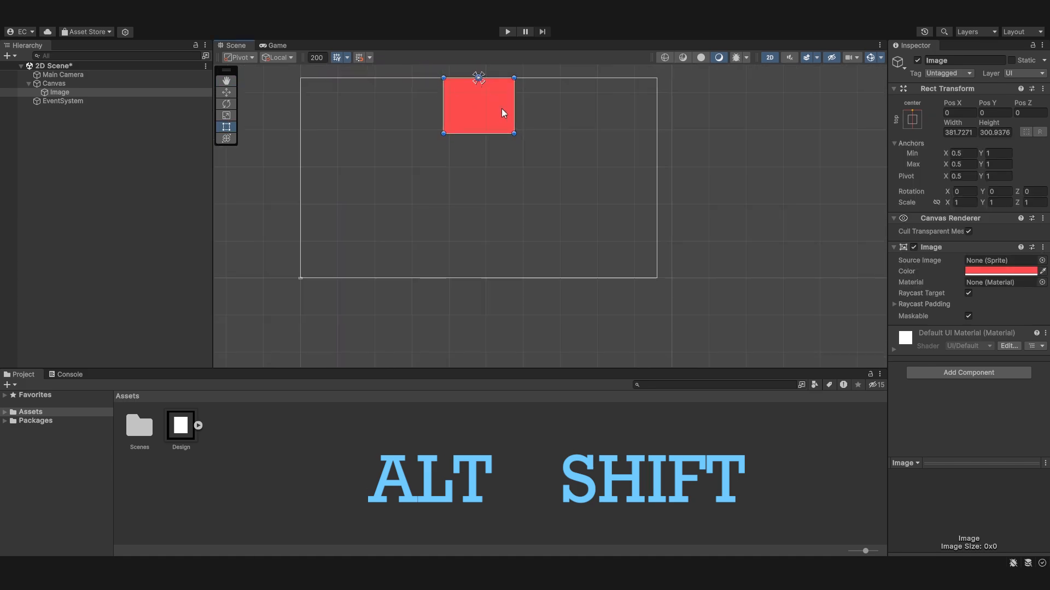
scroll(570, 208, "up", 6)
scroll(565, 166, "down", 6)
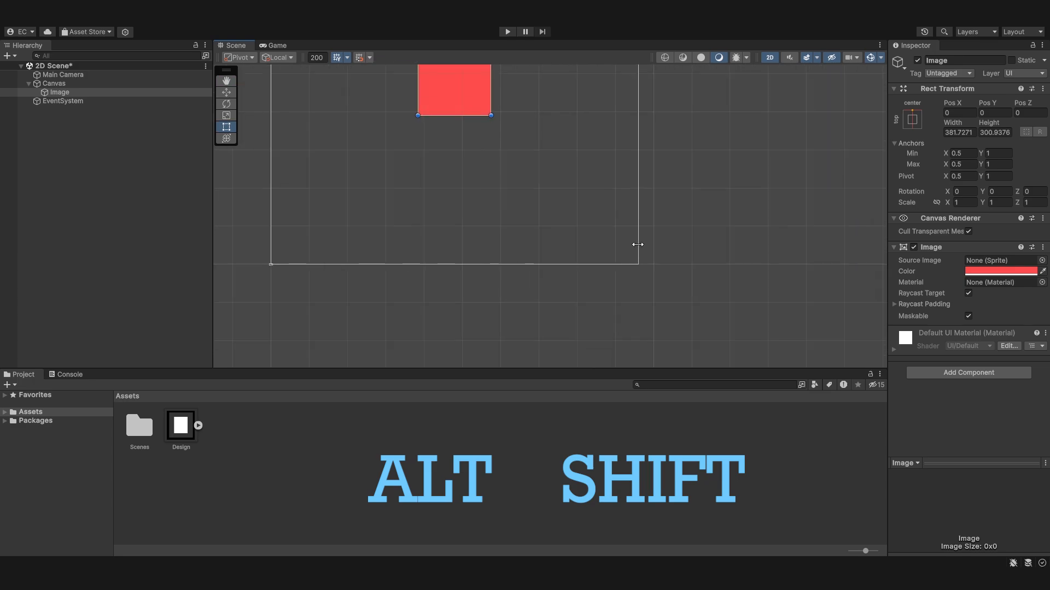
scroll(638, 245, "down", 2)
- Apply the bottom-right anchor preset to the image, setting both its pivot and its position
left_click(912, 119)
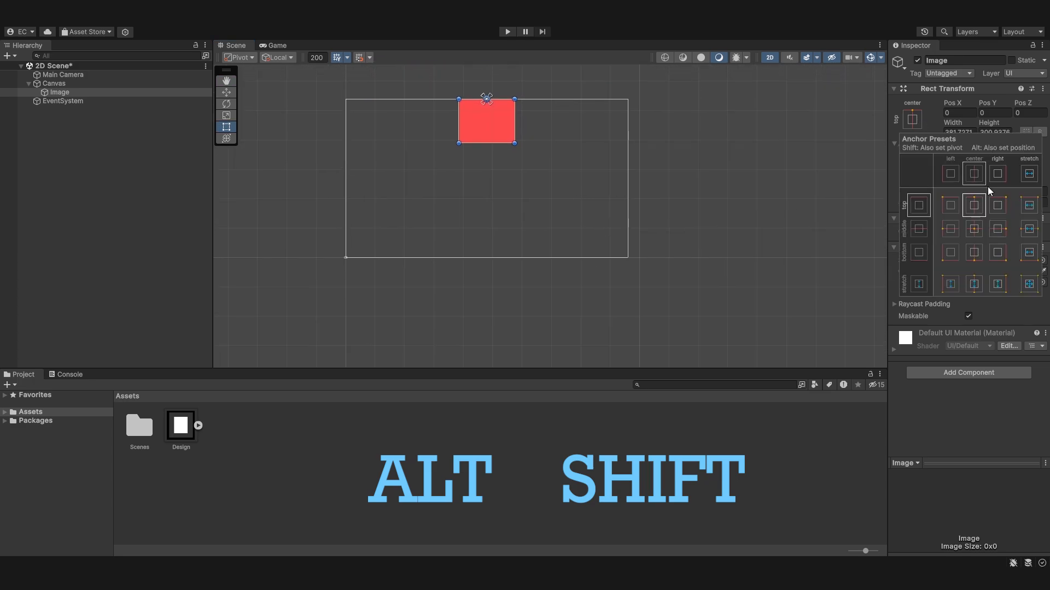
left_click(1001, 254, "alt+shift")
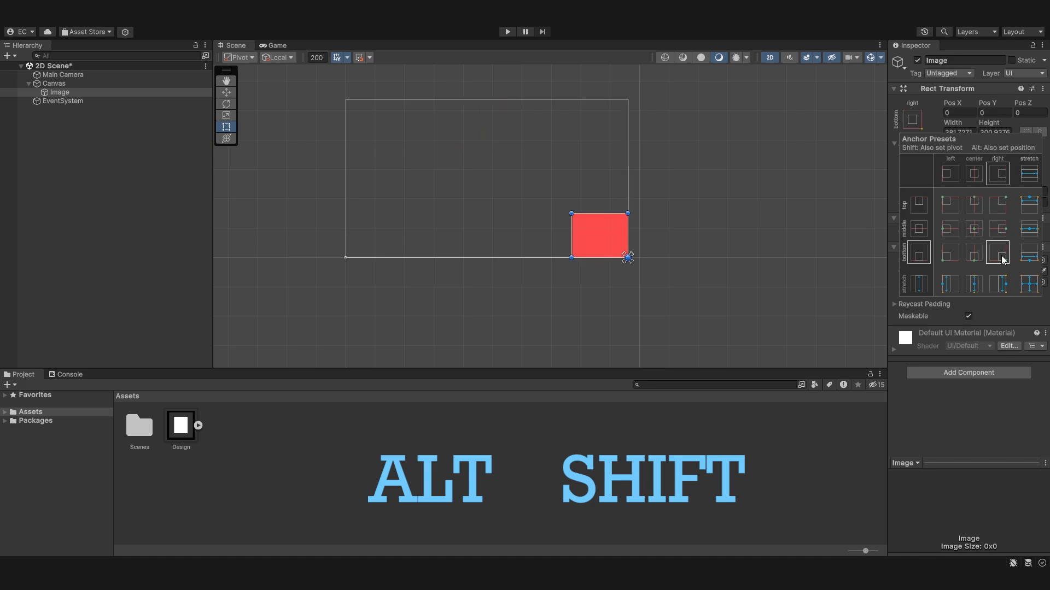
scroll(598, 289, "up", 5)
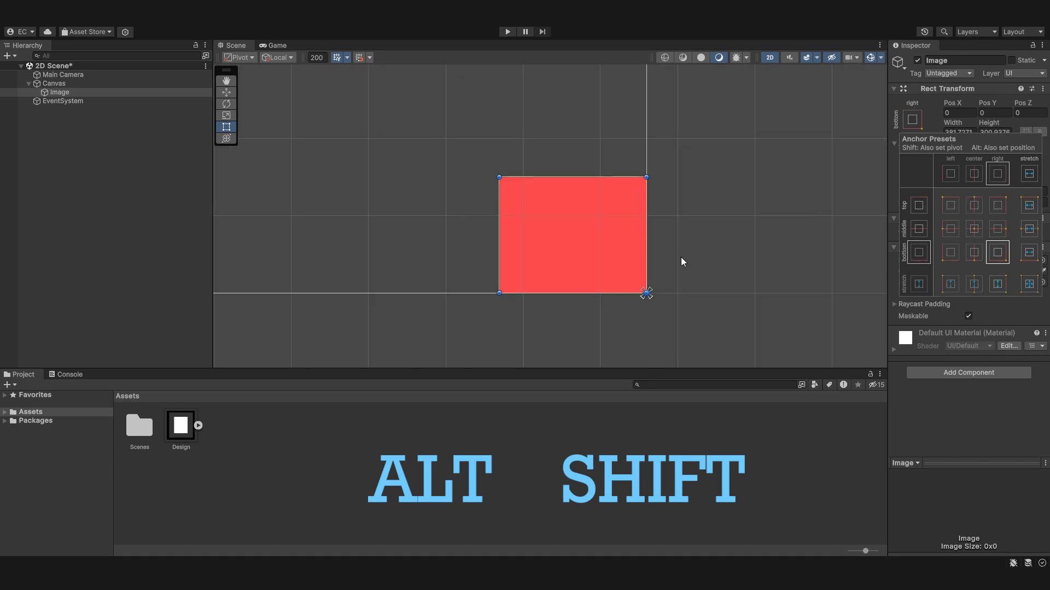
- Select Image in the scene hierarchy and examine its pivot and anchor at the canvas's bottom-right corner
left_click(61, 93)
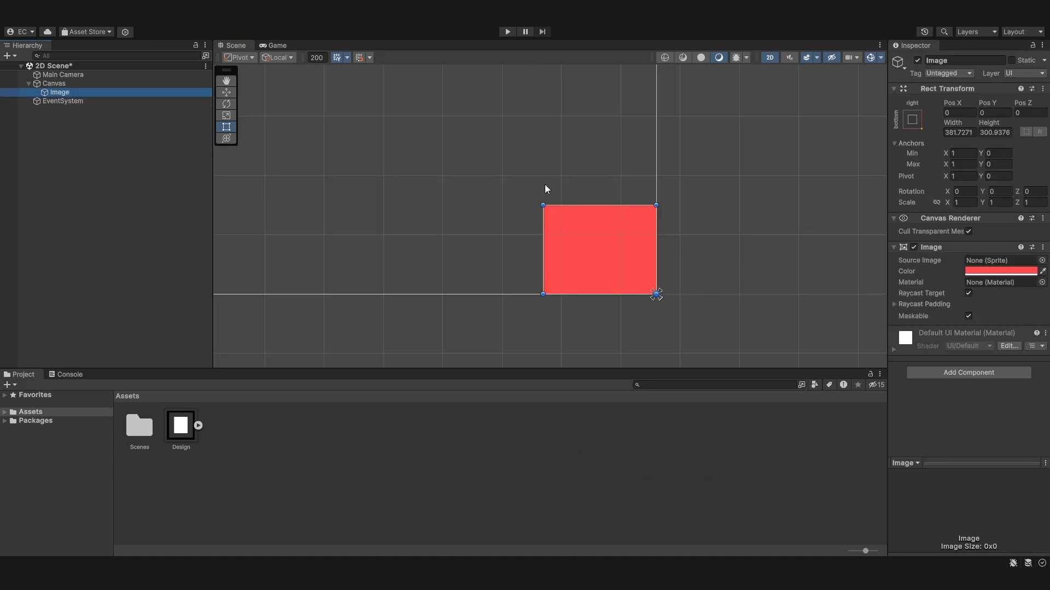
scroll(664, 296, "up", 5)
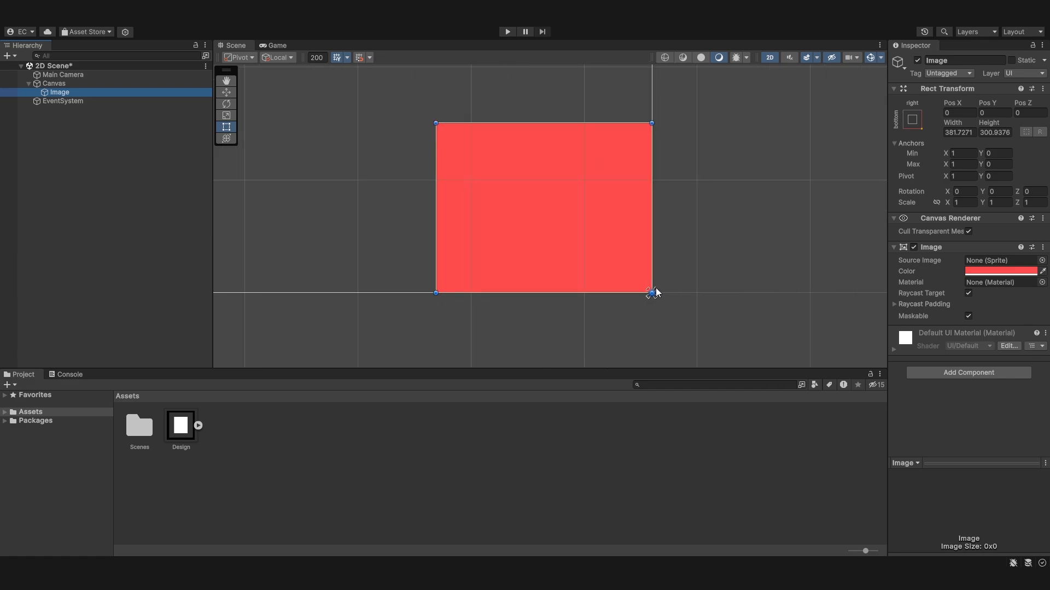
scroll(680, 284, "down", 3)
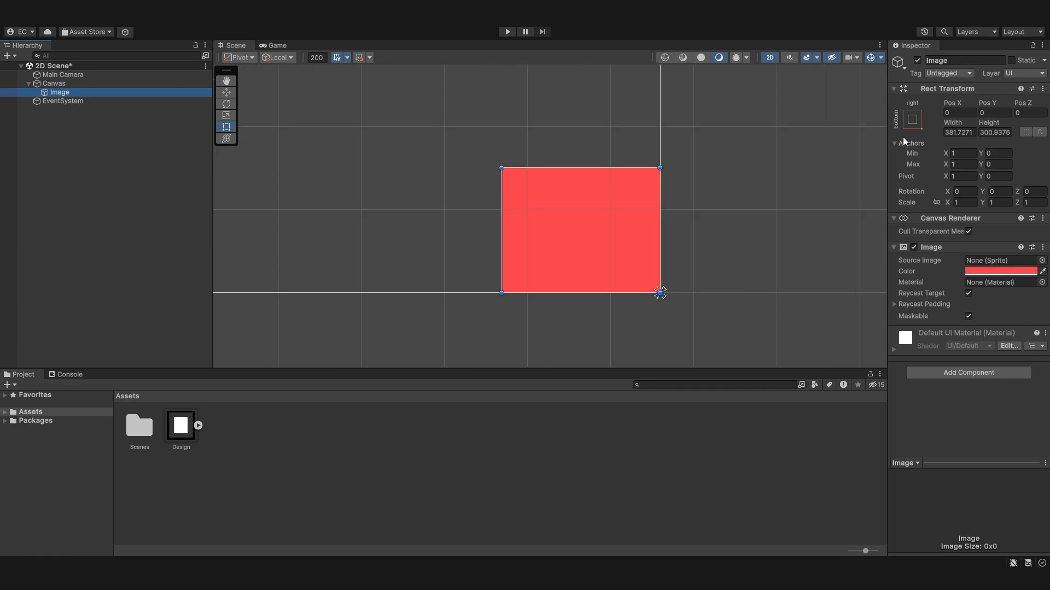
scroll(674, 218, "down", 2)
middle_click_drag(618, 211, 660, 239)
scroll(665, 234, "up", 3)
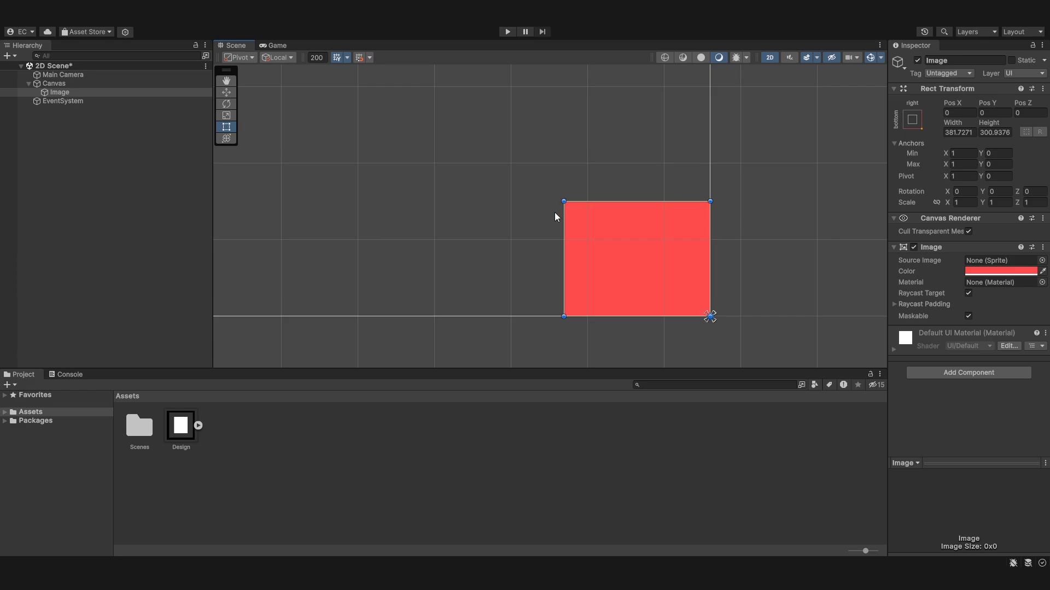
scroll(640, 244, "up", 1)
scroll(639, 243, "down", 4)
scroll(776, 189, "down", 3)
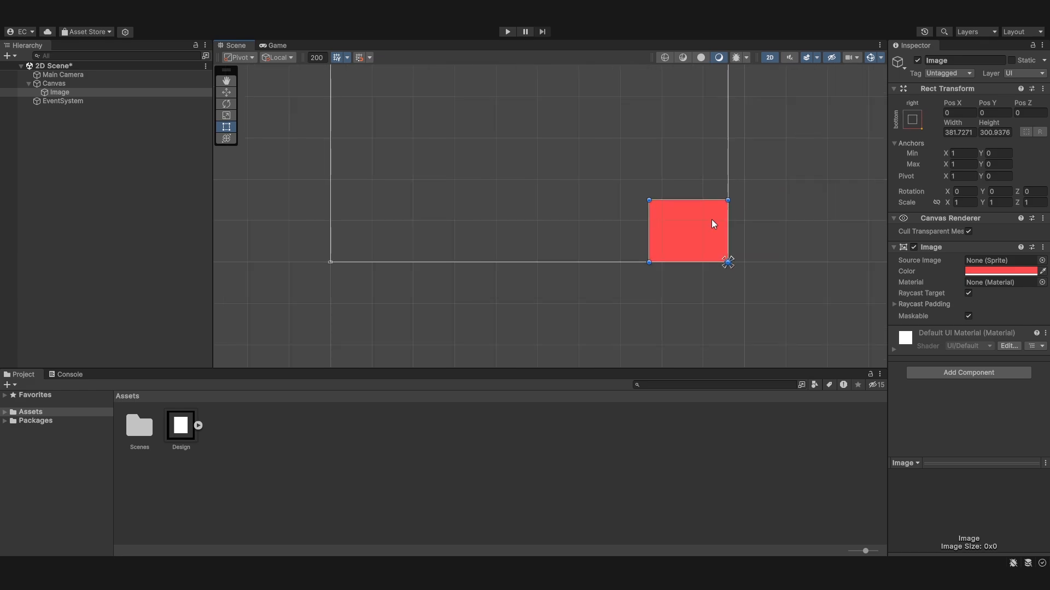
- Move the image up and inward from the canvas's bottom-right corner to about X -333, Y 240
left_click_drag(712, 221, 641, 166)
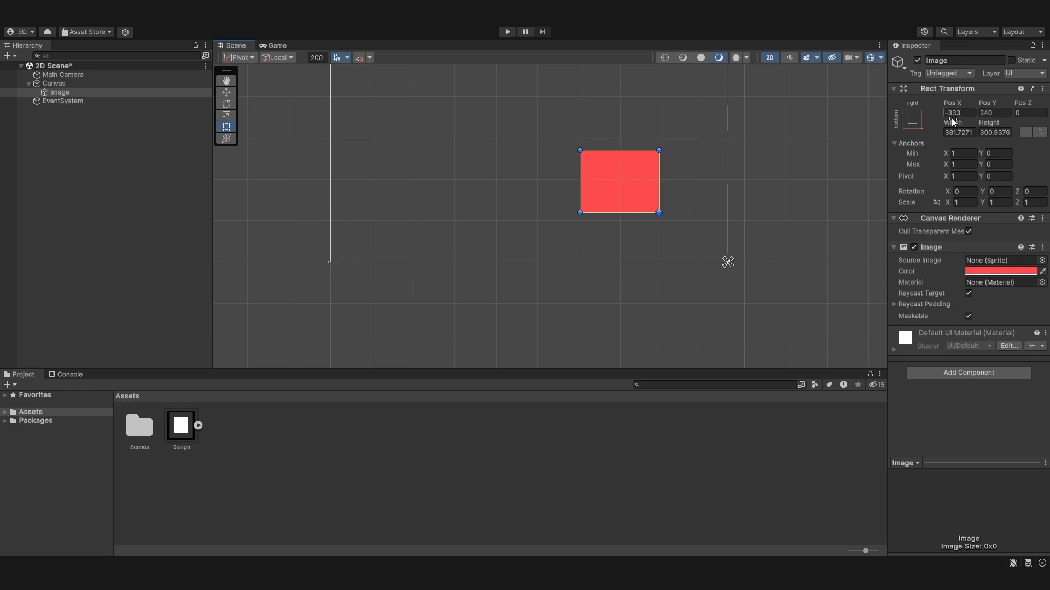
scroll(737, 317, "up", 1)
middle_click_drag(737, 318, 661, 313)
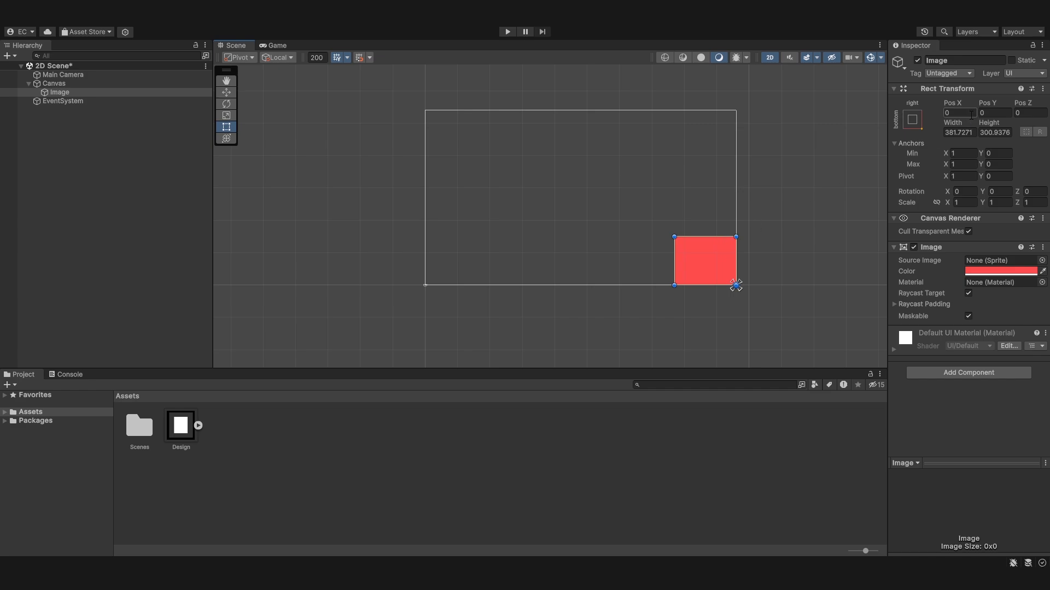
- Apply the middle-center anchor preset to the image, setting its pivot and position to the canvas's center
left_click(914, 124)
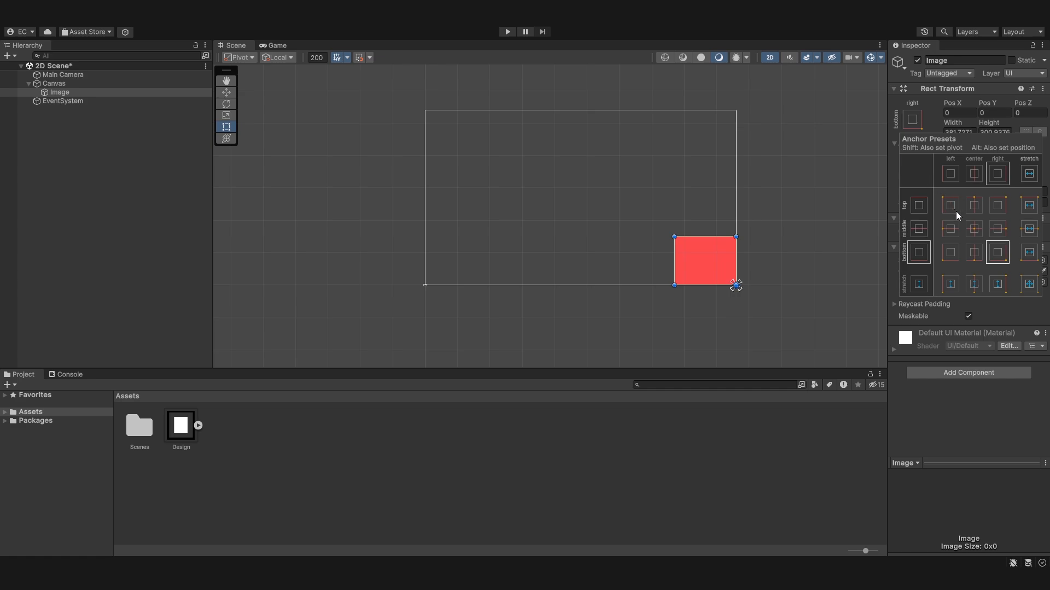
left_click(974, 228)
left_click(912, 119)
left_click(973, 229, "alt+shift")
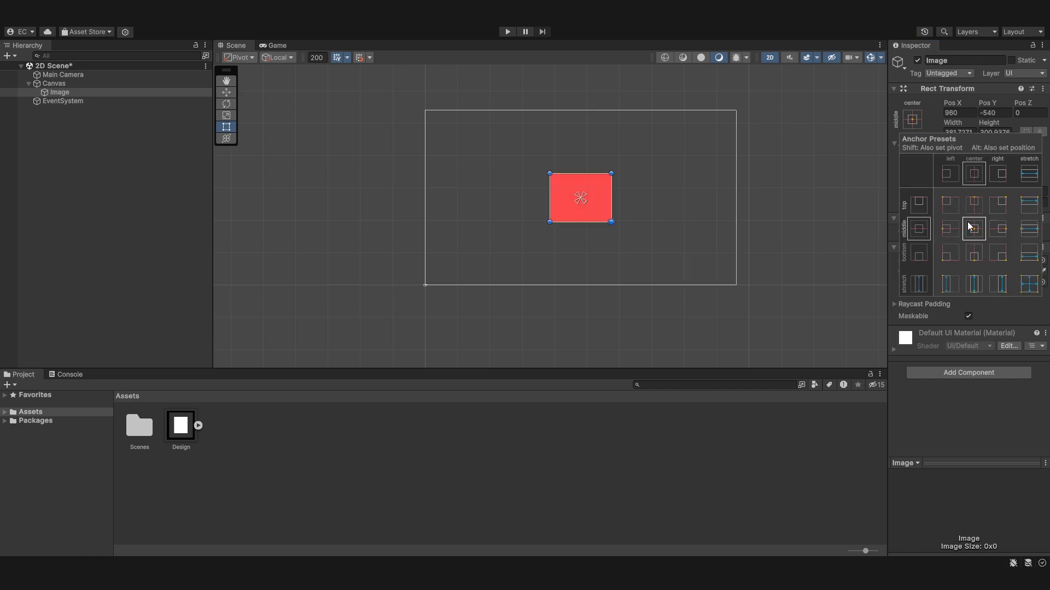
left_click(826, 133)
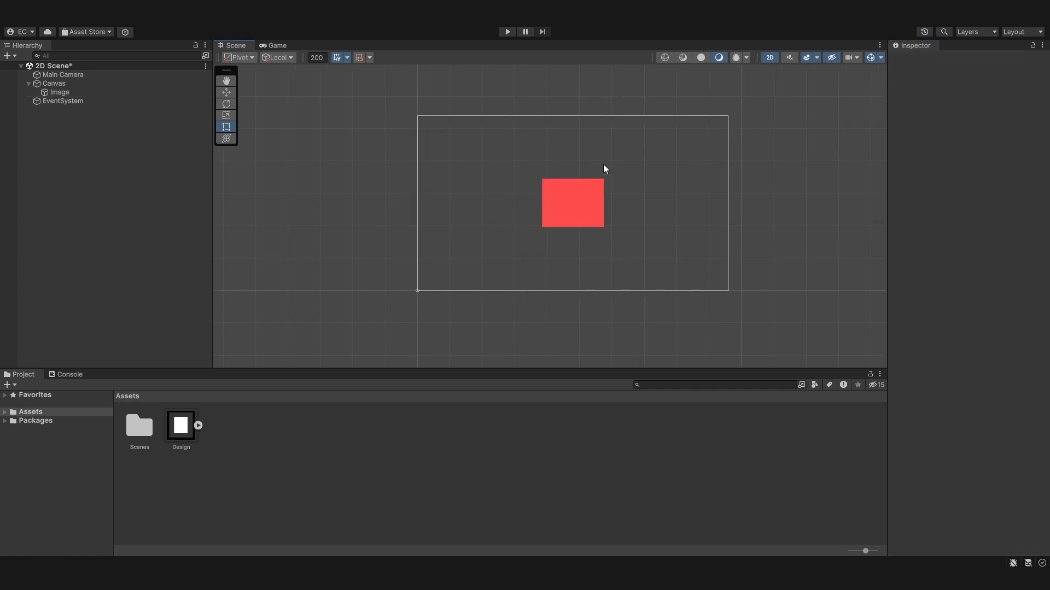
- Set the centered red image's width to 1000 and its height to 500
left_click(570, 202)
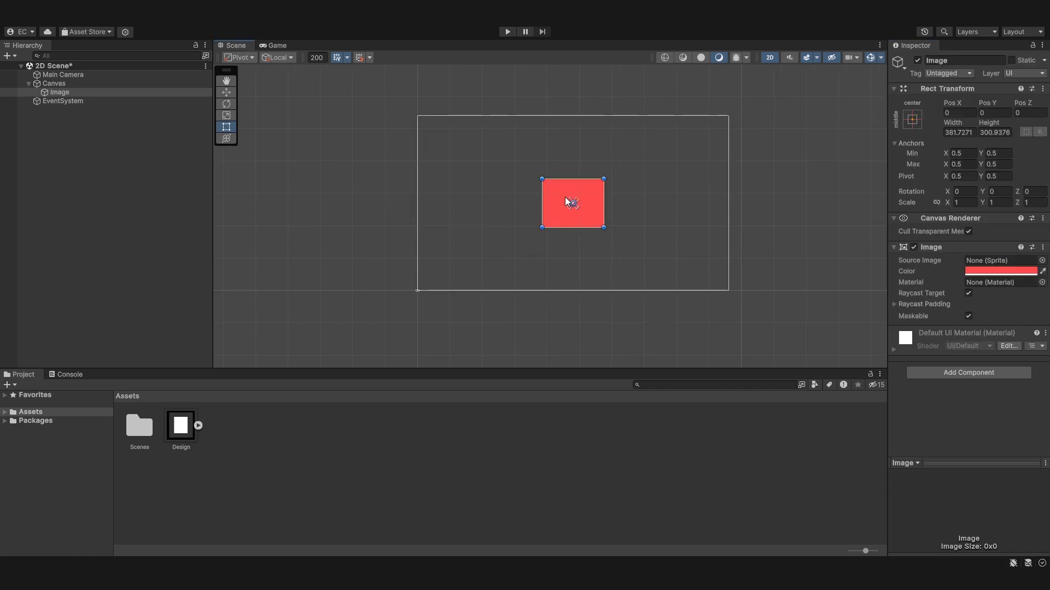
left_click(975, 133)
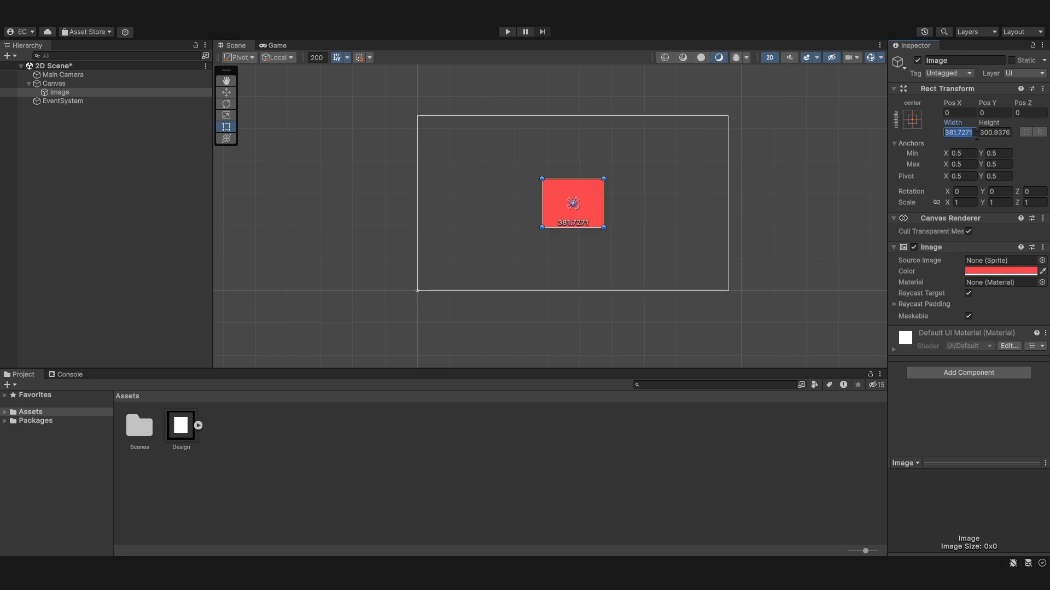
type("1000")
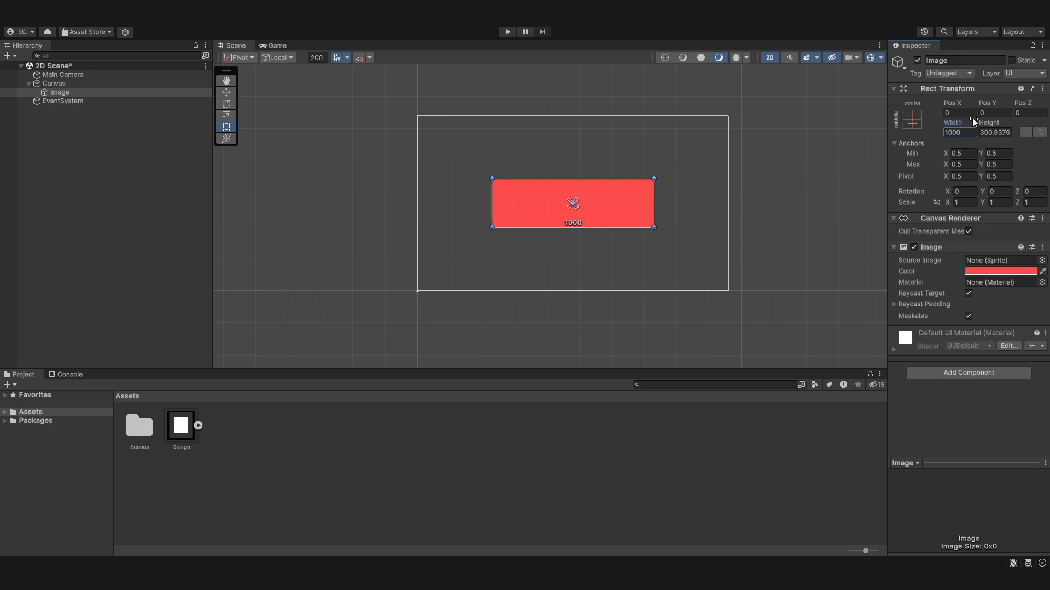
left_click(998, 132)
type("500")
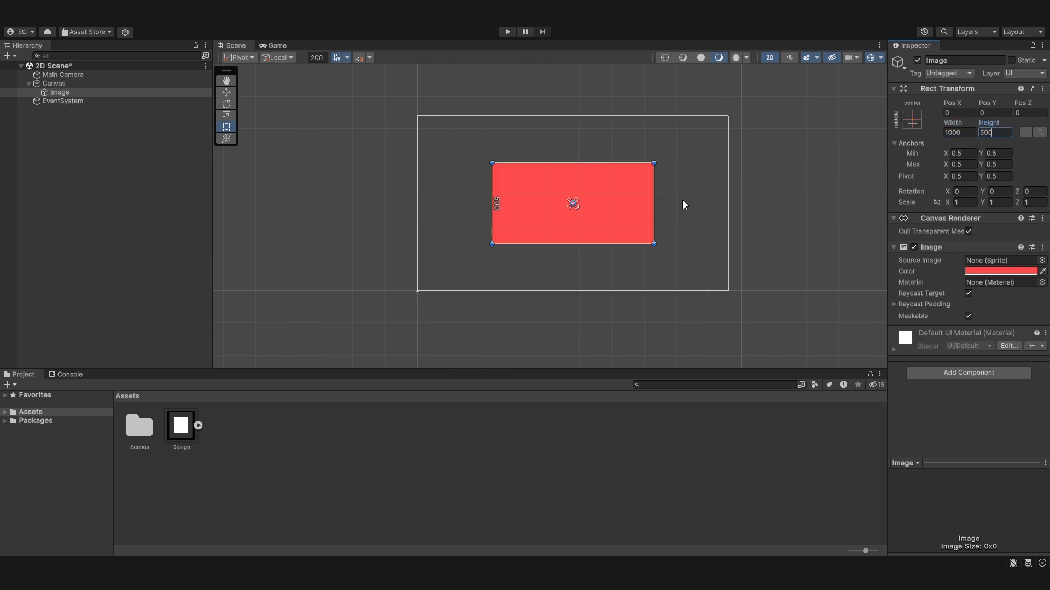
- Set the centered image's width to 75 and its height to 25
scroll(672, 203, "up", 2)
left_click(965, 133)
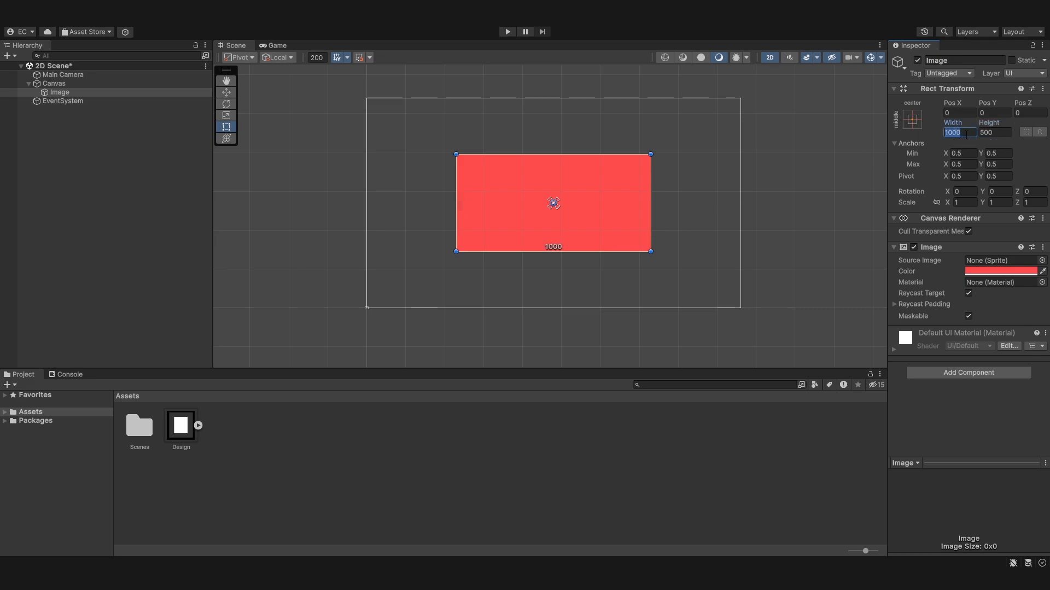
type("75")
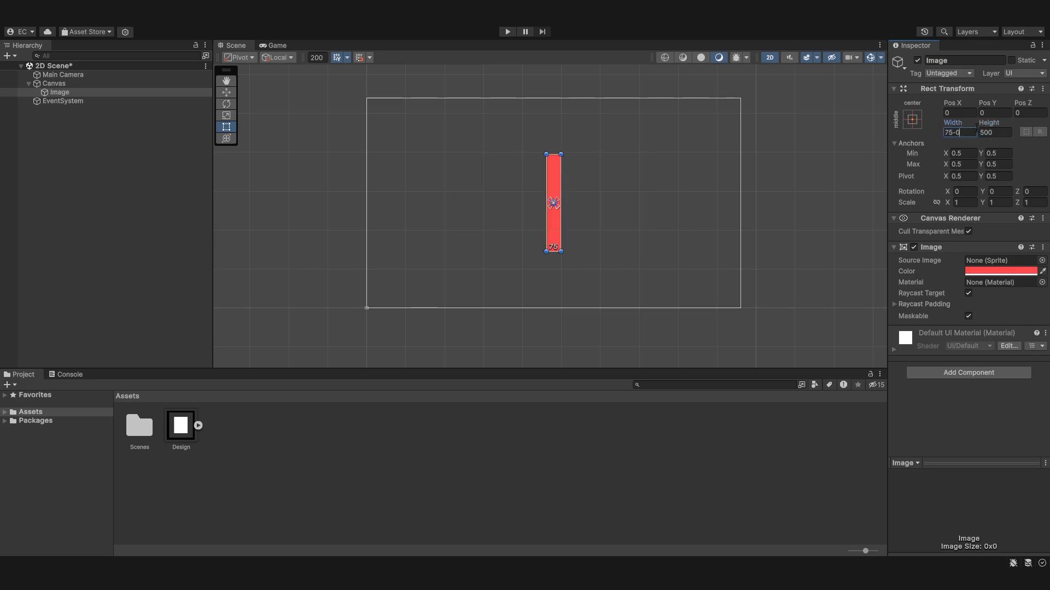
left_click(990, 132)
type("25")
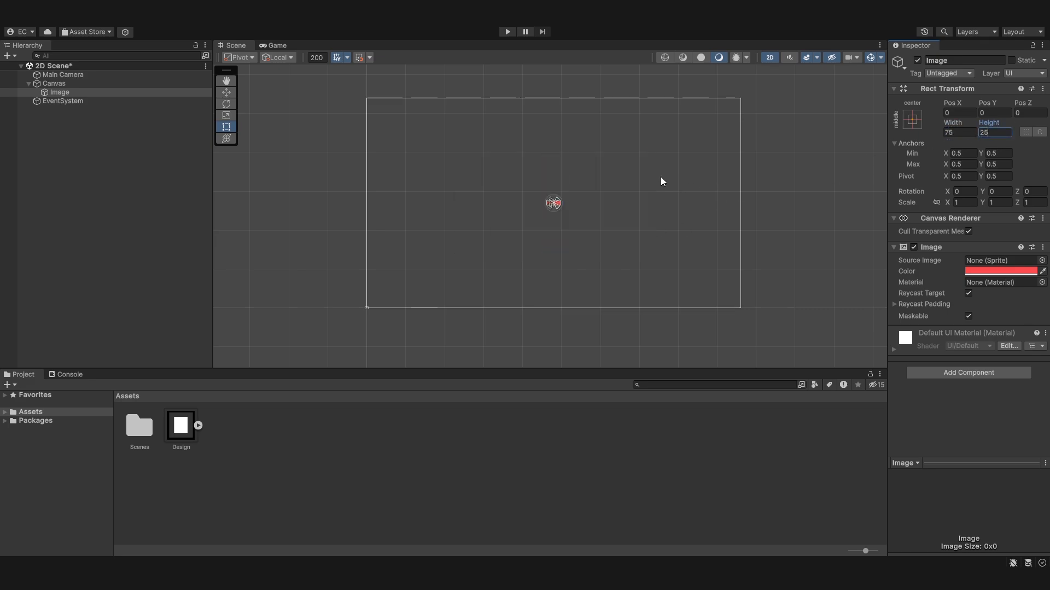
scroll(574, 200, "up", 3)
scroll(544, 207, "down", 4)
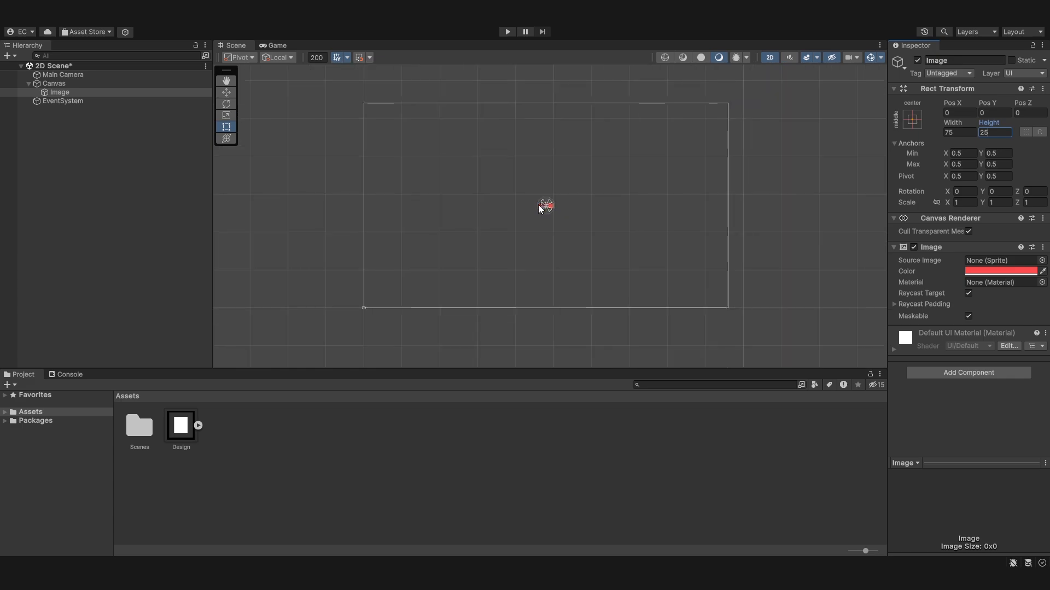
scroll(539, 208, "up", 3)
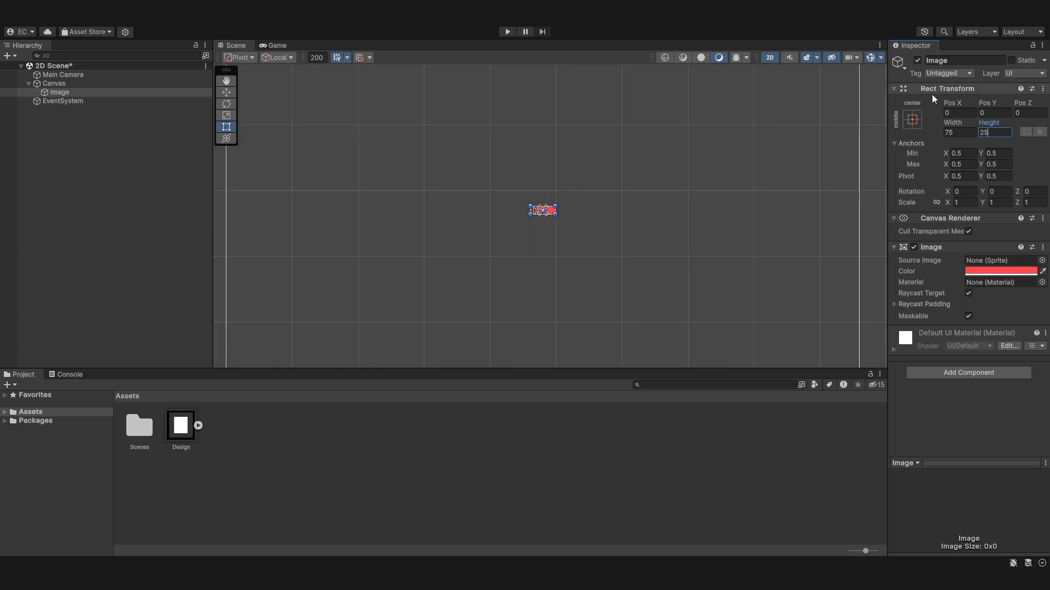
- Set the image's width to 250 and its height to 100
left_click(962, 132)
type("100")
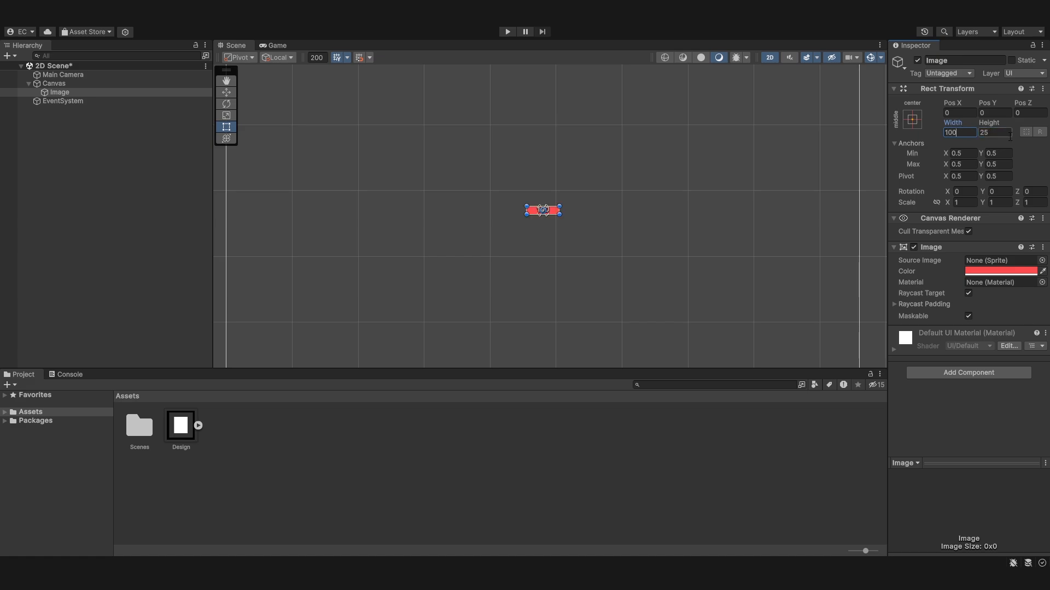
key("BackSpace")
key("BackSpace")
key("BackSpace")
type("250")
key("Tab")
type("100")
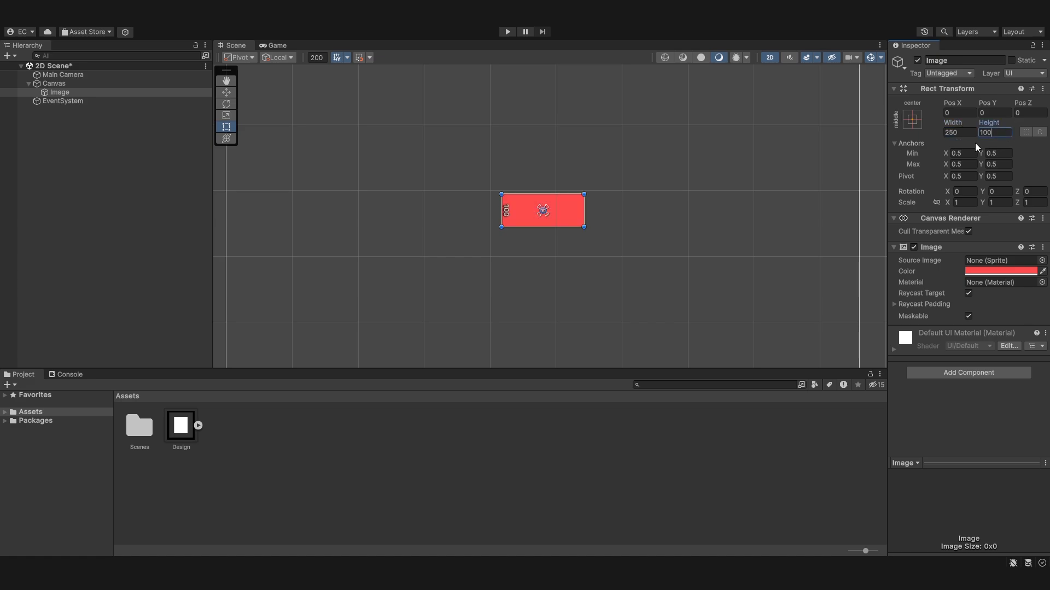
- Resize the image freely in the scene to about 652 wide and 389 high, keeping it centered on the canvas
scroll(694, 176, "down", 2)
left_click_drag(608, 224, 704, 285)
left_click_drag(656, 261, 612, 231)
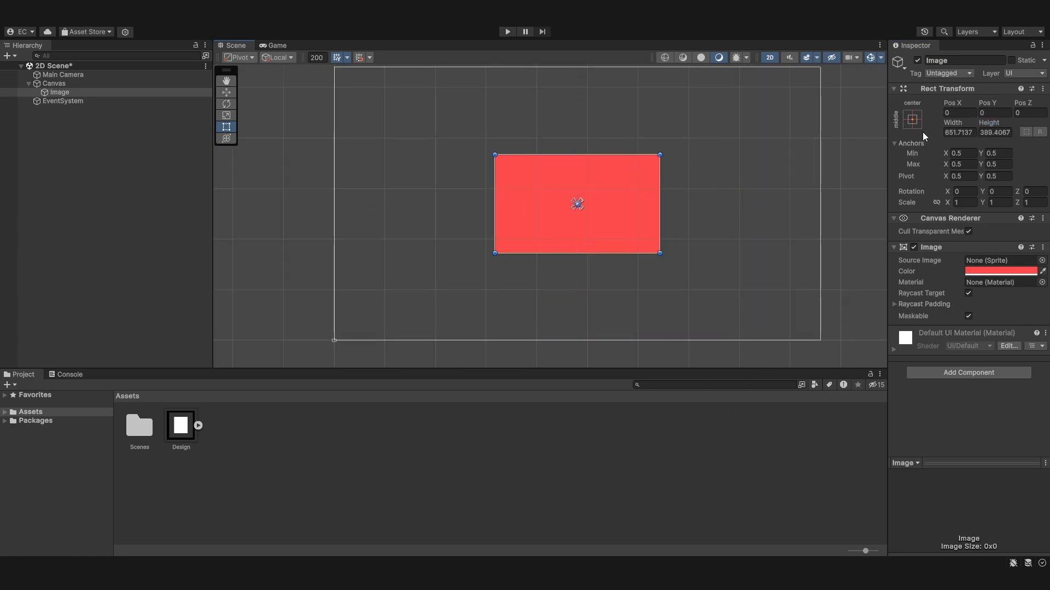
scroll(733, 185, "down", 1)
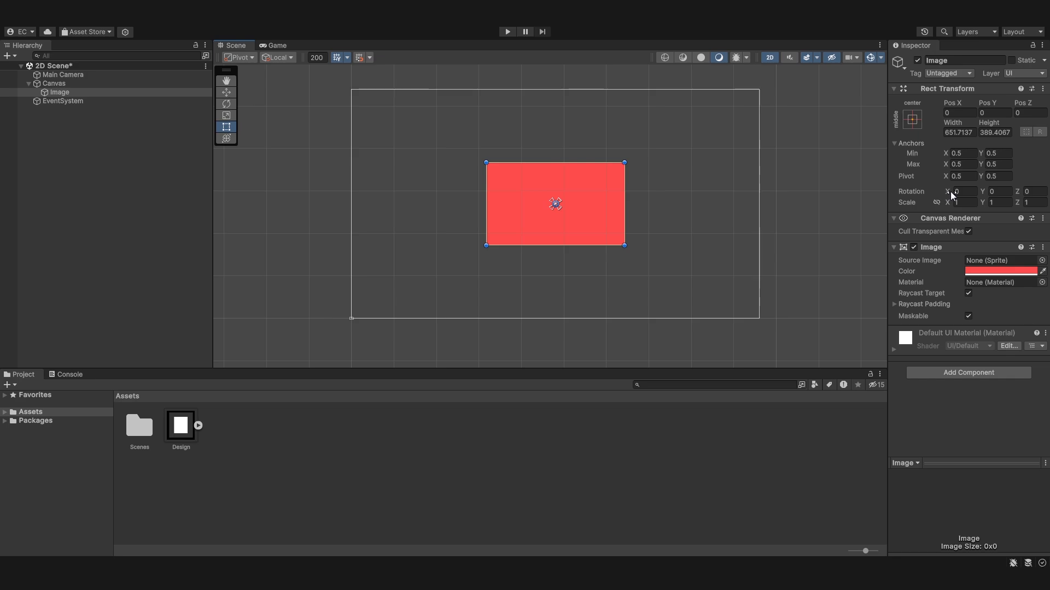
- Rotate the image around its X axis, view the tilt in 3D, and set the X rotation to 90
left_click_drag(950, 192, 961, 189)
left_click_drag(28, 195, 606, 161)
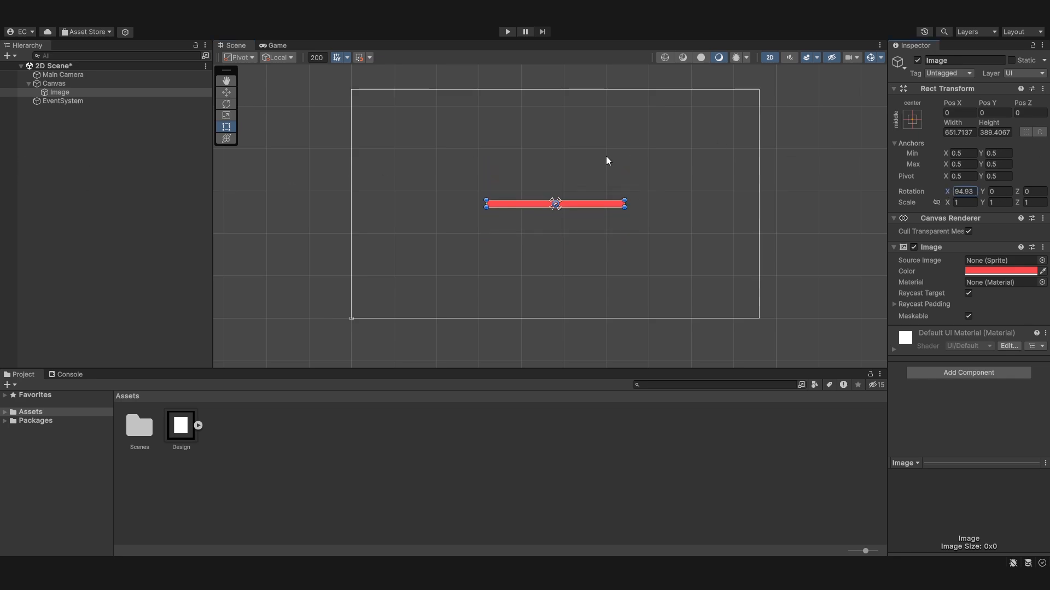
left_click(770, 58)
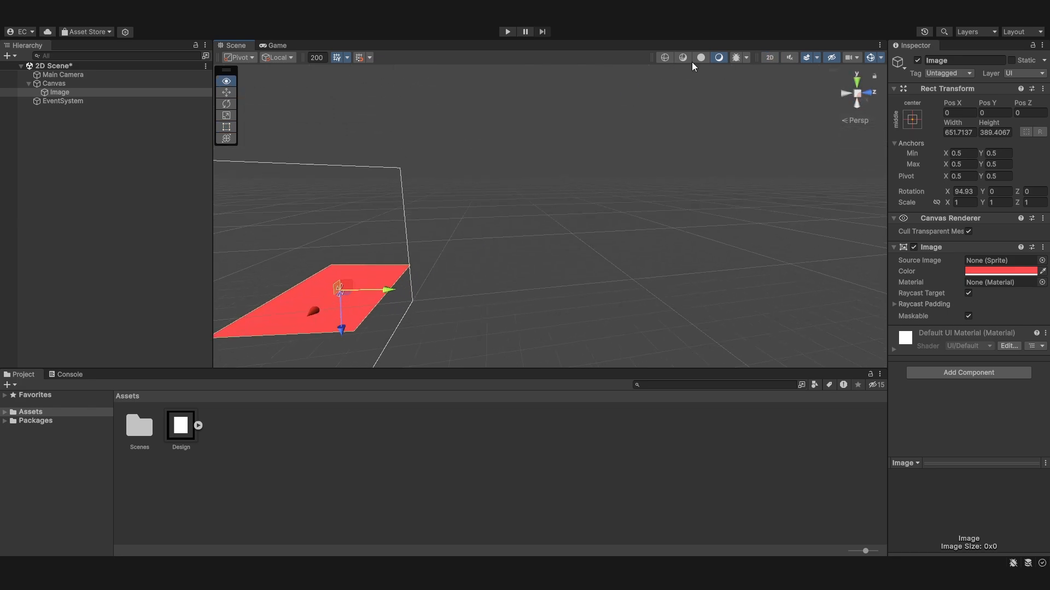
right_click_drag(692, 63, 569, 121)
scroll(569, 118, "up", 6)
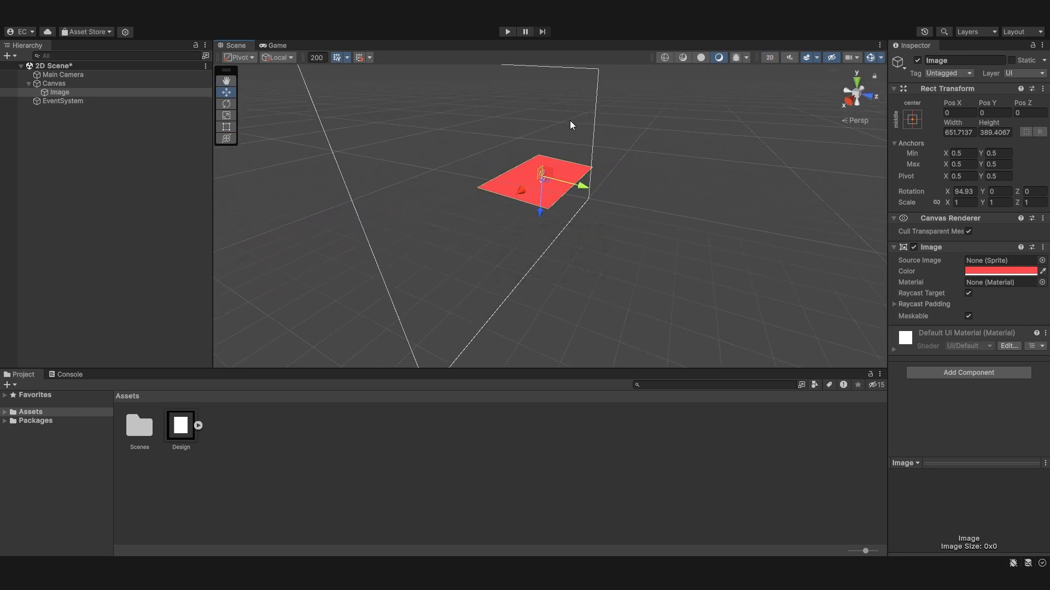
left_click(964, 192)
type("90")
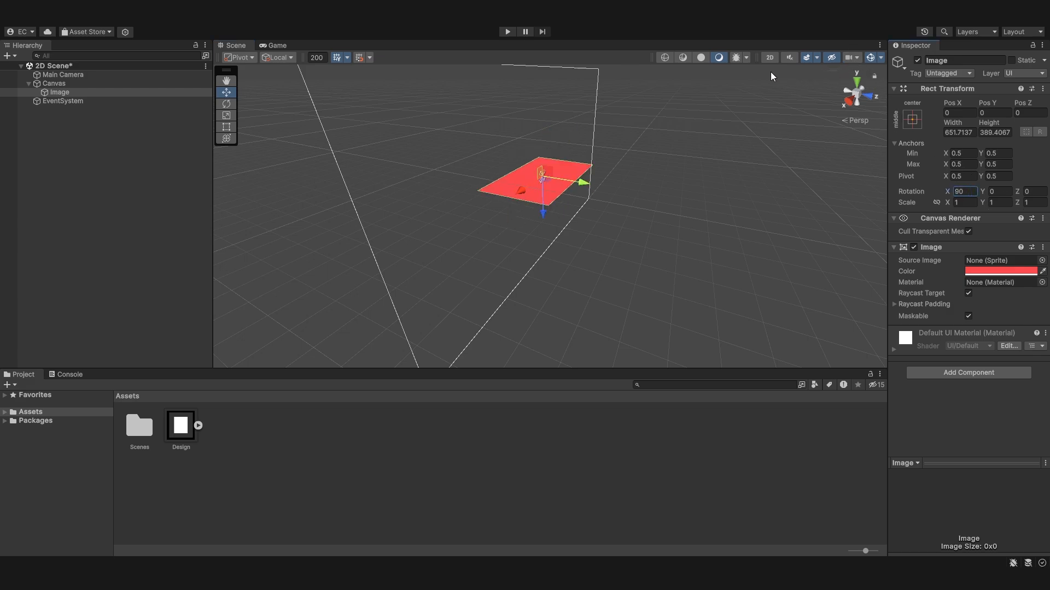
- Return the scene to 2D view and reset the image's X rotation to 0
left_click(766, 58)
left_click(593, 194)
scroll(565, 175, "up", 4)
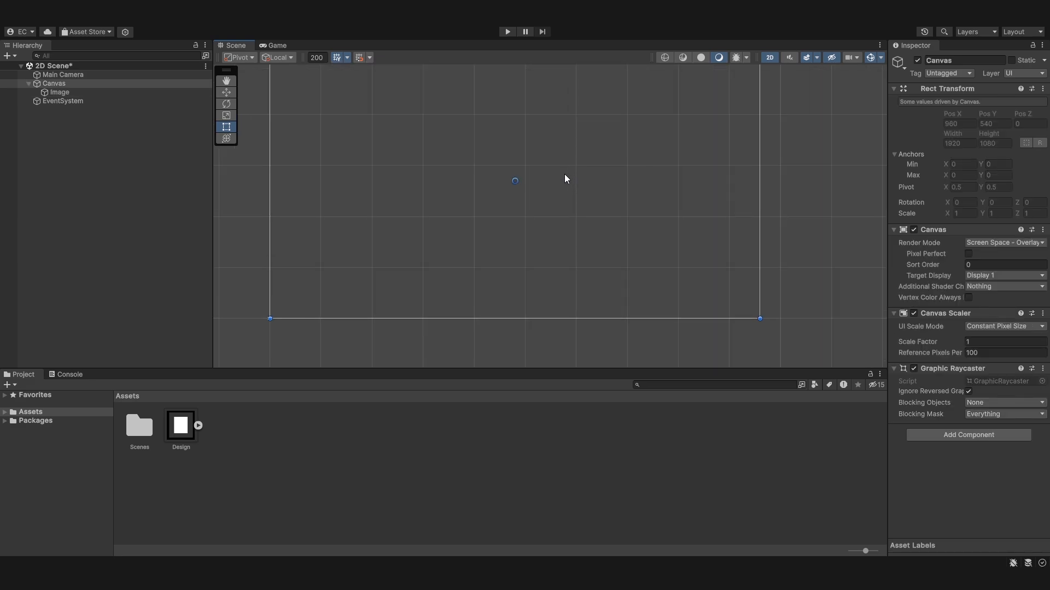
scroll(534, 177, "down", 2)
scroll(534, 178, "down", 1)
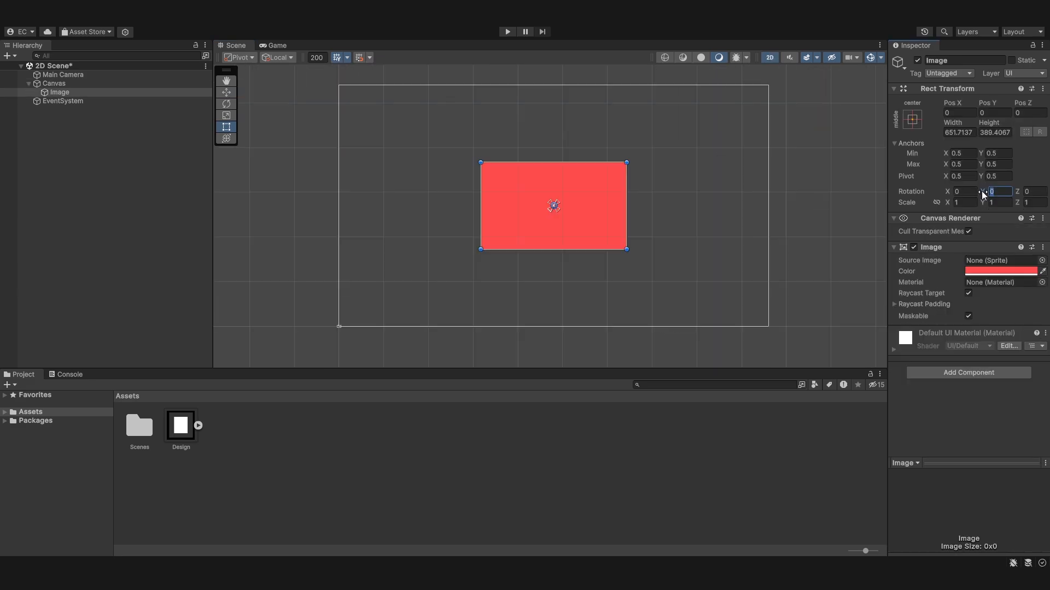
- Rotate the image around its Y axis to about 58 and then about -24, viewing it in 3D before returning to 2D
left_click_drag(982, 192, 752, 48)
left_click(769, 55)
right_click_drag(729, 199, 792, 186)
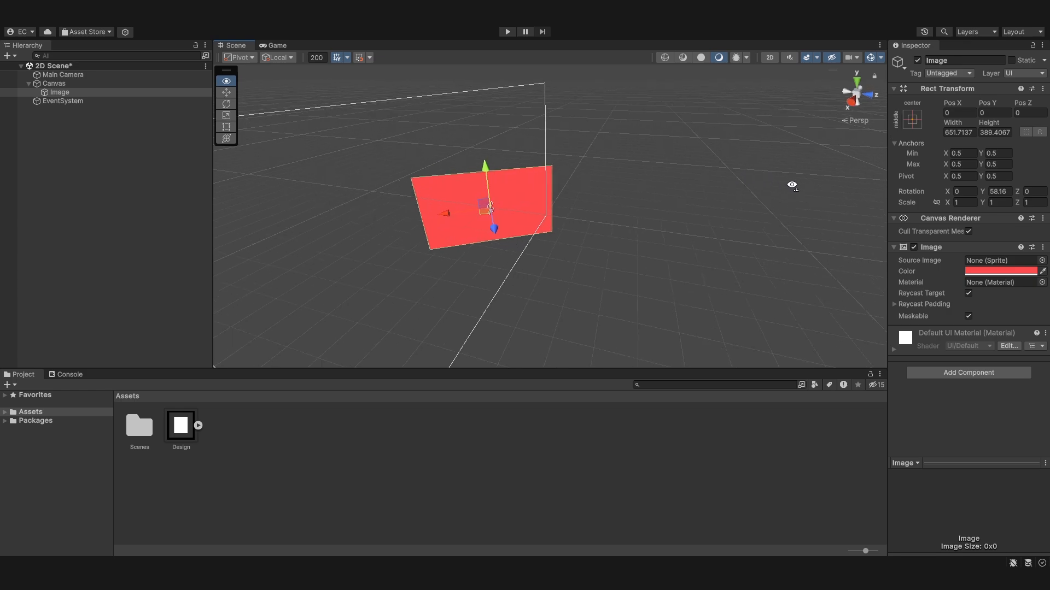
left_click_drag(985, 192, 505, 112)
left_click(771, 58)
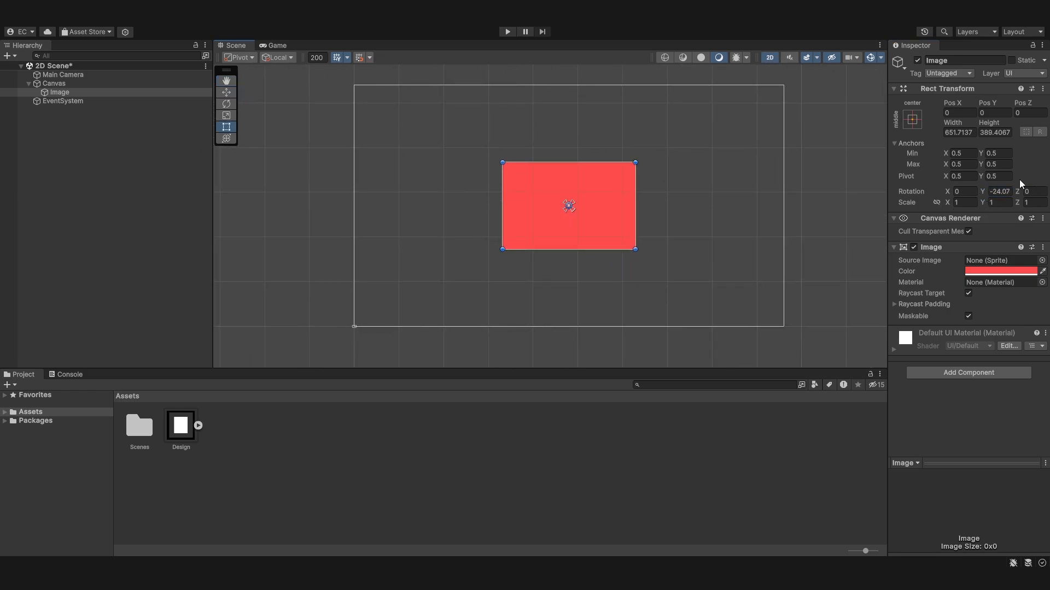
- Reset the image's Y rotation to 0, and try rotating it around the Z axis before undoing that rotation
left_click(1004, 192)
type("0")
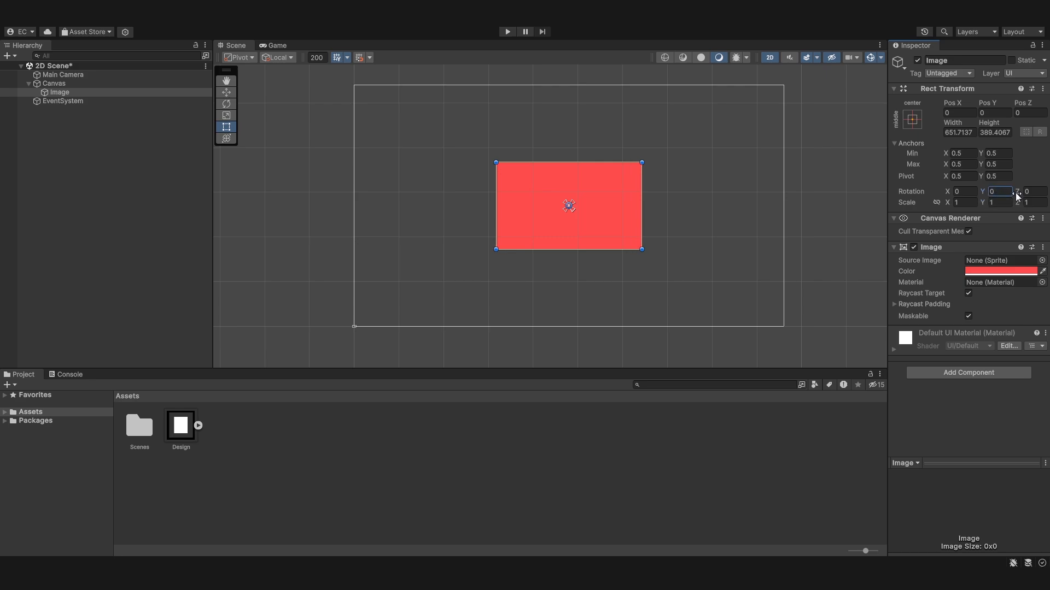
left_click_drag(1017, 196, 607, 175)
key("ctrl+z")
- Try the image's X scale at 0.7 and 1, and set it to 2
mouse_move(948, 202)
left_mouse_down()
mouse_move(1001, 205)
mouse_move(942, 205)
left_mouse_up()
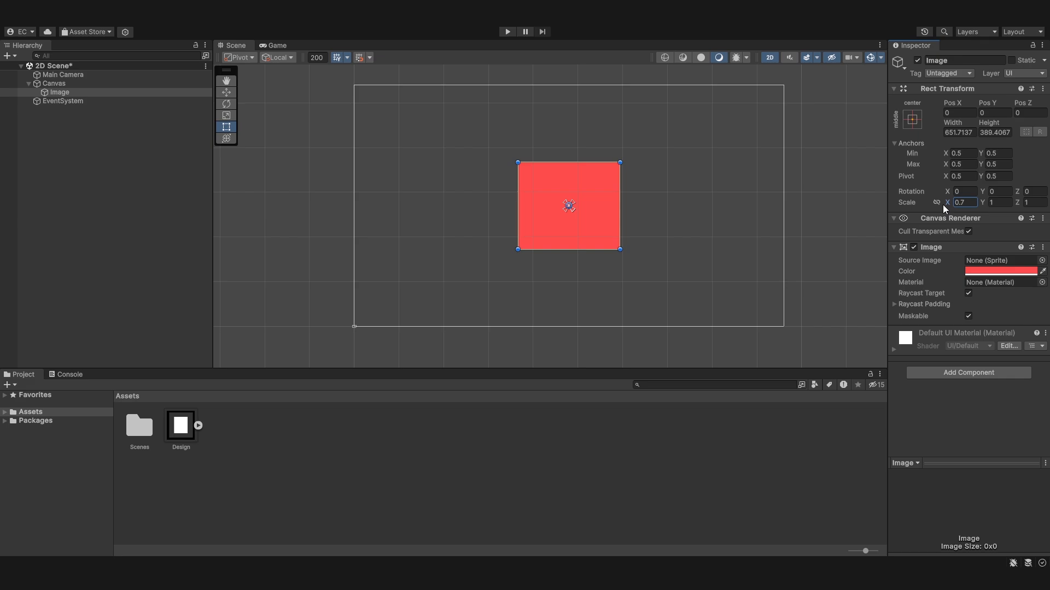
type("1")
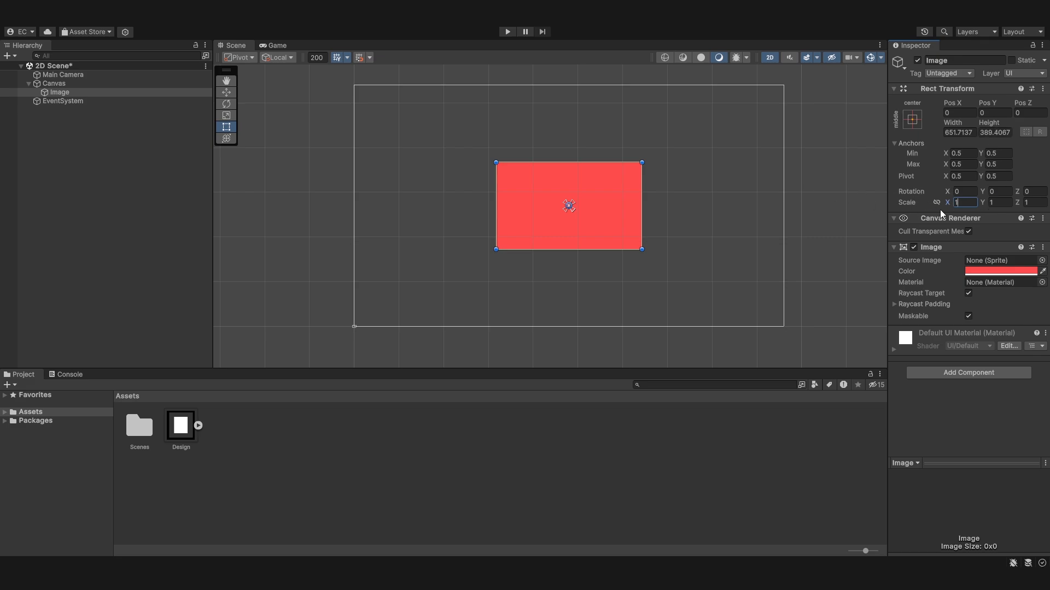
key("BackSpace")
type("2")
- Set the stretched image's width to 650 and then to 1300
left_click(954, 133)
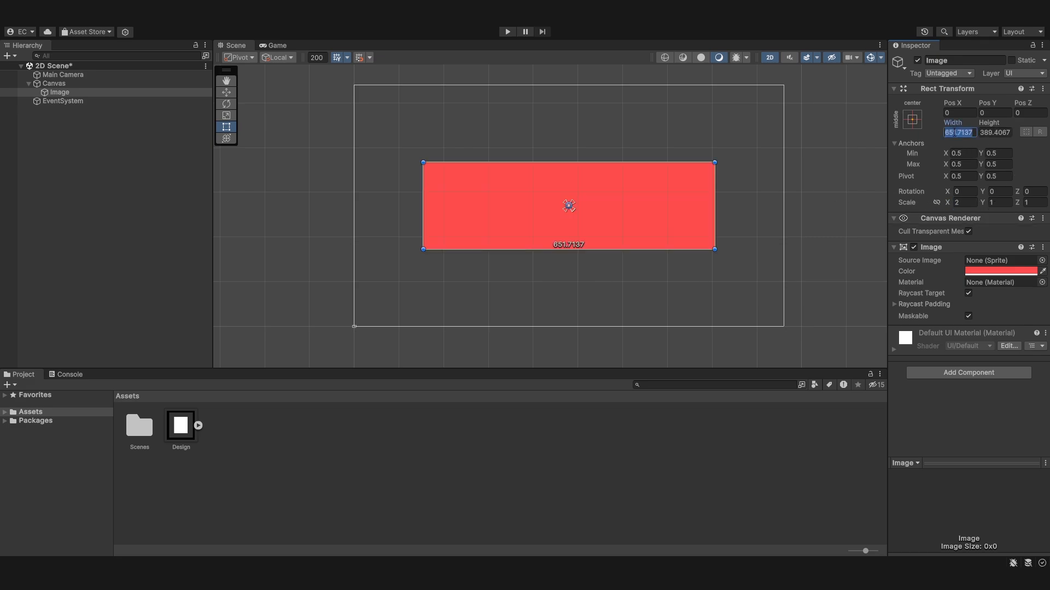
type("650")
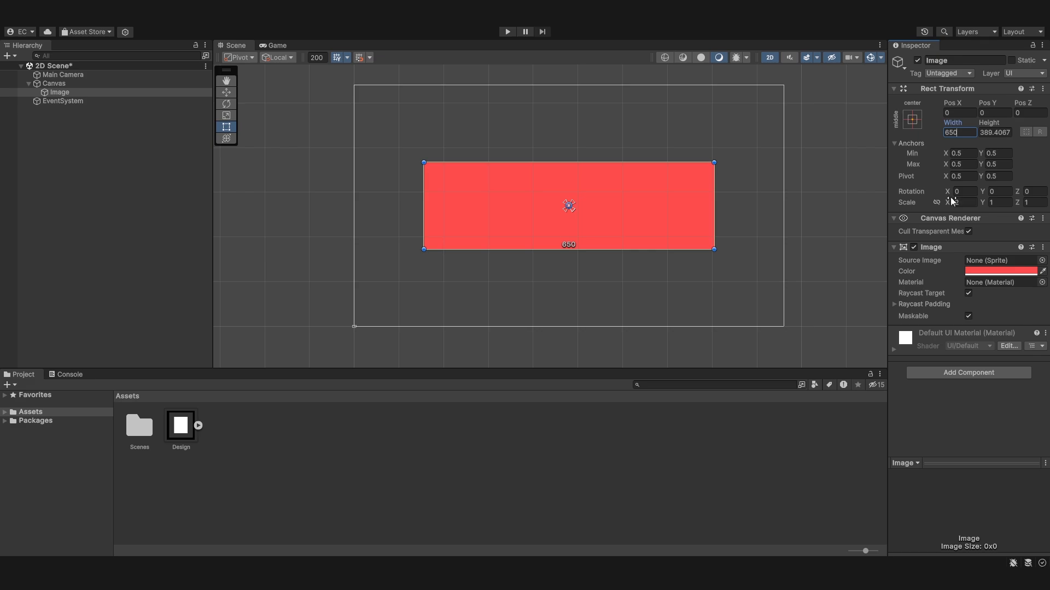
key("BackSpace")
key("BackSpace")
key("BackSpace")
type("1300")
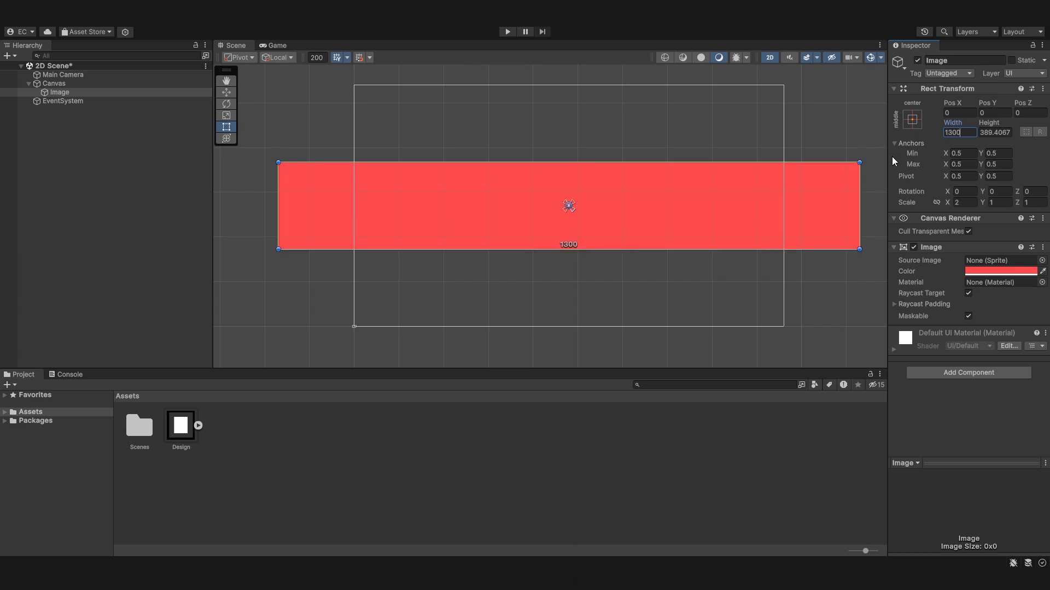
- Switch the image's X scale to 1 and back to 2, and set its width to 650
left_click(965, 202)
type("1")
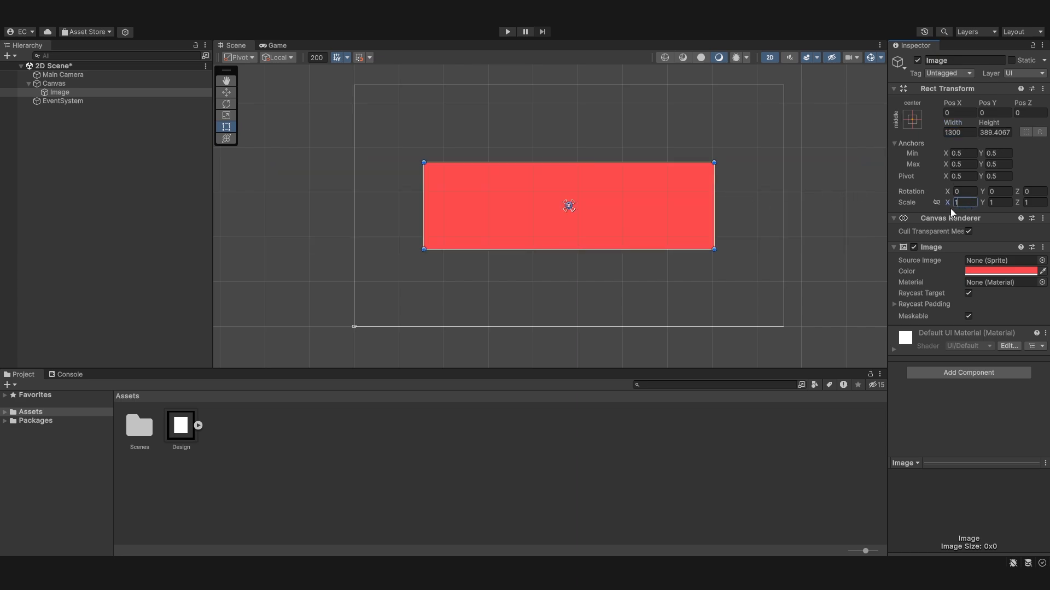
type("2")
left_click_drag(966, 133, 875, 125)
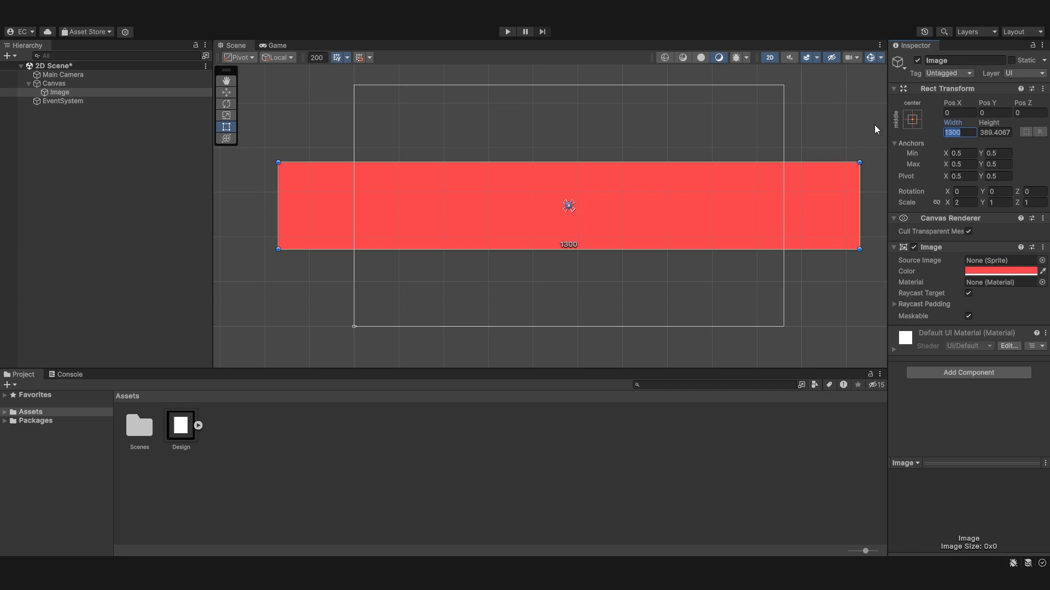
type("650")
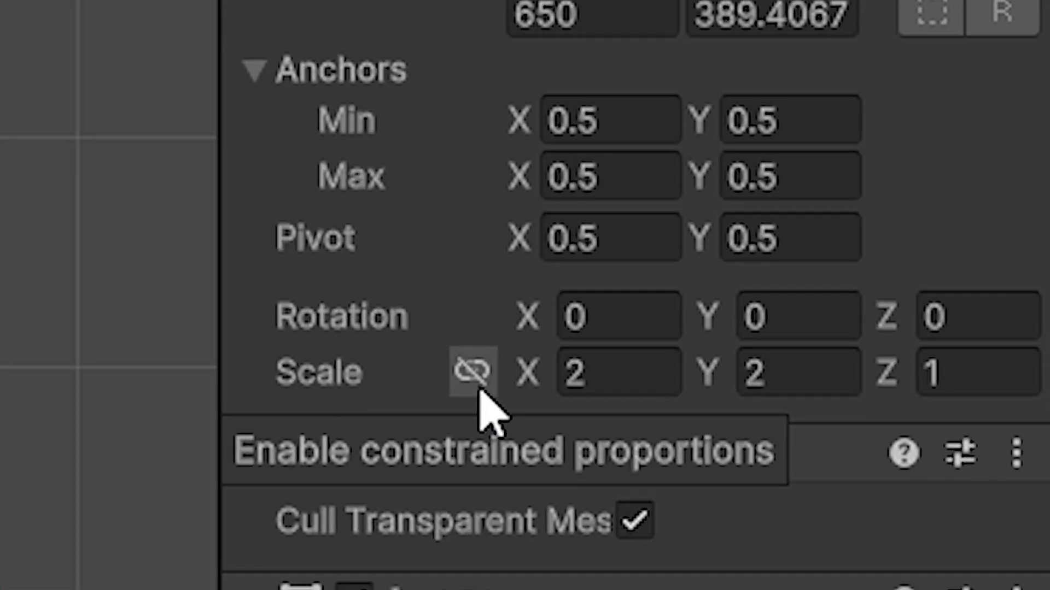
- Scale the image with constrained proportions to about 2.47 in X and Y and 1.235 in Z, and disable the constraint
left_click(480, 390)
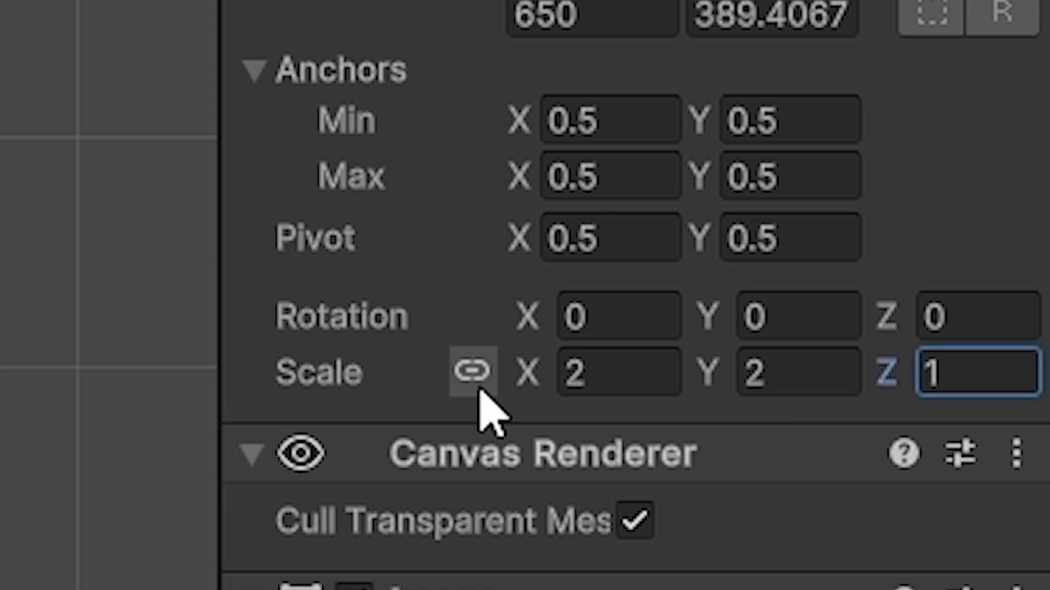
left_click(474, 377)
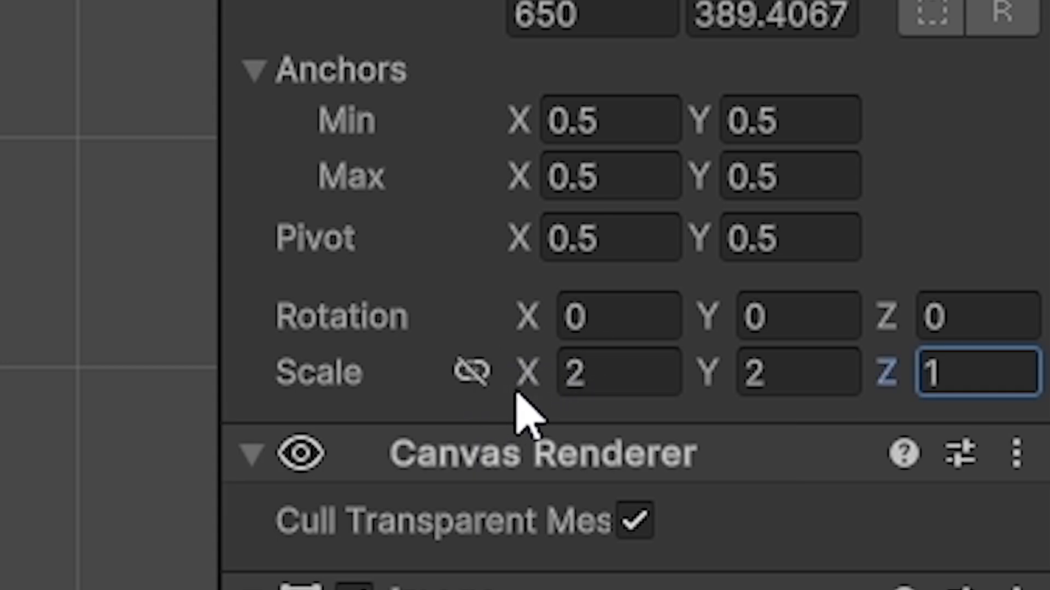
left_click(492, 372)
left_click_drag(528, 373, 603, 301)
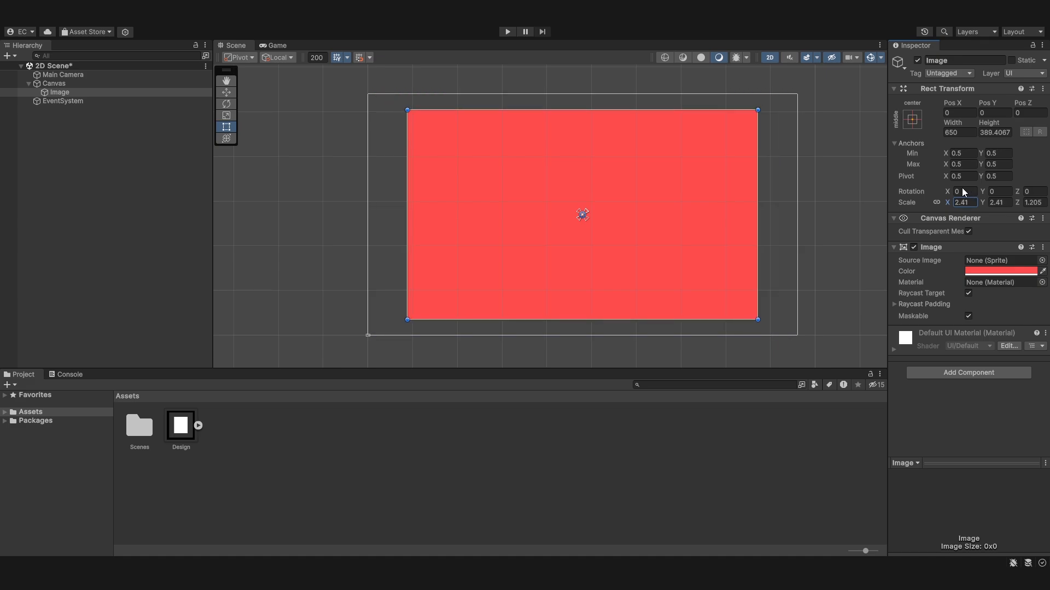
left_click_drag(962, 188, 964, 189)
left_click(939, 202)
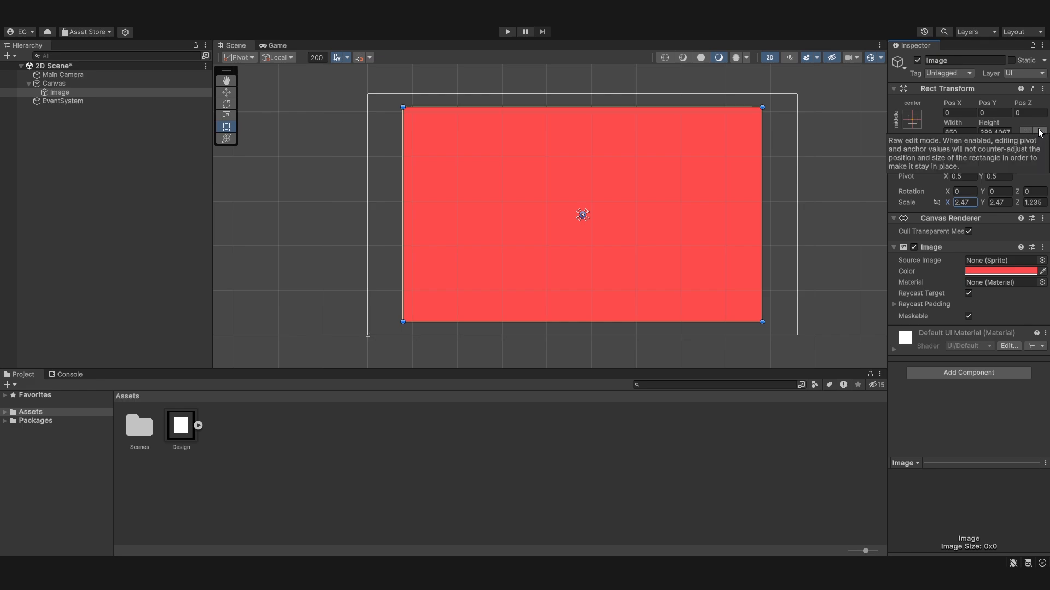
- Open the preset pickers of the Rect Transform and Canvas Renderer components, closing them without choosing a preset
left_click(1031, 91)
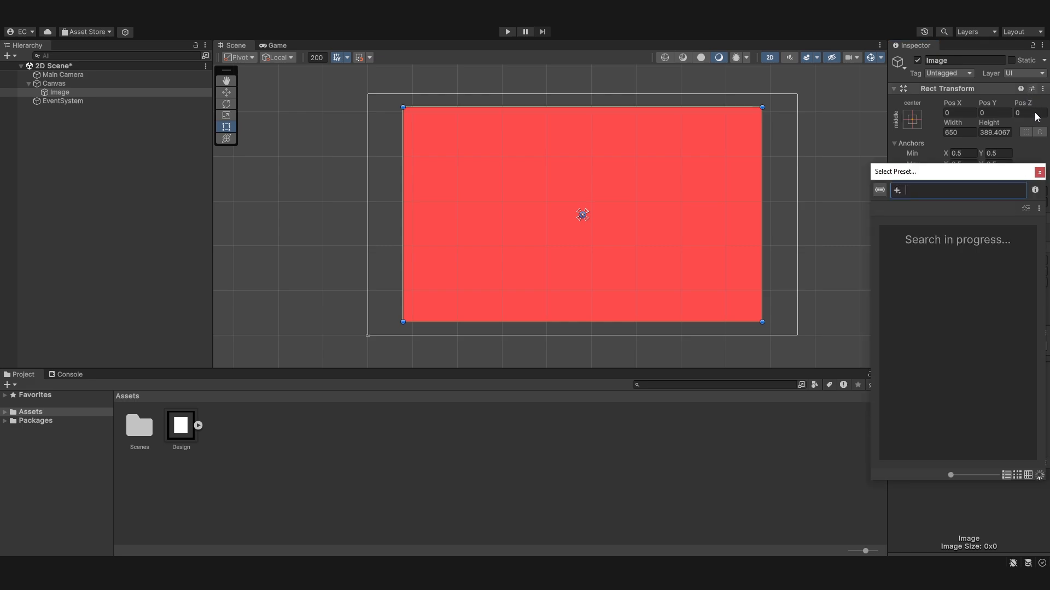
left_click(1038, 173)
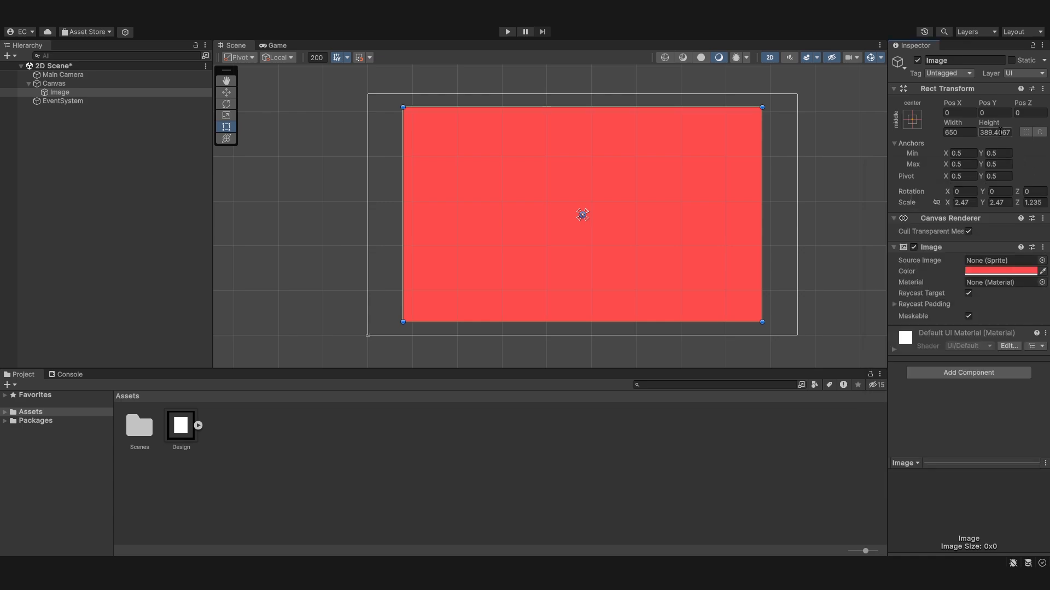
left_click(1031, 218)
left_click(1038, 173)
- Reset the image's Rect Transform component to its default values
left_click(1042, 89)
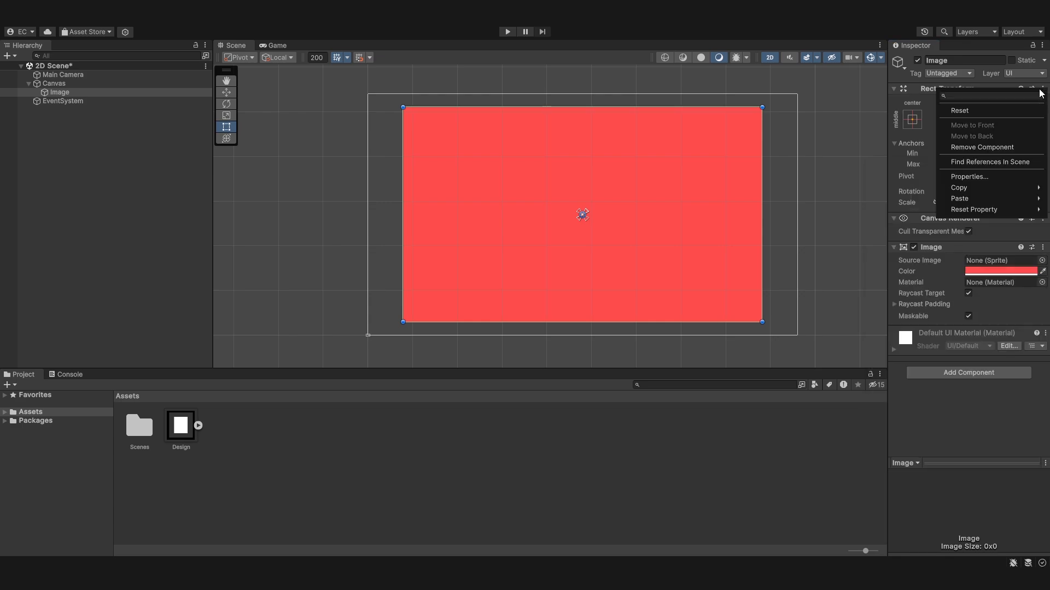
left_click(975, 112)
scroll(611, 217, "up", 1)
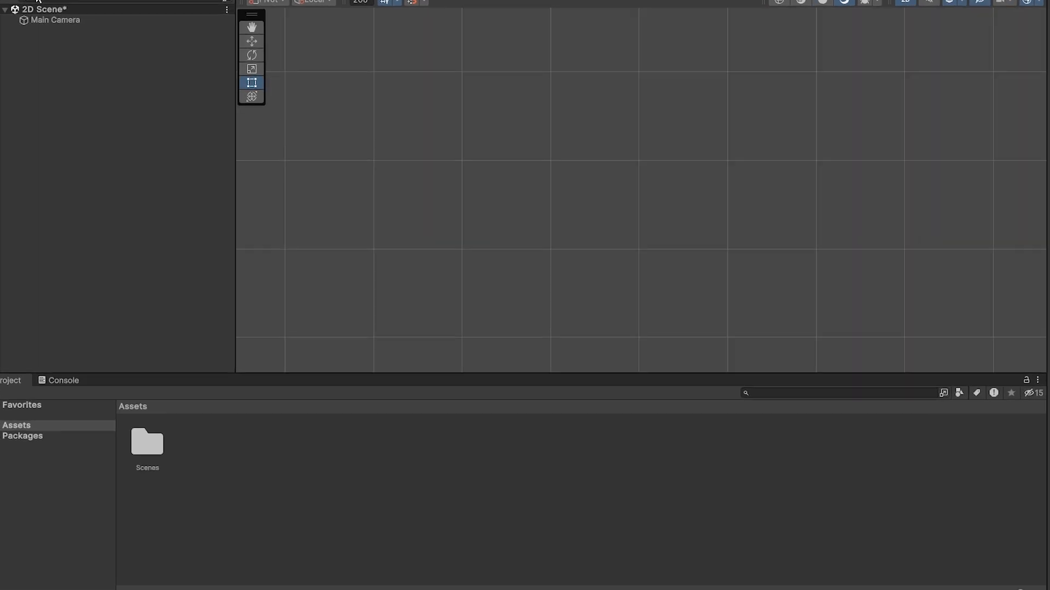
- Add a legacy UI Text object to the scene and look through its component settings
right_click(67, 113)
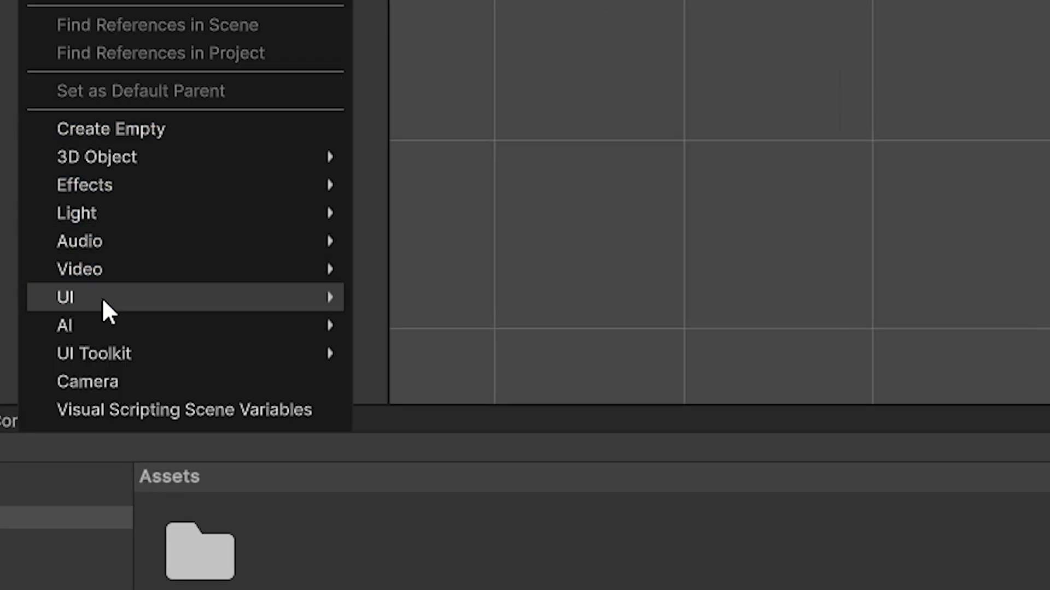
mouse_move(104, 299)
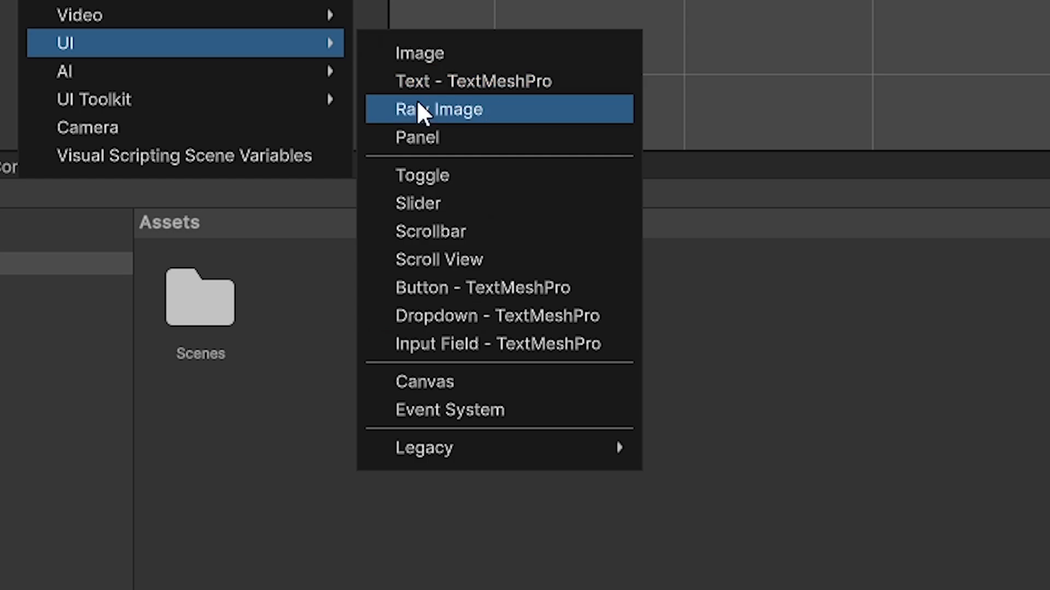
mouse_move(543, 454)
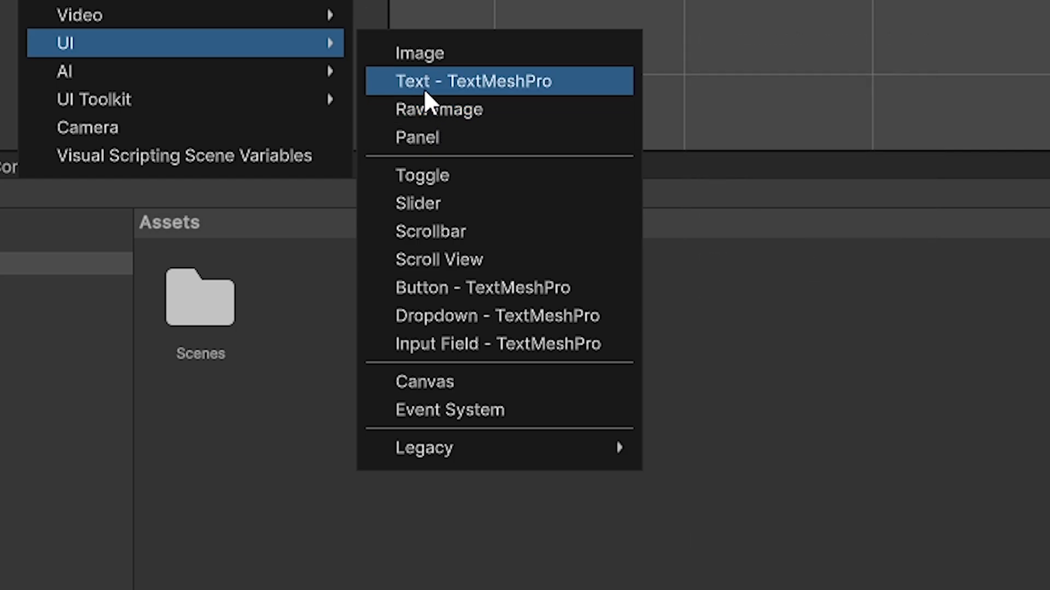
mouse_move(470, 448)
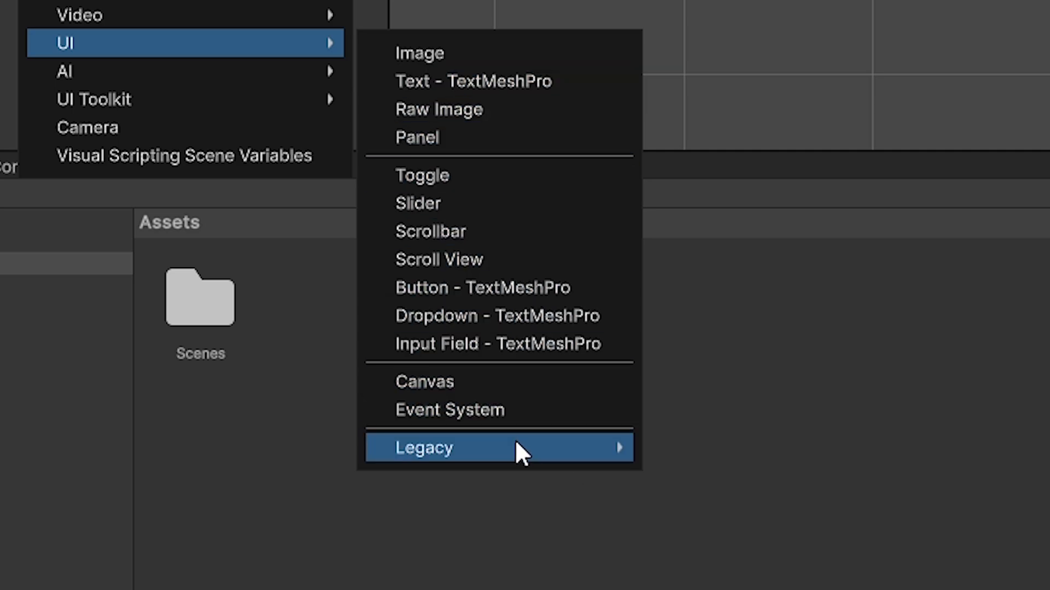
mouse_move(605, 446)
left_click(690, 448)
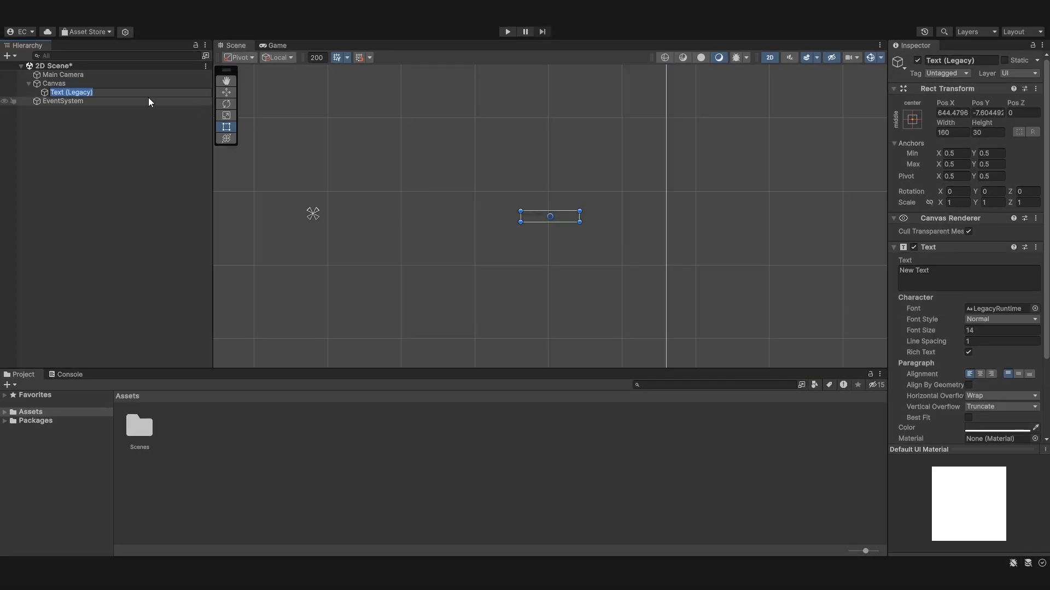
scroll(964, 304, "down", 3)
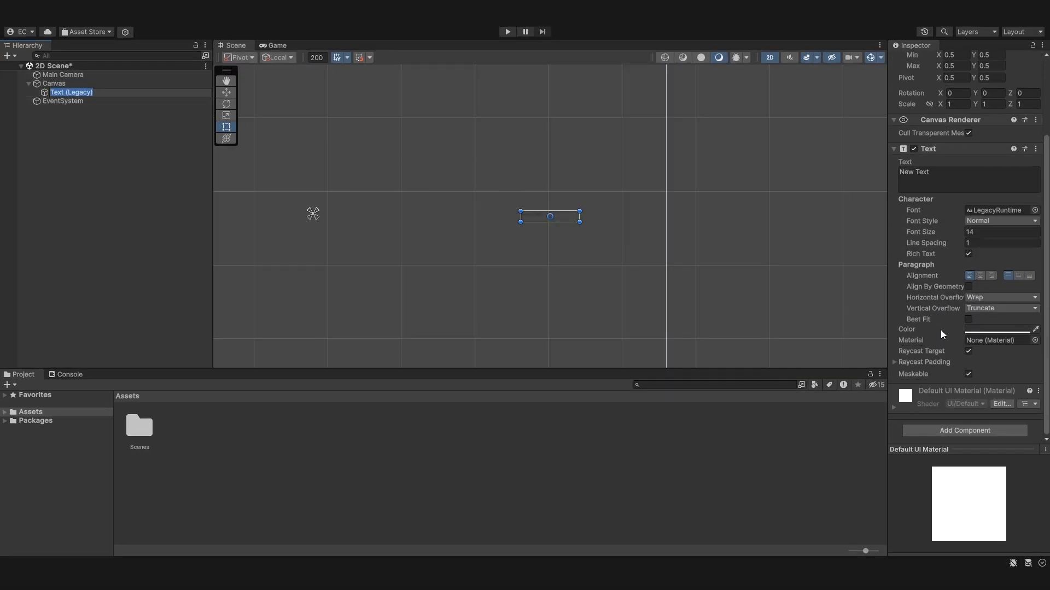
scroll(963, 305, "up", 3)
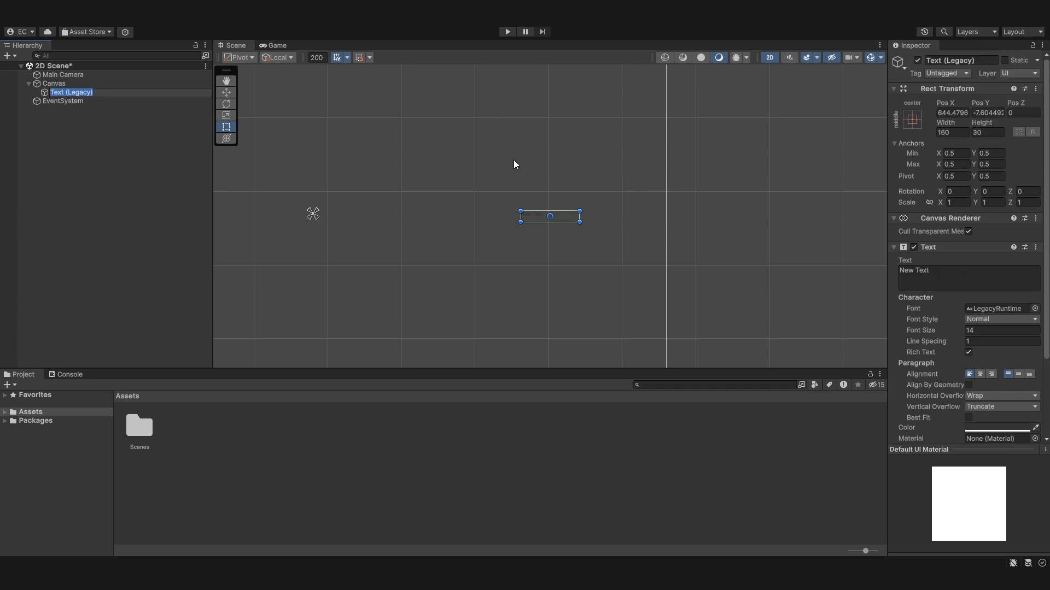
- Anchor the text object to the middle center of the canvas and move it to that position
middle_click_drag(509, 151, 535, 165)
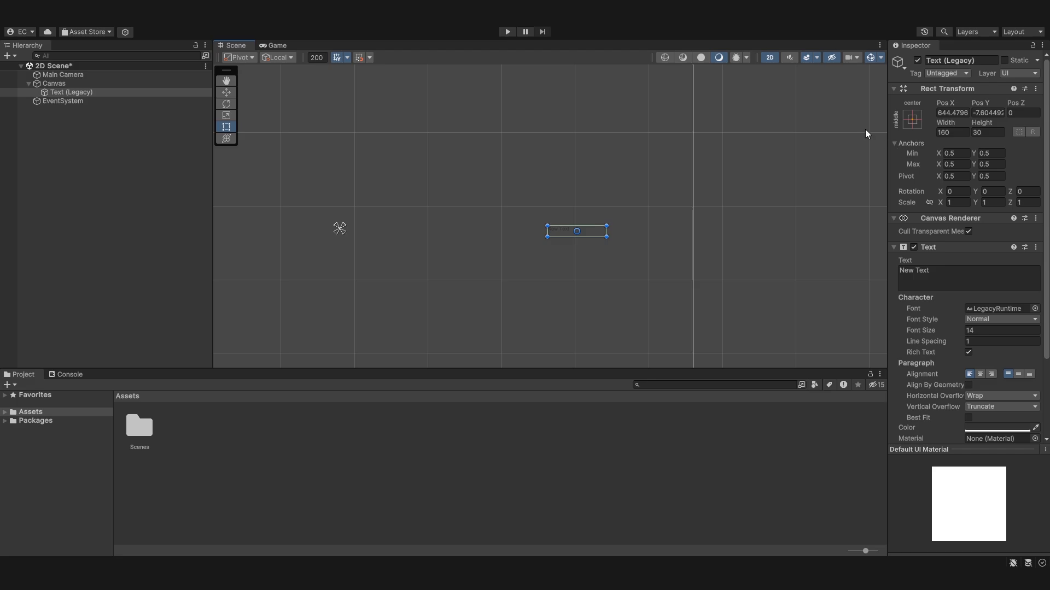
scroll(798, 143, "down", 10)
middle_click_drag(799, 143, 869, 171)
left_click(862, 131)
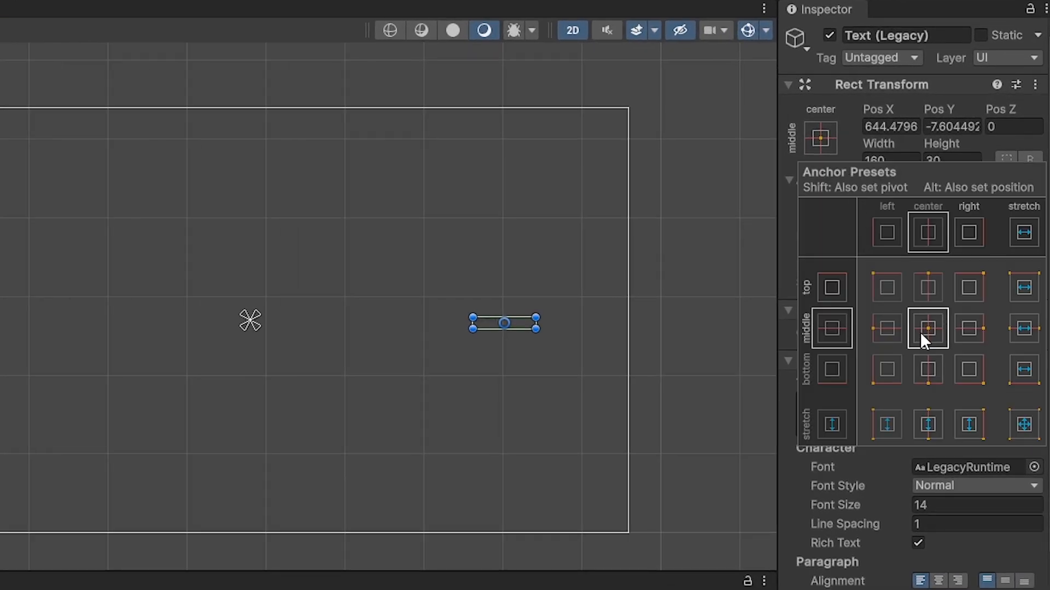
left_click(920, 326)
left_click(820, 138)
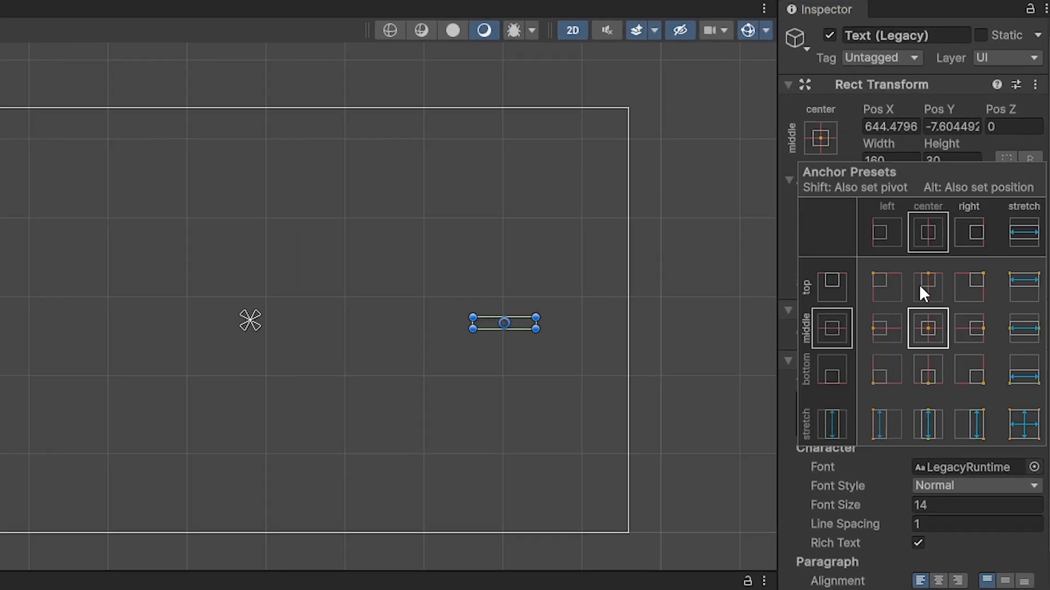
left_click(938, 316, "alt")
scroll(530, 281, "up", 3)
middle_click_drag(317, 312, 371, 281)
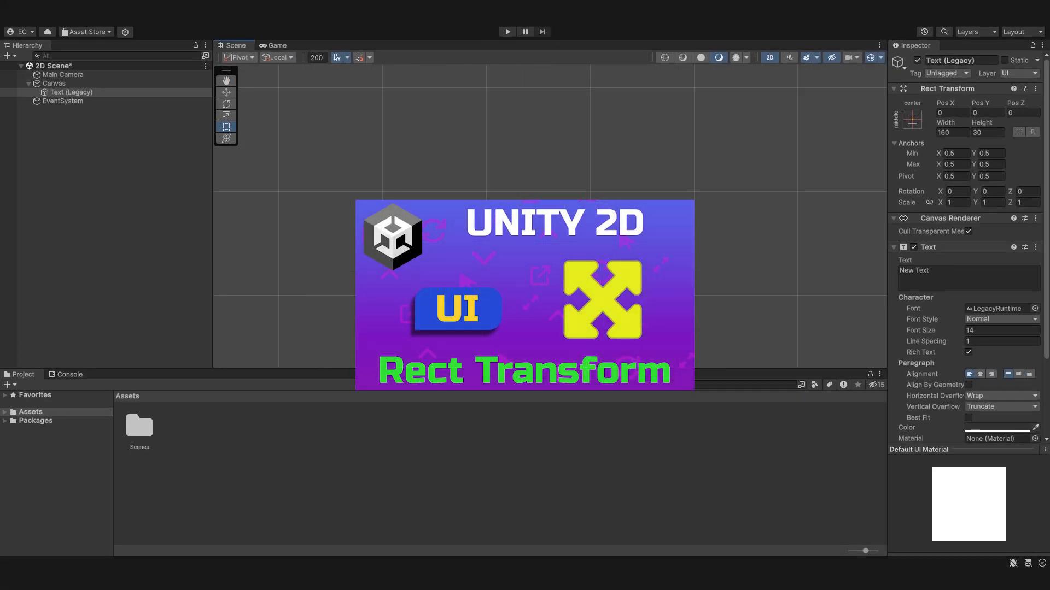
- Set the text object's width to 500 and its height to 120
scroll(727, 203, "down", 5)
middle_click_drag(832, 184, 771, 186)
scroll(617, 213, "up", 3)
middle_click_drag(670, 221, 598, 223)
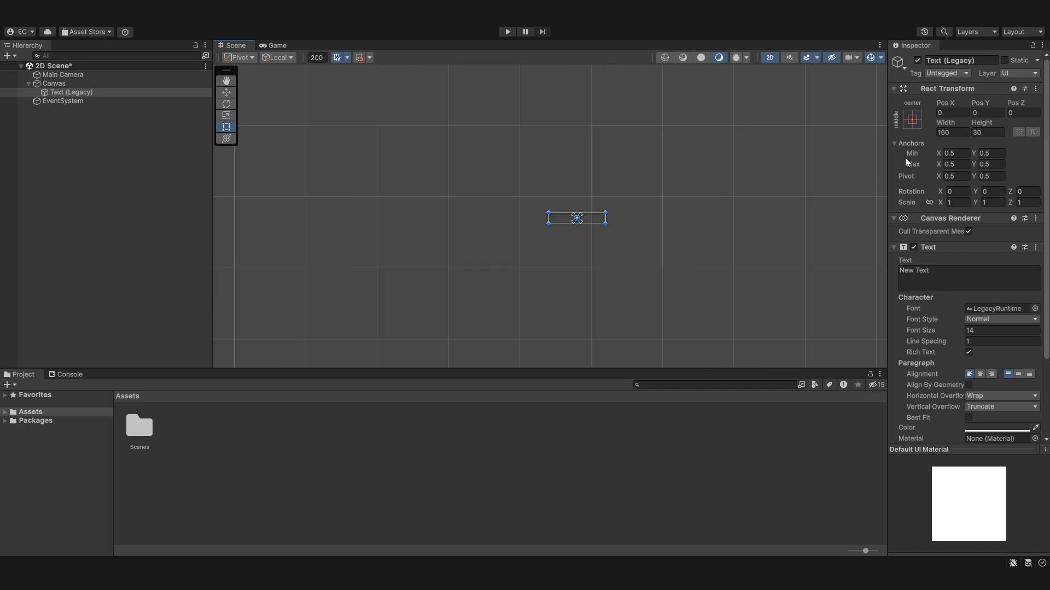
left_click(952, 133)
type("500")
left_click(990, 133)
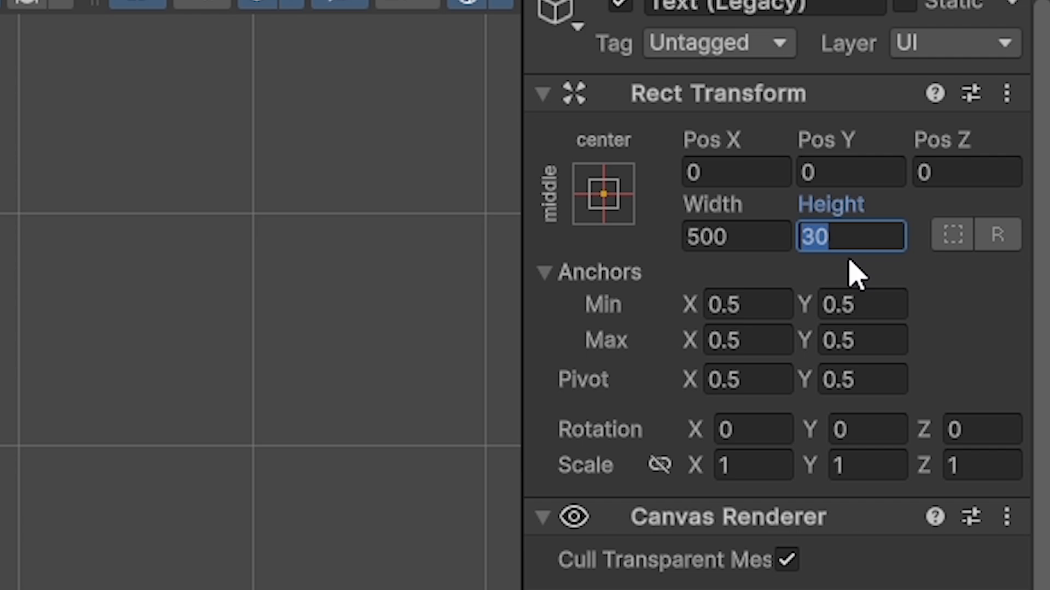
type("90")
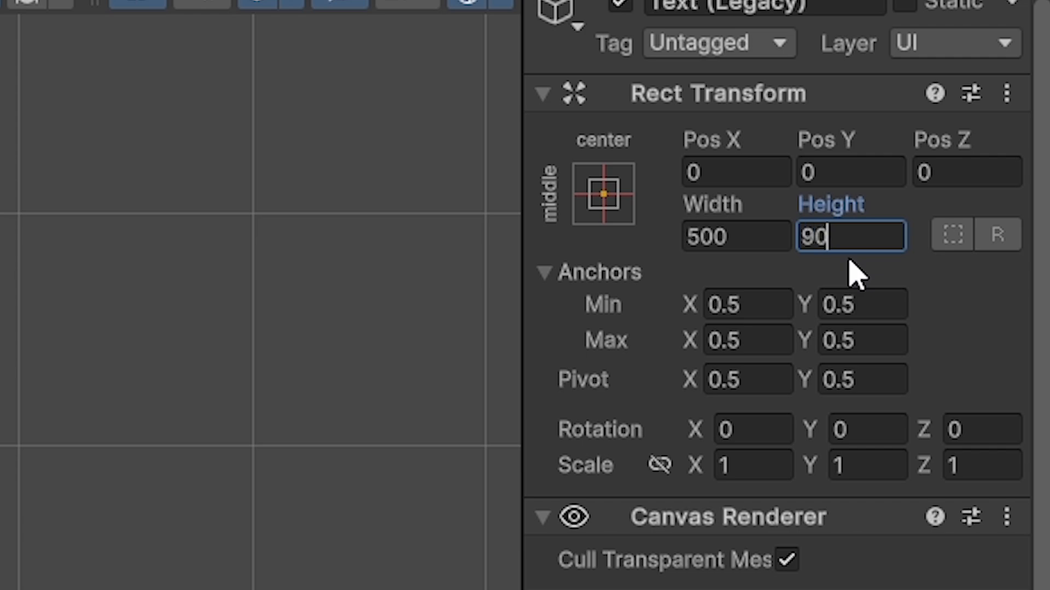
key("BackSpace")
key("BackSpace")
type("120")
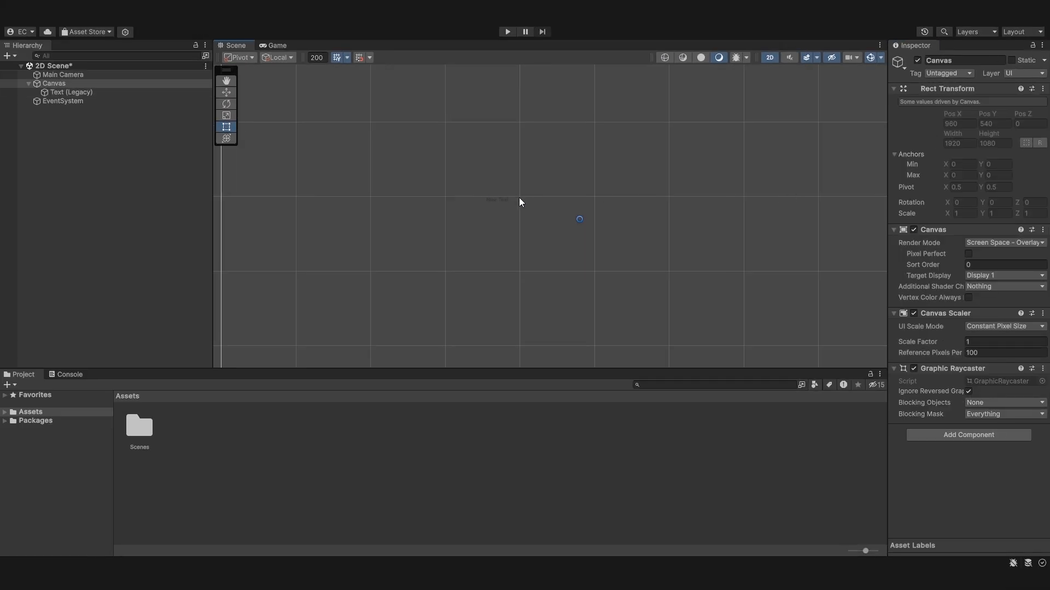
- Reselect the legacy text object and collapse its Rect Transform and Canvas Renderer components
scroll(520, 202, "up", 5)
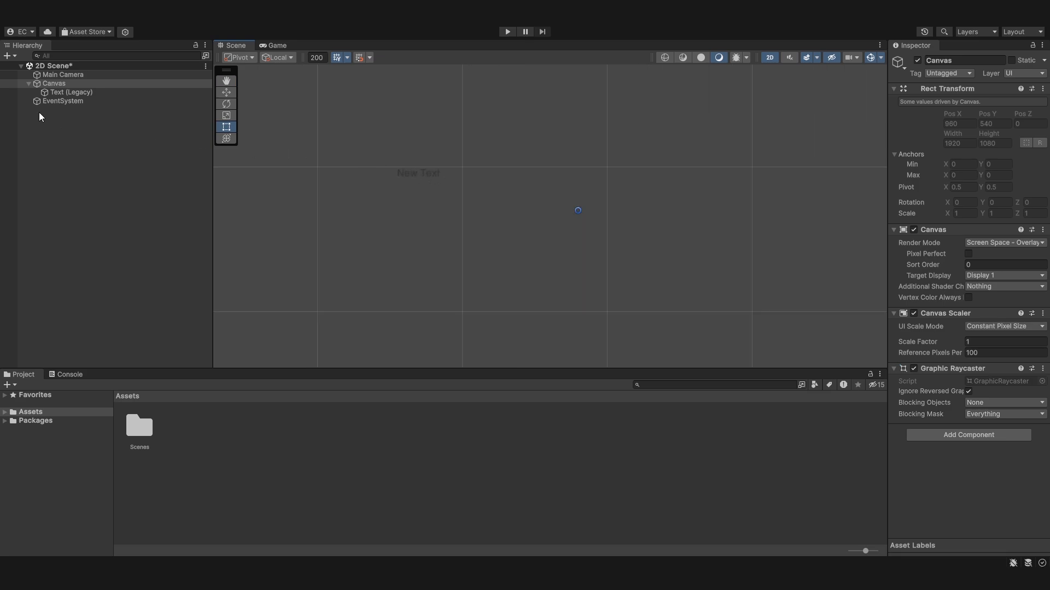
left_click(63, 93)
scroll(426, 159, "up", 2)
scroll(463, 165, "down", 3)
middle_click_drag(463, 165, 438, 188)
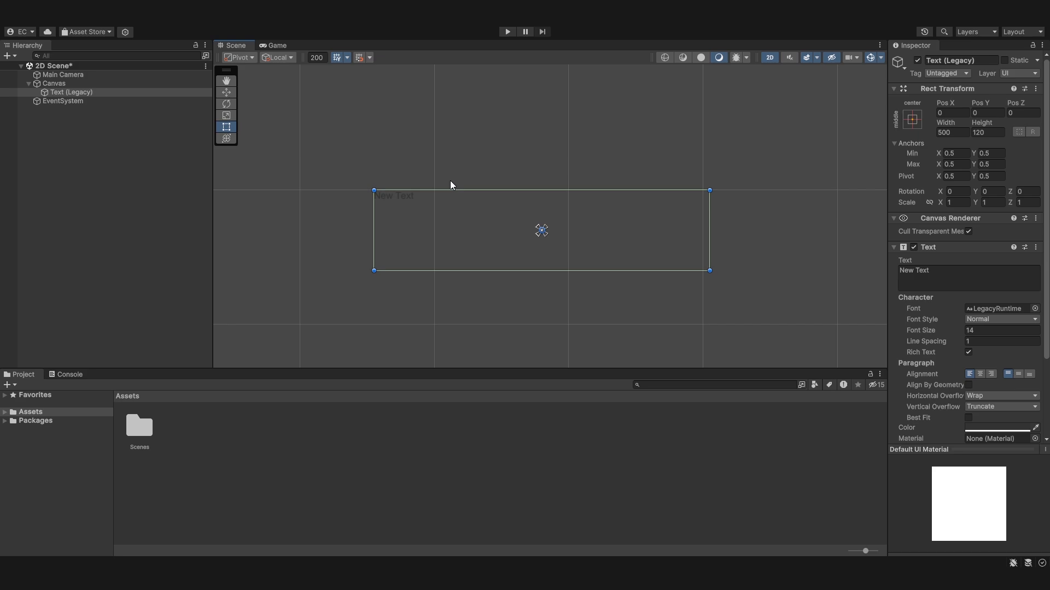
scroll(943, 191, "down", 2)
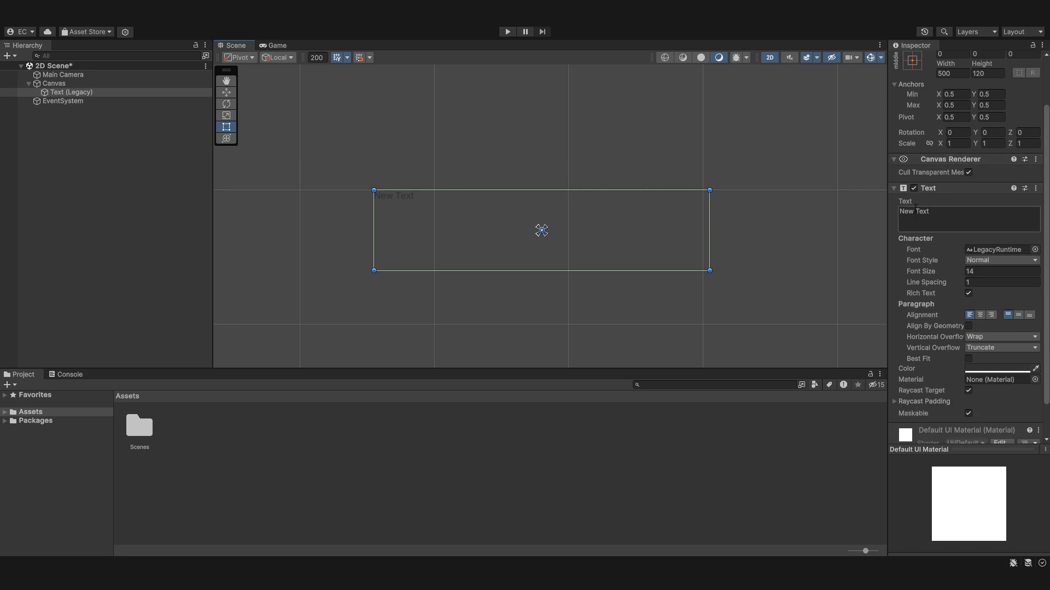
scroll(915, 207, "up", 3)
left_click(930, 89)
left_click(930, 100)
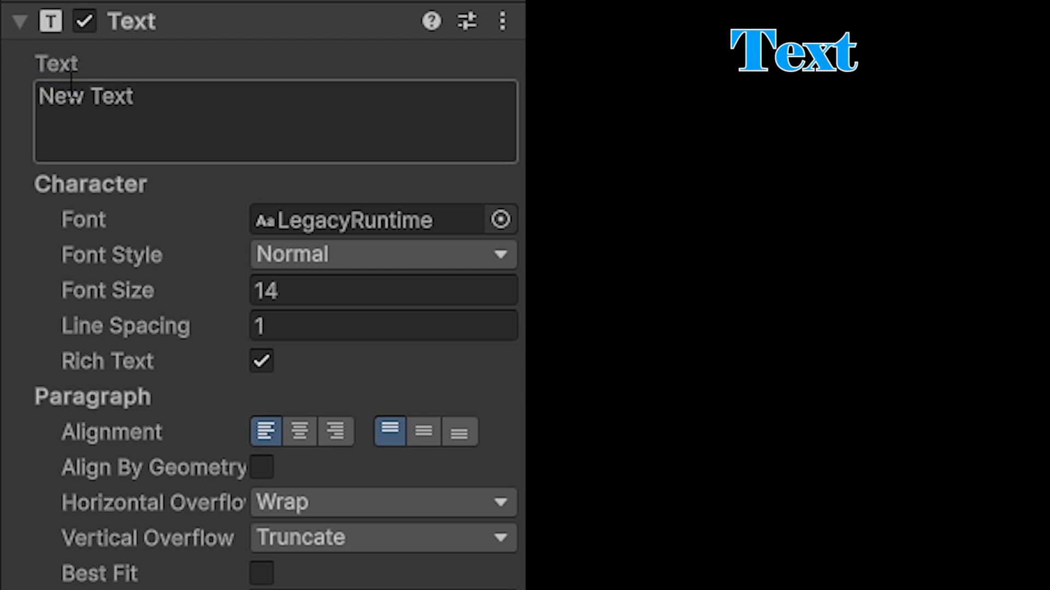
- Replace the text object's default content with "Hello World!"
left_click(175, 101)
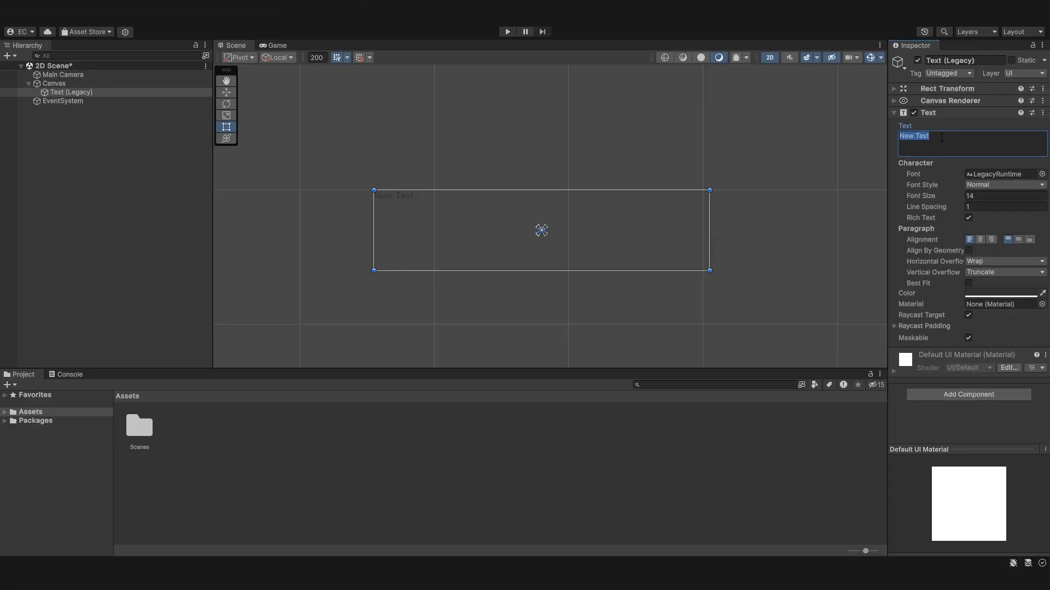
type("Hello World!")
scroll(379, 211, "up", 5)
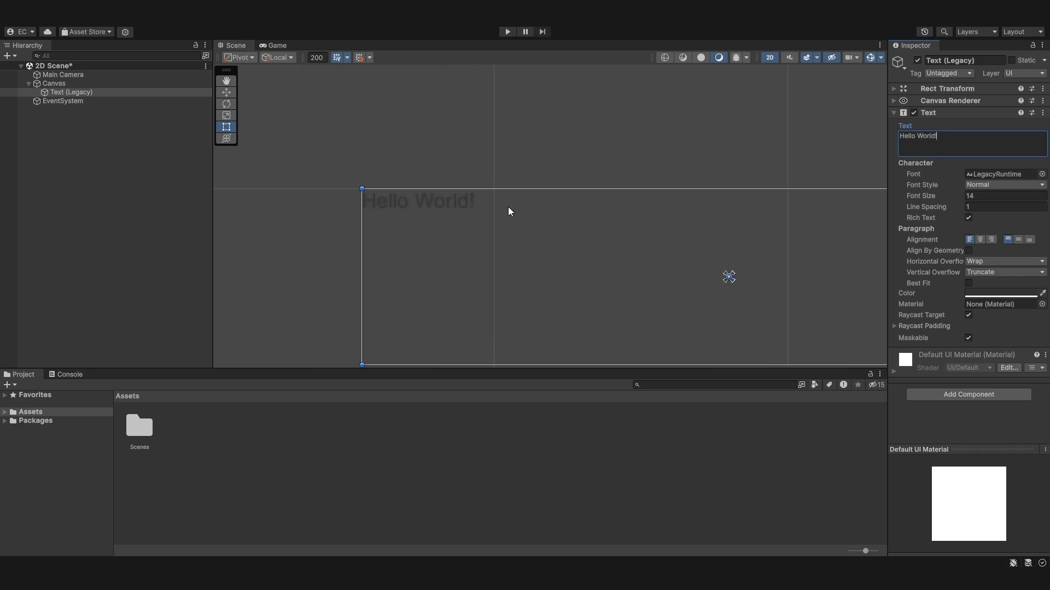
middle_click_drag(509, 208, 489, 210)
scroll(490, 210, "down", 5)
left_click_drag(950, 137, 905, 145)
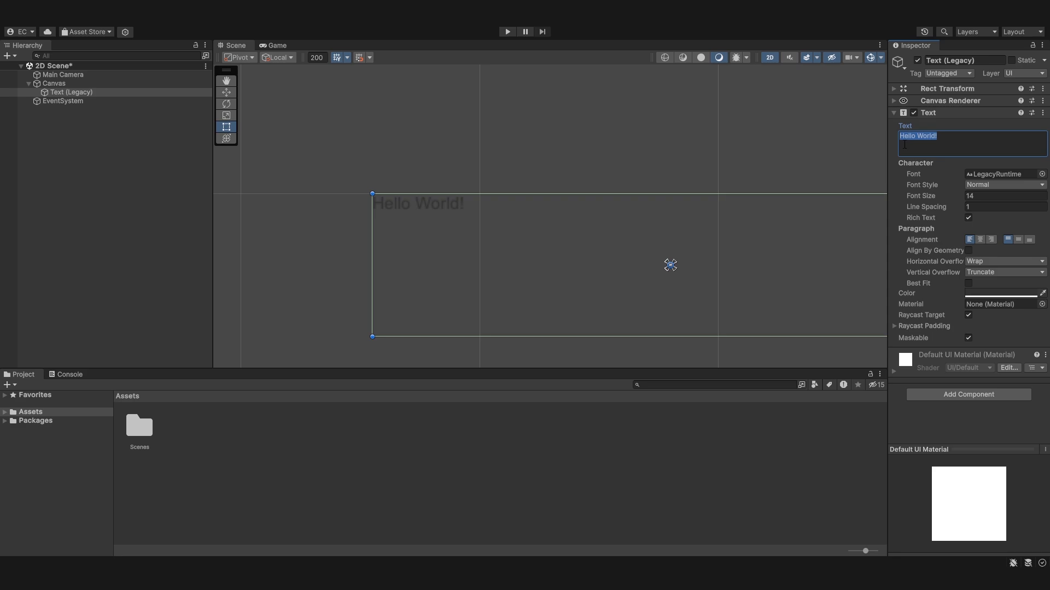
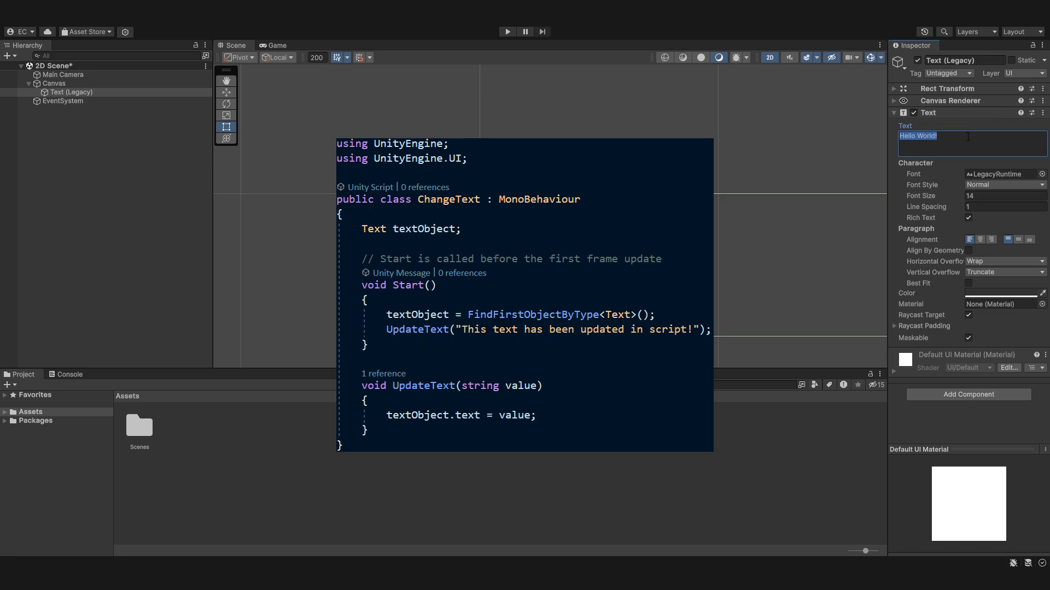
left_click(967, 137)
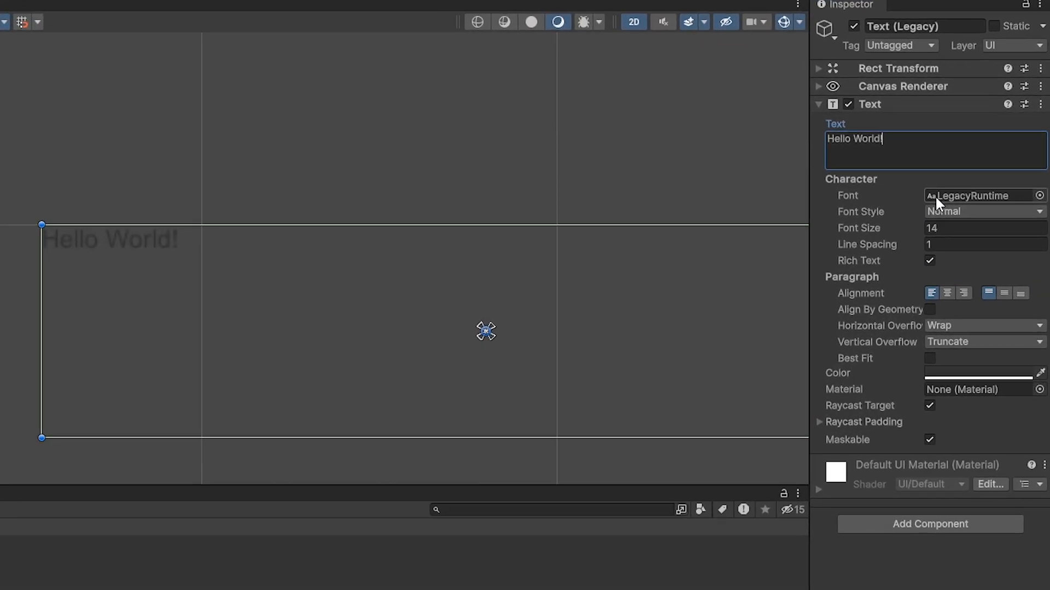
- Open the font picker of the Text component and close it without choosing a font
left_click(1039, 195)
left_click(1035, 193)
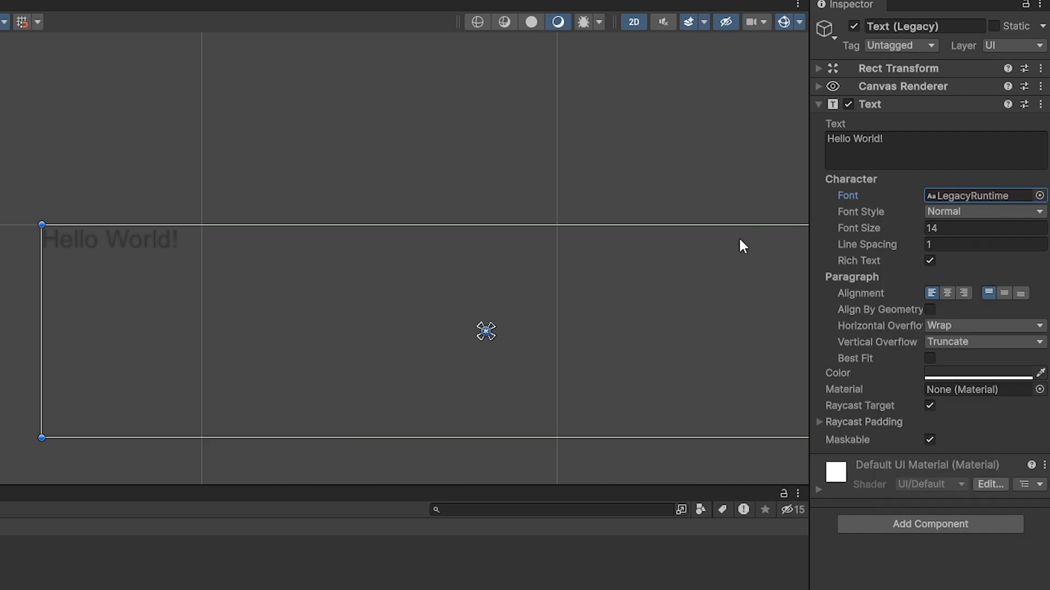
middle_click_drag(665, 268, 585, 277)
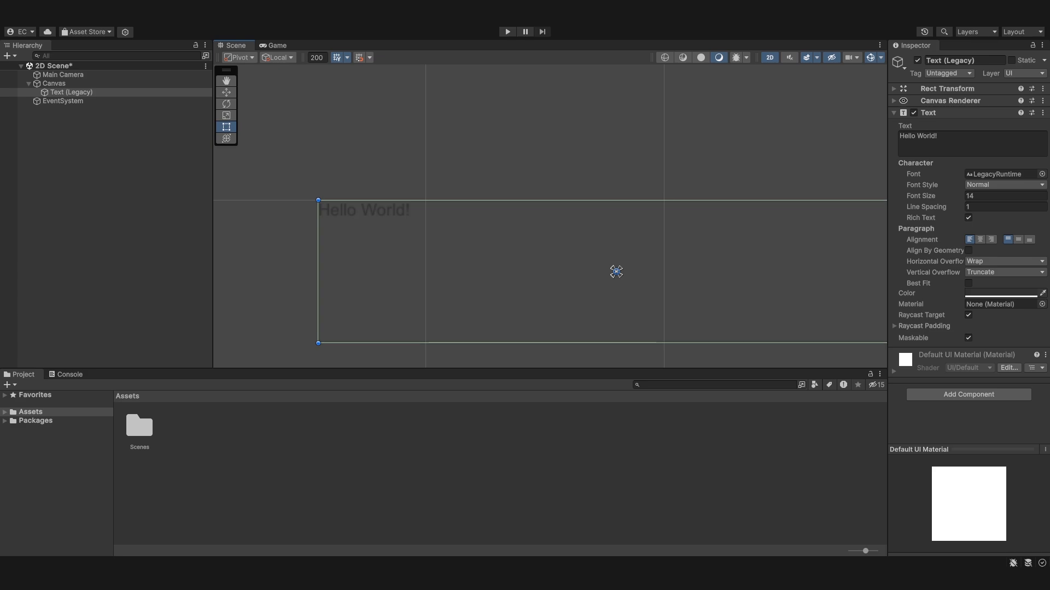
- Import the font file arial.ttf into the project's Assets folder and view its import settings
left_click_drag(796, 440, 223, 432)
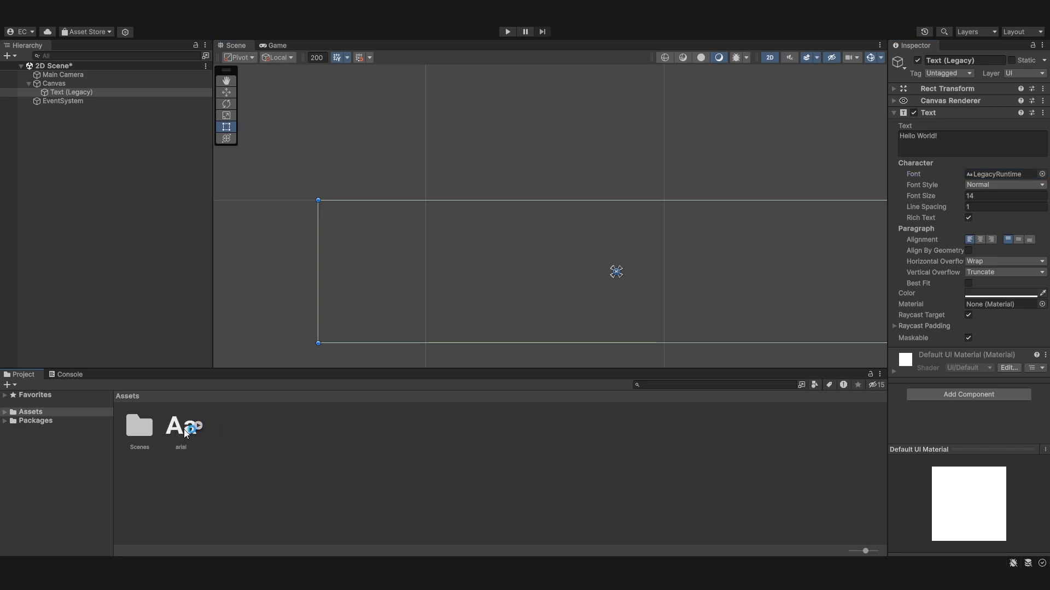
left_click(222, 436)
left_click(184, 429)
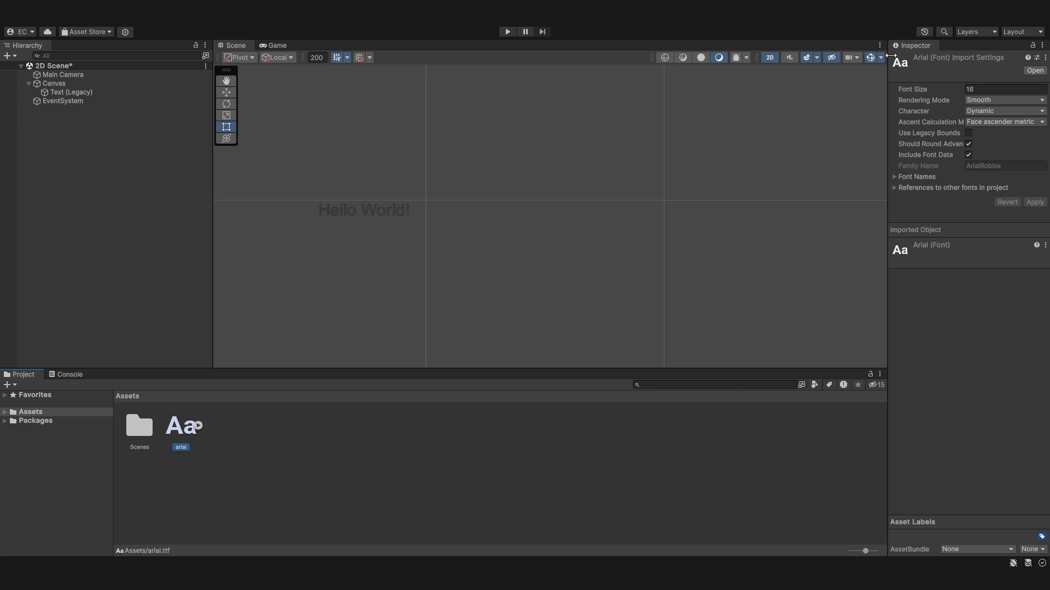
- Assign the imported arial font to the legacy text object
left_click(66, 93)
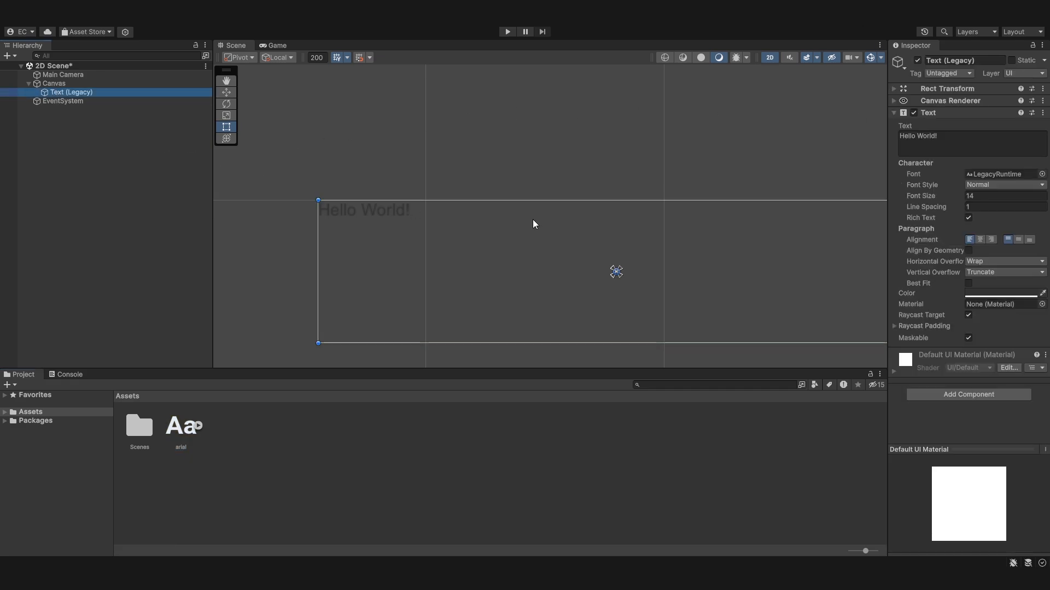
left_click(1041, 173)
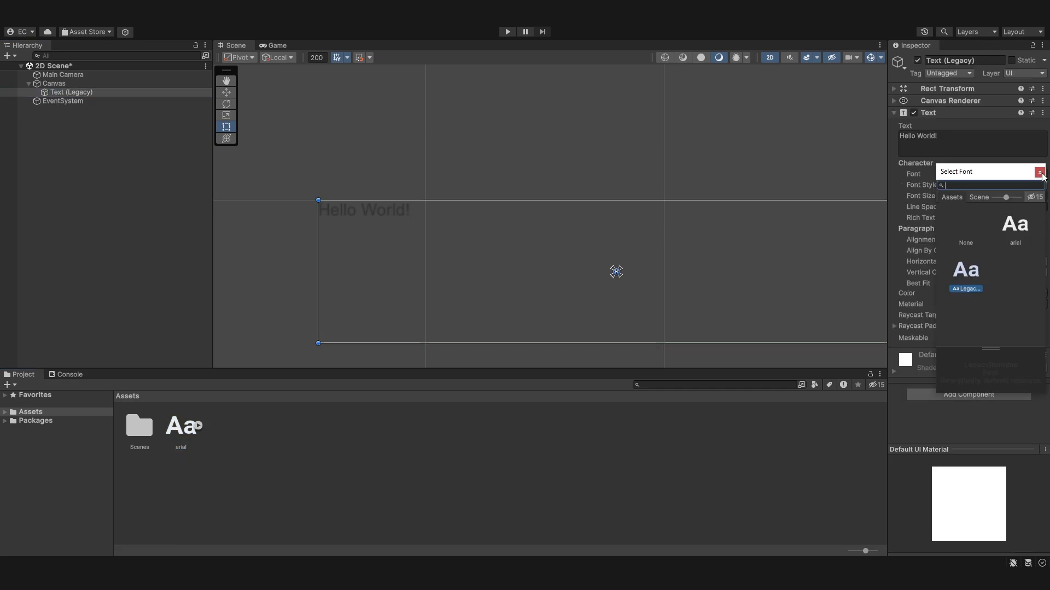
double_click(1013, 224)
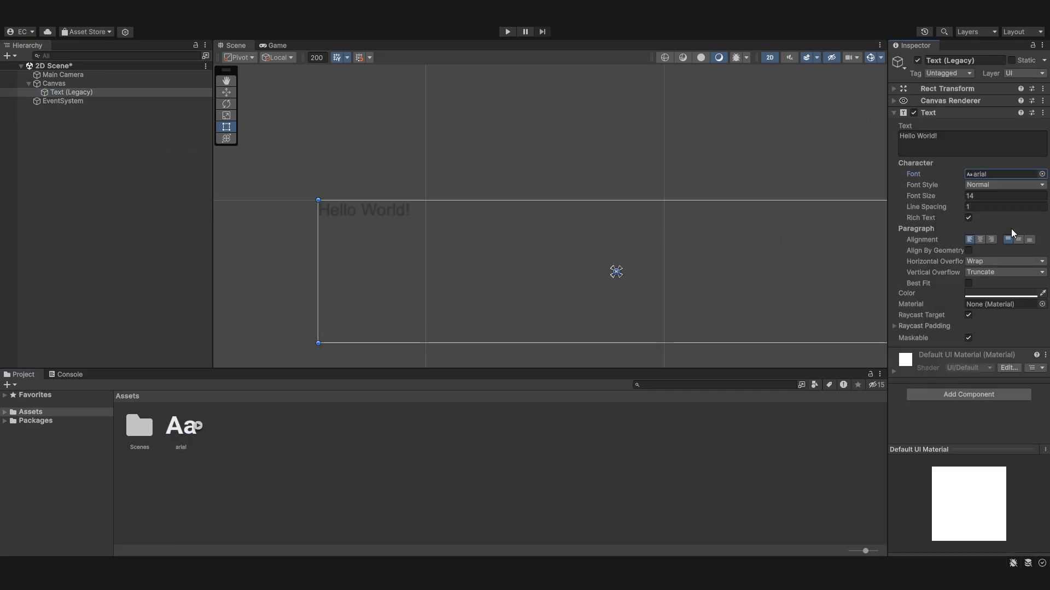
- Switch the text's font to LegacyRuntime and back to arial, and select the arial font asset
left_click(1042, 174)
left_click(963, 287)
left_click(962, 287)
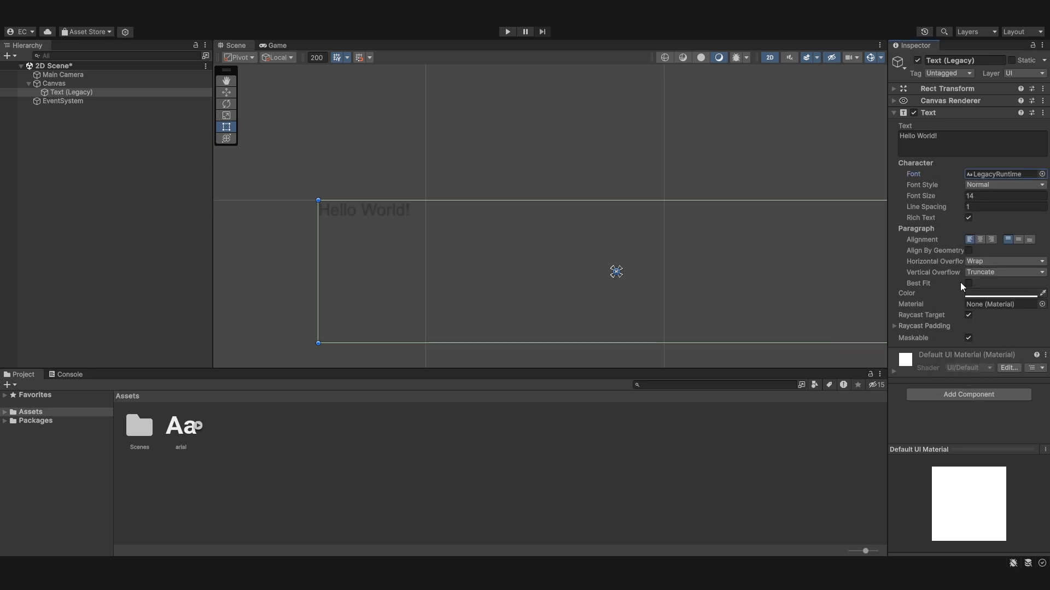
left_click(1042, 174)
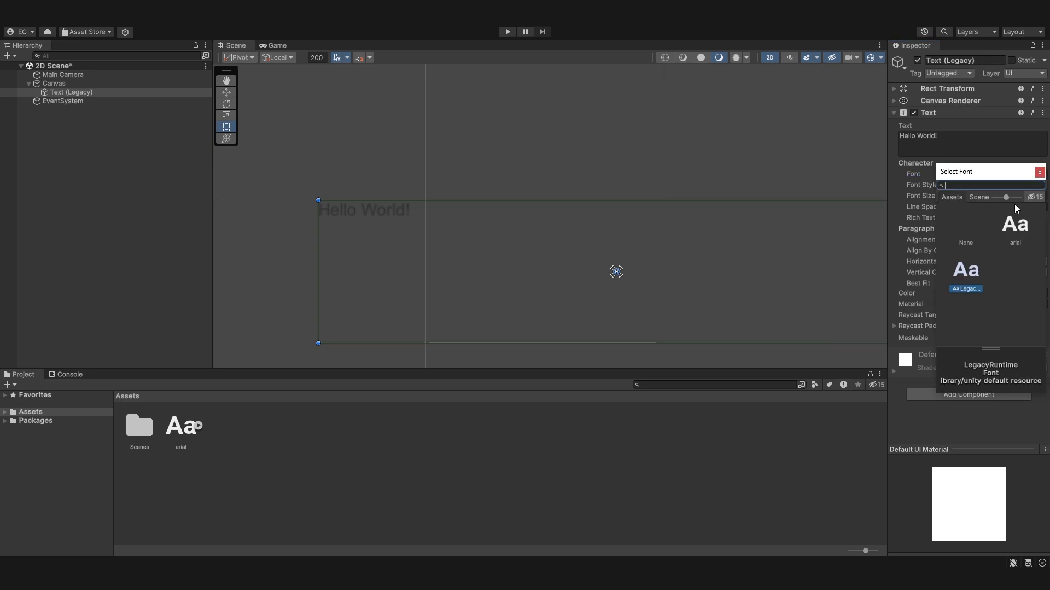
left_click(1012, 233)
double_click(1016, 243)
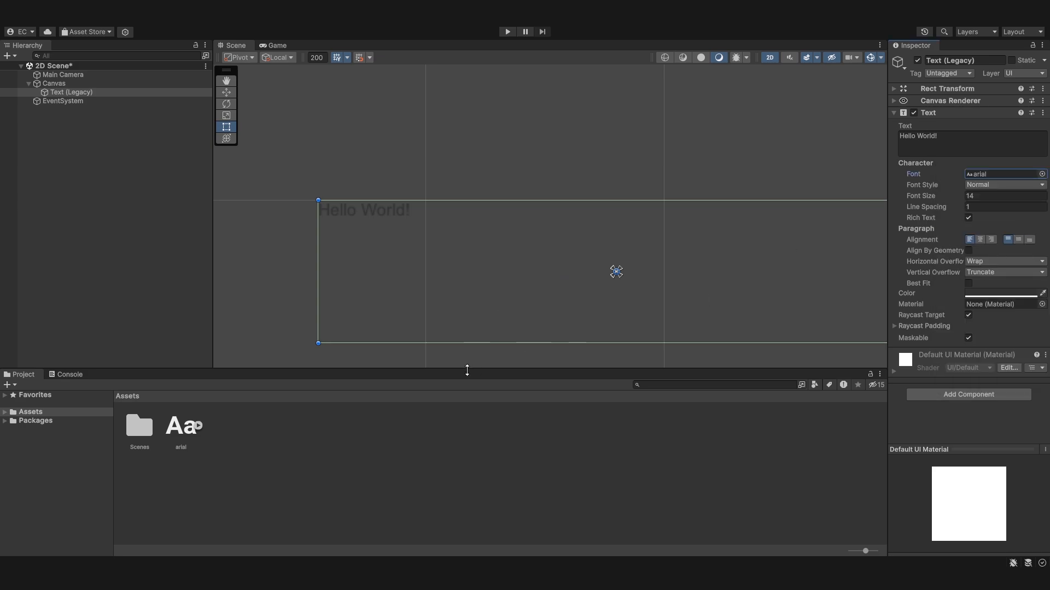
left_click(191, 435)
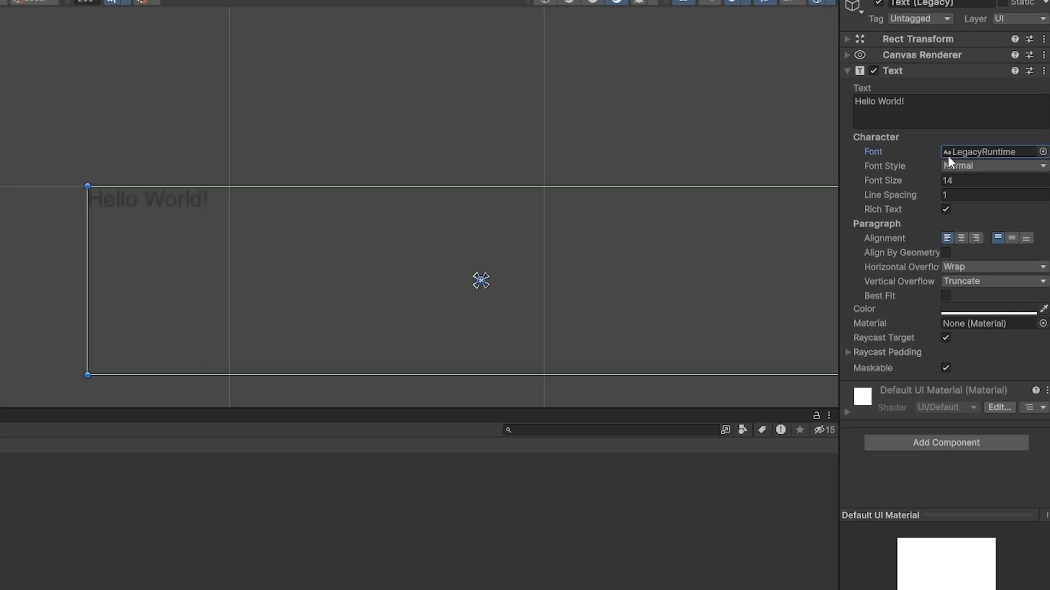
- Switch the text's font style to Italic and back to Normal
left_click(970, 162)
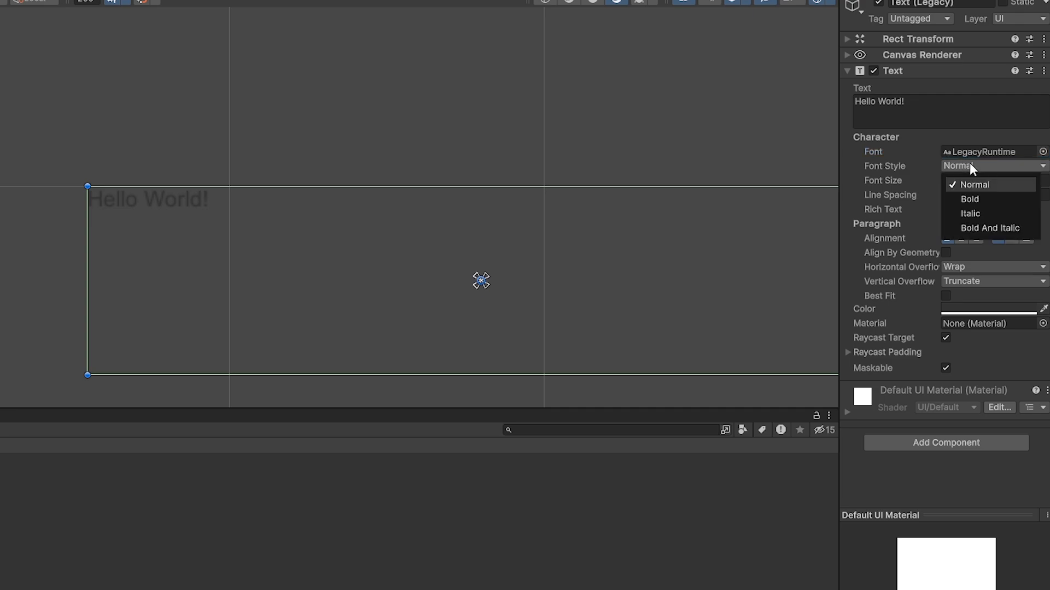
left_click(967, 212)
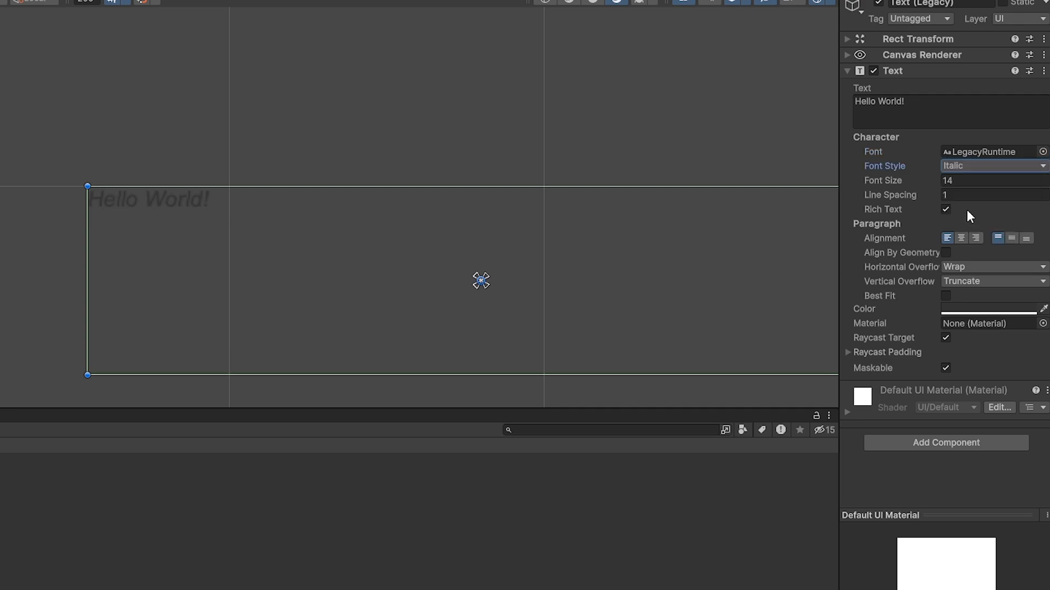
left_click(961, 179)
left_click(960, 166)
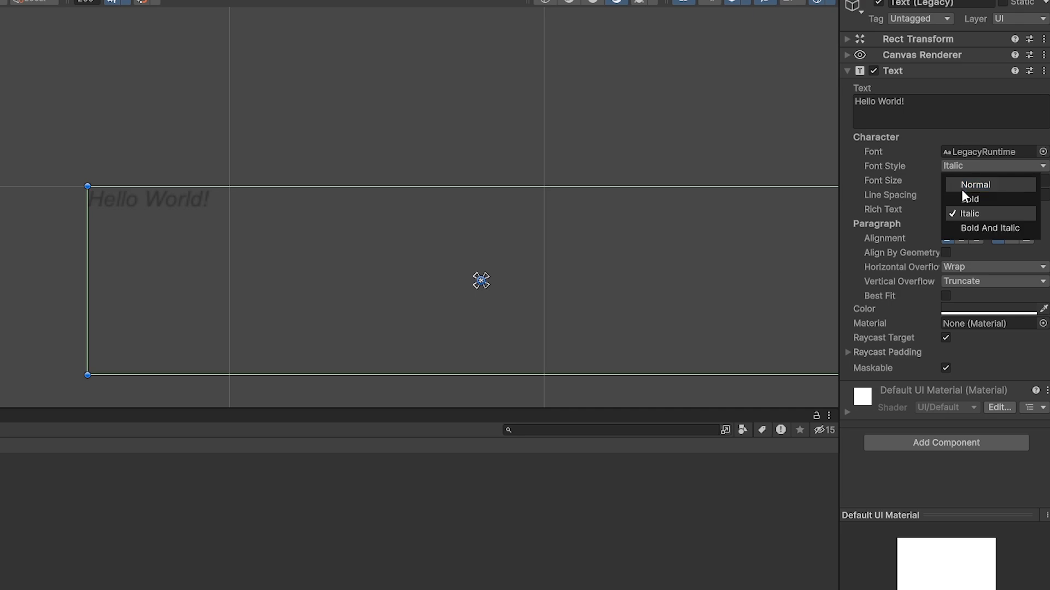
left_click(961, 186)
- Set the text's font size to 54 and view the enlarged text in the scene
left_click(955, 180)
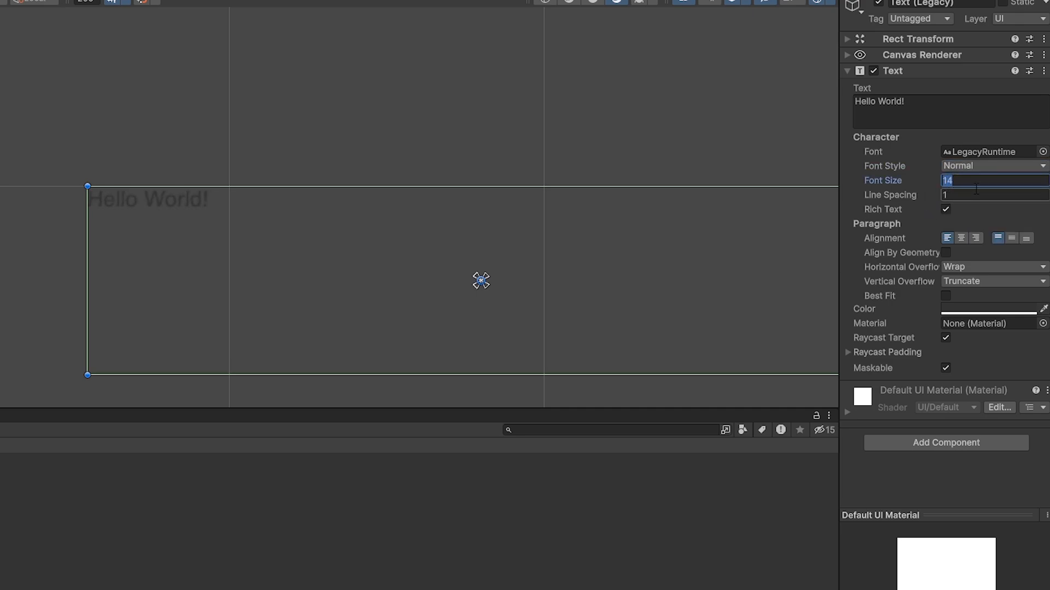
type("54")
key("Return")
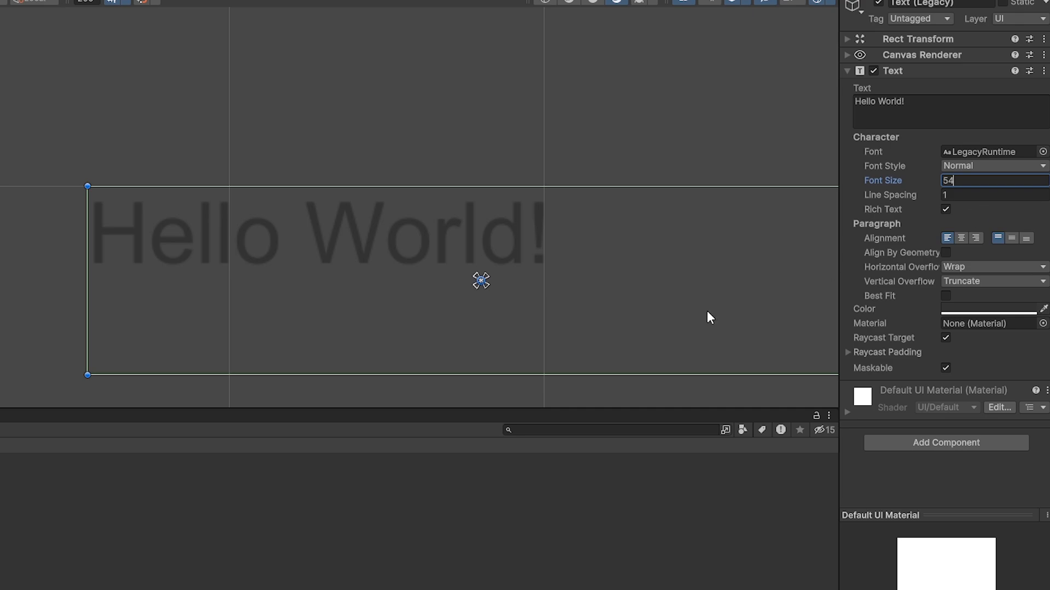
scroll(450, 336, "down", 3)
scroll(361, 229, "up", 3)
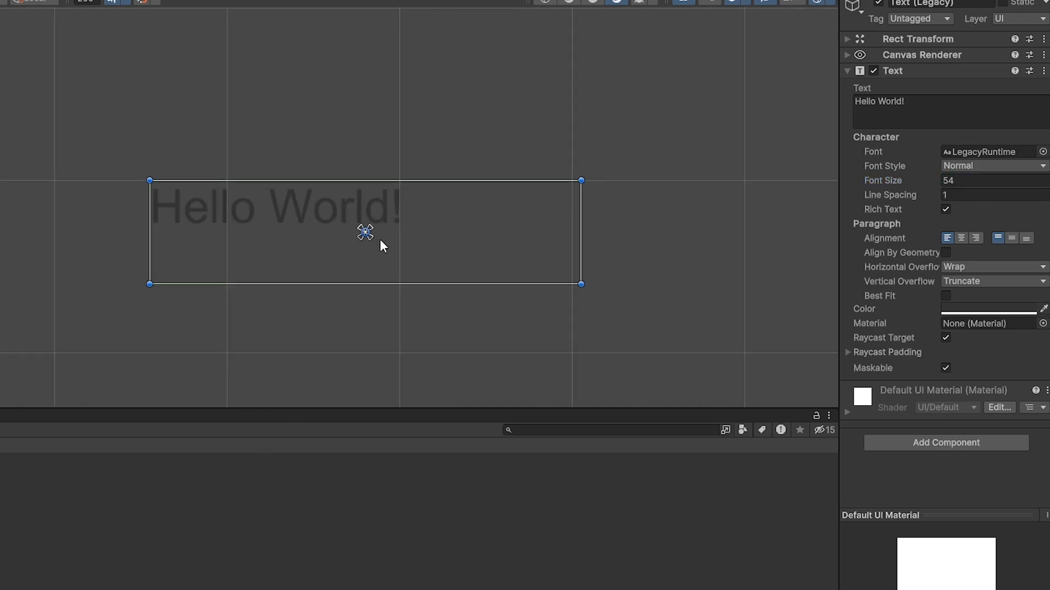
- Add a second line reading "Hi Again" below "Hello World!" and set the font size to 30
left_click(999, 195)
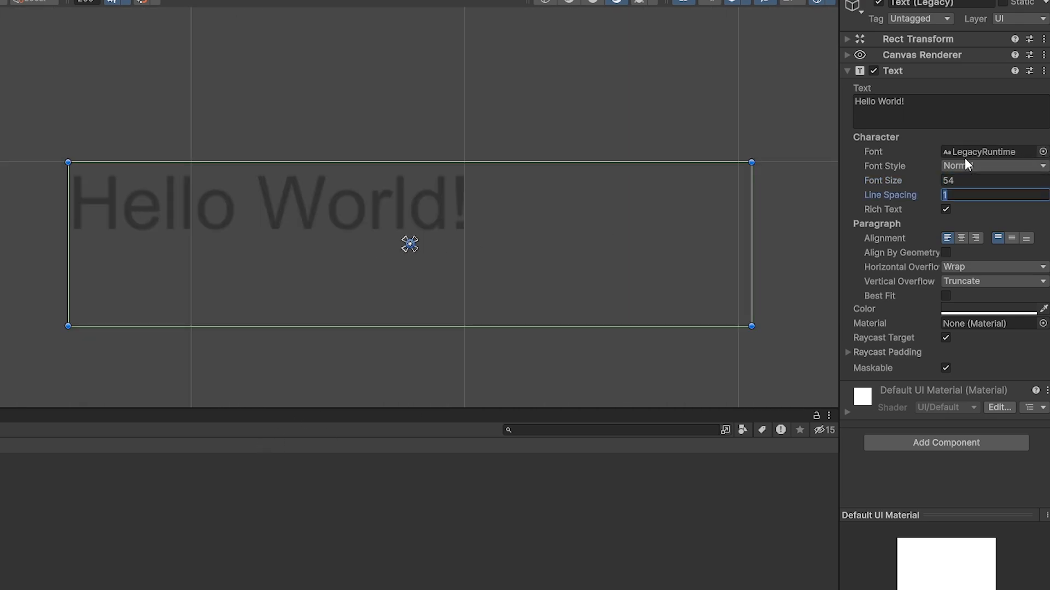
left_click(933, 115)
key("Return")
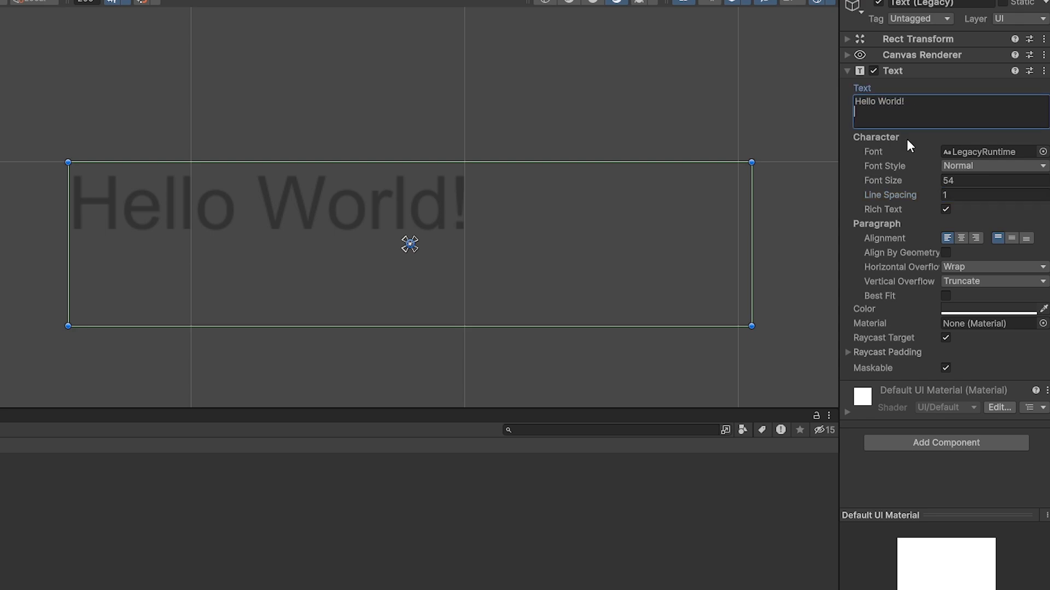
type("yh")
key("BackSpace")
key("BackSpace")
type("Hi Again")
left_click(970, 181)
type("30")
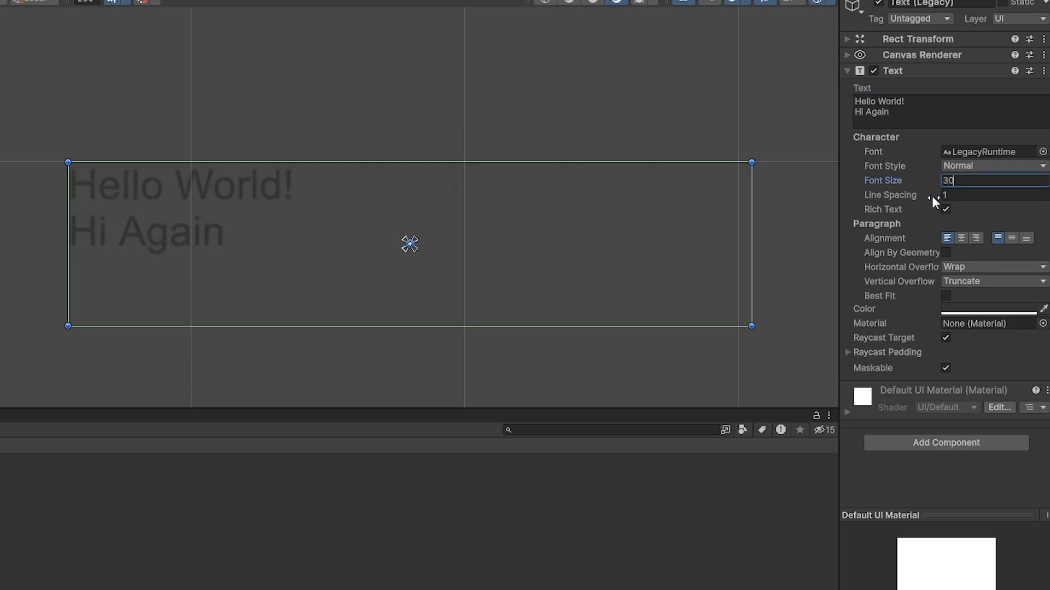
- Try line spacings of 2, 1.5 and 0 on the two lines of text, and set the spacing back to 1
left_click(963, 195)
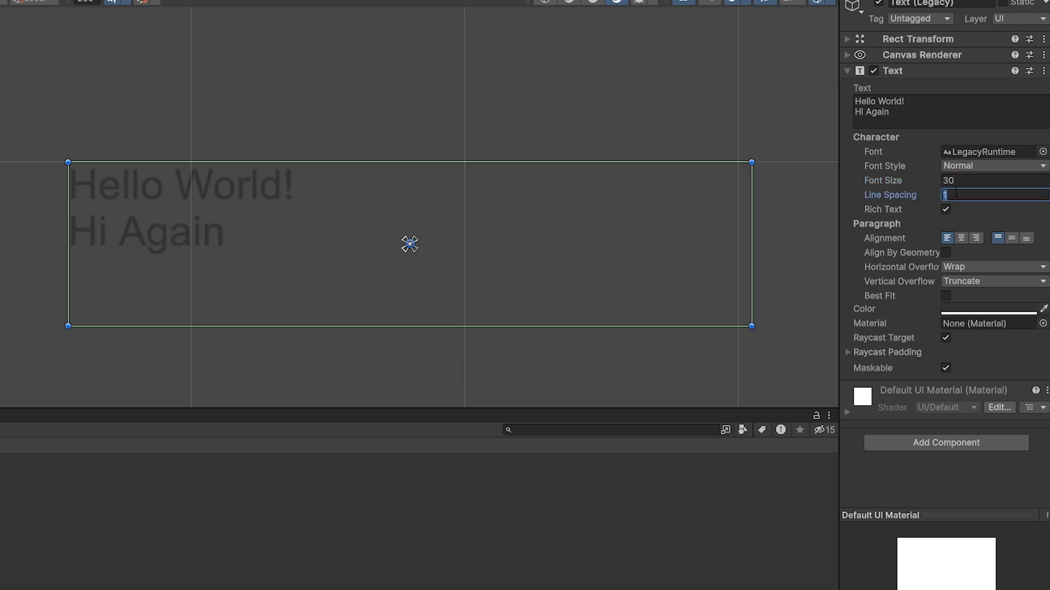
type("2")
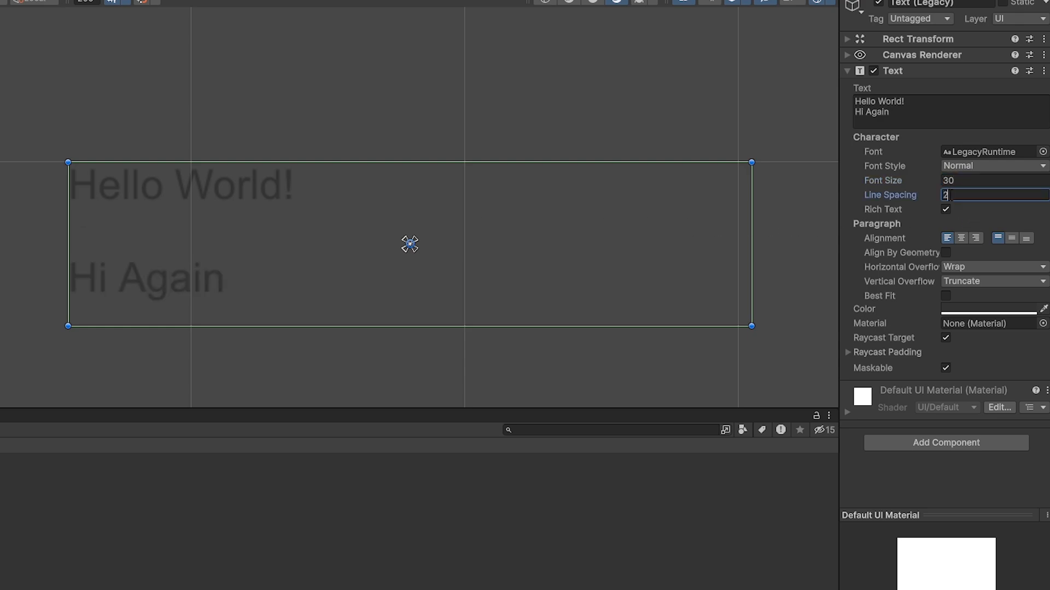
key("BackSpace")
type("1.5")
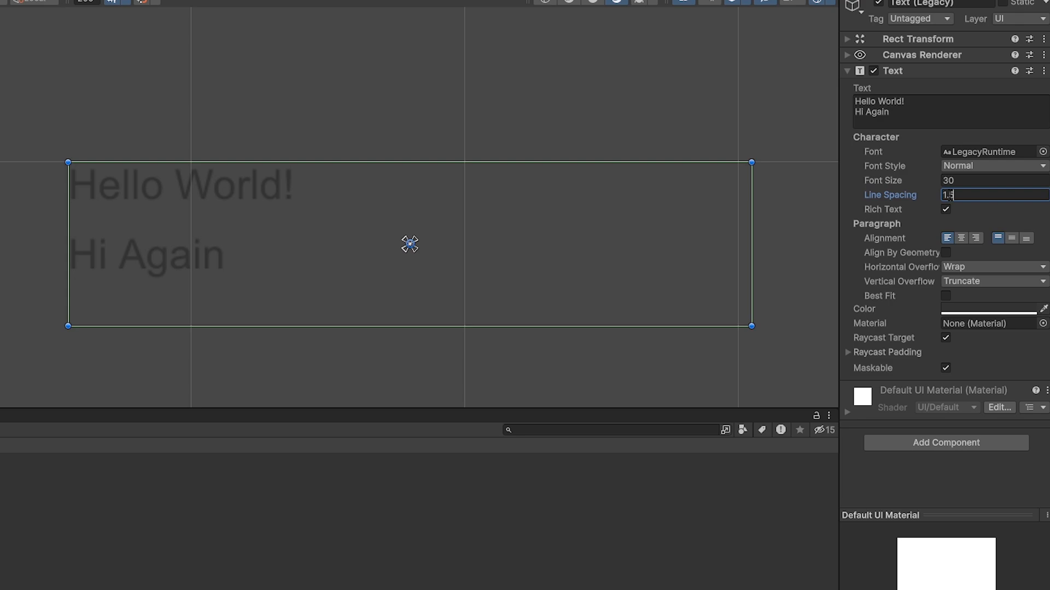
key("BackSpace")
key("BackSpace")
key("BackSpace")
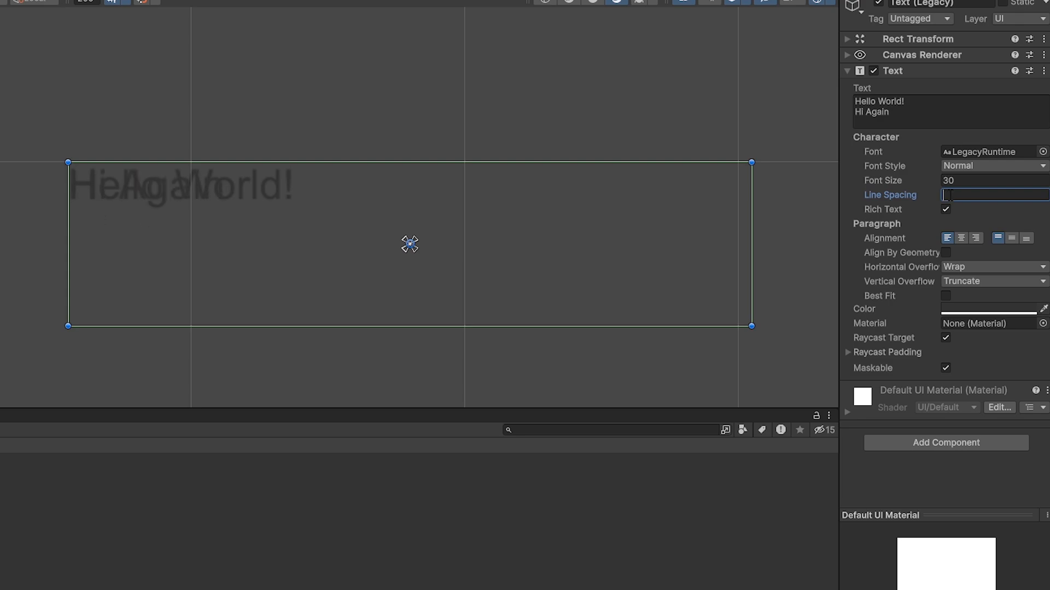
type("0")
key("BackSpace")
type("1")
key("BackSpace")
type("2")
key("BackSpace")
type("1")
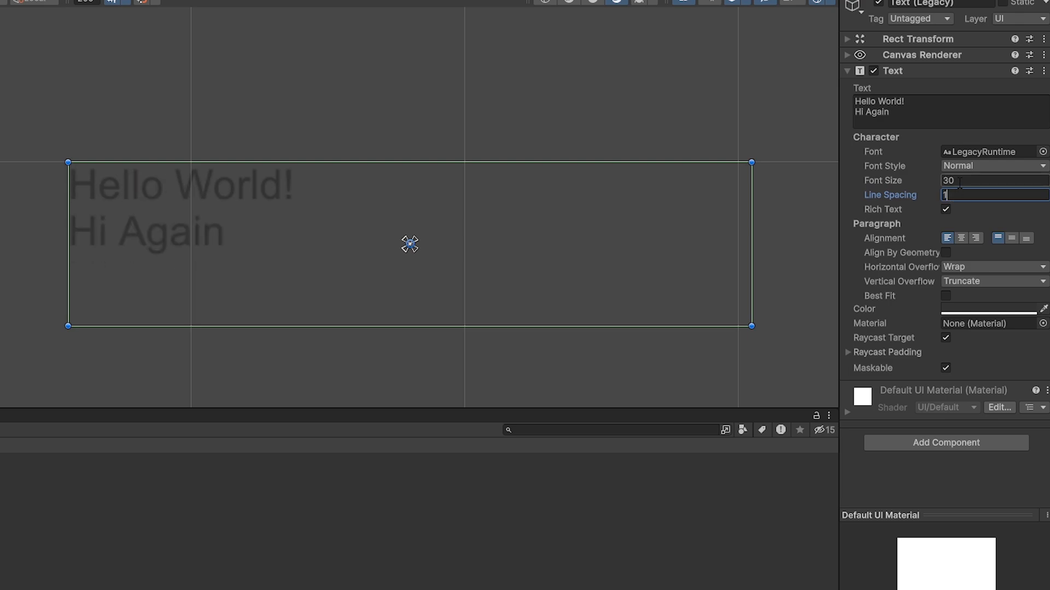
- Delete the second line "Hi Again" from the text, keeping only "Hello World!"
left_click(908, 114)
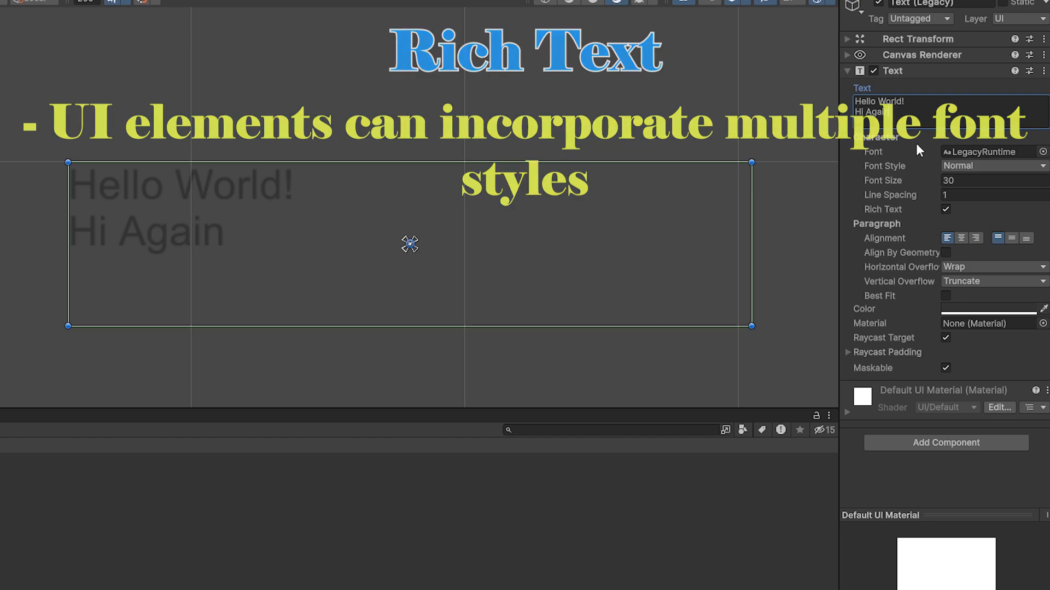
left_click(917, 102)
key("BackSpace")
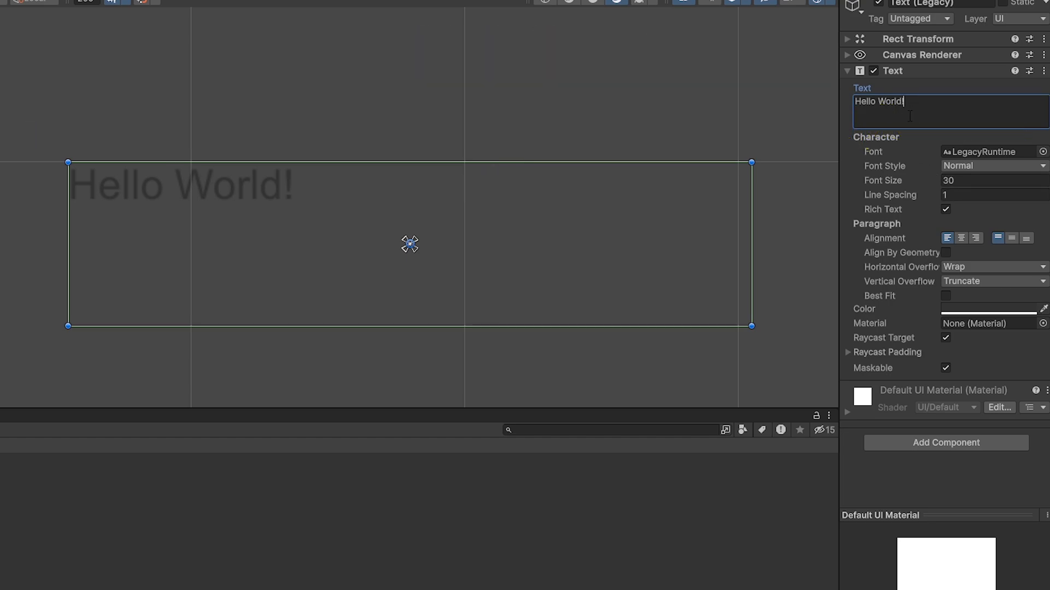
left_click(896, 112)
- Set the text's color to bright yellow, RGB 255, 242, 0
left_click(957, 309)
mouse_move(971, 420)
left_mouse_down()
mouse_move(921, 387)
mouse_move(992, 404)
mouse_move(891, 401)
mouse_move(1010, 487)
mouse_move(1016, 375)
mouse_move(889, 363)
mouse_move(979, 387)
mouse_move(946, 393)
mouse_move(982, 415)
mouse_move(988, 376)
mouse_move(1002, 368)
left_mouse_up()
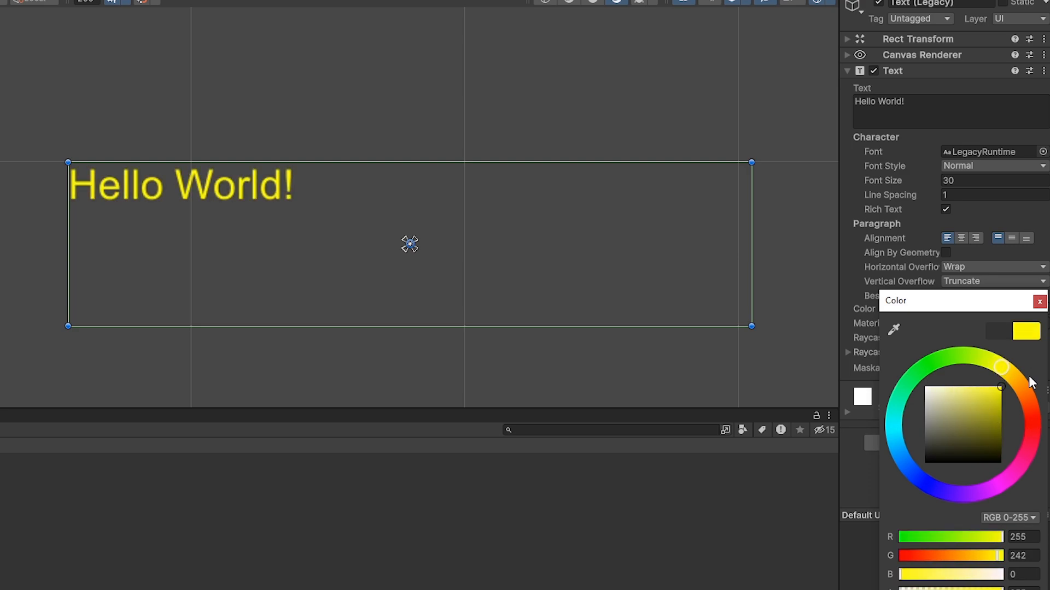
left_click(1041, 301)
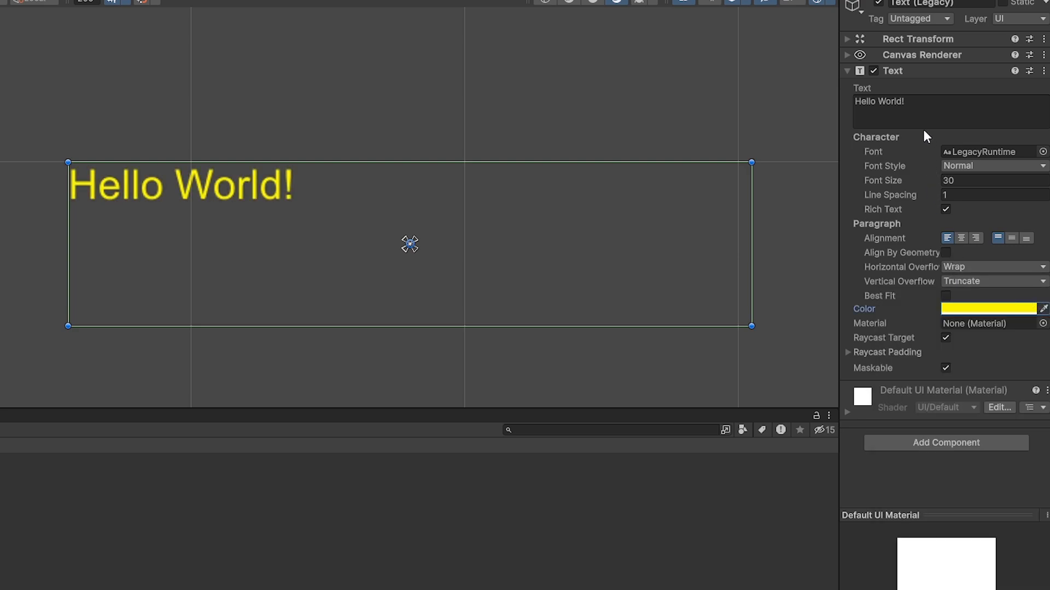
- Insert the opening rich text tag <color=green> directly before "World" in the text content
left_click(912, 109)
left_click(912, 109)
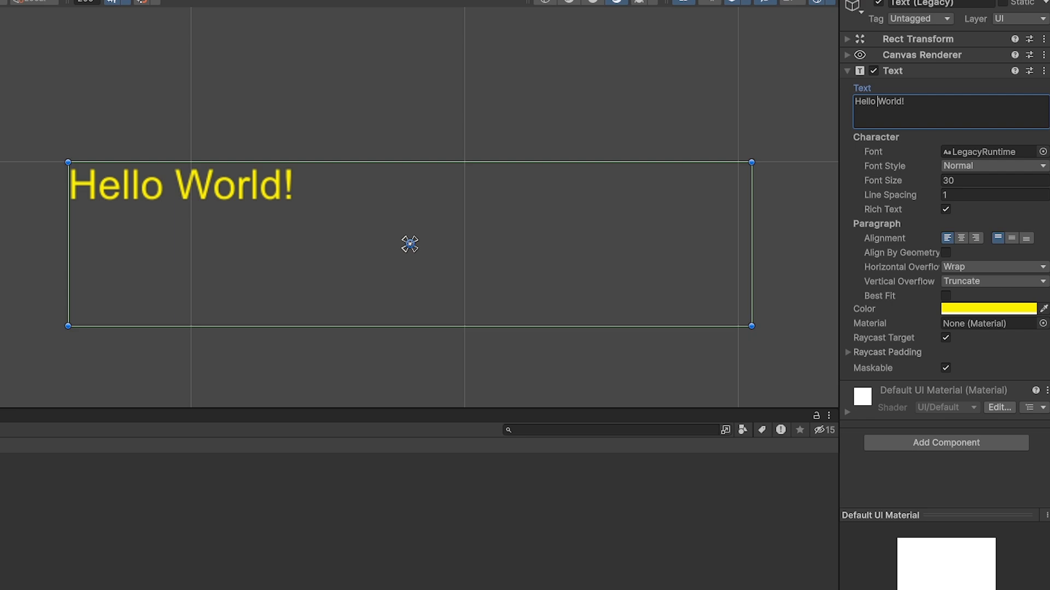
type("<")
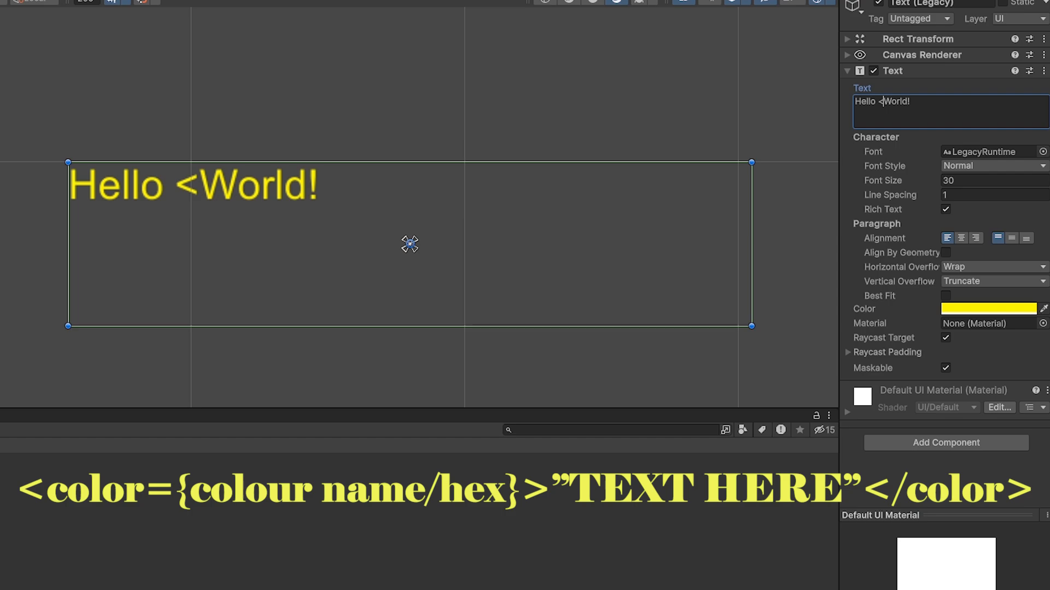
type("color")
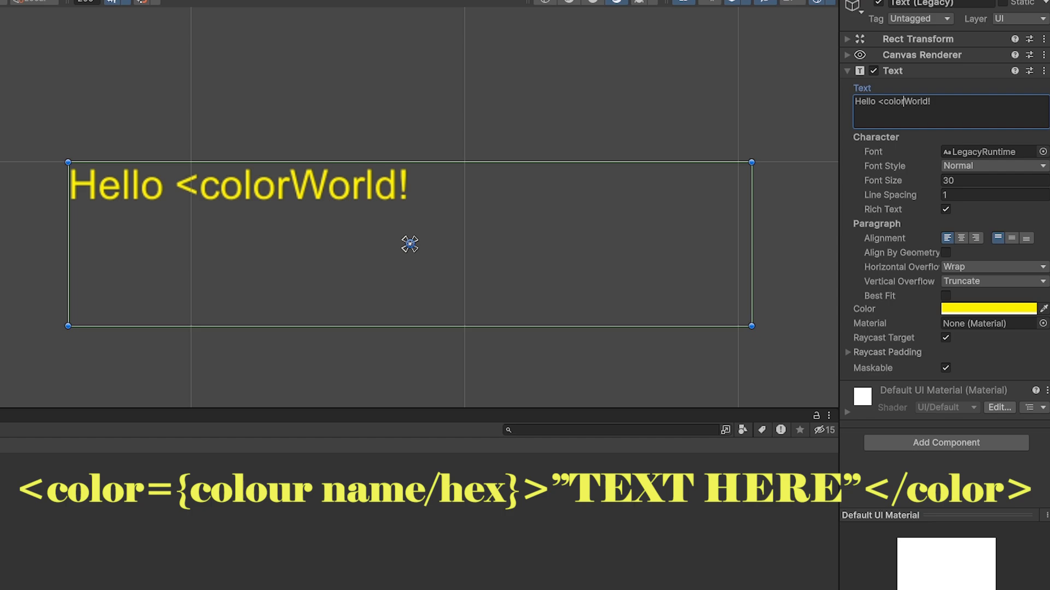
type("=")
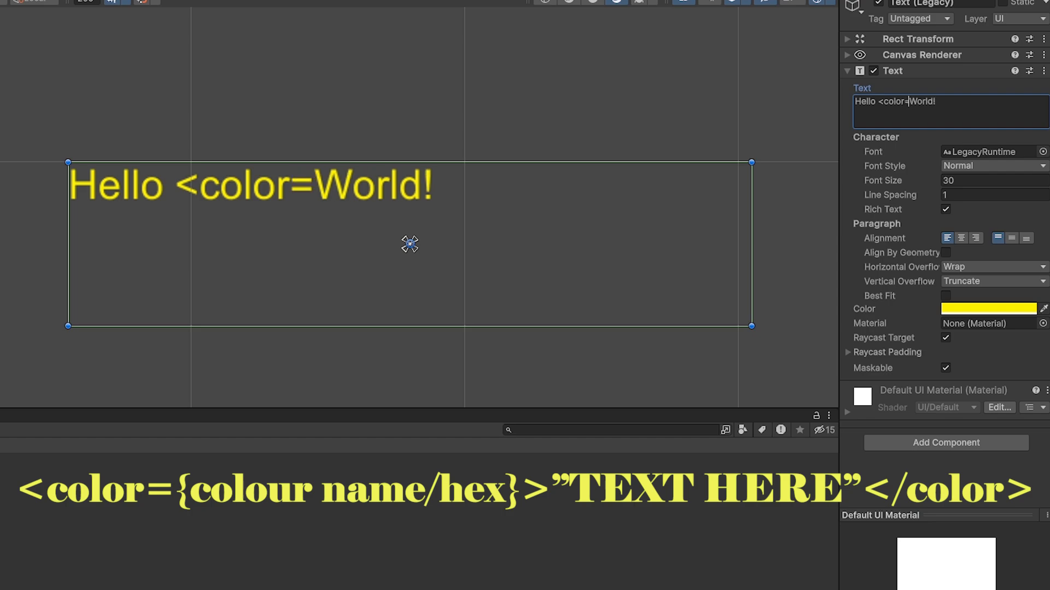
type("greenm")
key("BackSpace")
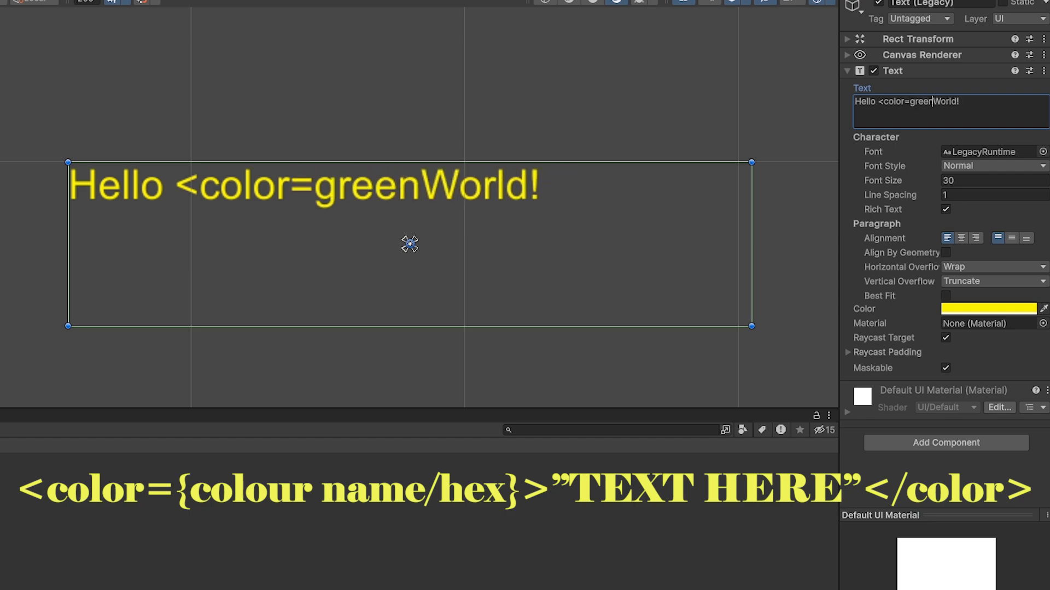
type(">")
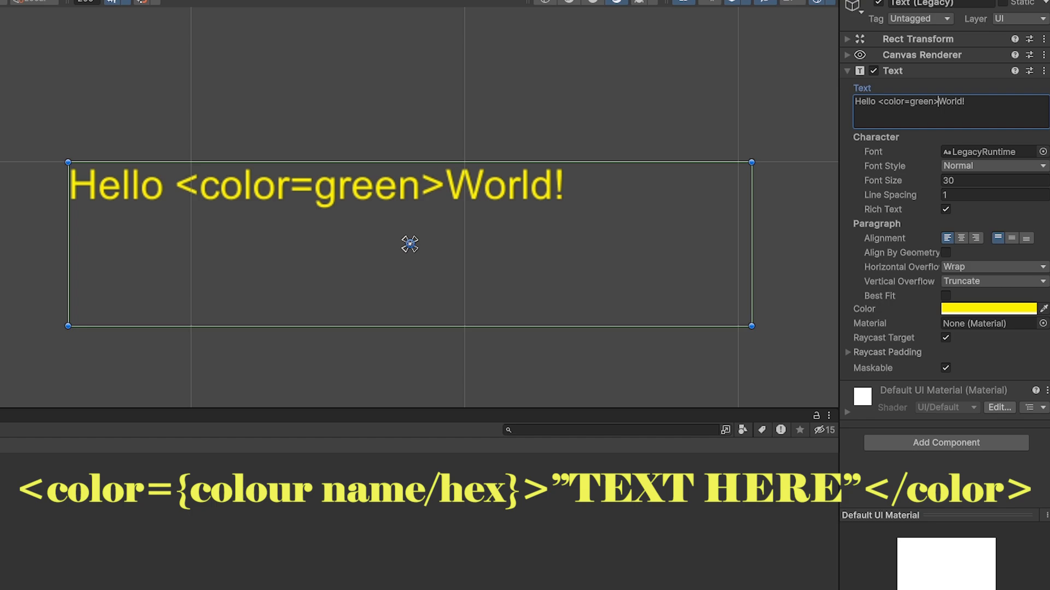
- Insert the closing tag </color> between "World" and the exclamation mark
left_click(971, 105)
type("<")
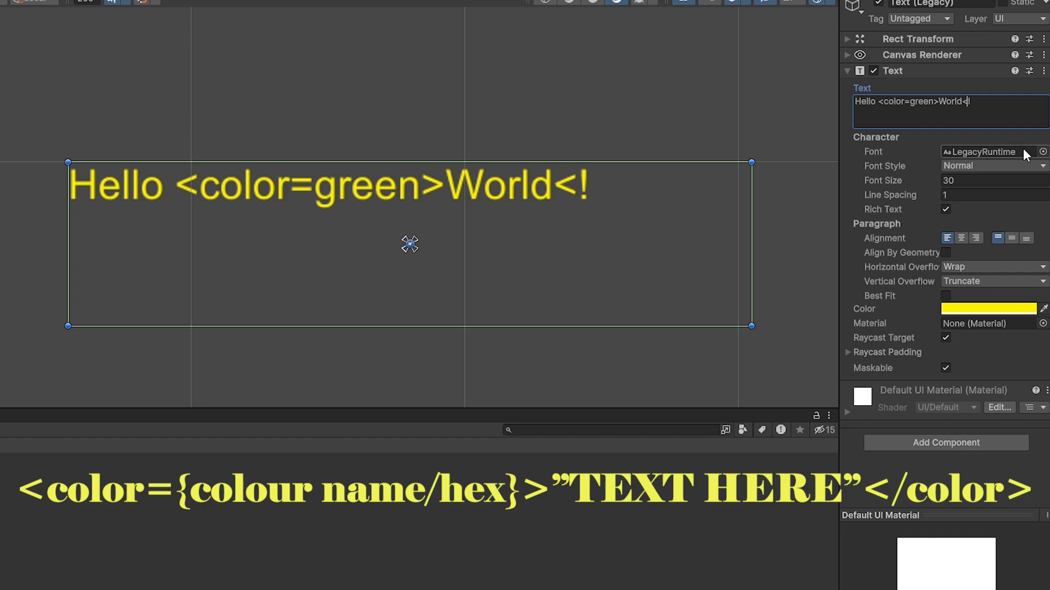
type("/co")
key("BackSpace")
type("olor")
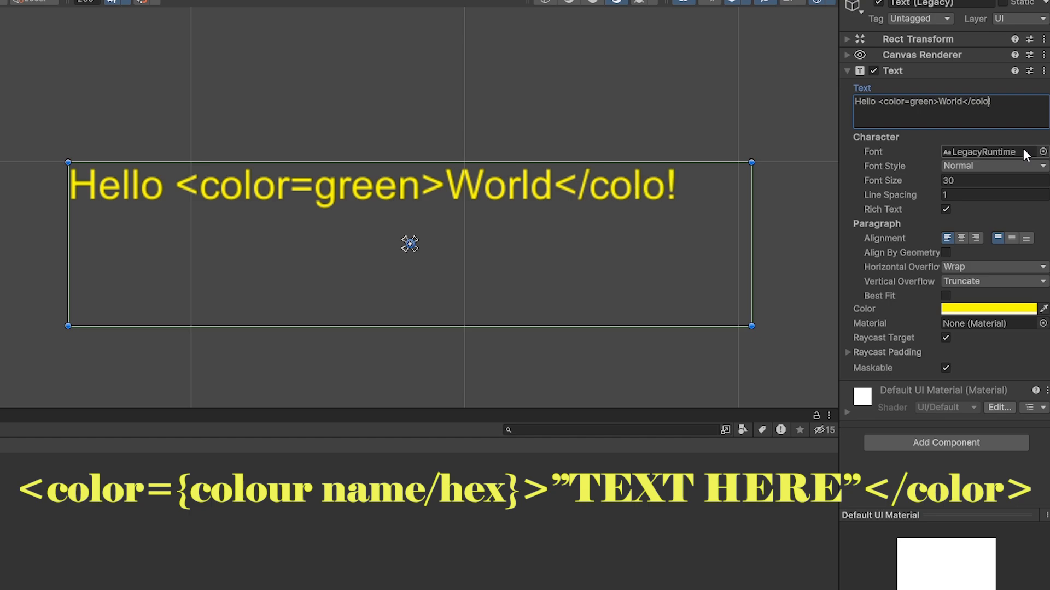
type(">")
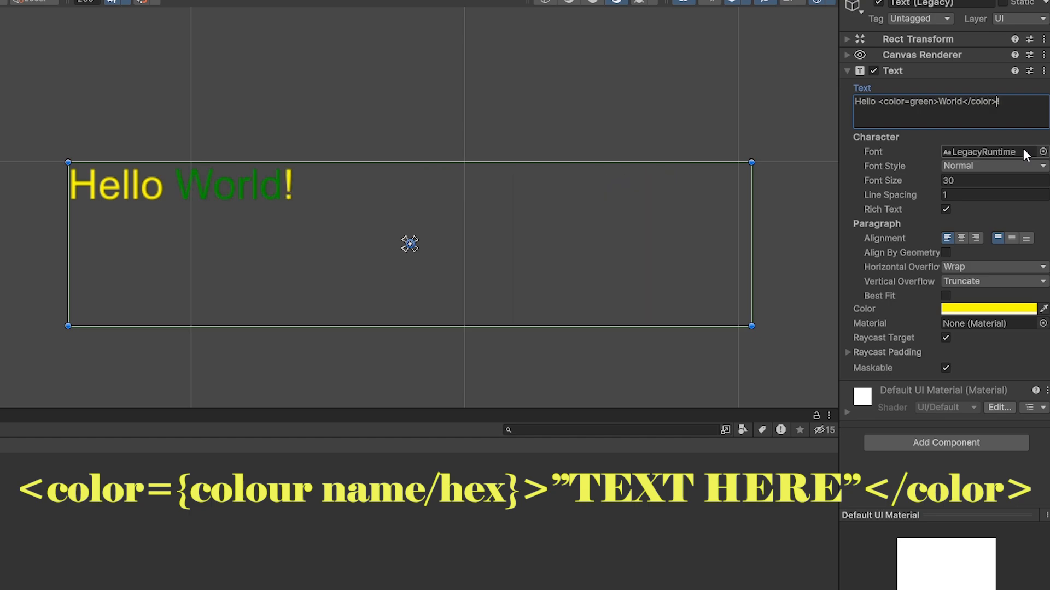
- Change the color value in the tag around "World" to blue, and extend it to lightblue
scroll(225, 204, "up", 4)
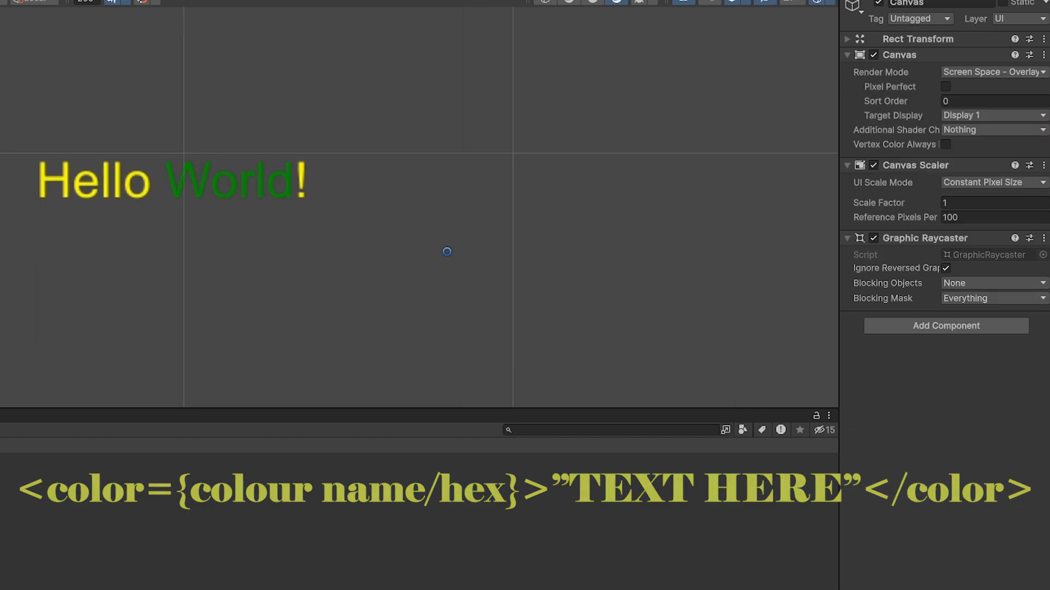
left_click(267, 165)
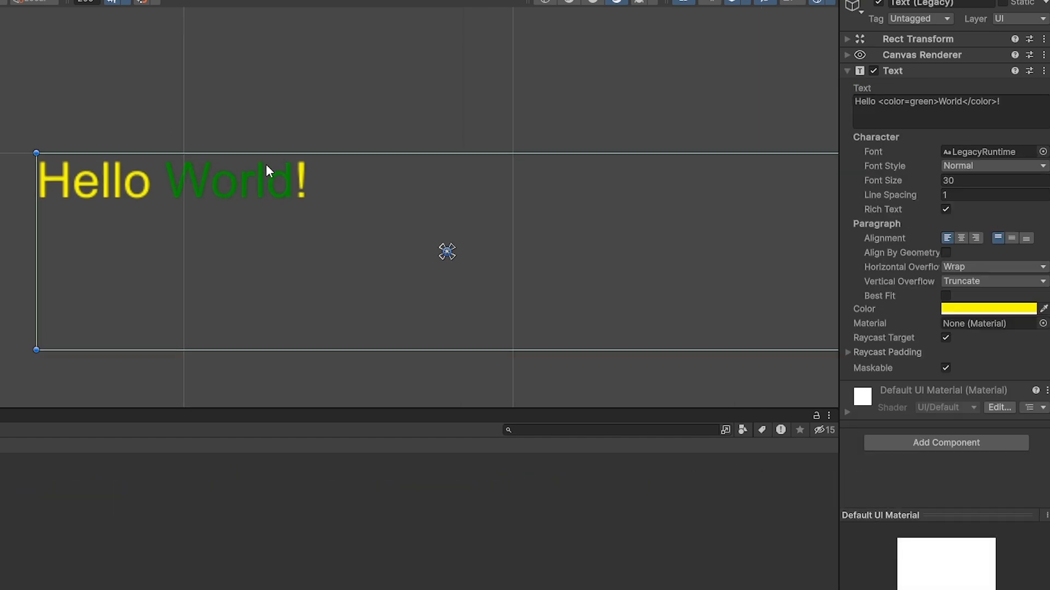
left_click(959, 119)
double_click(929, 101)
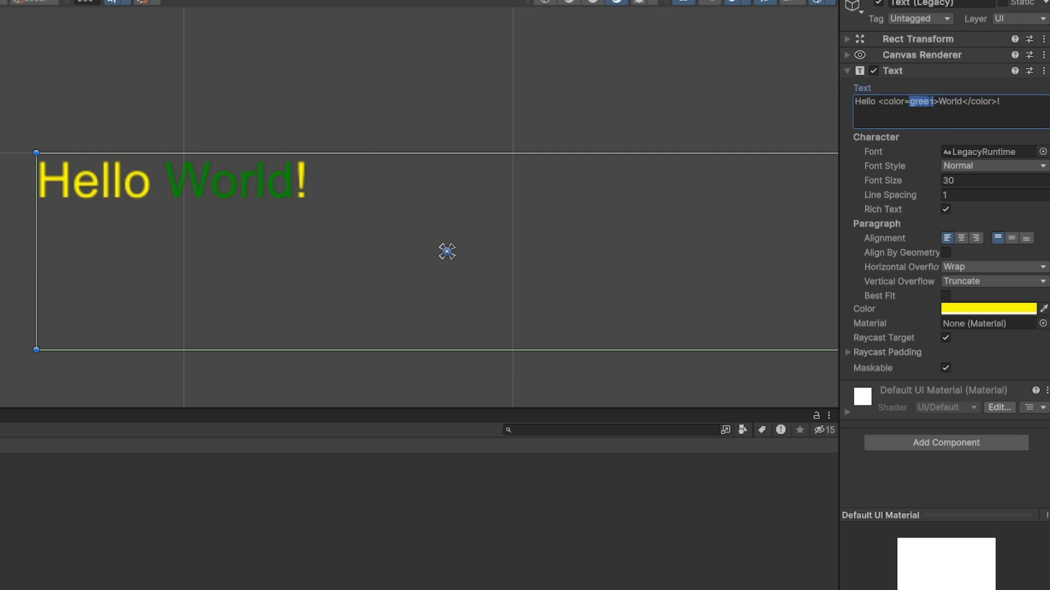
type("blue")
scroll(572, 257, "down", 2)
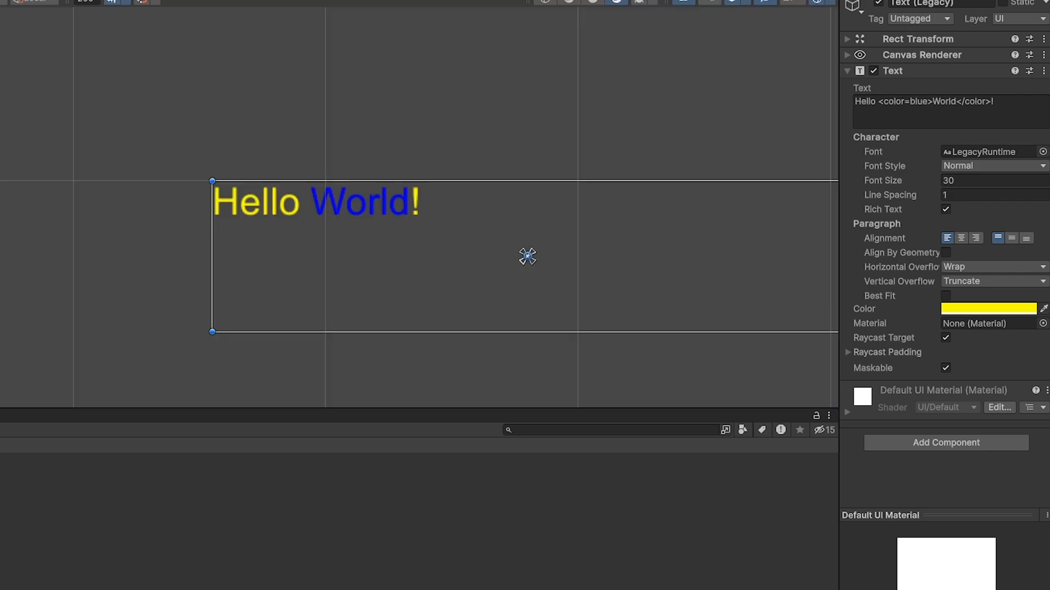
left_click(909, 101)
type("light")
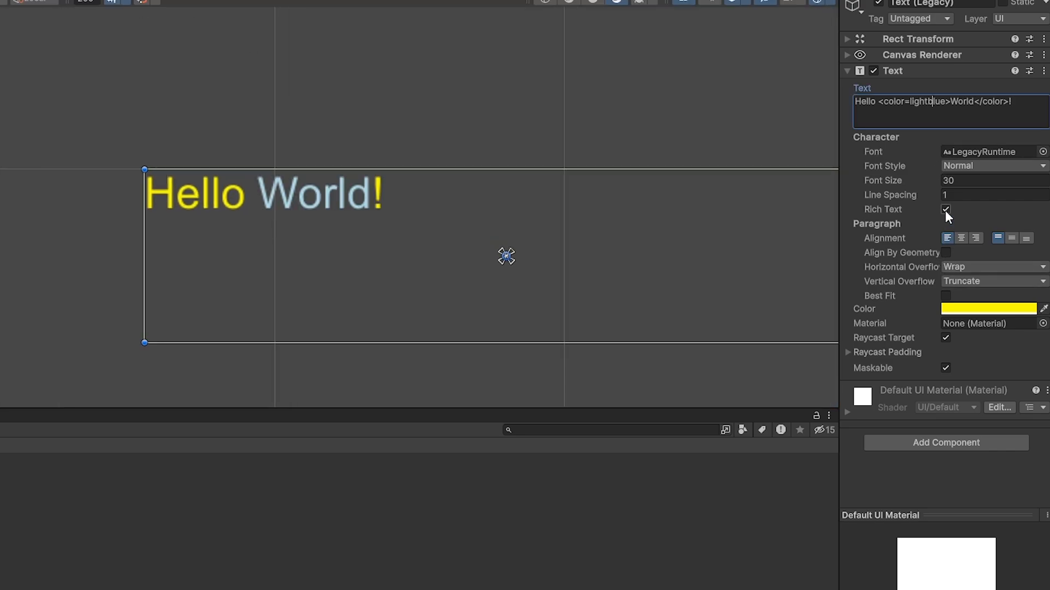
- Turn the text's Rich Text option off, on and off again to compare how the color tag is handled
left_click(945, 210)
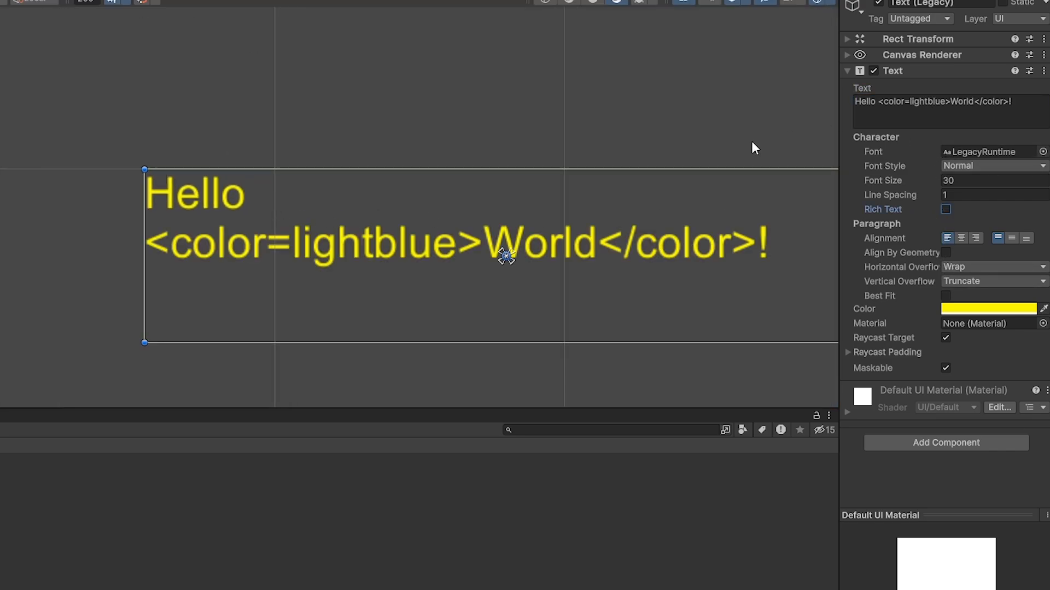
middle_click_drag(454, 207, 388, 184)
left_click(949, 208)
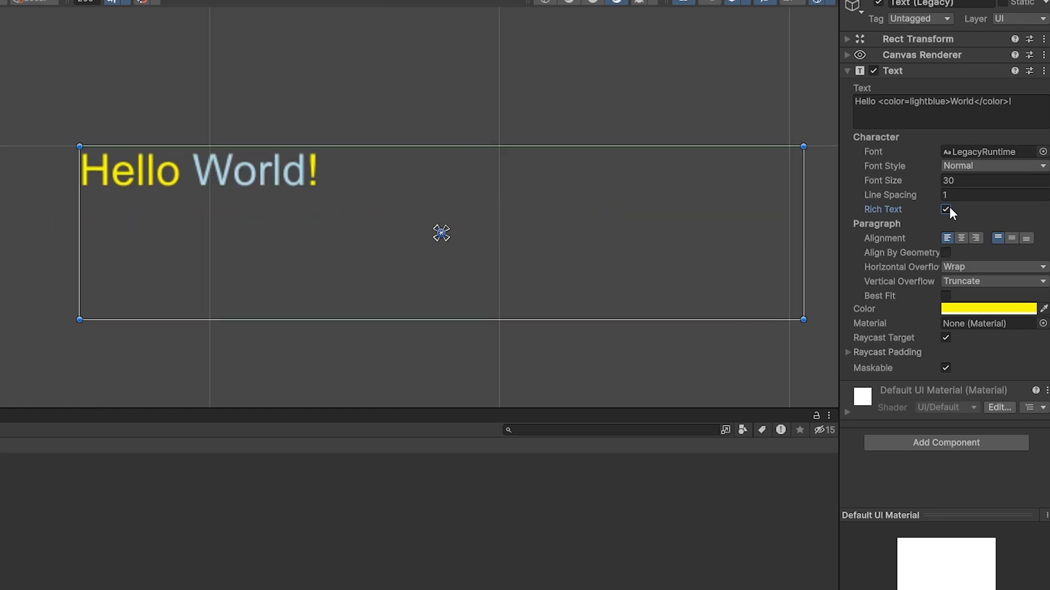
left_click(949, 207)
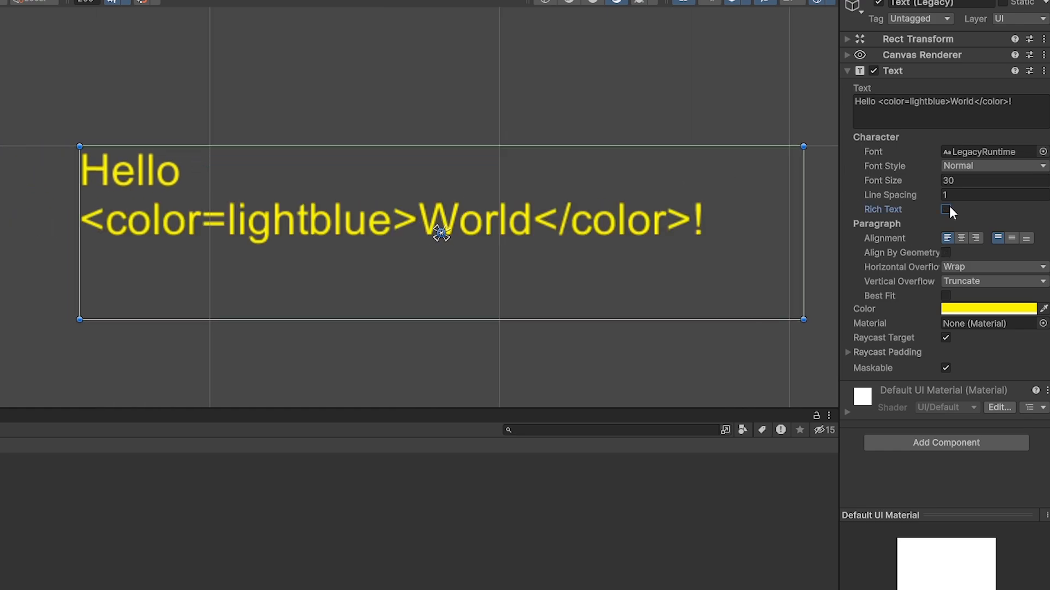
- Toggle the text's Rich Text option on and off once more, and leave it enabled
left_click(946, 209)
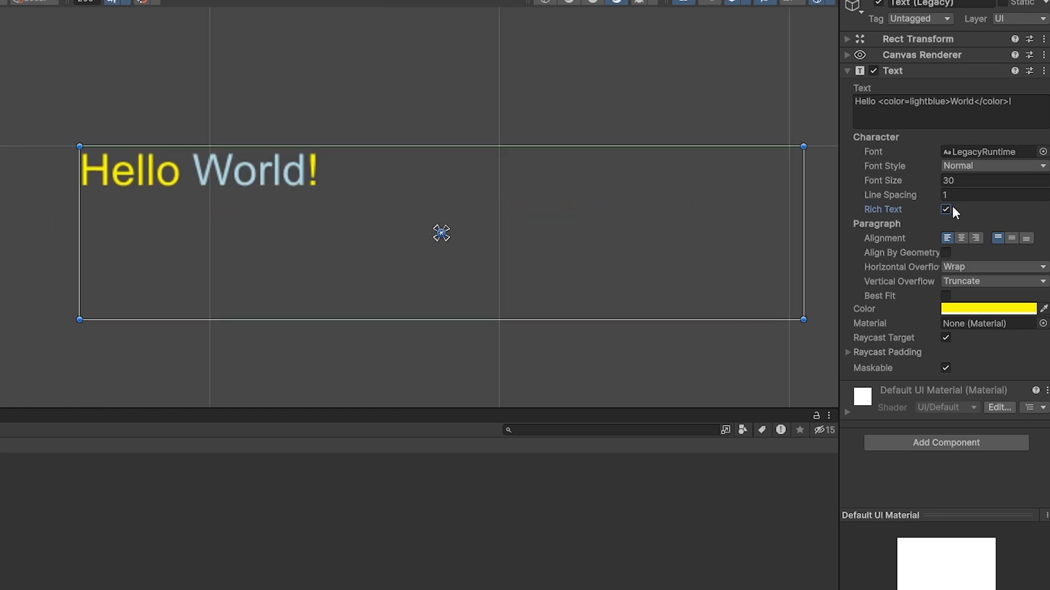
left_click(952, 211)
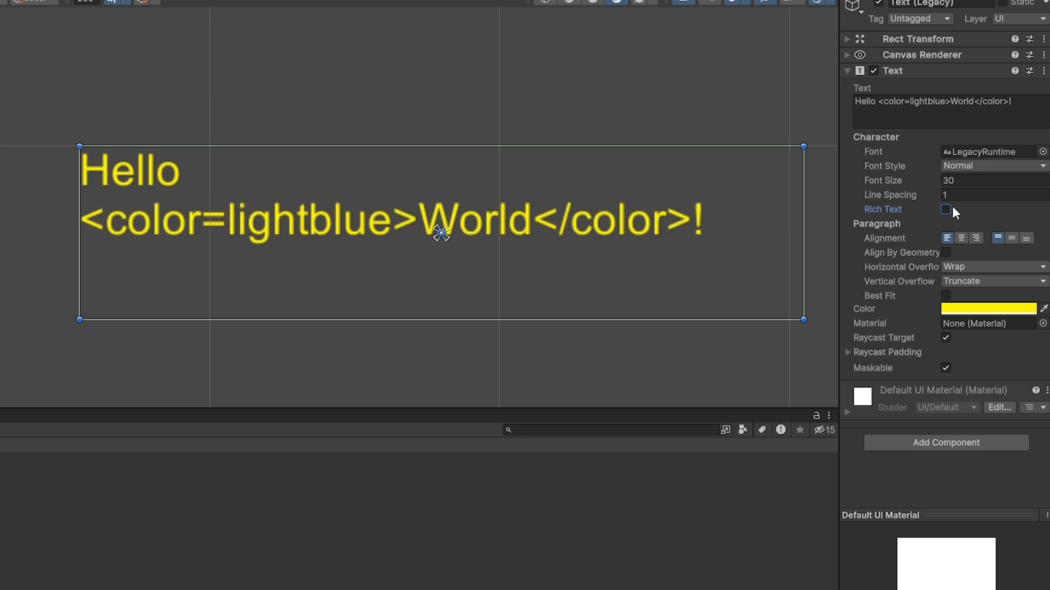
left_click(953, 208)
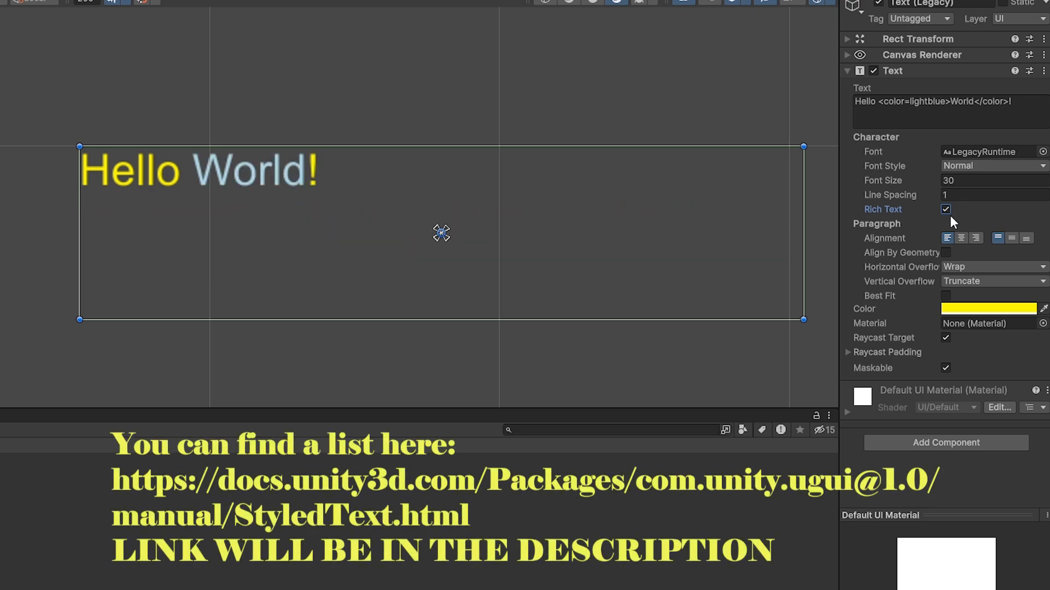
left_click(946, 210)
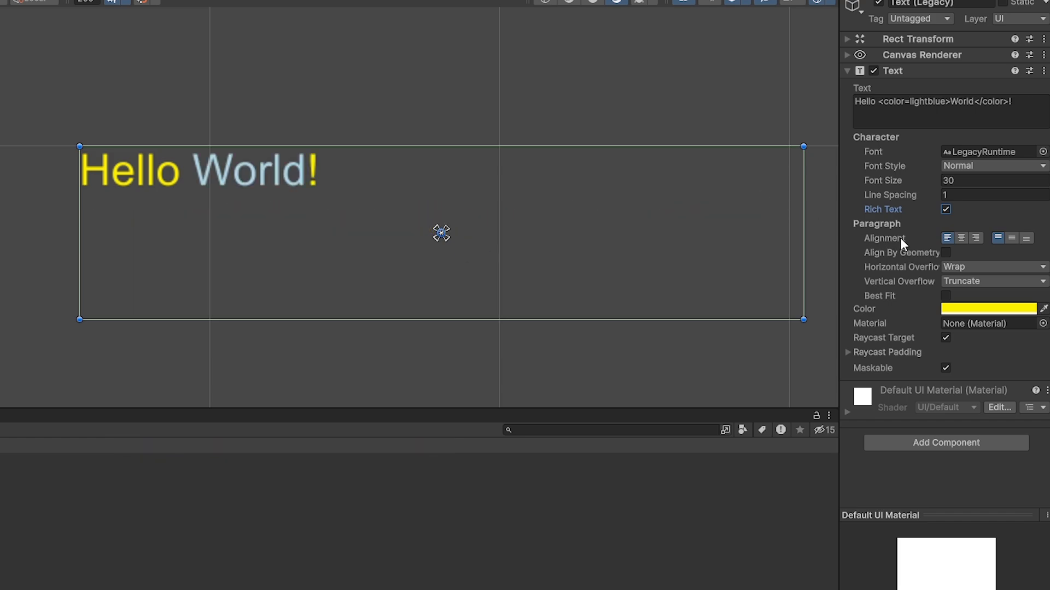
- Try center and right horizontal alignment on the text, and set it back to center
middle_click_drag(584, 147, 550, 140)
scroll(550, 141, "down", 1)
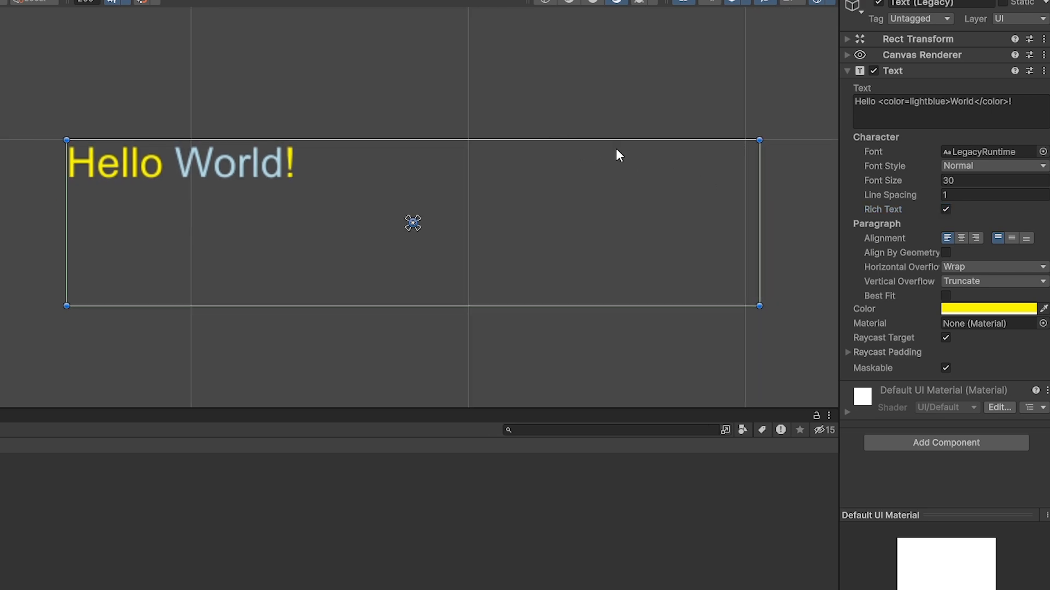
left_click(960, 238)
left_click(976, 239)
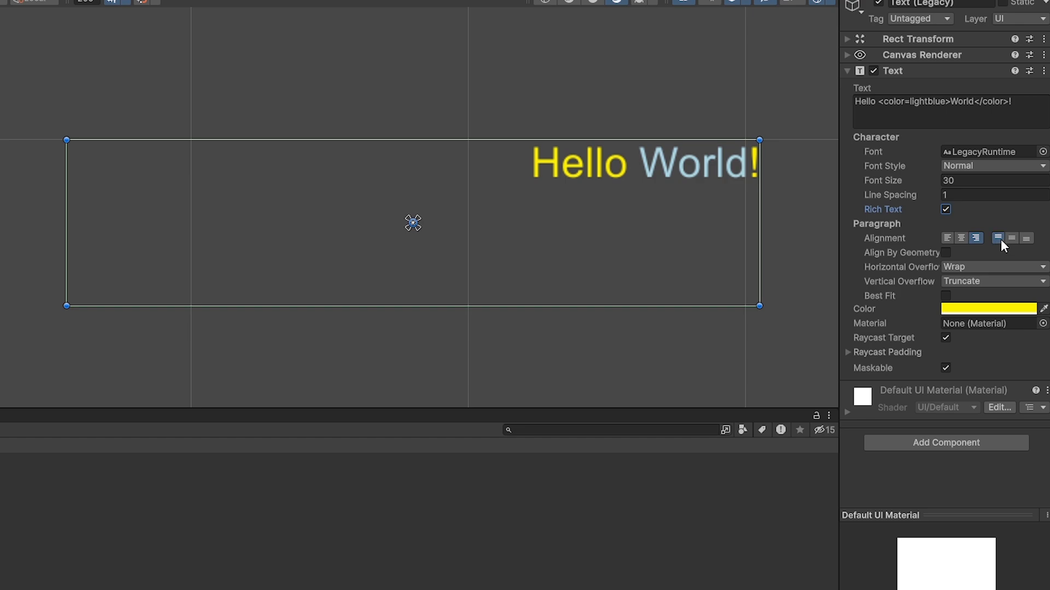
left_click(962, 239)
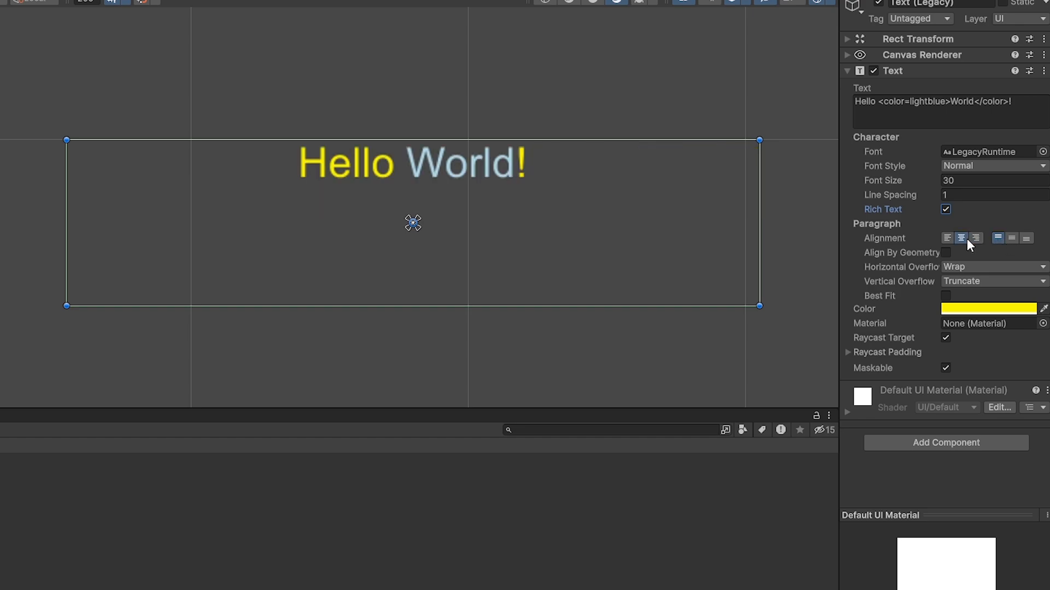
- Try middle and bottom vertical alignment on the text, and settle on middle
left_click(1011, 238)
left_click(1026, 239)
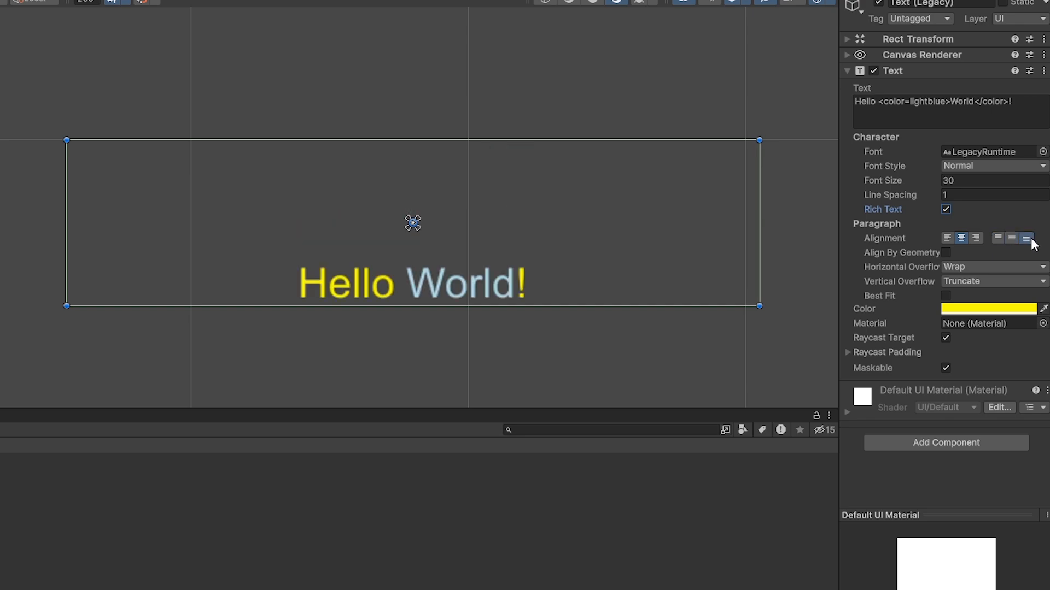
left_click(1010, 239)
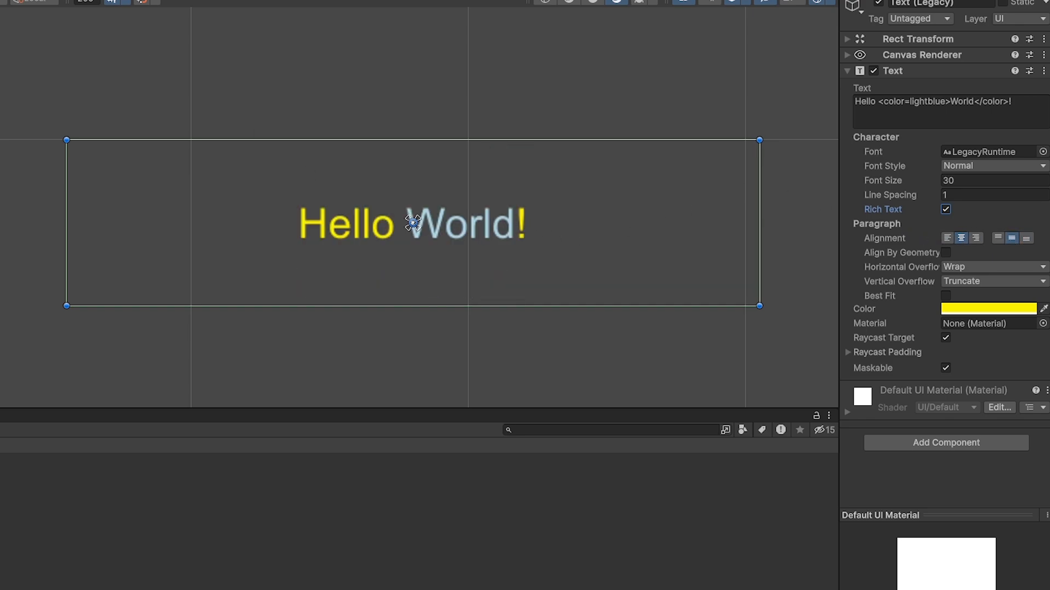
key("ctrl+2")
key("ctrl+1")
- Append a long run of exclamation marks to the text content until it wraps inside the text box
scroll(747, 285, "down", 3)
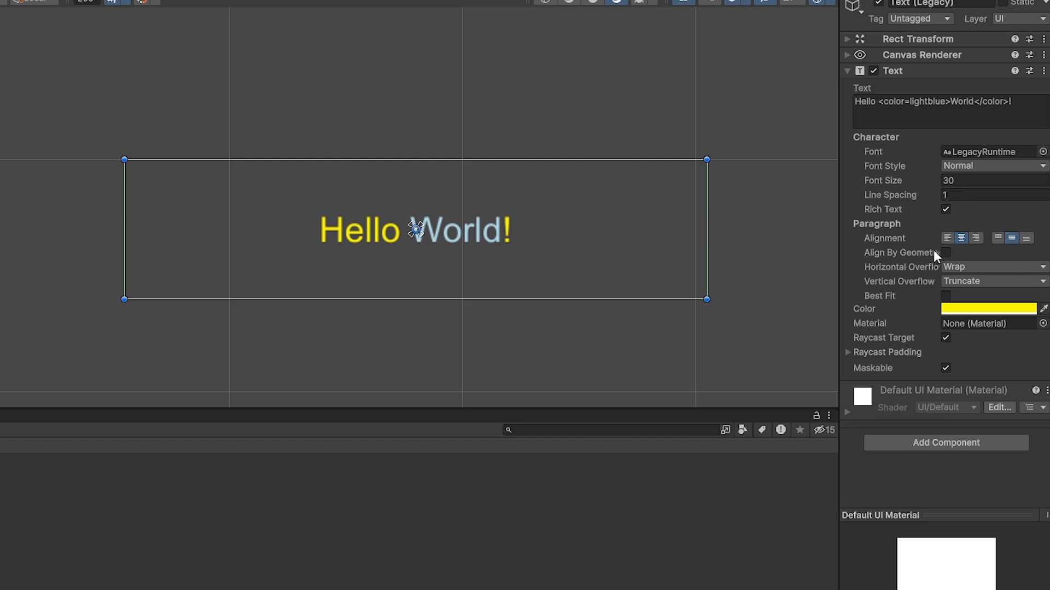
left_click(963, 268)
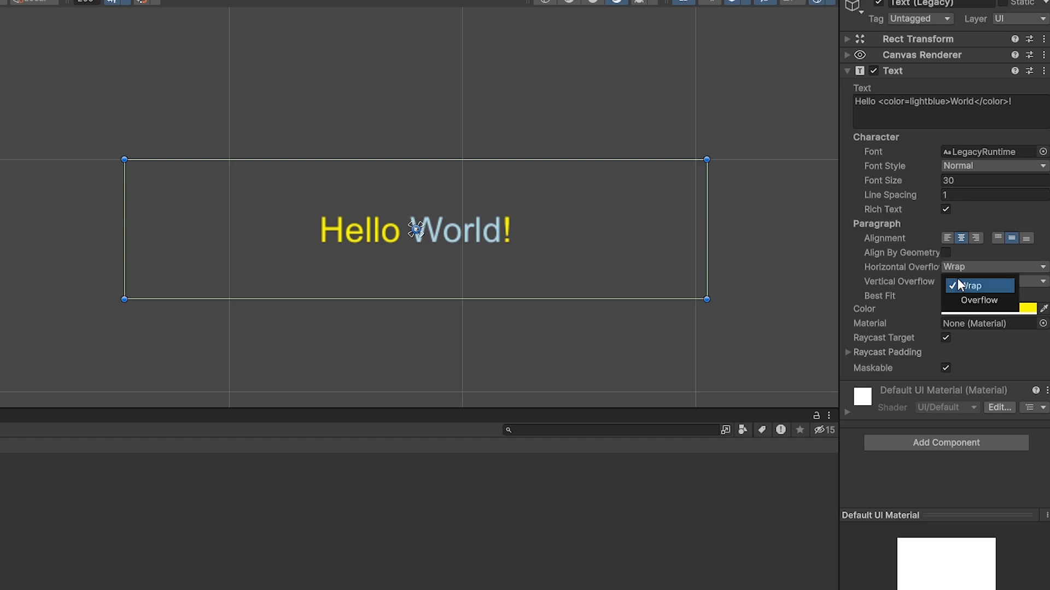
left_click(1004, 111)
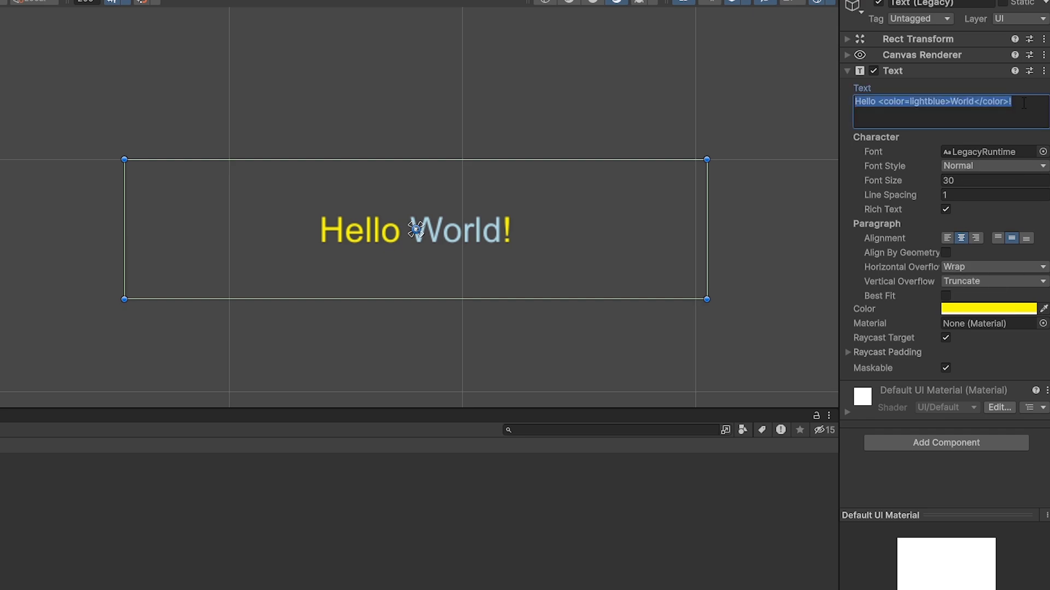
left_click(1018, 111)
type("f")
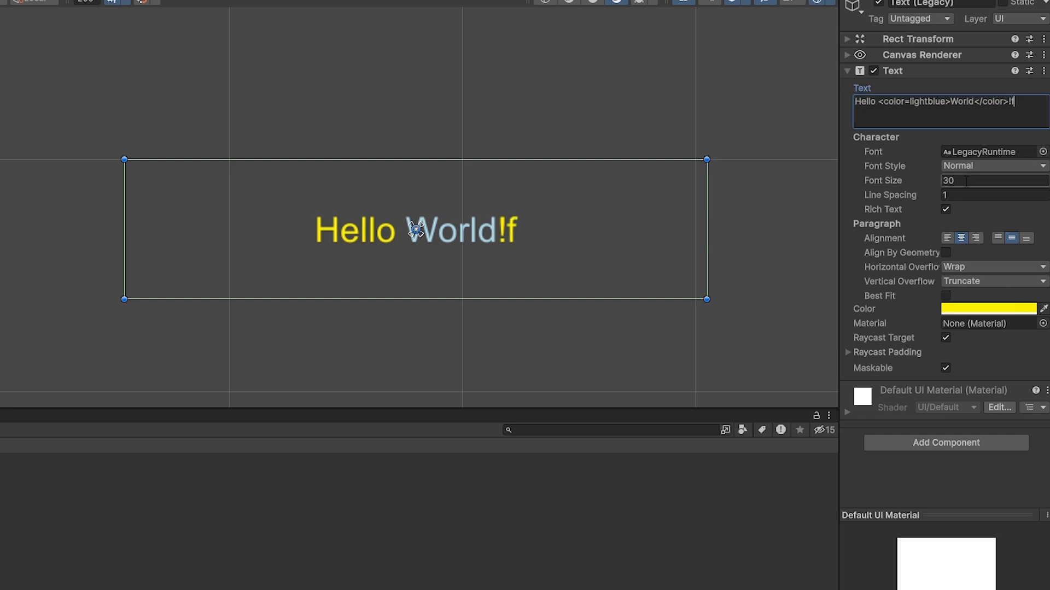
key("BackSpace")
type("!!!!!!!!!!!!!!!!!!!!!!!!!!!!!!!!!!!!!!!!!!!!!!!!!!!!!!!")
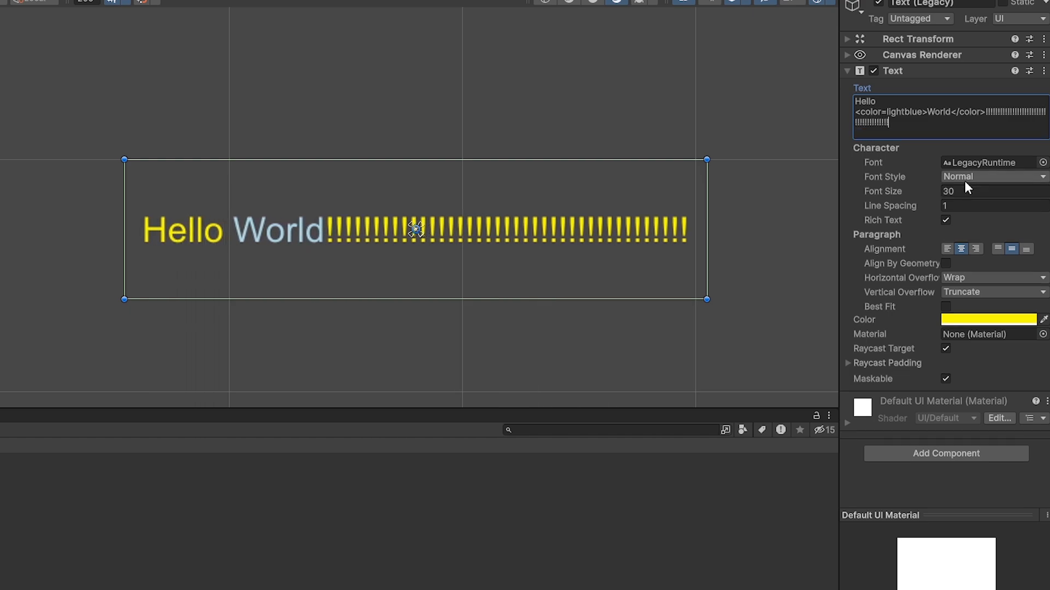
type("!!!!!!!!!!!!")
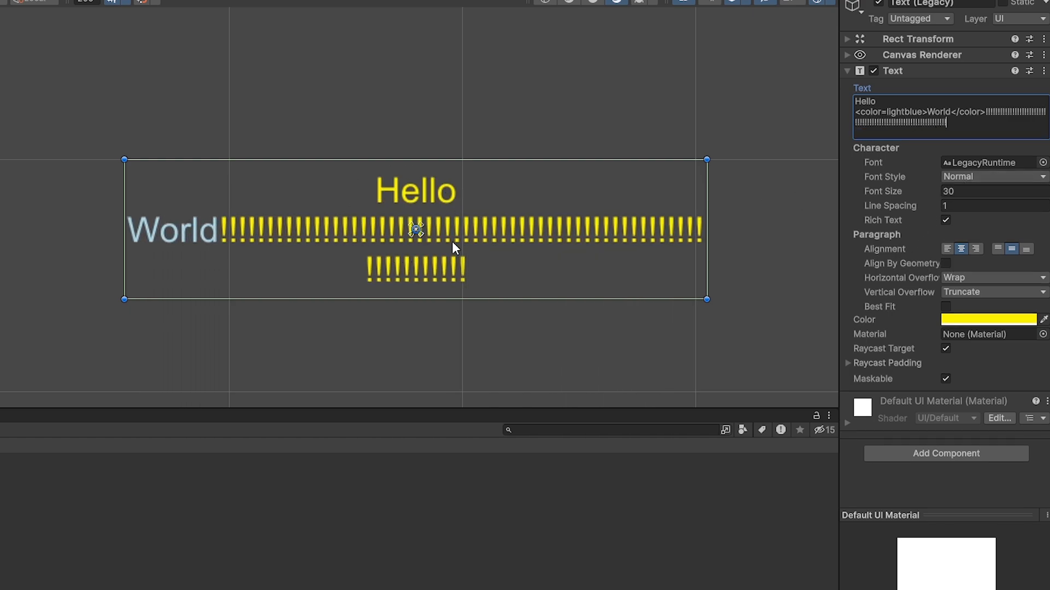
- Widen the text box by its right edge to test the wrapping, and undo the resize
left_click(1016, 205)
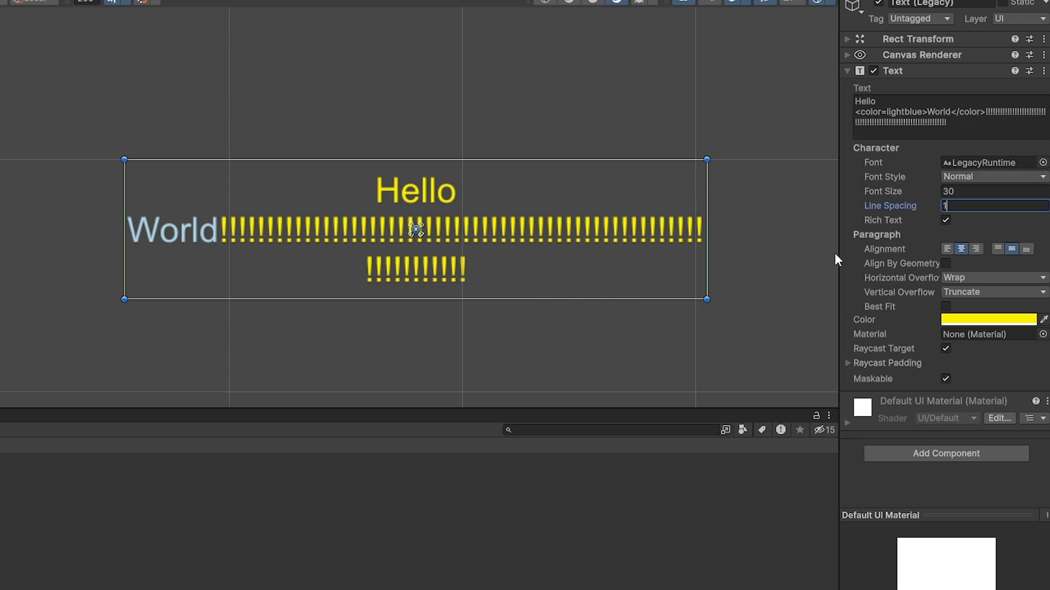
scroll(422, 268, "down", 2)
scroll(215, 198, "down", 2)
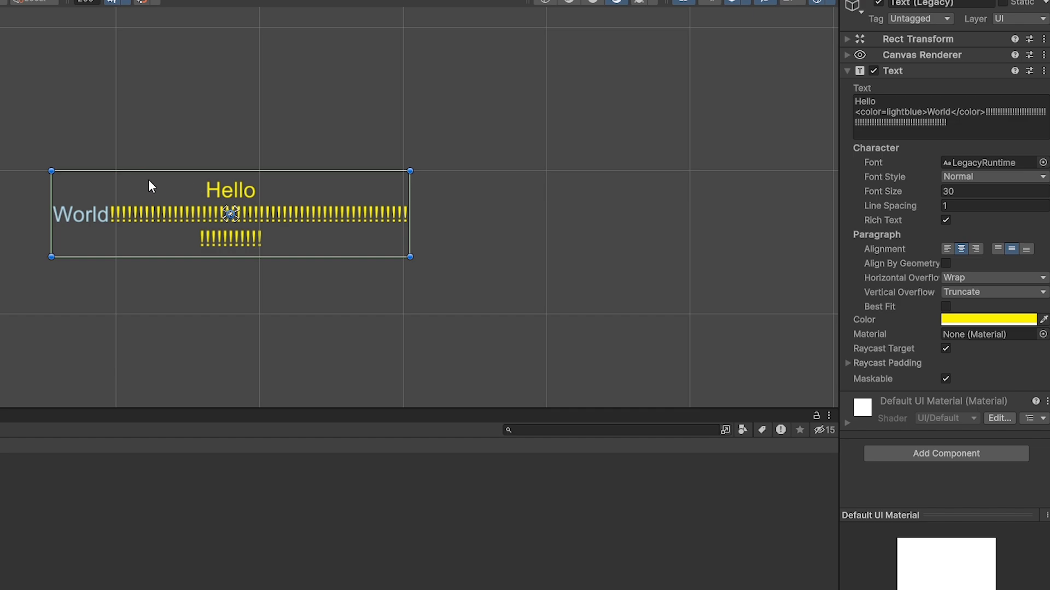
left_click_drag(408, 223, 761, 225)
key("ctrl+z")
middle_click_drag(412, 251, 500, 255)
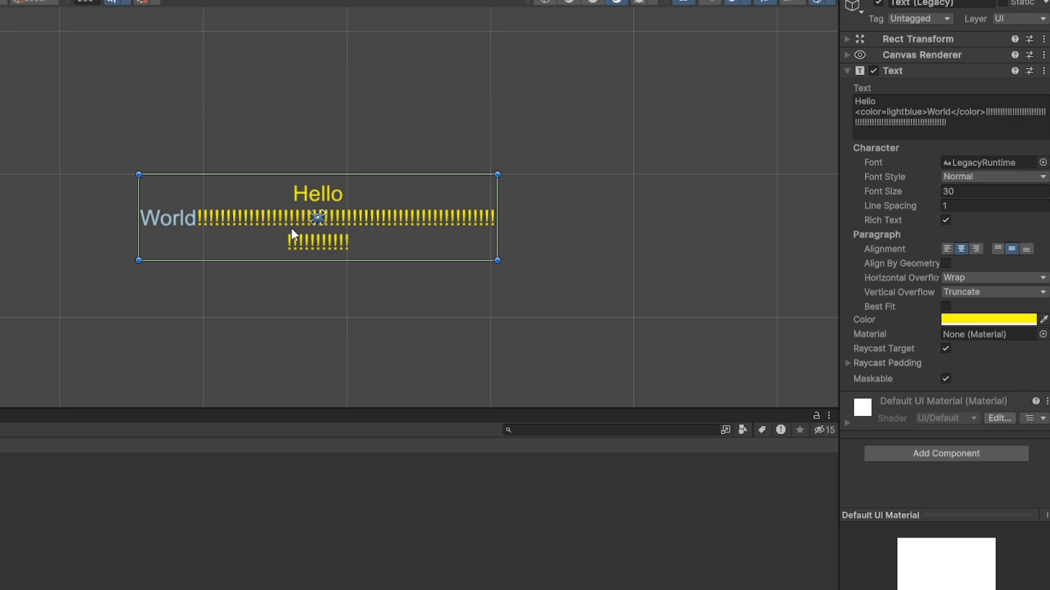
- Set the text's Horizontal Overflow to Overflow for comparison, and return it to Wrap
left_click(1010, 281)
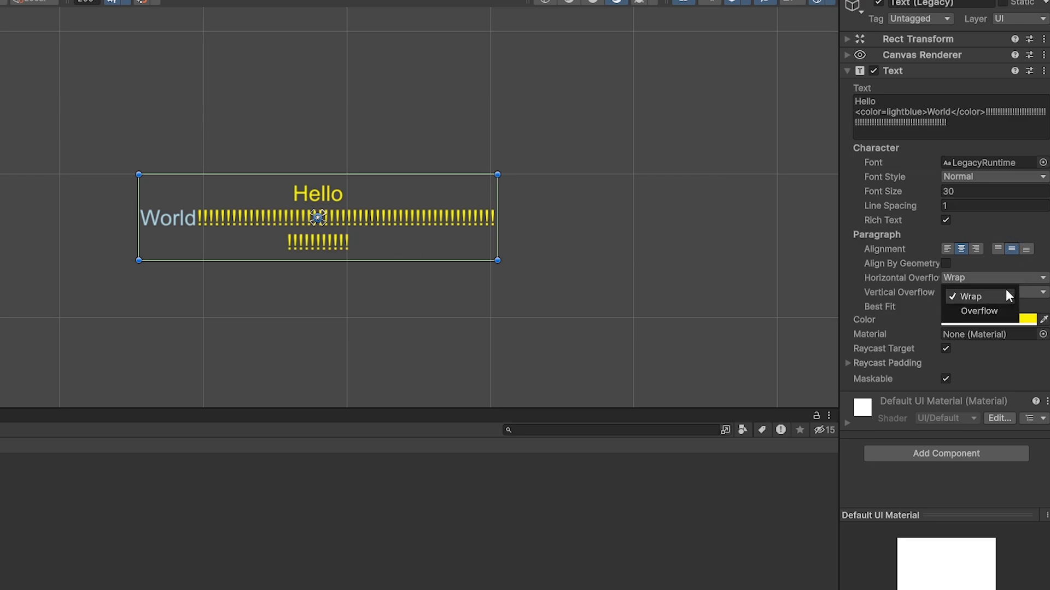
left_click(984, 309)
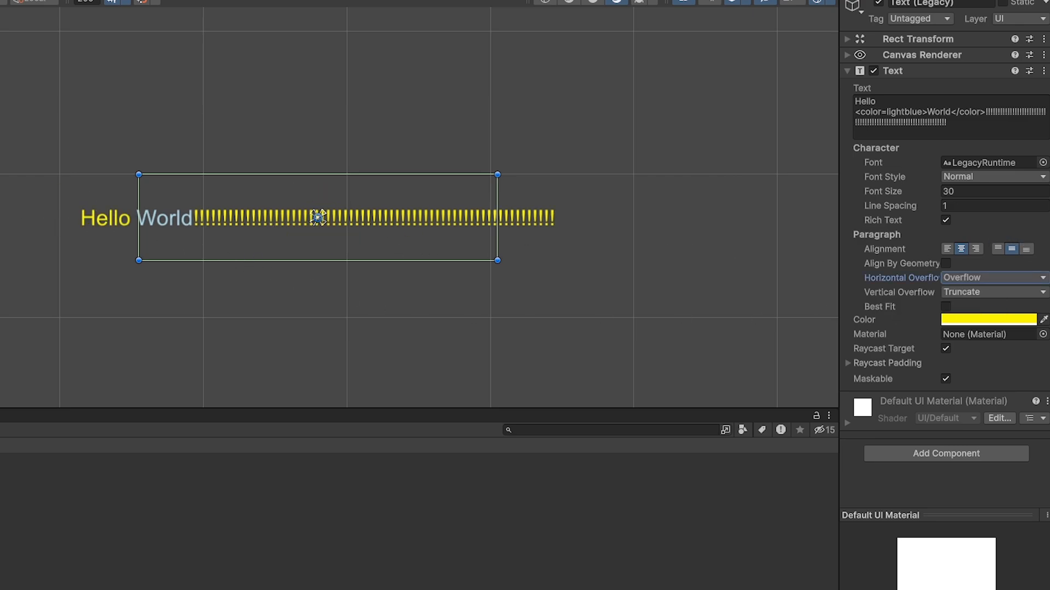
left_click(989, 278)
left_click(950, 290)
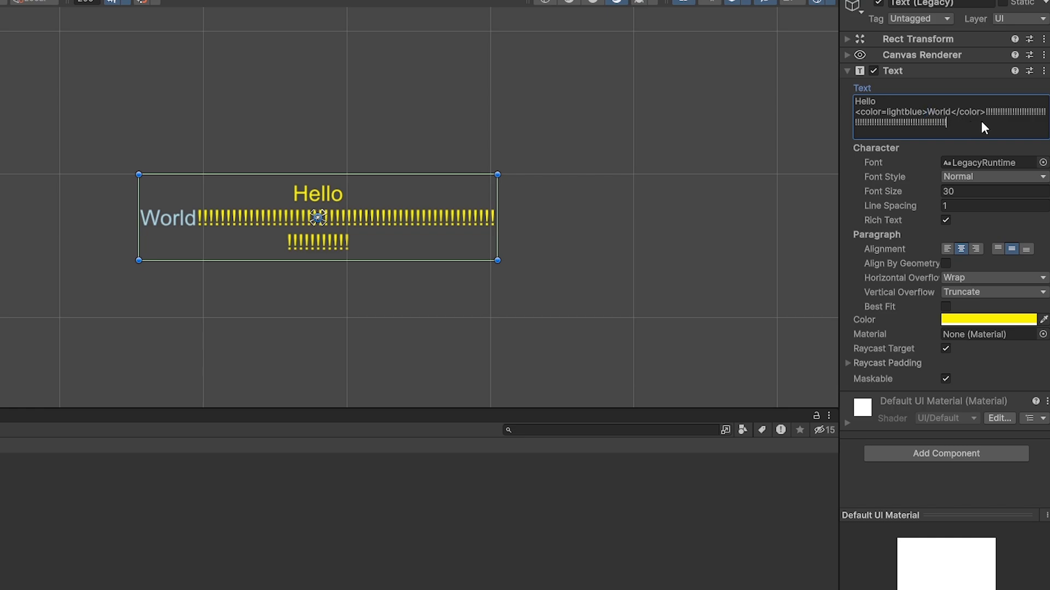
- Remove the extra exclamation marks from the text, and add the letters a to f below it on separate lines
left_click_drag(983, 121, 988, 116)
key("BackSpace")
key("Return")
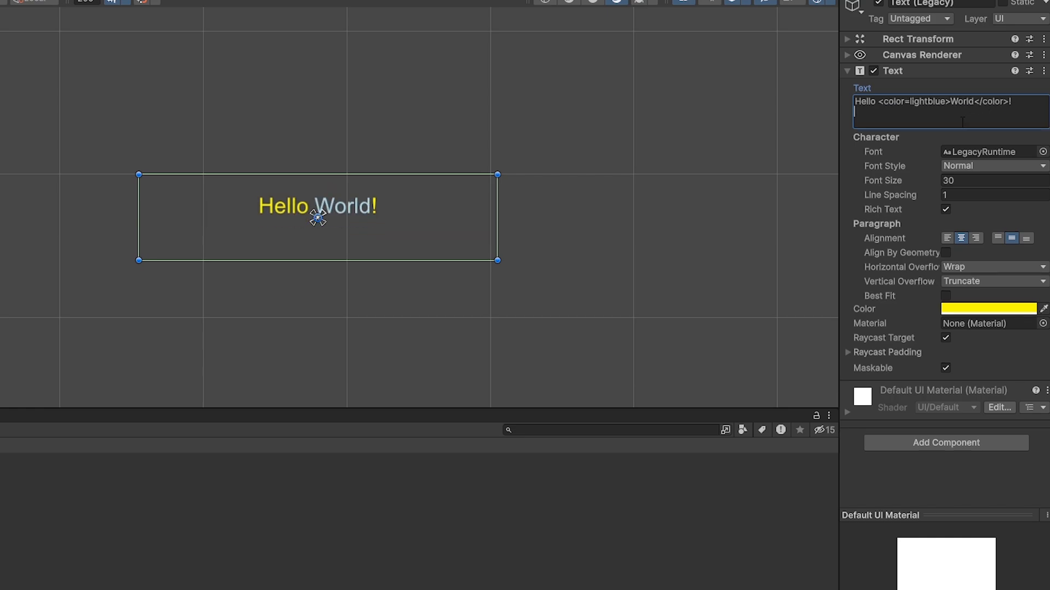
type("a")
key("Return")
type("b")
key("Return")
type("c")
key("Return")
type("d")
key("Return")
type("e")
key("Return")
type("f")
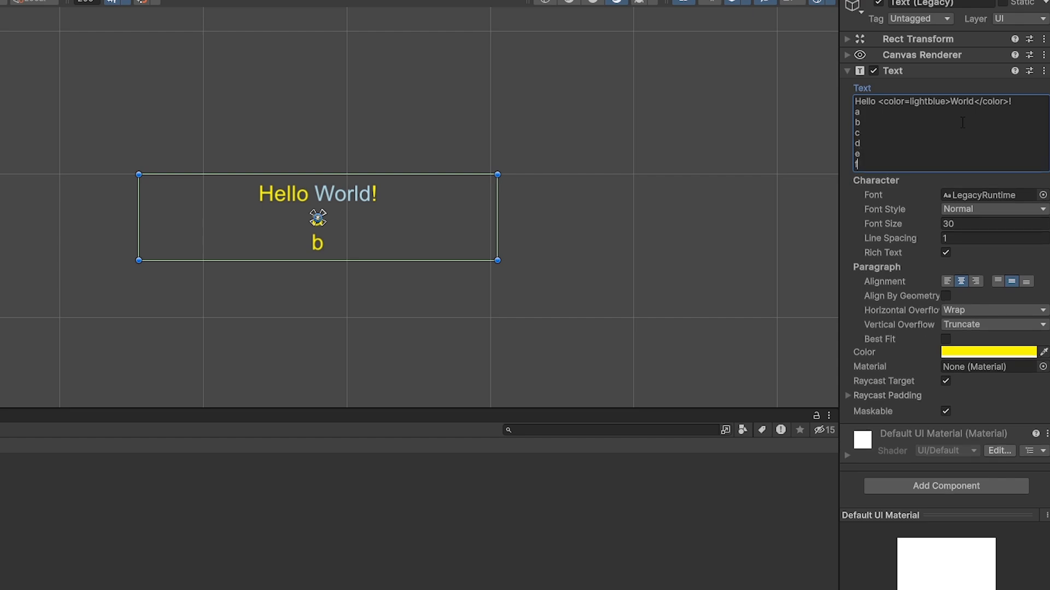
- Stretch the text box downward by its lower edge to test the truncation, and undo the resize
middle_click_drag(721, 264, 718, 255)
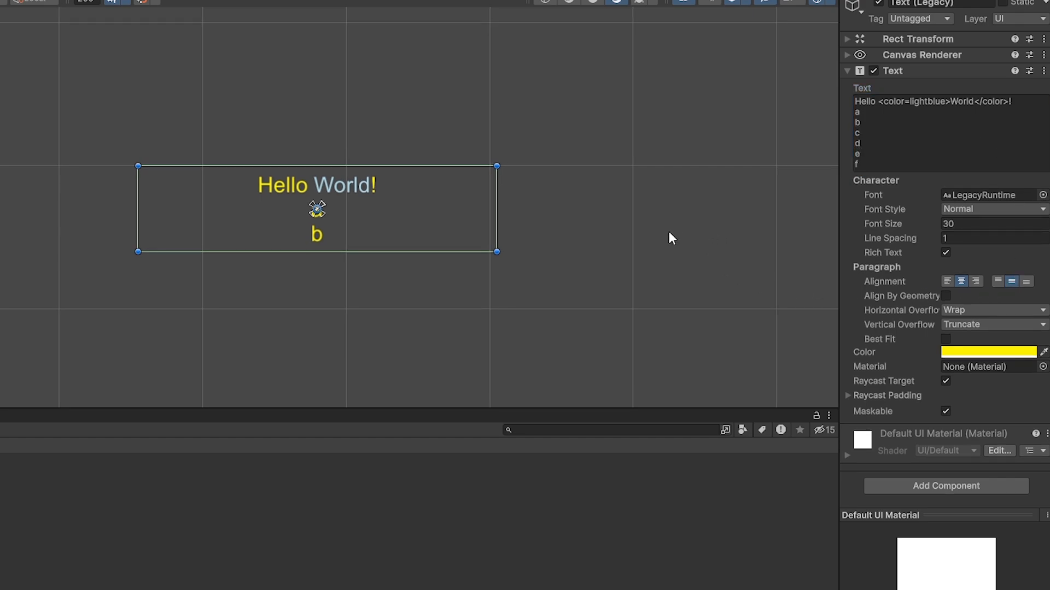
scroll(372, 232, "up", 4)
mouse_move(373, 232)
middle_mouse_down()
mouse_move(353, 231)
mouse_move(386, 234)
middle_mouse_up()
scroll(372, 234, "up", 1)
scroll(383, 234, "down", 1)
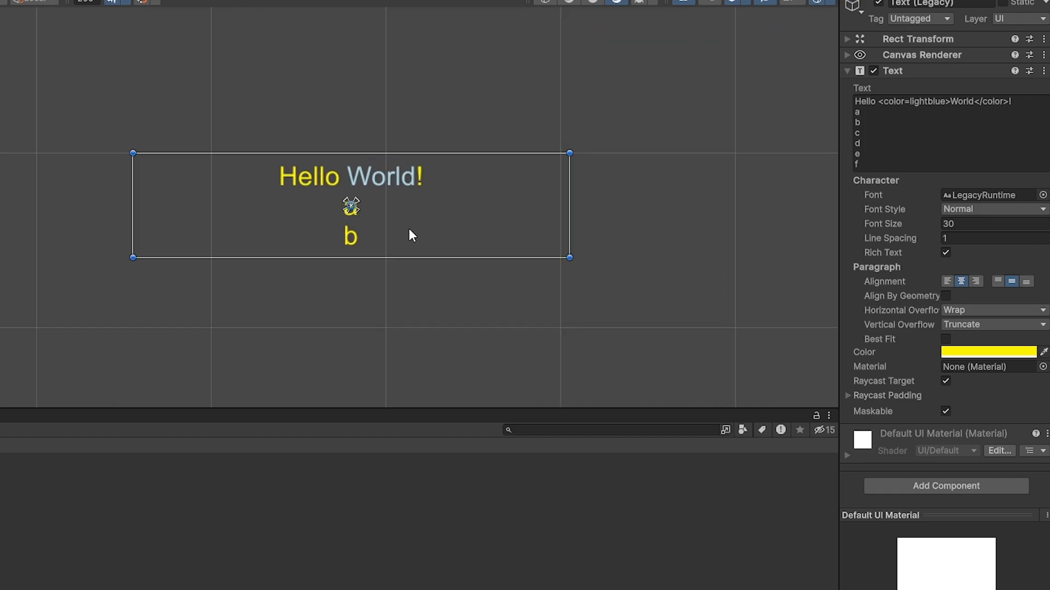
left_click_drag(353, 257, 354, 406)
key("ctrl+z")
- Set the text's Vertical Overflow to Overflow for comparison, and return it to Truncate
left_click(996, 325)
left_click(986, 351)
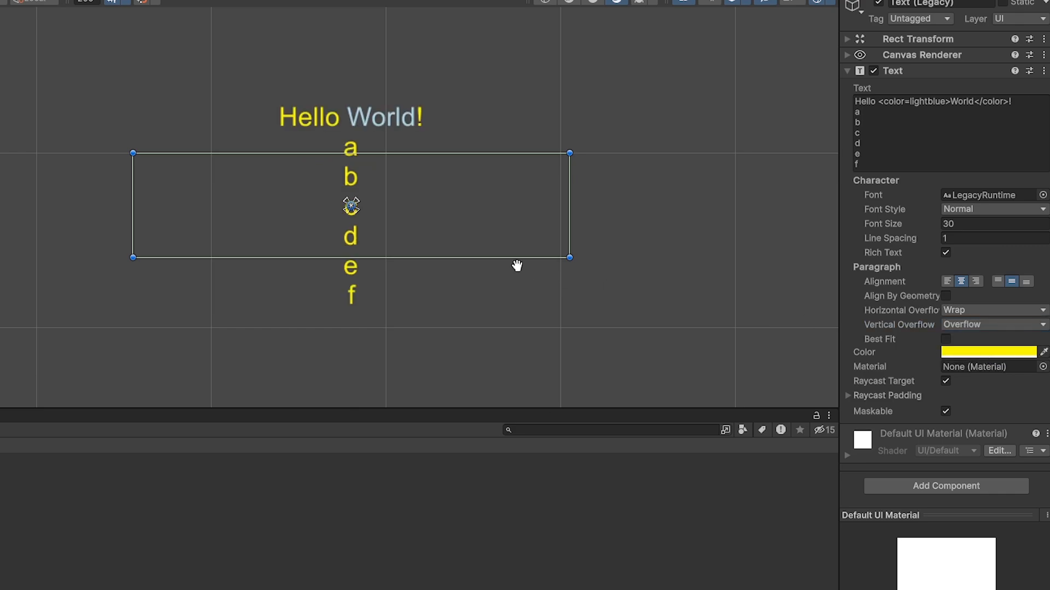
middle_click_drag(378, 105, 370, 65)
left_click(977, 324)
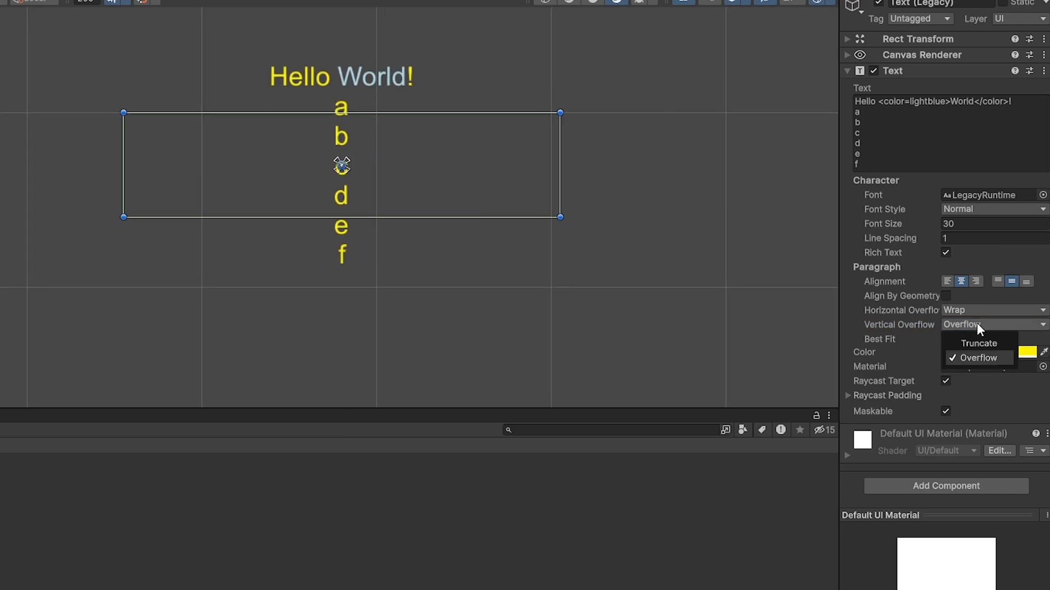
left_click(979, 342)
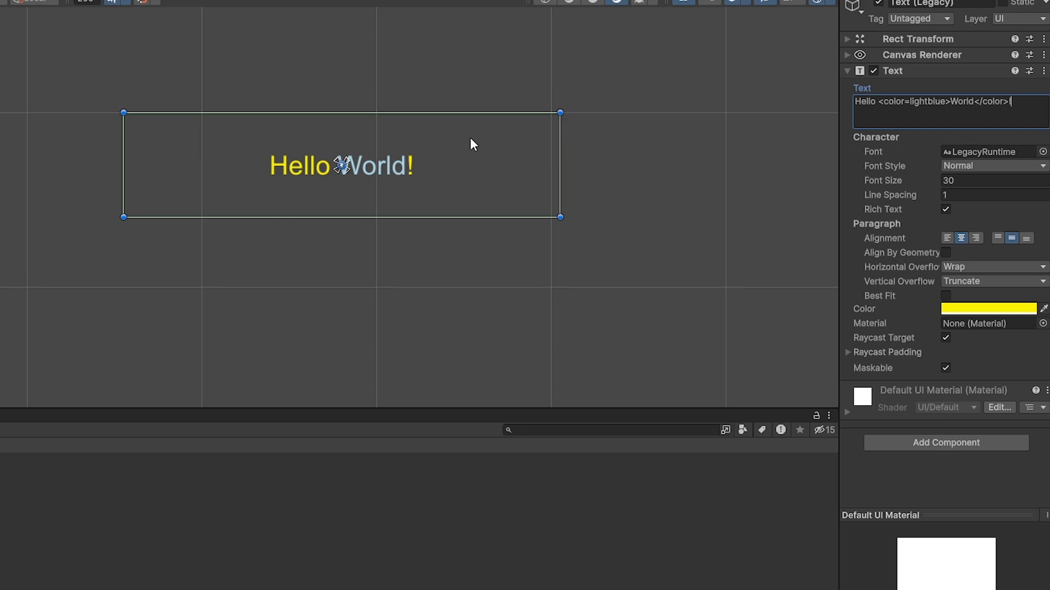
- Enable Best Fit on the text, and raise its Max Size through 1000 to 100000
left_click(945, 296)
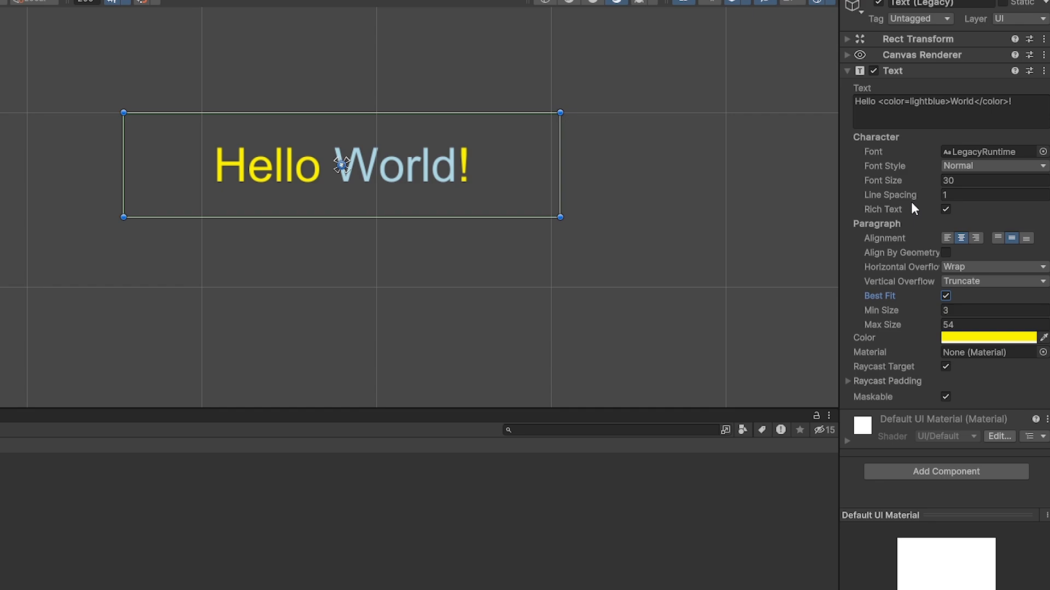
left_click(958, 325)
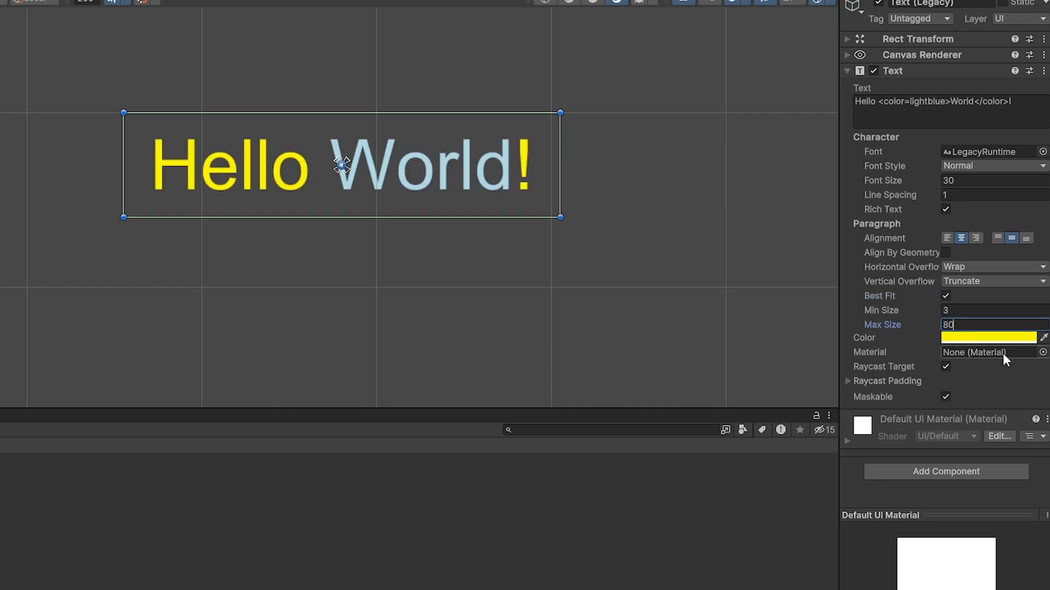
type("1000")
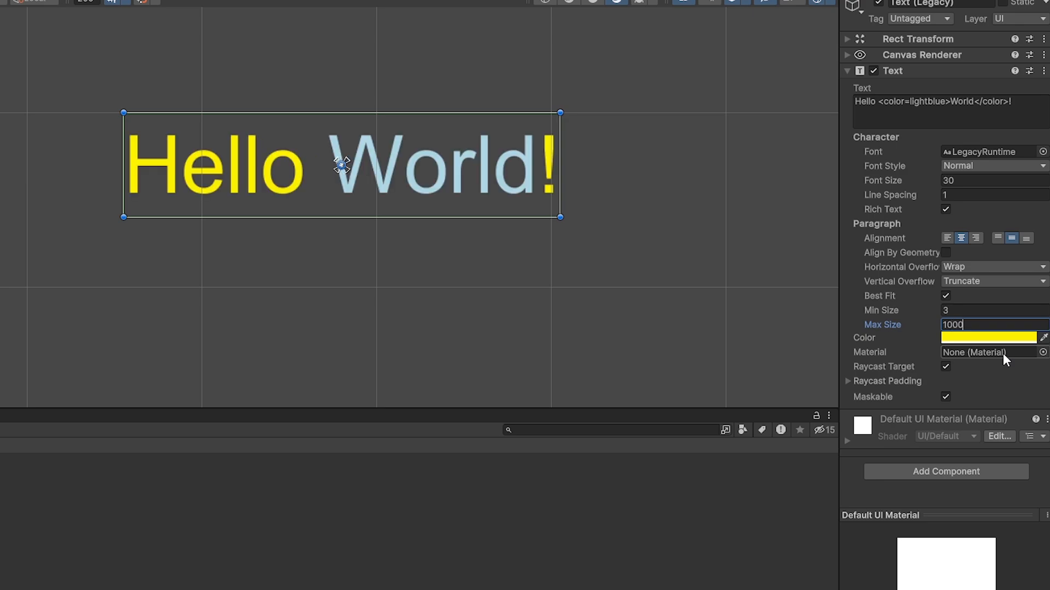
type("00")
key("Return")
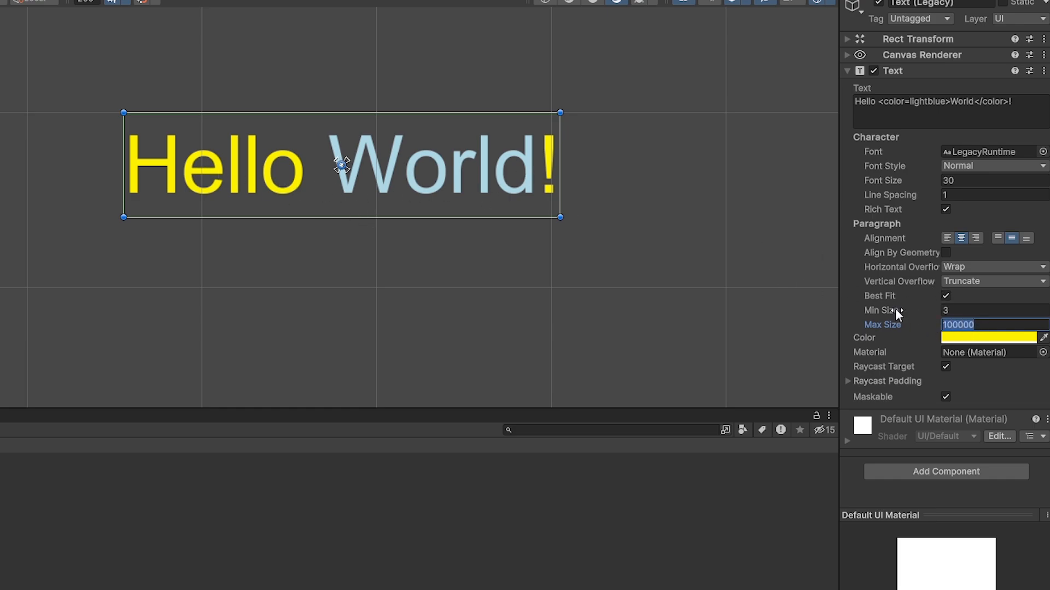
- Try a Best Fit Max Size of 30, and set it to 54
type("30")
key("BackSpace")
key("BackSpace")
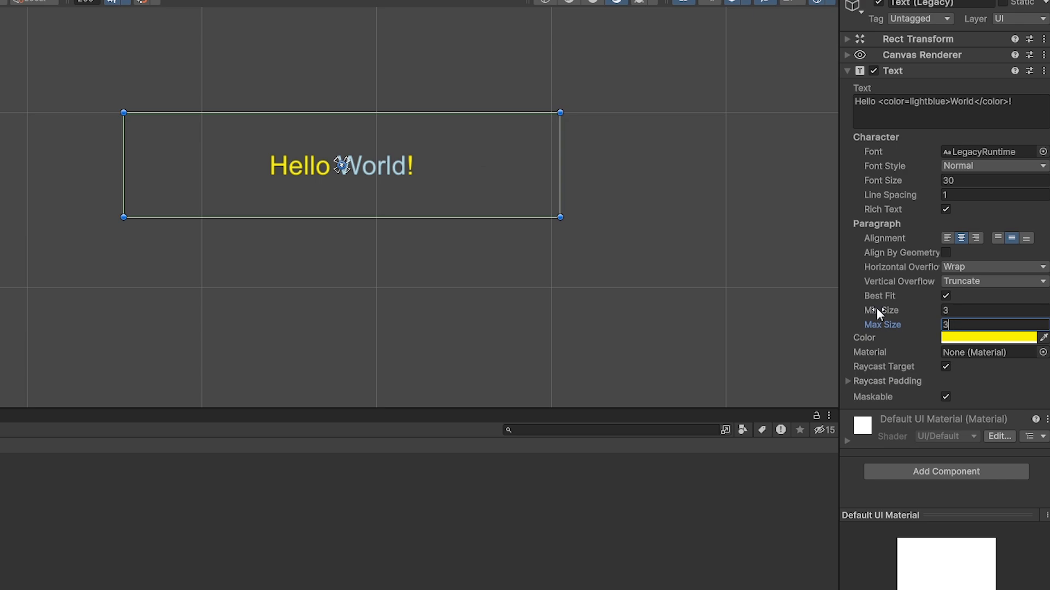
type("54")
key("Return")
- Look at the color picker for the text's Color property, and close it without picking a new color
left_click(961, 338)
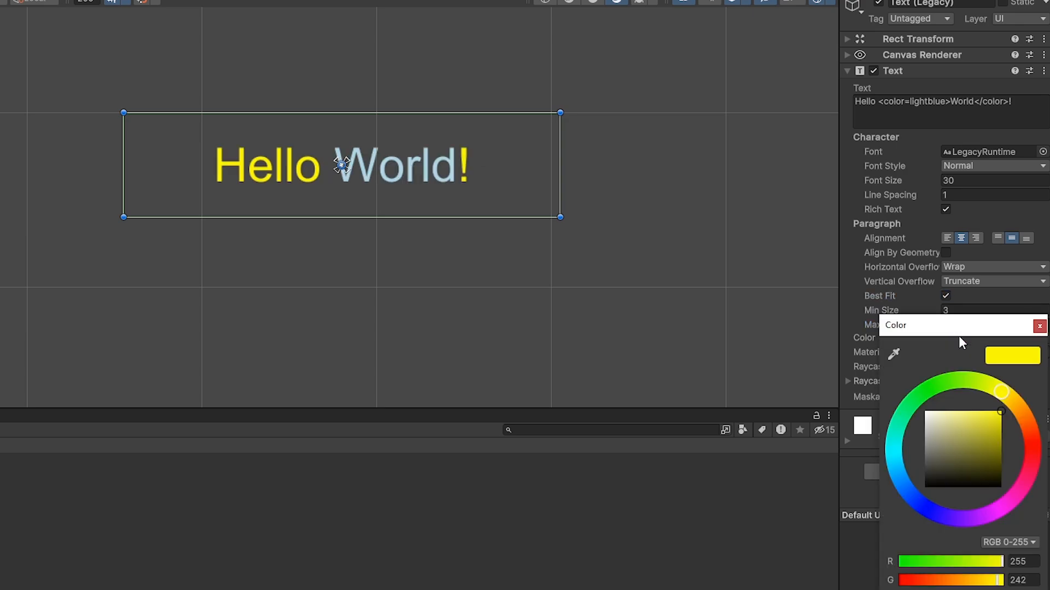
left_click(1041, 328)
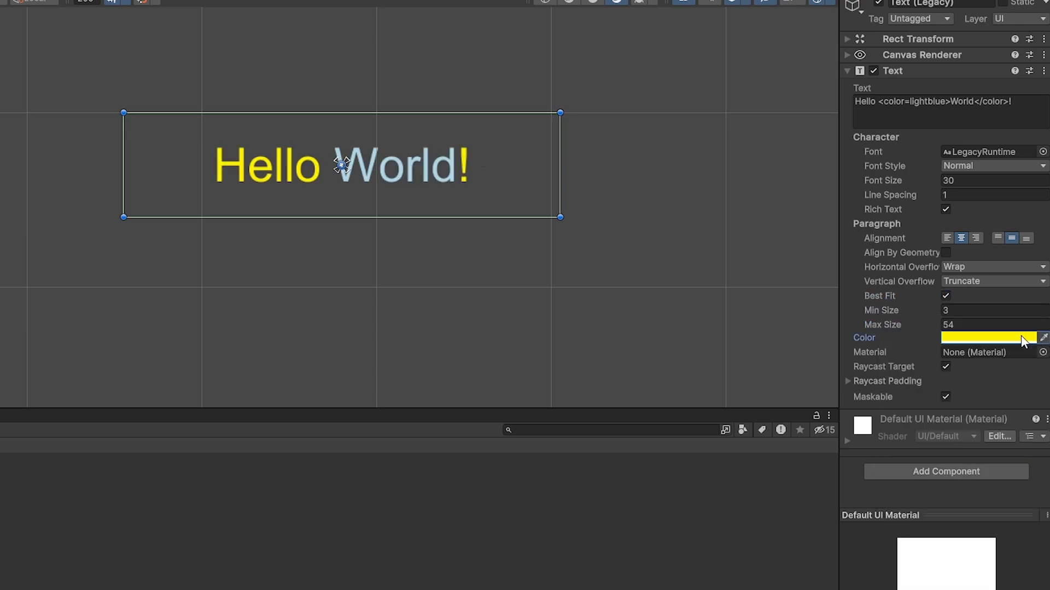
- Adjust the legacy text's Color slightly in the color picker, and close the picker
left_click(981, 340)
mouse_move(999, 396)
left_mouse_down()
mouse_move(1024, 425)
mouse_move(930, 365)
mouse_move(996, 399)
left_mouse_up()
left_click(1039, 326)
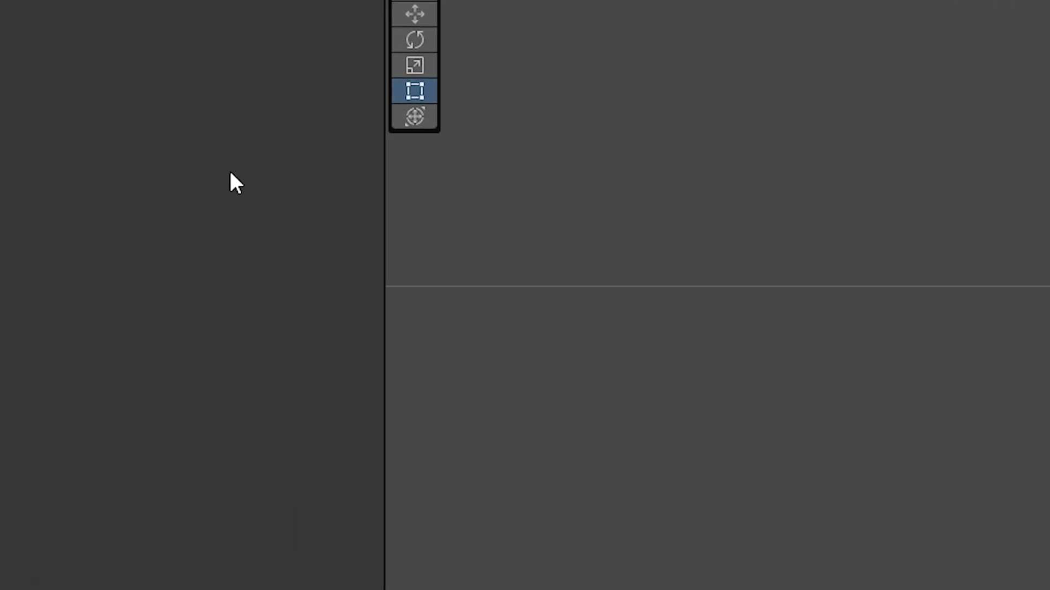
- Add a Text - TextMeshPro UI object to the scene
right_click(127, 164)
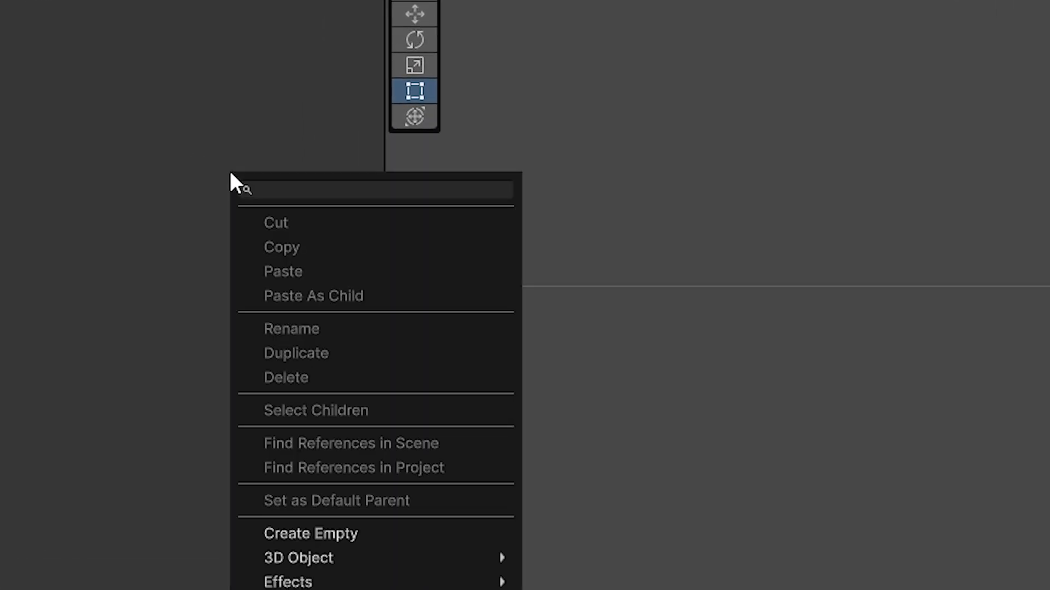
mouse_move(452, 399)
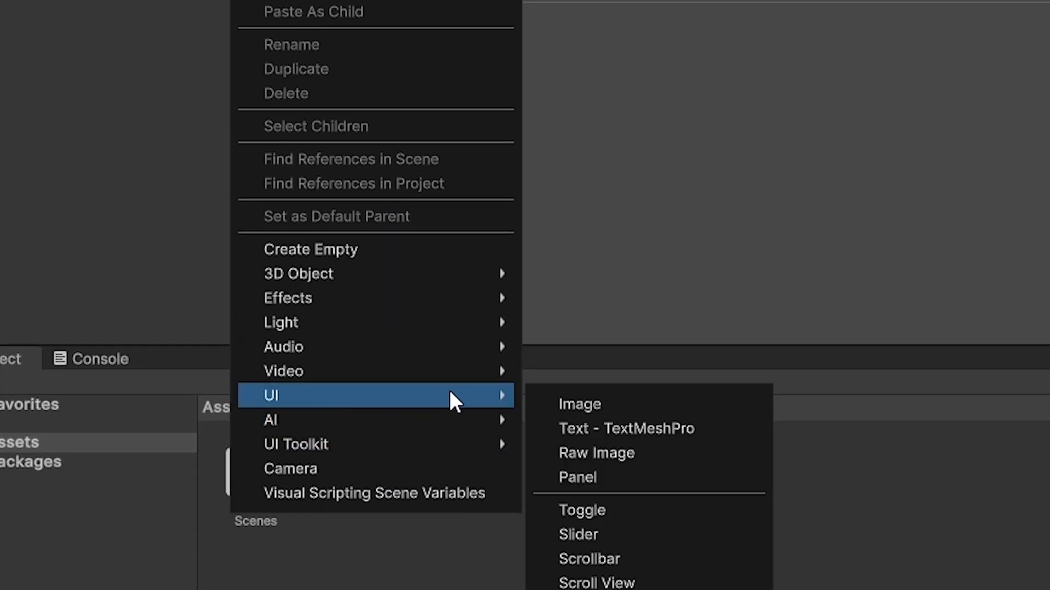
left_click(600, 432)
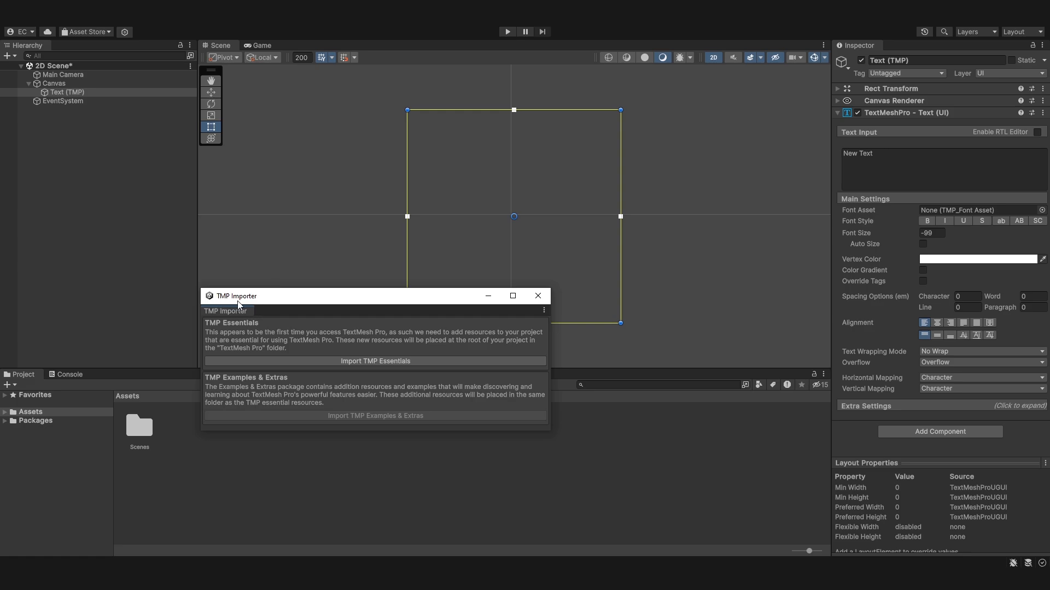
- Import TMP Essentials and TMP Examples & Extras into the project, and close the TMP Importer
left_click_drag(238, 304, 340, 217)
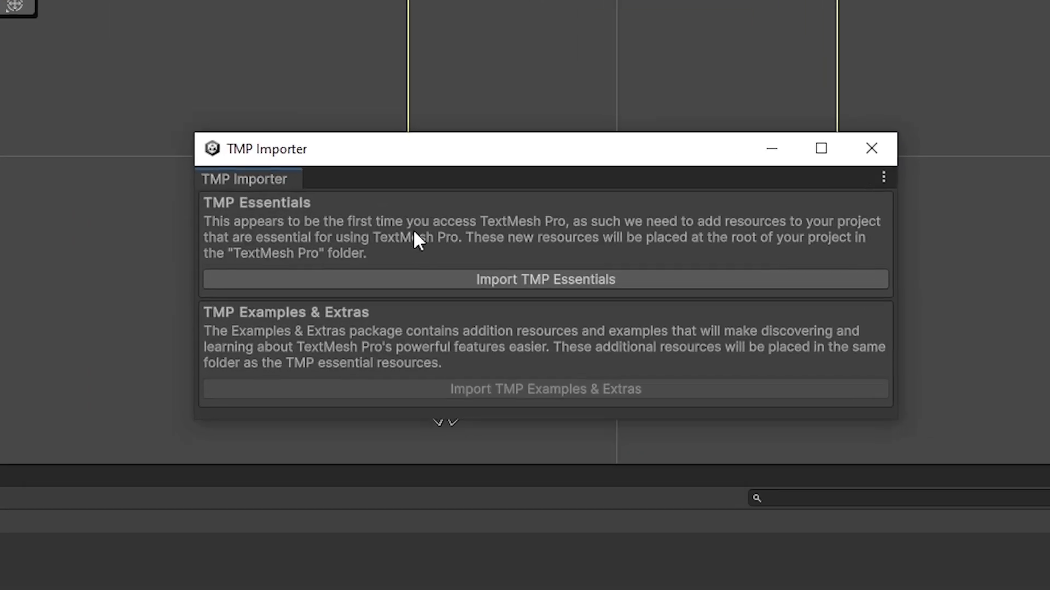
left_click(419, 279)
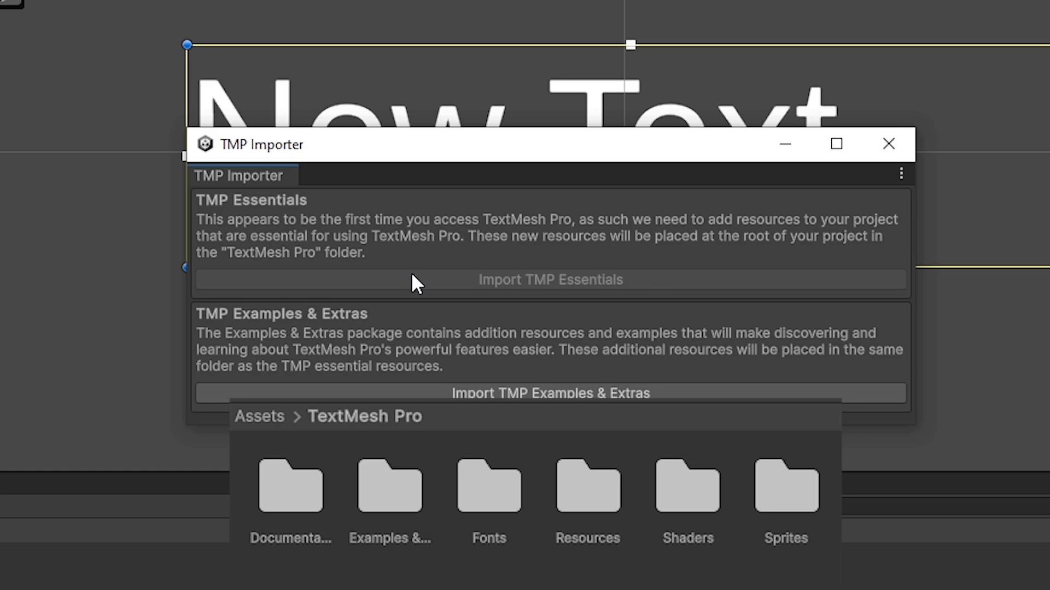
left_click(461, 401)
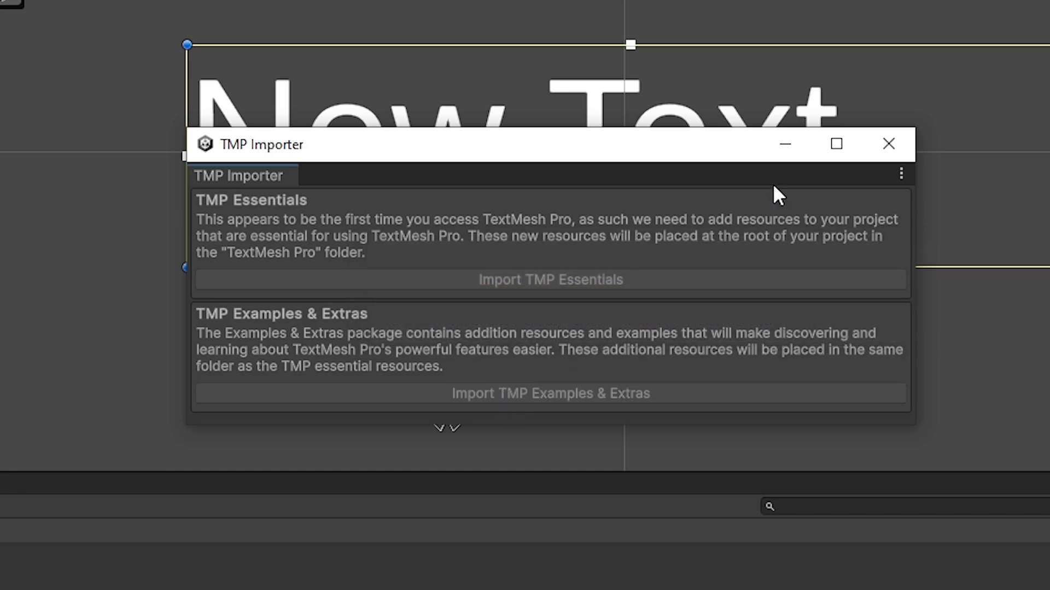
left_click(878, 156)
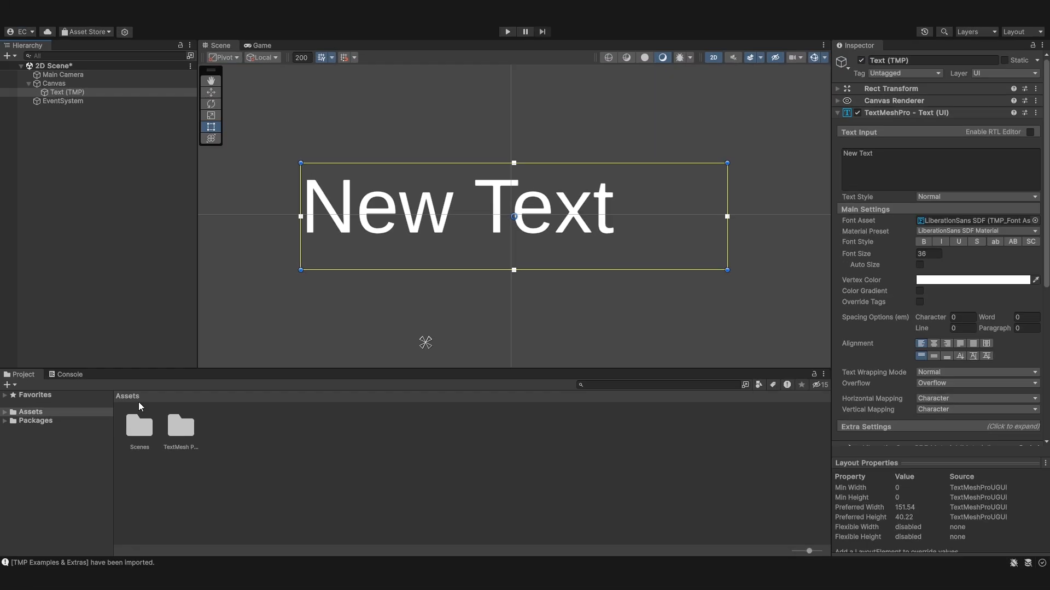
- Look at the contents of the imported TextMesh Pro folder, return to Assets, and collapse the folder tree
double_click(168, 427)
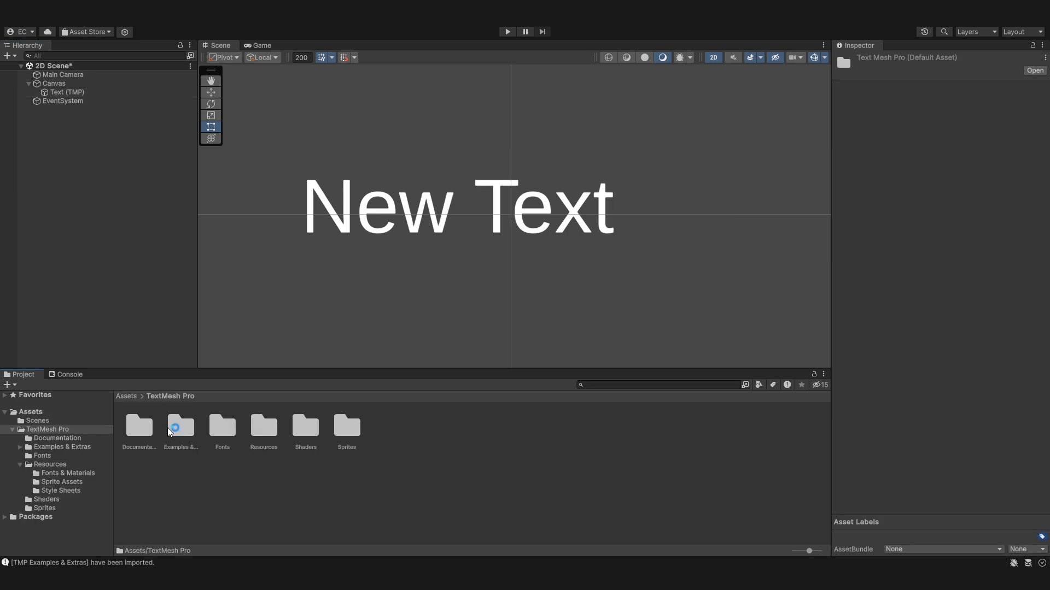
left_click(128, 396)
left_click(268, 442)
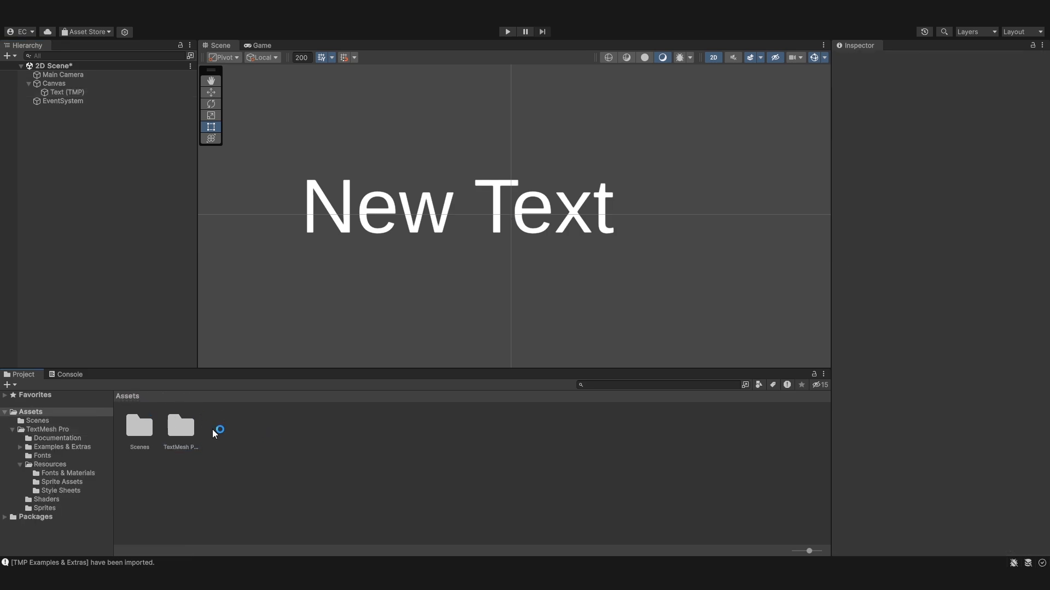
left_click(21, 464)
left_click(12, 430)
- Set the Text (TMP) object's Width to 500 and Height to 250
left_click(89, 94)
scroll(454, 204, "down", 5)
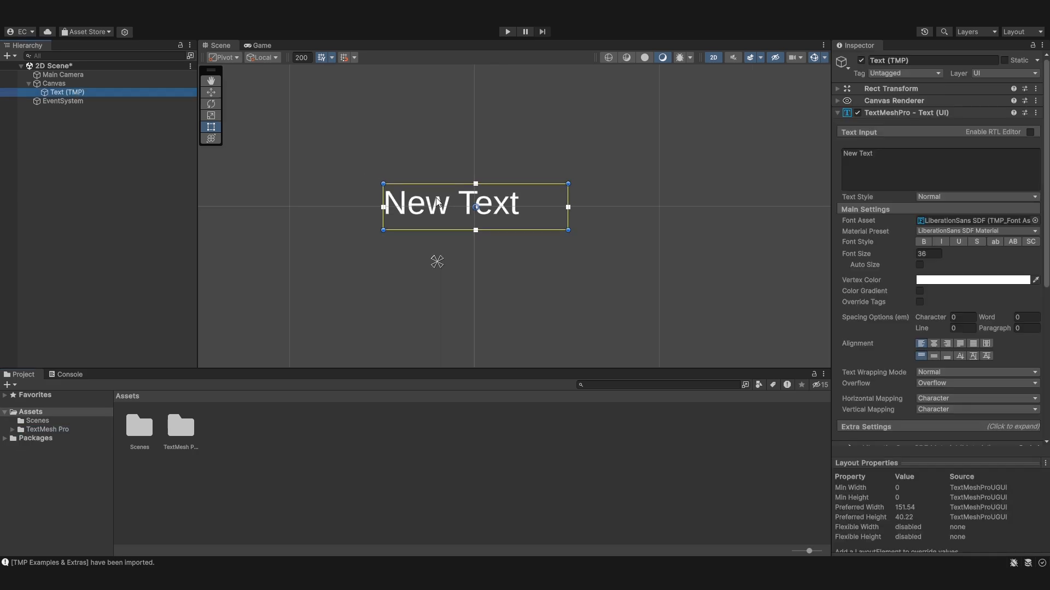
left_click(837, 88)
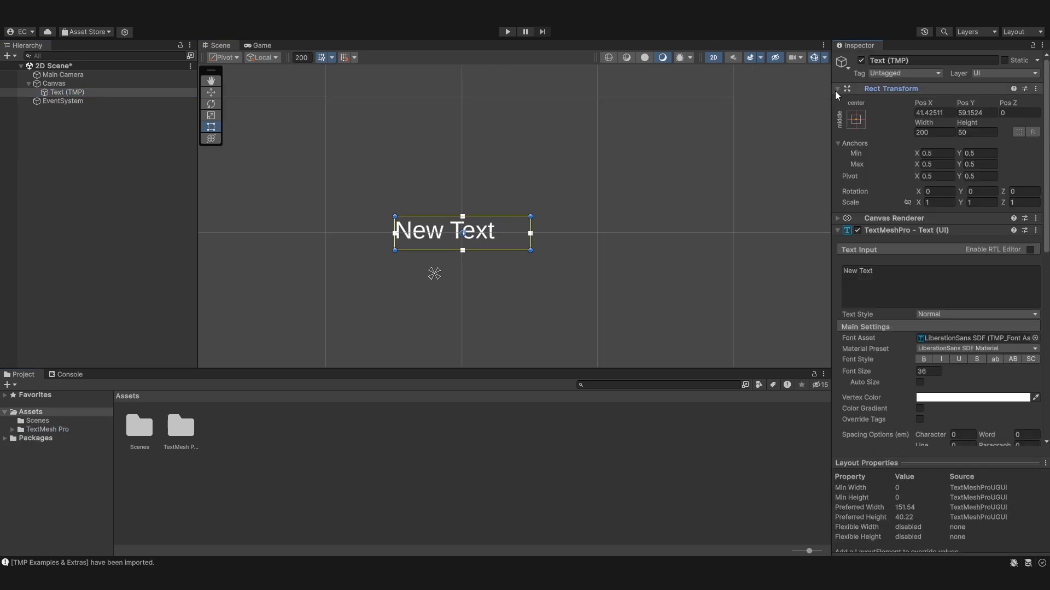
scroll(677, 146, "down", 5)
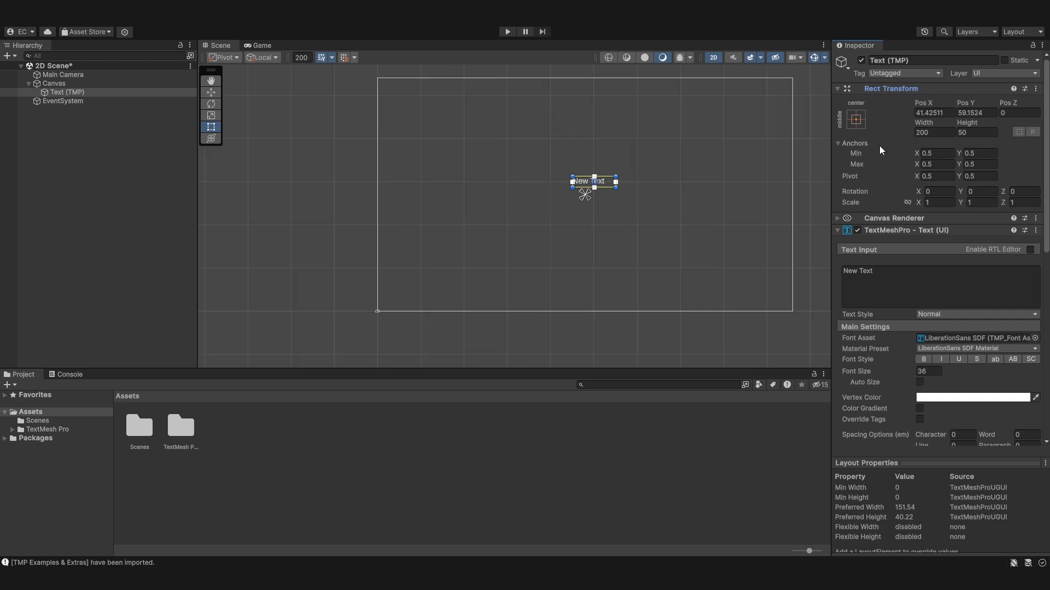
left_click(946, 134)
type("500")
key("Tab")
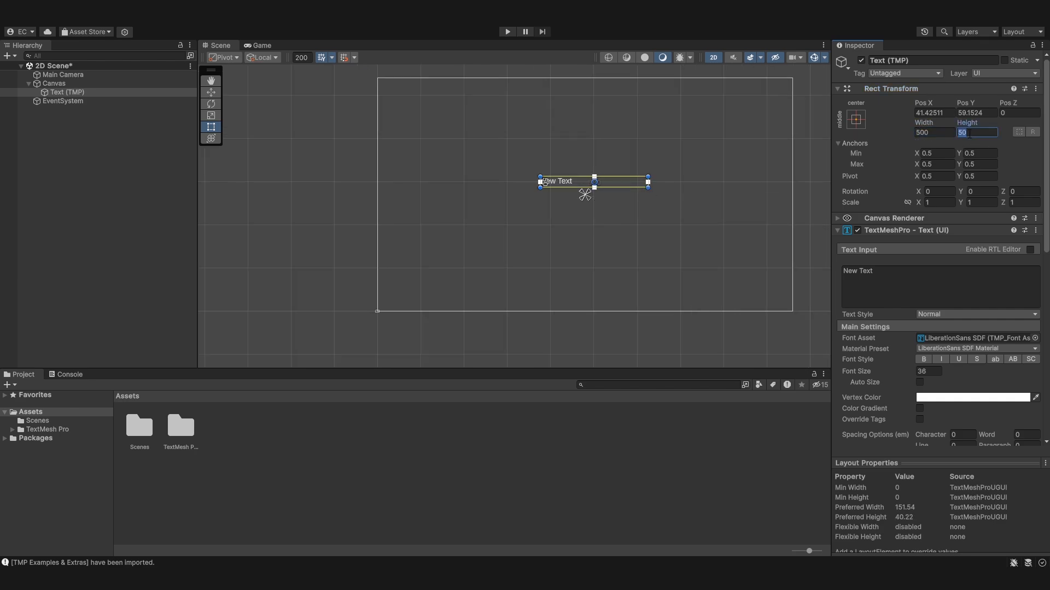
type("250")
- Center the text box on the canvas at position 0, 0 with the middle-center anchor preset, and collapse the Rect Transform
left_click_drag(608, 178, 611, 191)
left_click(856, 119)
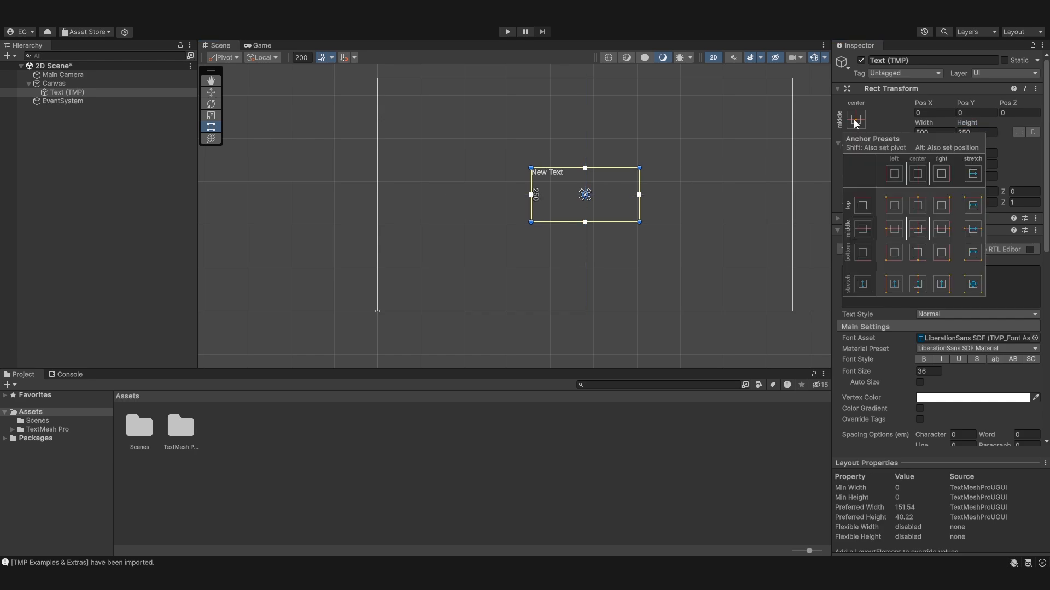
left_click(914, 231)
left_click(836, 88)
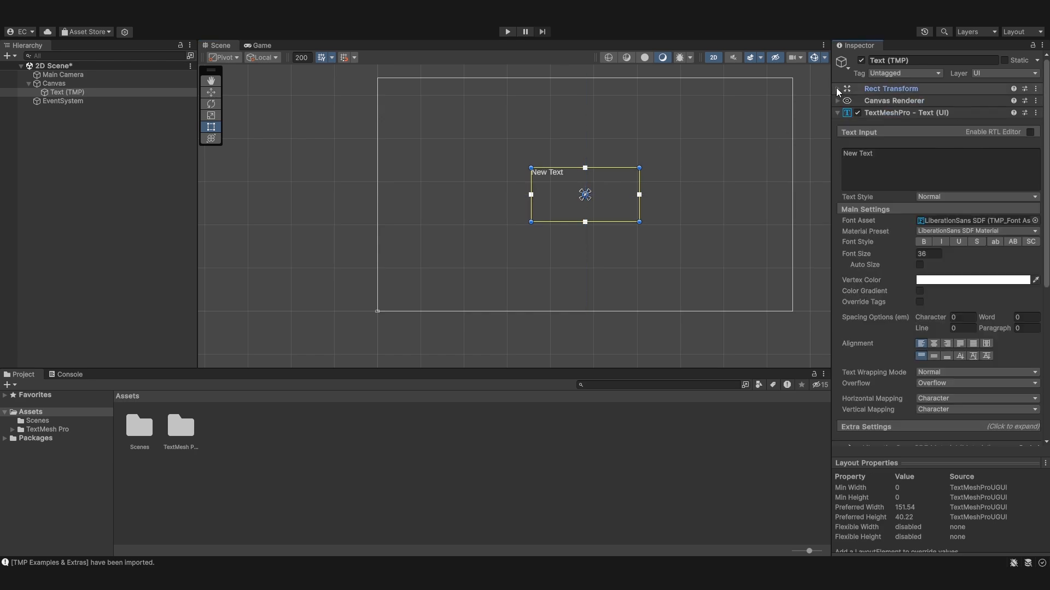
- Replace the TextMeshPro object's text content with "Hello World!"
scroll(861, 211, "down", 6)
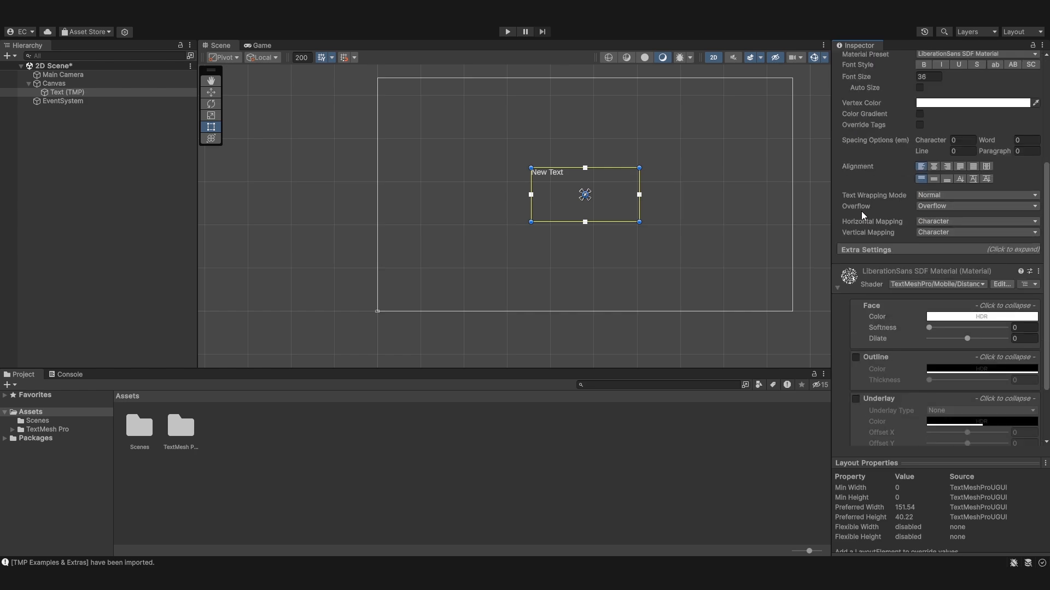
scroll(860, 221, "up", 3)
scroll(836, 383, "up", 3)
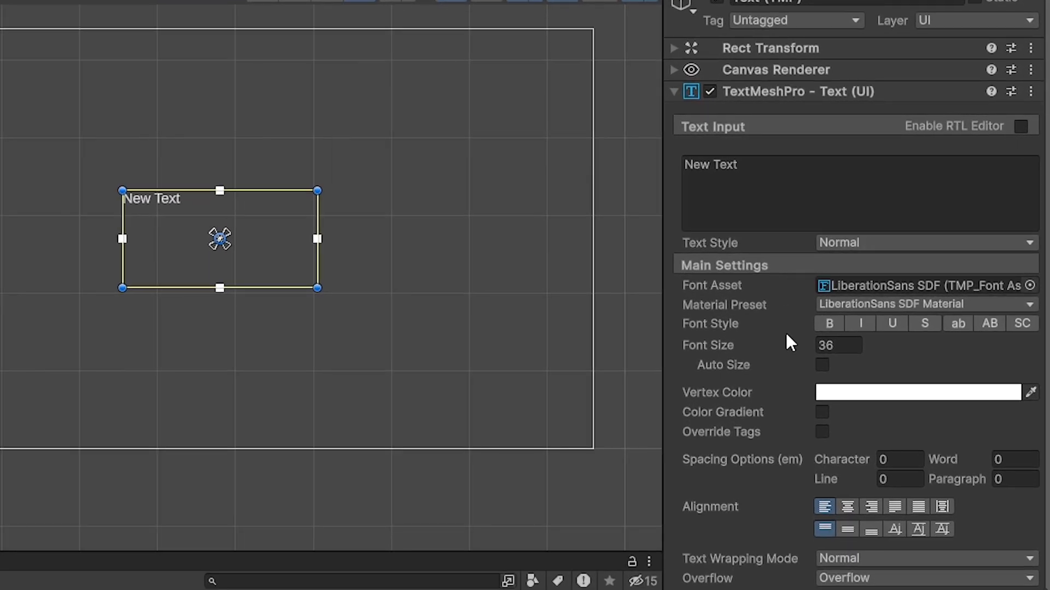
left_click(816, 203)
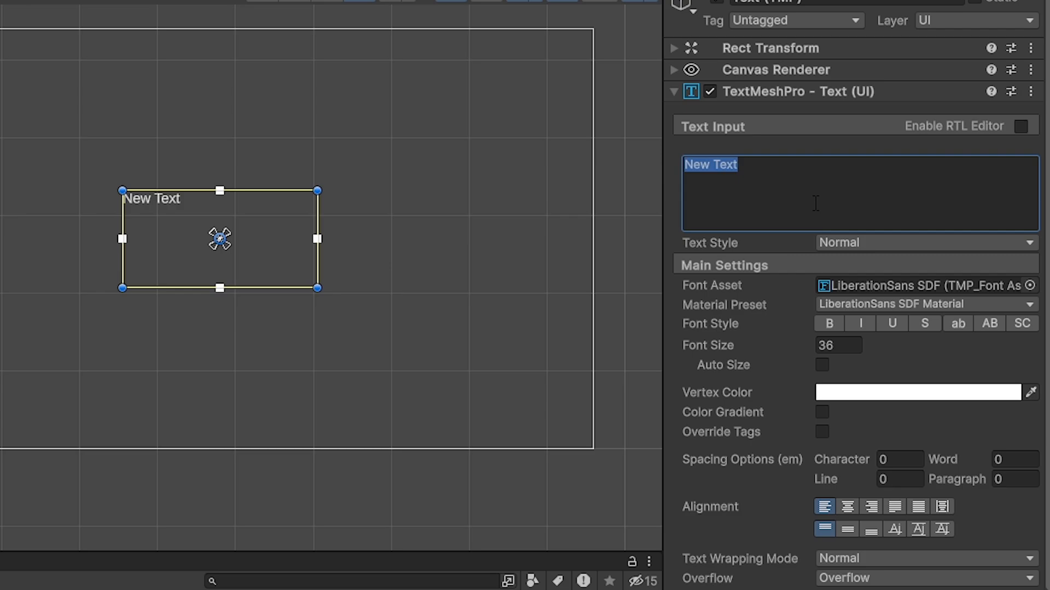
type("Hello World!")
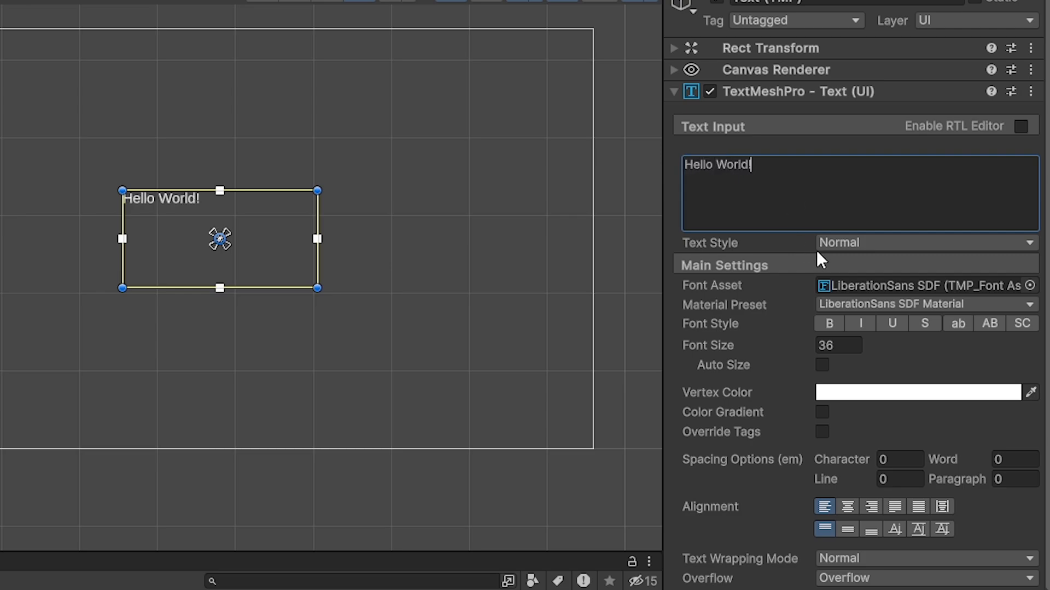
- Try the H1, Quote and A text styles on the Hello World! text
left_click(845, 244)
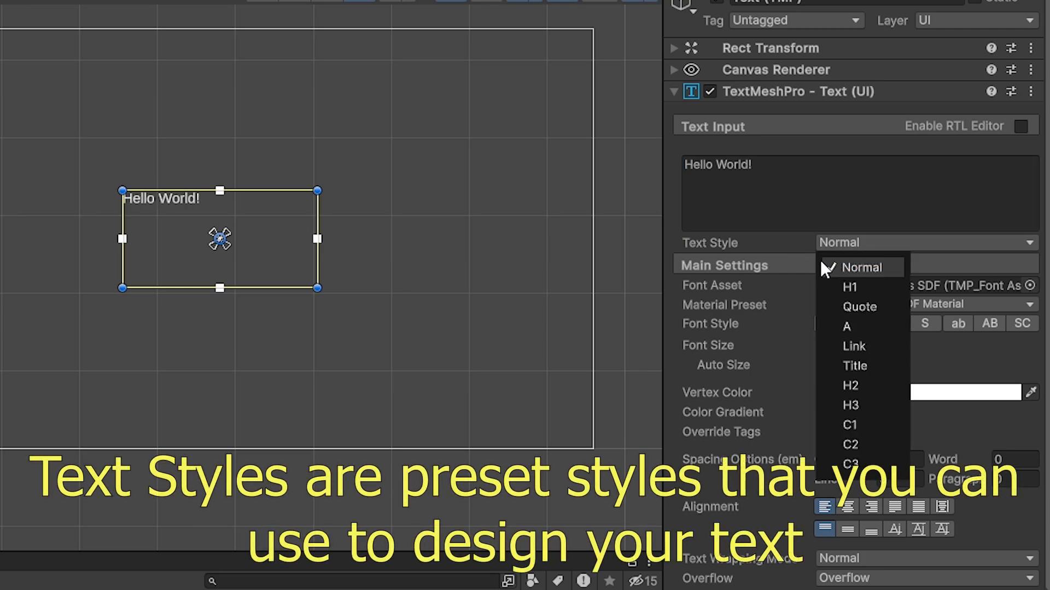
scroll(466, 201, "up", 5)
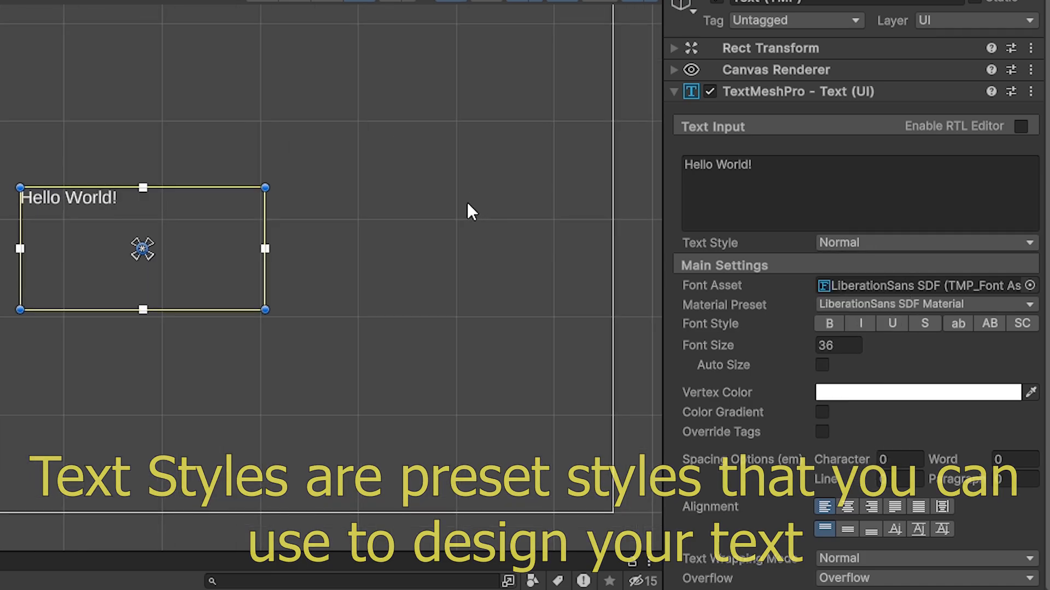
left_click(842, 243)
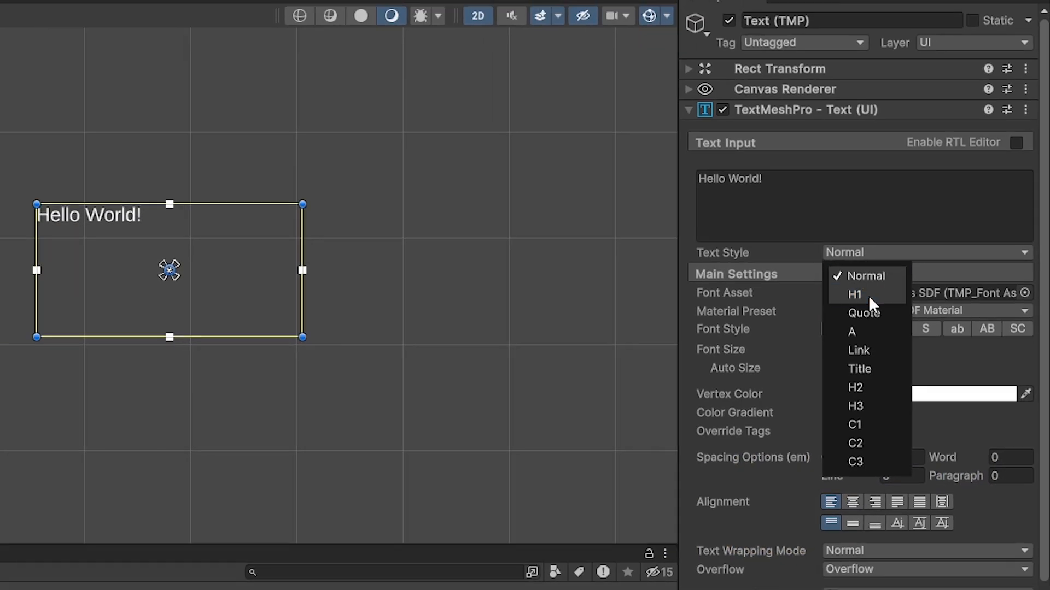
left_click(863, 294)
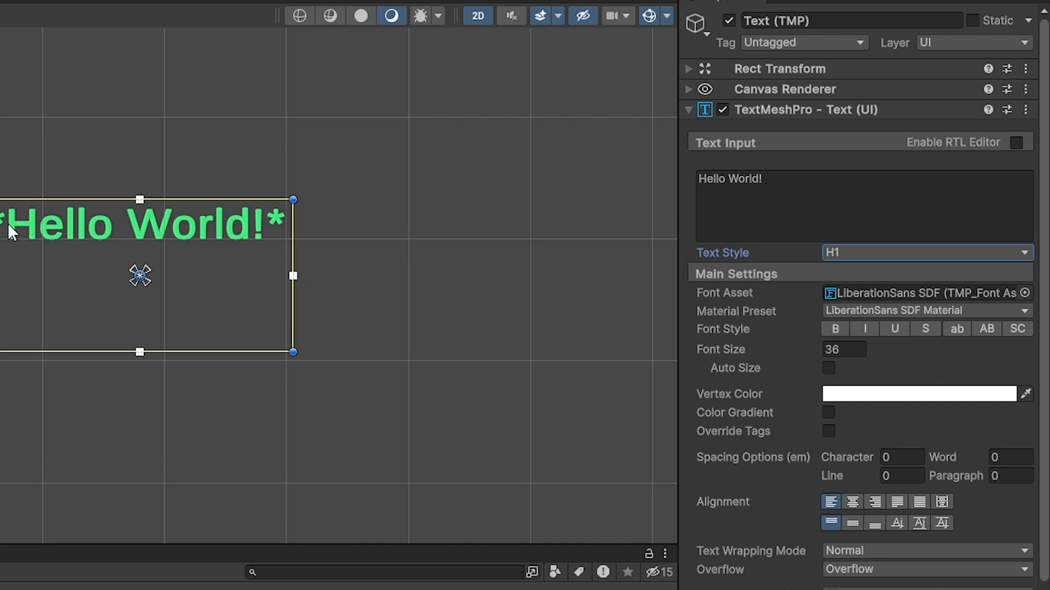
left_click(846, 258)
left_click(856, 311)
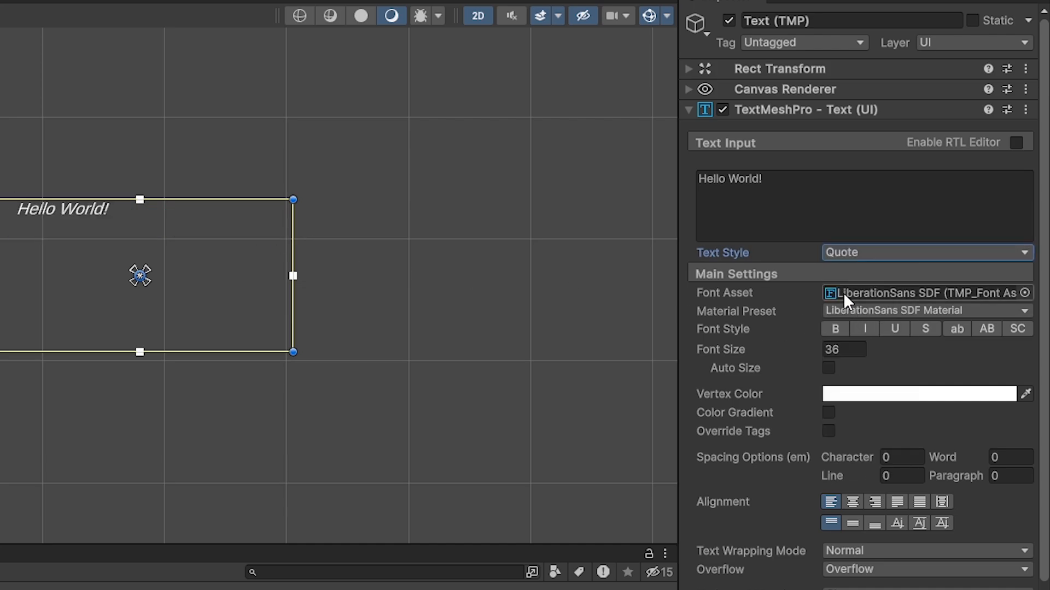
left_click(839, 249)
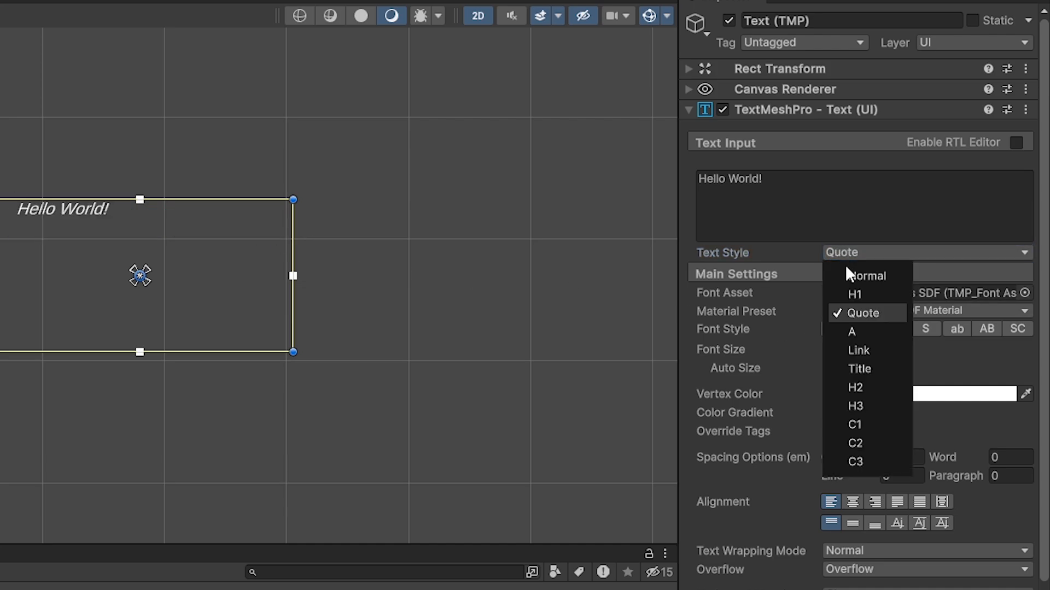
left_click(855, 330)
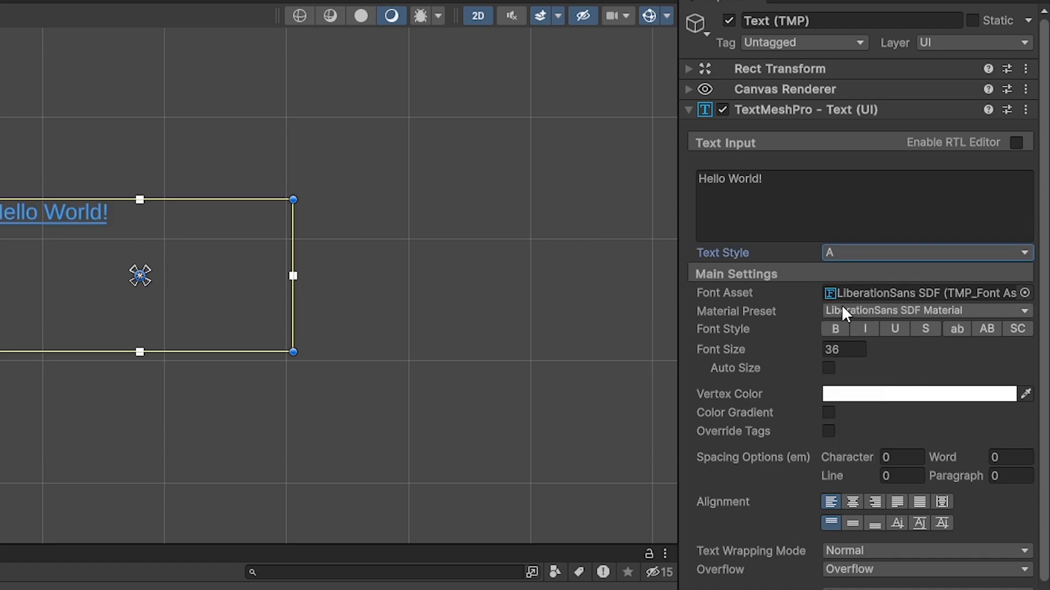
- Try the Link, Title and H2 text styles on the Hello World! text
left_click(842, 251)
left_click(869, 351)
left_click(861, 253)
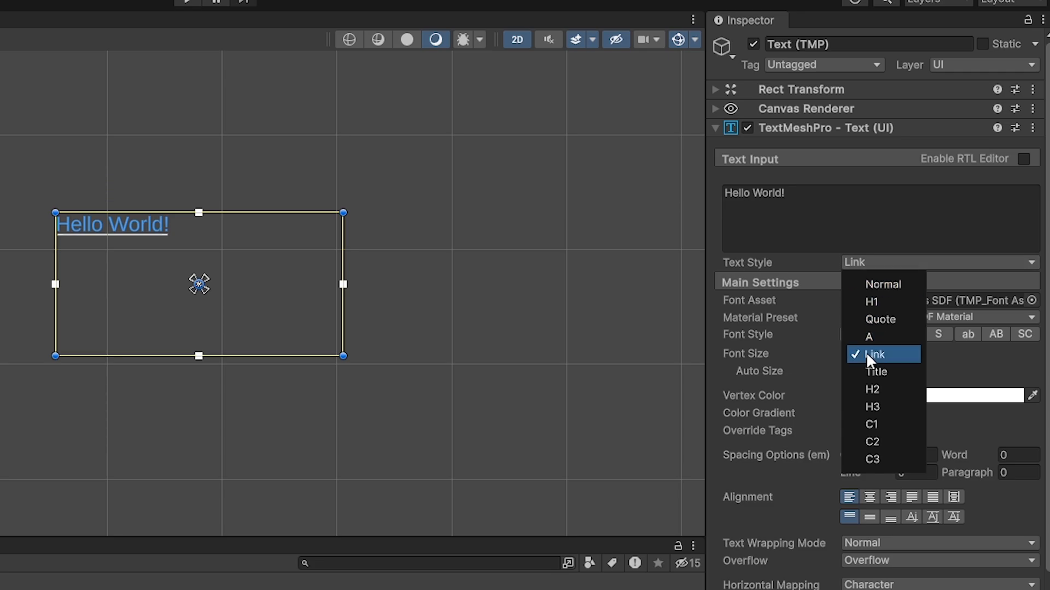
left_click(860, 369)
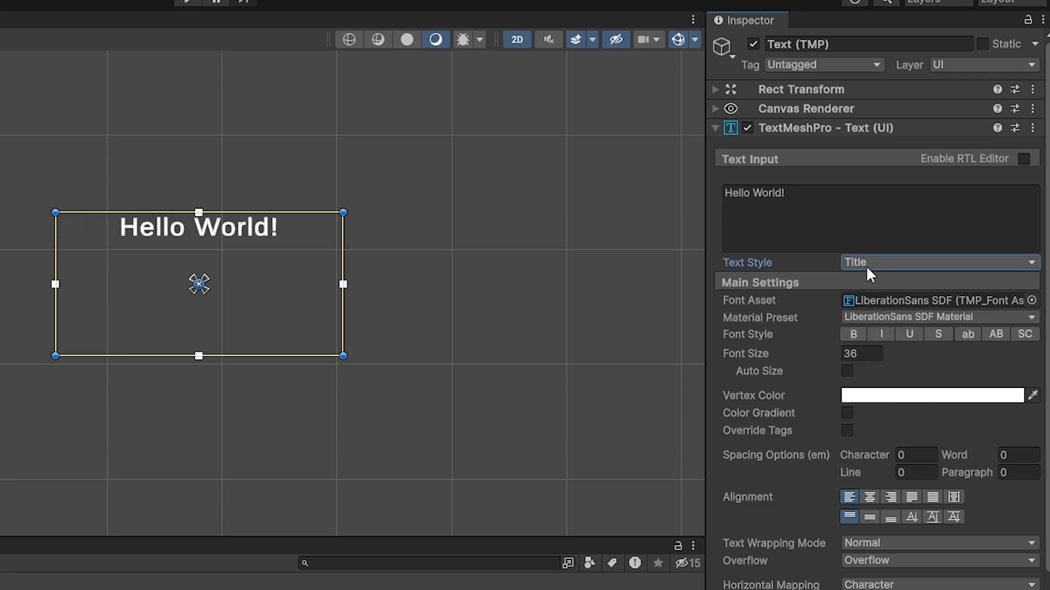
left_click(866, 265)
left_click(871, 390)
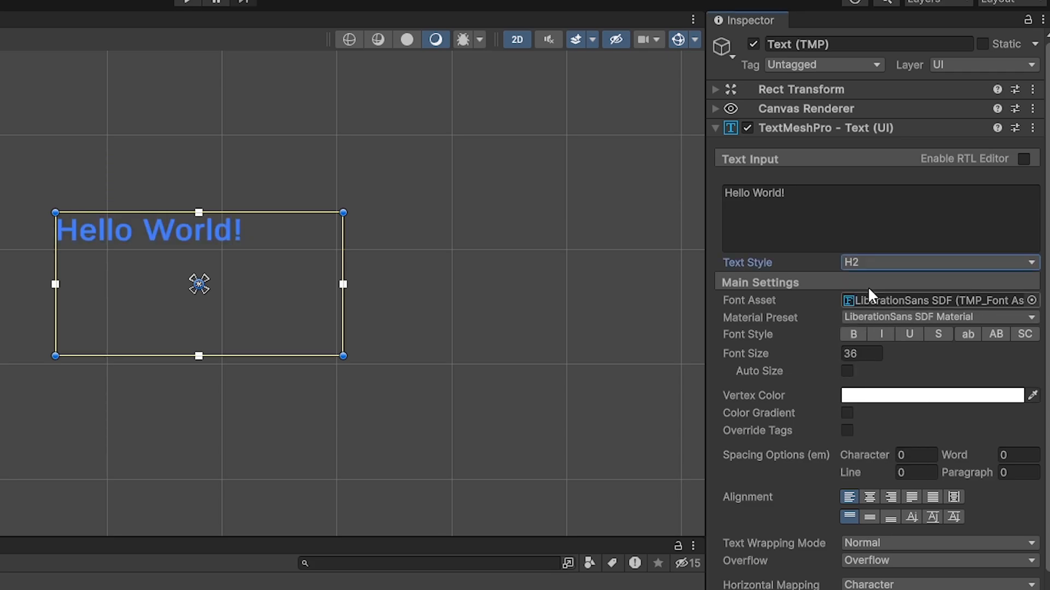
- Try the H3, C1, C2 and C3 text styles, and return the Text Style to Normal
left_click(864, 262)
left_click(870, 407)
left_click(848, 263)
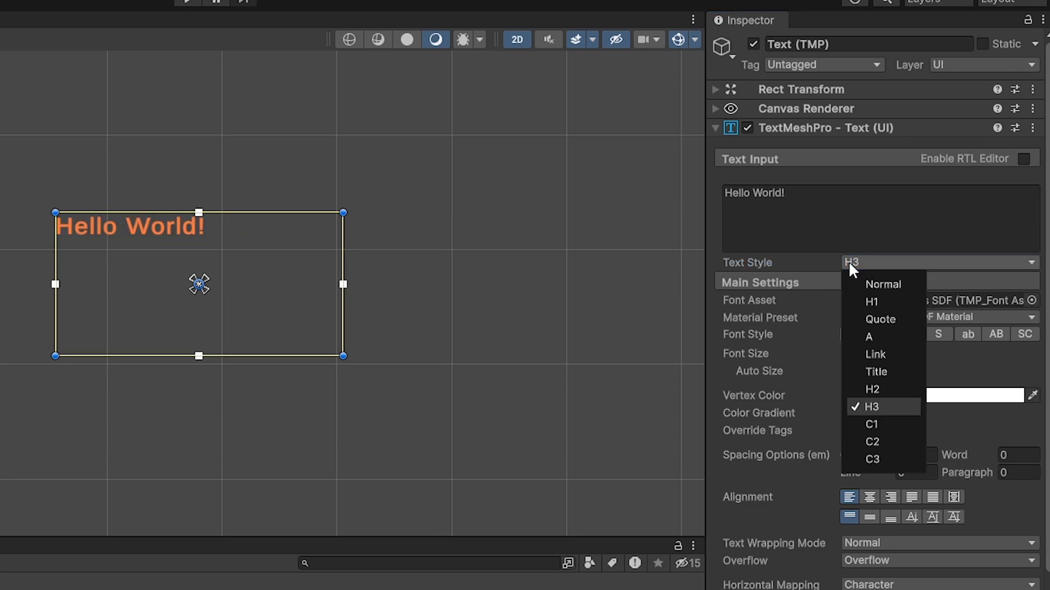
left_click(872, 423)
left_click(853, 262)
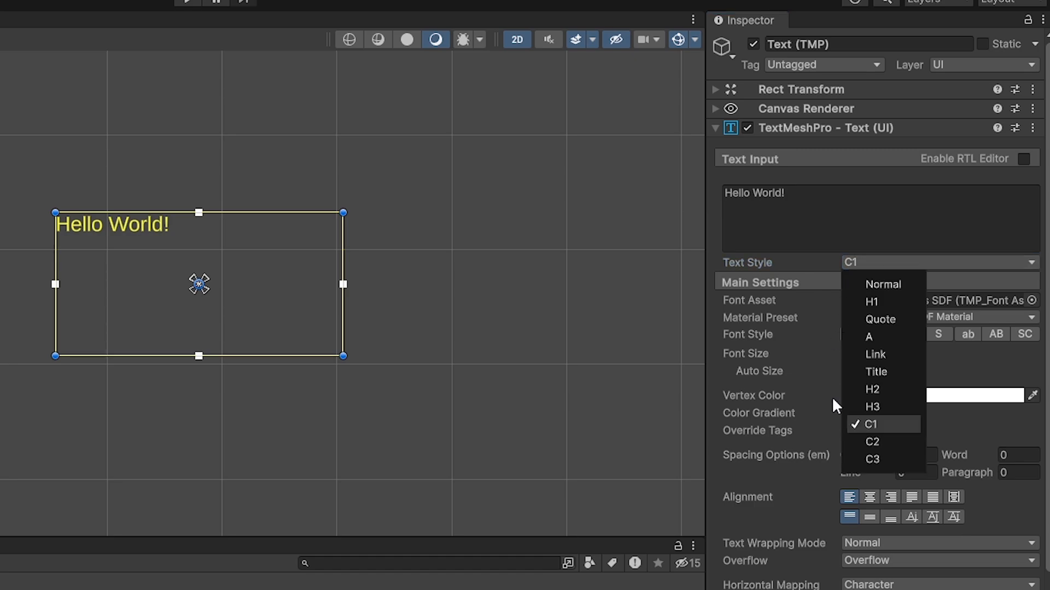
left_click(875, 440)
left_click(871, 263)
left_click(894, 459)
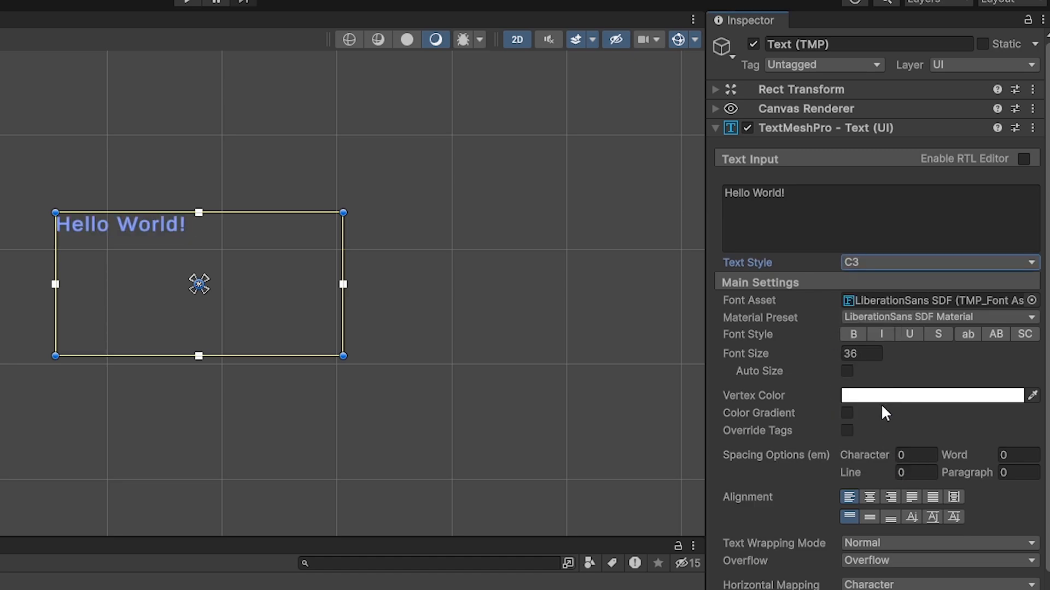
left_click(853, 264)
left_click(856, 282)
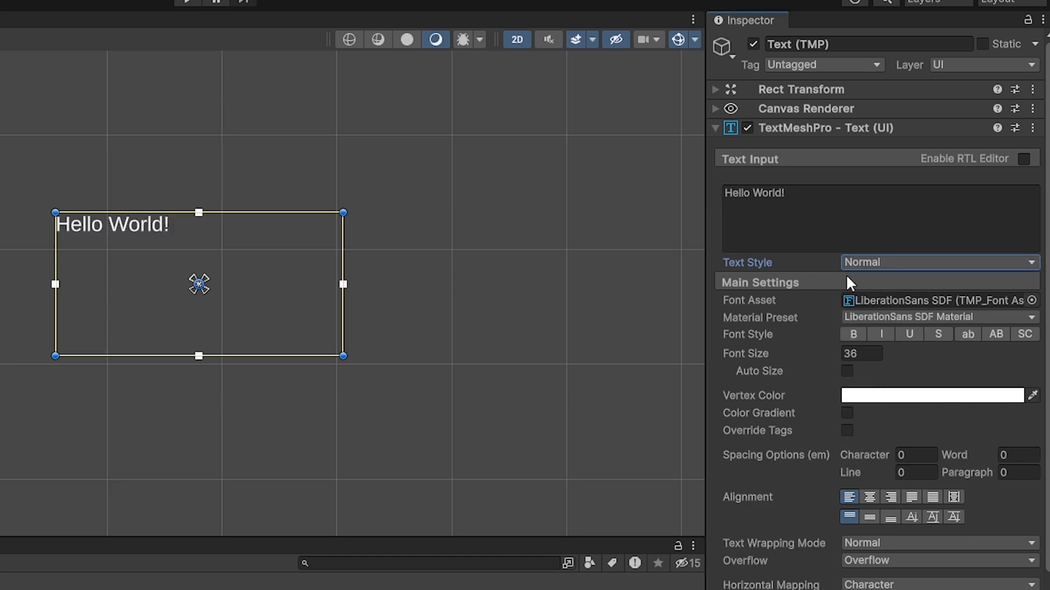
- Enable the RTL editor for the Hello World! text and append "add more text" to its content
left_click(952, 203)
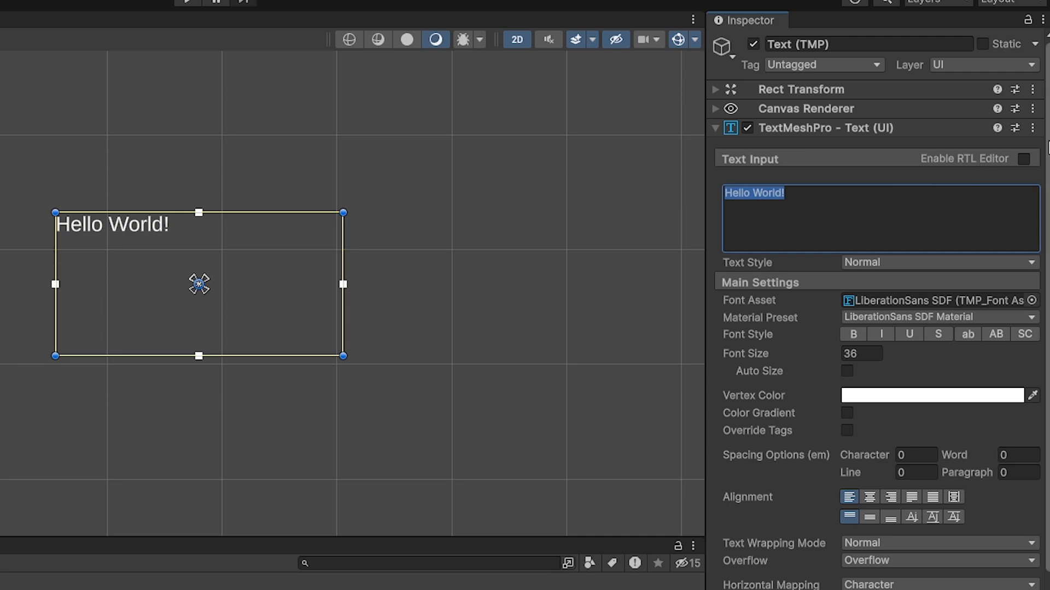
left_click(1023, 159)
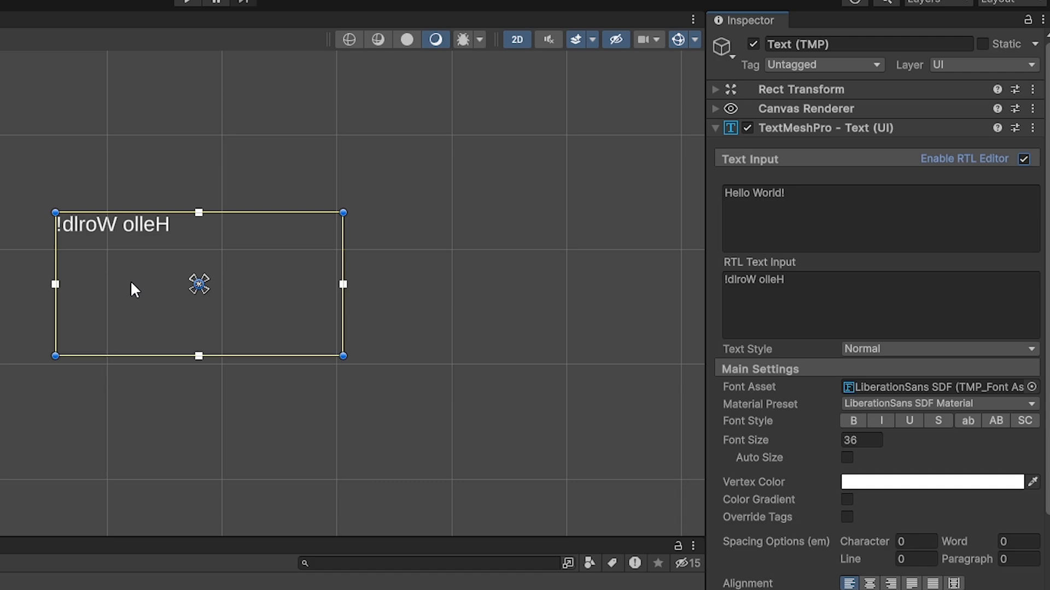
left_click(793, 212)
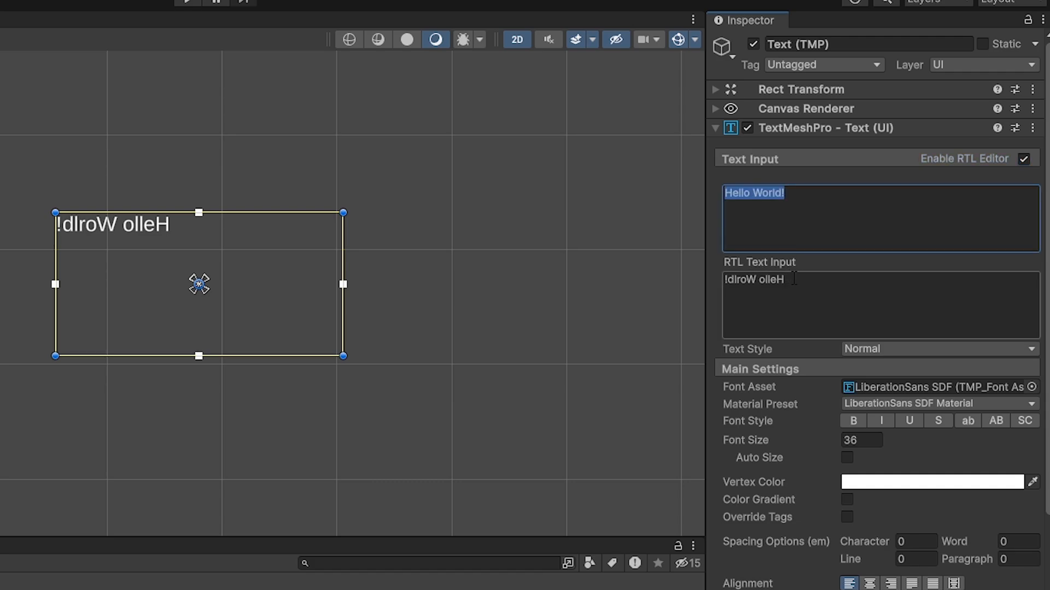
left_click(805, 229)
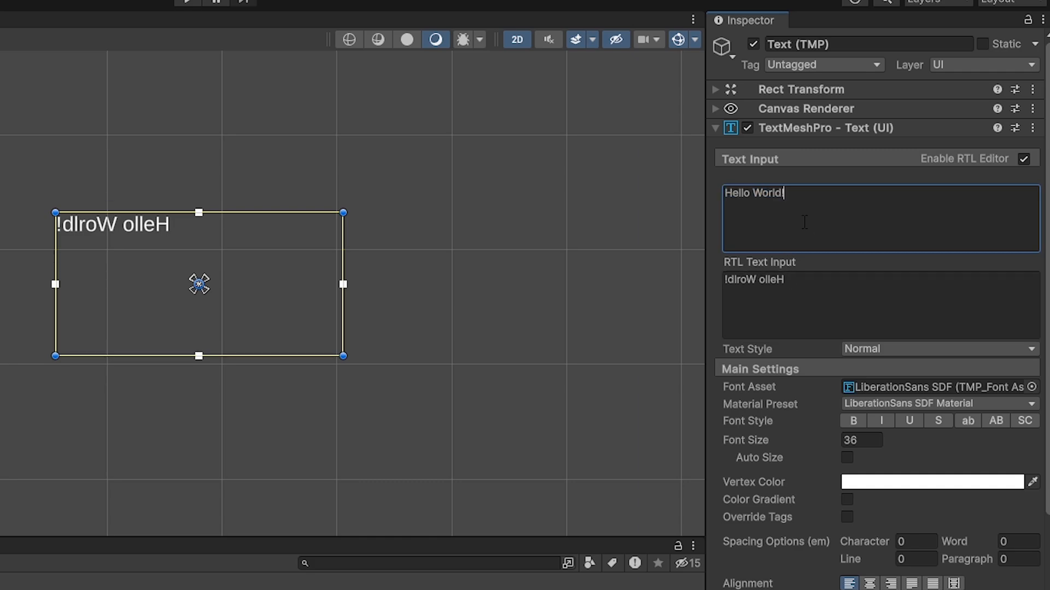
type("add more text")
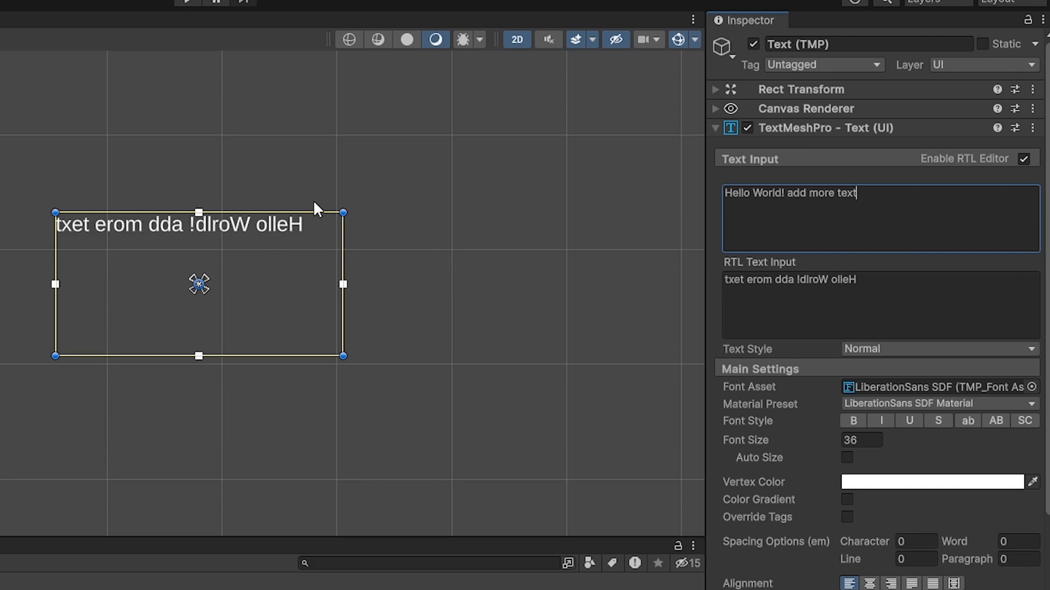
- Clear the text content and enter "hello there!" as the RTL text input
left_click_drag(857, 194, 789, 204)
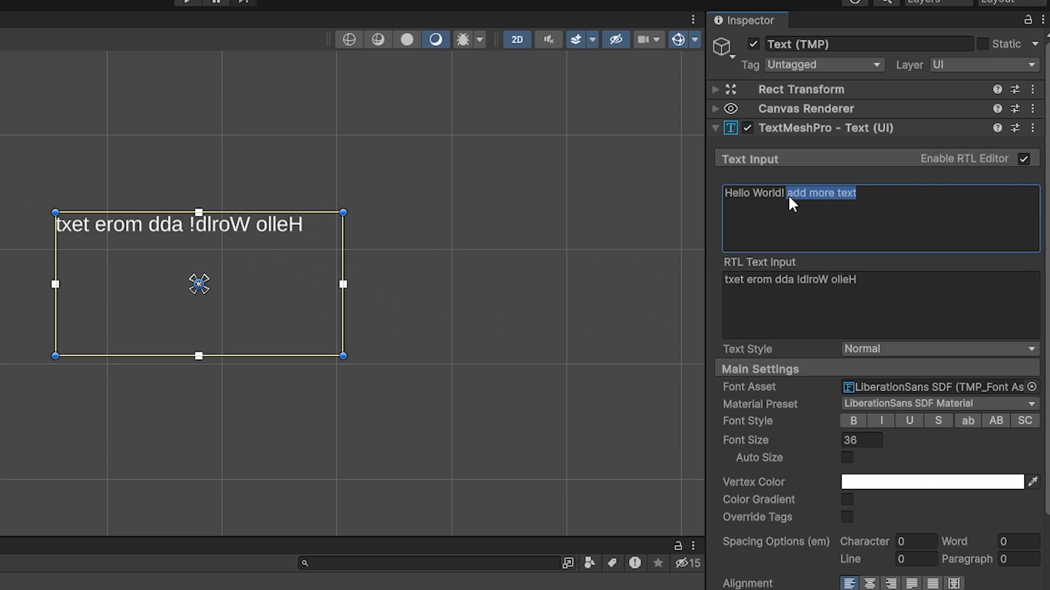
key("BackSpace")
key("BackSpace")
key("Tab")
key("BackSpace")
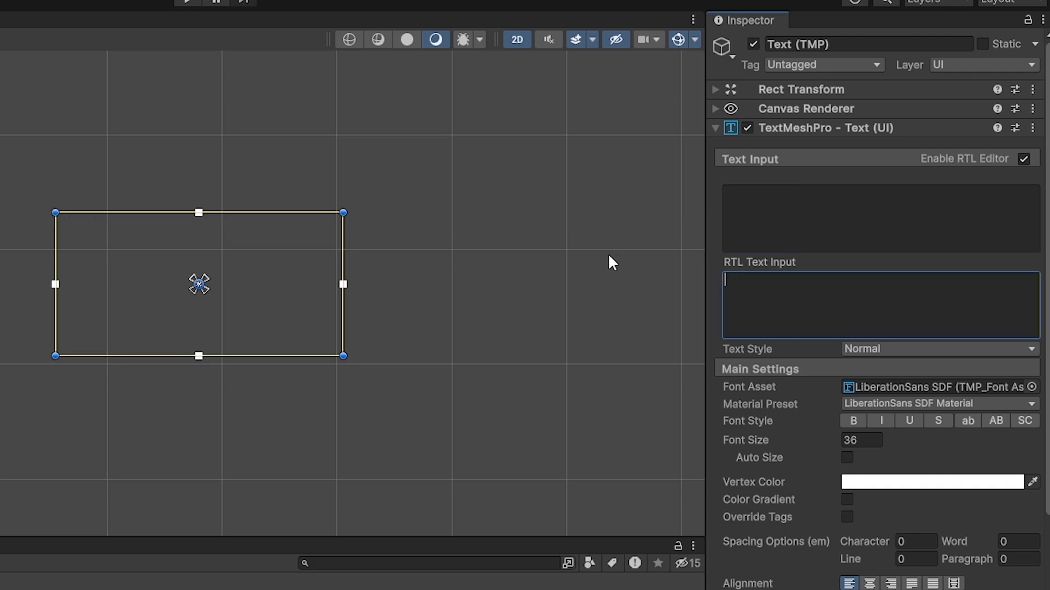
type("hello thetre")
key("BackSpace")
key("BackSpace")
key("BackSpace")
type("re!")
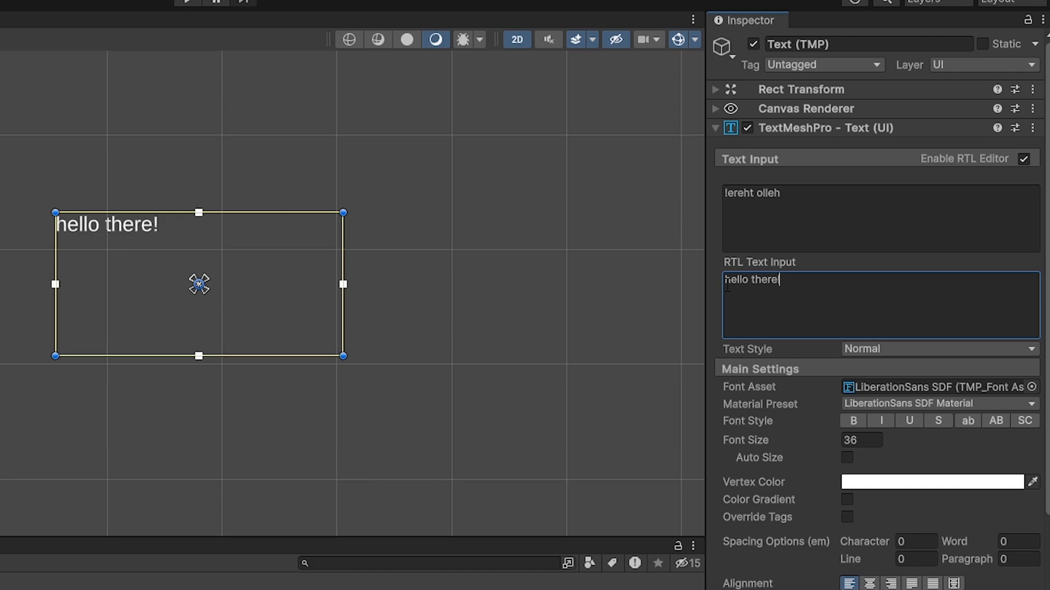
- Replace the main text input's content with "Hello World!" and turn off the RTL editor
scroll(476, 247, "up", 2)
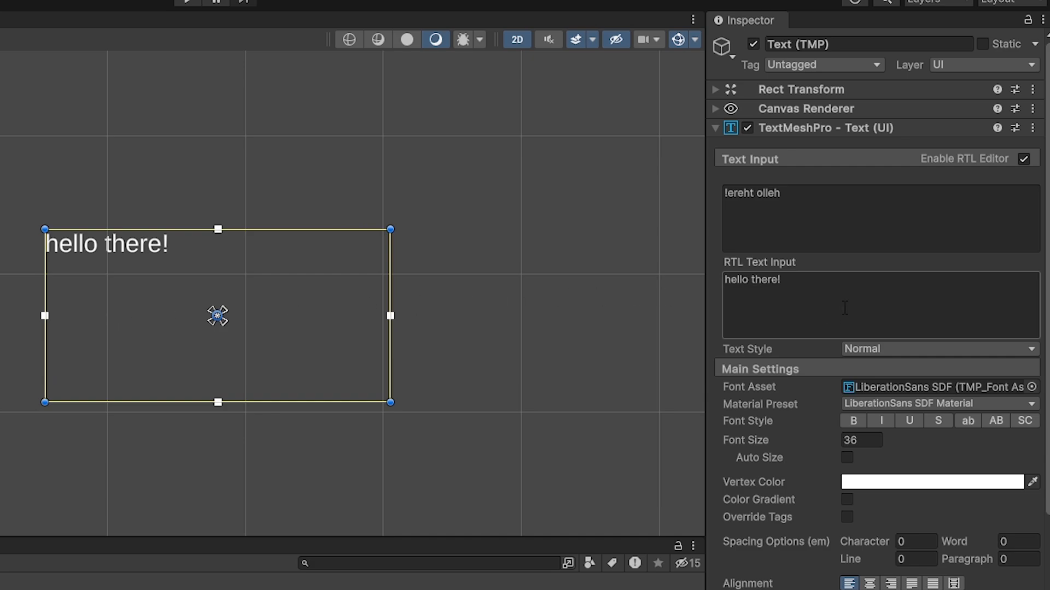
left_click(833, 218)
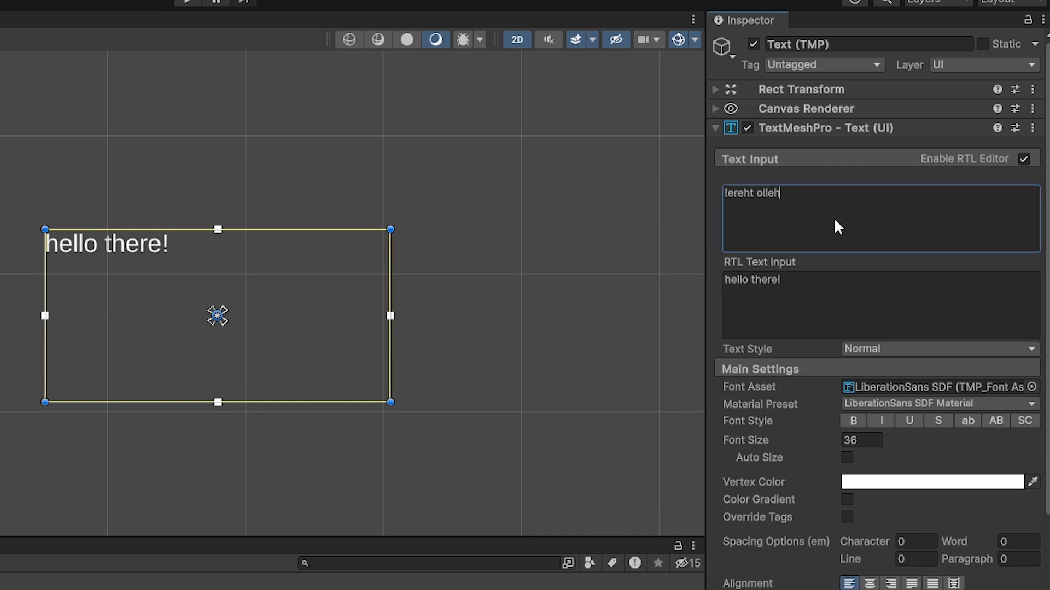
left_click(788, 203)
left_click(782, 278)
left_click(786, 232)
left_click(808, 279)
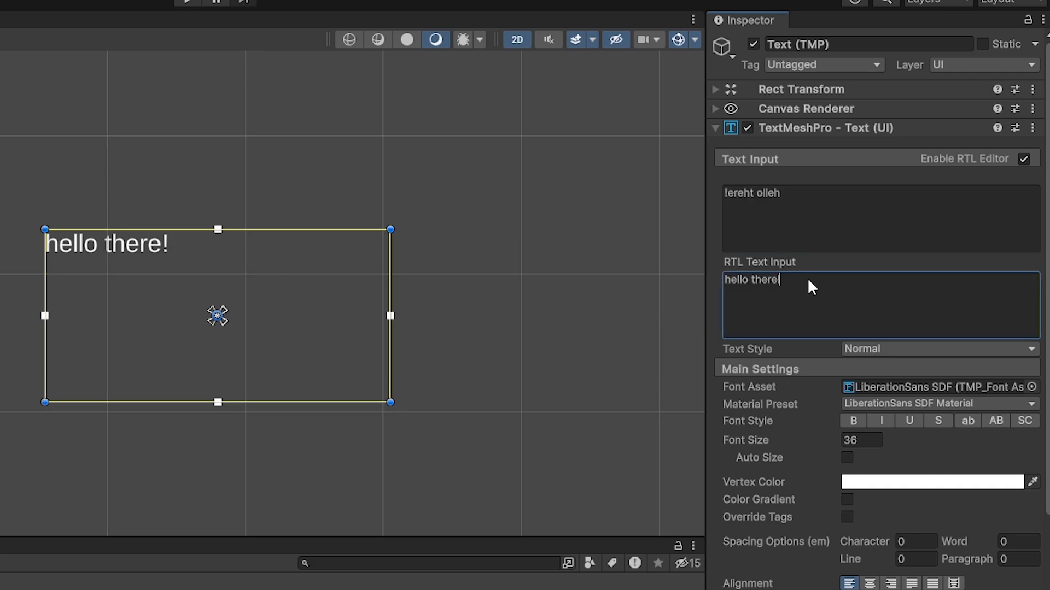
left_click(774, 226)
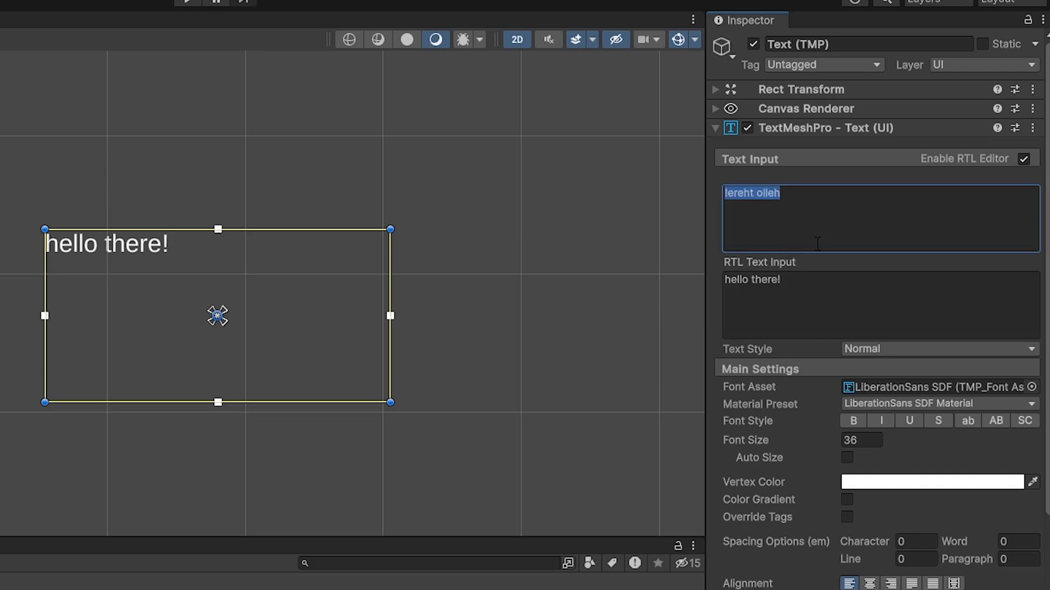
type("hello")
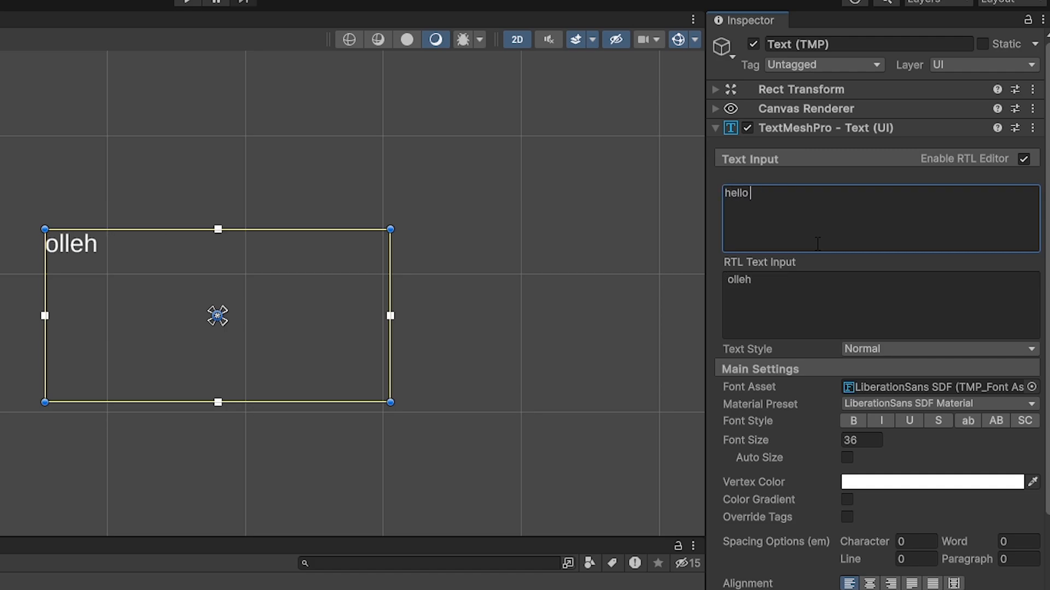
key("super+a")
type("Hello World!")
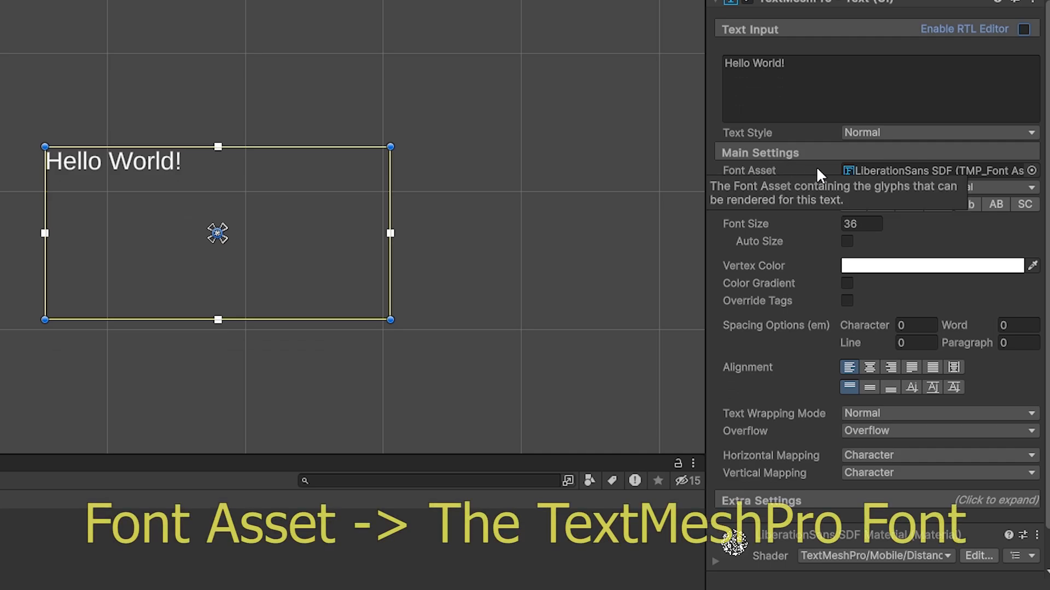
- Try the Bangers and Anton font assets on the Hello World! text, and set its font to Electronic Highway Sign SDF
left_click(1032, 171)
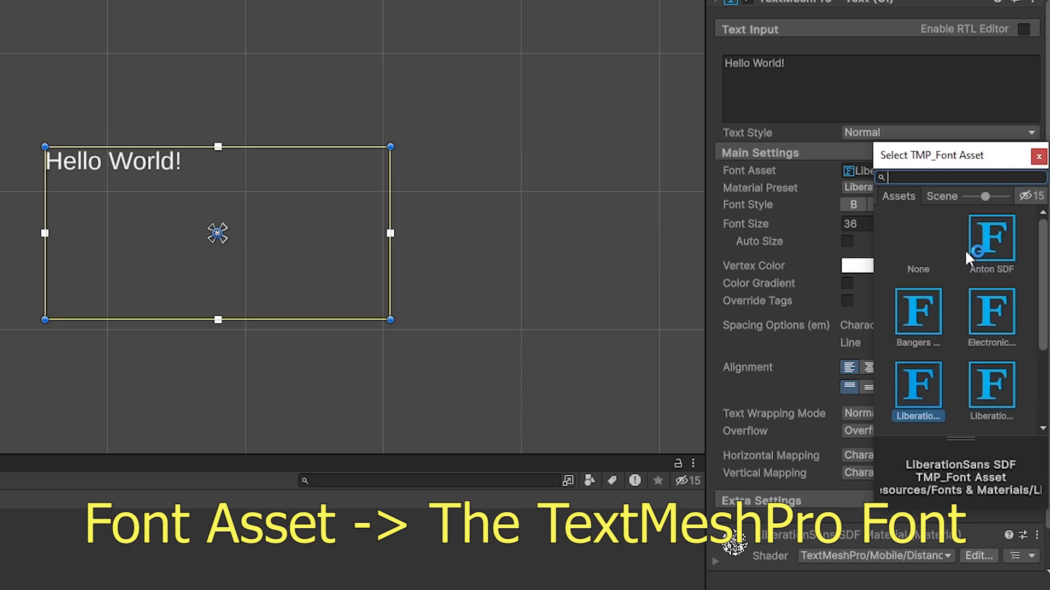
left_click(1039, 157)
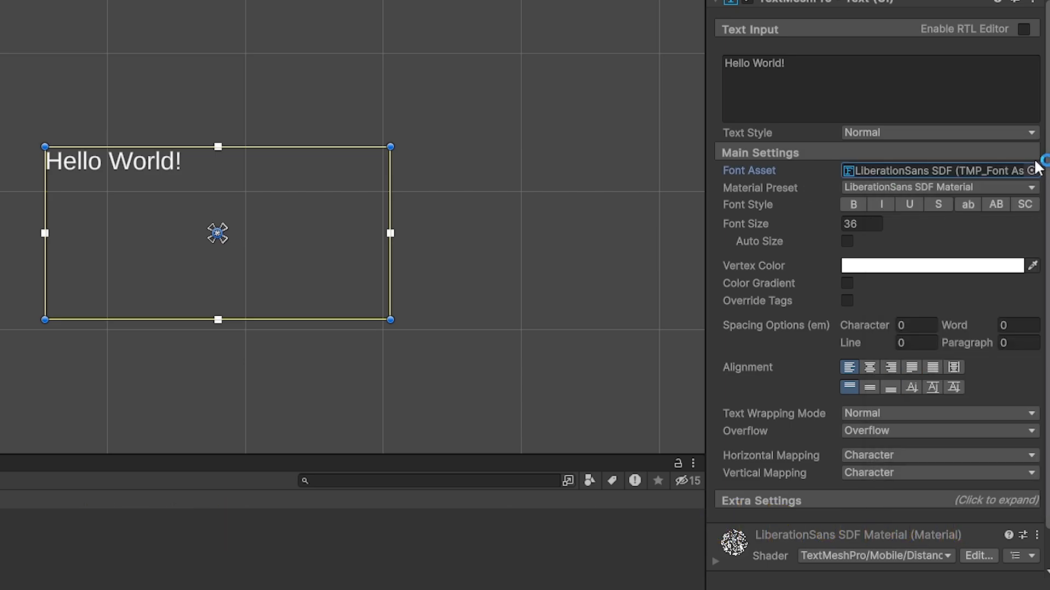
left_click(1030, 173)
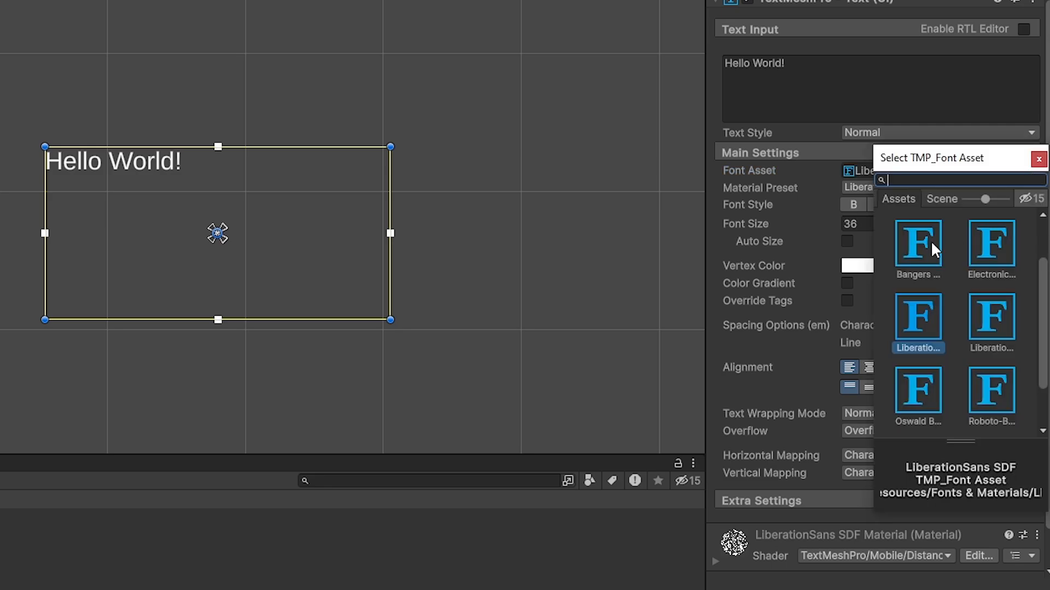
double_click(924, 244)
left_click(1031, 171)
double_click(1001, 254)
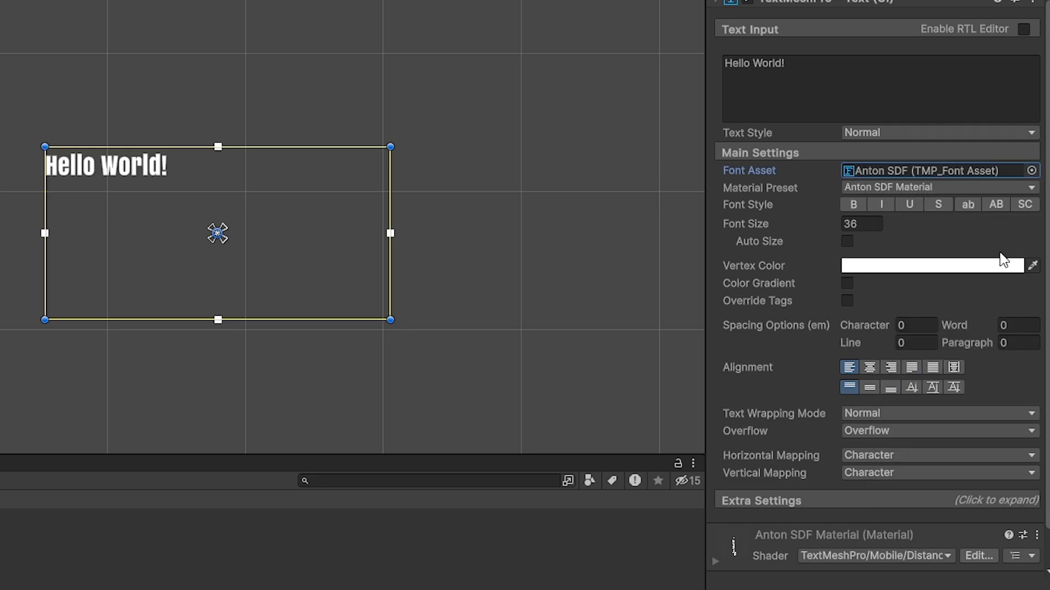
left_click(1032, 171)
double_click(998, 311)
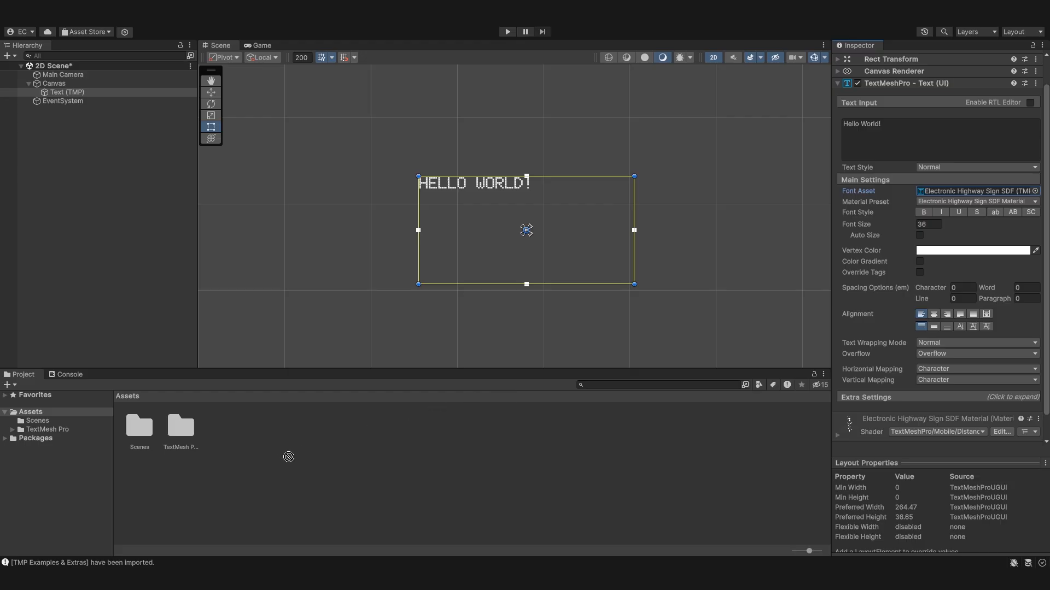
- Import the arial font file into the Assets folder and view its import settings
left_click_drag(288, 457, 282, 455)
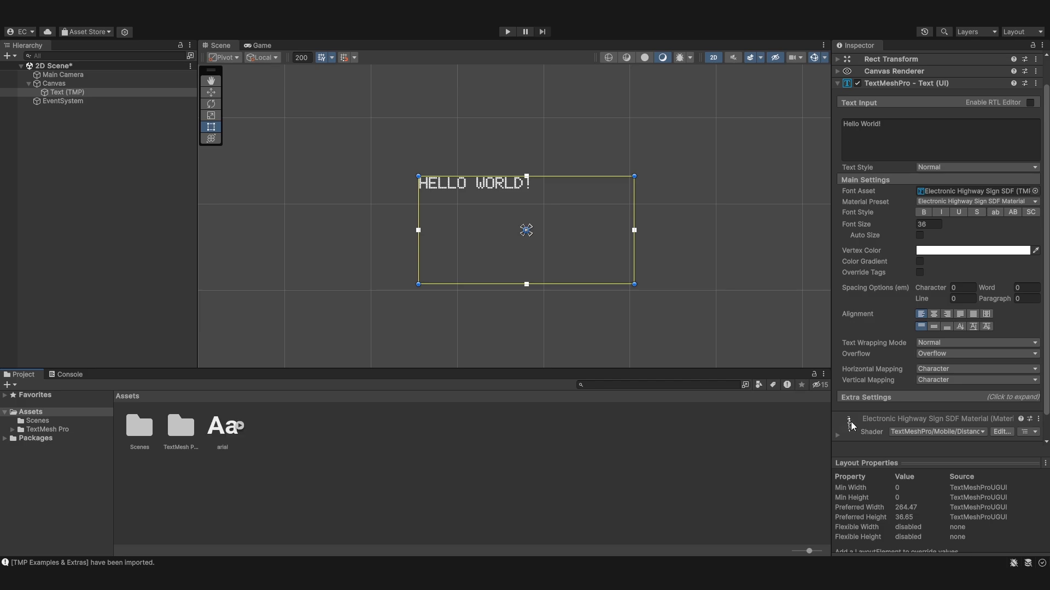
left_click(238, 428)
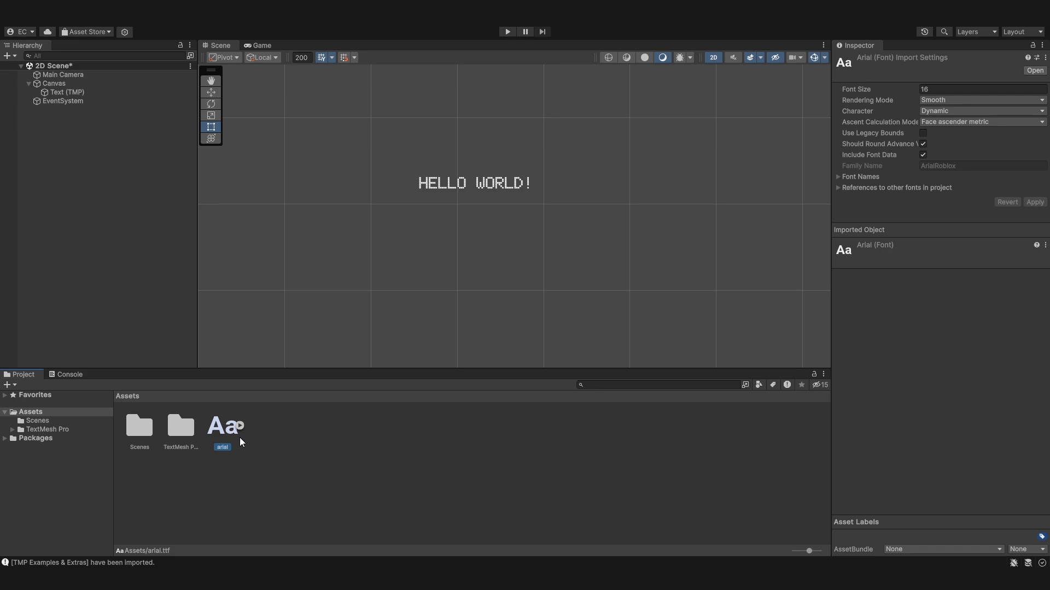
left_click(62, 91)
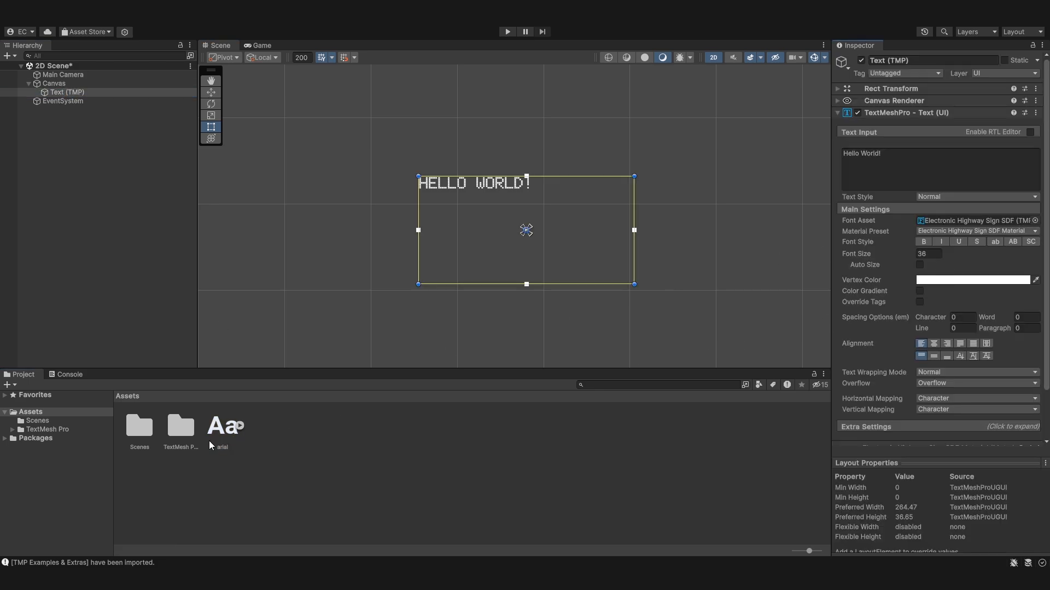
- Open TextMeshPro's Font Asset Creator and assign the arial font as its source font
right_click(224, 427)
left_click(497, 462)
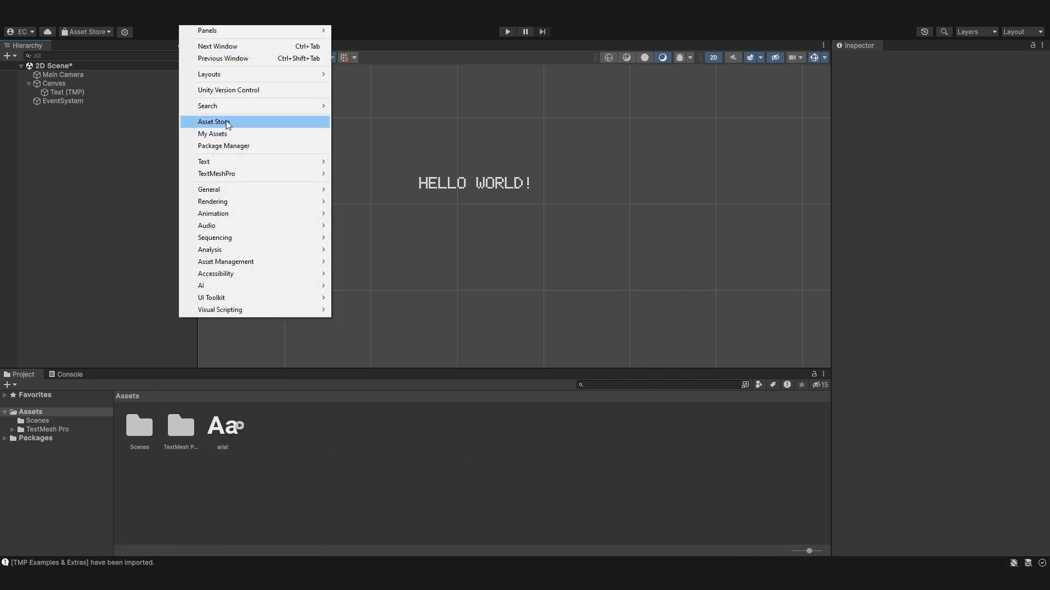
mouse_move(236, 174)
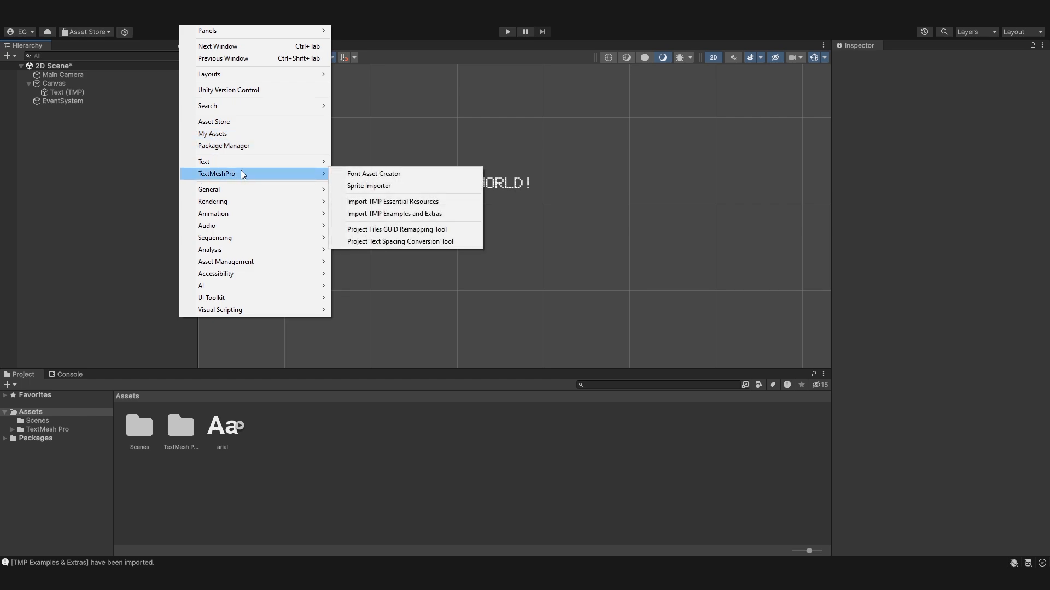
left_click(356, 174)
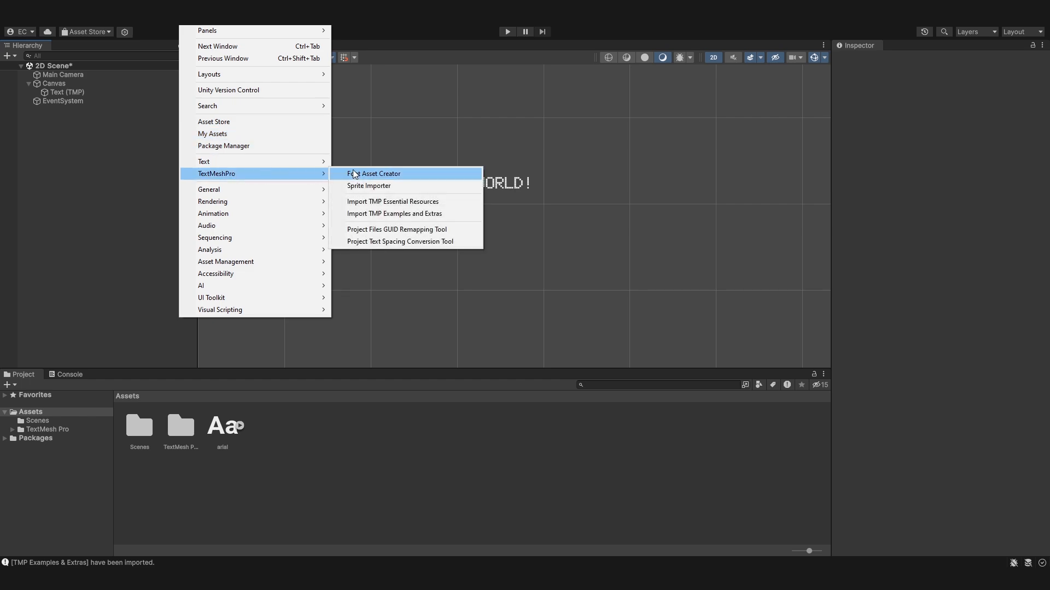
left_click_drag(500, 134, 411, 117)
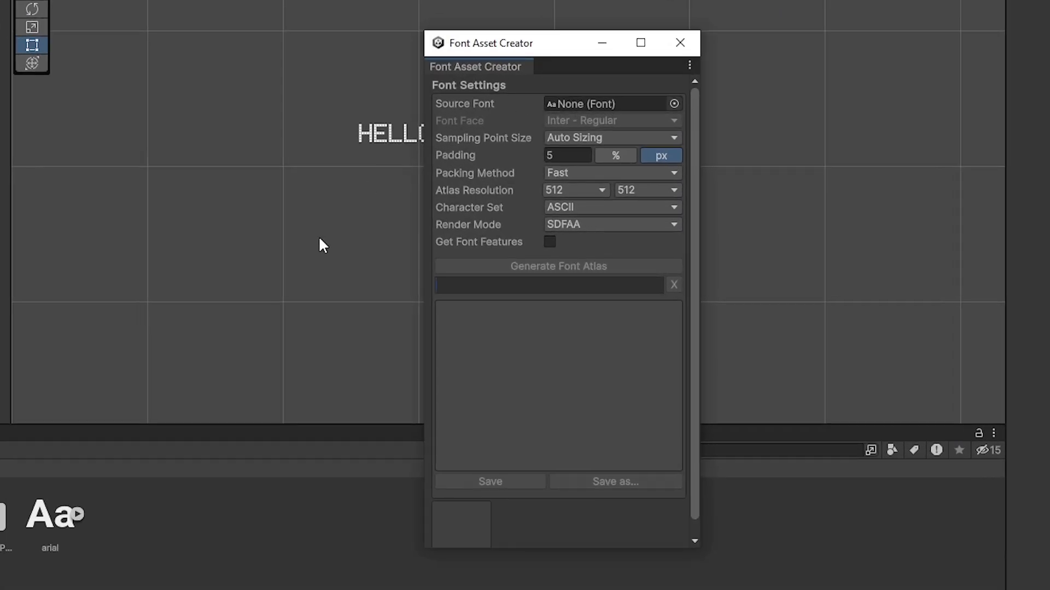
left_click_drag(37, 535, 599, 103)
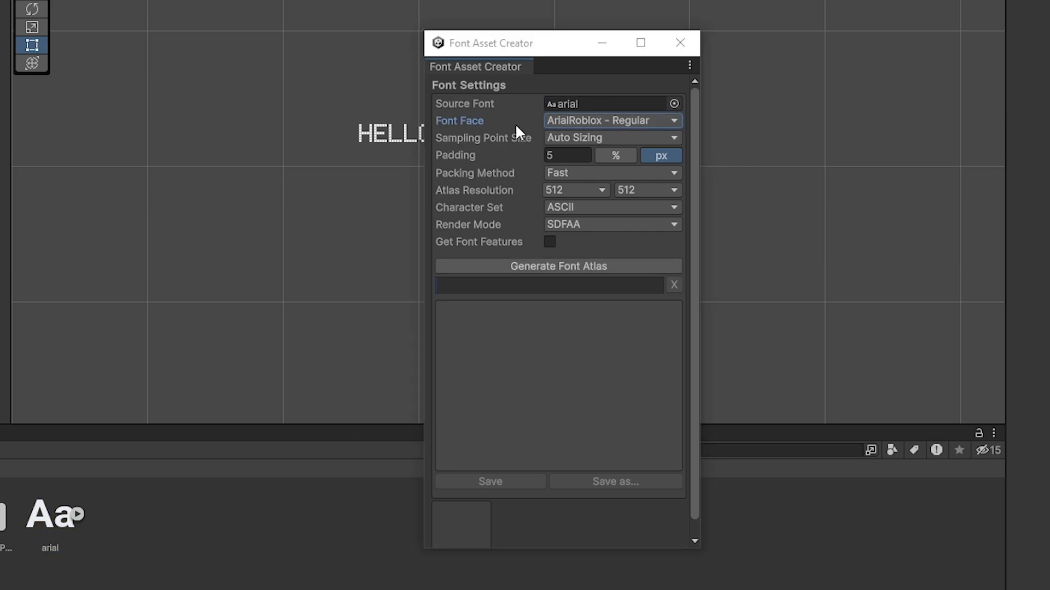
- Examine the Font Face and Sampling Point Size options for the arial source font
left_click(577, 120)
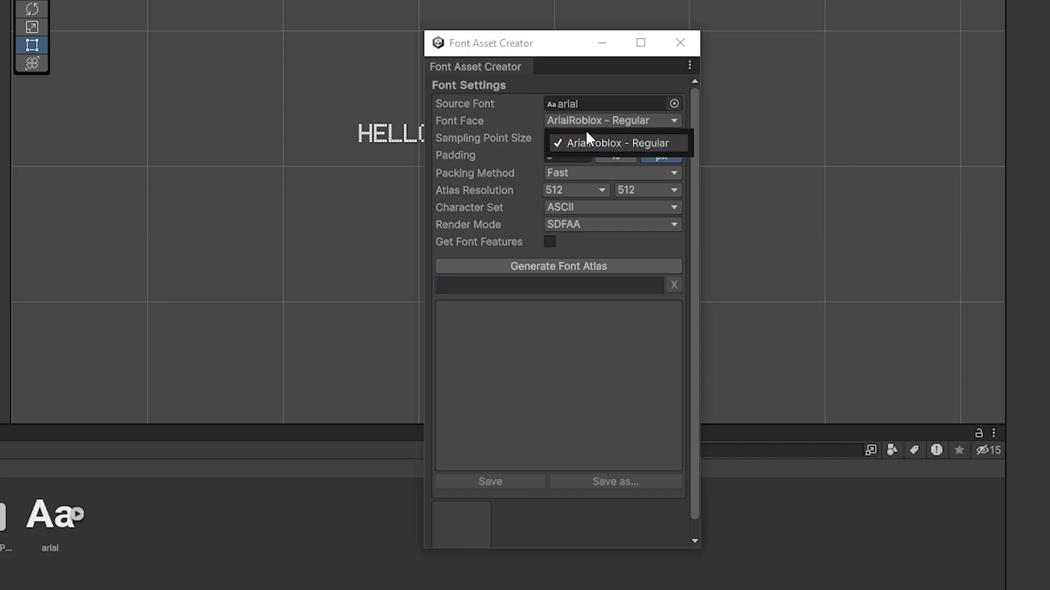
left_click(505, 133)
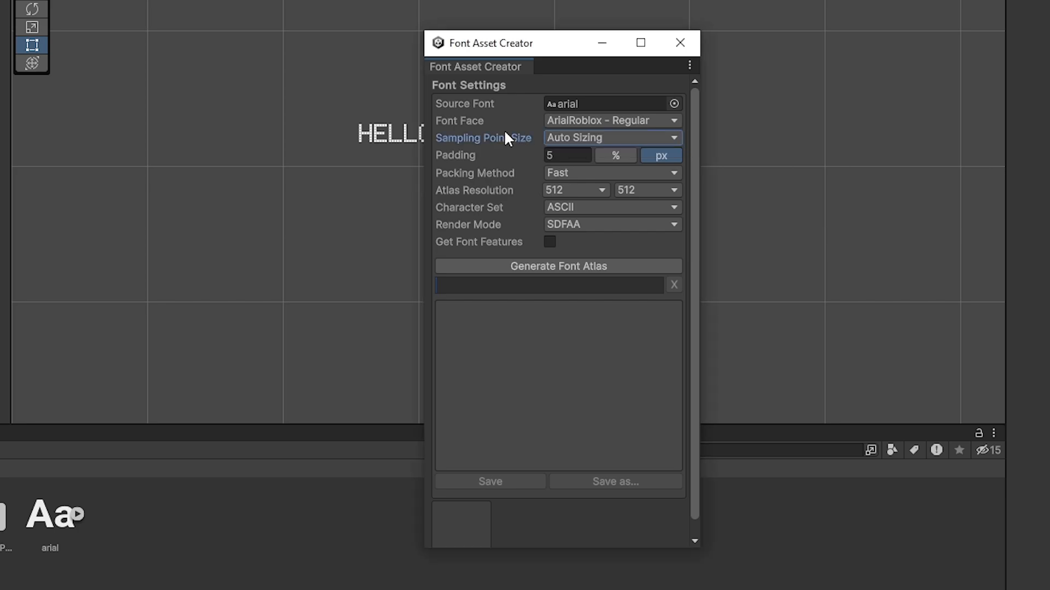
left_click(568, 118)
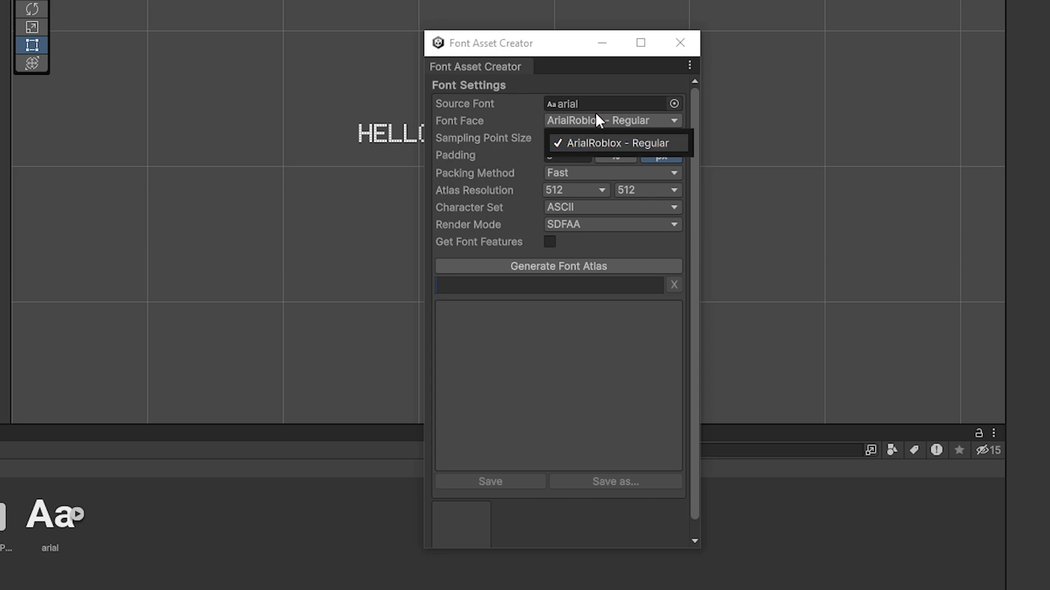
left_click(506, 134)
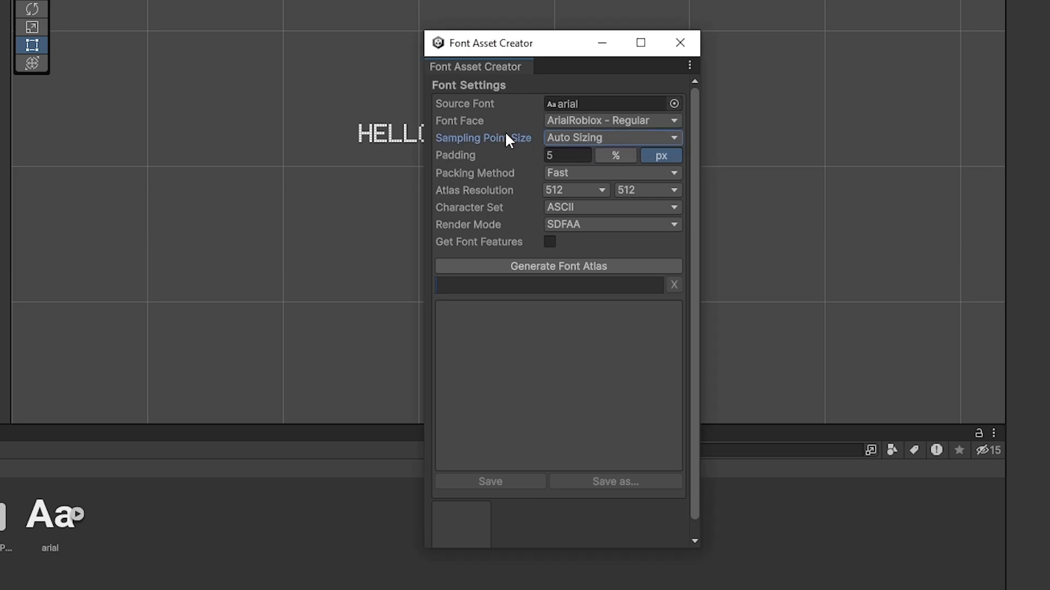
left_click(552, 136)
left_click(543, 141)
- Check the Character Set options, keep ASCII, and generate the font atlas for arial
left_click(576, 205)
left_click(540, 206)
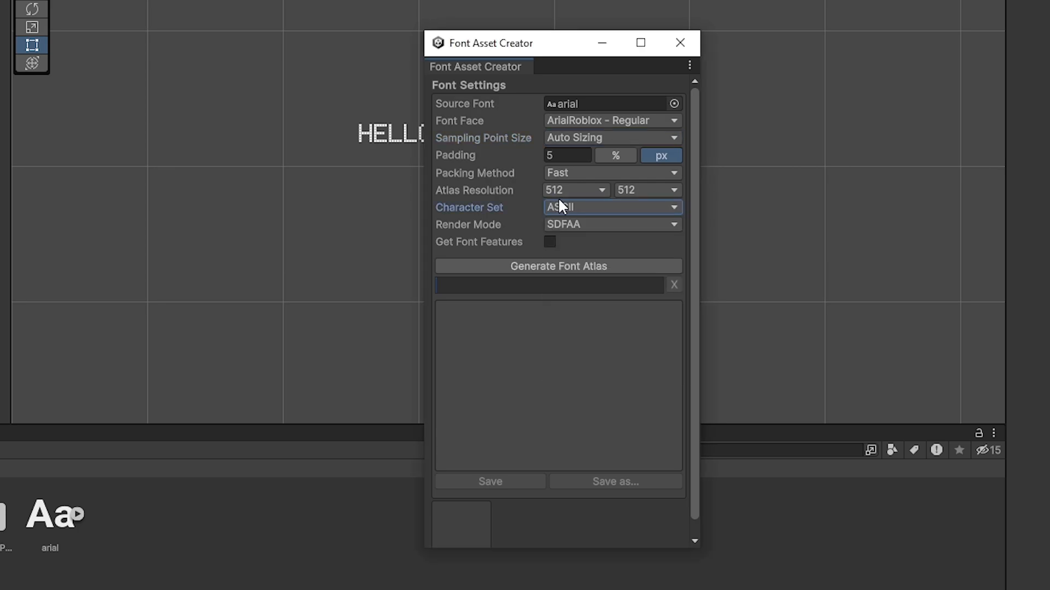
left_click(556, 207)
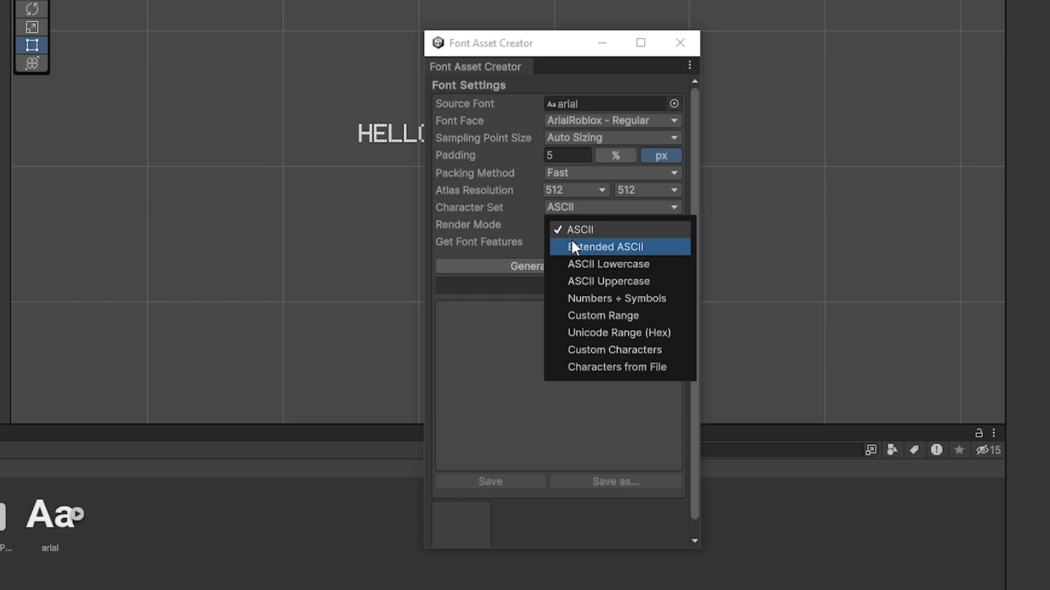
left_click(516, 214)
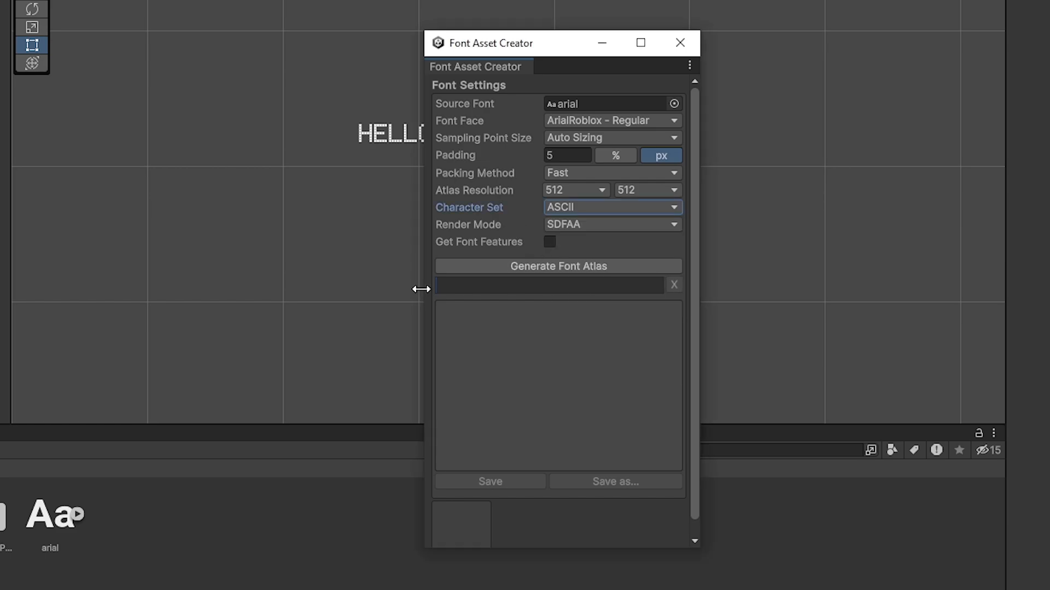
left_click(501, 268)
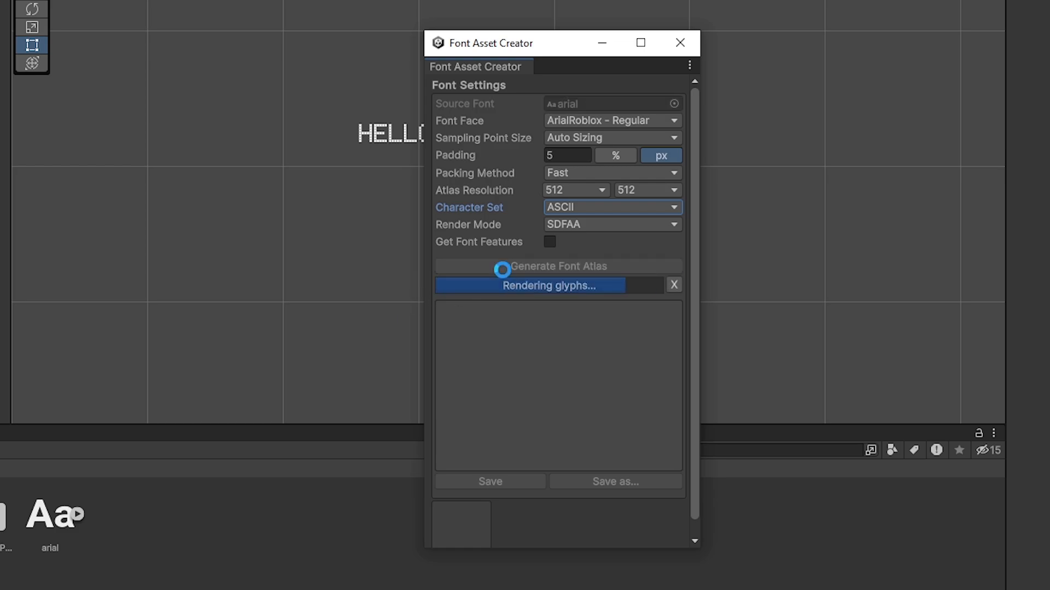
- Save the generated arial font asset in the Assets folder and close the Font Asset Creator
left_click(487, 481)
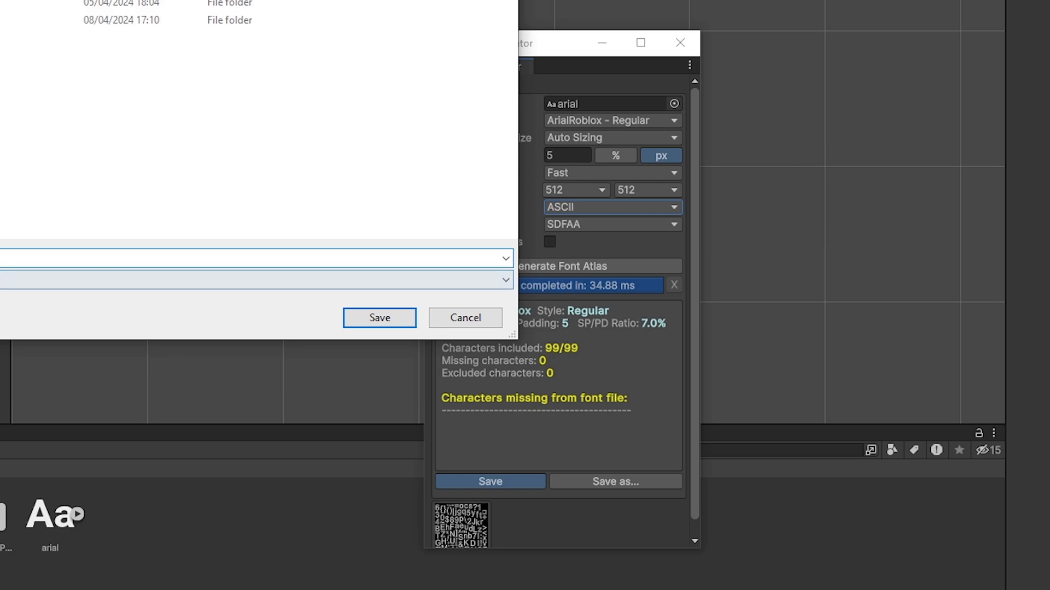
left_click(380, 319)
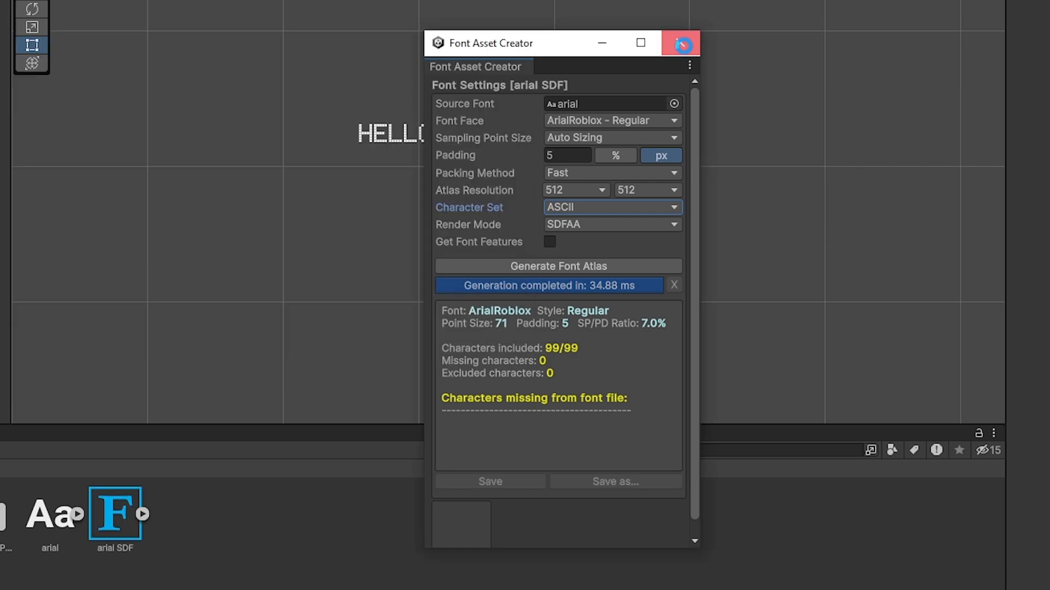
left_click(680, 42)
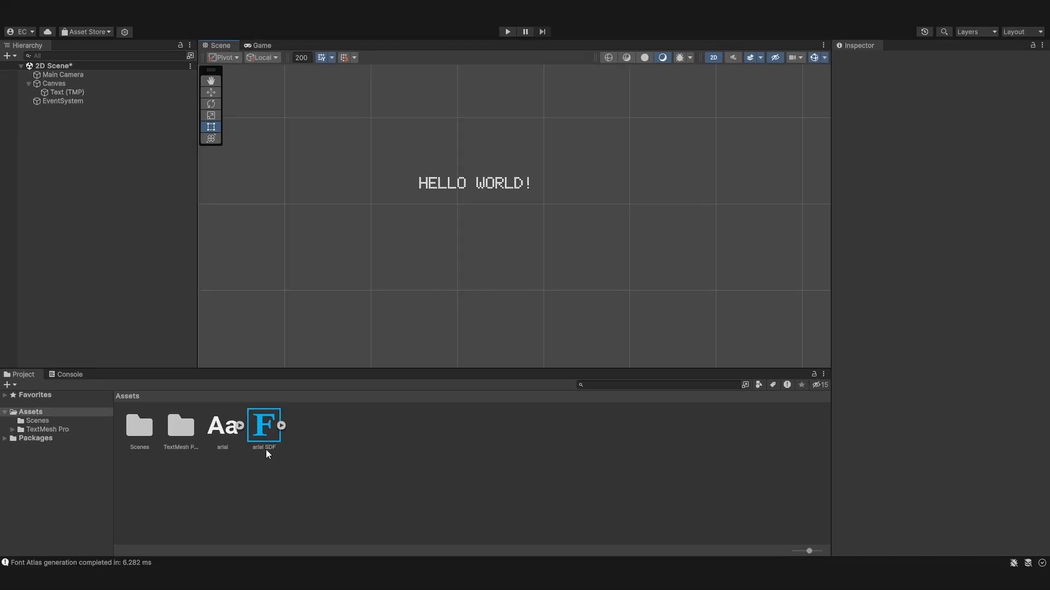
- Inspect the arial SDF asset and its source font, and assign arial SDF as the Font Asset of Text (TMP)
left_click(110, 529)
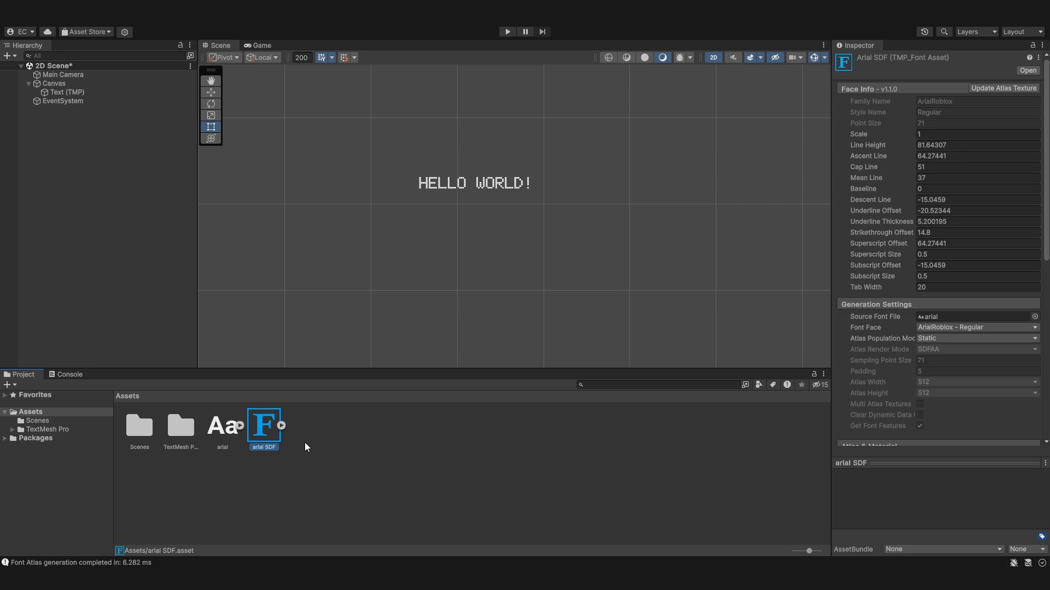
left_click(223, 426)
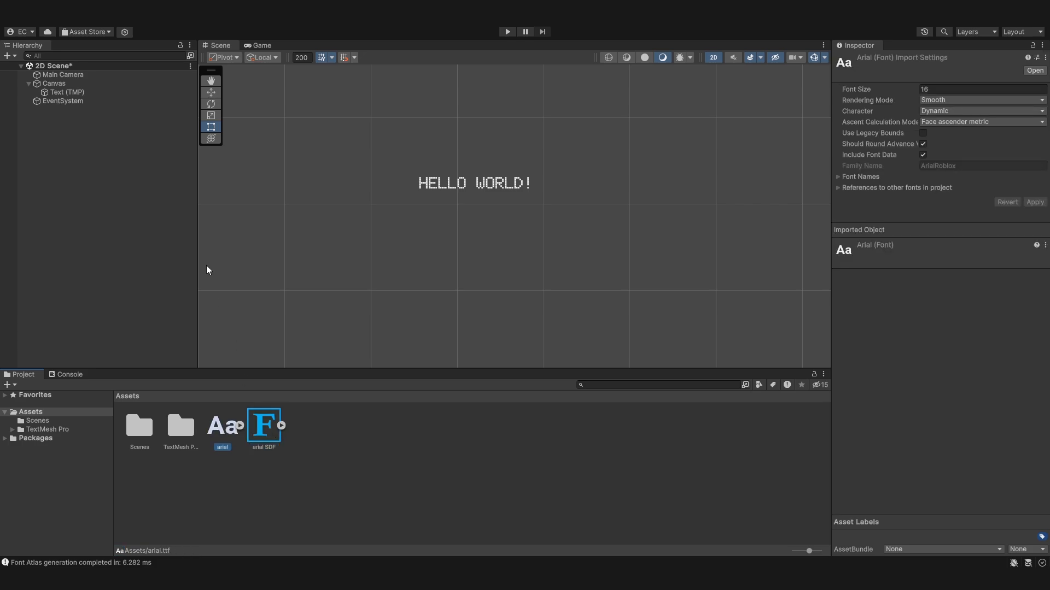
left_click(66, 92)
left_click_drag(262, 429, 944, 223)
scroll(470, 201, "up", 10)
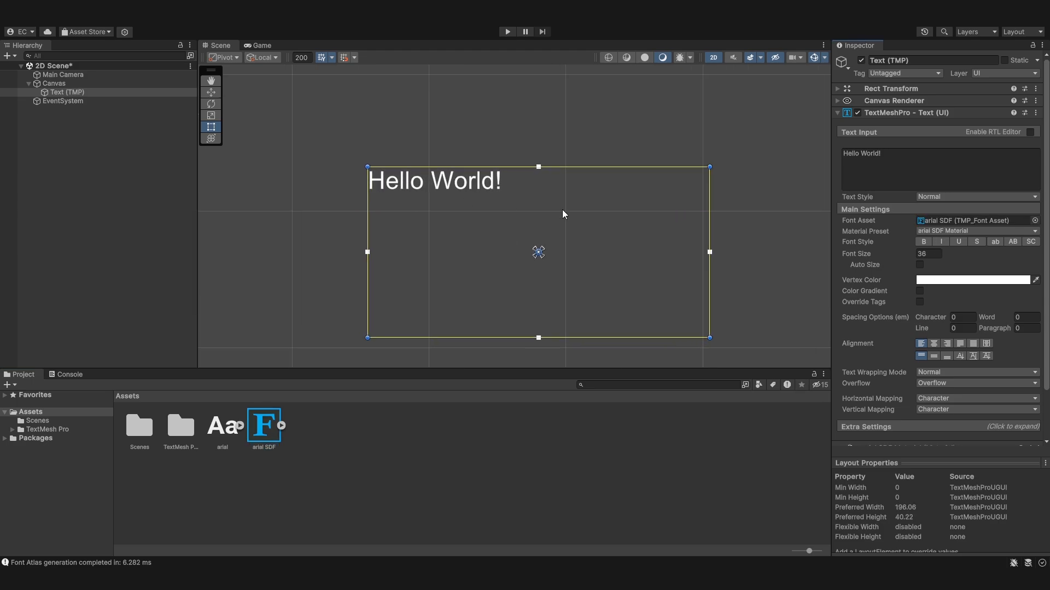
middle_click_drag(722, 263, 656, 250)
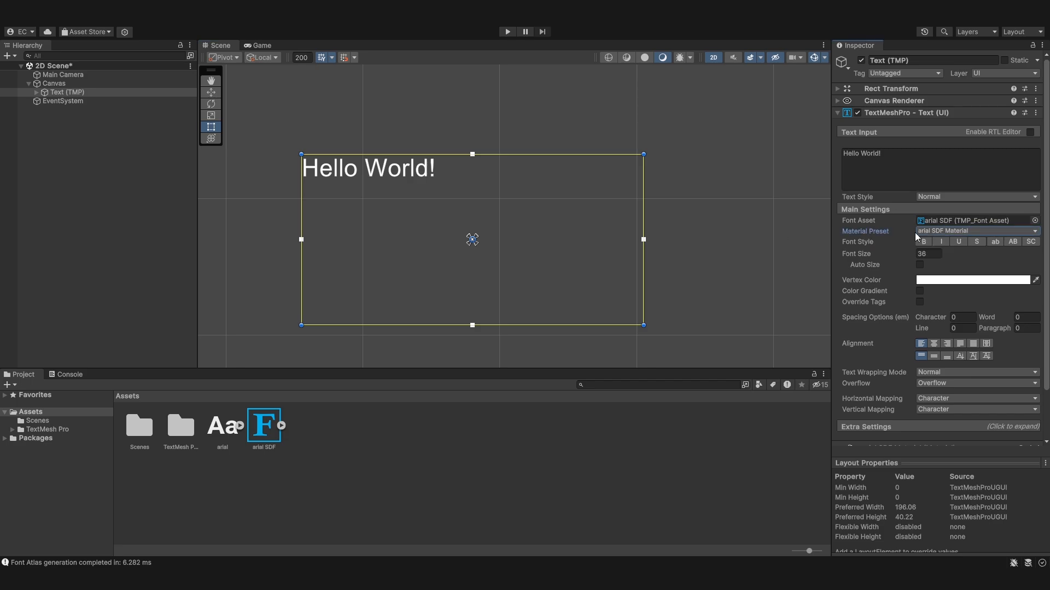
- Check the Material Preset options for the arial SDF text and view the arial font's import settings
left_click(935, 230)
left_click(887, 232)
left_click(228, 425)
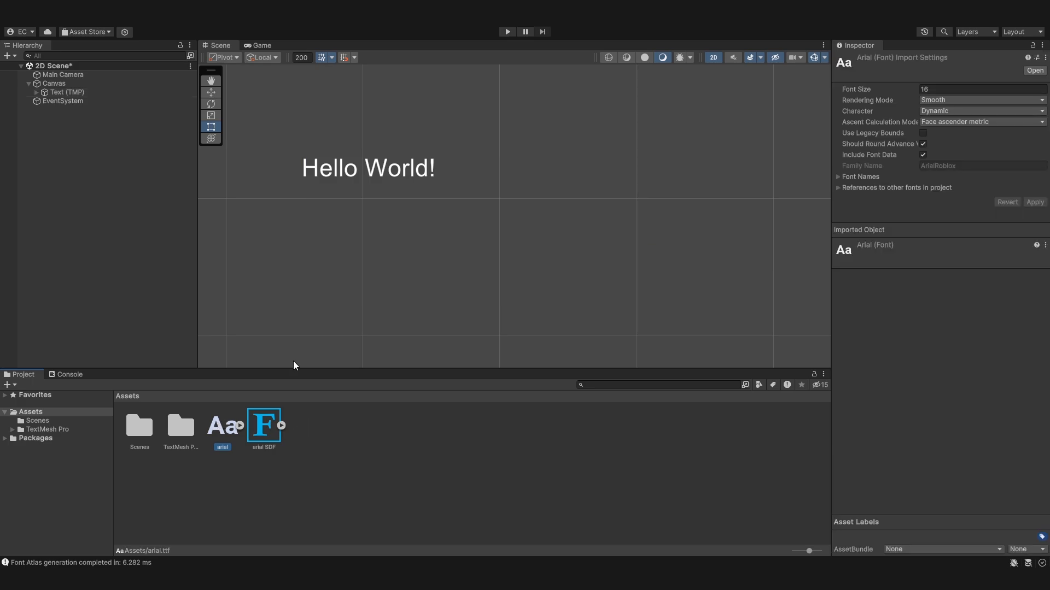
- Set the Font Asset of Text (TMP) to Anton SDF
left_click(60, 92)
left_click(1034, 221)
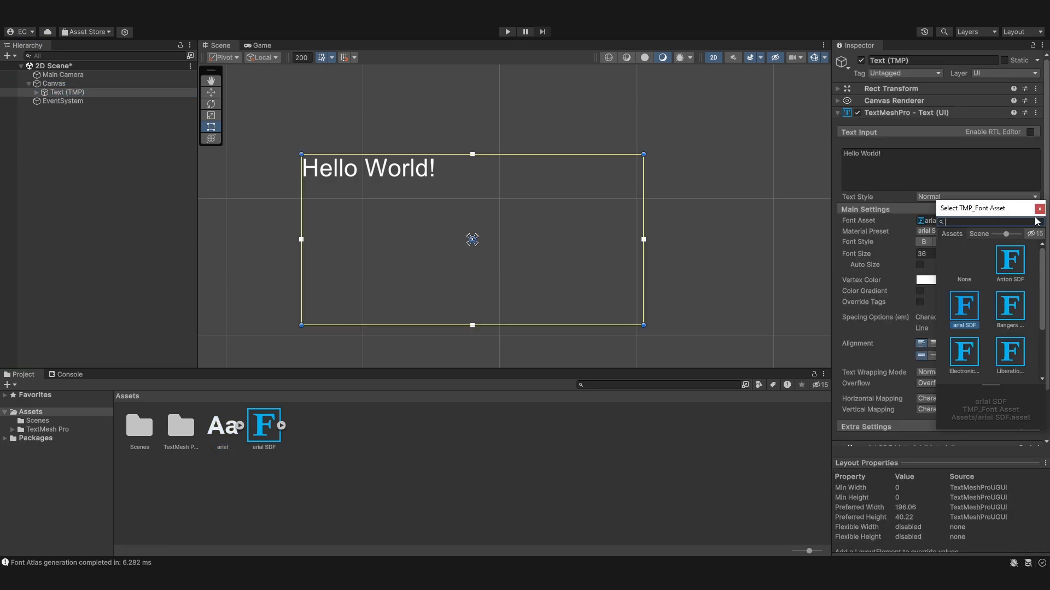
left_click(1012, 307)
left_click(1009, 268)
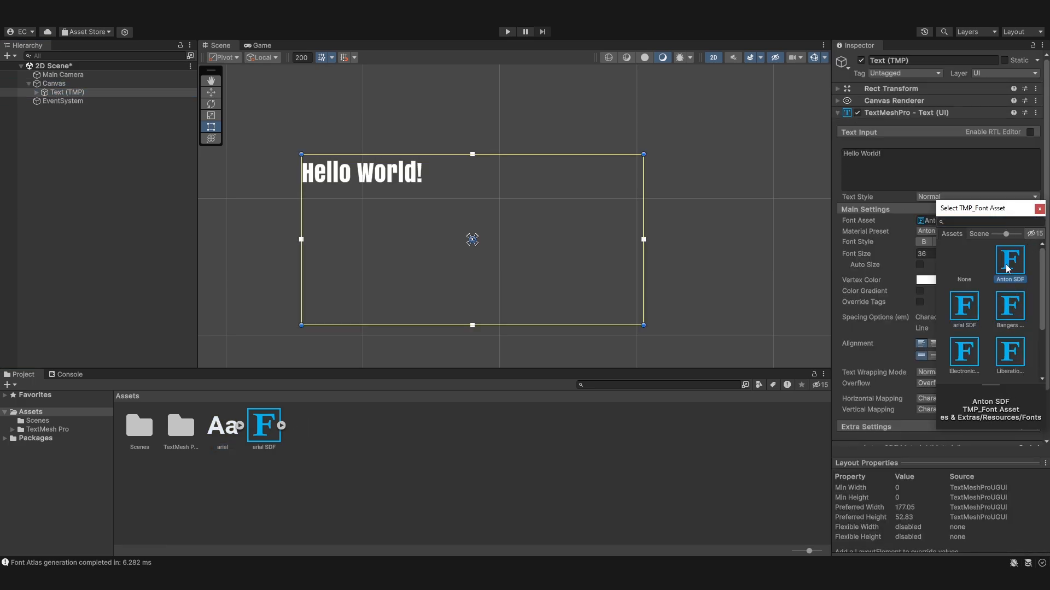
double_click(1006, 266)
- Apply the Anton SDF - Drop Shadow material preset to the text and check it in the Game view
left_click(979, 230)
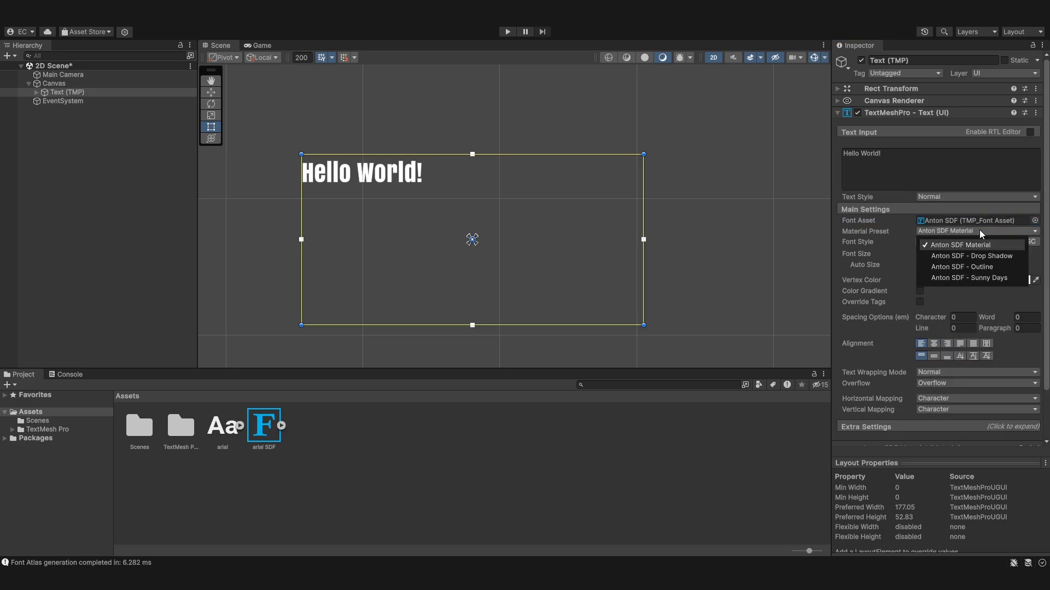
left_click(966, 255)
scroll(581, 205, "up", 5)
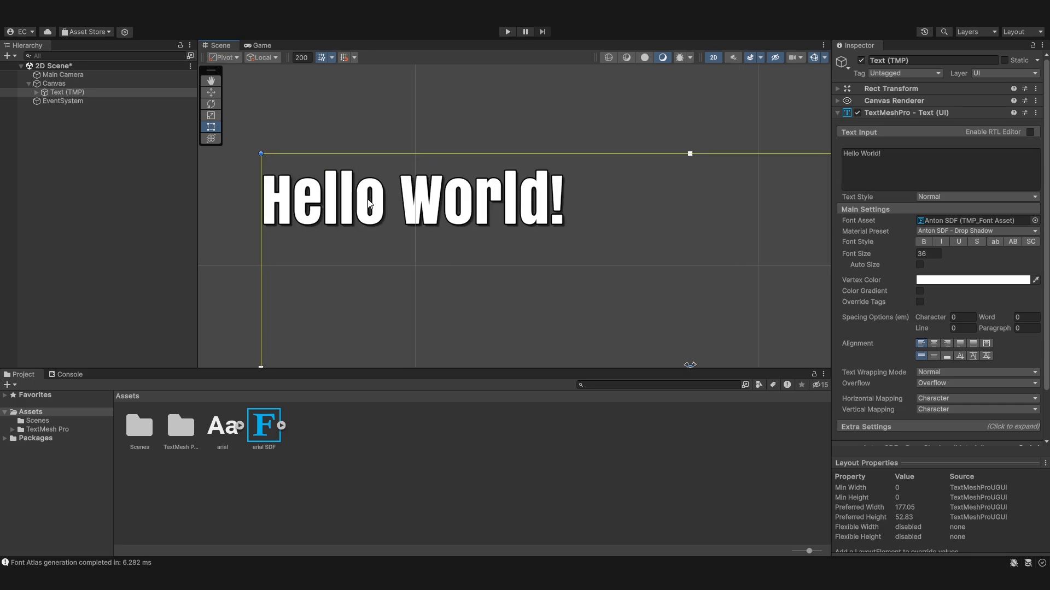
left_click(254, 46)
left_click(230, 43)
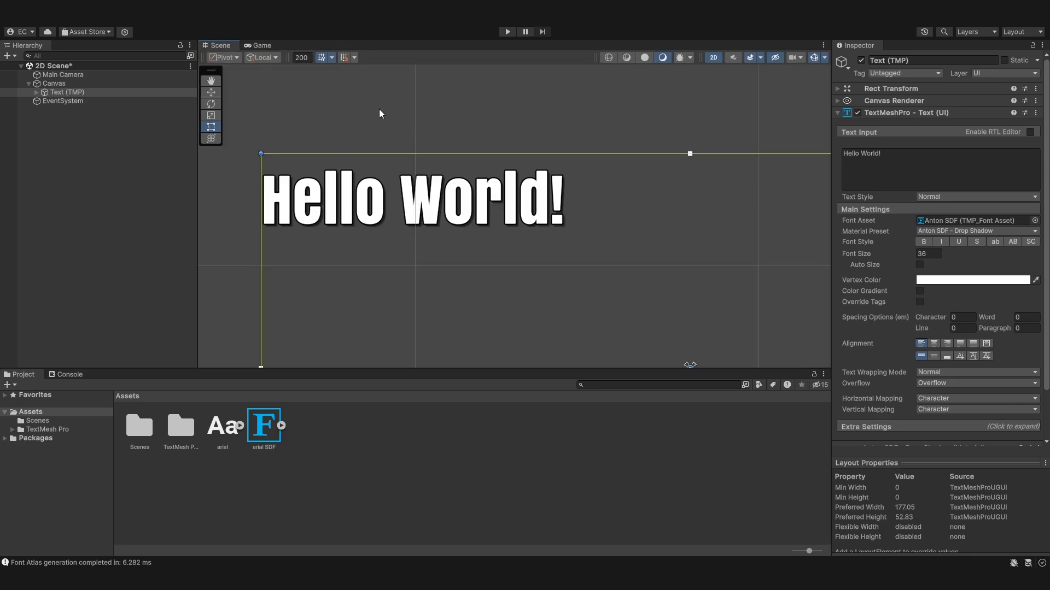
- Try the Anton SDF - Outline and Anton SDF - Sunny Days material presets and check the text in the Game view
left_click(979, 231)
left_click(982, 266)
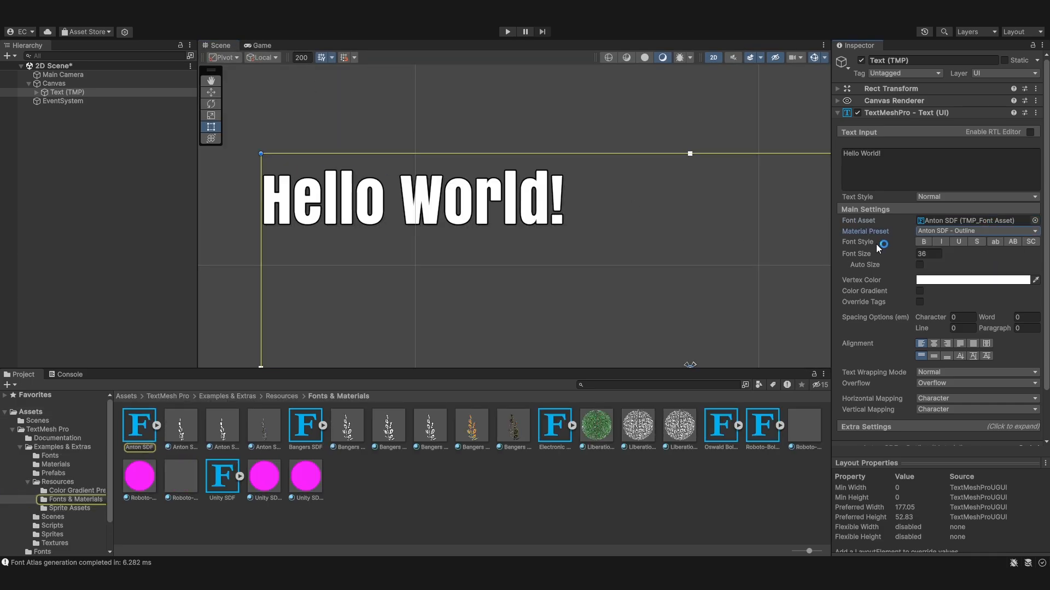
left_click(968, 232)
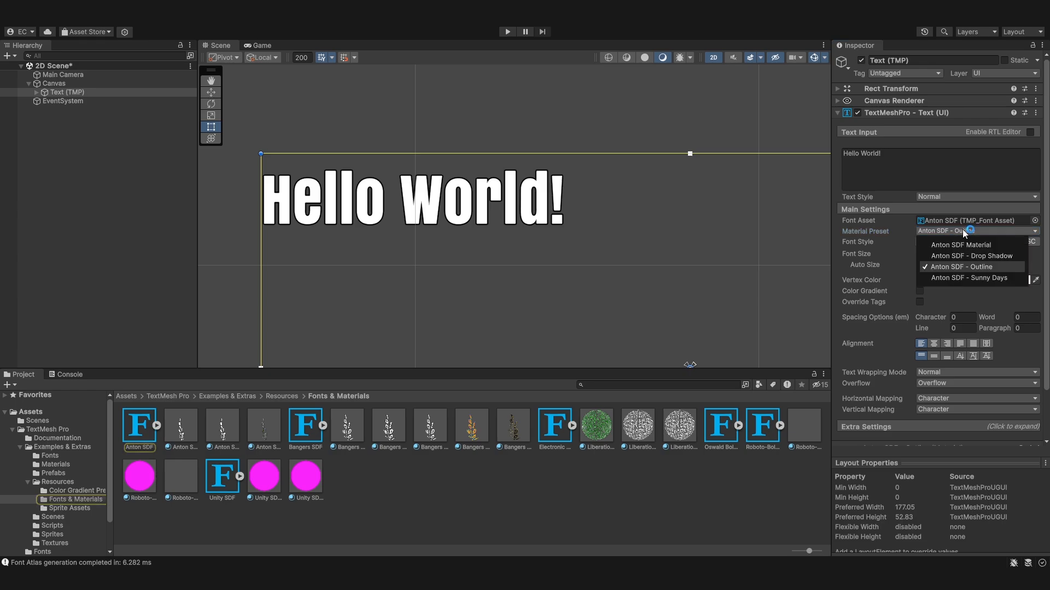
left_click(983, 279)
scroll(490, 260, "up", 5)
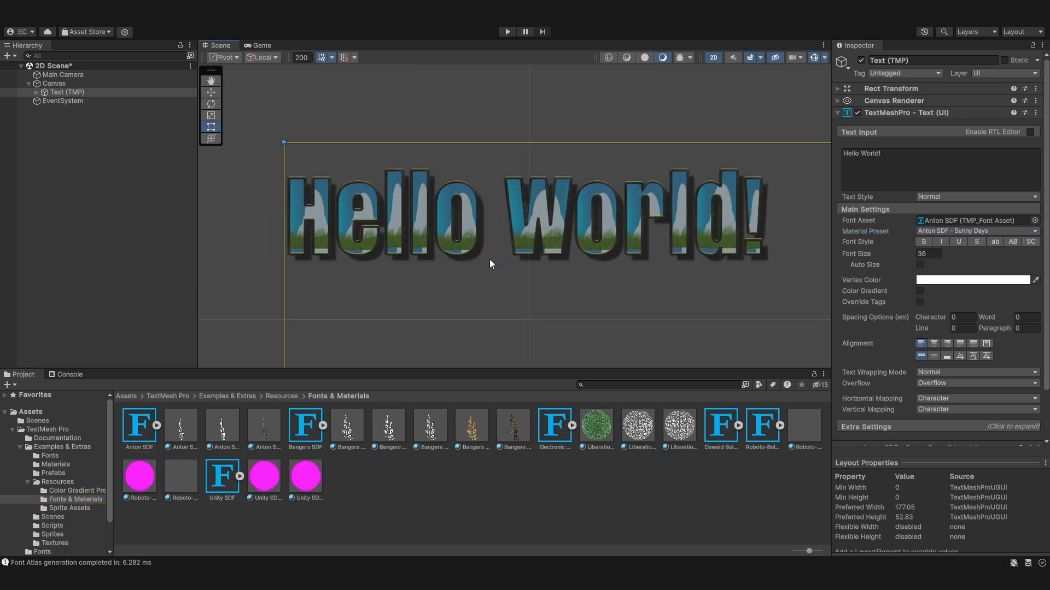
scroll(567, 239, "down", 9)
middle_click_drag(598, 252, 393, 203)
scroll(431, 254, "down", 2)
scroll(432, 252, "down", 3)
left_click(256, 46)
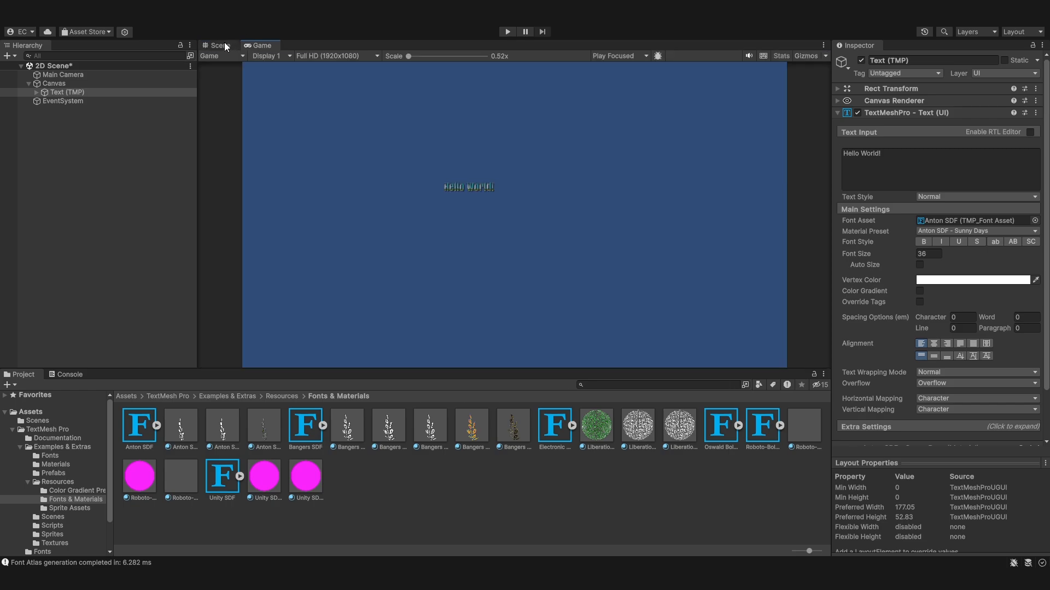
left_click(221, 46)
- Return the project browser to the Assets folder and collapse the TextMesh Pro folder tree
left_click(30, 412)
left_click(20, 447)
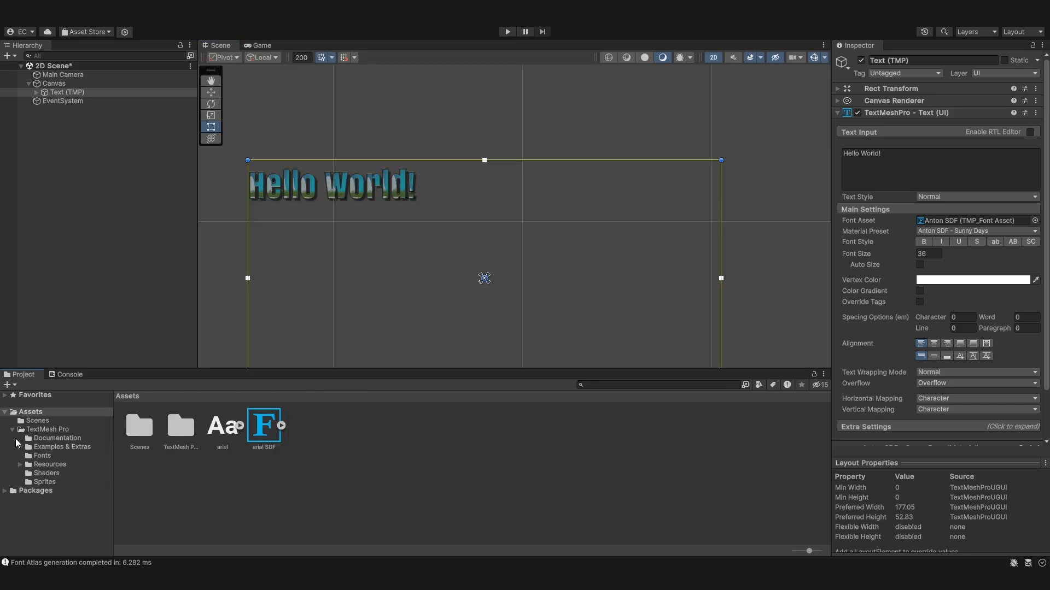
left_click(12, 429)
- Set the Font Asset of Text (TMP) to Bangers SDF
left_click(1035, 221)
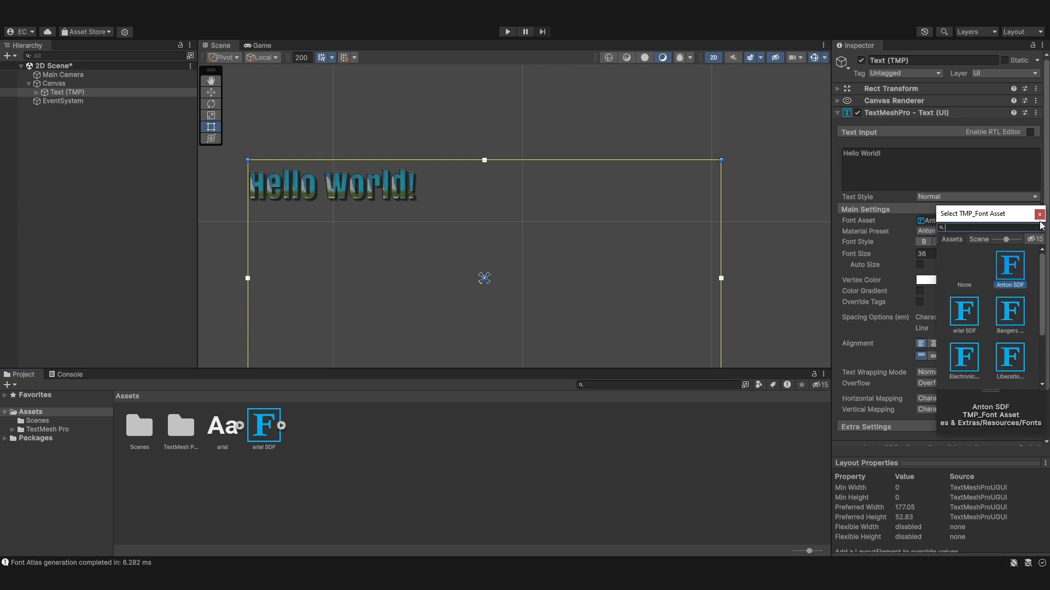
scroll(1009, 275, "down", 2)
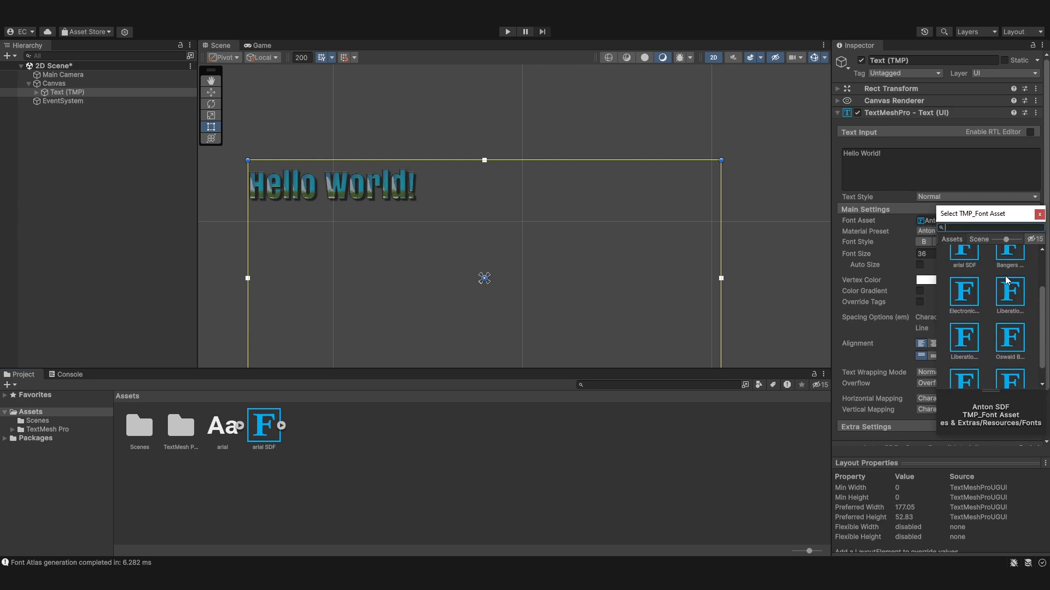
scroll(1004, 276, "up", 2)
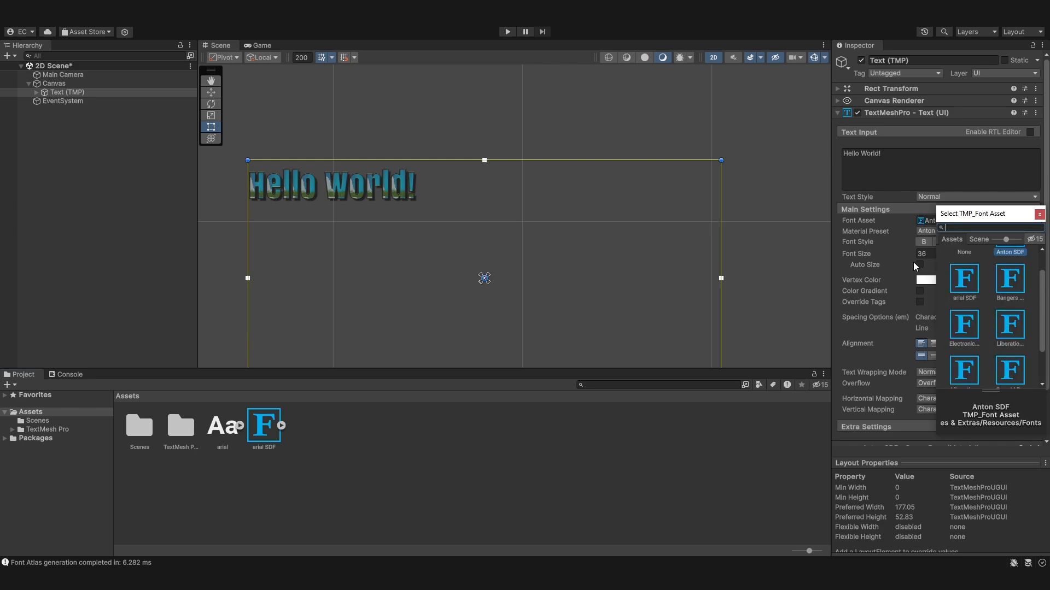
double_click(1008, 298)
- Try the Bangers SDF Glow, Bangers SDF Logo and Bangers SDF - Drop Shadow - 2 Pass material presets on the text
left_click(987, 230)
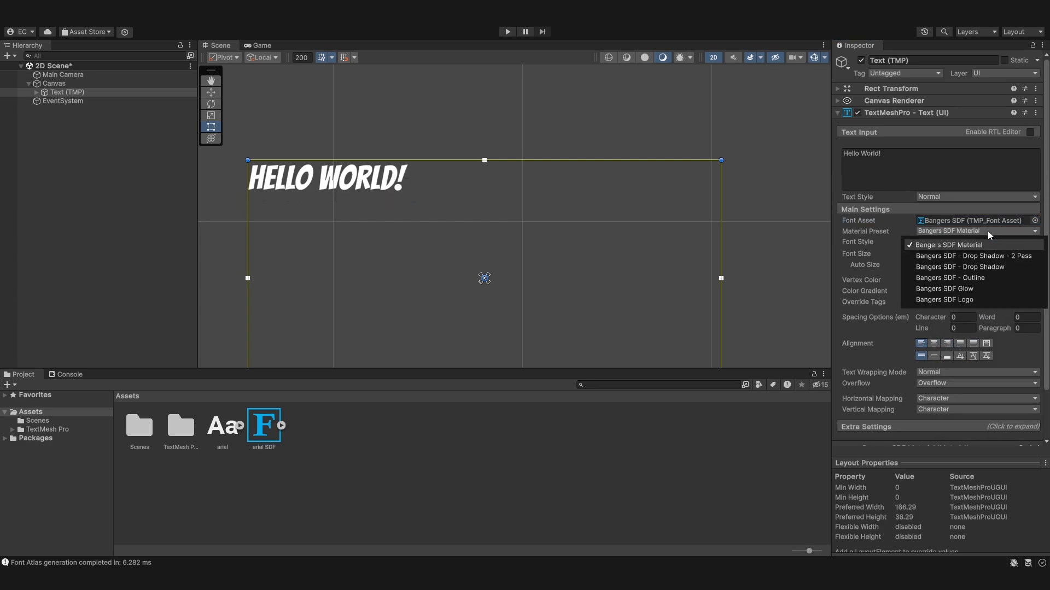
left_click(979, 289)
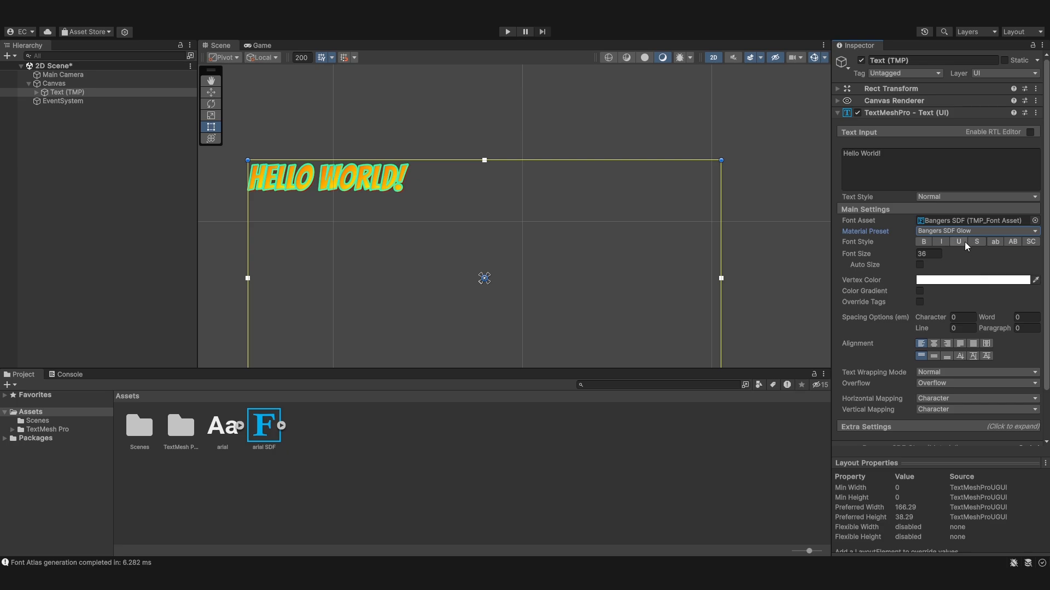
left_click(964, 232)
left_click(970, 298)
left_click(964, 231)
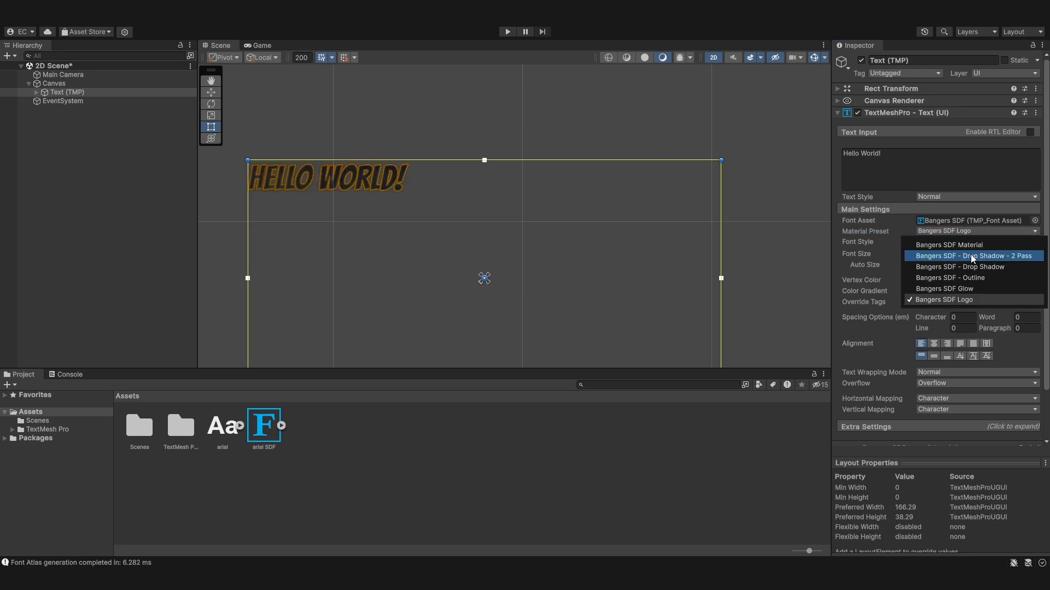
left_click(969, 253)
scroll(618, 234, "up", 8)
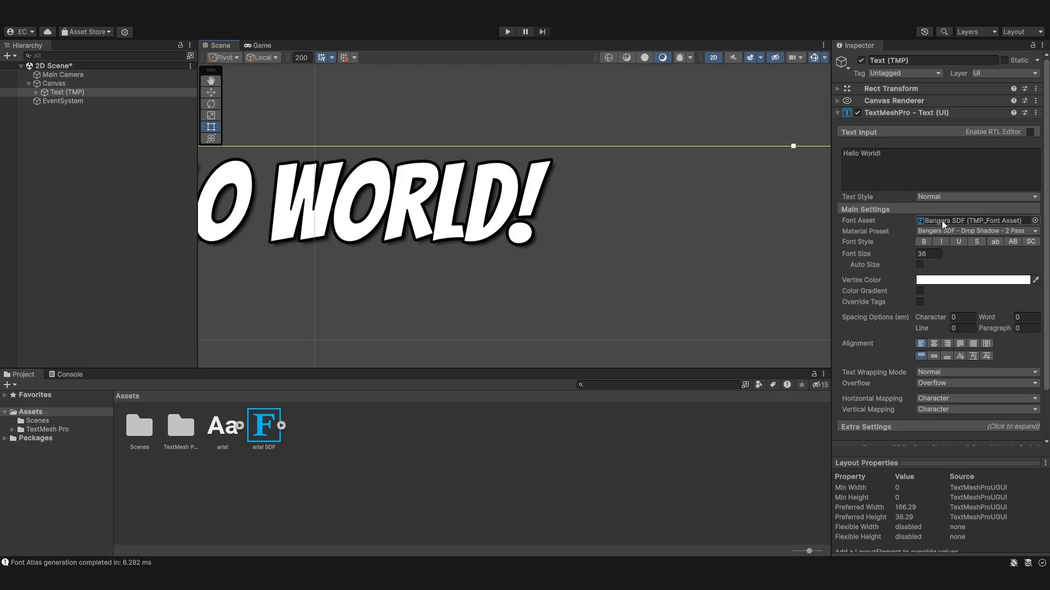
- Try the Bangers SDF - Drop Shadow preset, restore Bangers SDF Material, and frame the text in the Scene view
left_click(999, 231)
left_click(992, 267)
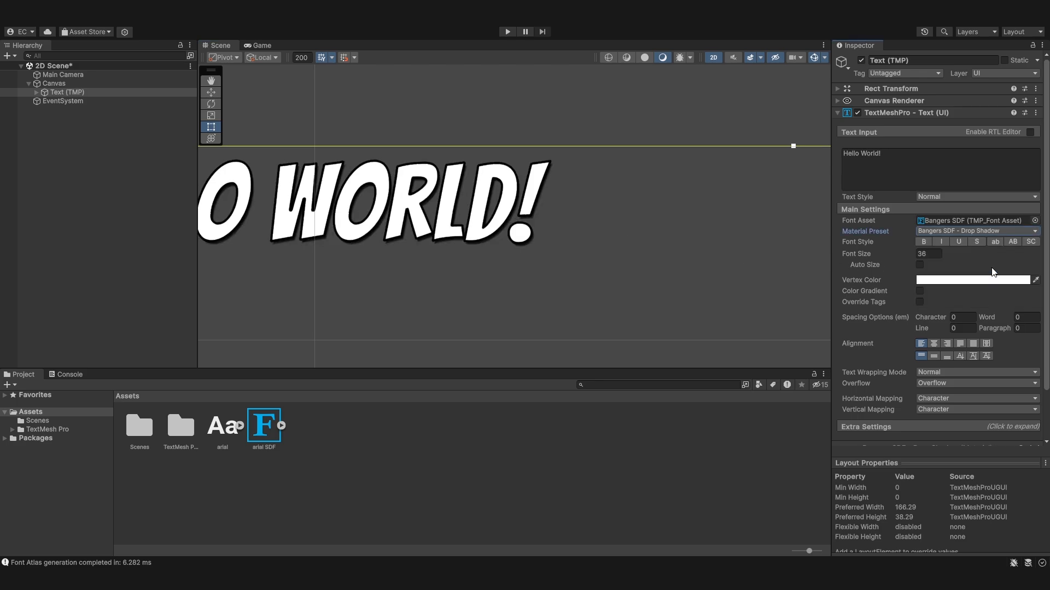
left_click(969, 232)
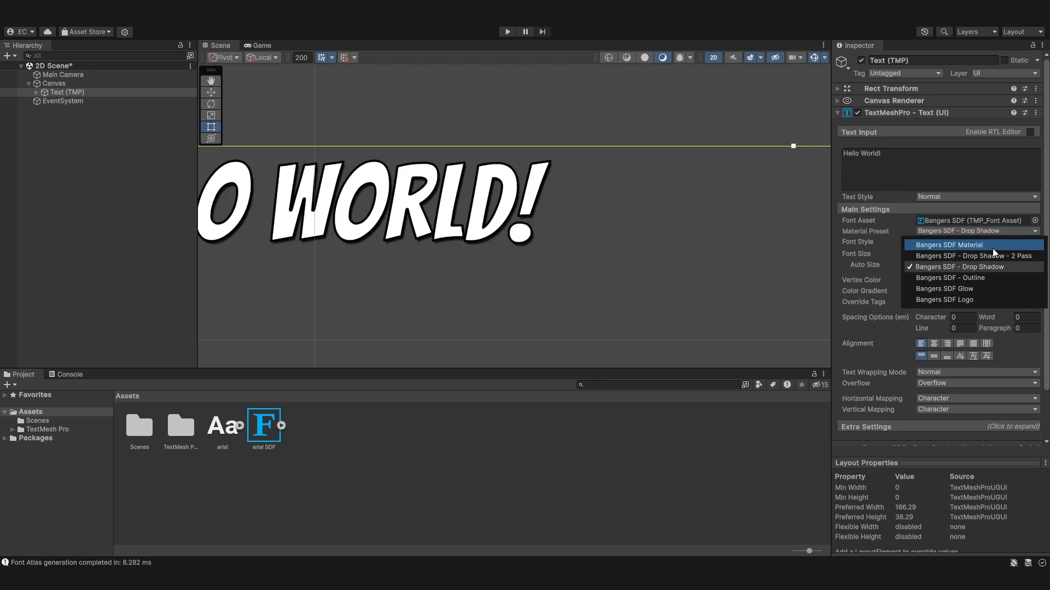
left_click(984, 232)
key("f")
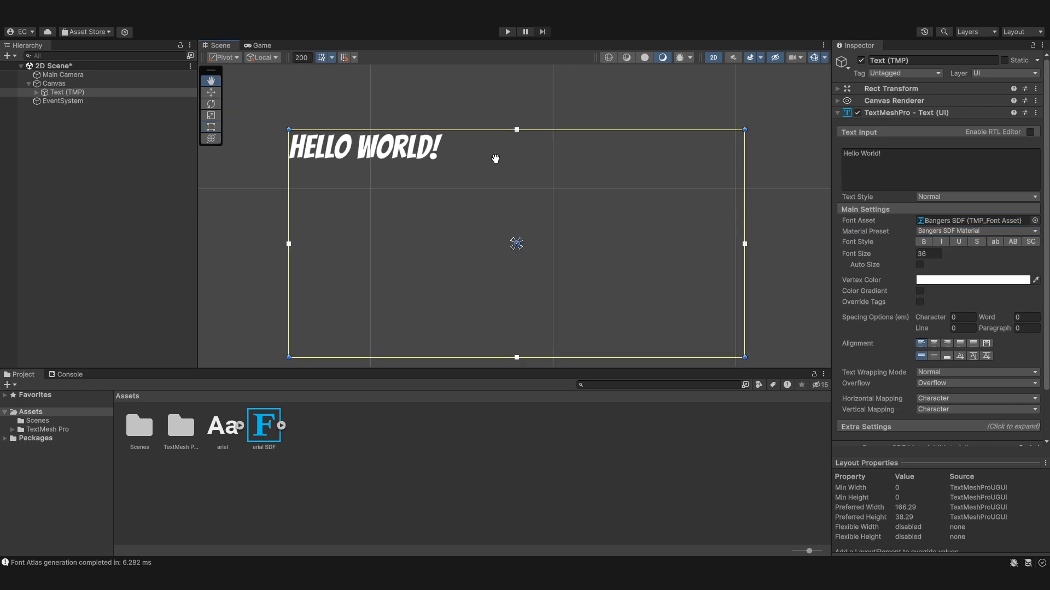
scroll(594, 222, "down", 1)
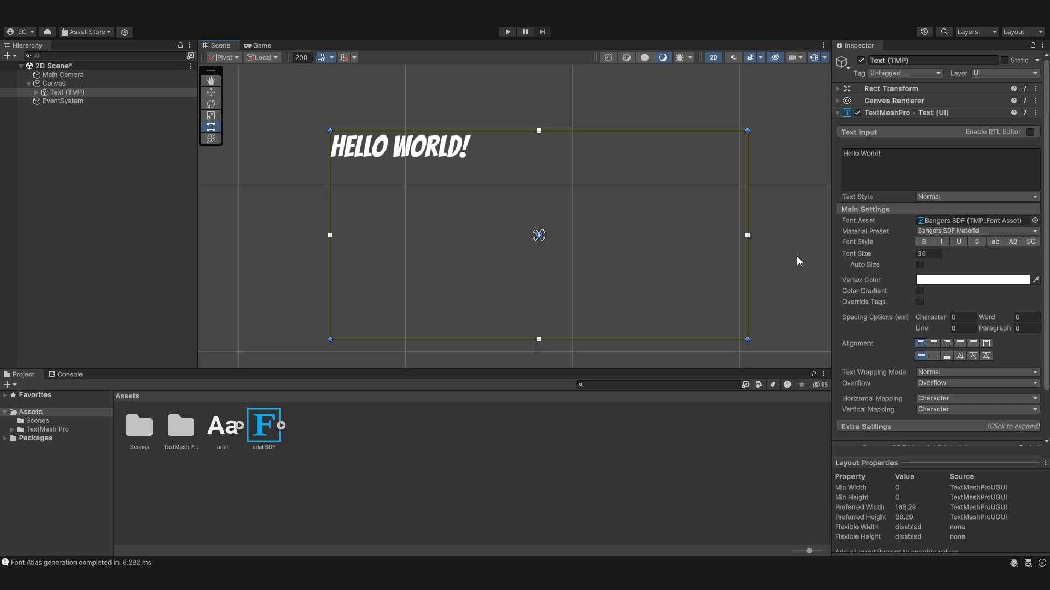
- Try the Bold, Italic, Underline and Lowercase font styles on the Hello World! text, turning each off again
left_click(919, 242)
left_click(921, 241)
left_click(939, 242)
left_click(940, 240)
left_click(959, 241)
left_click(959, 240)
left_click(959, 240)
left_click(959, 241)
left_click(998, 241)
left_click(905, 161)
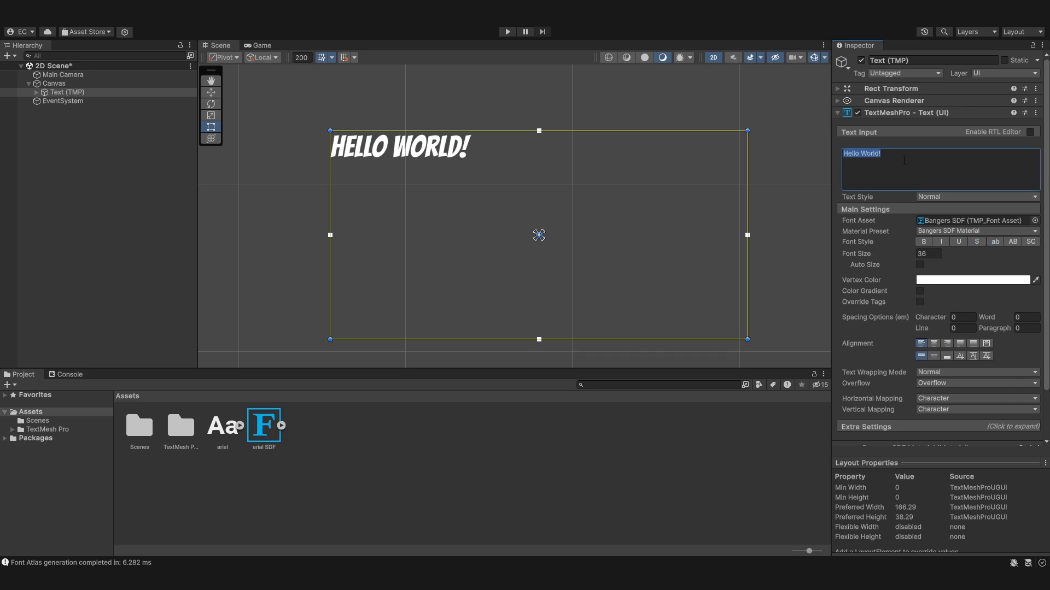
left_click(904, 159)
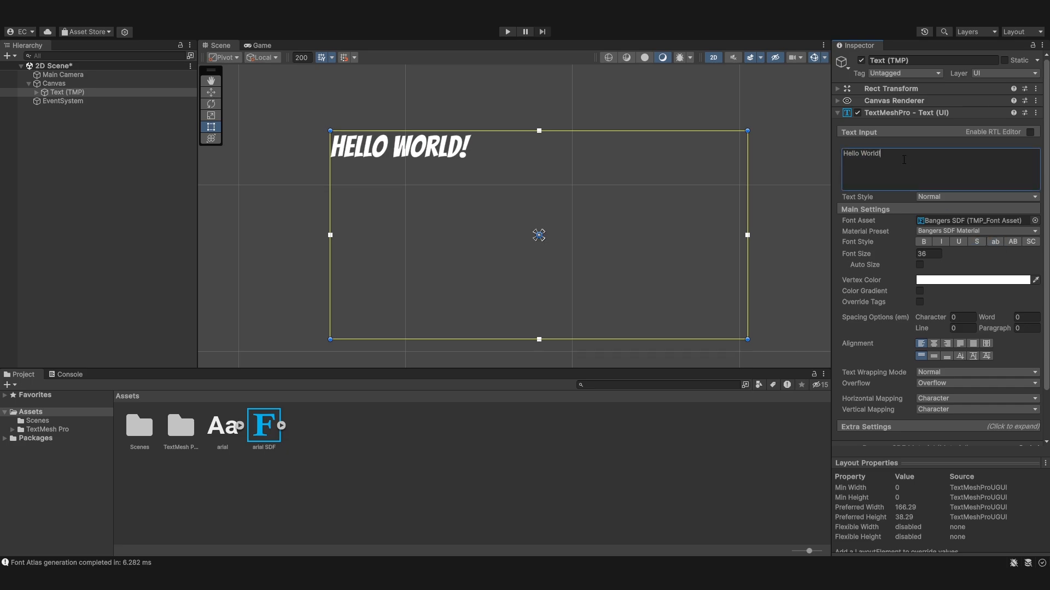
- Set the Font Asset of Text (TMP) to LiberationSans SDF
left_click(1034, 221)
scroll(1017, 273, "down", 1)
left_click(1002, 313)
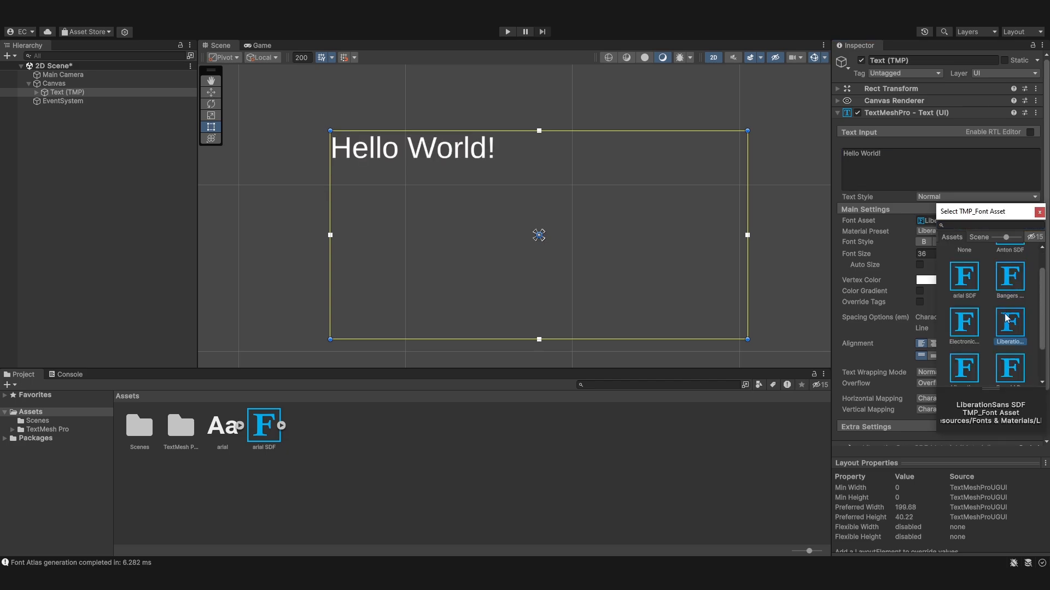
double_click(1005, 314)
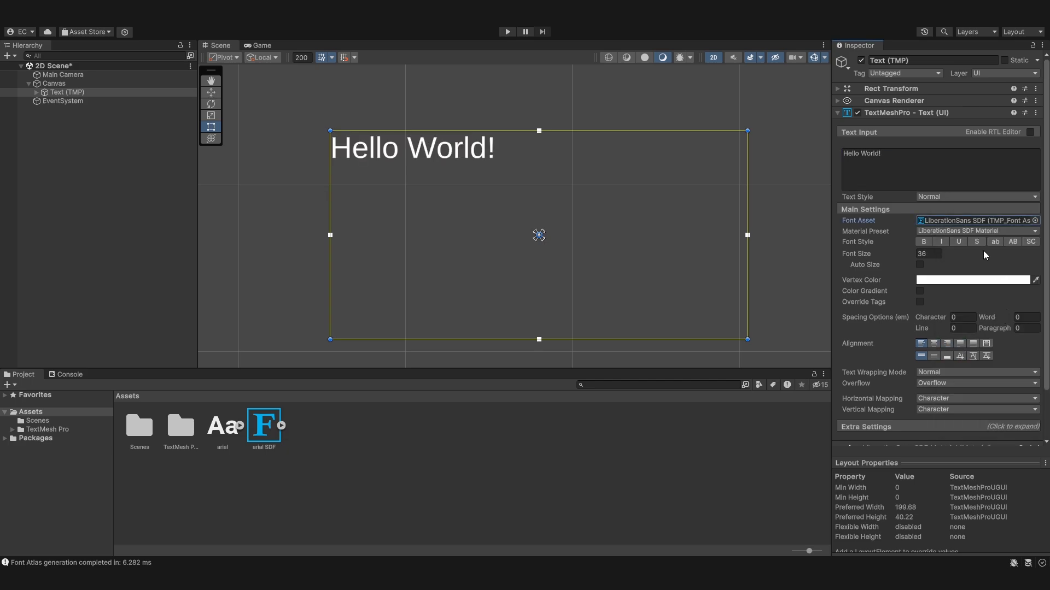
- Try the Lowercase and Uppercase font styles on the Hello World! text, turning each off, and apply Small Caps
left_click(995, 241)
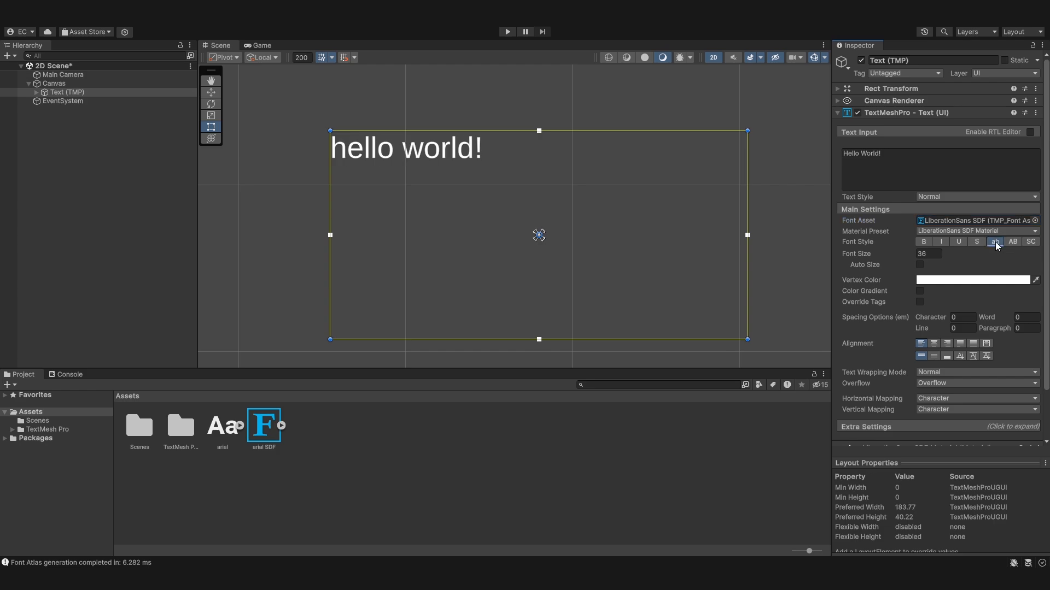
left_click(995, 241)
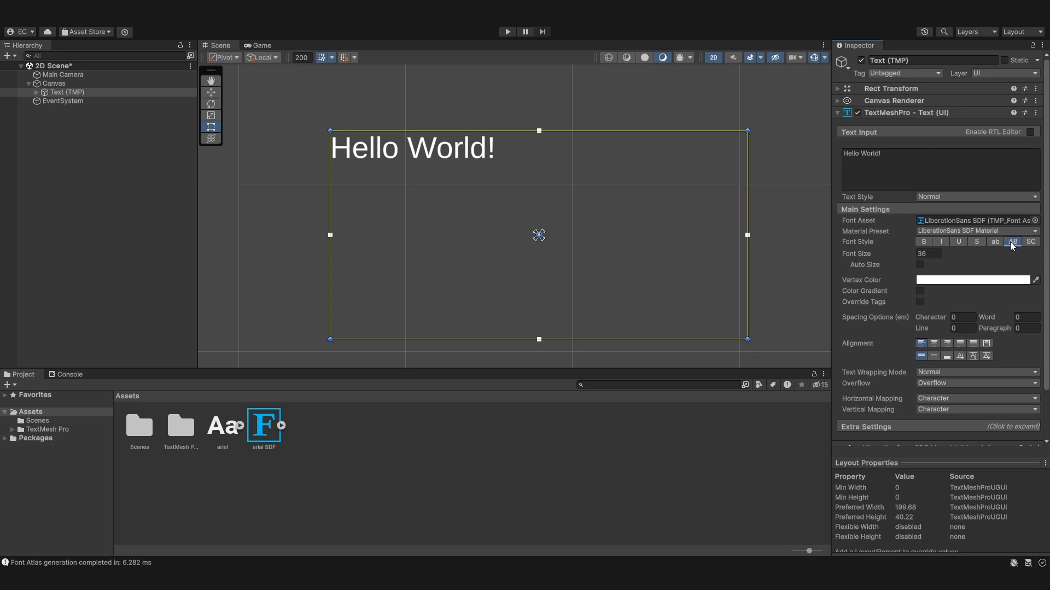
left_click(1009, 241)
left_click(1016, 244)
left_click(1031, 243)
left_click(1030, 242)
left_click(1030, 242)
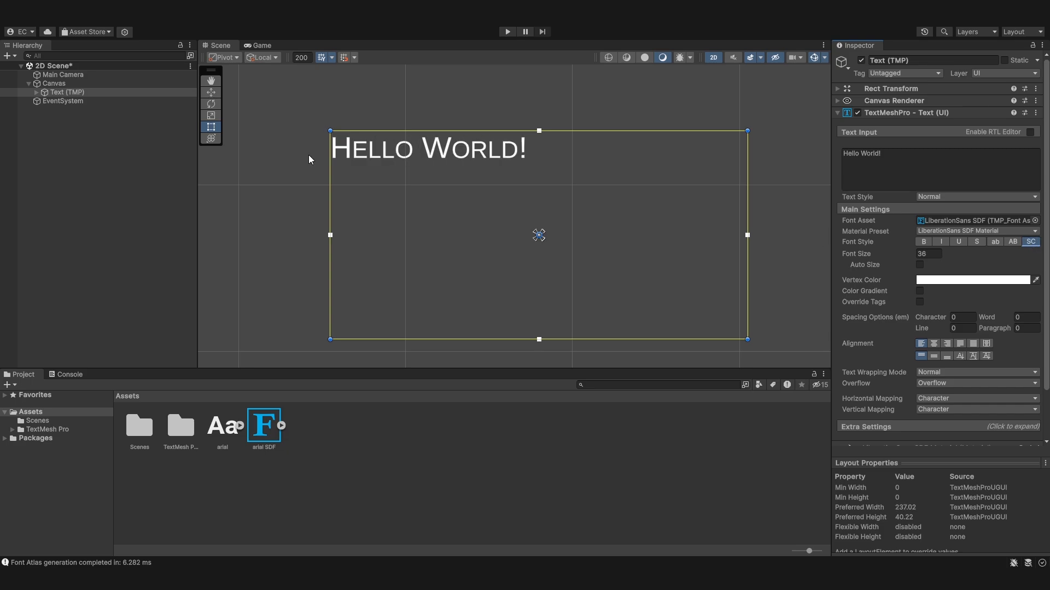
- Examine the small-caps Hello World! text closely in the Scene view
scroll(326, 150, "up", 4)
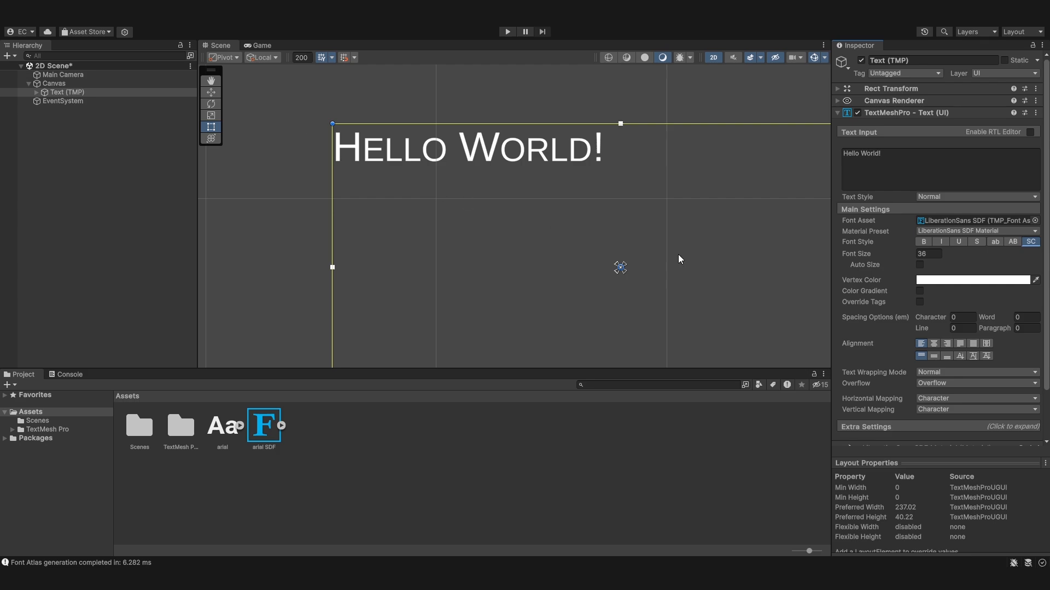
scroll(678, 255, "down", 5)
middle_click_drag(676, 253, 514, 195)
mouse_move(442, 184)
middle_mouse_down()
mouse_move(534, 222)
mouse_move(451, 185)
middle_mouse_up()
scroll(437, 198, "up", 4)
scroll(532, 203, "down", 5)
scroll(519, 208, "down", 1)
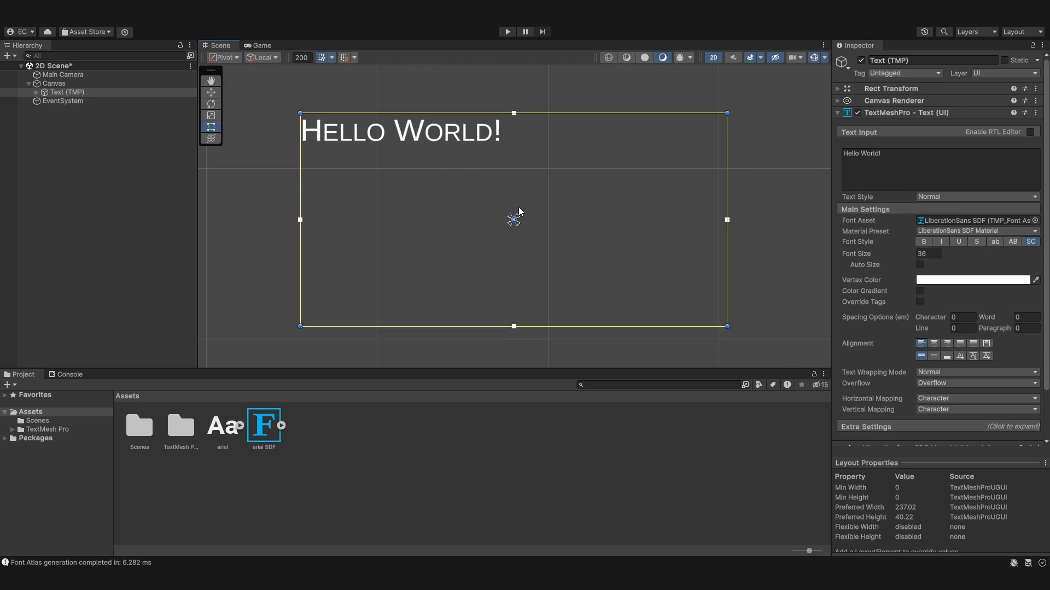
scroll(522, 195, "up", 1)
mouse_move(530, 209)
middle_mouse_down()
mouse_move(521, 196)
mouse_move(535, 219)
middle_mouse_up()
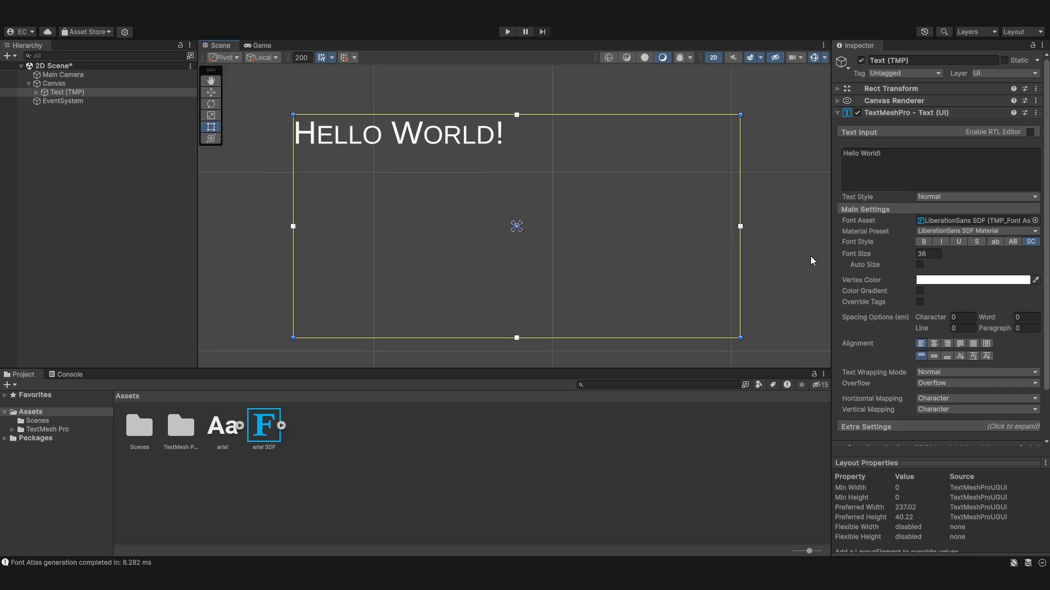
- Combine Italic, Underline and Strikethrough with Small Caps on the text, try Bold, and turn all font styles off
left_click(944, 242)
left_click(961, 243)
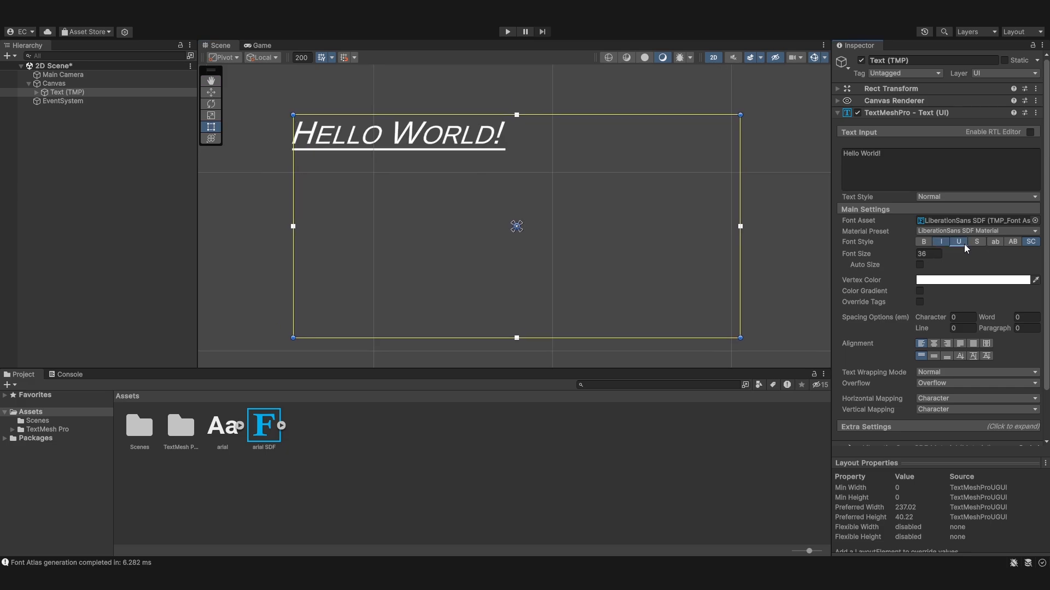
left_click(977, 243)
left_click(930, 242)
left_click(932, 241)
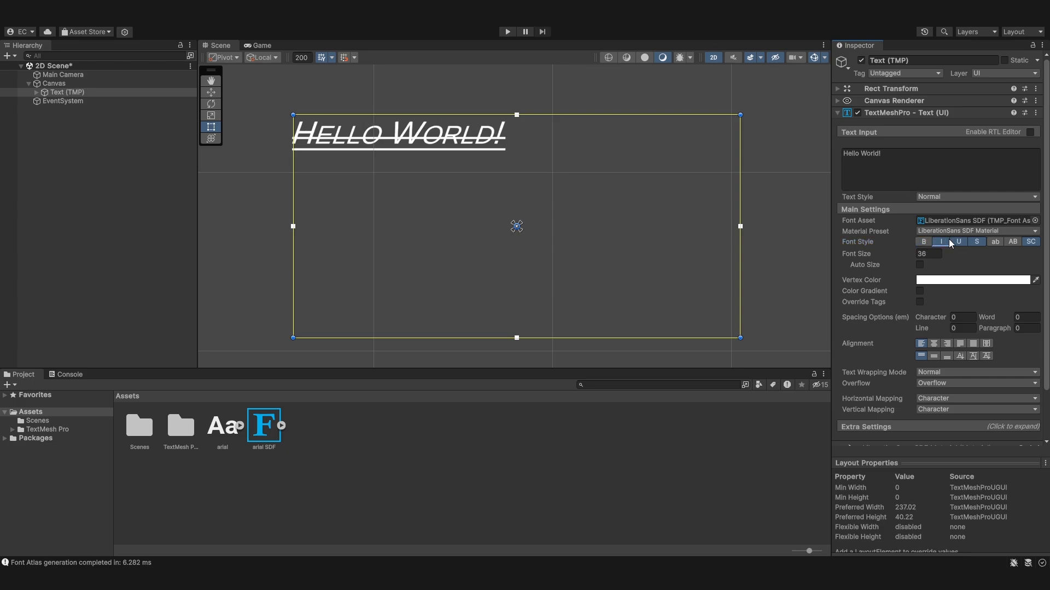
left_click(941, 242)
left_click(958, 242)
left_click(977, 242)
left_click(1030, 241)
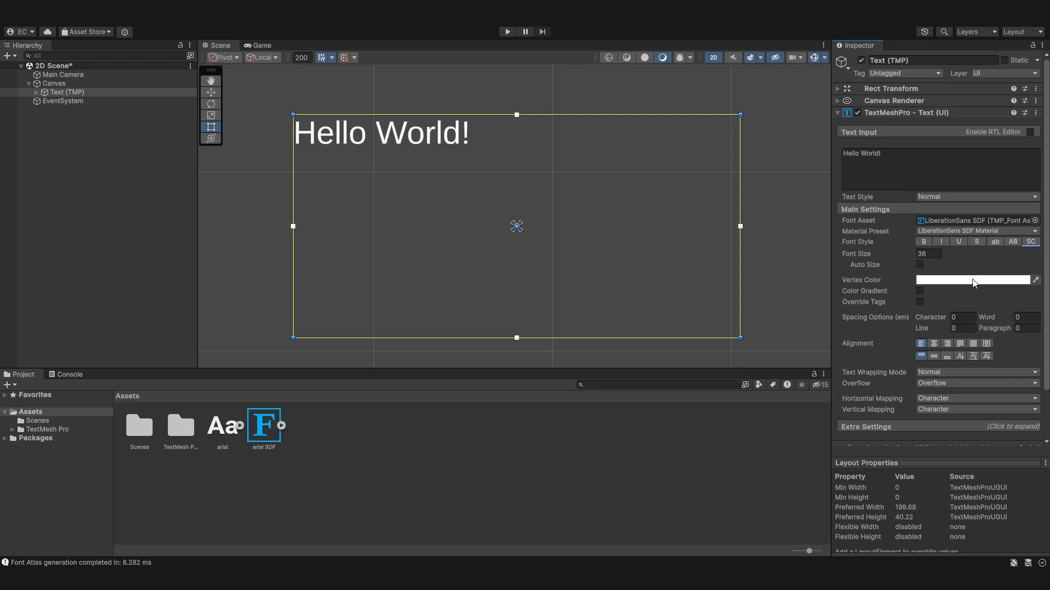
- Set the text's Font Size to 42 and enable Auto Size
left_click(933, 255)
type("4")
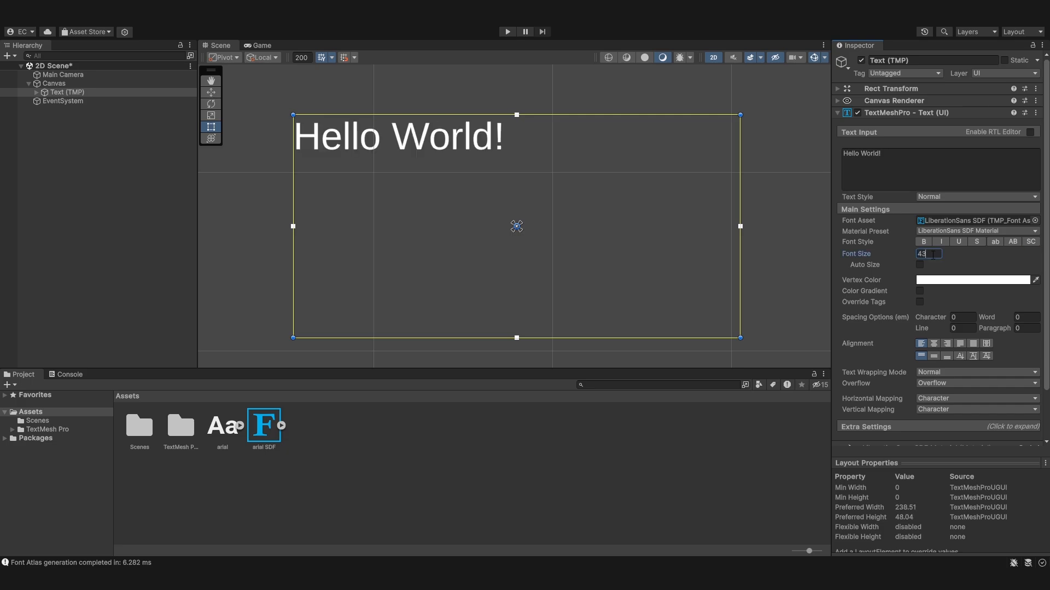
key("BackSpace")
type("2")
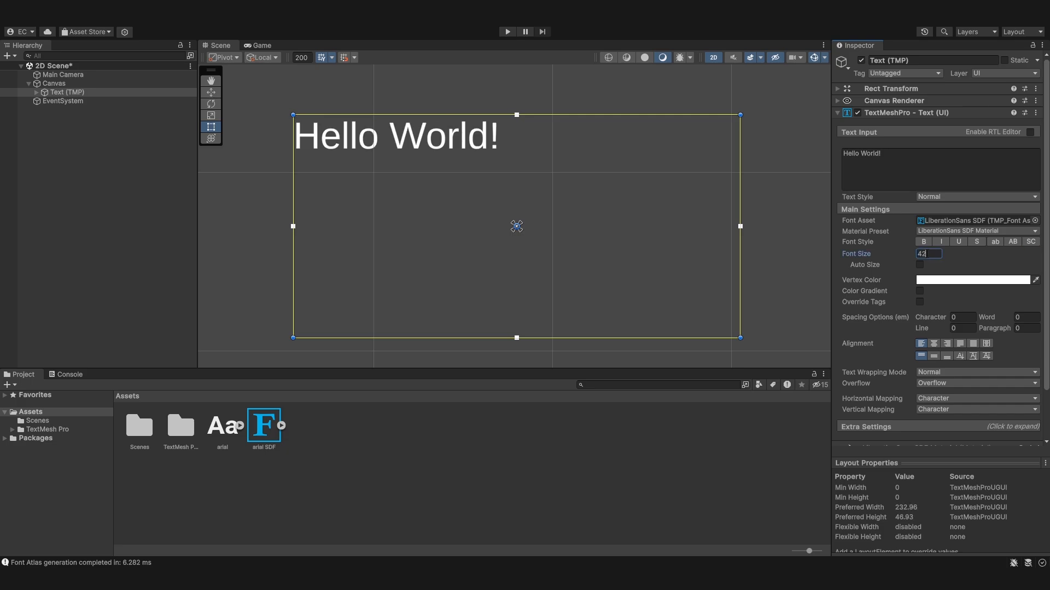
left_click(920, 265)
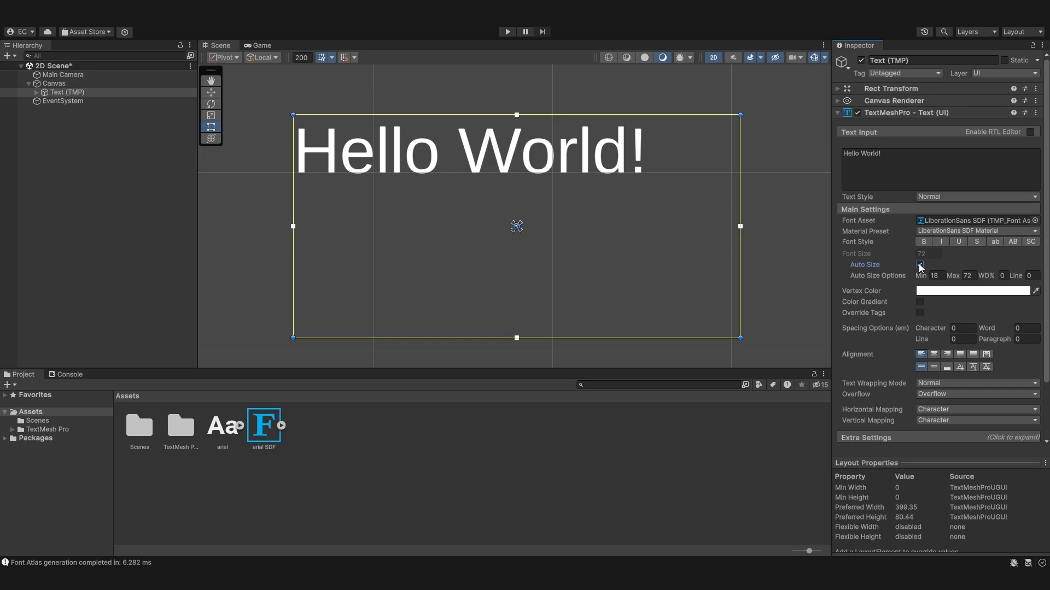
- Look through the material properties and Extra Settings of the text component, collapsing Extra Settings again
scroll(884, 382, "down", 10)
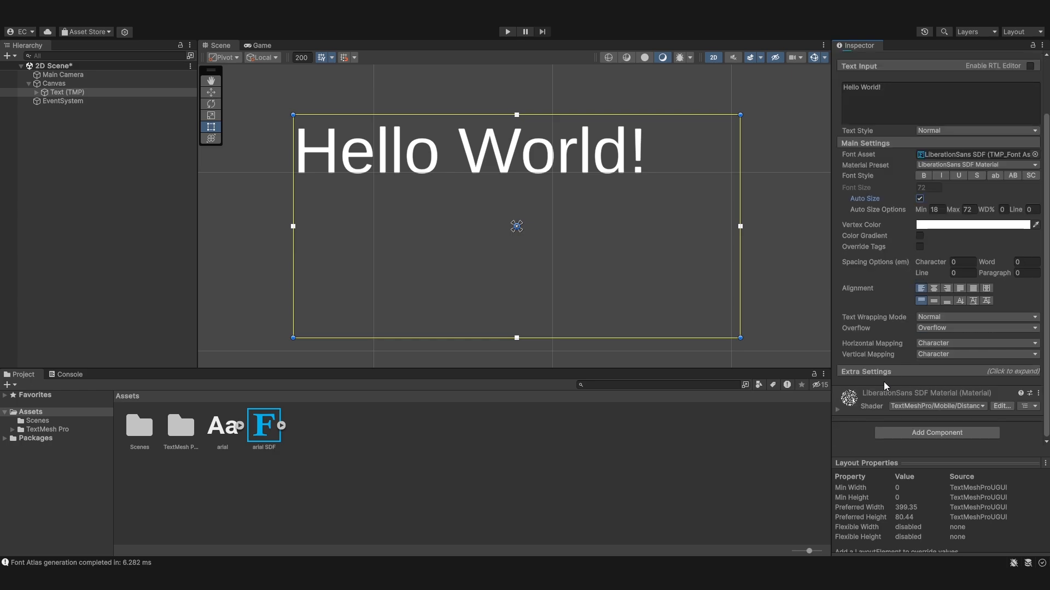
scroll(838, 356, "up", 8)
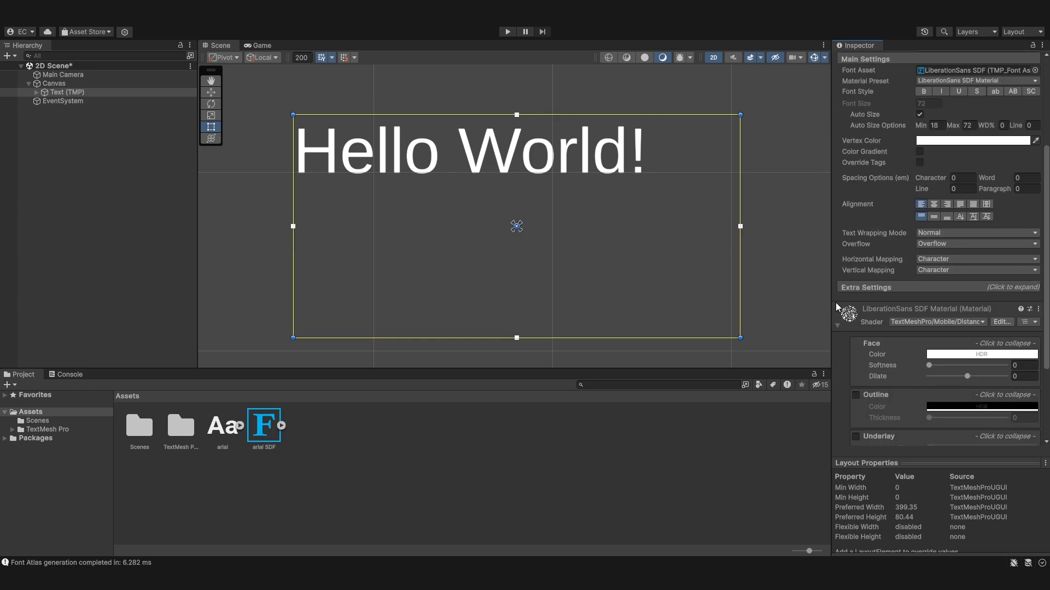
left_click(1002, 374)
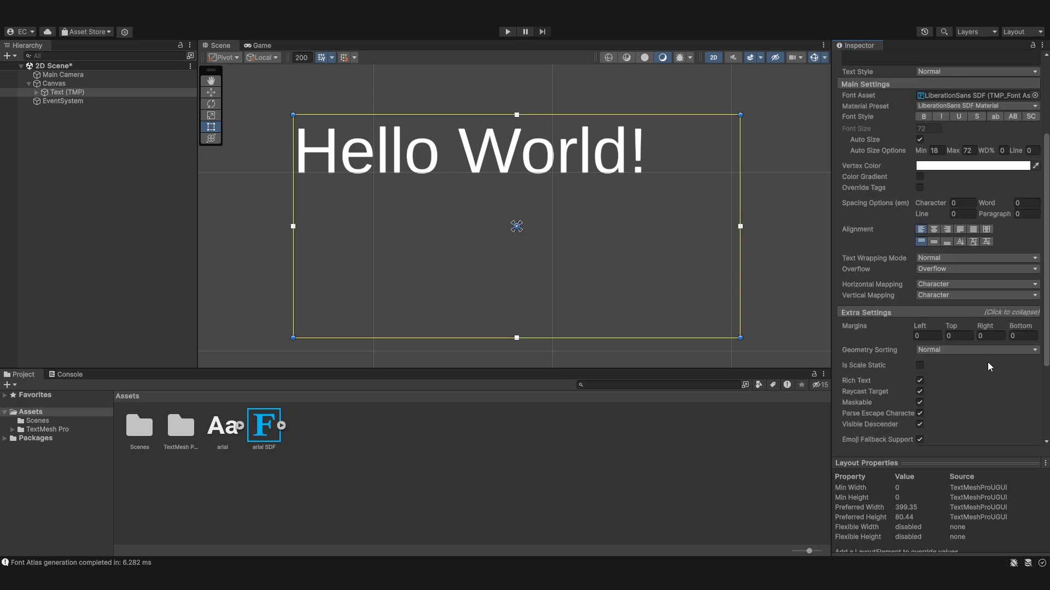
scroll(928, 324, "down", 5)
scroll(928, 328, "up", 2)
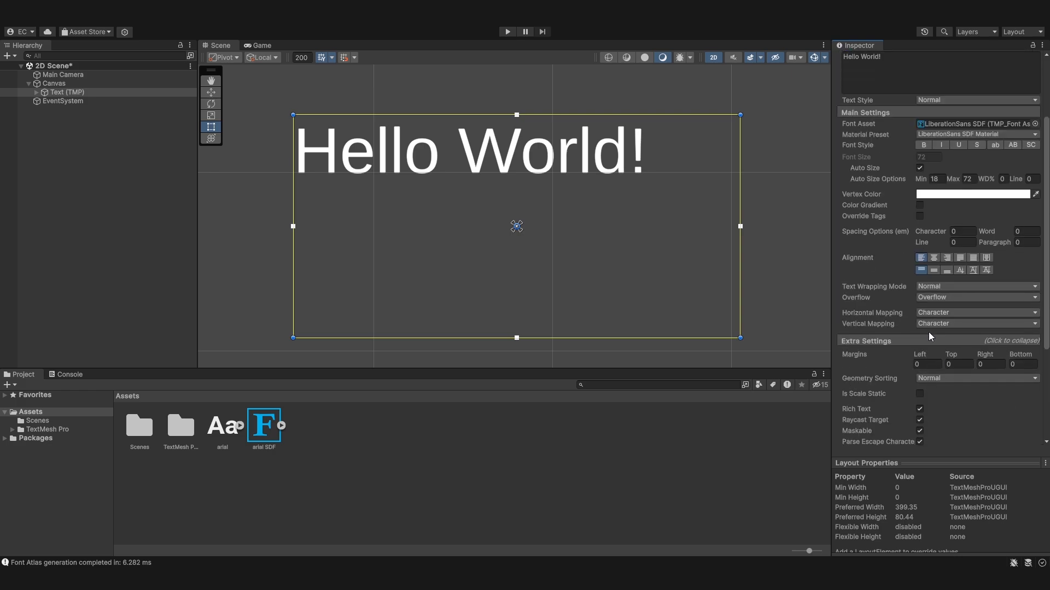
left_click(937, 348)
scroll(935, 339, "up", 4)
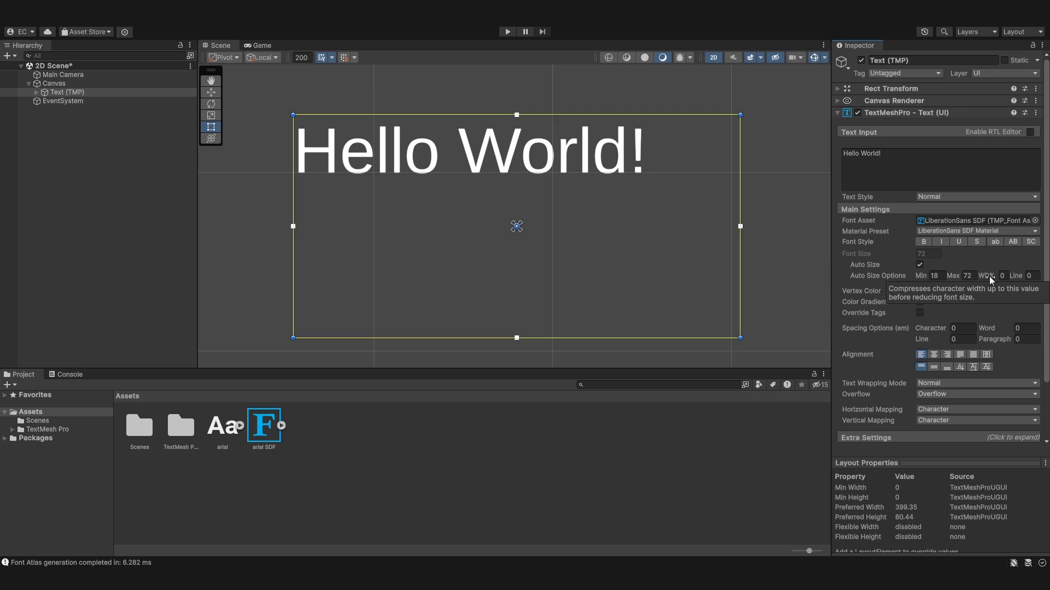
- Try Auto Size with WD% 50 and Max about 82.8, narrowing the text box to about 41 wide to test the fit
left_click(1003, 275)
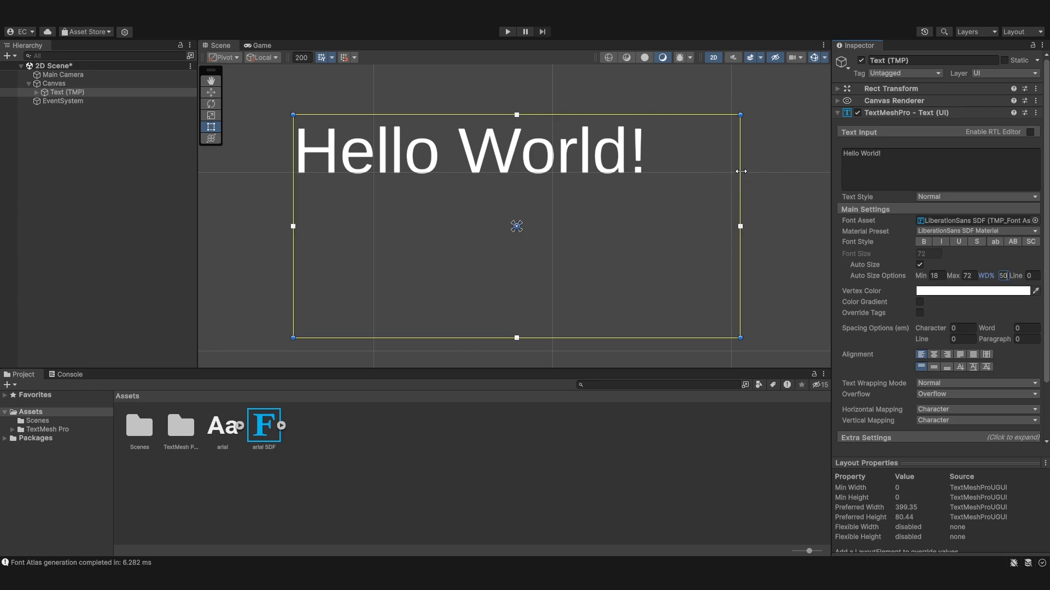
left_click_drag(741, 171, 723, 195)
left_click(933, 276)
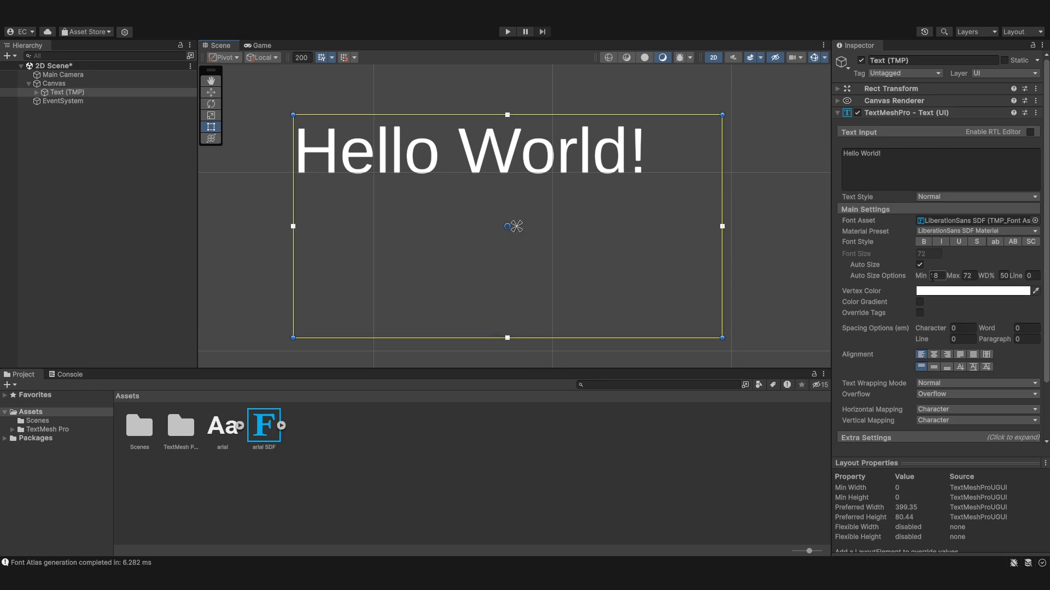
left_click_drag(727, 198, 330, 187)
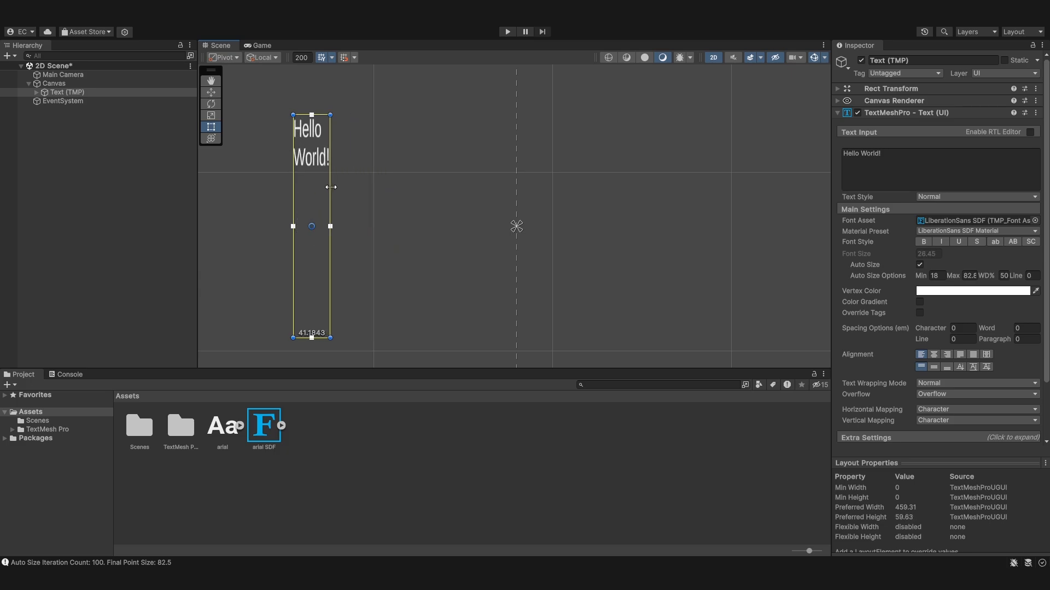
left_click_drag(331, 187, 365, 187)
- Set the Auto Size WD% to 0, reduce the text box's height, and turn off Auto Size
left_click(1003, 276)
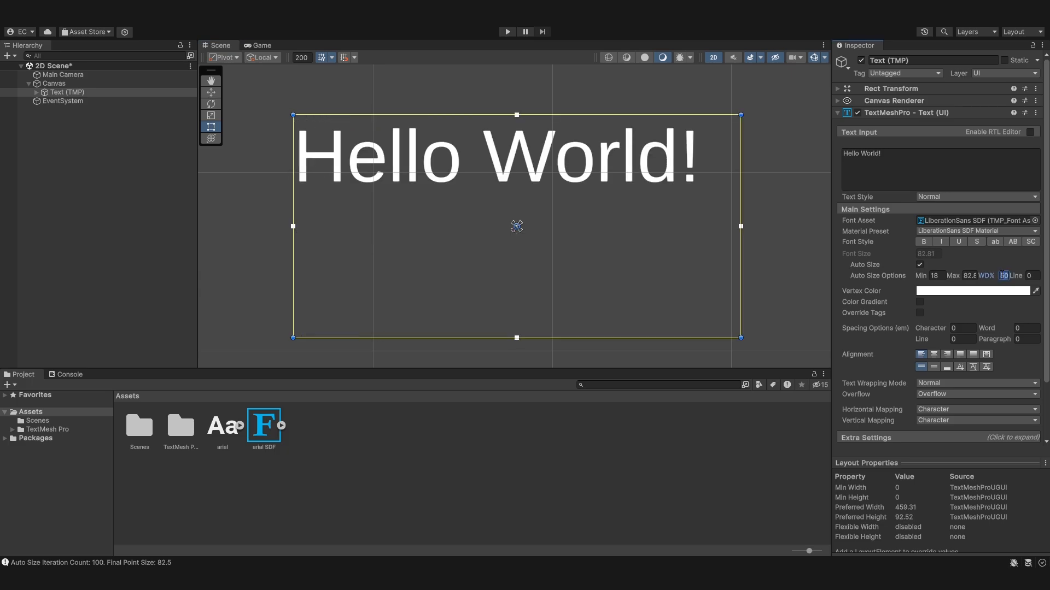
type("0")
left_click(919, 265)
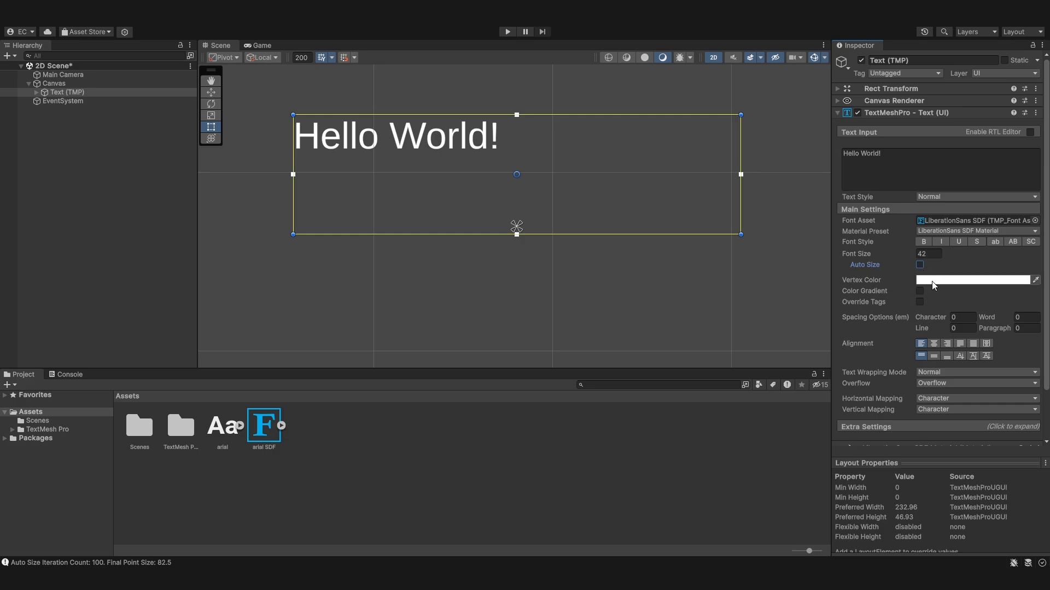
- Set the text's Vertex Color to a bright sky blue
left_click(934, 285)
left_click_drag(984, 364, 1018, 335)
left_click(1040, 277)
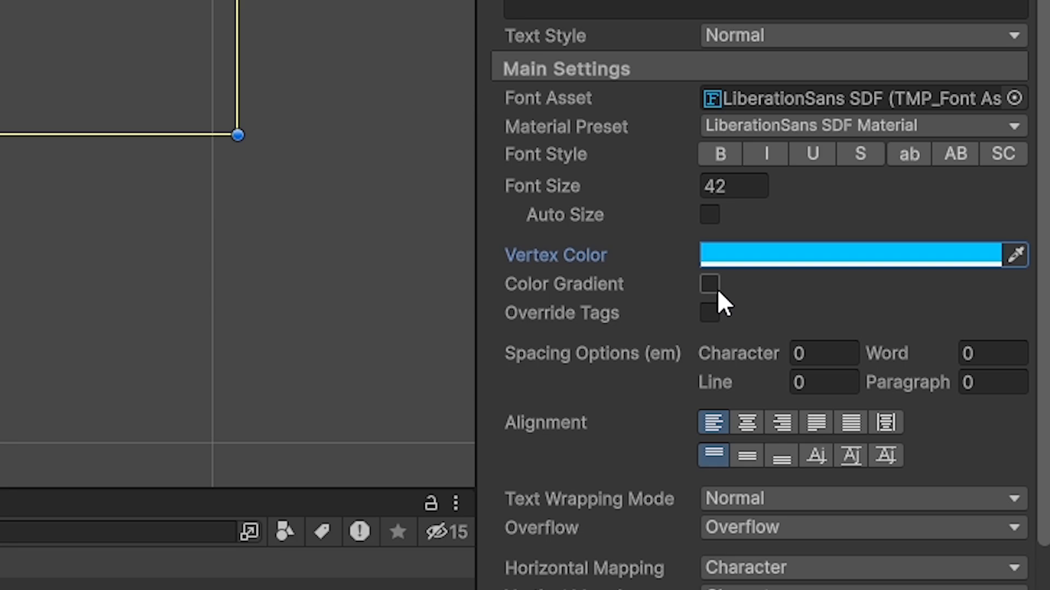
- Enable Color Gradient, try the Dark to Light Green, Blue to Purple, Light to Dark Green and Yellow presets, and restore the Color Preset to None
left_click(920, 292)
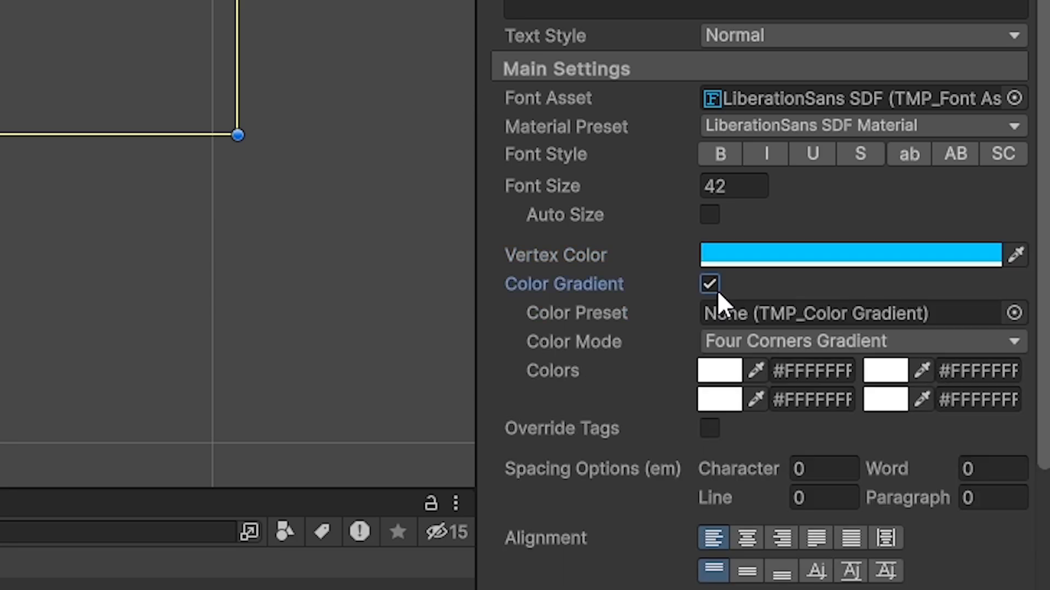
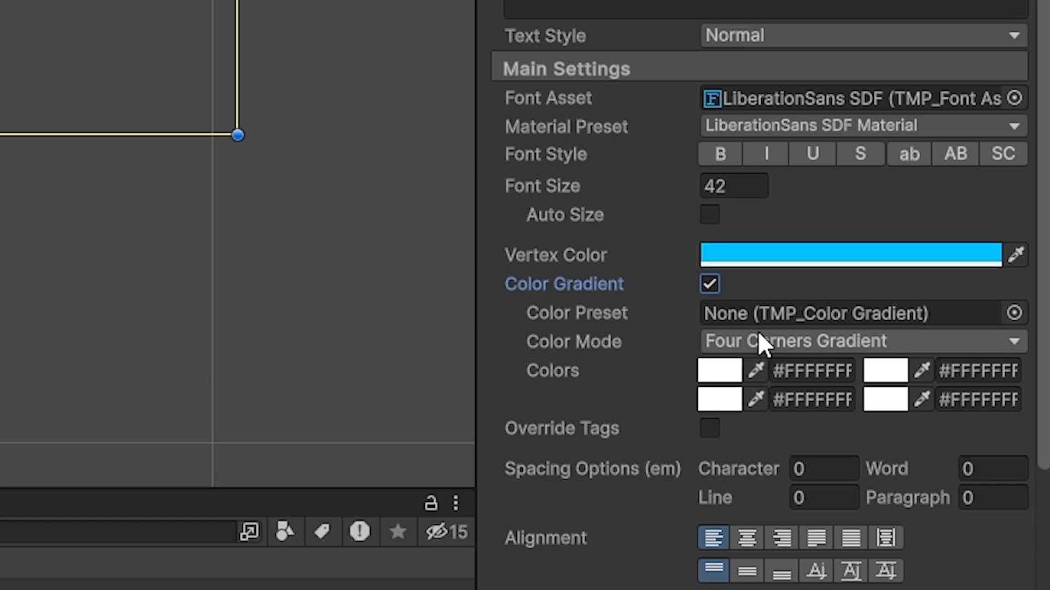
left_click(1020, 316)
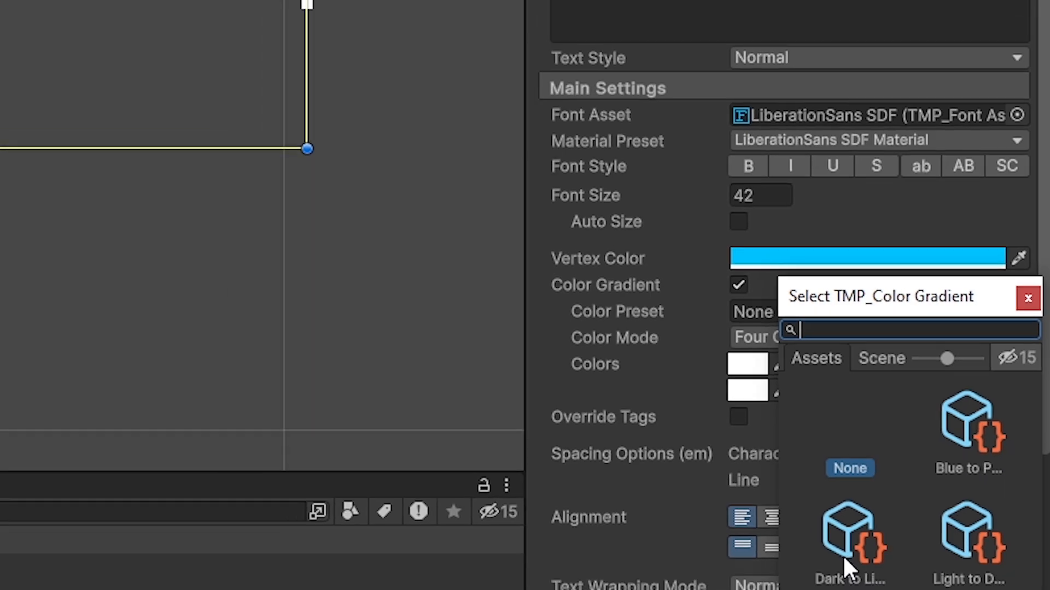
left_click(835, 552)
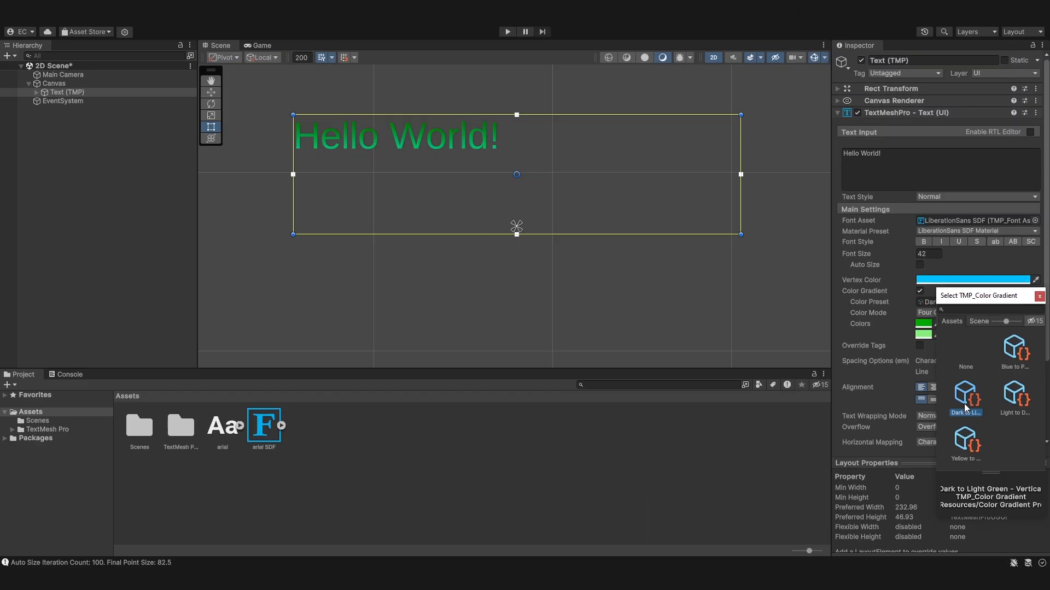
left_click(1017, 356)
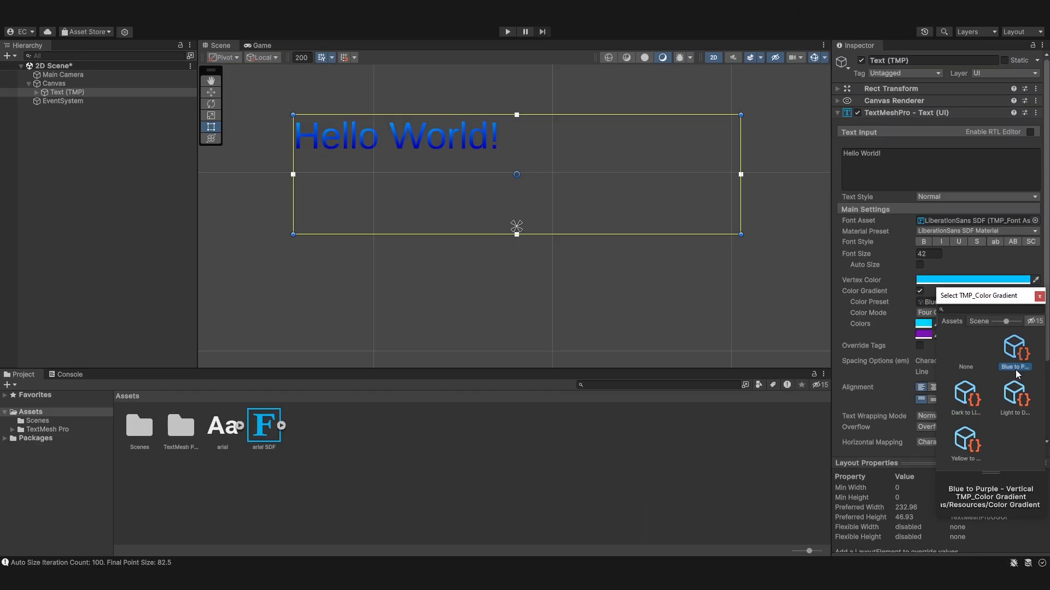
left_click(1013, 397)
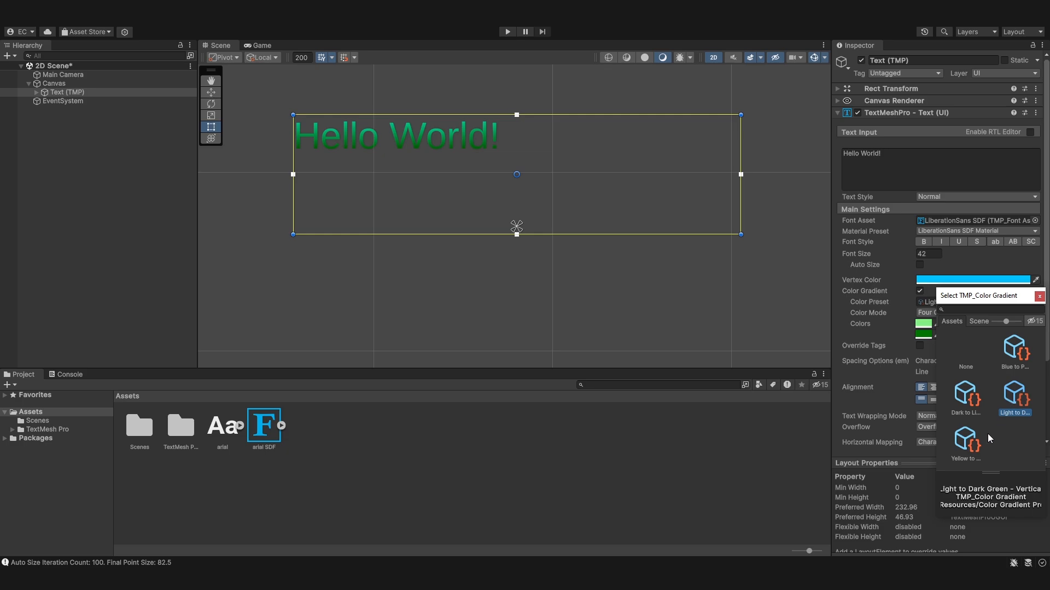
left_click(966, 443)
left_click(943, 328)
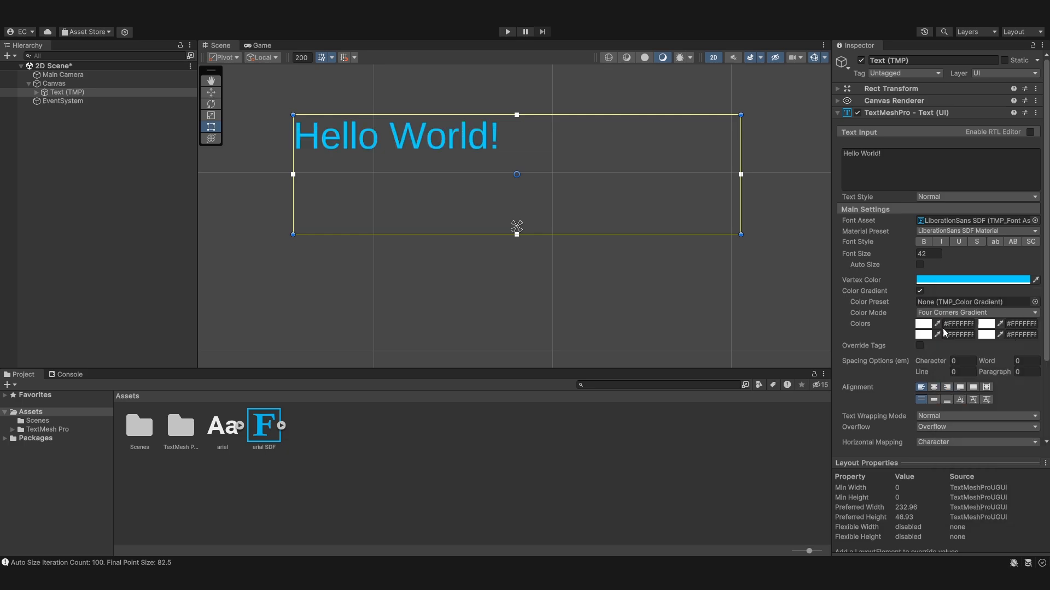
- Try a different color on the first corner of the Four Corners Gradient and set Color Mode to Single
left_click(926, 326)
left_click_drag(1002, 385, 953, 372)
left_click(1040, 305)
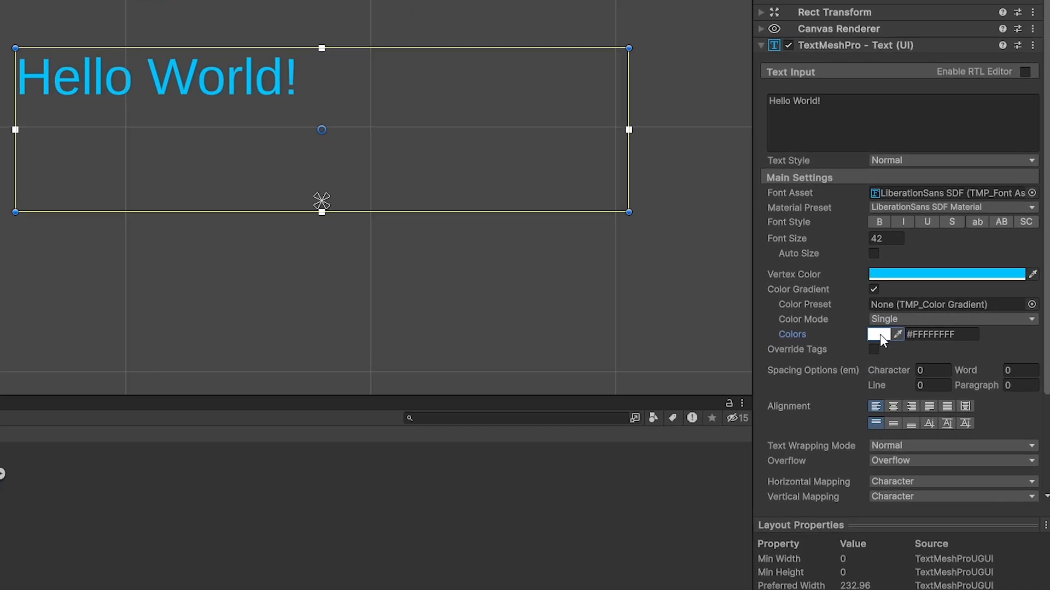
- Try #FF0000FF as the single gradient color and restore it to #FFFFFFFF
left_click(880, 335)
left_click_drag(952, 430, 1025, 358)
left_click(1038, 311)
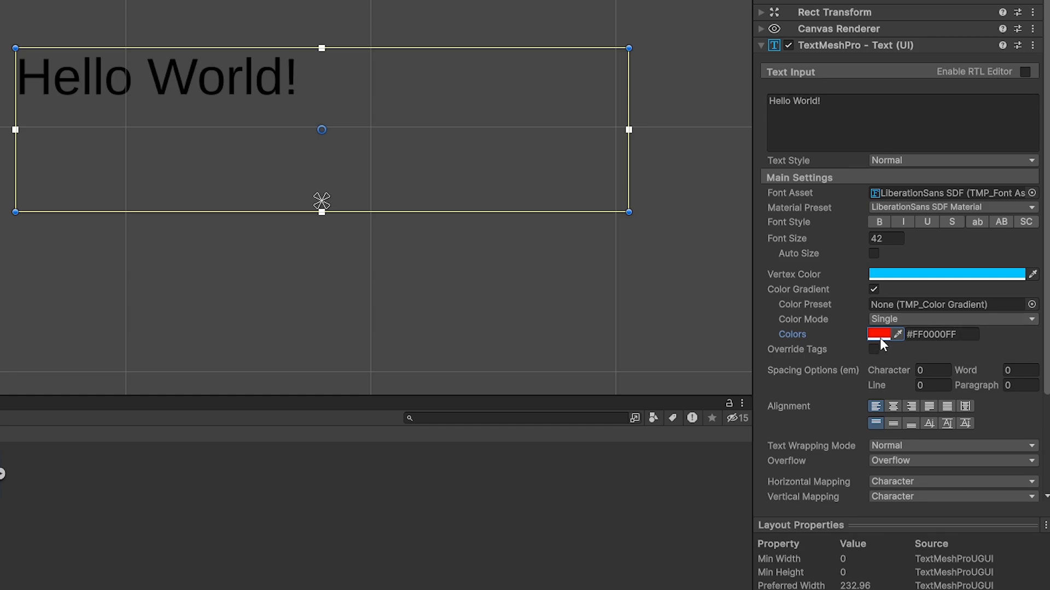
left_click(870, 334)
left_click_drag(964, 423, 854, 320)
left_click(852, 316)
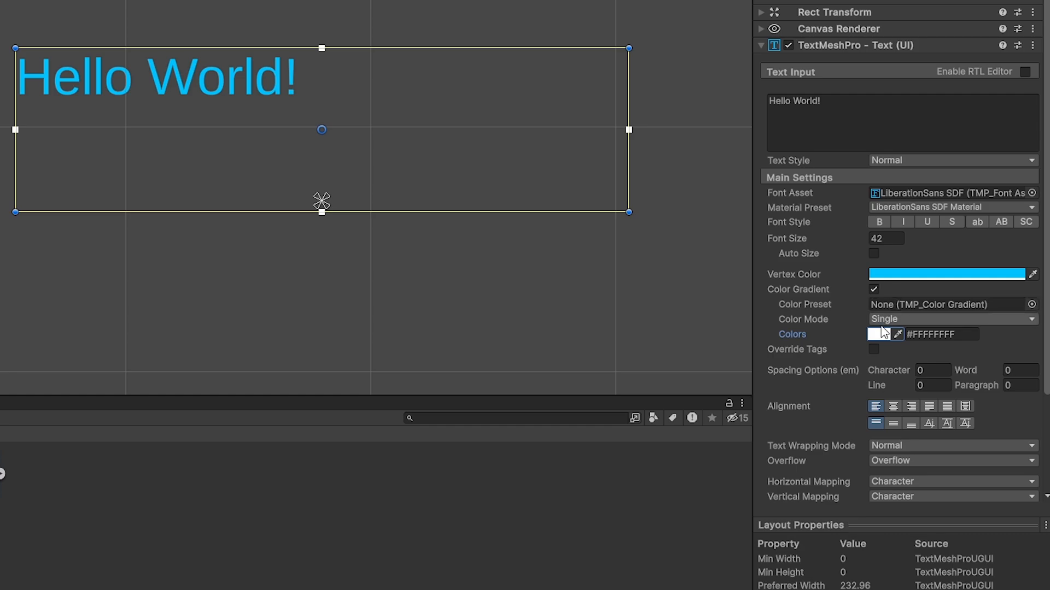
left_click(879, 334)
left_click(1036, 311)
- Try a Horizontal Gradient with the first color left white and the second color set to green #00F32B
left_click(927, 320)
left_click(947, 355)
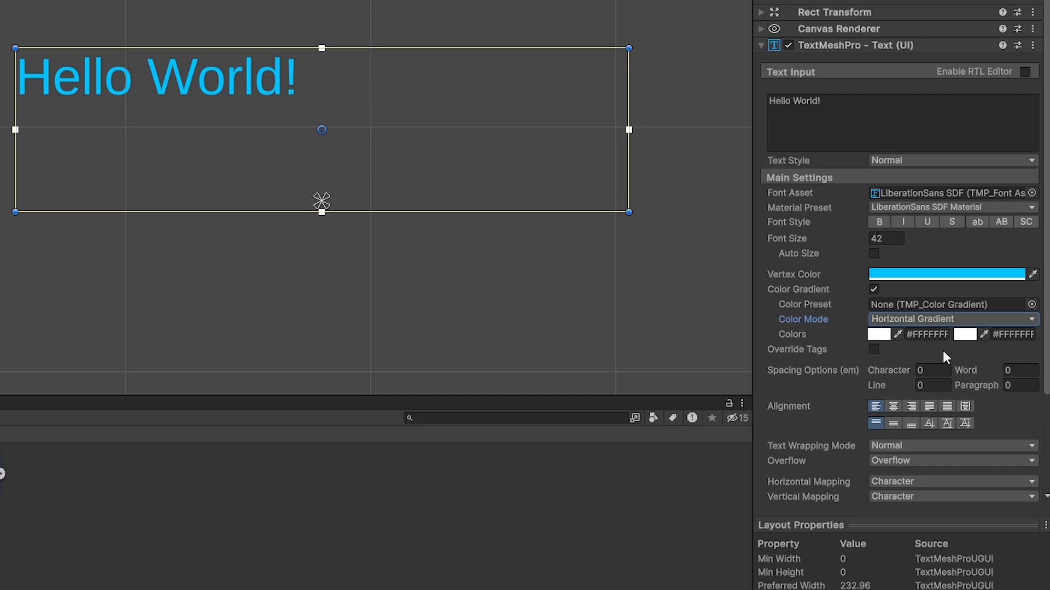
left_click(880, 334)
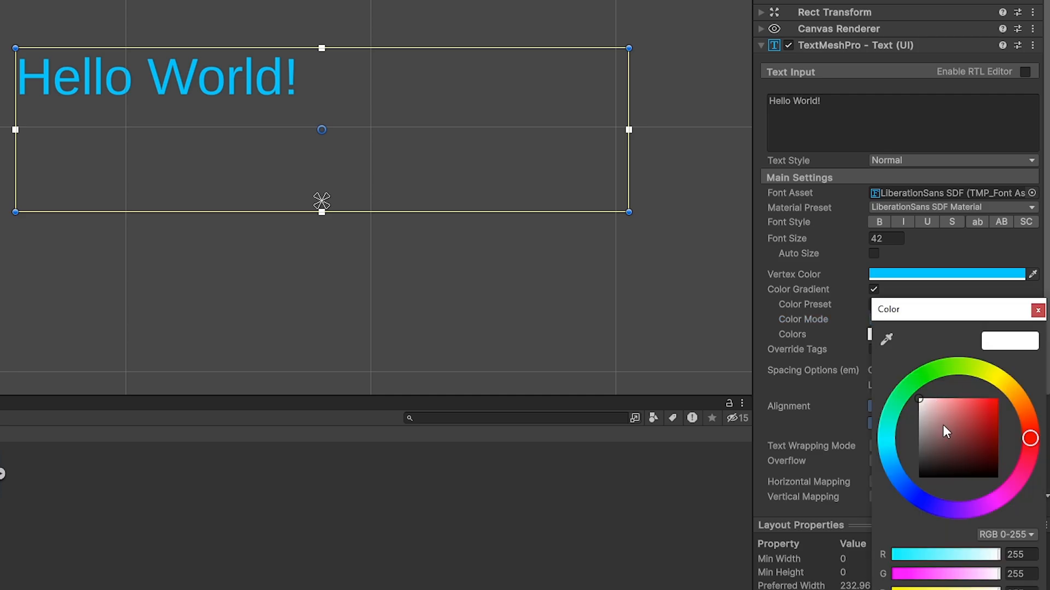
left_click_drag(938, 414, 848, 378)
left_click(1037, 310)
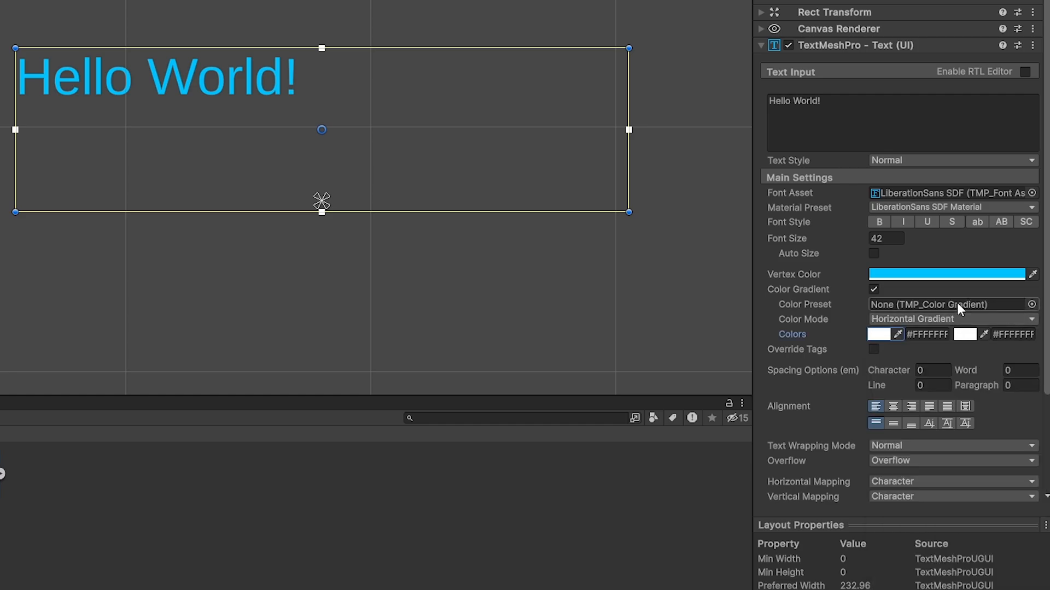
left_click(965, 334)
left_click_drag(969, 414, 863, 381)
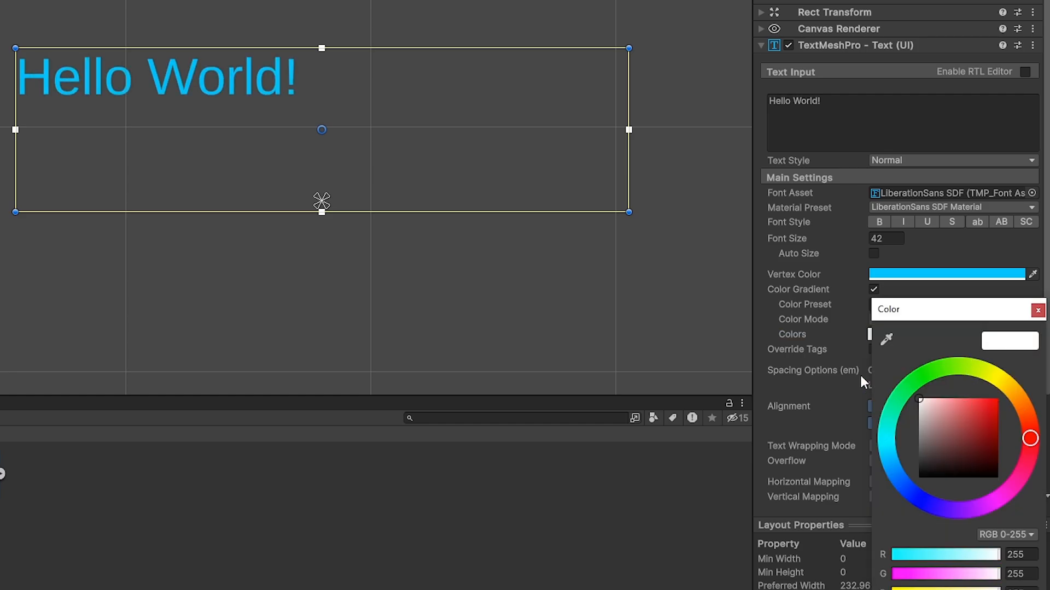
left_click_drag(928, 370, 913, 385)
left_click_drag(958, 412, 1017, 403)
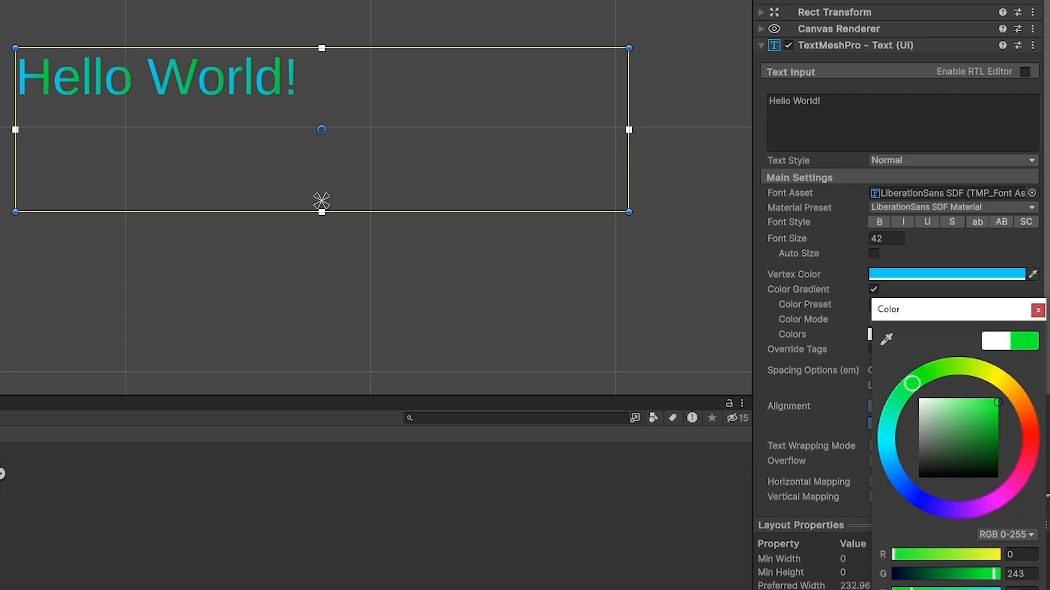
left_click(1038, 311)
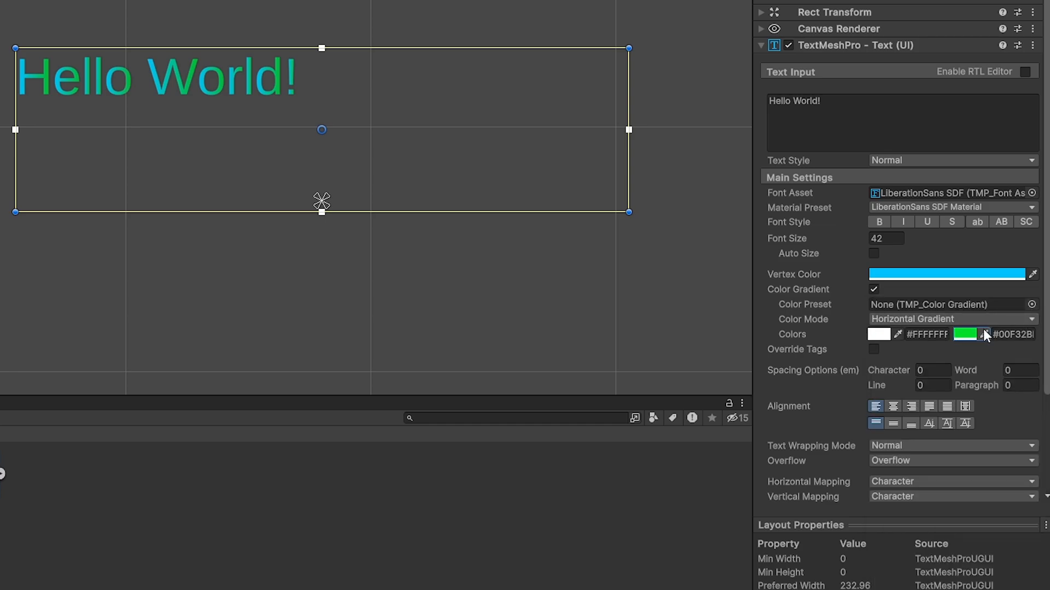
- Set the text's Vertex Color to white, FFFFFF
left_click(962, 274)
left_click_drag(941, 380, 764, 290)
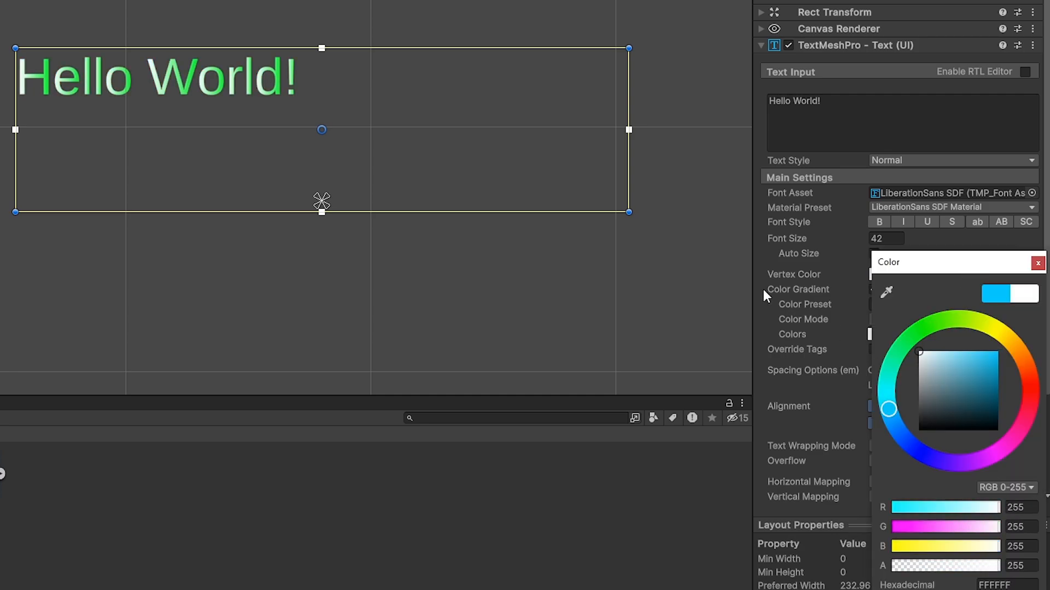
left_click(1037, 263)
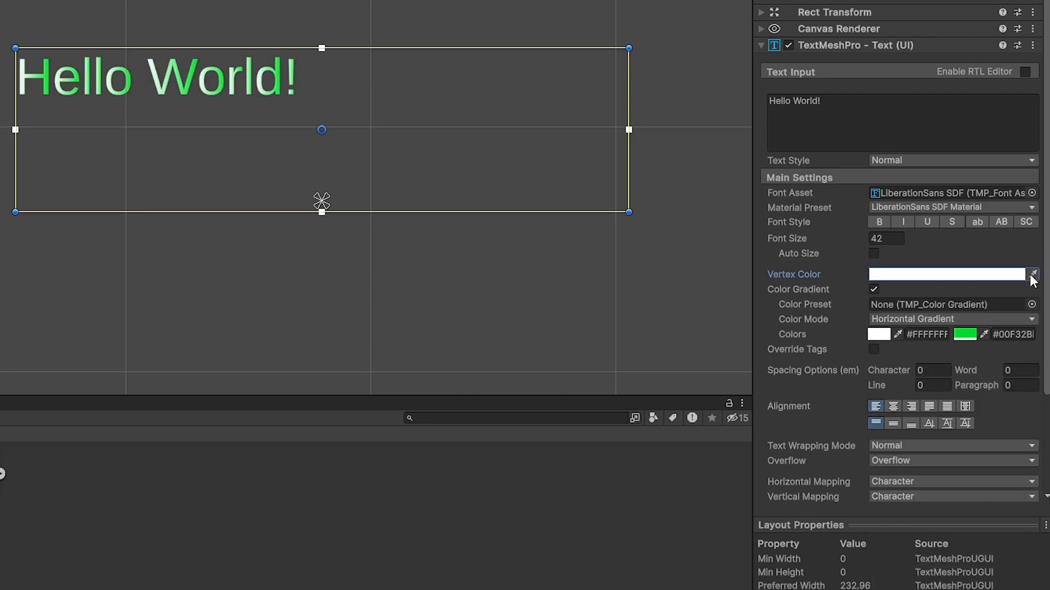
- Return the gradient's Color Mode to Single with the color #FFFFFFFF
left_click(909, 318)
left_click(897, 340)
left_click(878, 335)
mouse_move(920, 401)
left_mouse_down()
mouse_move(998, 399)
mouse_move(998, 476)
mouse_move(919, 399)
left_mouse_up()
left_click(1038, 310)
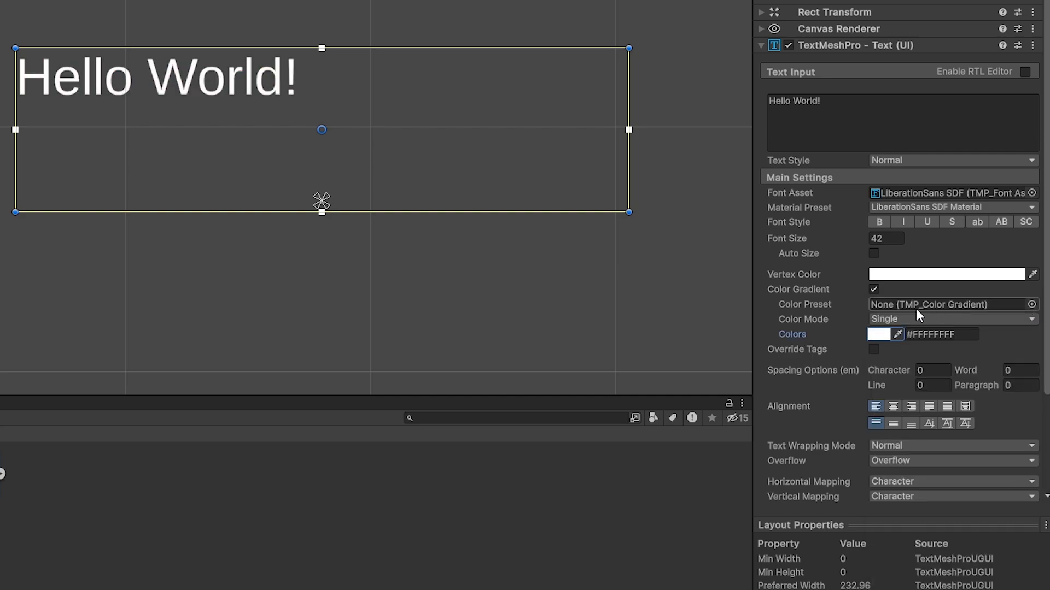
- Set Color Mode to Vertical Gradient and make its first color bright red, #FF0000FF
left_click(969, 322)
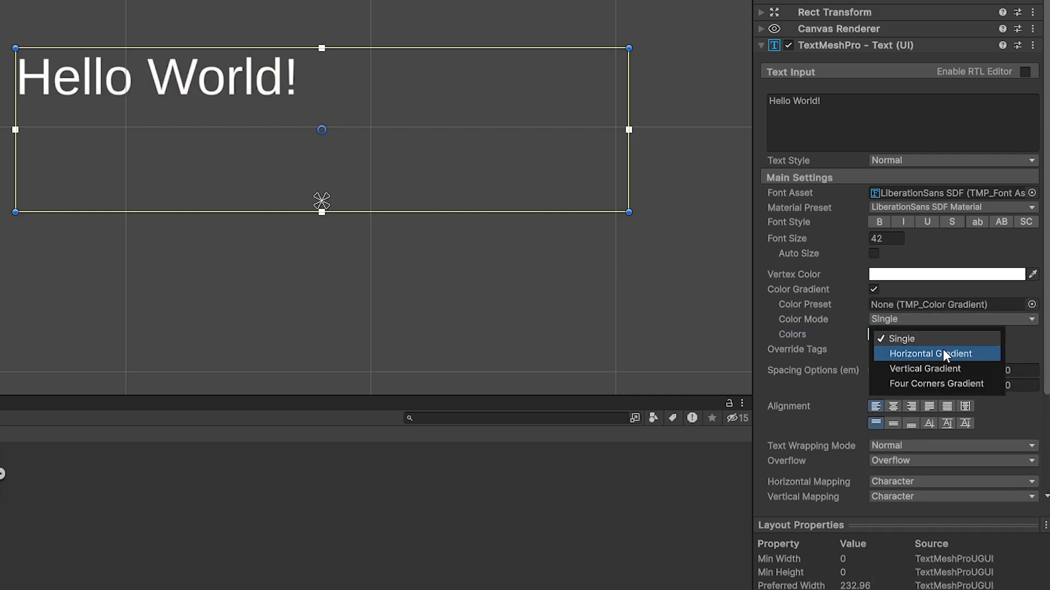
left_click(885, 353)
left_click(903, 322)
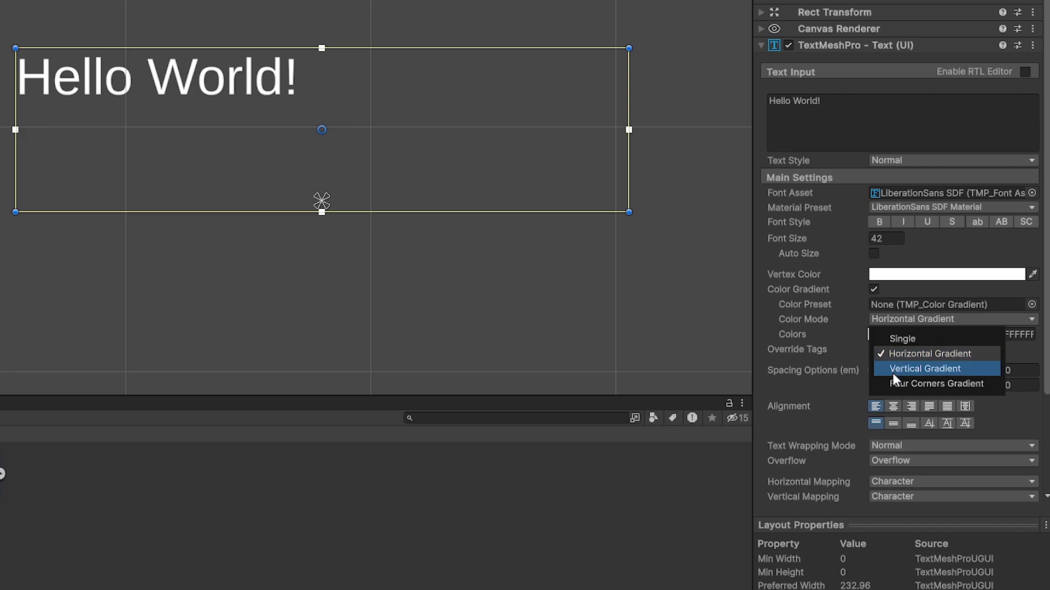
left_click(924, 369)
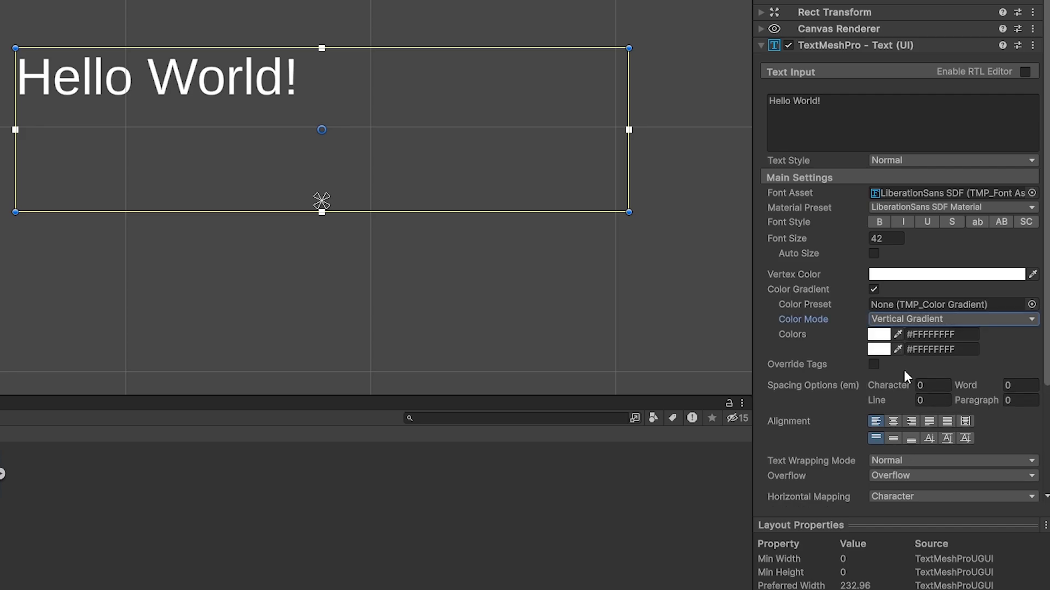
left_click(879, 335)
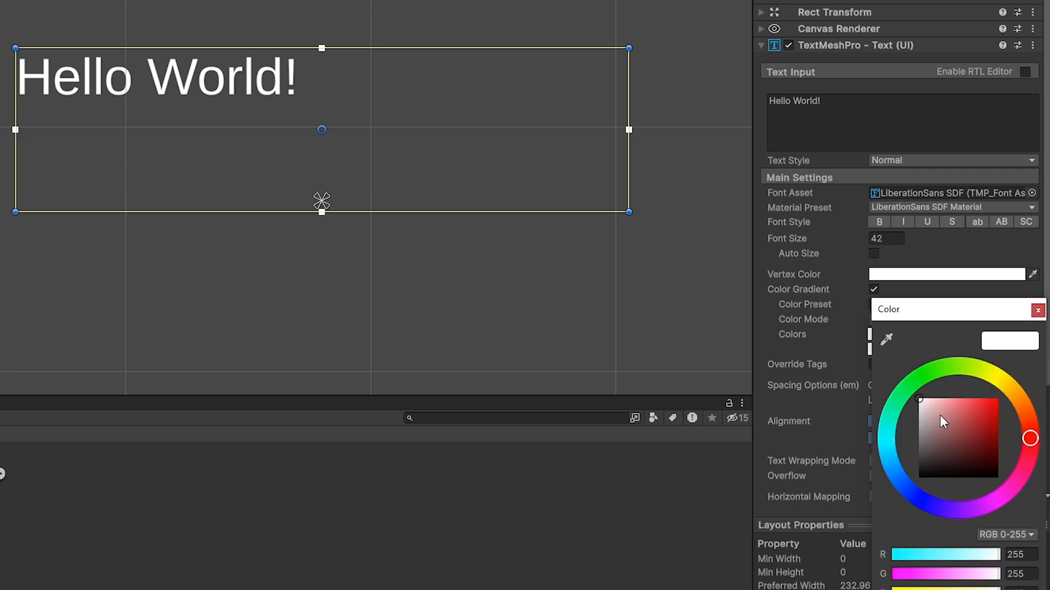
left_click_drag(975, 411, 1041, 374)
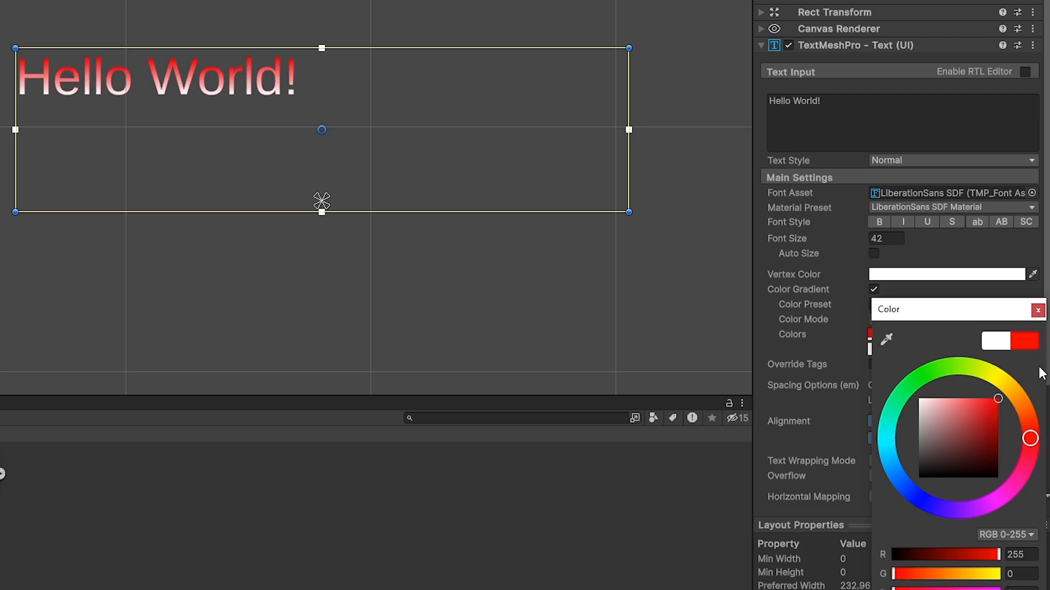
left_click(1038, 310)
- Set the second color of the Vertical Gradient to dark red, #650000FF
left_click(890, 352)
left_click(882, 351)
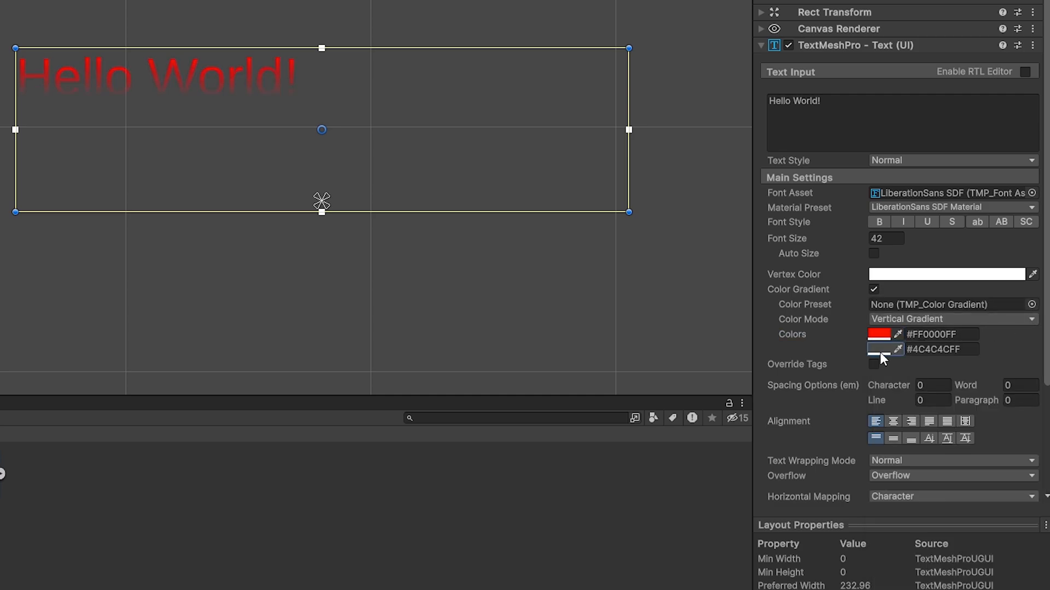
left_click(880, 351)
left_click_drag(972, 440, 998, 448)
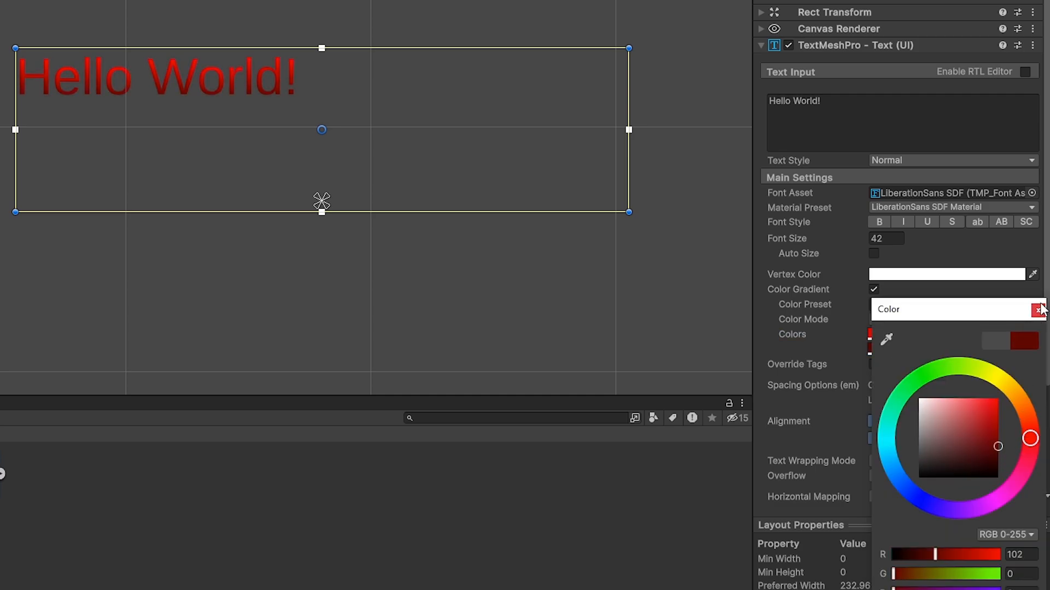
left_click(1038, 311)
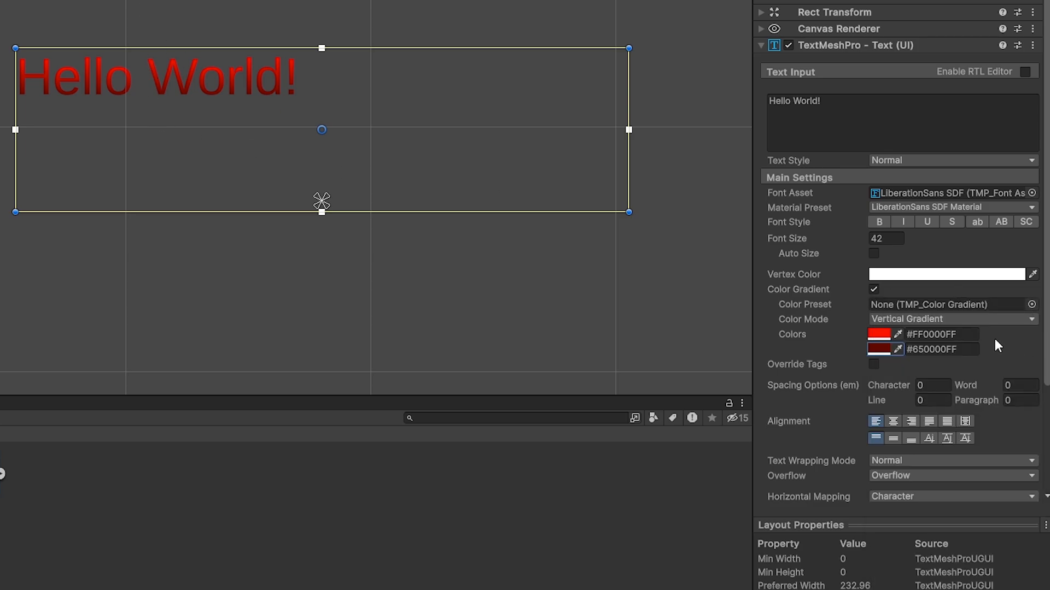
- Set Color Mode to Four Corners Gradient, coloring the top-left corner green #15FF00 and the top-right corner sky blue #00C6FF
left_click(1008, 320)
left_click(937, 382)
left_click(883, 336)
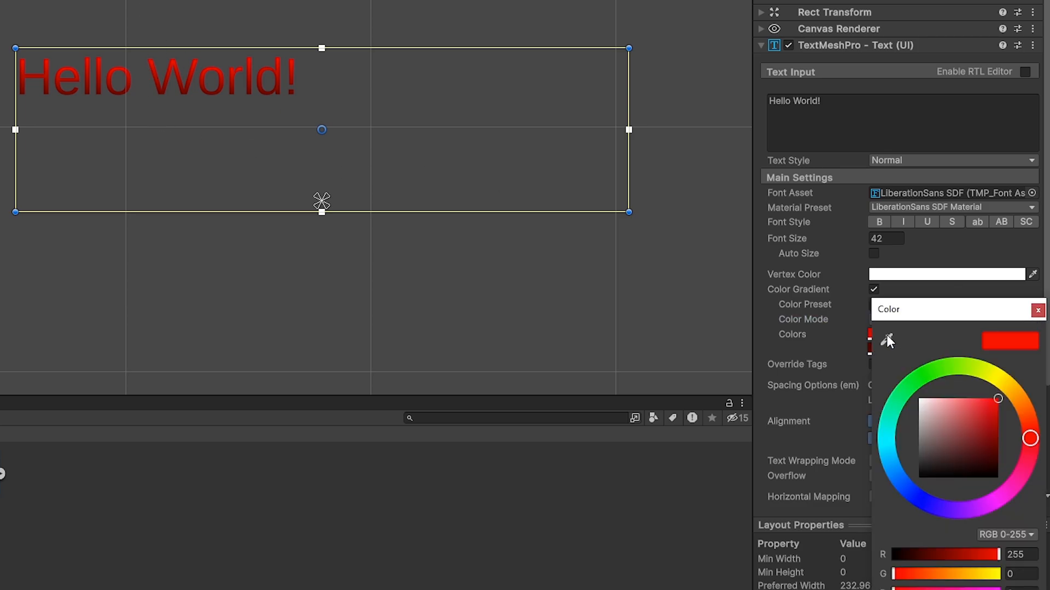
left_click(931, 375)
left_click(1037, 311)
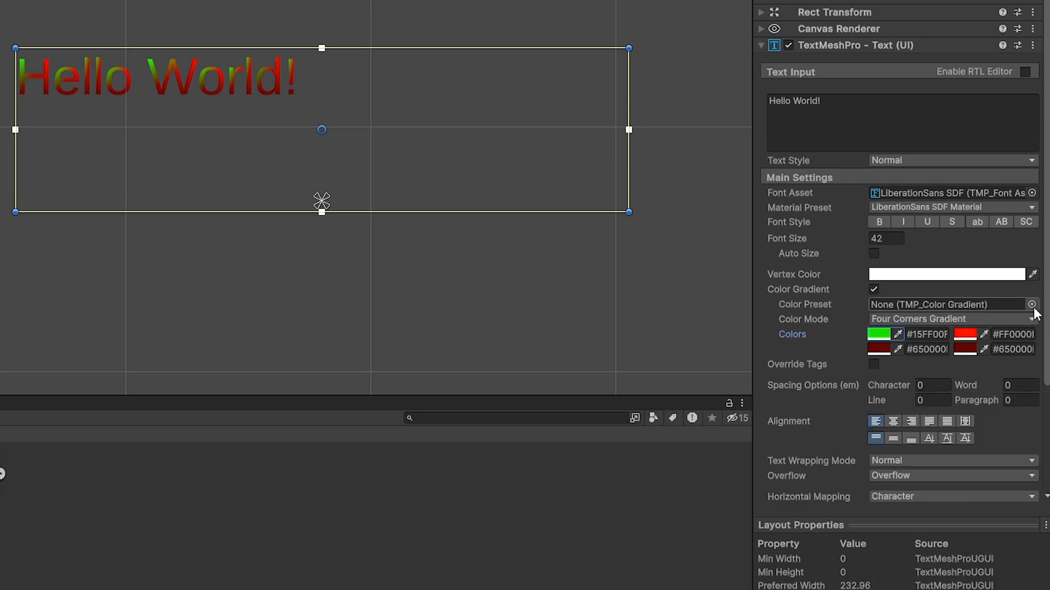
left_click(965, 334)
left_click(889, 455)
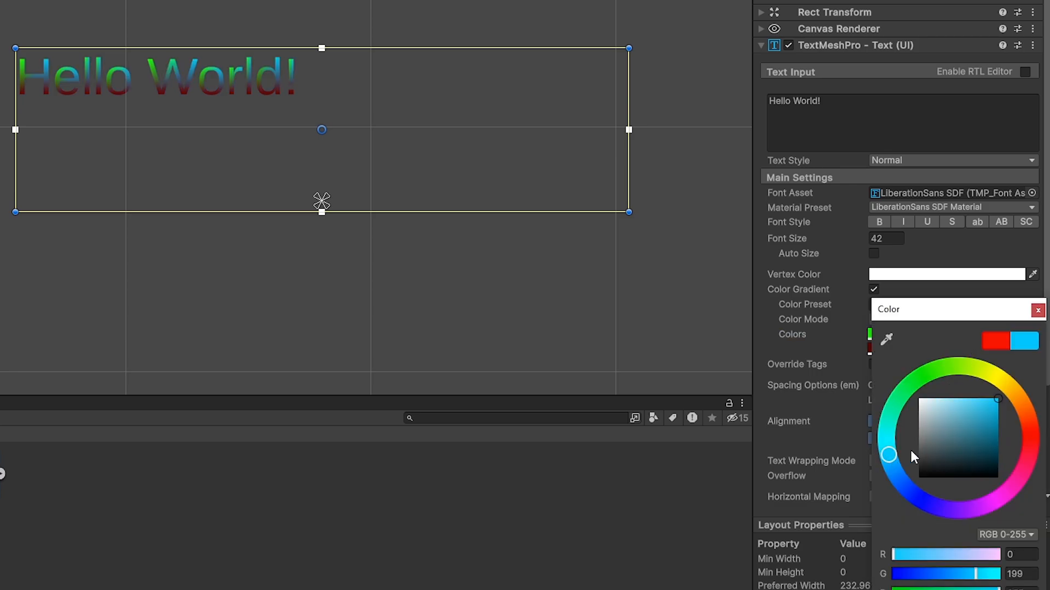
left_click(1038, 311)
- Color the gradient's bottom-left corner magenta #FF00EB and its bottom-right corner orange #FFA300
left_click(886, 350)
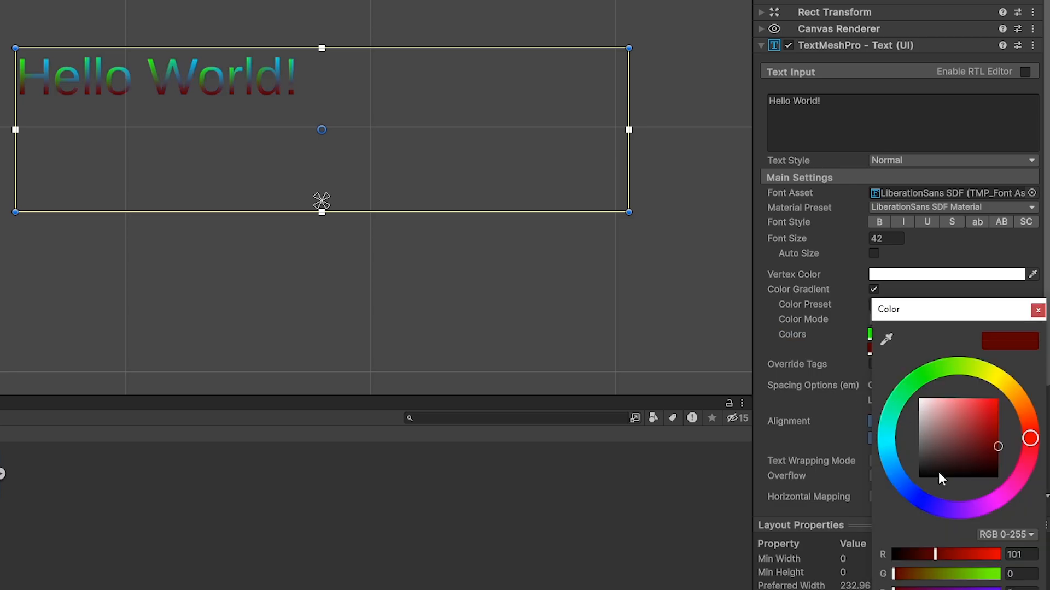
left_click(999, 498)
left_click(997, 399)
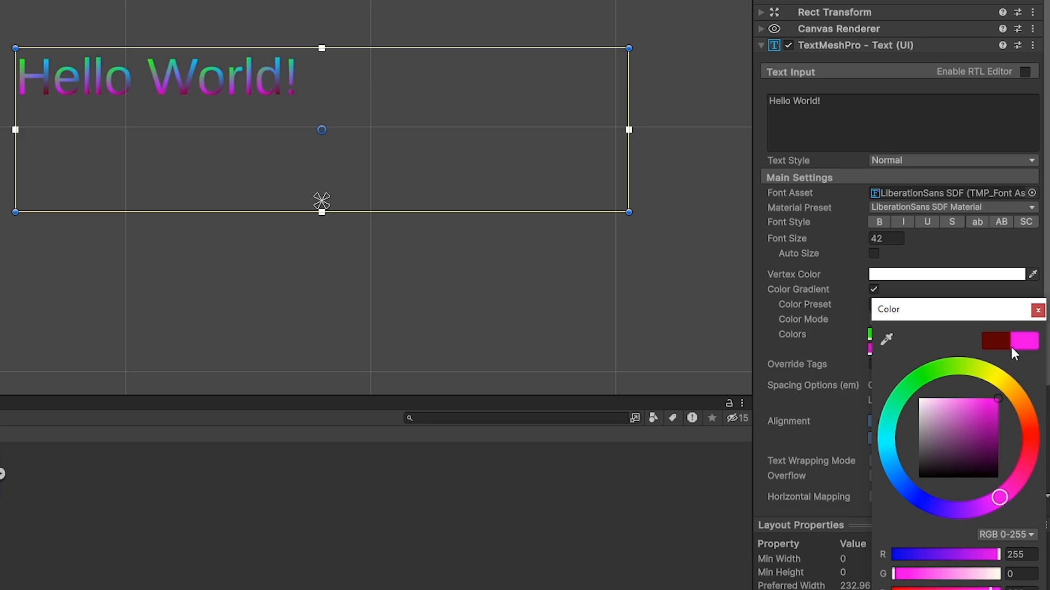
left_click(1038, 311)
left_click(966, 353)
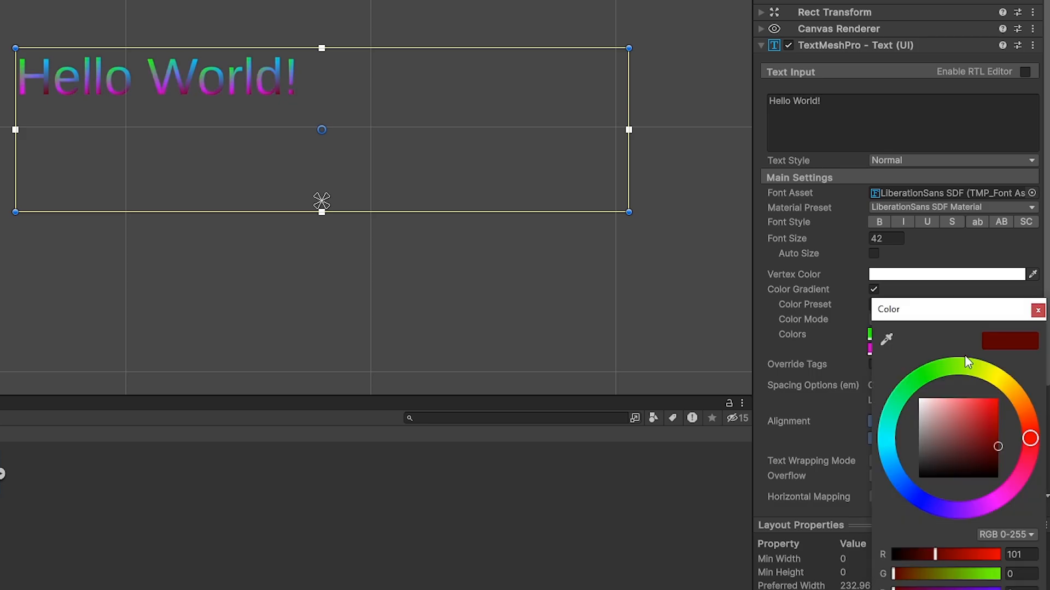
left_click(1032, 416)
left_click(997, 398)
left_click(1038, 311)
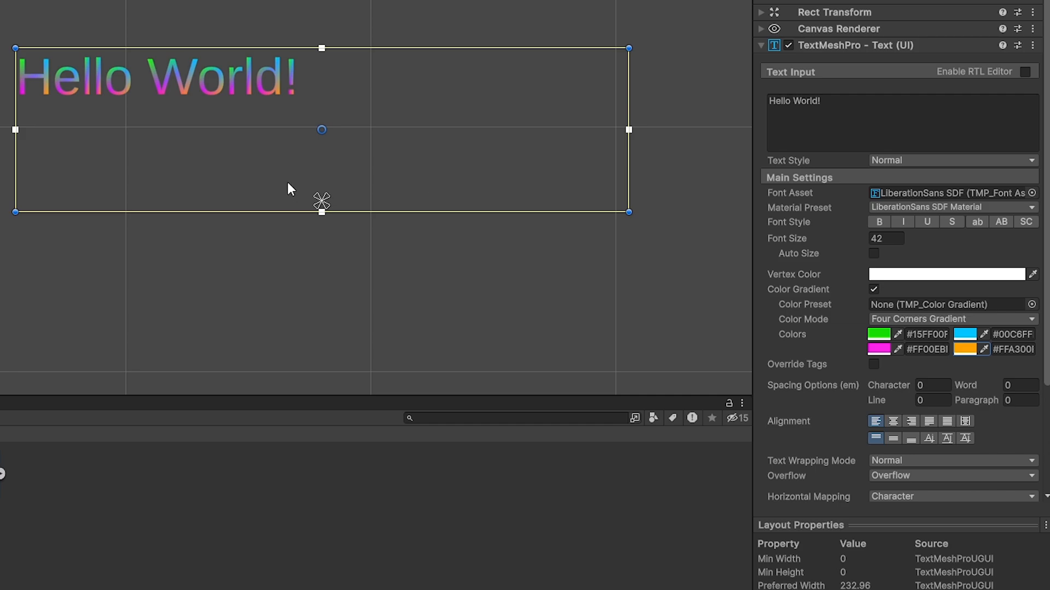
- Inspect the four-corner result on the text, review the Color Mode options, and disable Color Gradient
scroll(103, 57, "up", 5)
middle_click_drag(137, 104, 253, 178)
scroll(313, 227, "up", 4)
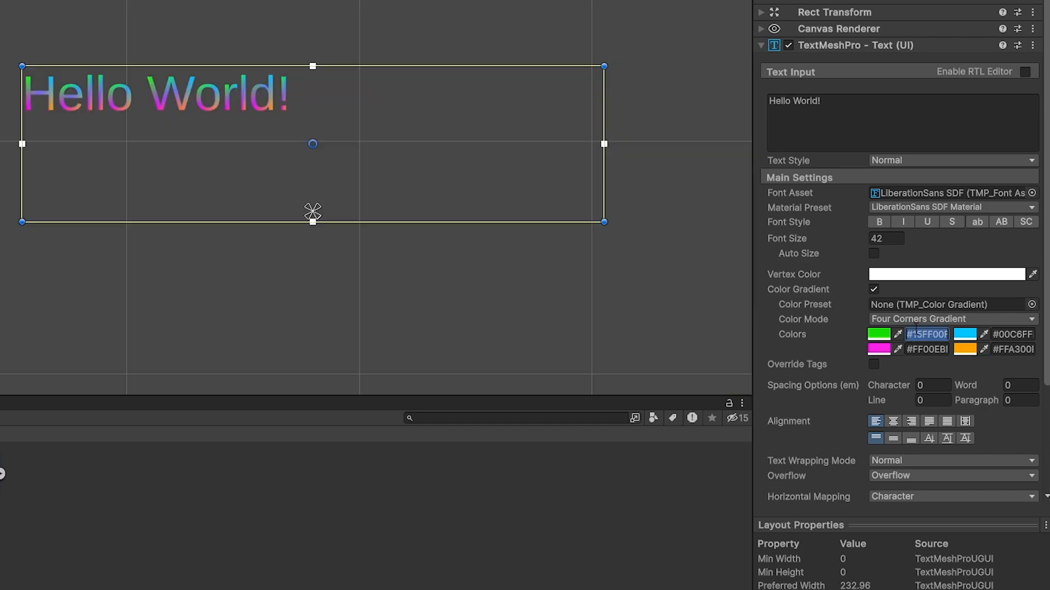
left_click(919, 322)
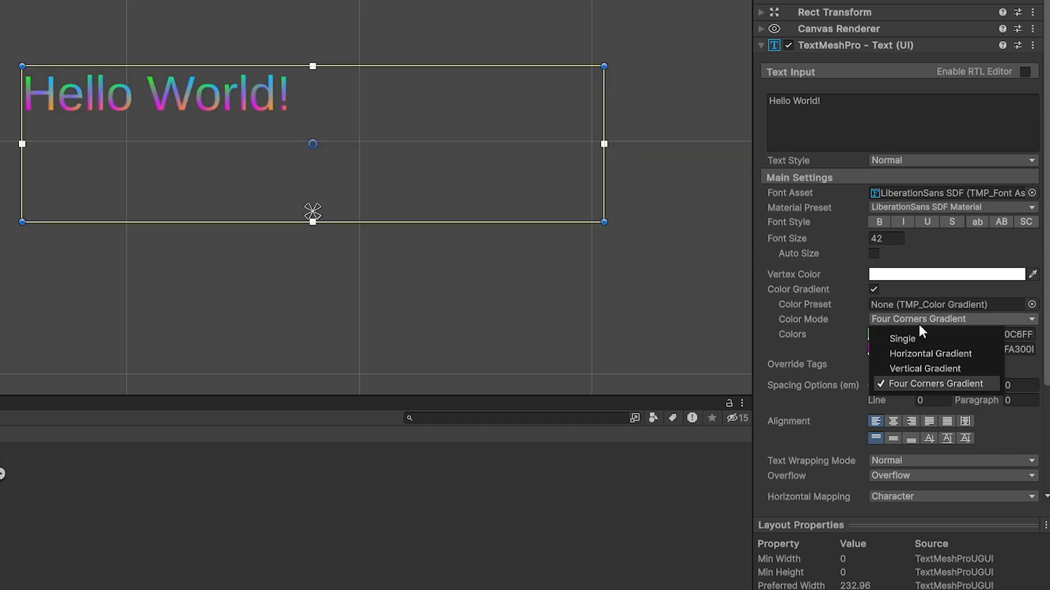
left_click(1007, 335)
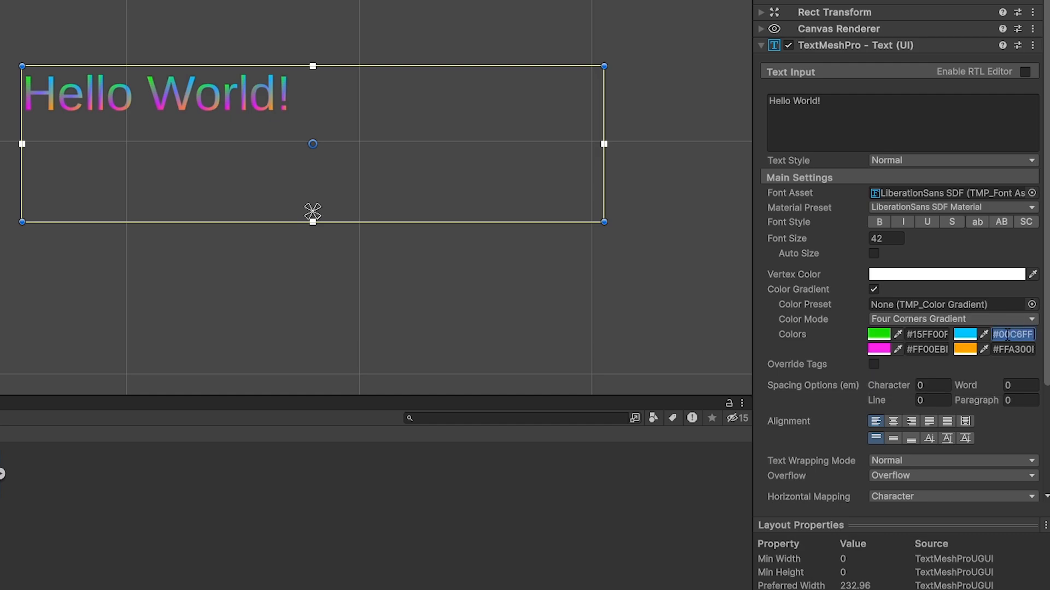
left_click(928, 322)
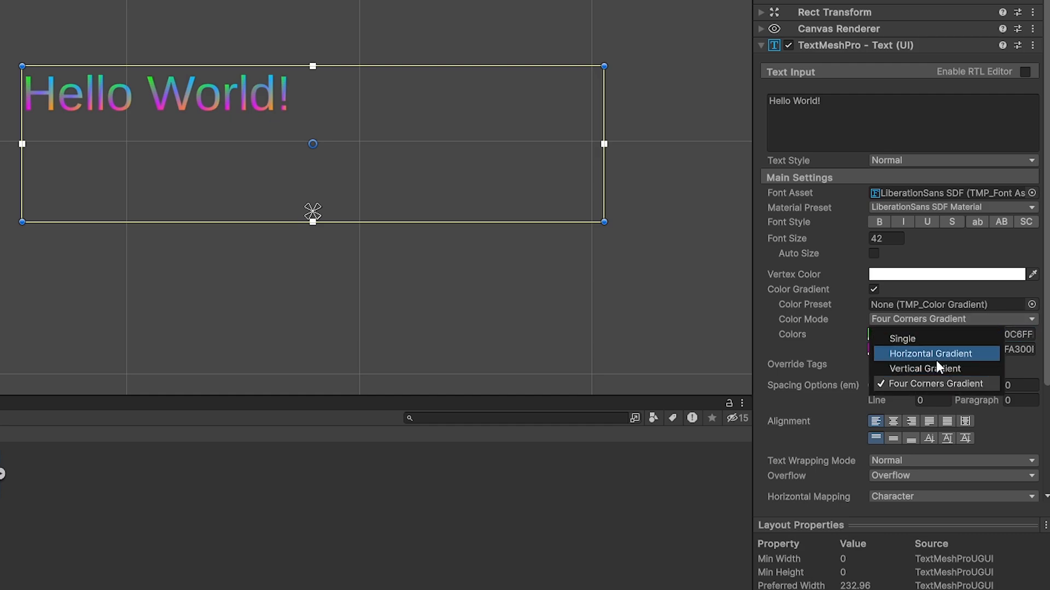
left_click(872, 290)
left_click(873, 291)
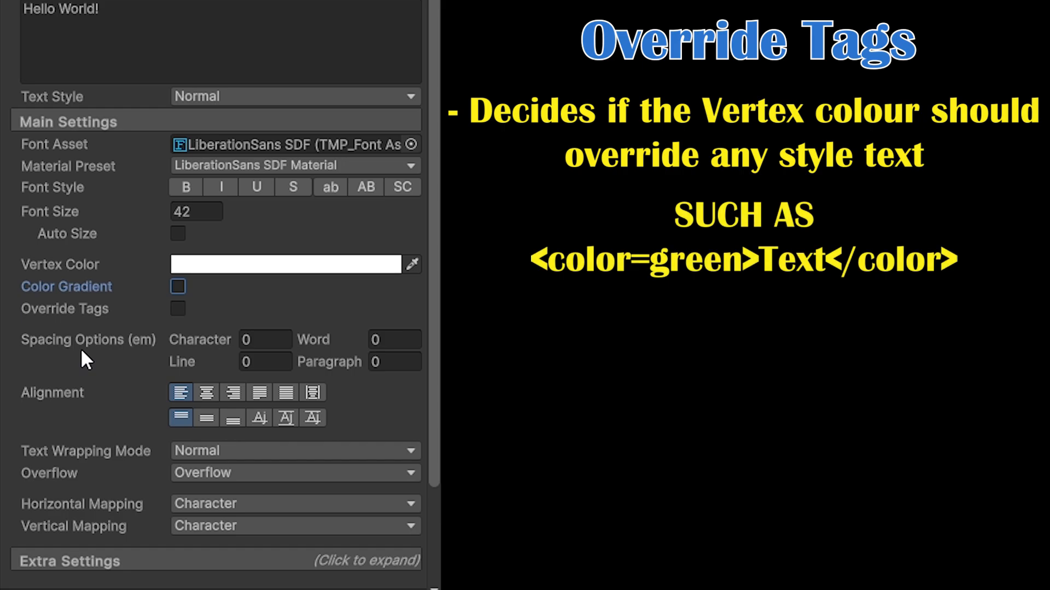
- Insert the rich text tag <color=green> directly before World in the Hello World! text
left_click(63, 11)
left_click(64, 11)
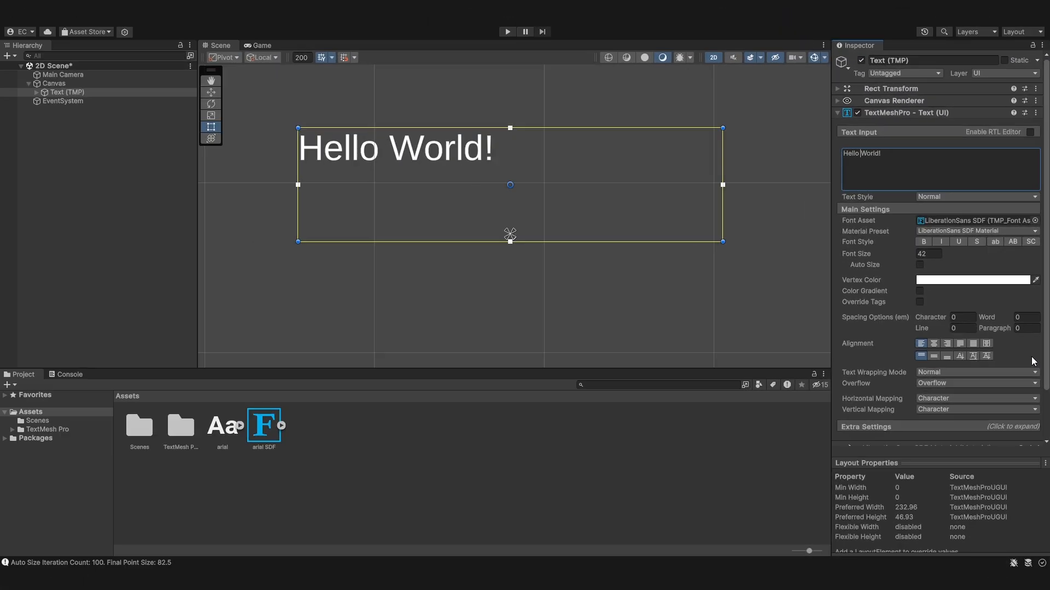
type("<")
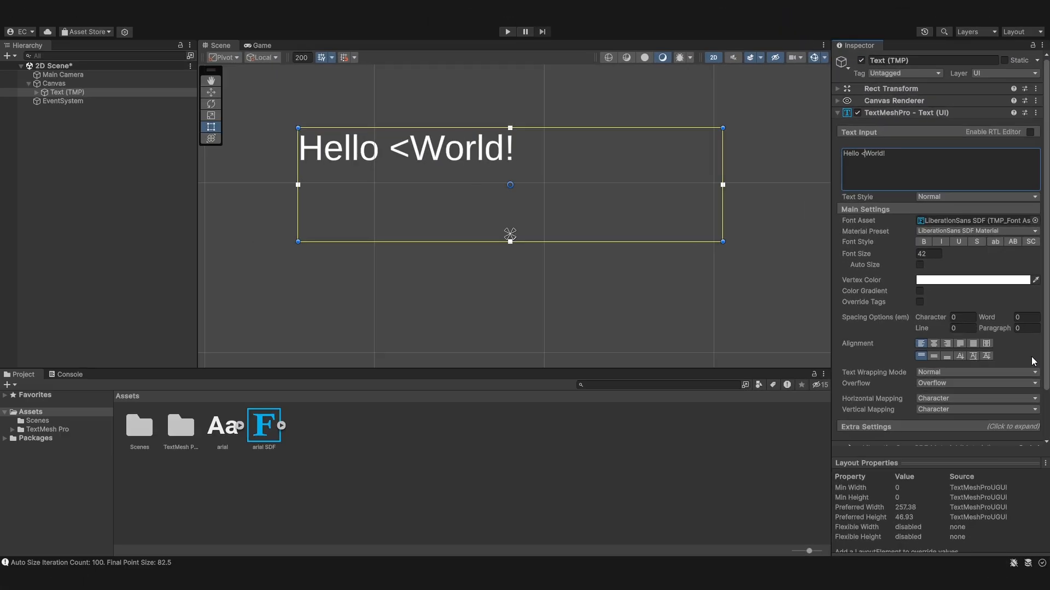
type("color")
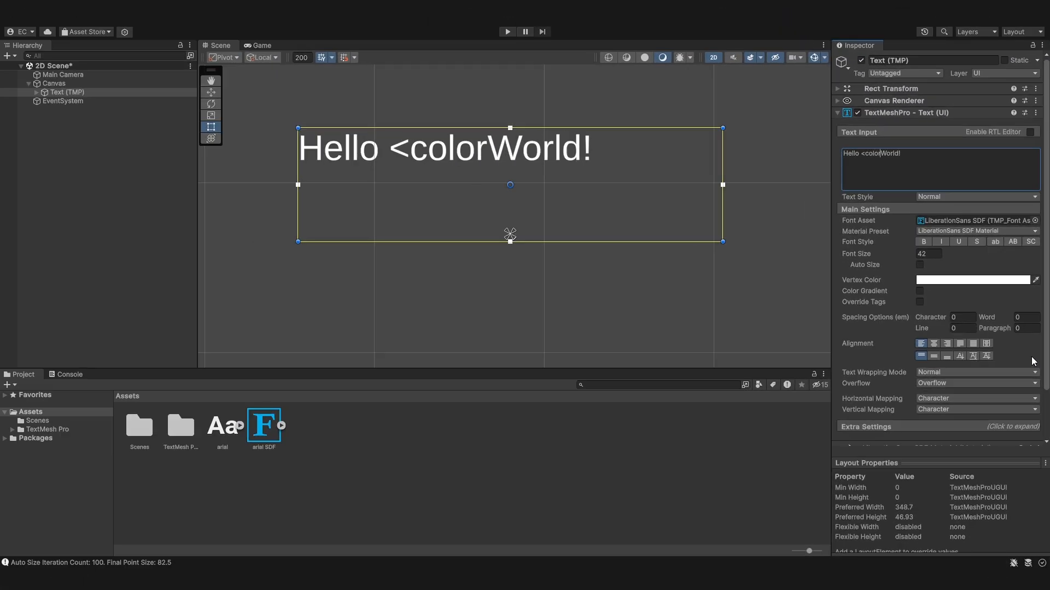
type(">")
key("BackSpace")
type("=green")
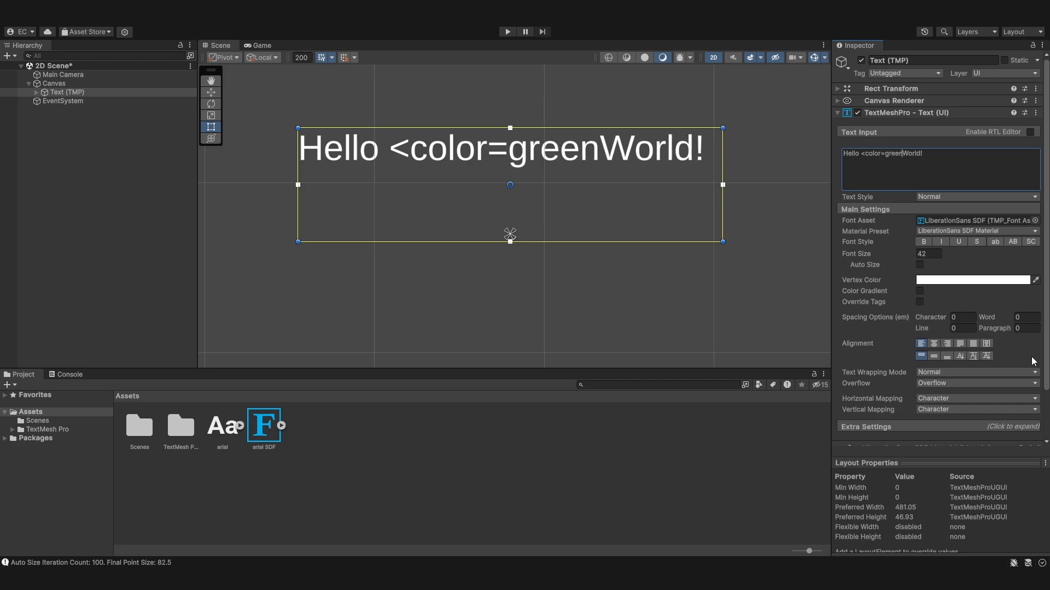
type(">World")
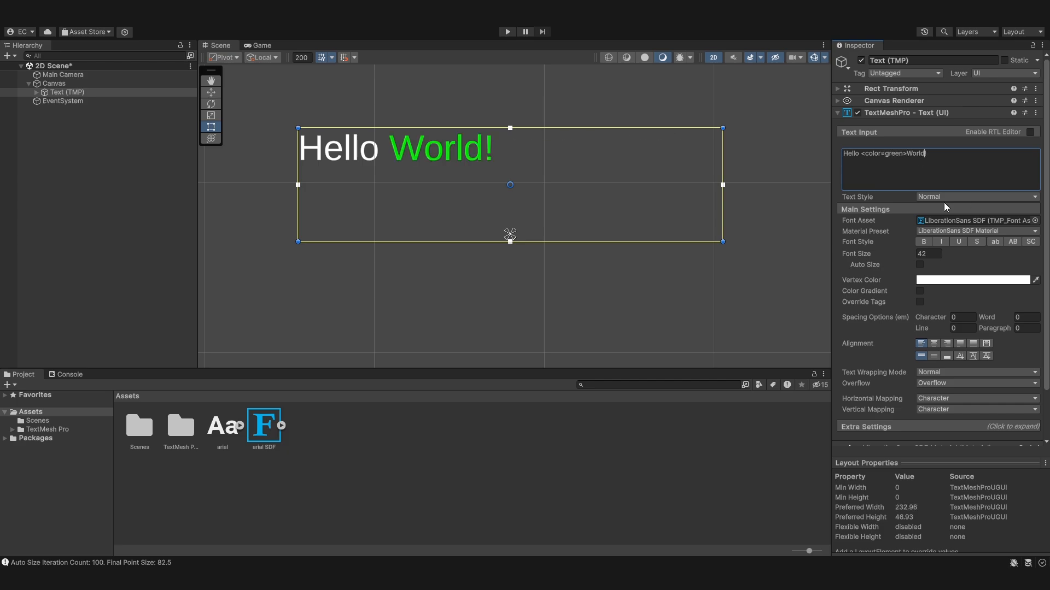
- Close the green color tag after "World" with </color> so the exclamation mark stays outside it
type("</co")
key("BackSpace")
key("BackSpace")
type("/color>")
- Enable Override Tags and set the text's vertex color to red (FF0202)
left_click(919, 302)
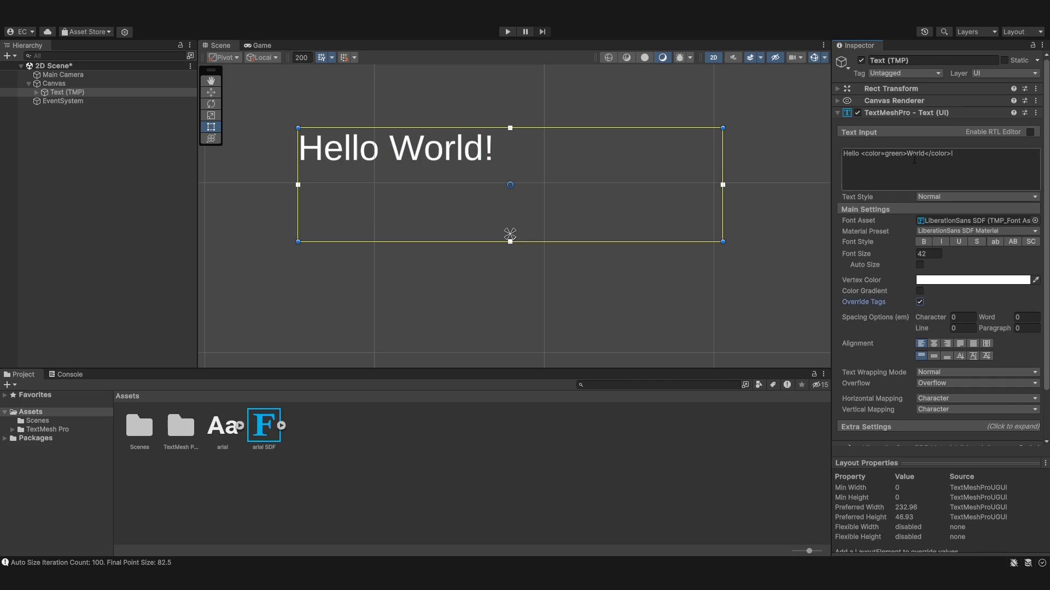
left_click(962, 280)
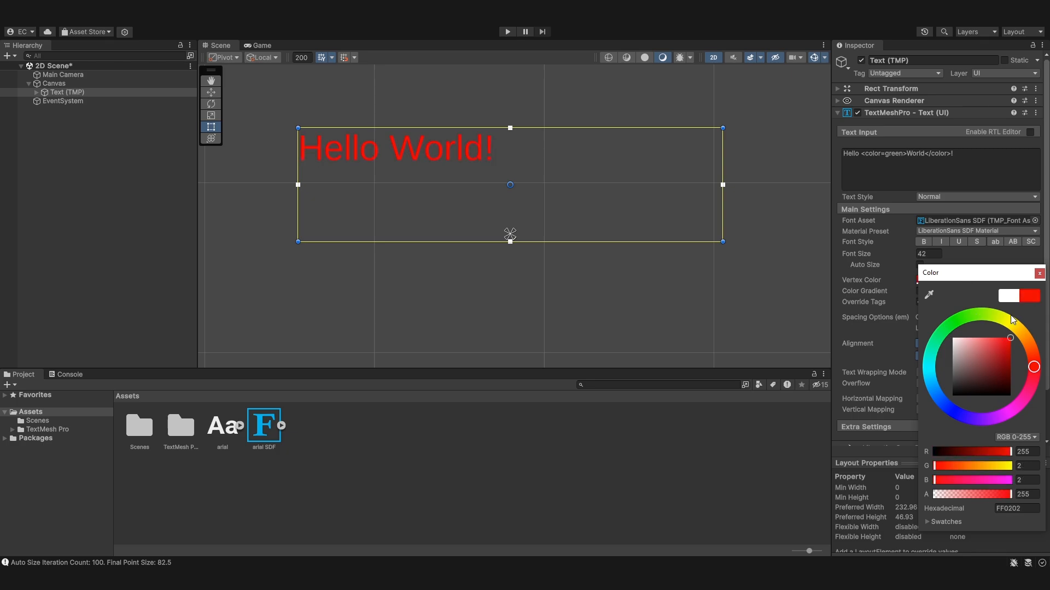
left_click(1040, 274)
- Try the four-corner color gradient with Override Tags toggled, and turn both options off again
left_click(920, 291)
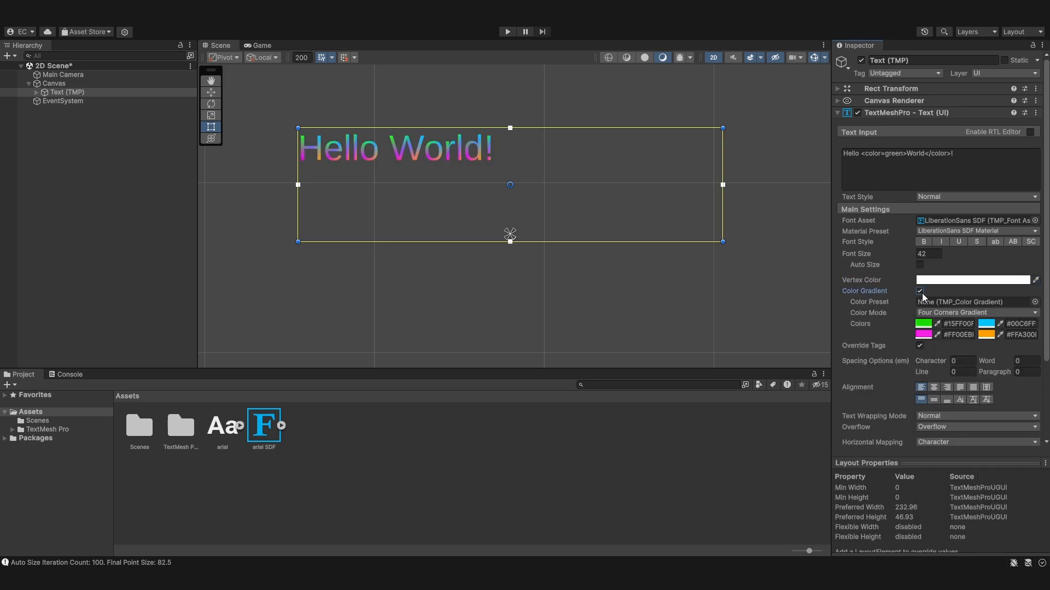
left_click(919, 346)
left_click(919, 346)
left_click(921, 292)
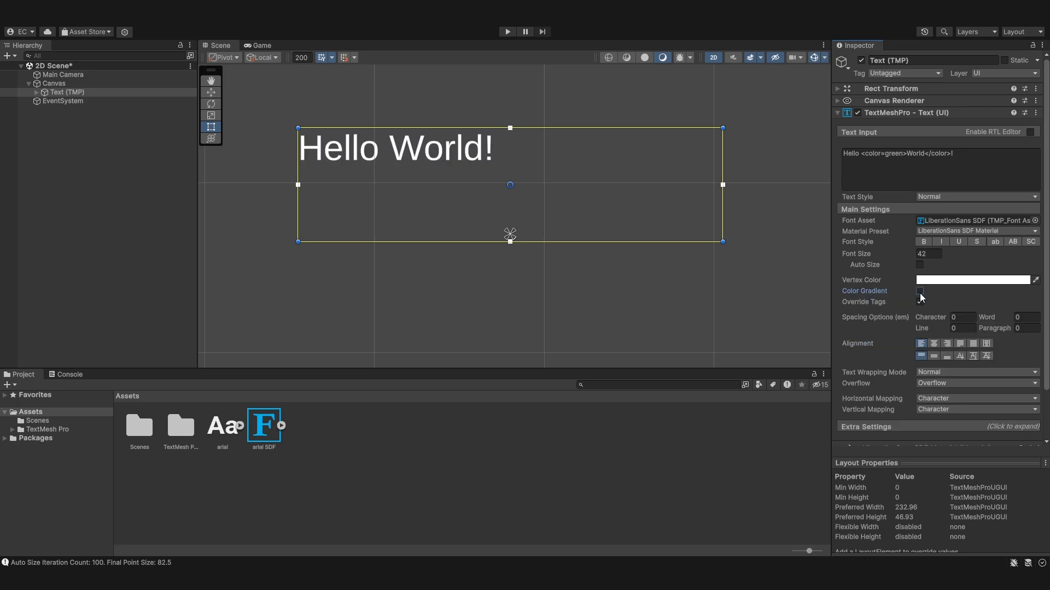
left_click(919, 302)
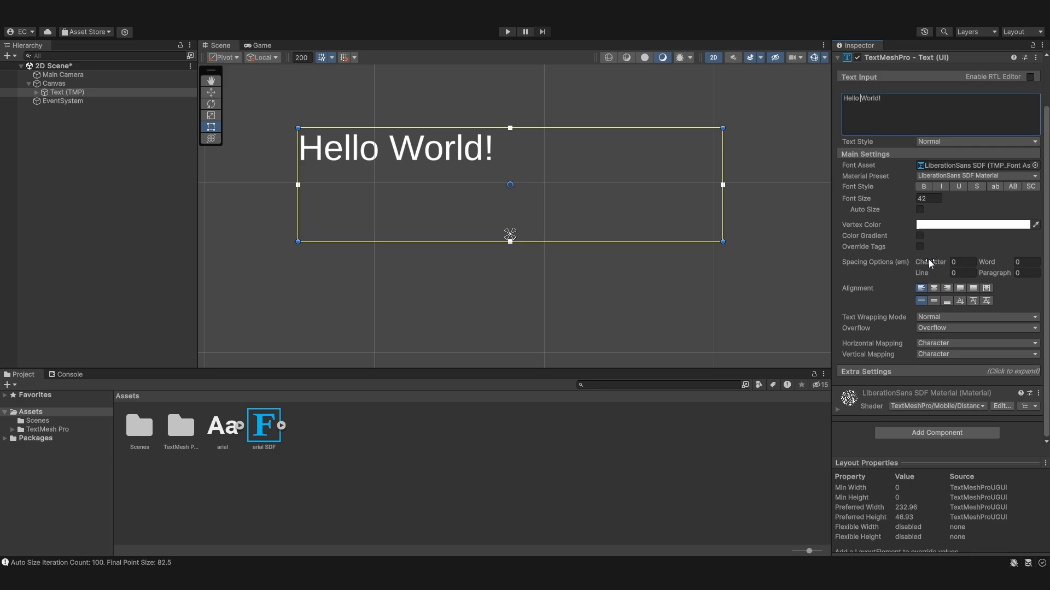
- Try tightening the character spacing to about -3.27, and reset it to 0
mouse_move(929, 259)
left_mouse_down()
mouse_move(1003, 258)
mouse_move(59, 262)
mouse_move(565, 288)
mouse_move(166, 309)
mouse_move(911, 301)
mouse_move(450, 297)
mouse_move(927, 256)
left_mouse_up()
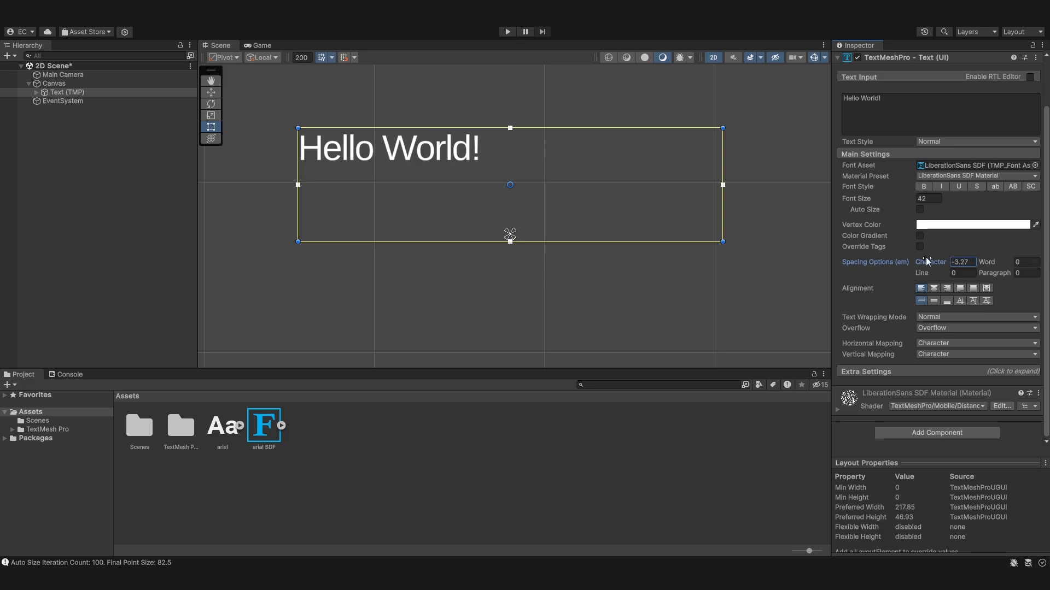
left_click(962, 262)
type("0")
- Add three lines containing 1, 2 and 3 below "Hello World!" in the text input
left_click(899, 120)
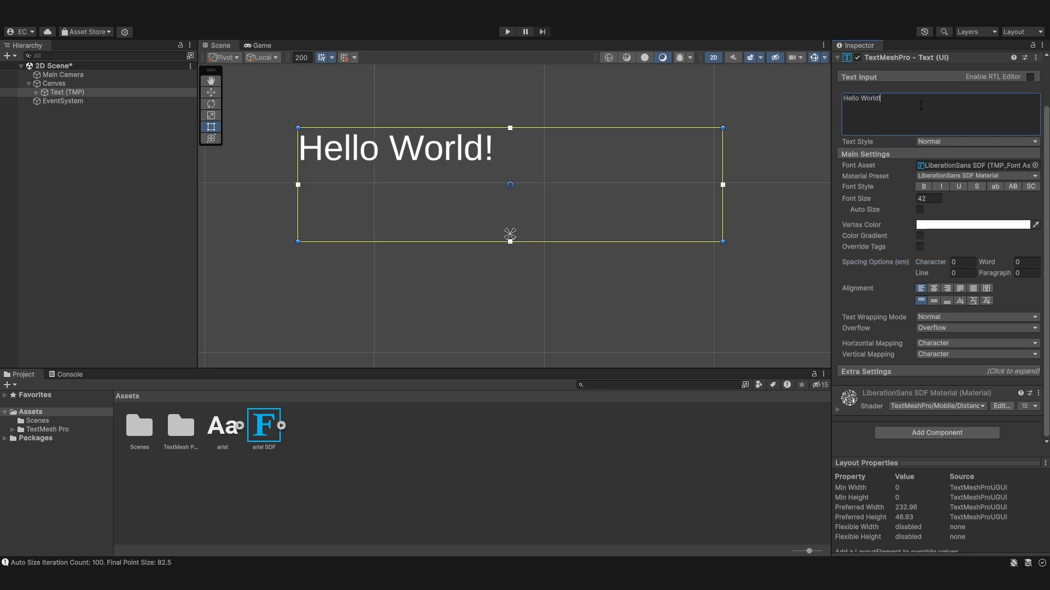
type("1")
key("Return")
type("2")
key("Return")
type("3")
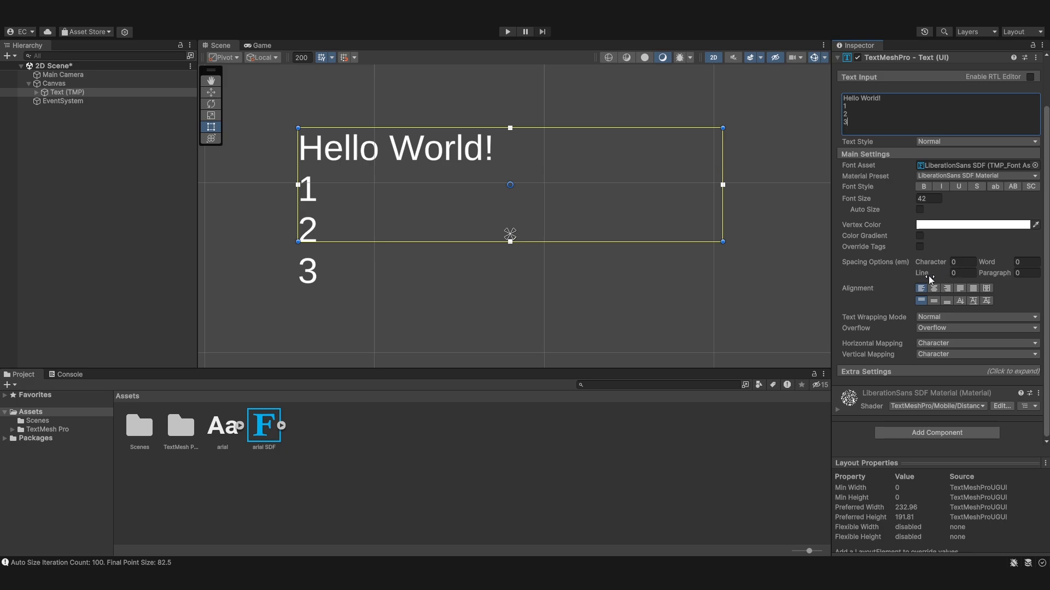
- Try reducing the line spacing to about -37, and reset it to 0
left_click_drag(928, 275, 241, 312)
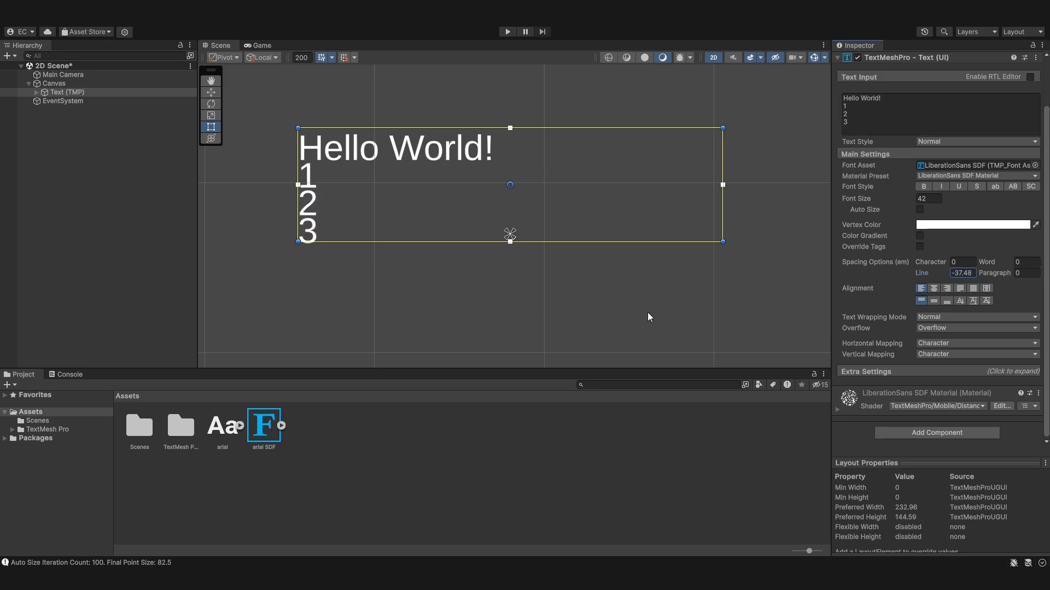
left_click(962, 273)
type("0")
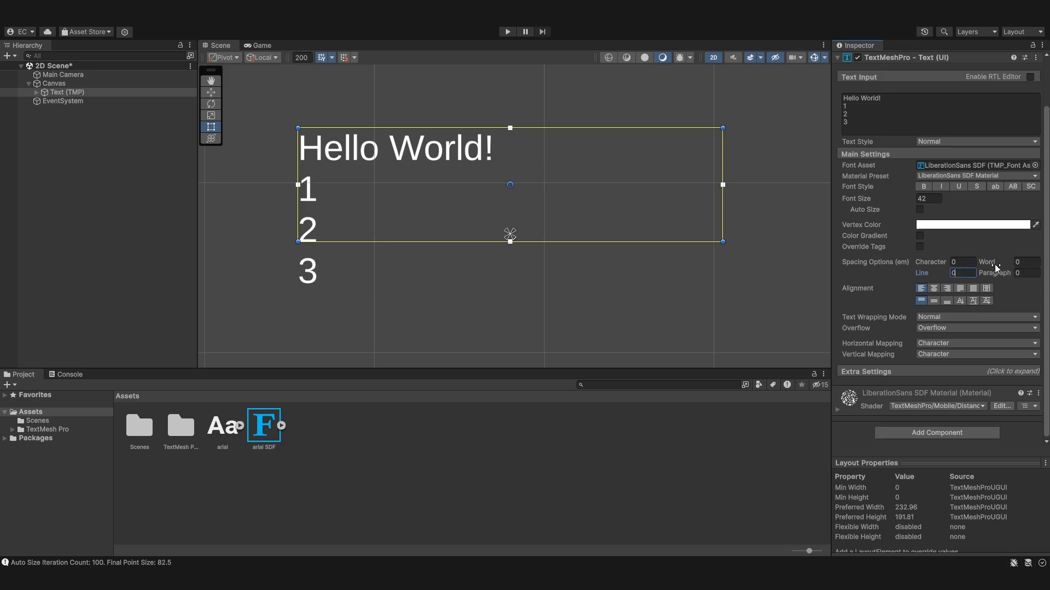
- Try different word and paragraph spacing values on the text, undoing each change
left_click_drag(996, 268, 7, 346)
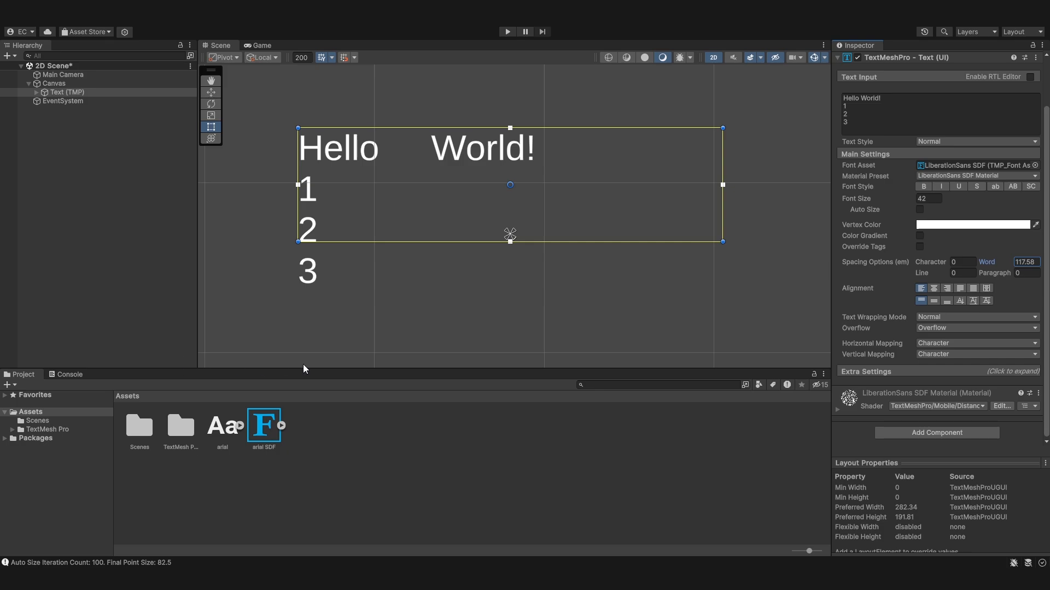
key("ctrl+z")
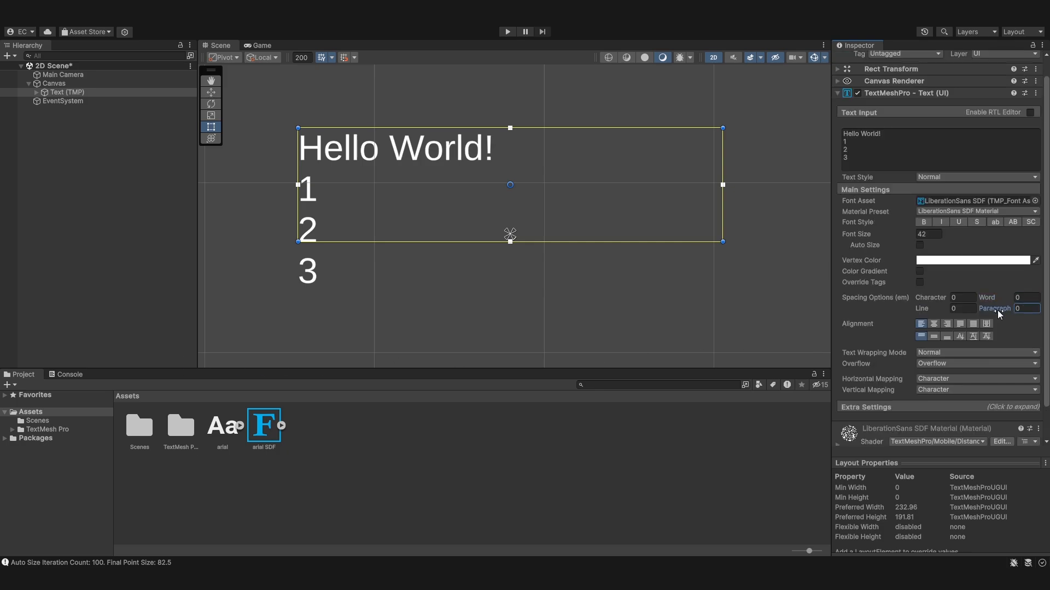
left_click_drag(998, 312, 390, 351)
key("ctrl+z")
- Append a blank line and the line "Hello there" after the 3 in the text input
left_click(892, 157)
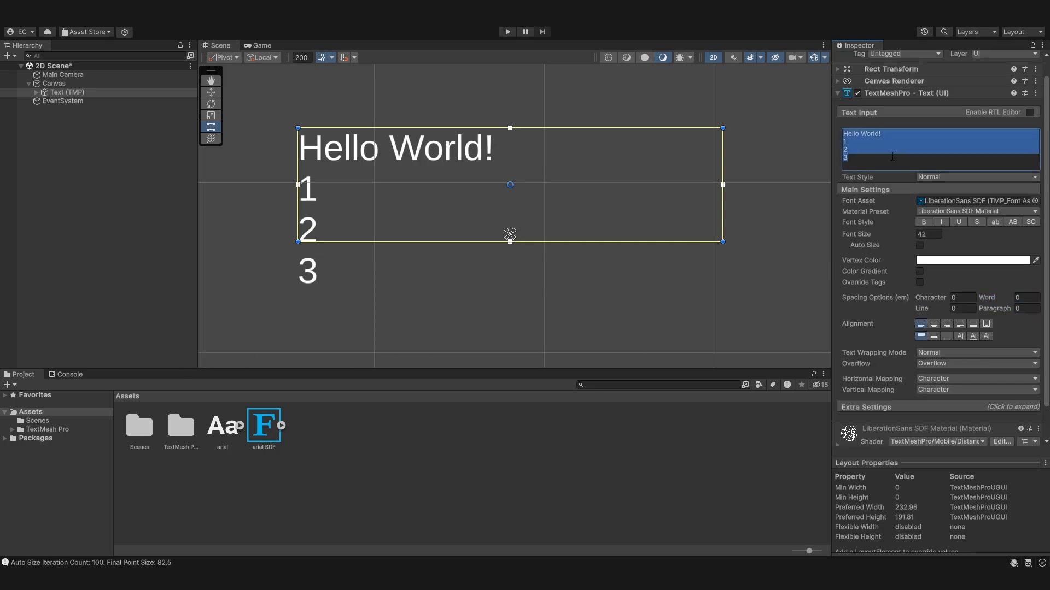
left_click(892, 157)
key("Return")
type("Hello tehre")
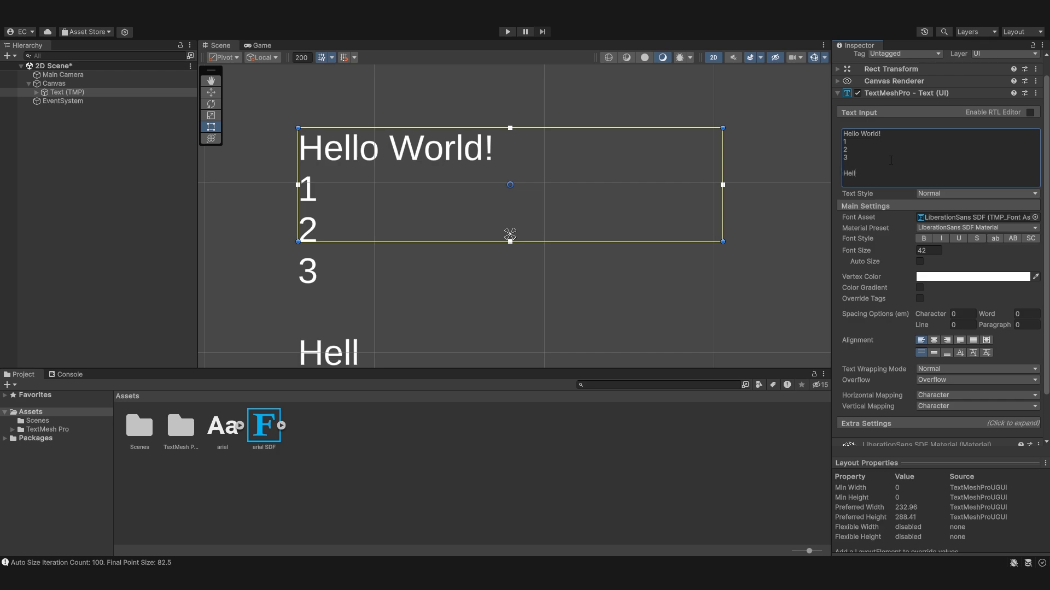
key("BackSpace")
key("BackSpace")
key("BackSpace")
key("BackSpace")
type("here")
- Try a paragraph spacing of 49 combined with a line spacing of about -43
scroll(759, 198, "down", 2)
middle_click_drag(717, 211, 699, 181)
scroll(686, 182, "down", 4)
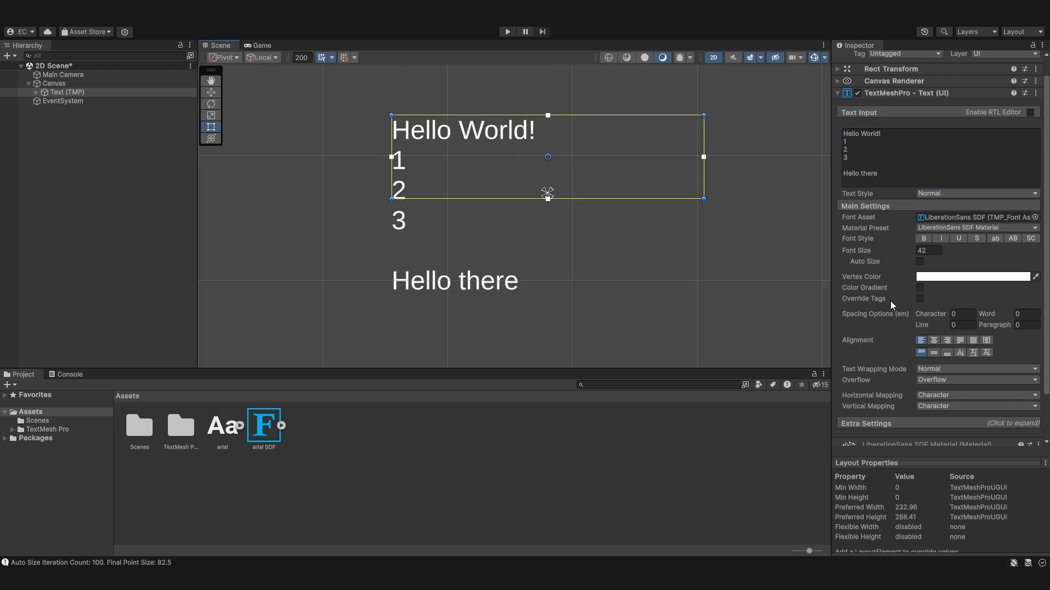
scroll(996, 322, "down", 1)
left_click(1000, 298)
left_click_drag(1002, 299, 437, 300)
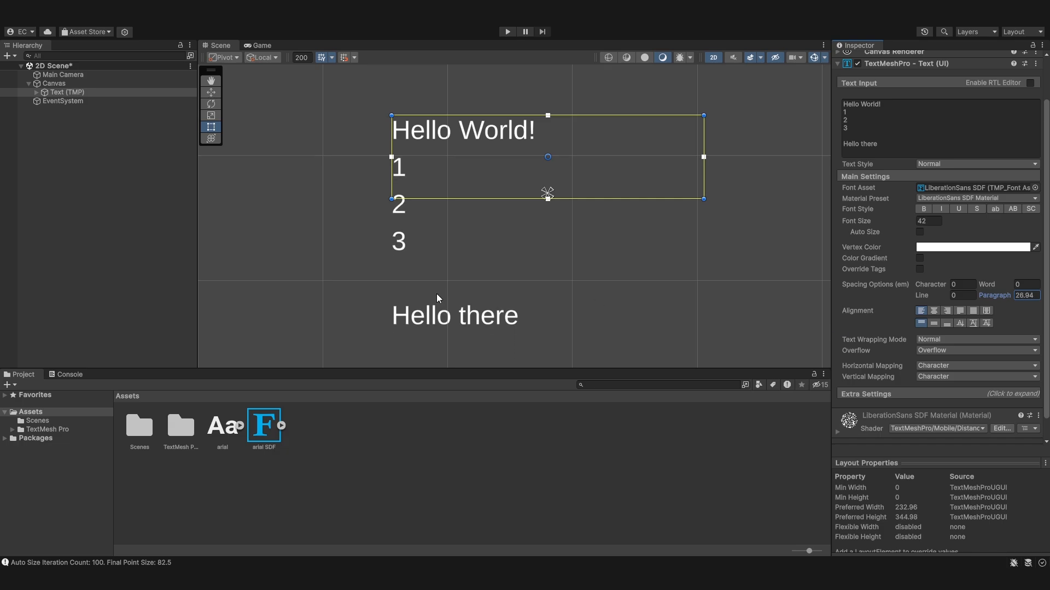
- Remove every line below "Hello World!" and reset both line and paragraph spacing to 0
left_click_drag(892, 146, 886, 103)
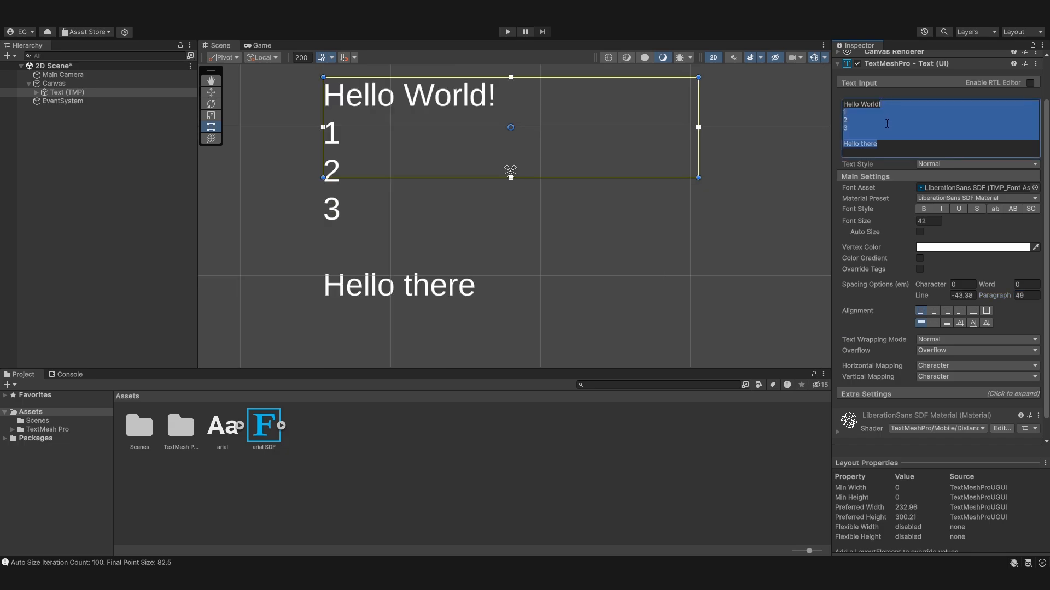
key("BackSpace")
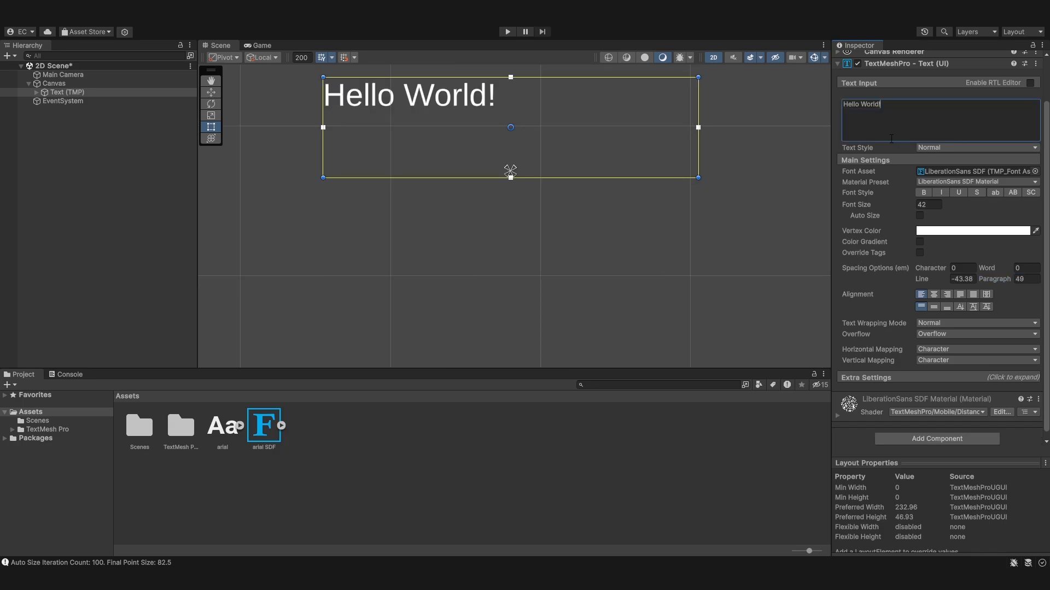
left_click(962, 279)
type("0")
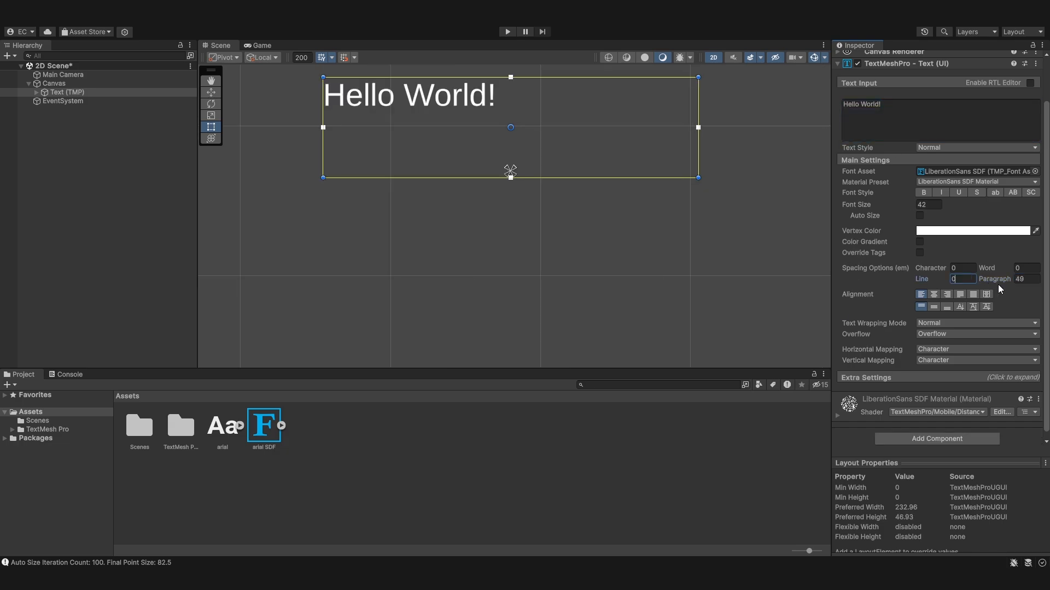
key("Tab")
type("0")
scroll(651, 251, "up", 2)
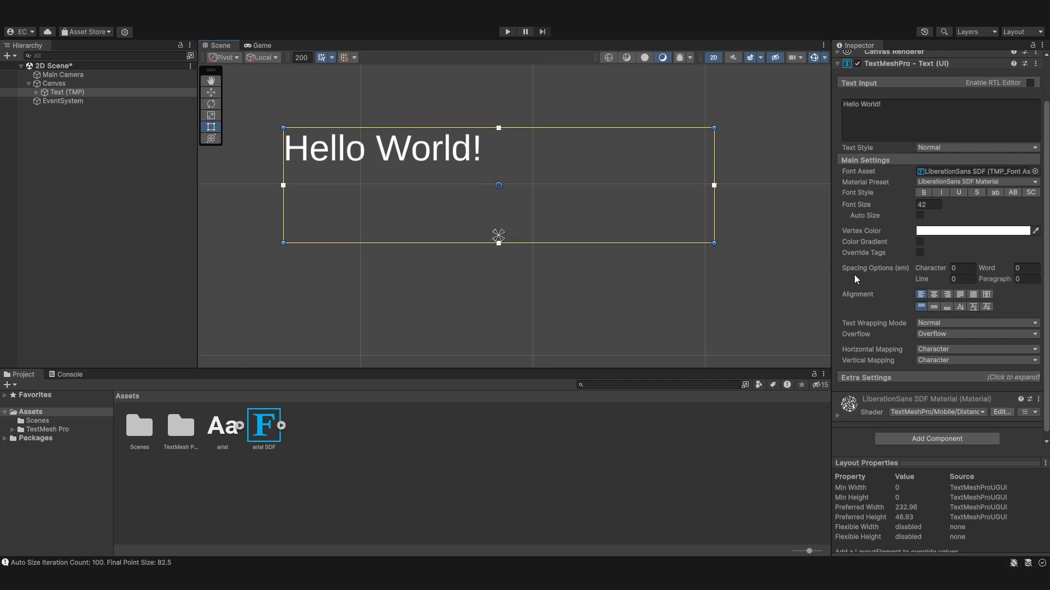
- Try the horizontal and vertical alignment options, ending with the text set to Center and Middle
left_click(934, 295)
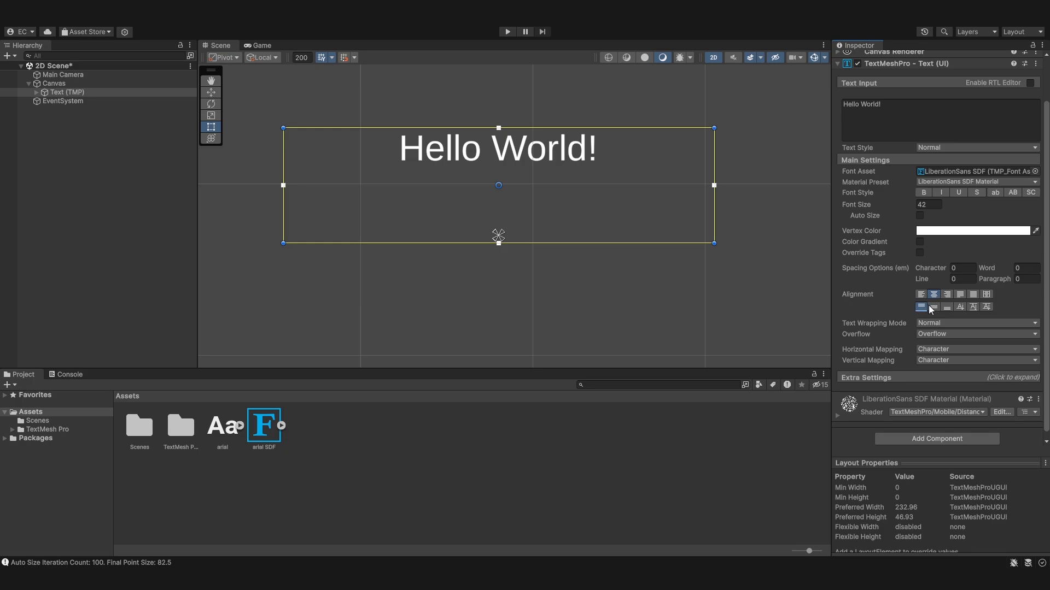
left_click(947, 306)
left_click(934, 307)
left_click(947, 294)
left_click(921, 294)
left_click(921, 307)
left_click(934, 294)
left_click(934, 307)
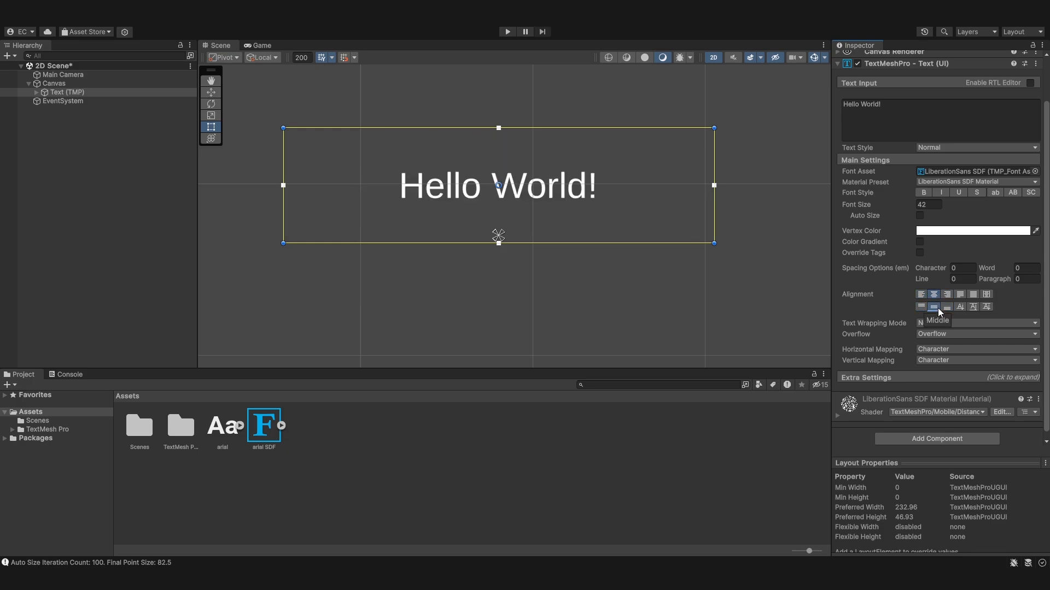
- Try Justified alignment with a wrap mix of about 0.565, and Flush alignment with a wrap mix of 0
left_click(954, 296)
mouse_move(954, 318)
left_mouse_down()
mouse_move(918, 309)
mouse_move(973, 313)
mouse_move(953, 319)
mouse_move(972, 310)
left_mouse_up()
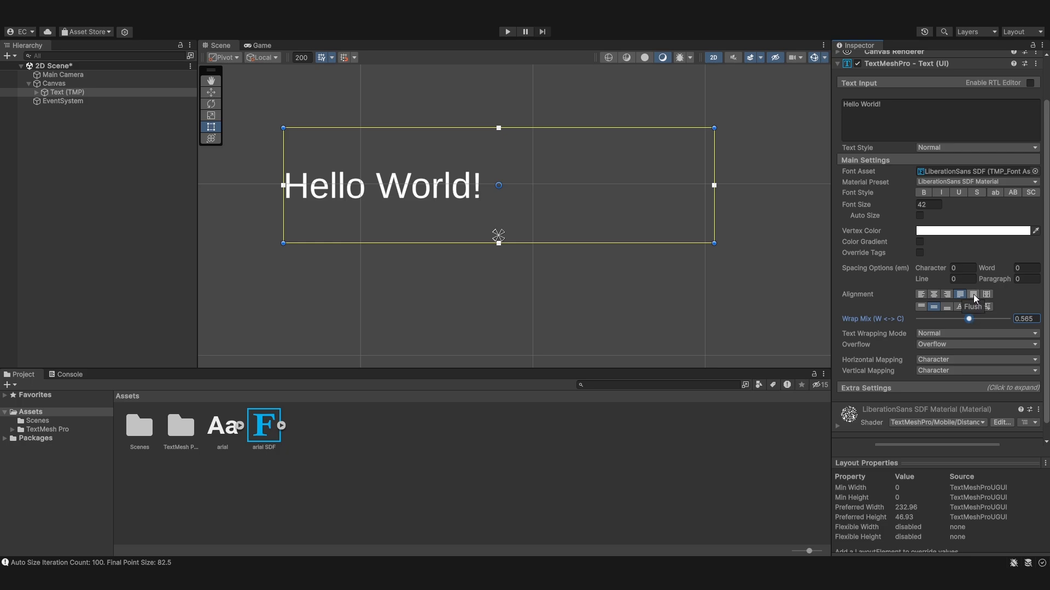
left_click(973, 294)
left_click_drag(966, 315, 903, 323)
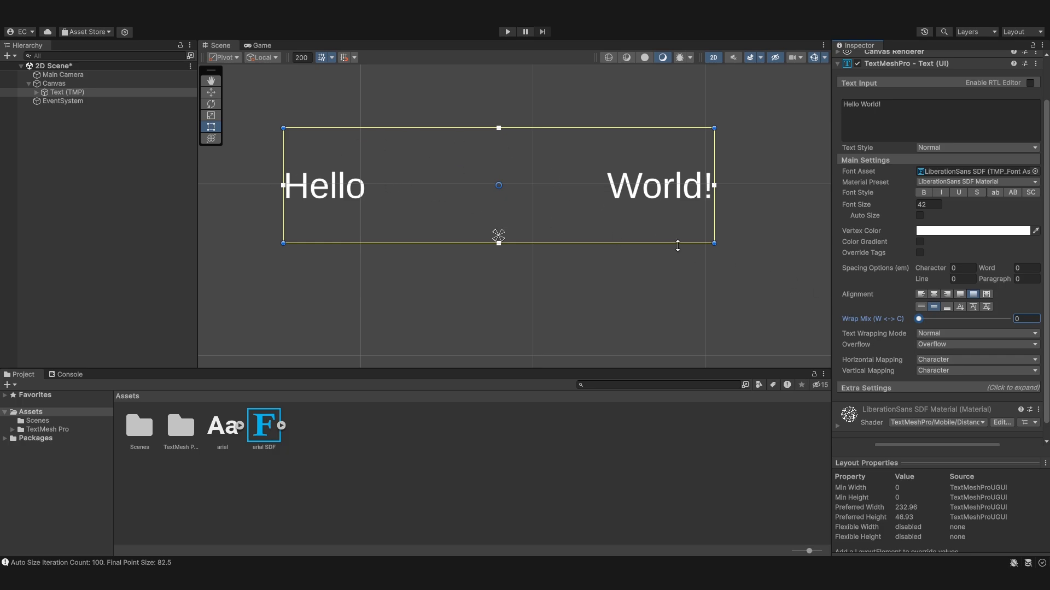
- Extend the text to "Hello to the World!" and try the wrap mix on it, returning it to 0
left_click(863, 114)
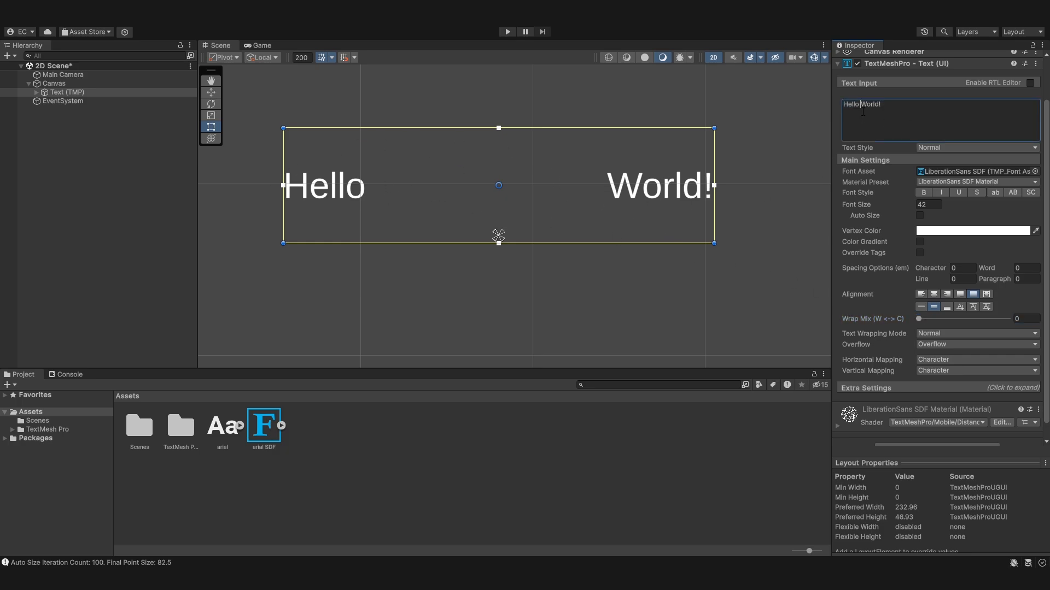
type("to the")
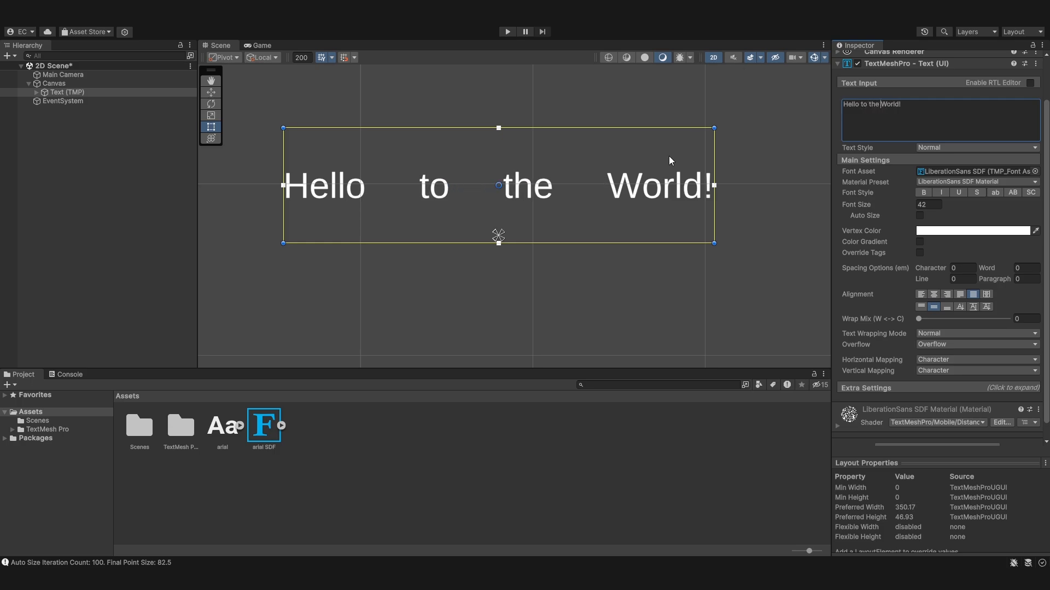
left_click_drag(926, 319, 750, 303)
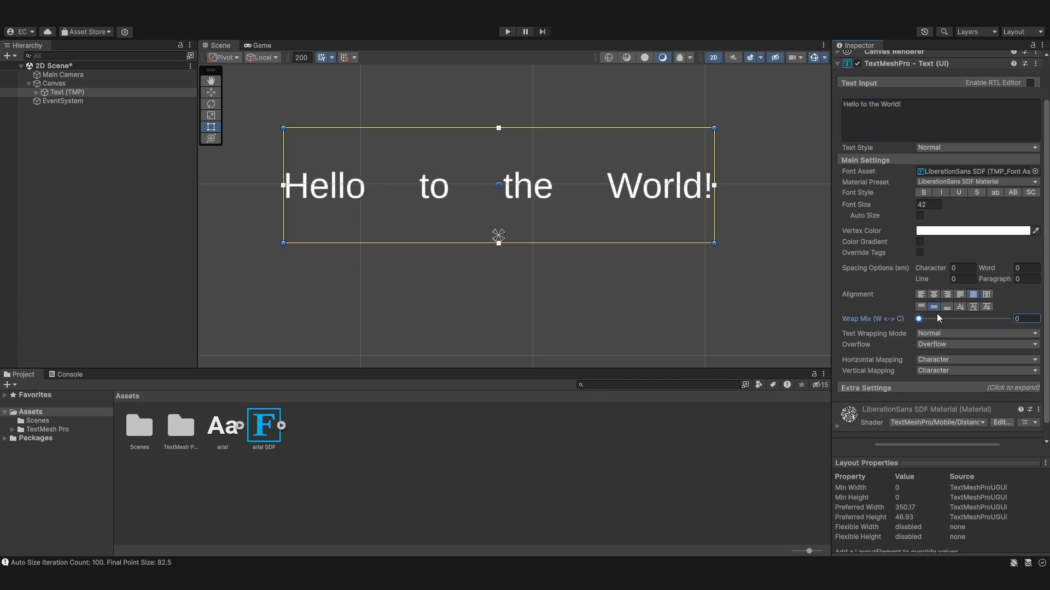
- Set the horizontal alignment to Geometry Center, and try Top vertical alignment before returning to Middle
left_click(986, 295)
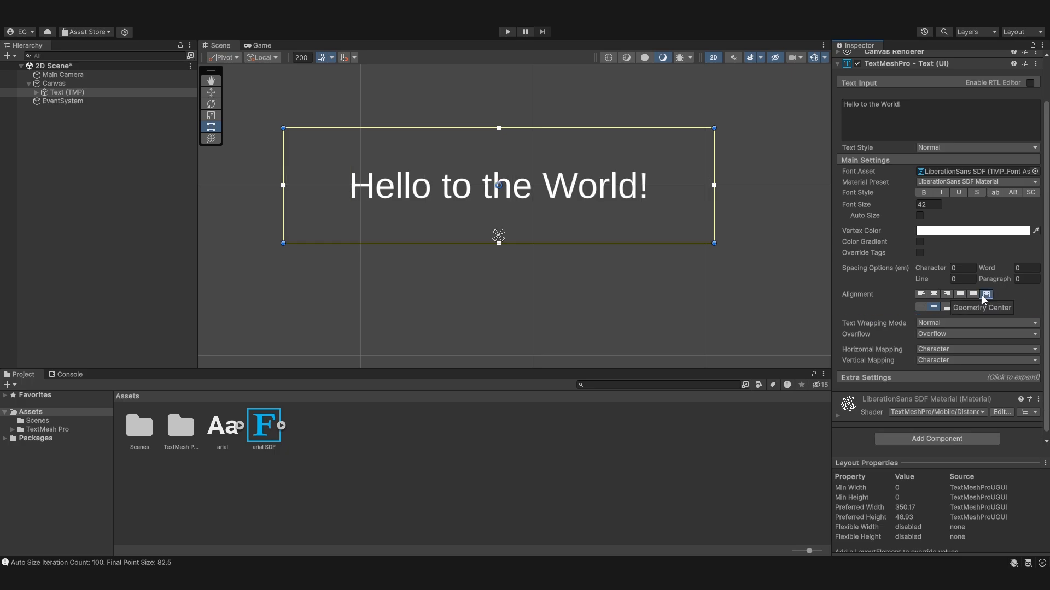
left_click(922, 307)
left_click(933, 307)
- Try adjusting the line and character spacing, returning both to 0
left_click_drag(922, 281, 122, 302)
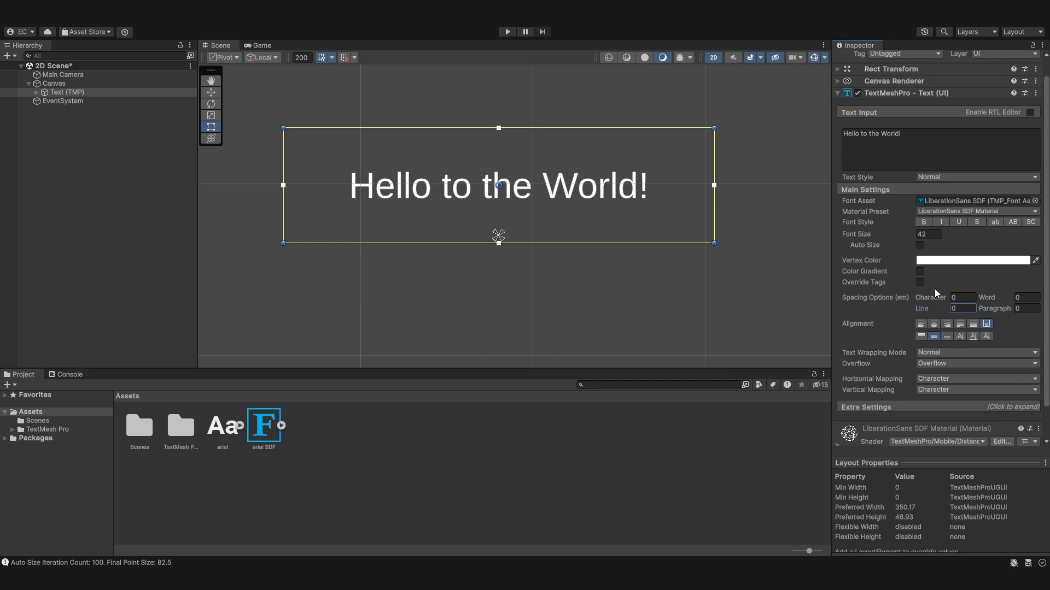
left_click_drag(929, 298, 965, 397)
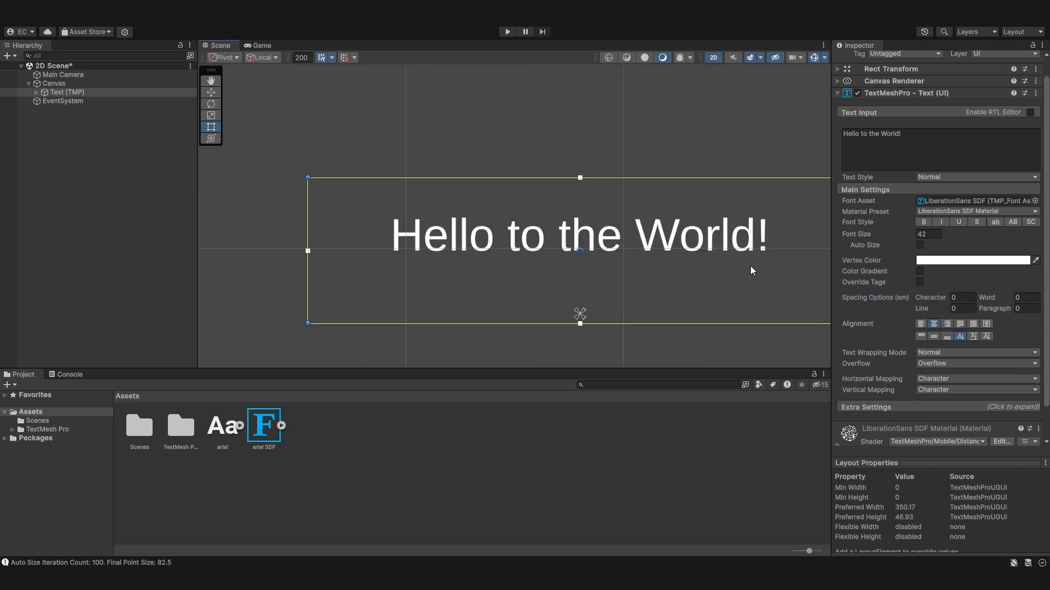
- Shorten the text box slightly by moving its lower edge up in the scene
scroll(751, 265, "up", 3)
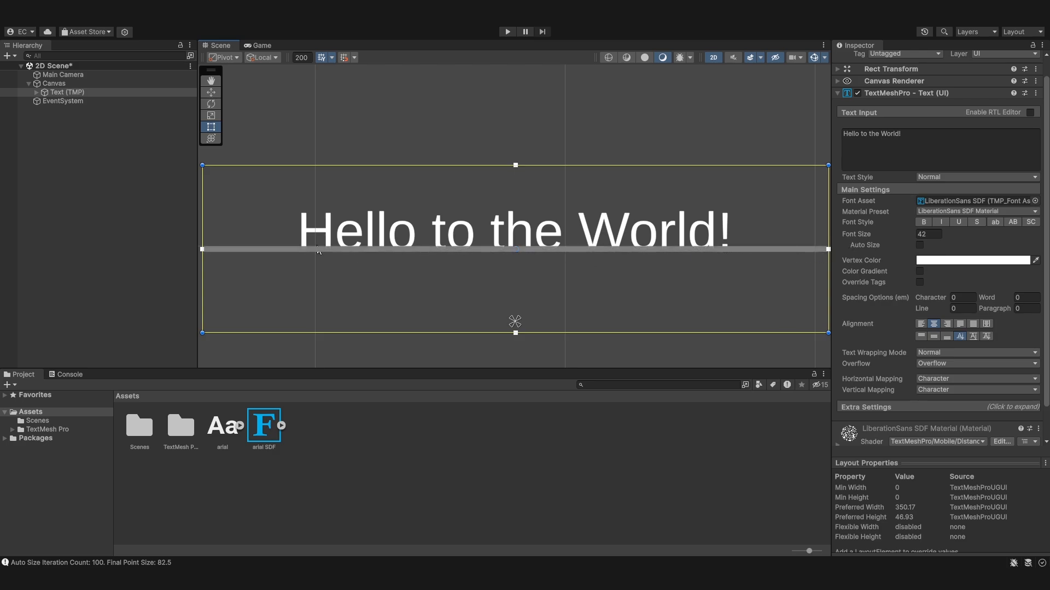
mouse_move(553, 334)
left_mouse_down()
mouse_move(553, 387)
mouse_move(546, 286)
mouse_move(554, 372)
mouse_move(549, 318)
left_mouse_up()
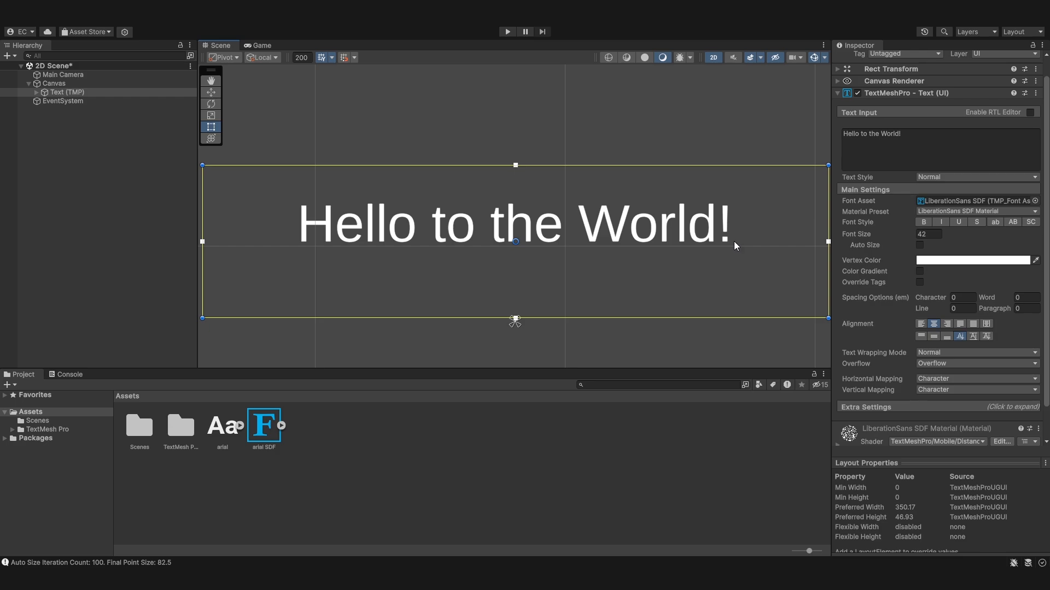
- Compare the Midline and Middle vertical alignments on the text, ending with Midline
left_click(974, 336)
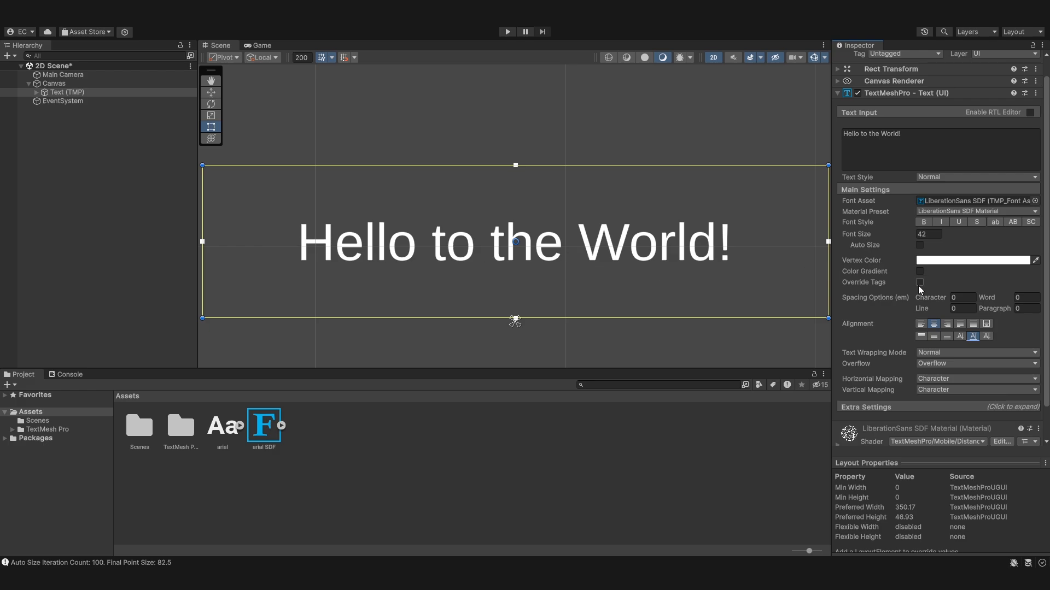
left_click(932, 336)
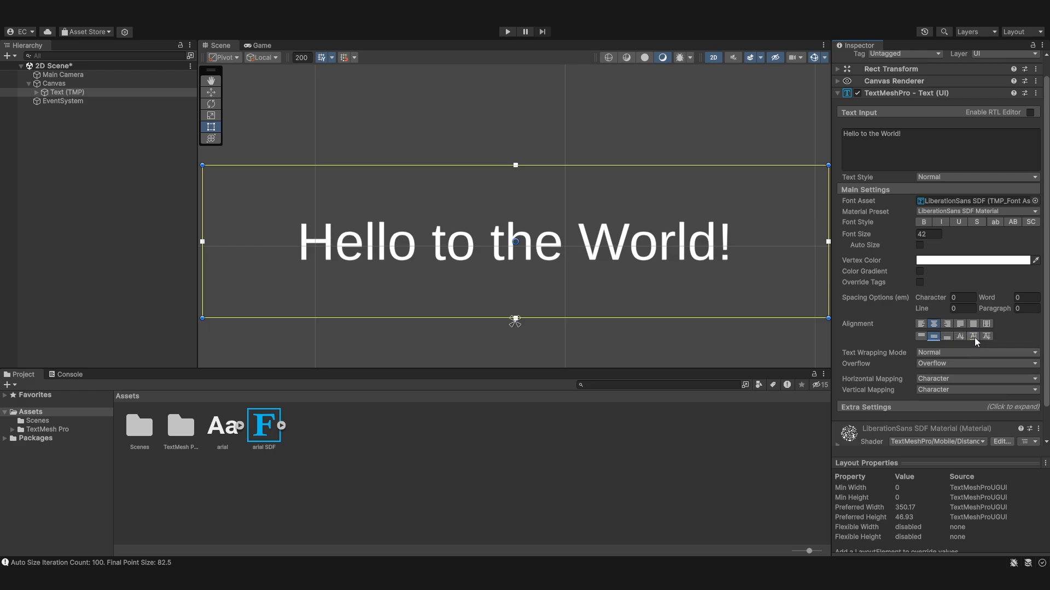
left_click(974, 336)
left_click(937, 338)
left_click(973, 338)
left_click(938, 337)
left_click(975, 334)
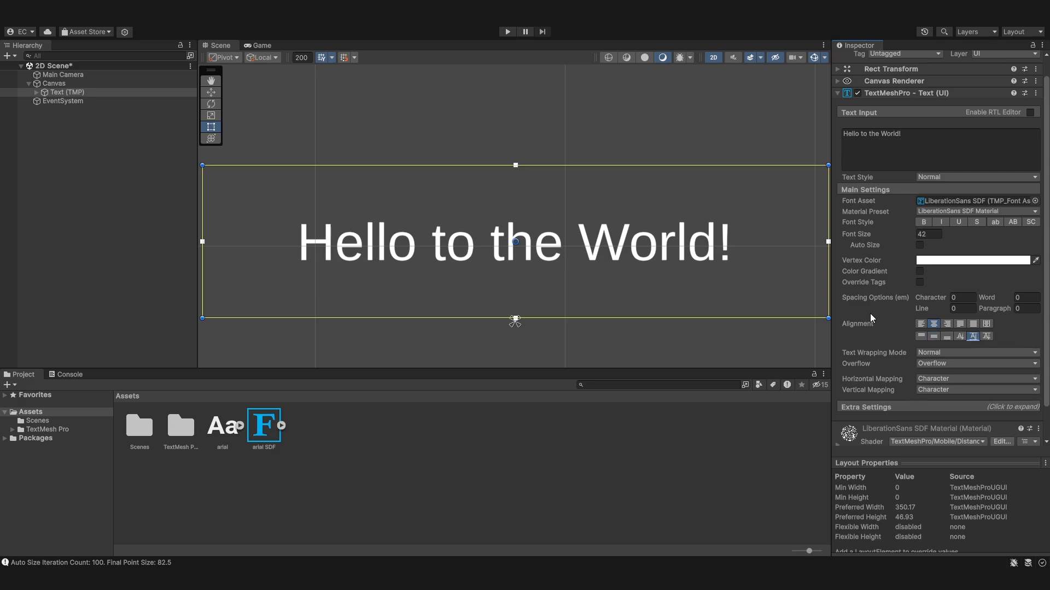
- Compare the Capline and Midline vertical alignments on the text, then set the vertical alignment to Middle
scroll(623, 198, "down", 4)
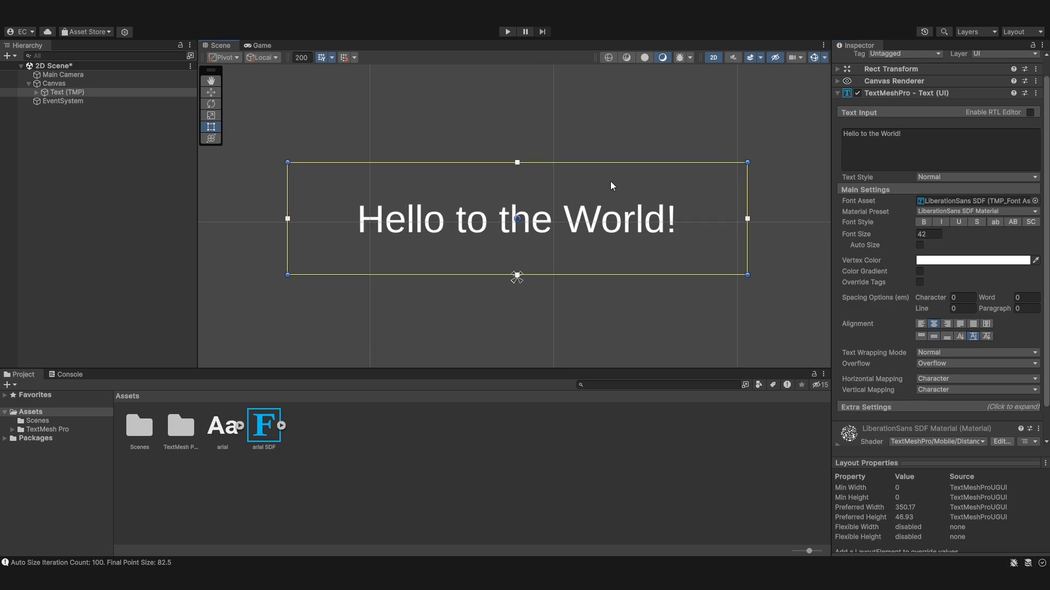
left_click(987, 338)
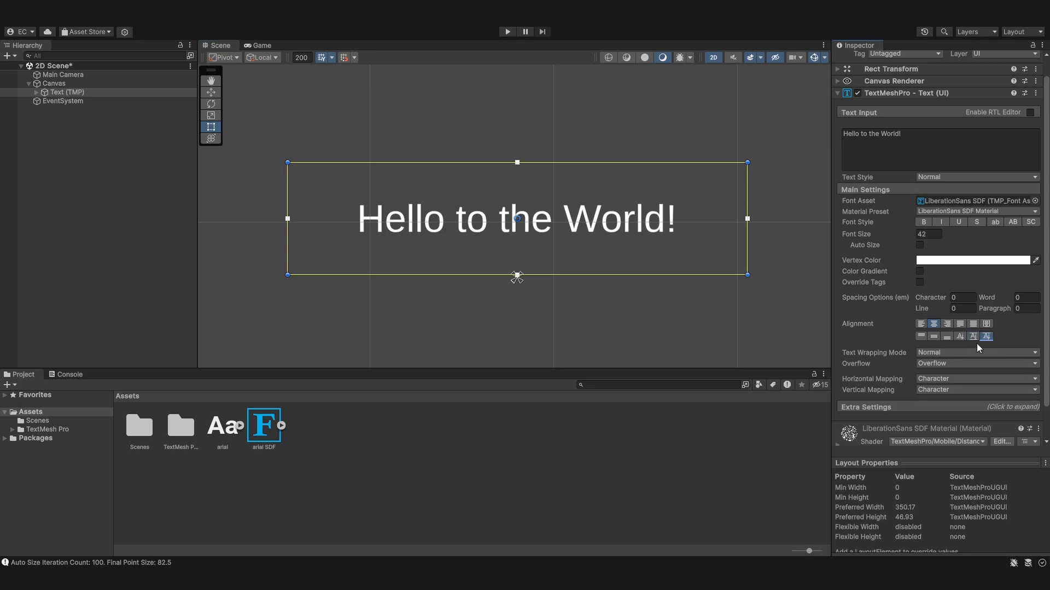
left_click(971, 342)
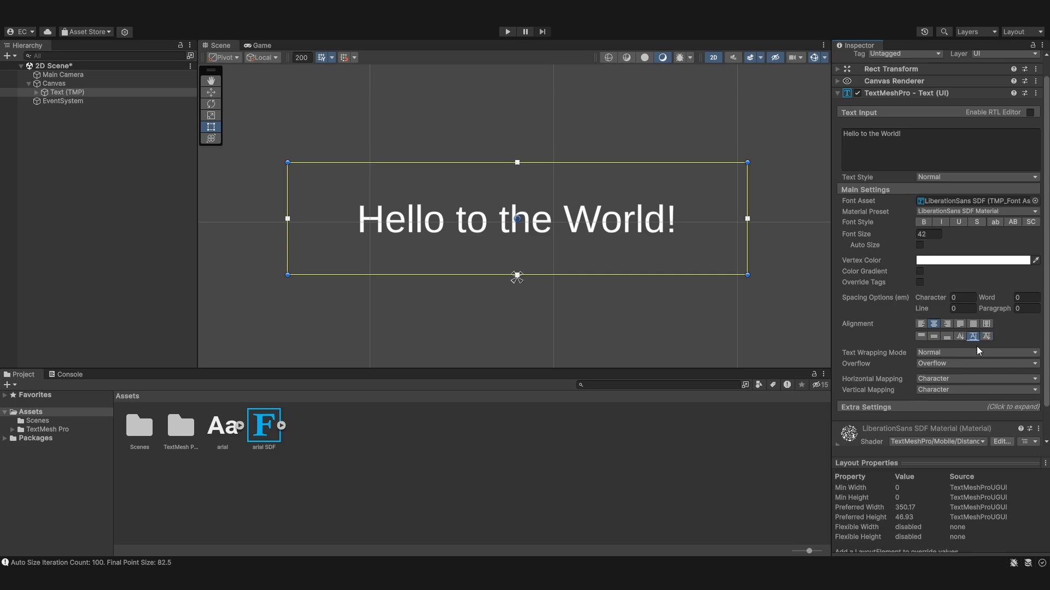
left_click(985, 339)
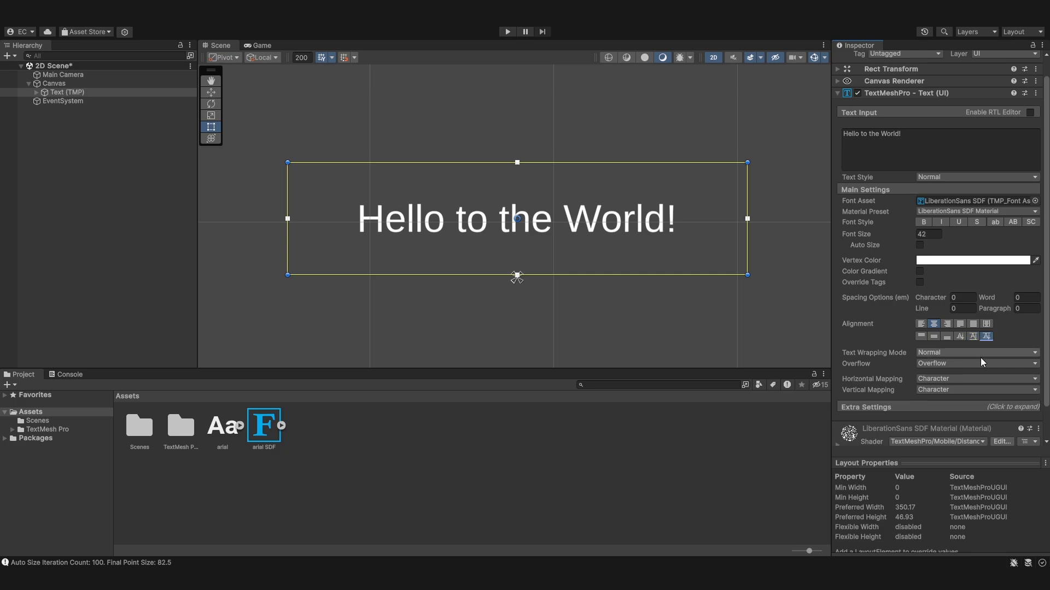
left_click(916, 144)
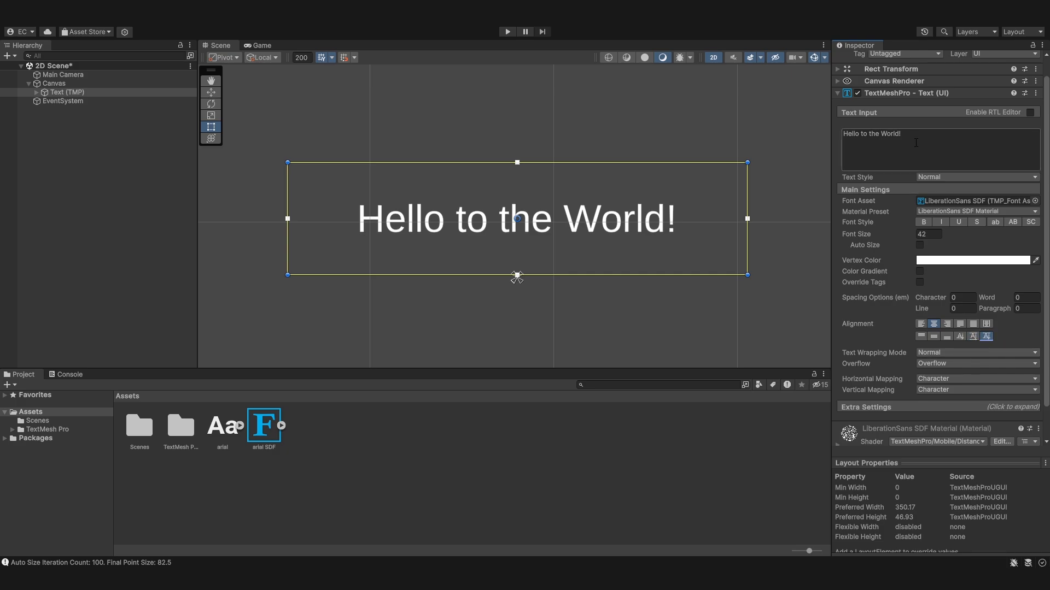
left_click(938, 151)
left_click(984, 337)
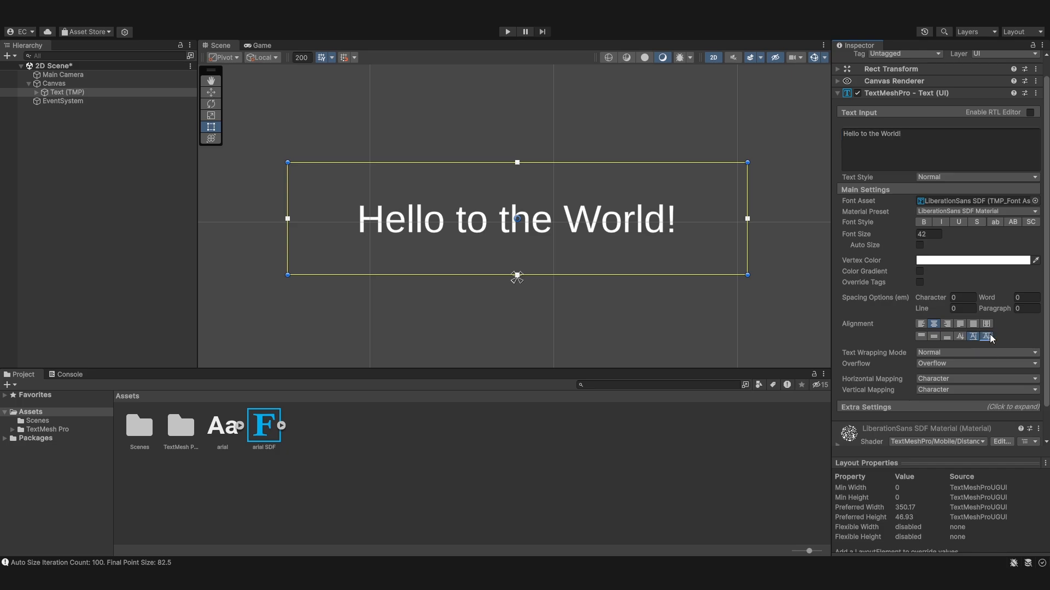
left_click(933, 336)
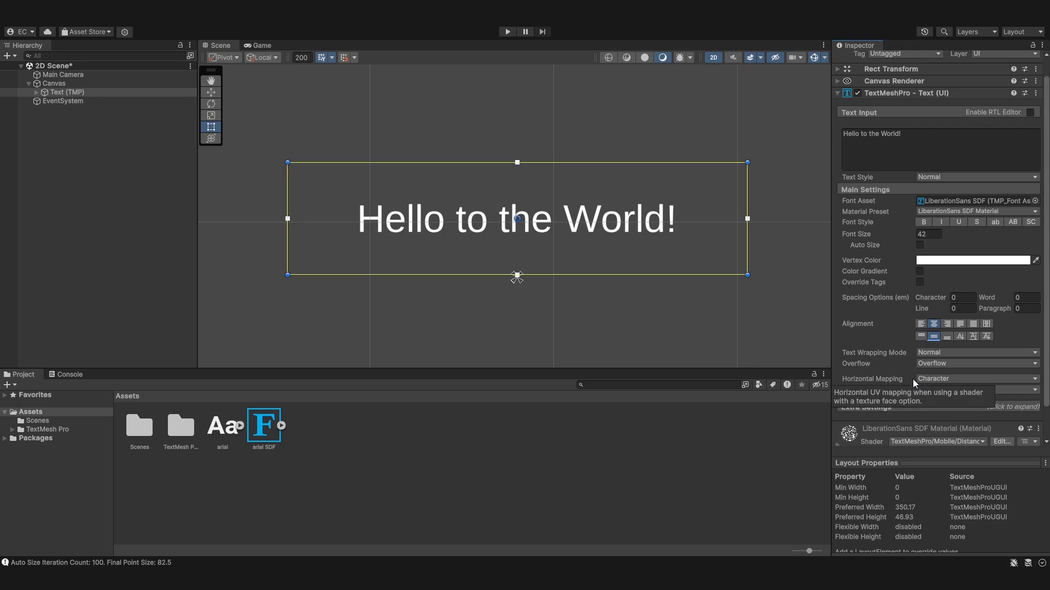
- Examine the available options for Horizontal Mapping, Overflow and Text Wrapping Mode on the text component
left_click(951, 380)
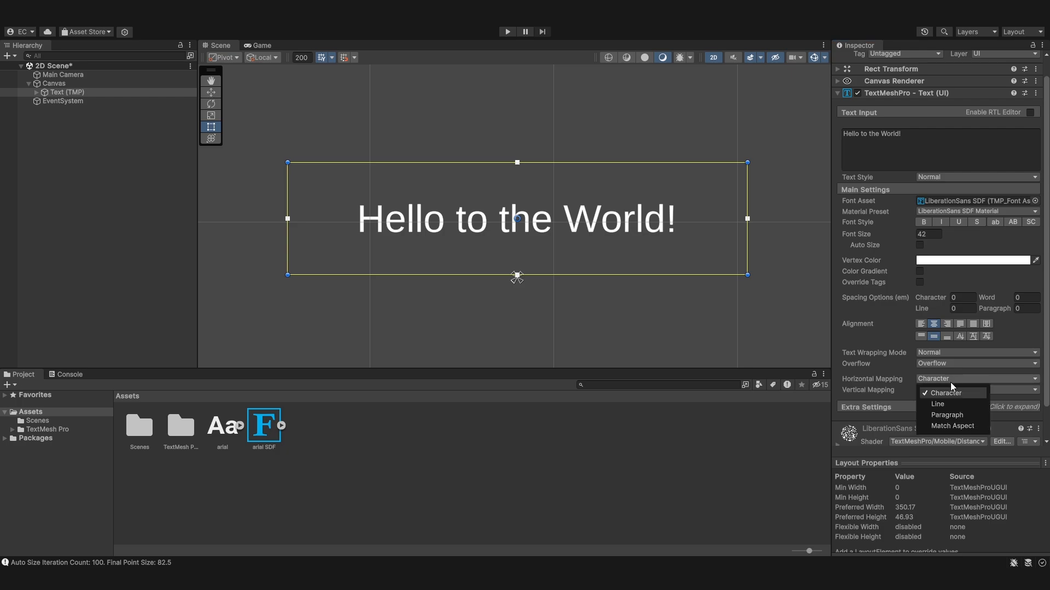
left_click(999, 391)
left_click(978, 366)
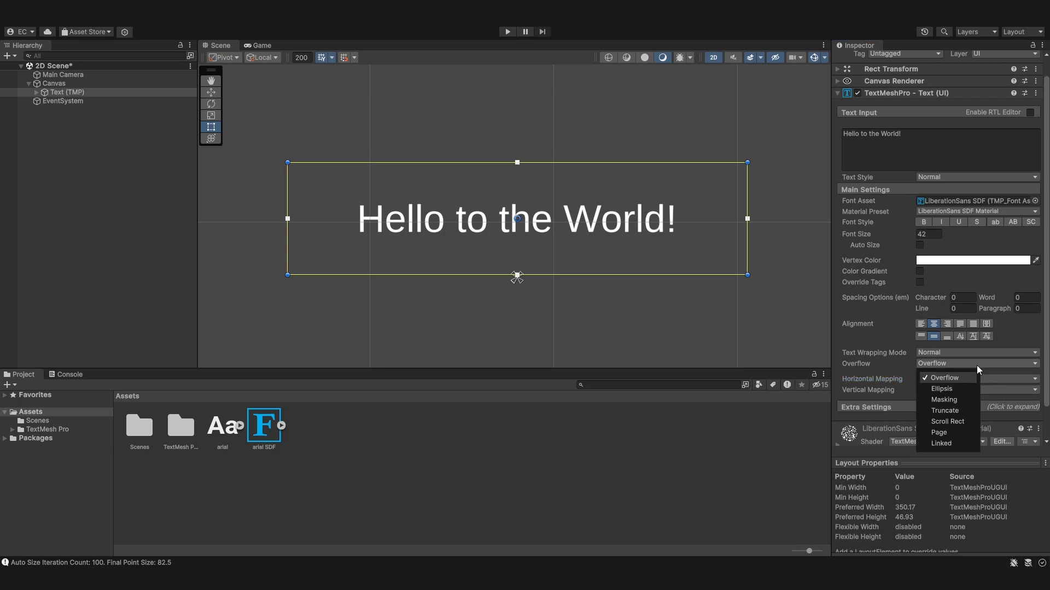
left_click(962, 353)
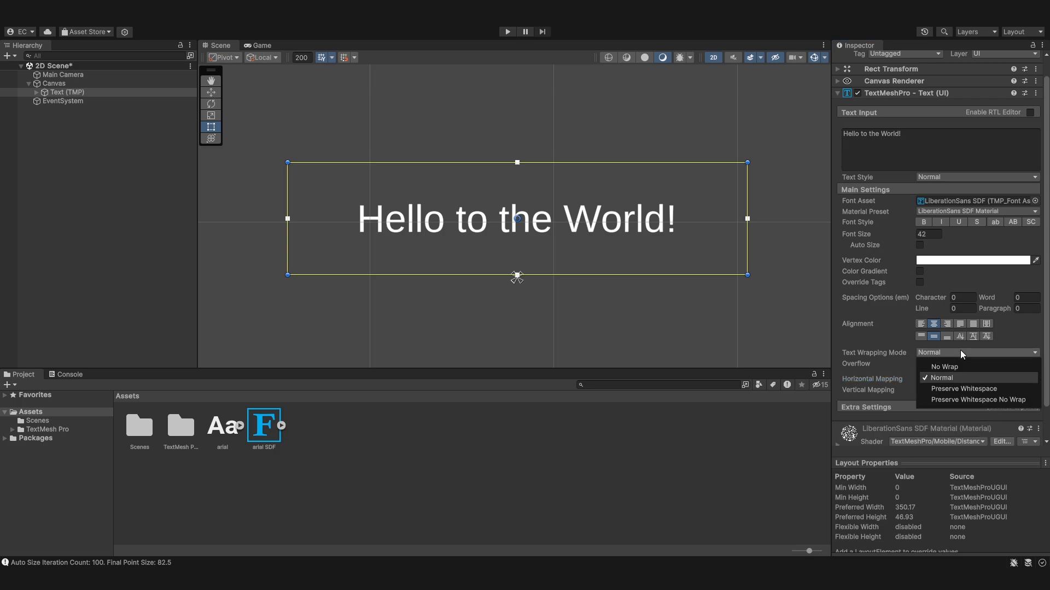
left_click(930, 362)
left_click(934, 364)
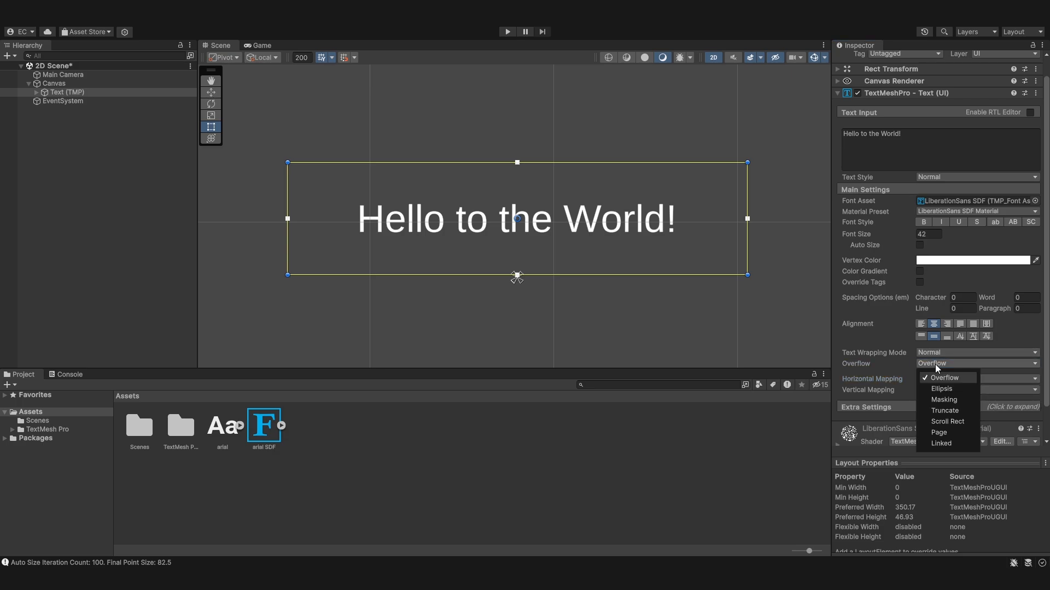
left_click(896, 366)
scroll(899, 277, "down", 2)
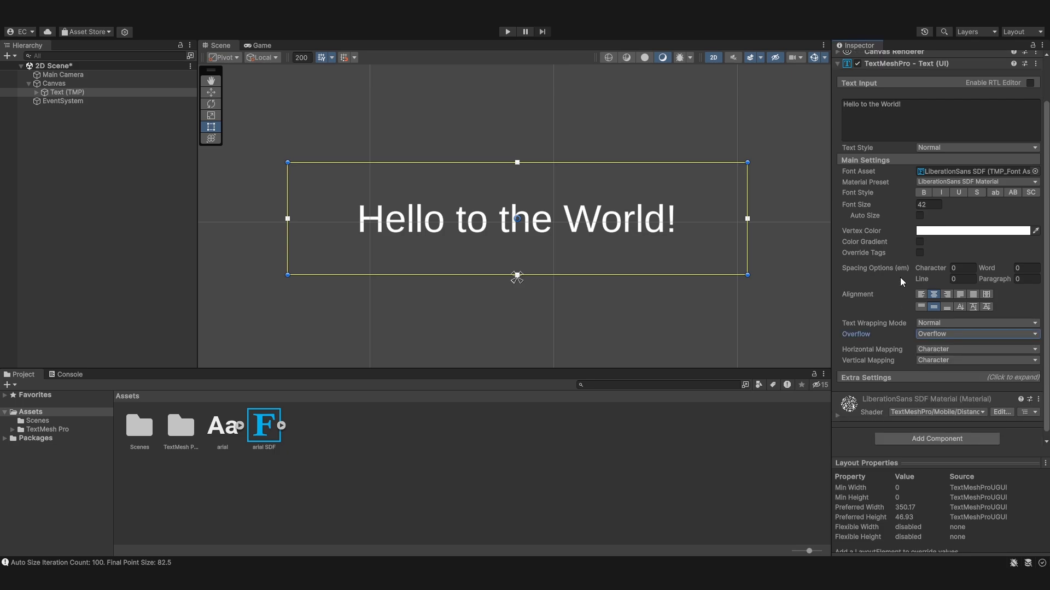
scroll(900, 278, "down", 1)
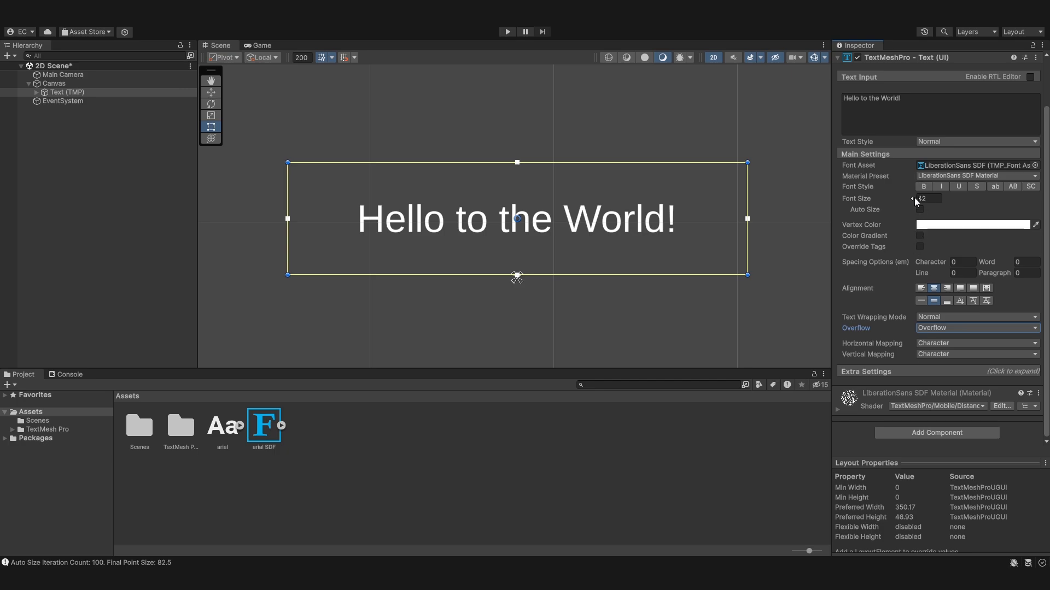
- Expand the Extra Settings section of the TextMeshPro text component
left_click(910, 368)
scroll(910, 365, "down", 5)
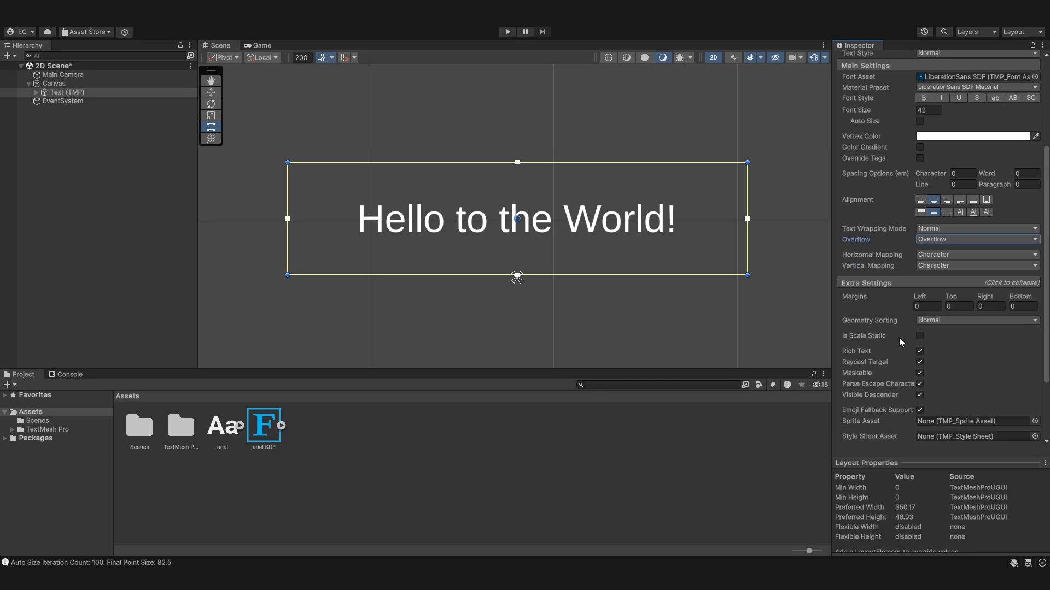
scroll(899, 330, "down", 1)
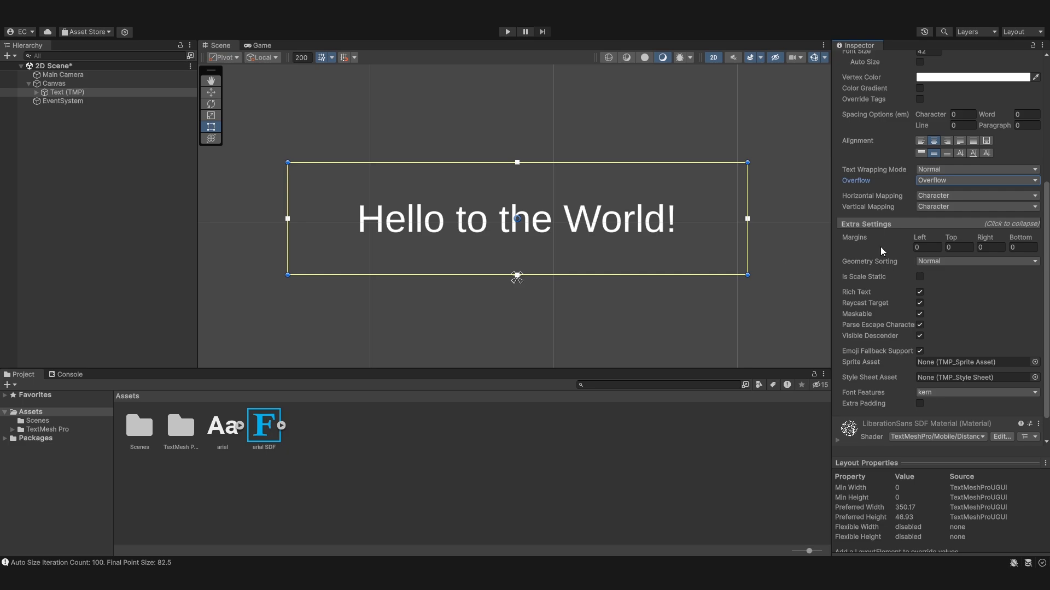
- Set the left and right margins of the text to 100
left_click(927, 248)
type("10")
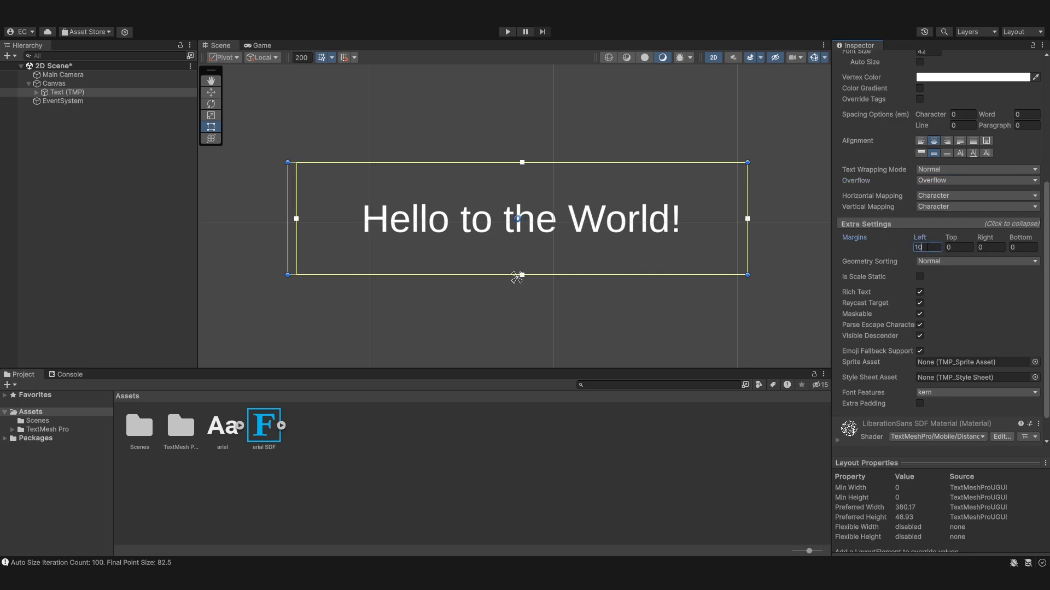
type("0")
key("Tab")
key("Tab")
key("Tab")
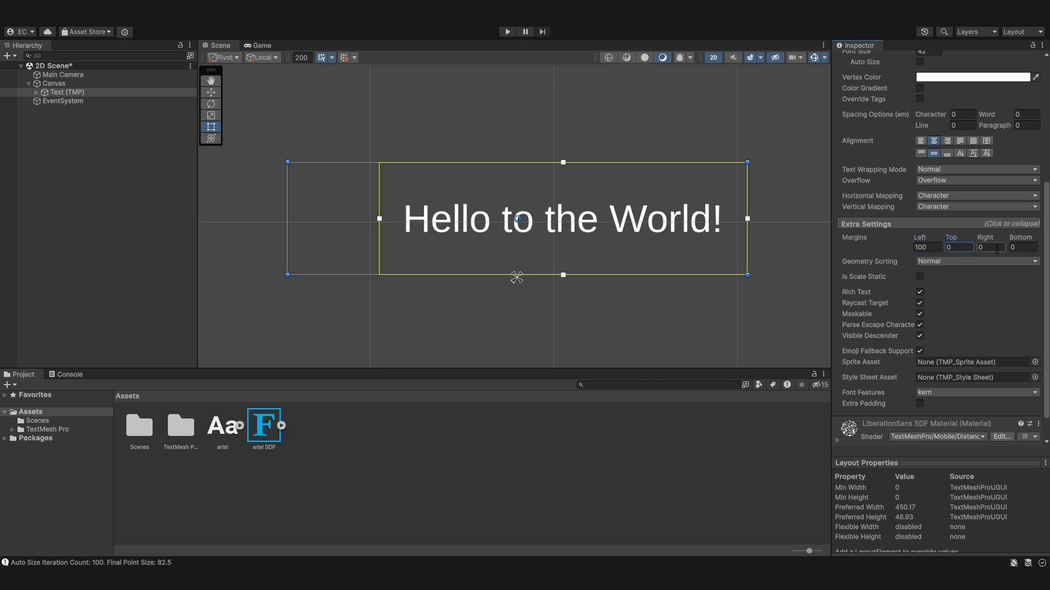
type("1")
key("BackSpace")
key("shift+Tab")
type("100")
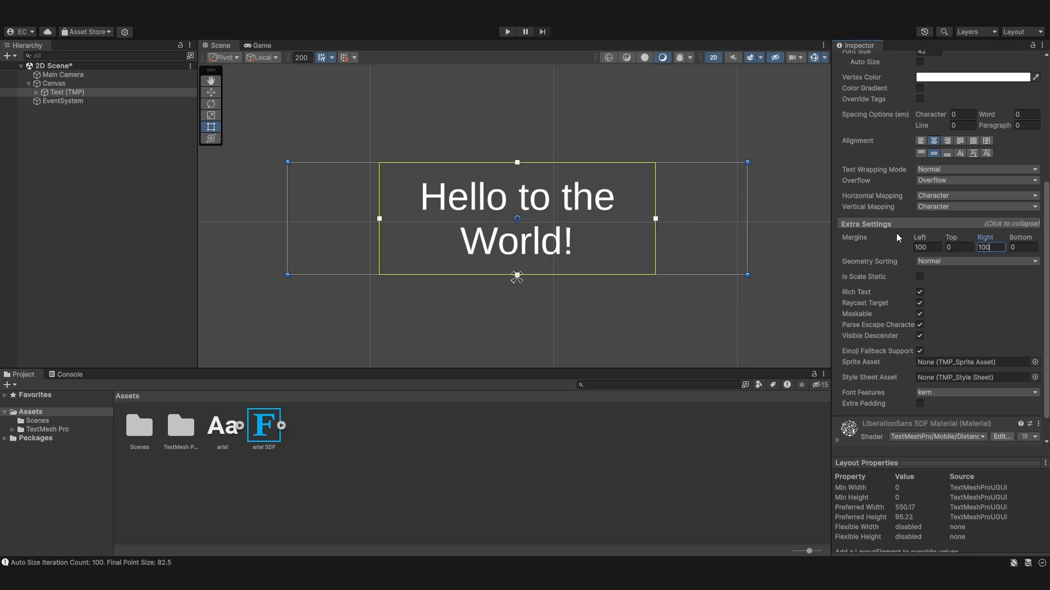
- Set the top and bottom margins of the text to 10
left_click(959, 246)
type("10")
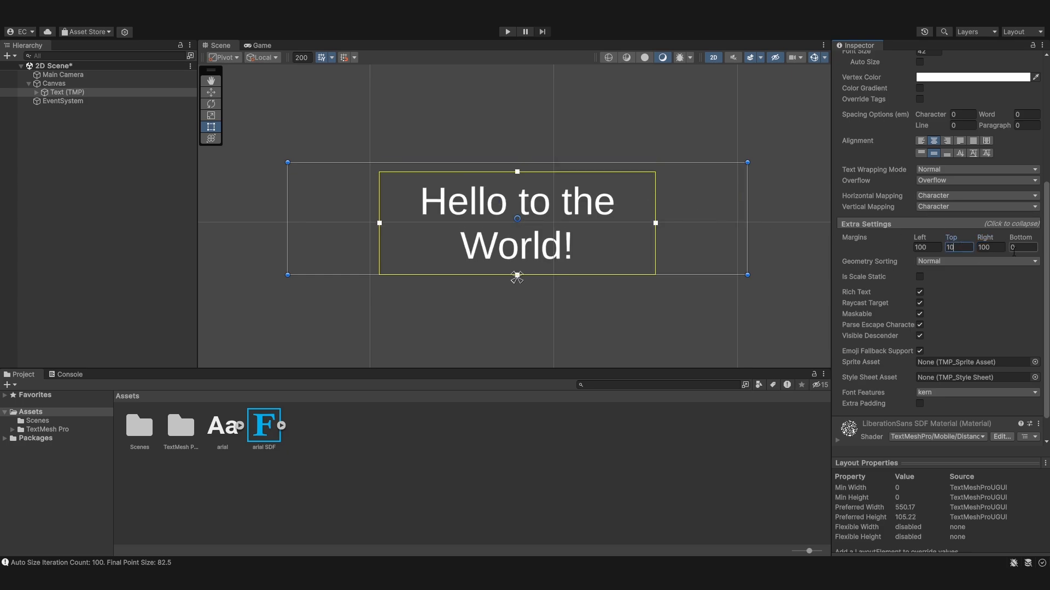
key("Tab")
key("Tab")
type("10")
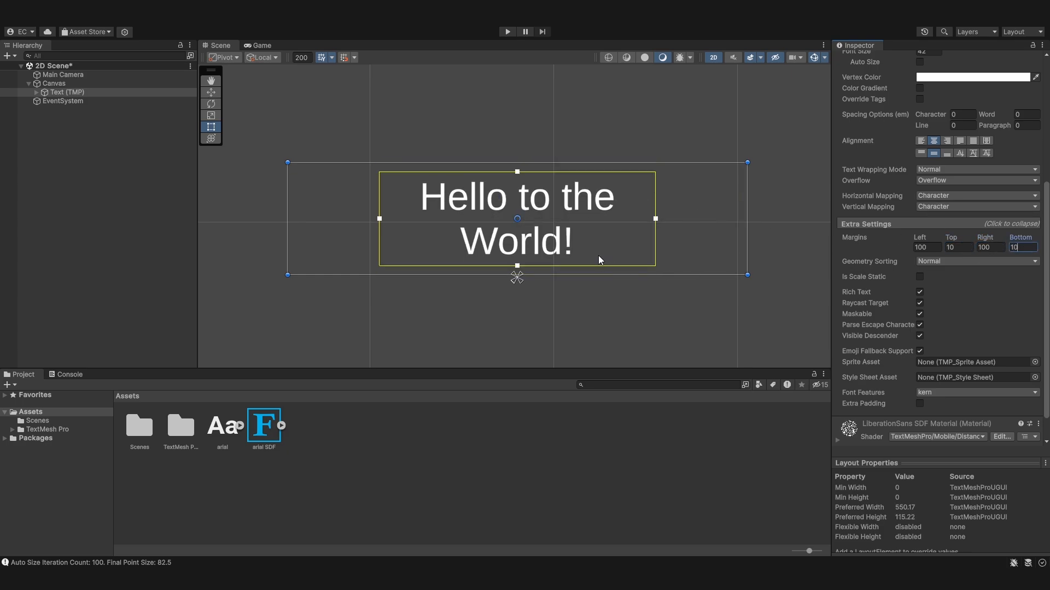
left_click(714, 292)
left_click(568, 210)
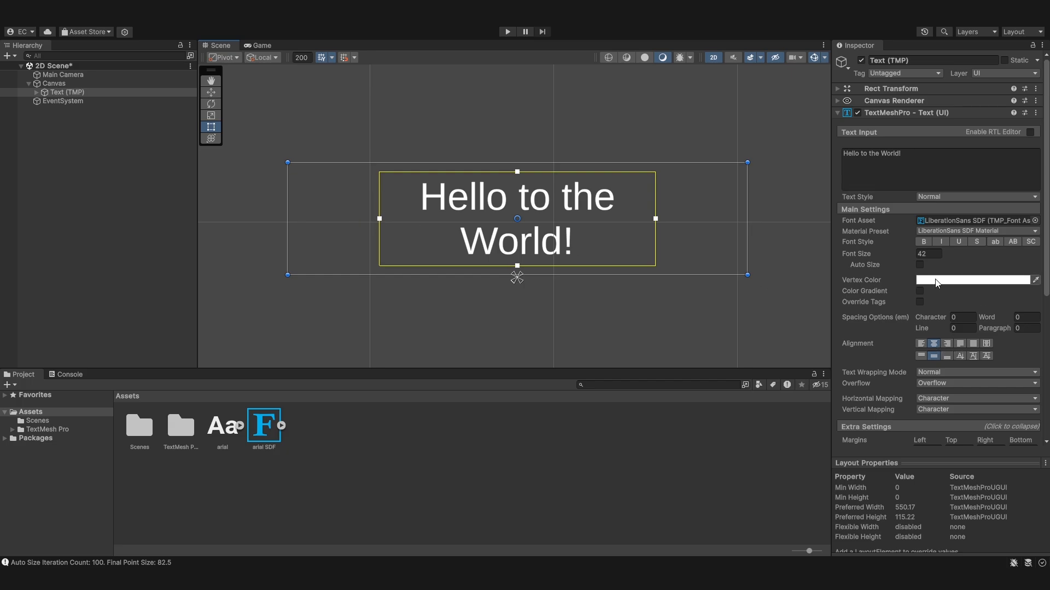
- Reset the left, right, top and bottom margins of the text to 0
scroll(960, 268, "down", 7)
left_click(927, 244)
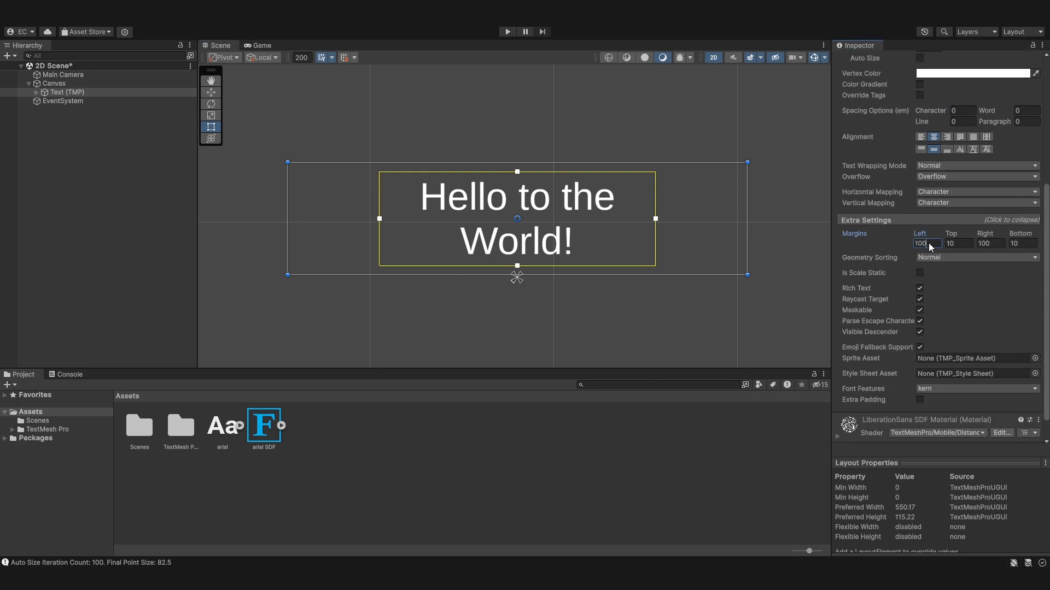
type("0")
left_click(988, 244)
type("0")
left_click(958, 244)
type("0")
left_click(1015, 244)
type("0")
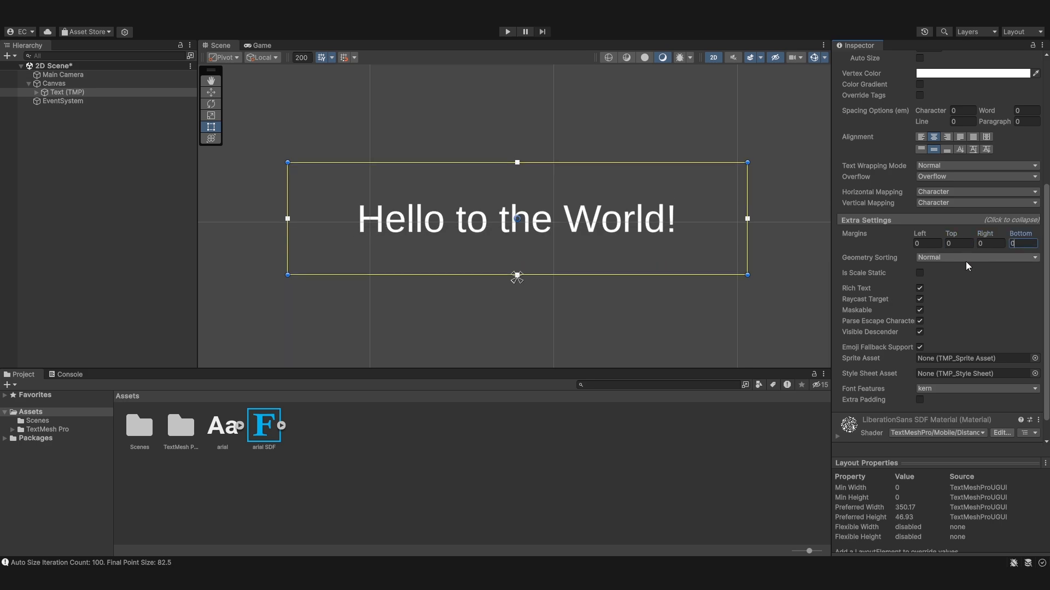
- Examine the Geometry Sorting options and the descriptions of the Visible Descender and Emoji Fallback Support settings
left_click(941, 257)
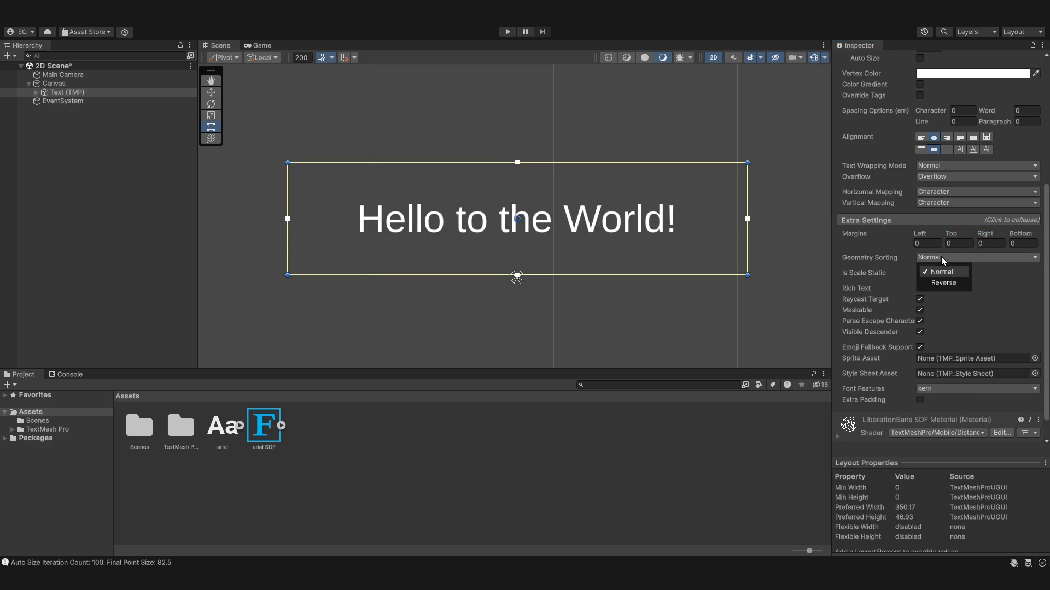
left_click(939, 257)
mouse_move(884, 257)
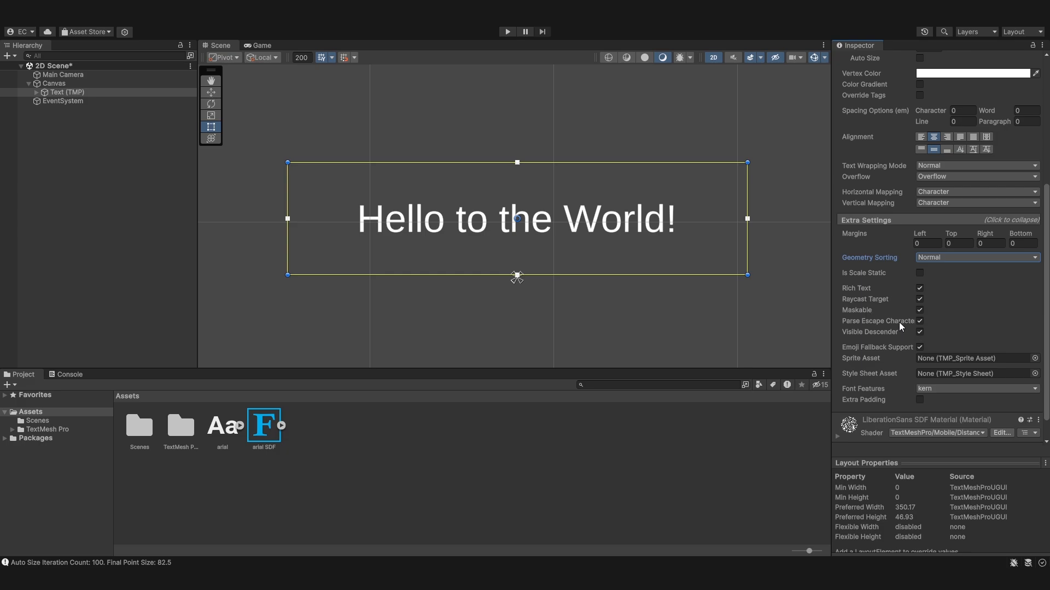
mouse_move(899, 322)
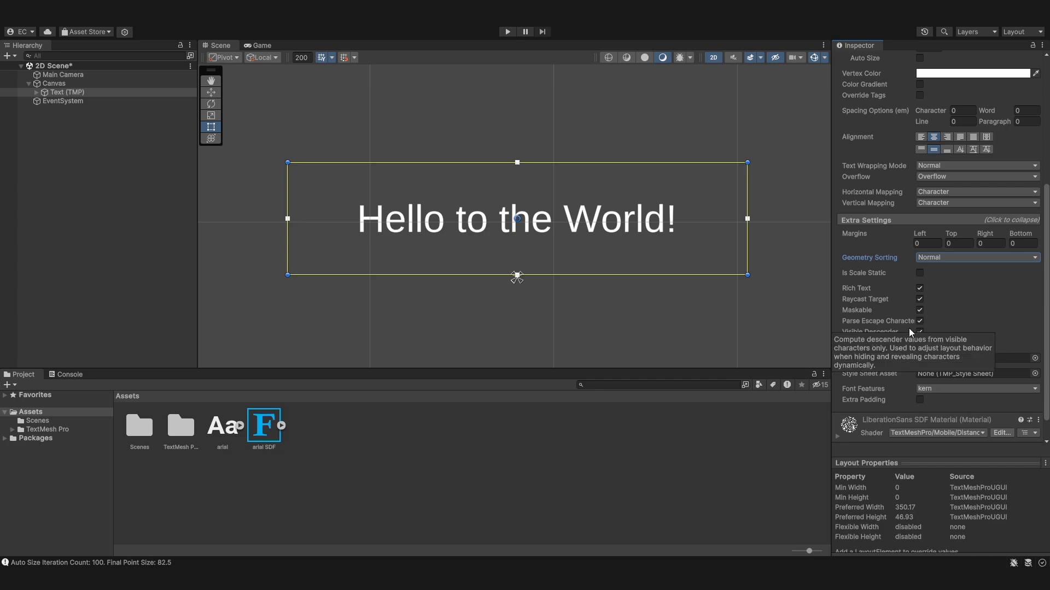
mouse_move(893, 349)
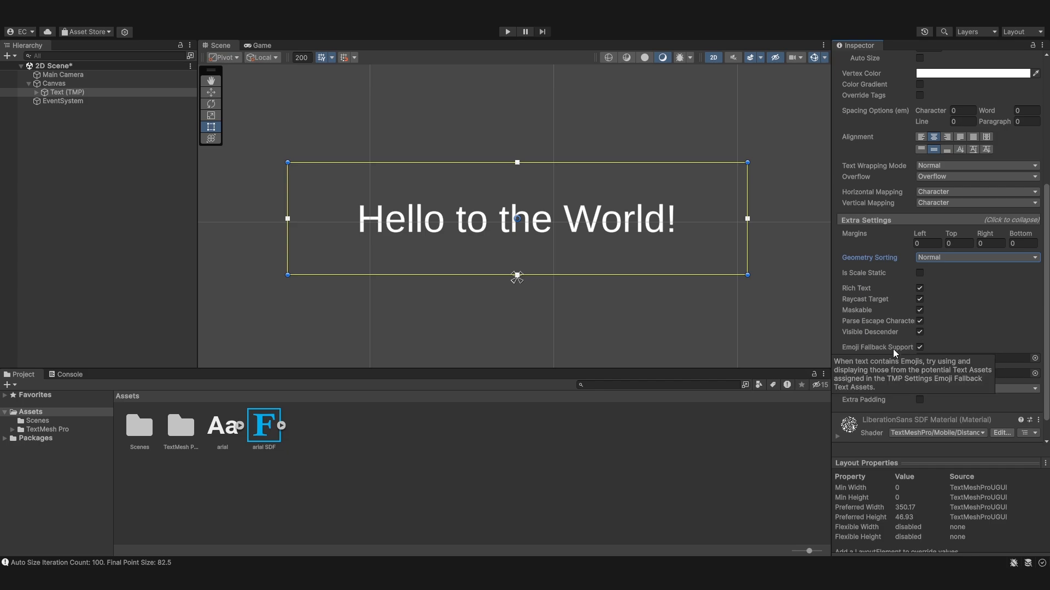
- Append "\nA new line" to the end of the "Hello to the World!" text input
scroll(903, 251, "up", 10)
left_click(928, 160)
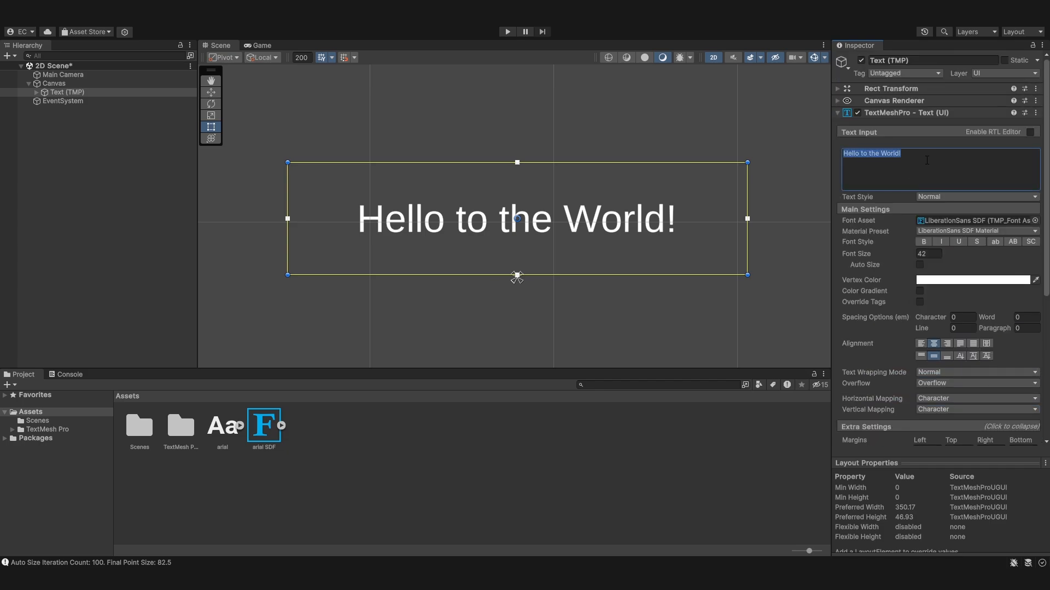
left_click(927, 159)
type("\\nA n")
key("BackSpace")
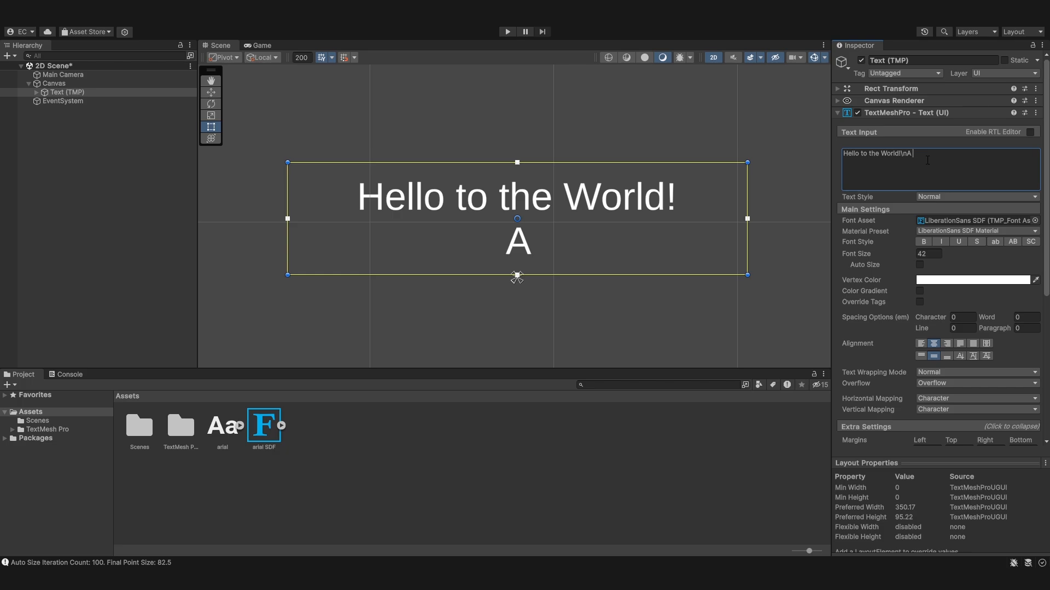
type("new line")
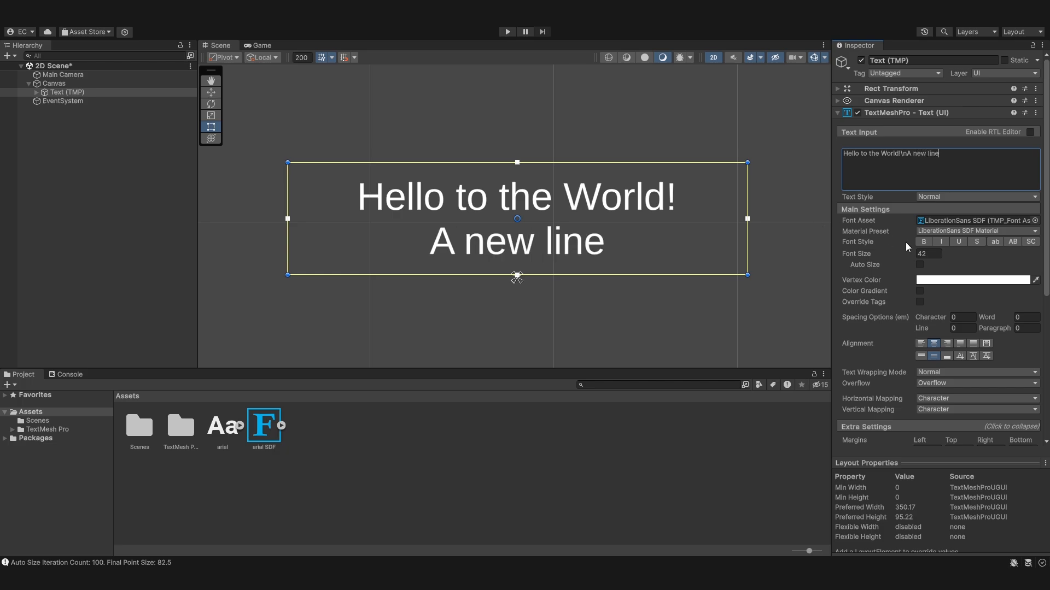
- Turn Parse Escape Characters off for the text, then enable it again
scroll(906, 246, "down", 3)
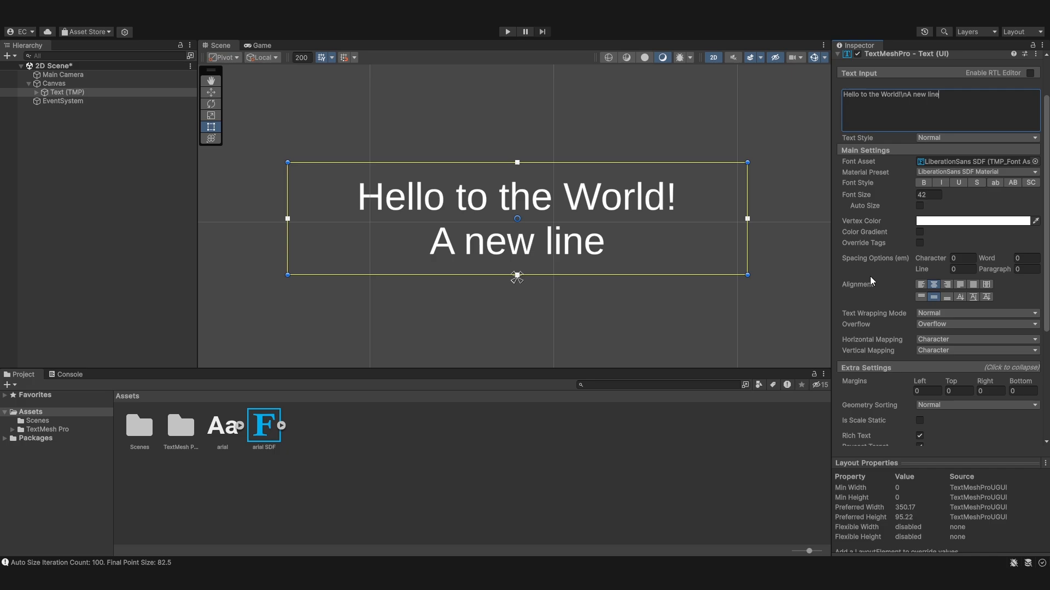
scroll(875, 280, "down", 5)
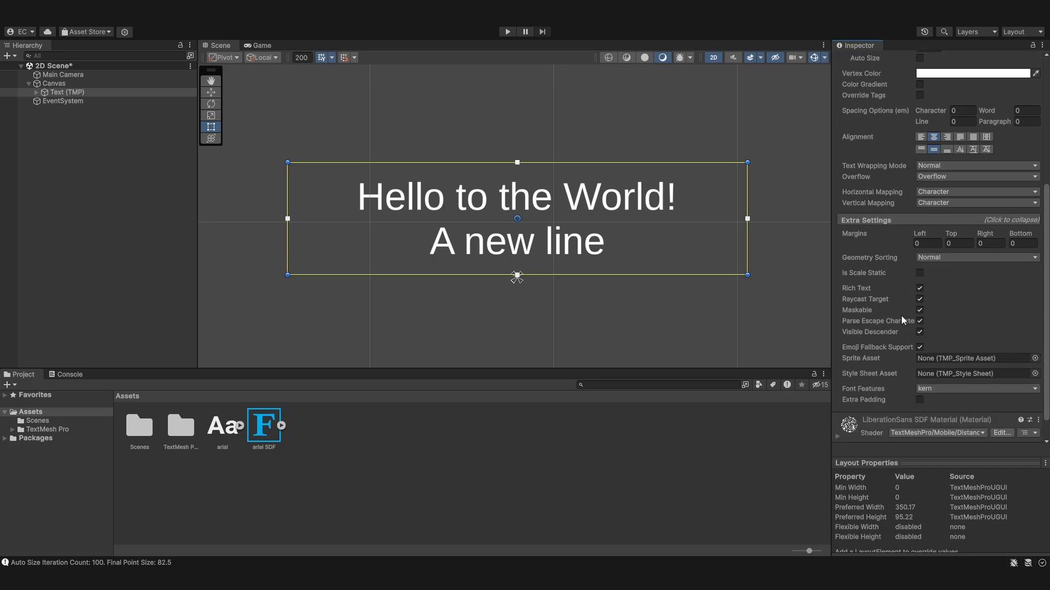
left_click(919, 322)
scroll(922, 306, "down", 1)
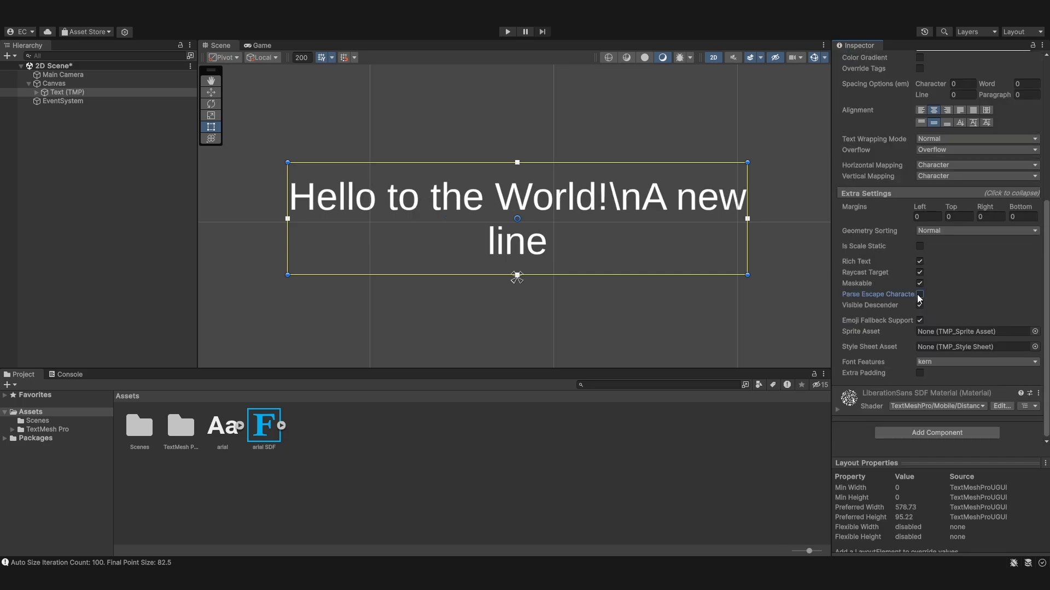
left_click(919, 295)
scroll(934, 342, "up", 1)
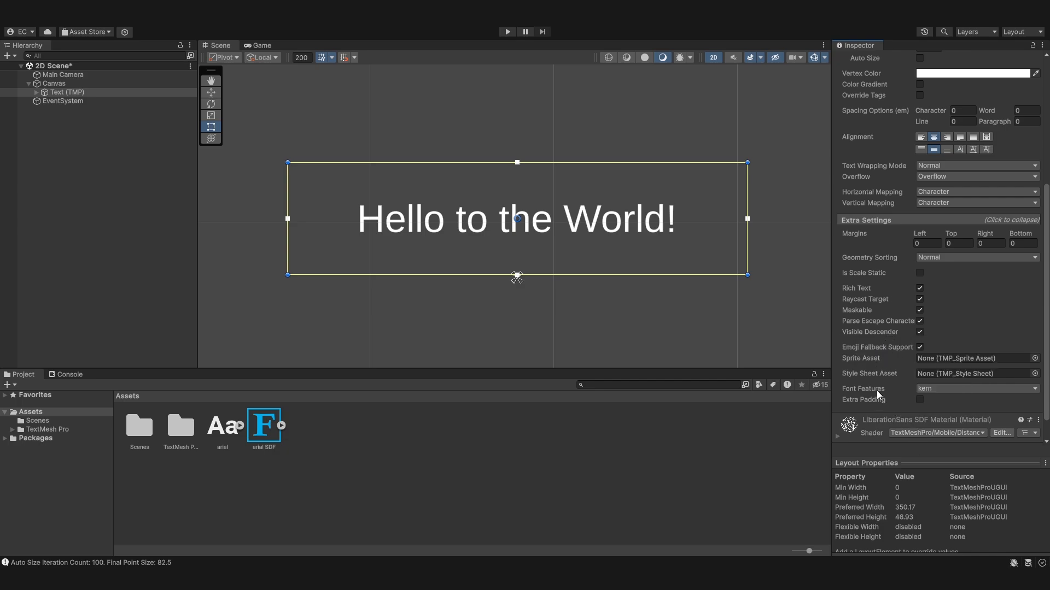
scroll(935, 368, "down", 1)
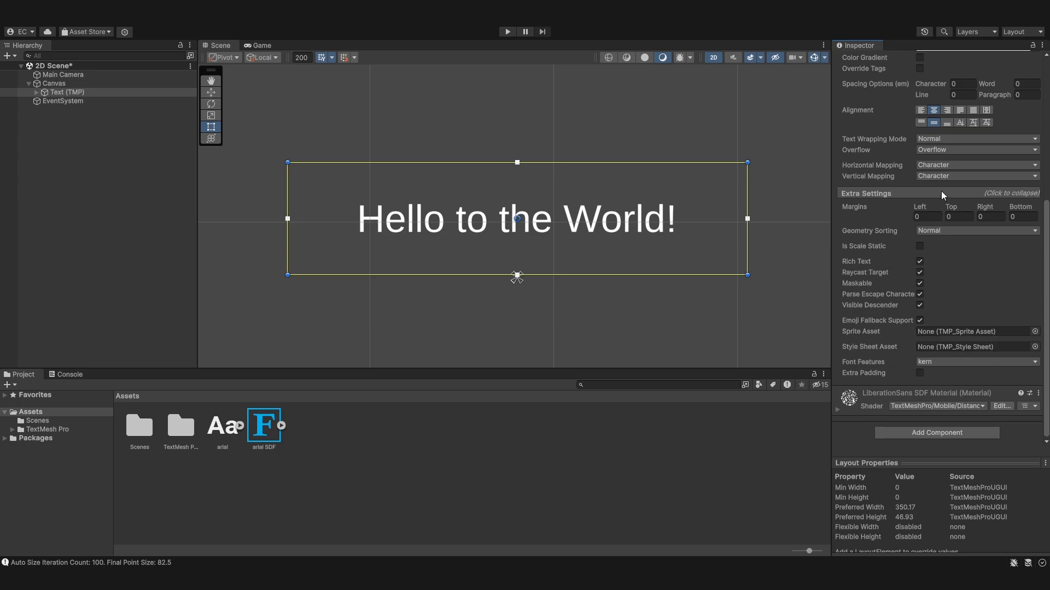
- Collapse the Extra Settings and expand the LiberationSans SDF material's properties
mouse_move(851, 333)
left_click(983, 194)
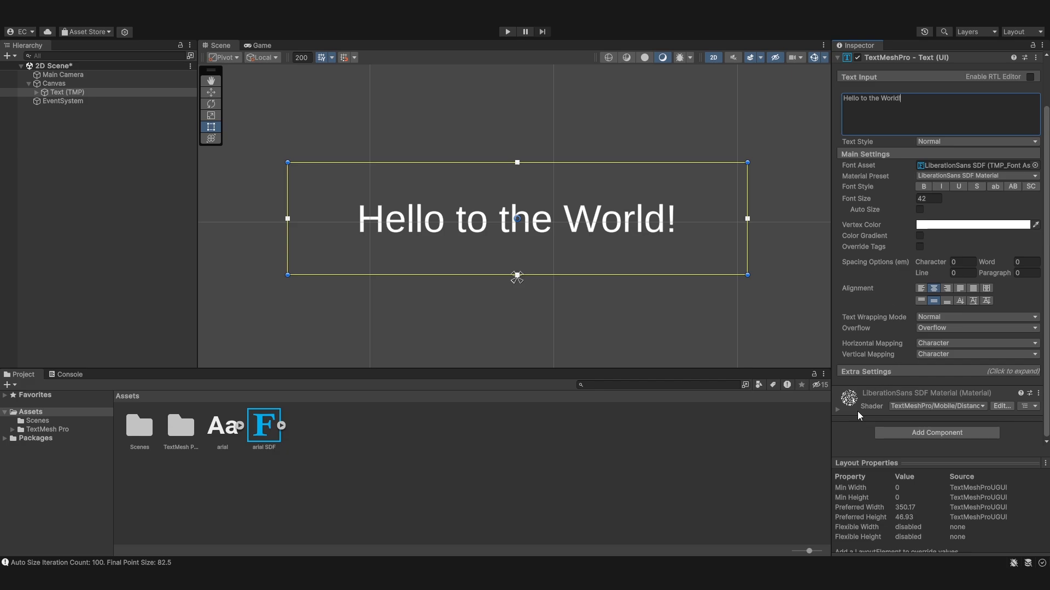
left_click(842, 410)
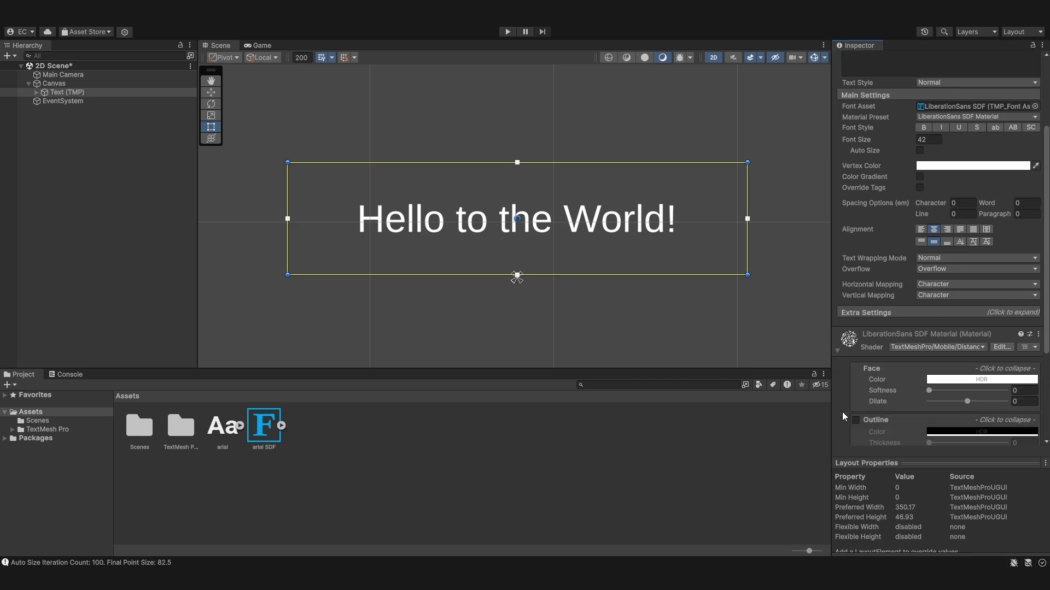
scroll(841, 411, "down", 4)
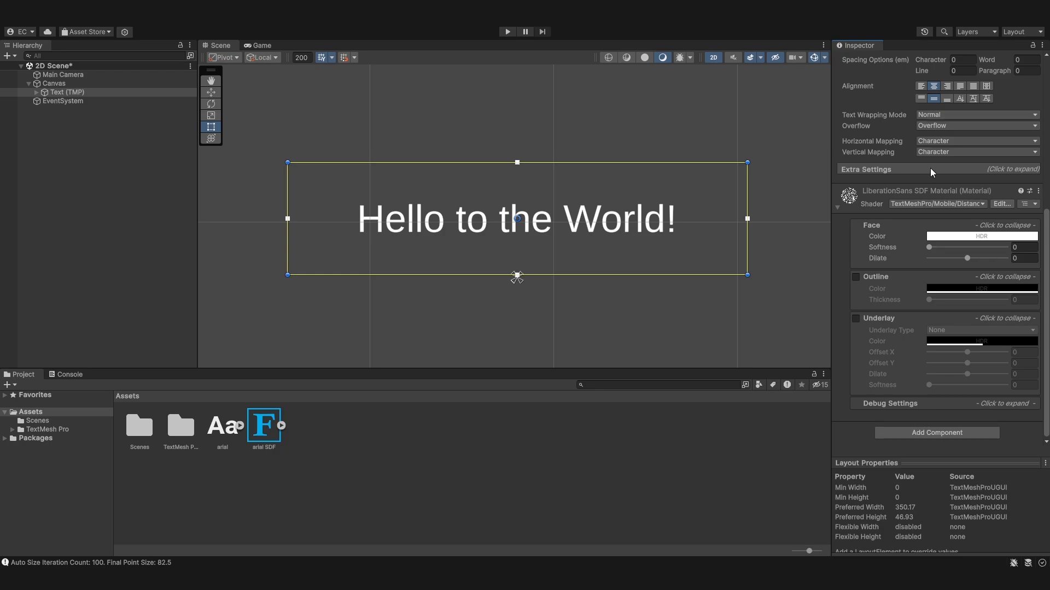
- Enable the Outline on the LiberationSans SDF material and set its thickness to 0.171
left_click(869, 277)
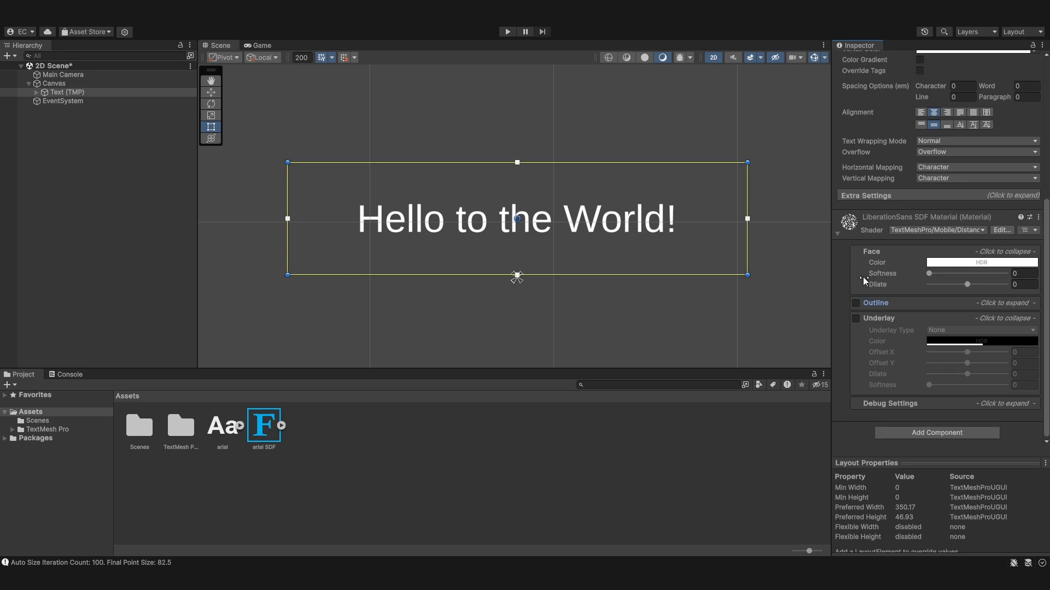
left_click(855, 303)
left_click(881, 303)
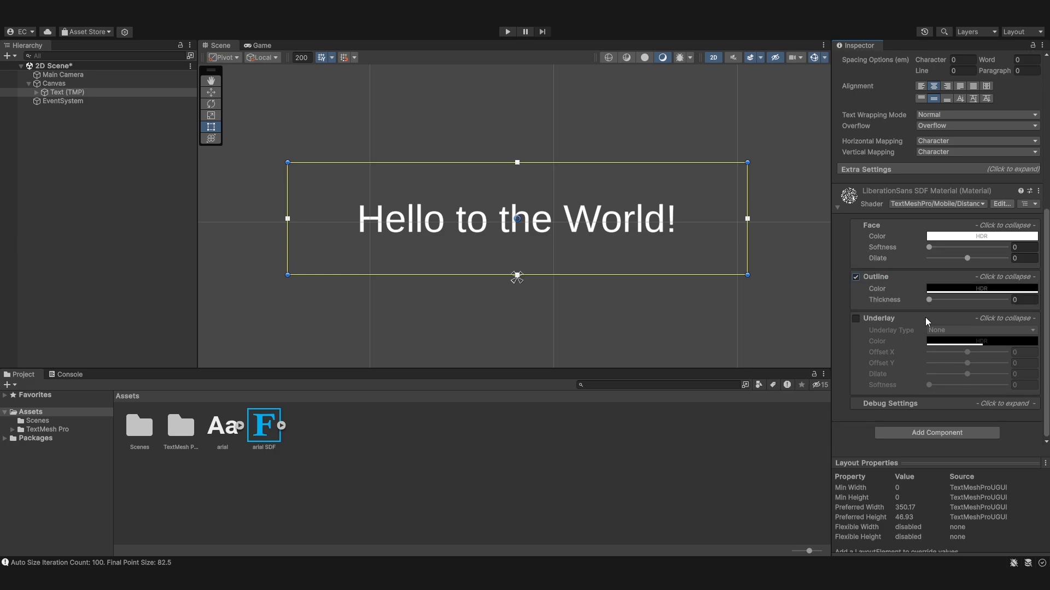
scroll(437, 214, "up", 2)
left_click(981, 289)
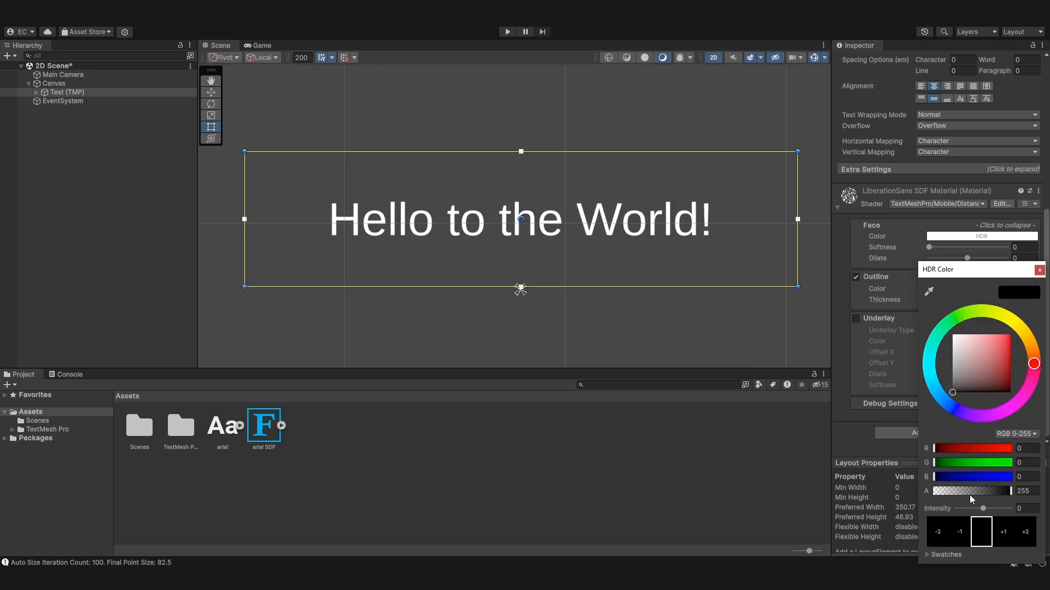
left_click(1039, 270)
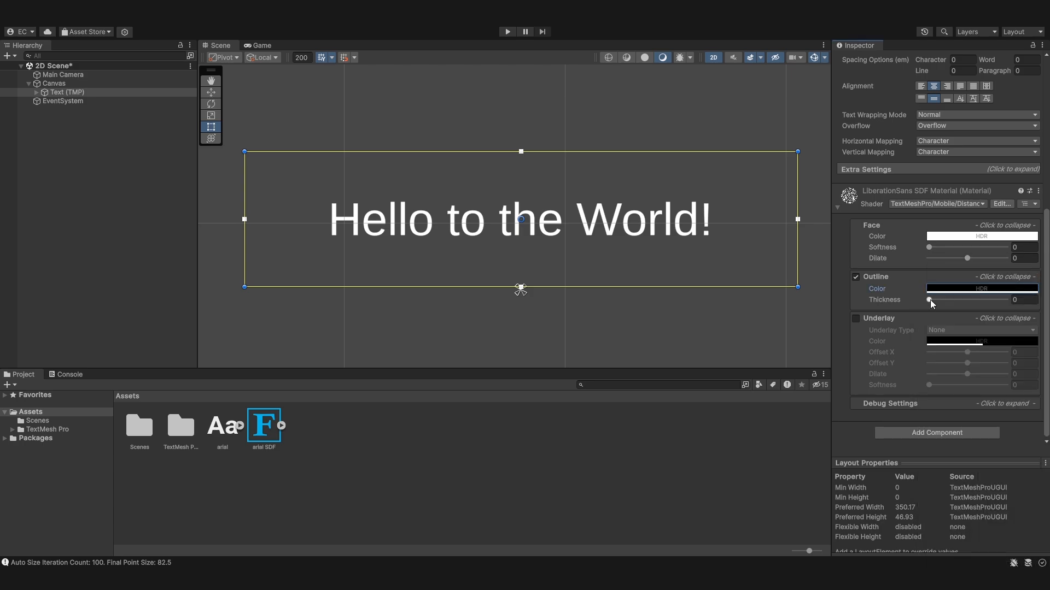
mouse_move(931, 300)
left_mouse_down()
mouse_move(960, 301)
mouse_move(945, 305)
left_mouse_up()
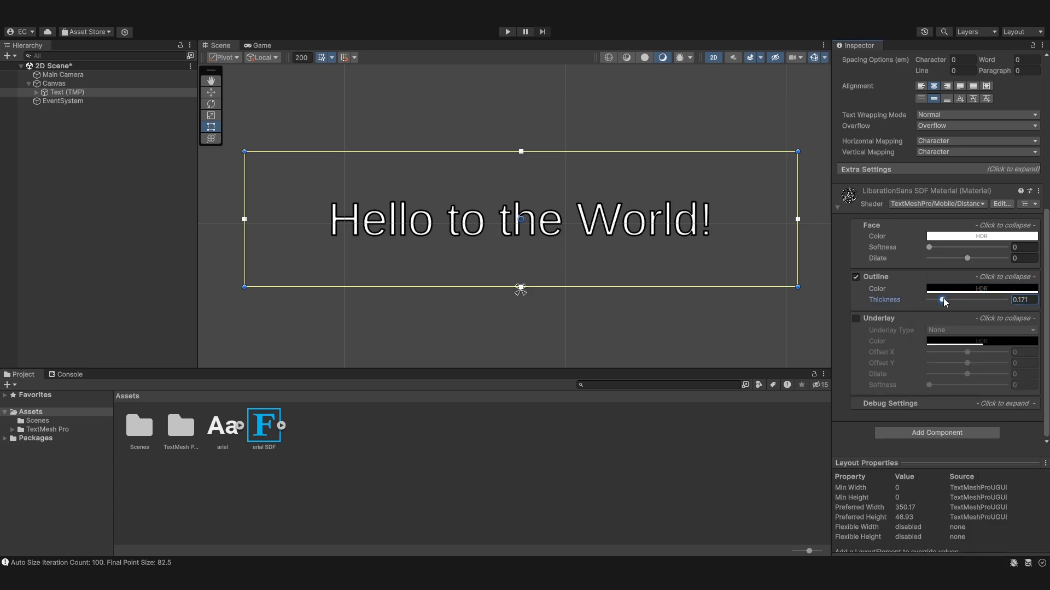
- Enable the material's Underlay with Offset X 0.86, Offset Y -0.77 and Softness 0.299, and check the text in the Game view
left_click(856, 318)
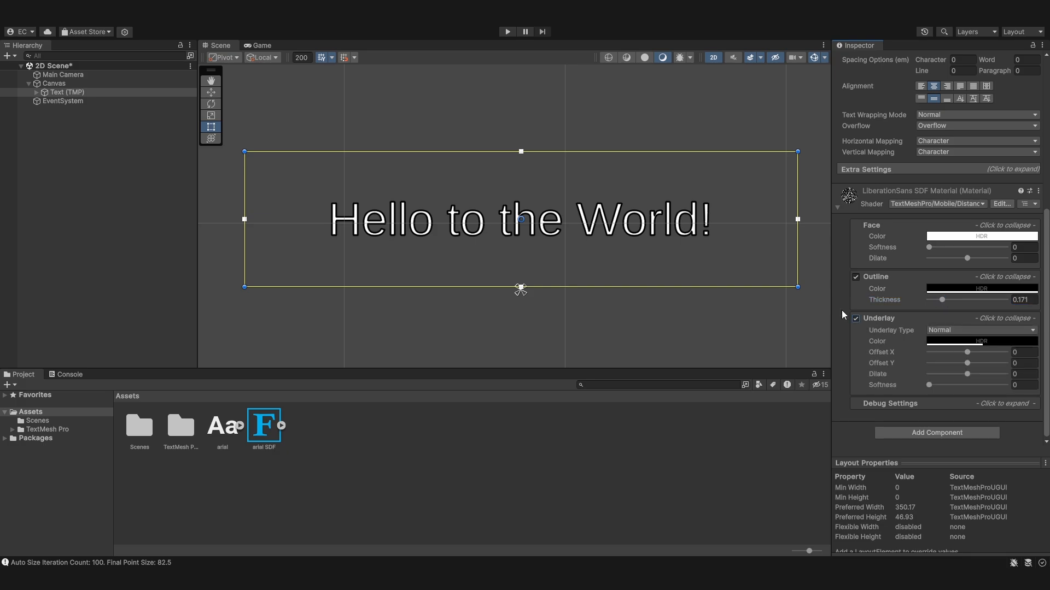
left_click(965, 341)
left_click(967, 353)
left_click_drag(967, 353, 952, 386)
left_click(928, 385)
scroll(553, 248, "up", 1)
scroll(554, 247, "up", 2)
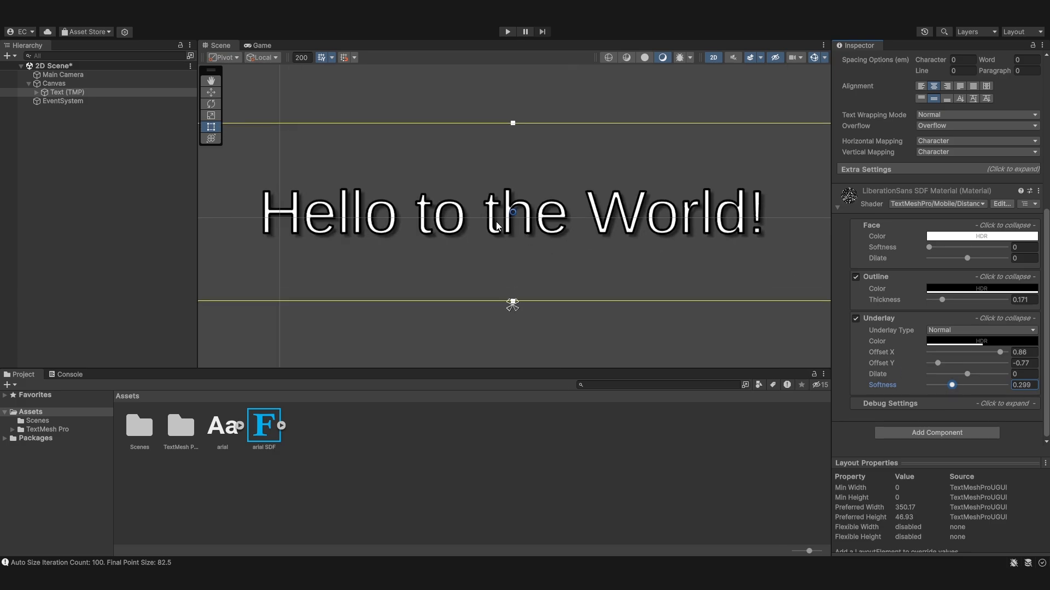
left_click(257, 48)
left_click(228, 48)
scroll(601, 230, "down", 1)
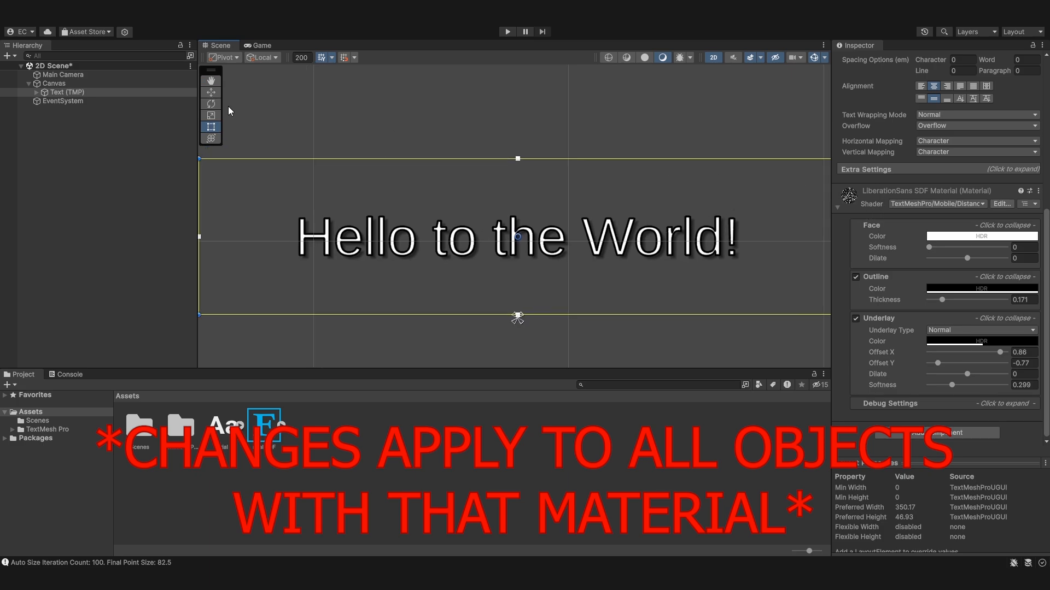
- Add a second TextMeshPro text object under the Canvas
right_click(69, 84)
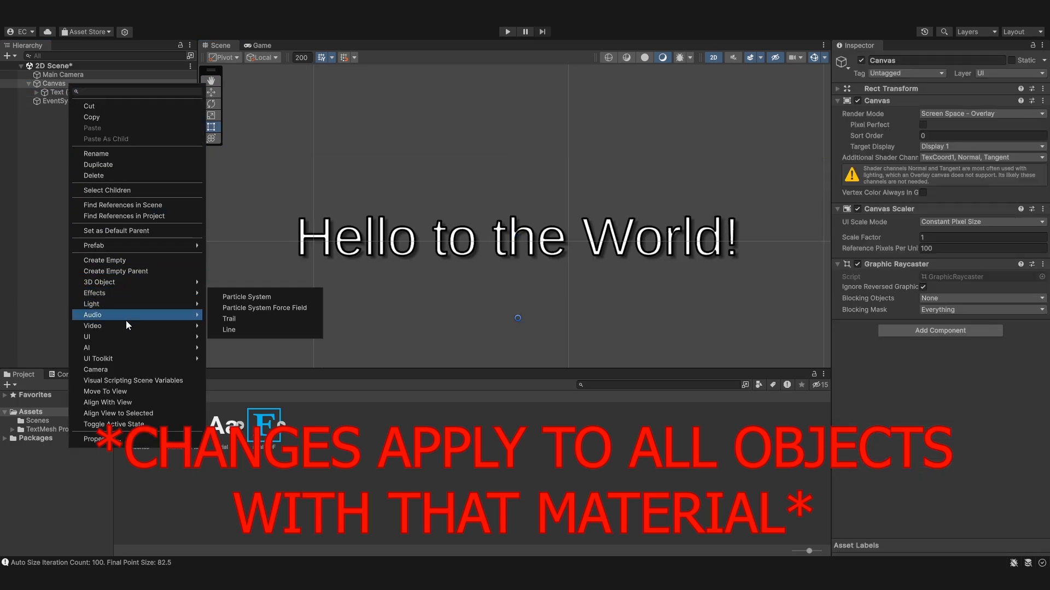
mouse_move(122, 338)
left_click(234, 351)
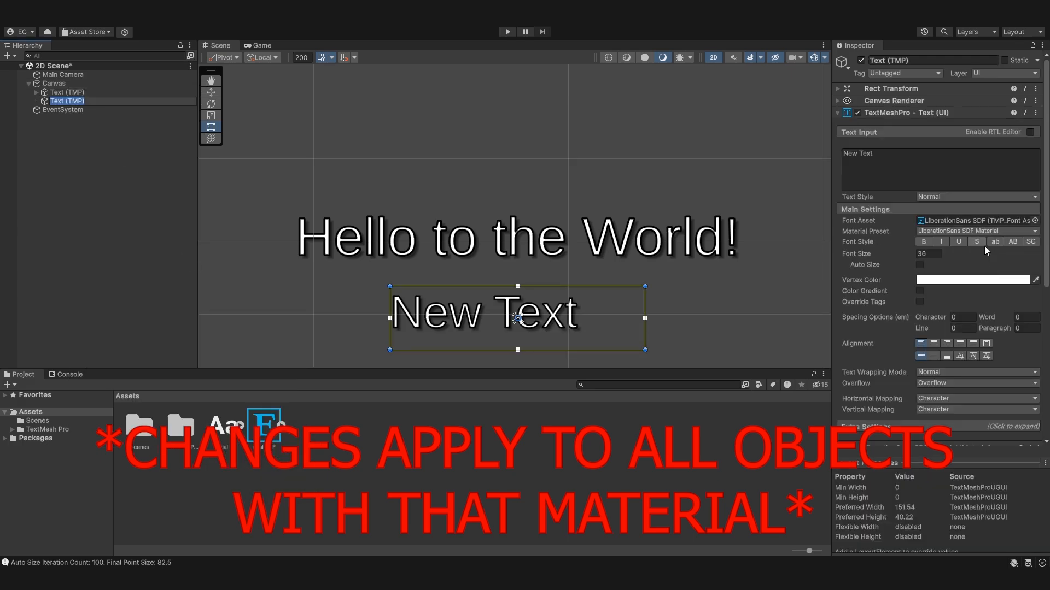
scroll(984, 246, "down", 6)
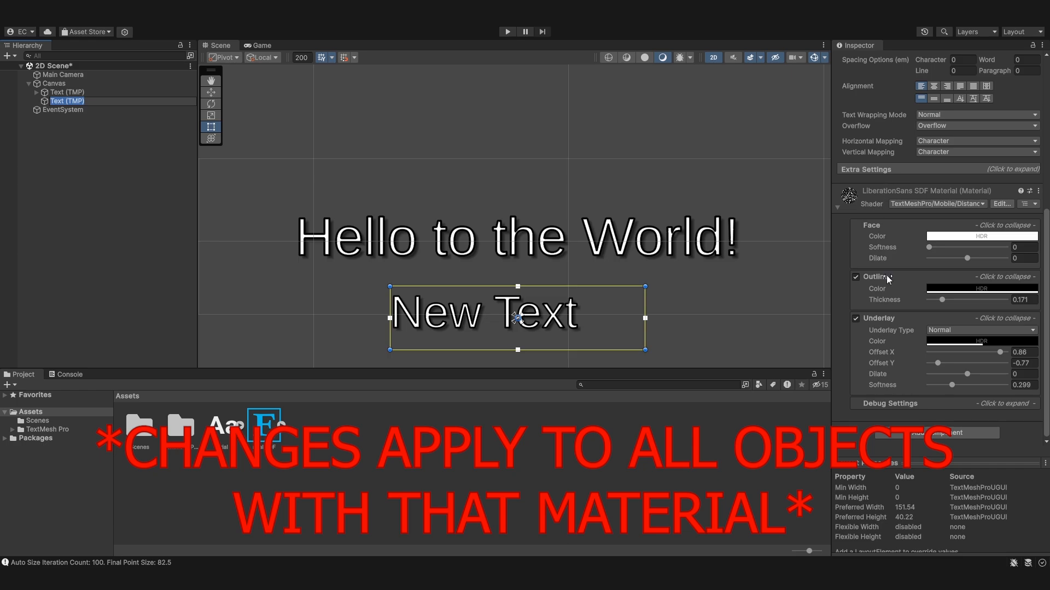
left_click(168, 175)
scroll(473, 268, "down", 1)
middle_click_drag(471, 264, 452, 219)
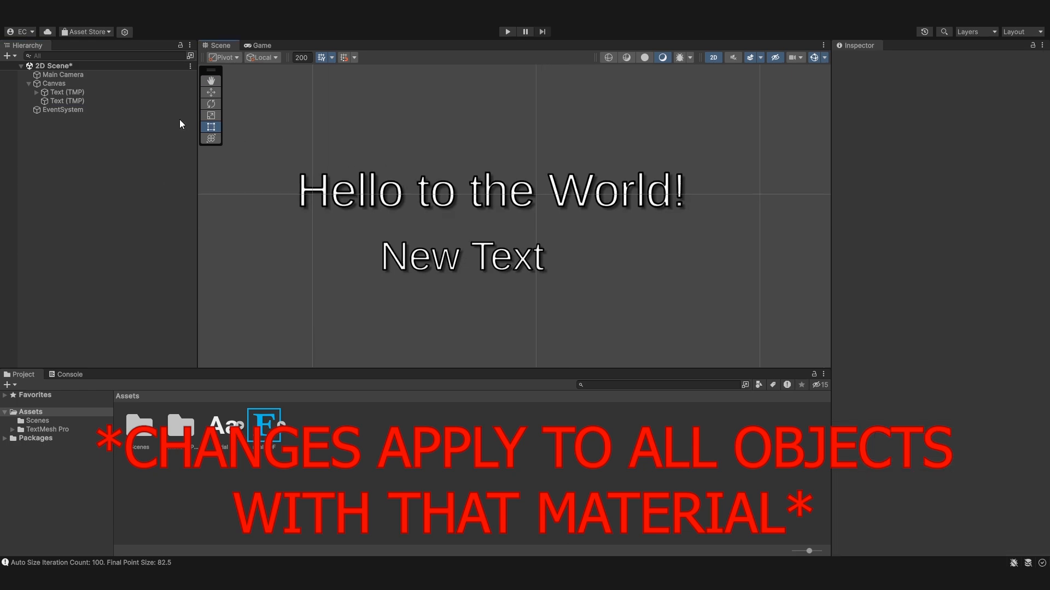
- Set the outline thickness to 0.456 in the material of the New Text object
left_click(63, 109)
left_click(66, 100)
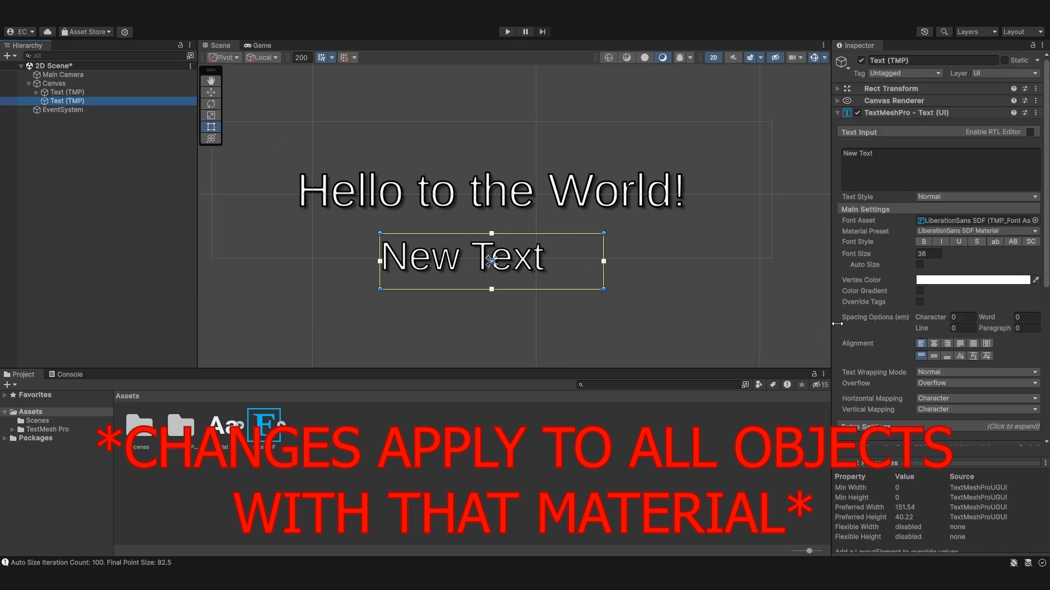
scroll(940, 350, "down", 10)
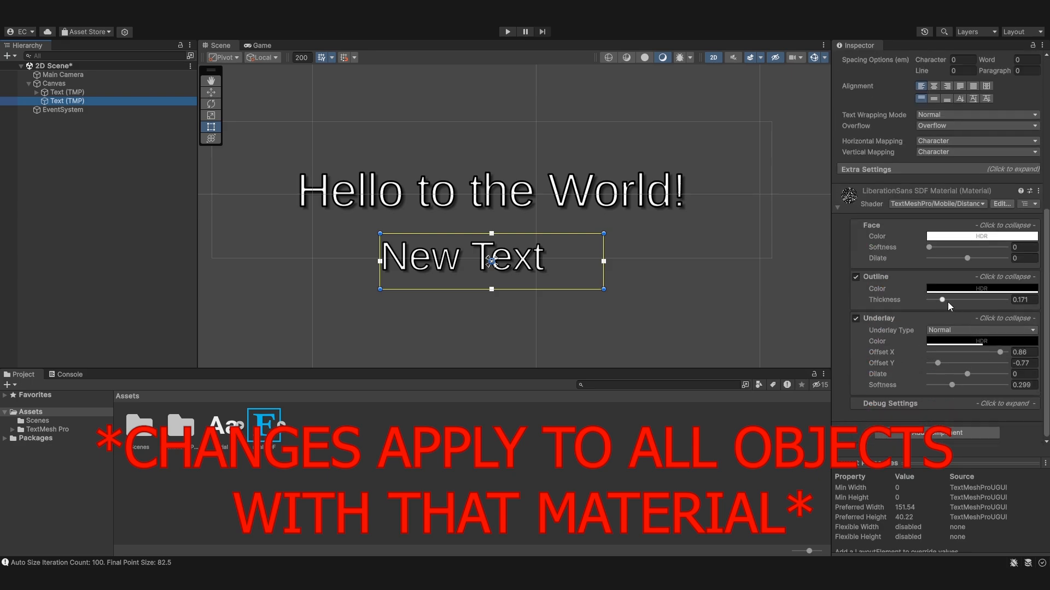
left_click_drag(942, 299, 964, 299)
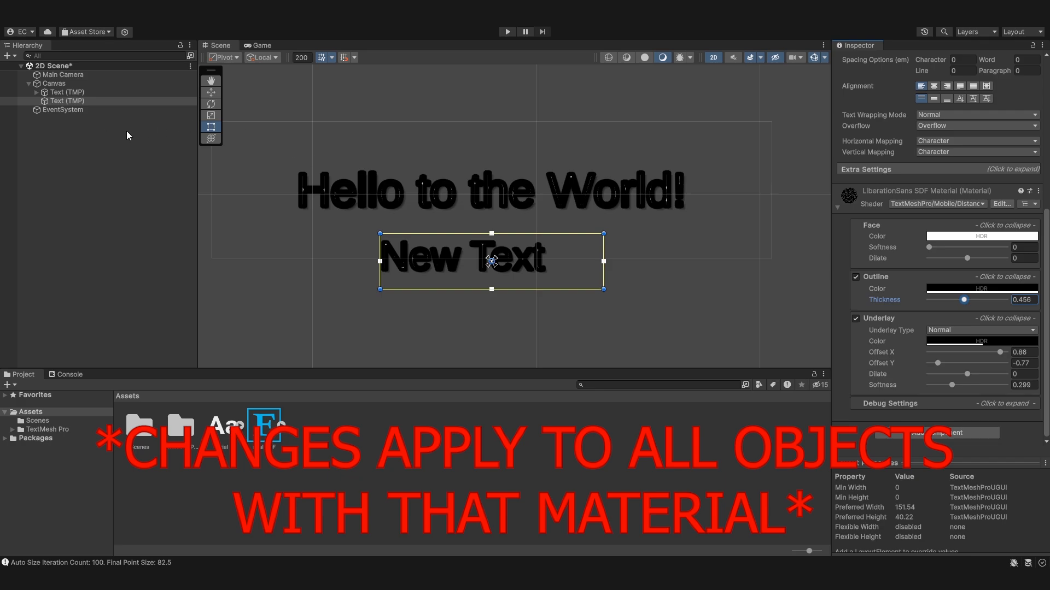
- Undo the outline thickness change and delete the New Text object from the Canvas
left_click(66, 92)
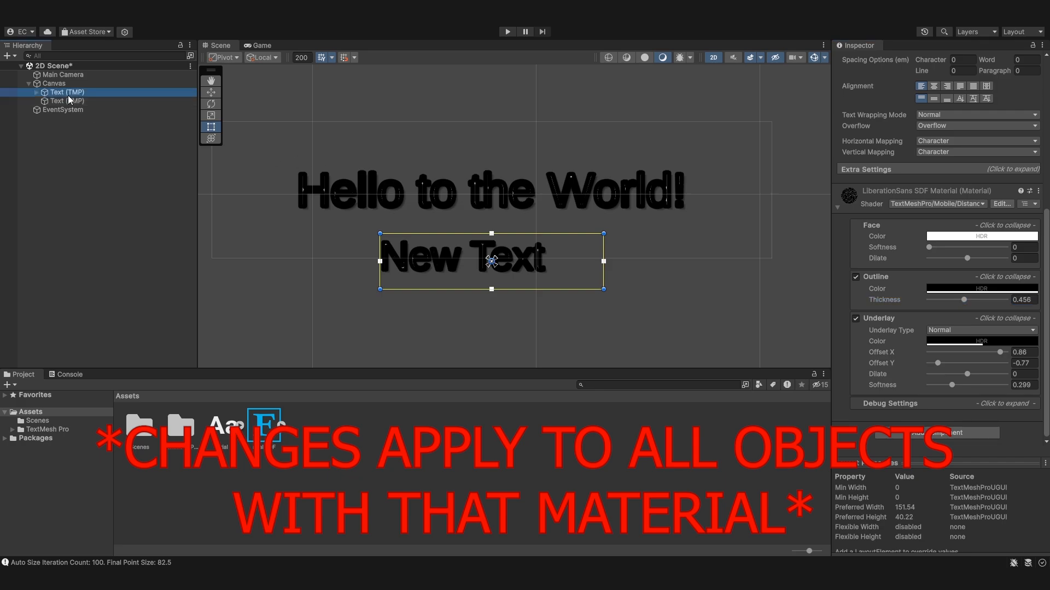
left_click(76, 101)
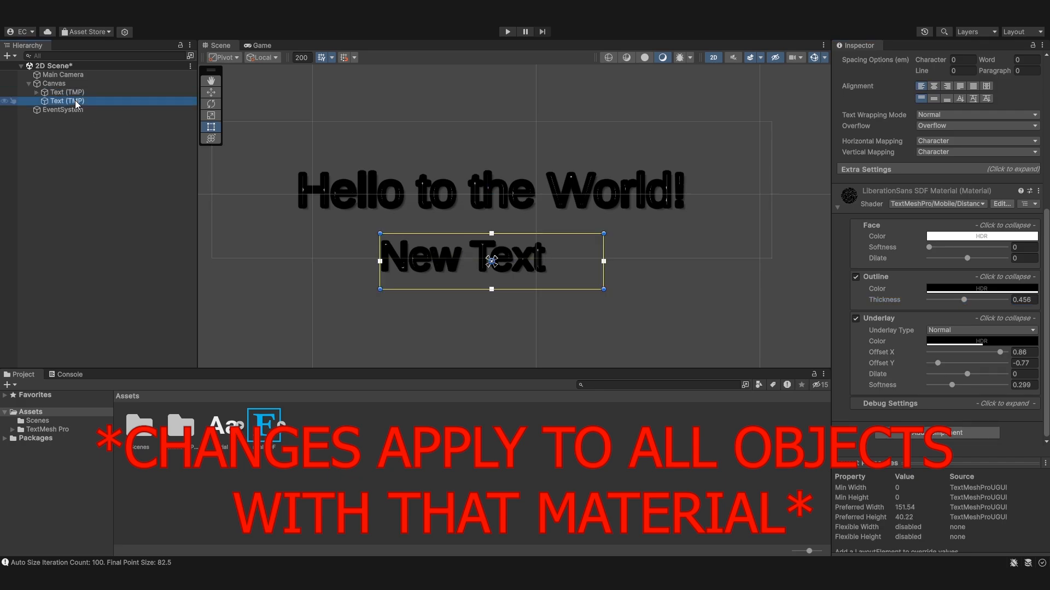
key("Delete")
key("ctrl+z")
key("ctrl+z")
left_click(76, 101)
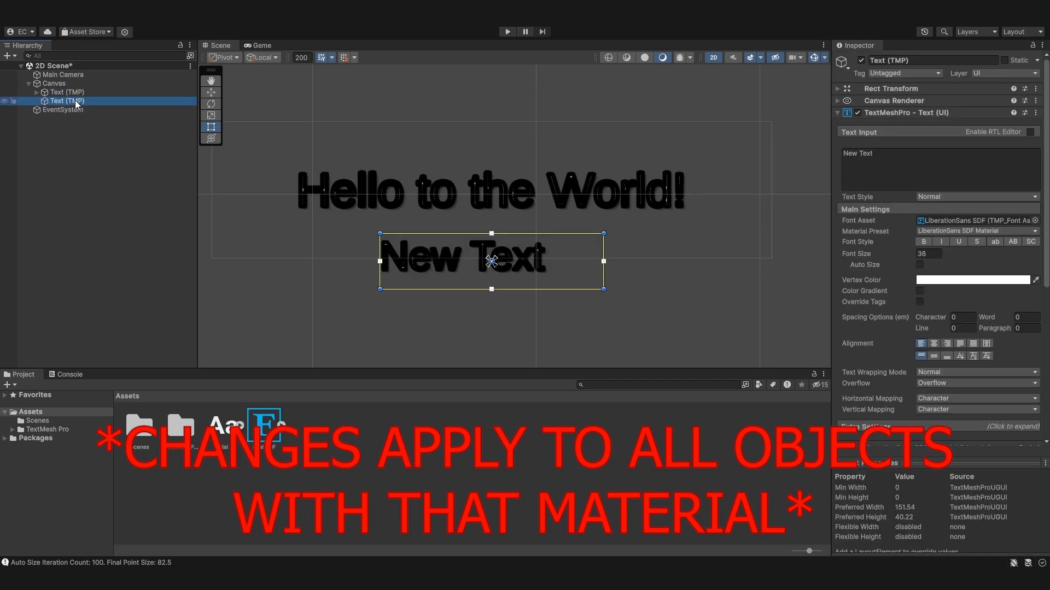
key("Delete")
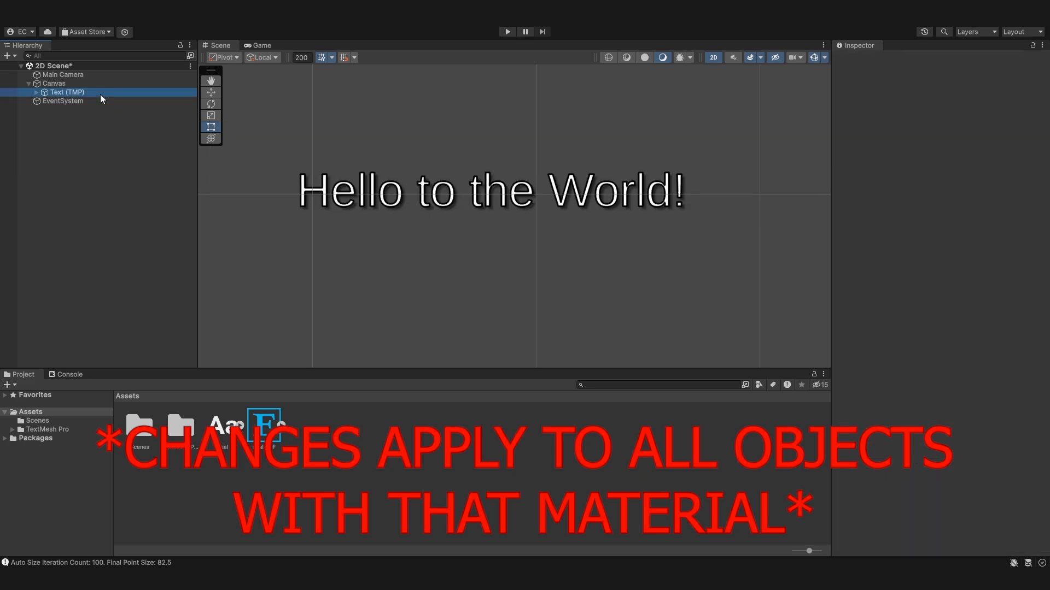
- Enable the Color Gradient on the "Hello to the World!" text
left_click(100, 93)
scroll(948, 305, "down", 4)
scroll(896, 248, "up", 3)
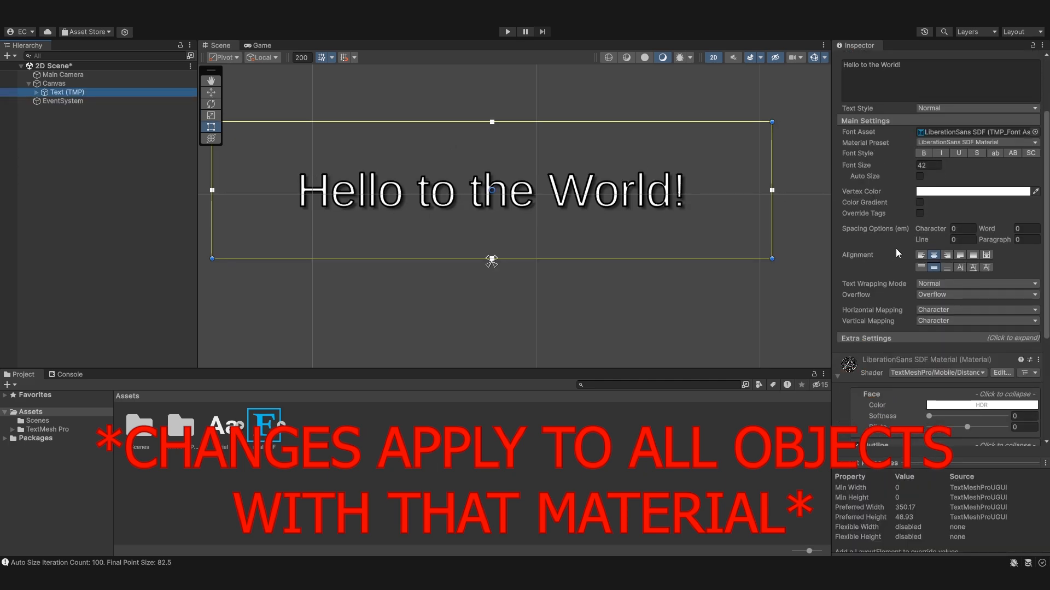
left_click(919, 261)
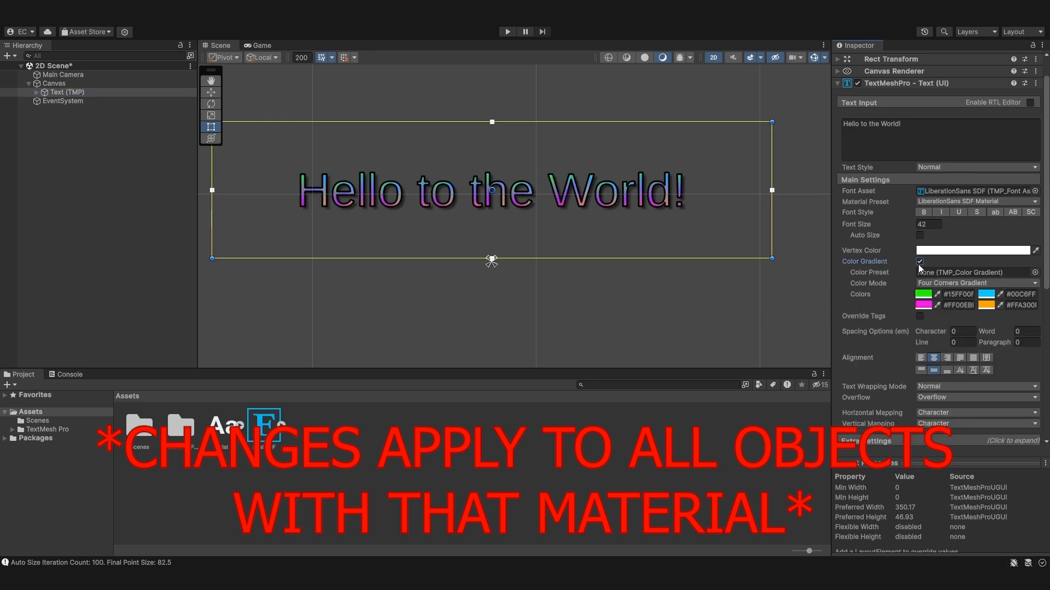
scroll(900, 272, "down", 5)
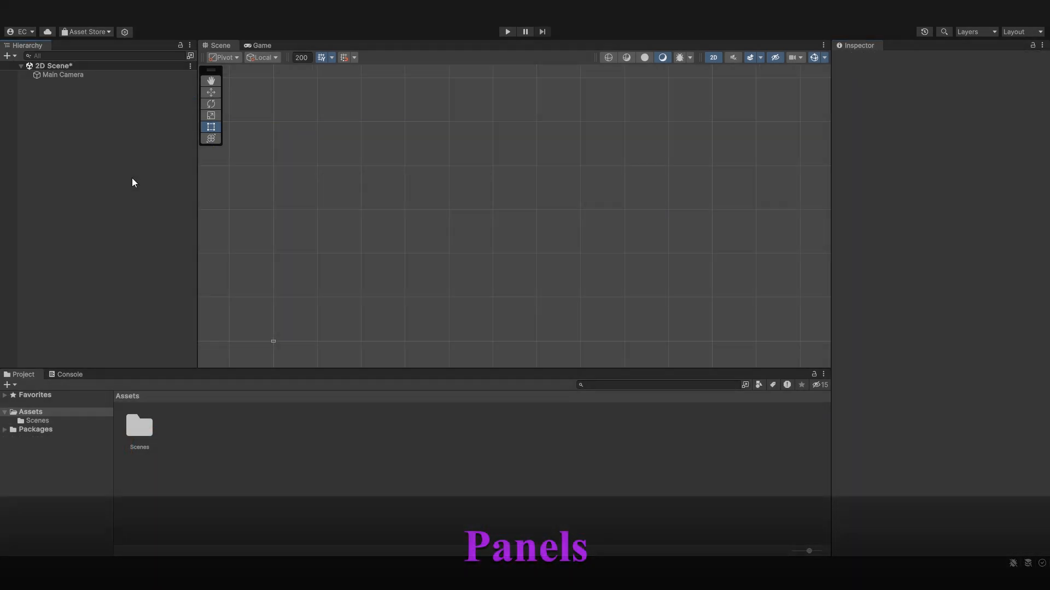
- Add a UI Panel to the empty 2D scene and collapse its Rect Transform component
right_click(132, 179)
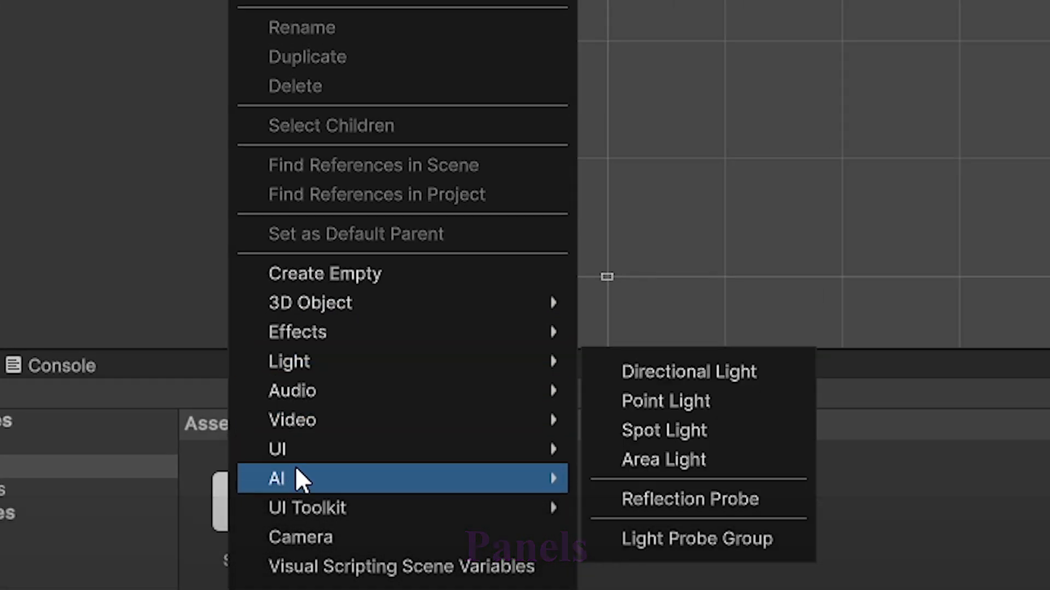
mouse_move(321, 421)
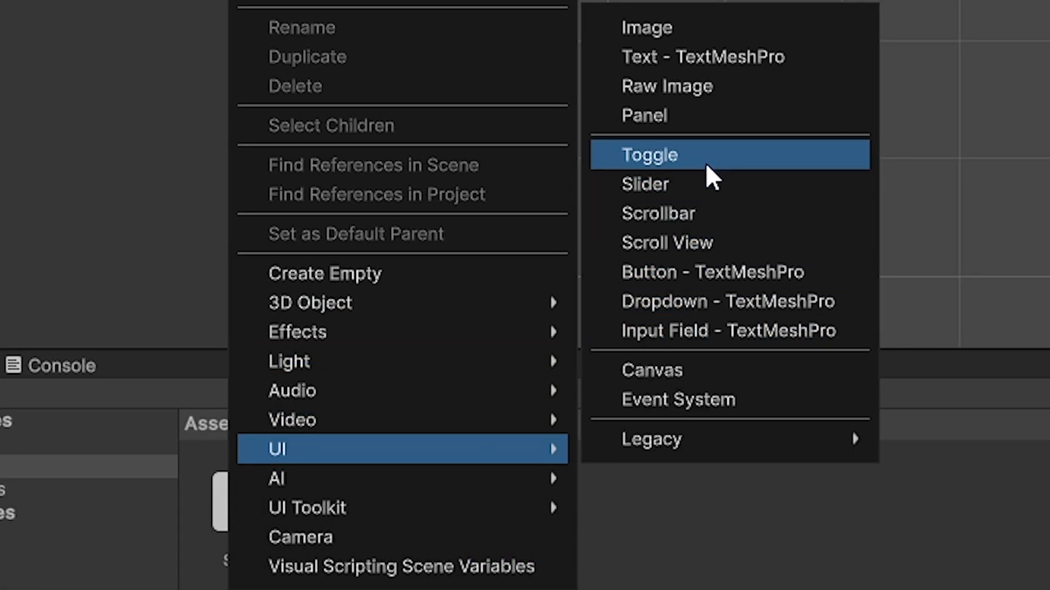
left_click(691, 114)
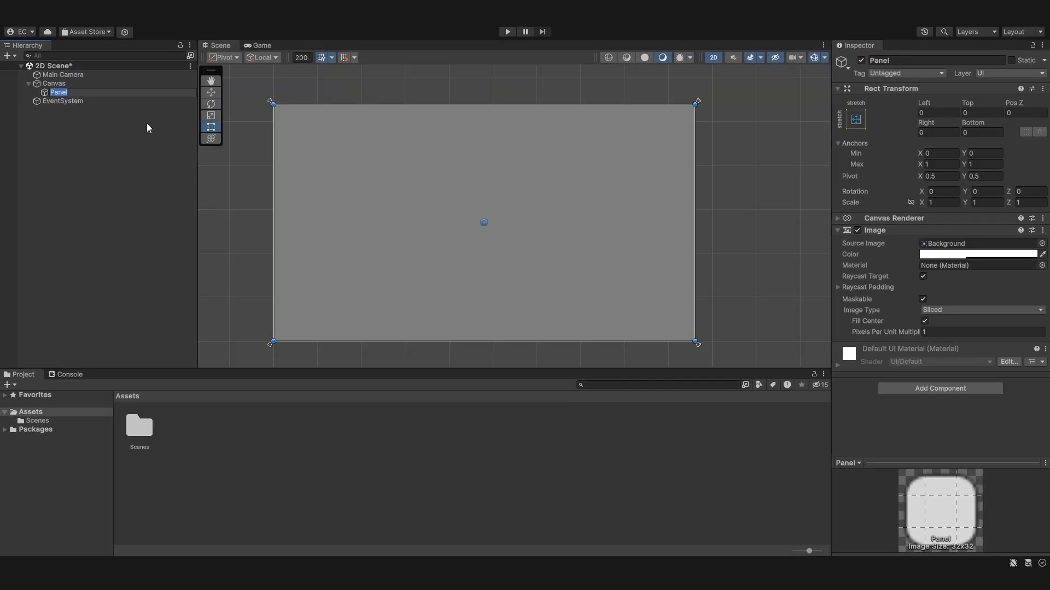
scroll(331, 197, "down", 3)
middle_click_drag(582, 230, 555, 189)
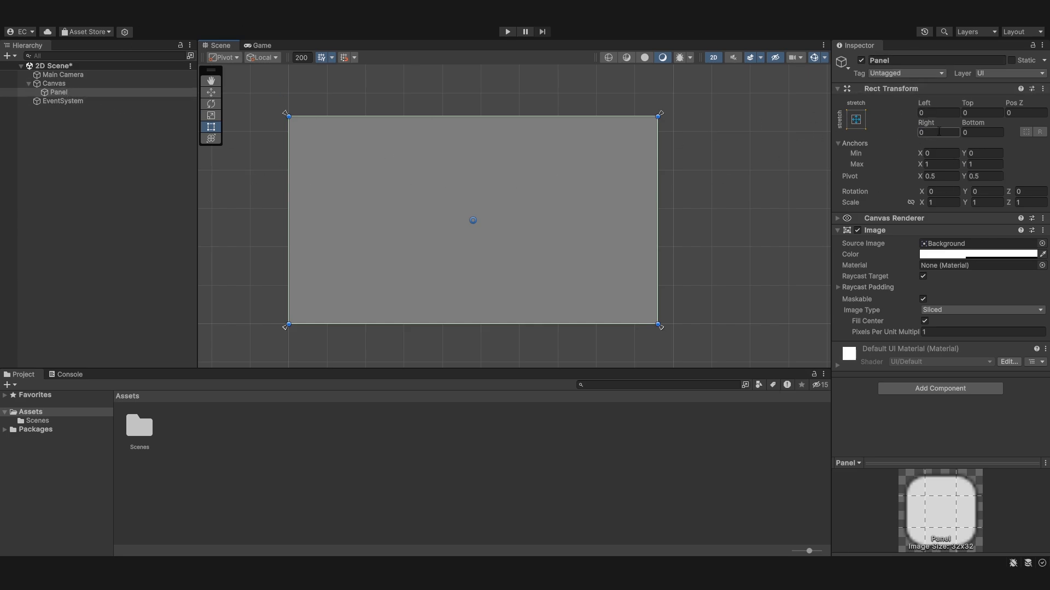
left_click(837, 87)
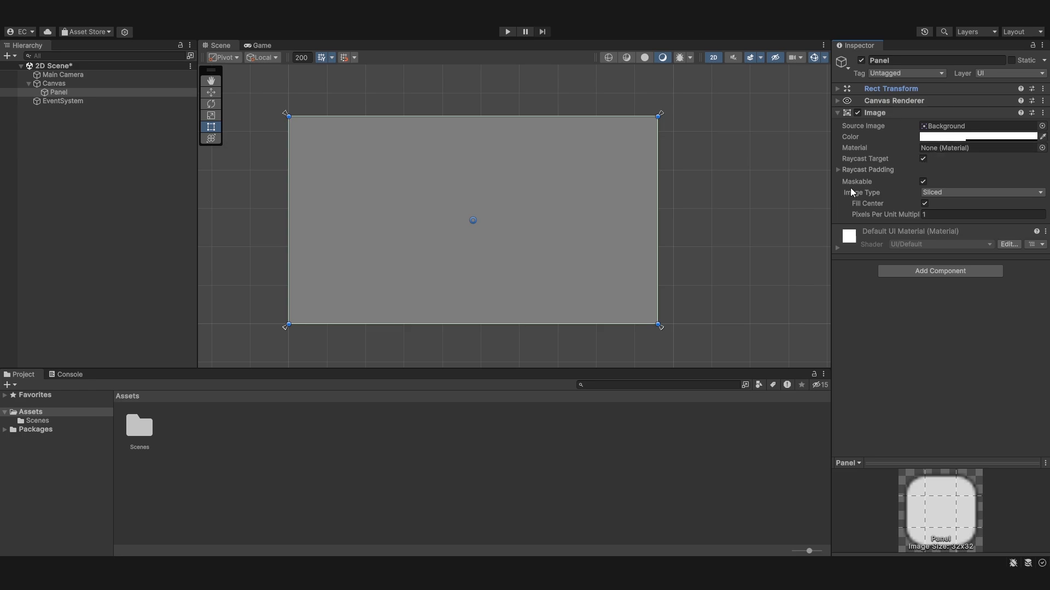
- Examine the Panel's stretch anchor preset and bring the Panel into focus in the scene
left_click(98, 100)
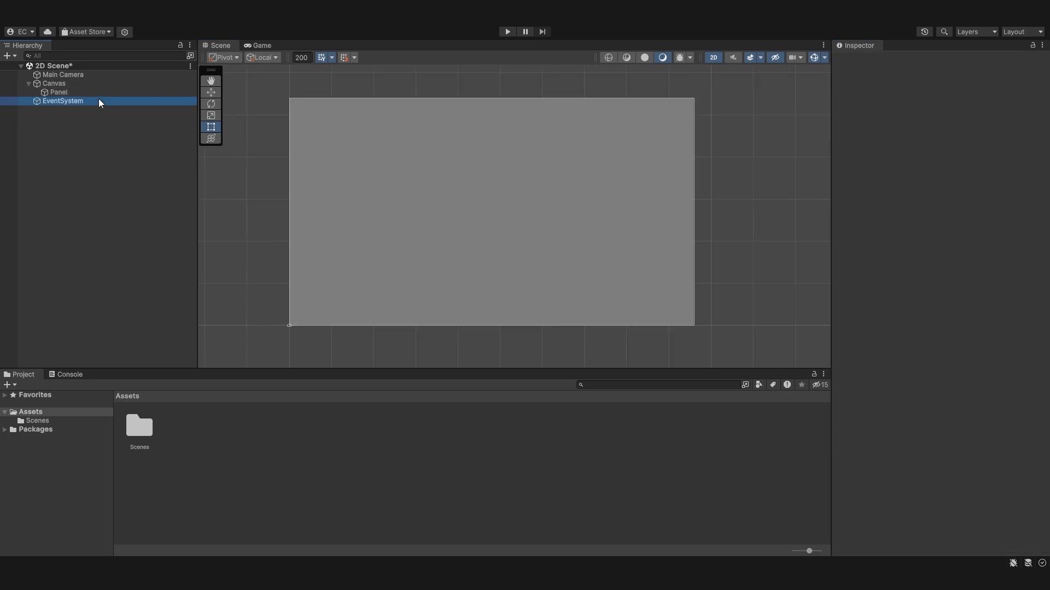
left_click(102, 94)
left_click(856, 119)
left_click(759, 144)
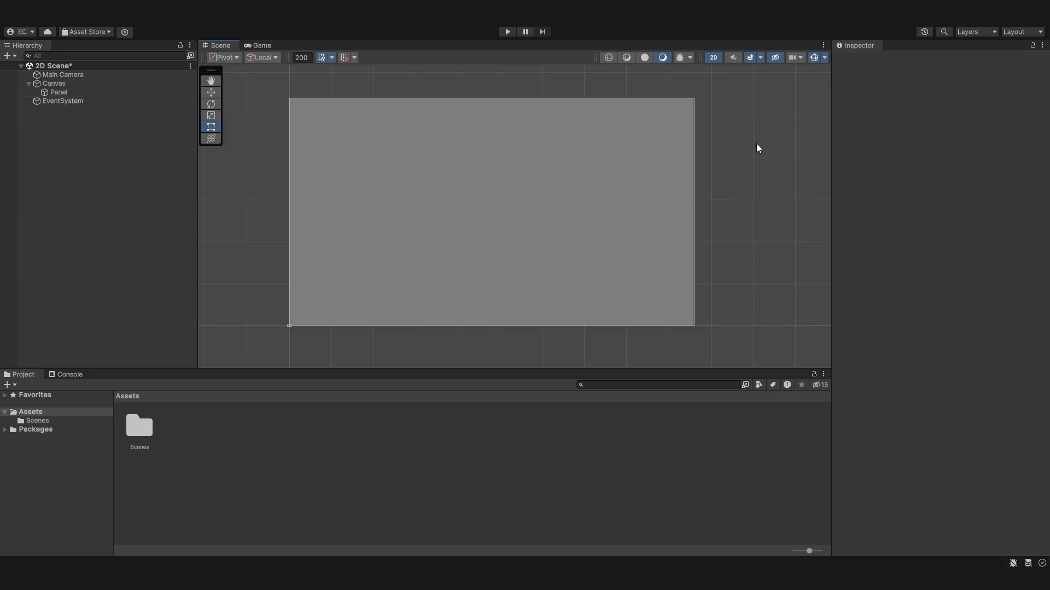
double_click(67, 92)
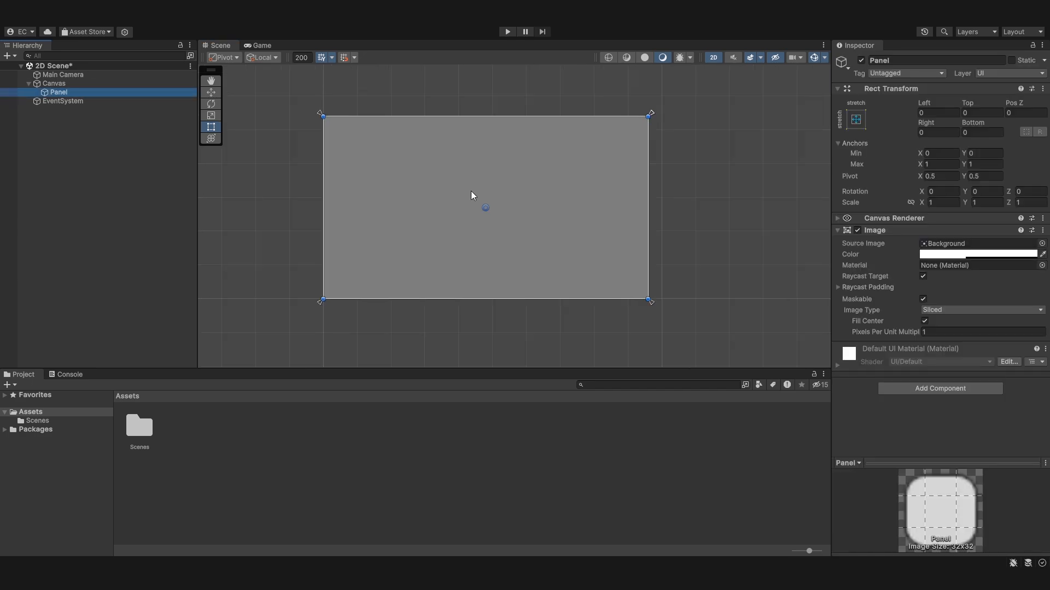
- Try to resize the Canvas that holds the Panel by its lower-left corner, and deselect it
left_click(61, 85)
left_click_drag(322, 299, 278, 326)
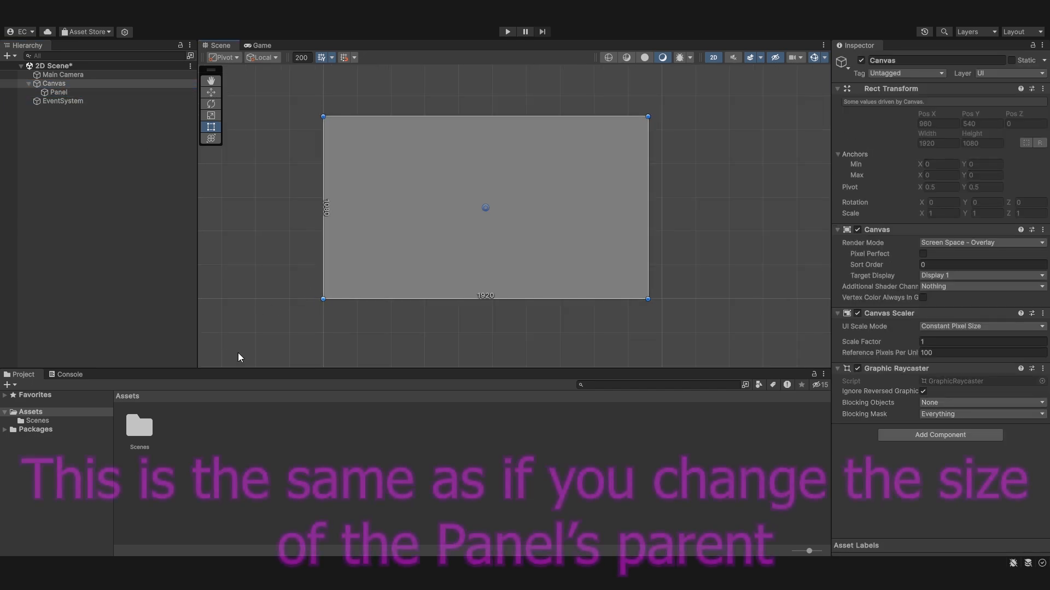
left_click(765, 200)
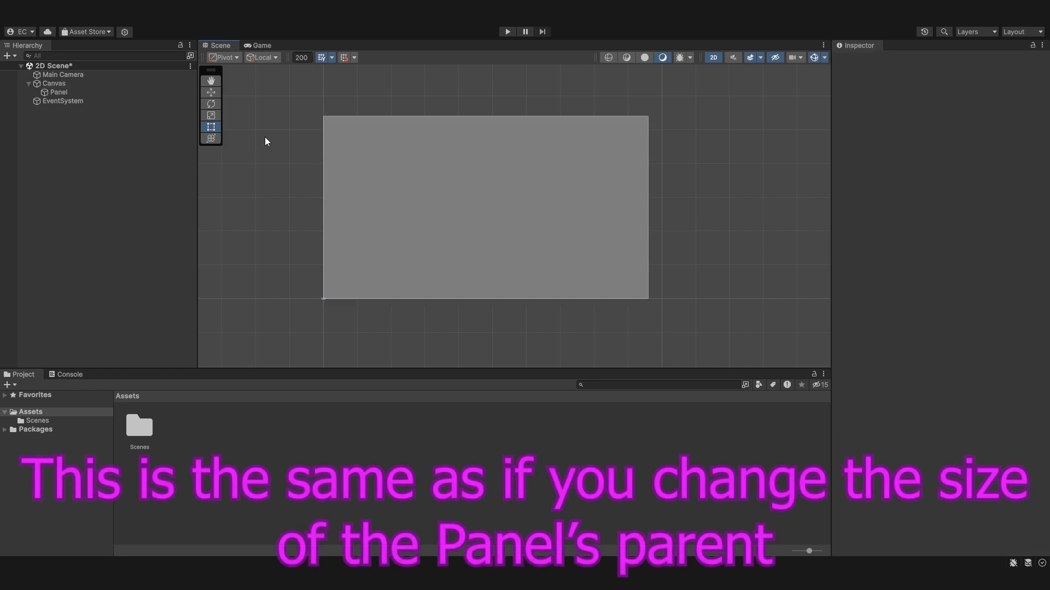
- Examine the alpha channel of the Panel's Image color and close the color picker
left_click(56, 94)
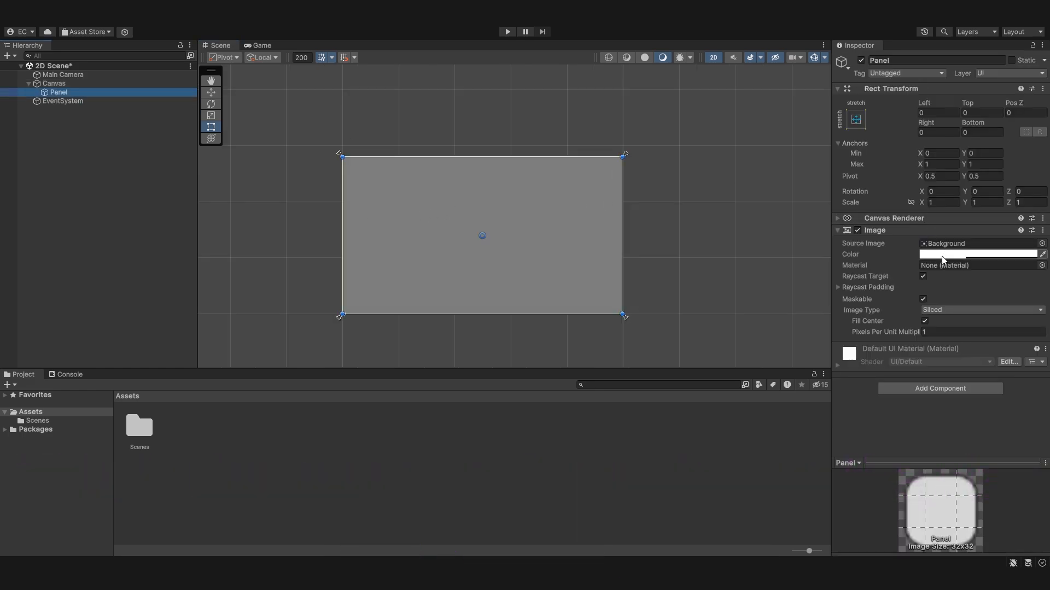
left_click(941, 254)
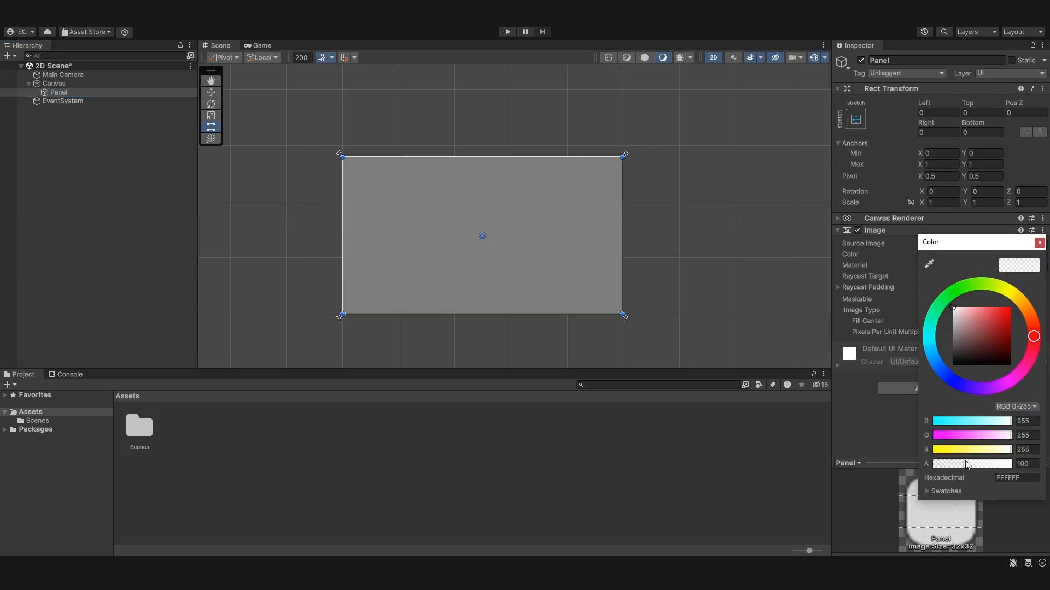
mouse_move(966, 464)
left_mouse_down()
mouse_move(1012, 463)
mouse_move(907, 447)
mouse_move(977, 451)
mouse_move(965, 450)
left_mouse_up()
left_click(1039, 242)
- Add a UI Image as a child of the Panel
left_click(62, 93)
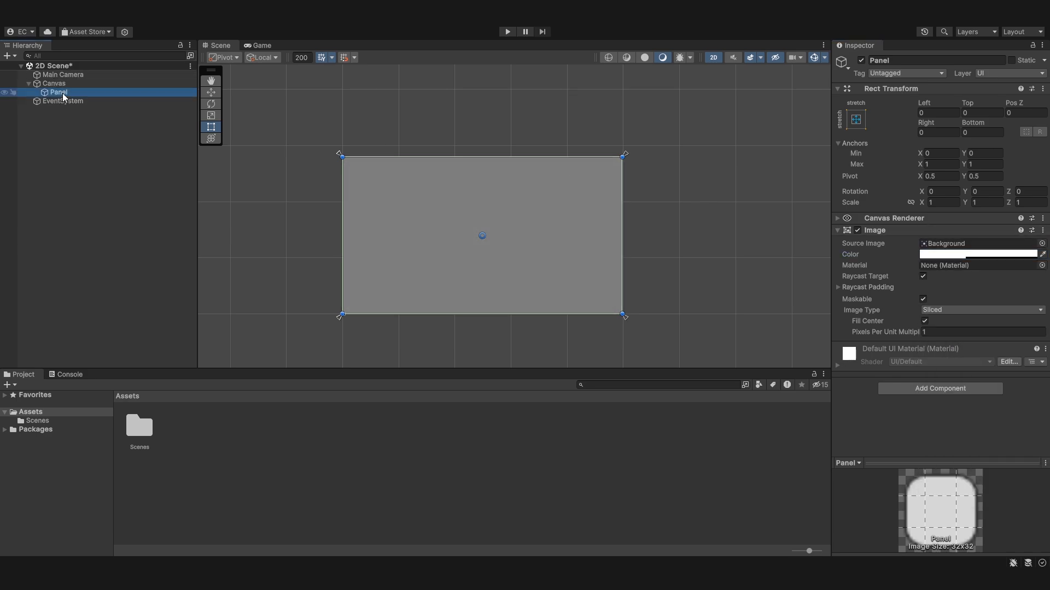
right_click(63, 93)
mouse_move(177, 346)
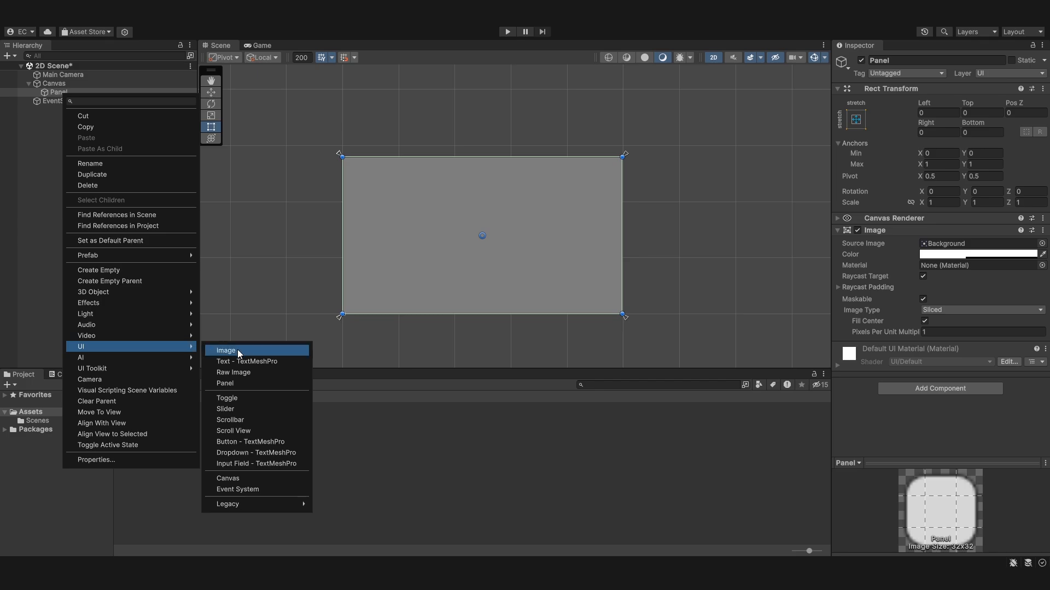
left_click(239, 352)
scroll(476, 213, "up", 2)
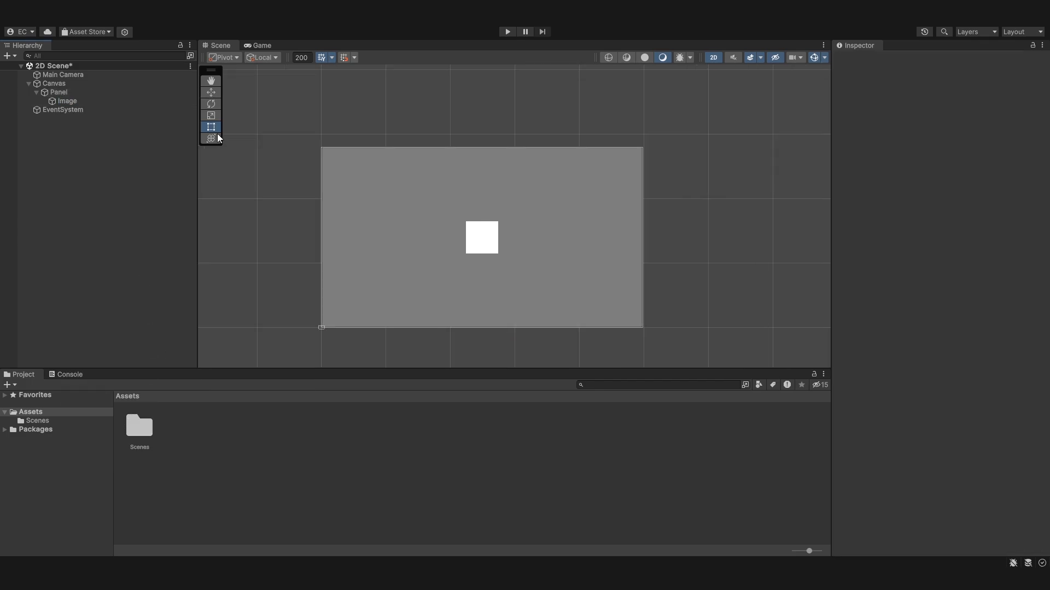
- Change the color of the Panel's child Image to a saturated blue
left_click(73, 99)
left_click(956, 255)
left_click_drag(975, 335, 1010, 311)
left_click(937, 372)
left_click(1039, 245)
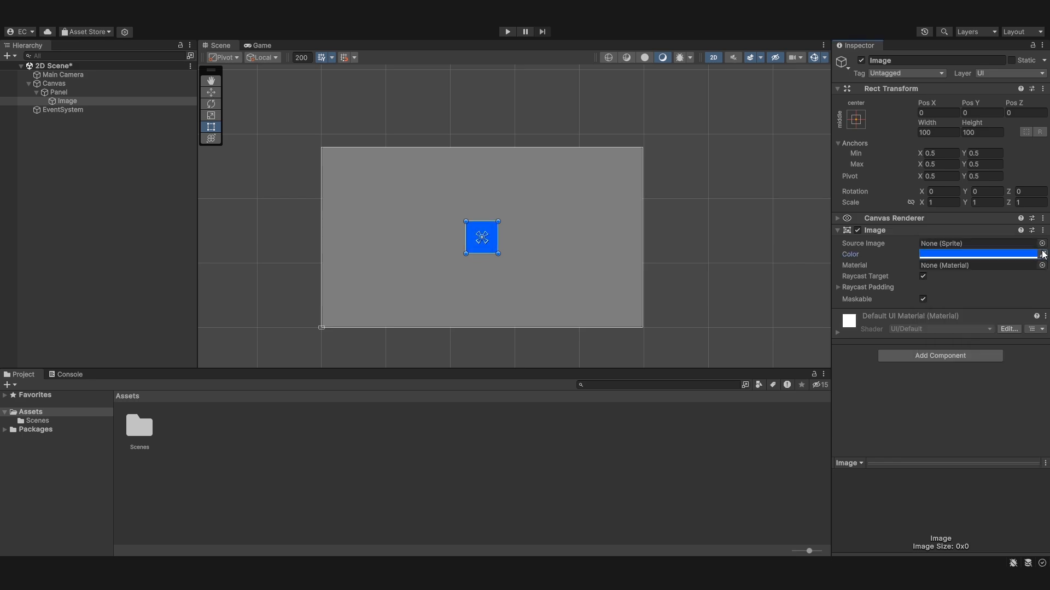
- Make the Panel fully opaque by setting its color's alpha to 255
left_click(62, 109)
left_click(54, 92)
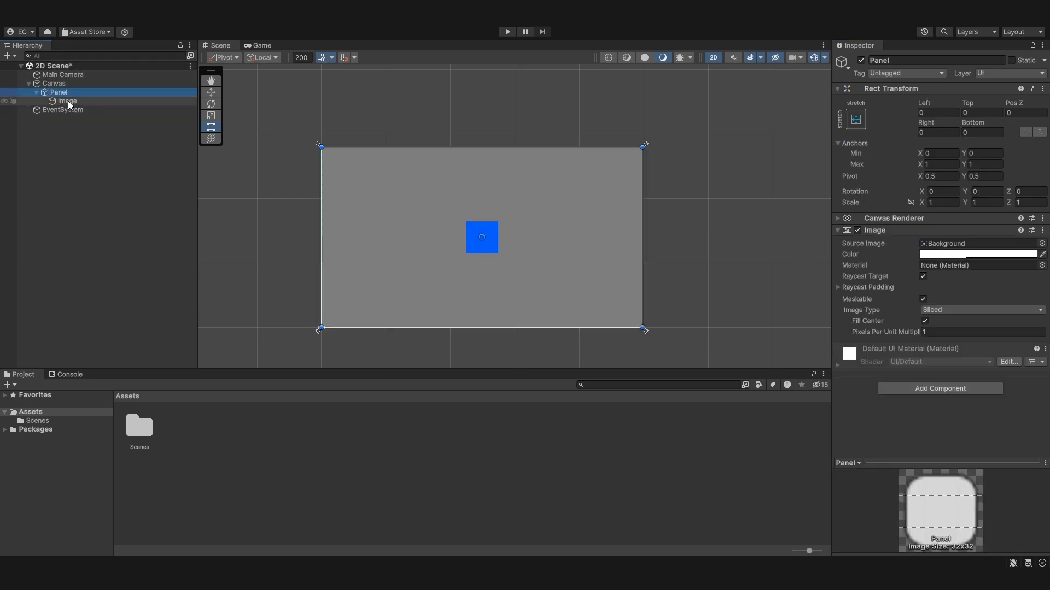
left_click(67, 101)
left_click(60, 93)
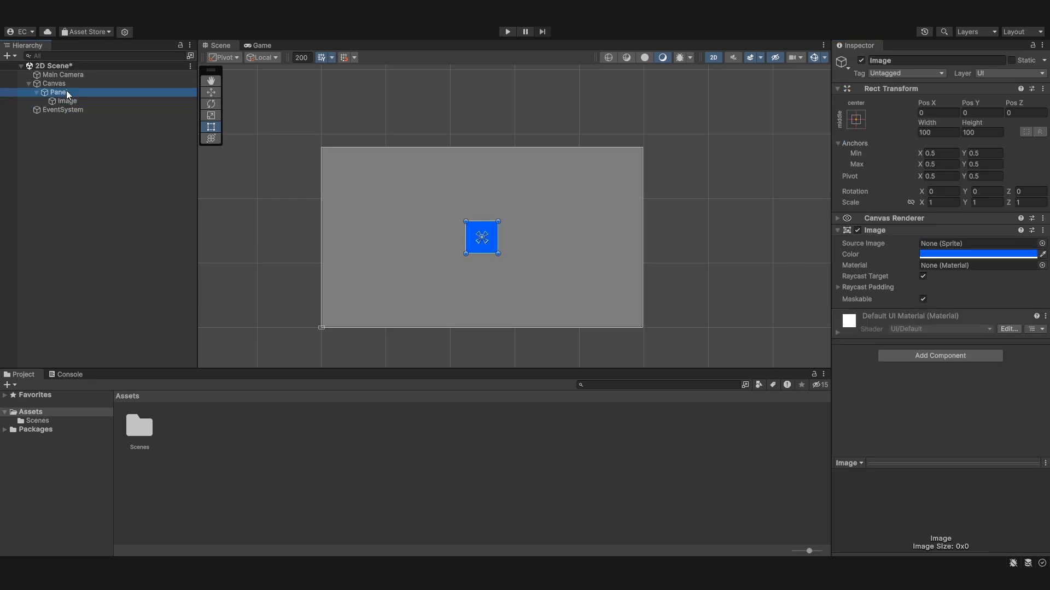
left_click(973, 255)
left_click(1030, 473)
type("255")
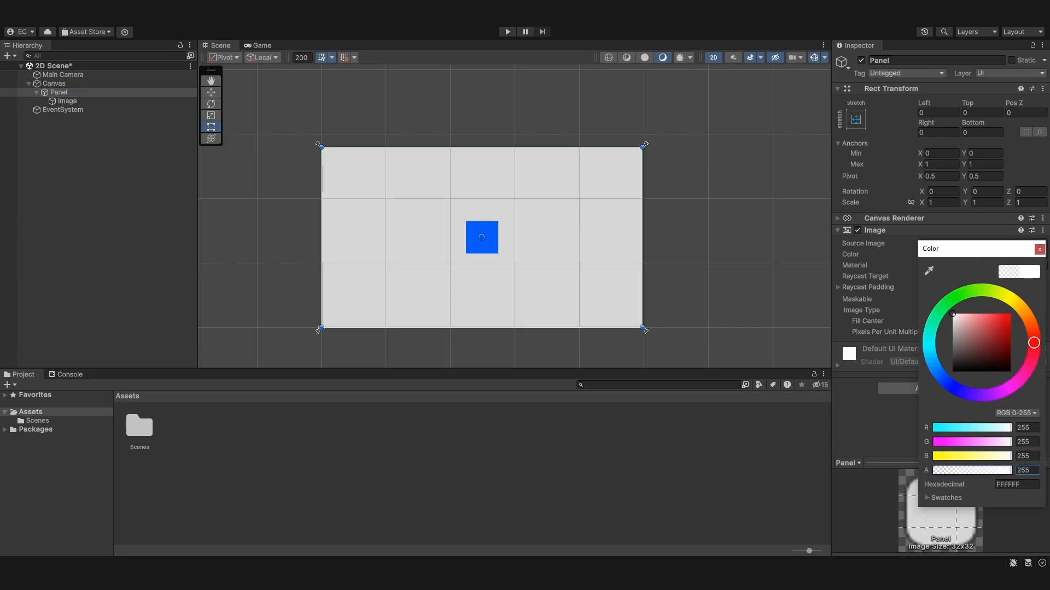
left_click(1038, 251)
- Reverse the hierarchy under the Canvas so that the Panel becomes a child of the Image
mouse_move(68, 102)
left_mouse_down()
mouse_move(50, 84)
mouse_move(65, 99)
left_mouse_up()
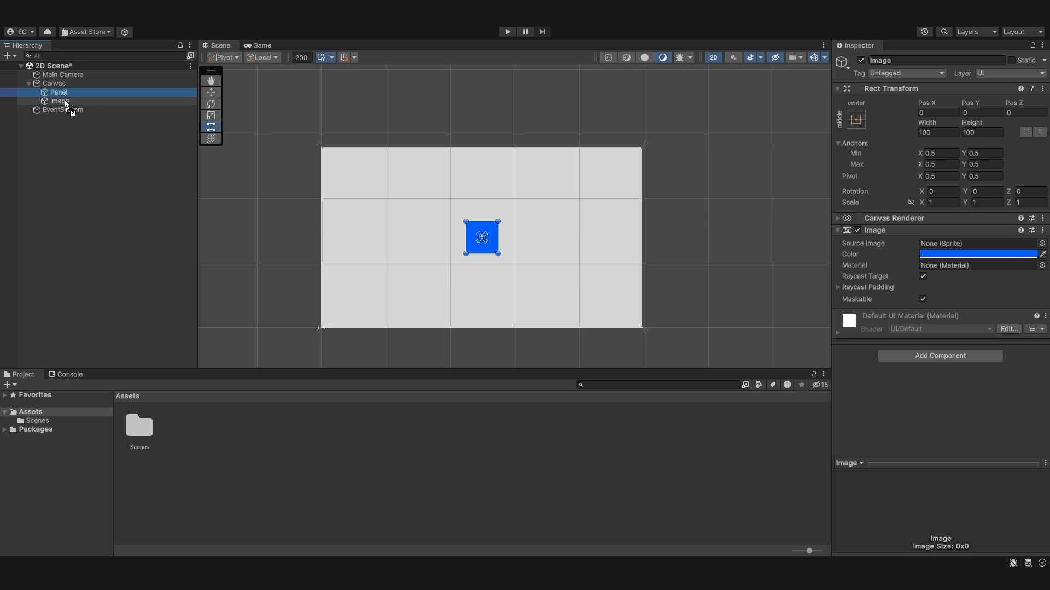
left_click(67, 93)
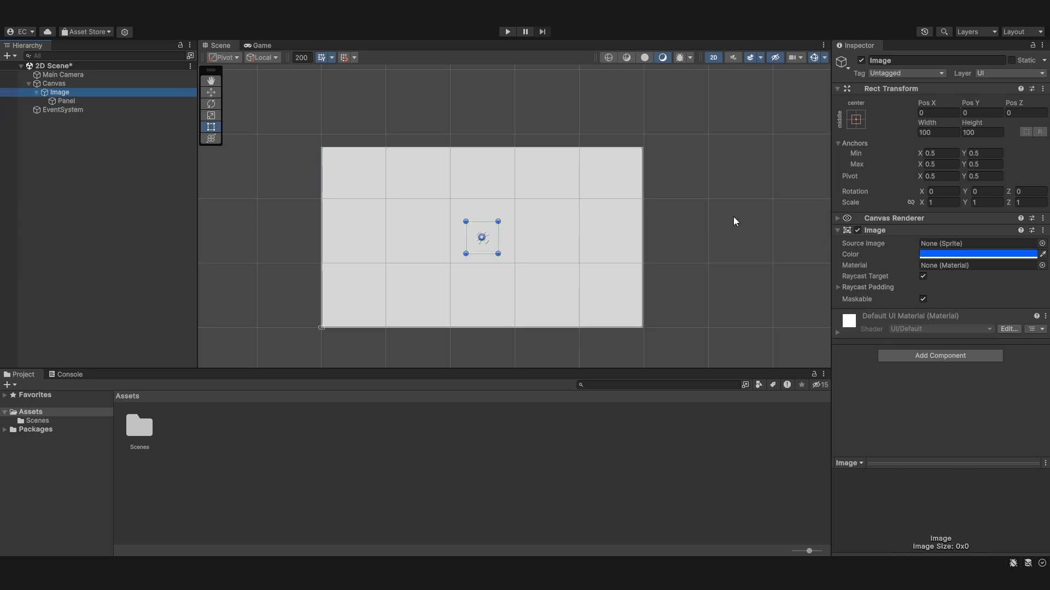
left_click(82, 103)
- Lower the Panel's alpha to 141, view the result in the Game view, and raise the alpha slightly
left_click(943, 256)
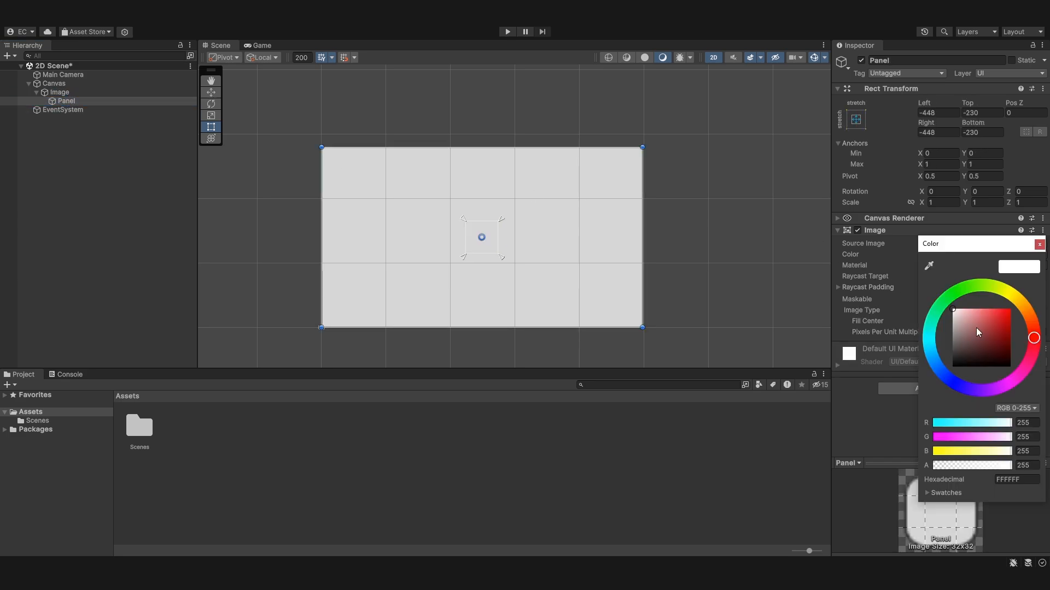
mouse_move(998, 466)
left_mouse_down()
mouse_move(963, 465)
mouse_move(980, 465)
left_mouse_up()
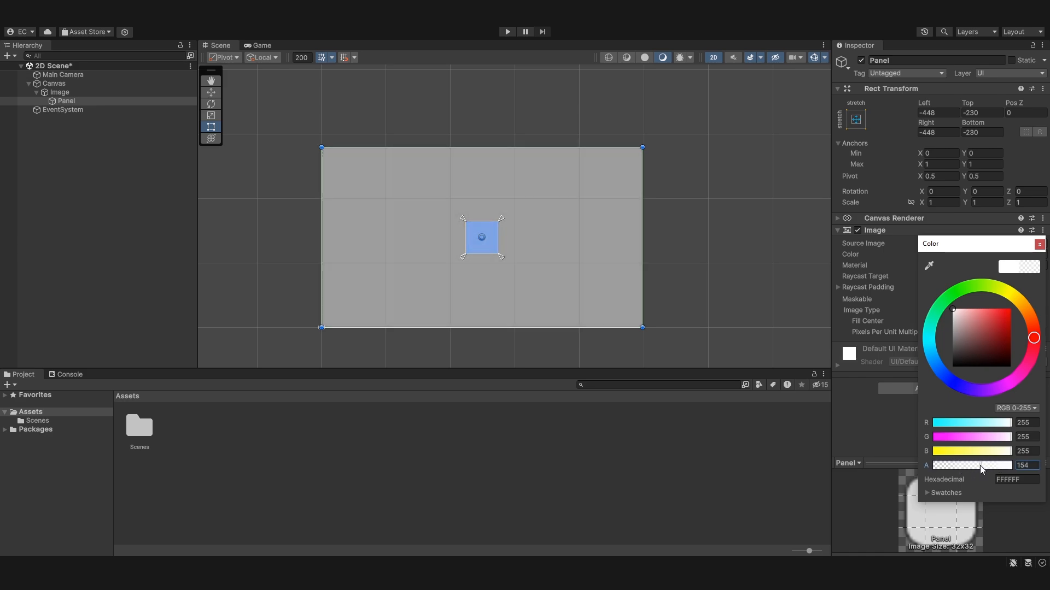
left_click(261, 45)
left_click(972, 254)
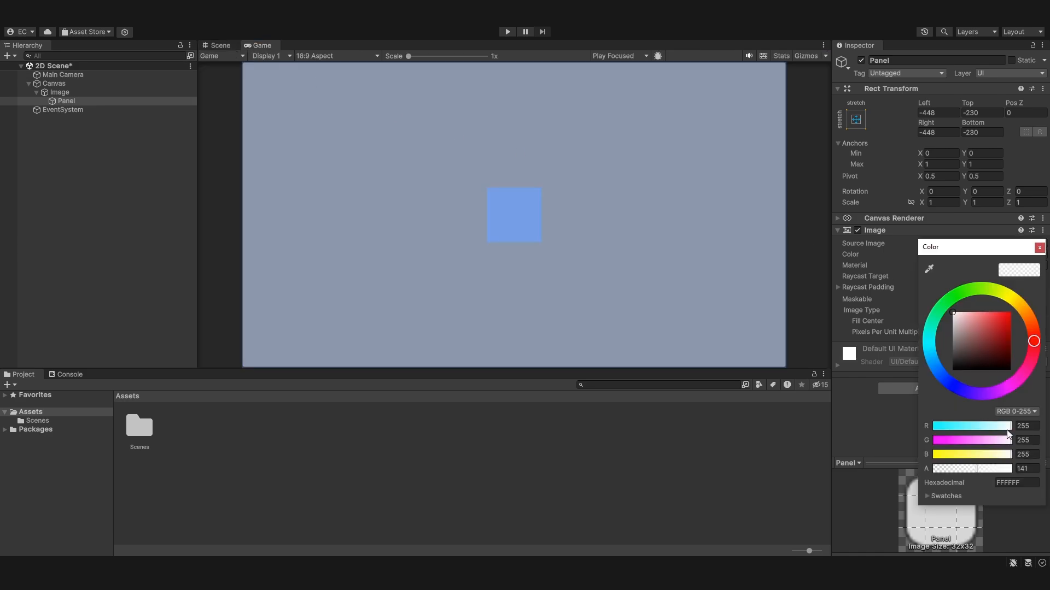
mouse_move(976, 471)
left_mouse_down()
mouse_move(1009, 470)
mouse_move(934, 474)
mouse_move(985, 469)
left_mouse_up()
left_click(1039, 248)
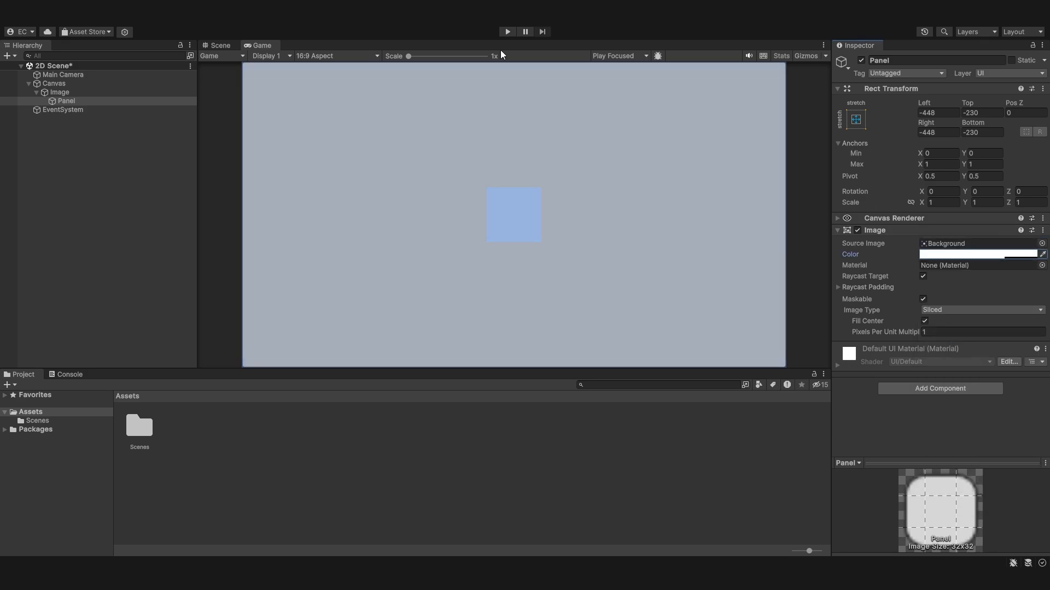
- Move the Panel back directly under the Canvas and delete the blue Image
left_click(214, 46)
left_click_drag(55, 101, 52, 85)
left_click(53, 92)
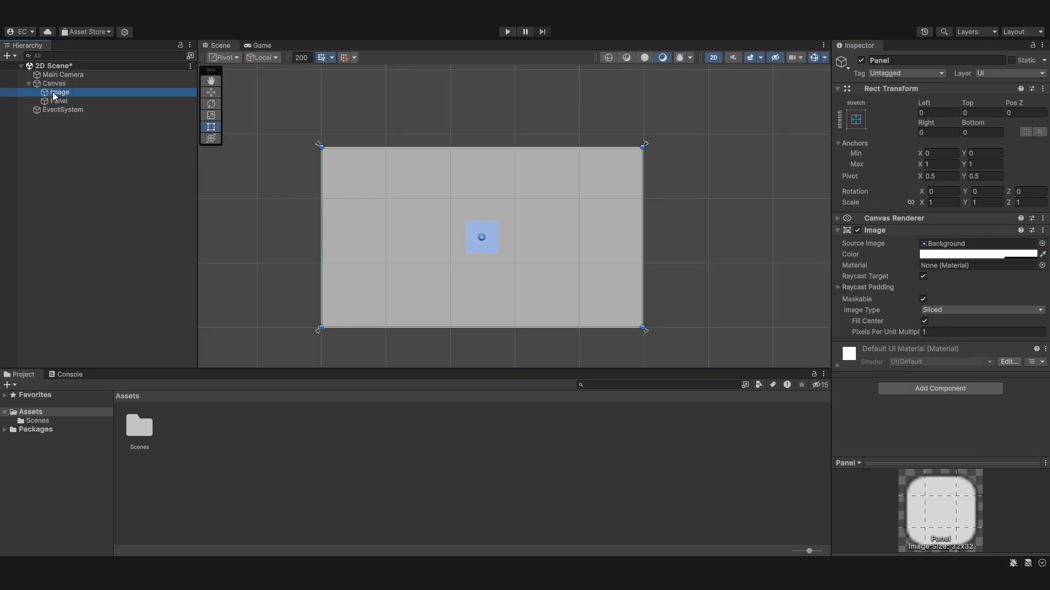
key("Delete")
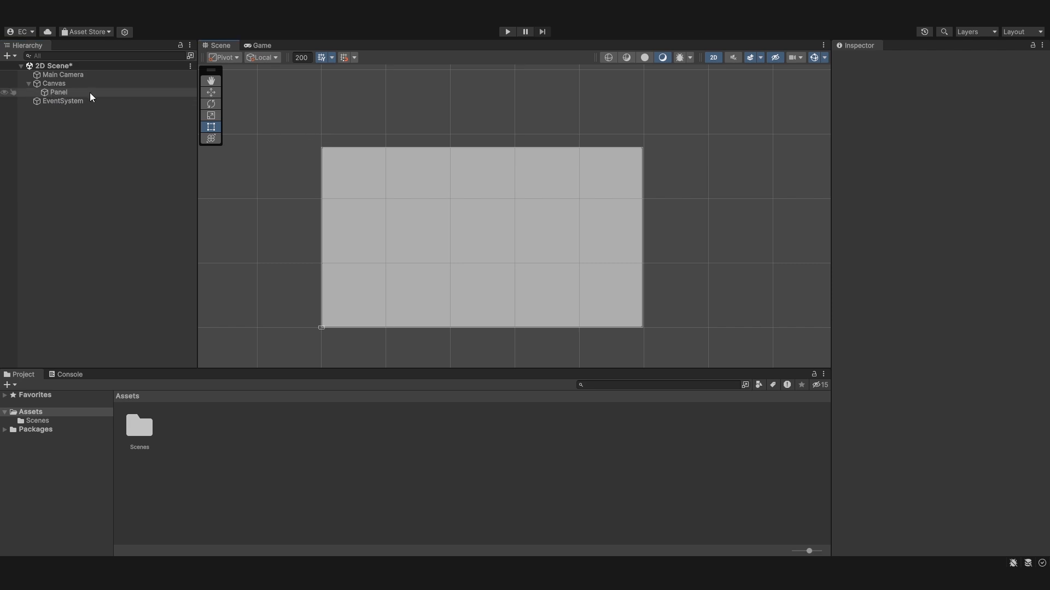
left_click(58, 99)
left_click(59, 93)
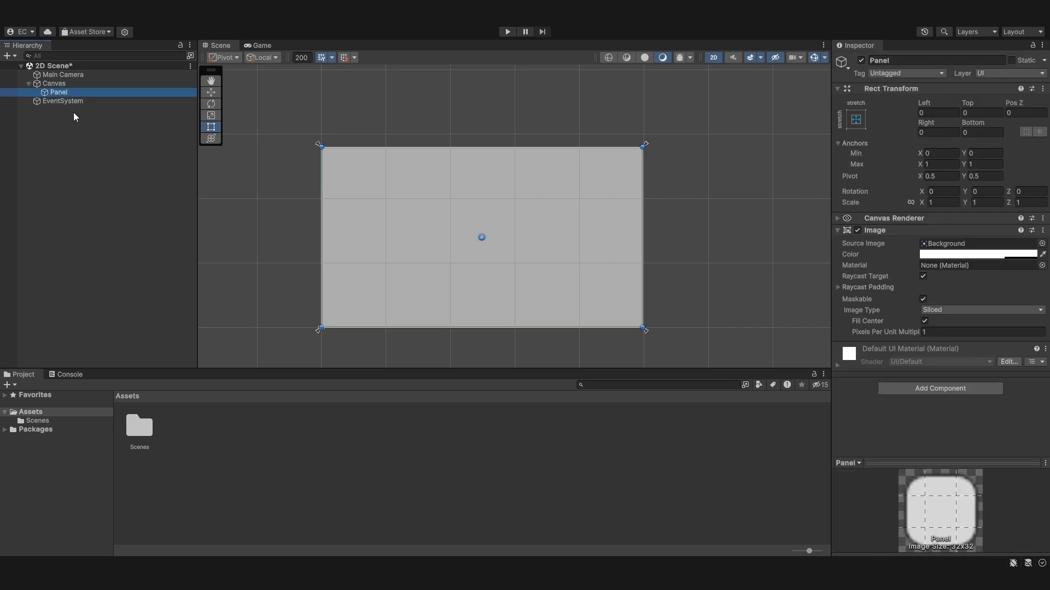
middle_click_drag(600, 99, 583, 123)
left_click(491, 135)
middle_click_drag(470, 140, 606, 165)
scroll(574, 166, "up", 2)
left_click(606, 166)
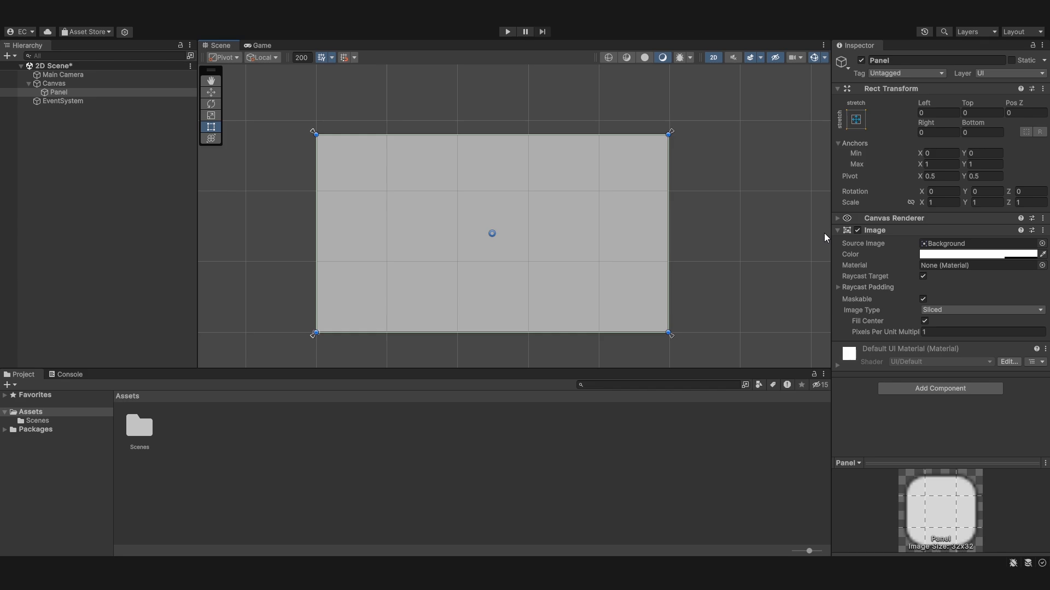
middle_click_drag(450, 172, 425, 155)
left_click(754, 196)
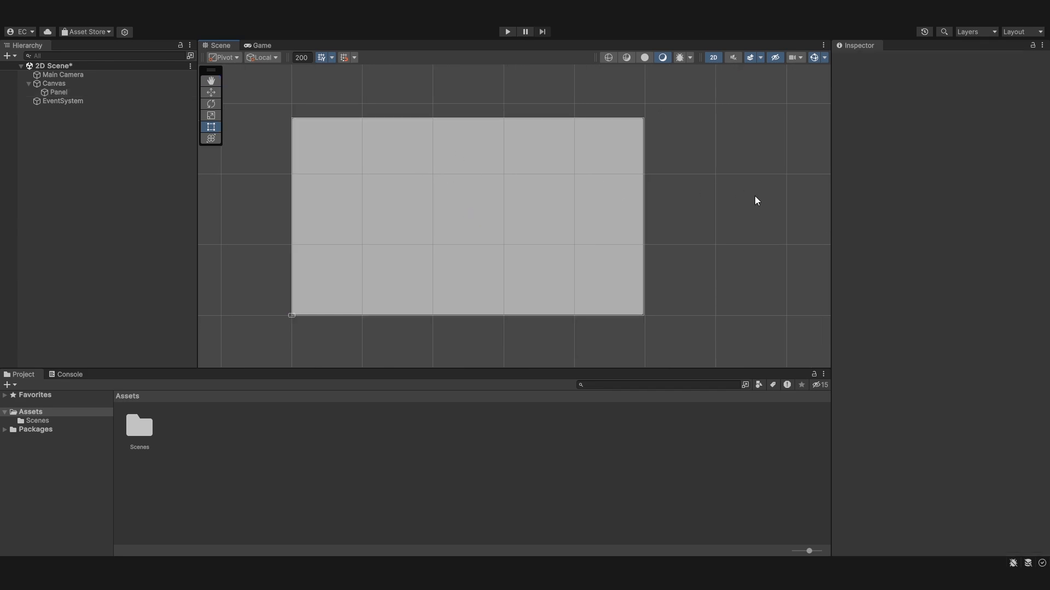
left_click(54, 85)
left_click(54, 93)
left_click(53, 102)
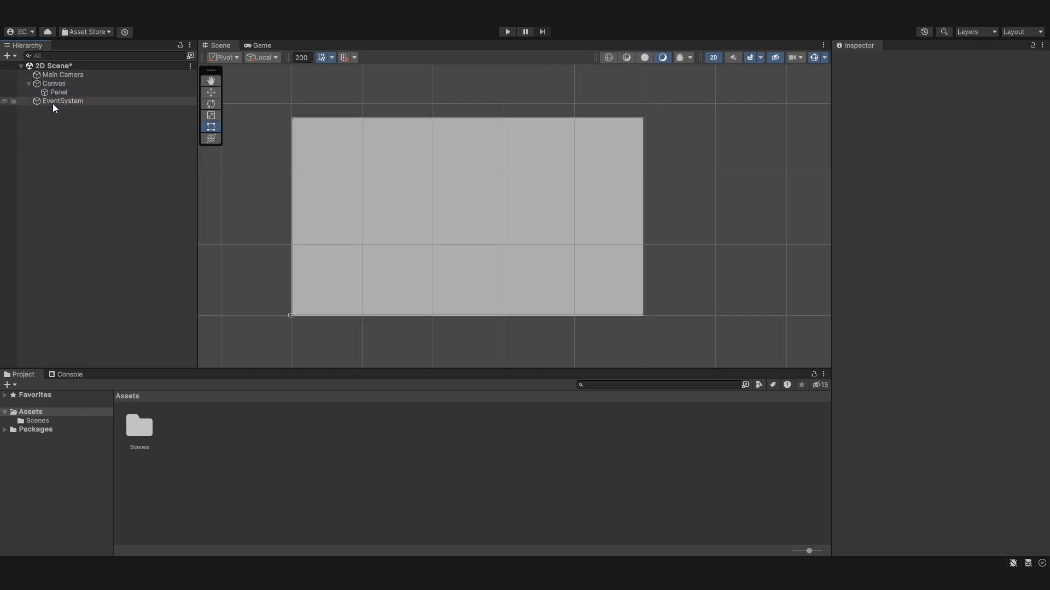
left_click(54, 93)
left_click(93, 123)
middle_click_drag(229, 173, 232, 199)
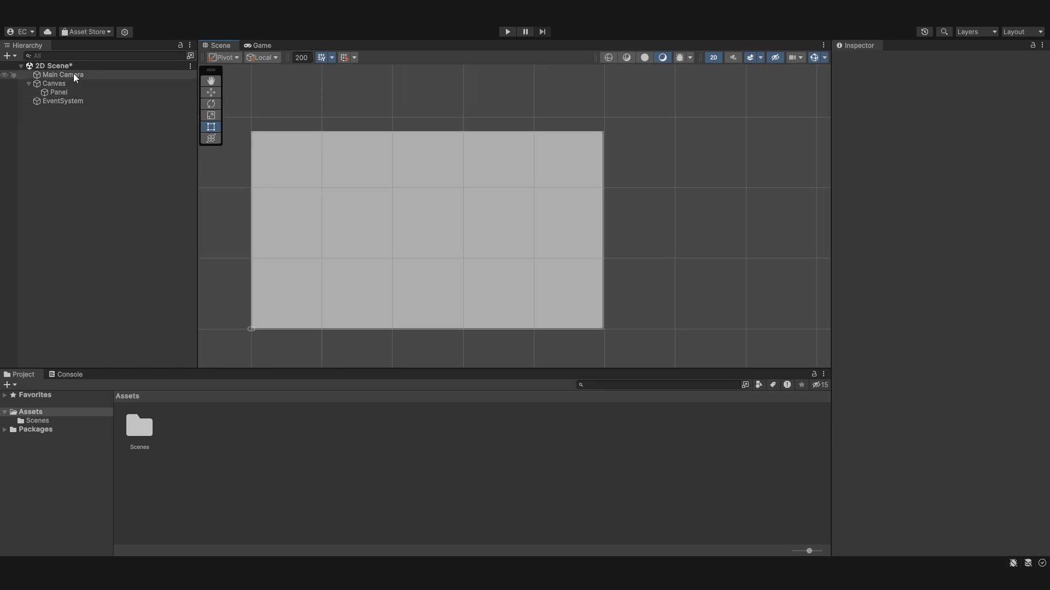
left_click(54, 83)
right_click(54, 83)
mouse_move(120, 330)
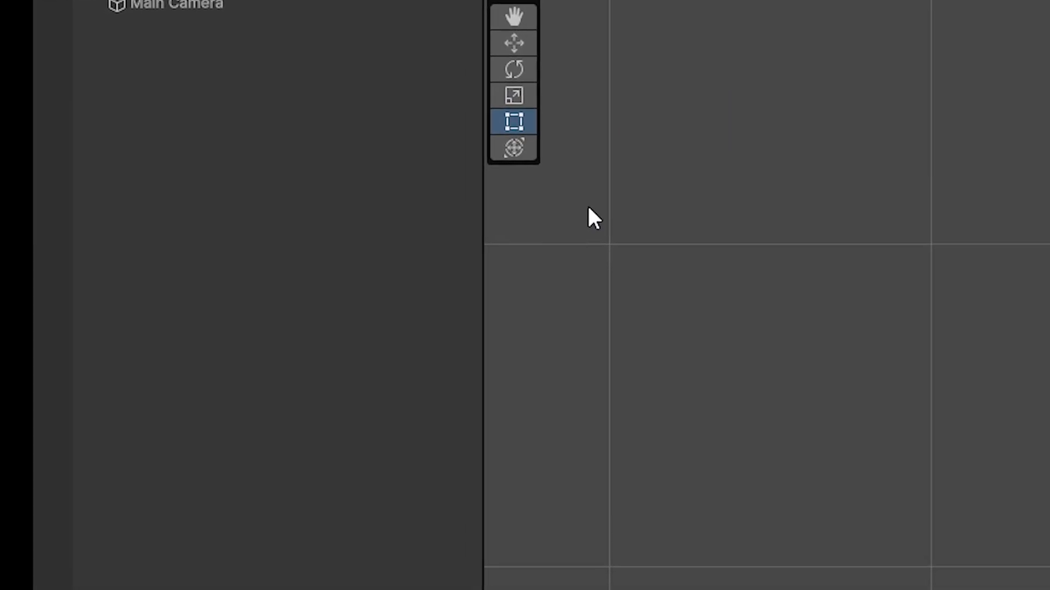
- Add a UI Toggle to the empty 2D scene
right_click(588, 207)
right_click(406, 202)
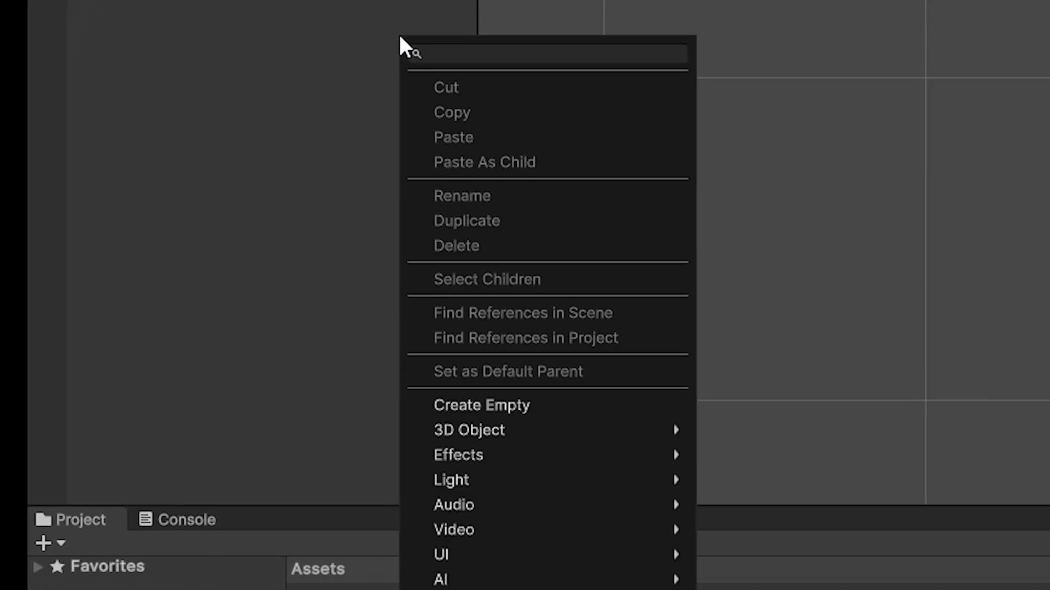
mouse_move(506, 430)
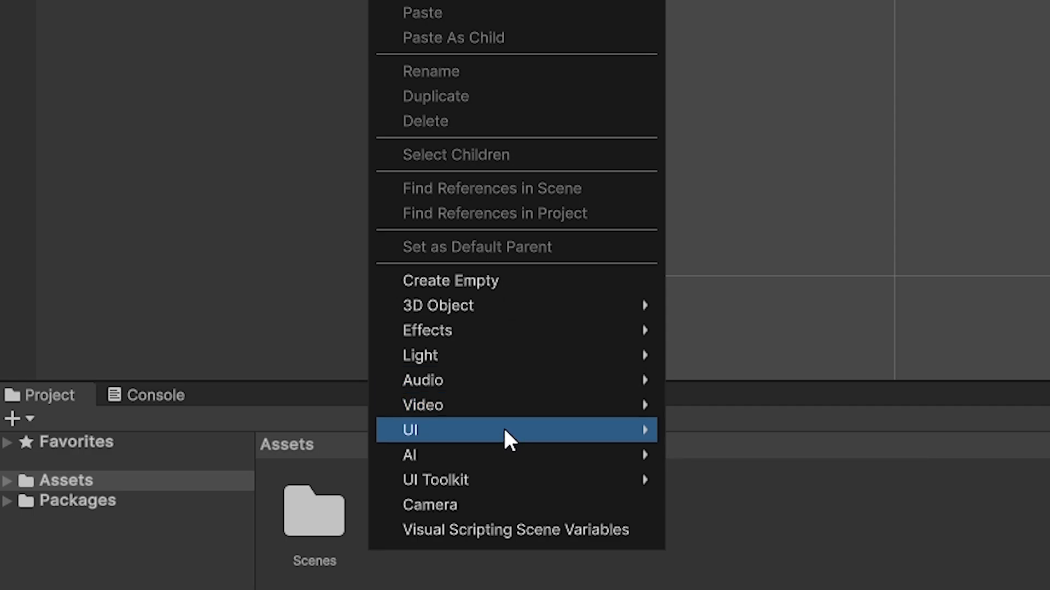
left_click(779, 547)
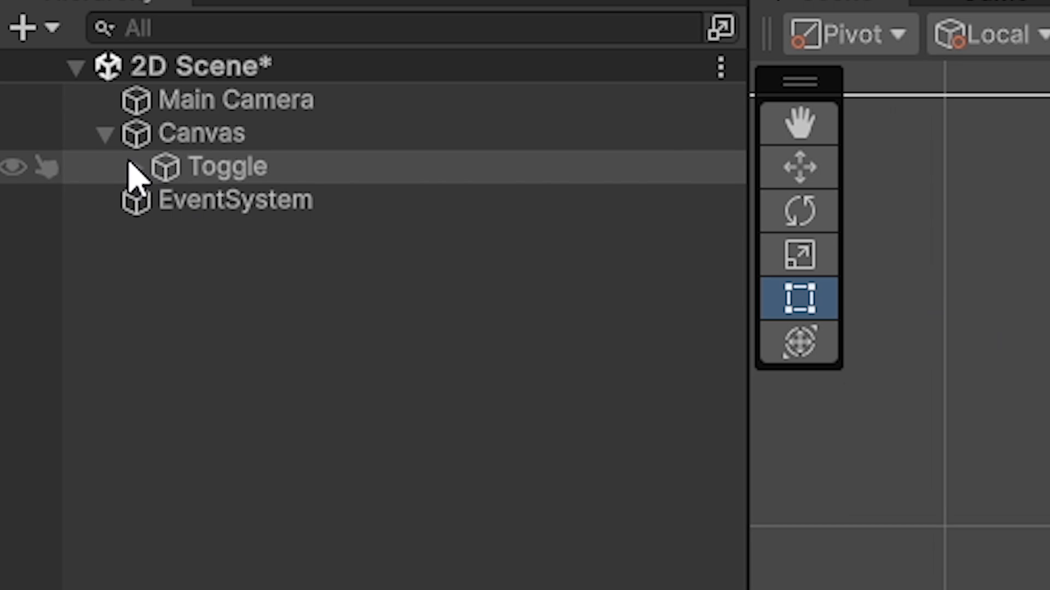
- Examine the Toggle's child objects in the hierarchy, including the Checkmark inside its Background
left_click(131, 167)
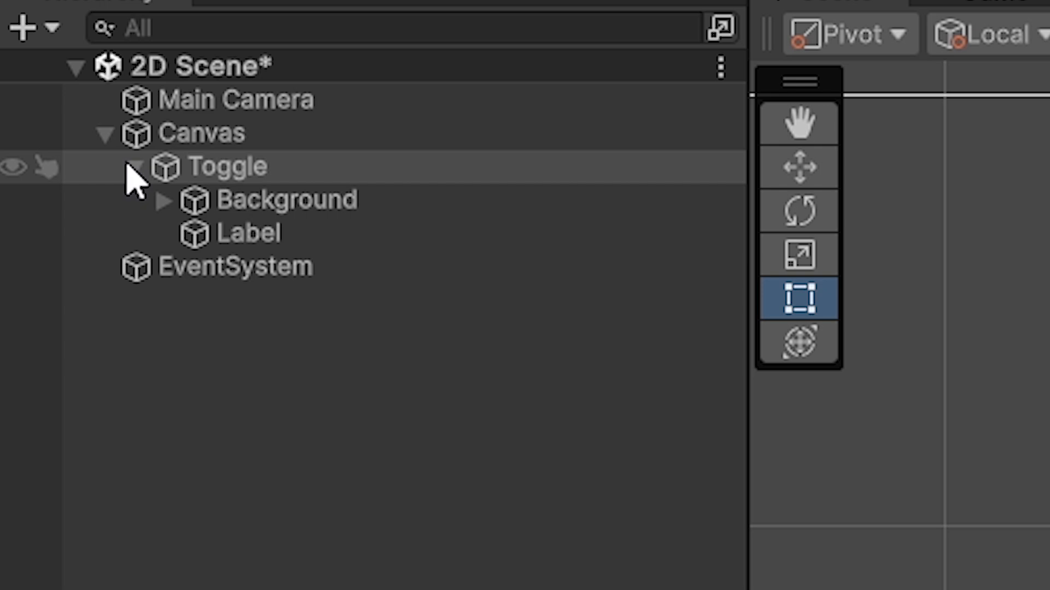
left_click(248, 202)
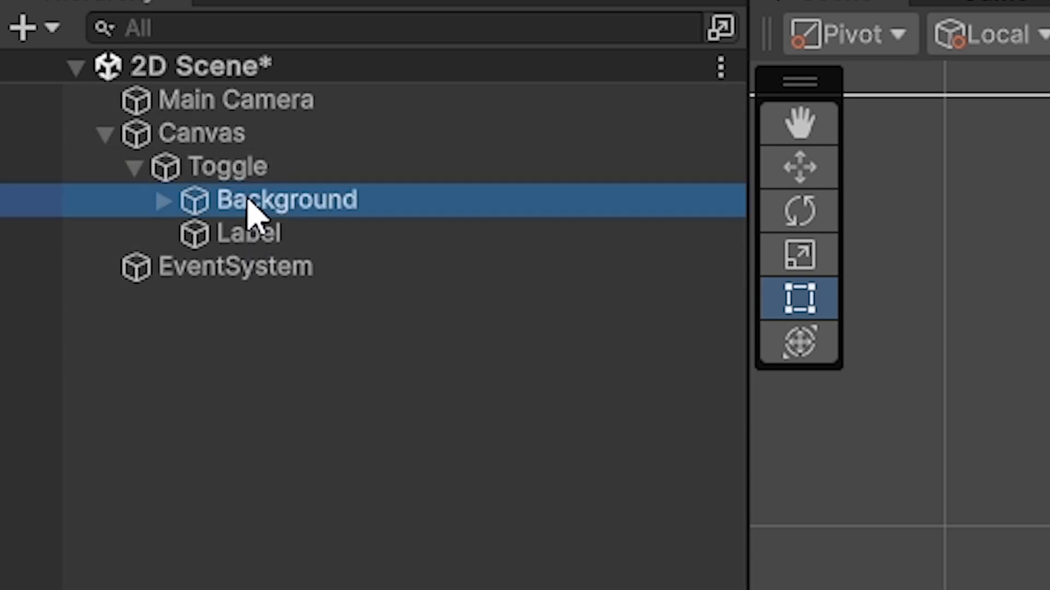
left_click(164, 204)
left_click(215, 234)
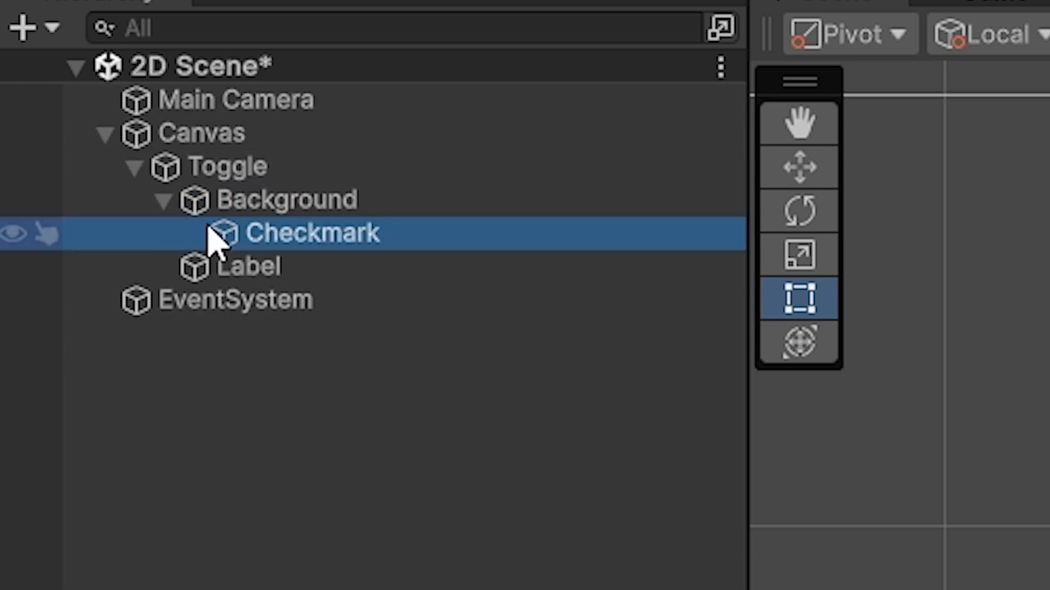
left_click(162, 203)
- Delete the Toggle's Label and undo the deletion
left_click(215, 229)
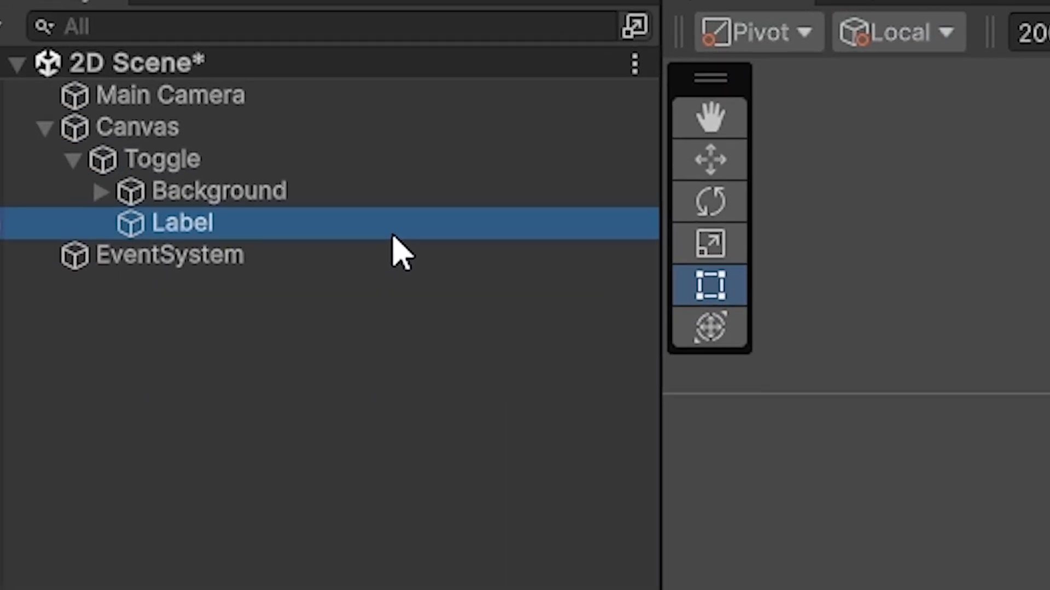
key("Delete")
left_click(244, 144)
left_click(249, 158)
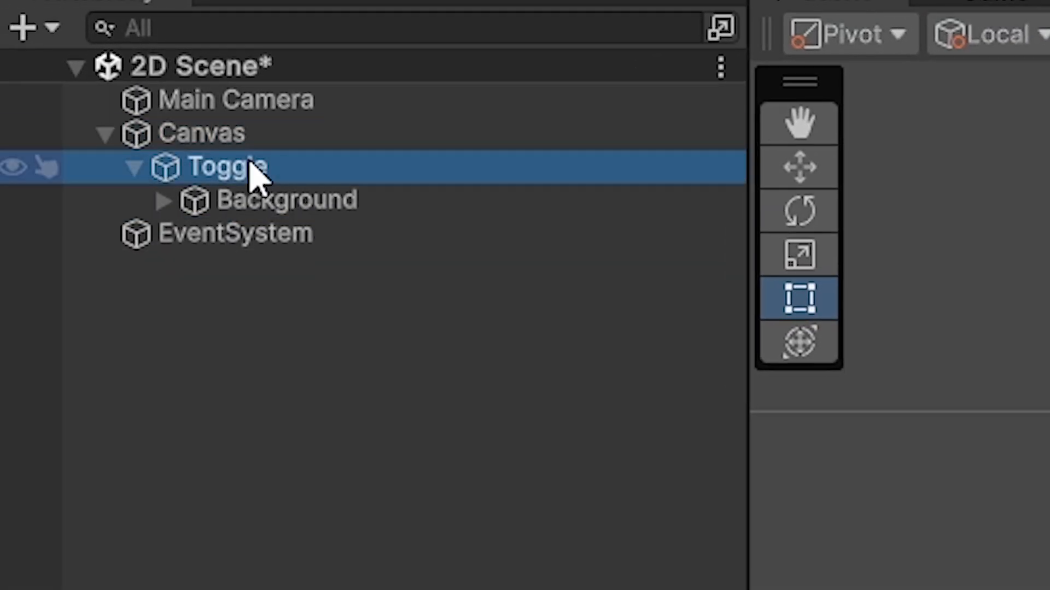
key("ctrl+z")
key("ctrl+z")
key("ctrl+z")
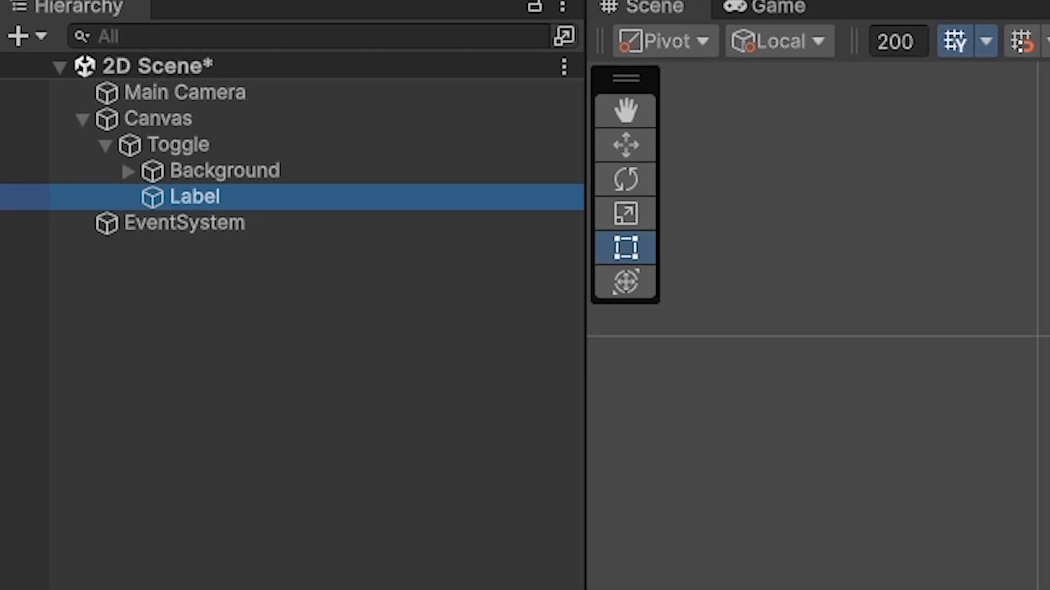
- Change the text of the Toggle's Label to "Toggle 1"
left_click(979, 270)
left_click(977, 270)
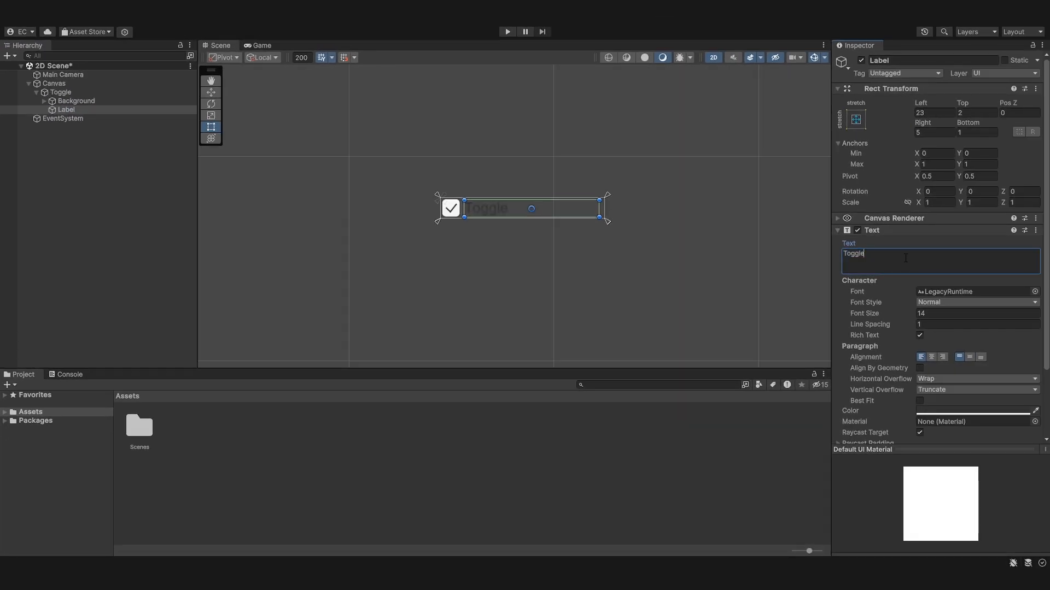
left_click(754, 199)
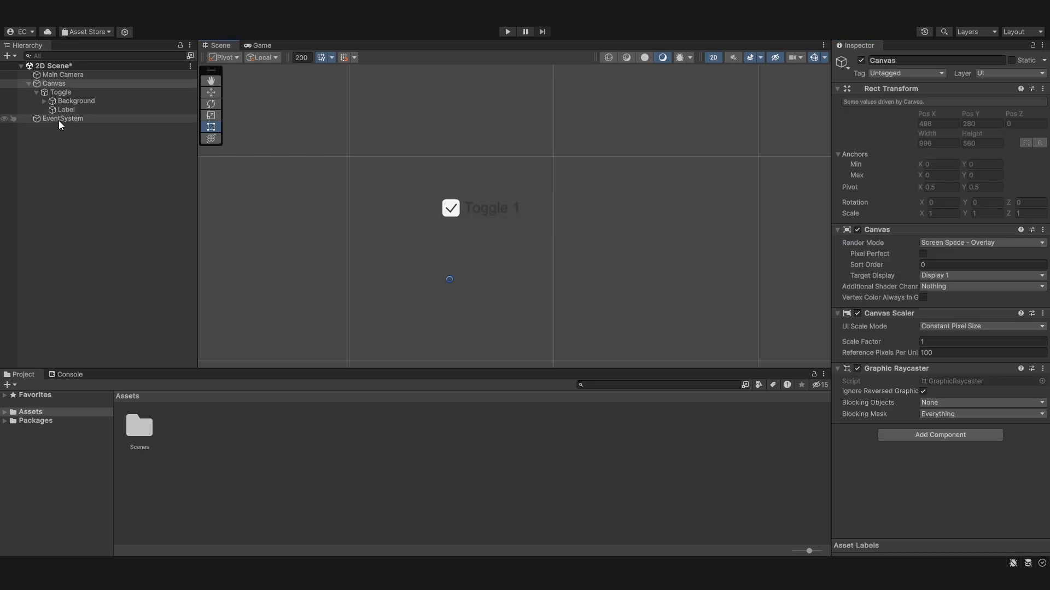
- Set the text colour of the Toggle's Label to white
left_click(91, 95)
left_click(92, 100)
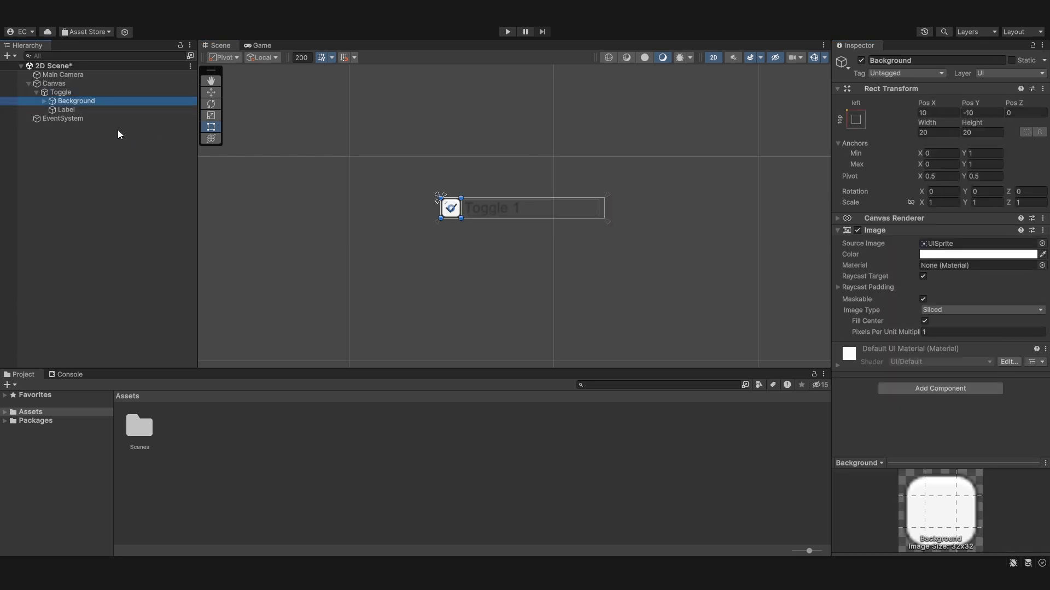
left_click(110, 111)
scroll(944, 300, "down", 3)
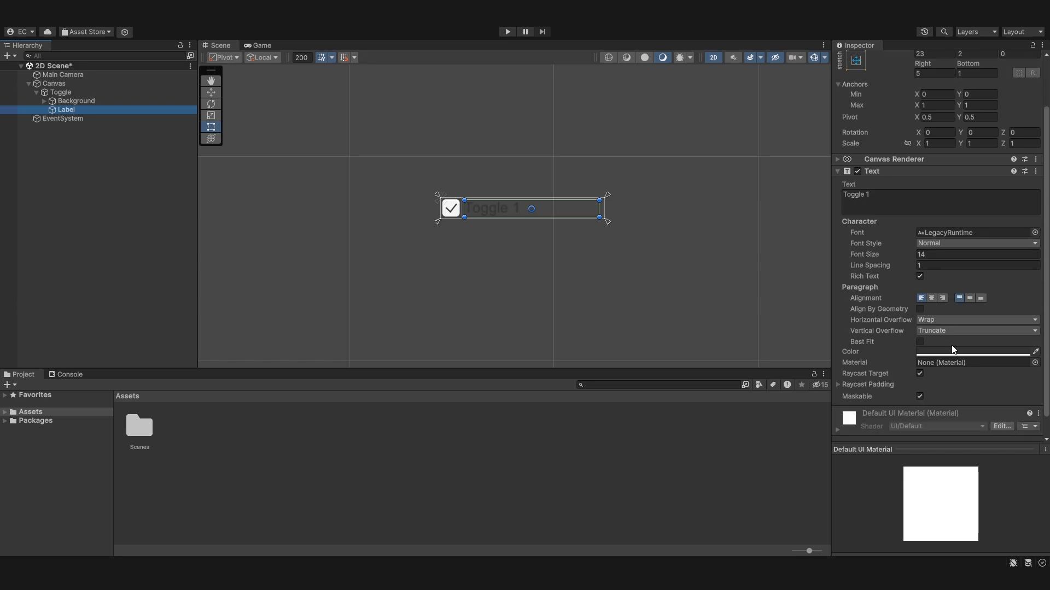
left_click(951, 351)
- Try enlarging the Toggle's Background freehand in the scene and undo the resize
left_click(61, 103)
left_click(43, 103)
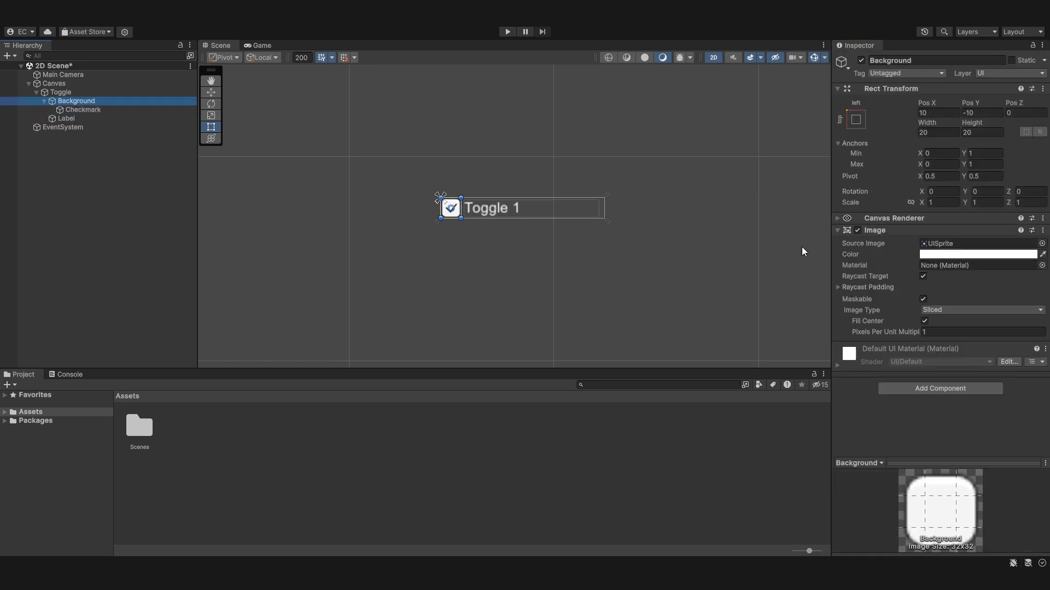
scroll(450, 202, "up", 6)
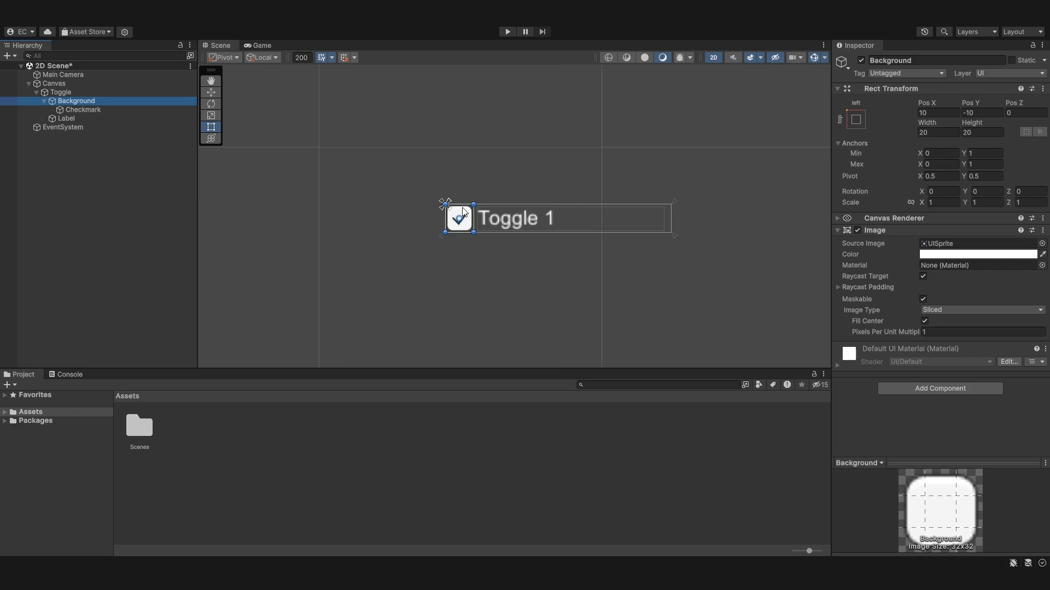
left_click_drag(491, 270, 540, 316)
key("ctrl+z")
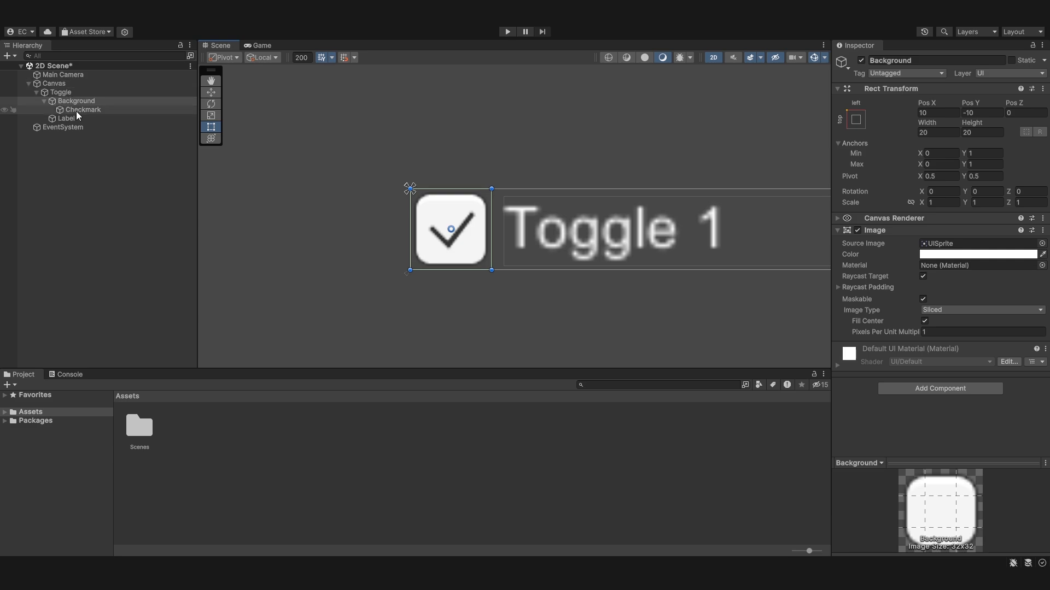
- Try shrinking the Checkmark inside the Toggle's Background and undo the resize
left_click(83, 109)
scroll(441, 224, "up", 4)
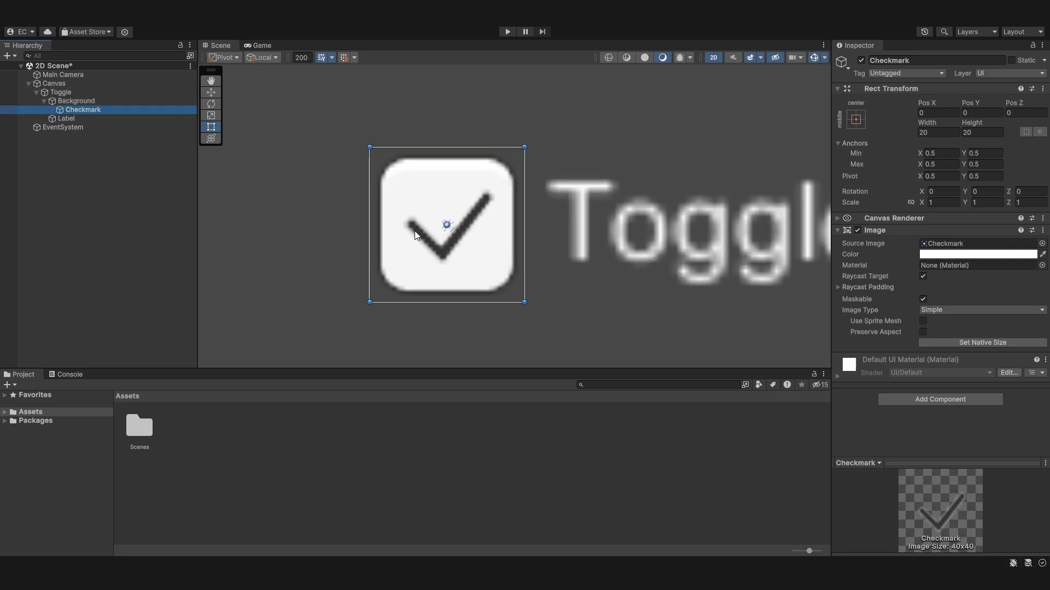
scroll(475, 271, "down", 3)
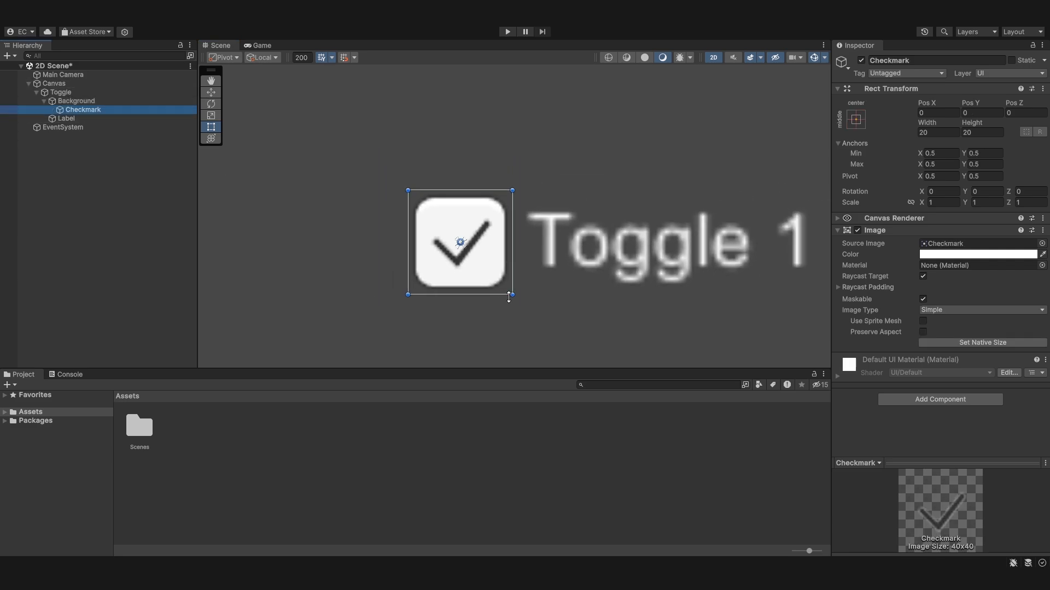
left_click_drag(512, 295, 480, 269)
key("ctrl+z")
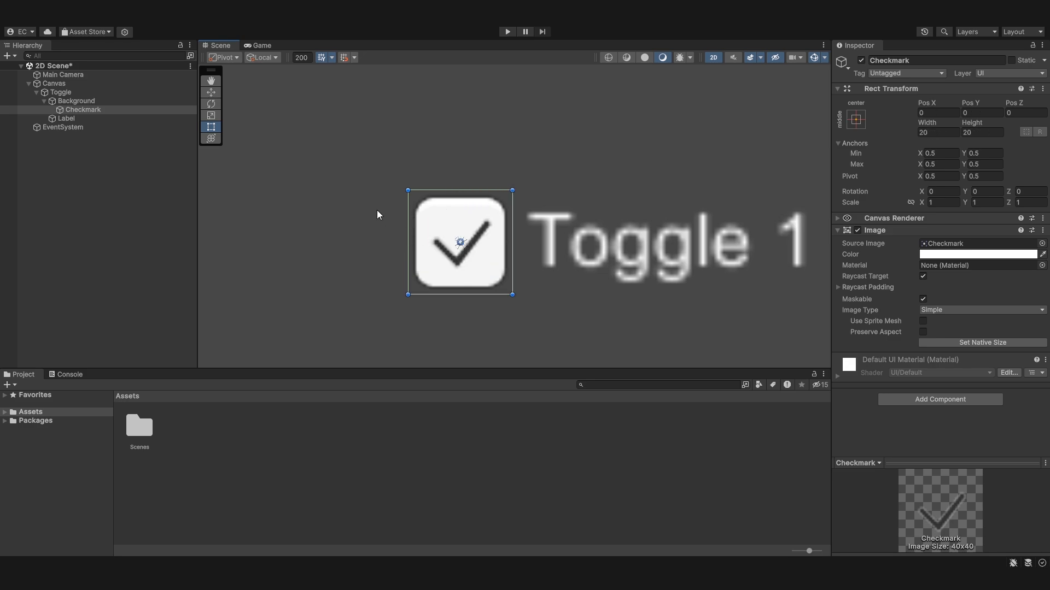
scroll(405, 223, "down", 2)
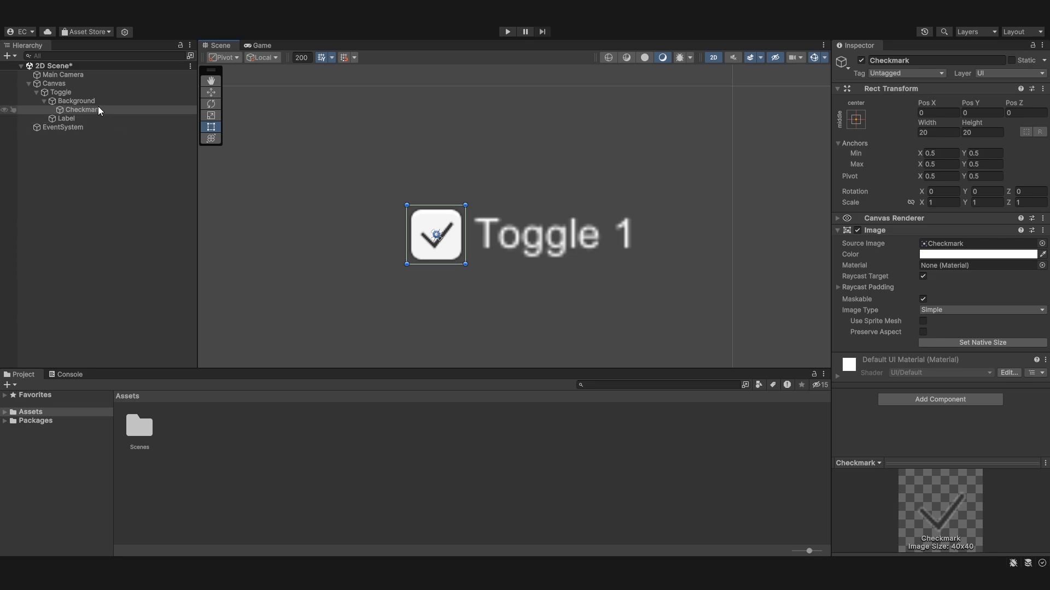
- Examine the Toggle component's available Transition options, keeping Color Tint selected
left_click(60, 92)
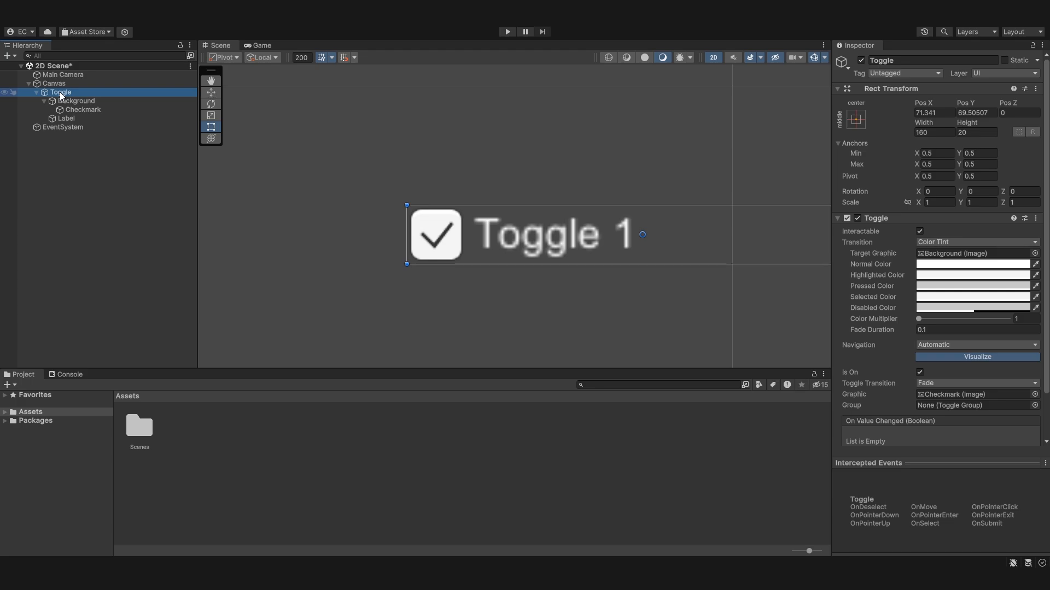
double_click(60, 92)
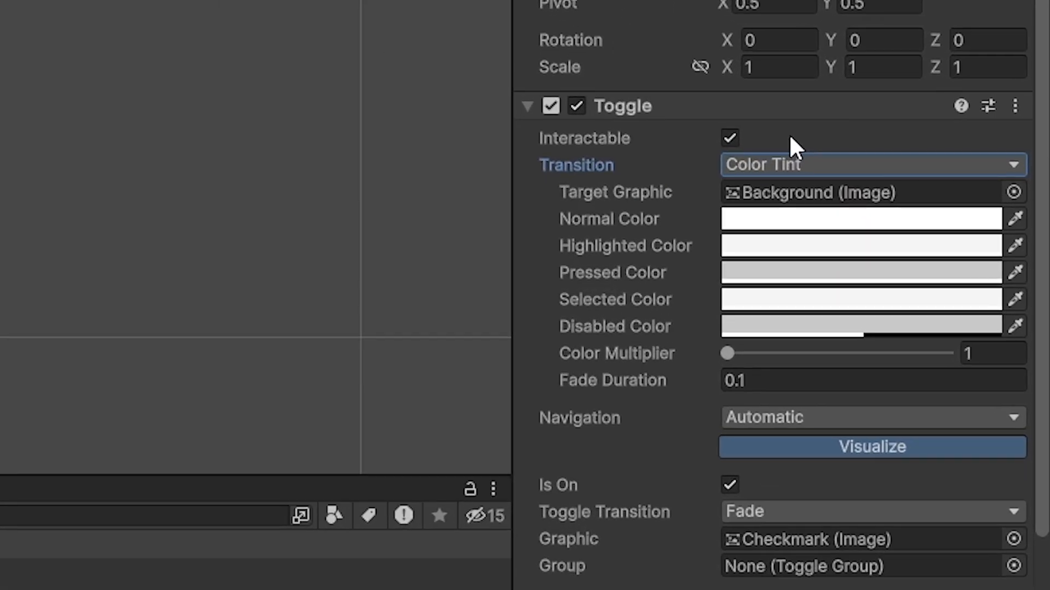
left_click(792, 159)
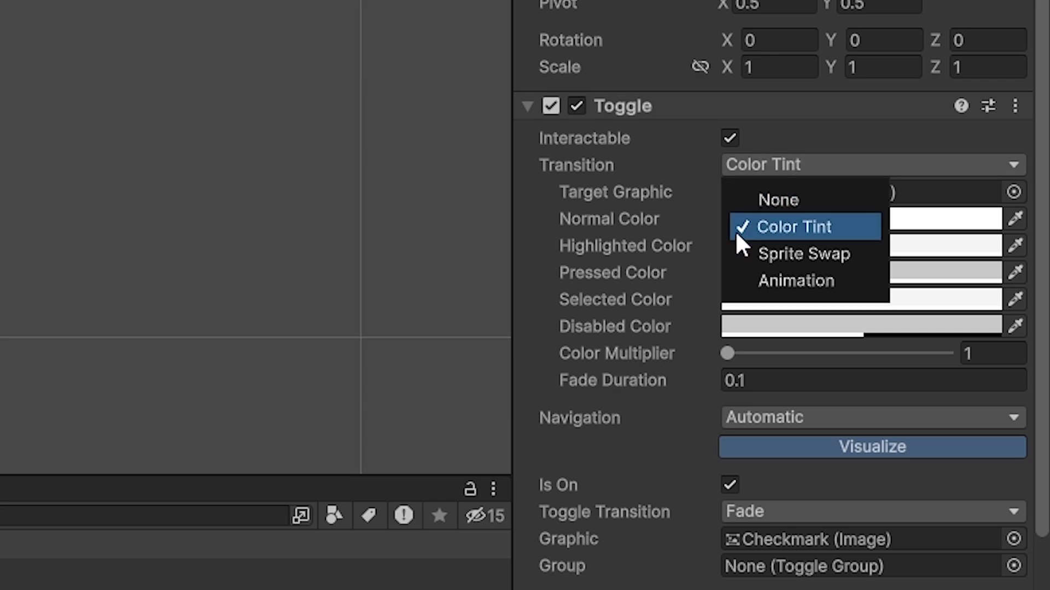
left_click(587, 225)
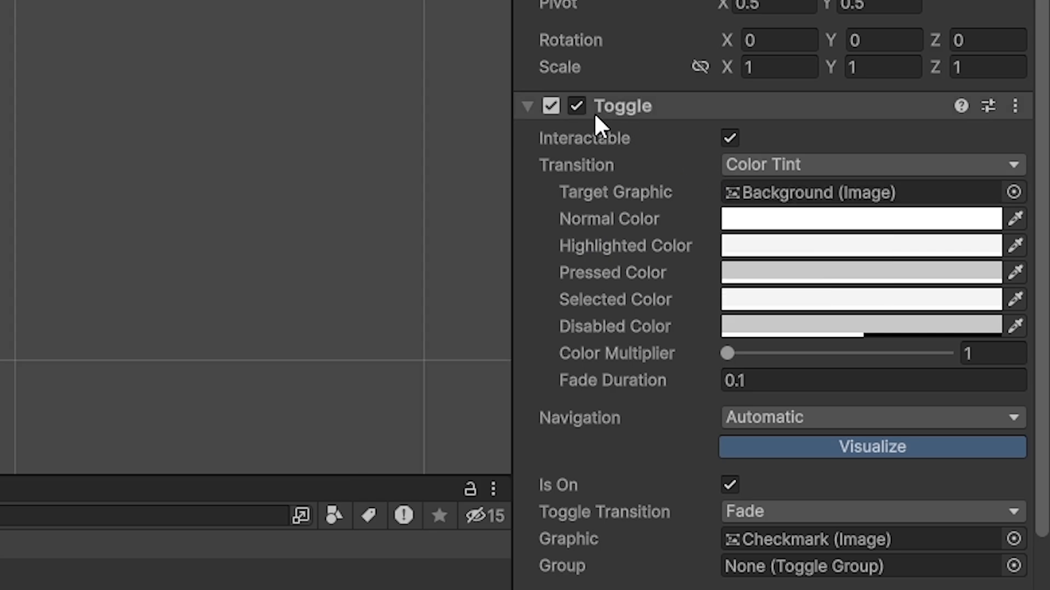
left_click(888, 164)
left_click(809, 224)
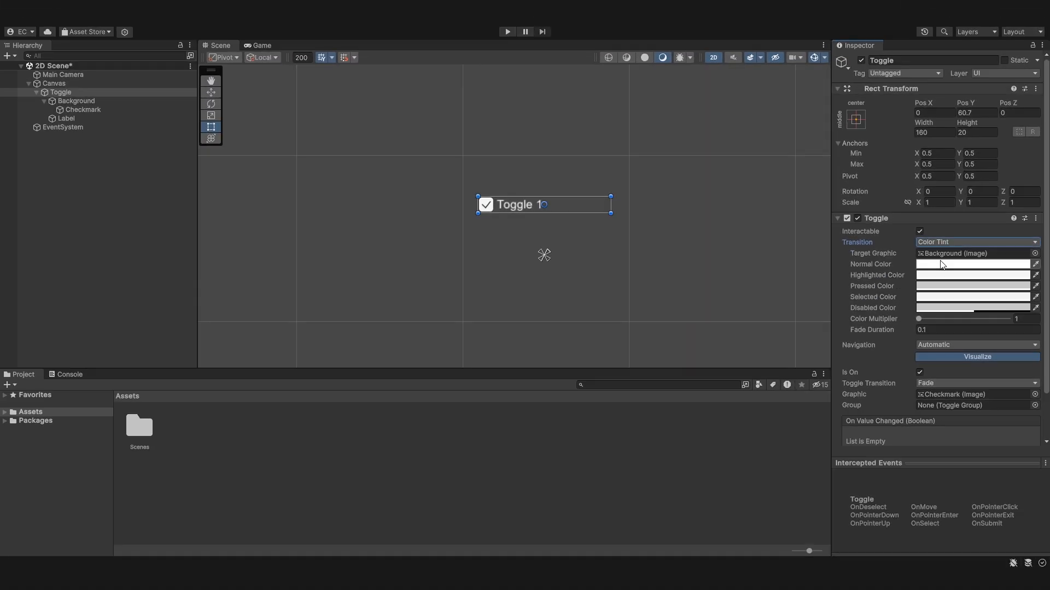
- Try a red Normal Color on the Toggle and return it to white
left_click(799, 240)
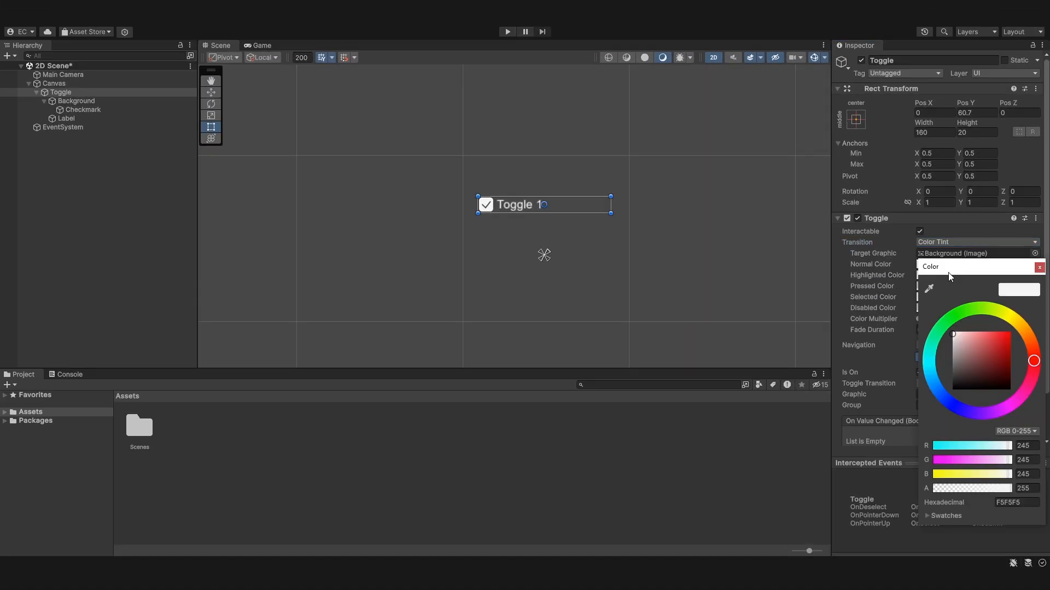
left_click(1040, 267)
left_click(984, 264)
left_click(987, 331)
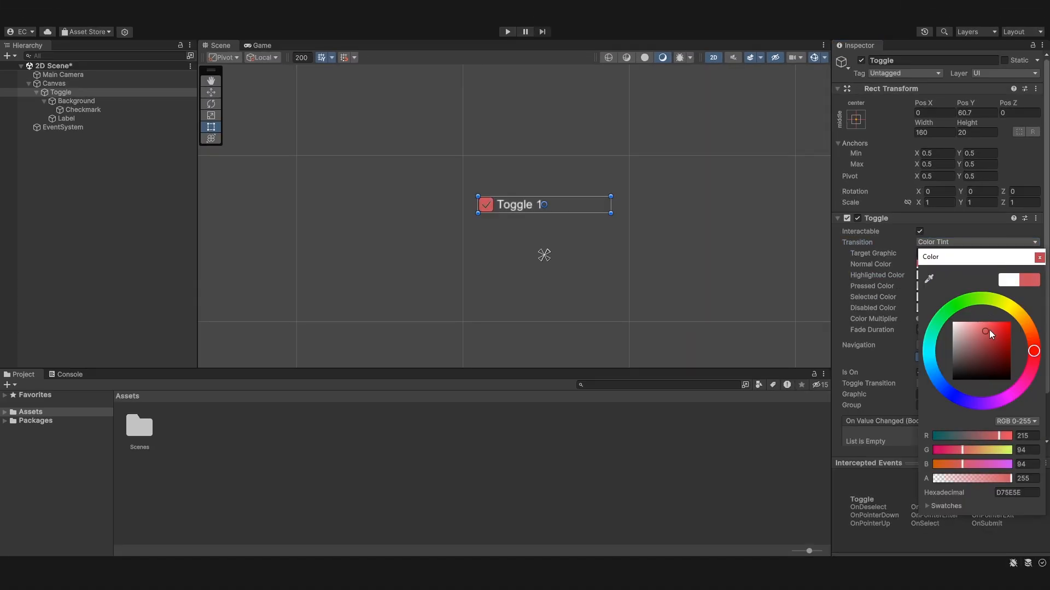
left_click_drag(989, 330, 916, 304)
left_click(900, 244)
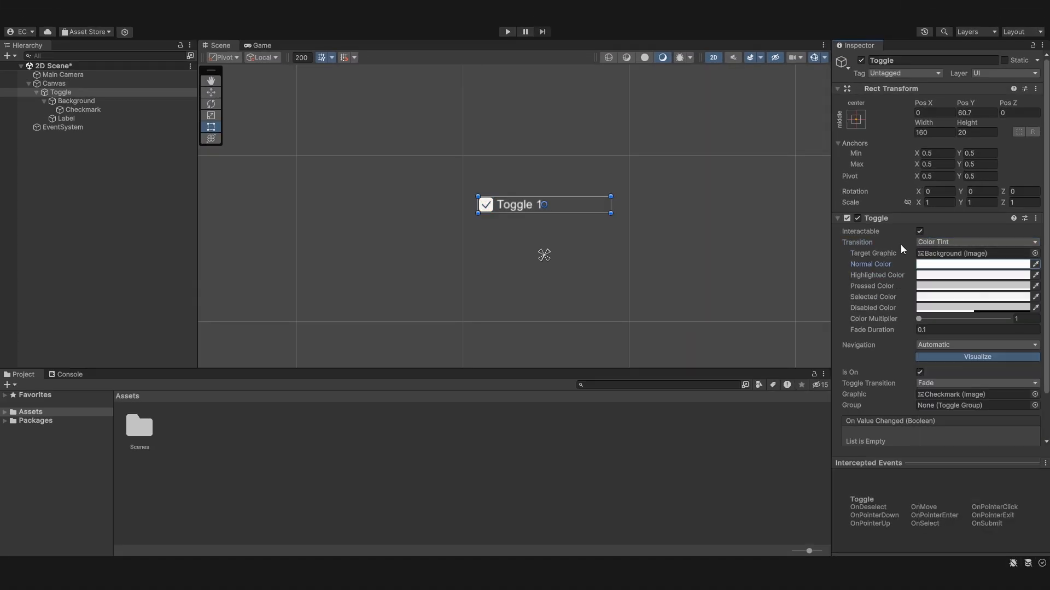
left_click(940, 275)
scroll(647, 156, "up", 1)
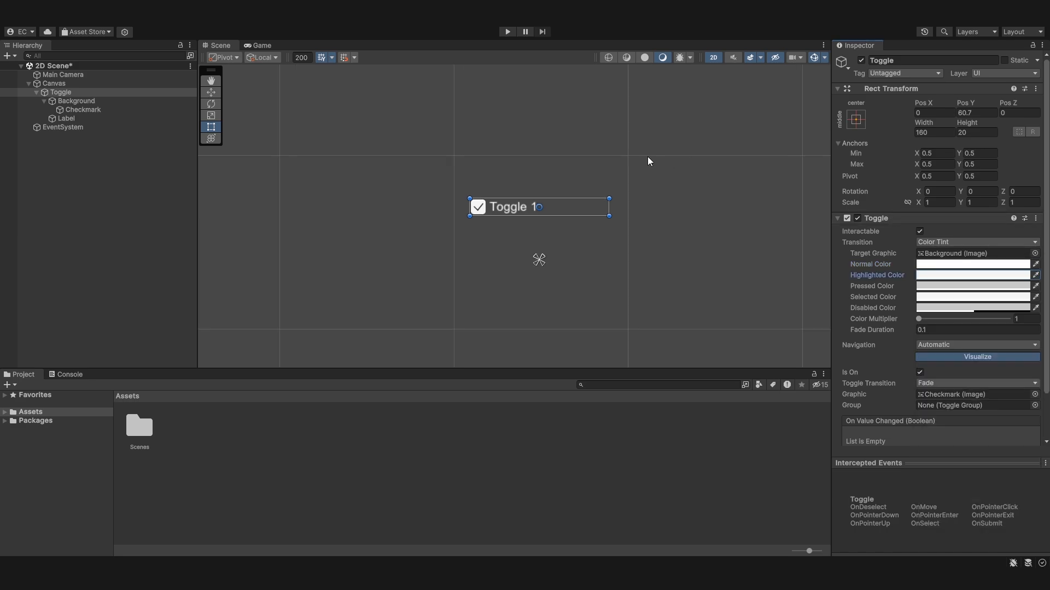
scroll(628, 158, "up", 4)
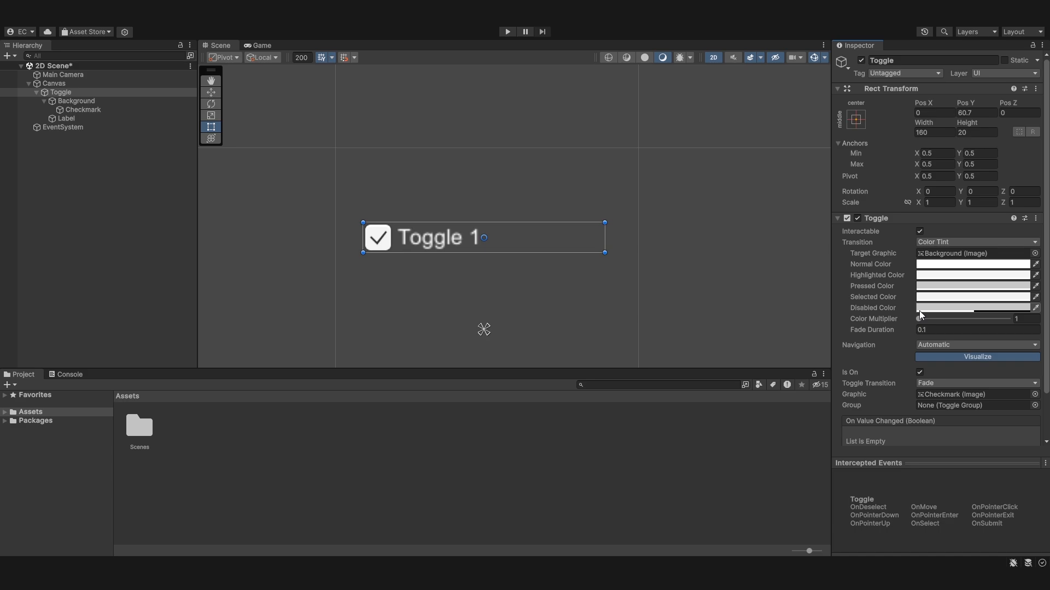
- Play the scene and switch Toggle 1 on and off several times
left_click(508, 32)
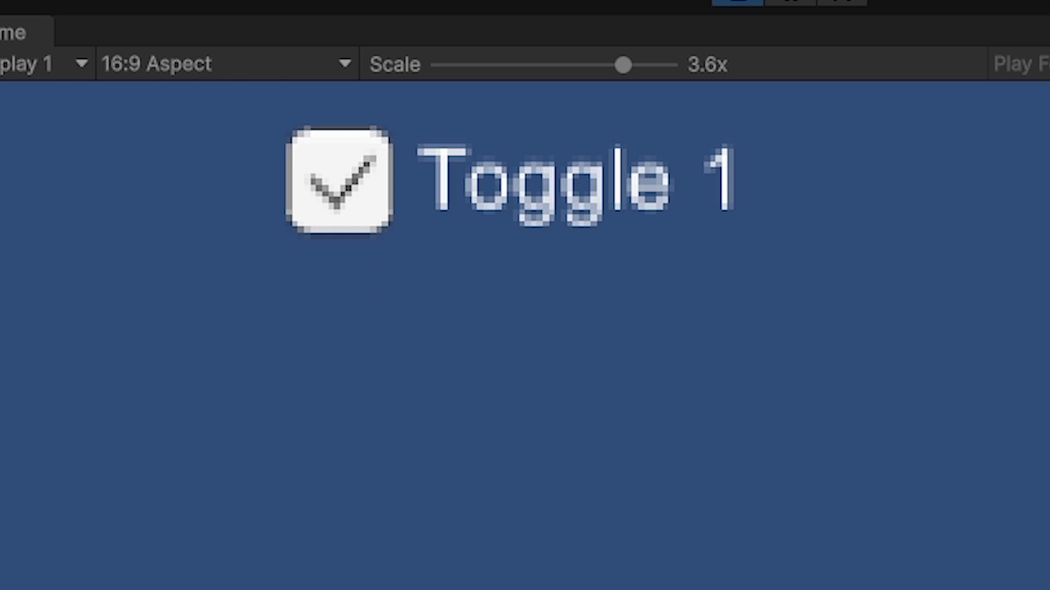
left_click(335, 215)
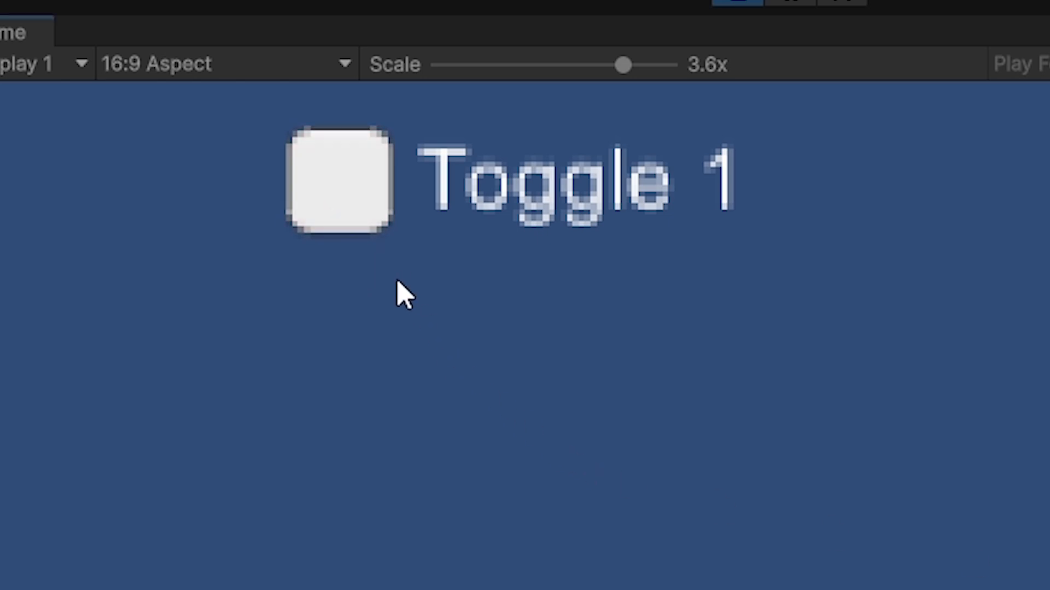
left_click(344, 206)
left_click(343, 218)
left_click(349, 227)
left_click(345, 217)
left_click(345, 217)
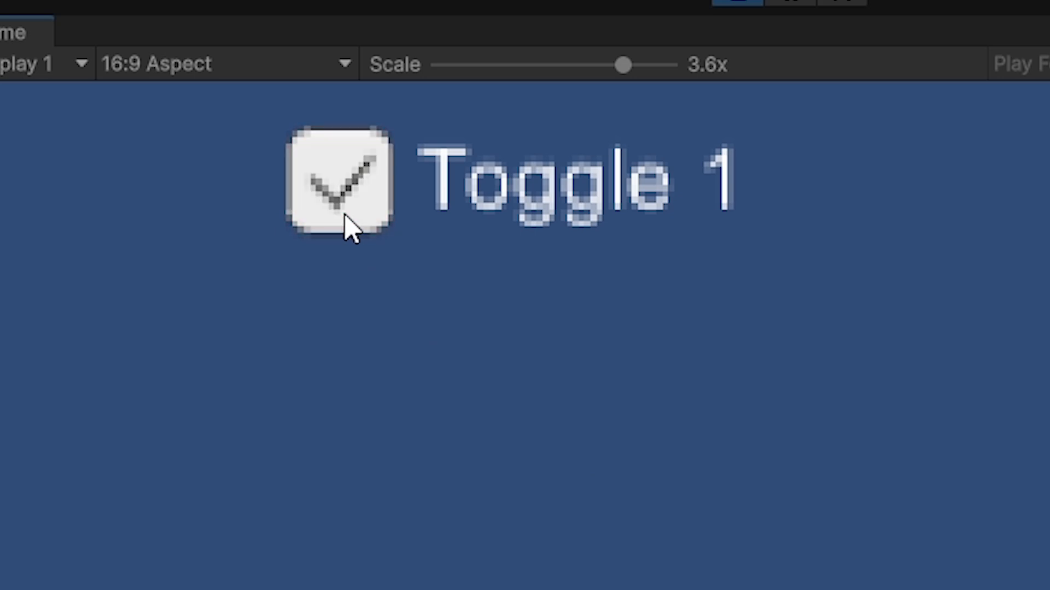
left_click(349, 225)
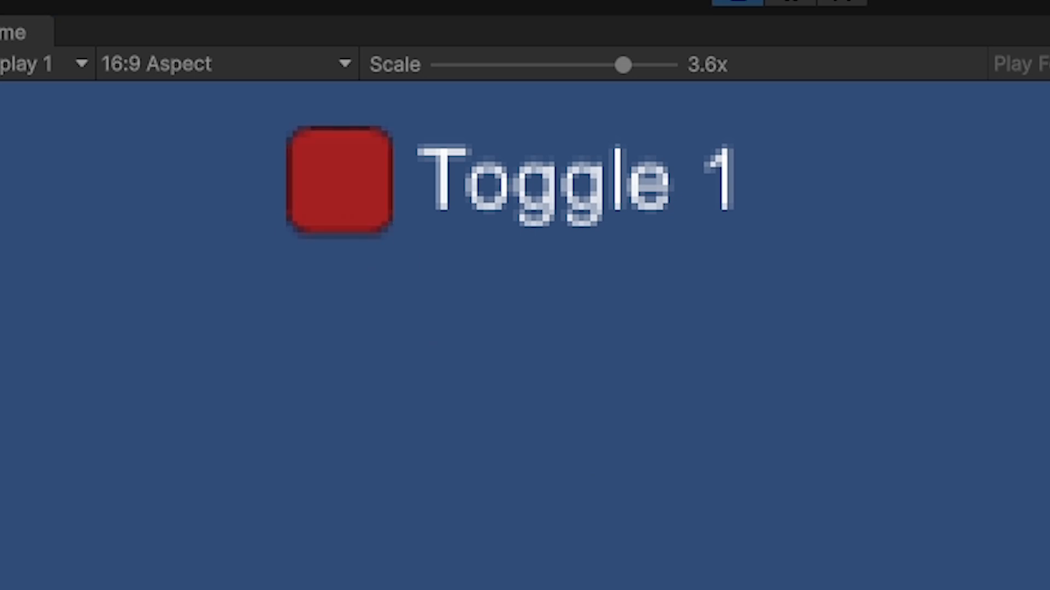
- Test the red tint colours in play mode by repeatedly switching Toggle 1 on and off
left_click(375, 206)
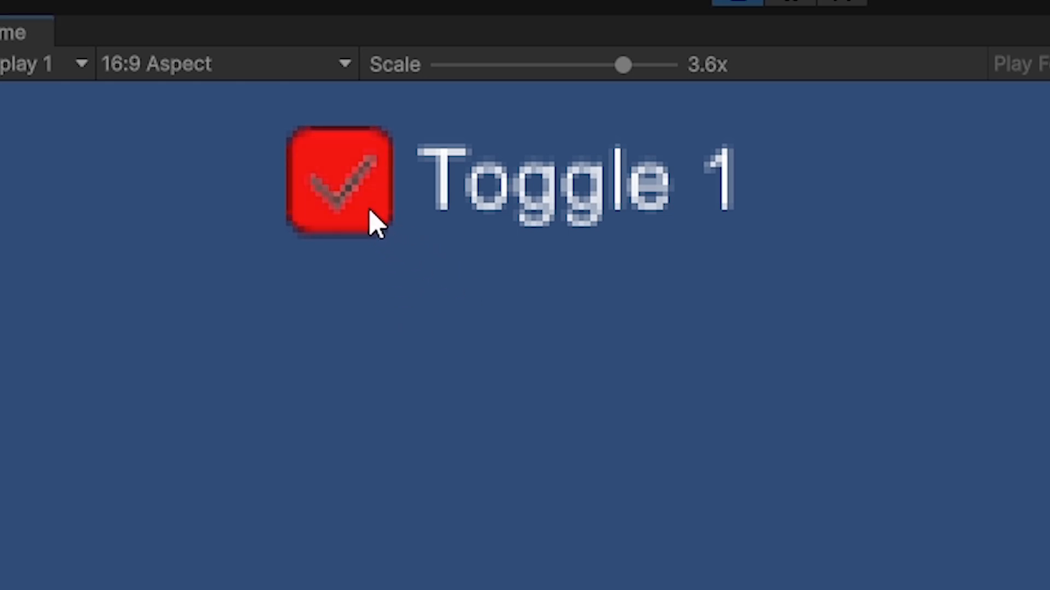
left_click(371, 224)
left_click(367, 214)
left_click(368, 215)
left_click(368, 214)
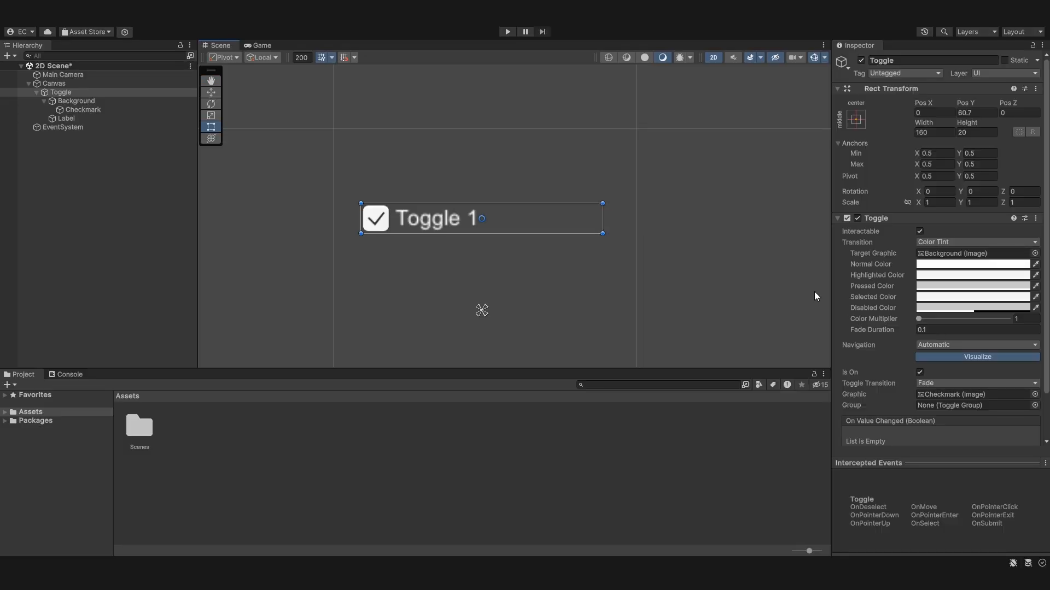
- Play the scene and try the Toggle with a Fade Duration of 12 and 0.5
middle_click_drag(720, 286, 753, 299)
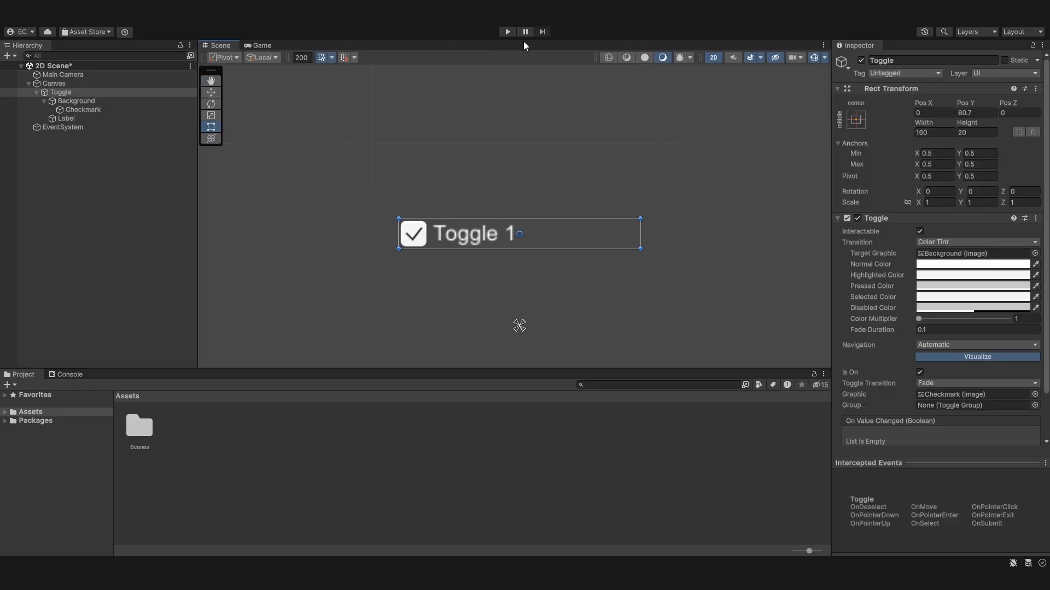
left_click(501, 30)
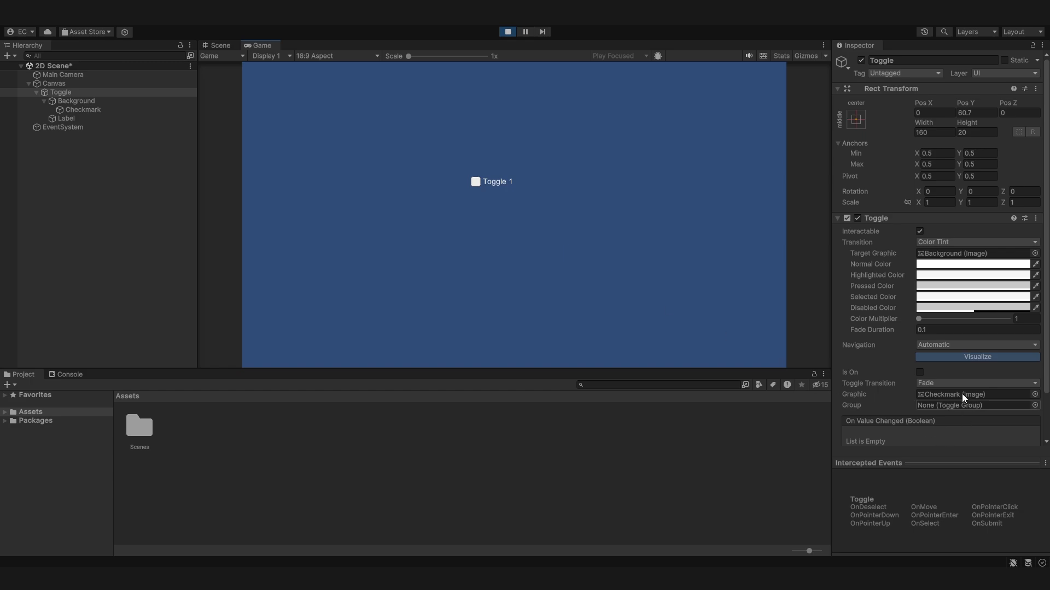
left_click(936, 331)
type("12")
left_click(506, 169)
left_click(929, 330)
type("0.5")
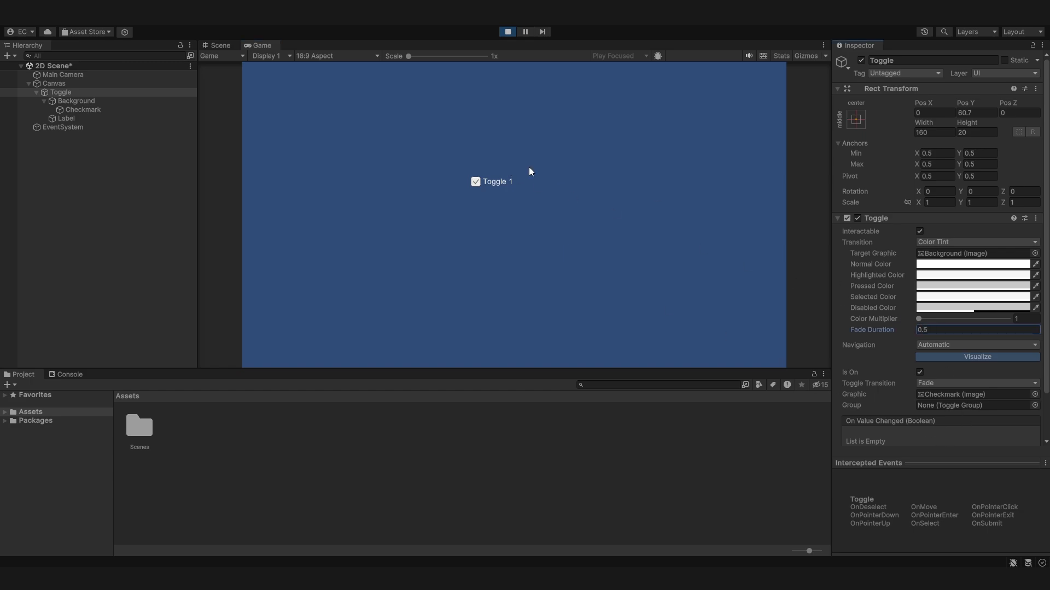
left_click(472, 181)
- Set the Highlighted Color to red during play, test the Toggle, and stop the game
left_click(942, 276)
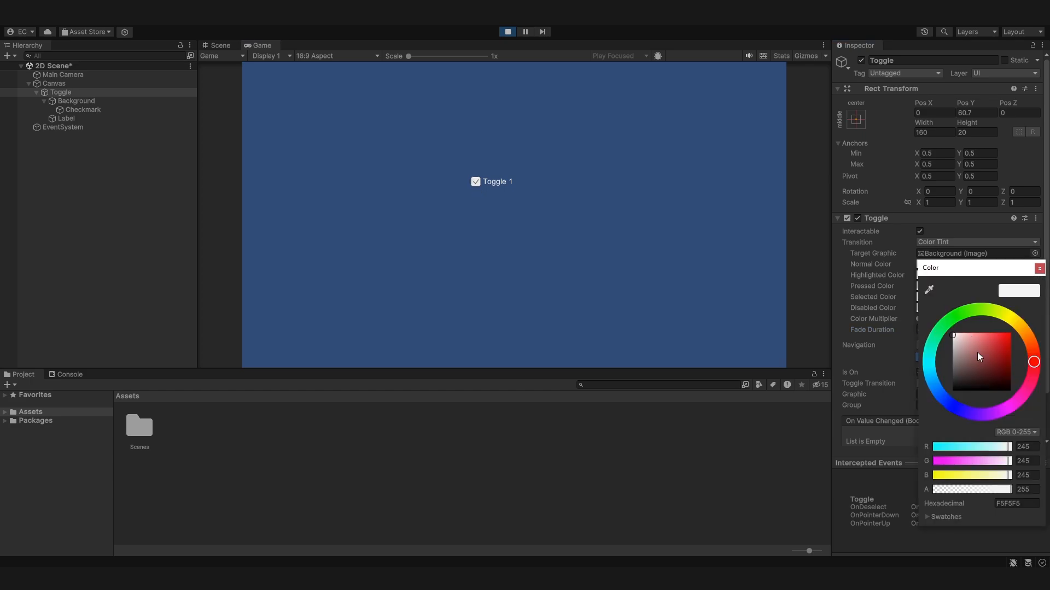
left_click_drag(976, 352, 1008, 315)
left_click(1039, 268)
left_click(475, 181)
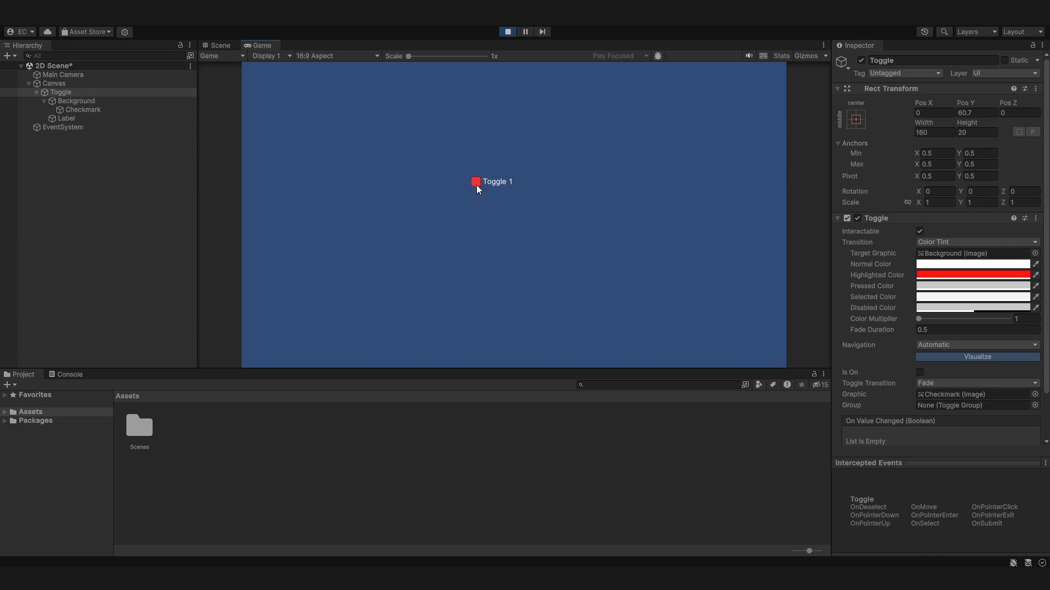
key("ctrl+p")
- Set the Toggle's Transition to Sprite Swap with Knob as the Highlighted Sprite, and test it in play mode
left_click(929, 242)
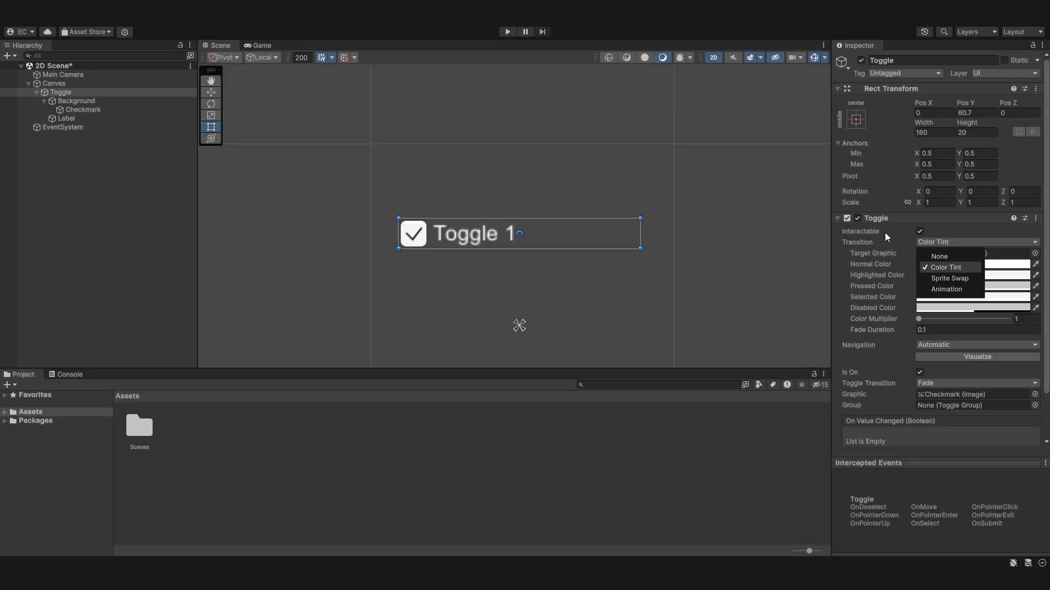
left_click(942, 277)
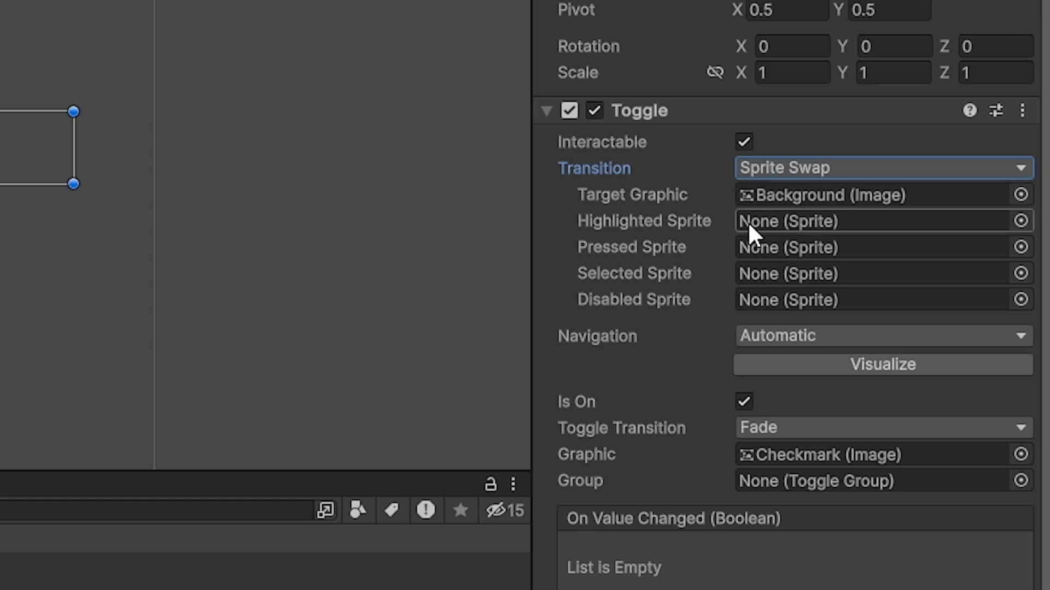
left_click(1021, 221)
double_click(934, 555)
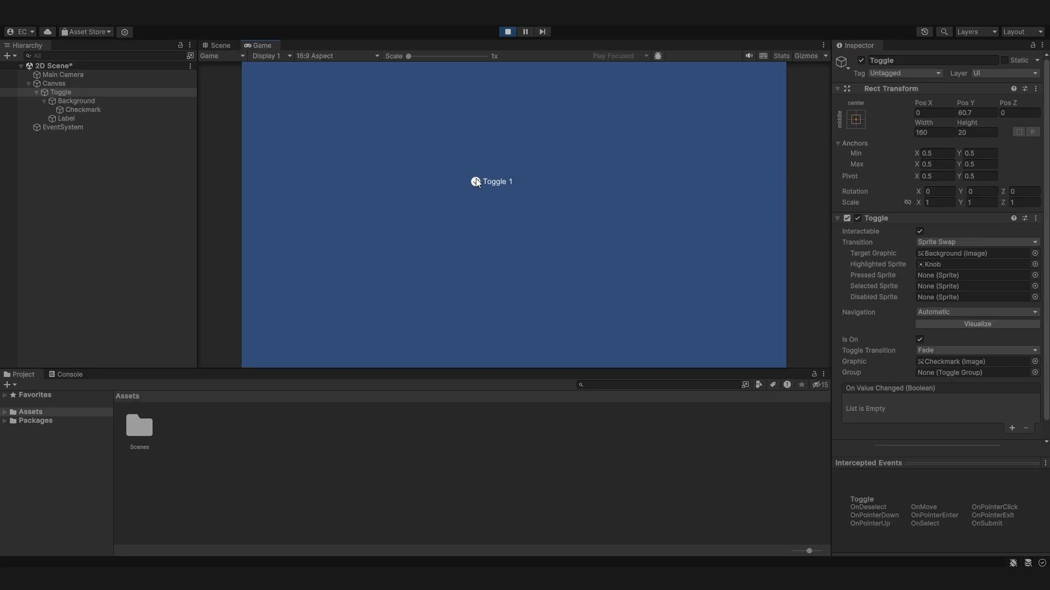
left_click(508, 32)
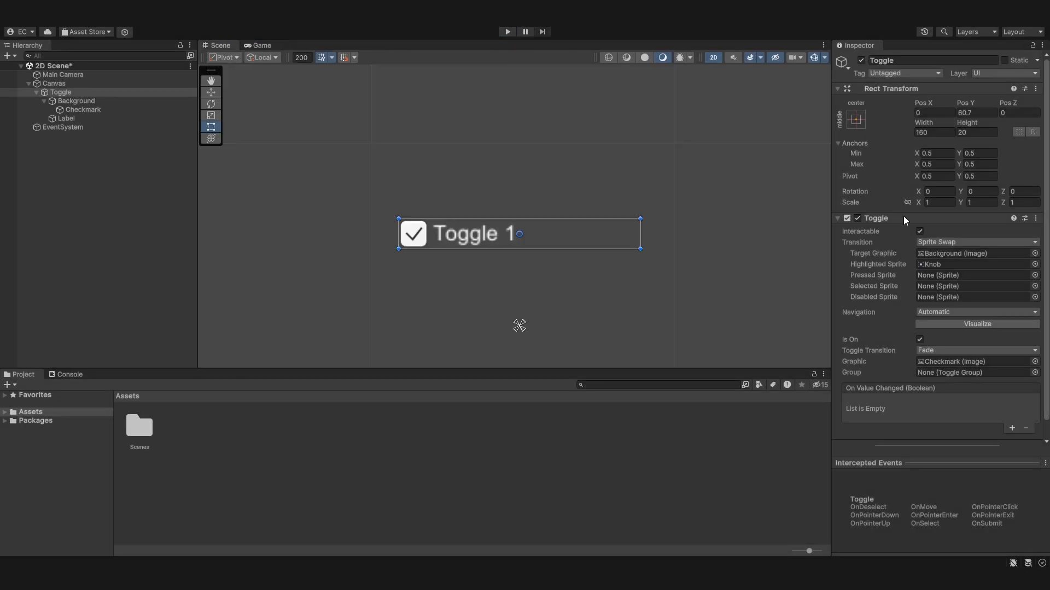
- Set the Toggle's Transition to Animation to view its triggers, and switch it back to Color Tint
left_click(948, 242)
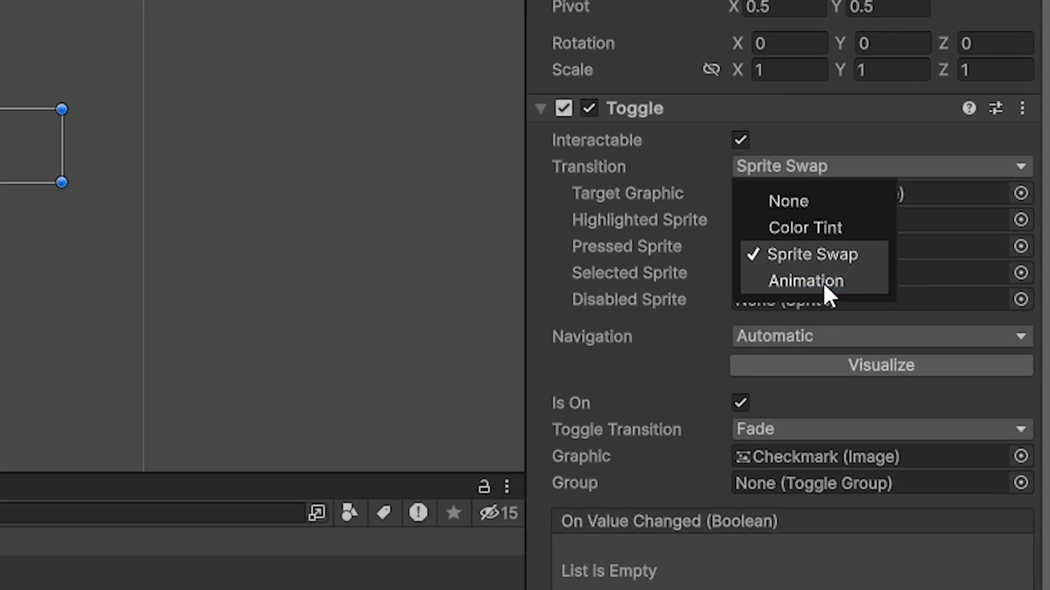
left_click(954, 290)
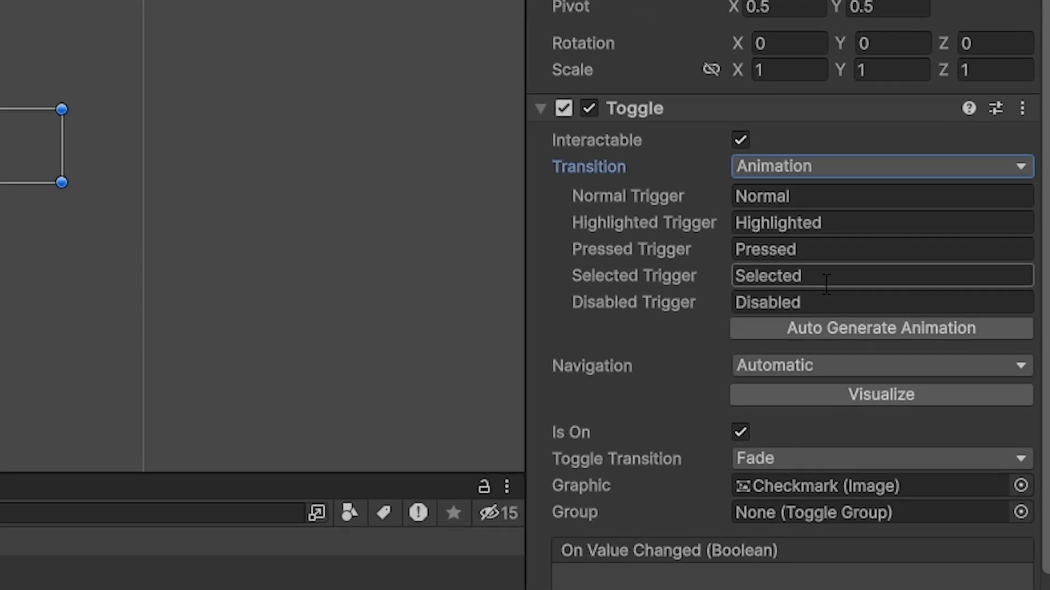
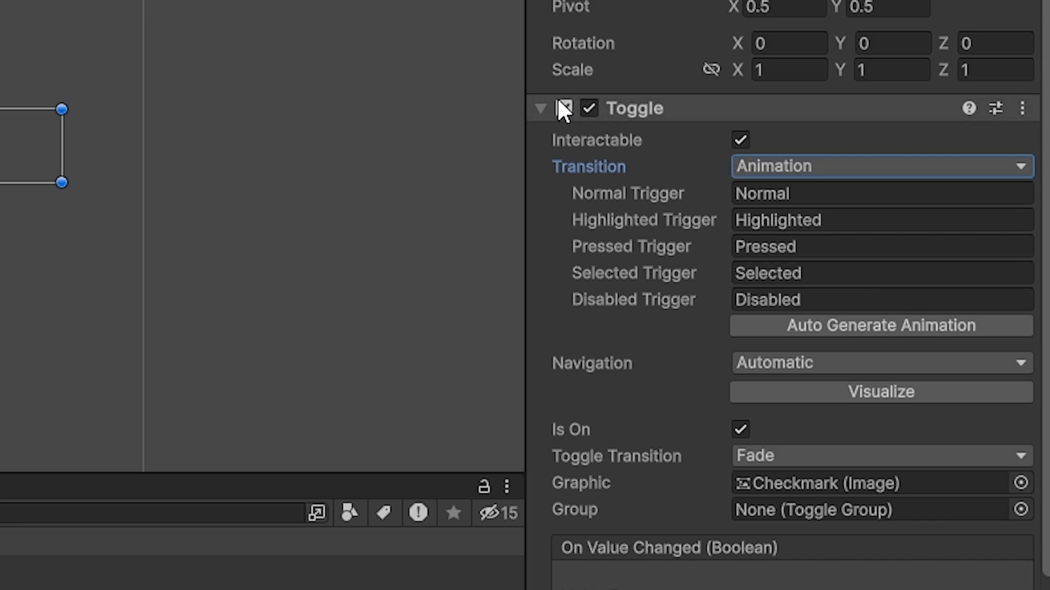
left_click(776, 166)
left_click(795, 229)
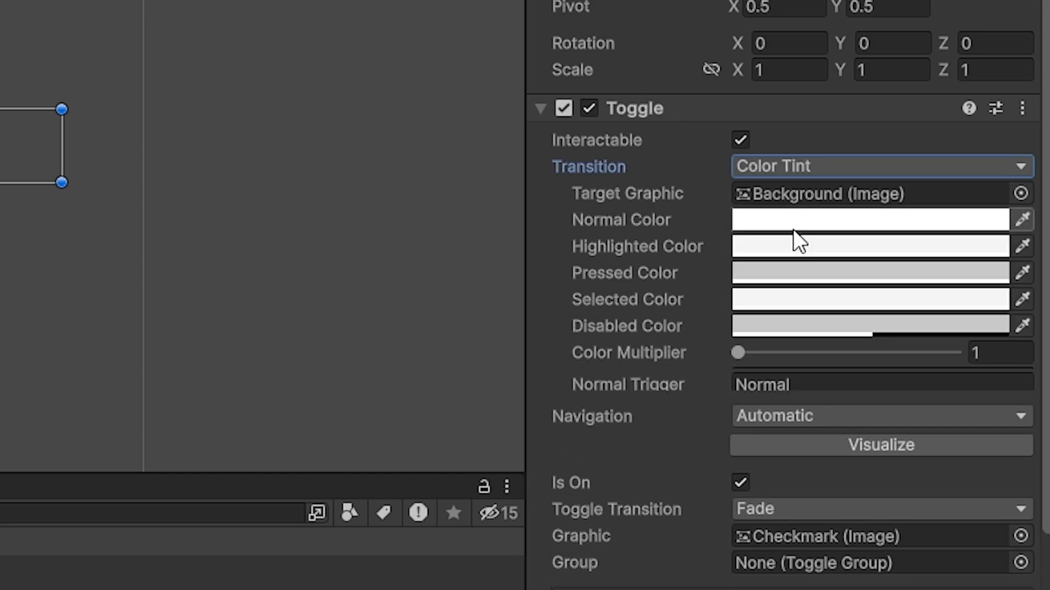
- Try the Toggle's Is On setting by turning it off and on several times, leaving it enabled
scroll(659, 234, "down", 3)
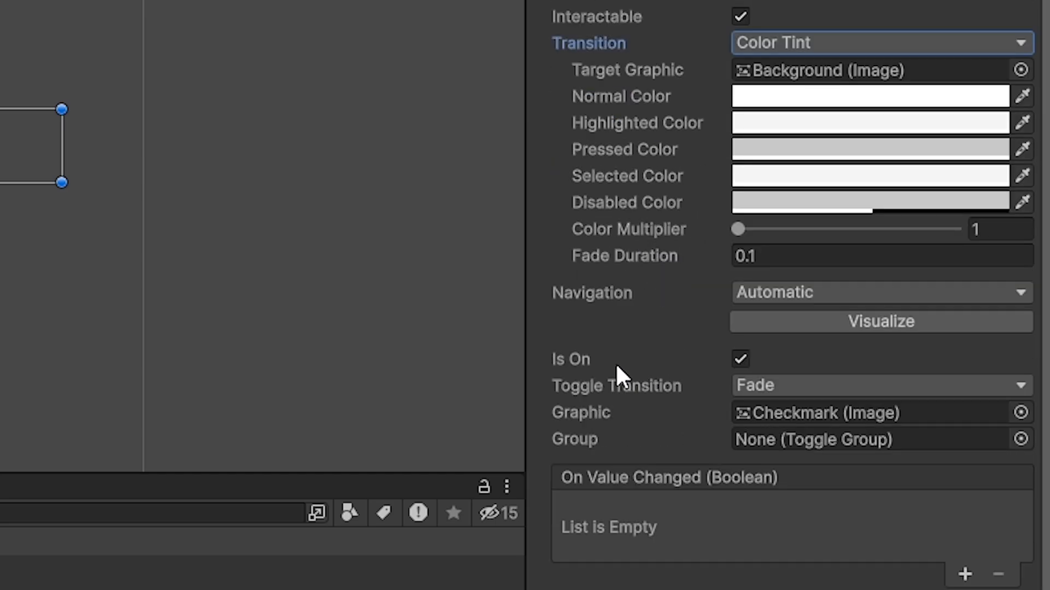
left_click(739, 359)
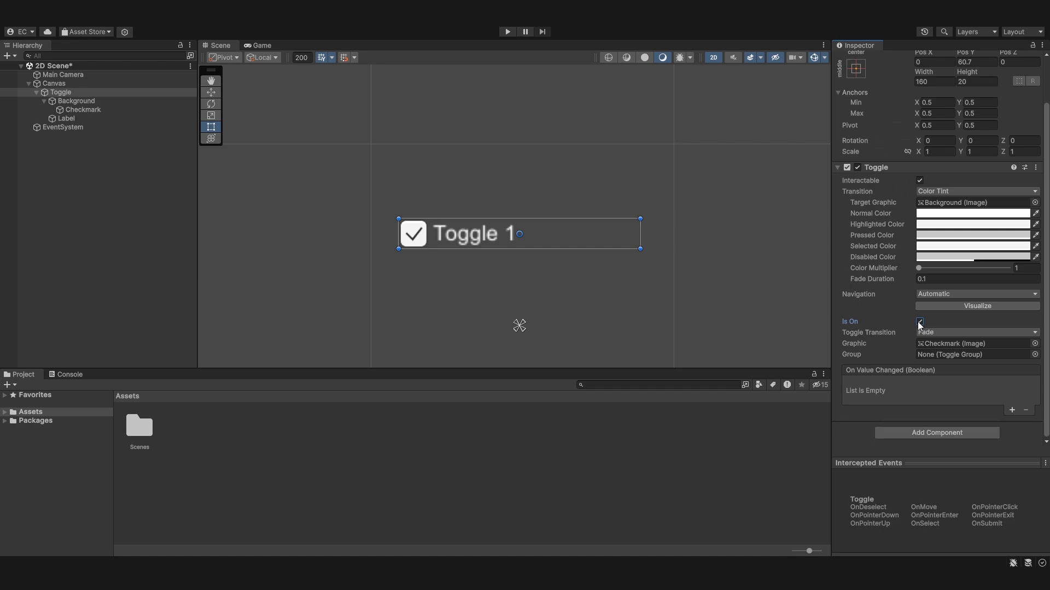
left_click(446, 236)
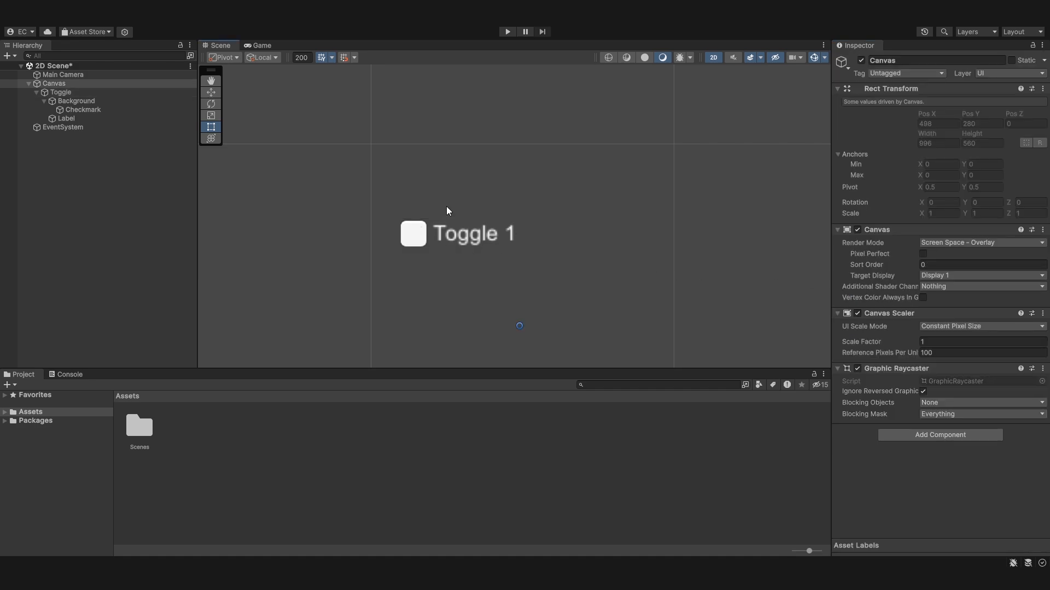
left_click(64, 110)
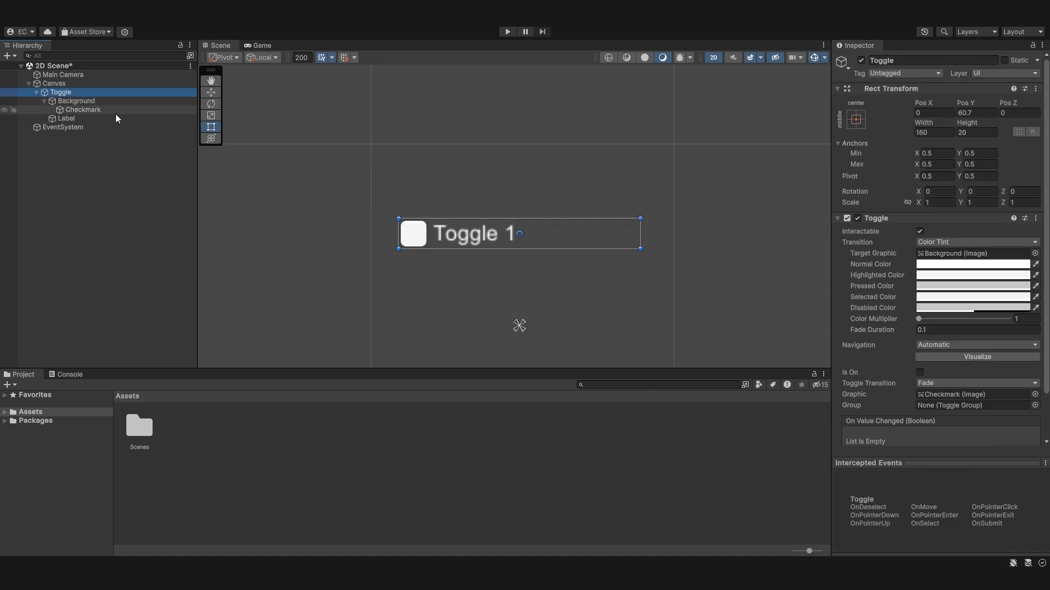
left_click(920, 372)
left_click(920, 373)
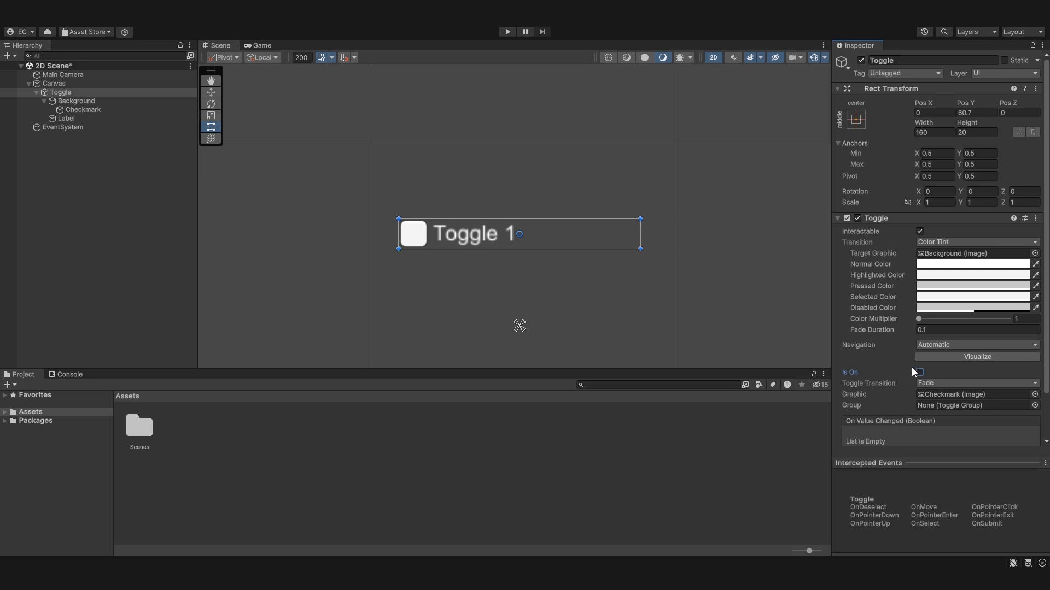
scroll(844, 331, "down", 2)
left_click(861, 327)
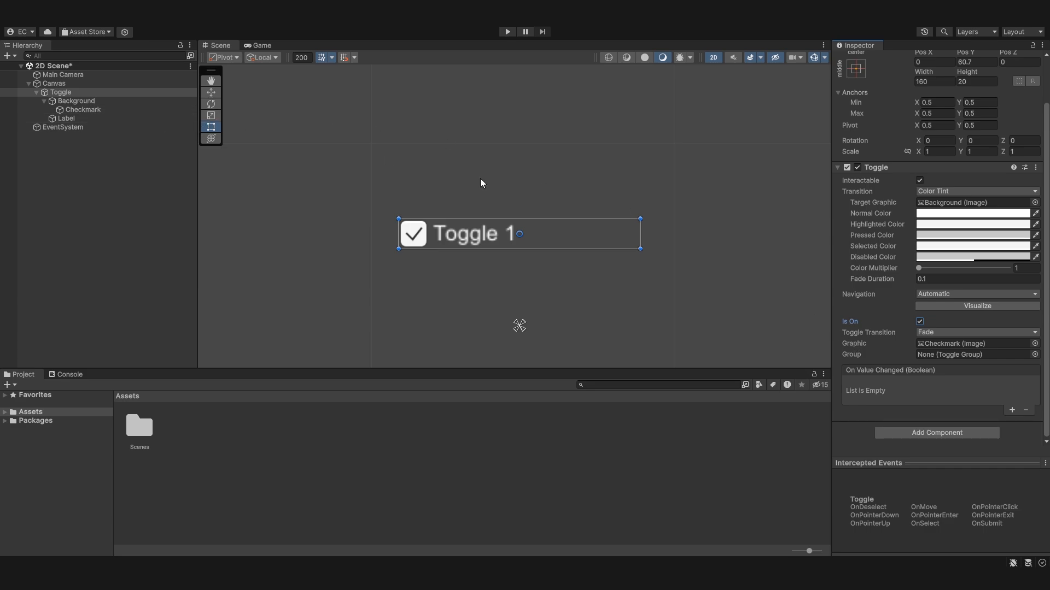
- Put the Toggle inside an empty parent object named ToggleGroup and add a Toggle Group component to that parent
left_click_drag(82, 110, 957, 345)
right_click(53, 93)
left_click(133, 279)
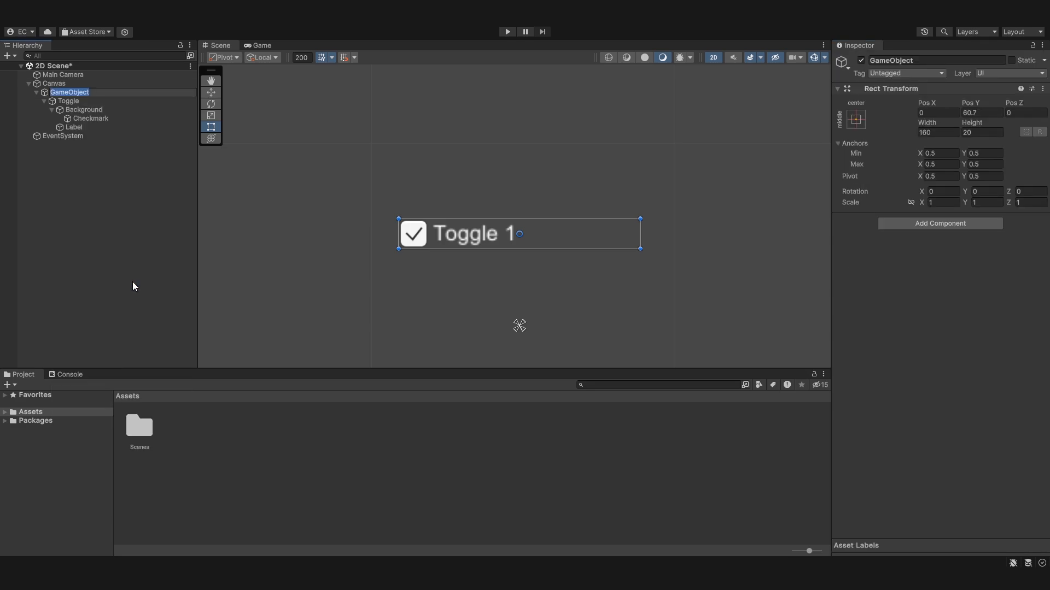
type("ToggleGroup")
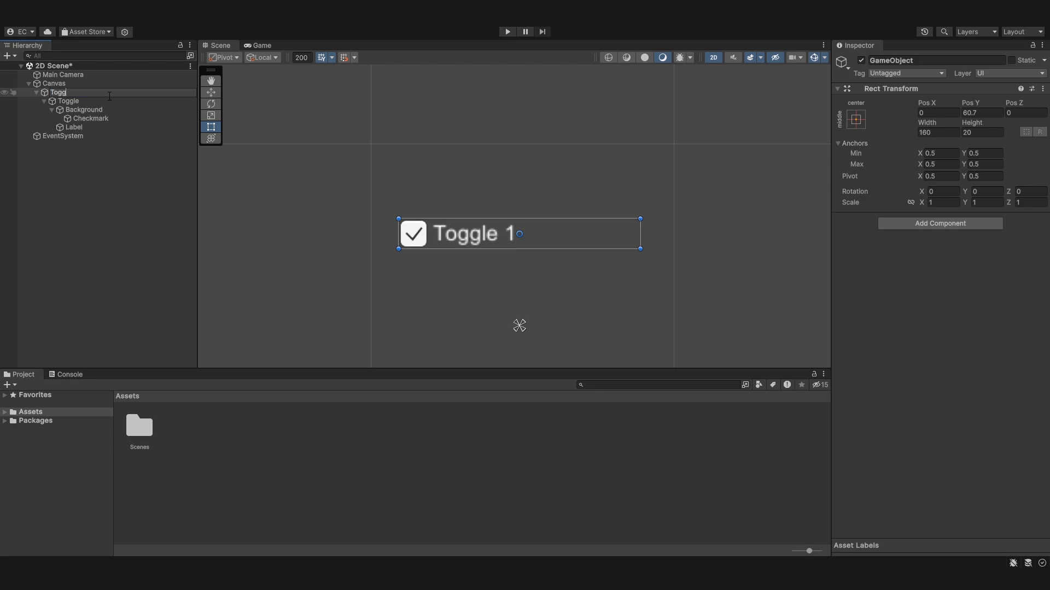
key("Return")
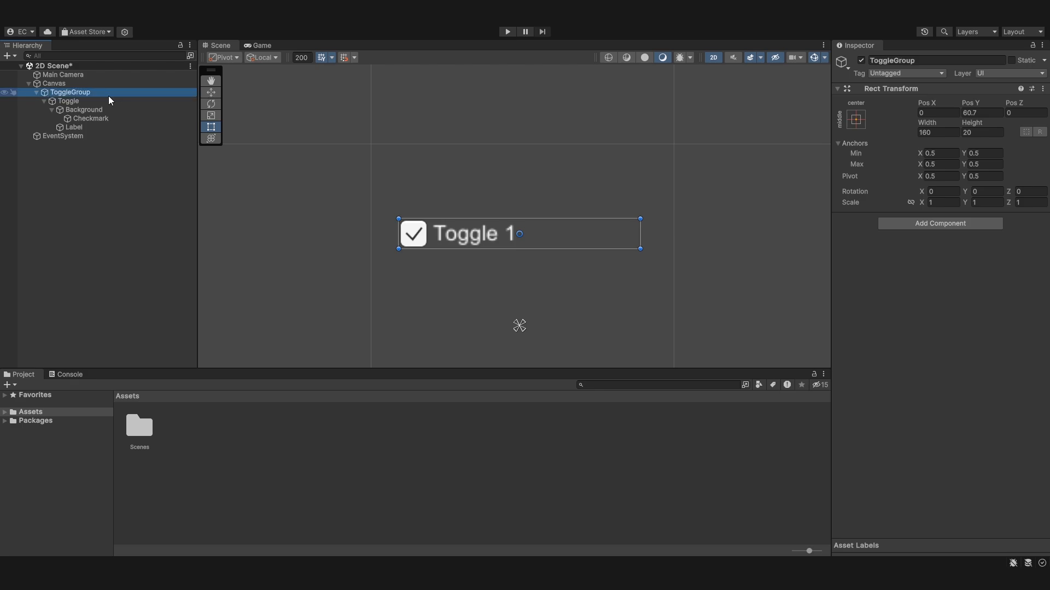
left_click(980, 224)
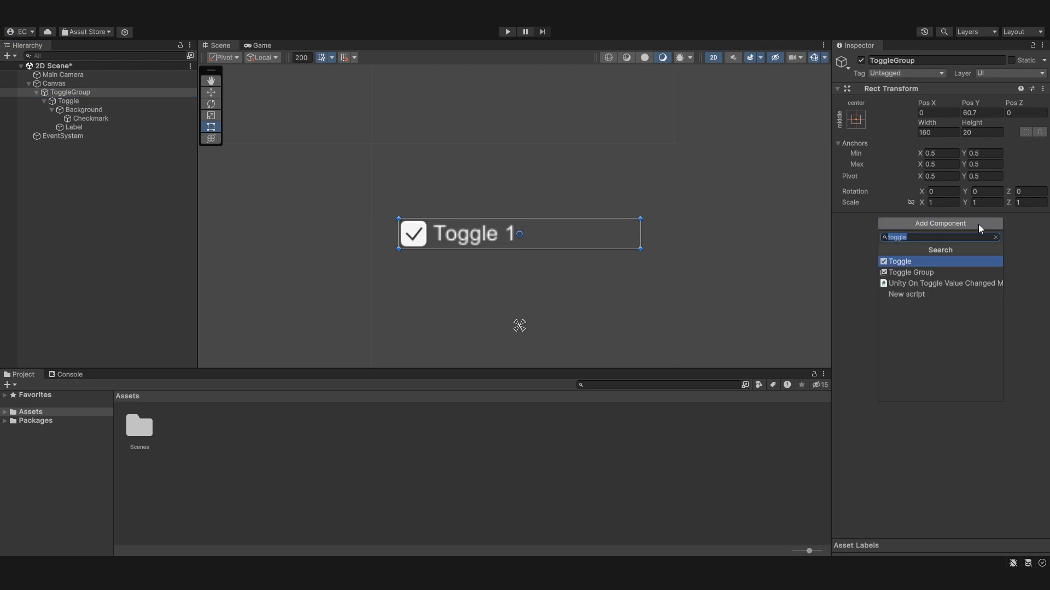
left_click(941, 274)
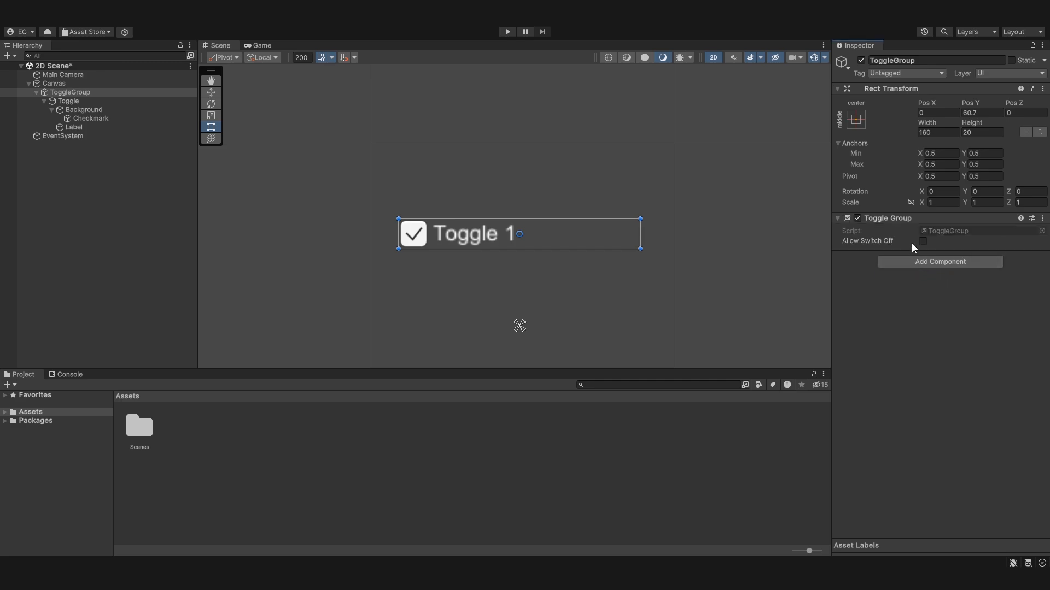
- Duplicate the Toggle and place the copy below the original at a Pos Y of about -39.8
left_click(67, 101)
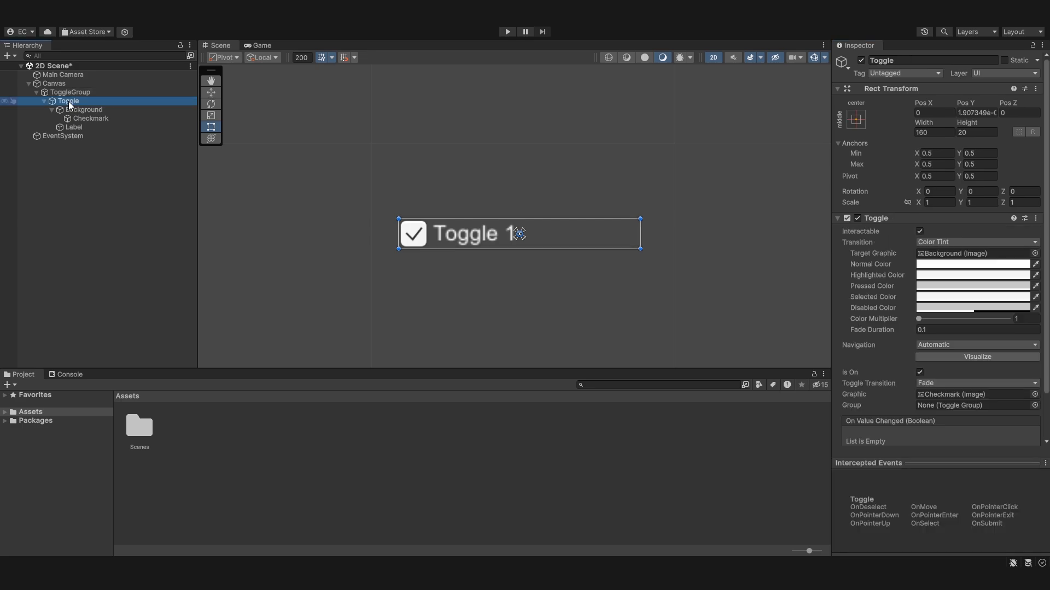
left_click(44, 101)
key("ctrl+d")
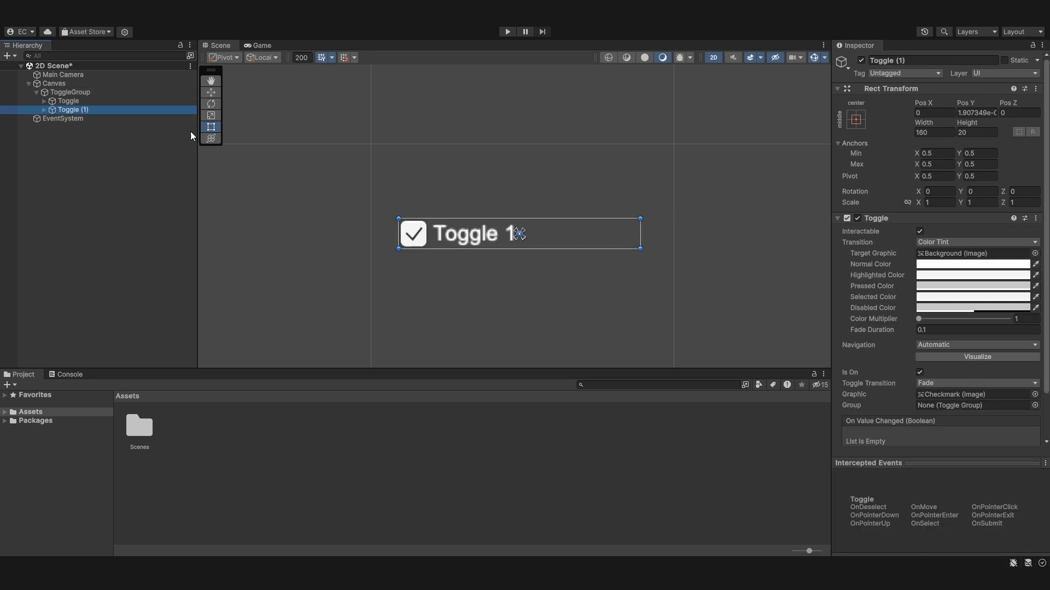
scroll(466, 219, "down", 2)
left_click_drag(482, 208, 483, 274)
scroll(483, 273, "down", 2)
- Change the Label text of the duplicated Toggle (1) to "Toggle 2"
left_click(44, 109)
left_click(68, 127)
left_click(907, 264)
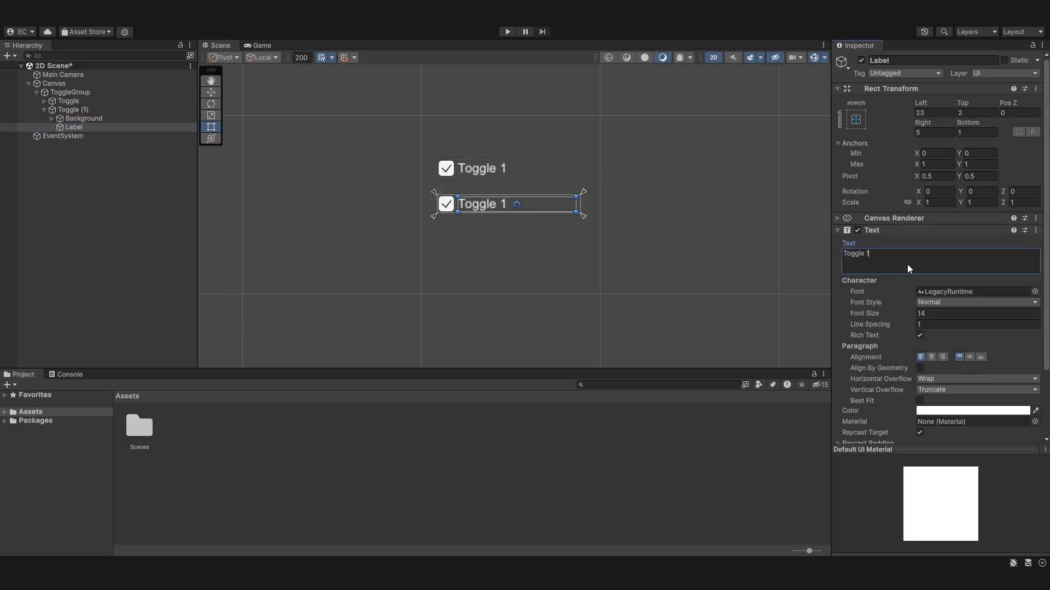
key("BackSpace")
type("2")
- Duplicate Toggle (1), label the copy "Toggle 3" and place it below Toggle 2 at a Pos Y of about -77.7
left_click(47, 110)
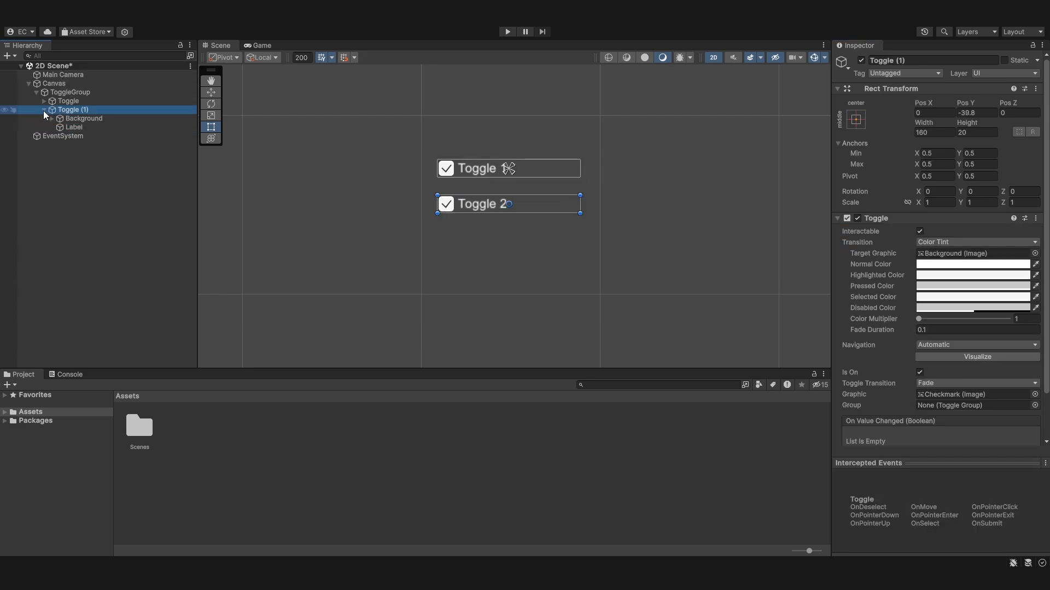
left_click(44, 110)
key("ctrl+d")
left_click(45, 119)
left_click(74, 135)
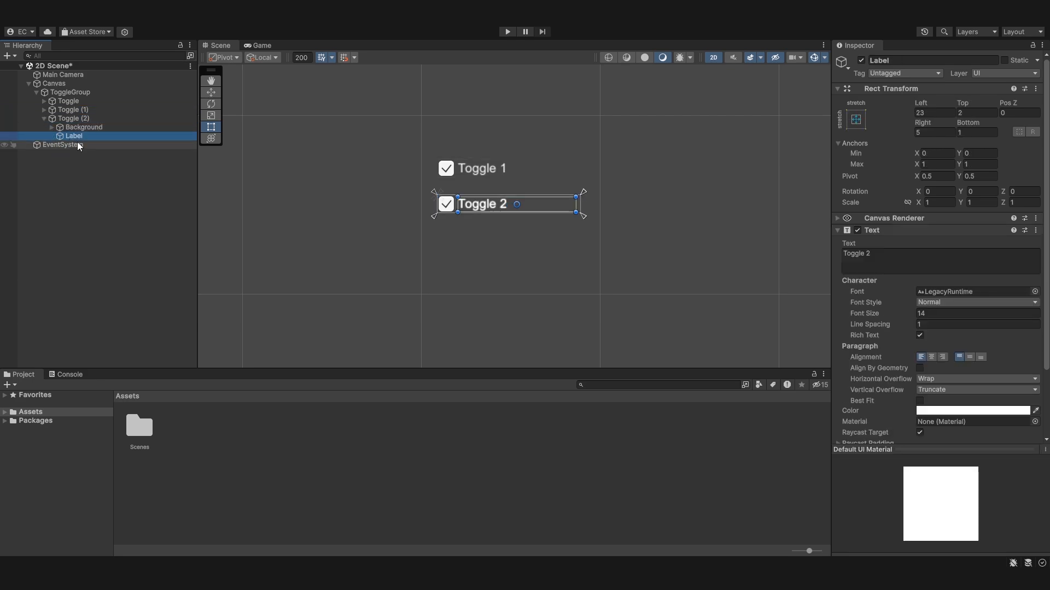
left_click(891, 263)
key("BackSpace")
type("3")
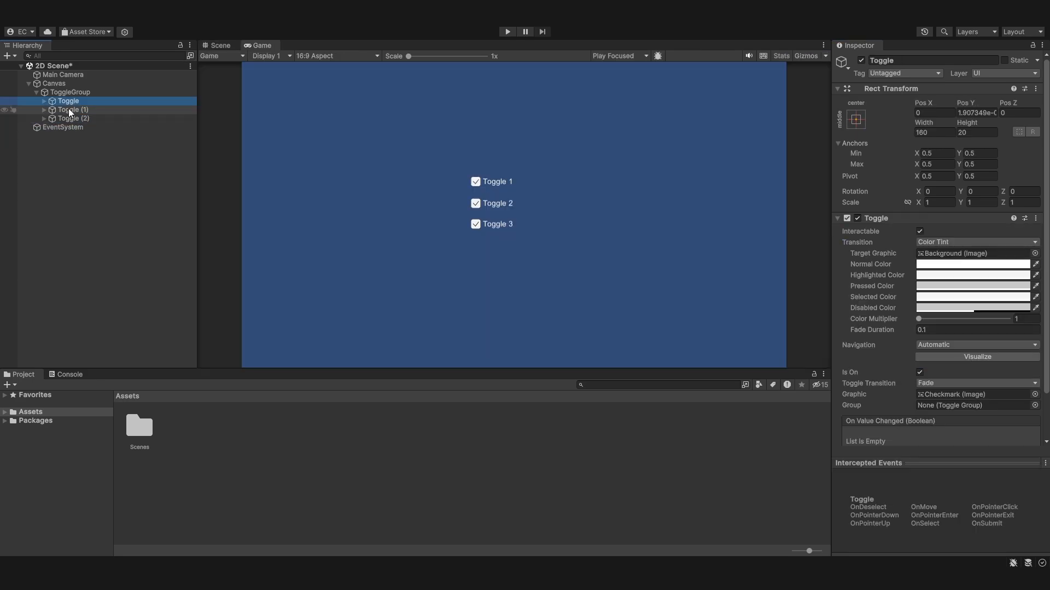
- Turn off Is On for Toggle (1) and Toggle (2), keeping only the first Toggle switched on
left_click(68, 109)
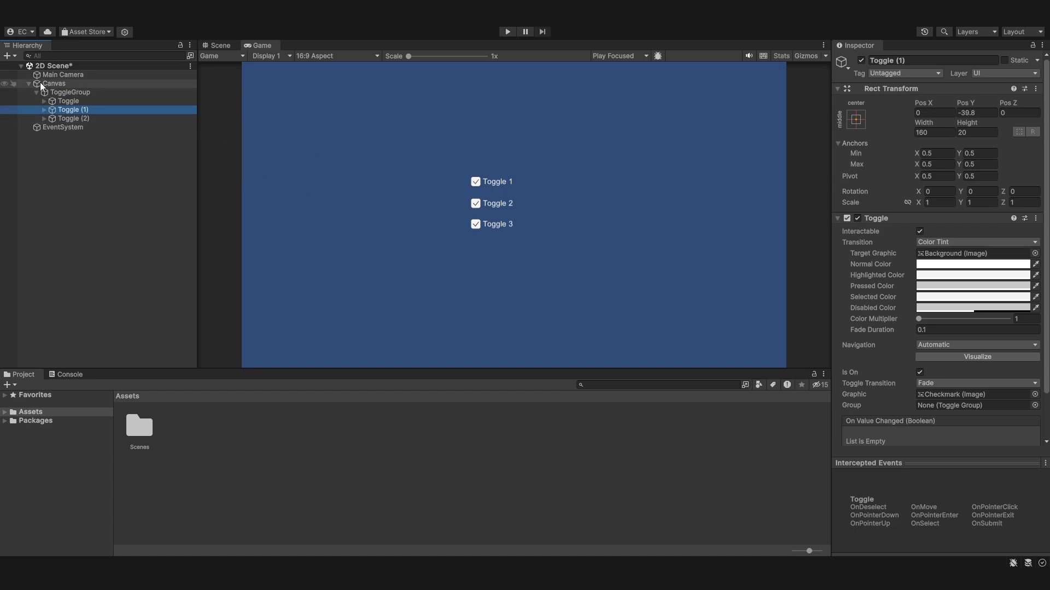
left_click(72, 118, "ctrl")
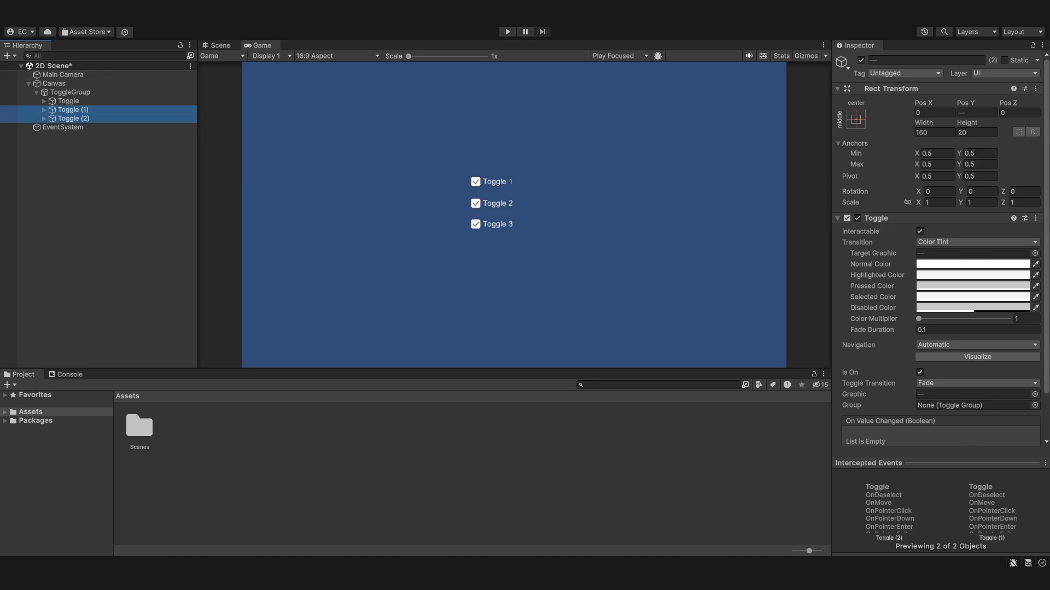
left_click(919, 372)
left_click(73, 110)
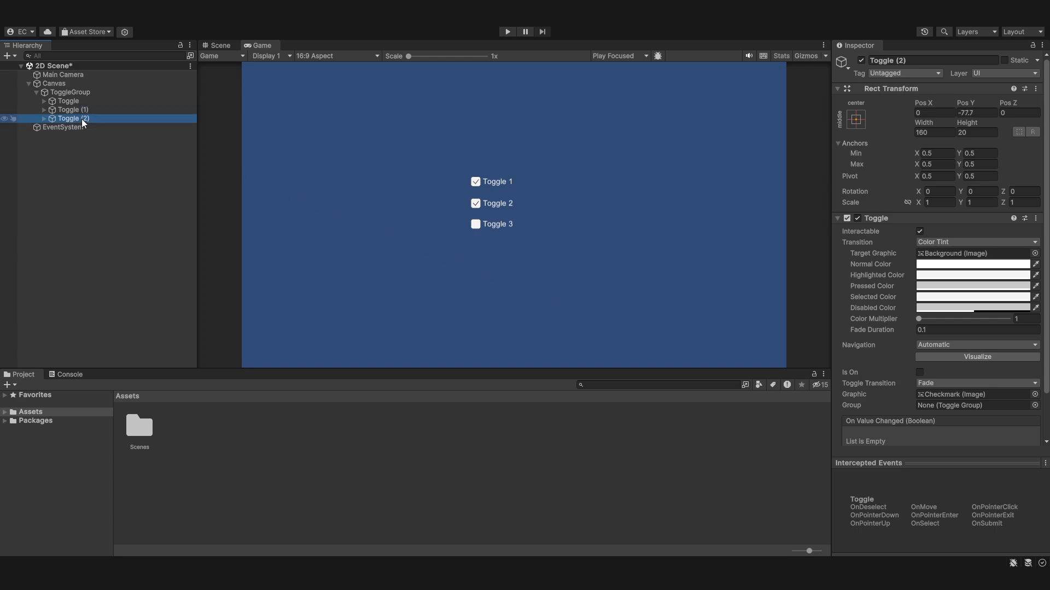
left_click(78, 93)
left_click(77, 101)
left_click(220, 45)
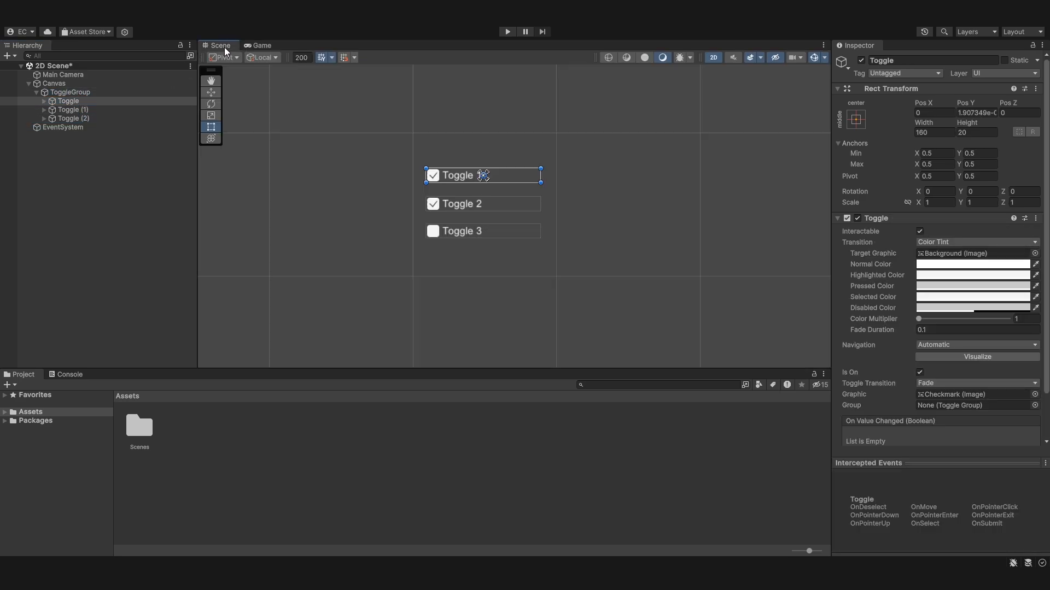
scroll(902, 328, "down", 2)
left_click(920, 322)
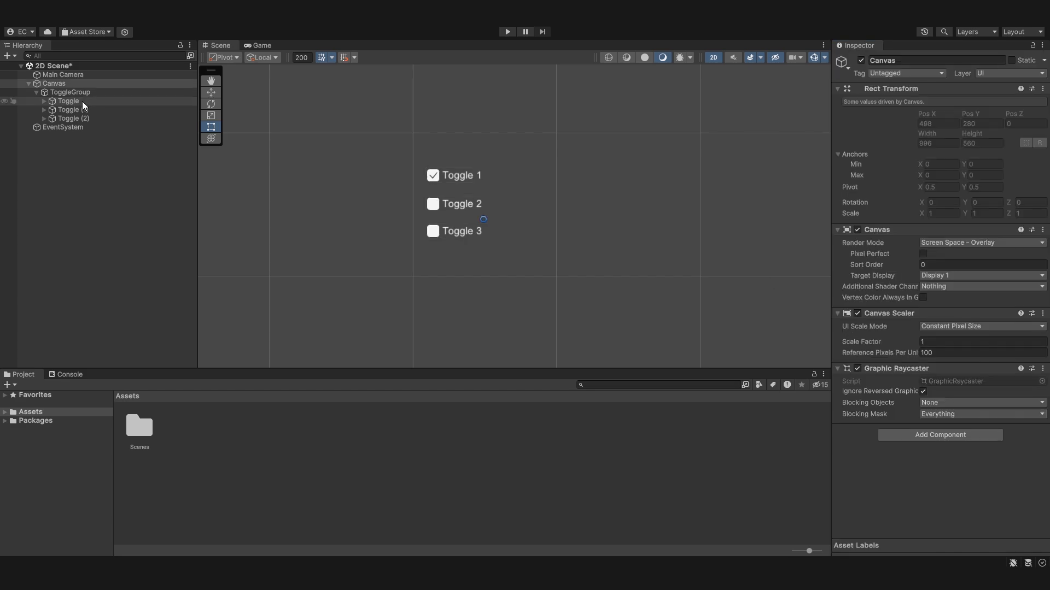
- Assign the ToggleGroup object as the Group of all three toggles at once
left_click(82, 102)
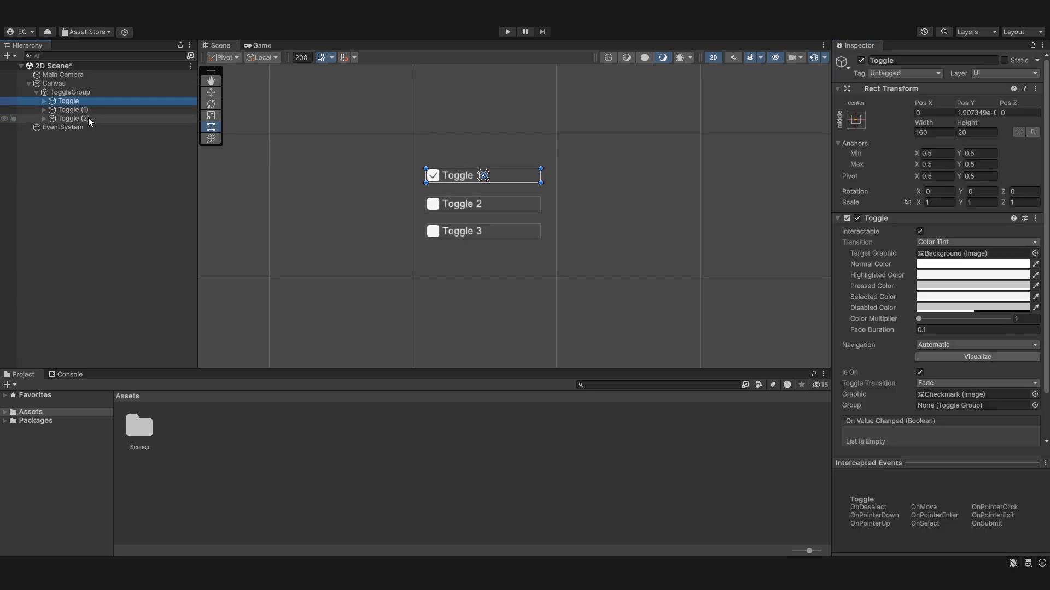
left_click(87, 117, "shift")
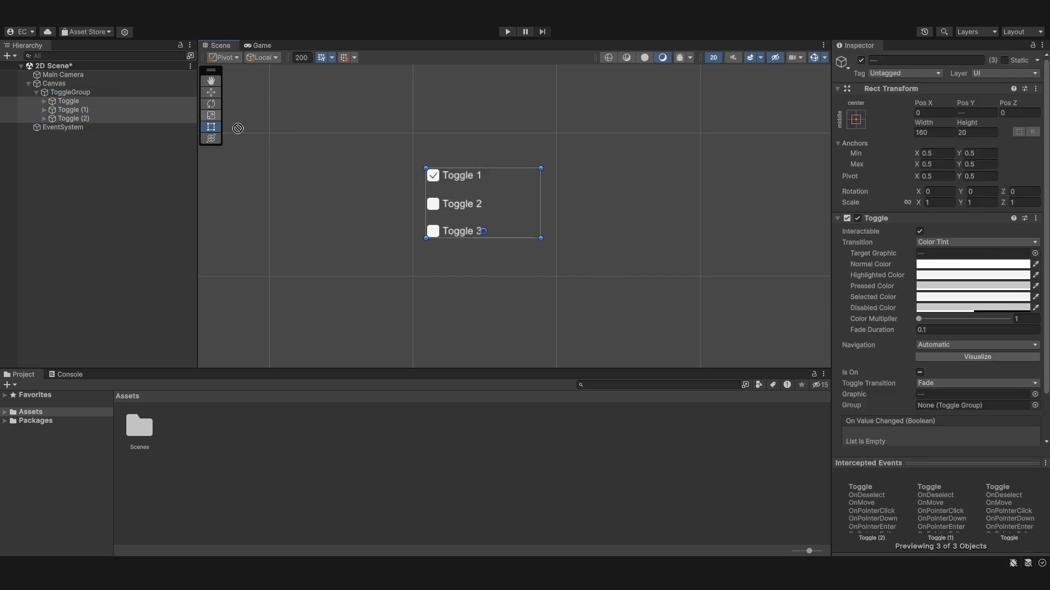
left_click_drag(954, 392, 965, 409)
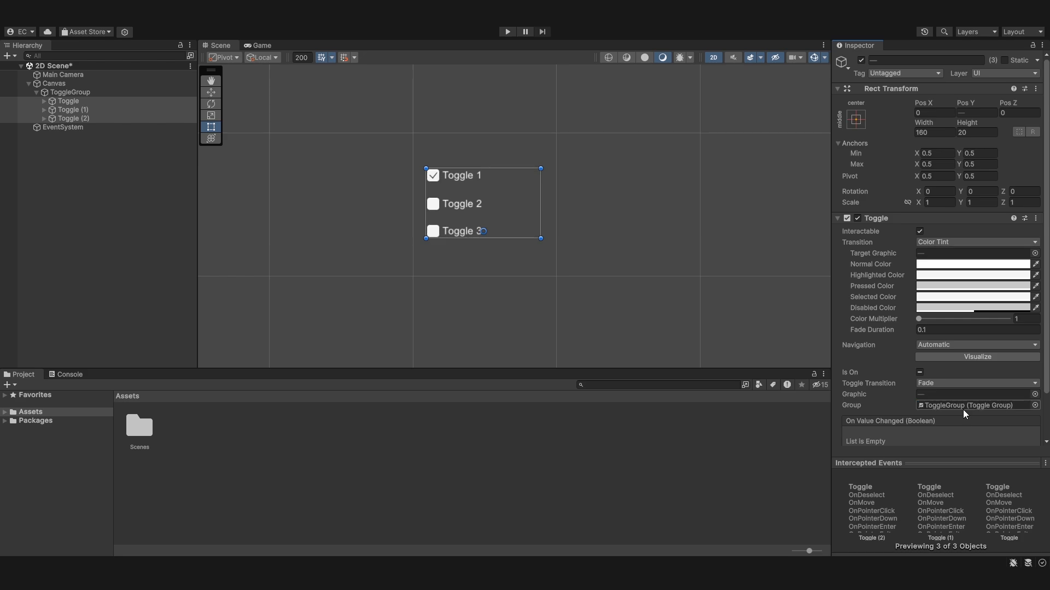
- Check the Group assignment of each toggle under ToggleGroup one by one
left_click(92, 109)
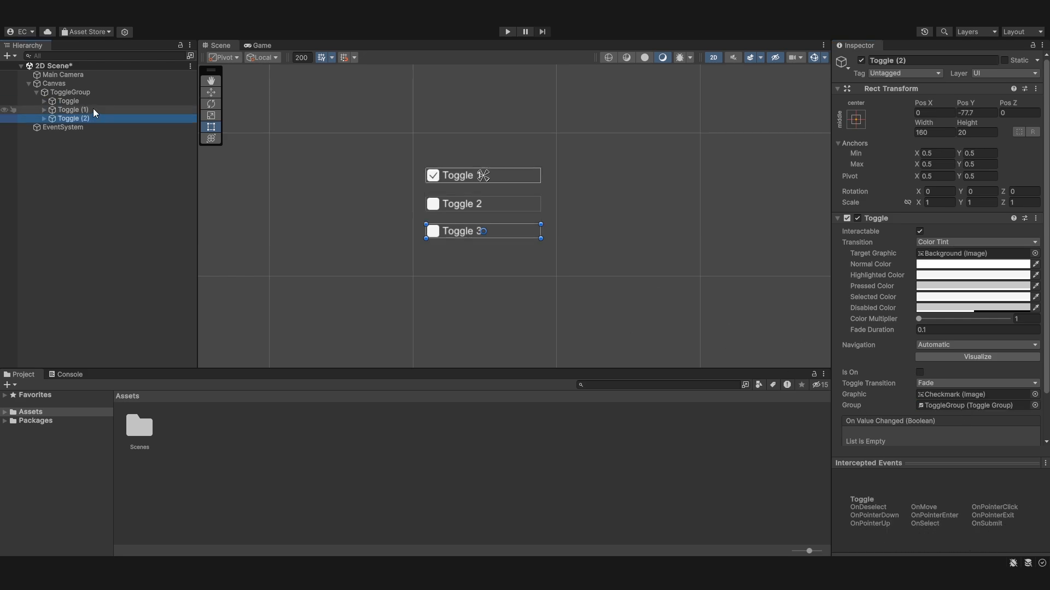
left_click(92, 100)
left_click(91, 93)
left_click(94, 101)
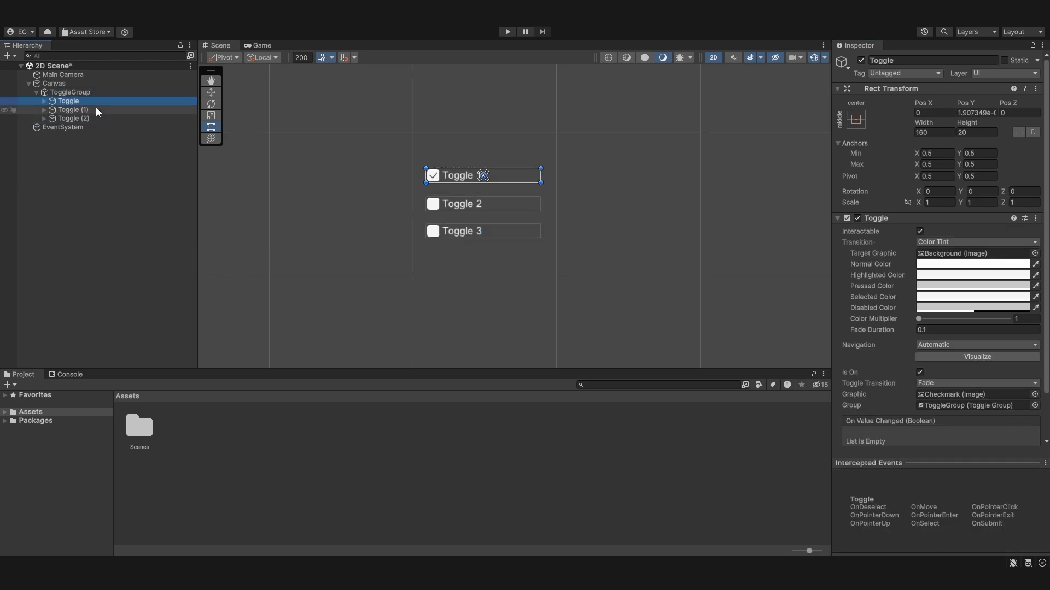
left_click(99, 118)
left_click(99, 127)
left_click(97, 117)
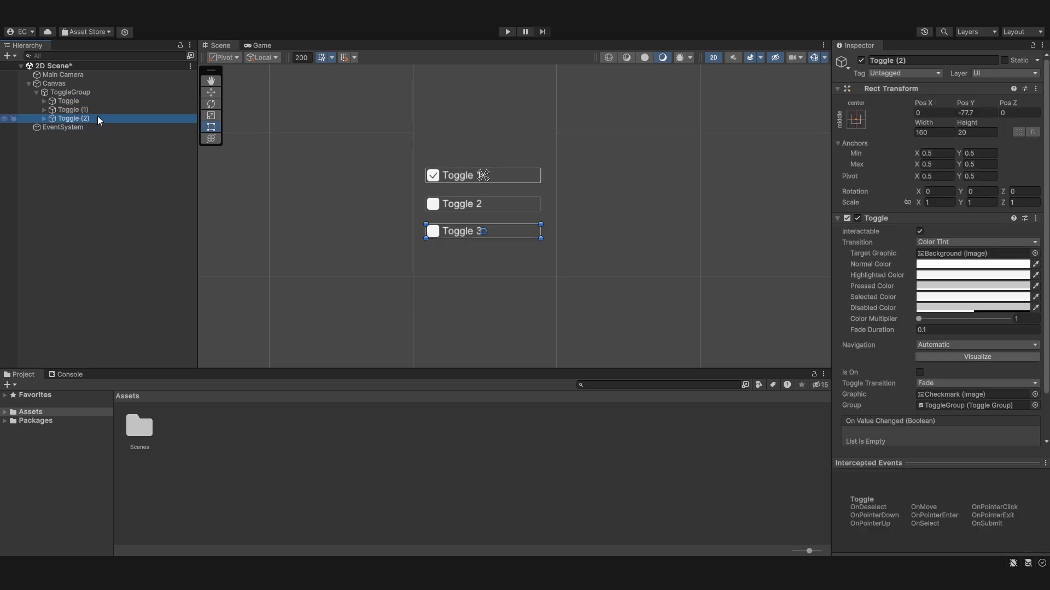
- Play the scene, switch on Toggle 2, Toggle 3 and Toggle 1 in turn to test the group, and stop the game
left_click(324, 127)
left_click(508, 31)
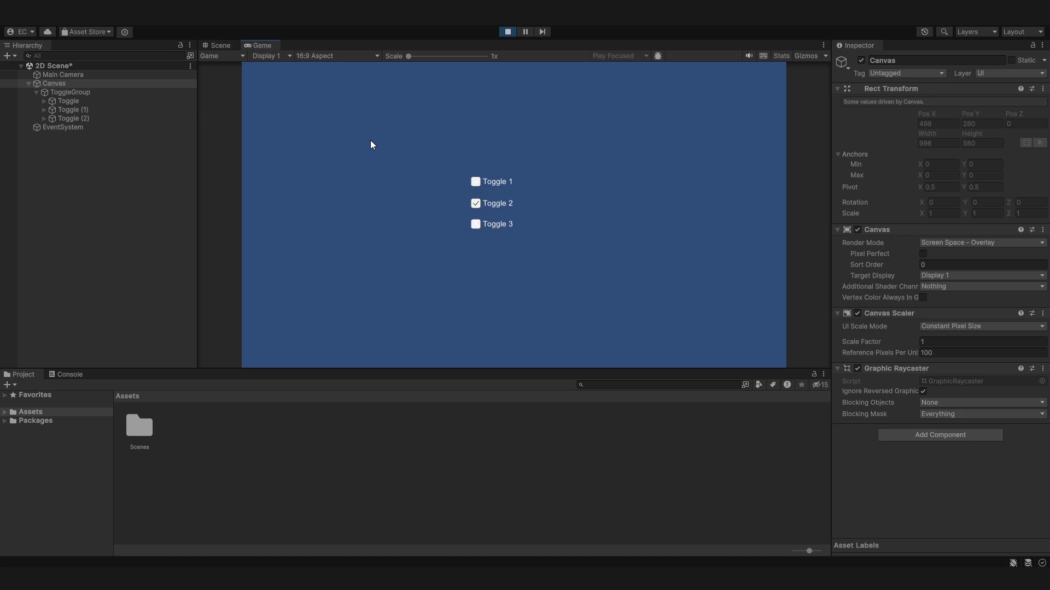
left_click(475, 204)
left_click(475, 224)
left_click(477, 182)
left_click(512, 32)
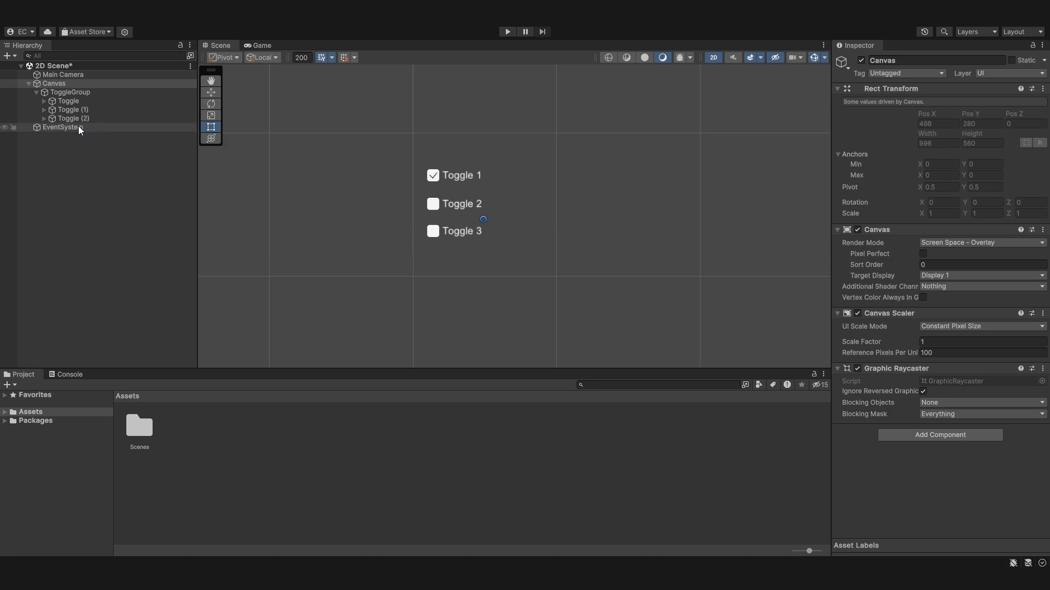
- Test the ToggleGroup's Allow Switch Off option by playing the scene with it enabled and again with it disabled
left_click(76, 92)
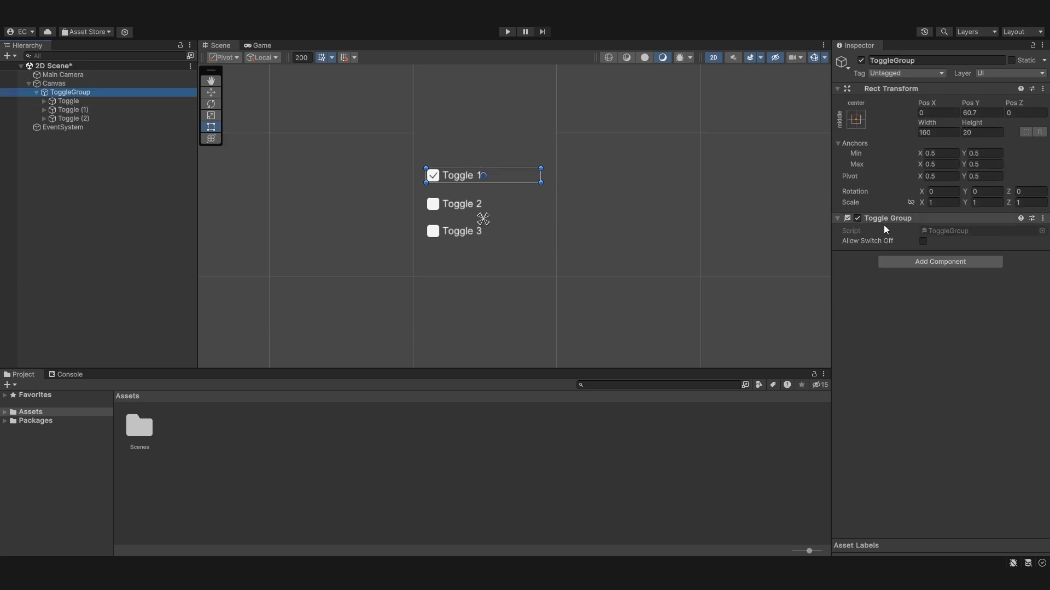
left_click(922, 242)
left_click(507, 31)
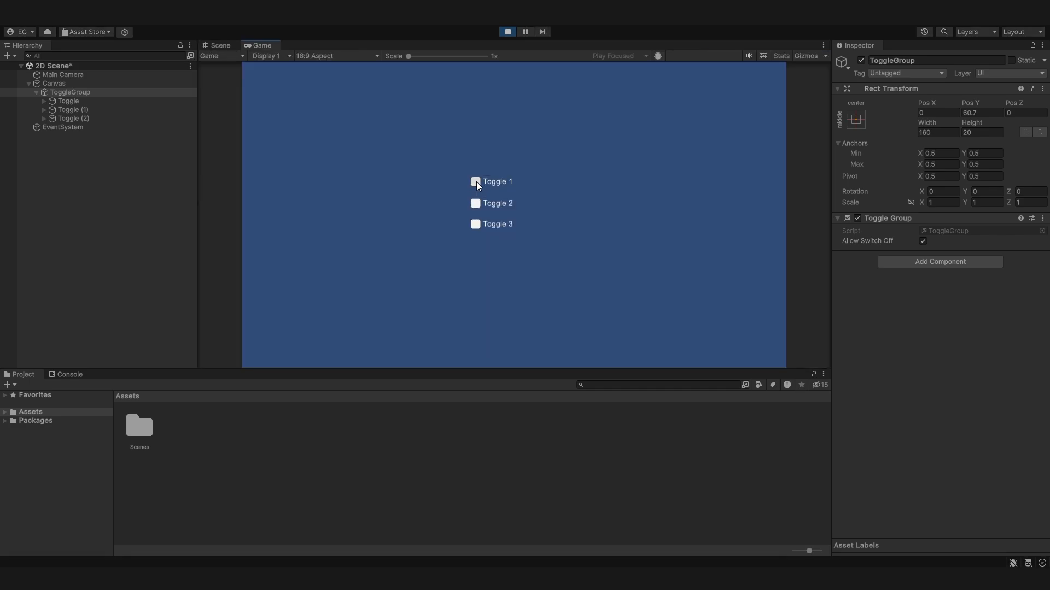
left_click(507, 31)
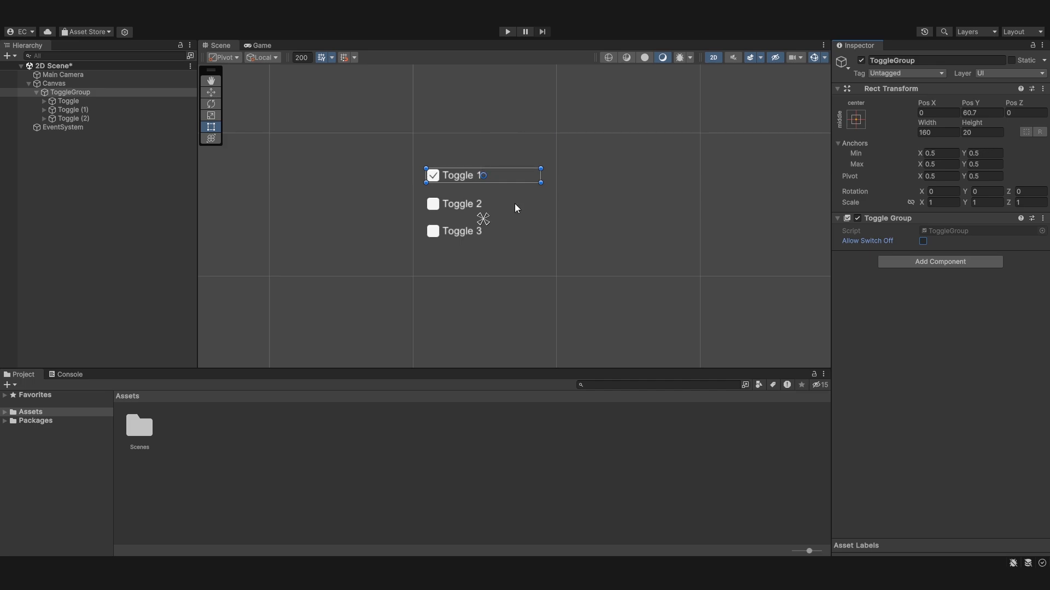
left_click(506, 30)
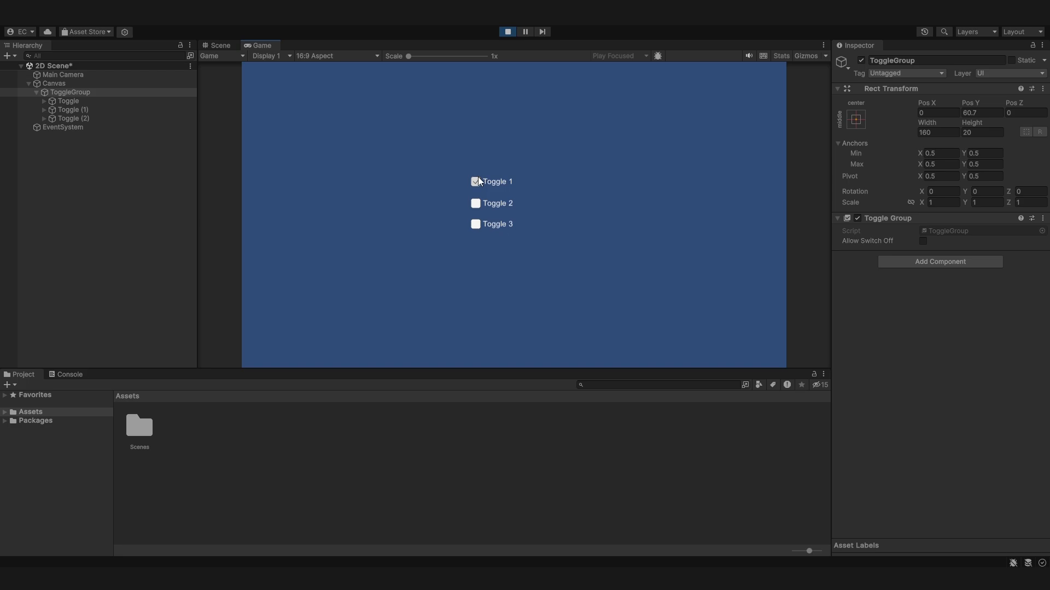
left_click(508, 31)
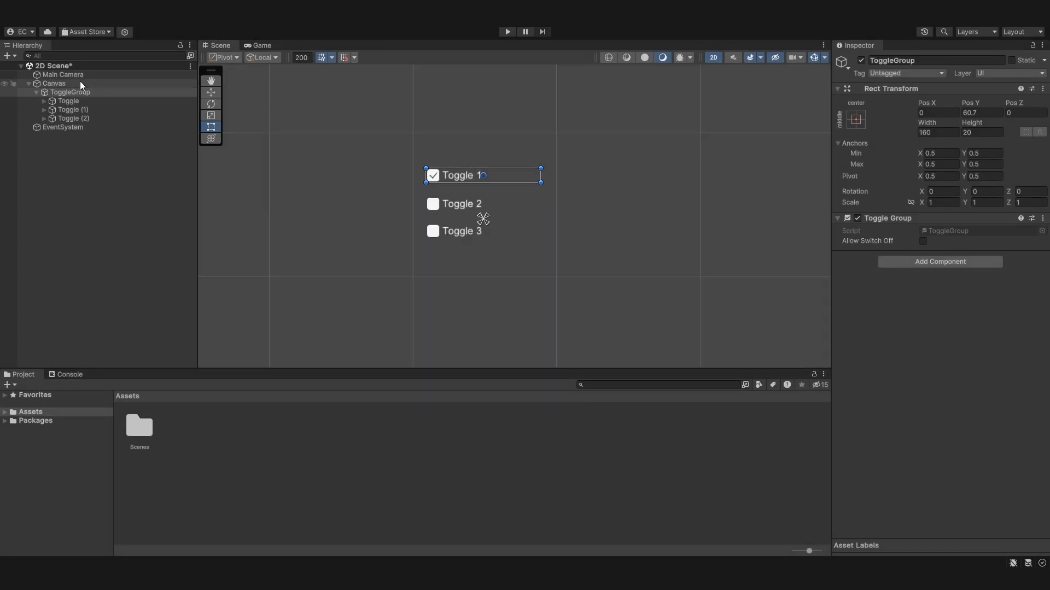
- Delete Toggle (2) and Toggle (1) from the ToggleGroup, leaving only the first Toggle
left_click(55, 101)
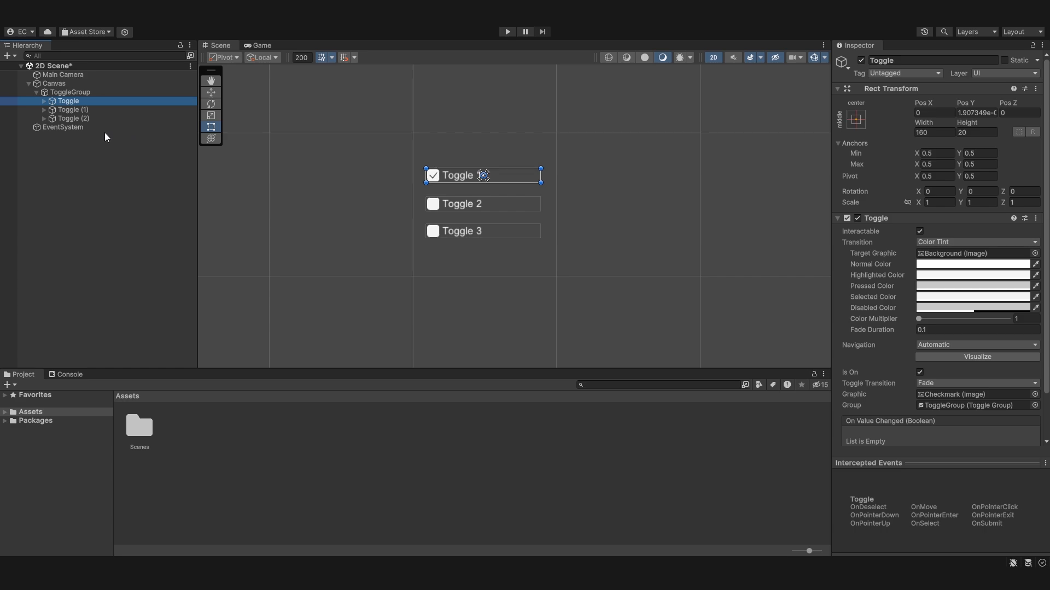
scroll(931, 441, "down", 2)
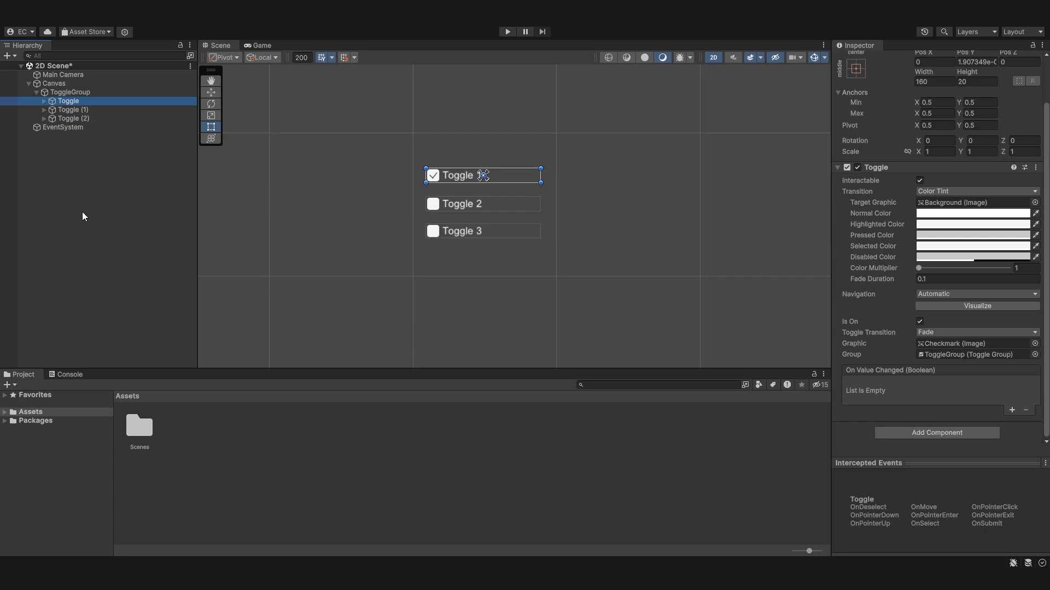
left_click(85, 118)
left_click(82, 125)
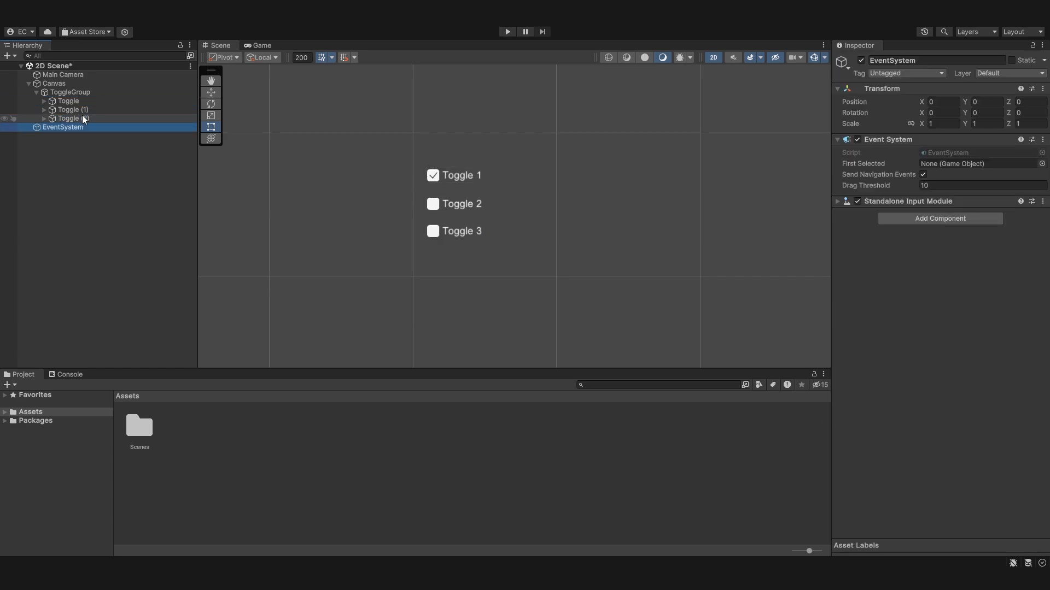
left_click(82, 113)
left_click(84, 116)
key("Delete")
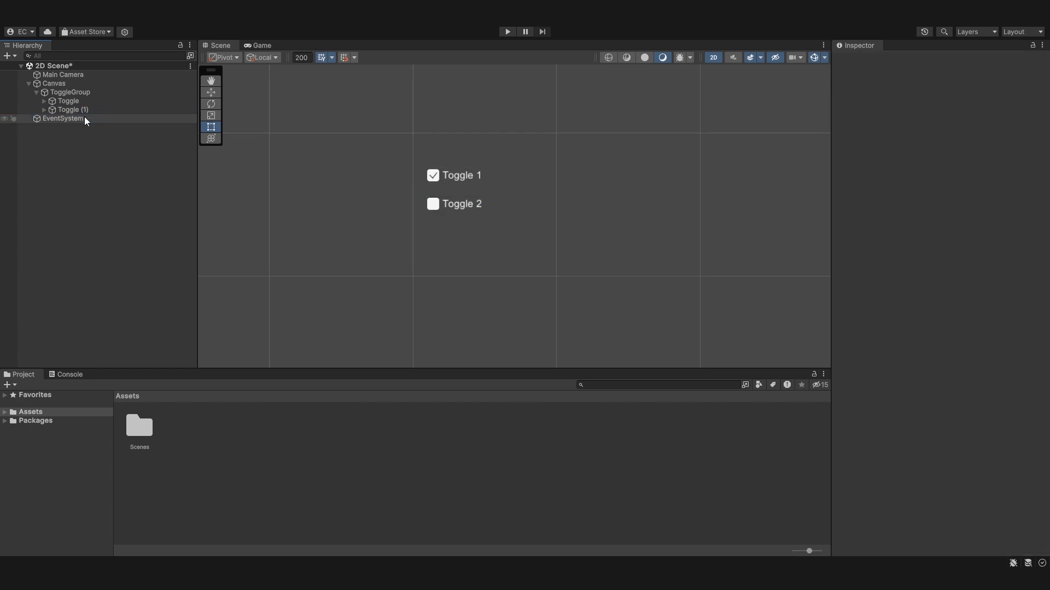
left_click(103, 111)
key("Delete")
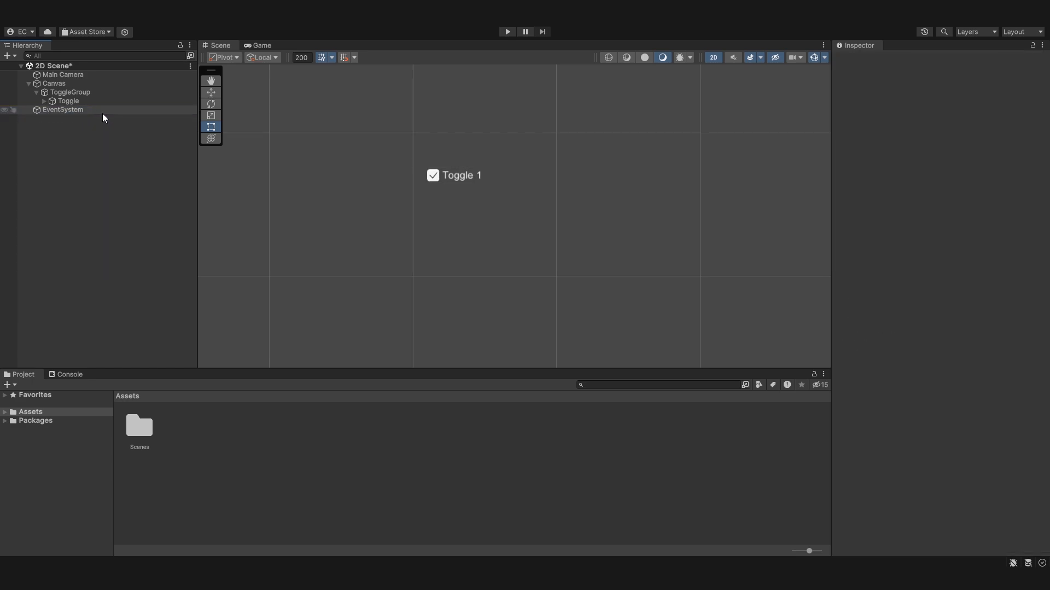
- Centre the remaining toggle on the canvas and add an empty entry to its On Value Changed event
left_click(126, 101)
left_click(261, 46)
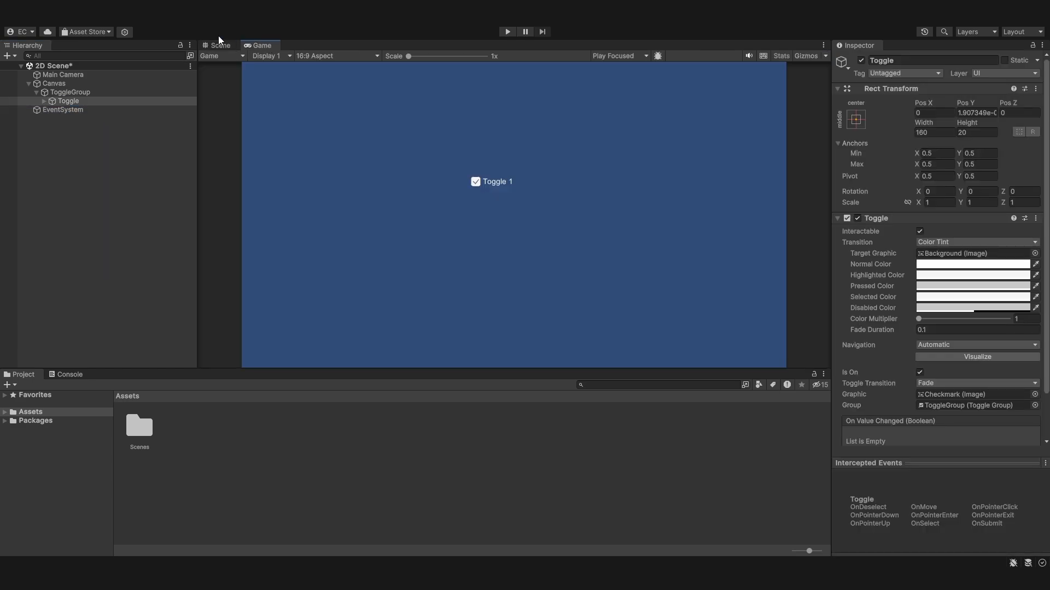
left_click(220, 46)
scroll(874, 339, "down", 2)
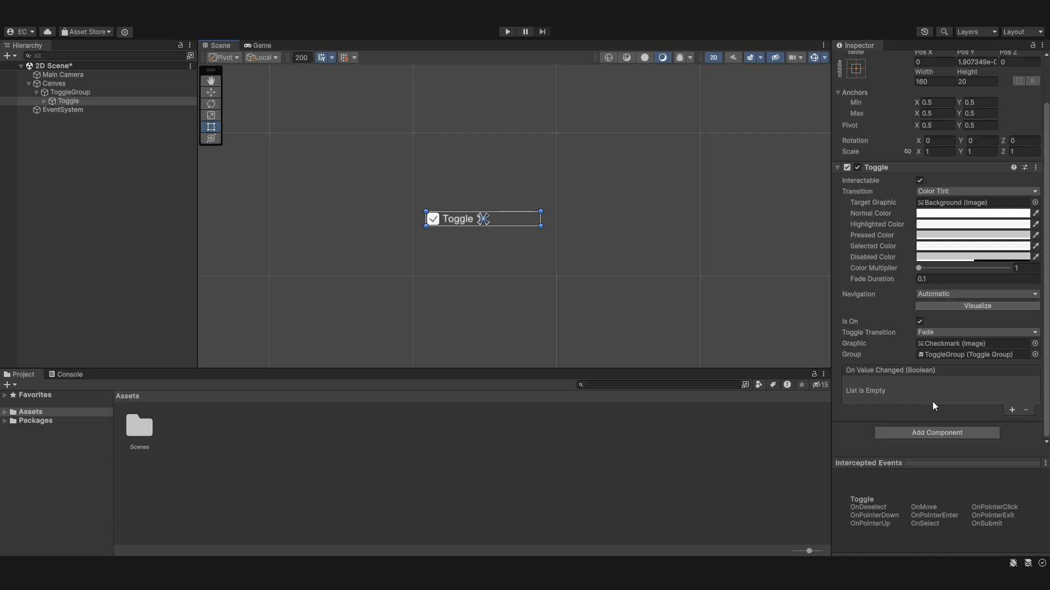
left_click(1011, 410)
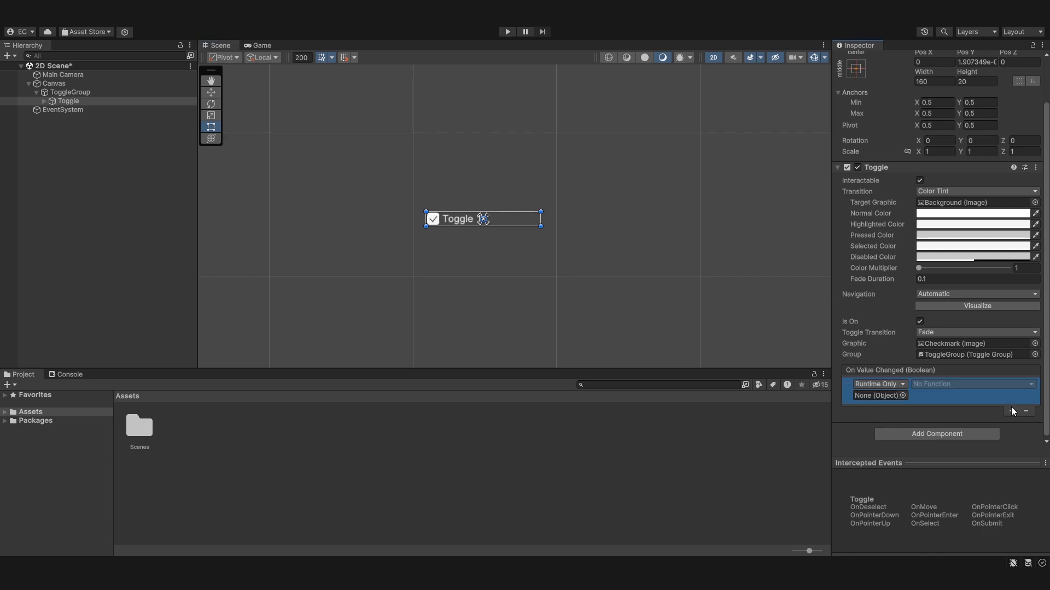
- View the call mode options of the Toggle's new On Value Changed entry
scroll(941, 415, "up", 1)
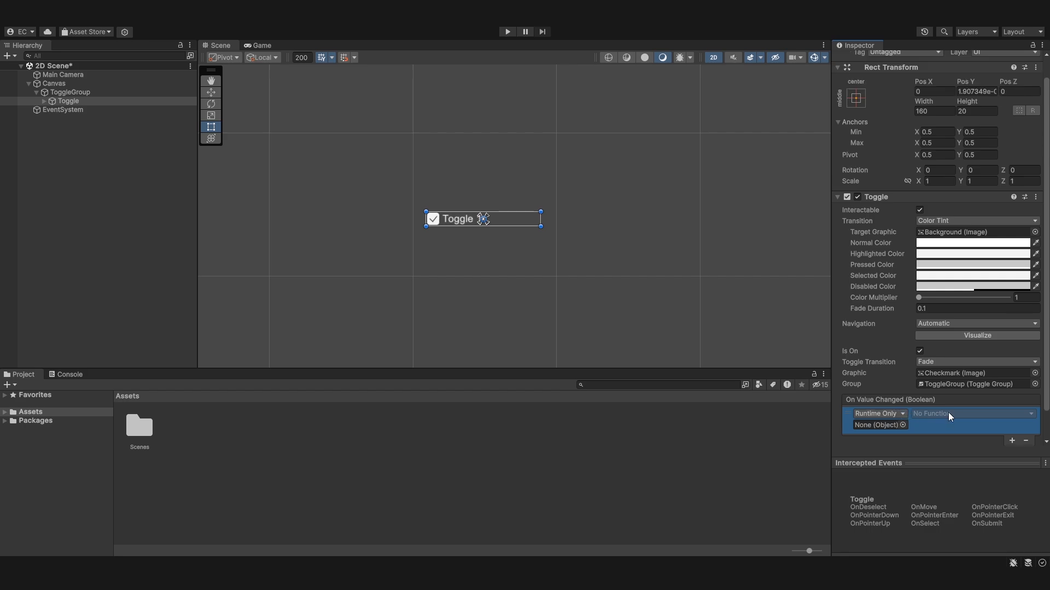
left_click(895, 412)
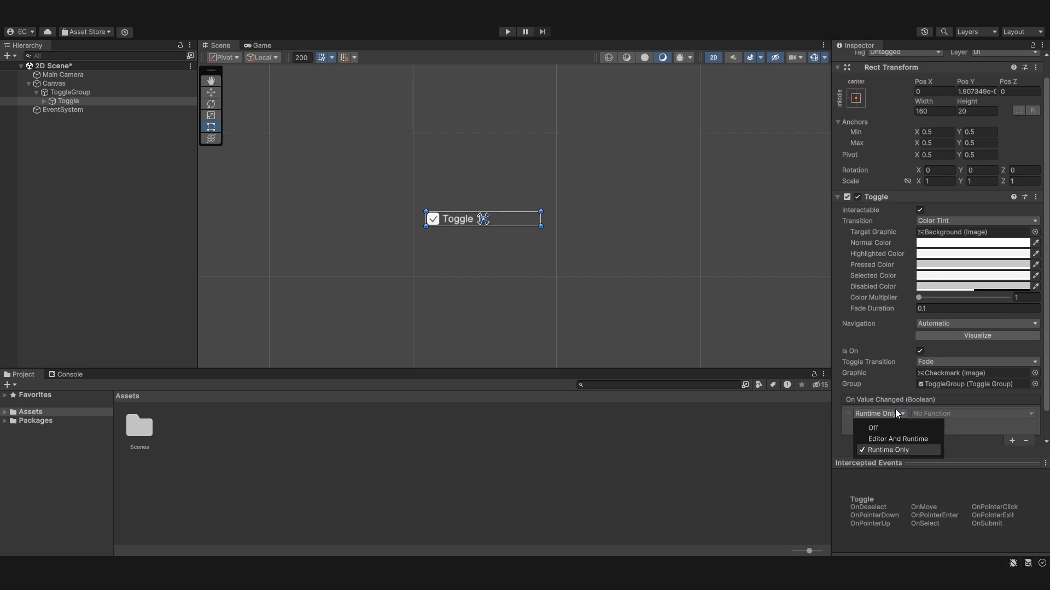
left_click(897, 439)
left_click(523, 262)
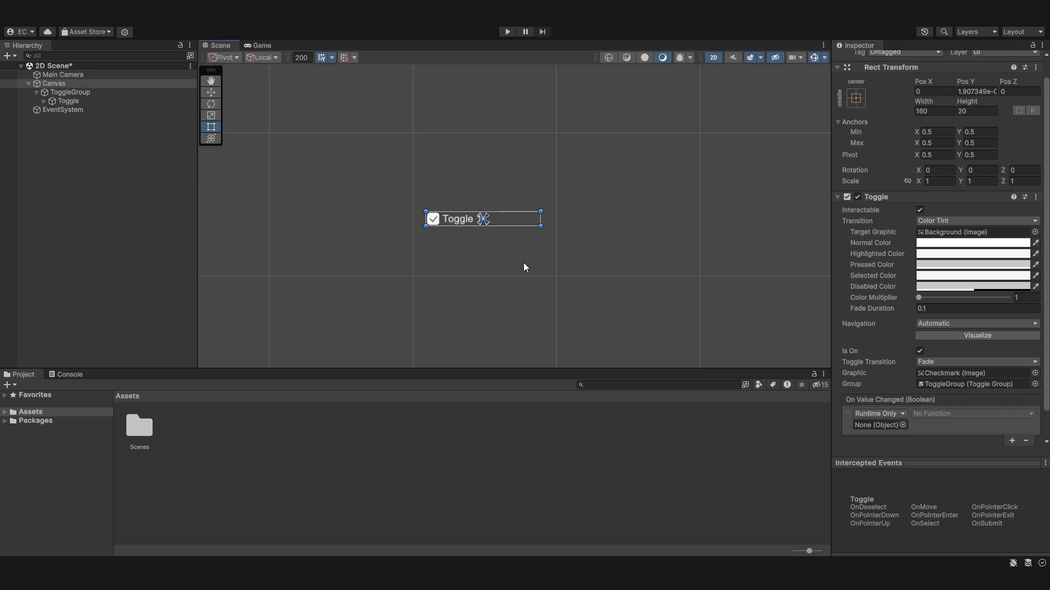
left_click(437, 220)
- Create a C# script named ExampleToggle in the Assets folder and open it in Visual Studio
right_click(481, 501)
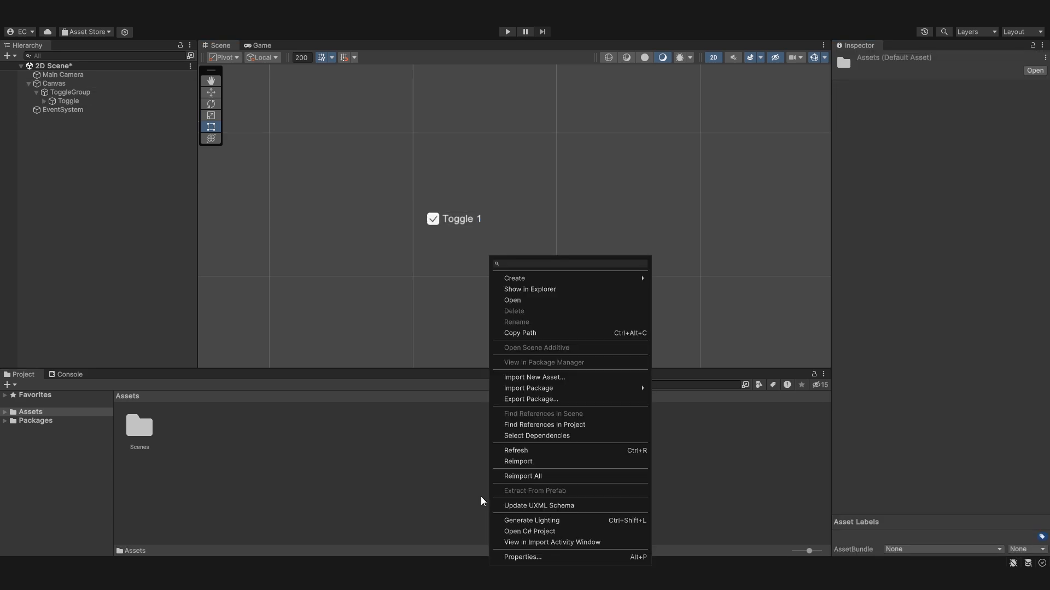
mouse_move(517, 280)
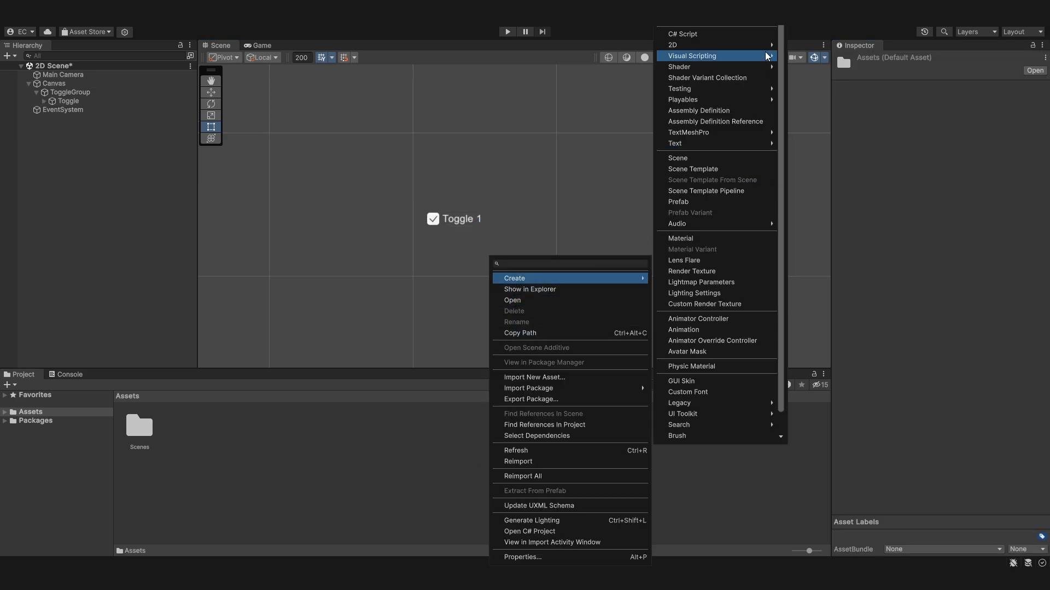
left_click(739, 35)
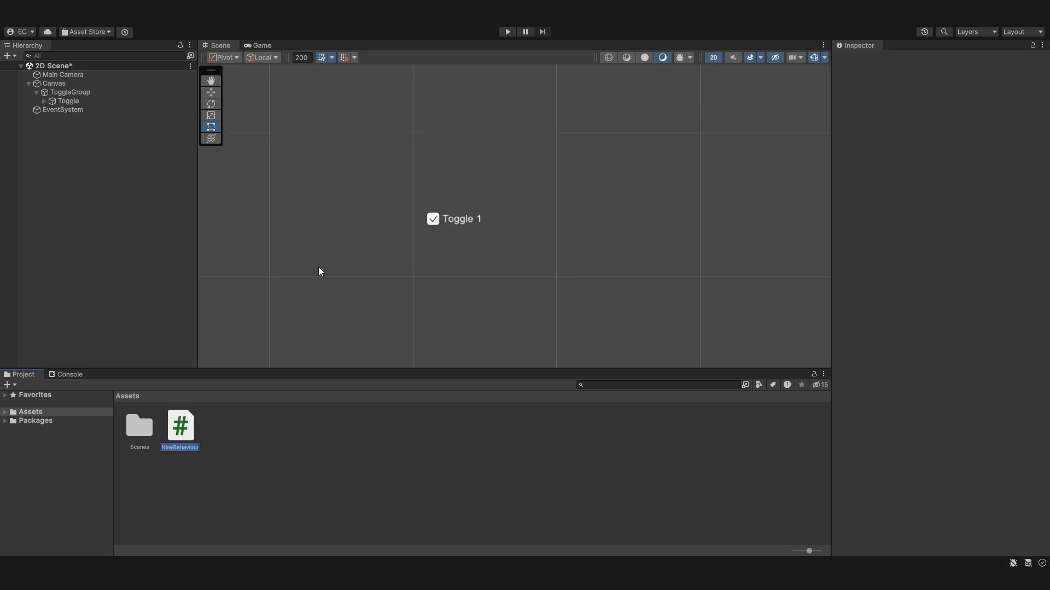
type("ExampleToggle")
key("Return")
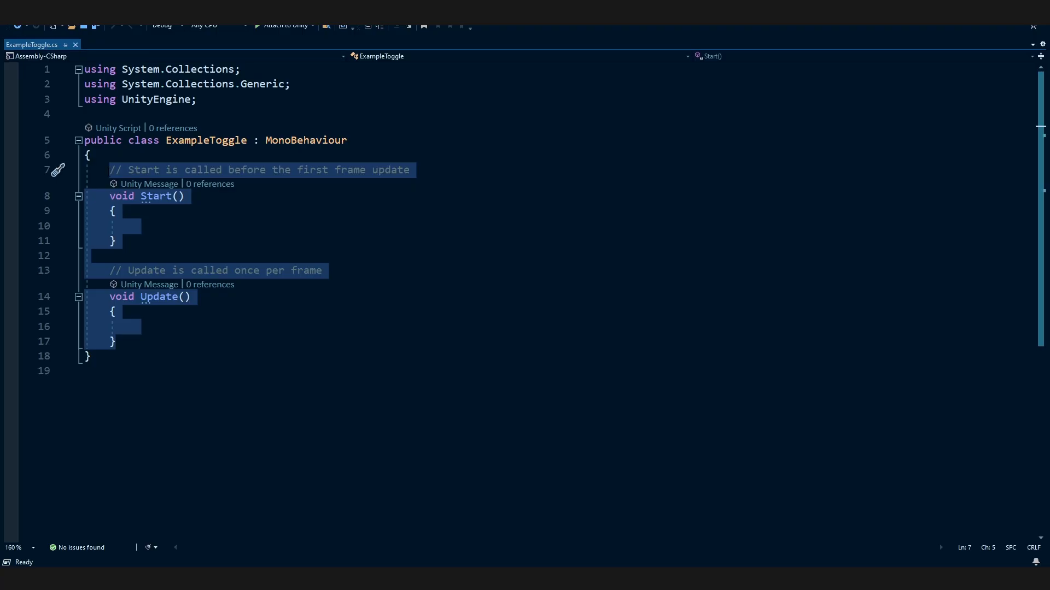
- Replace the default Start and Update methods of the ExampleToggle class with an empty public void Toggle() method
key("Delete")
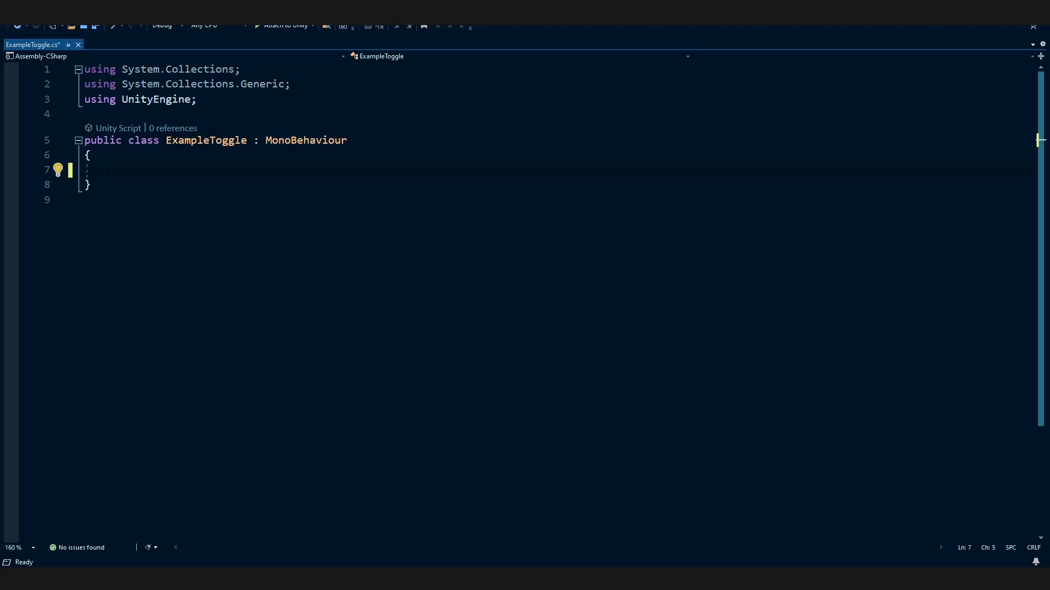
type("public")
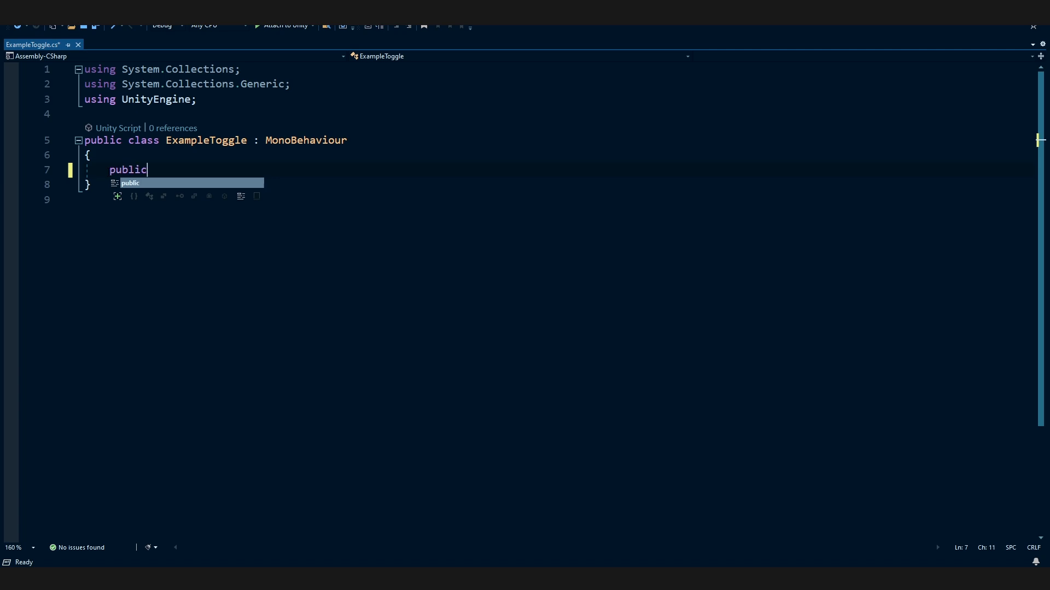
type(" bool")
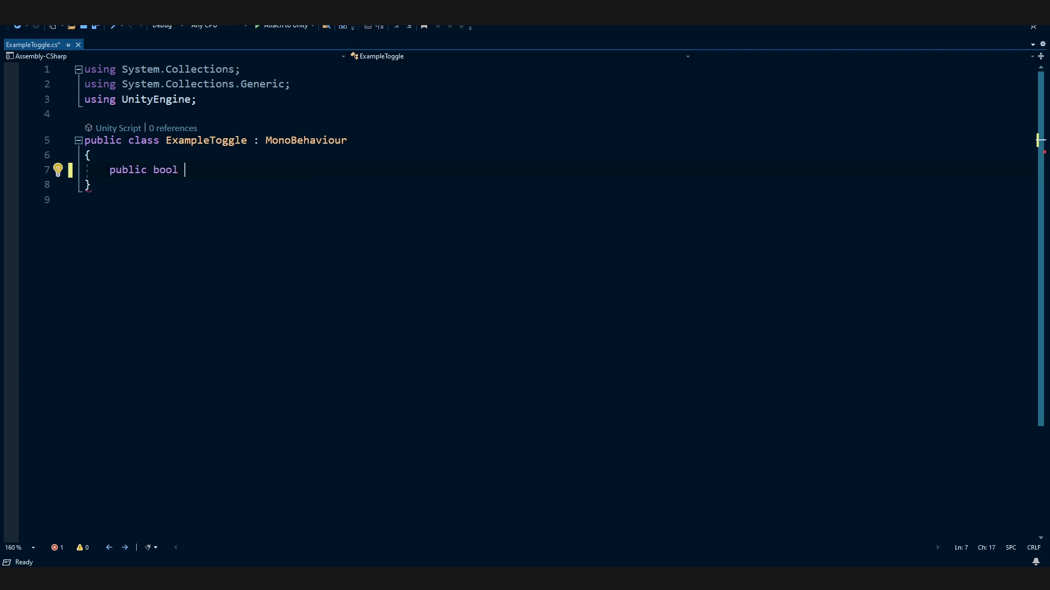
key("BackSpace")
key("BackSpace")
key("BackSpace")
key("BackSpace")
type("void Toggle")
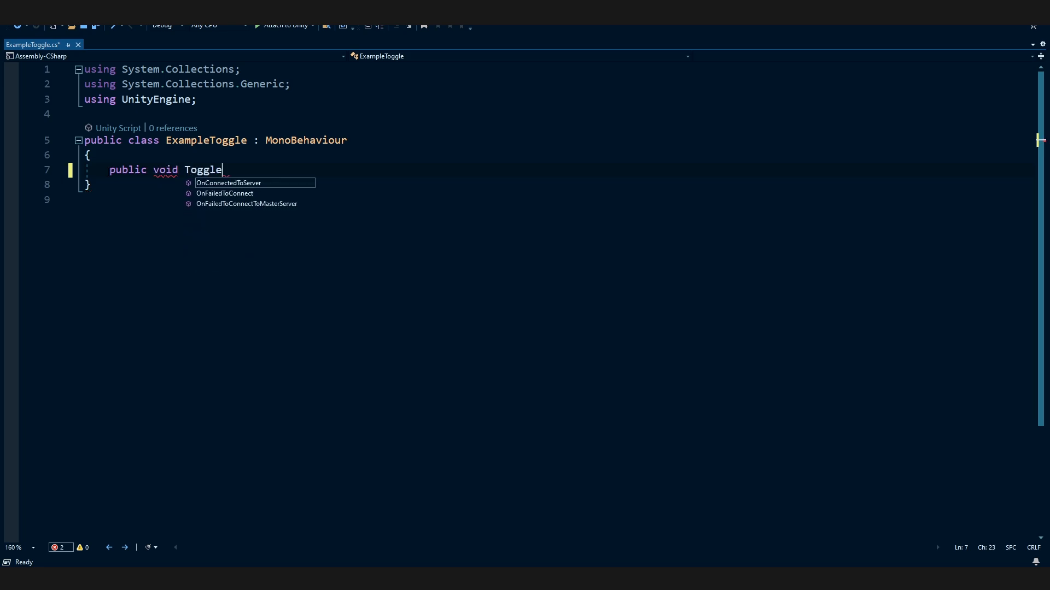
type("():")
key("Return")
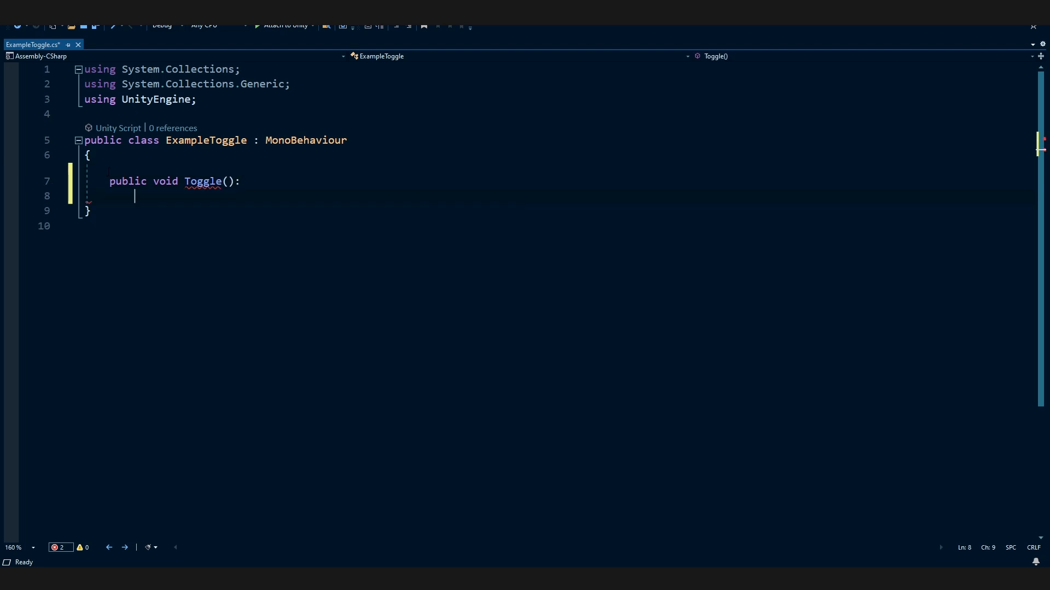
key("BackSpace")
key("BackSpace")
type("{")
key("Return")
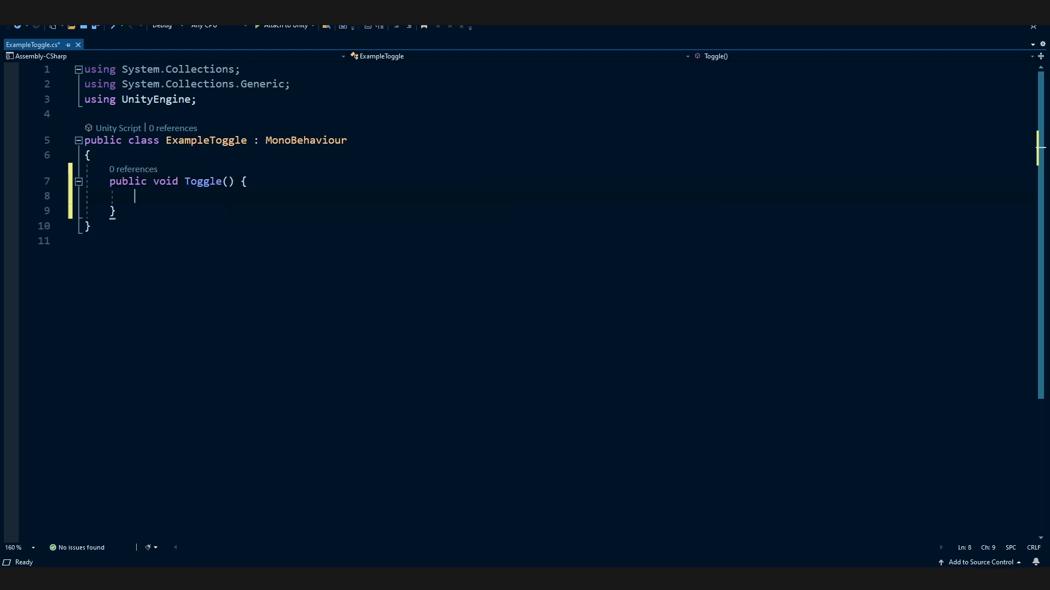
- Start a [SerializeField] declaration of type Toggle above the Toggle() method
left_click(172, 157)
key("Return")
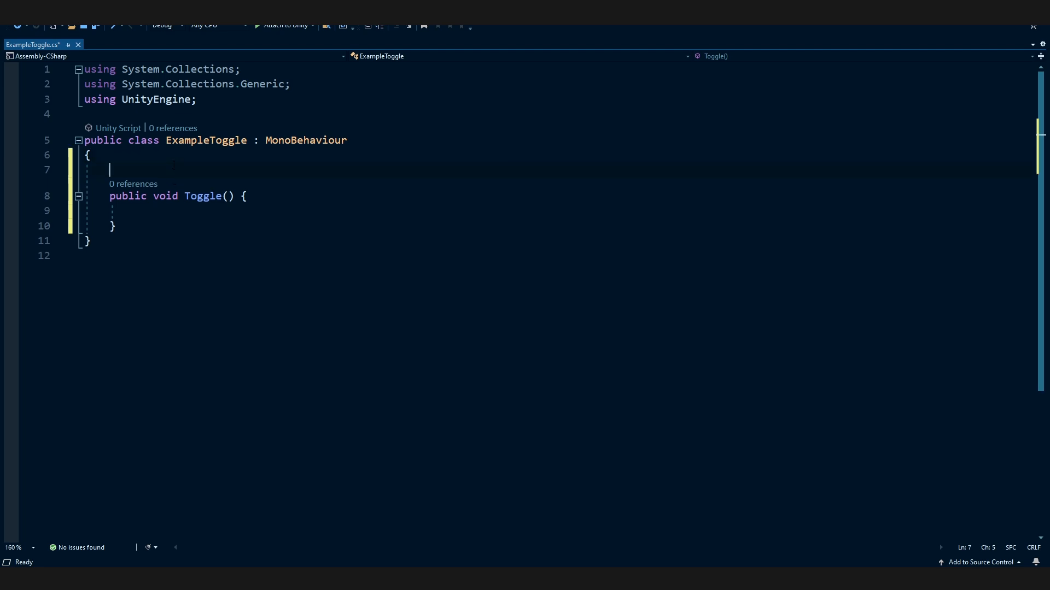
type("[Ser")
key("Tab")
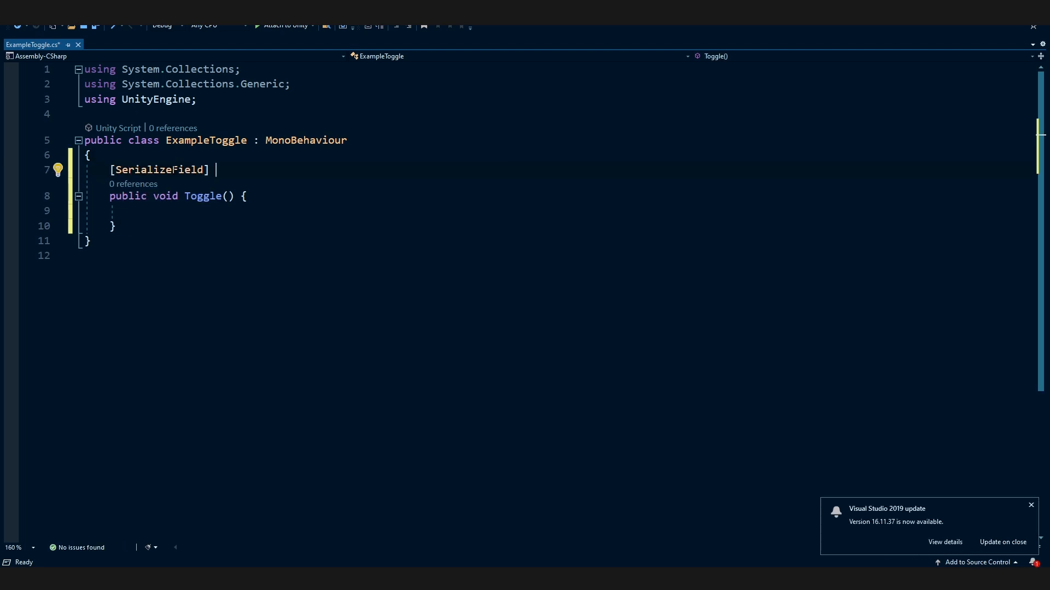
type("Toggle")
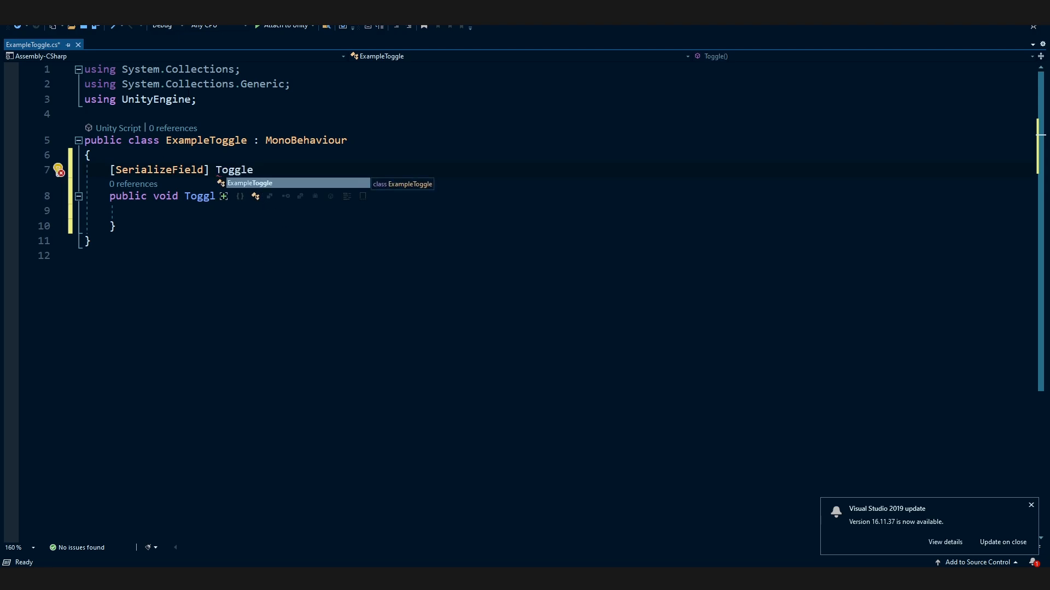
- Add the directive using UnityEngine.UI; below using UnityEngine;
left_click(197, 99)
key("Return")
type("using")
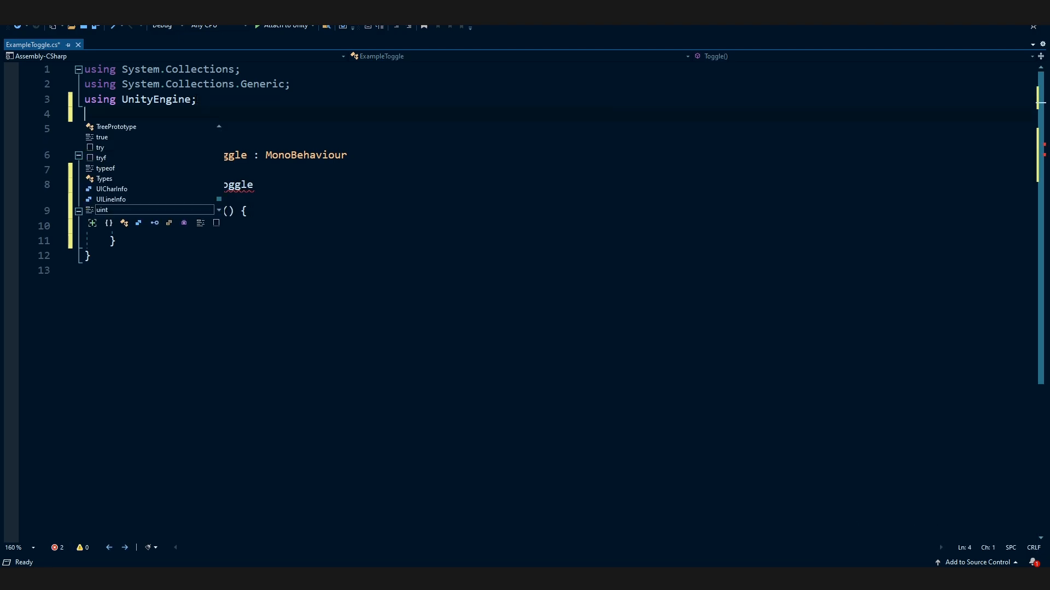
type(" UnityEW")
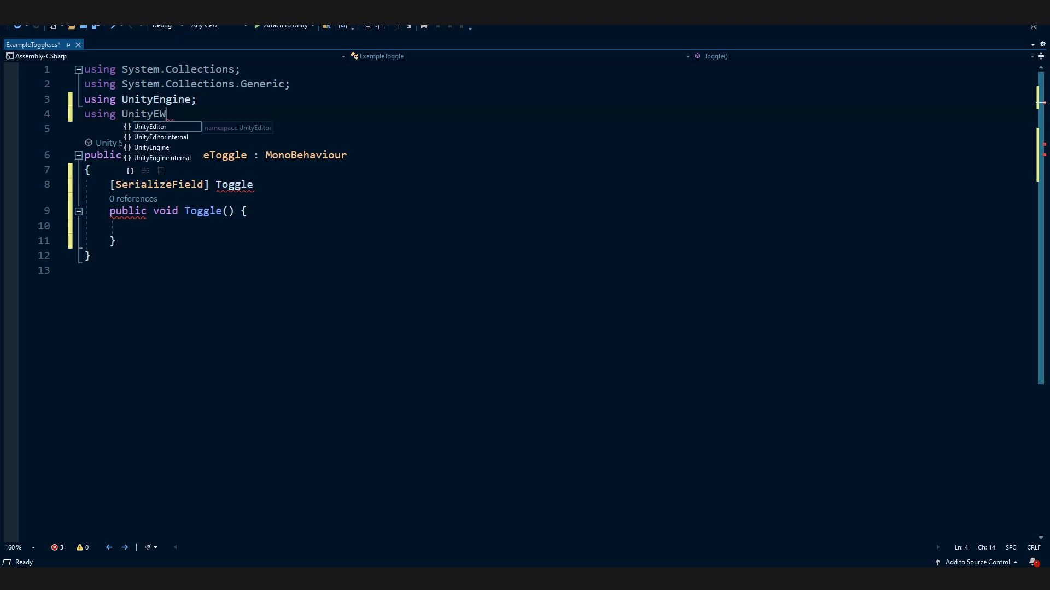
key("BackSpace")
type("ngine.U")
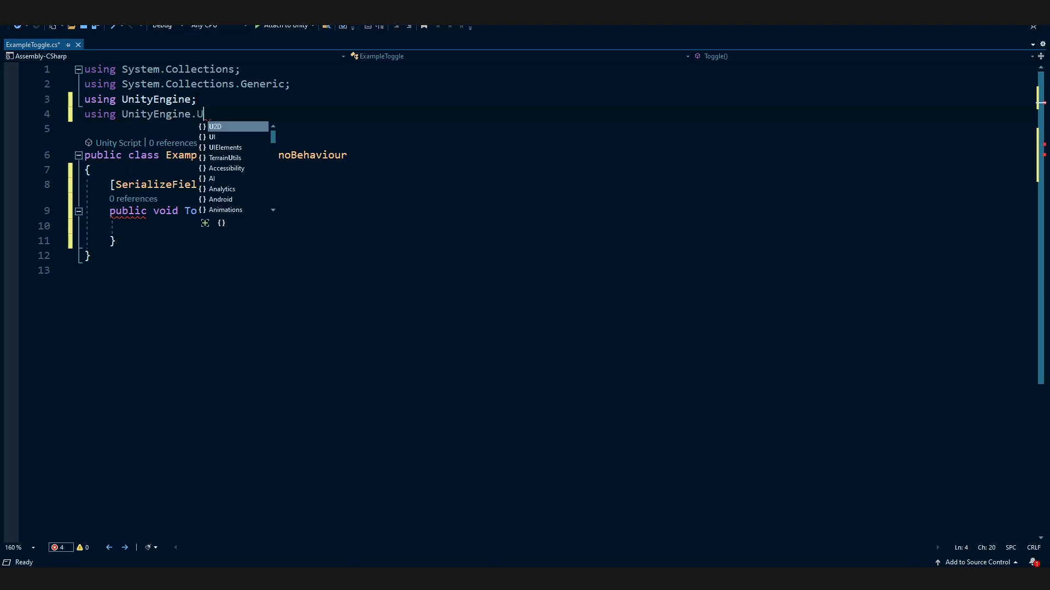
type("I;")
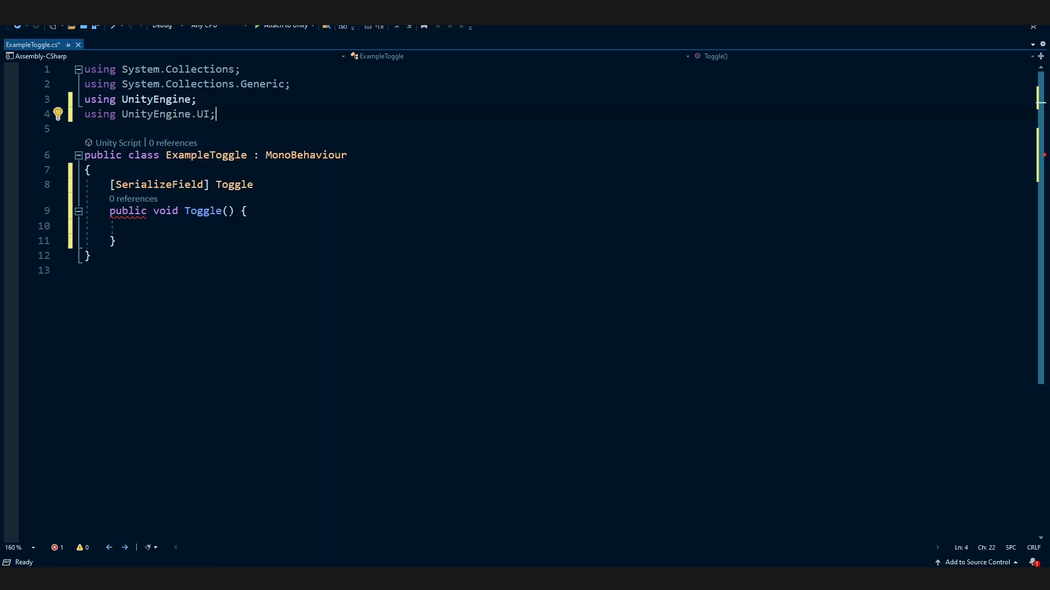
- Complete the serialized Toggle field declaration with the name toggleObject and a closing semicolon
left_click(254, 185)
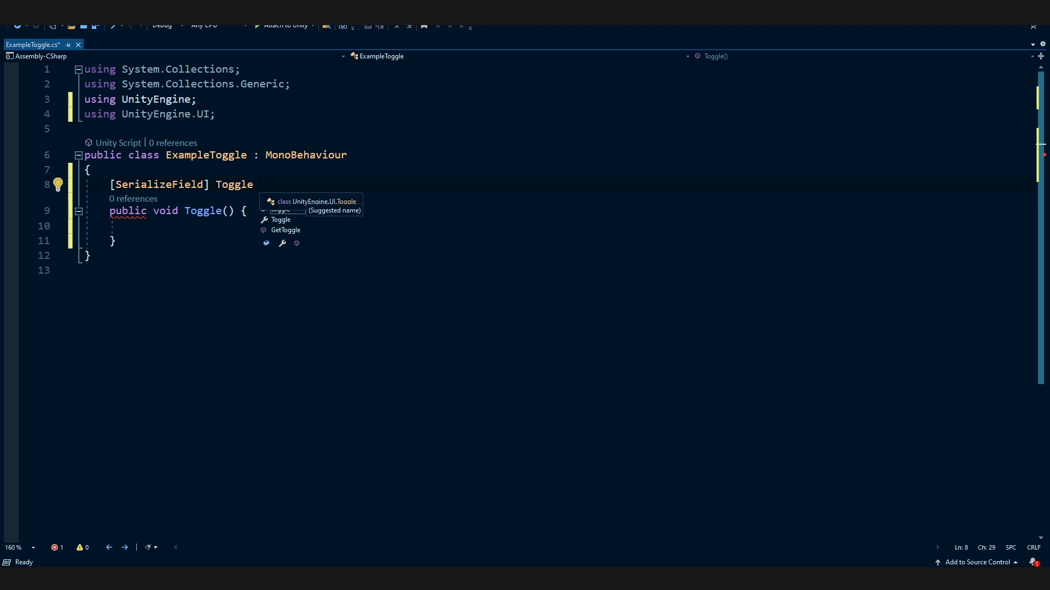
type("toggleCom")
key("BackSpace")
key("BackSpace")
key("BackSpace")
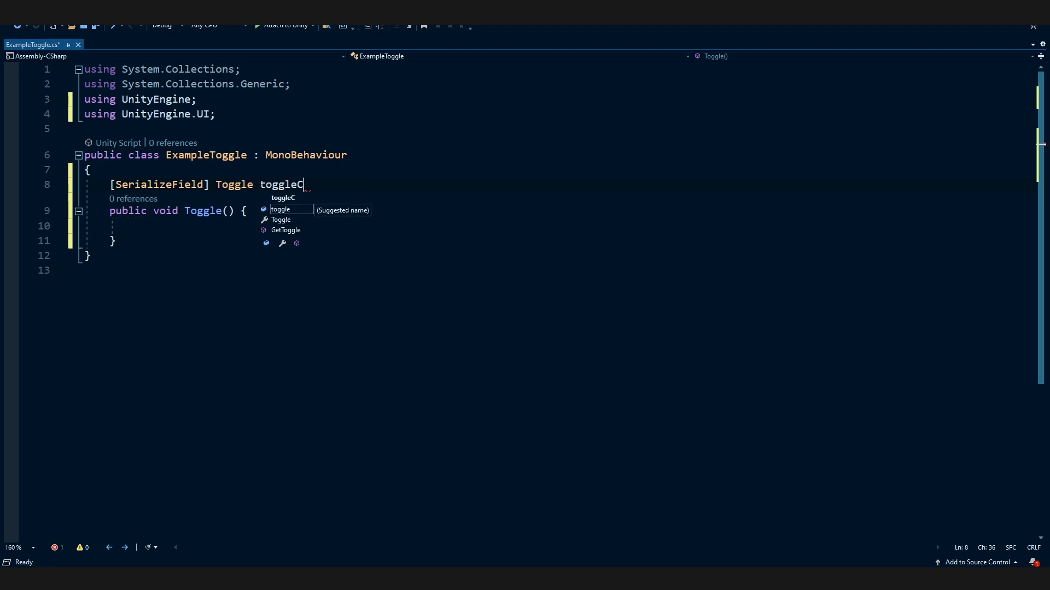
type("O")
type("bject")
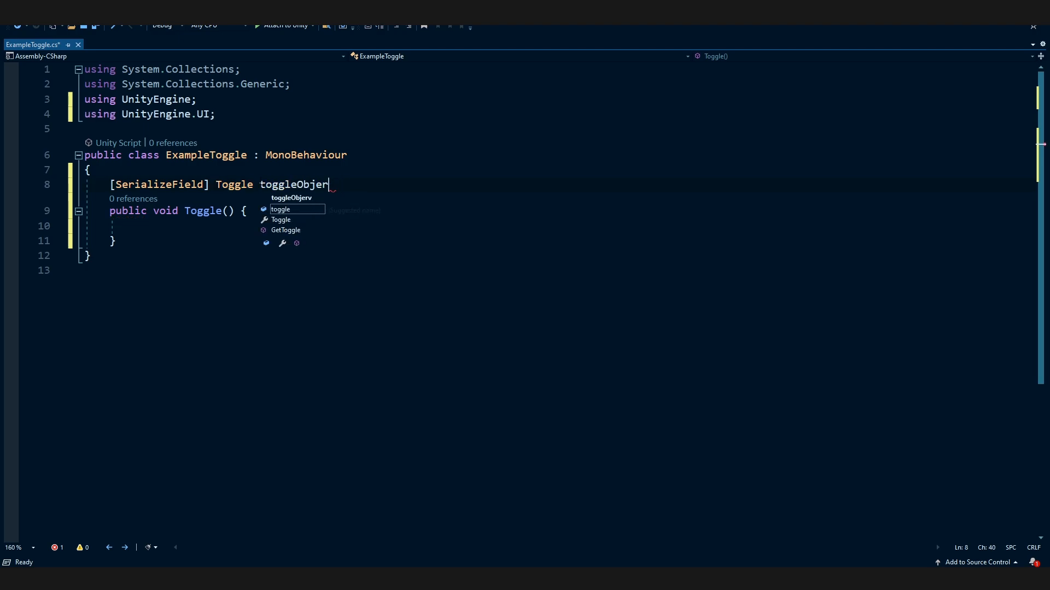
type(";")
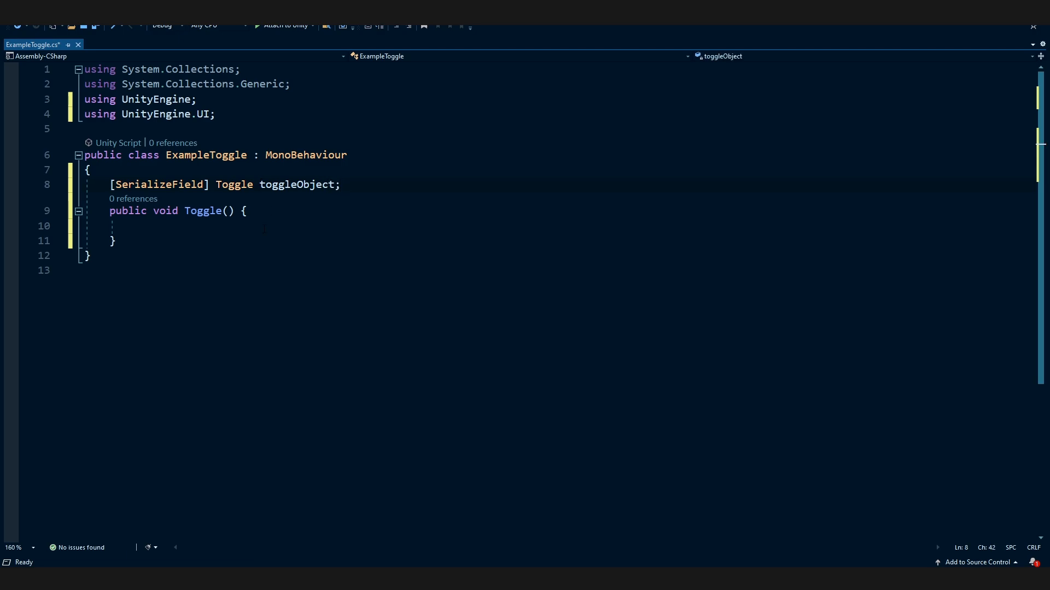
left_click(264, 231)
type("StateMachineBehaviour =")
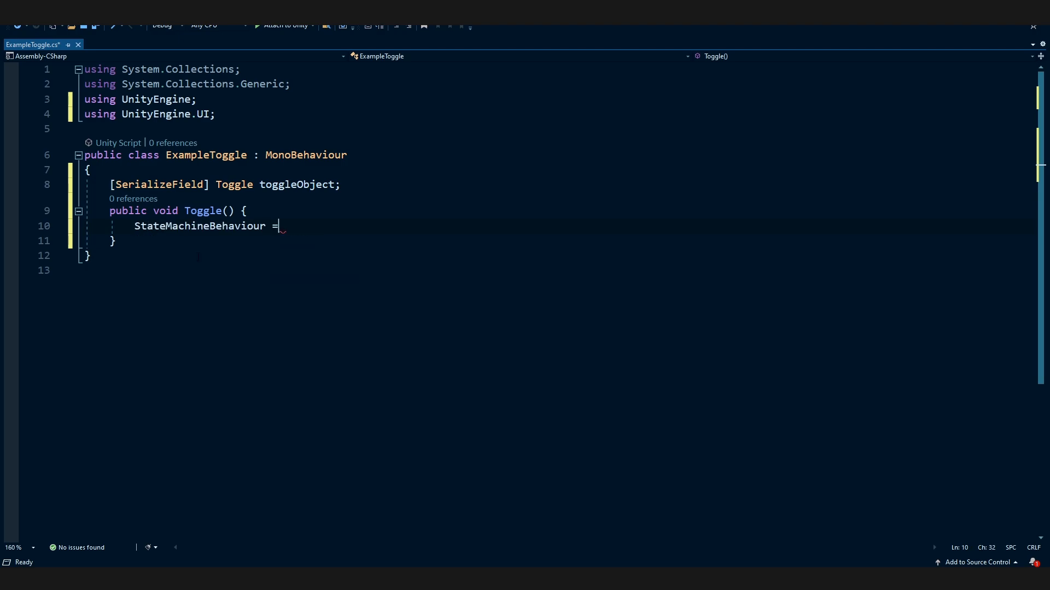
key("BackSpace")
key("BackSpace")
key("BackSpace")
key("BackSpace")
key("BackSpace")
key("BackSpace")
key("BackSpace")
key("BackSpace")
key("BackSpace")
key("BackSpace")
key("BackSpace")
key("BackSpace")
key("BackSpace")
key("BackSpace")
key("BackSpace")
key("BackSpace")
key("BackSpace")
key("BackSpace")
key("BackSpace")
key("BackSpace")
key("BackSpace")
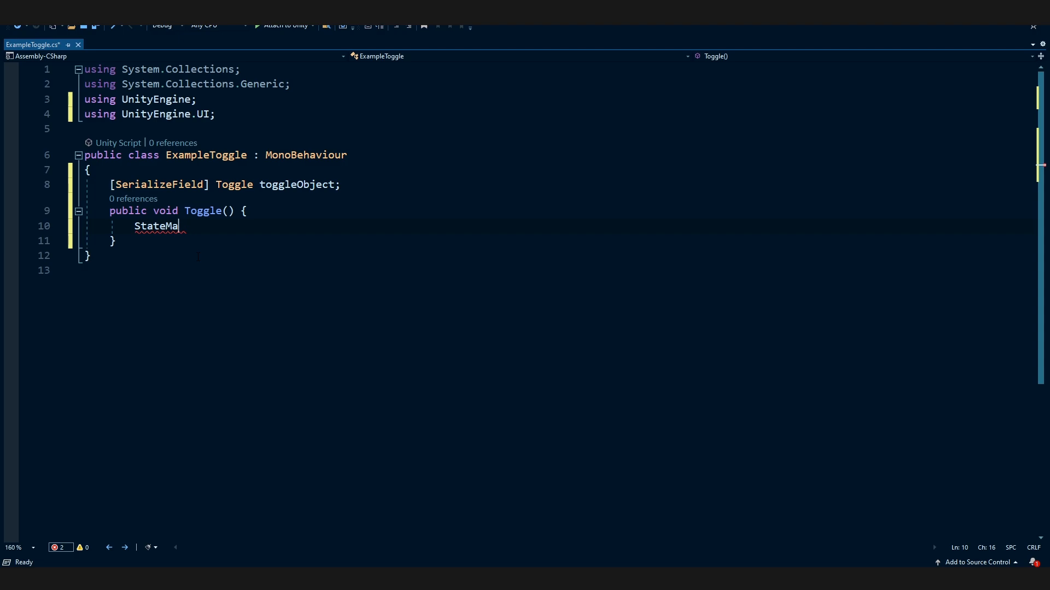
key("BackSpace")
- Declare bool state = toggleObject.isOn; inside the Toggle() method
type("var state =")
double_click(145, 227)
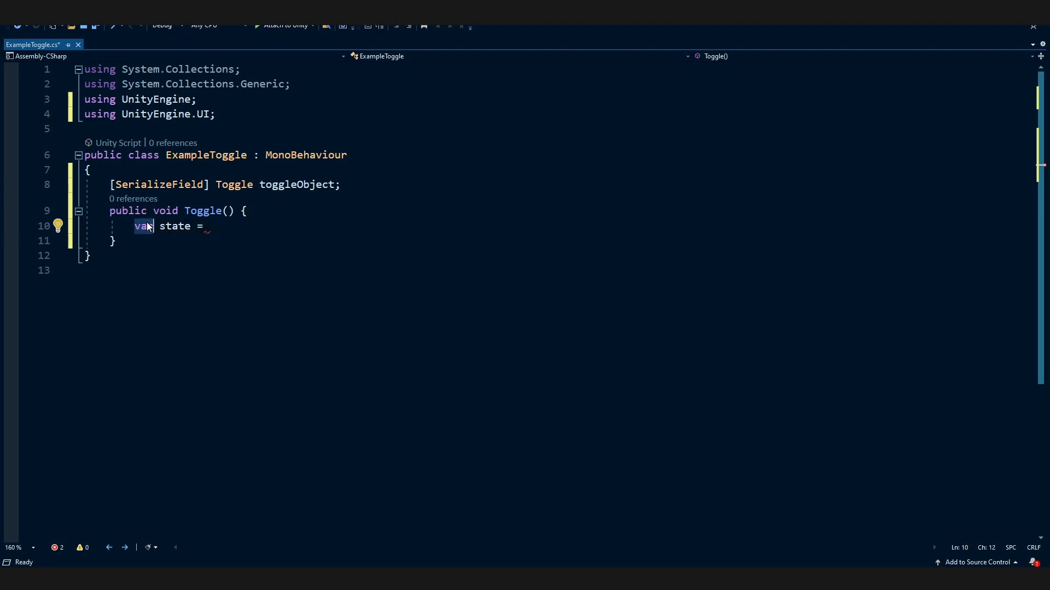
type("bool")
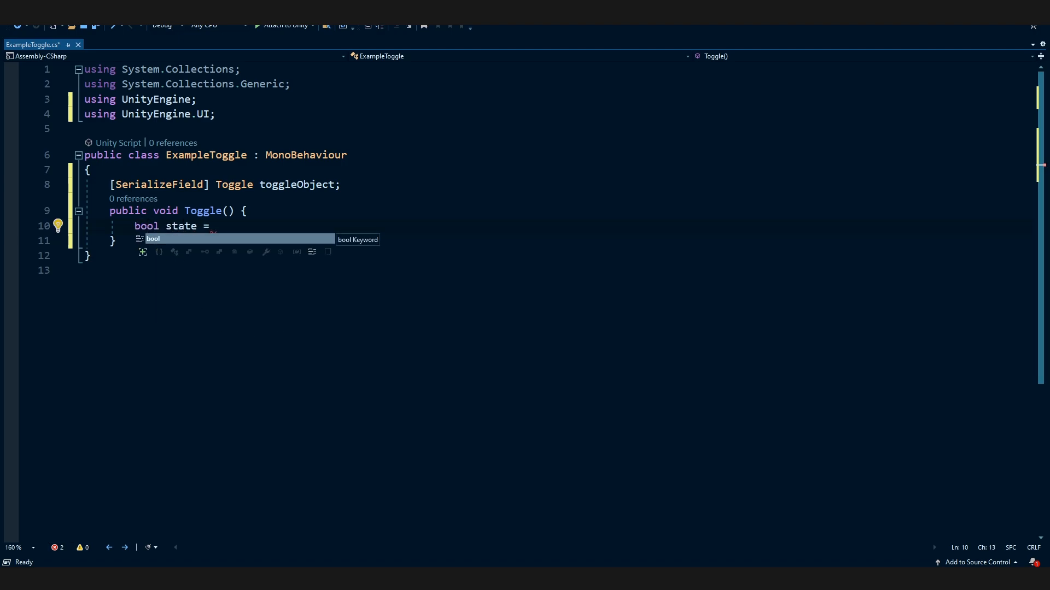
left_click(247, 226)
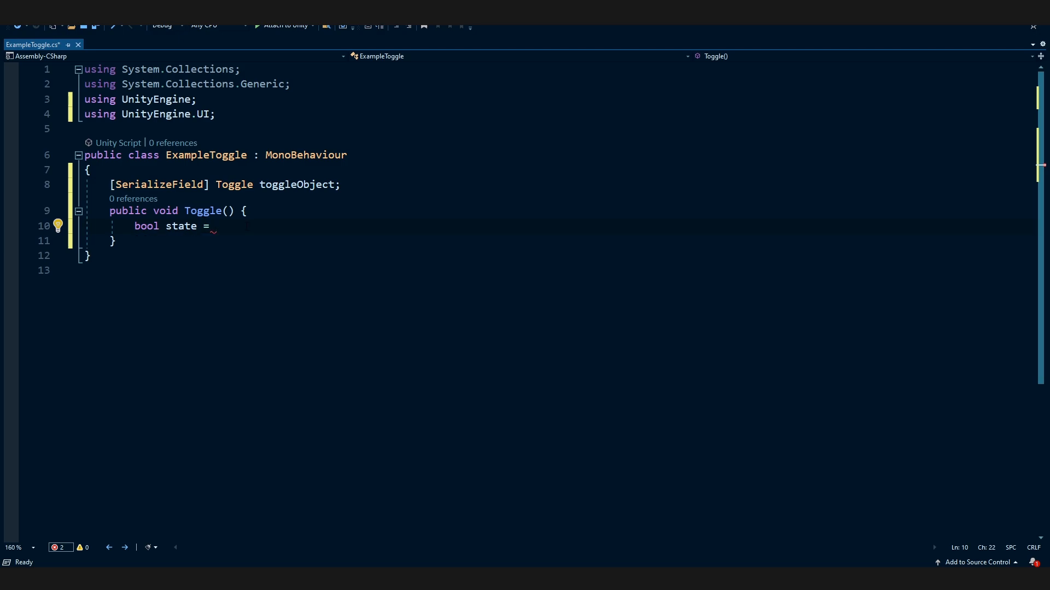
type("toggleObject.")
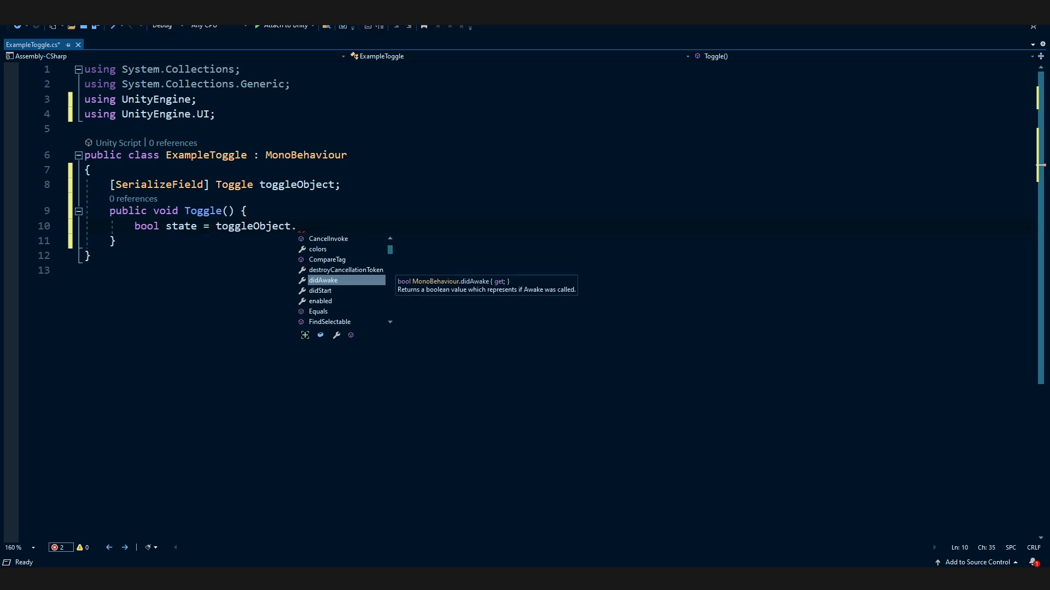
type("iso")
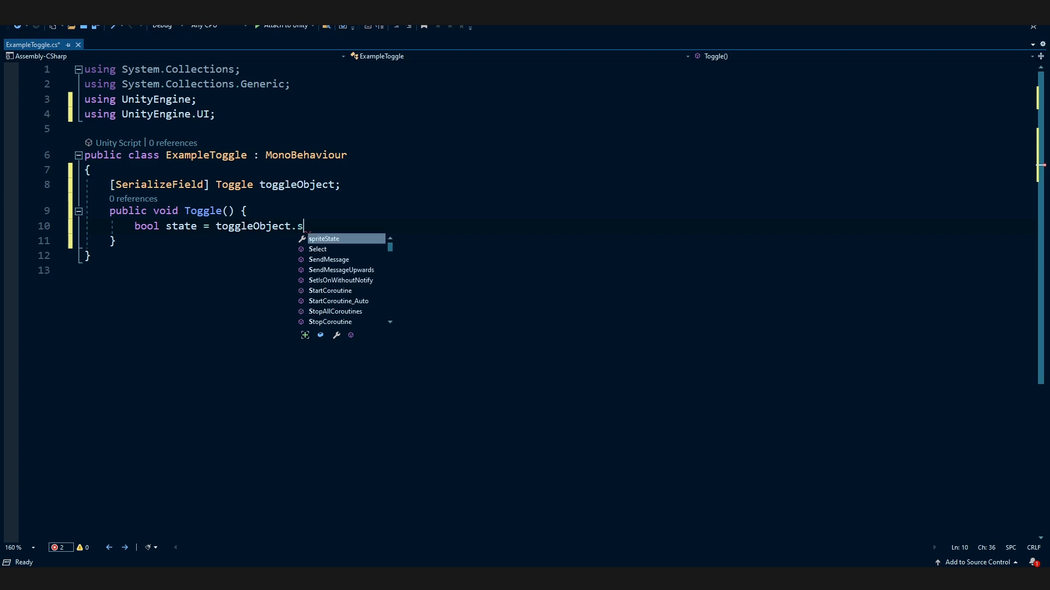
key("Tab")
type(";")
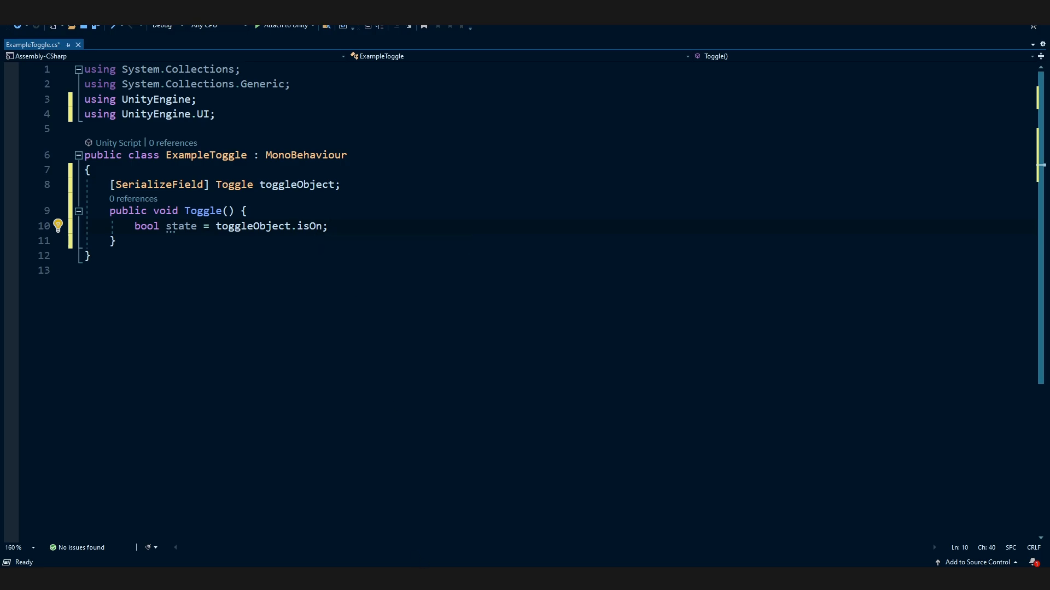
- Switch to Unity and try to turn off the Is On option of the Toggle inside ToggleGroup
key("alt+Tab")
left_click(60, 102)
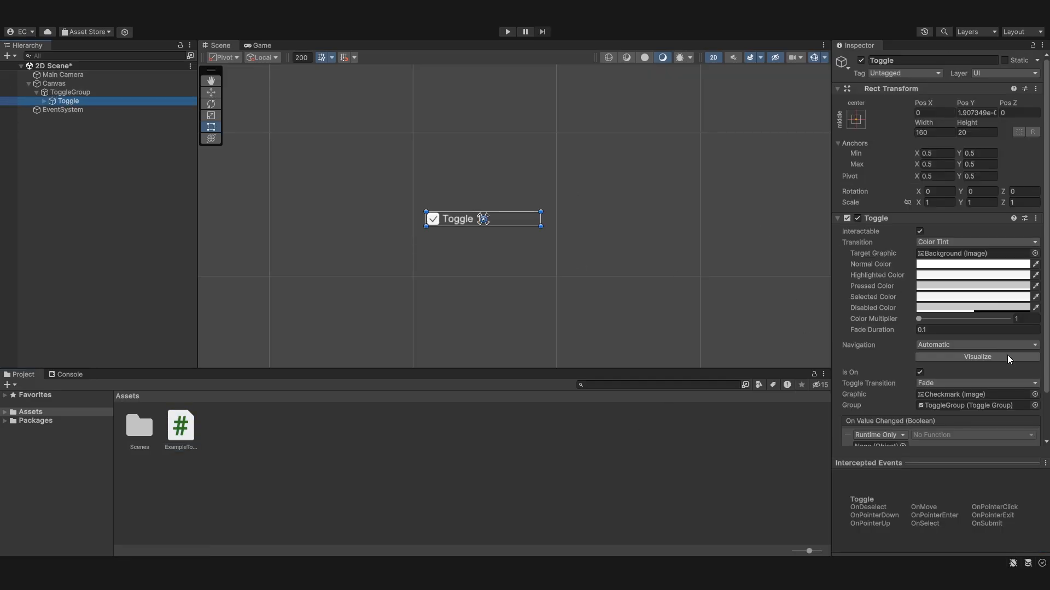
scroll(1010, 359, "down", 2)
left_click(919, 321)
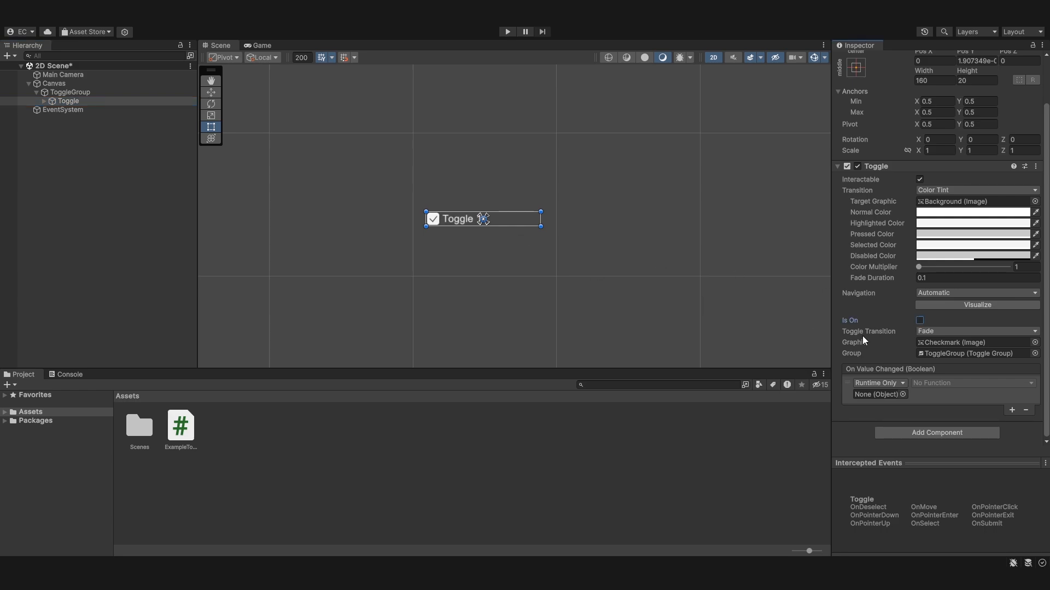
left_click(529, 260)
left_click(74, 92)
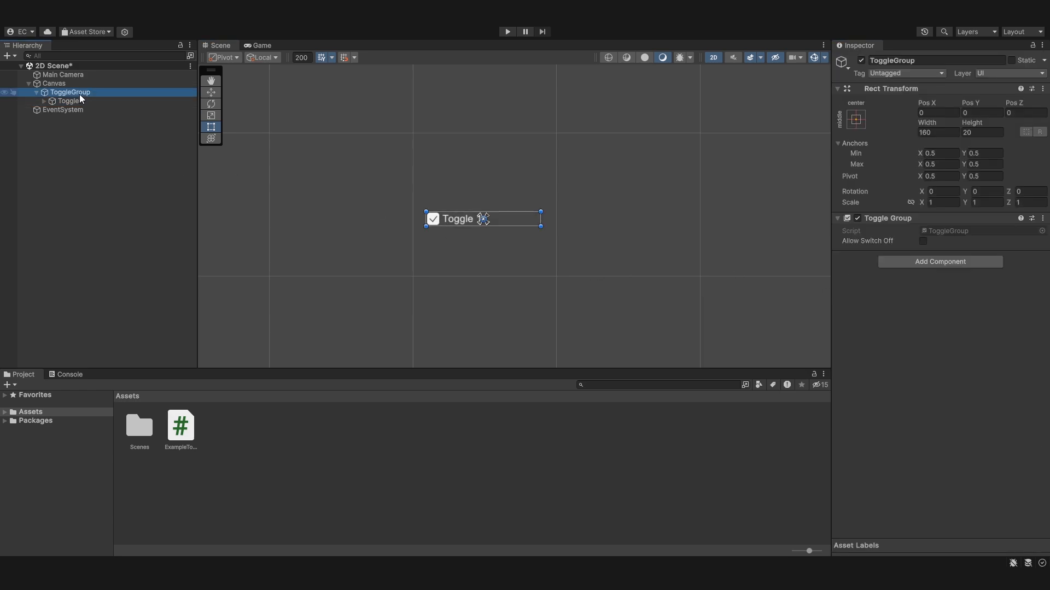
left_click(74, 102)
left_click(920, 373)
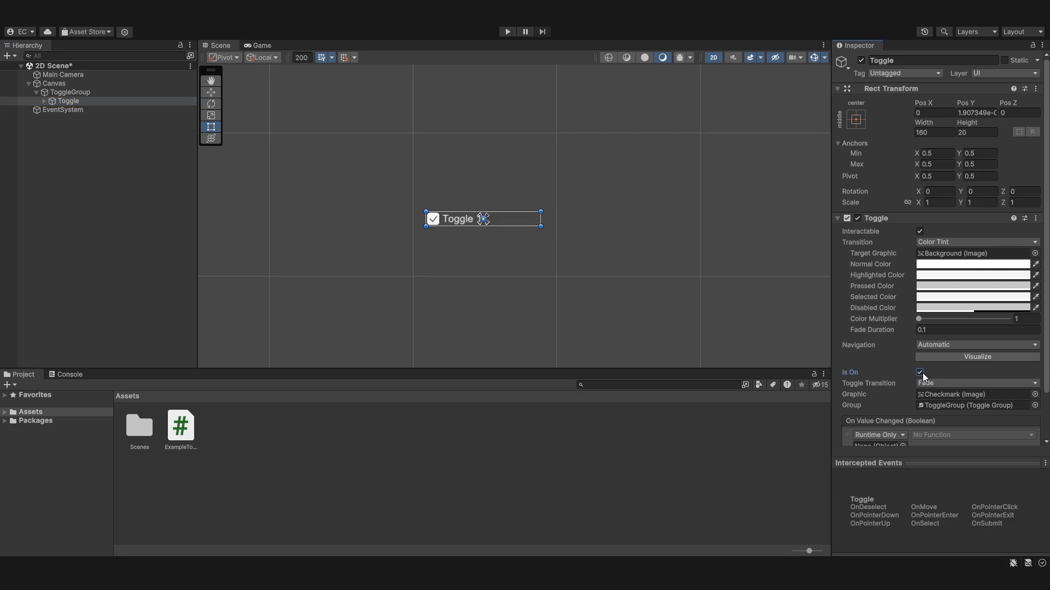
- Move the Toggle out of ToggleGroup to sit directly under the Canvas, and remove the ToggleGroup
left_click(402, 269)
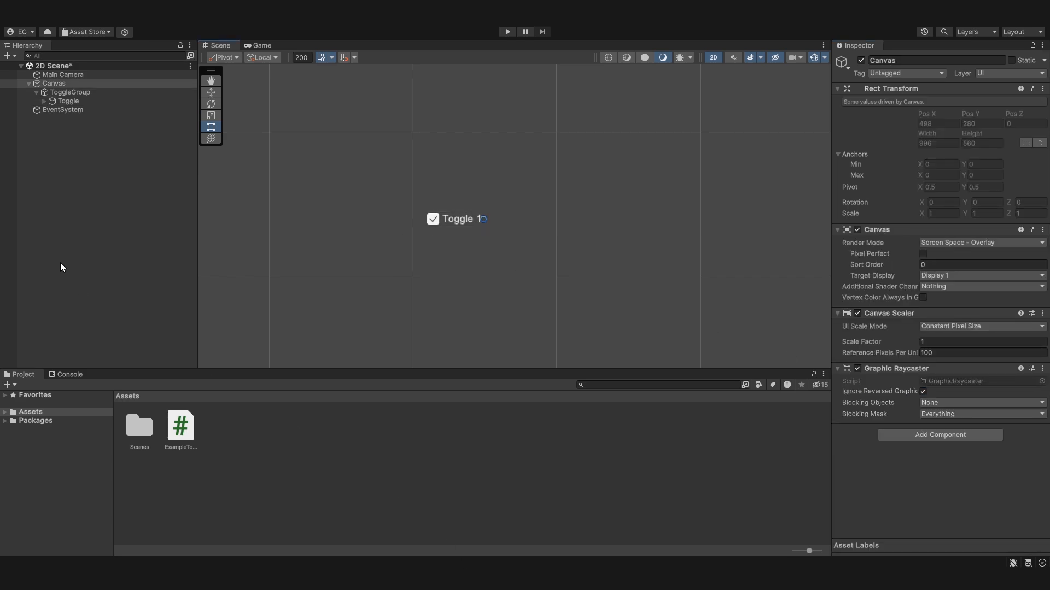
left_click_drag(67, 101, 66, 92)
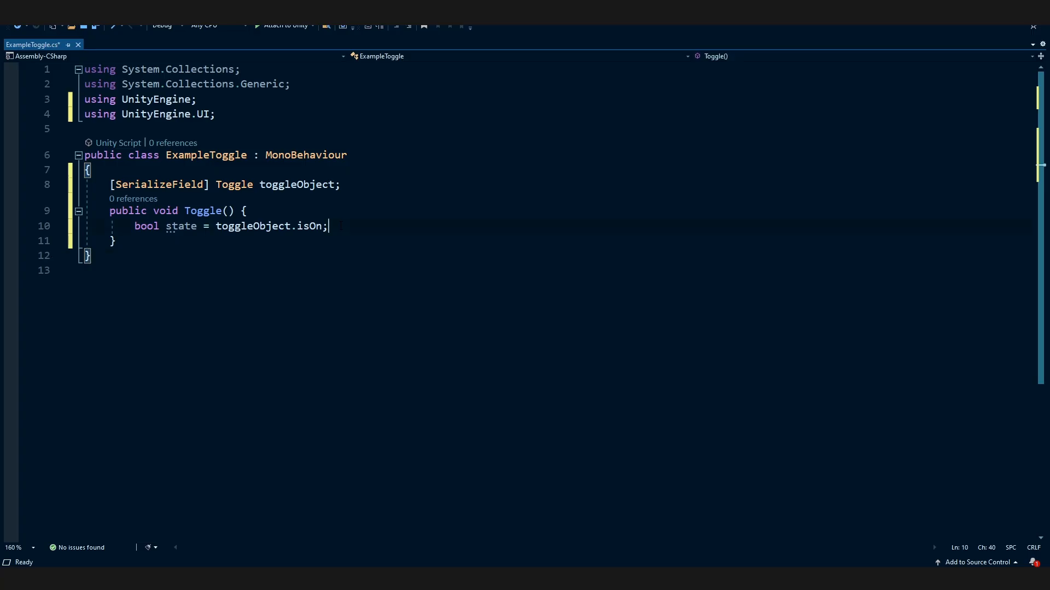
key("Return")
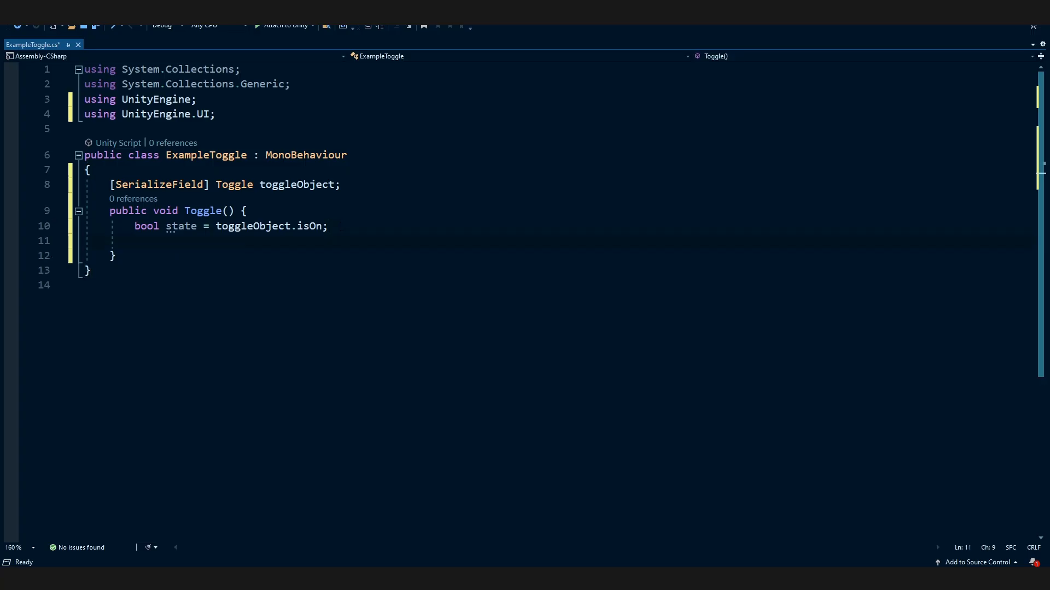
type("StereoTargetEyeMask.,")
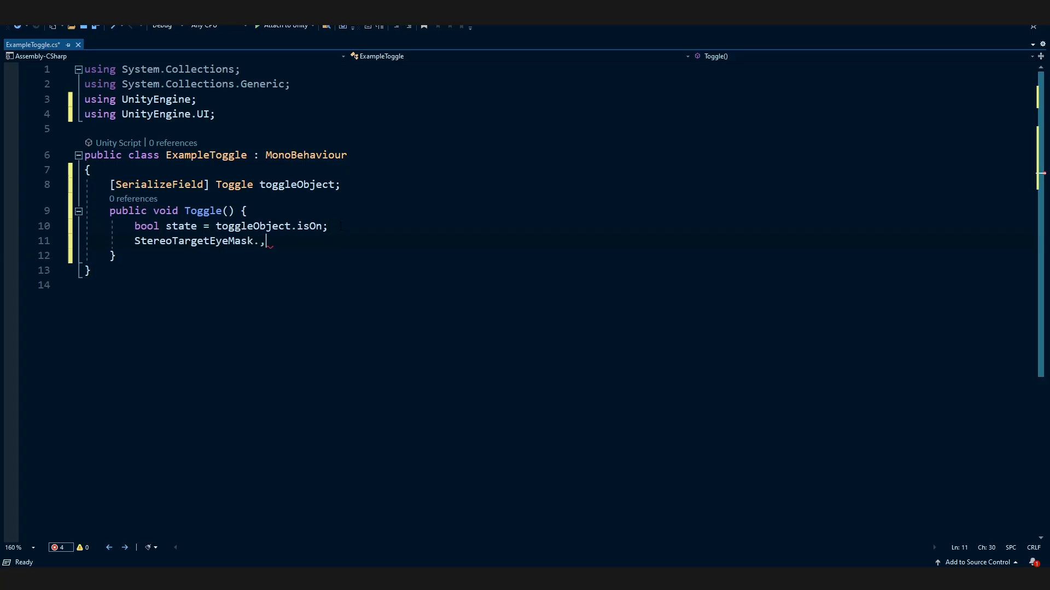
key("BackSpace")
key("BackSpace")
key("BackSpace")
key("BackSpace")
key("BackSpace")
key("BackSpace")
key("BackSpace")
key("BackSpace")
key("BackSpace")
key("BackSpace")
key("BackSpace")
key("BackSpace")
key("BackSpace")
key("BackSpace")
key("BackSpace")
key("BackSpace")
key("BackSpace")
key("BackSpace")
key("BackSpace")
key("BackSpace")
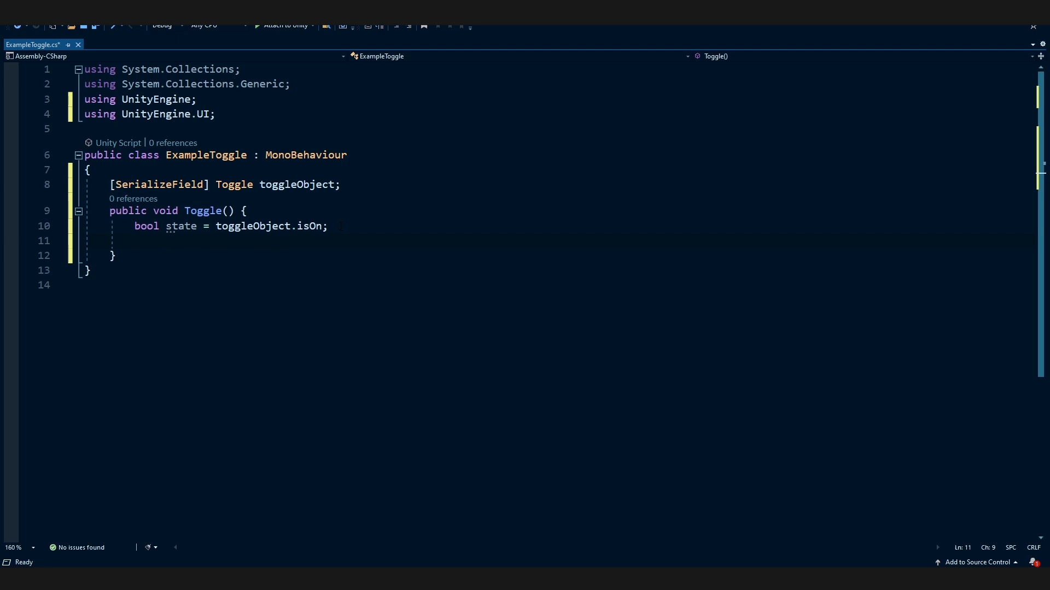
type("if state")
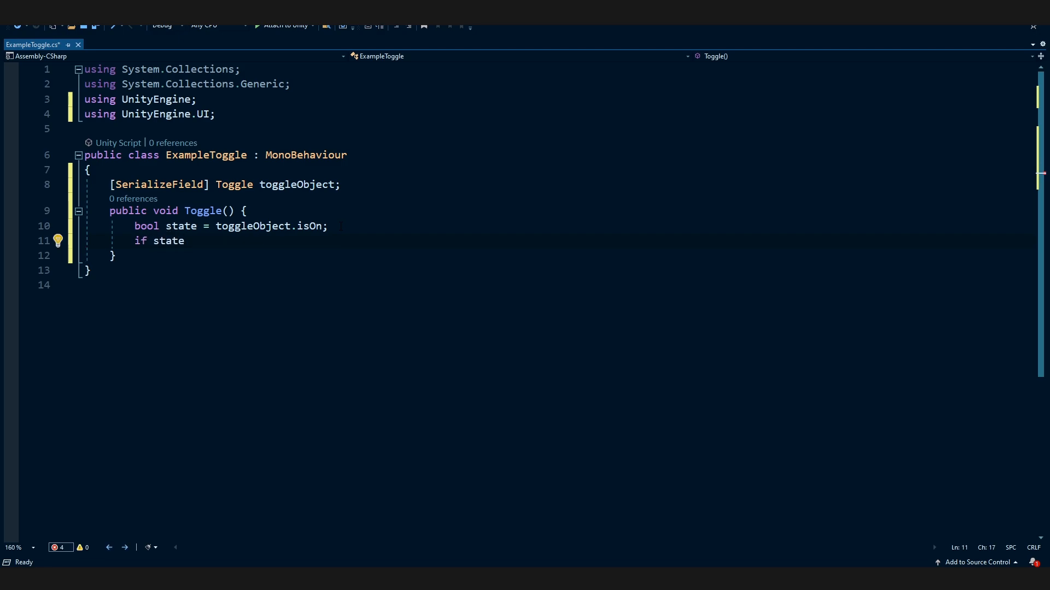
key("BackSpace")
key("BackSpace")
key("BackSpace")
key("BackSpace")
key("BackSpace")
key("BackSpace")
key("BackSpace")
key("BackSpace")
- Add print(state); below the state declaration in the Toggle() method and save the script
type("print(t")
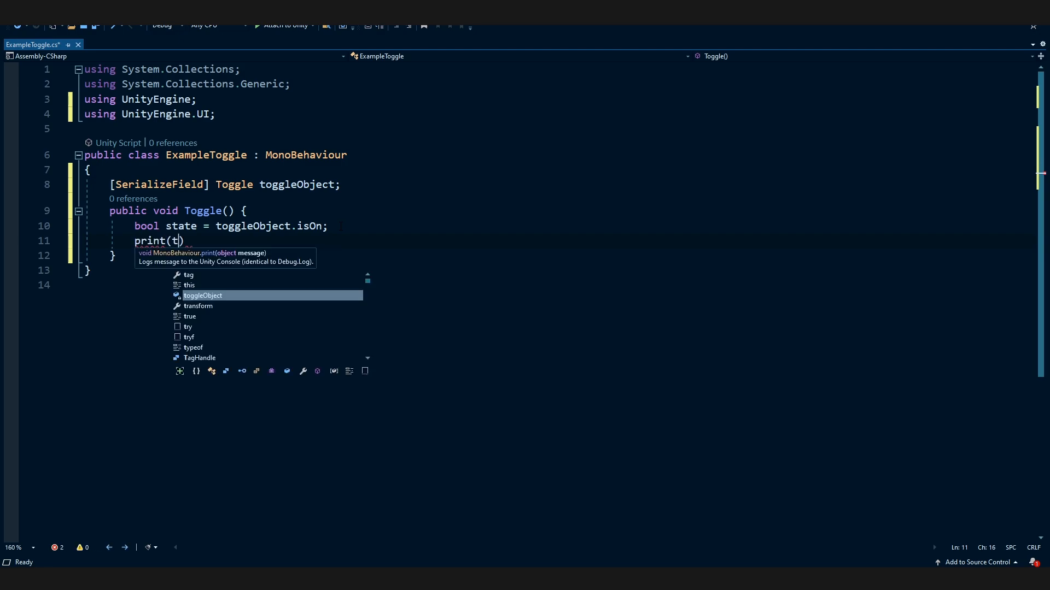
key("BackSpace")
type("state);")
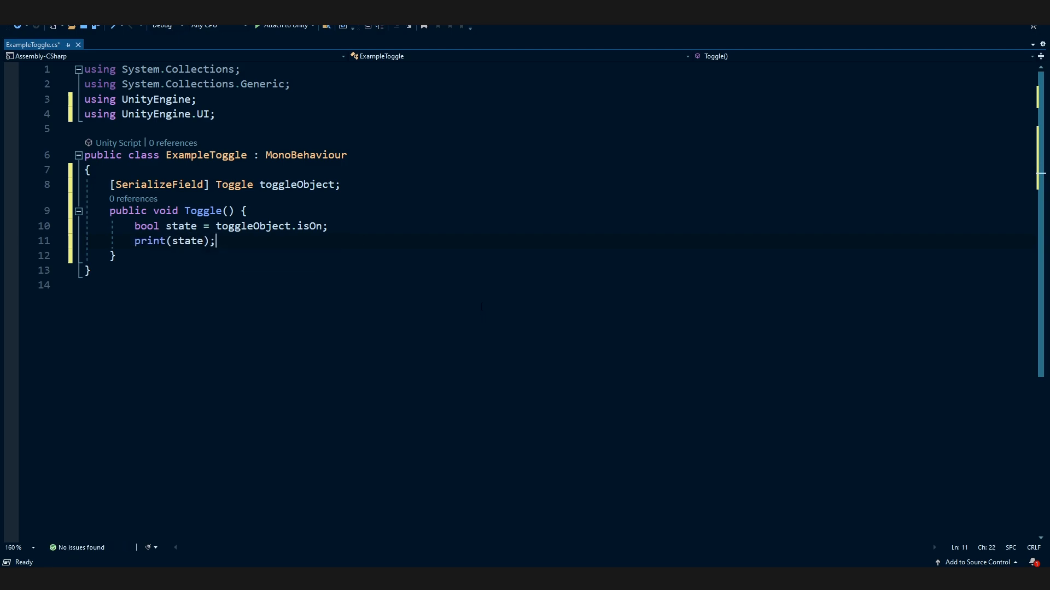
key("ctrl+s")
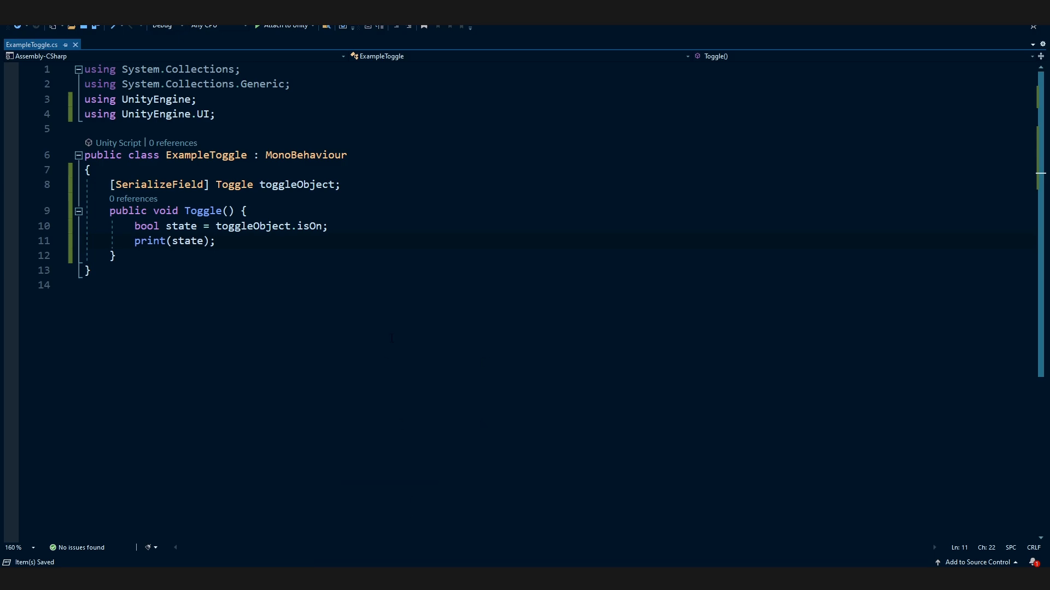
- Switch to Unity and create an empty scene object named ExampleToggleScript
key("alt+Tab")
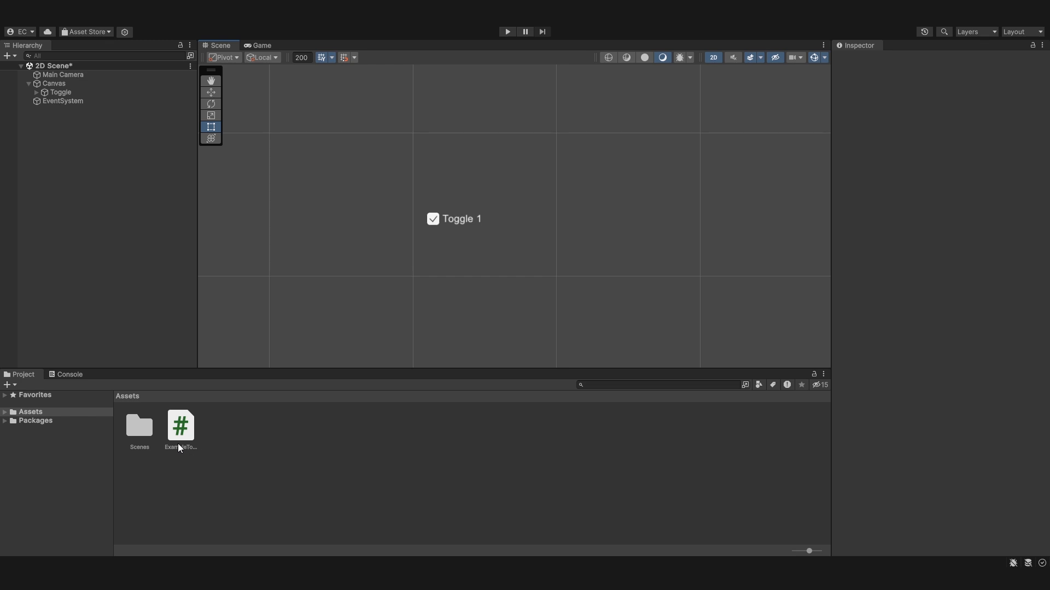
right_click(91, 146)
left_click(127, 305)
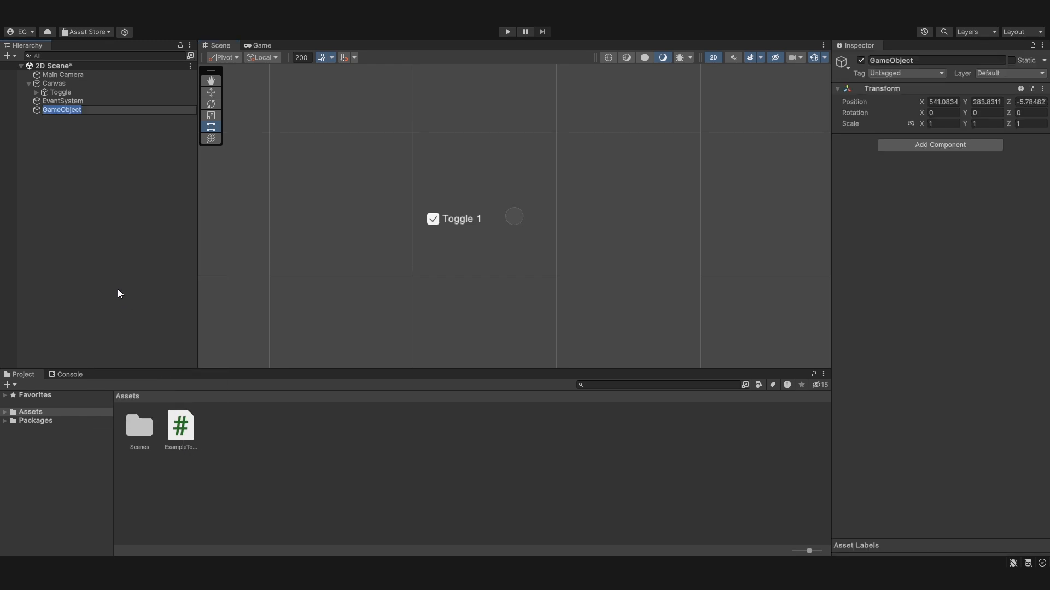
type("ExampleToggleScript")
key("Return")
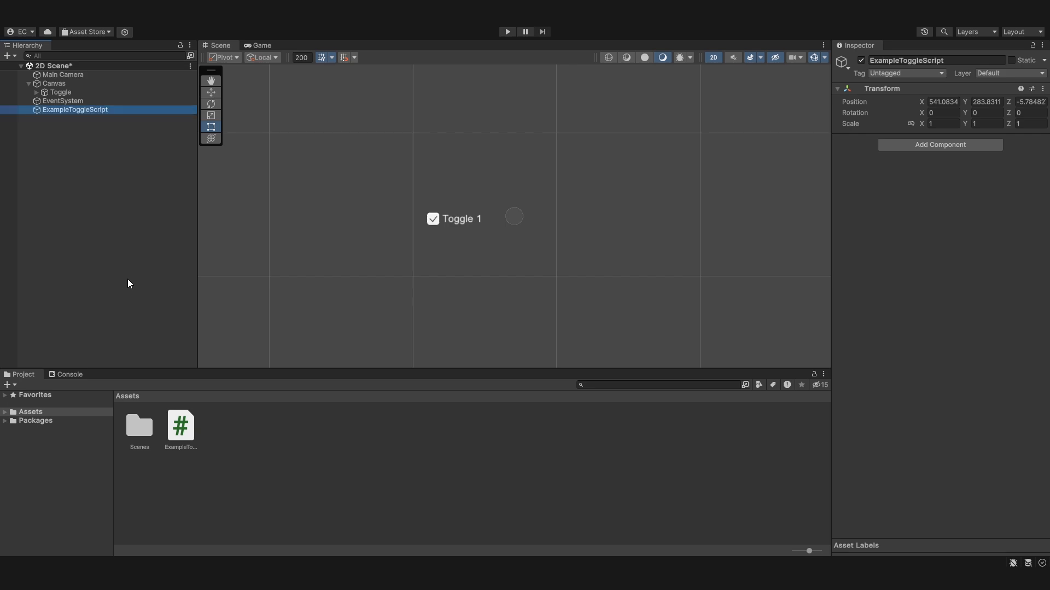
- Attach the ExampleToggle script to the ExampleToggleScript object and assign the Toggle as its Toggle Object
left_click_drag(180, 429, 1011, 282)
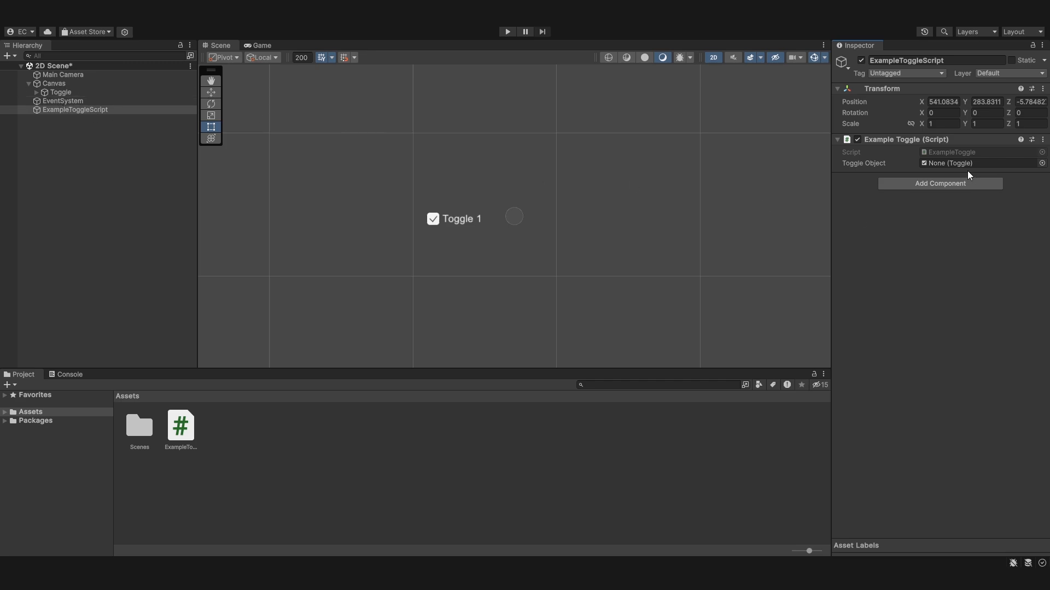
left_click_drag(134, 93, 952, 163)
- Assign ExampleToggleScript to the Toggle's On Value Changed entry and set its function to ExampleToggle.Toggle()
left_click(56, 93)
scroll(900, 394, "down", 2)
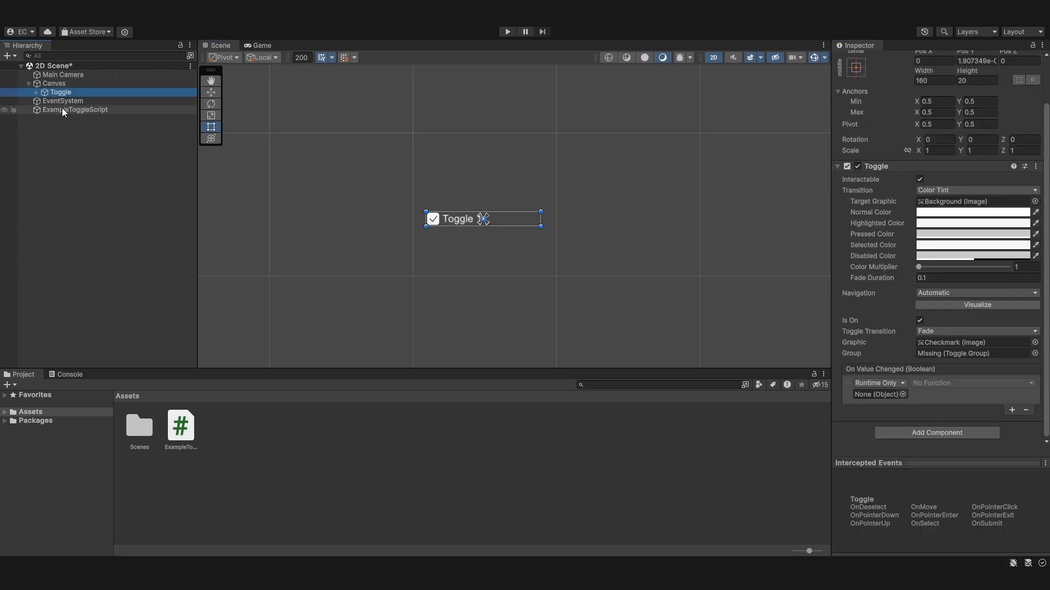
left_click_drag(66, 110, 890, 397)
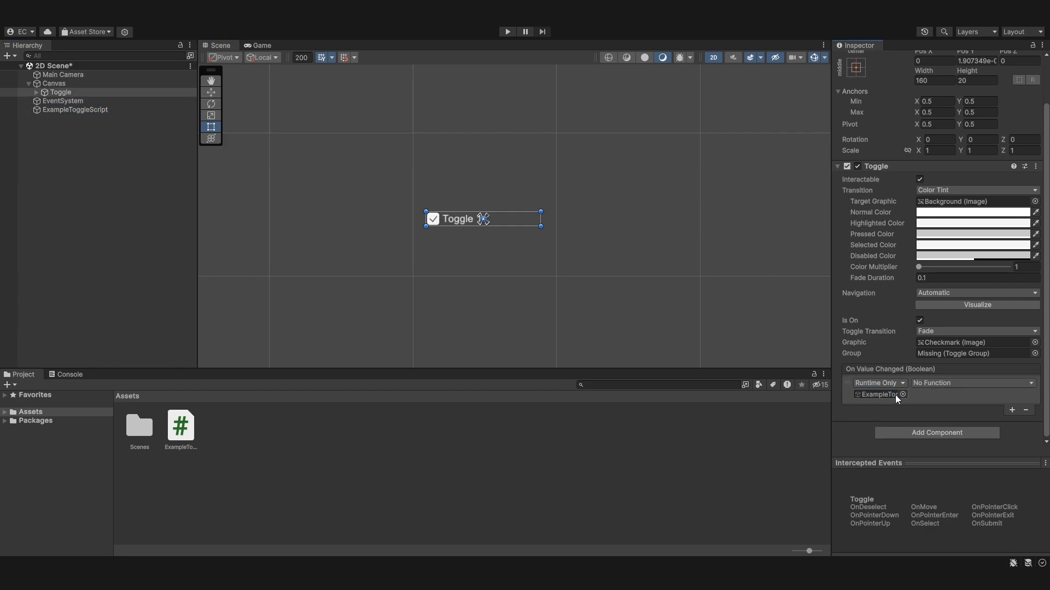
left_click(932, 388)
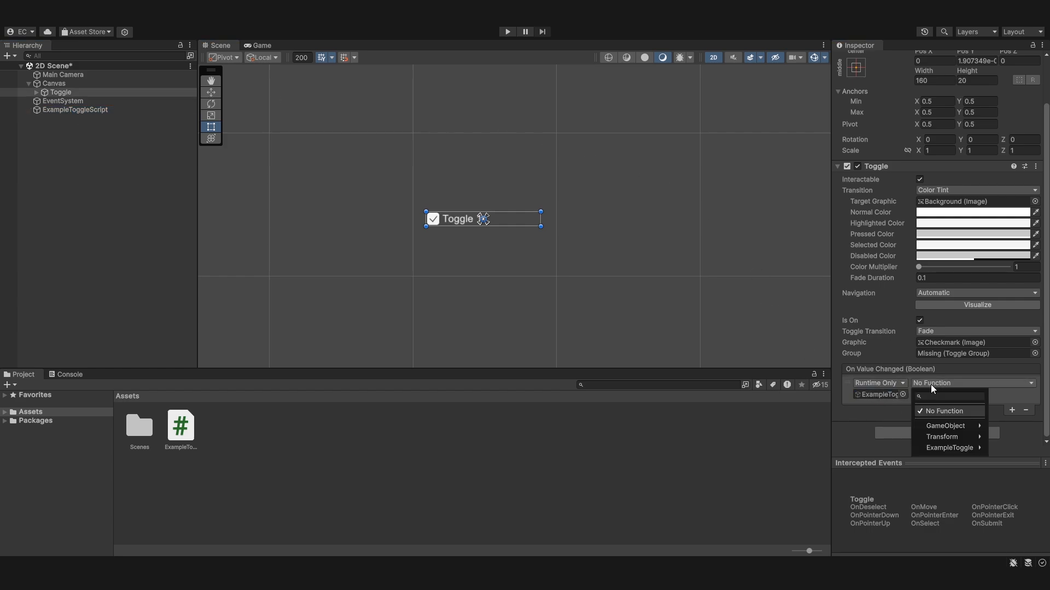
mouse_move(956, 449)
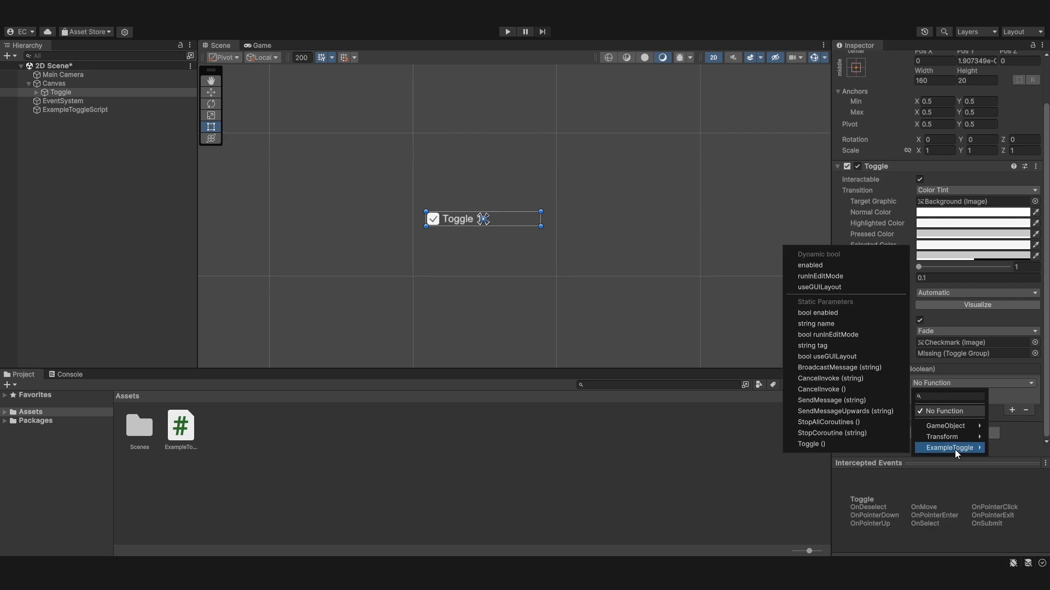
left_click(844, 444)
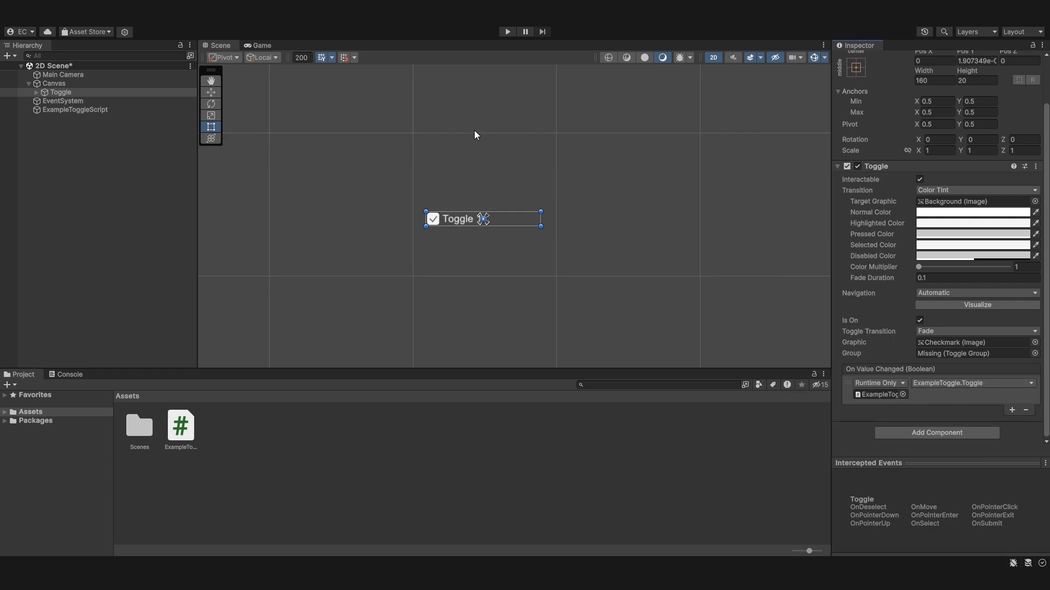
- Try a different call state for the Toggle's On Value Changed entry and reselect the Toggle
left_click(880, 382)
left_click(886, 407)
left_click(436, 222)
left_click(61, 92)
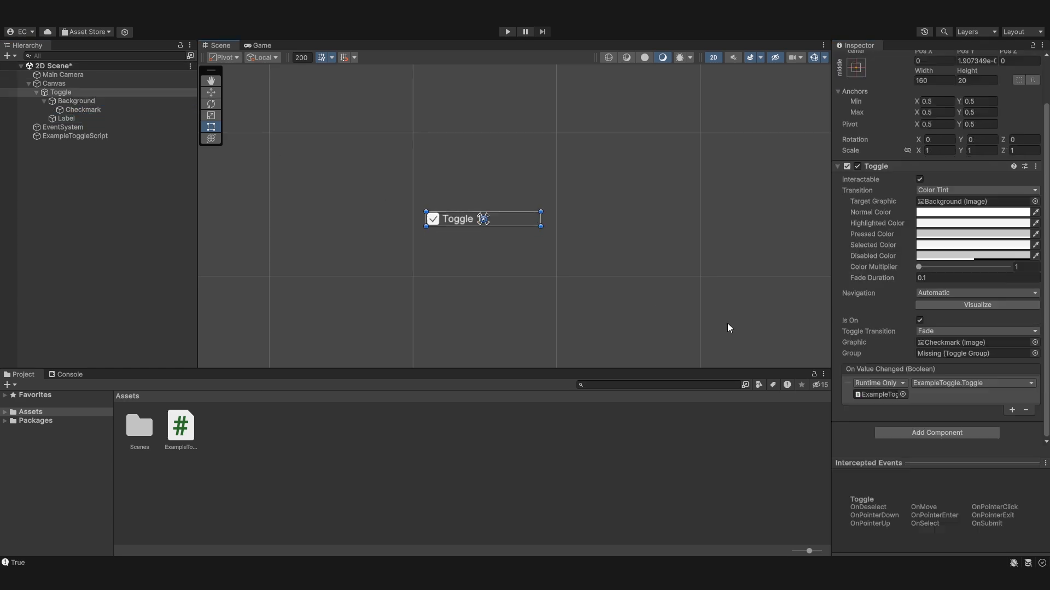
- Run the scene in play mode and switch Toggle 1 on and off repeatedly
left_click(728, 327)
left_click(508, 32)
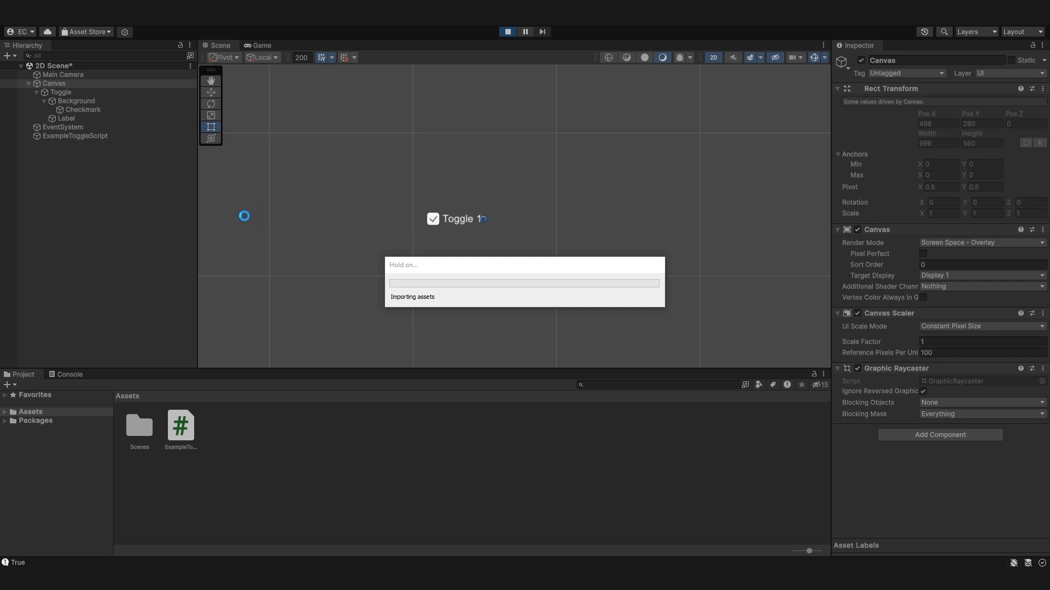
left_click(64, 374)
left_click(23, 374)
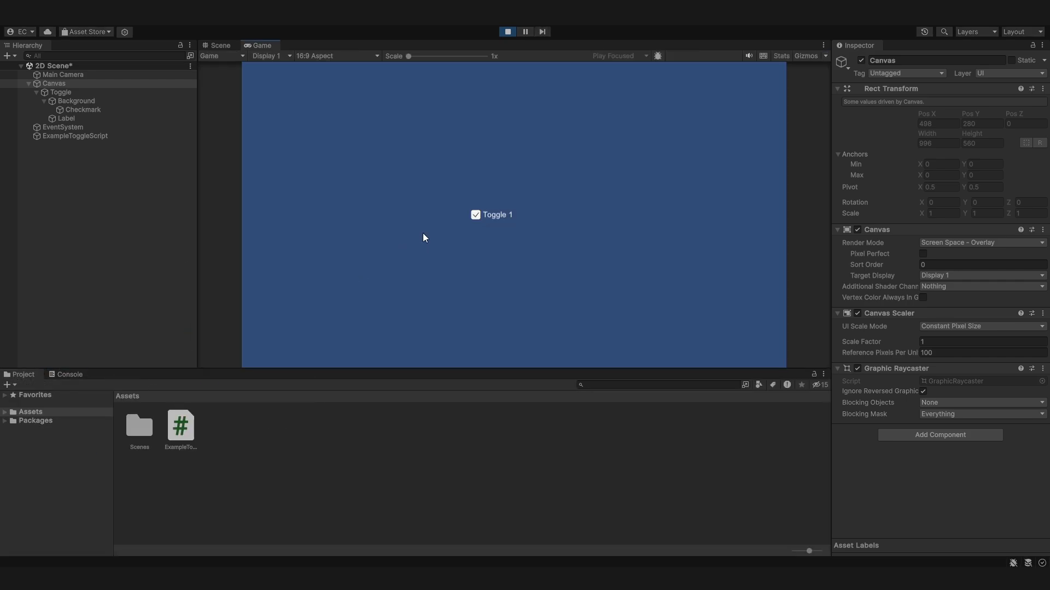
left_click(476, 217)
left_click(473, 216)
left_click(476, 216)
left_click(476, 216)
left_click(476, 216)
left_click(476, 216)
left_click(476, 217)
left_click(476, 217)
- Review the toggle states printed in the Console, then end play mode and return to the project assets
left_click(71, 375)
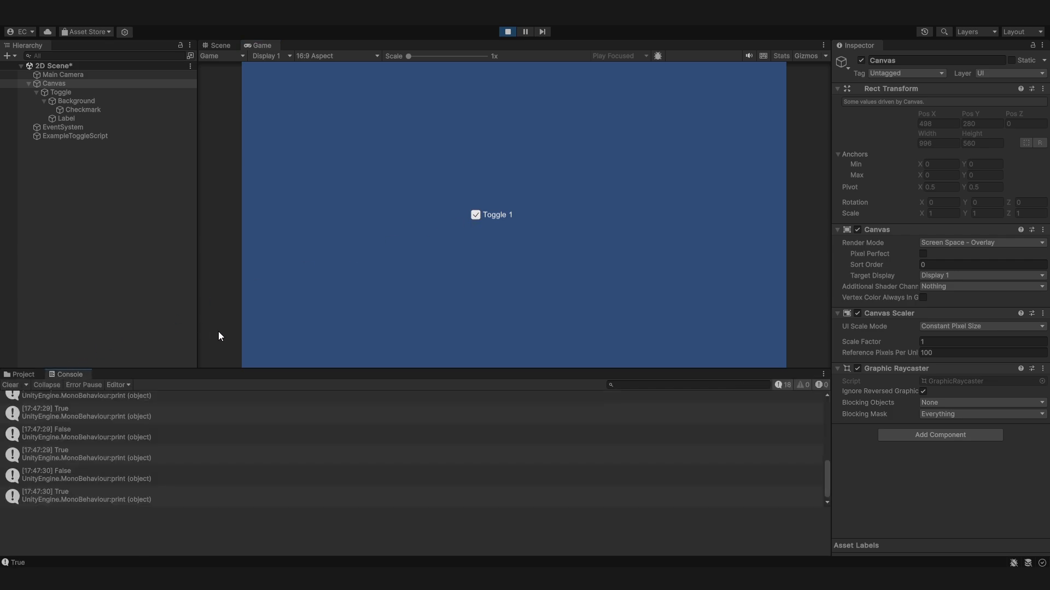
scroll(185, 437, "up", 3)
scroll(187, 434, "down", 5)
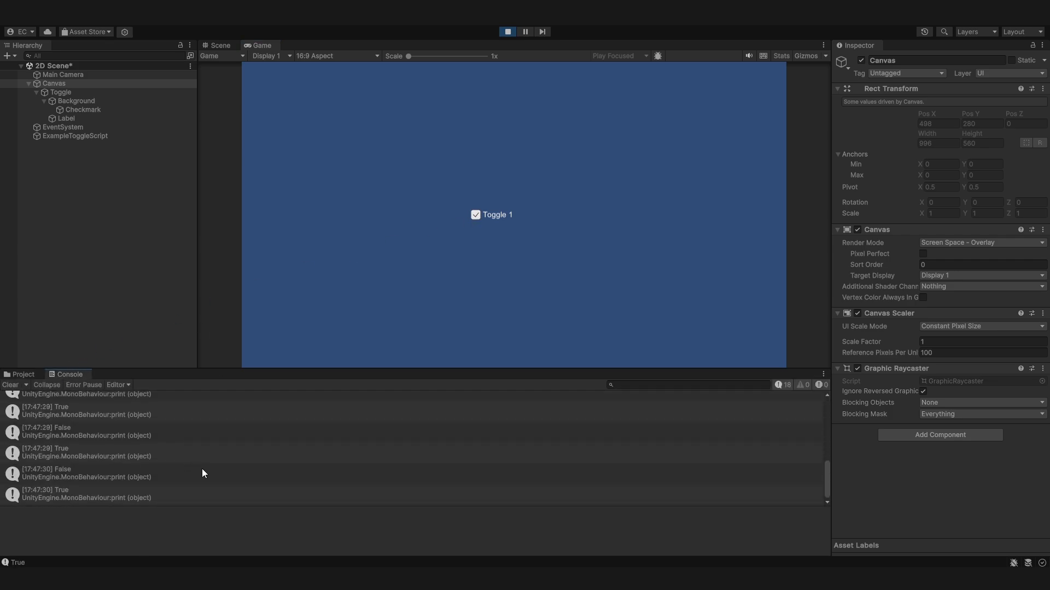
left_click(507, 32)
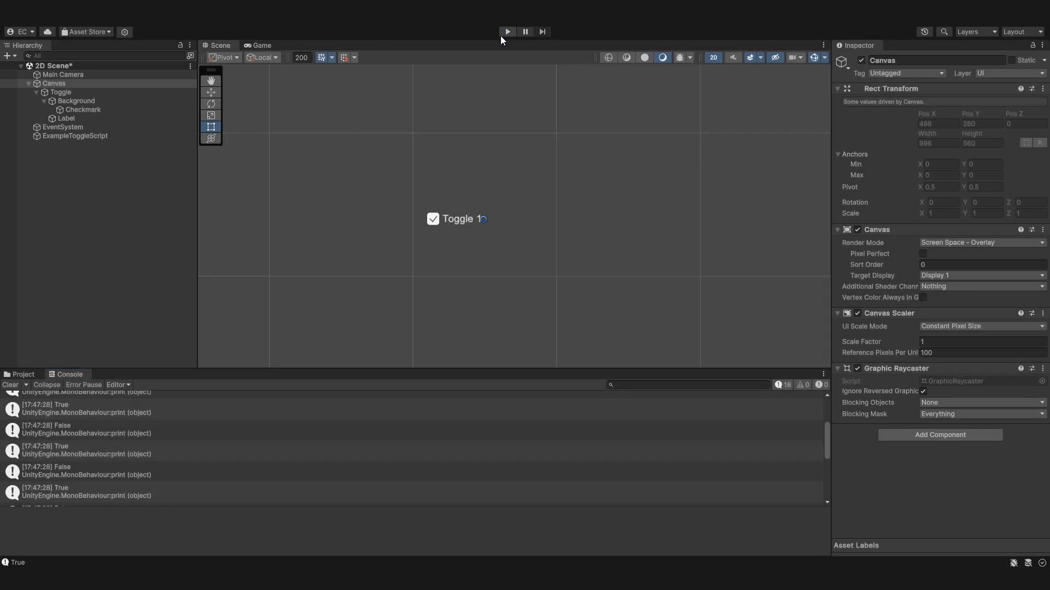
left_click(24, 375)
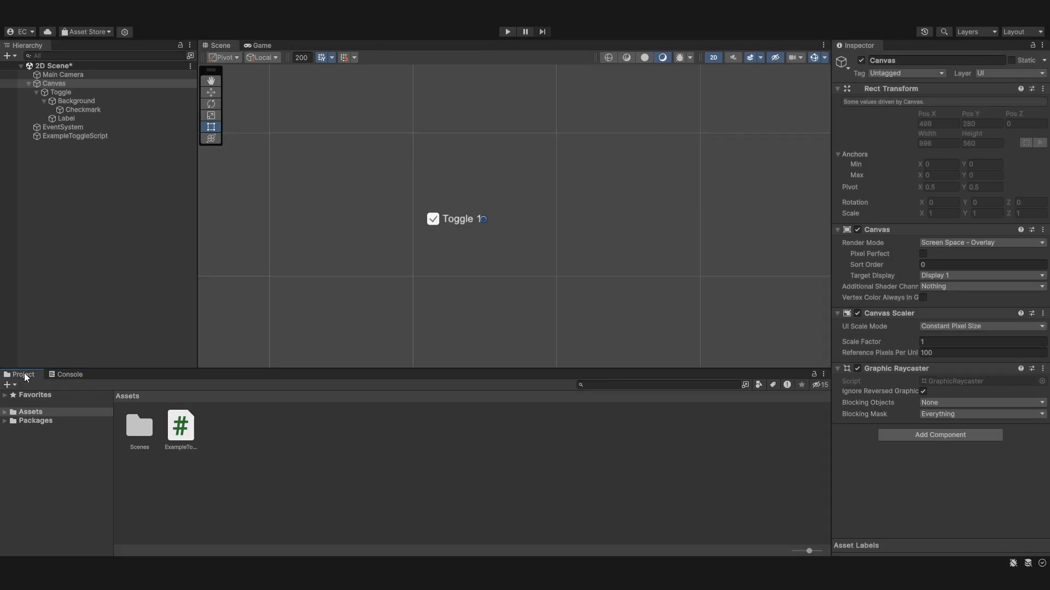
scroll(214, 176, "down", 1)
middle_click_drag(291, 206, 394, 202)
scroll(298, 217, "down", 5)
scroll(398, 164, "down", 3)
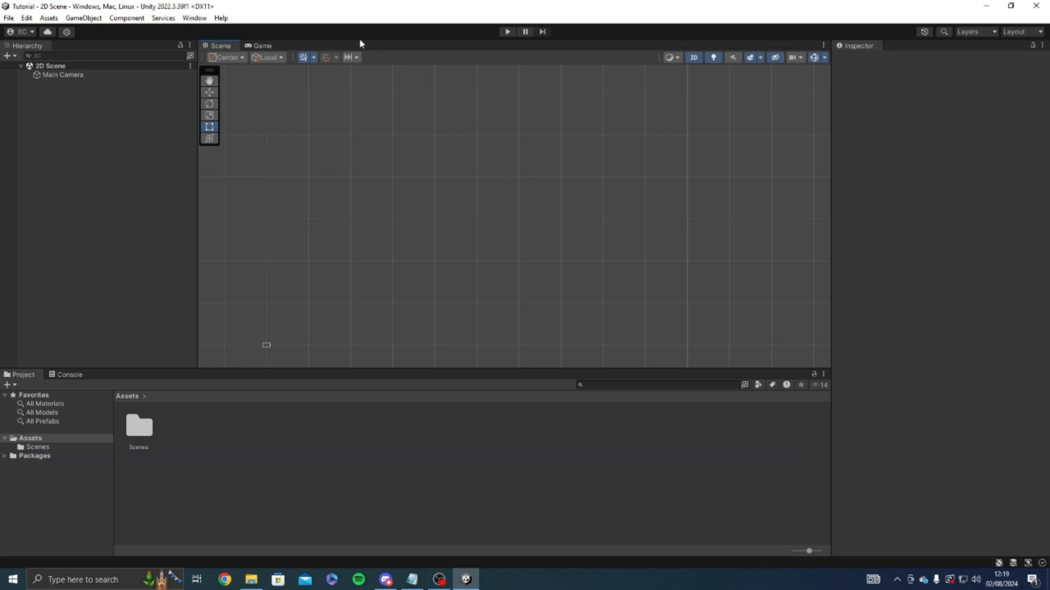
- Add a UI Slider to the 2D Scene and bring it into close view with the Rect tool active
right_click(88, 114)
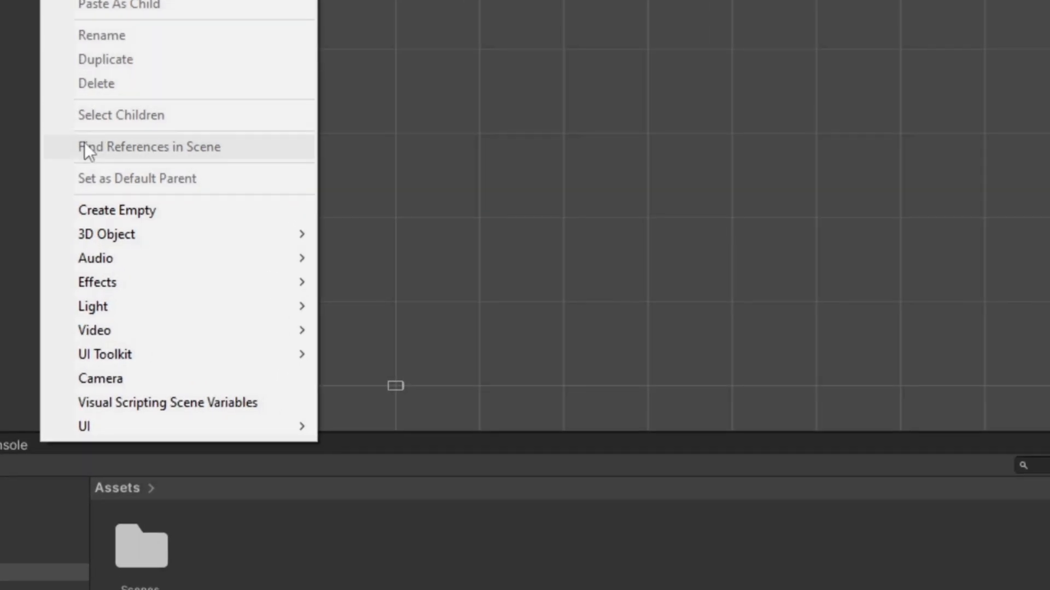
mouse_move(97, 425)
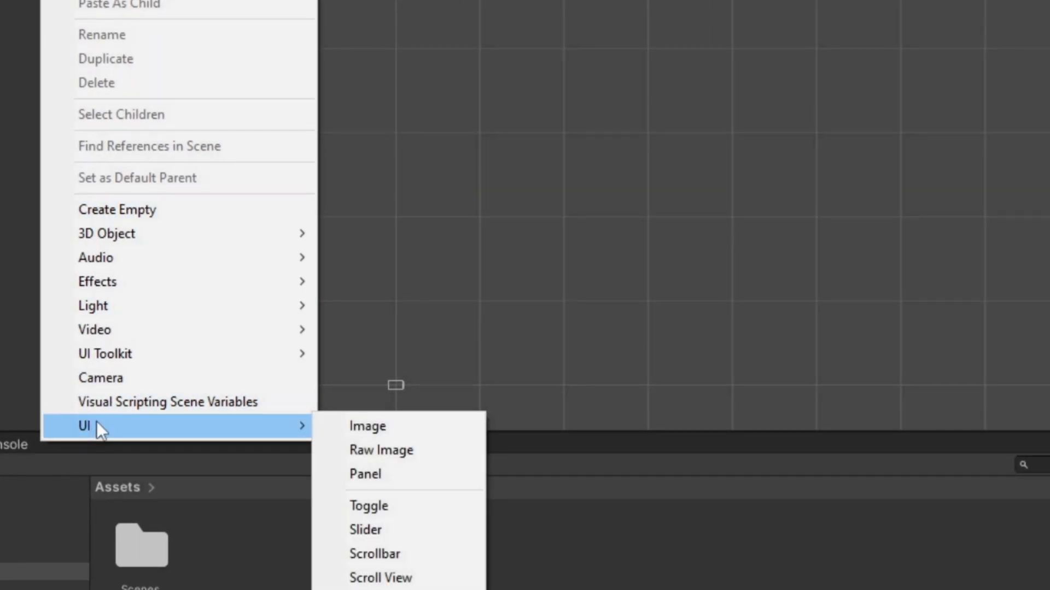
left_click(388, 534)
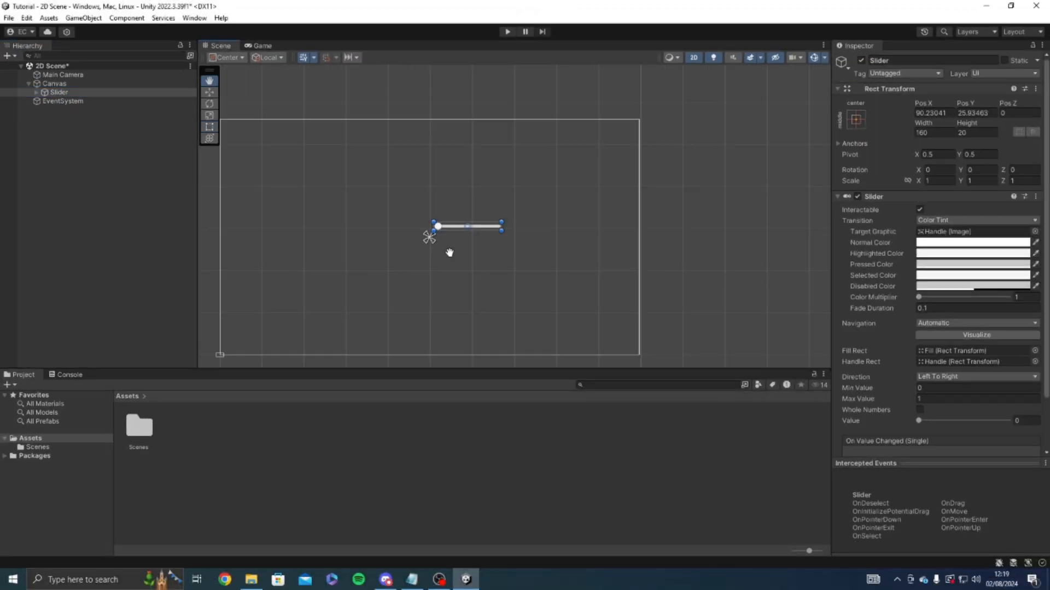
scroll(441, 217, "up", 5)
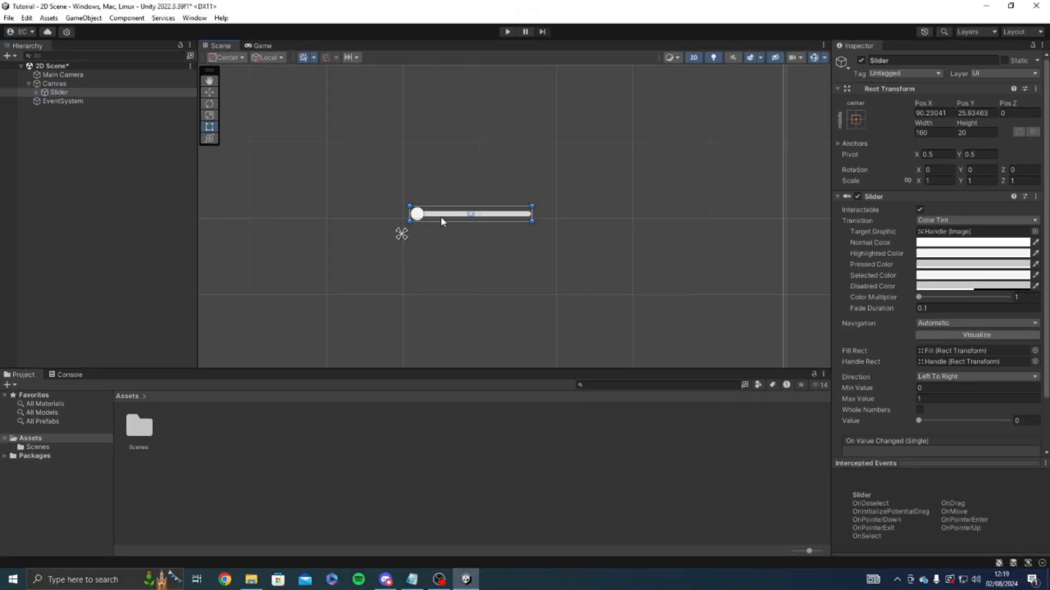
key("t")
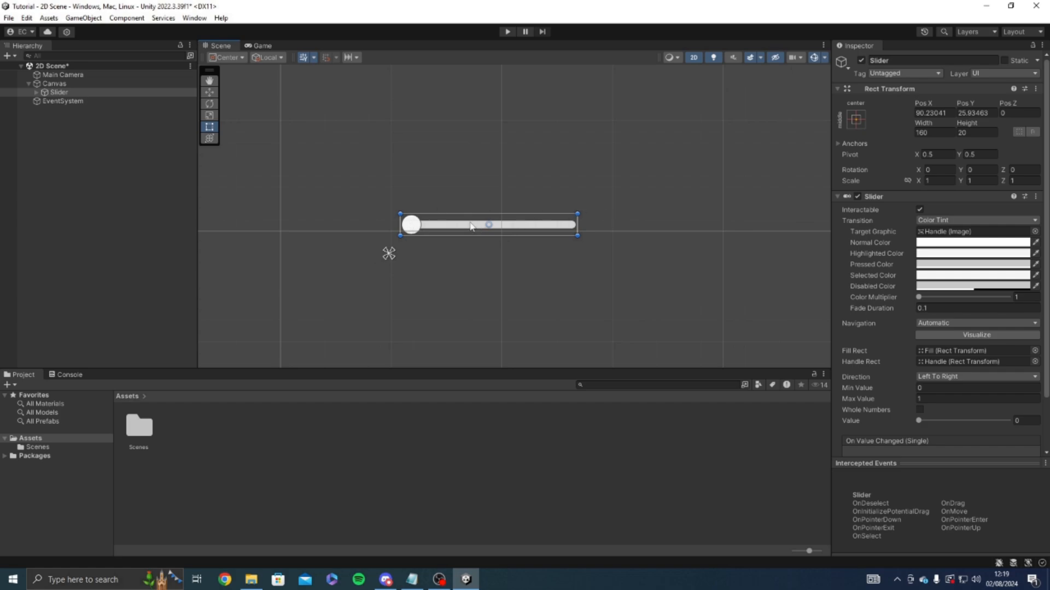
- Expand the Slider, select its Background child, and try adjusting the Background's rectangle before undoing that change
left_click(50, 92)
left_click(37, 93)
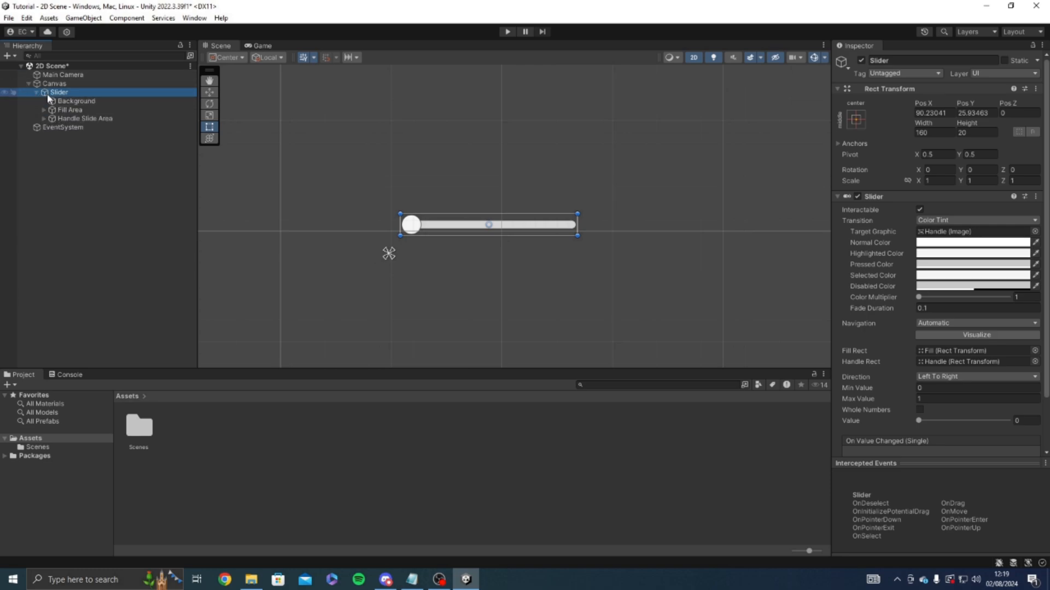
left_click(71, 101)
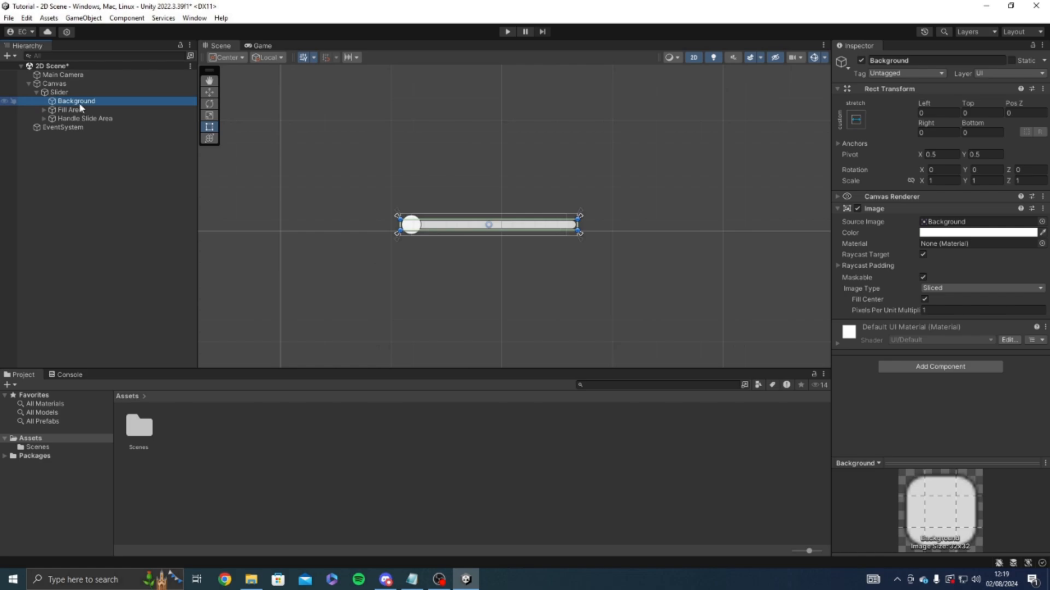
scroll(446, 271, "up", 5)
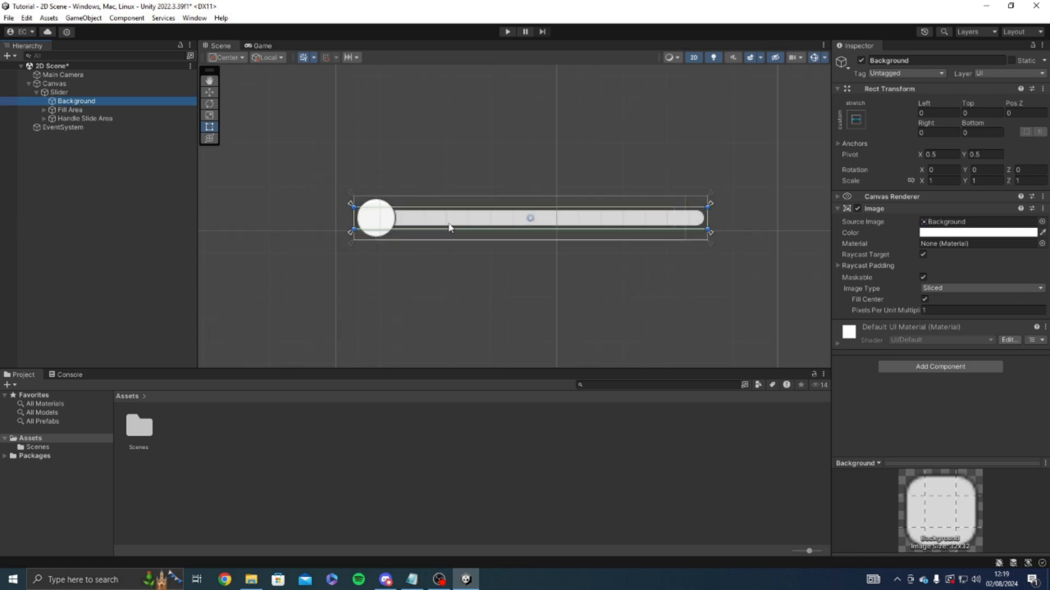
left_click_drag(458, 231, 437, 289)
key("ctrl+z")
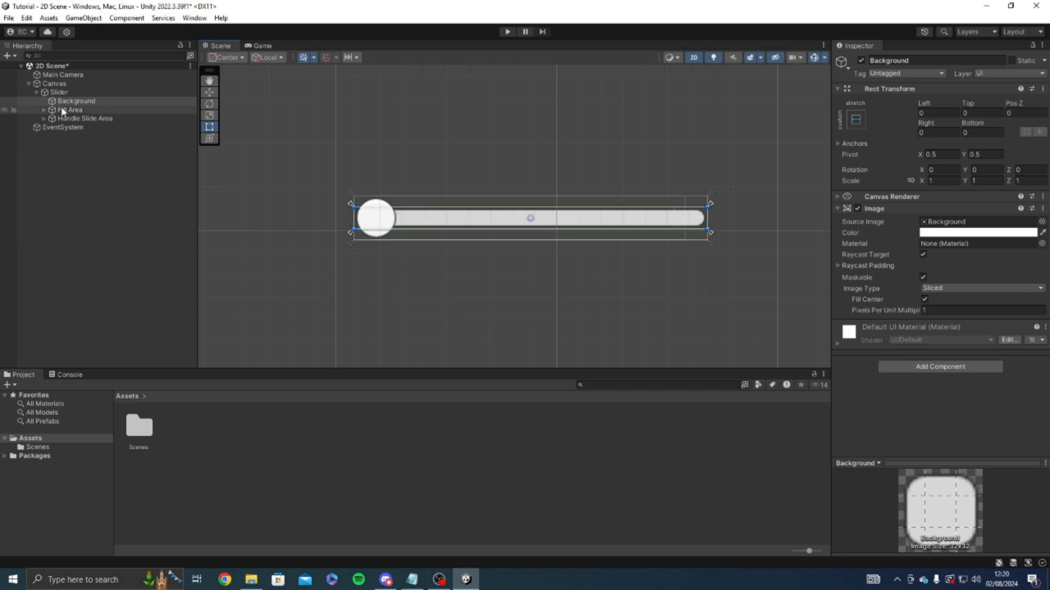
- Expand the Slider's Fill Area and examine its rectangle together with its Fill child
left_click(63, 111)
left_click(44, 110)
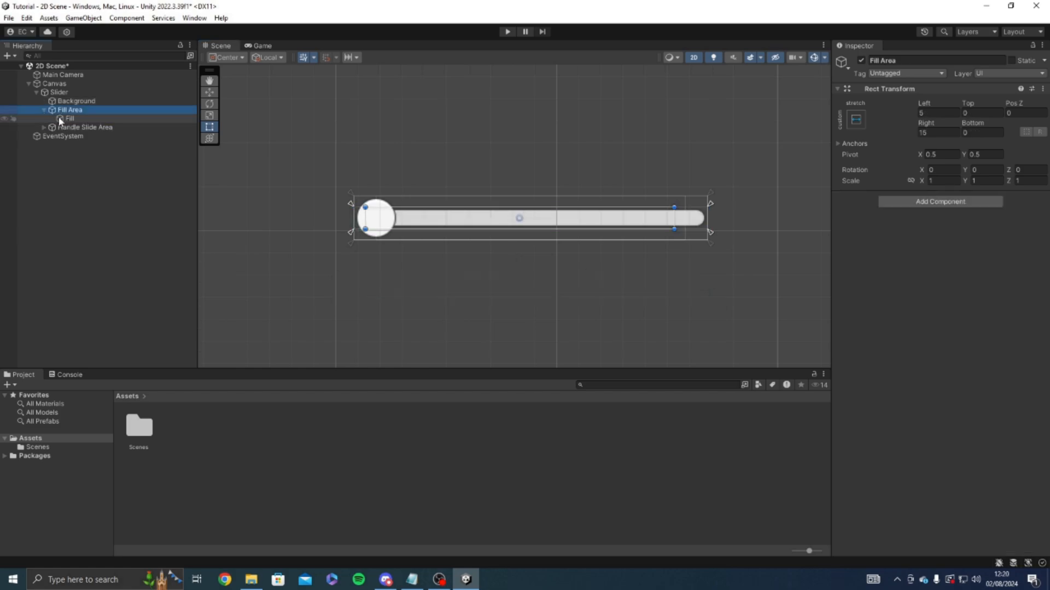
left_click(64, 118)
left_click(65, 110)
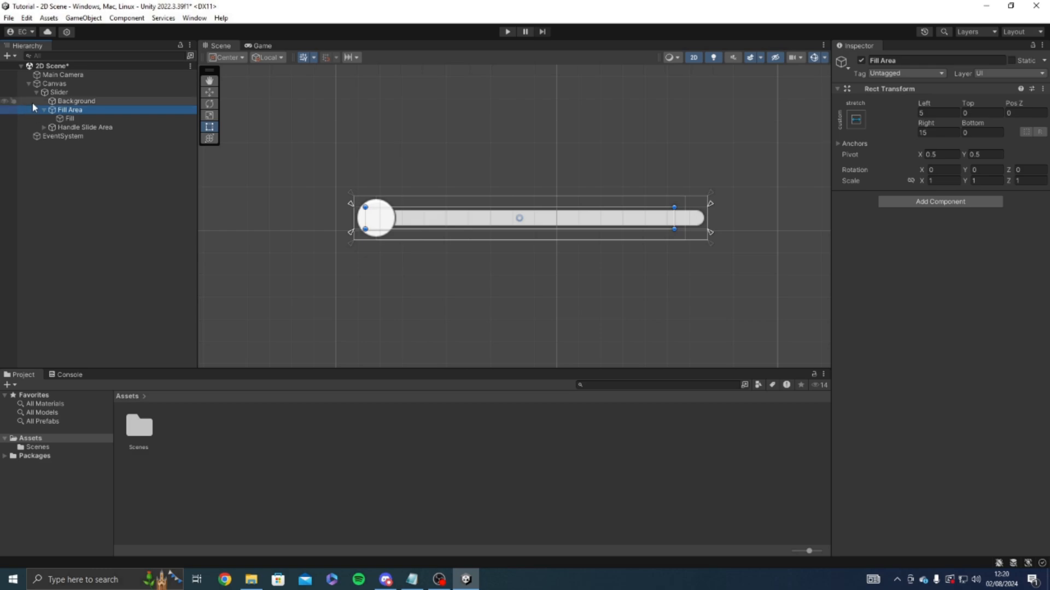
scroll(436, 291, "up", 1)
middle_click_drag(430, 290, 392, 301)
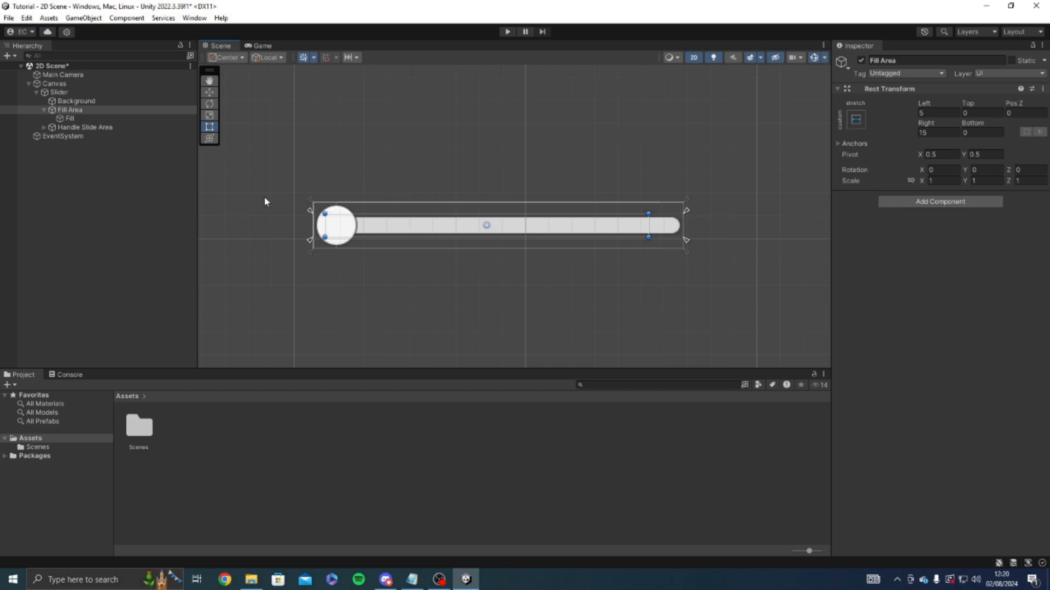
- Inspect the Fill object's Rect Transform and its anchor presets
left_click(88, 119)
middle_click_drag(414, 199, 384, 200)
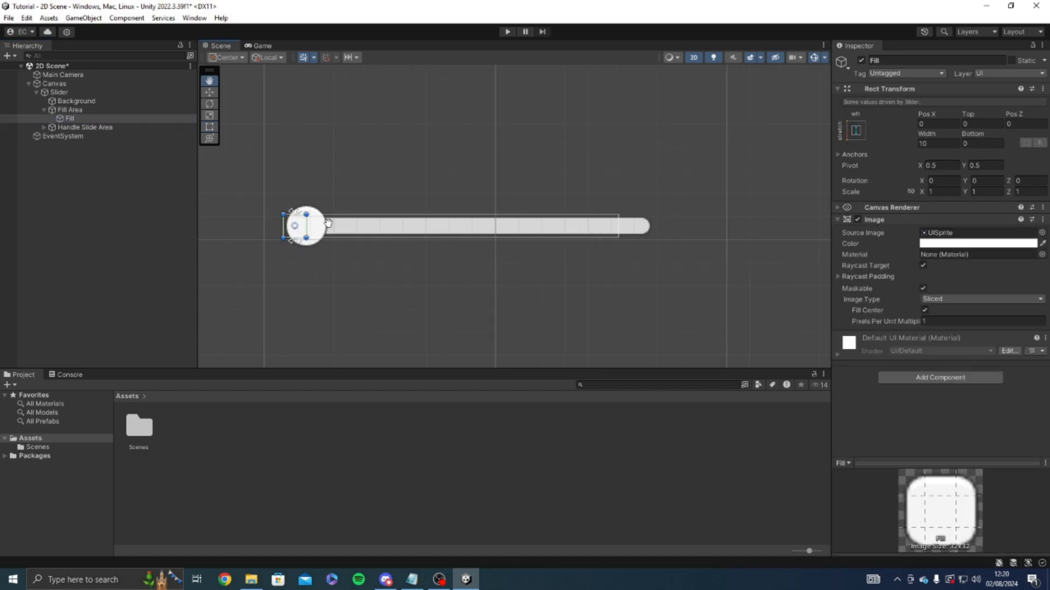
left_click(856, 130)
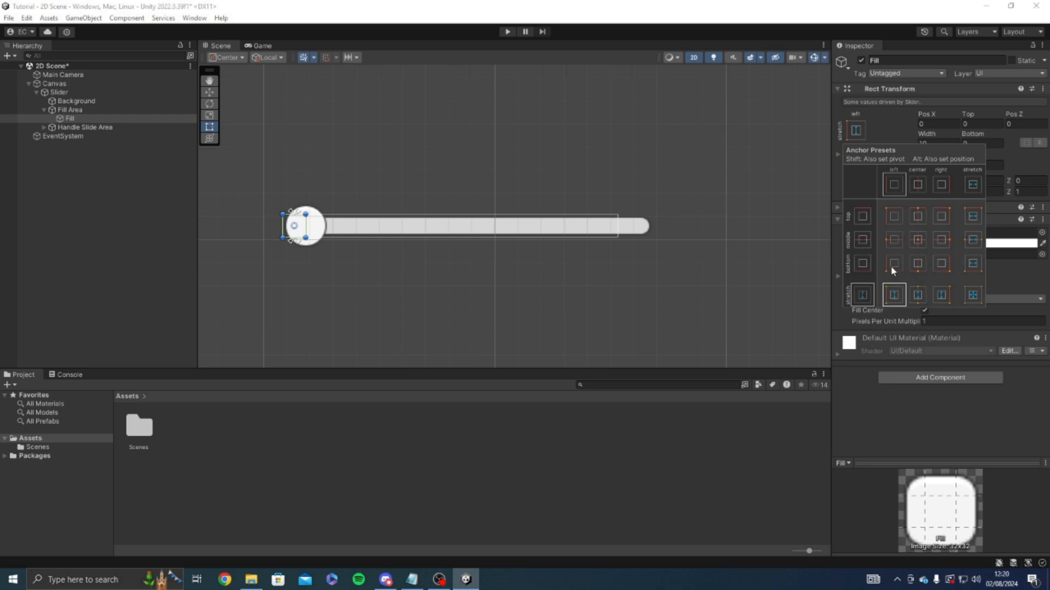
middle_click_drag(519, 287, 501, 298)
scroll(502, 298, "up", 5)
- Stretch the Fill object horizontally across the Fill Area to a width of about 145
left_click(63, 110)
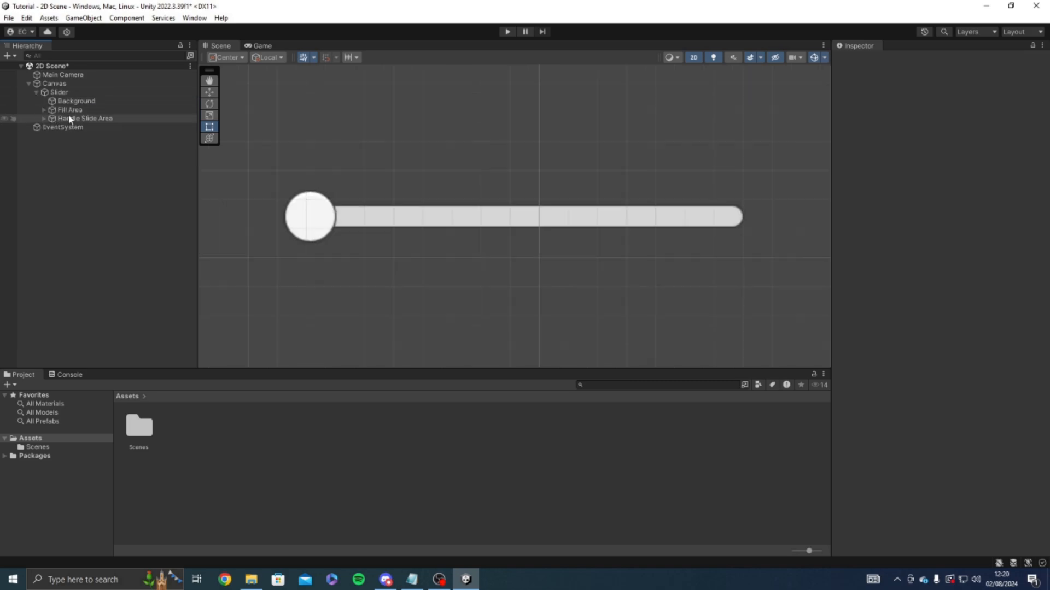
left_click(72, 111)
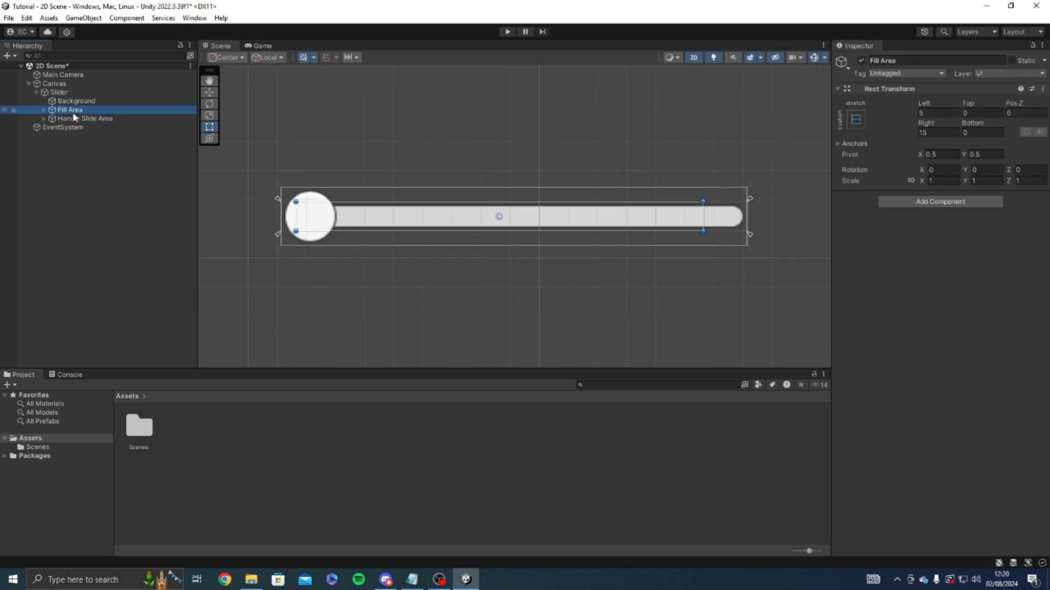
left_click(43, 110)
left_click(68, 118)
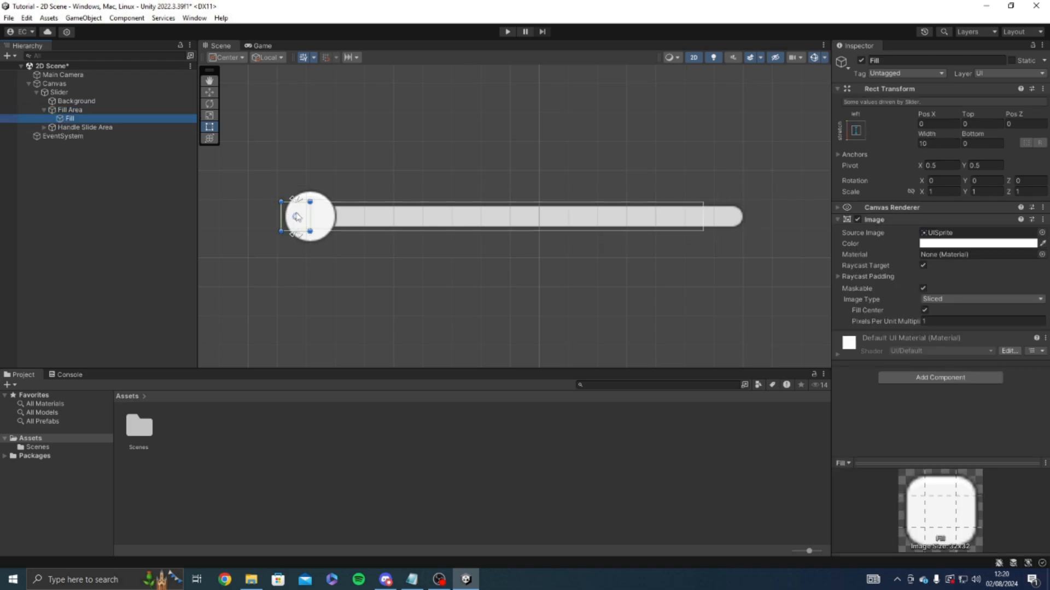
left_click_drag(312, 217, 702, 236)
middle_click_drag(333, 197, 281, 205)
scroll(257, 237, "up", 4)
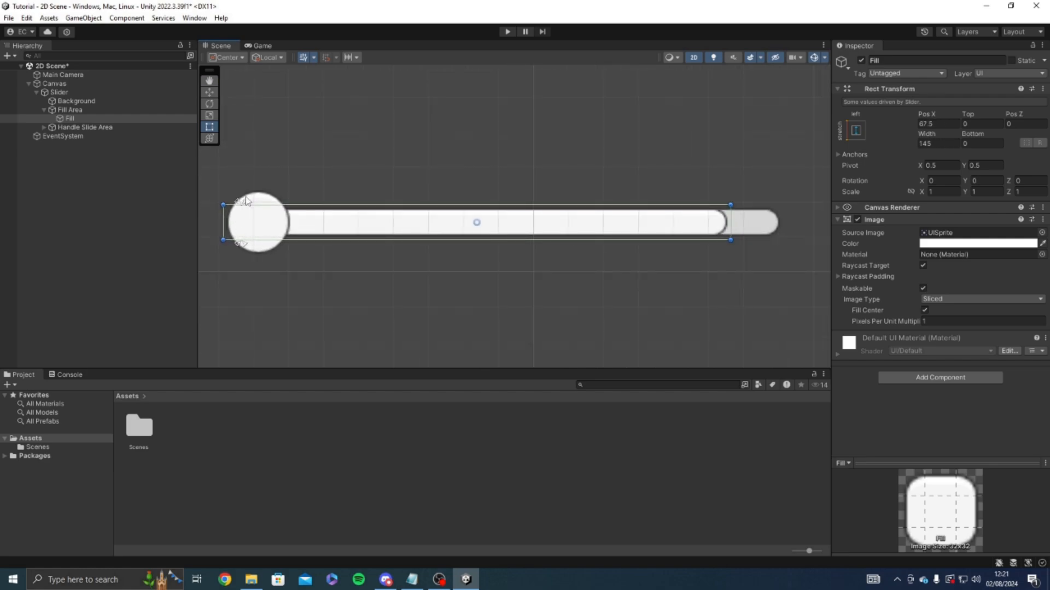
- Try a slight vertical adjustment of the Fill from its upper edge and inspect it along the slider
middle_click_drag(741, 252, 522, 245)
scroll(547, 209, "down", 8)
left_click_drag(345, 203, 344, 205)
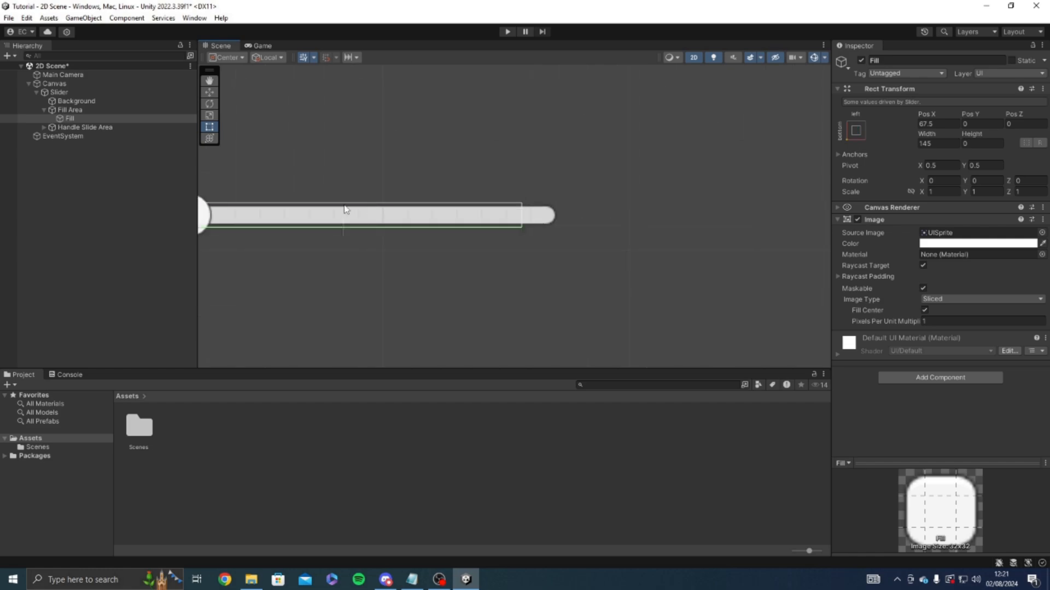
middle_click_drag(323, 220, 453, 263)
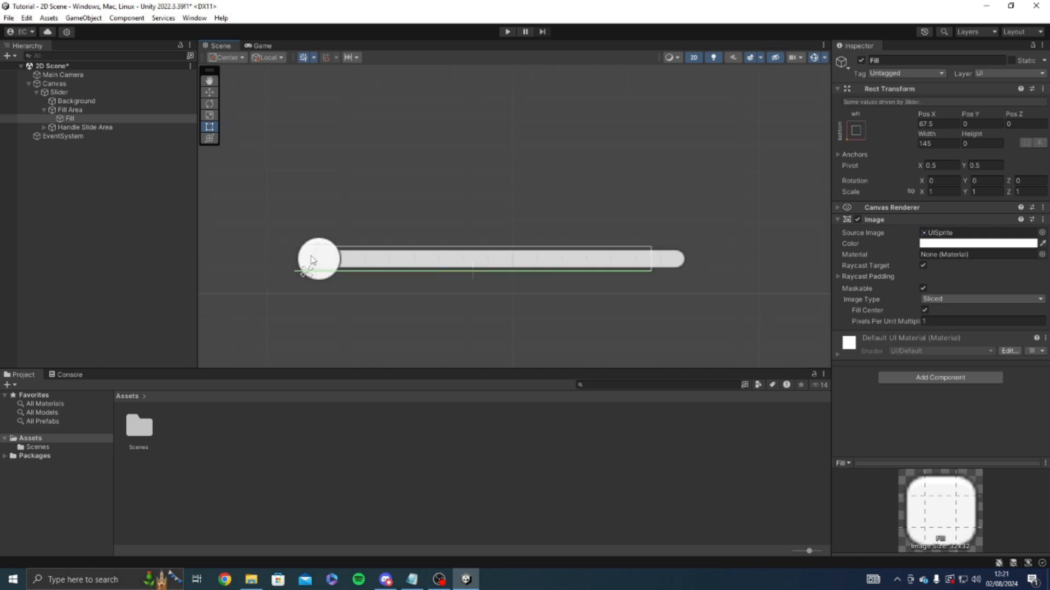
middle_click_drag(293, 248, 345, 253)
scroll(344, 253, "up", 4)
middle_click_drag(447, 264, 209, 228)
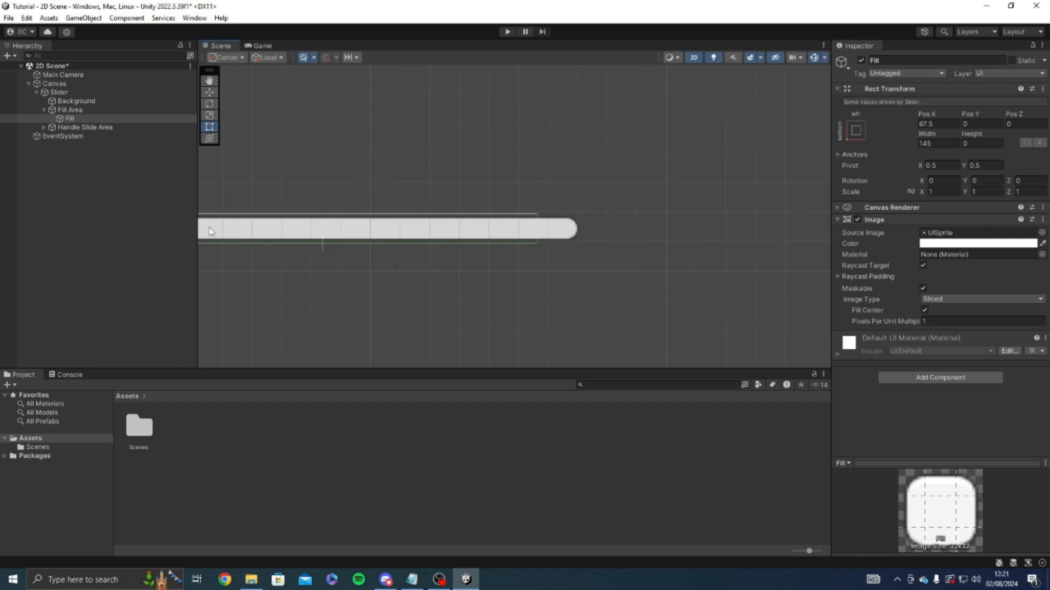
scroll(437, 249, "down", 5)
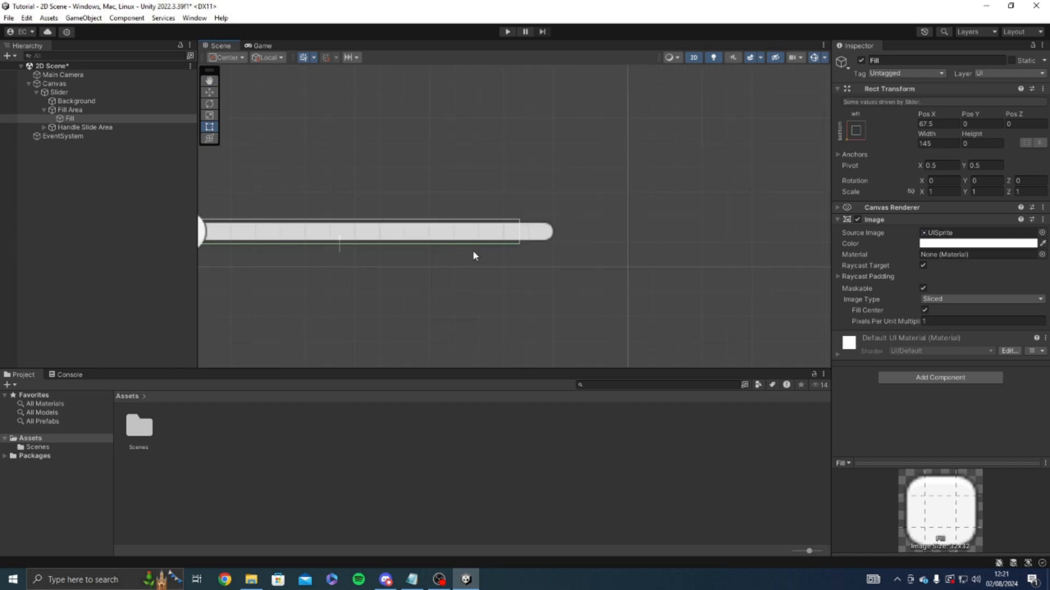
- Examine the Slider's Handle Slide Area and its Handle child
left_click(44, 109)
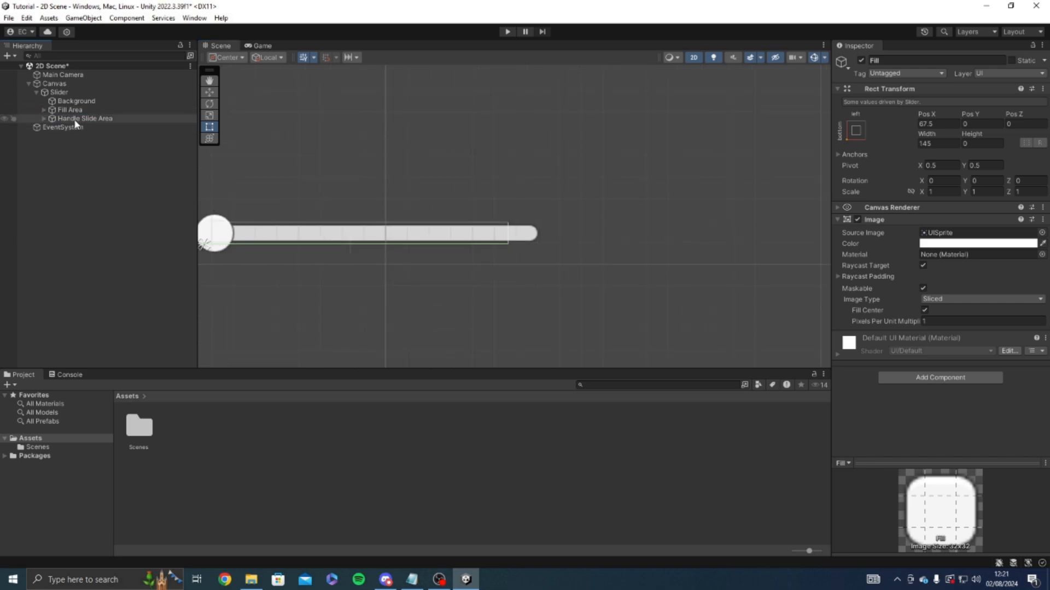
left_click(76, 121)
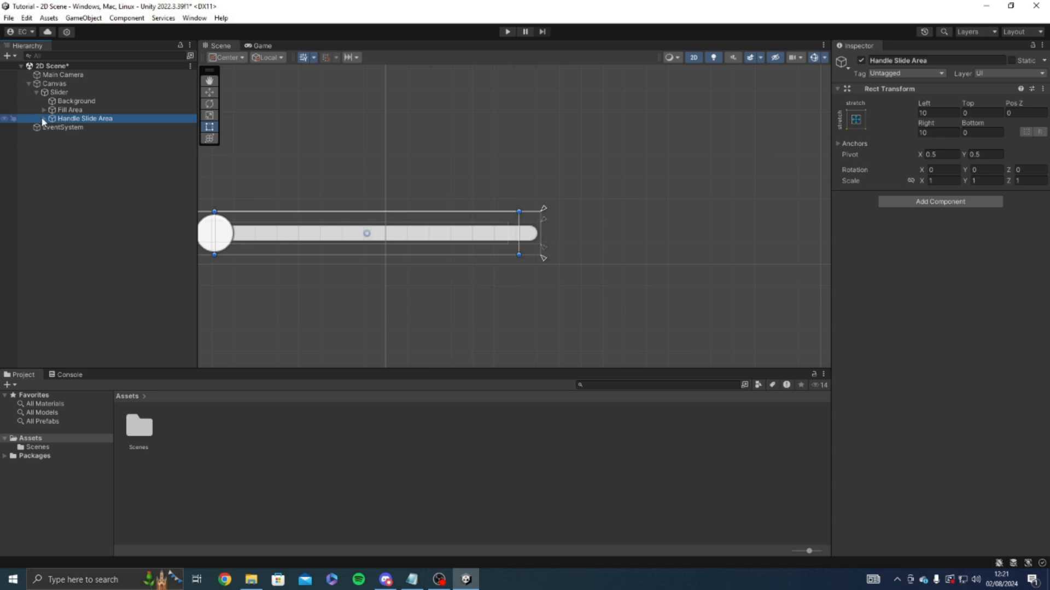
left_click(44, 118)
left_click(63, 128)
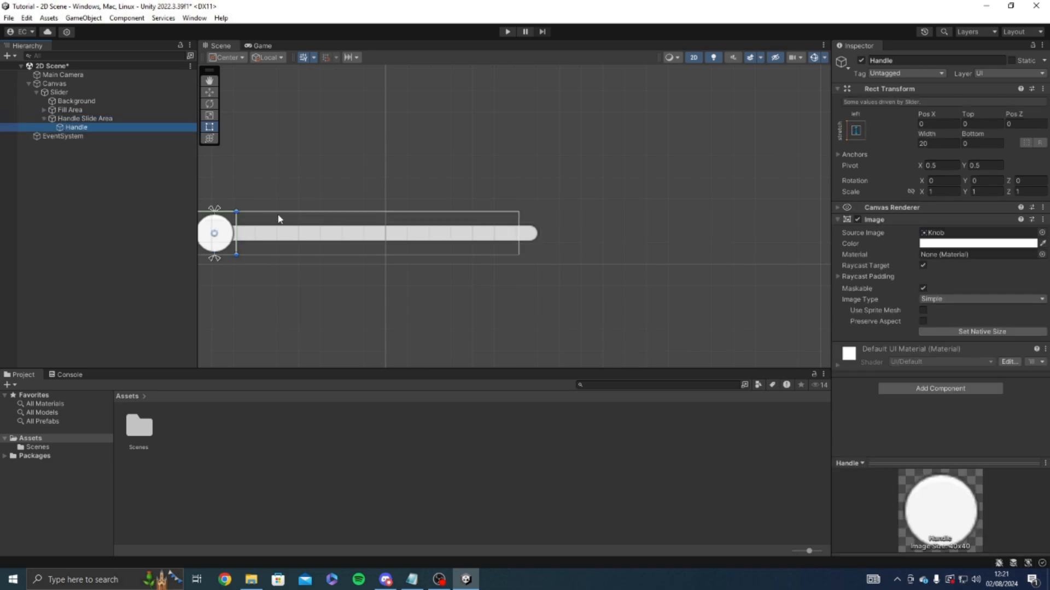
middle_click_drag(277, 216, 291, 222)
- Compare the Fill Area's rectangle with the Handle Slide Area, then reselect the Handle
left_click(44, 109)
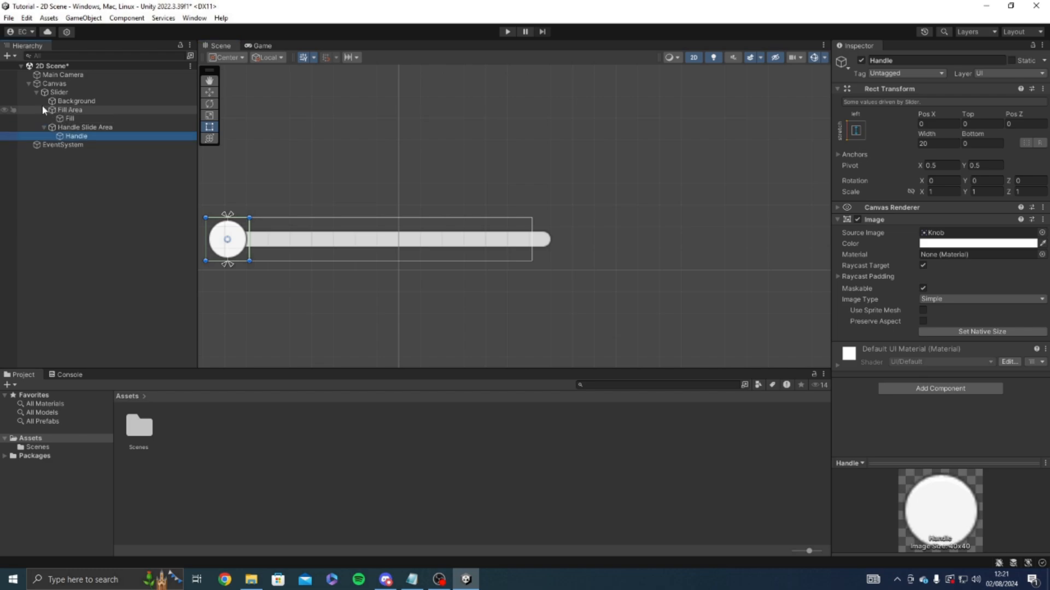
left_click(40, 110)
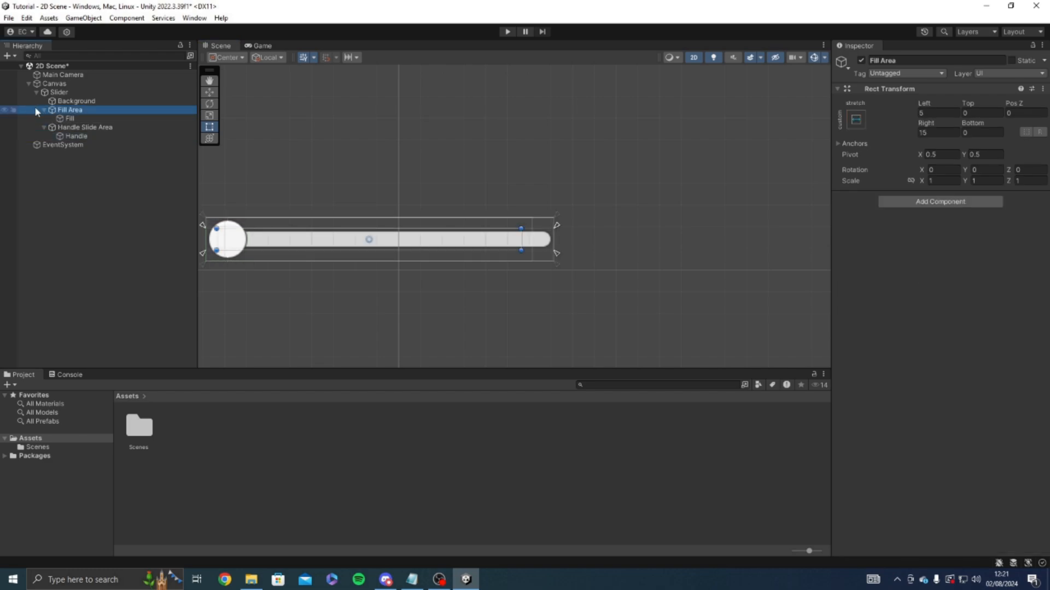
left_click(44, 110)
left_click(77, 119)
left_click(77, 127)
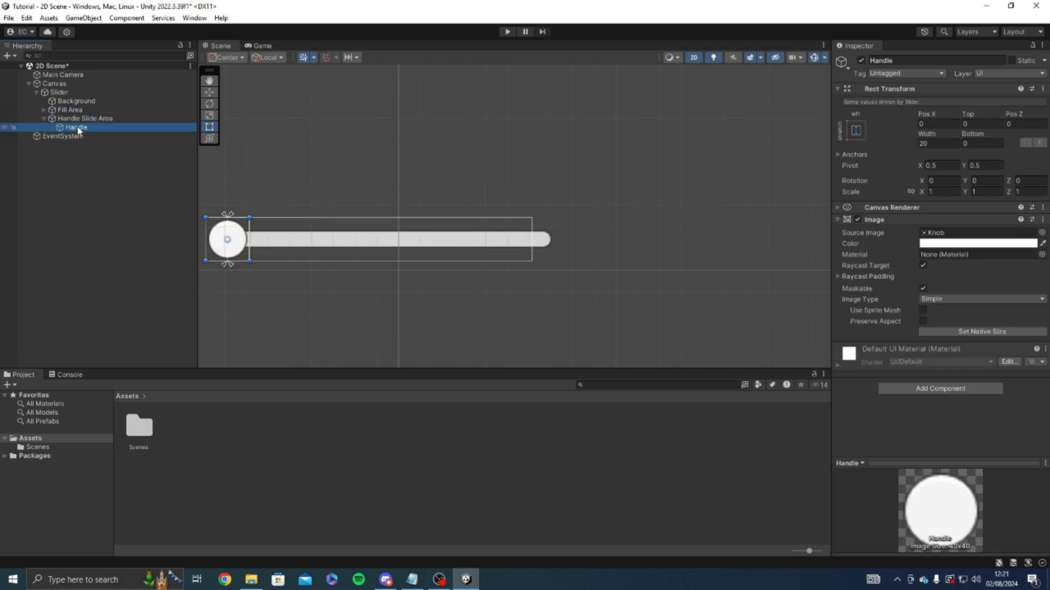
- Try moving the Handle along the slider to its far end, and undo the move
scroll(306, 189, "up", 2)
scroll(278, 249, "up", 2)
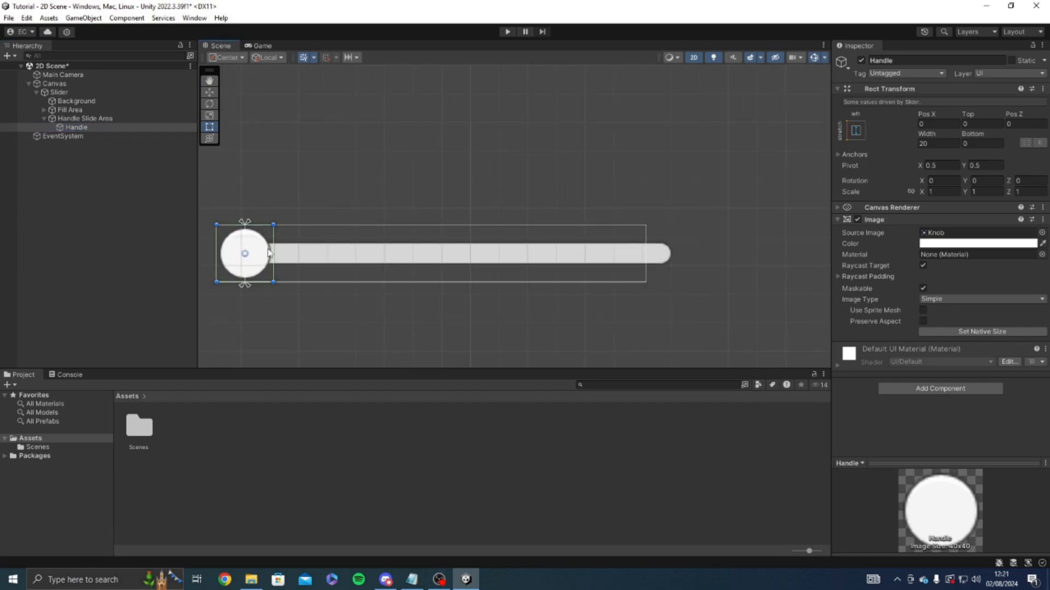
left_click_drag(263, 254, 681, 272)
key("ctrl+z")
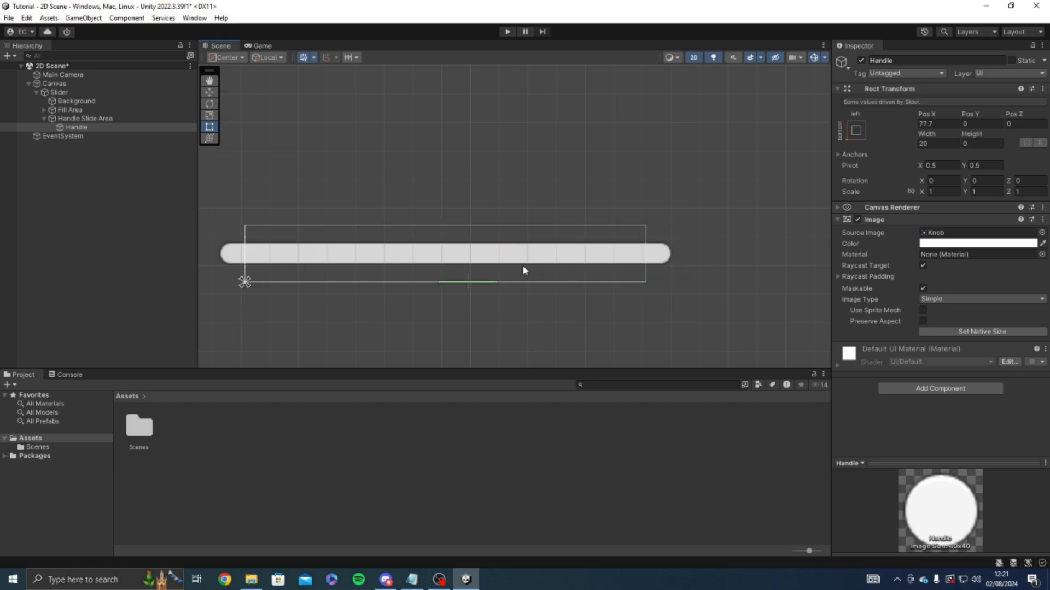
key("ctrl+z")
- Set the Handle's anchors to the left stretch preset and move it back to Pos X 0
middle_click_drag(324, 203, 411, 182)
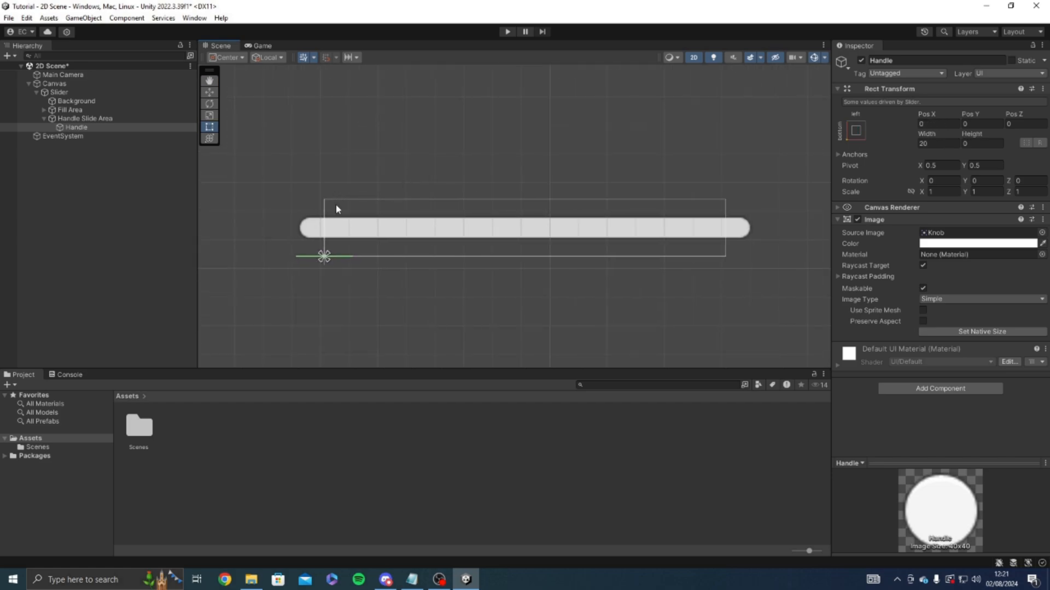
left_click(857, 130)
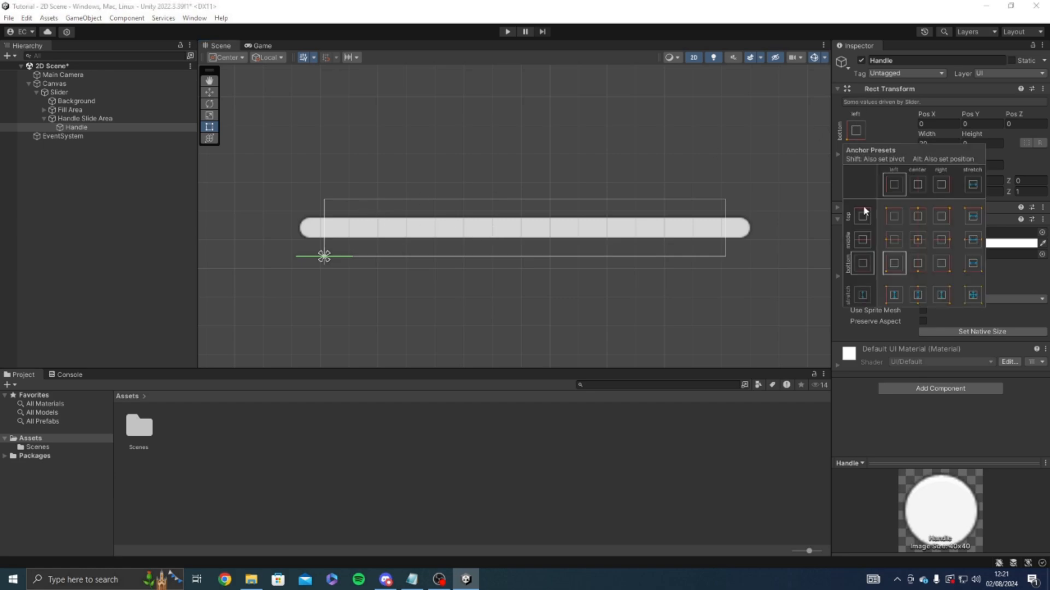
left_click(895, 295)
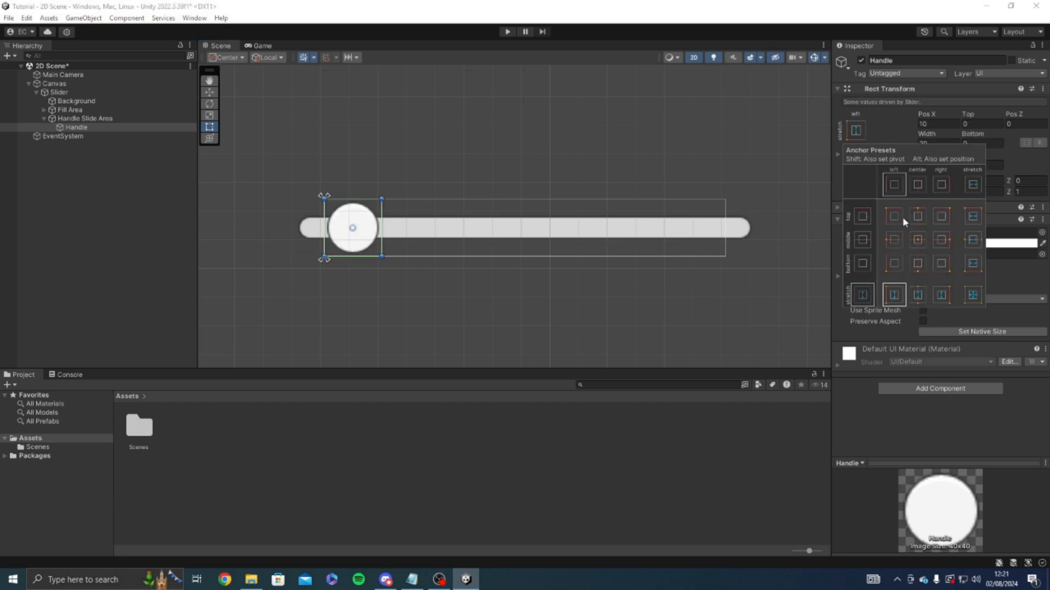
left_click_drag(375, 224, 344, 226)
double_click(60, 127)
scroll(491, 272, "up", 10)
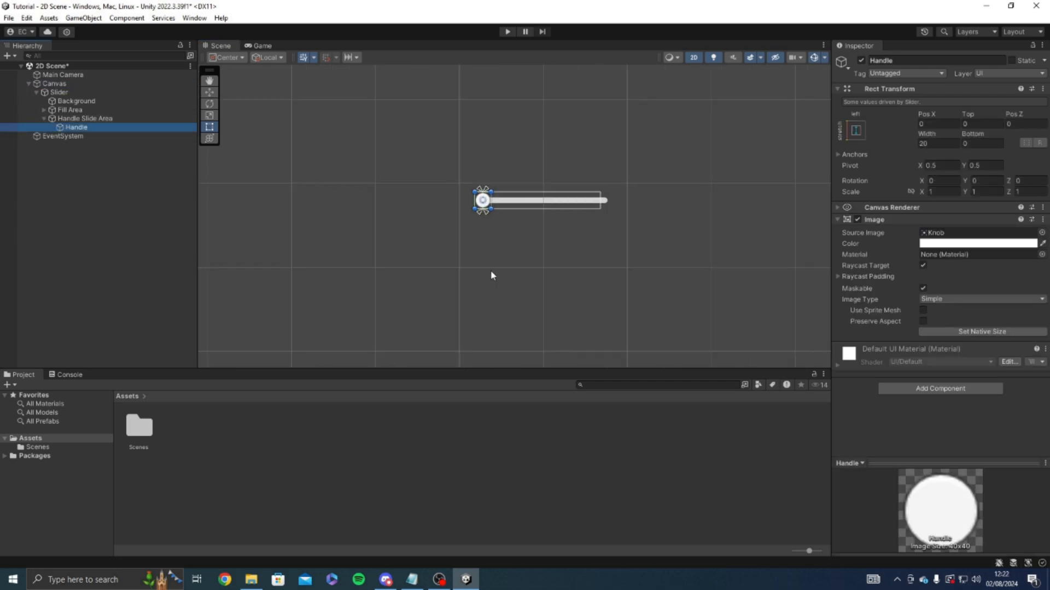
- Try the InputFieldBackground sprite as the Handle's source image, and set it back to Knob
middle_click_drag(505, 190, 447, 226)
scroll(438, 216, "up", 5)
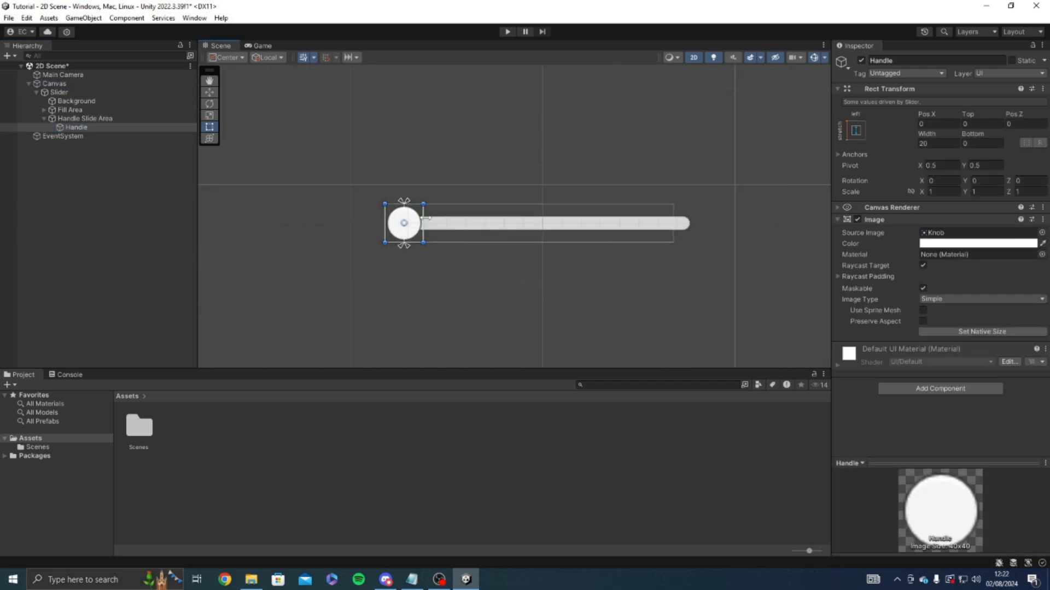
left_click(1041, 233)
double_click(963, 335)
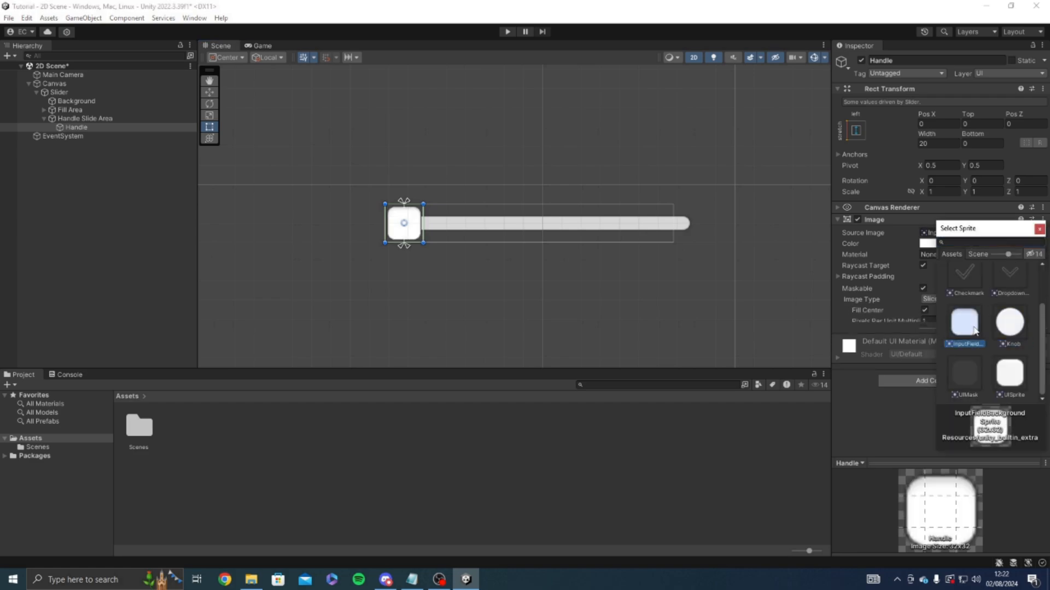
scroll(509, 241, "up", 8)
left_click(1041, 233)
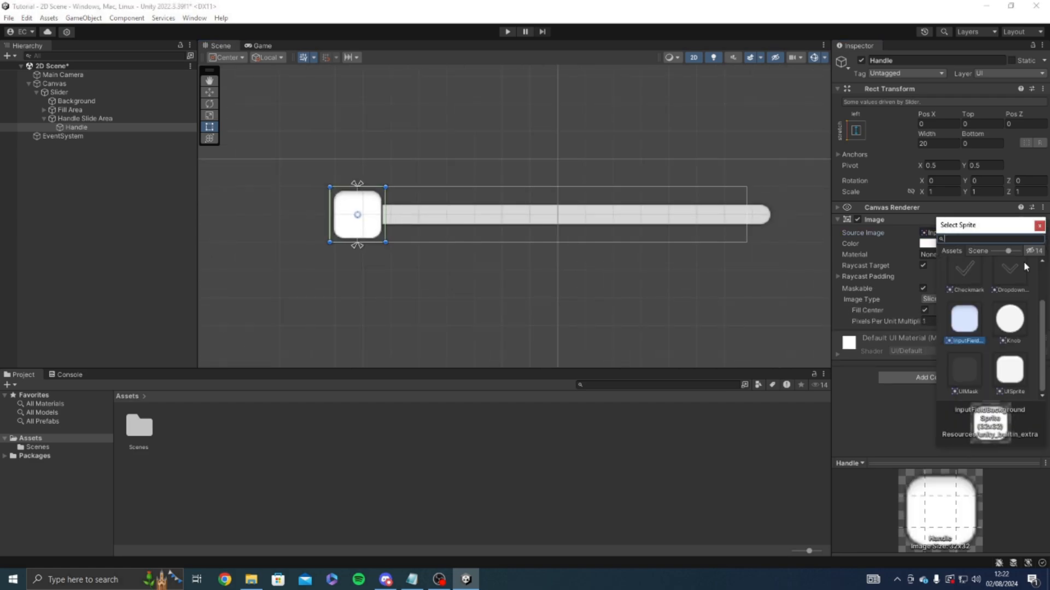
double_click(1012, 335)
- Select the Slider object on the canvas and examine its Slider component settings
left_click(673, 273)
scroll(670, 276, "down", 4)
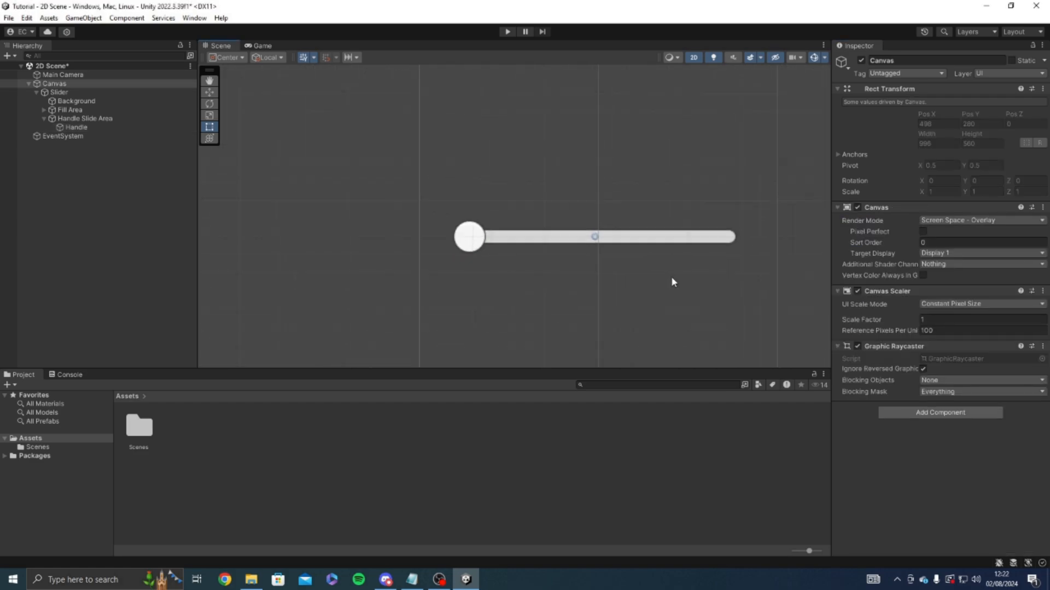
scroll(700, 290, "down", 5)
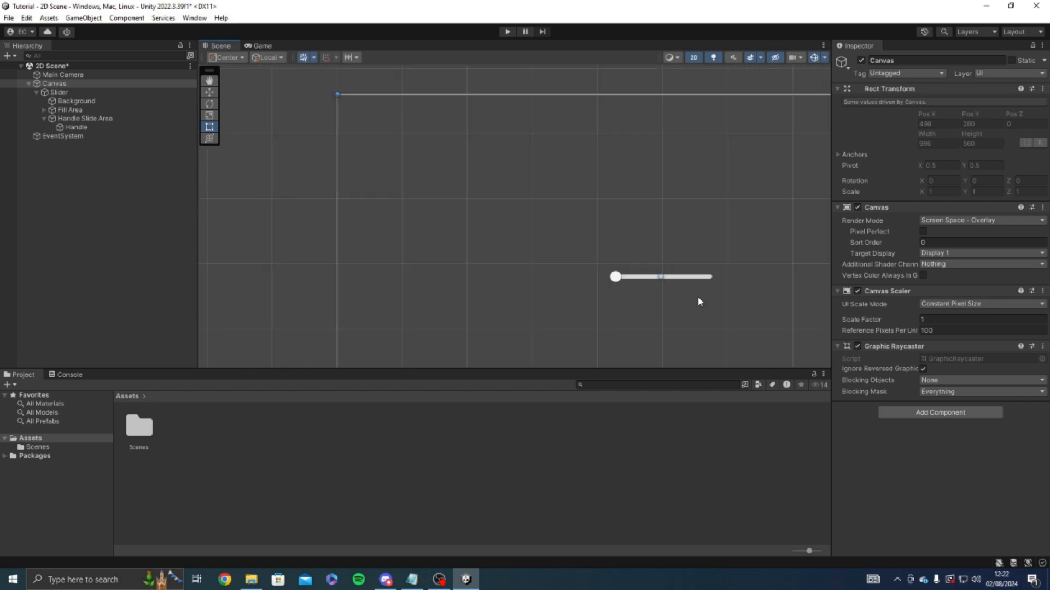
middle_click_drag(697, 296, 574, 236)
left_click(568, 216)
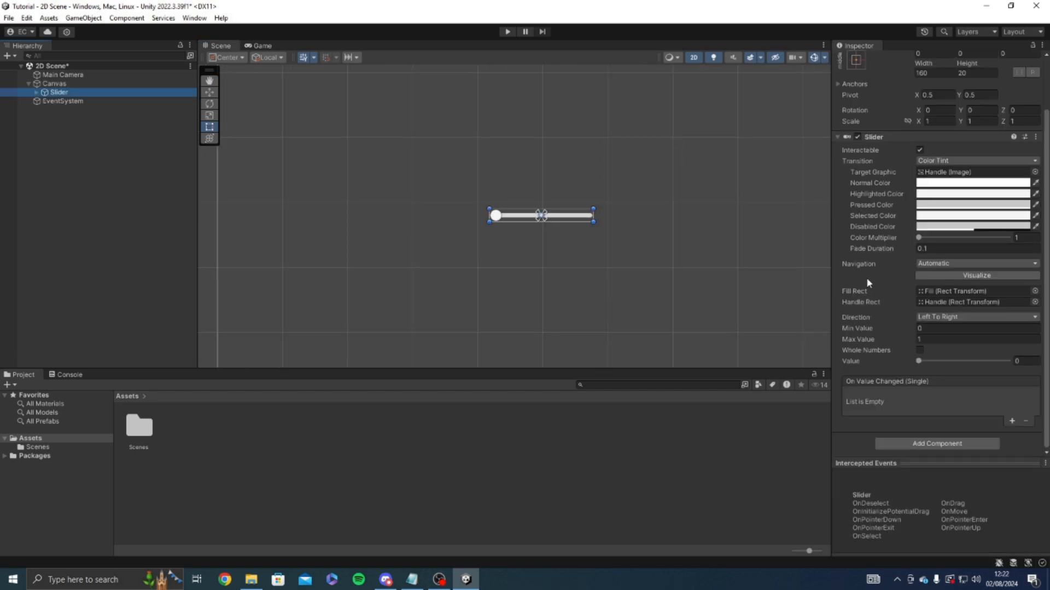
scroll(866, 277, "up", 3)
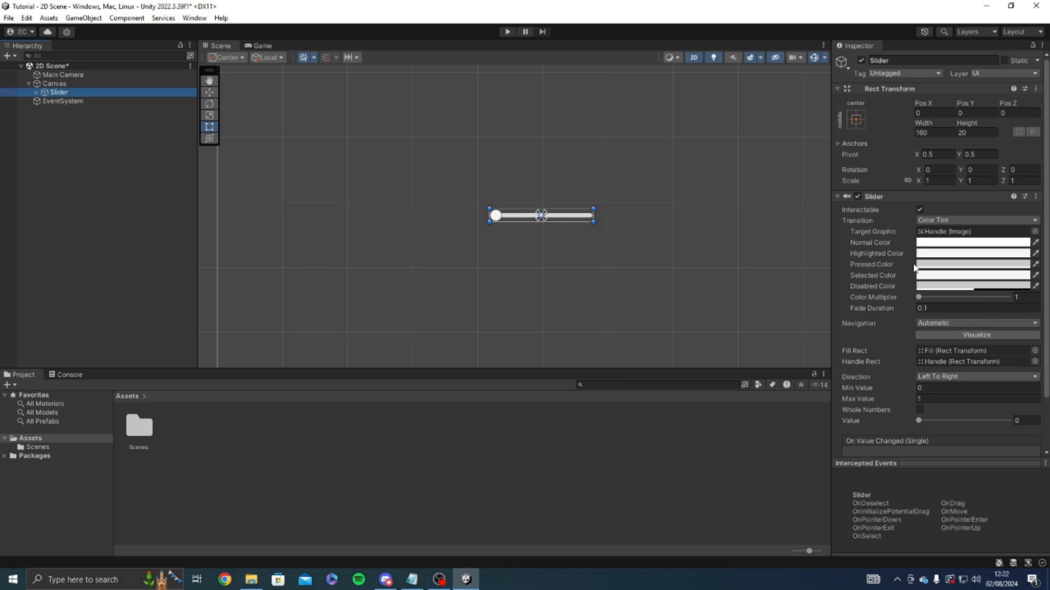
scroll(562, 164, "up", 5)
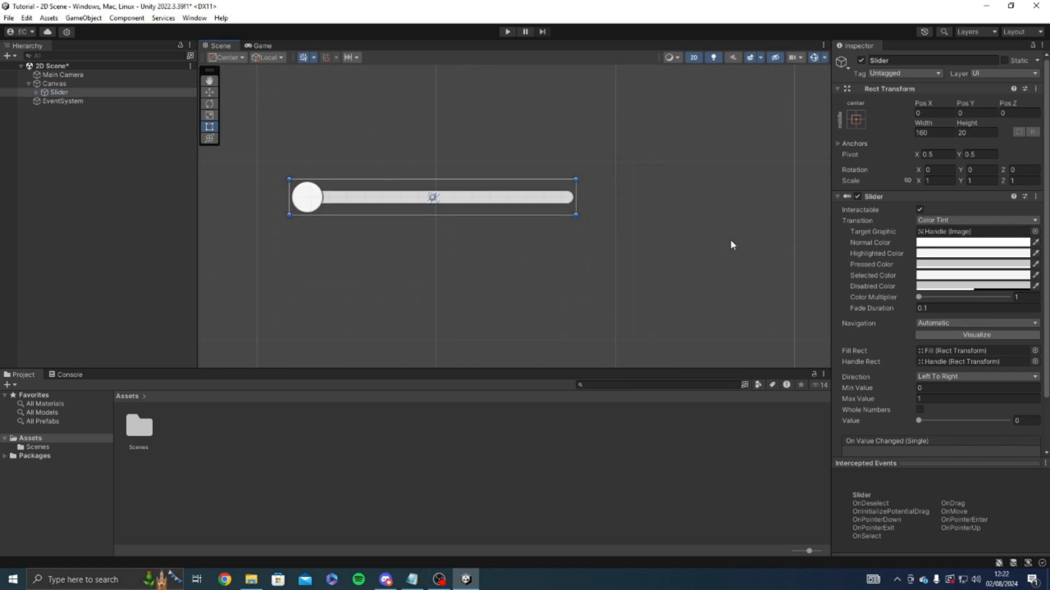
scroll(496, 219, "up", 1)
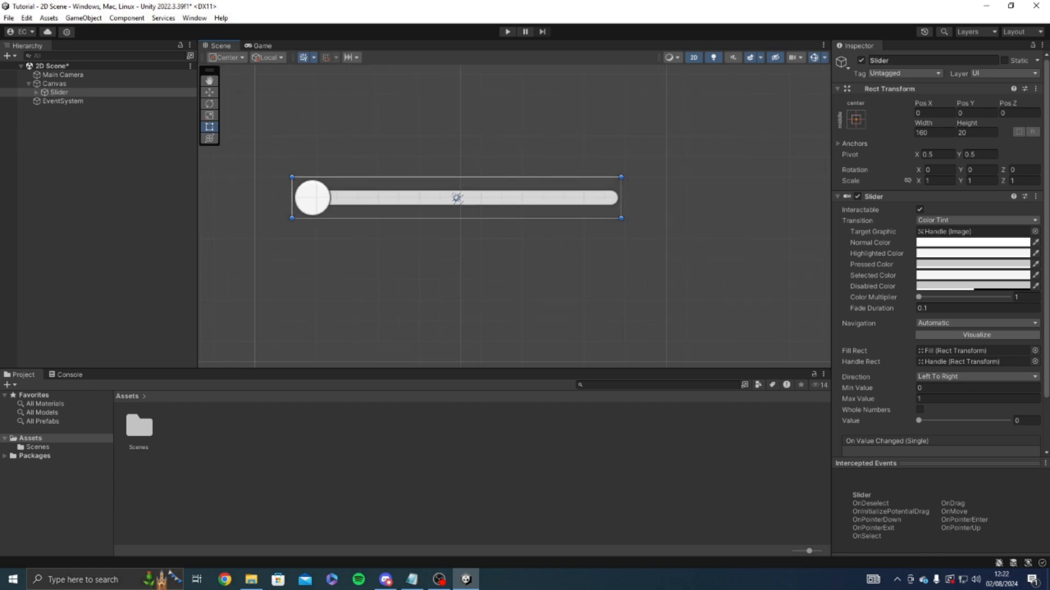
- Review the transition types available for the Slider, keeping Color Tint
left_click(994, 217)
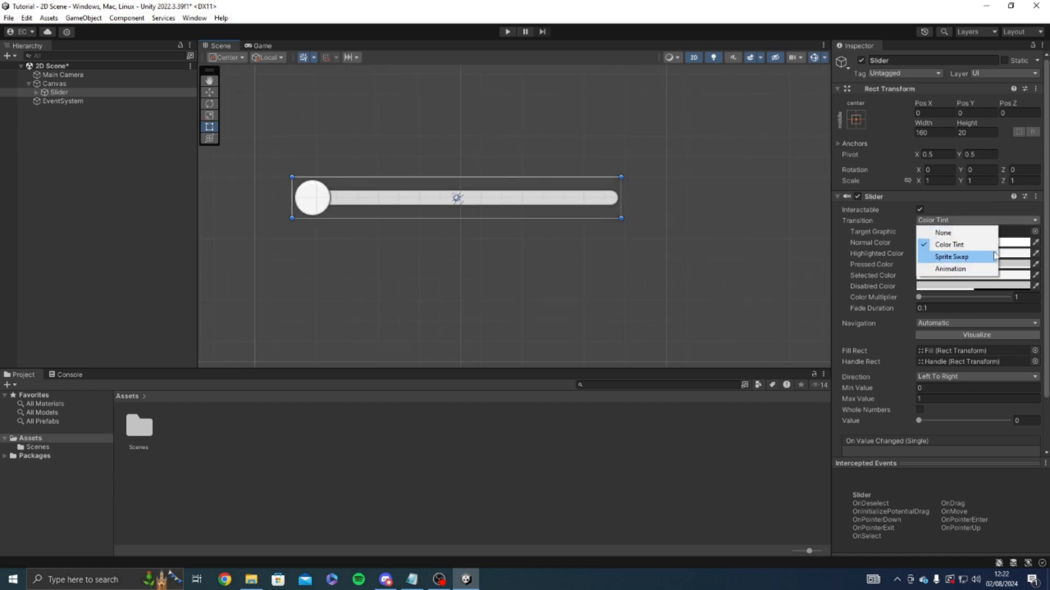
left_click(1020, 221)
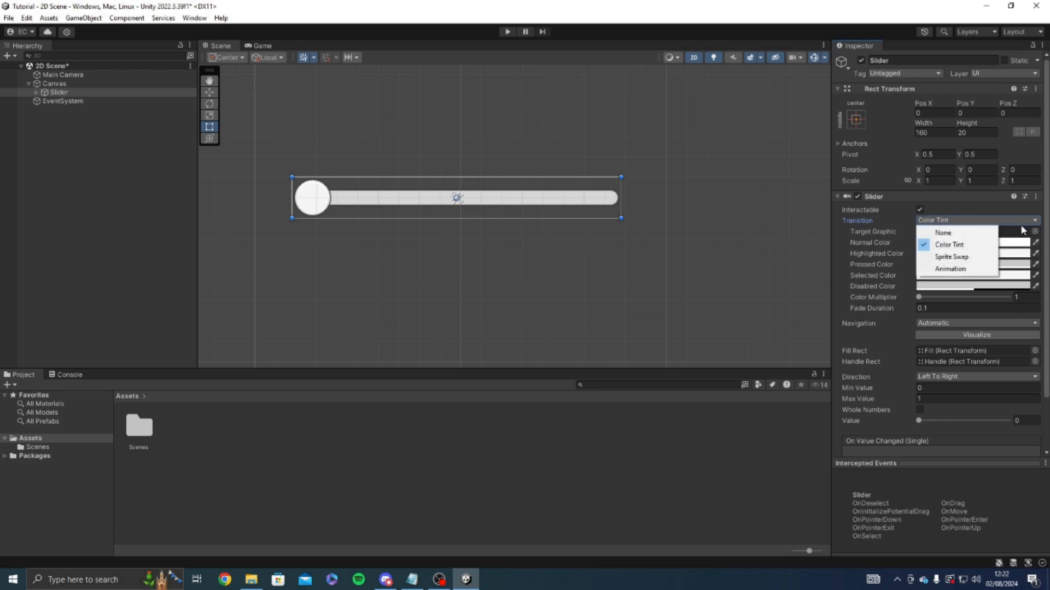
left_click(1020, 225)
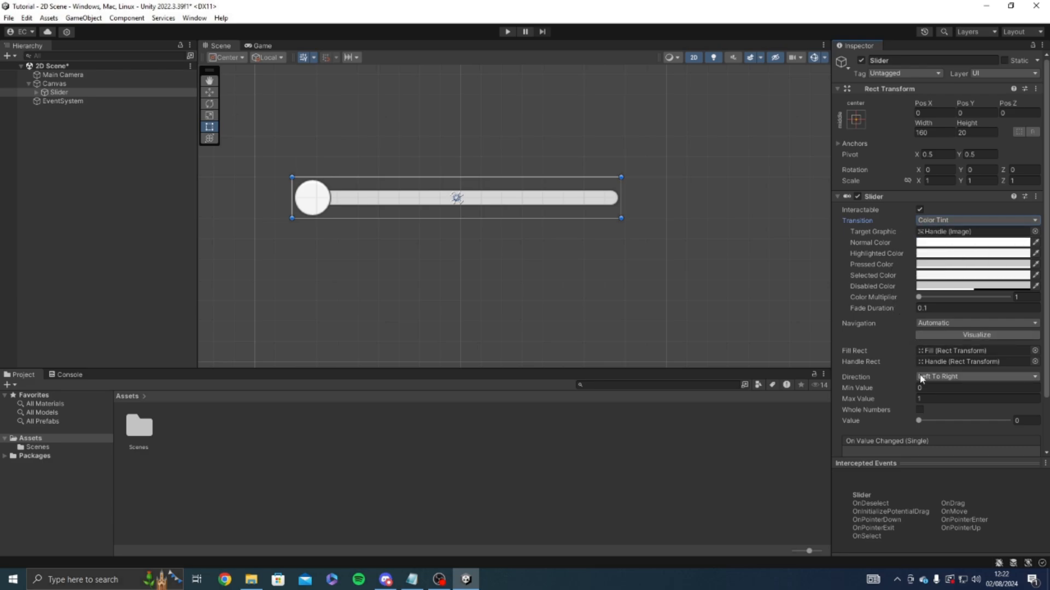
- Locate the object referenced by the Slider's Fill Rect and assign the Fill child to that reference
left_click(941, 353)
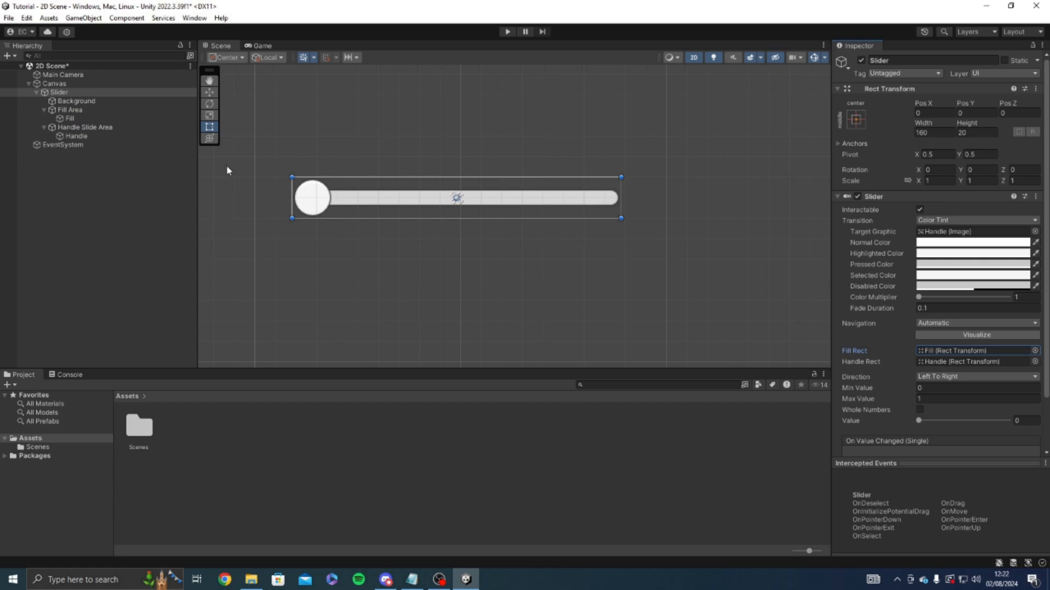
left_click(67, 112)
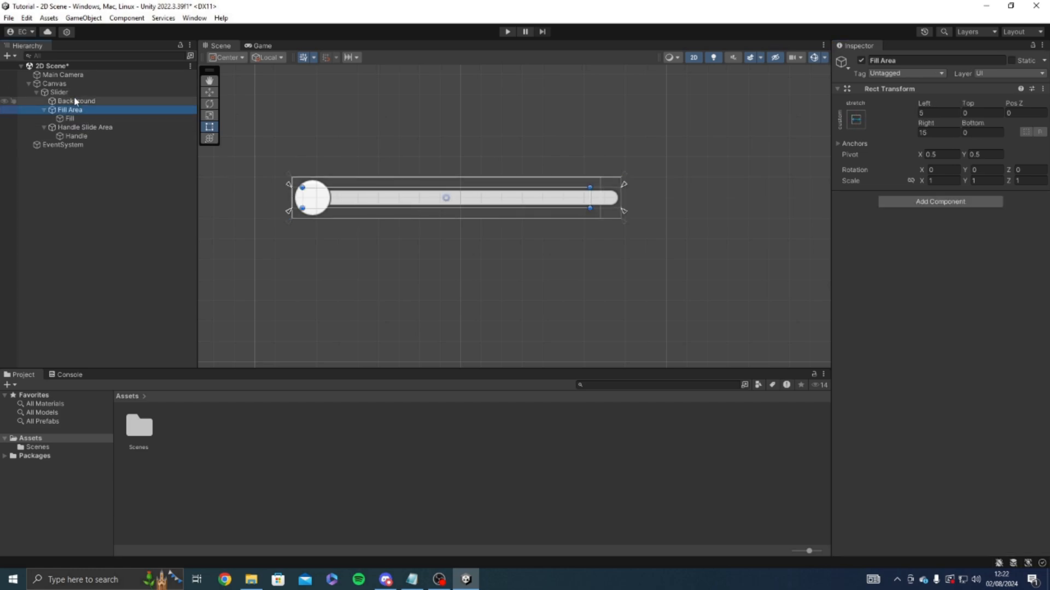
left_click(71, 94)
scroll(920, 392, "down", 3)
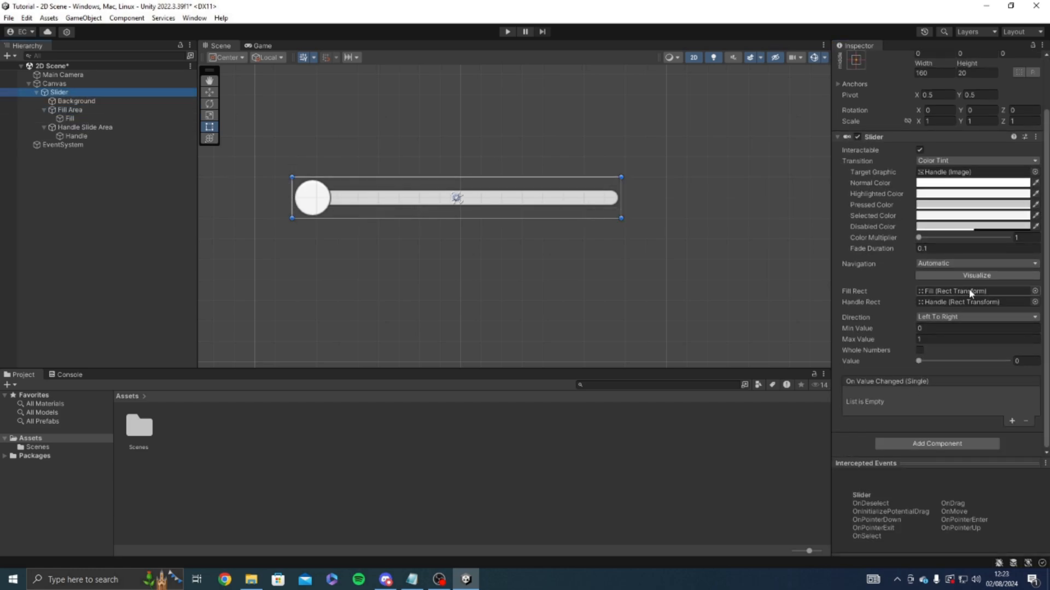
left_click_drag(61, 119, 938, 292)
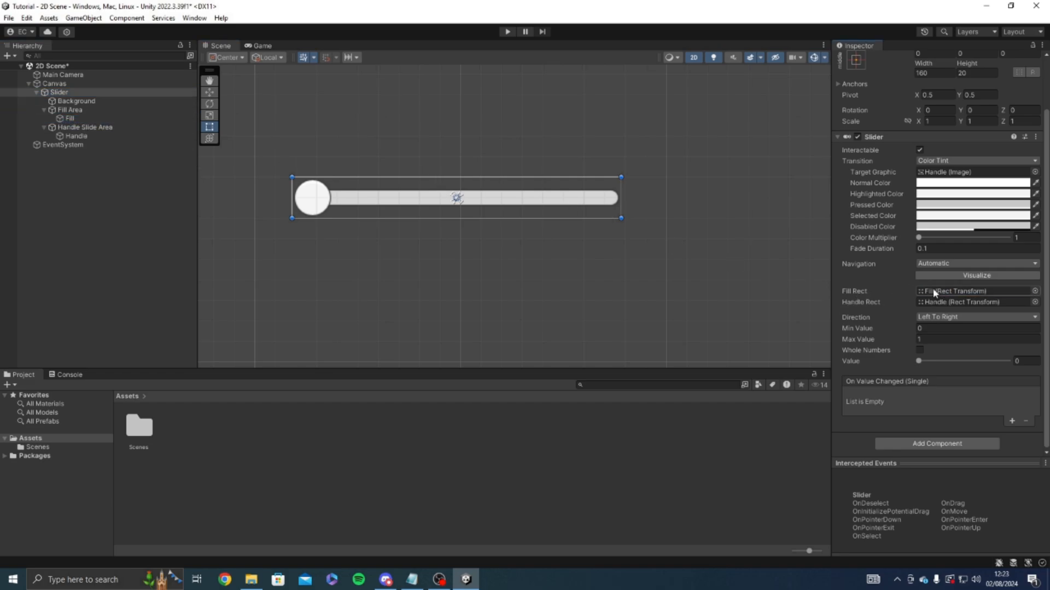
- Set the Fill image's color to light green, 65FF58
left_click(71, 118)
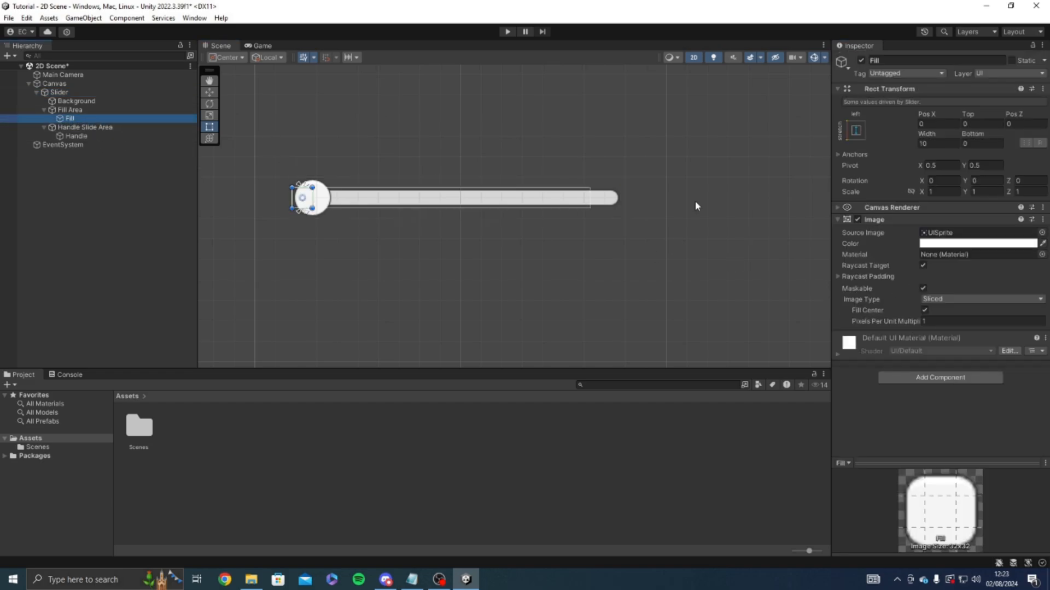
left_click(964, 245)
left_click(959, 279)
left_click(989, 298)
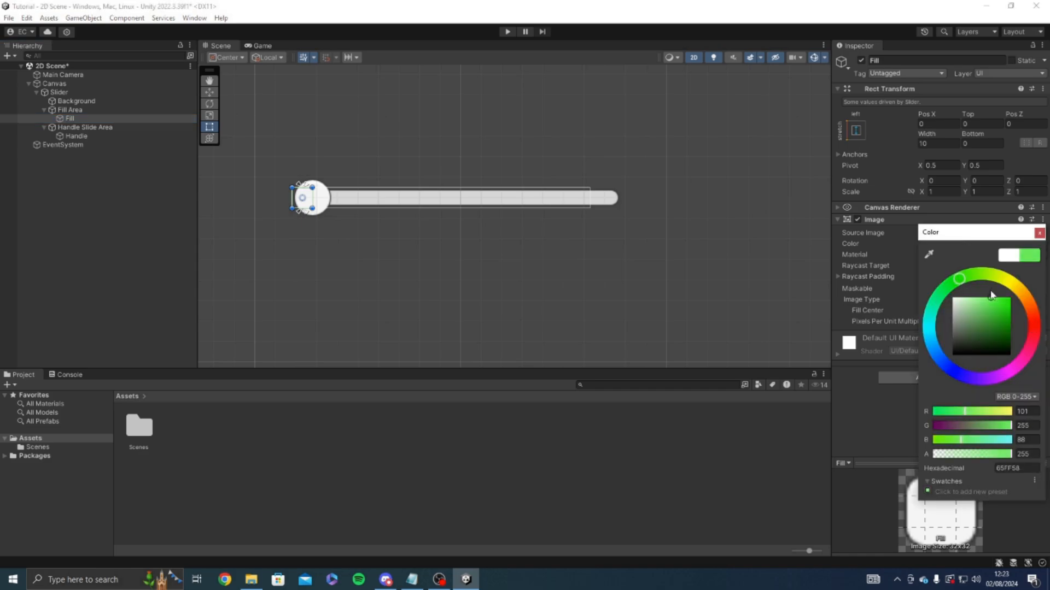
- Examine the Slider's rect references and the Handle child, then return to the Slider
left_click(82, 128)
left_click(59, 92)
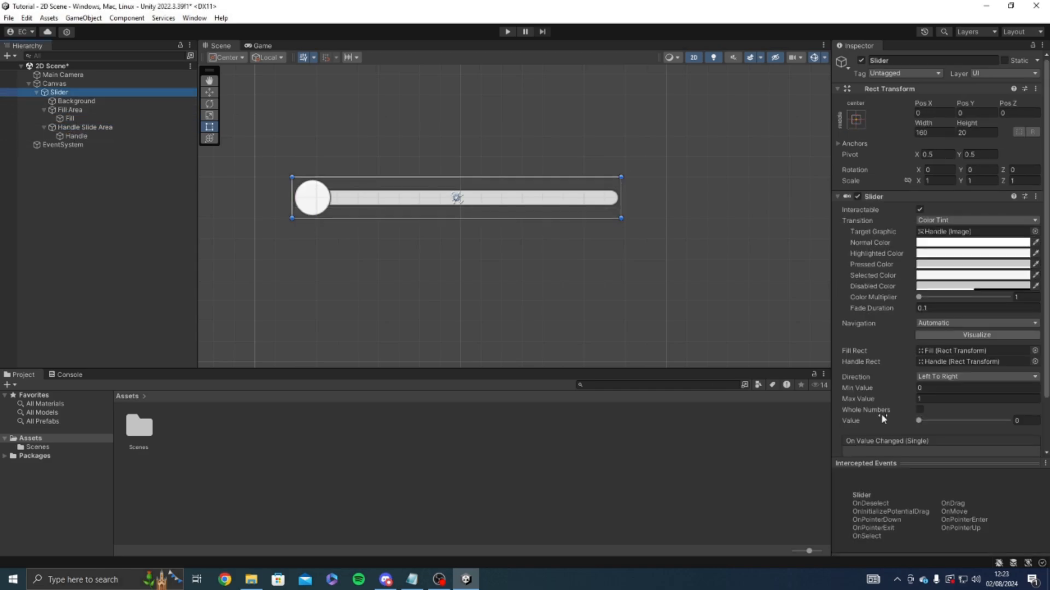
scroll(882, 419, "down", 3)
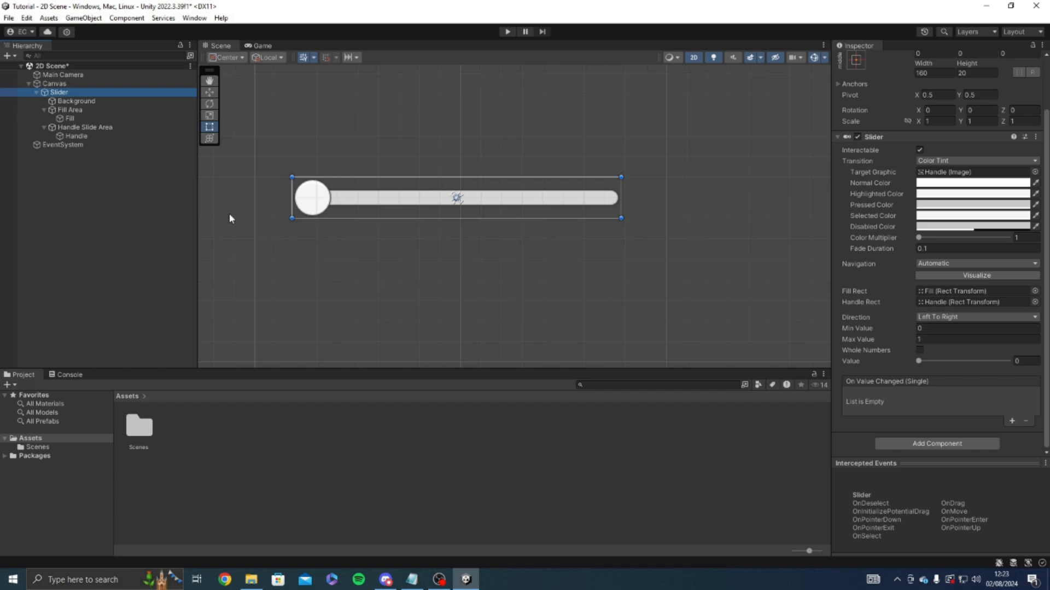
left_click(71, 137)
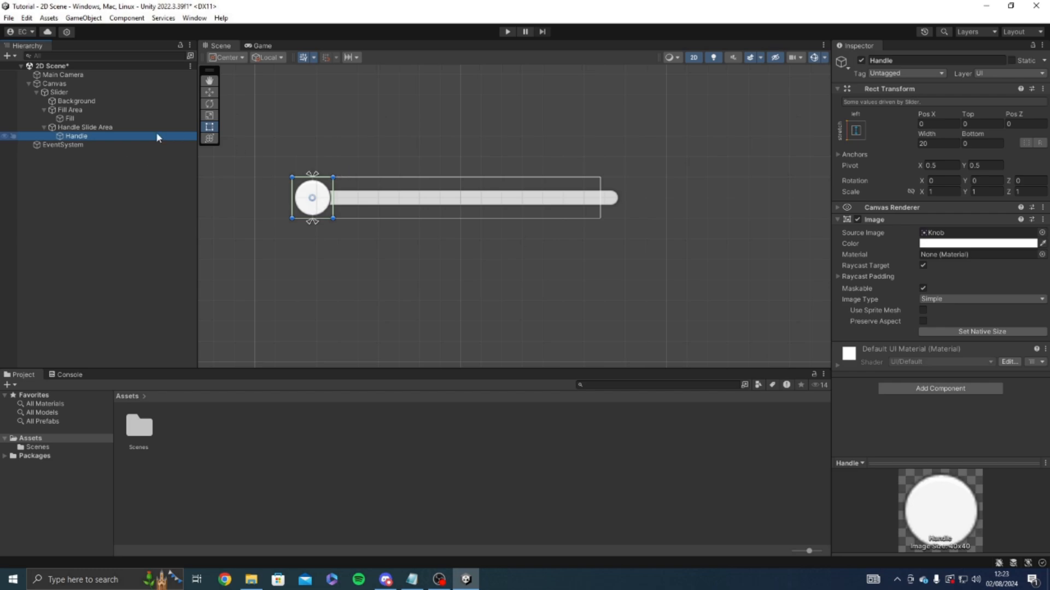
left_click(59, 91)
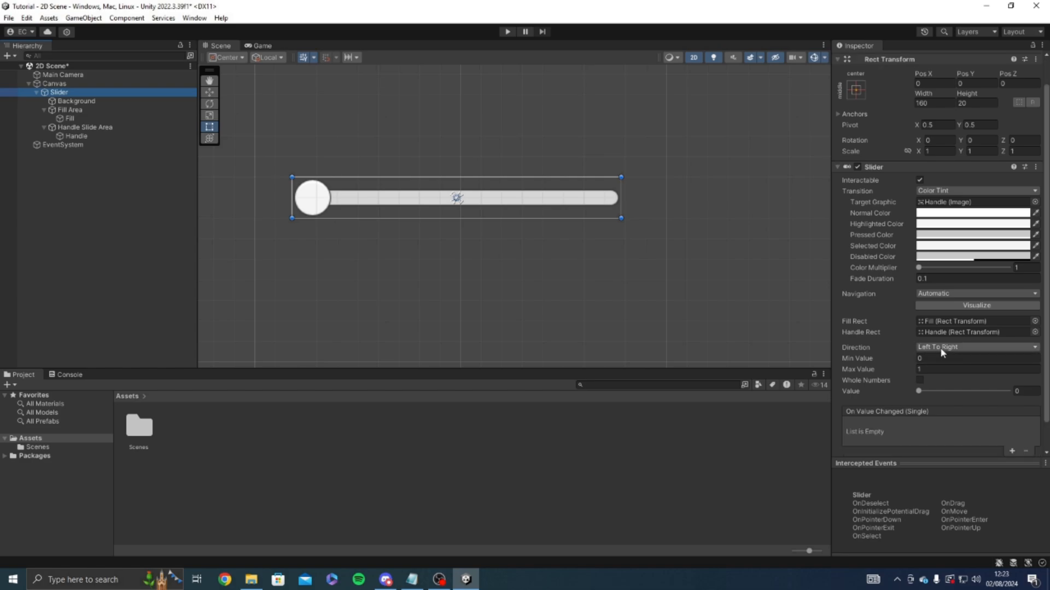
- Review the Slider's Direction options, keeping Left To Right
left_click(940, 347)
left_click(935, 348)
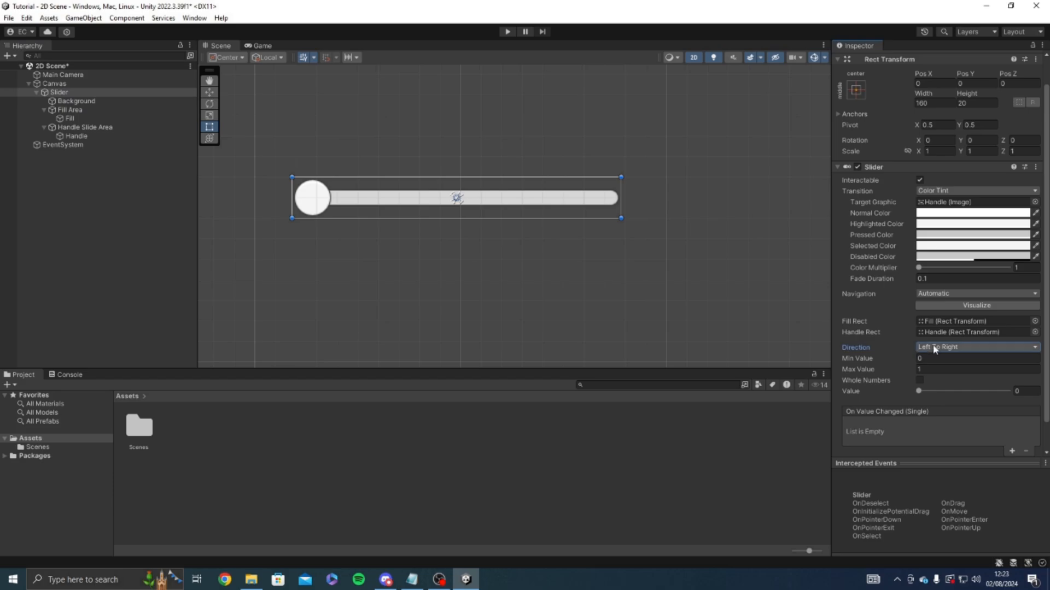
left_click(944, 349)
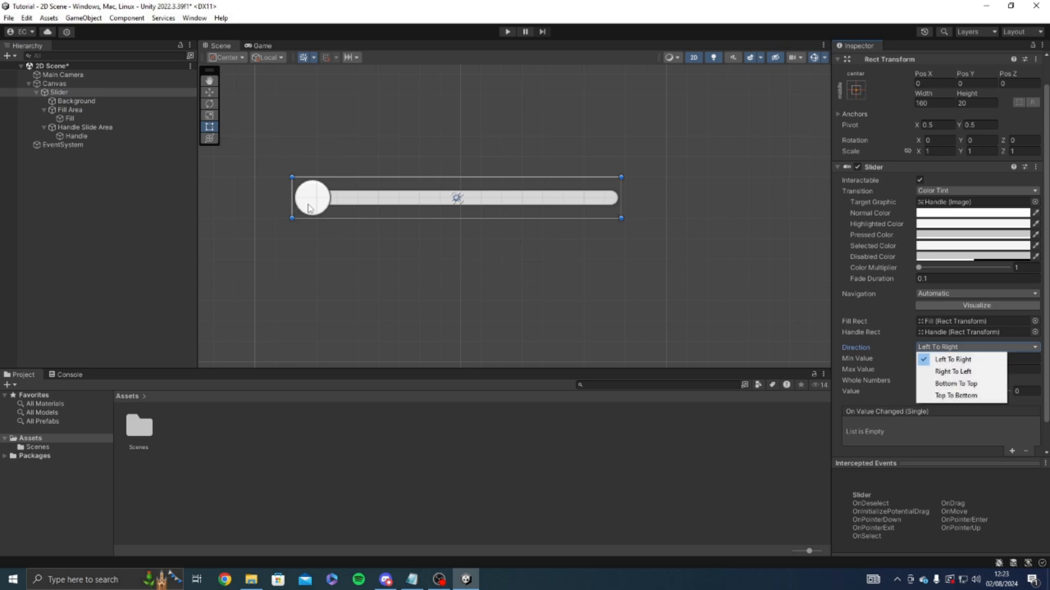
left_click(378, 198)
- Try shifting the Slider horizontally to Pos X 3.7, and undo the move
left_click_drag(497, 206, 506, 204)
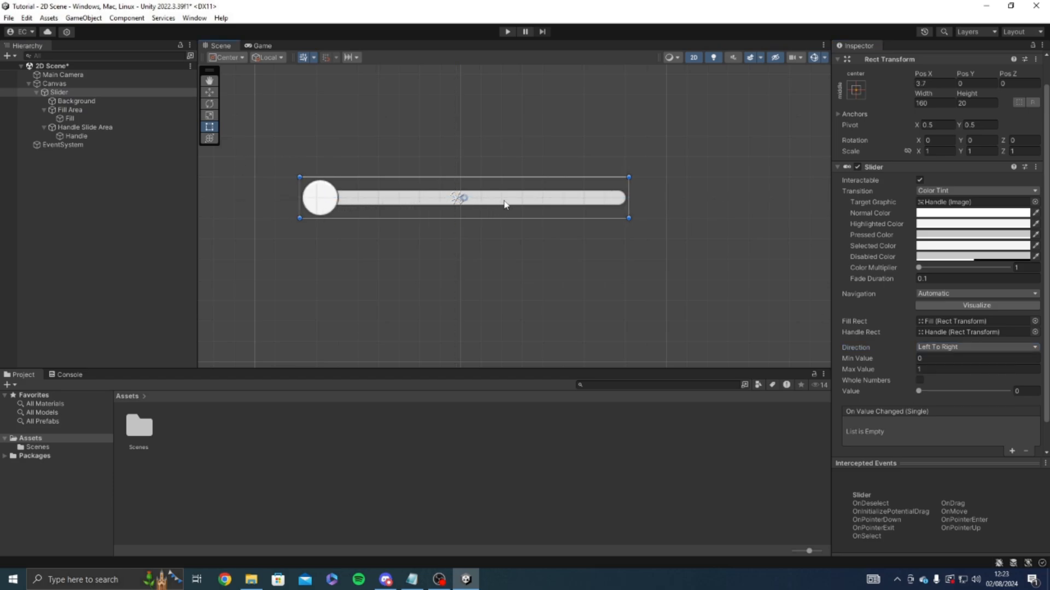
key("z")
key("ctrl+z")
- Check the Slider's Direction choices again, then inspect the Handle Slide Area's rectangle
left_click(944, 348)
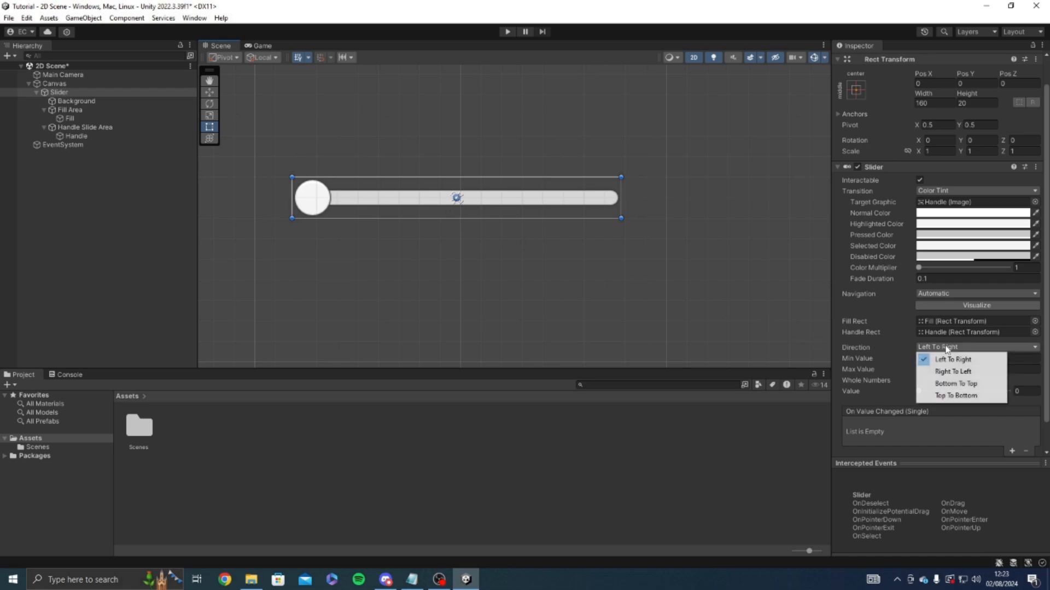
left_click(628, 242)
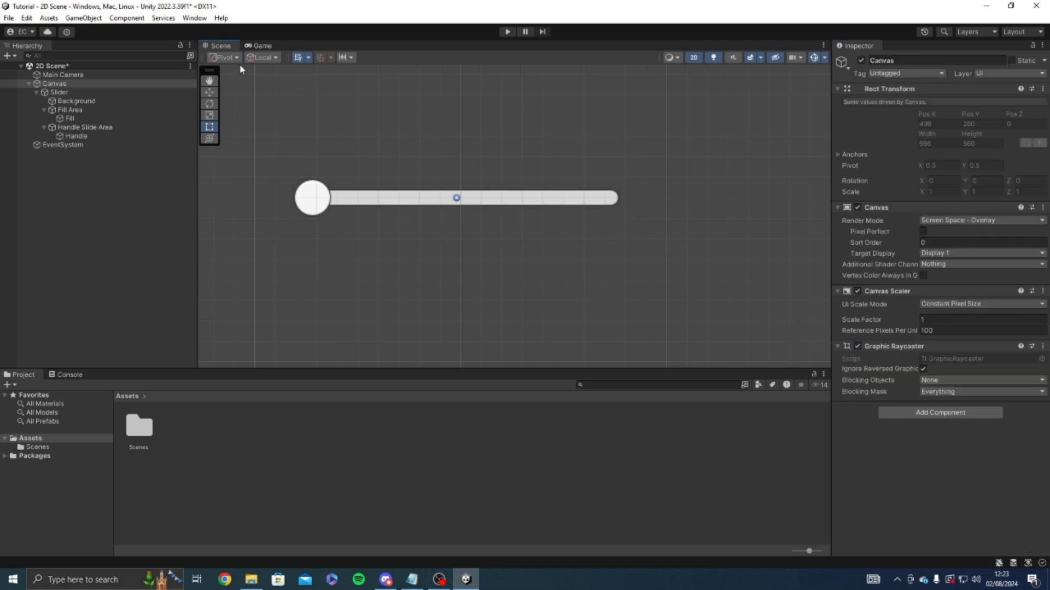
left_click(94, 134)
left_click(93, 127)
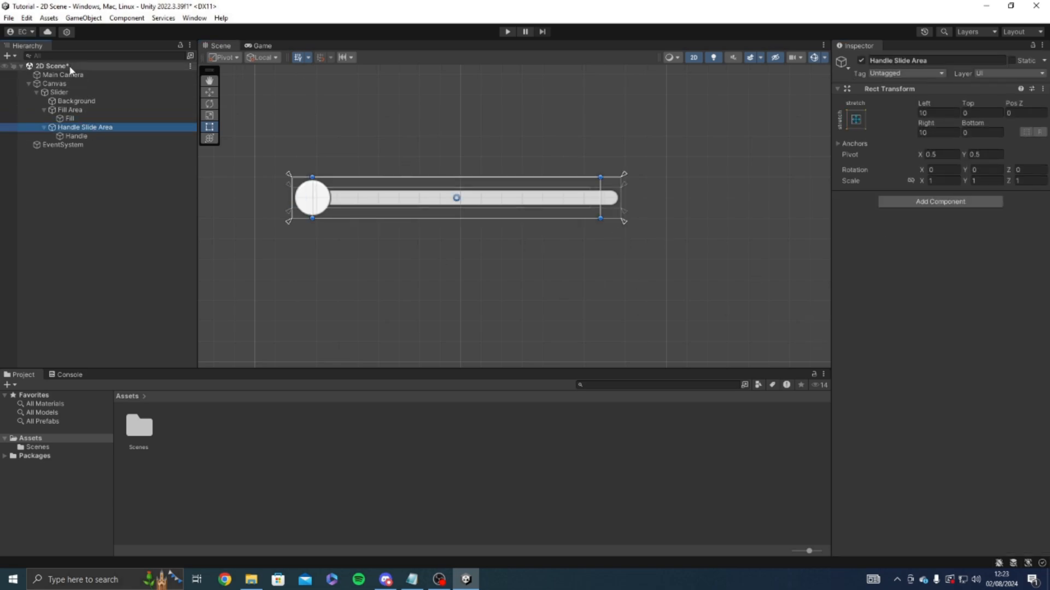
- Select the Slider object in the scene and set its direction to Right To Left
left_click(57, 93)
scroll(916, 446, "down", 3)
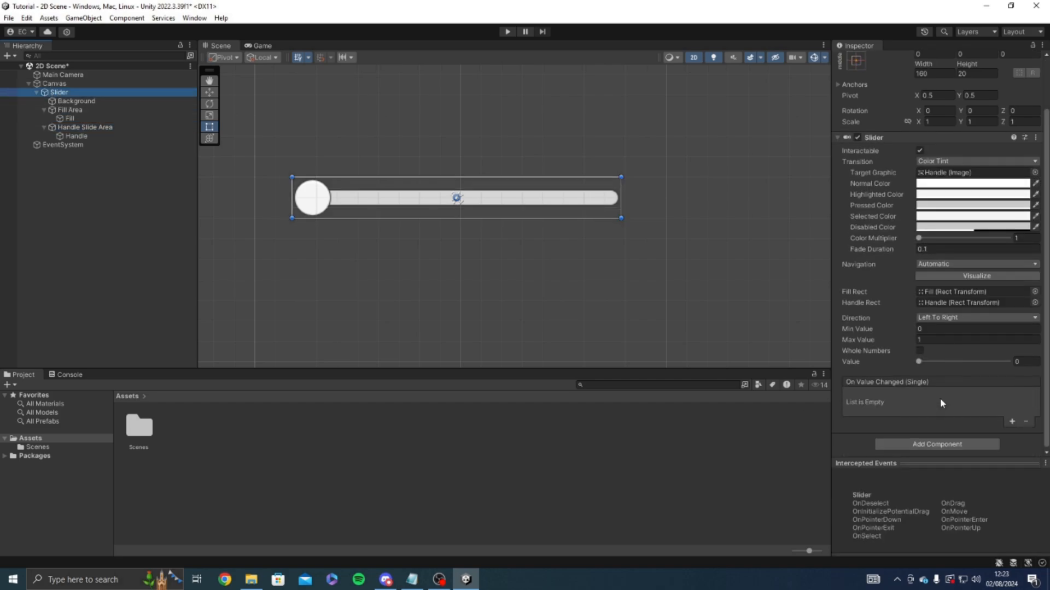
left_click(954, 318)
left_click(954, 345)
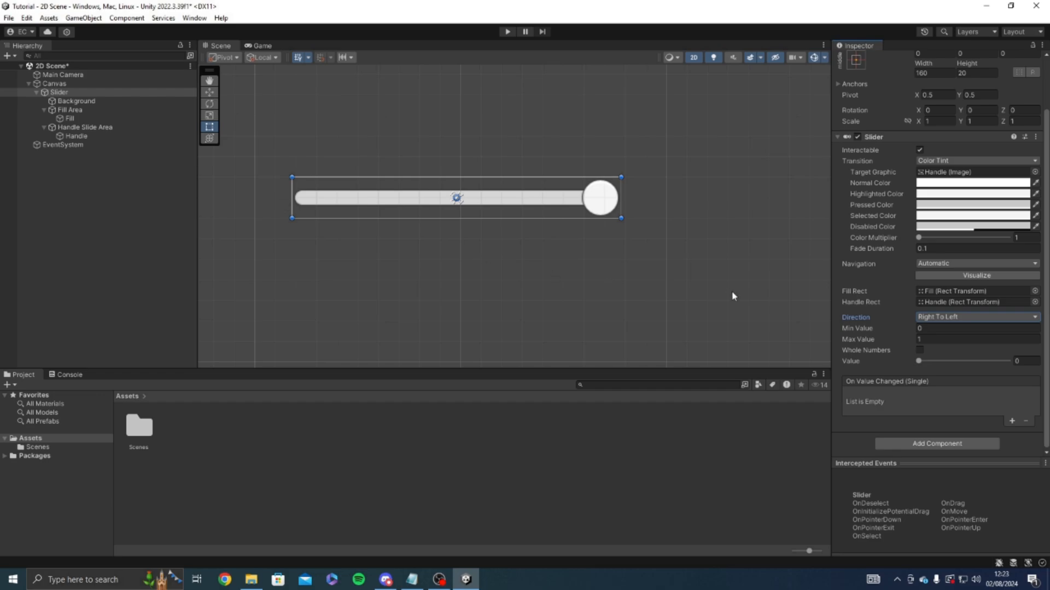
- Set the slider's direction to Bottom To Top
left_click(925, 318)
left_click(938, 353)
middle_click_drag(505, 257, 521, 312)
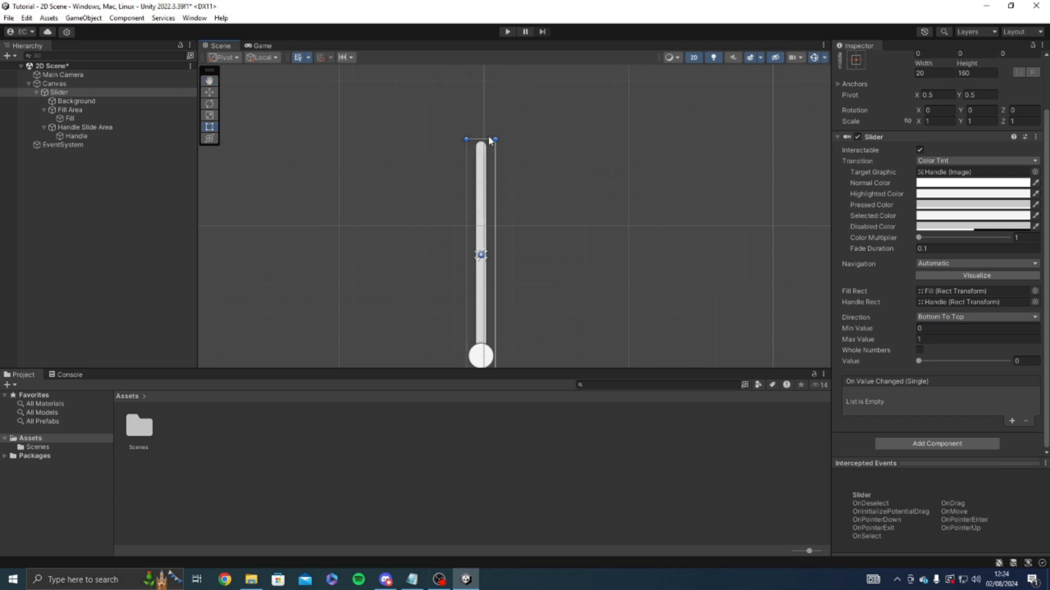
middle_click_drag(491, 141, 497, 103)
- Change the slider's direction to Top To Bottom
left_click(995, 319)
left_click(972, 375)
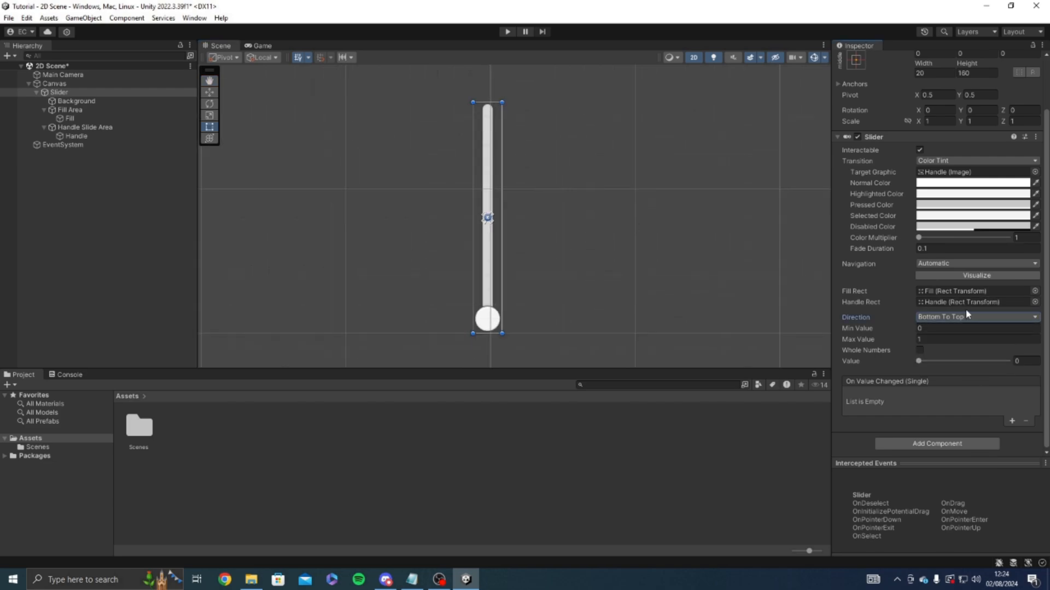
left_click(966, 315)
left_click(965, 365)
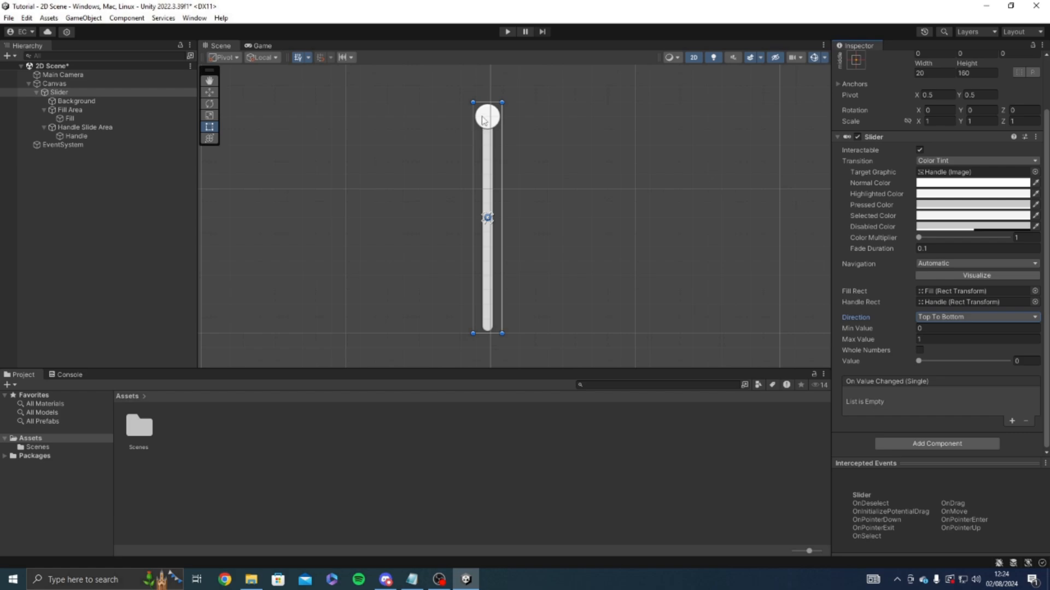
- Set the slider's direction back to Left To Right
left_click(954, 318)
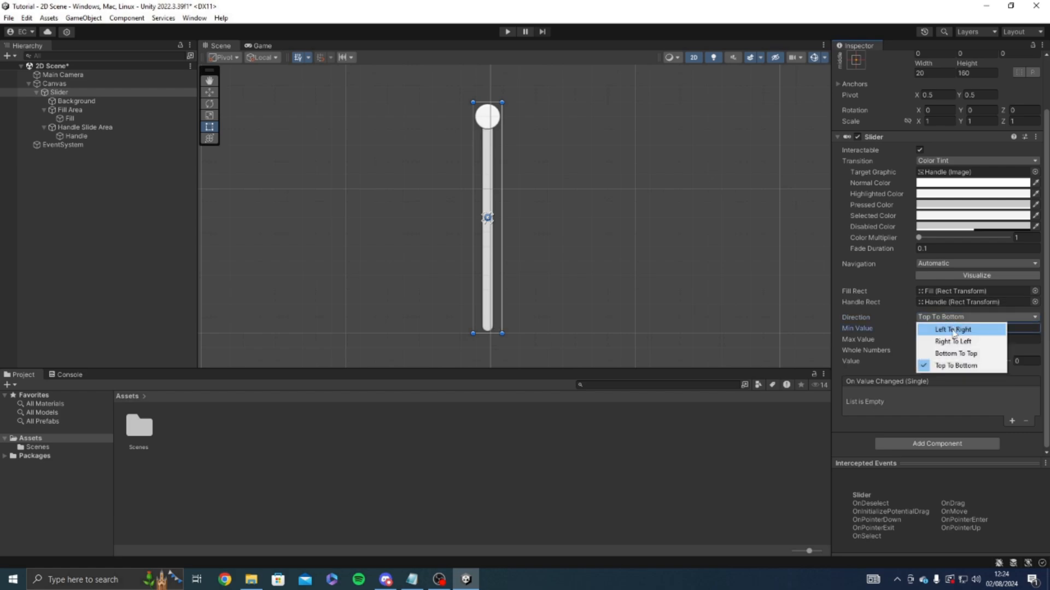
left_click(958, 331)
scroll(965, 350, "up", 1)
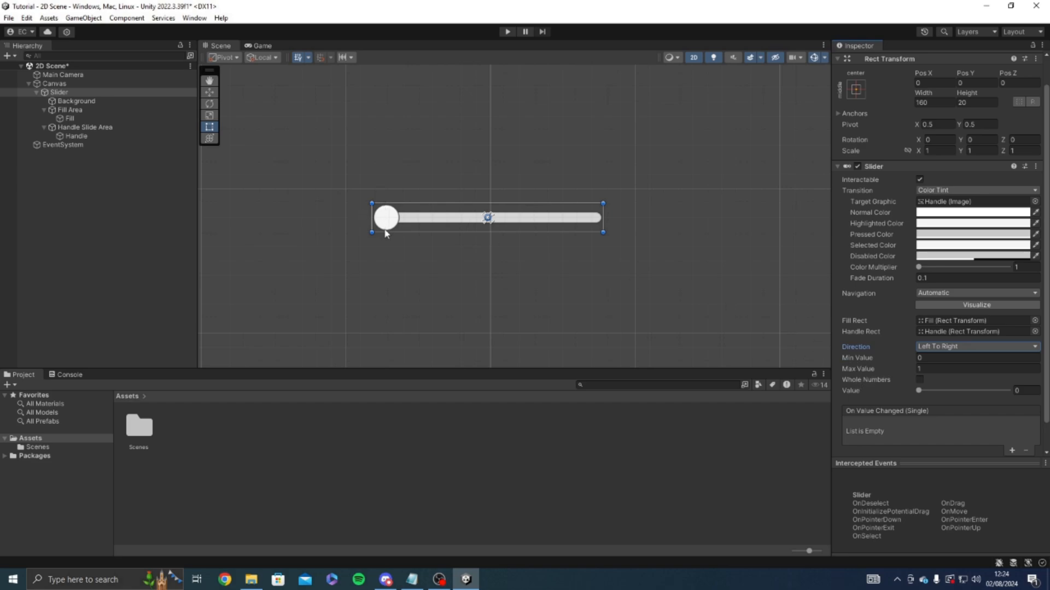
- Try minimum values of -19 and -2 on the slider, and return the minimum to 0
left_click(980, 358)
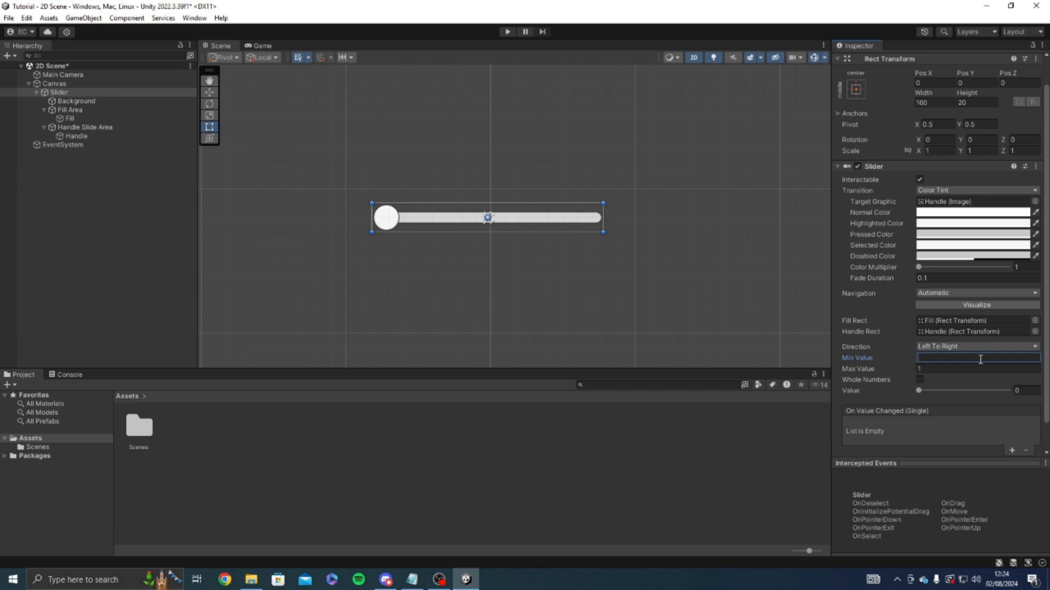
type("-19")
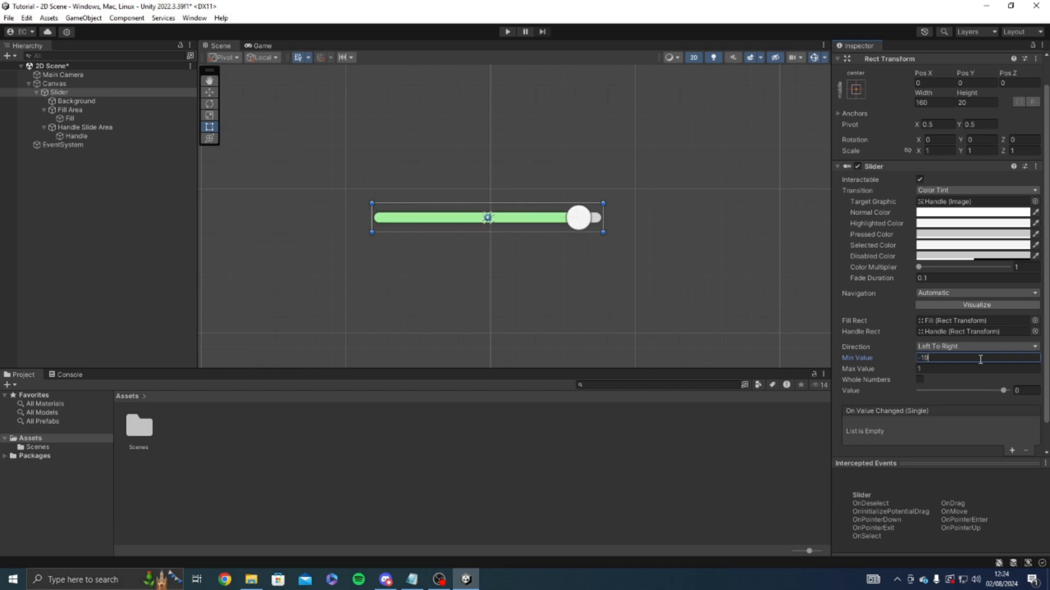
key("BackSpace")
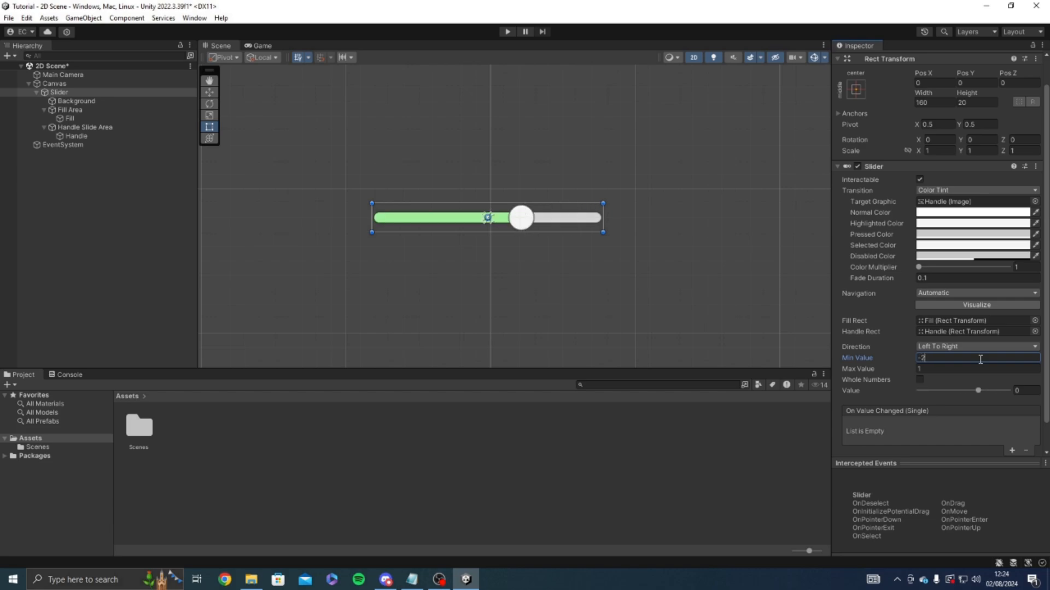
key("BackSpace")
type("2")
key("BackSpace")
key("BackSpace")
type("0")
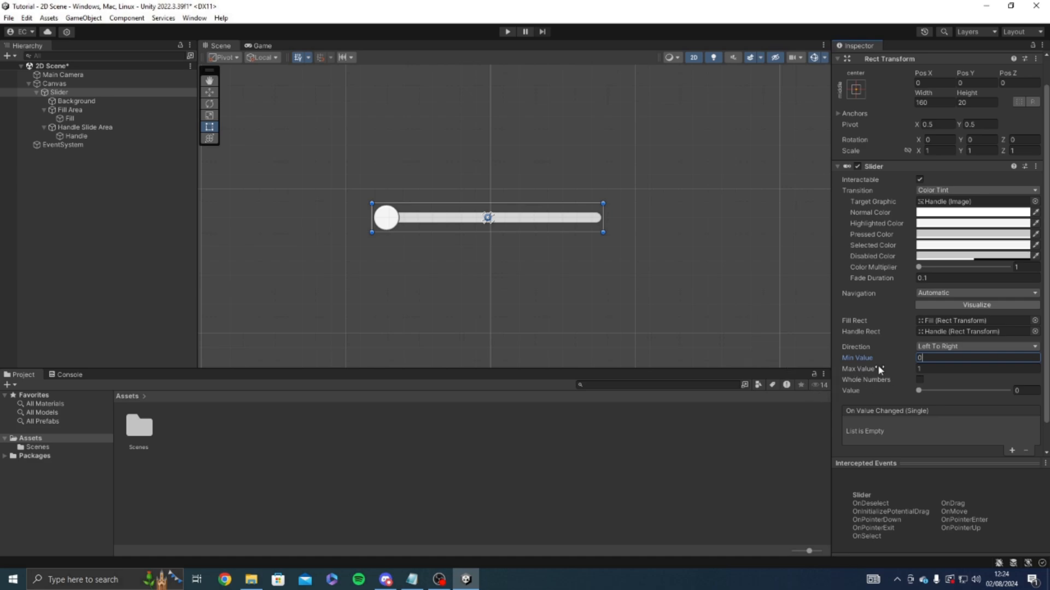
- Set the slider's maximum value to 10 and its minimum value to 0
left_click_drag(878, 368, 924, 392)
type("10")
left_click(923, 359)
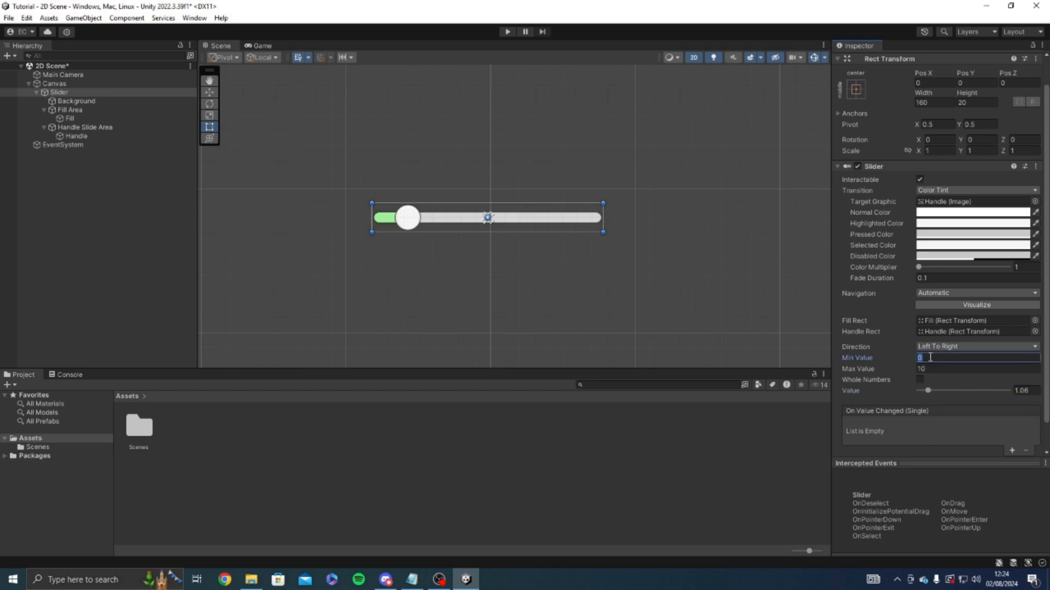
type("1")
key("BackSpace")
type("0")
- Try the slider at values such as 1, 2, 3, 4, 6 and 9, and return its value to 0
right_click(1033, 391)
left_click(1032, 389)
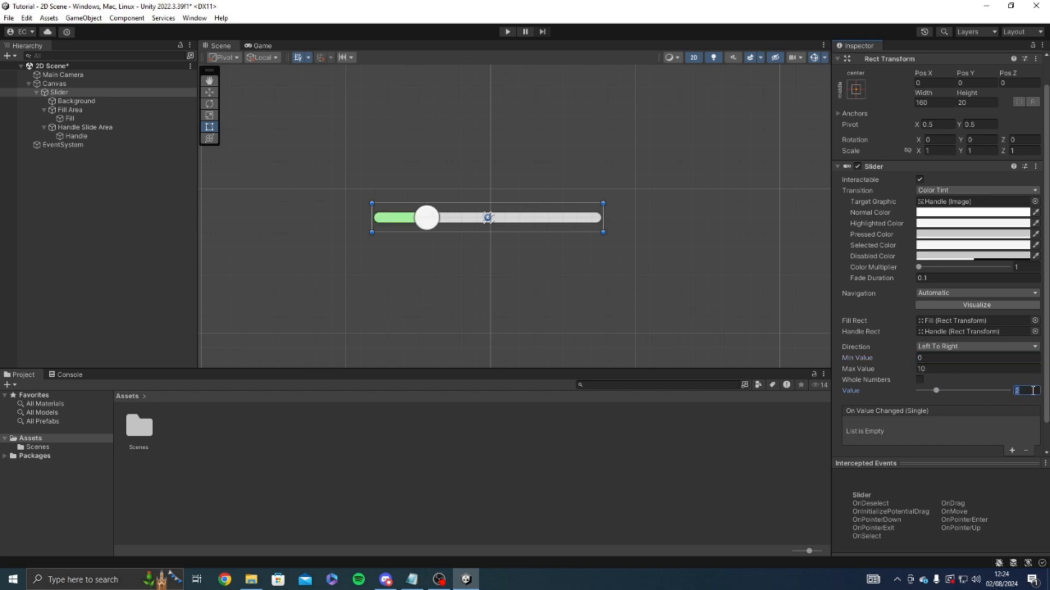
type("1")
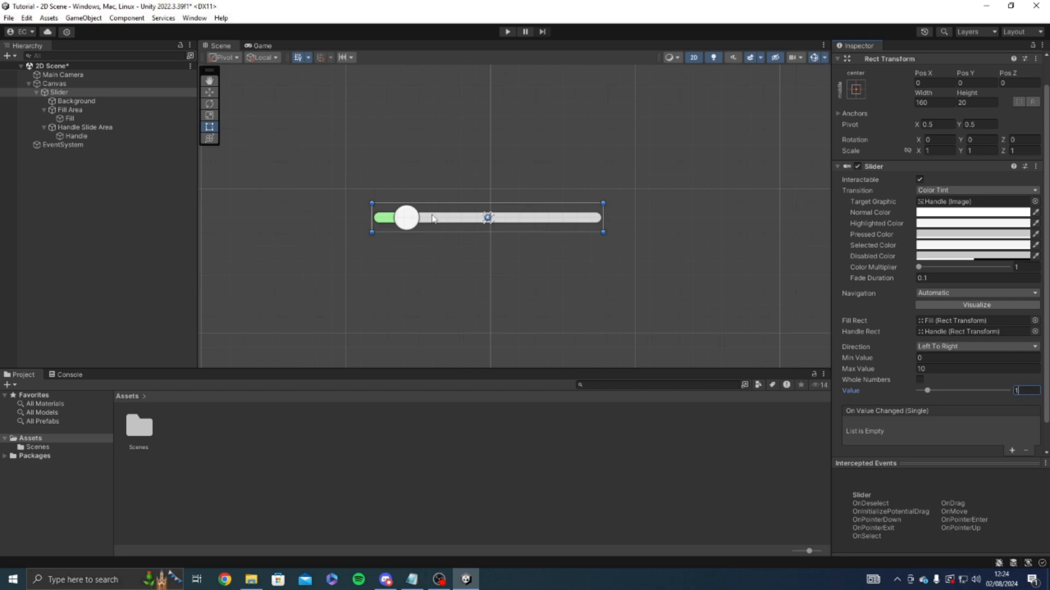
type("2")
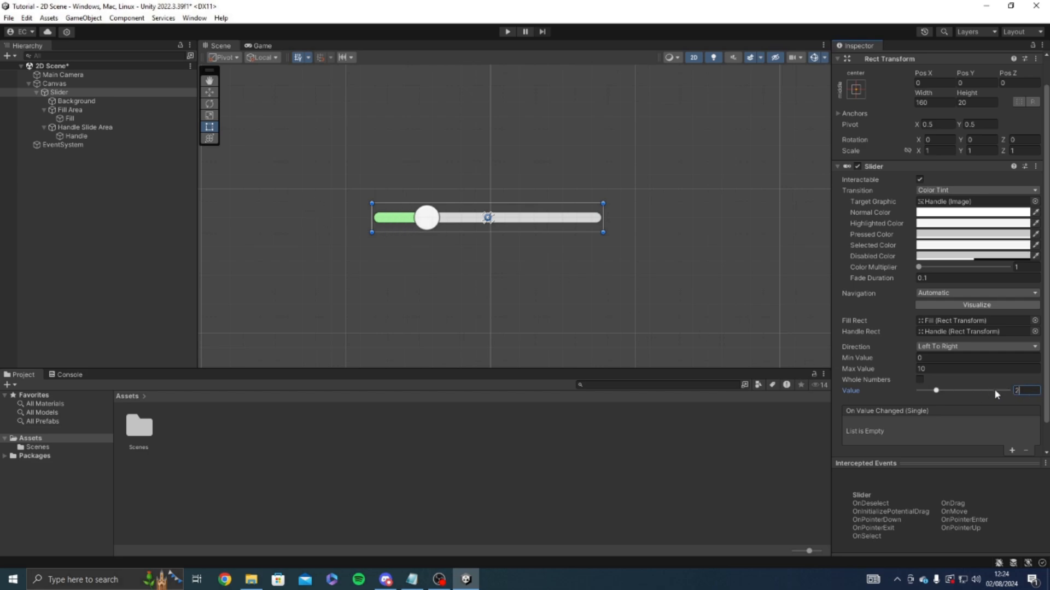
key("BackSpace")
type("3")
key("BackSpace")
type("4")
key("BackSpace")
type("6")
key("BackSpace")
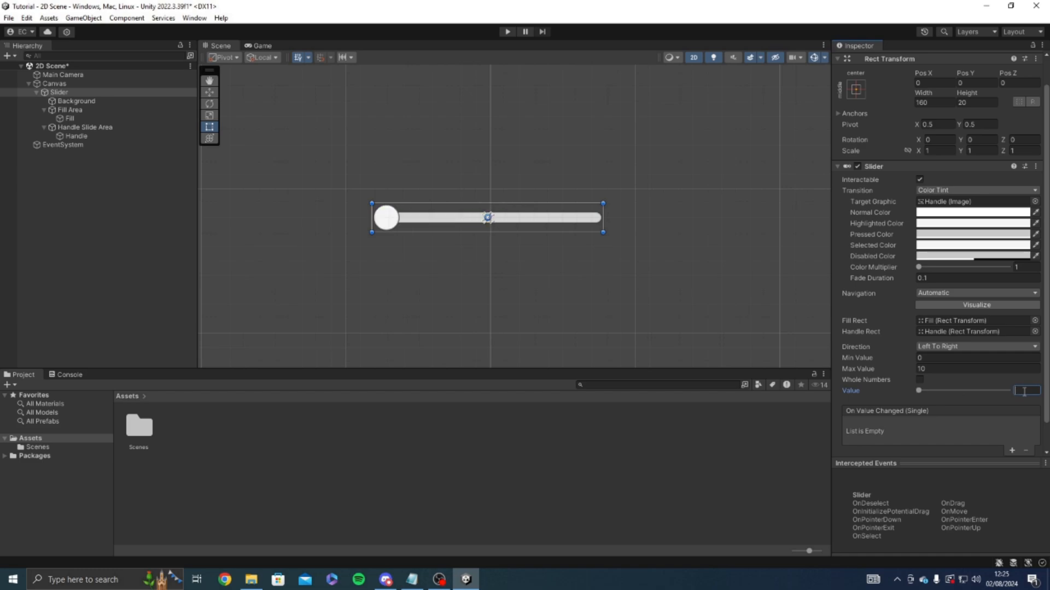
type("9")
key("BackSpace")
type("1")
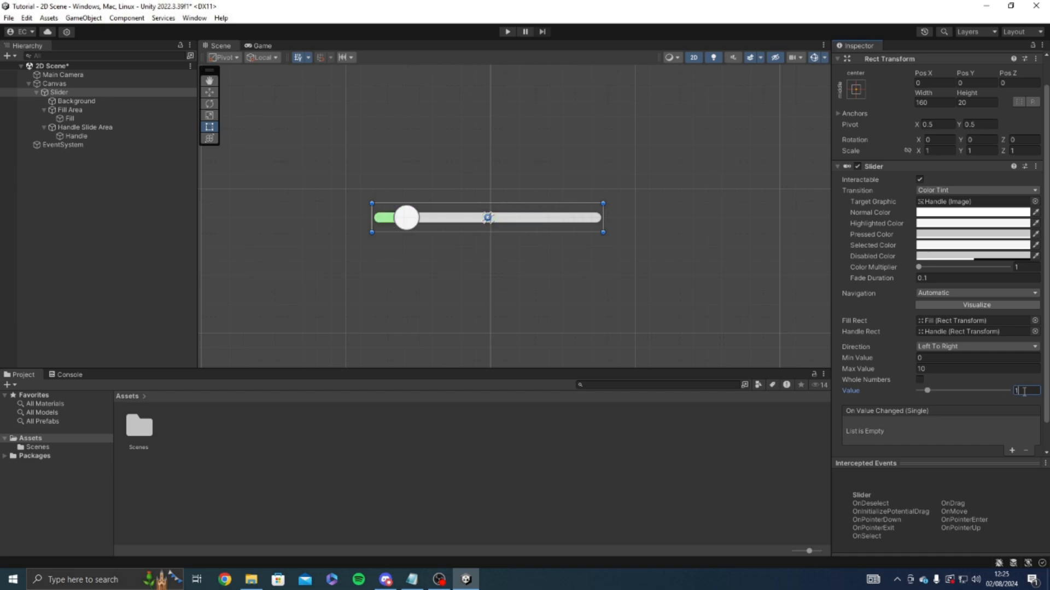
key("BackSpace")
type("0")
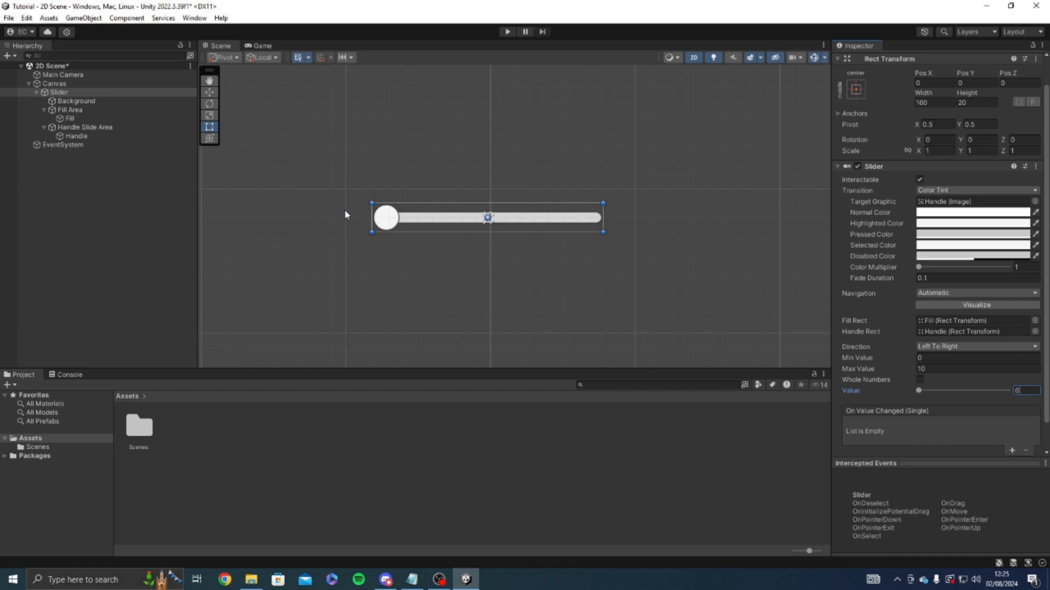
- Raise the slider's maximum value to 100 and move its current value to about 58.4
scroll(378, 249, "down", 1)
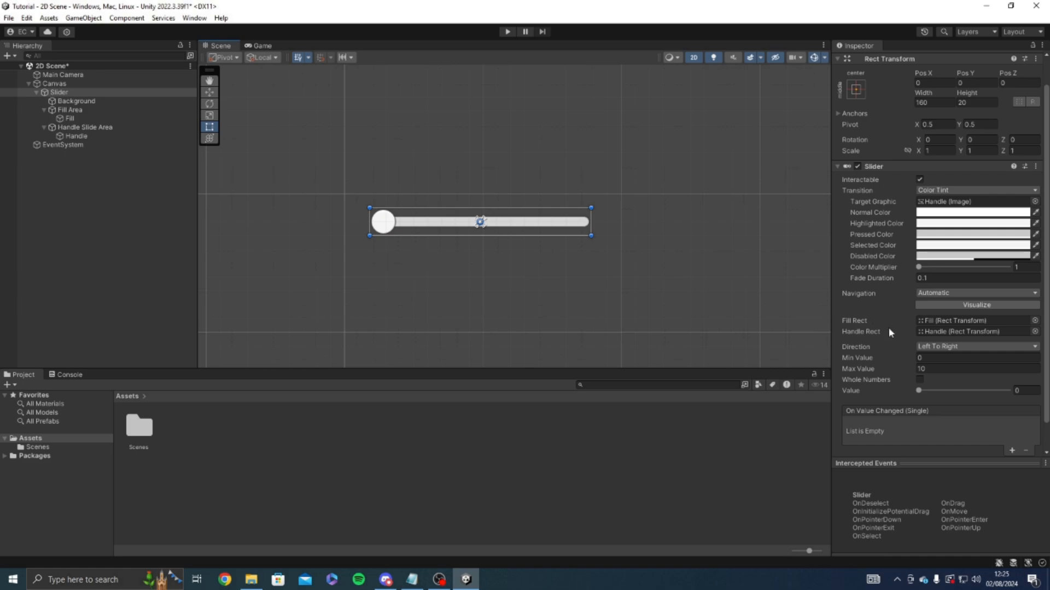
left_click(957, 368)
type("0")
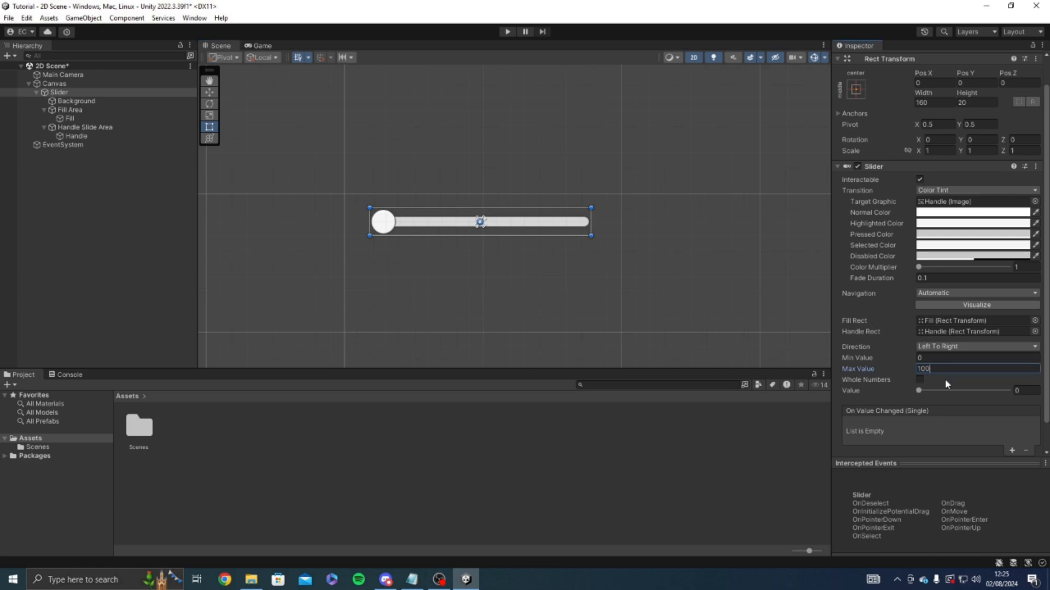
left_click_drag(919, 391, 970, 392)
middle_click_drag(640, 252, 481, 247)
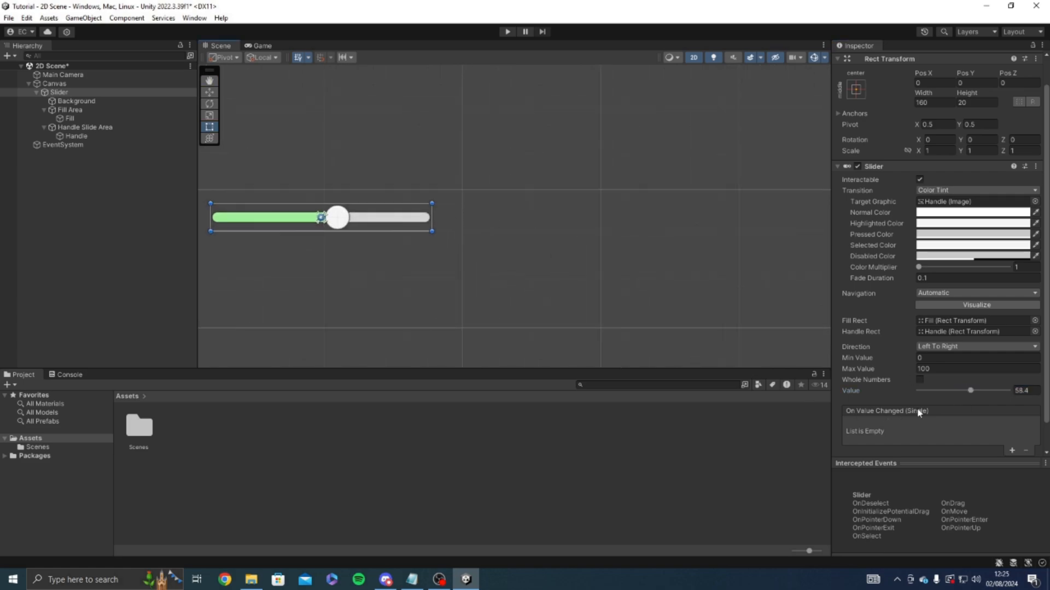
middle_click_drag(473, 225, 655, 243)
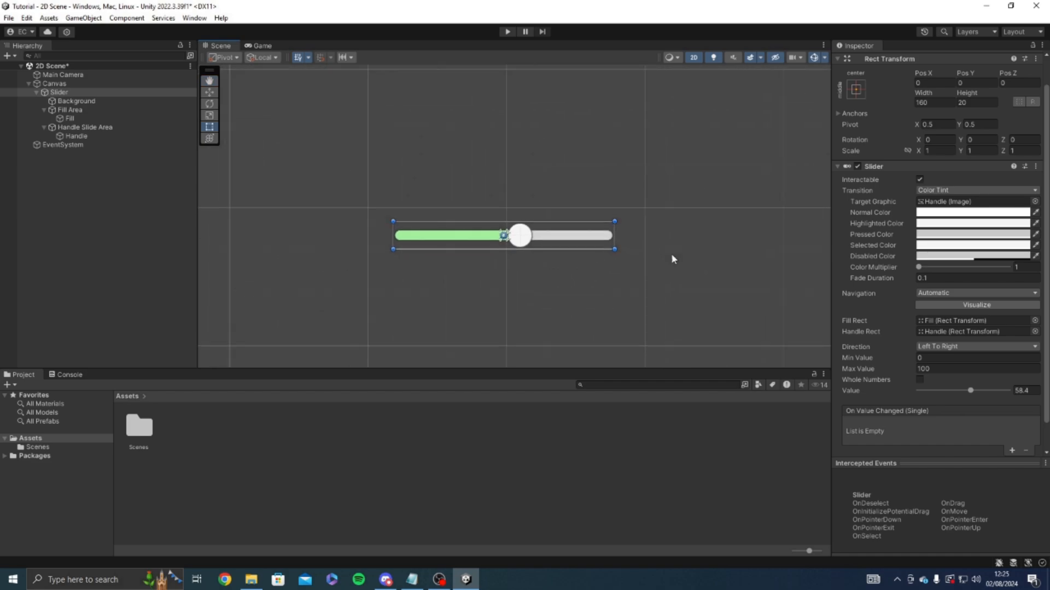
- Reduce the slider's maximum value to 1 and move its current value to 0
left_click(976, 369)
type("1")
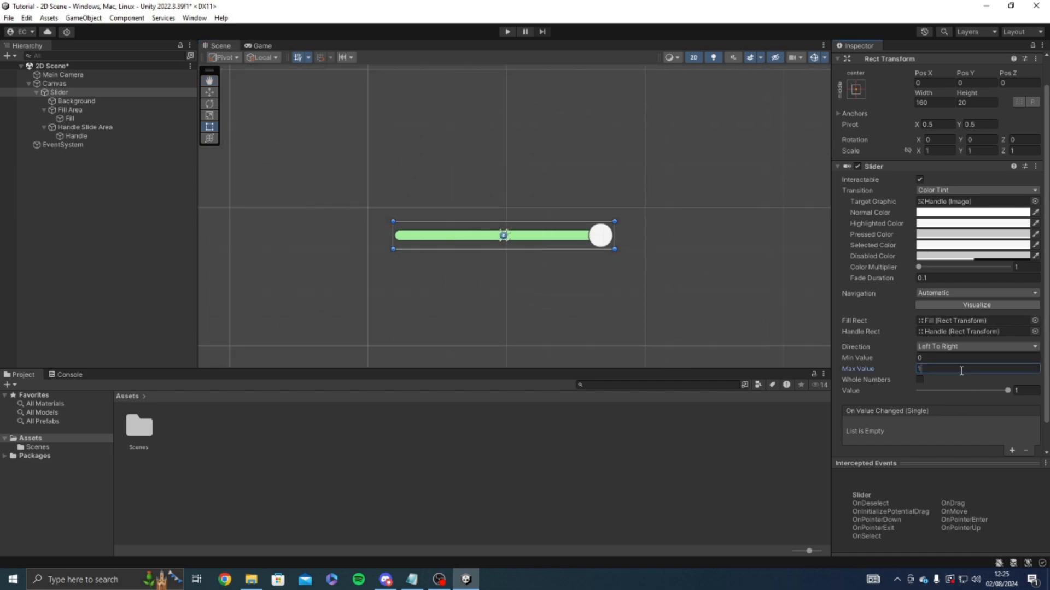
left_click_drag(1007, 390, 916, 387)
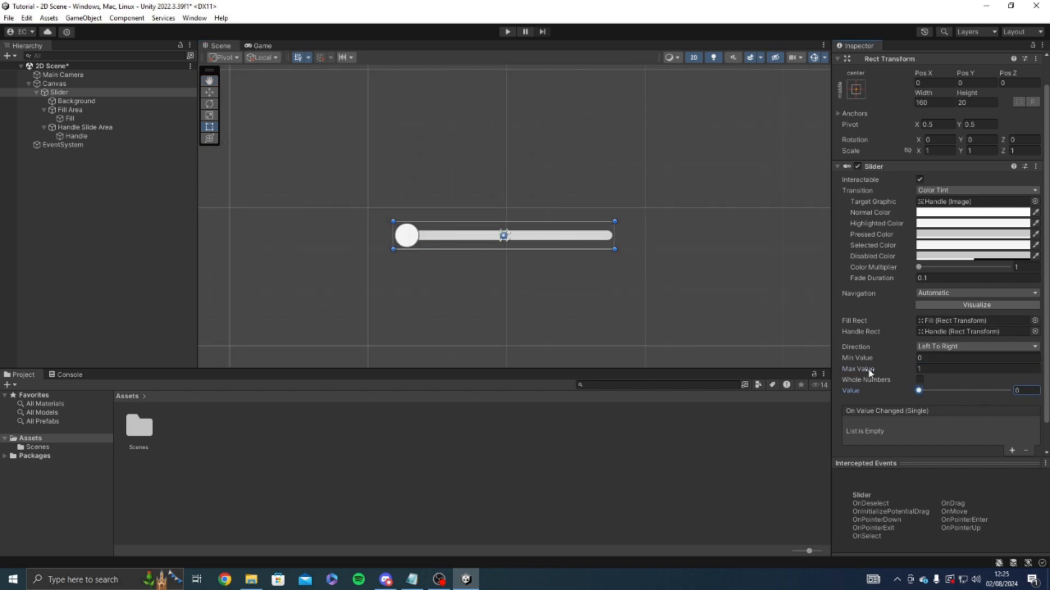
- Set the slider's maximum value to 100 and enable Whole Numbers
left_click(924, 370)
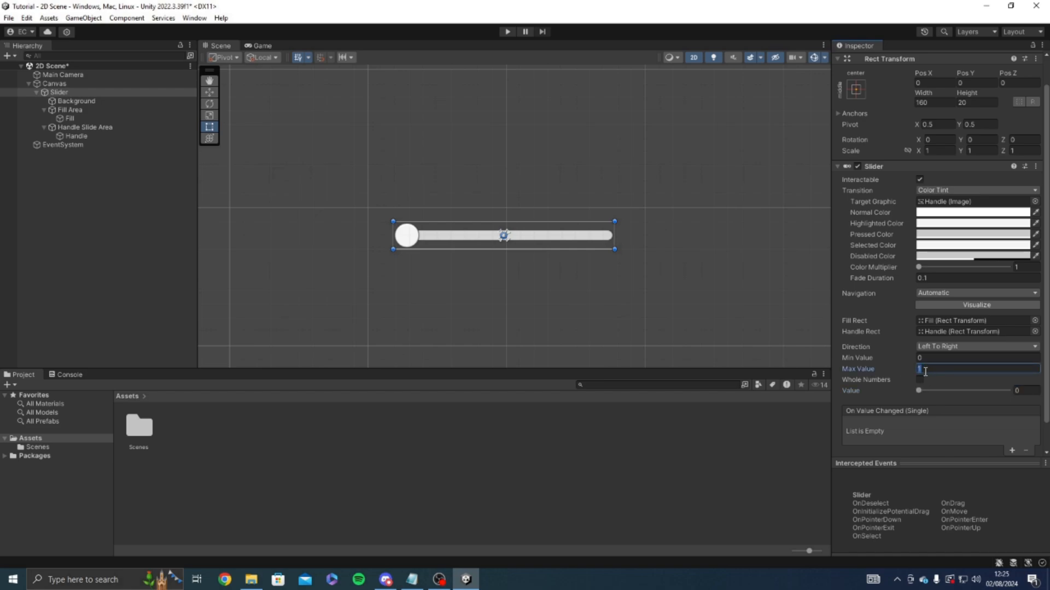
type("100")
left_click(919, 381)
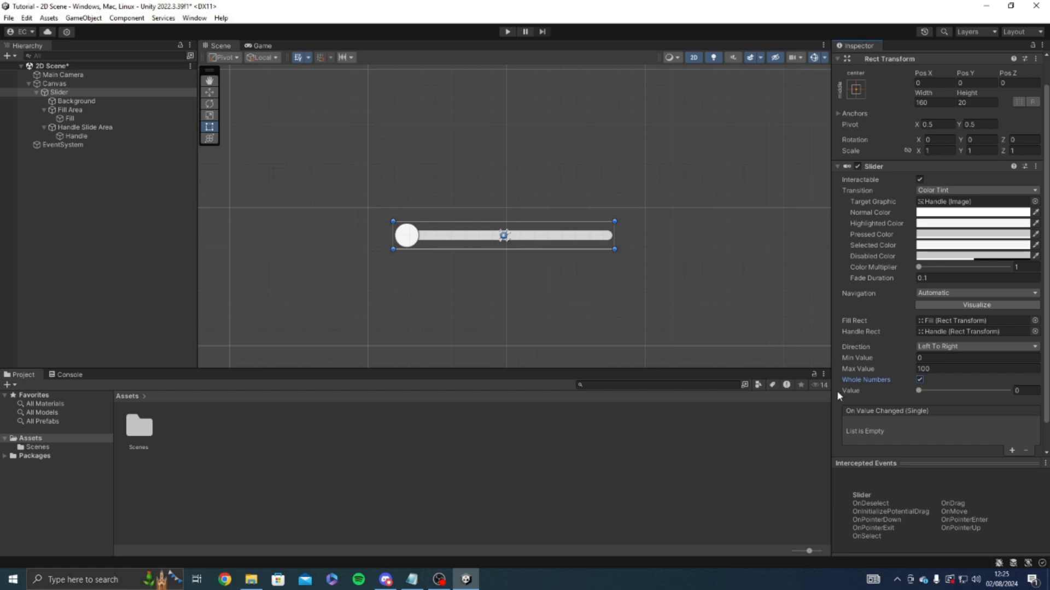
- Try the whole-number slider at values 20 and 84
left_click(935, 391)
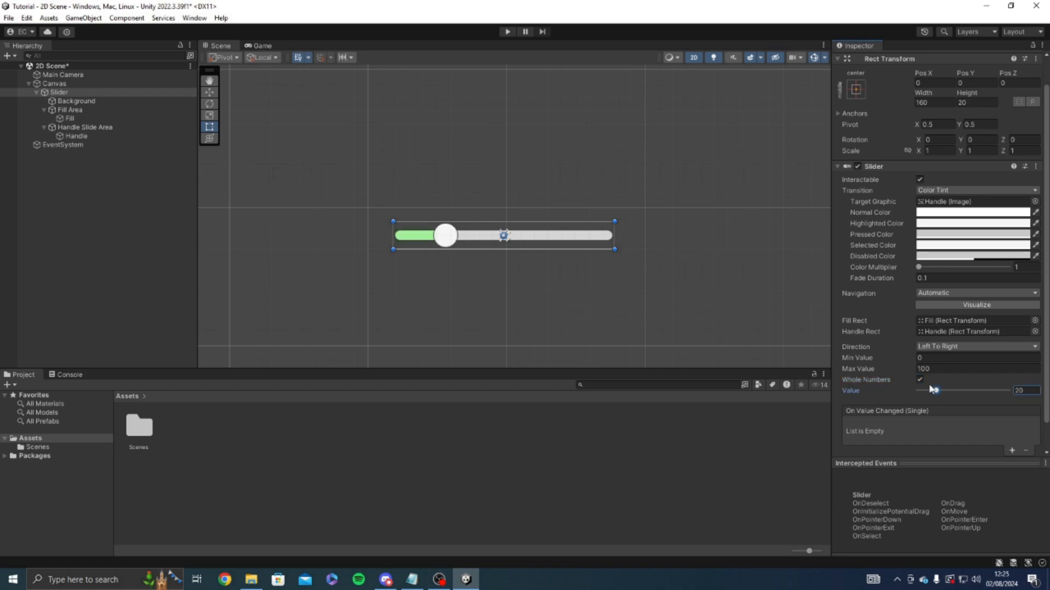
middle_click_drag(583, 256, 585, 264)
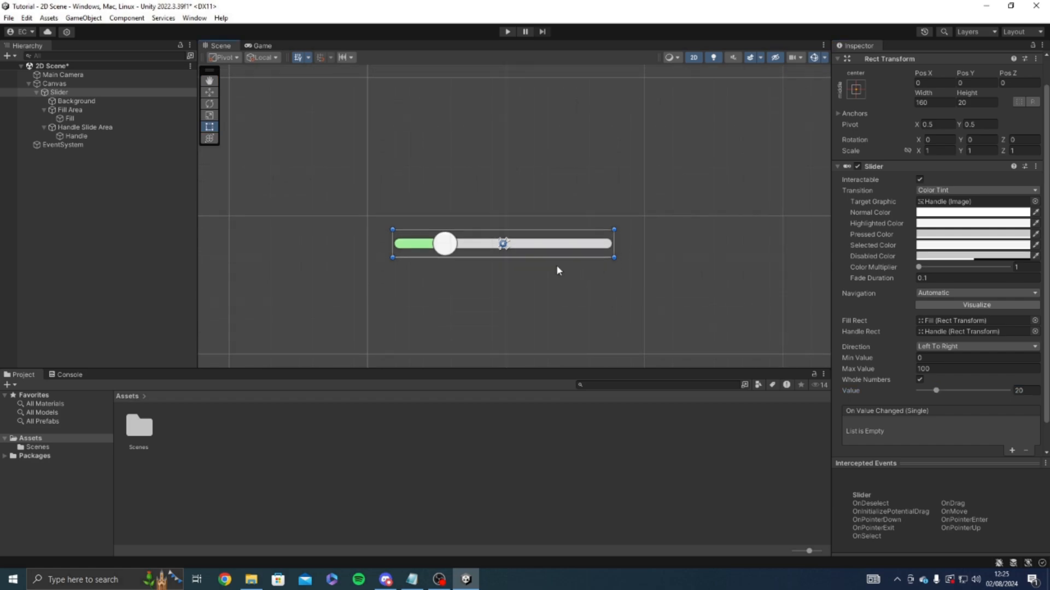
left_click(1019, 391)
type("84")
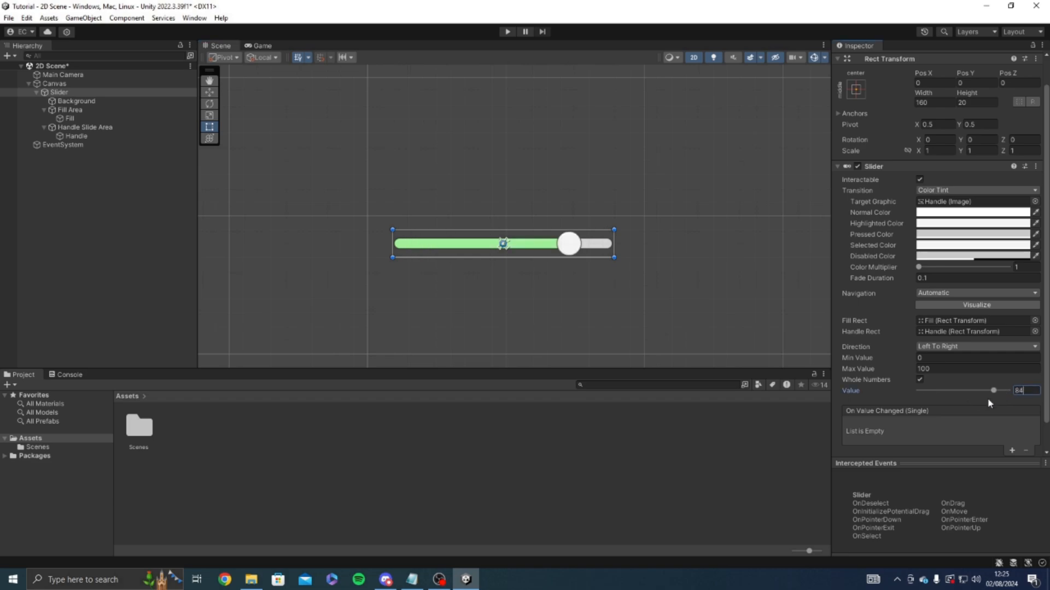
scroll(602, 246, "up", 2)
- Set the slider's current value to 85
left_click(1032, 391)
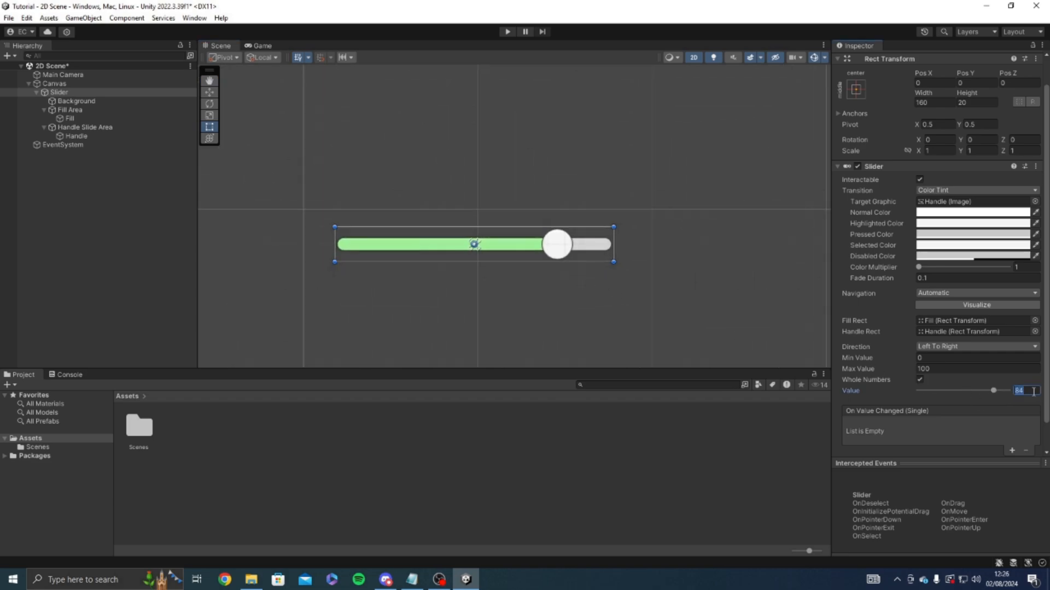
left_click(1036, 390)
key("BackSpace")
type("5")
middle_click_drag(363, 176, 322, 190)
middle_click_drag(239, 150, 263, 155)
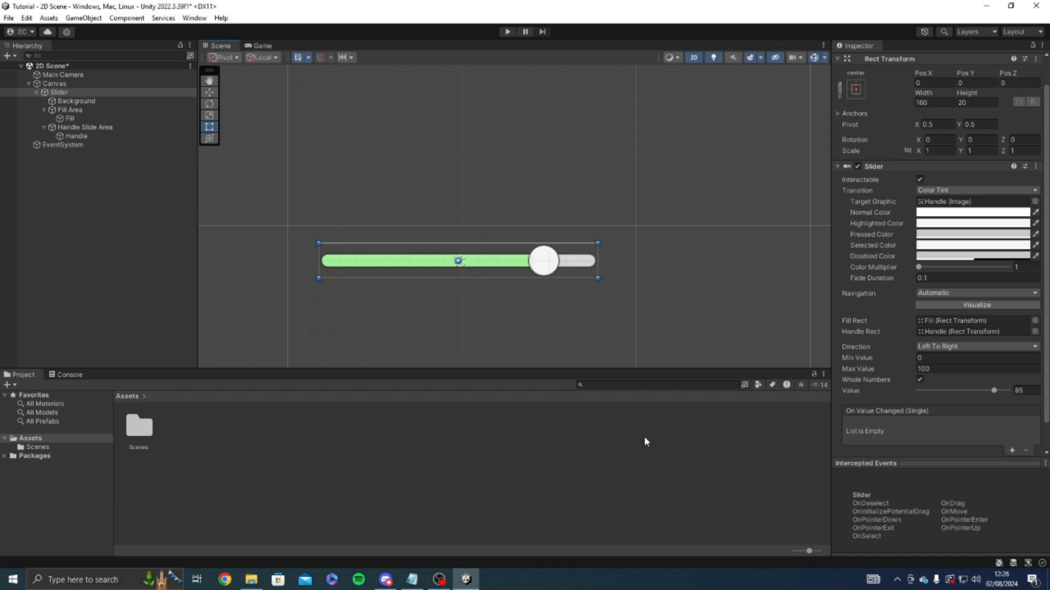
scroll(457, 167, "up", 1)
scroll(451, 248, "up", 1)
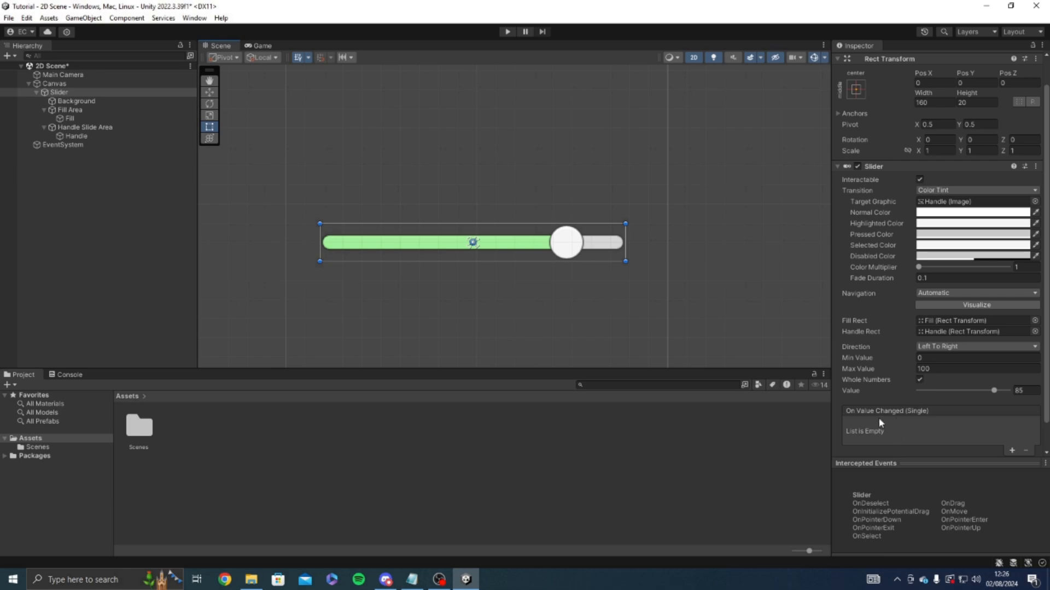
scroll(878, 418, "down", 1)
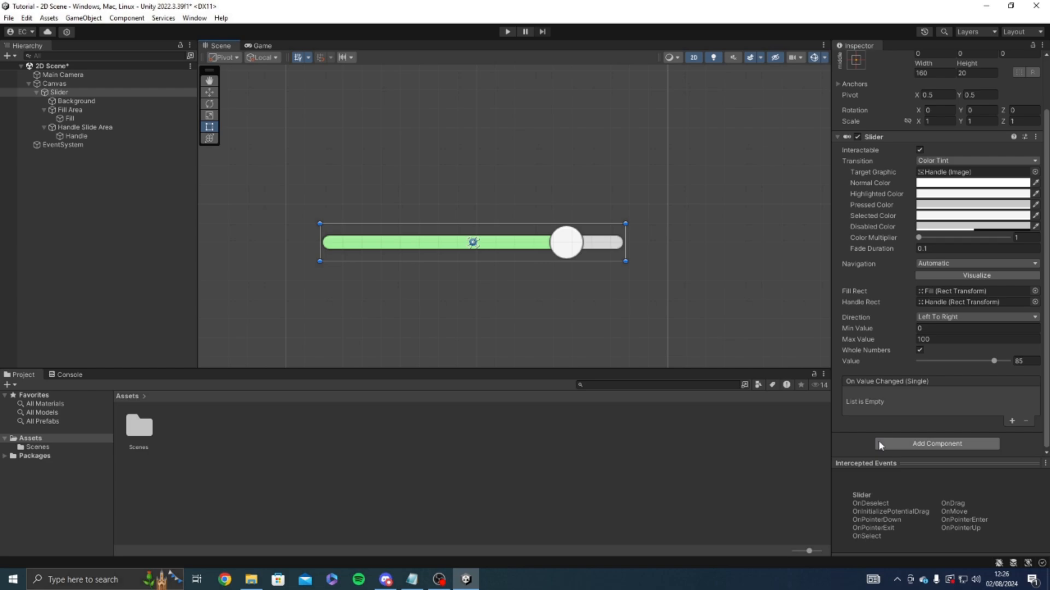
scroll(878, 441, "up", 1)
scroll(880, 423, "down", 1)
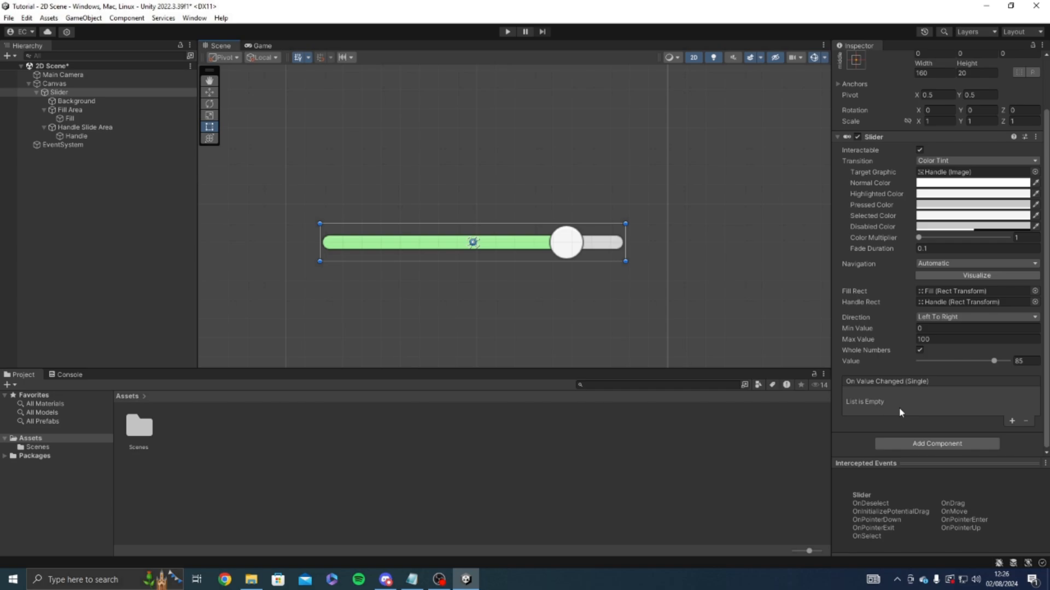
- Create a C# script named ExampleSlider in the Assets folder and open it for editing
right_click(345, 434)
left_click(217, 430)
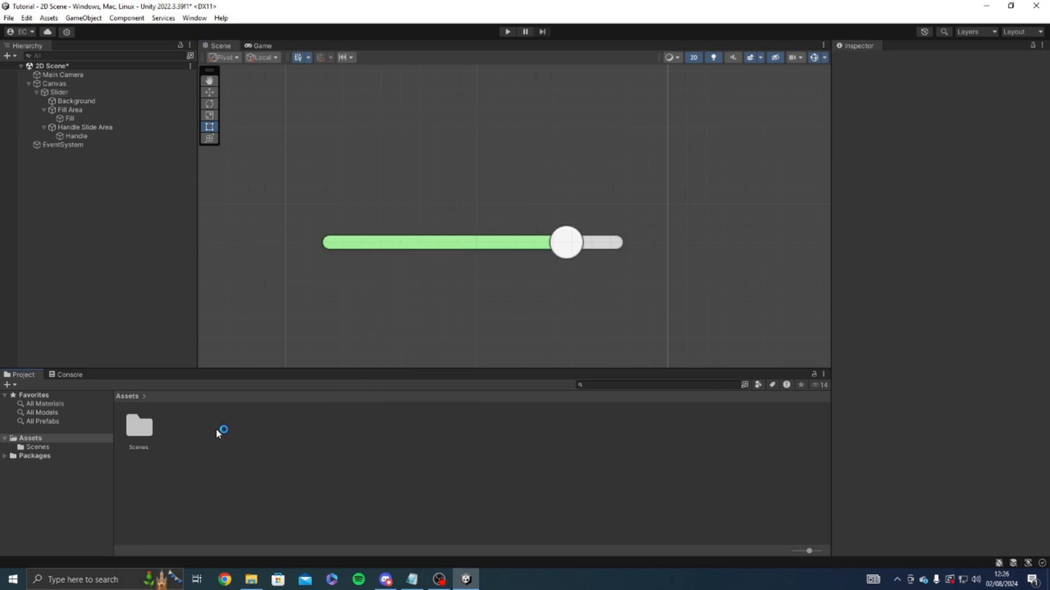
right_click(216, 430)
mouse_move(274, 122)
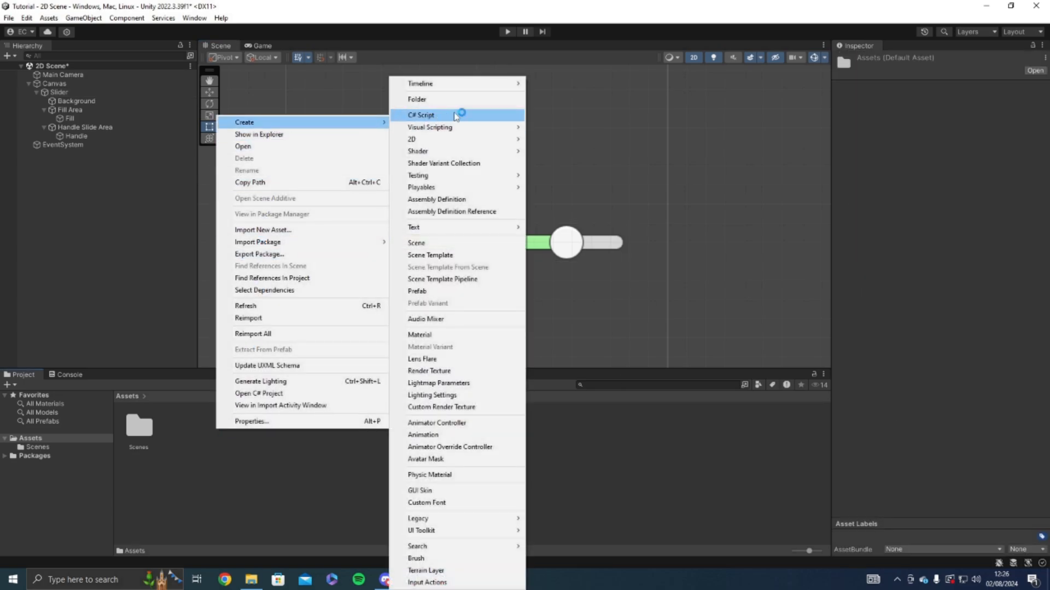
left_click(455, 116)
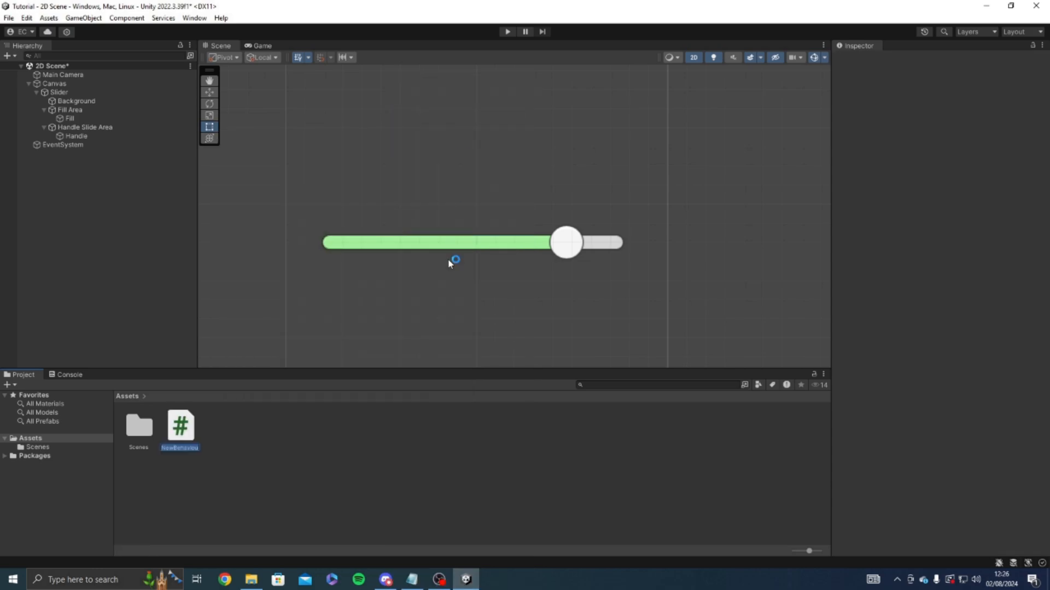
type("ExampleSlider")
key("Return")
key("Return")
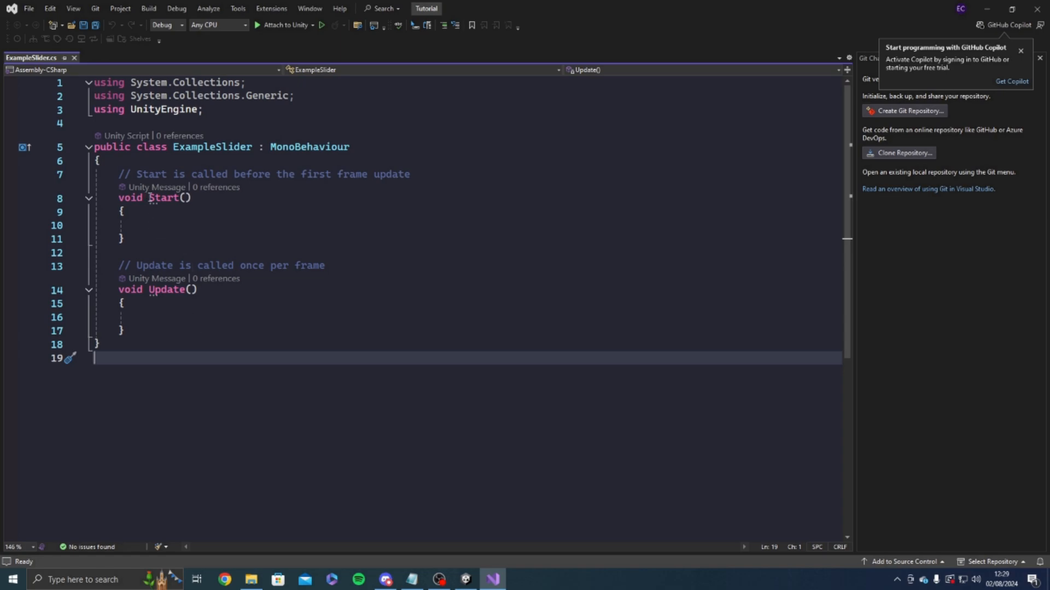
- Add a using directive for UnityEngine.UI below the existing directives in the script
left_click_drag(144, 332, 120, 166)
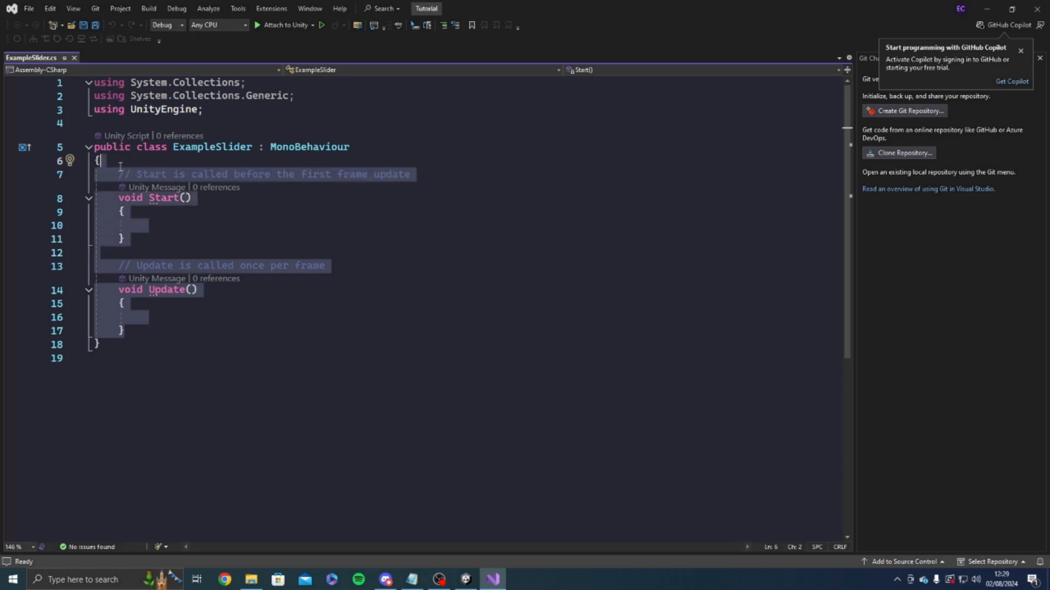
left_click(222, 109)
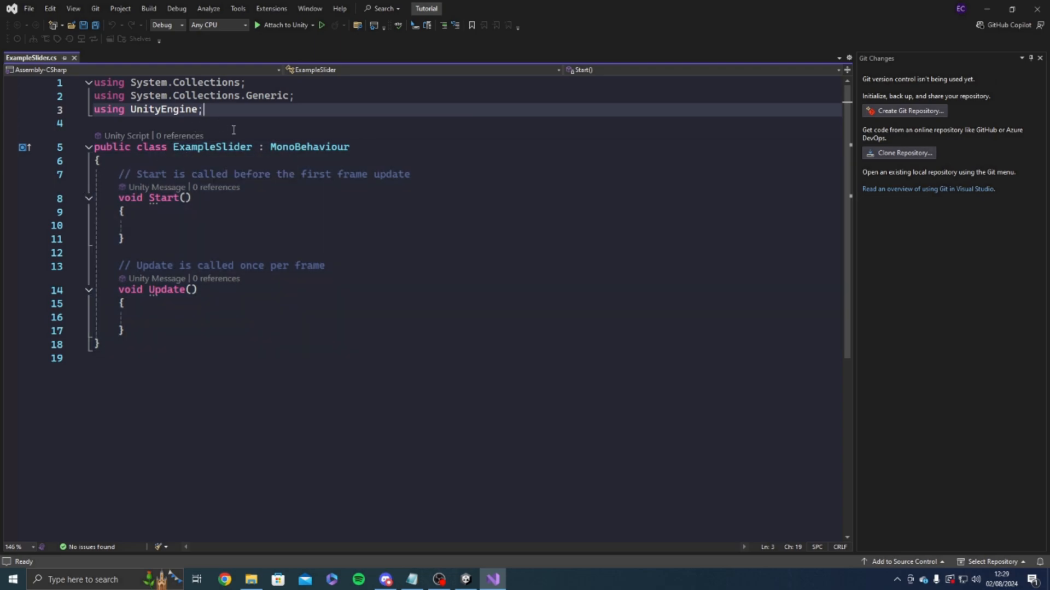
key("Return")
type("us")
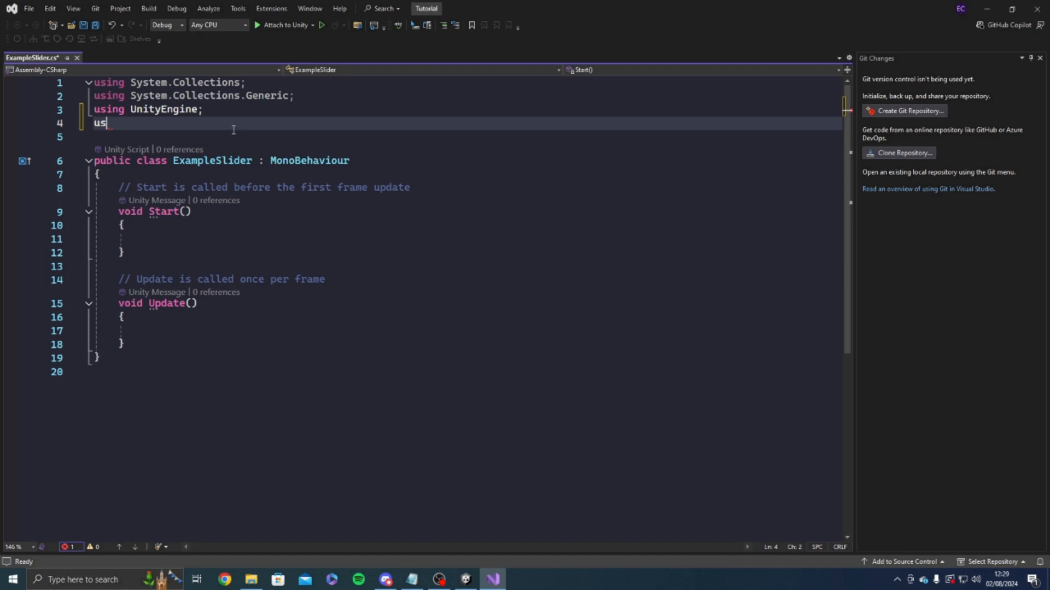
type("ing Uni")
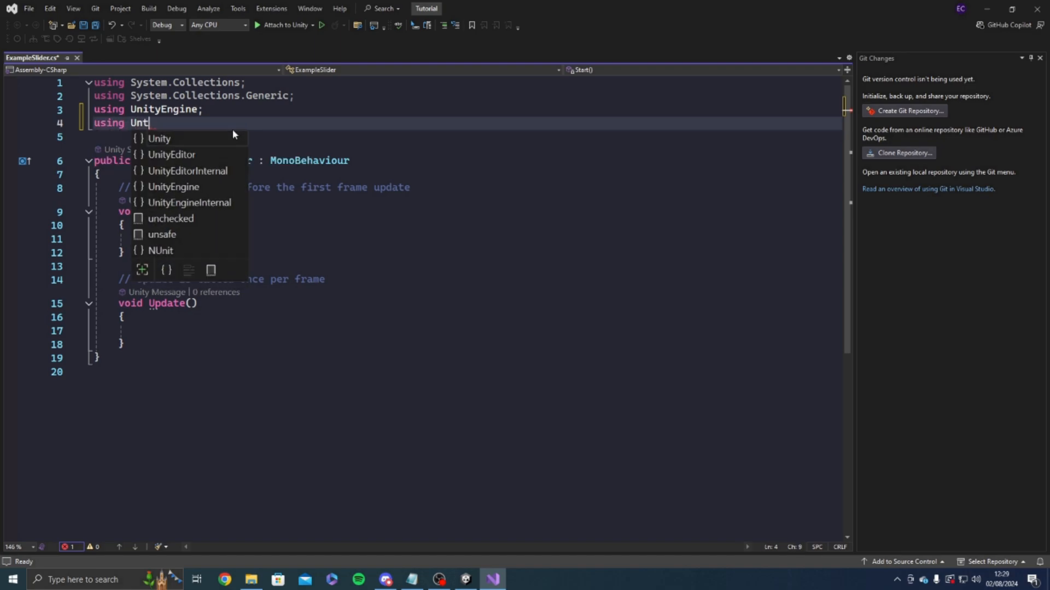
type("tyEngine.UI;")
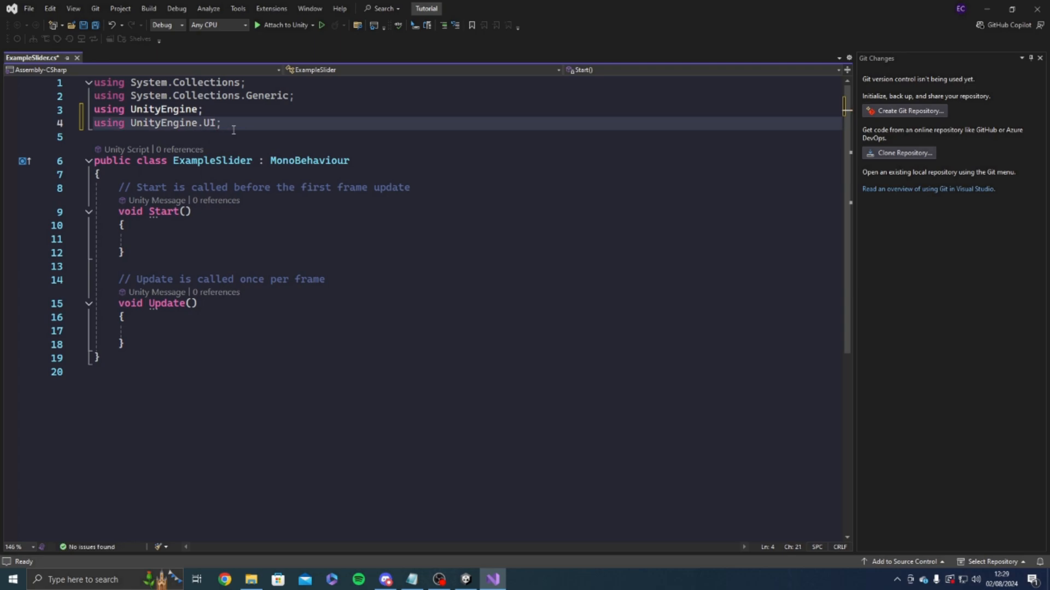
- Declare a serialized Slider field named slider at the start of the ExampleSlider class
left_click(337, 179)
key("Return")
key("Return")
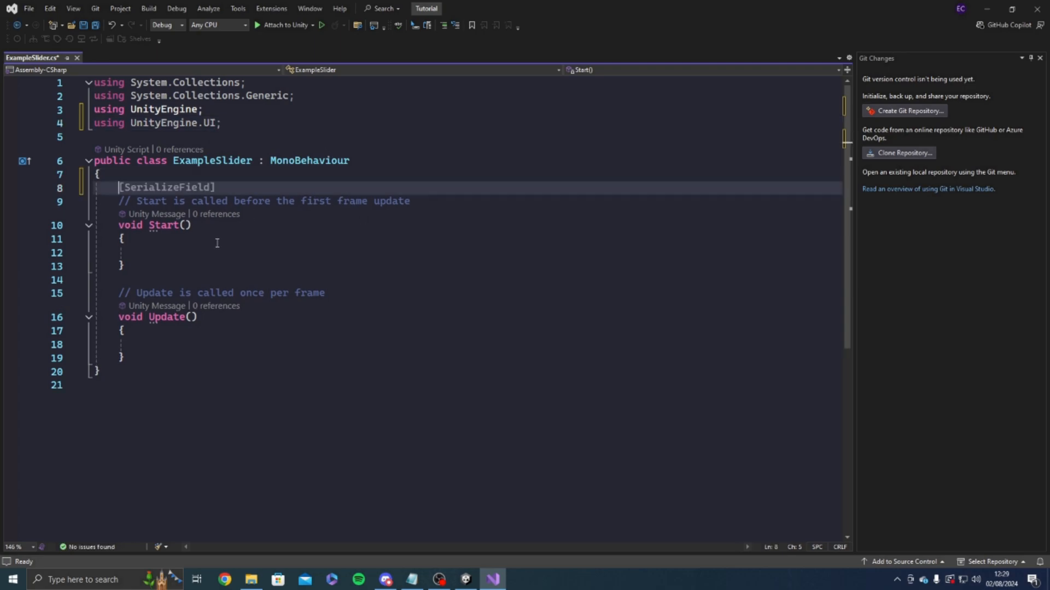
left_click(176, 189)
type("[SerializeField]")
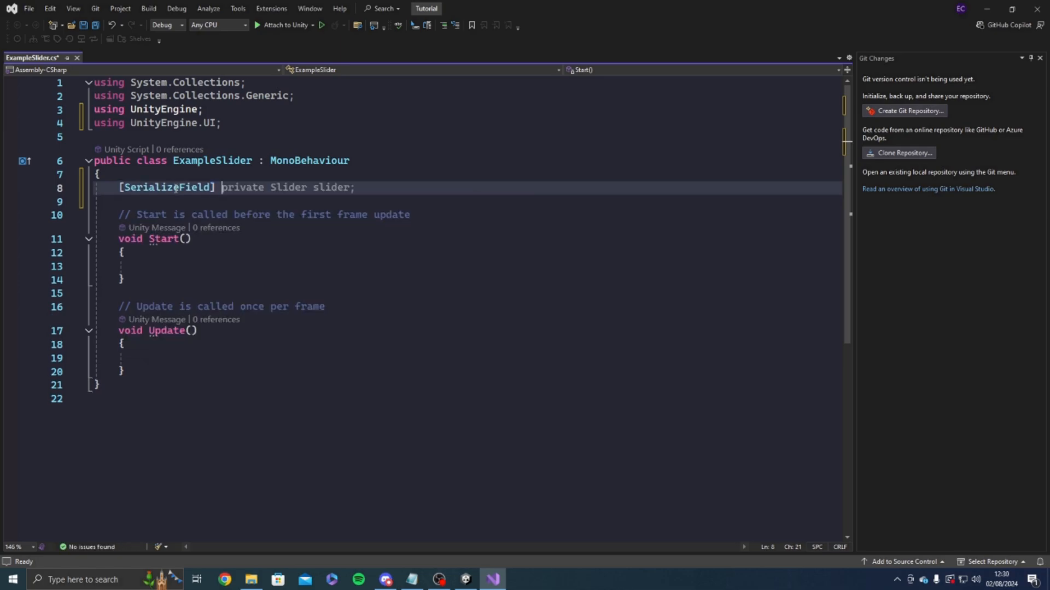
type(" Slider slider;")
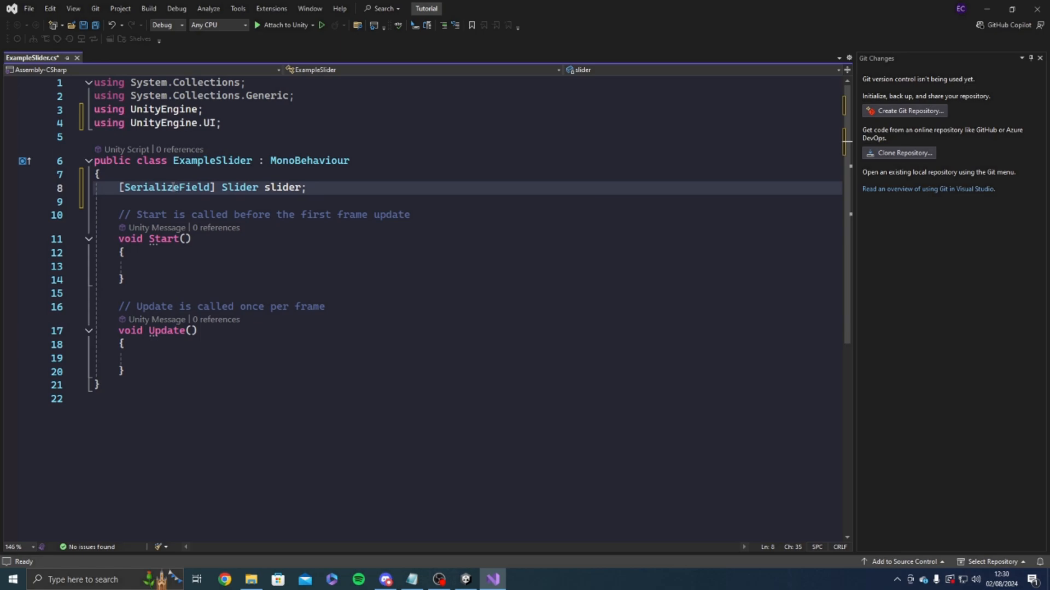
- Delete the default Start and Update methods with their comments from the ExampleSlider class
left_click(186, 281)
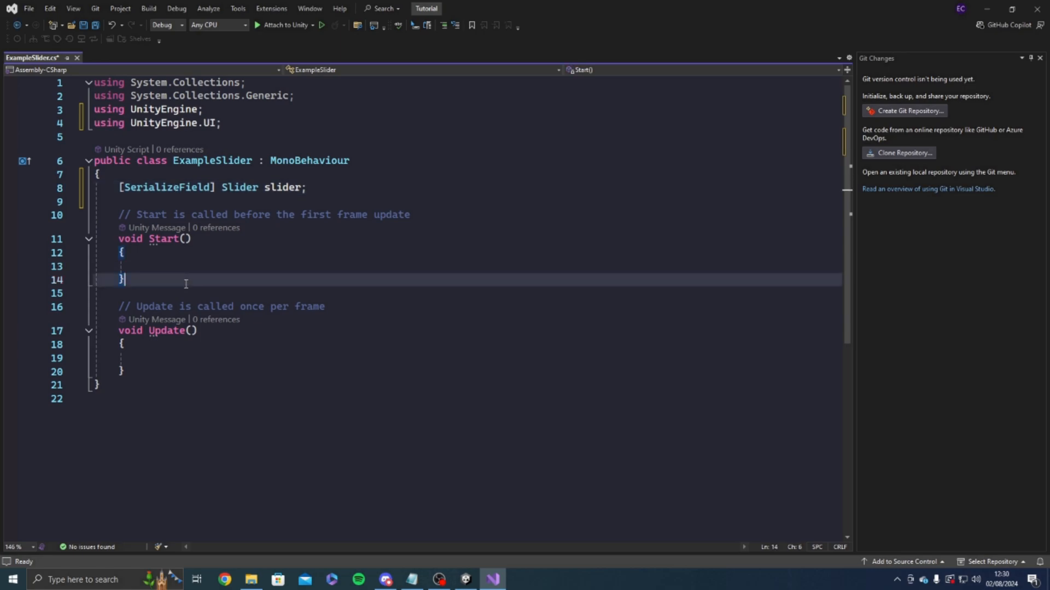
left_click_drag(181, 282, 327, 195)
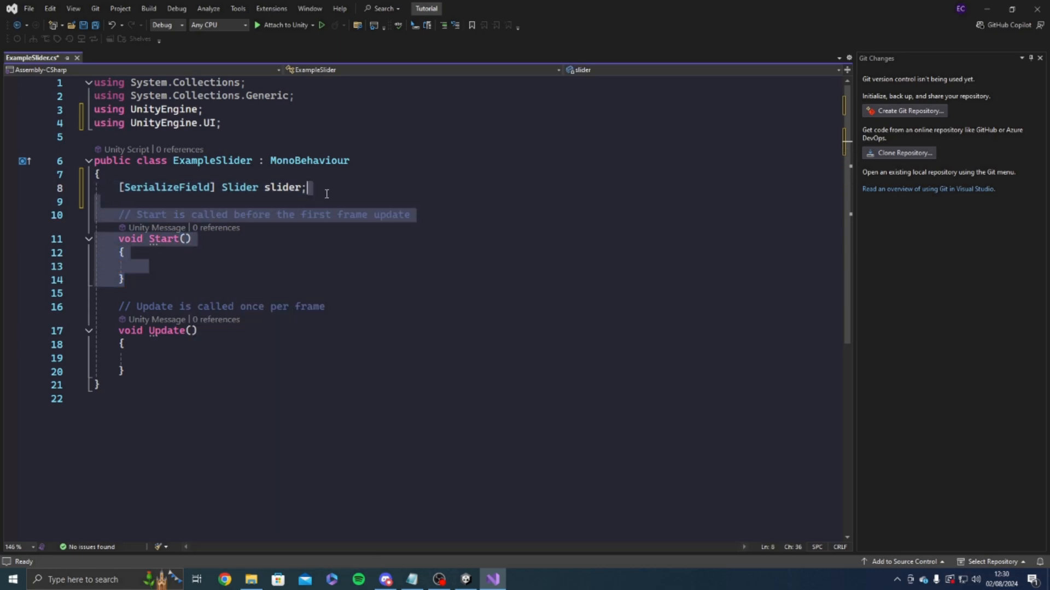
key("Delete")
left_click(208, 254)
left_click(206, 268)
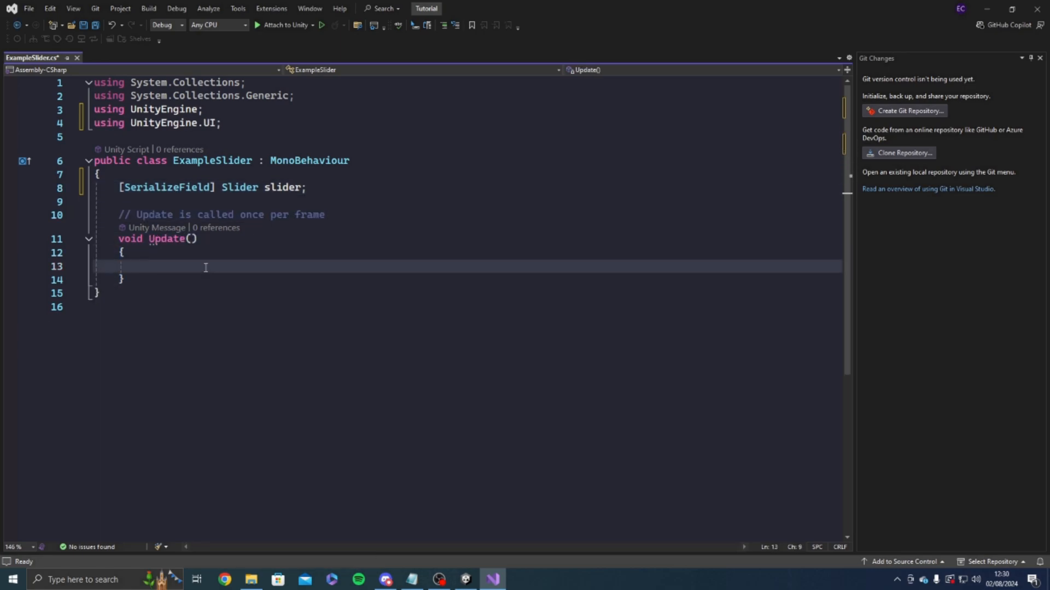
left_click_drag(180, 280, 309, 189)
key("Delete")
- Add an empty public void method named SliderChanged, without parameters, below the slider field
key("Return")
key("BackSpace")
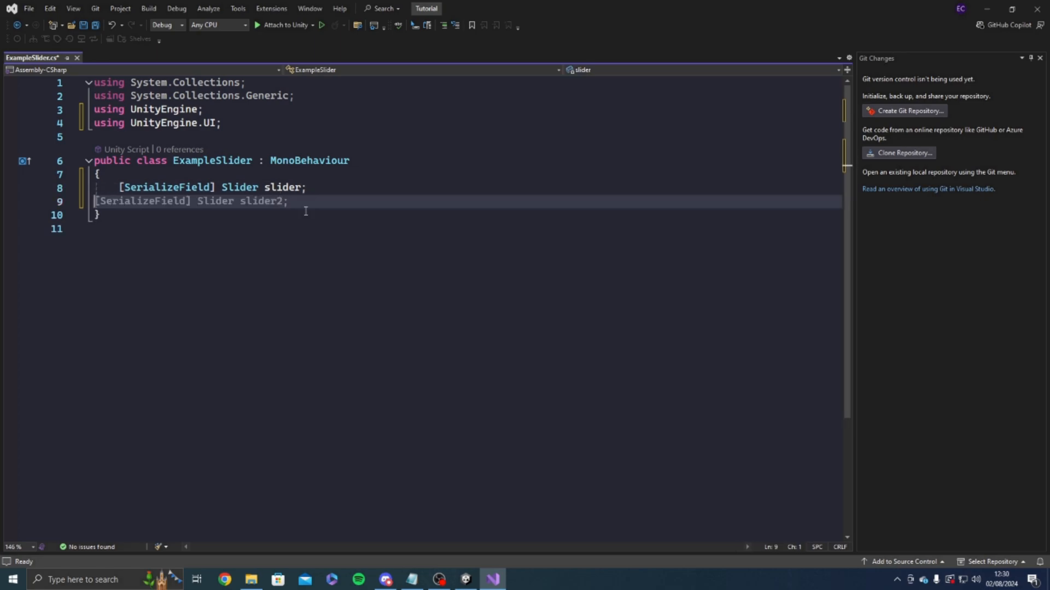
key("Return")
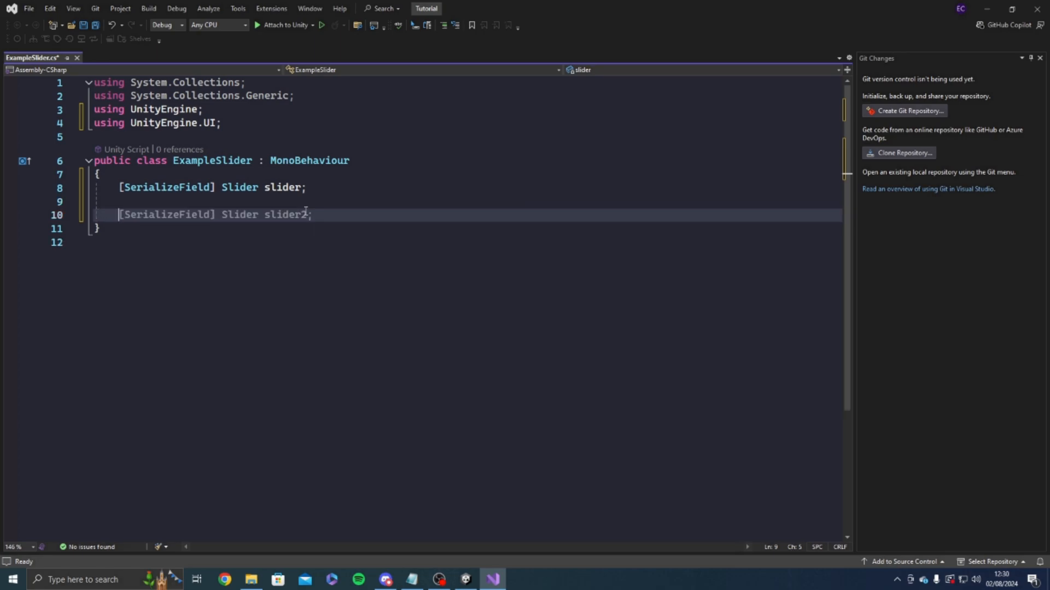
type("public void ")
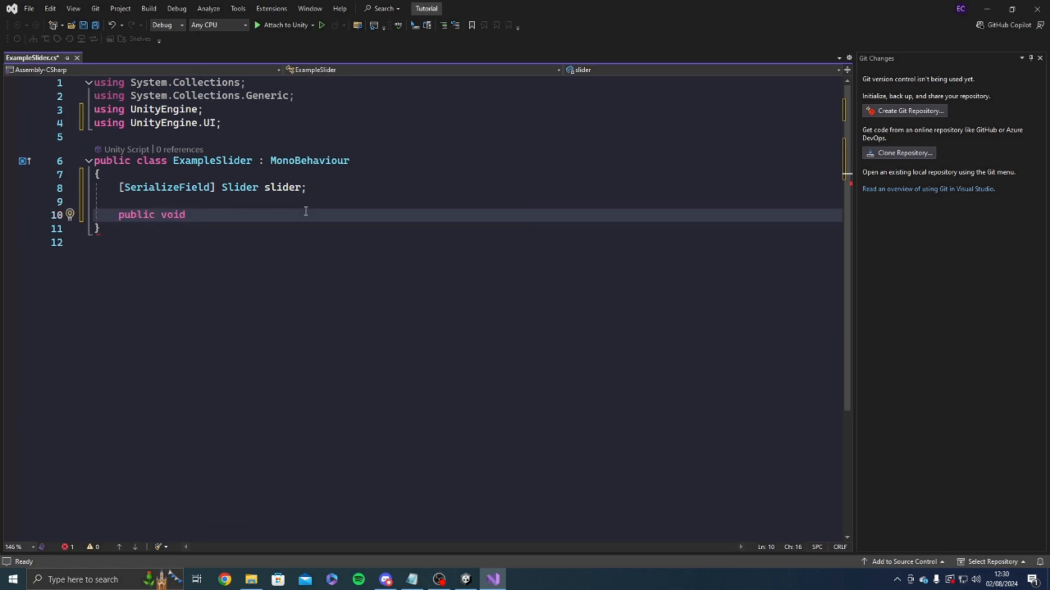
type("Slide")
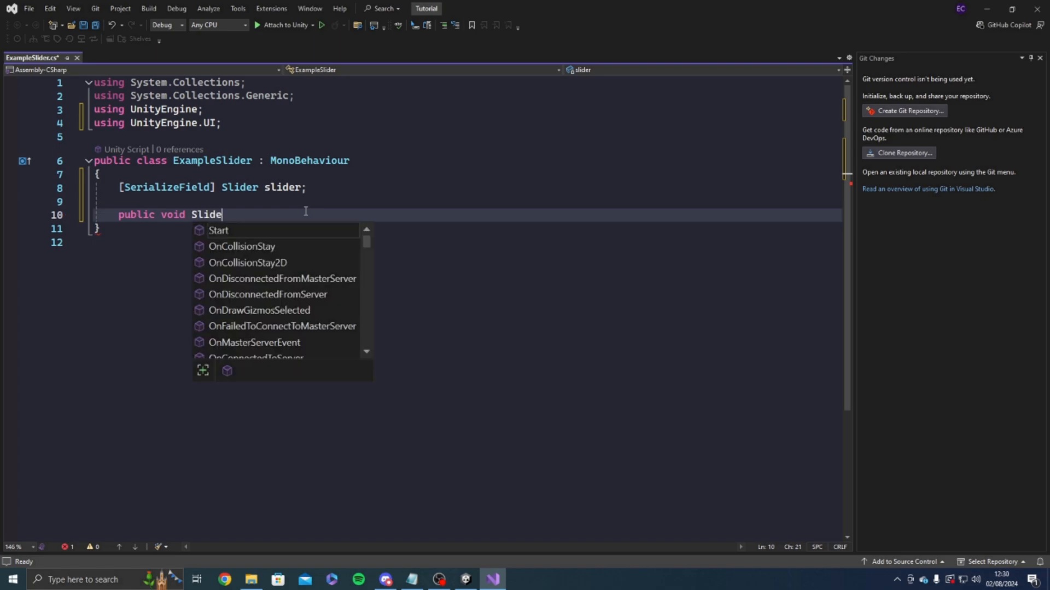
type("rChanged(")
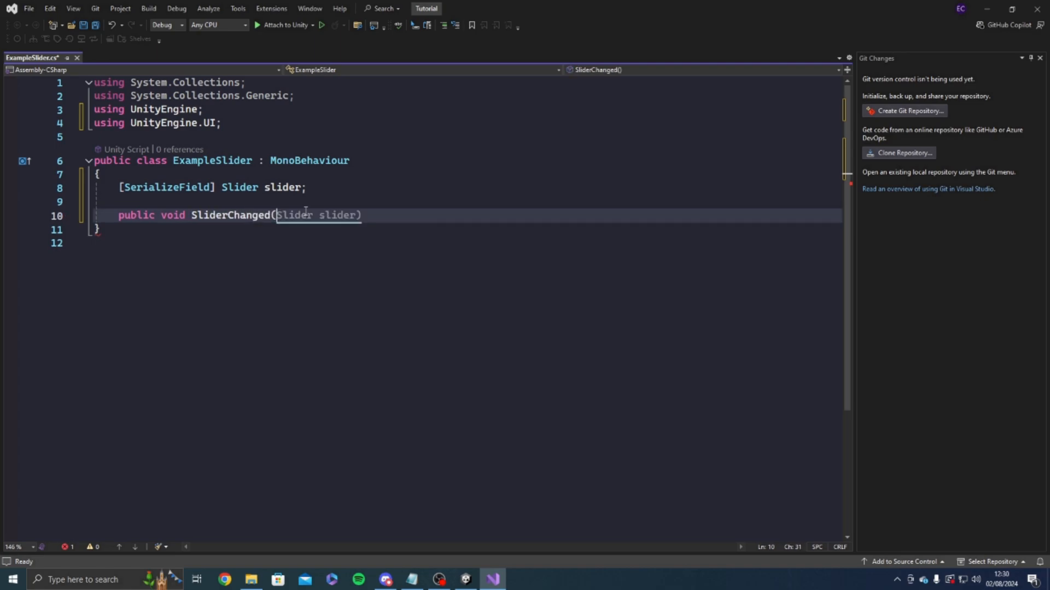
type(") {")
key("Return")
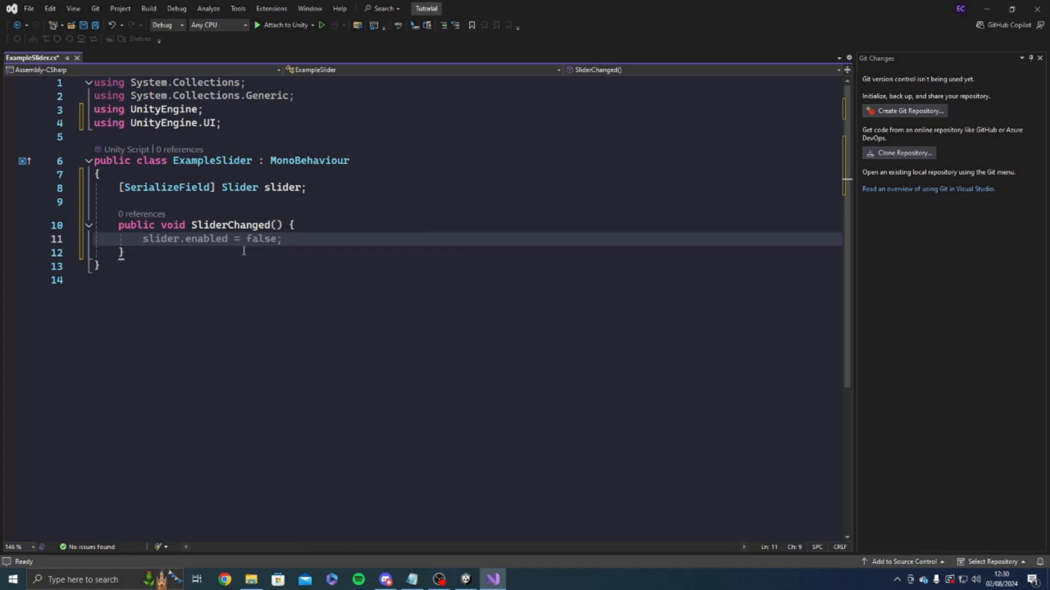
type("print")
key("BackSpace")
key("BackSpace")
key("BackSpace")
key("BackSpace")
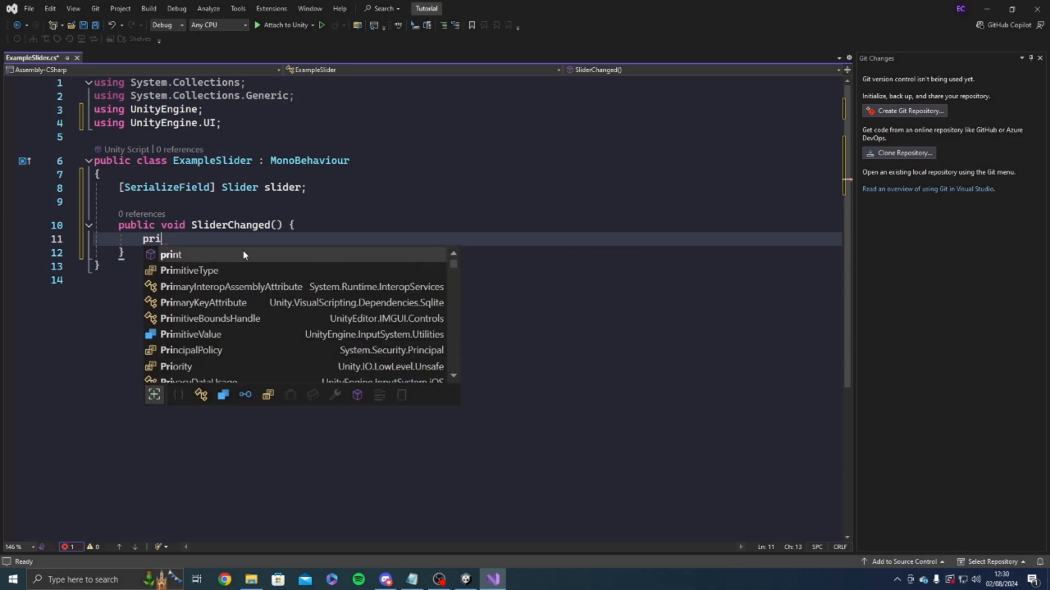
key("BackSpace")
- In SliderChanged, add the statement Debug.Log("Slider Value: " + slider.value.ToString());
type("Debug.L")
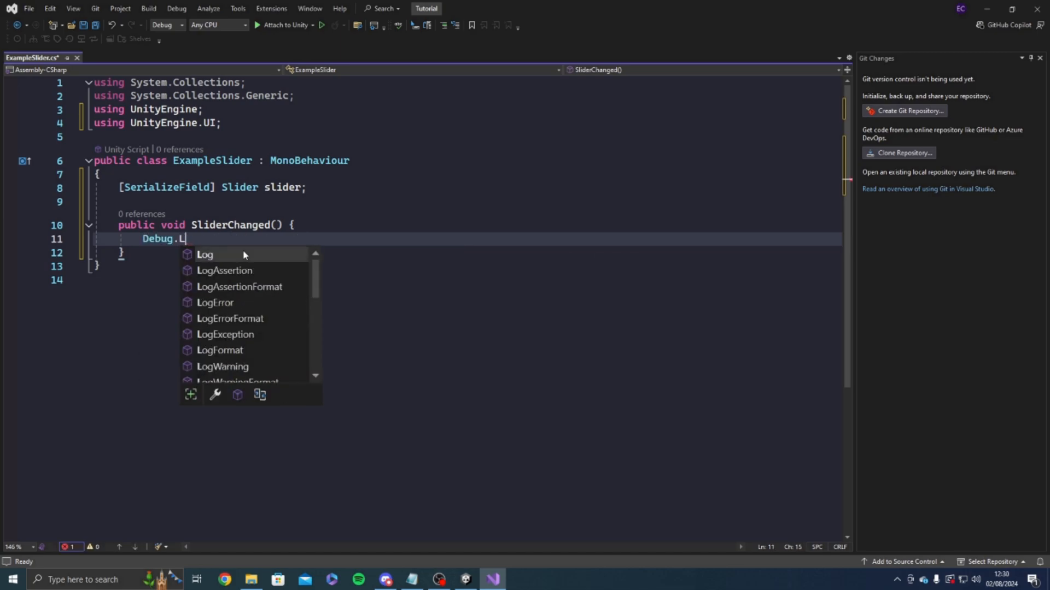
type("og(\"")
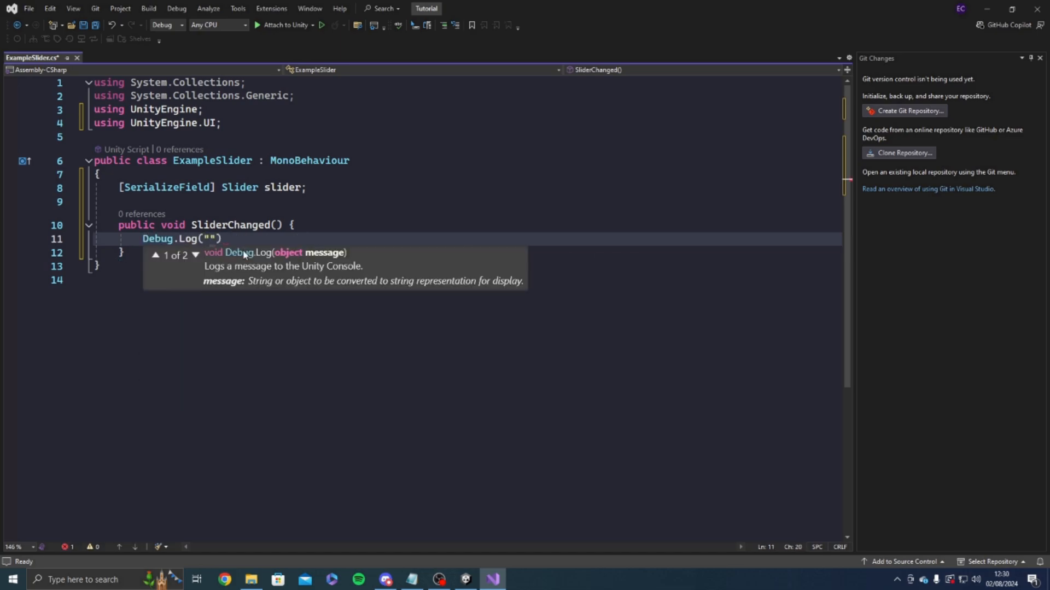
type("Slider Value:")
type(" \" + str")
key("BackSpace")
key("BackSpace")
key("BackSpace")
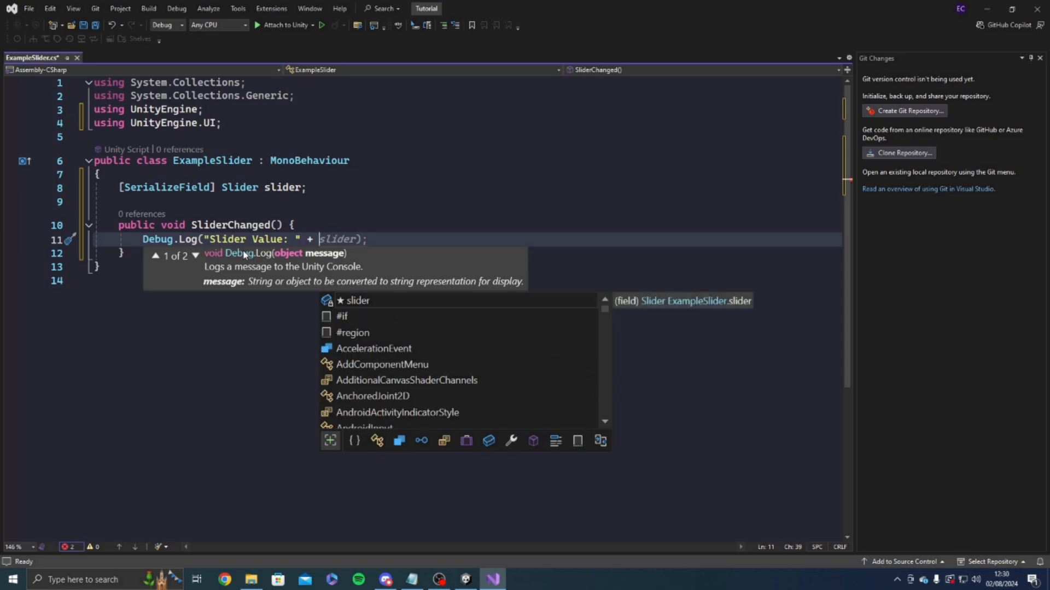
type("slider.")
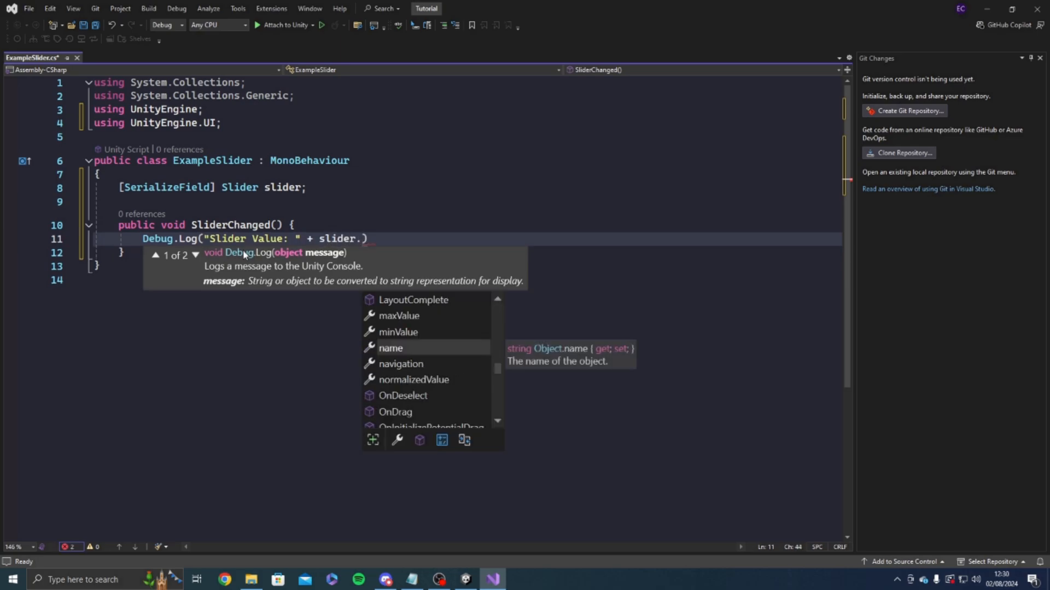
type("value")
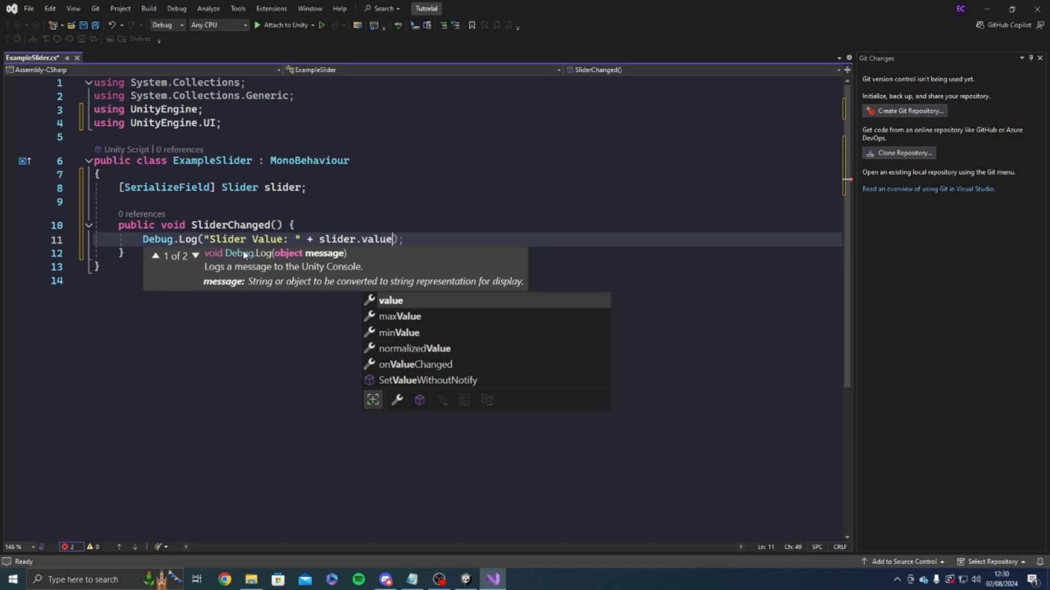
key("Escape")
type(".ToString(\"FD\")")
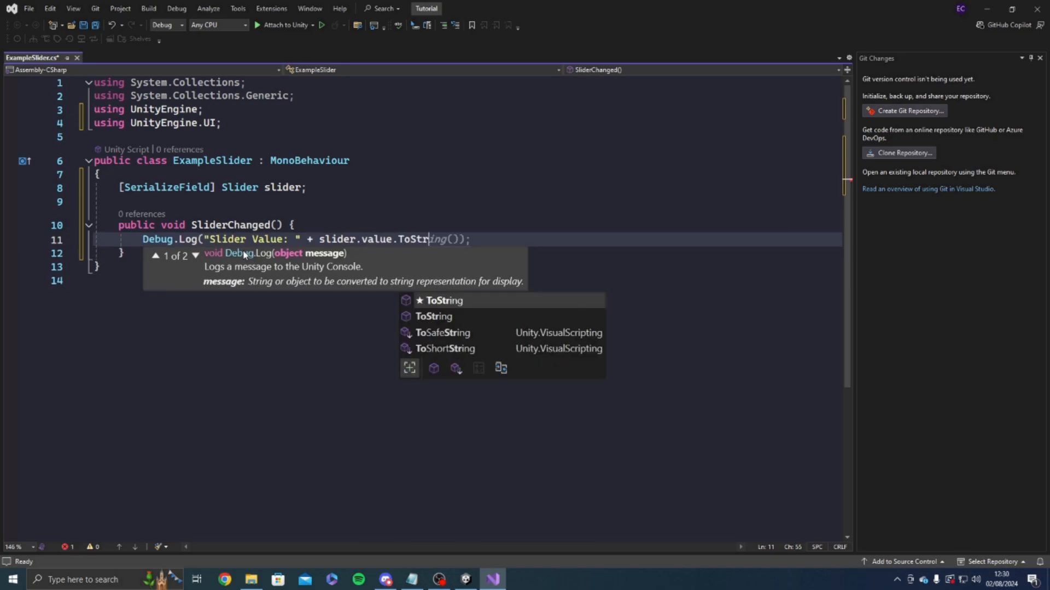
type(")")
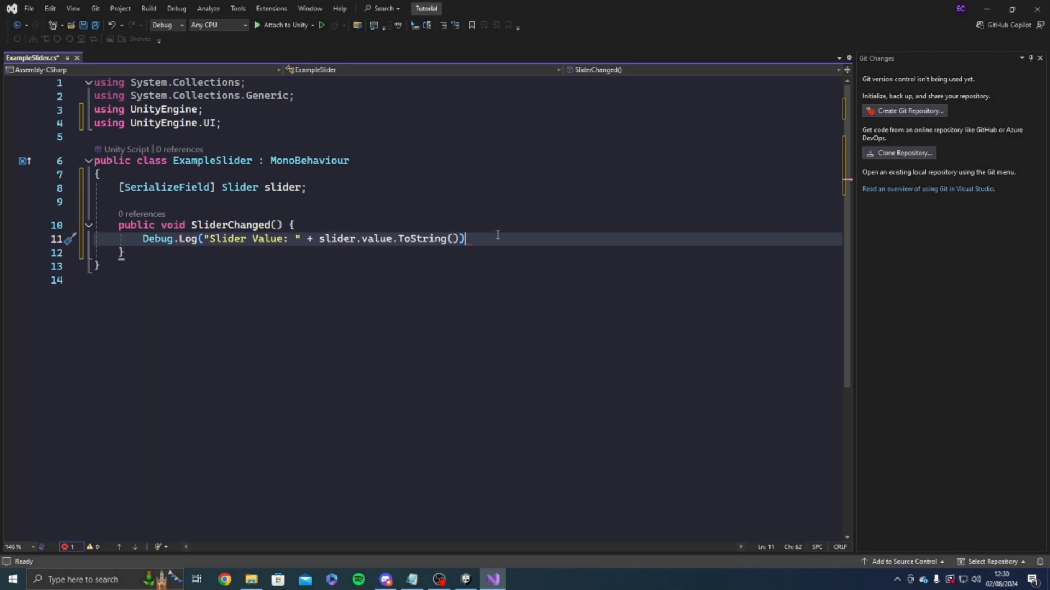
type(";")
- Try the format string "FD" in the ToString call of the log statement
key("Left")
key("Left")
key("Left")
type("\"FD")
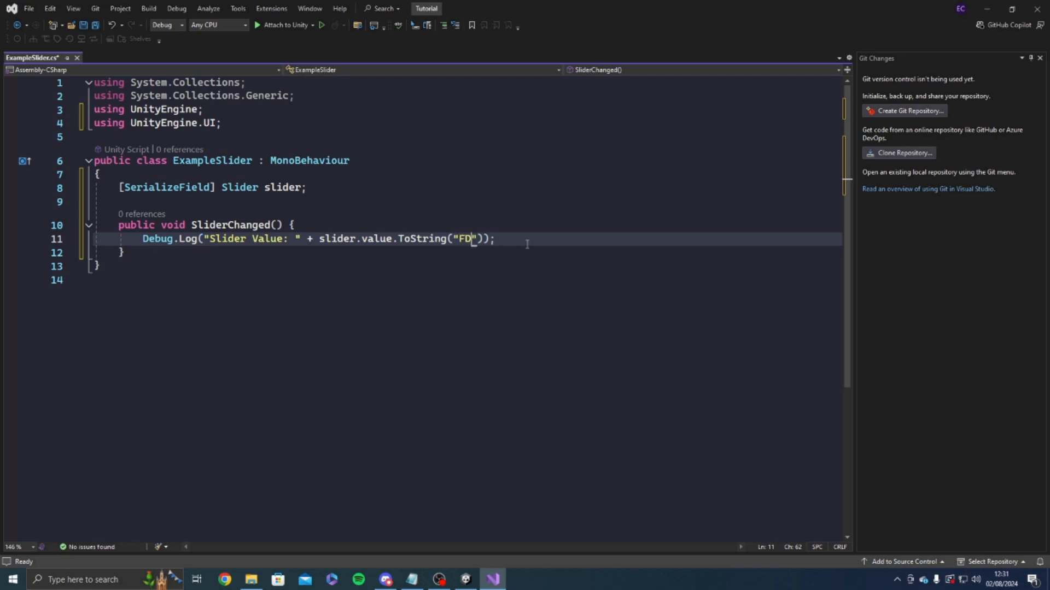
key("BackSpace")
key("BackSpace")
key("BackSpace")
left_click(476, 275)
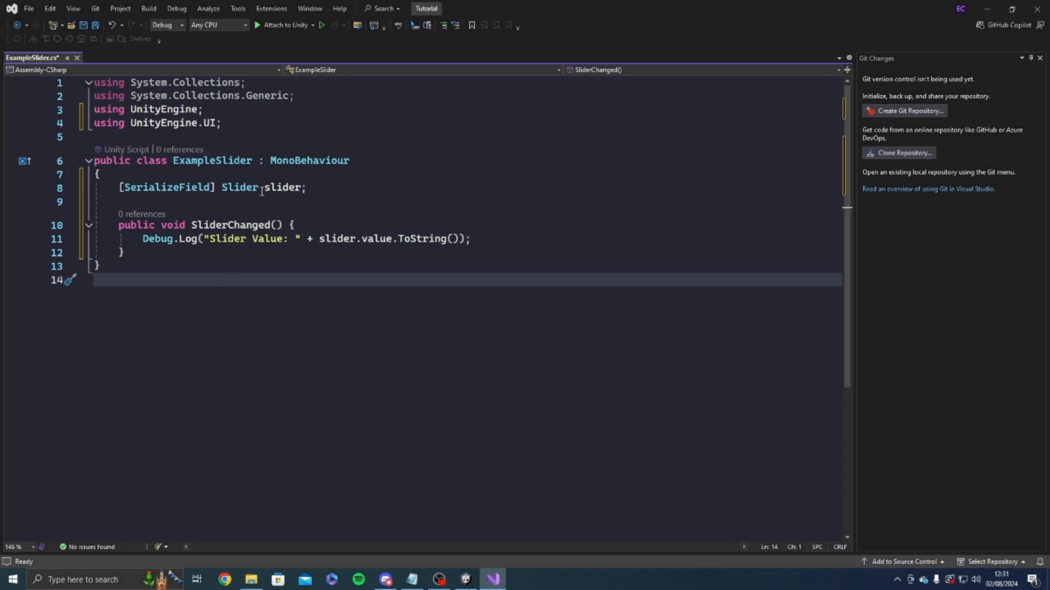
left_click(355, 241)
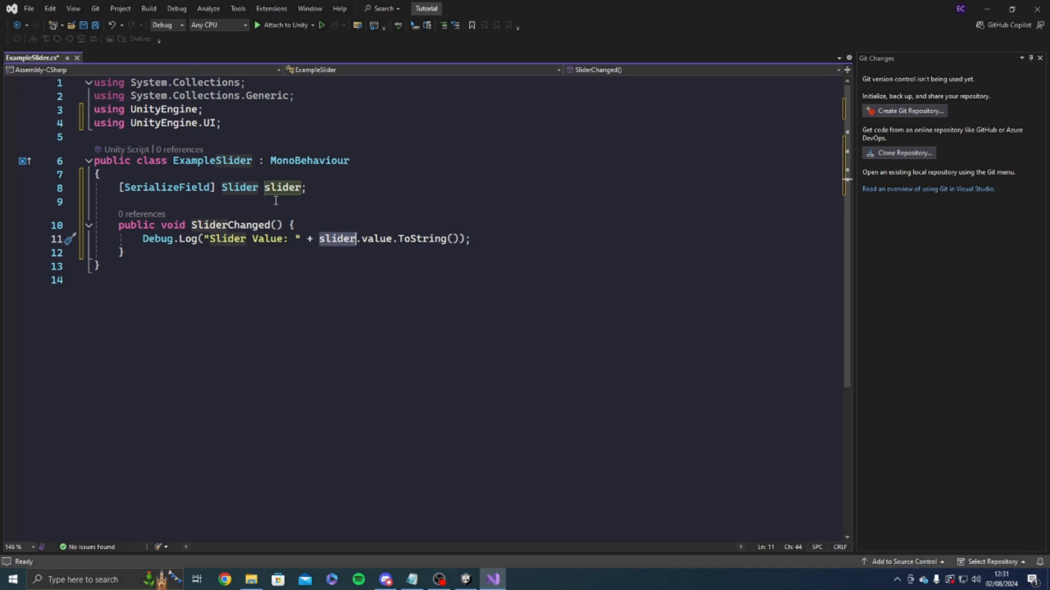
left_click(265, 187)
left_click(234, 184)
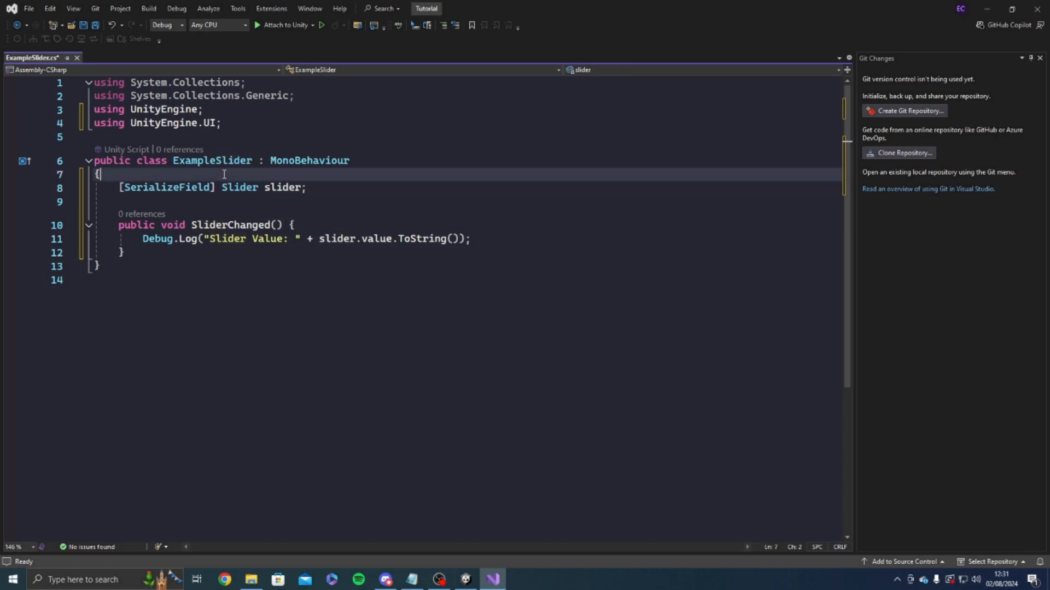
left_click(307, 239)
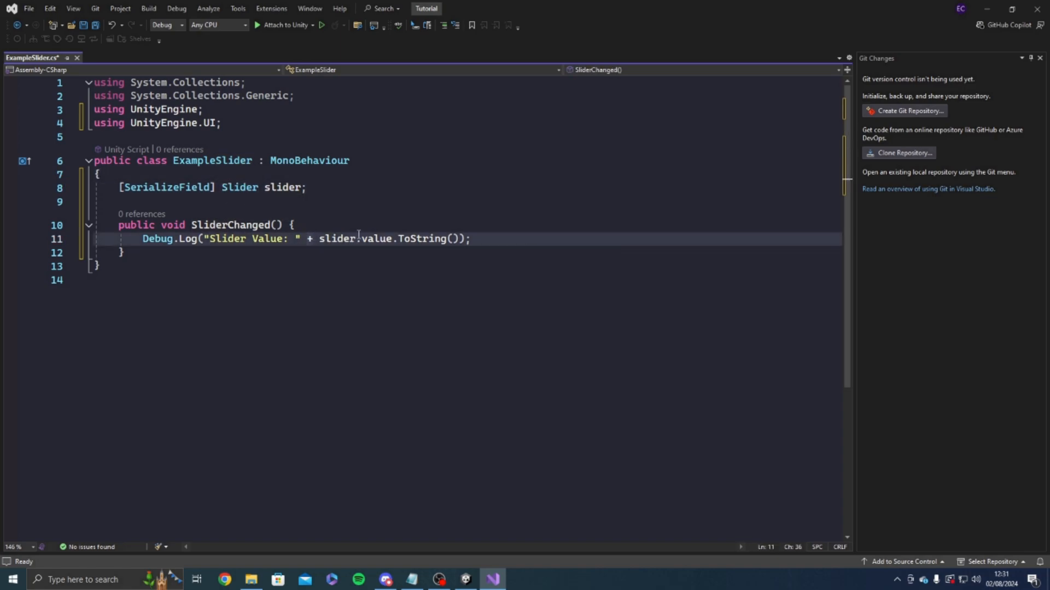
left_click(391, 240)
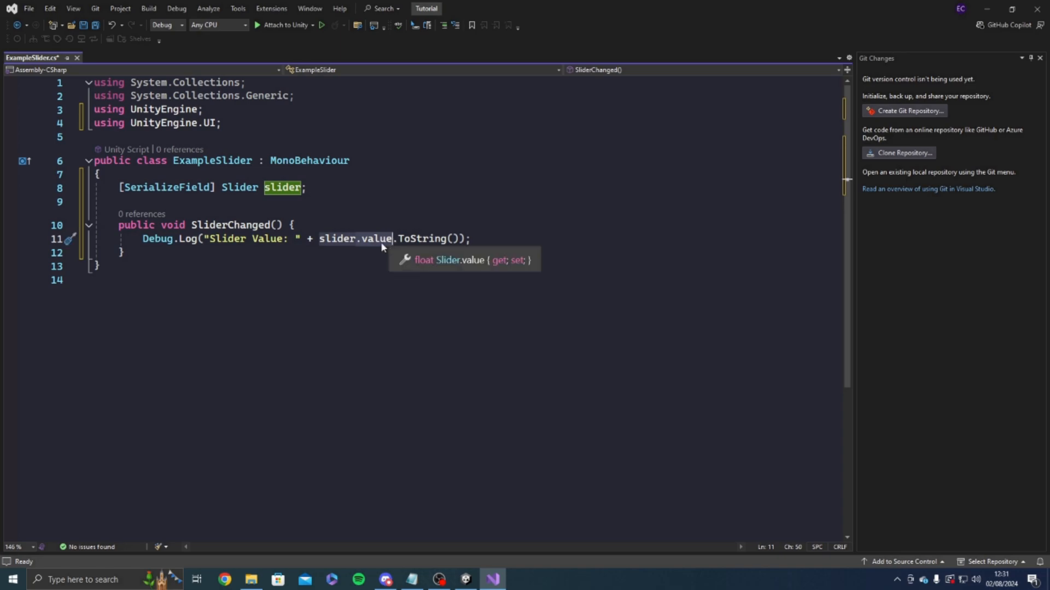
- Save the ExampleSlider script and switch to the Unity editor
left_click(369, 255)
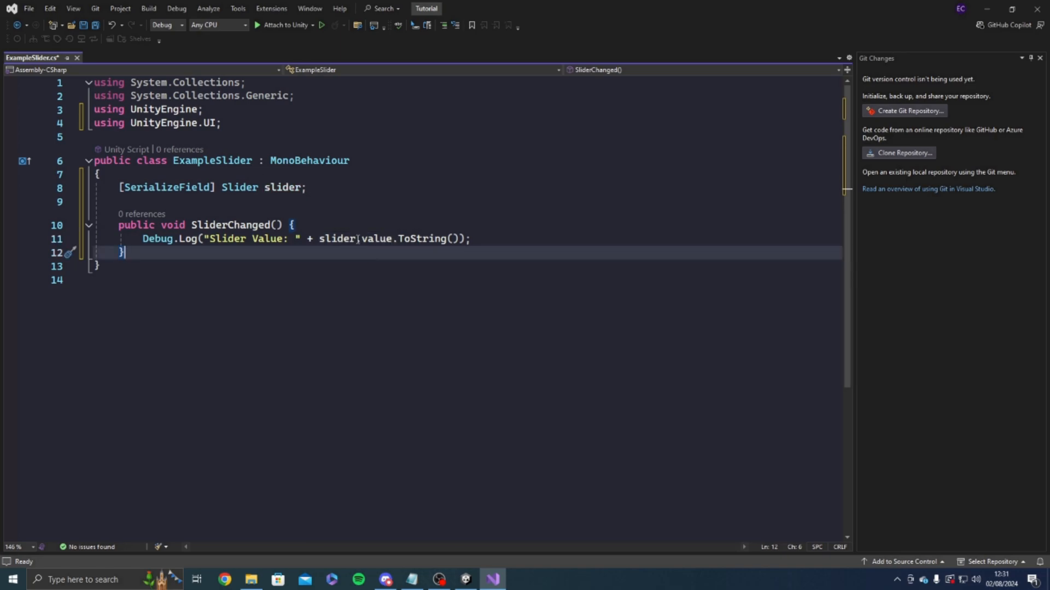
key("ctrl+s")
mouse_move(465, 579)
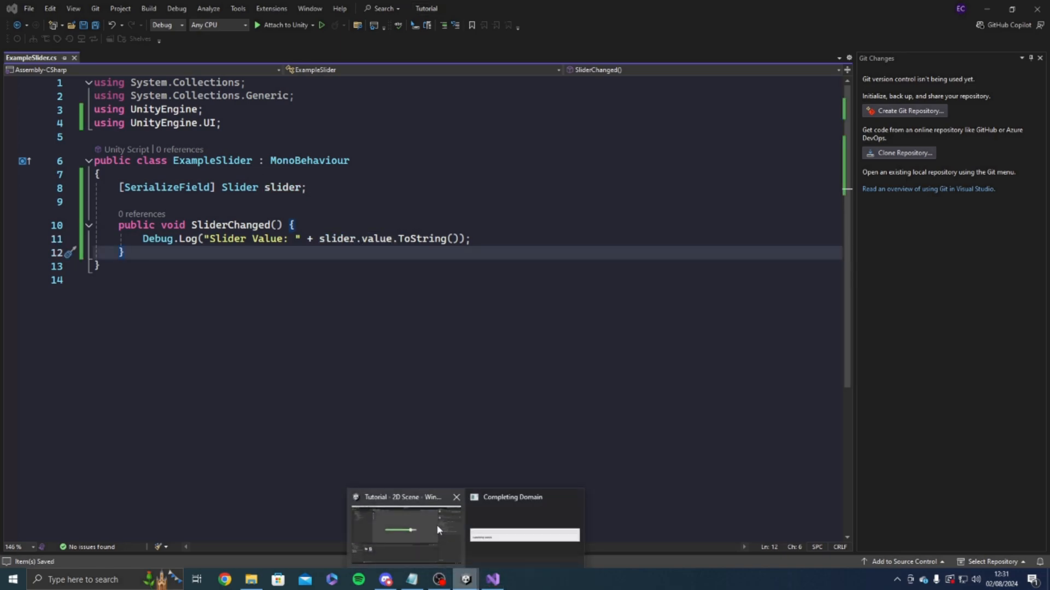
left_click(436, 523)
- Create an empty game object at the scene's root and name it SliderSystem
right_click(51, 169)
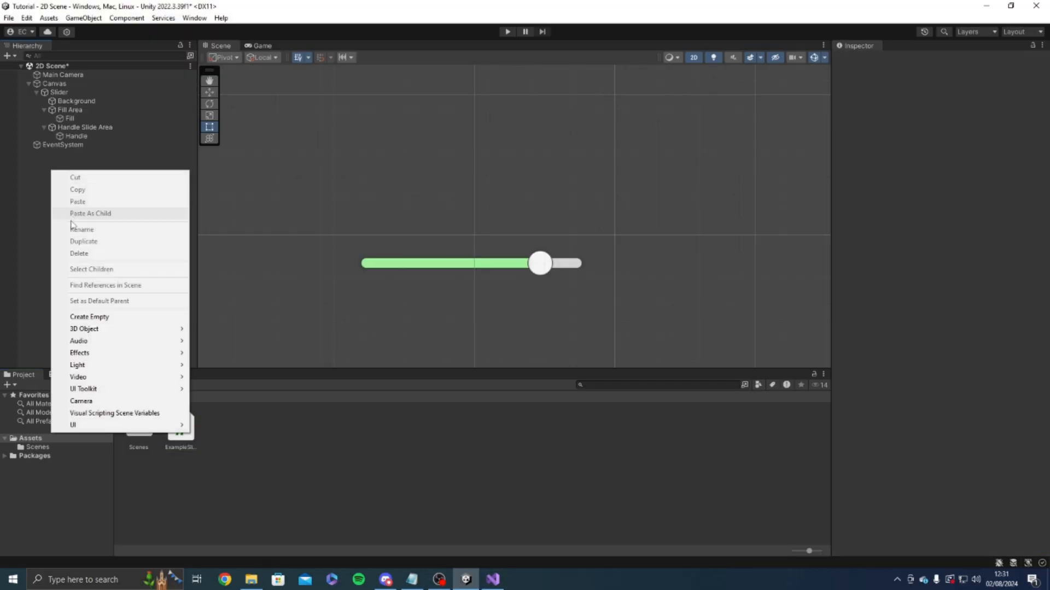
left_click(76, 314)
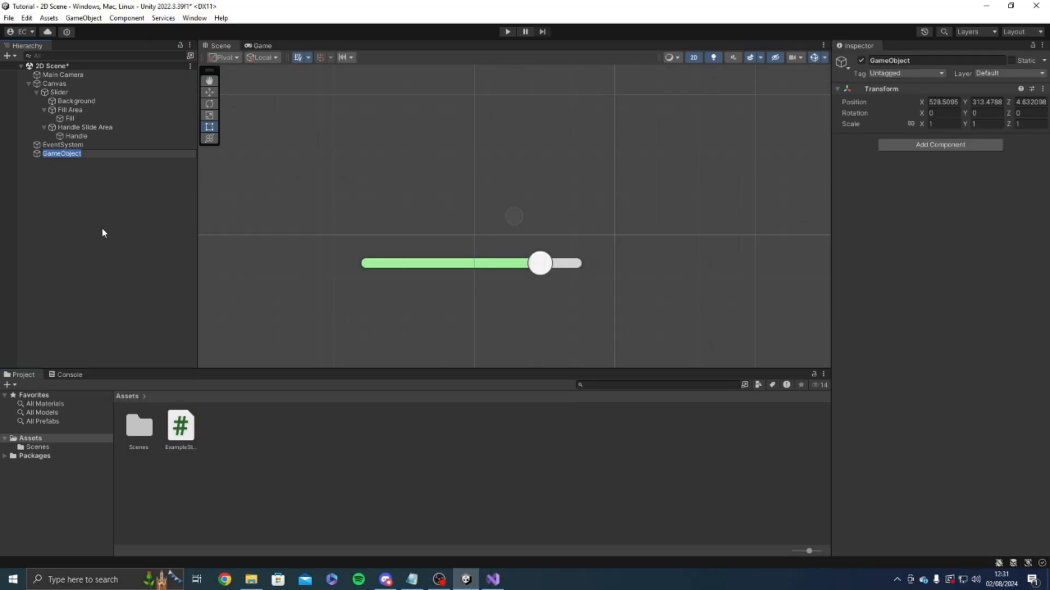
type("SliderSysyter")
key("Return")
- Attach the ExampleSlider script to SliderSystem and reset the object's Transform
left_click_drag(181, 427, 851, 304)
left_click(1040, 91)
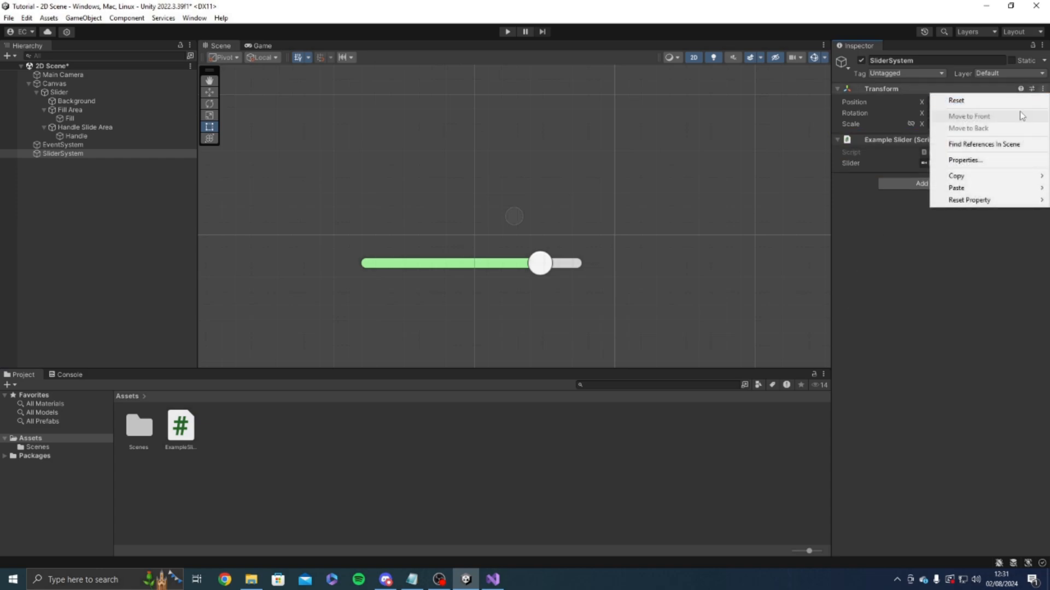
left_click(1011, 99)
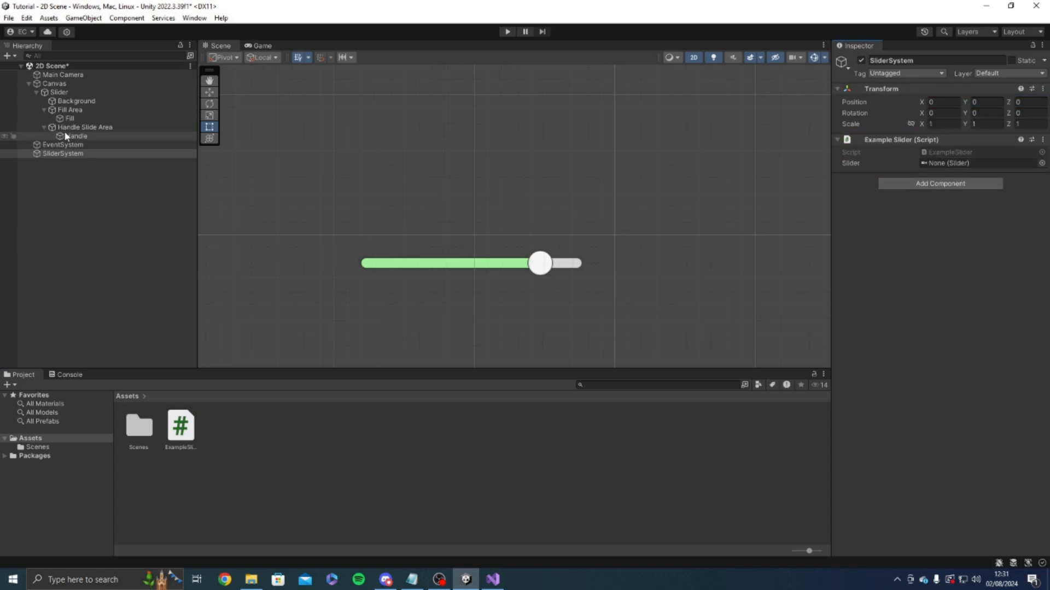
- Add an entry to the Slider's On Value Changed event and set the Slider's value to 0
left_click(55, 92)
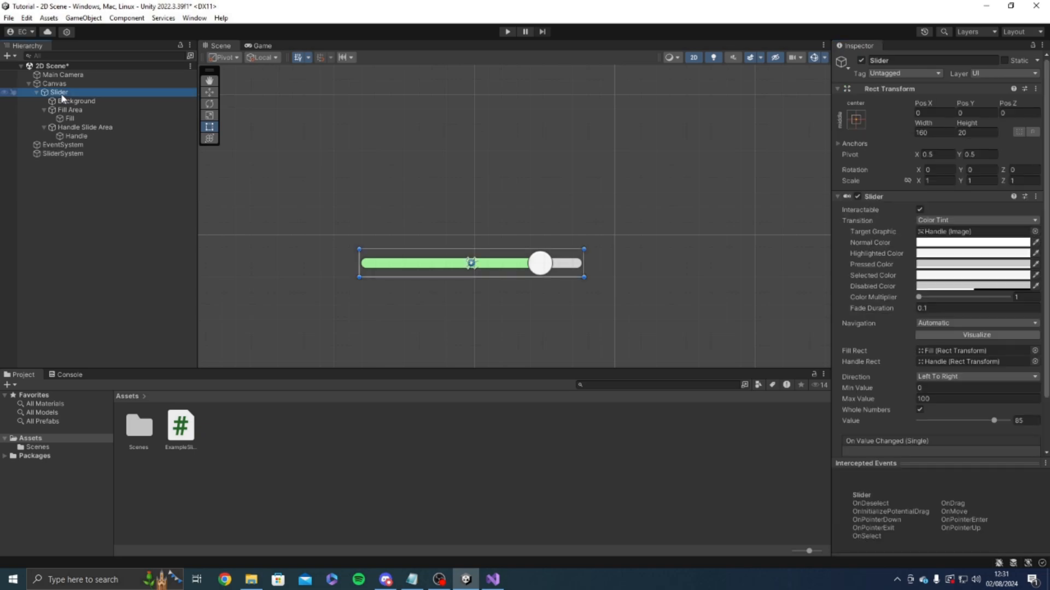
scroll(930, 349, "down", 2)
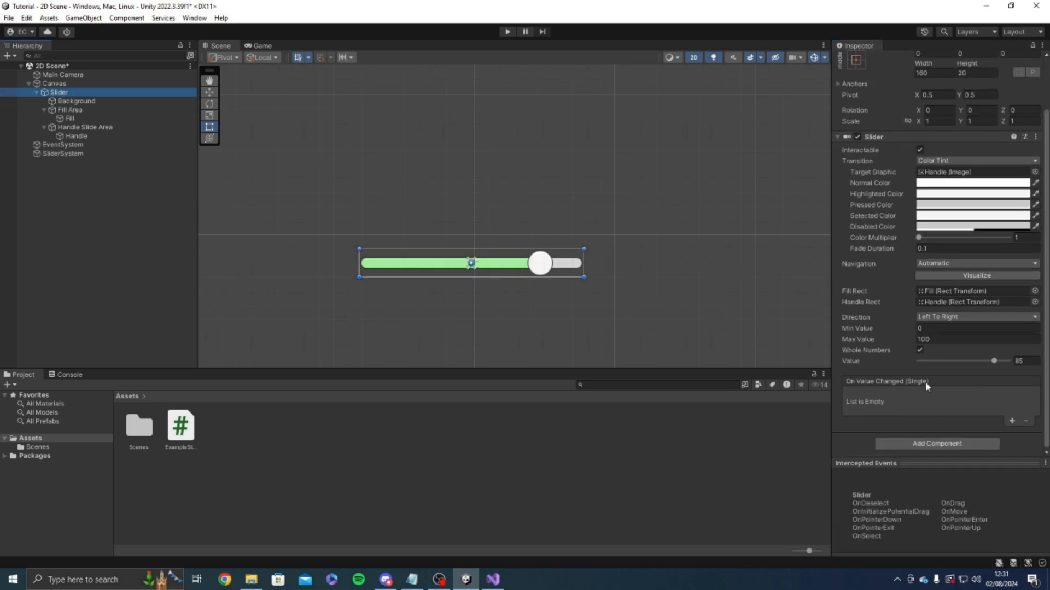
left_click(1011, 422)
left_click(1031, 361)
type("0")
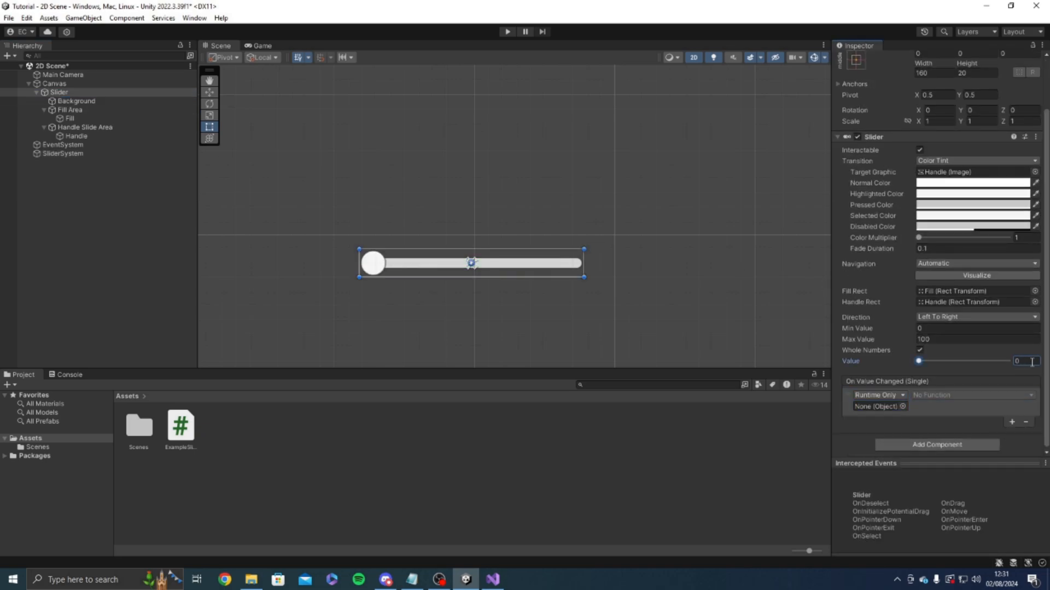
- Assign SliderSystem to the On Value Changed entry and choose ExampleSlider's SliderChanged() as its function
left_click_drag(65, 153, 909, 413)
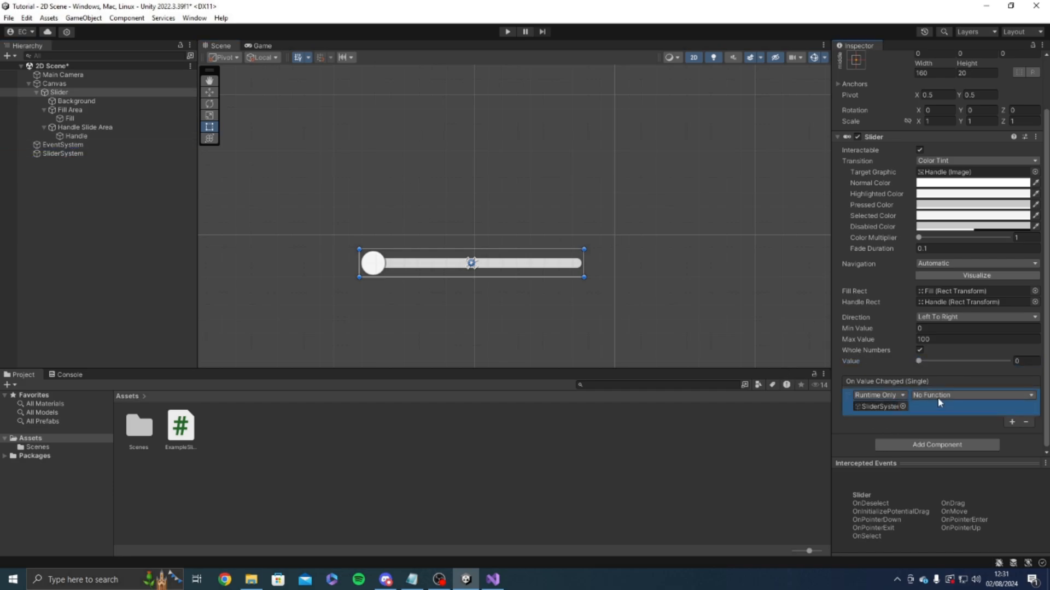
left_click(938, 396)
mouse_move(960, 452)
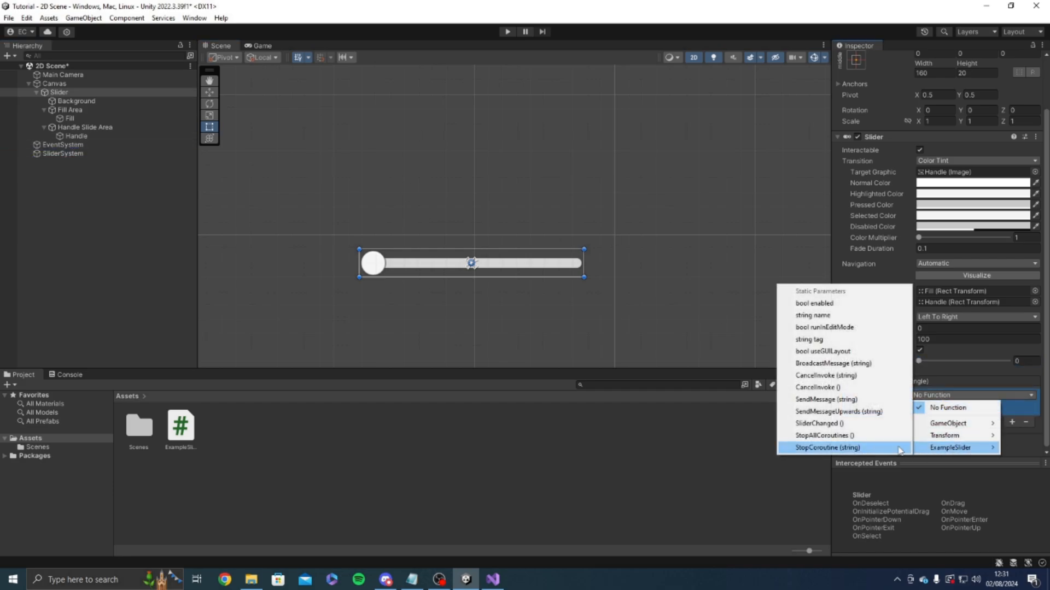
left_click(838, 425)
left_click(637, 351)
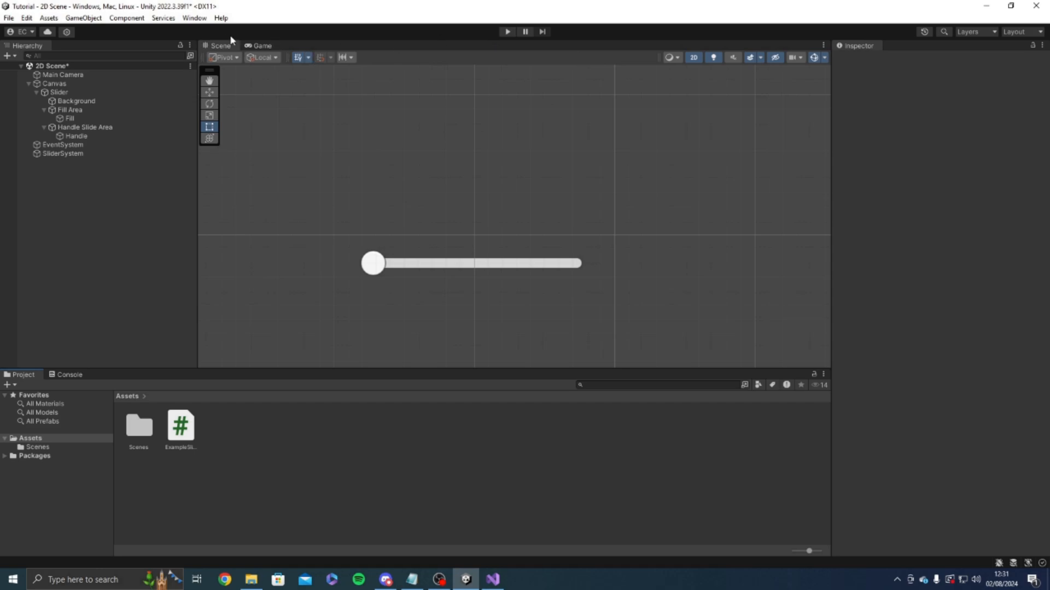
- Run the scene, move the slider handle while checking the Console output, and stop Play mode
left_click(508, 31)
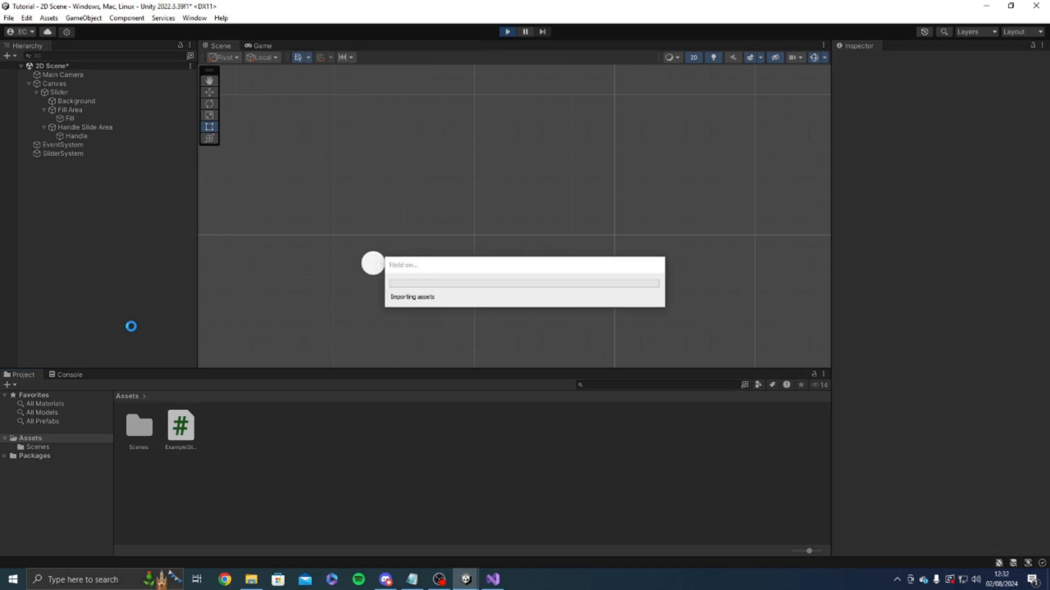
left_click(69, 377)
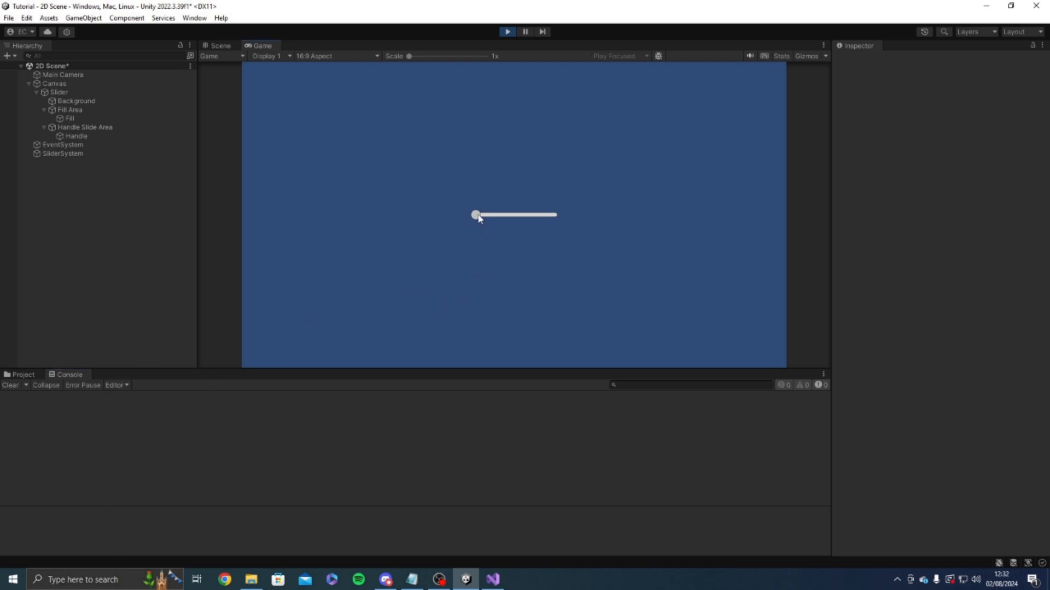
left_click_drag(475, 214, 495, 215)
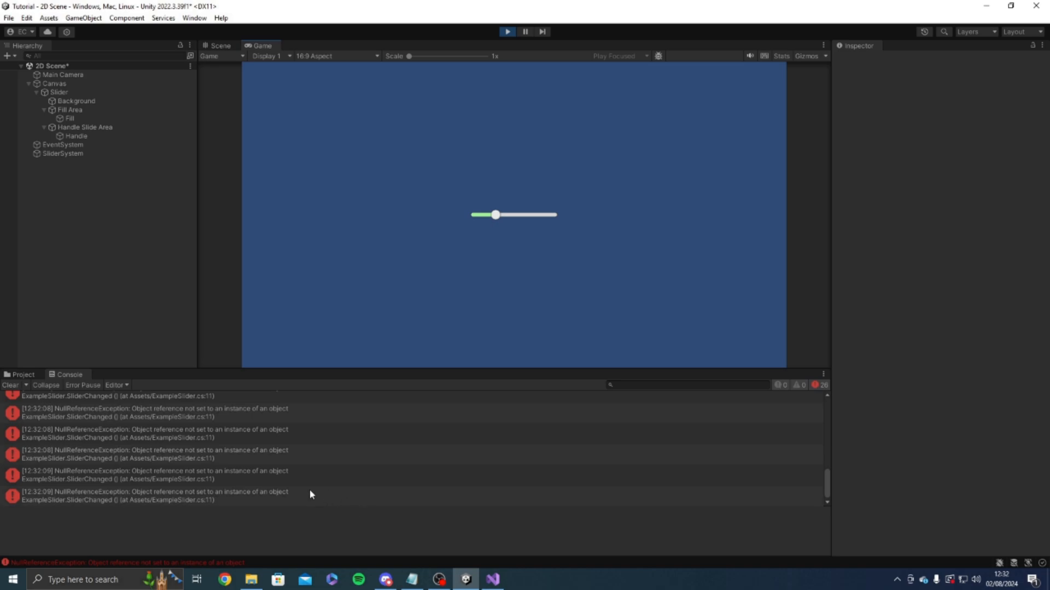
left_click(508, 33)
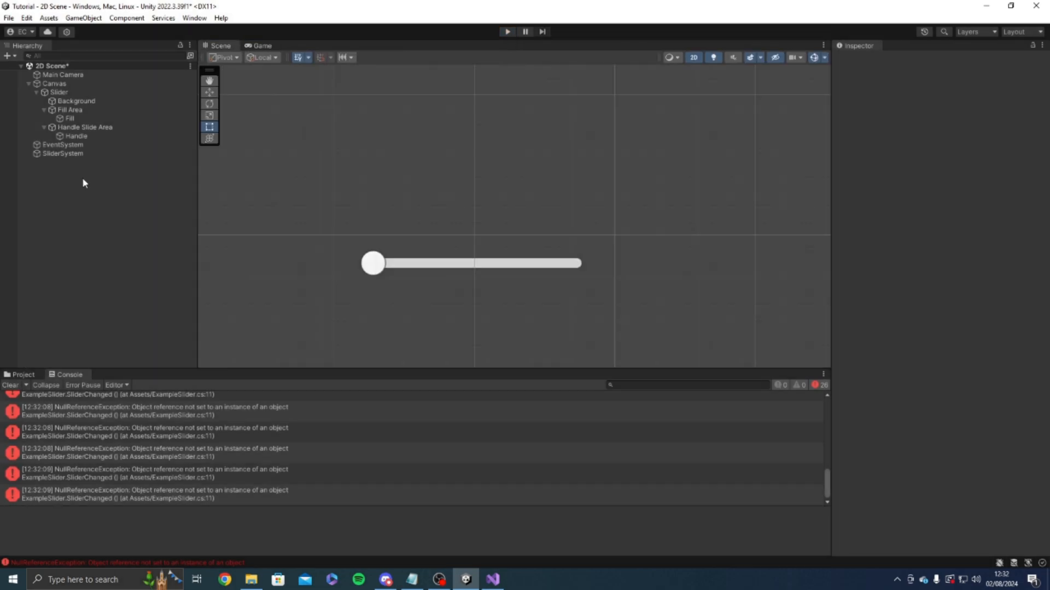
- Assign the Slider object to the Example Slider script's Slider field on SliderSystem and start Play mode
left_click(63, 154)
left_click_drag(61, 93, 965, 163)
left_click(505, 32)
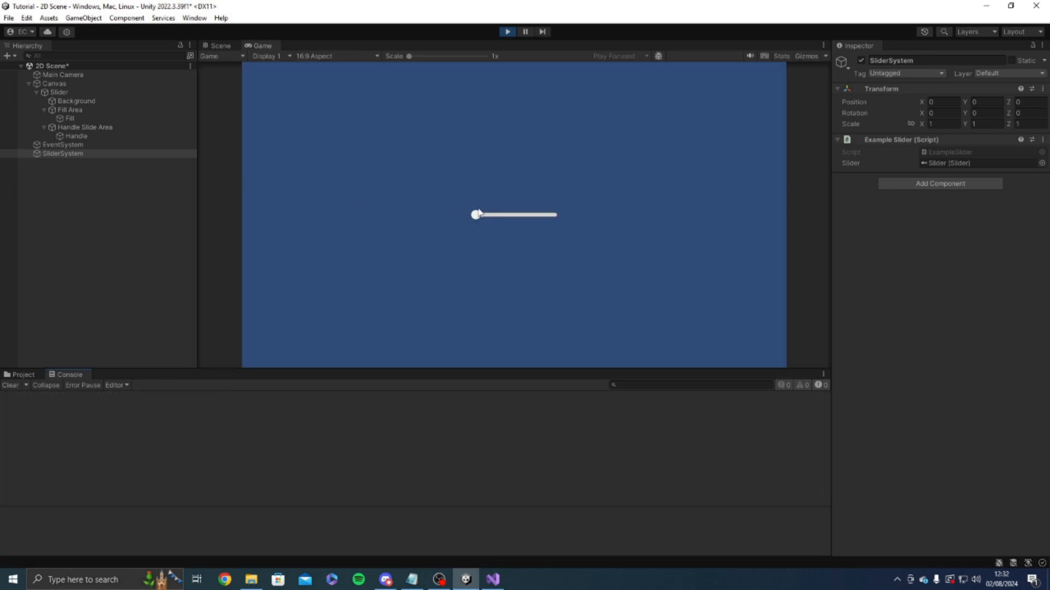
- Move the slider to its maximum and back down in the running game, and check the logged values in the Console
left_click_drag(476, 216, 688, 213)
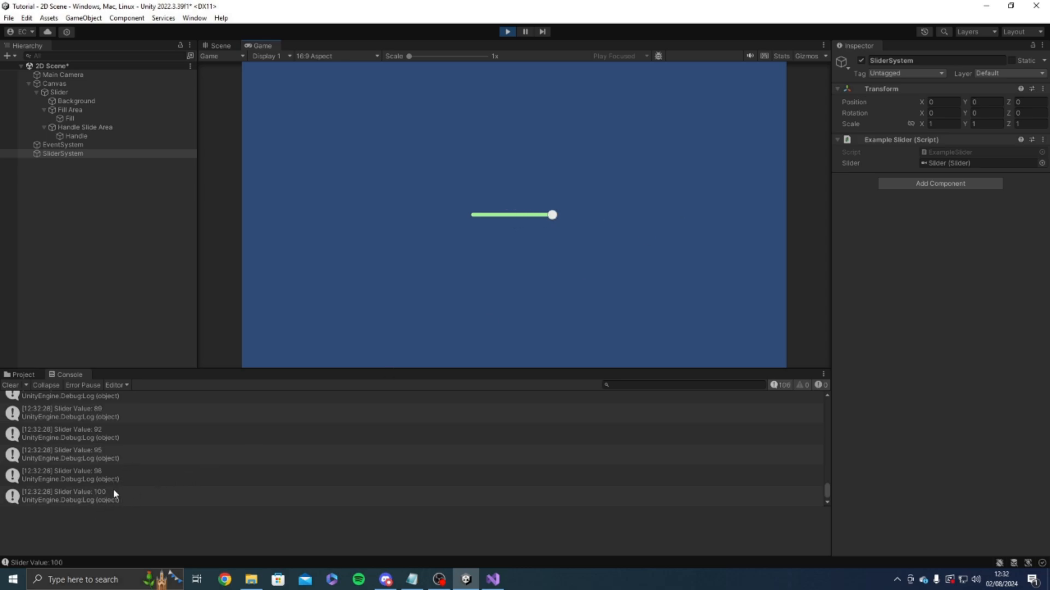
left_click_drag(552, 215, 497, 225)
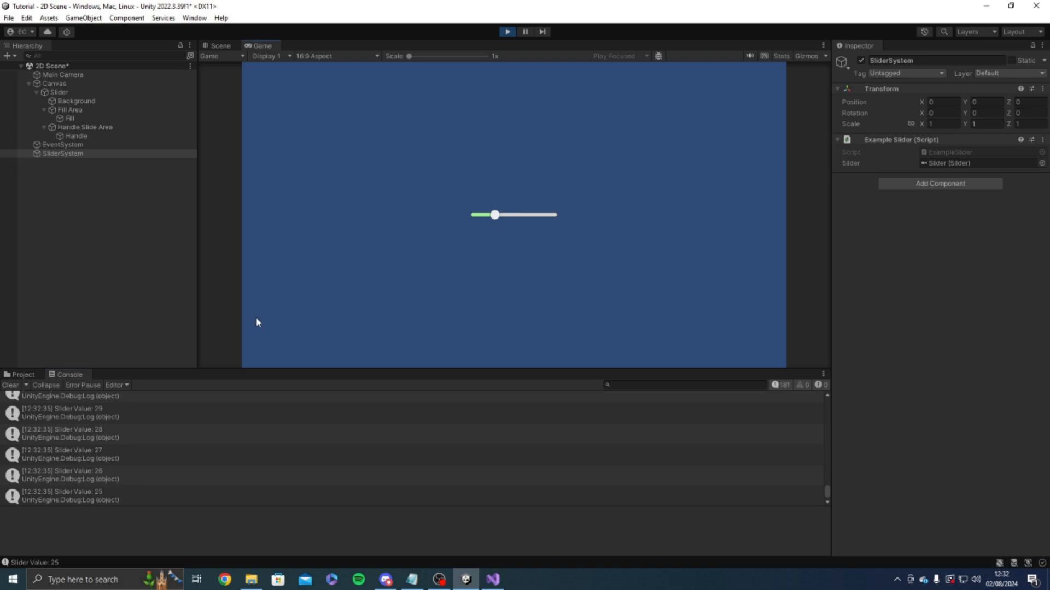
scroll(274, 477, "down", 2)
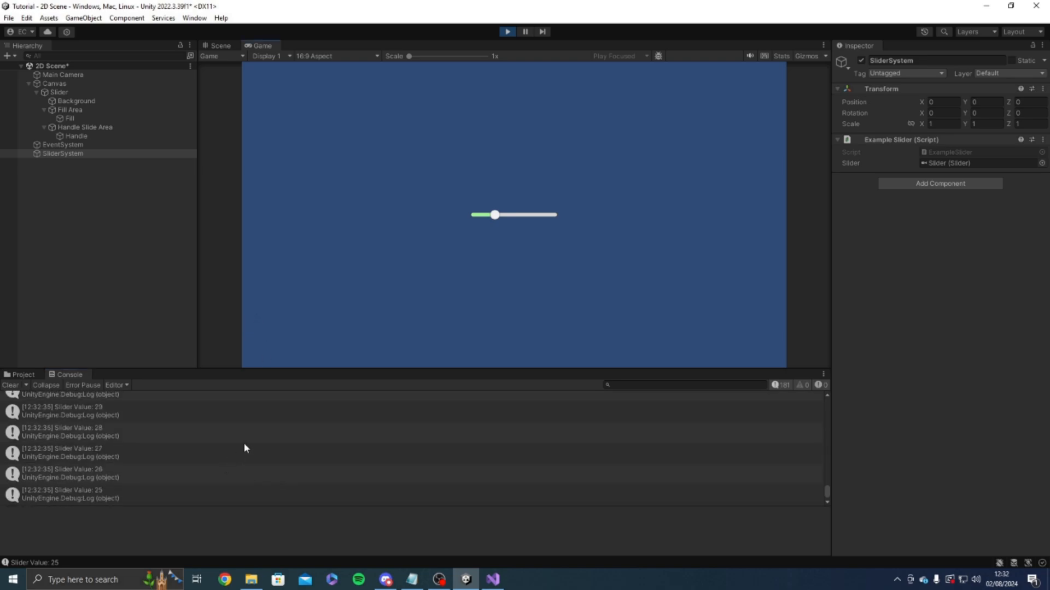
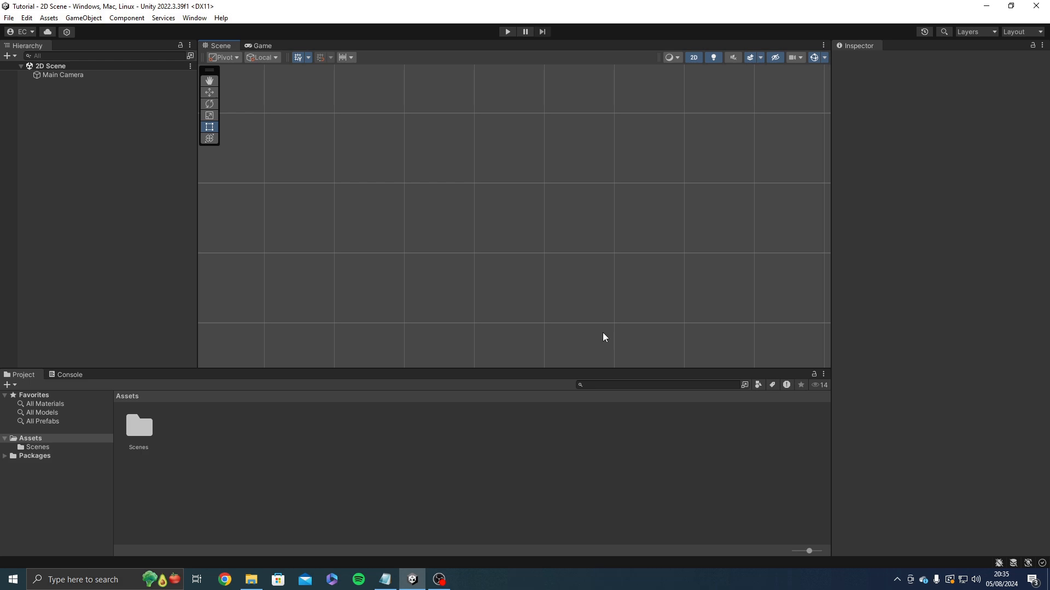
- Add a UI Scroll View to the empty 2D scene
right_click(81, 143)
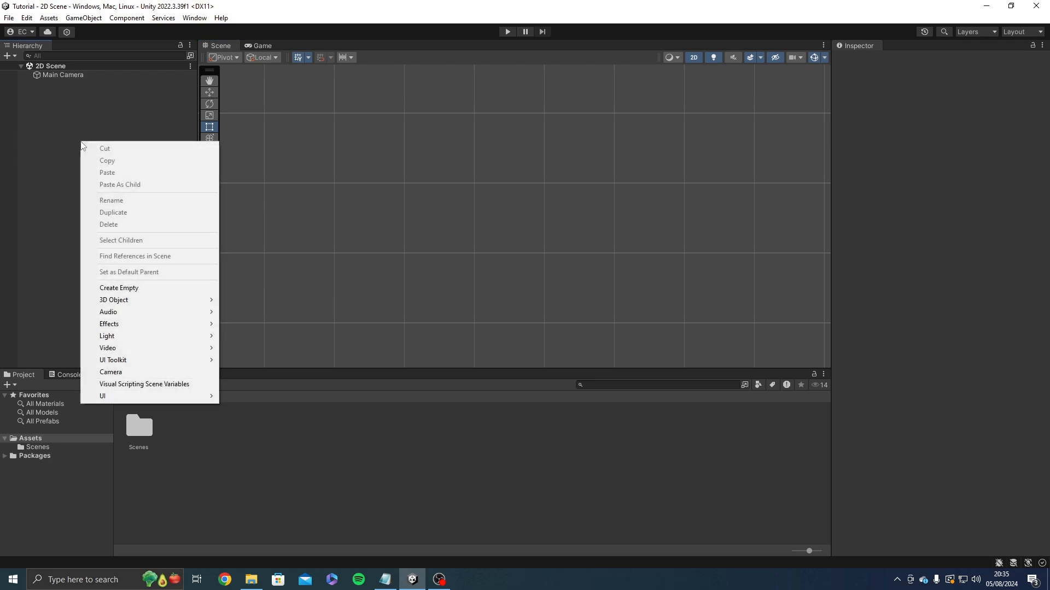
mouse_move(164, 396)
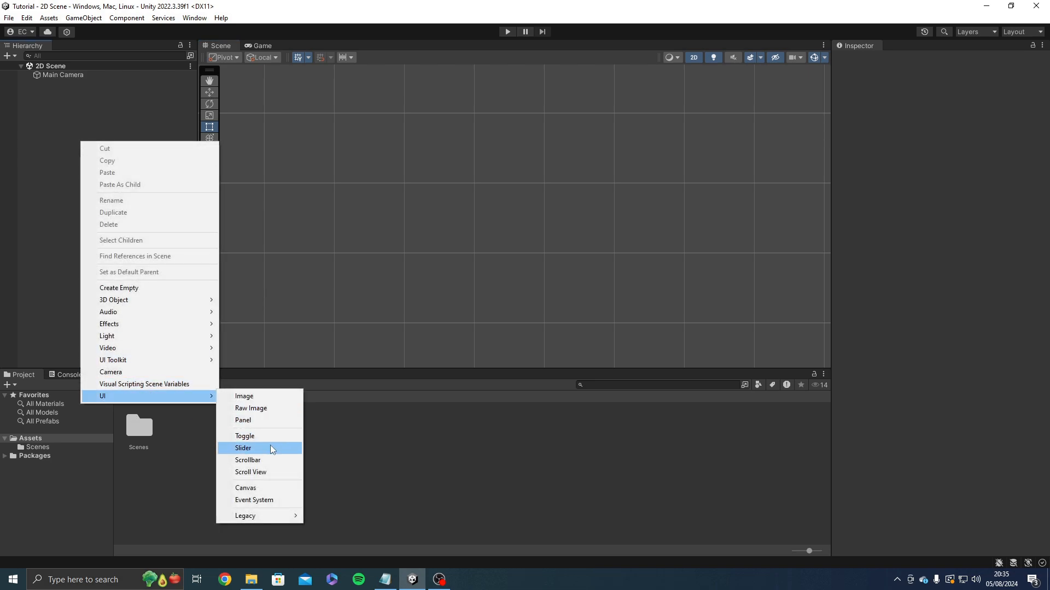
left_click(264, 477)
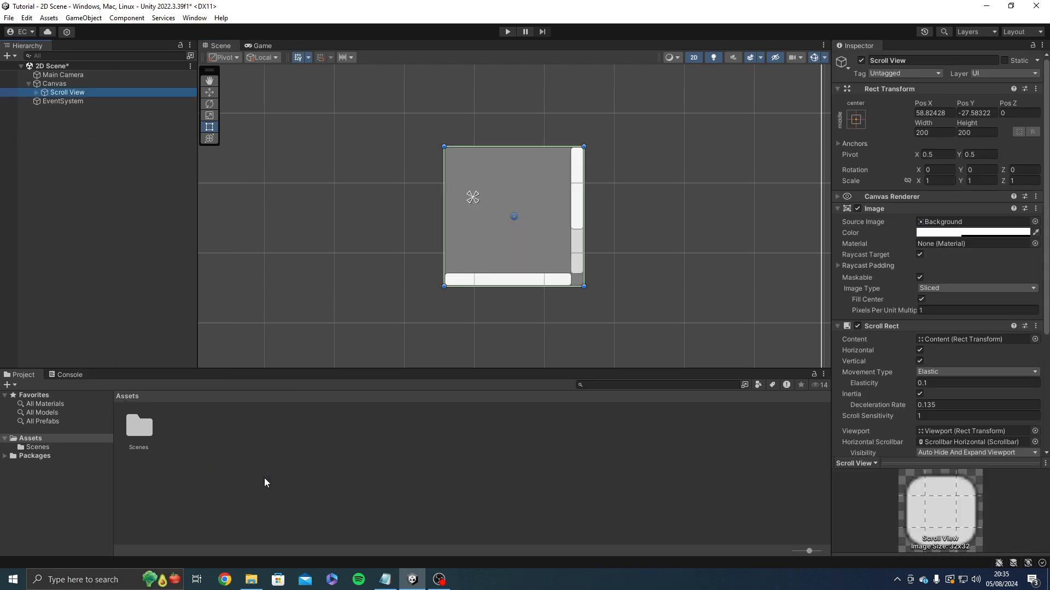
- Move the Scroll View to the centre of the Canvas, at position 0, 0
left_click(324, 311)
middle_click_drag(453, 296, 541, 271)
scroll(431, 299, "down", 9)
scroll(572, 261, "up", 3)
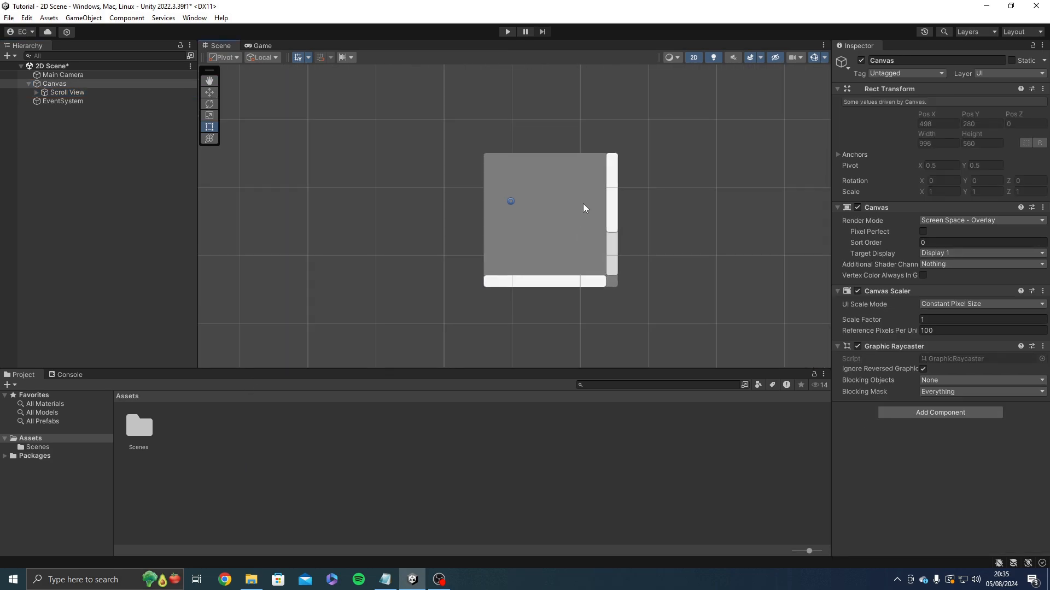
left_click(550, 197)
mouse_move(560, 193)
left_mouse_down()
mouse_move(520, 172)
mouse_move(549, 195)
left_mouse_up()
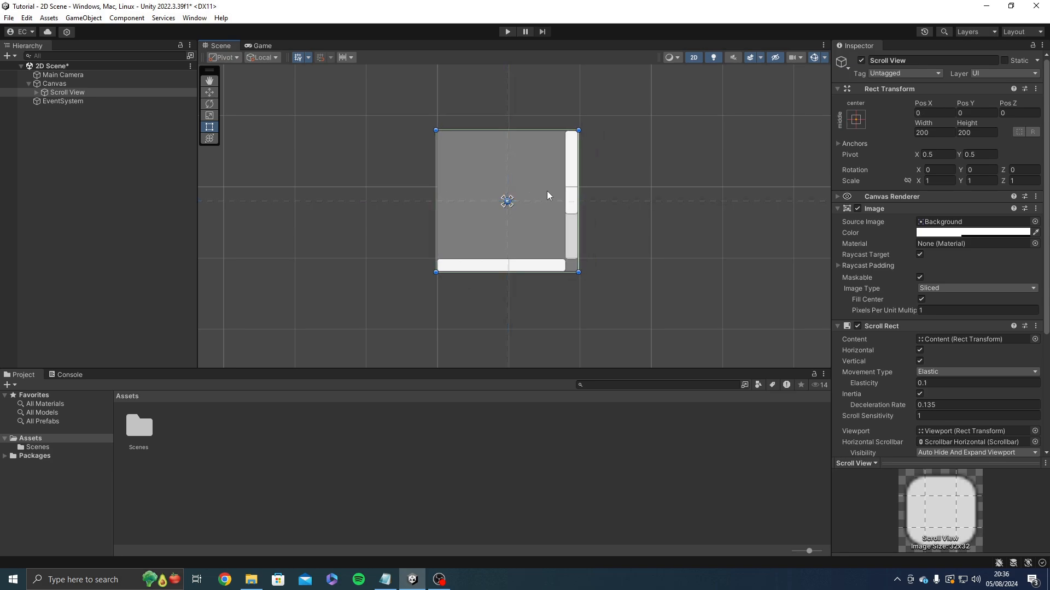
scroll(555, 197, "up", 2)
- Expand the Scroll View and examine its Viewport, Scrollbar Horizontal and Scrollbar Vertical children
left_click(36, 92)
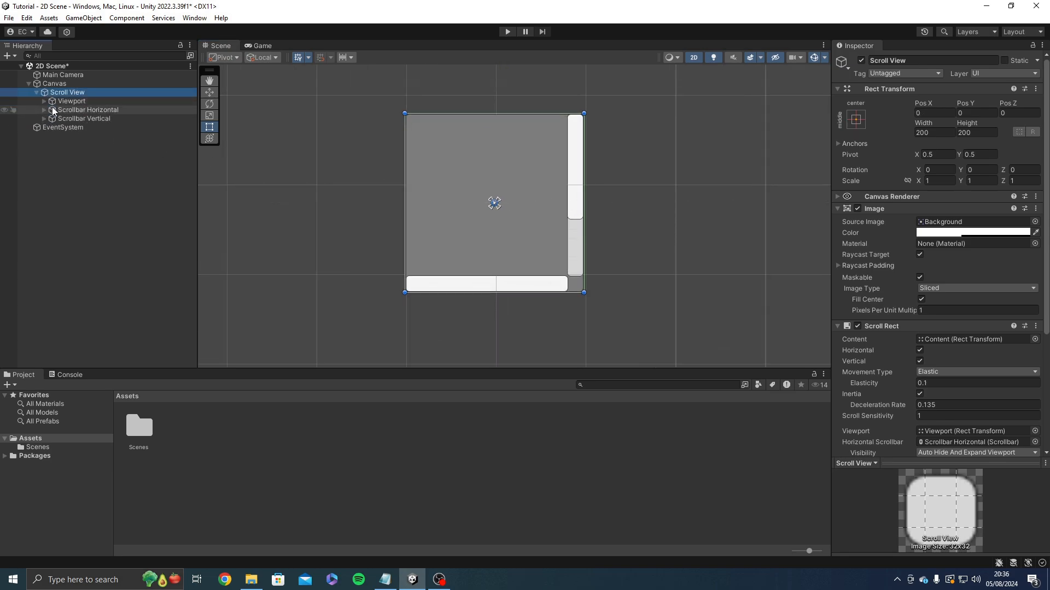
left_click(71, 101)
left_click(76, 112)
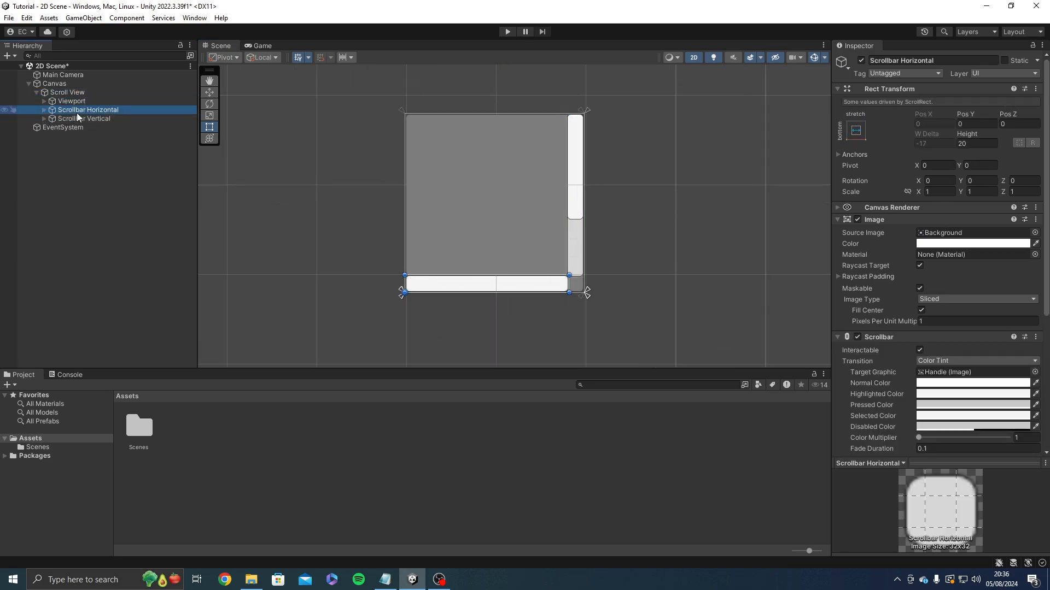
left_click(83, 119)
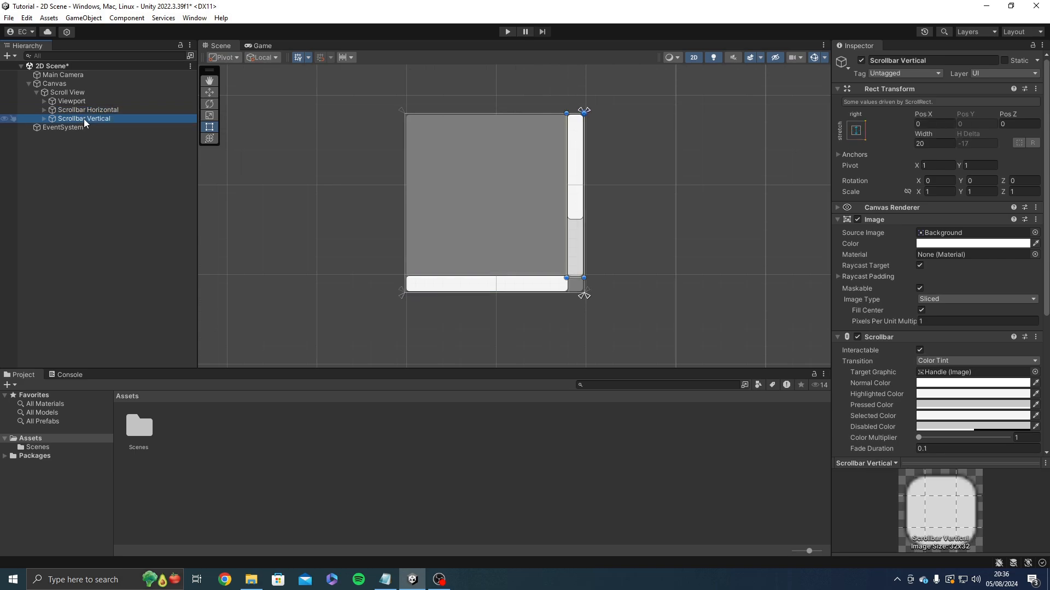
left_click(93, 111)
left_click(96, 116)
left_click(100, 110)
left_click(104, 116)
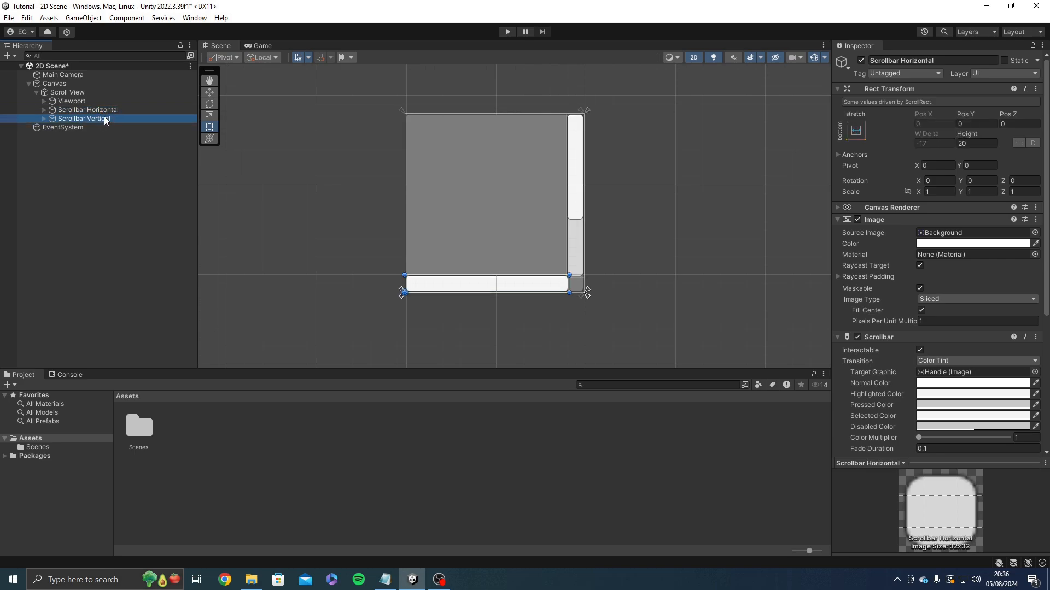
left_click(93, 171)
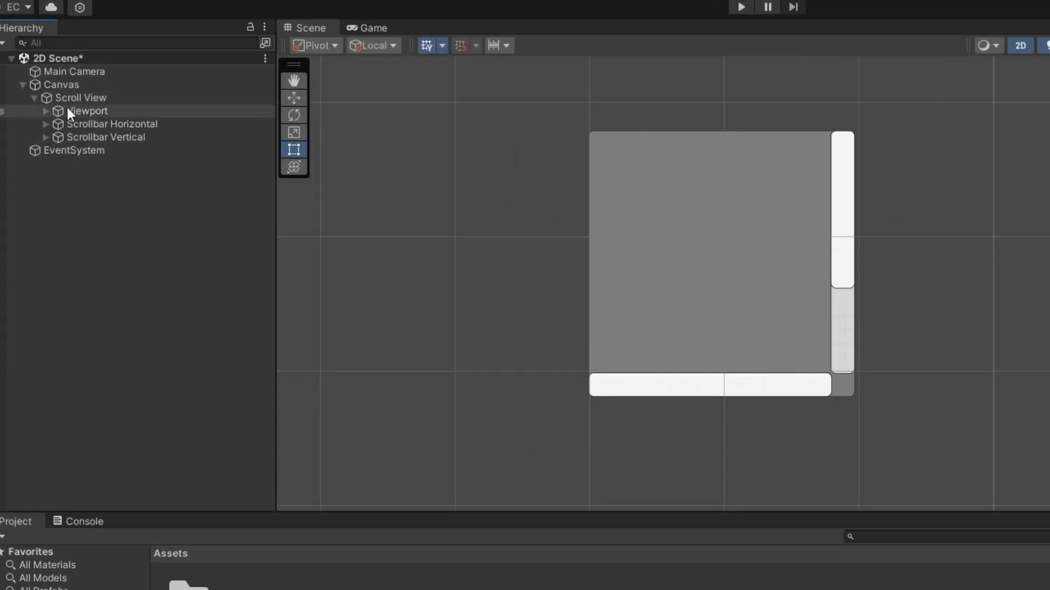
- Expand the Viewport and examine the extent of its Content child relative to the visible area
left_click(68, 110)
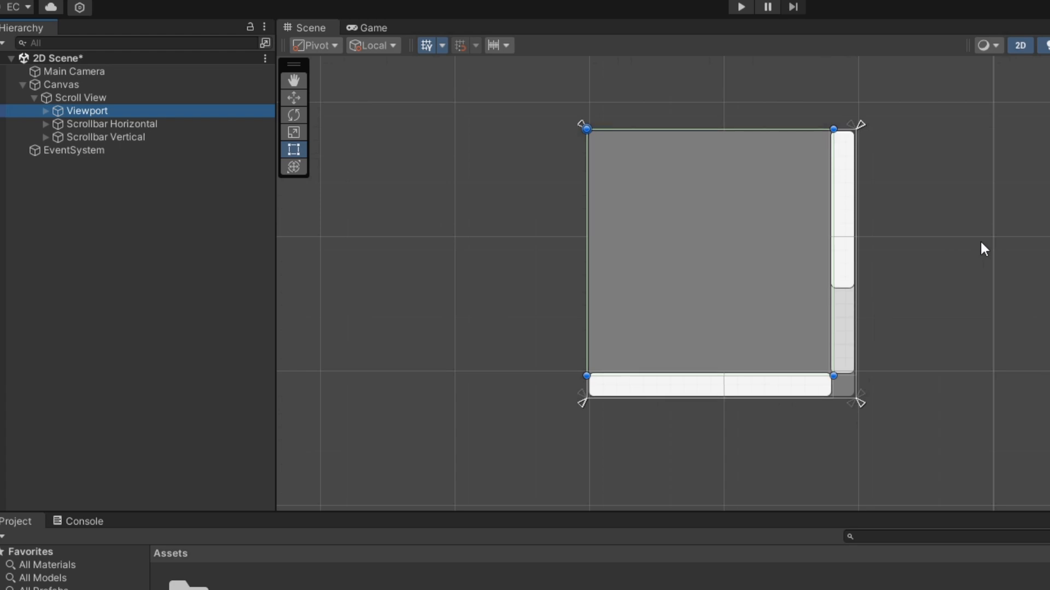
left_click(44, 110)
left_click(74, 124)
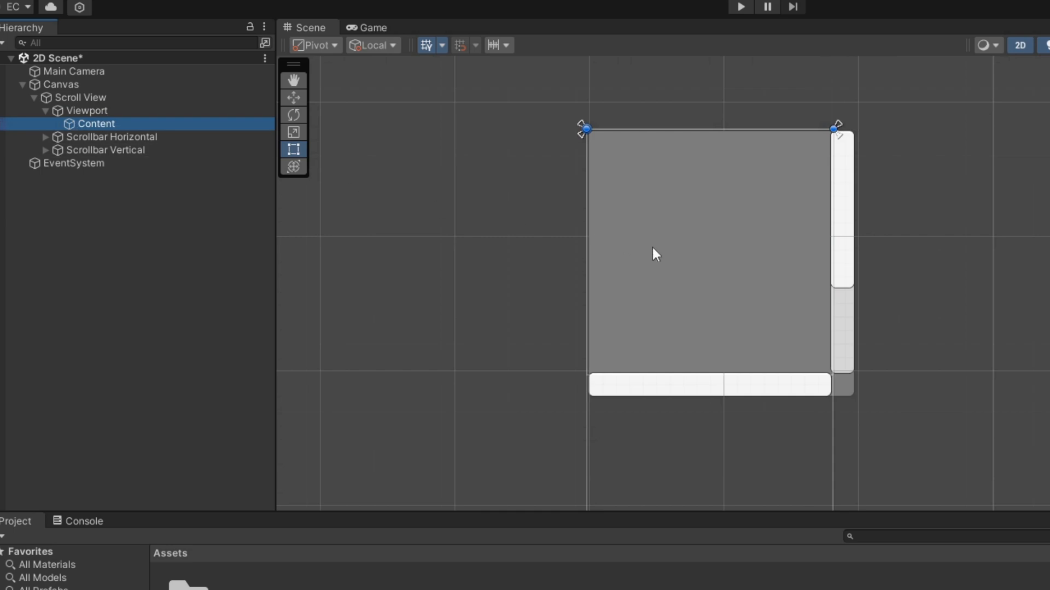
middle_click_drag(652, 247, 646, 182)
scroll(647, 183, "down", 1)
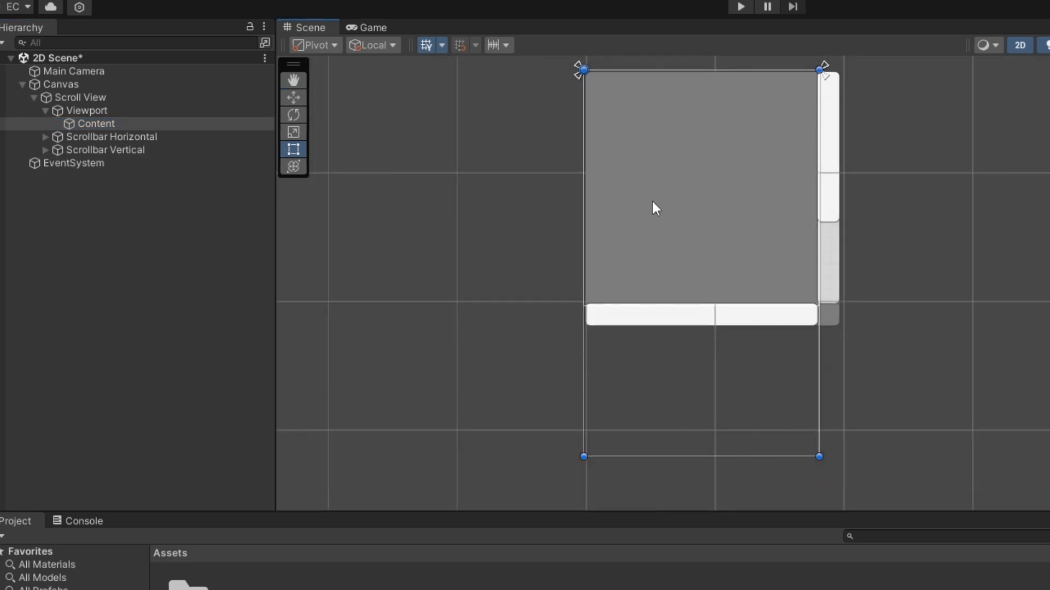
middle_click_drag(652, 203, 623, 219)
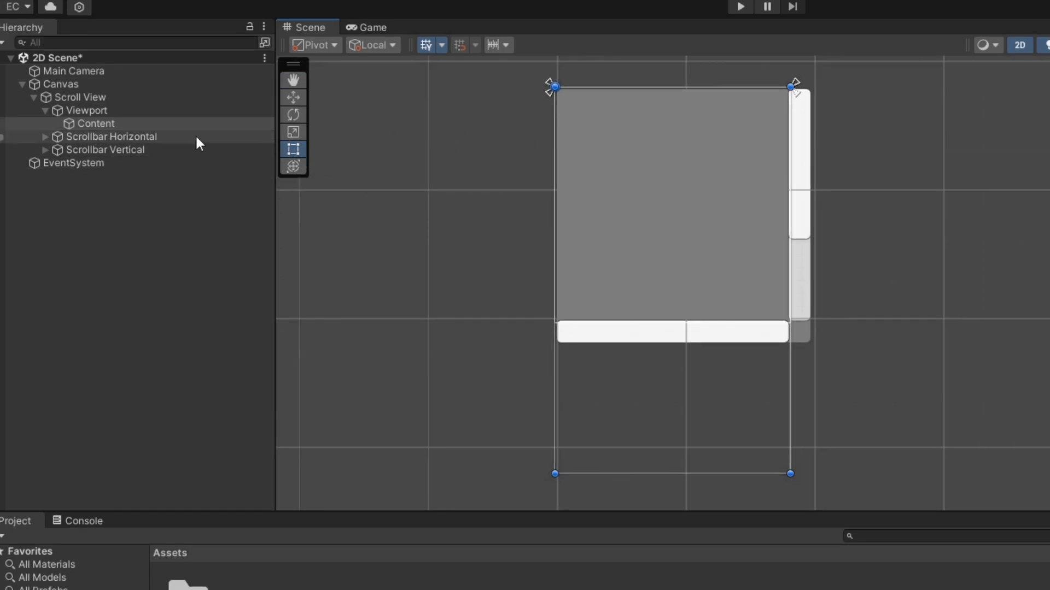
- Add an Image as a child of Content and place it in the upper-left corner of the Content area
right_click(160, 125)
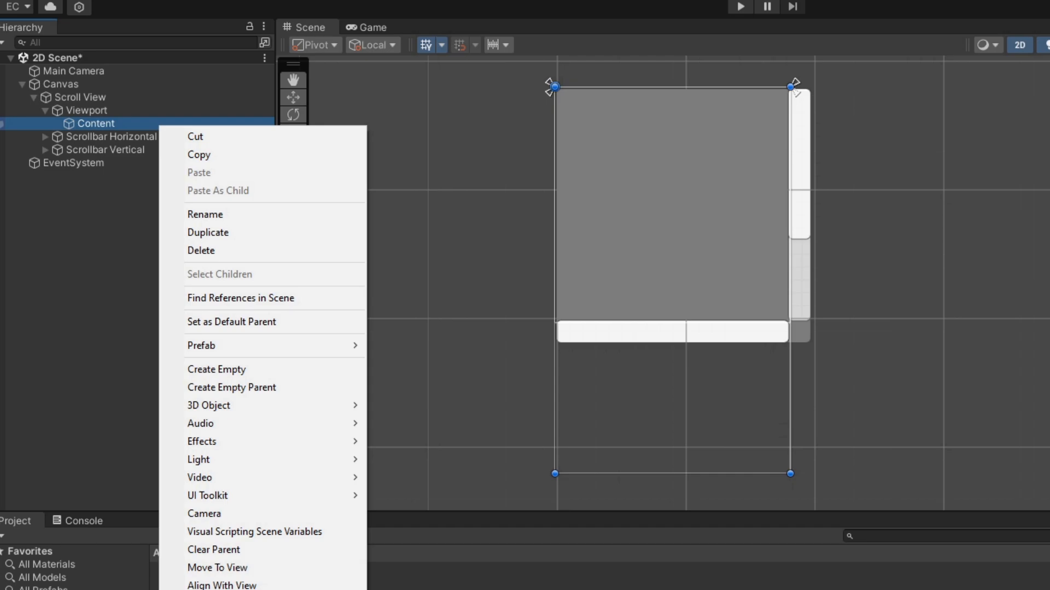
left_click(438, 588)
scroll(732, 182, "up", 6)
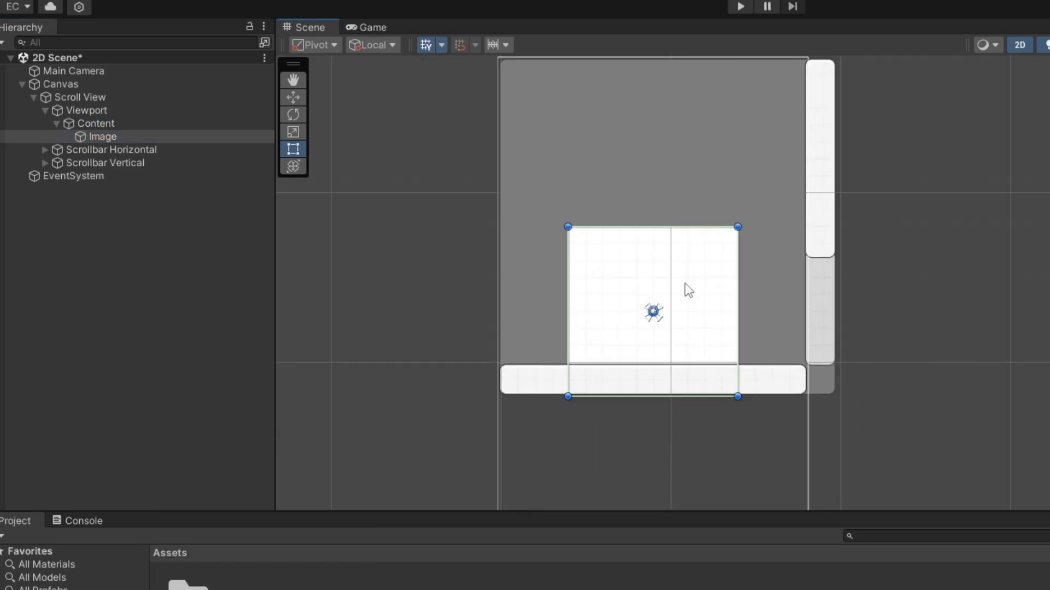
left_click_drag(685, 284, 618, 108)
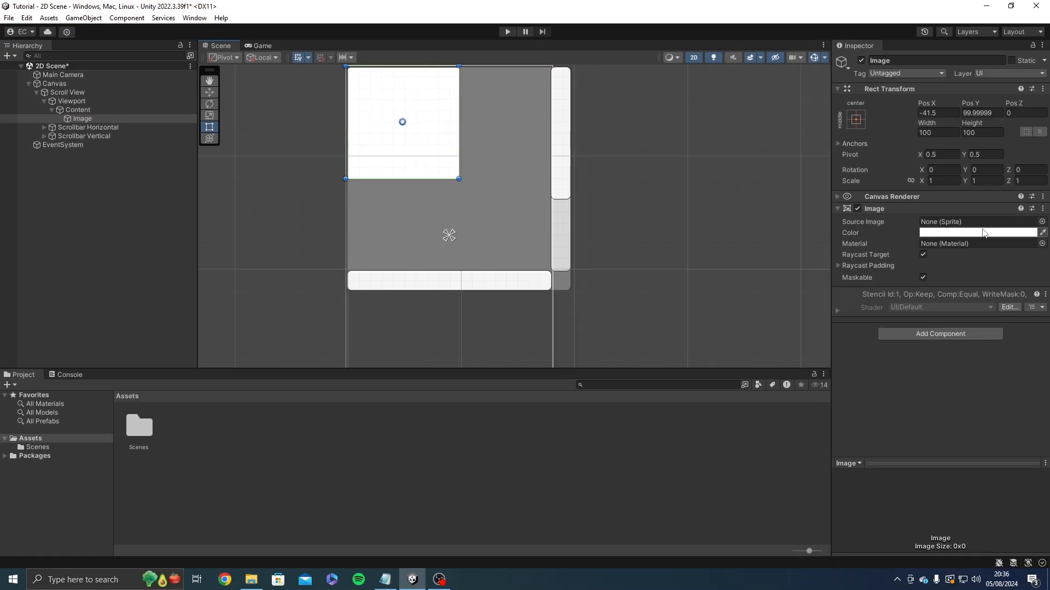
- Colour the image red and shrink it to about 79 by 69
left_click(982, 233)
left_click_drag(994, 302, 1015, 280)
left_click(1039, 221)
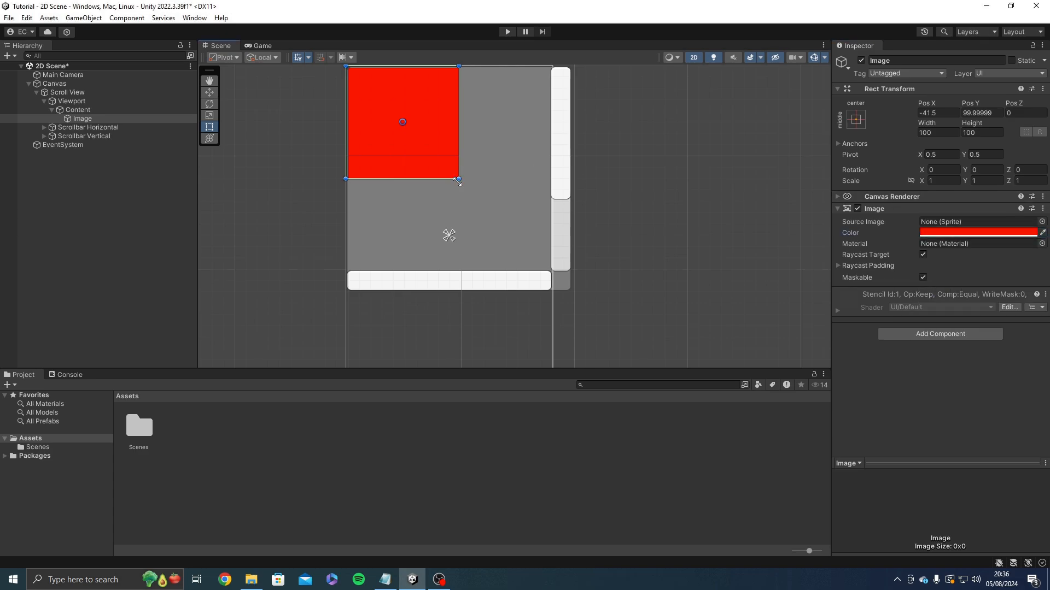
left_click_drag(459, 179, 418, 224)
- Duplicate the red image, place the copy below it at about Y 32, and colour it green (00FF0E)
left_click(103, 119)
key("ctrl+d")
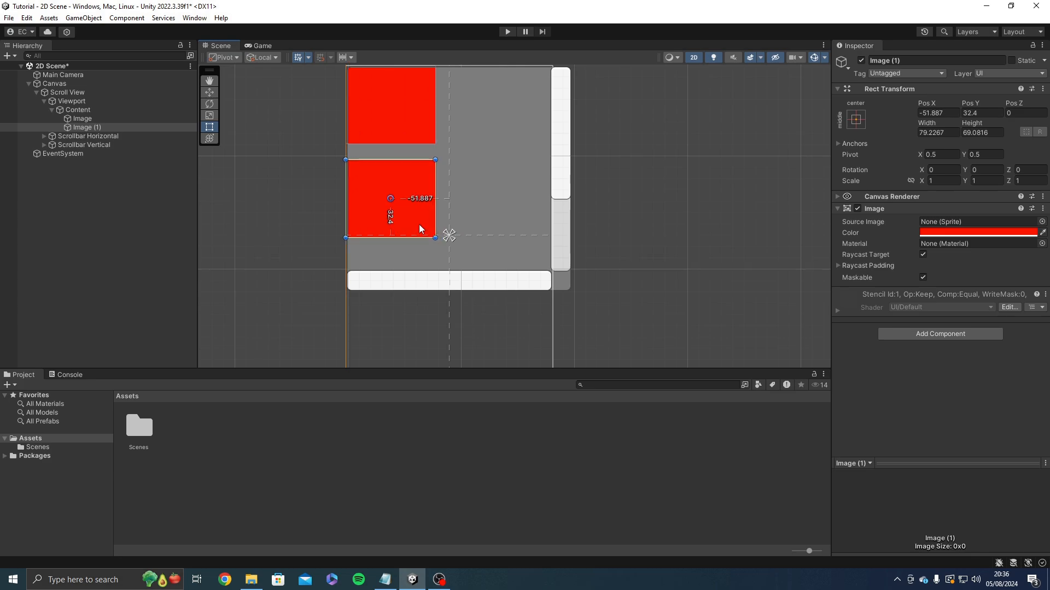
left_click(965, 234)
left_click(968, 287)
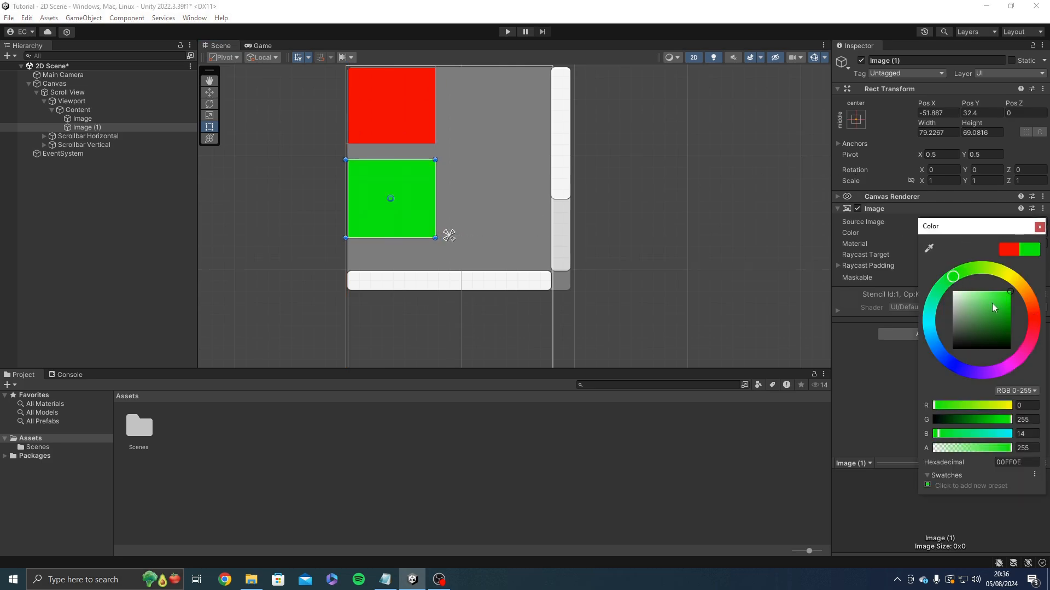
left_click(1039, 227)
- Duplicate the green image, place the copy below it at about Y -53, and colour it blue (006EFF)
middle_click_drag(646, 219, 687, 164)
key("ctrl+d")
left_click_drag(443, 163, 447, 259)
left_click(953, 233)
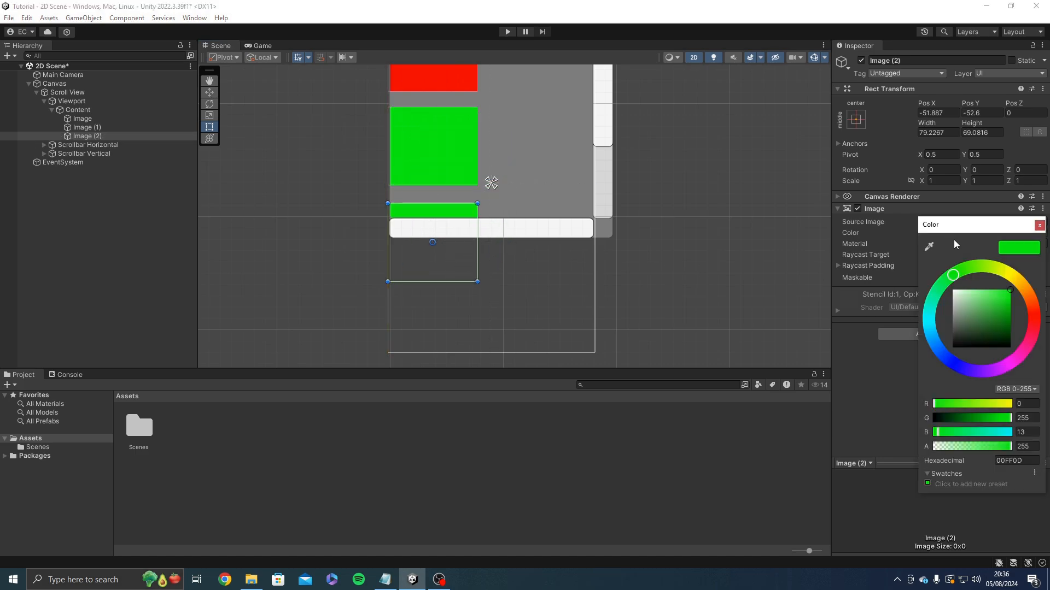
left_click(938, 350)
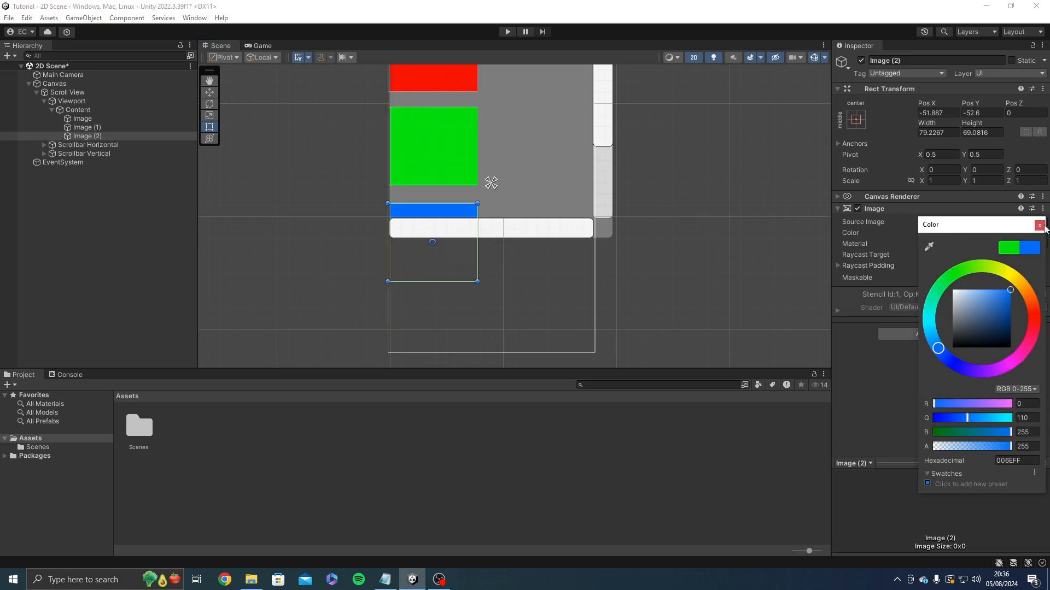
left_click(1041, 226)
- Duplicate the blue image, place the copy below it at about Y -144, and colour it pink (FF00C2)
middle_click_drag(533, 232, 547, 203)
key("ctrl+d")
left_click_drag(472, 189, 471, 290)
left_click(967, 233)
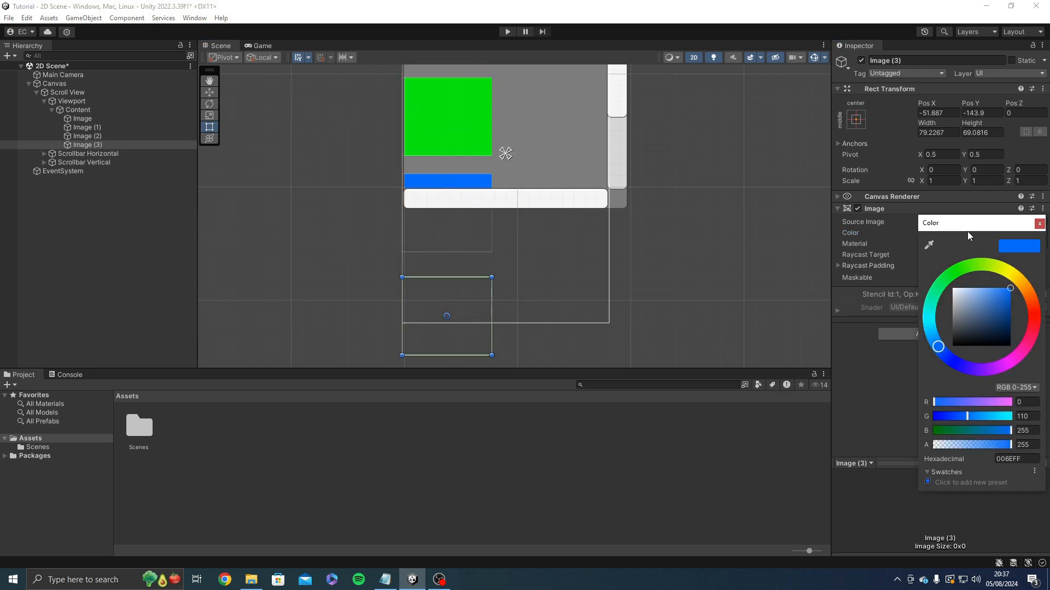
left_click_drag(1037, 333, 1019, 355)
left_click(1040, 225)
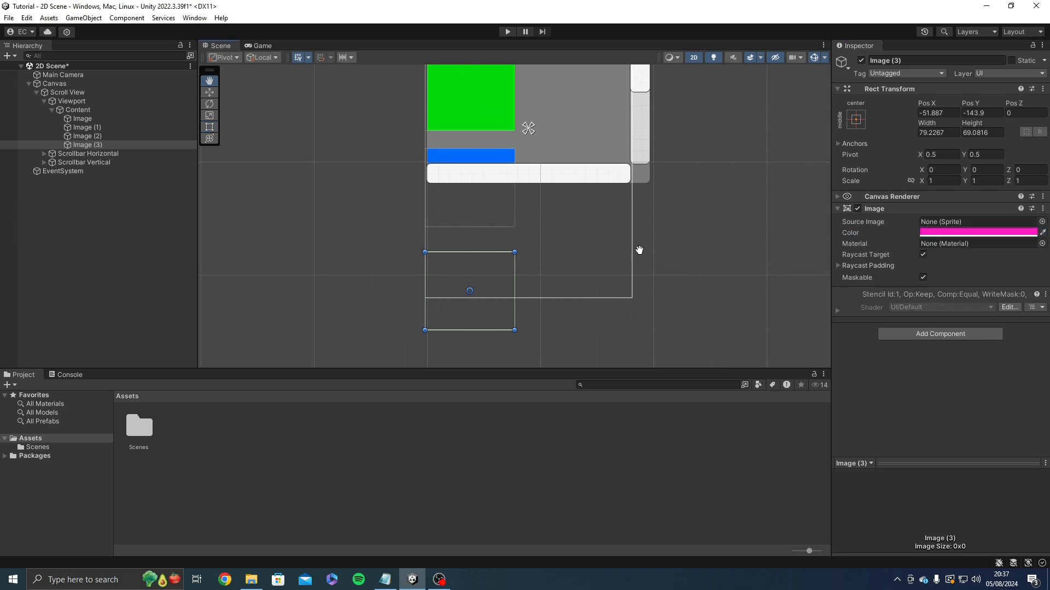
- Duplicate the pink image, place the copy below it at about Y -238, and colour it violet
middle_click_drag(485, 300, 557, 175)
key("ctrl+d")
left_click_drag(556, 175, 539, 286)
left_click(940, 234)
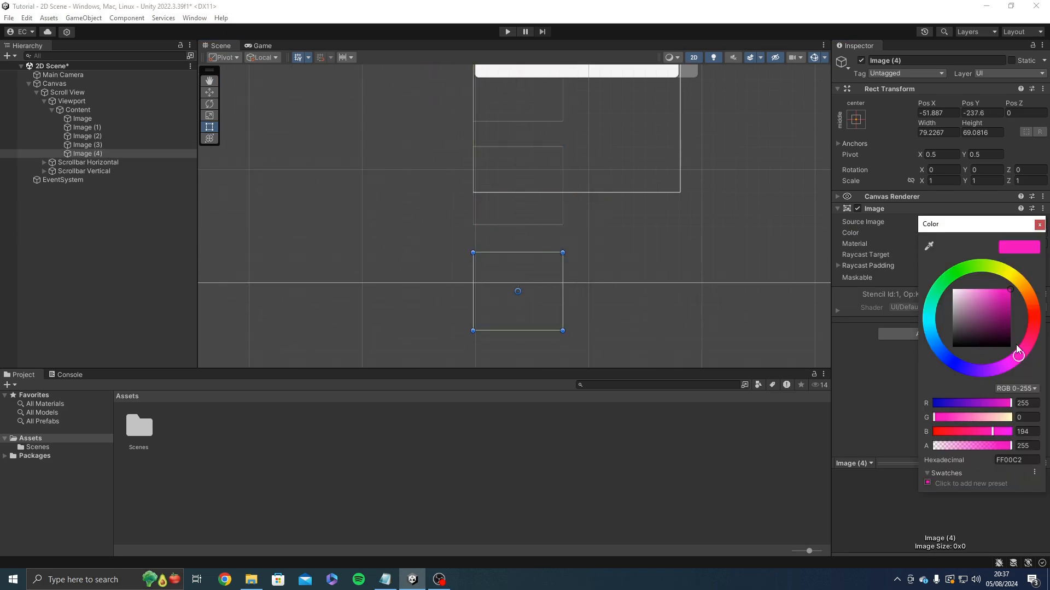
left_click_drag(1037, 327, 1039, 319)
left_click(1006, 320)
left_click_drag(1018, 360, 972, 369)
left_click_drag(988, 334, 1007, 299)
left_click(1040, 225)
- Run the scene, scroll through the images with the vertical scrollbar, and stop play mode
middle_click_drag(616, 239, 605, 273)
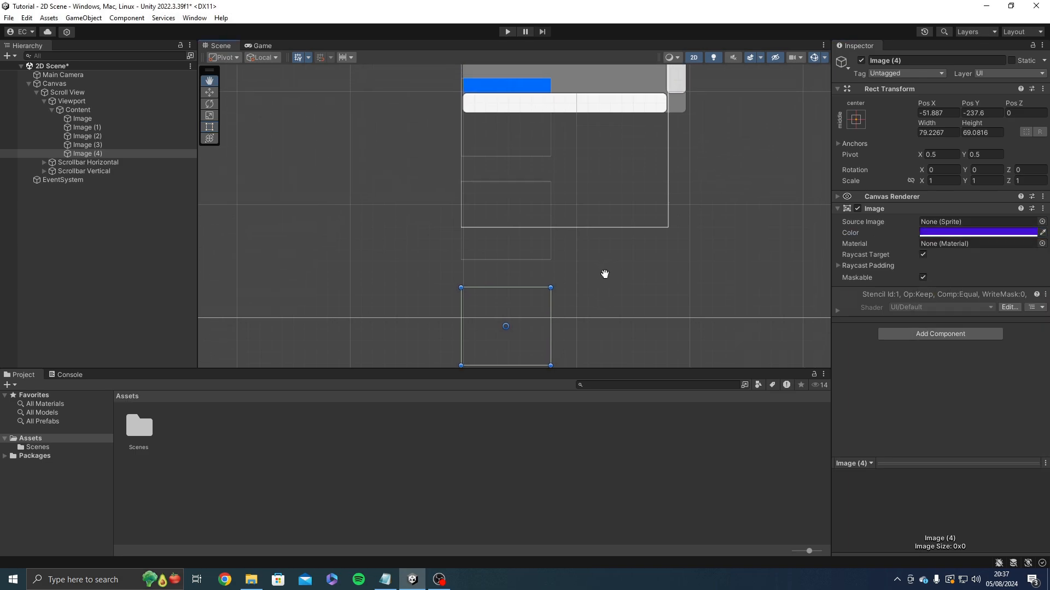
scroll(608, 267, "down", 5)
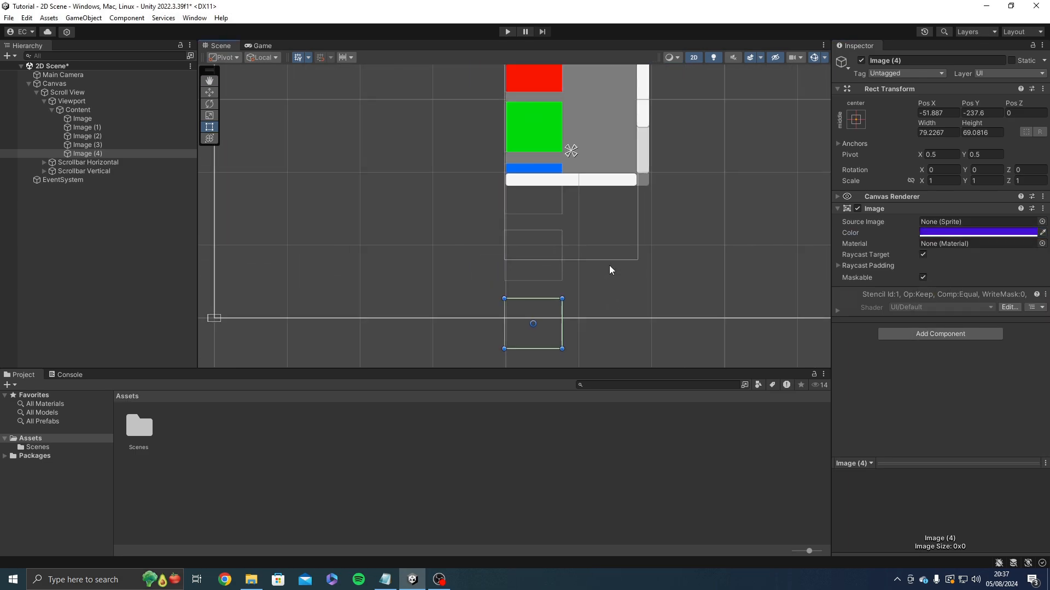
left_click(506, 32)
mouse_move(618, 142)
left_mouse_down()
mouse_move(618, 284)
mouse_move(590, 218)
mouse_move(585, 257)
mouse_move(611, 169)
mouse_move(614, 222)
mouse_move(611, 141)
left_mouse_up()
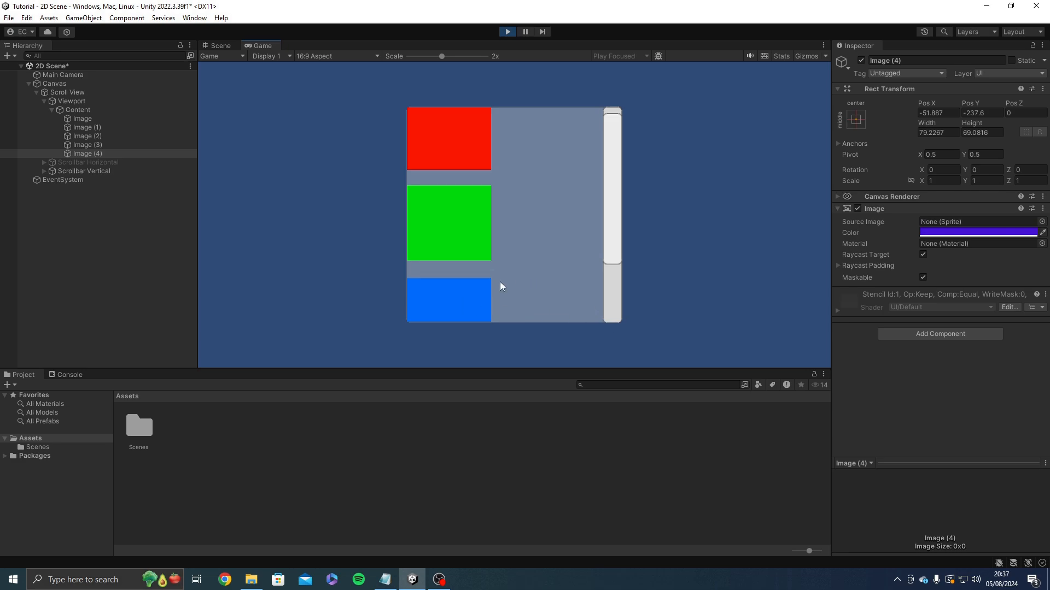
left_click_drag(610, 219, 574, 323)
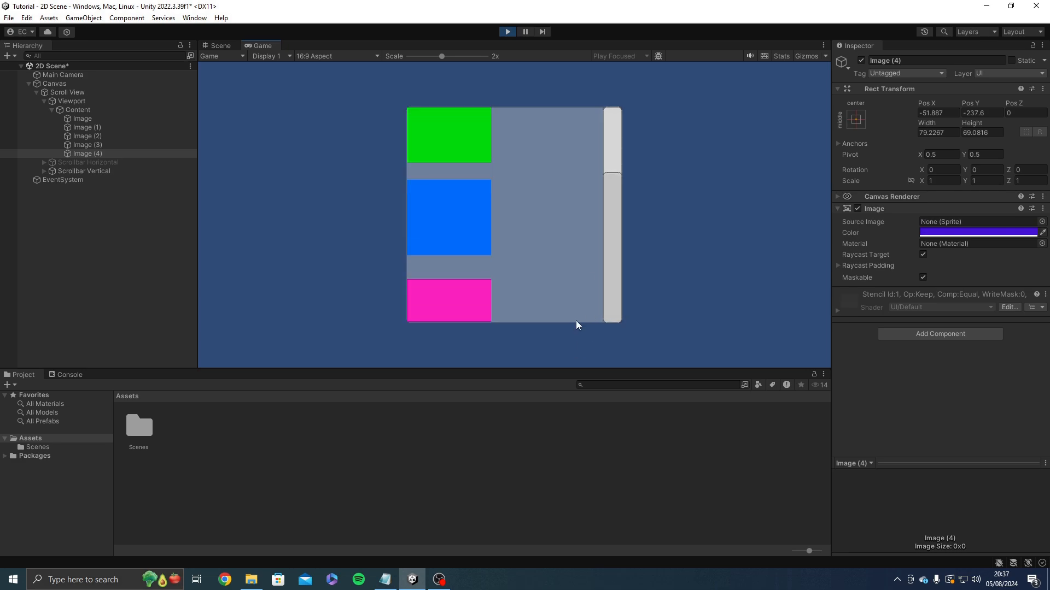
left_click(507, 31)
- Examine where the last image lies relative to the lower boundary of Content
double_click(67, 109)
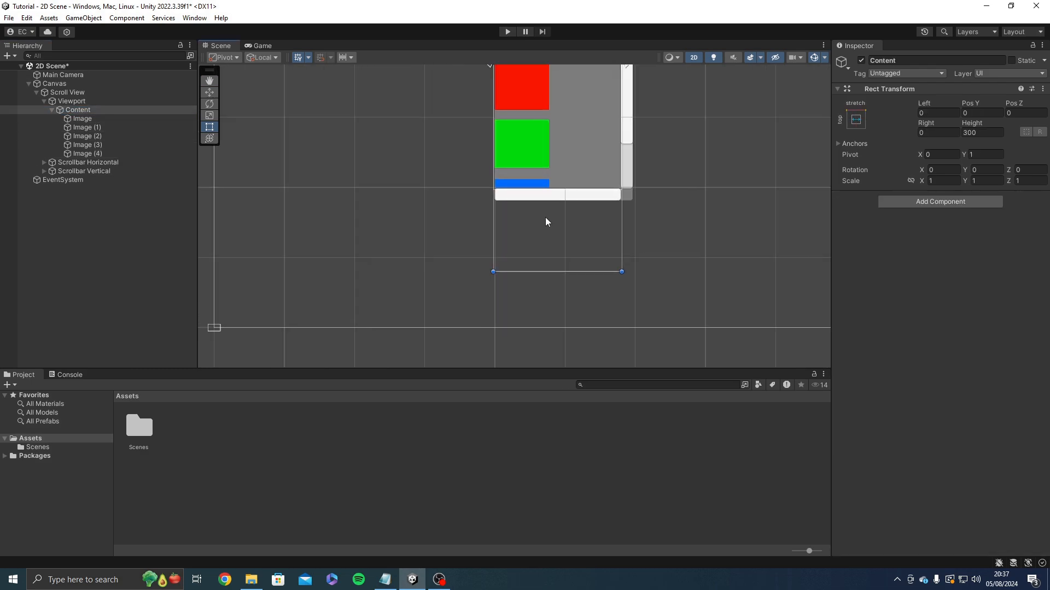
left_click(79, 153)
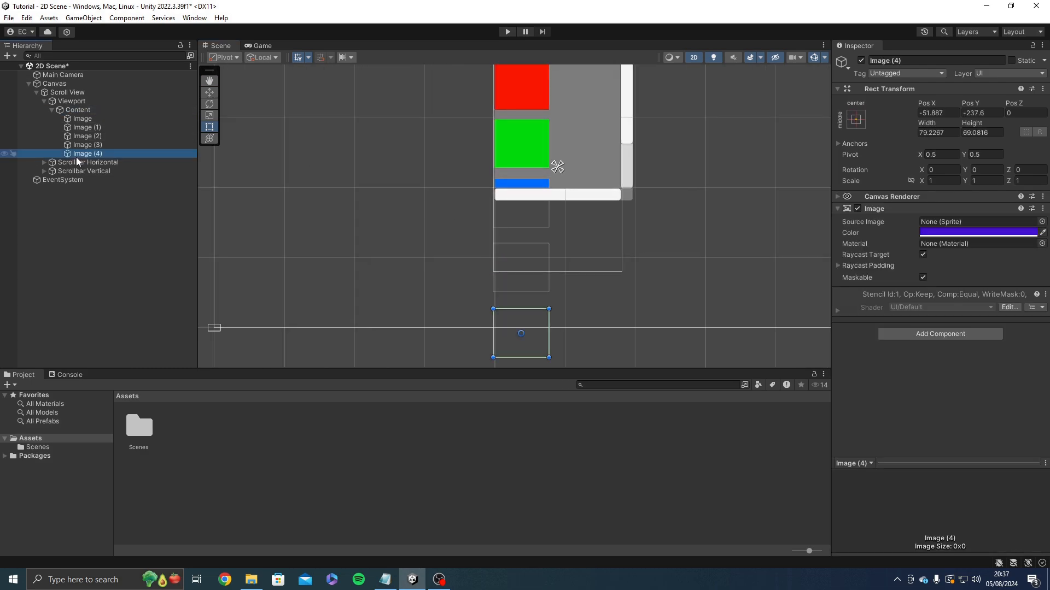
middle_click_drag(463, 276, 336, 181)
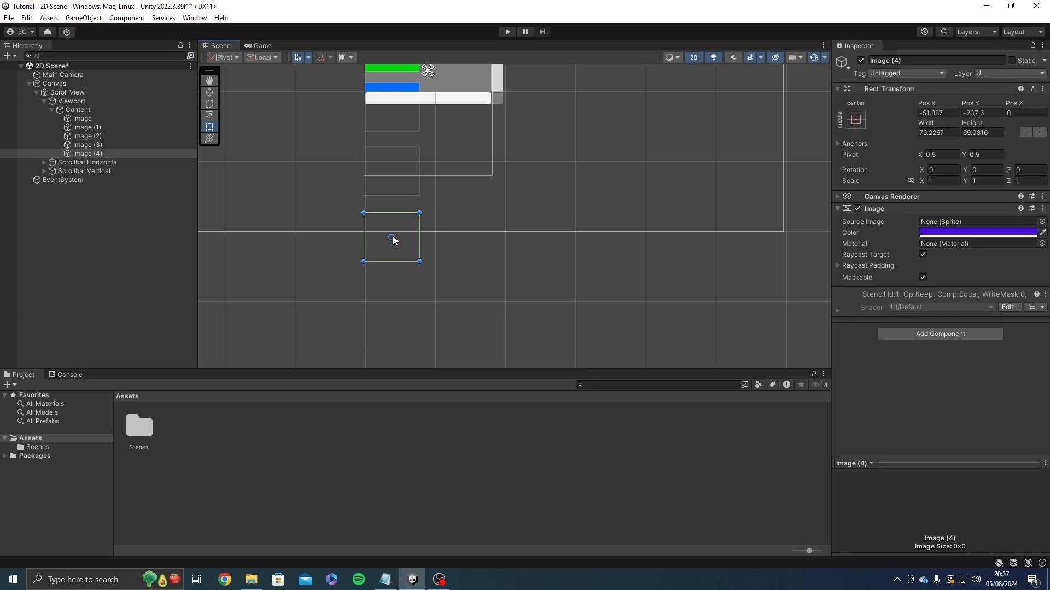
mouse_move(393, 237)
middle_mouse_down()
mouse_move(401, 275)
mouse_move(413, 237)
middle_mouse_up()
scroll(413, 186, "up", 10)
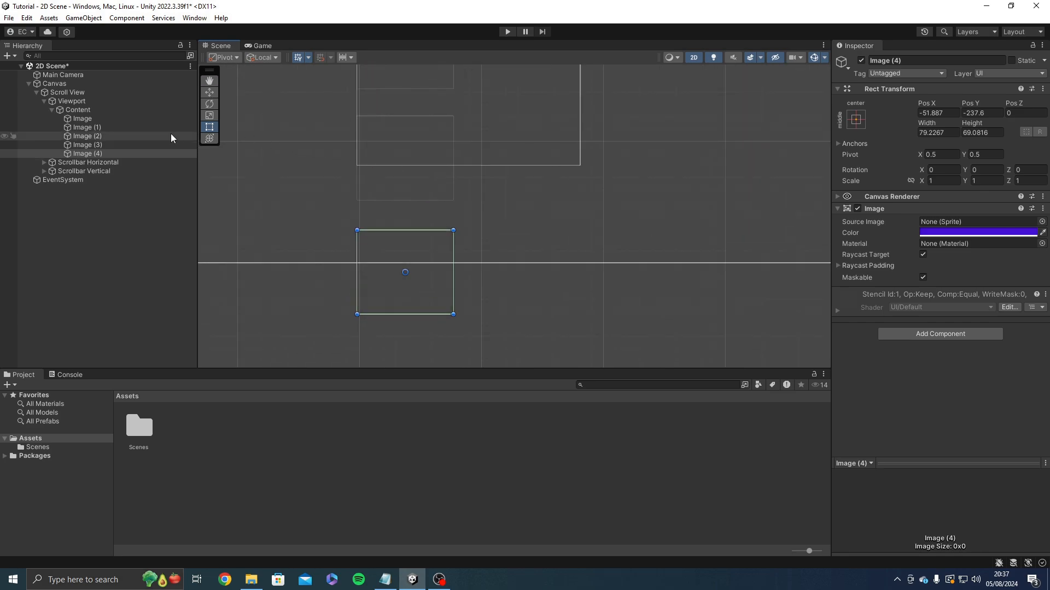
scroll(546, 186, "up", 4)
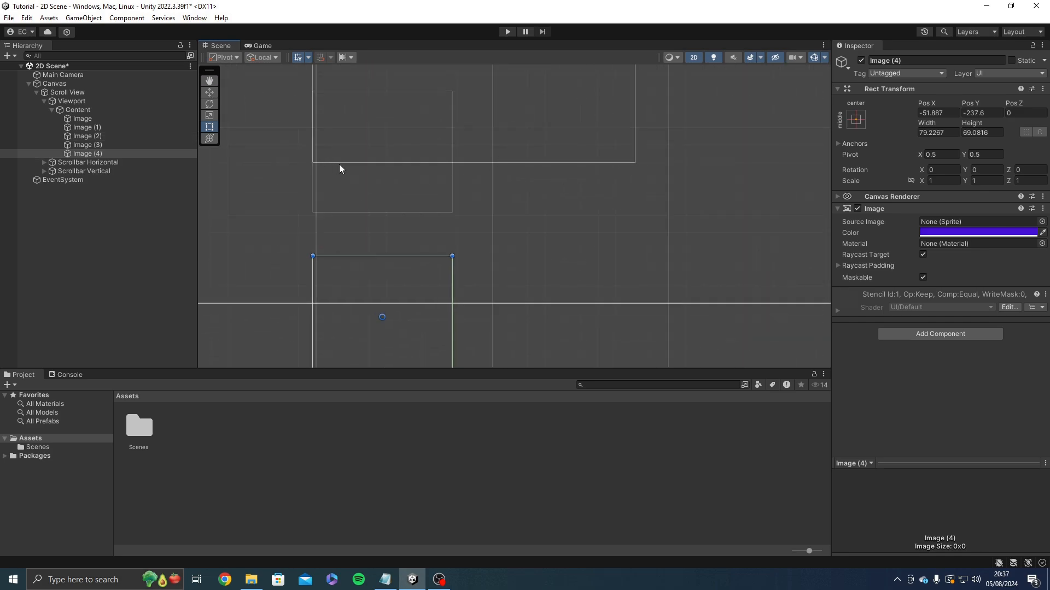
scroll(649, 173, "up", 8)
middle_click_drag(607, 159, 643, 164)
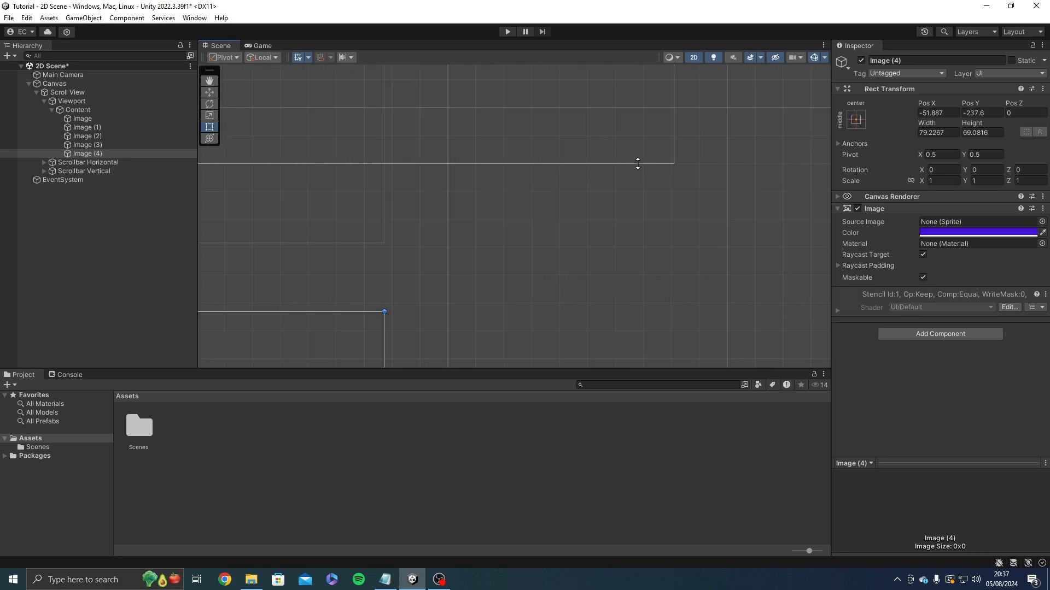
scroll(618, 172, "down", 13)
scroll(603, 176, "down", 3)
- Try to extend Content from its lower edge to a height of about 493
left_click(81, 110)
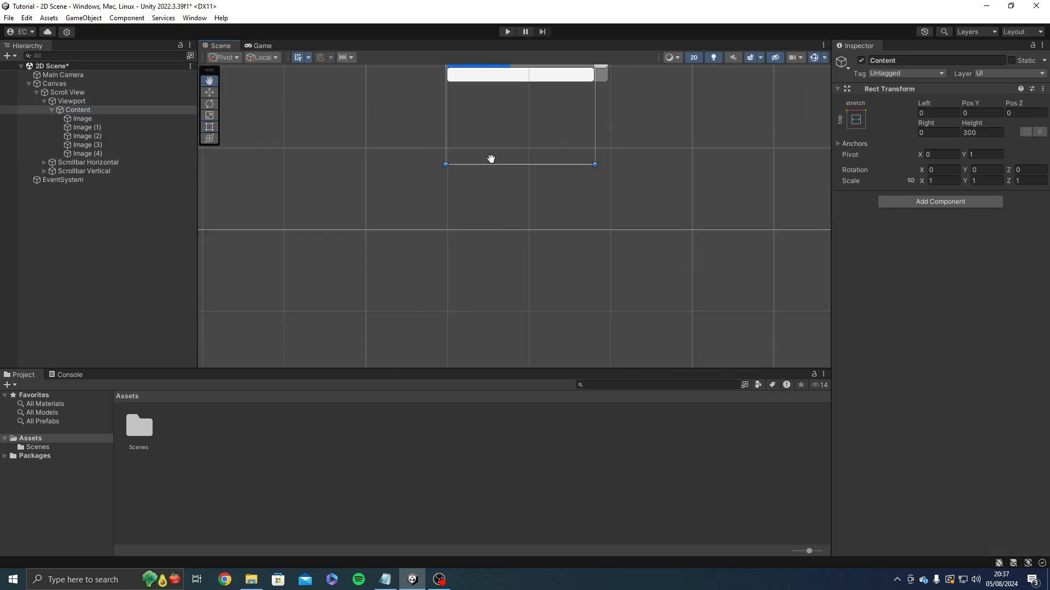
middle_click_drag(493, 163, 502, 155)
left_click_drag(502, 155, 522, 287)
scroll(504, 212, "down", 2)
middle_click_drag(518, 209, 513, 260)
scroll(512, 261, "down", 8)
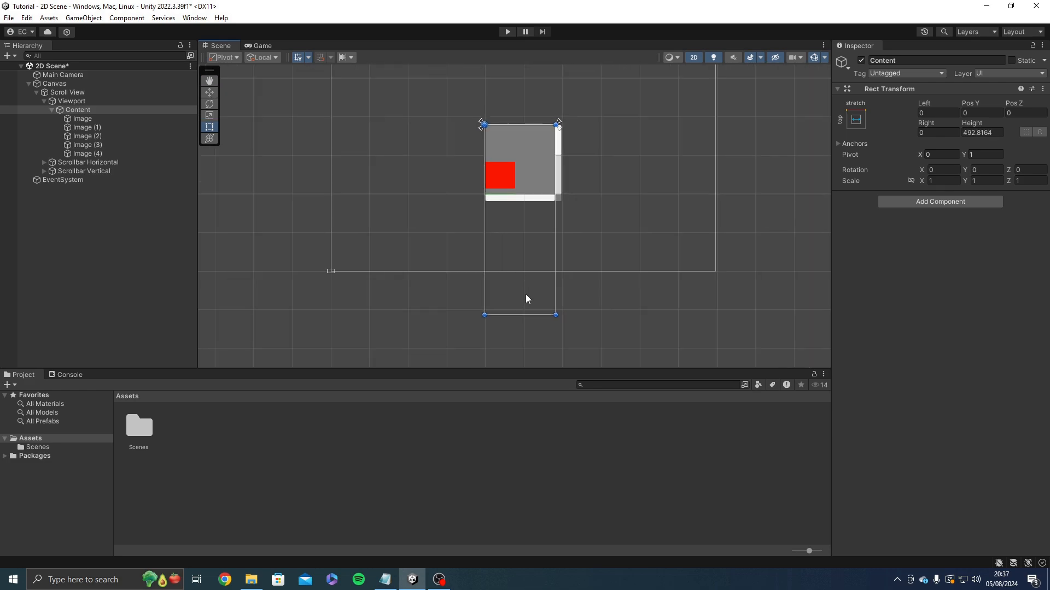
- Shorten Content from its lower edge, and undo the last height changes
left_click_drag(526, 315, 531, 244)
key("ctrl+z")
key("ctrl+z")
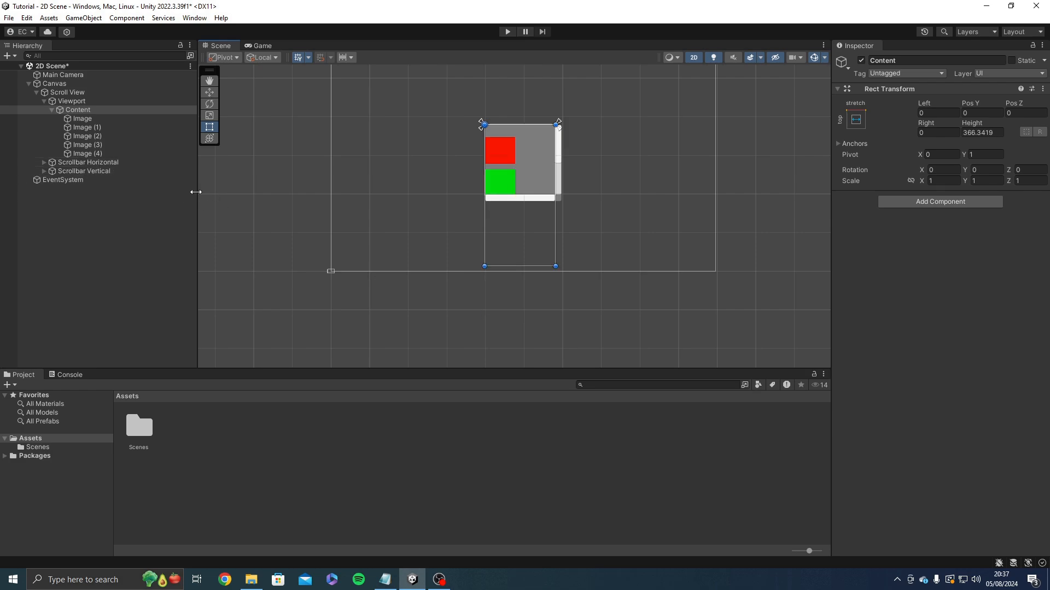
- Move the five images out of Content directly under the Viewport, and extend Content's lower edge to a height of about 455
left_click(86, 153)
left_click(84, 119, "shift")
mouse_move(85, 123)
left_mouse_down()
mouse_move(100, 117)
mouse_move(86, 107)
left_mouse_up()
left_click(110, 153)
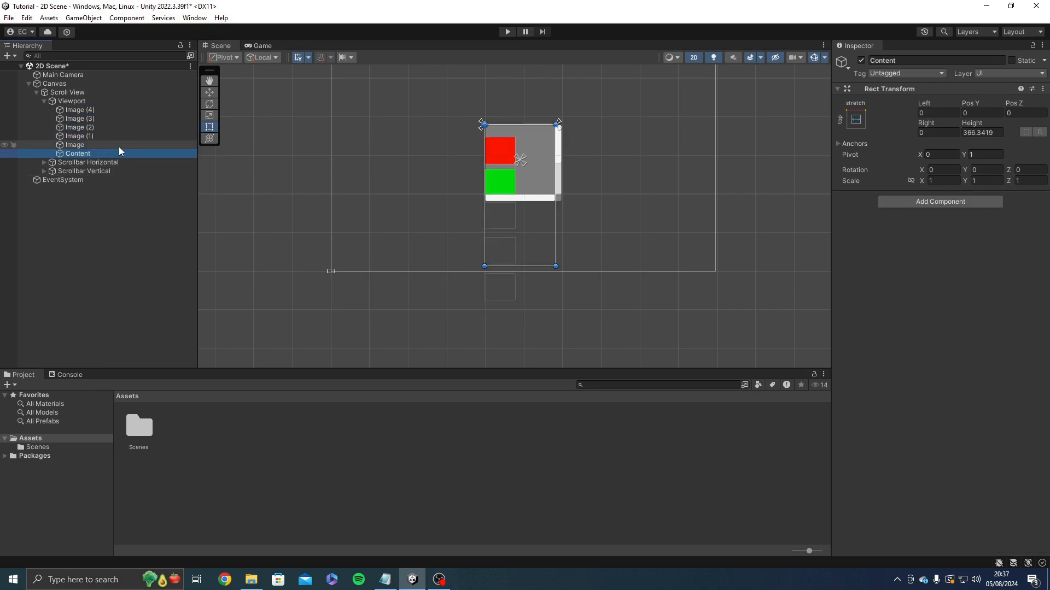
left_click_drag(534, 271, 517, 300)
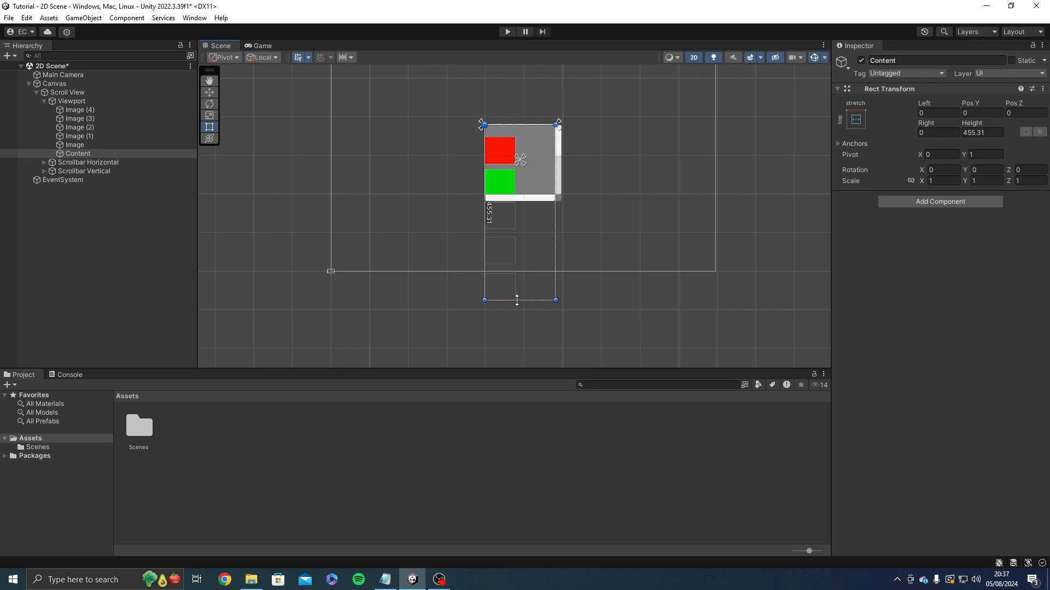
- Return the five images to Content and shift them up together until the red one meets the top of the Scroll View
left_click(93, 144)
left_click(88, 111, "shift")
left_click_drag(84, 120, 112, 153)
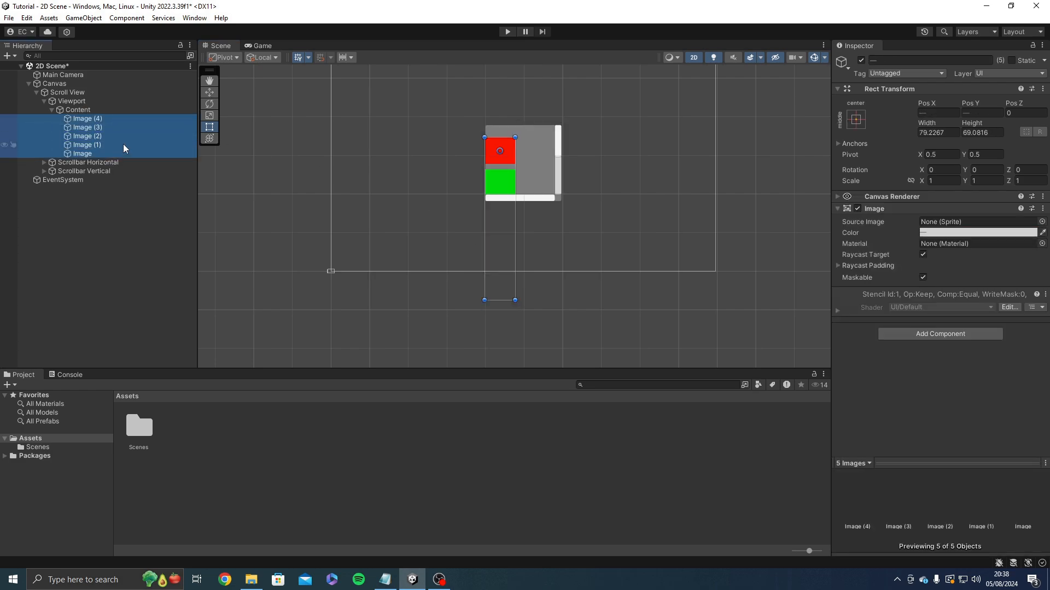
left_click_drag(508, 153, 507, 140)
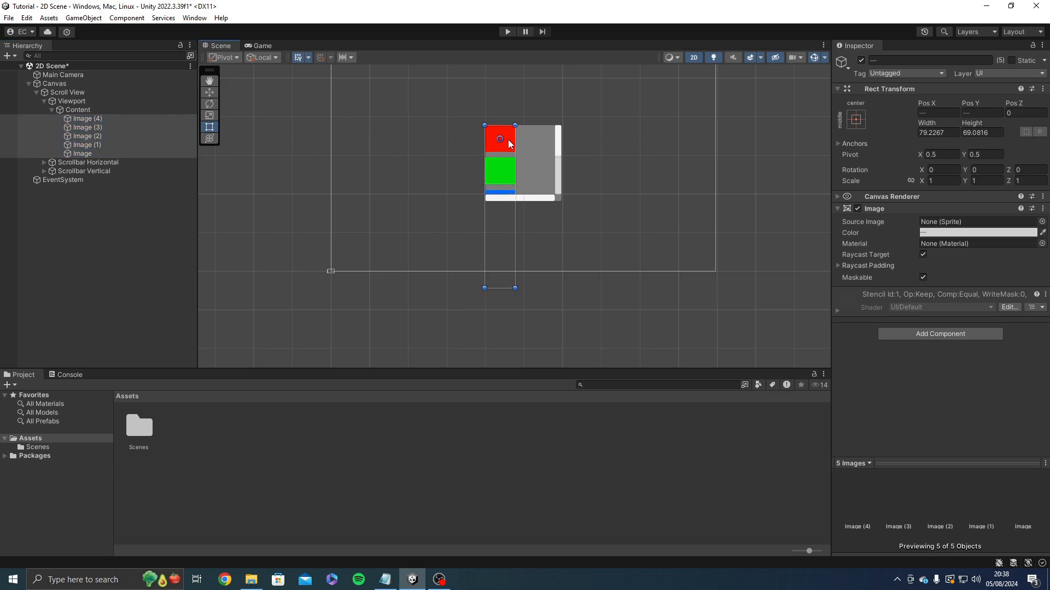
- Run the scene again, test the vertical scrollbar over the full set of images, and stop play mode
scroll(507, 140, "up", 1)
scroll(507, 140, "up", 2)
left_click(678, 176)
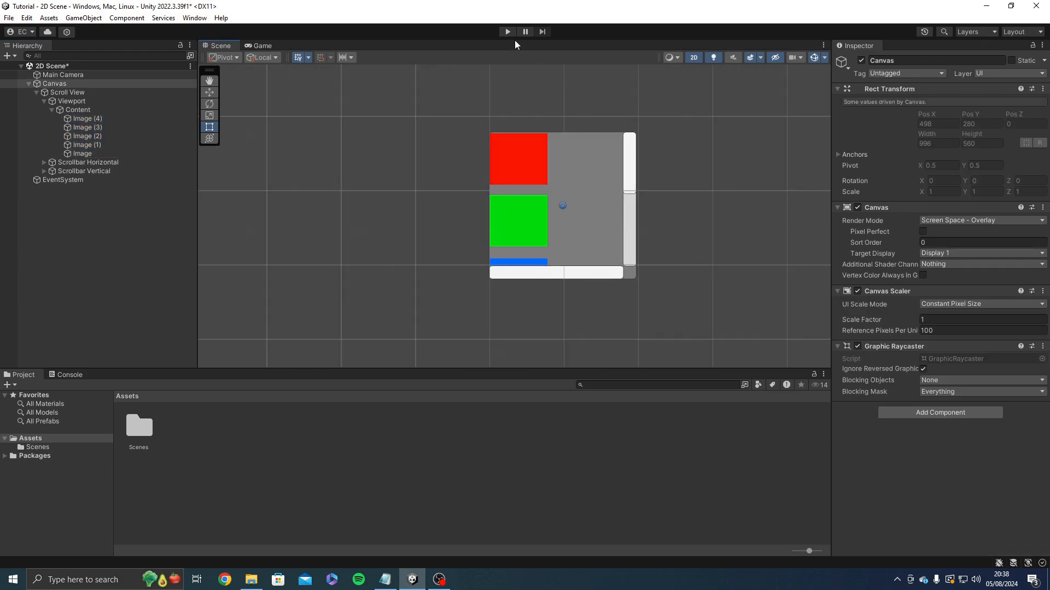
left_click(507, 32)
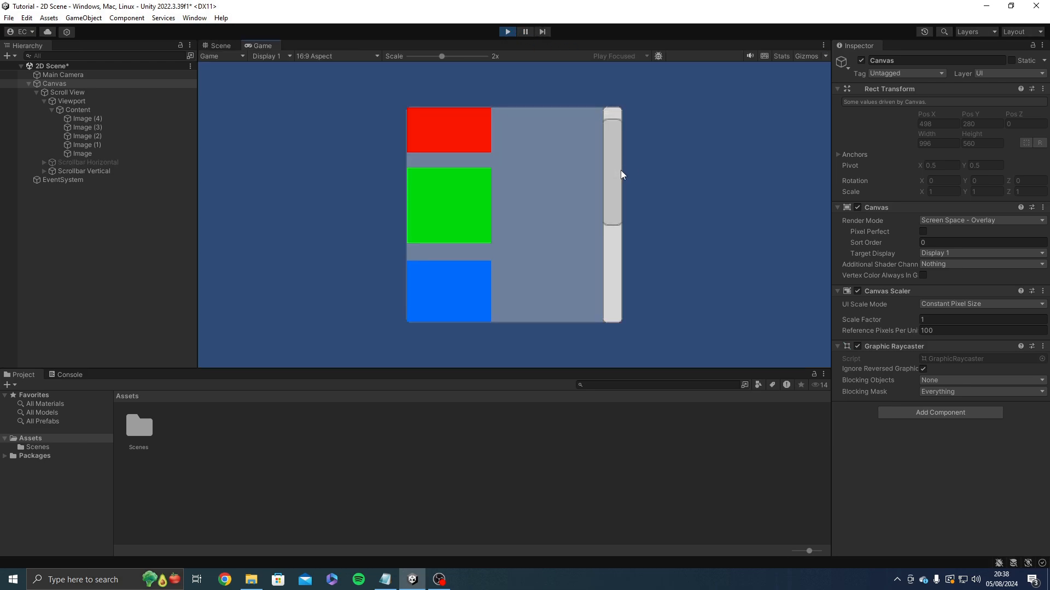
left_click_drag(621, 171, 586, 112)
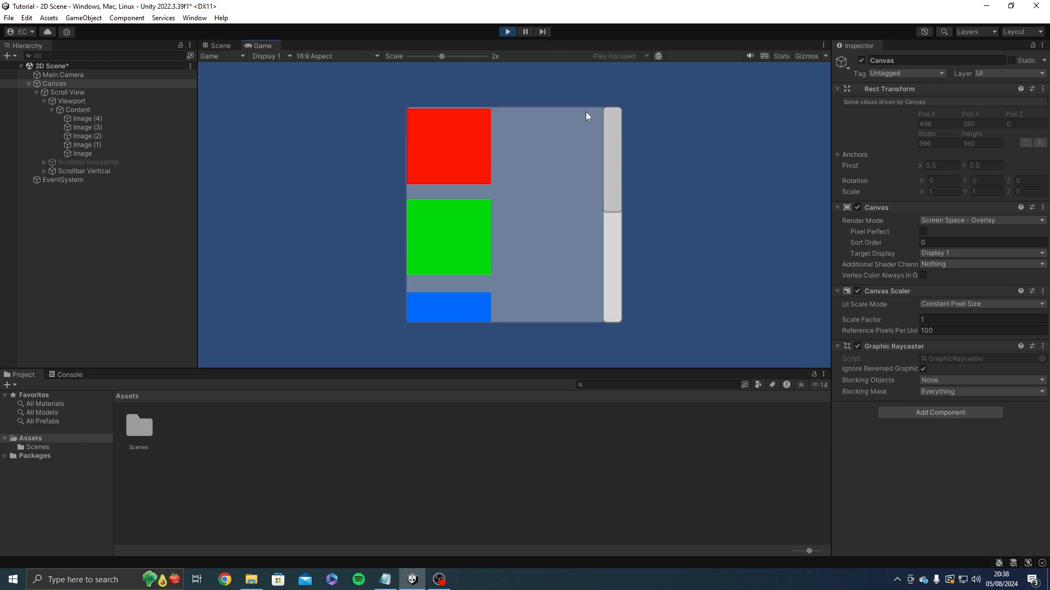
left_click(504, 31)
- Delete the five images from Content and collapse the Viewport in the hierarchy
scroll(501, 165, "down", 2)
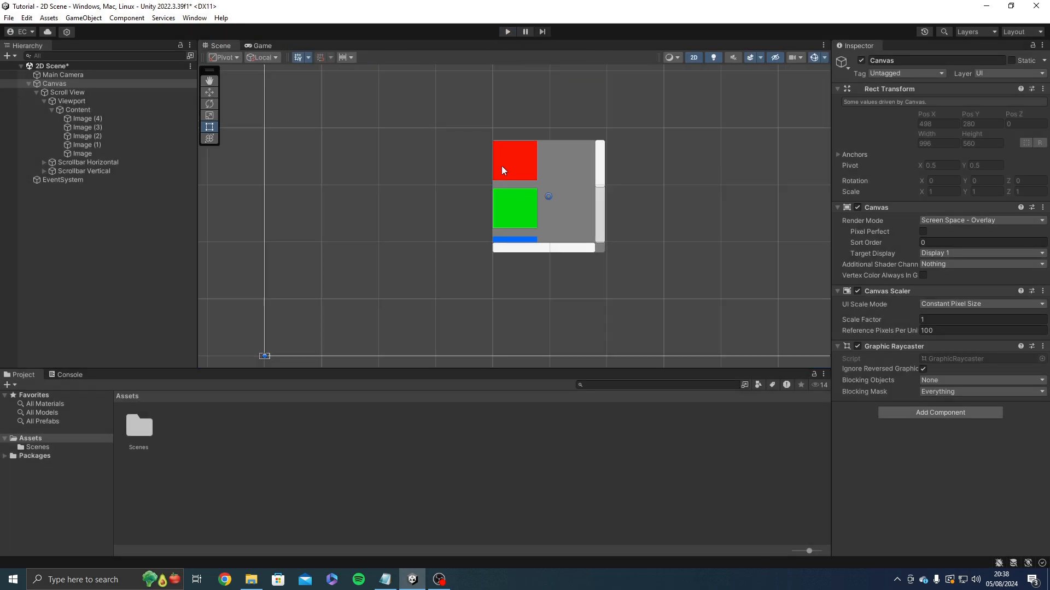
left_click(82, 119)
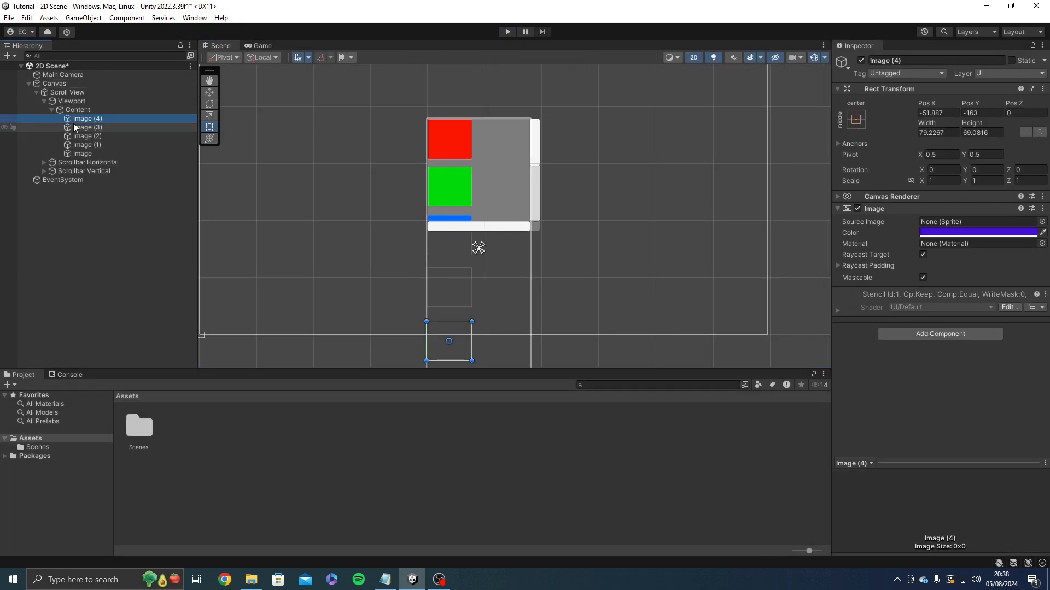
left_click(85, 152, "shift")
key("Delete")
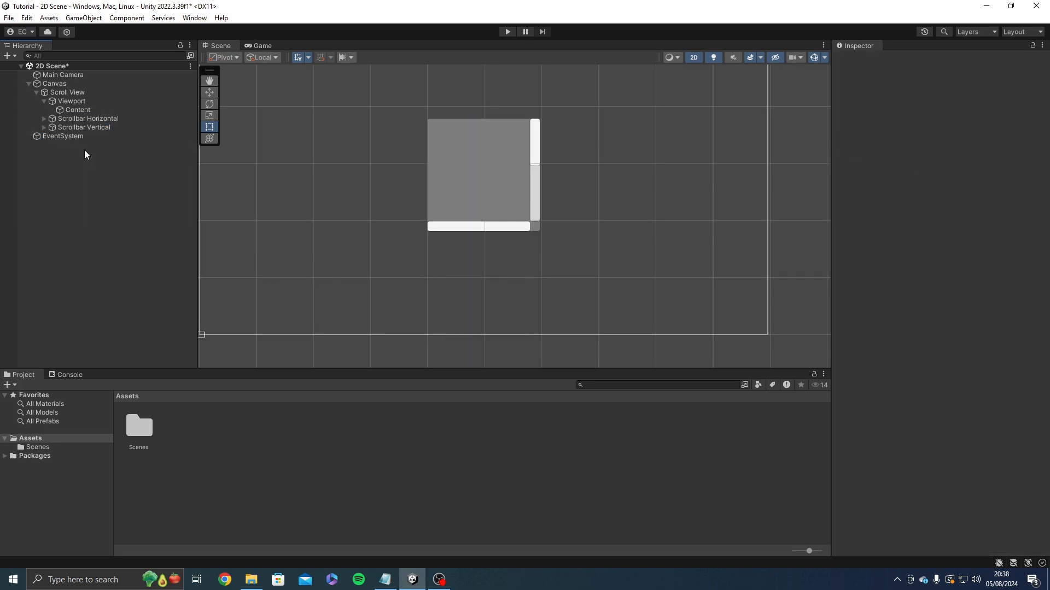
left_click(44, 102)
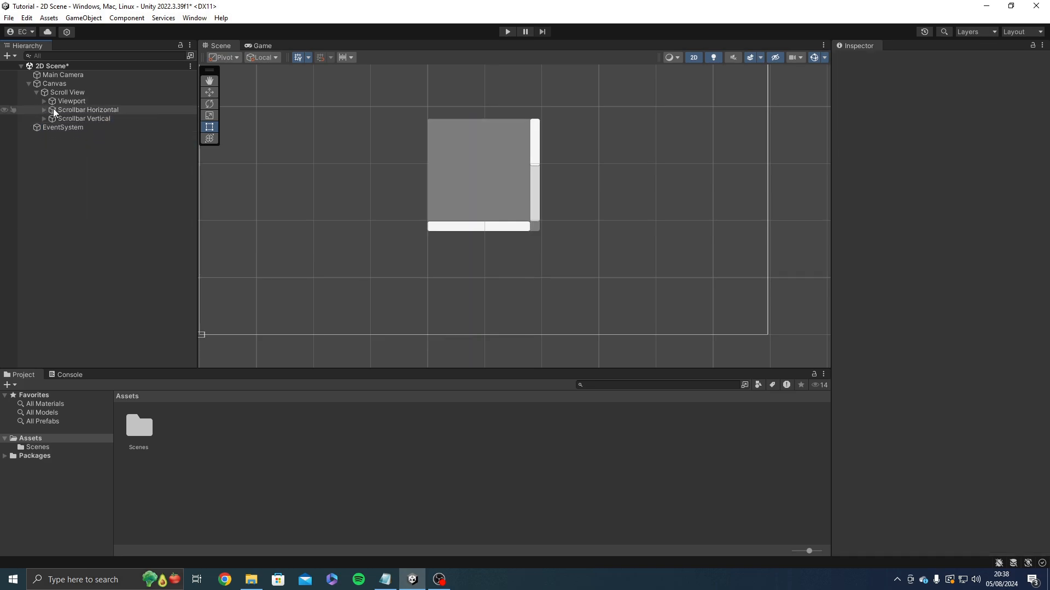
- Inspect the horizontal scrollbar together with its Sliding Area and Handle, and collapse it in the hierarchy
left_click(53, 109)
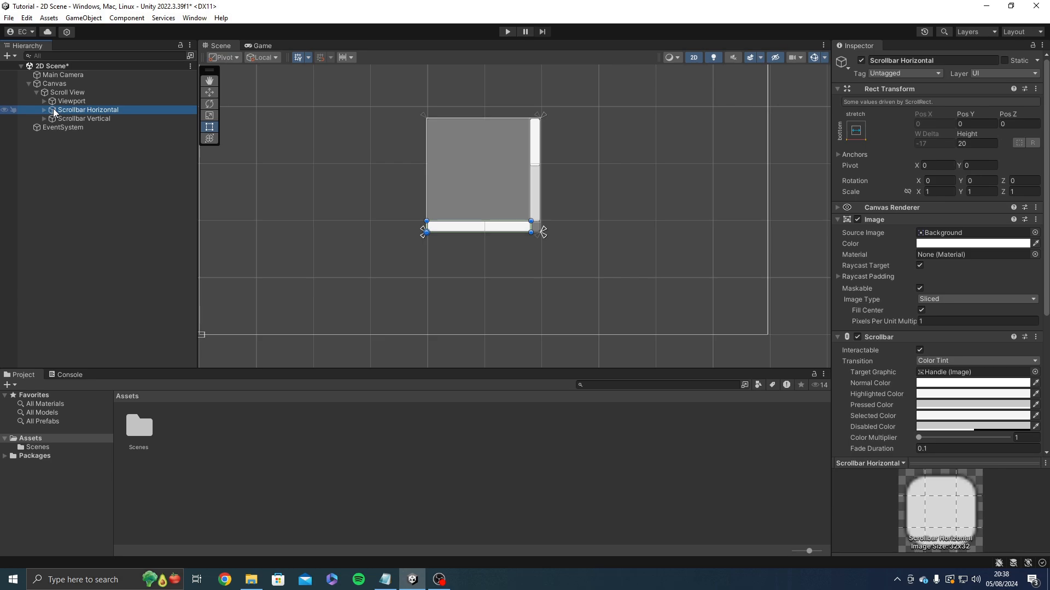
left_click(43, 110)
left_click(61, 118)
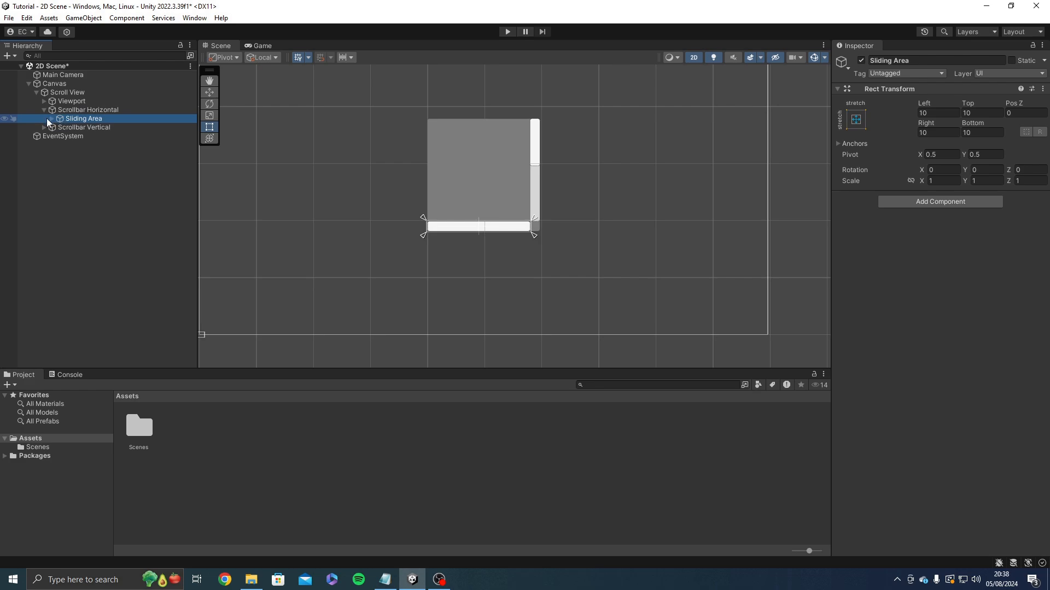
left_click(49, 118)
left_click(77, 126)
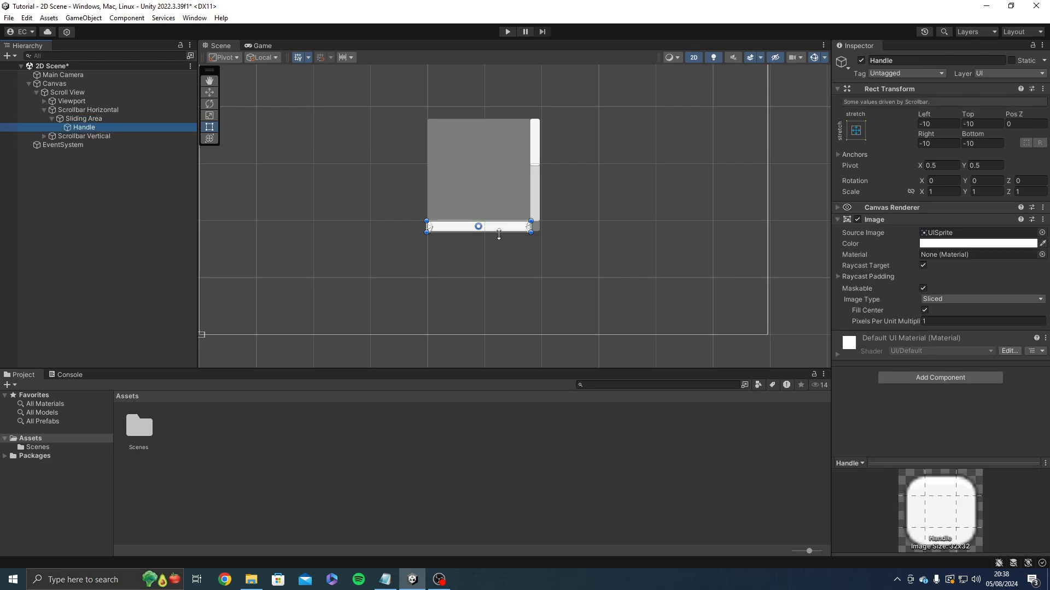
scroll(528, 234, "up", 5)
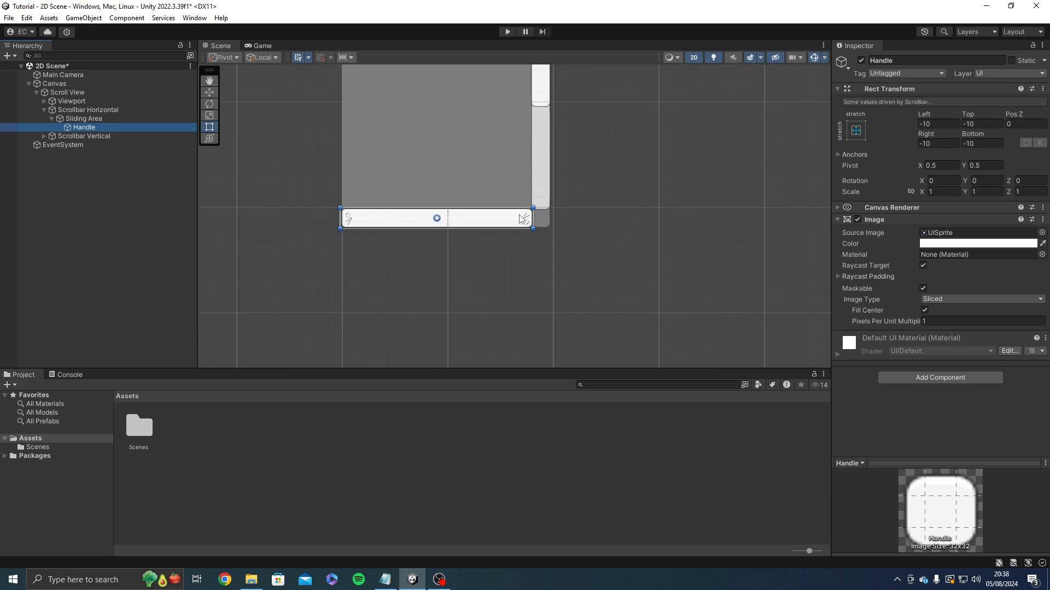
scroll(523, 218, "down", 3)
left_click(45, 109)
- Examine the vertical scrollbar's Scrollbar component settings and the Sliding Area nested under it
left_click(61, 118)
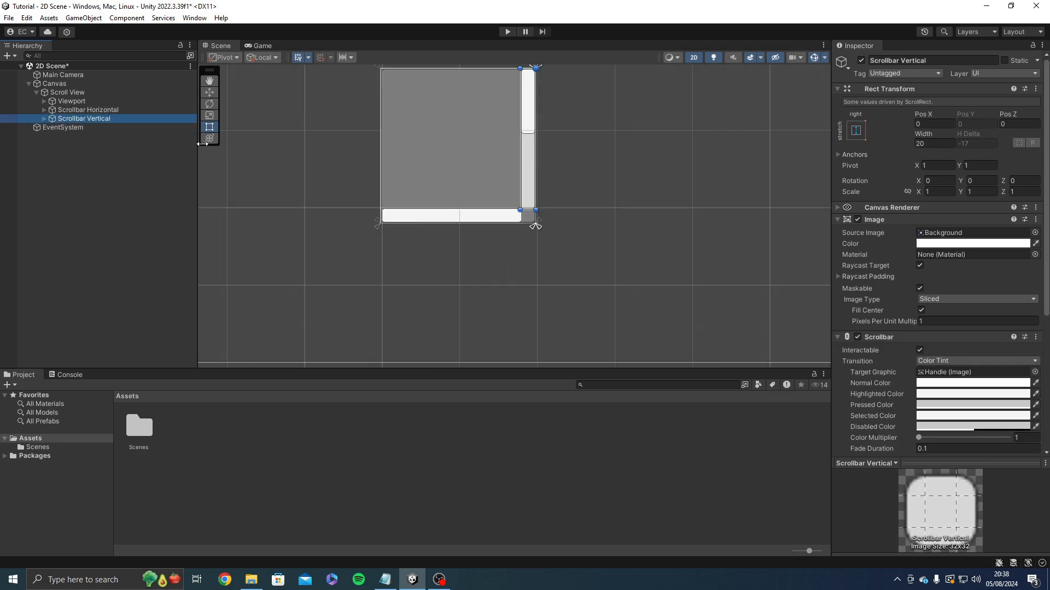
middle_click_drag(206, 142, 210, 154)
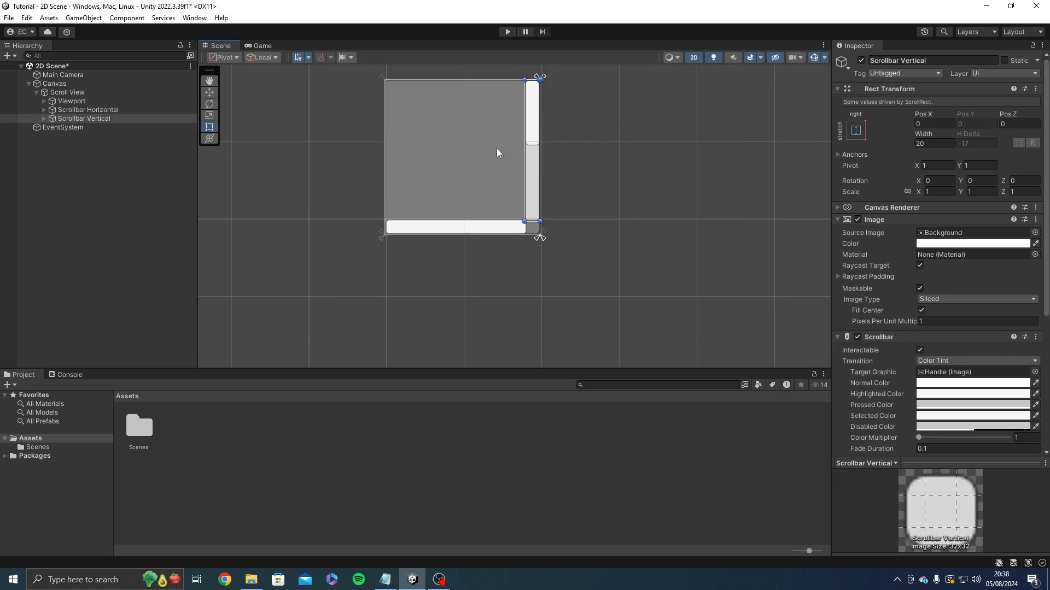
scroll(880, 306, "down", 4)
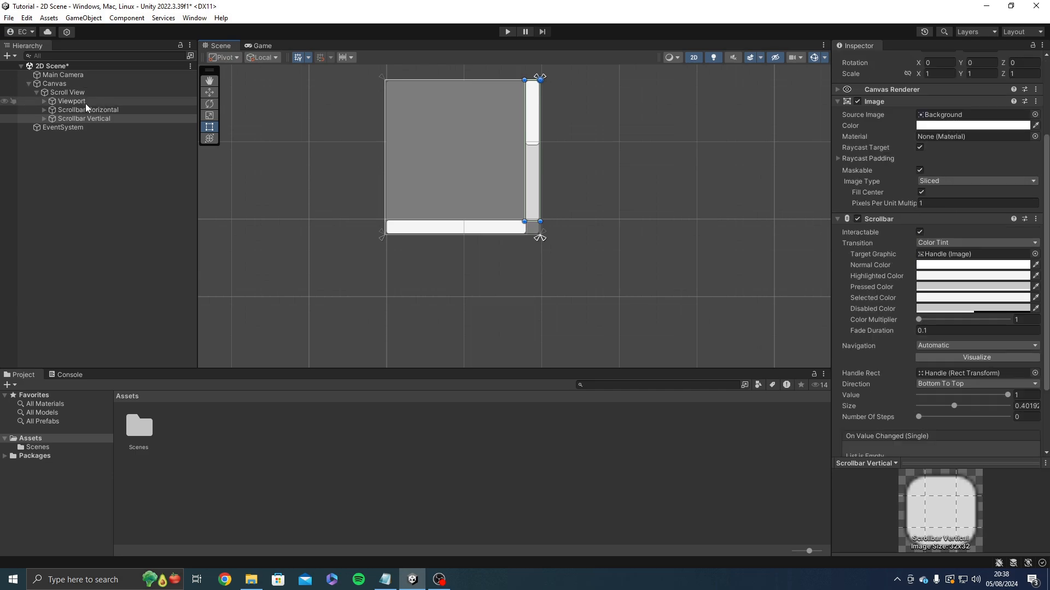
scroll(845, 289, "down", 2)
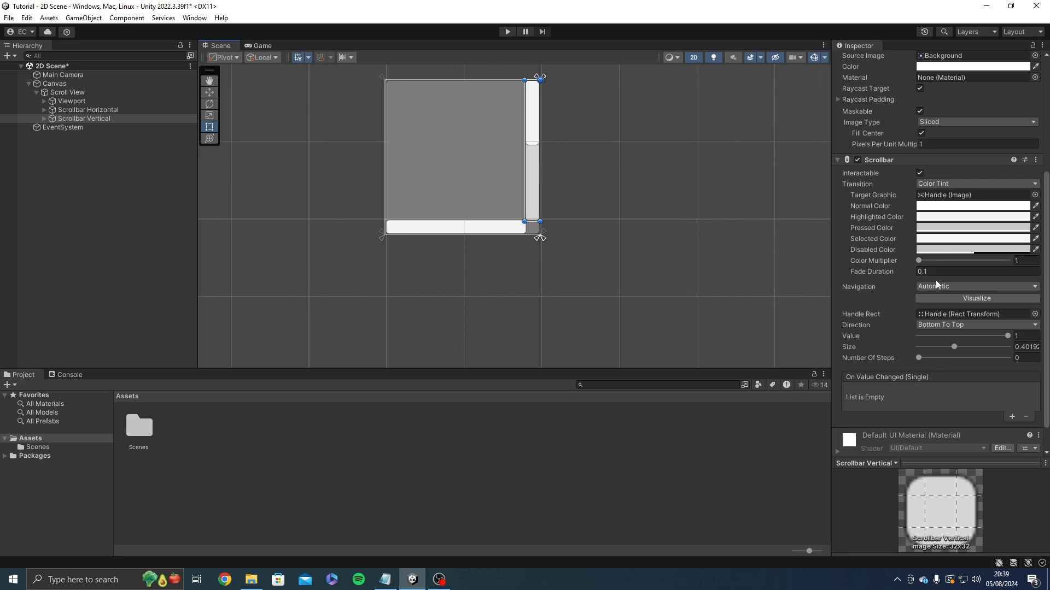
scroll(897, 276, "down", 1)
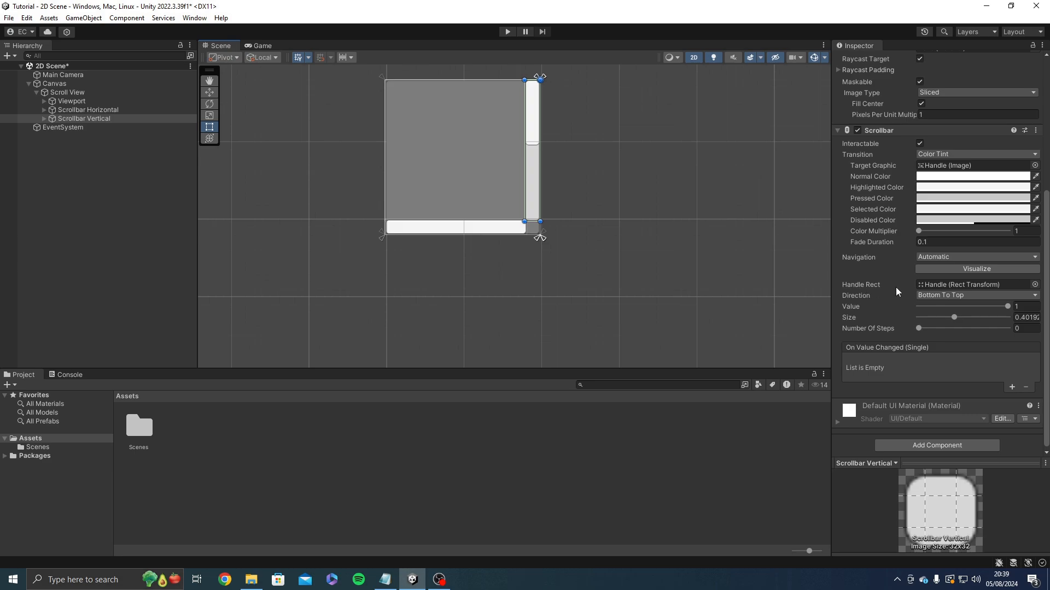
left_click(44, 118)
left_click(51, 128)
left_click(43, 118)
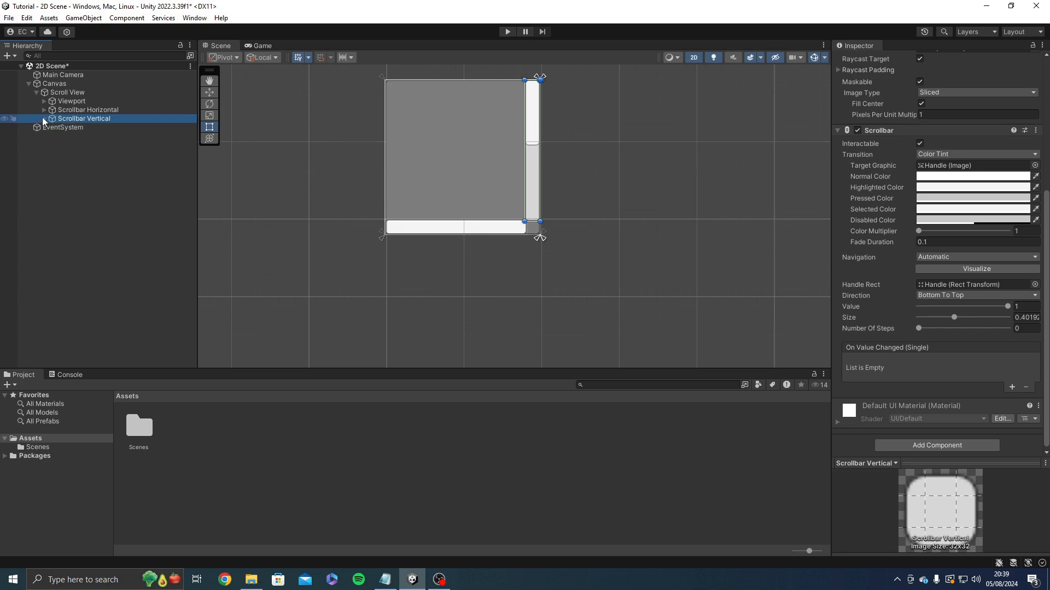
- Try the Top To Bottom, Left To Right and Right To Left directions on the vertical scrollbar, ending on Top To Bottom
middle_click_drag(779, 236, 788, 267)
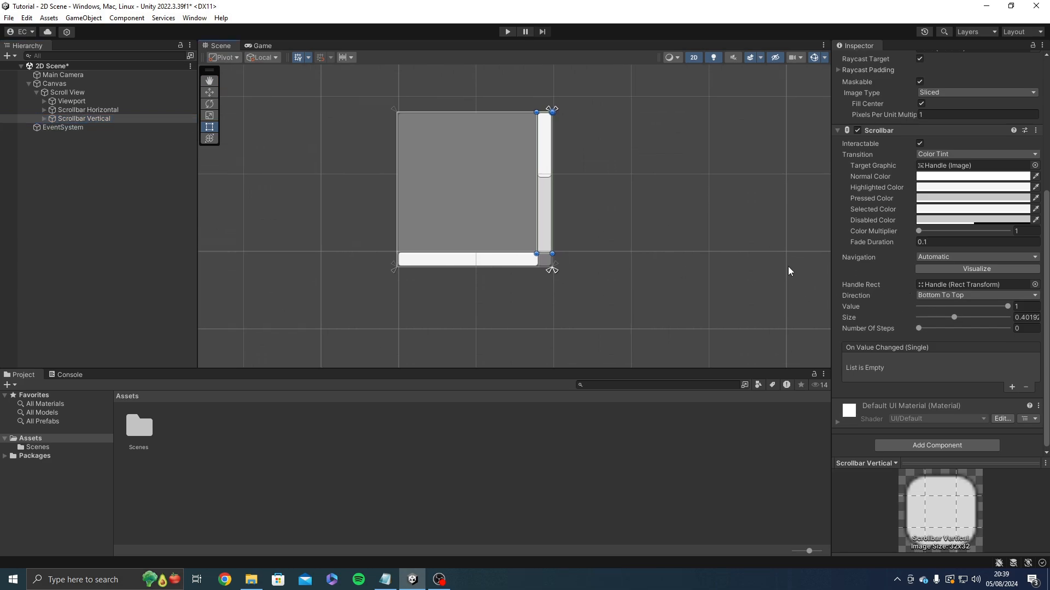
scroll(790, 268, "up", 2)
scroll(924, 328, "up", 3)
scroll(933, 334, "down", 4)
left_click(954, 295)
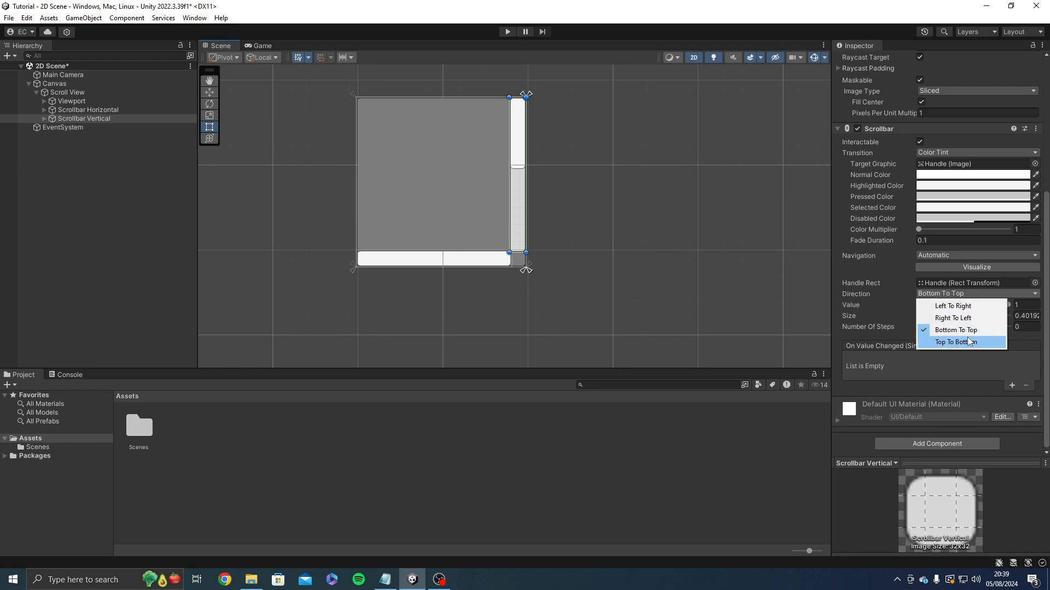
left_click(964, 341)
left_click(937, 295)
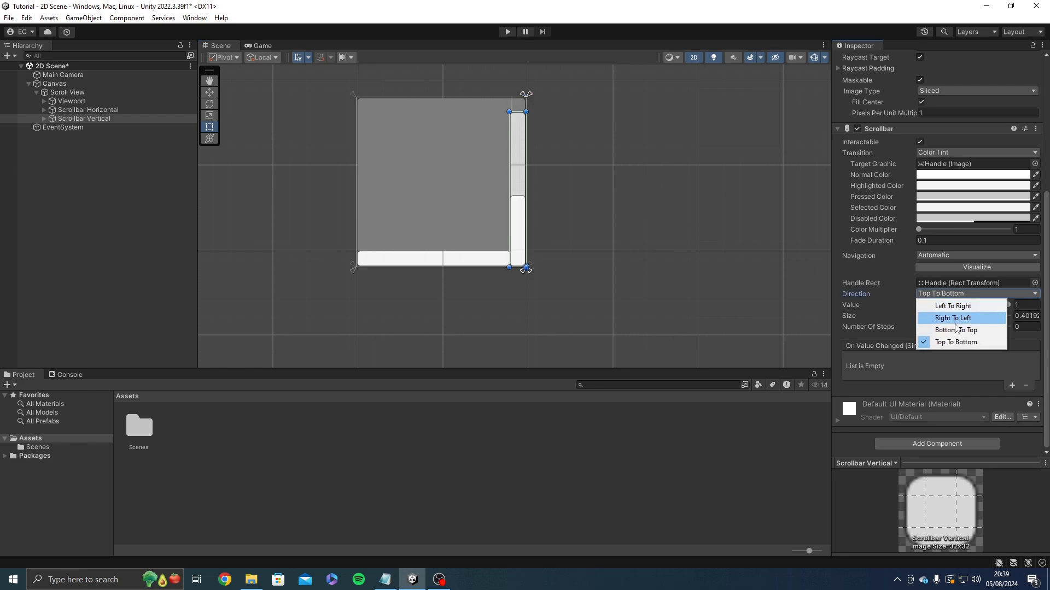
left_click(948, 306)
left_click(949, 294)
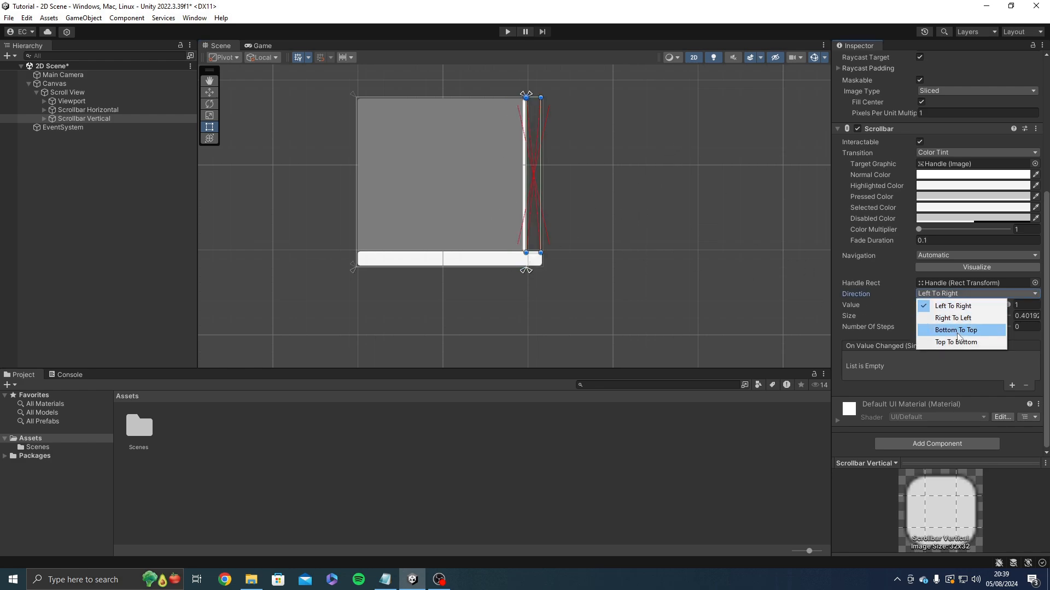
left_click(952, 317)
left_click(931, 295)
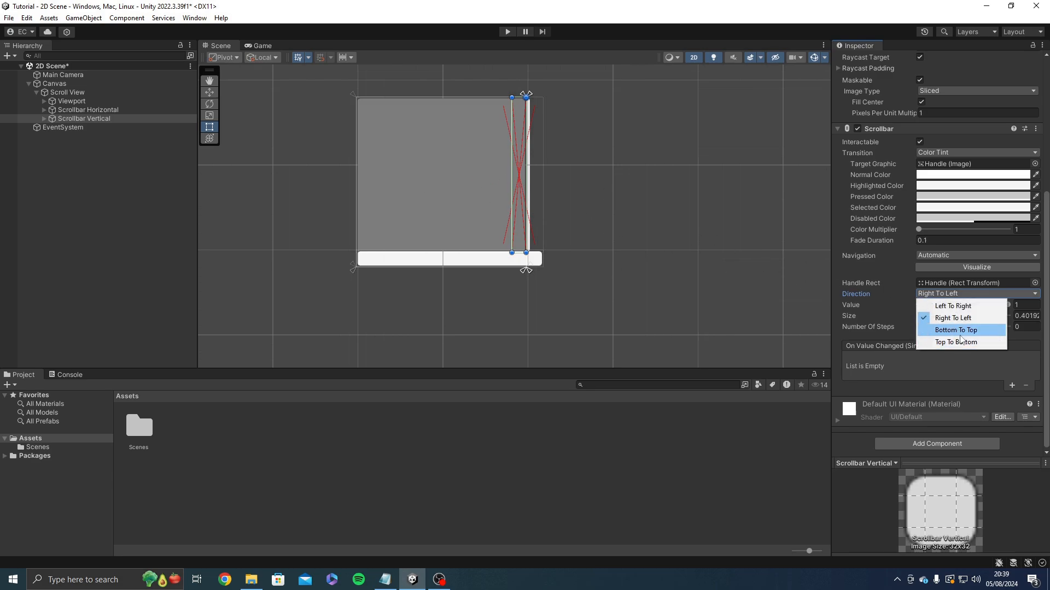
left_click(969, 343)
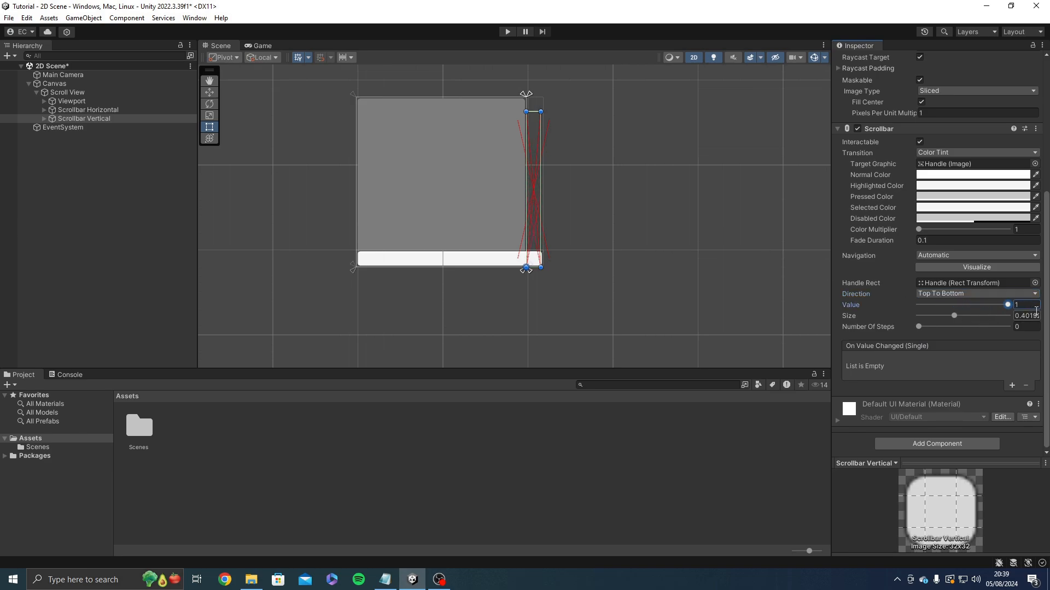
- Undo the direction changes made to the vertical scrollbar
middle_click_drag(725, 241, 734, 283)
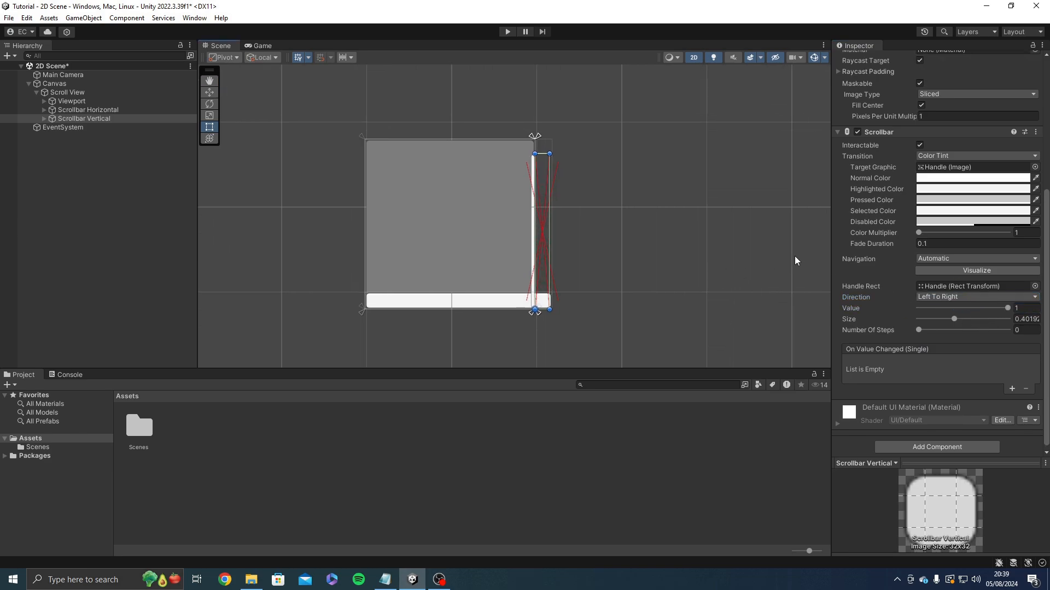
key("ctrl+z")
key("ctrl+z")
key("ctrl+z")
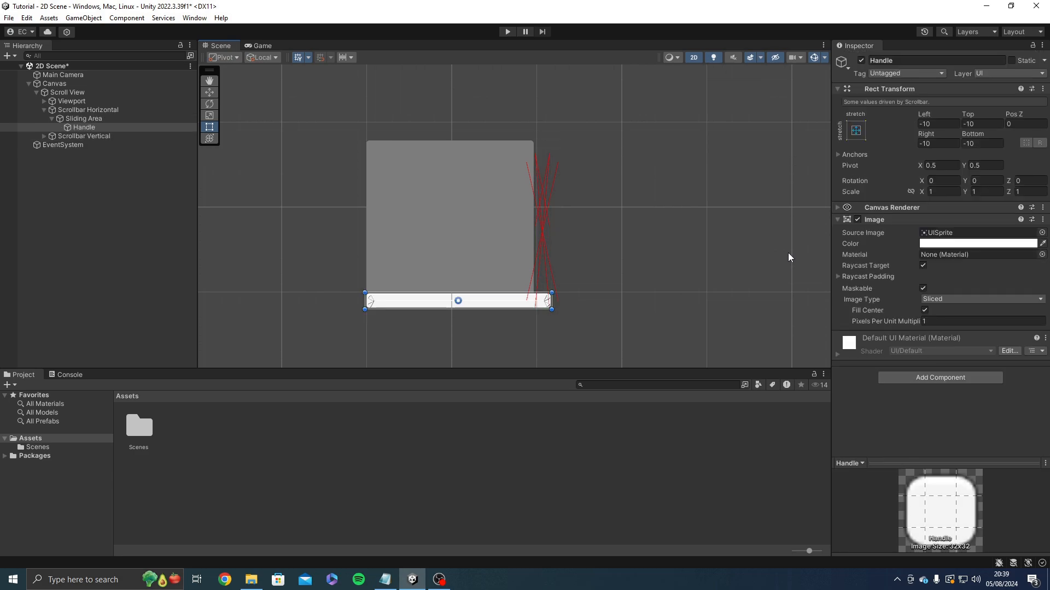
- Delete the Scroll View from the Canvas and add a new Scroll View in its place
left_click(67, 93)
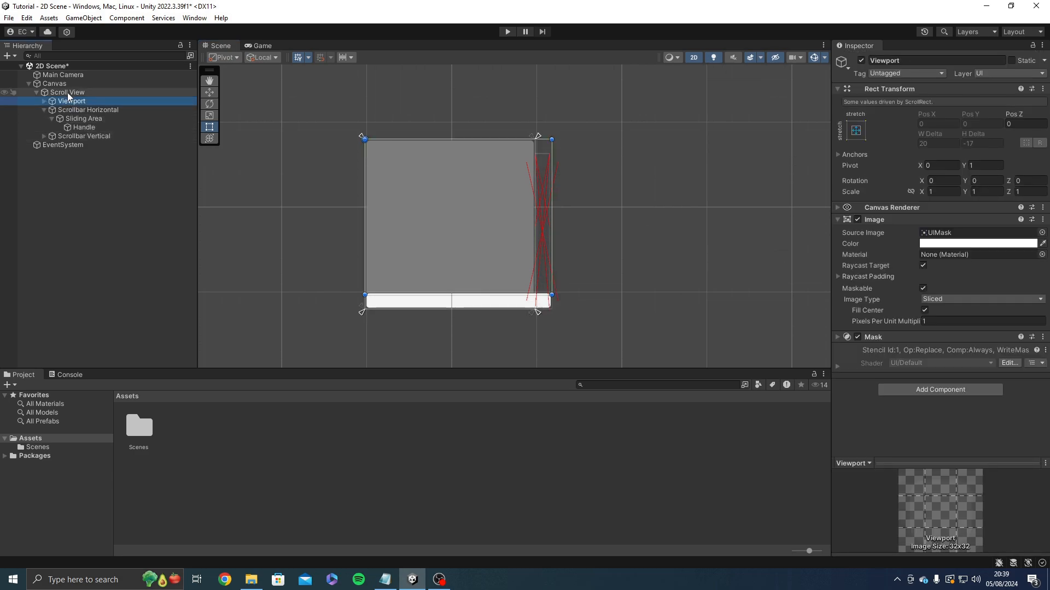
key("Delete")
right_click(42, 74)
left_click(42, 83)
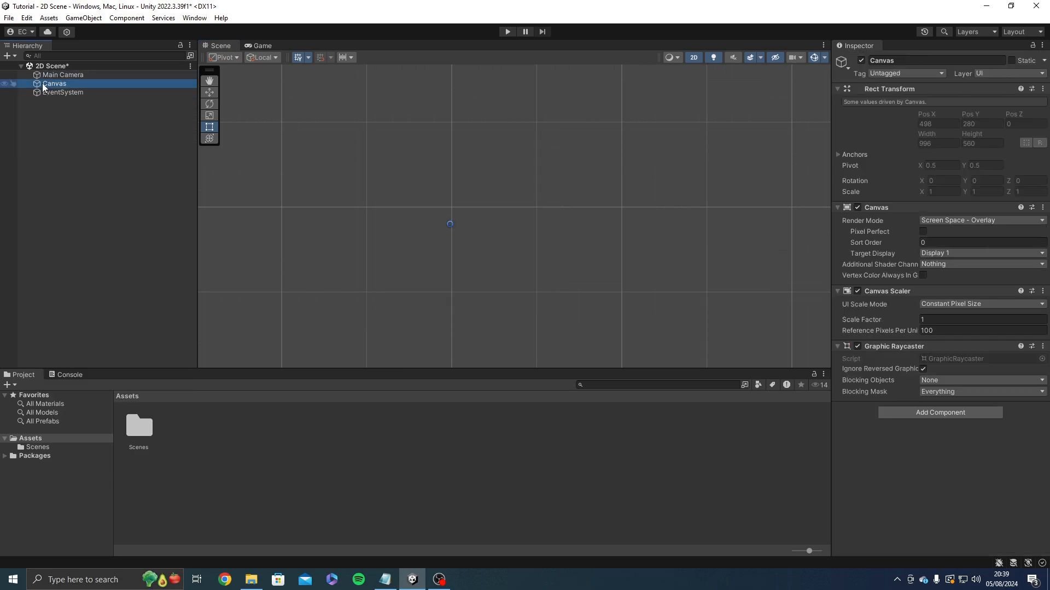
right_click(41, 83)
mouse_move(147, 414)
left_click(238, 490)
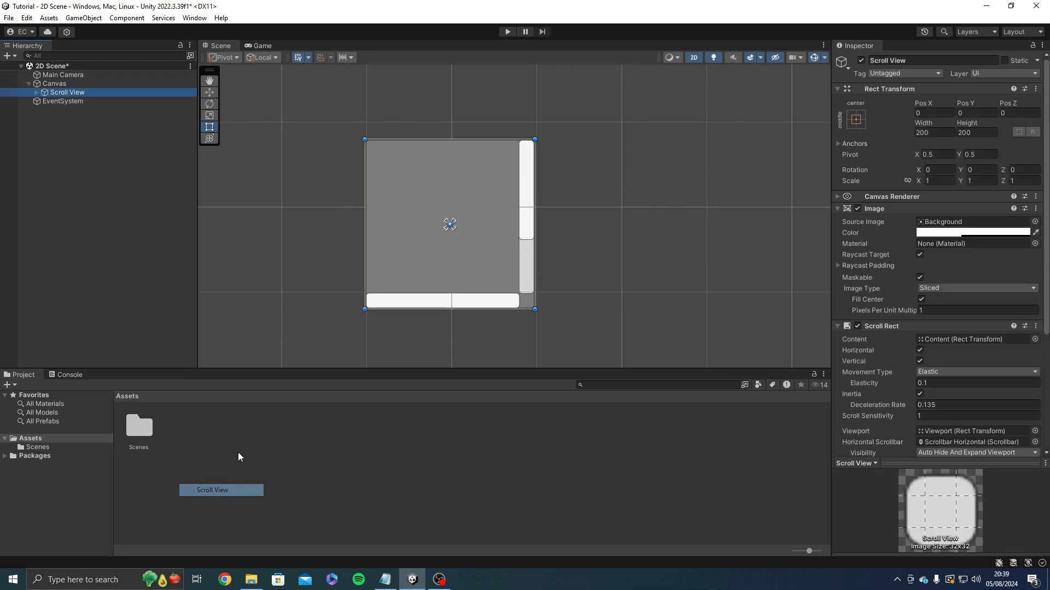
- Expand the new Scroll View and inspect both scrollbars and the vertical scrollbar's Sliding Area
left_click(36, 92)
left_click(66, 110)
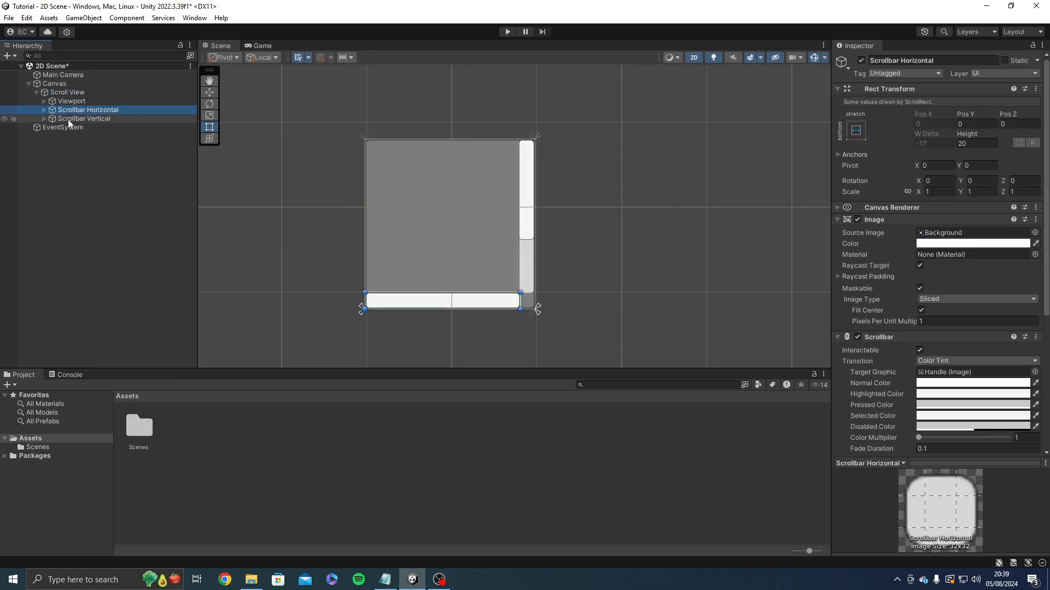
left_click(44, 119)
left_click(81, 127)
left_click(70, 119)
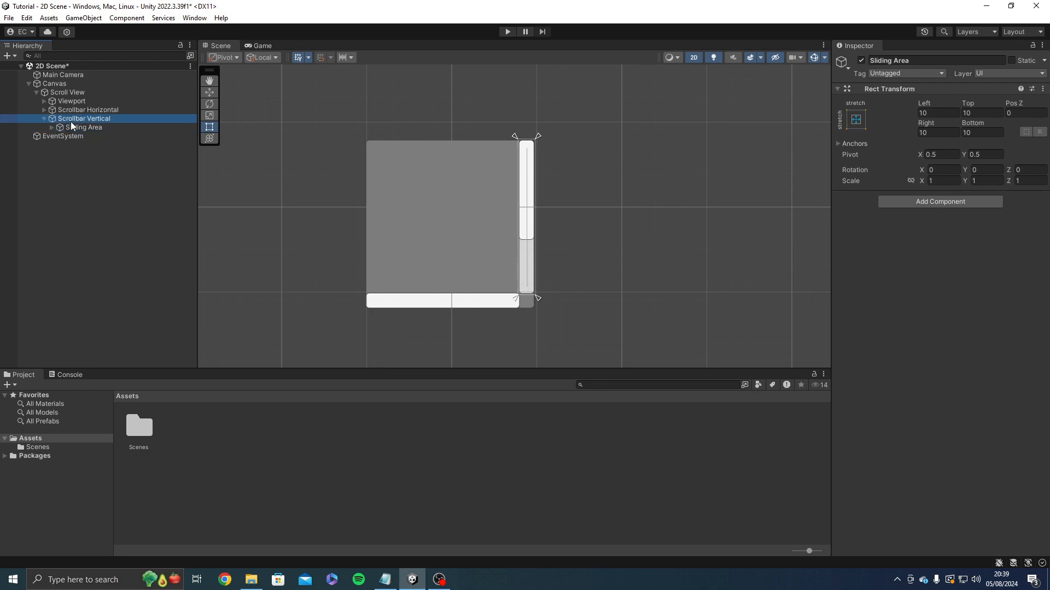
left_click(44, 119)
- Try the vertical scrollbar's Value between 0 and 1 and its Size at 1, and undo the size change
scroll(1016, 283, "down", 5)
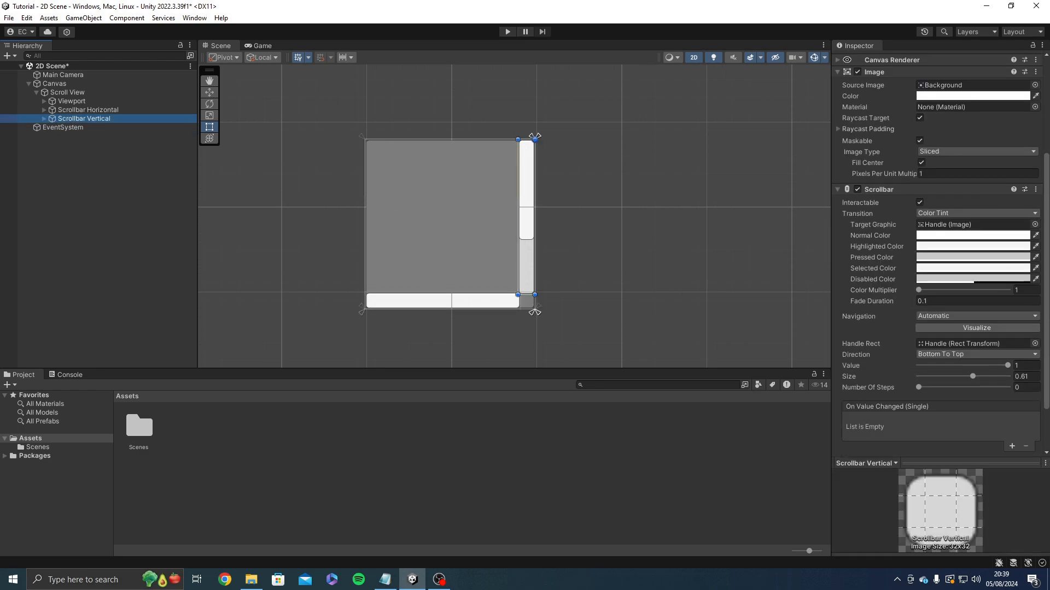
left_click_drag(1007, 365, 1047, 385)
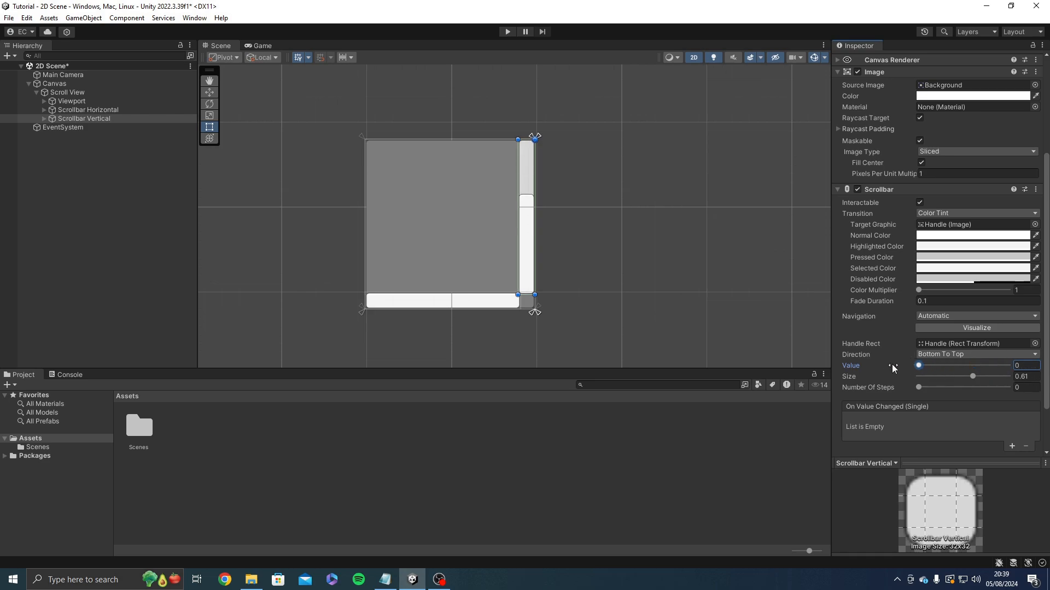
scroll(929, 361, "down", 2)
left_click_drag(976, 348, 1043, 357)
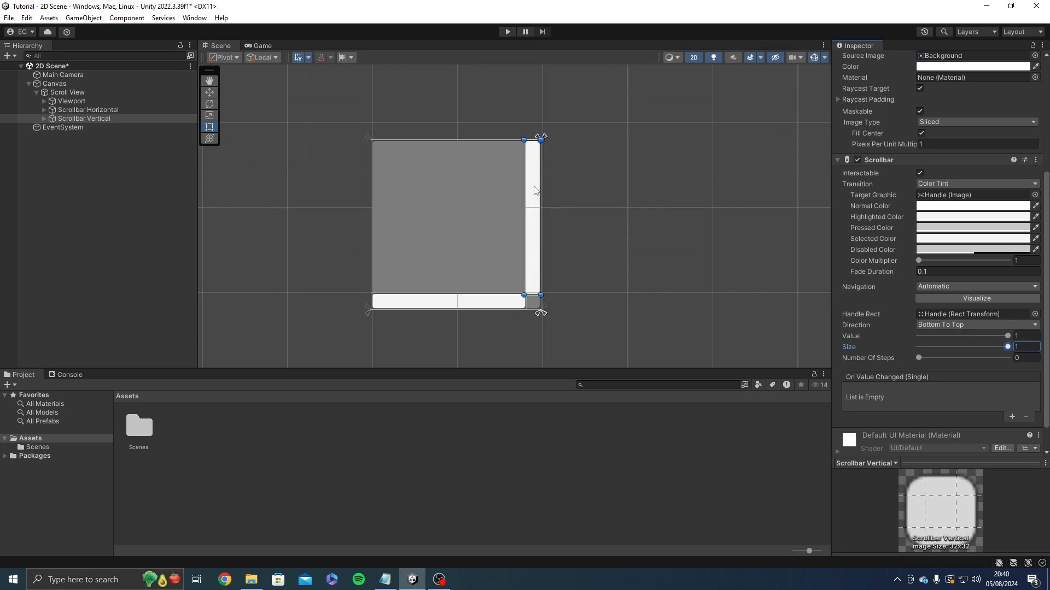
middle_click_drag(650, 224, 645, 239)
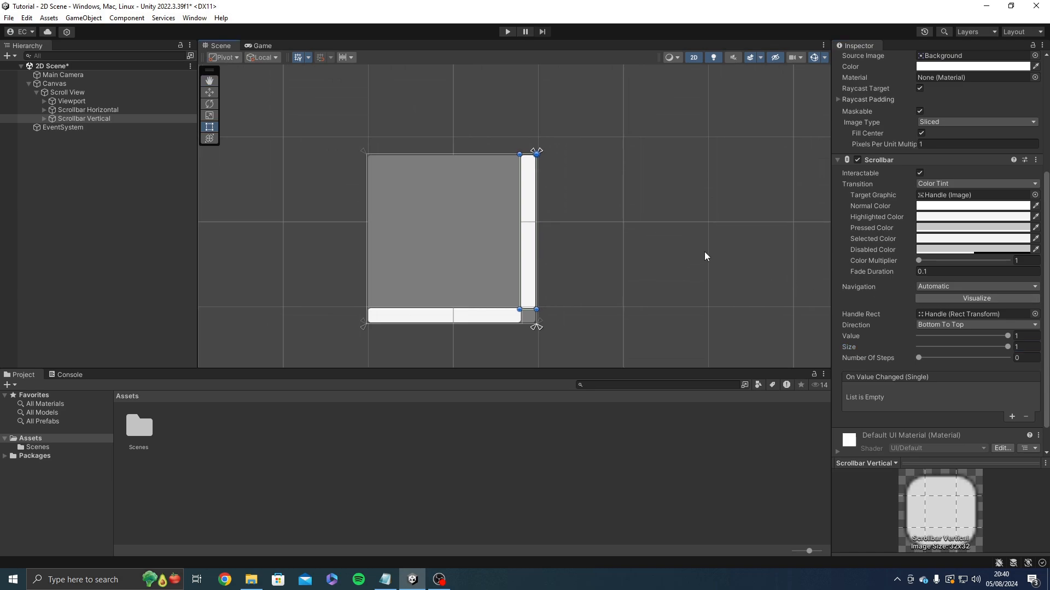
key("ctrl+z")
- Set the vertical scrollbar's Number Of Steps to 7, test dragging its handle in play mode, and stop the scene
left_click_drag(911, 361, 942, 362)
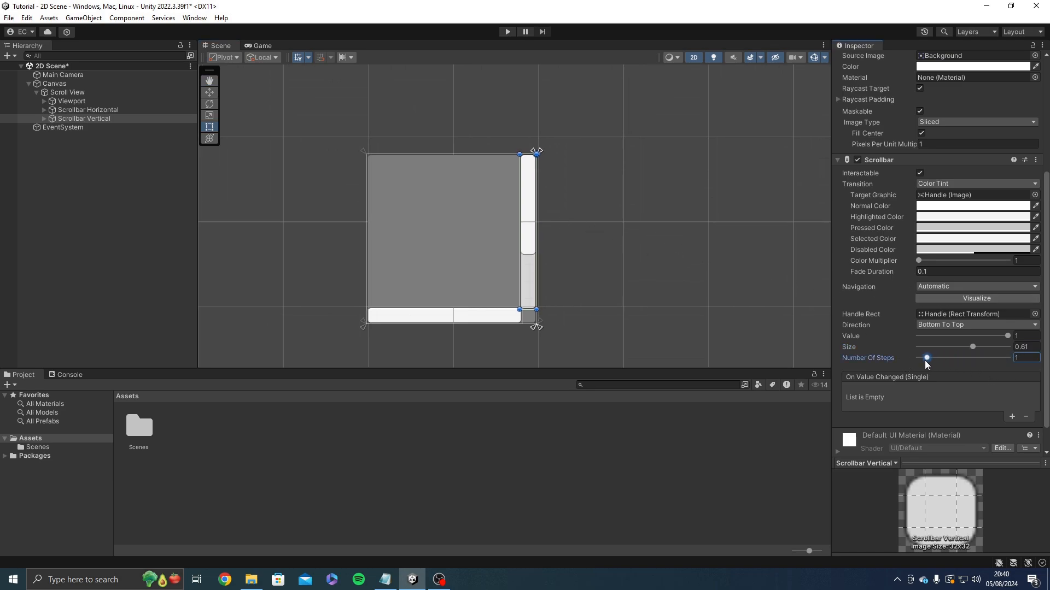
left_click(509, 31)
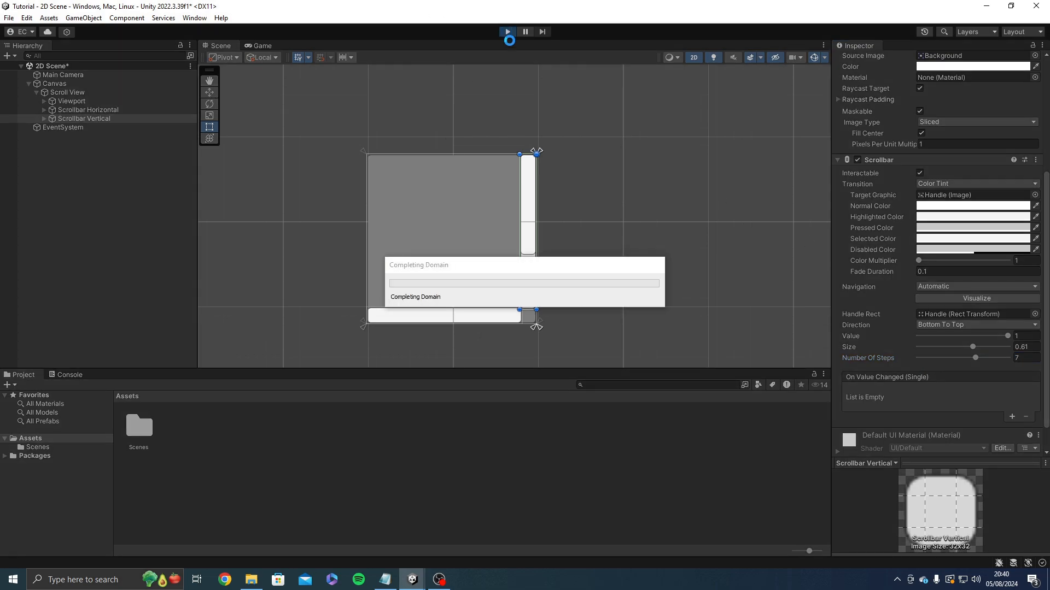
left_click_drag(613, 173, 580, 137)
left_click(507, 31)
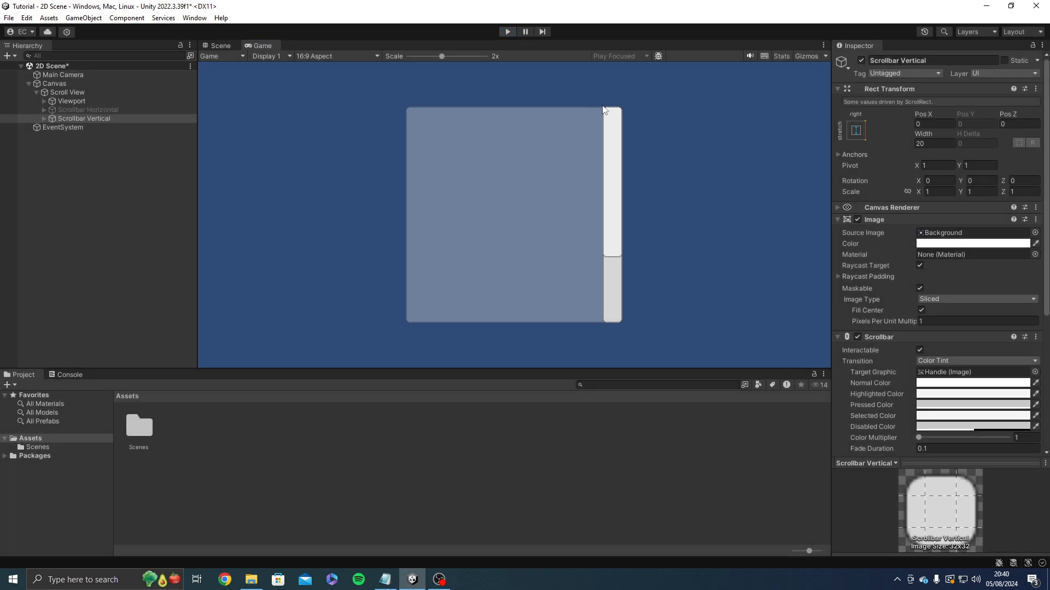
- Set the vertical scrollbar's Number Of Steps to 0, run the scene to test its scrolling, and stop play mode
scroll(992, 428, "down", 4)
left_click_drag(983, 417, 834, 400)
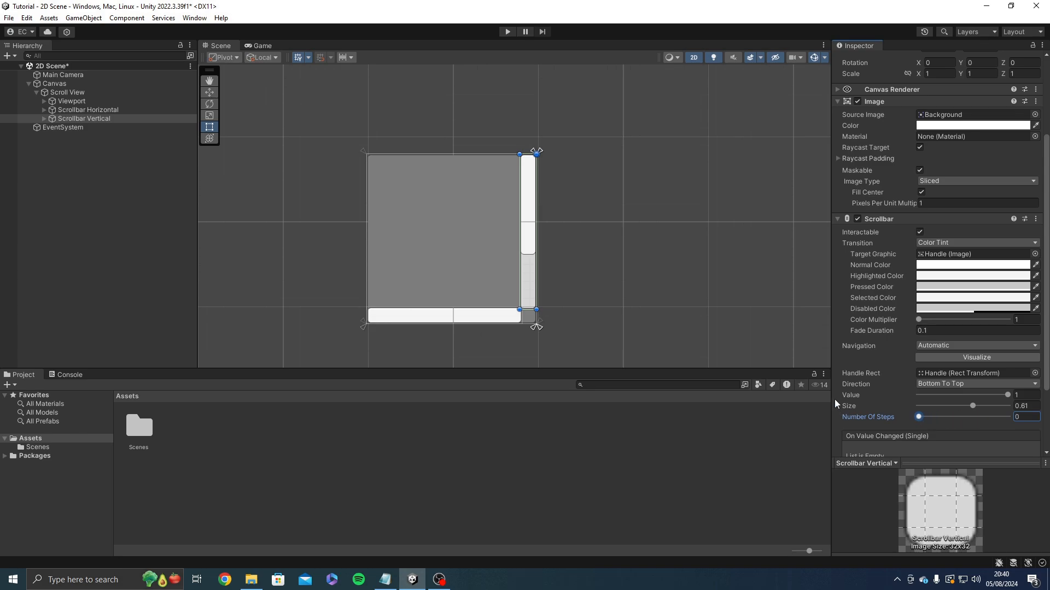
left_click(508, 31)
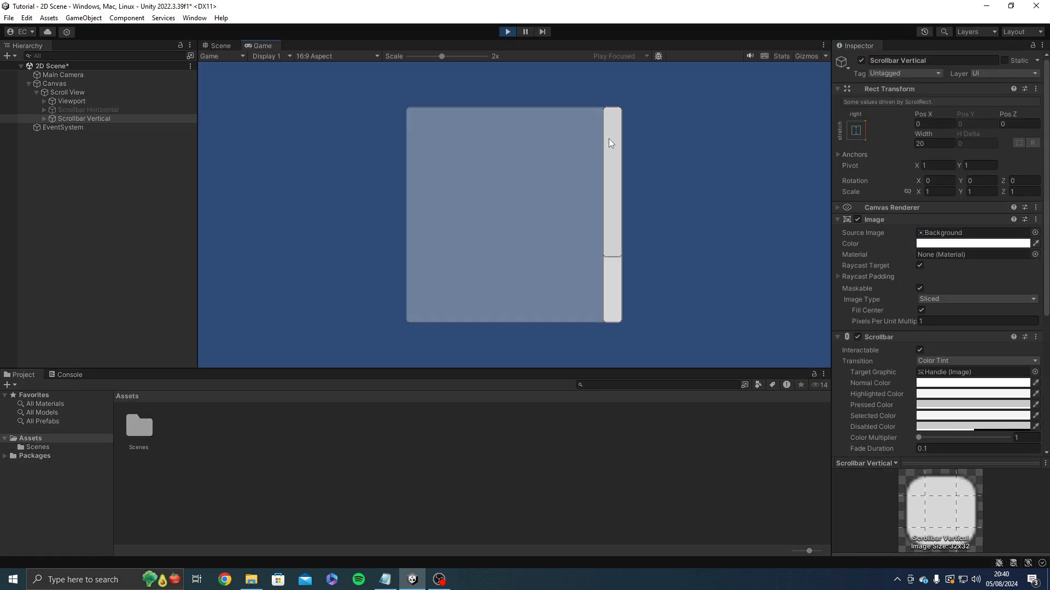
left_click_drag(608, 139, 609, 170)
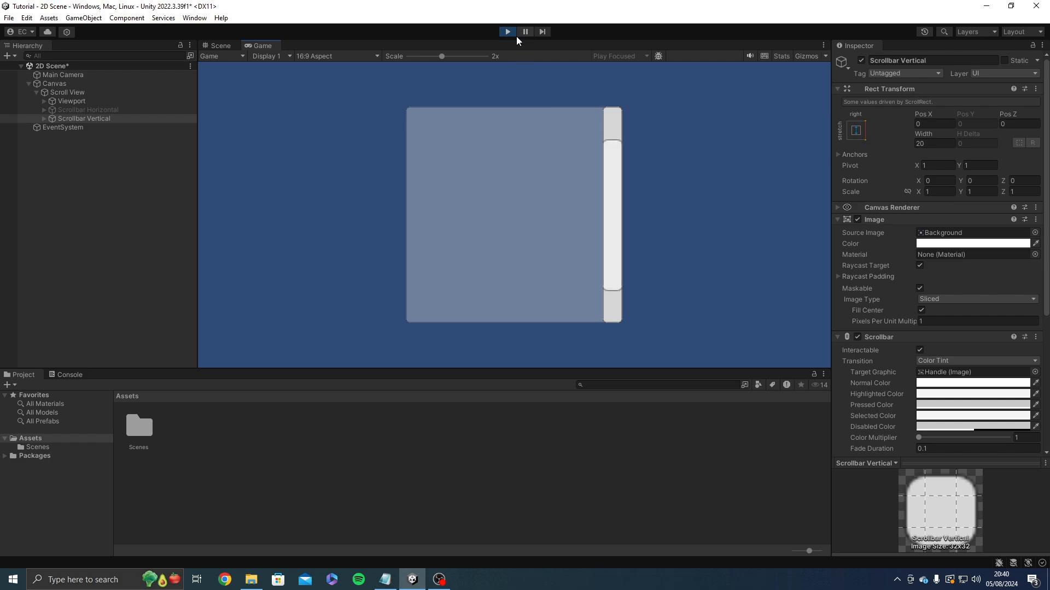
left_click(507, 31)
- Select the Scroll View, examine its Scroll Rect settings, and expand the Viewport to locate the Content object
scroll(854, 363, "down", 8)
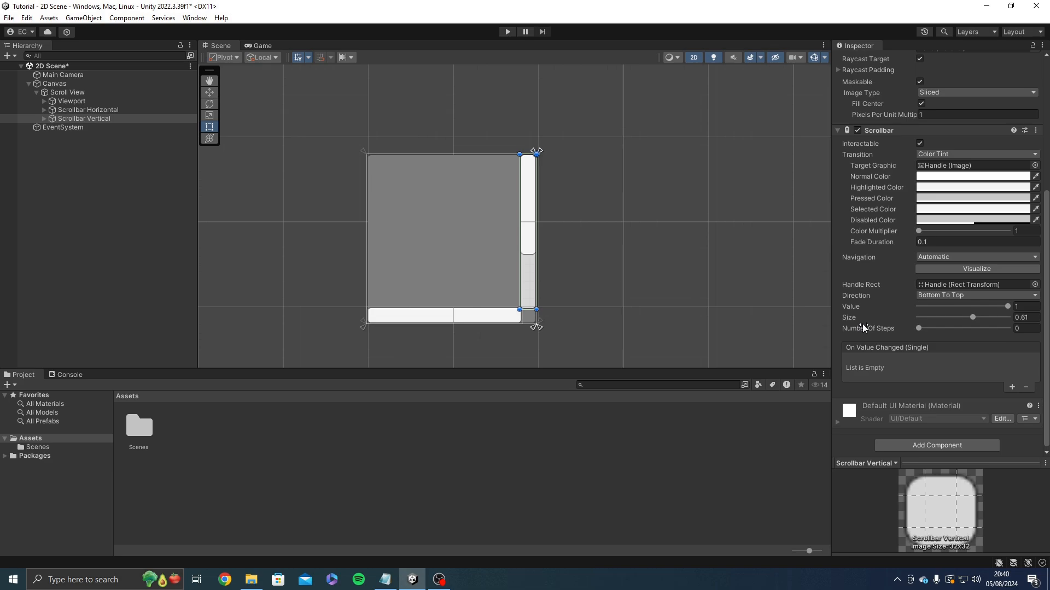
left_click(61, 91)
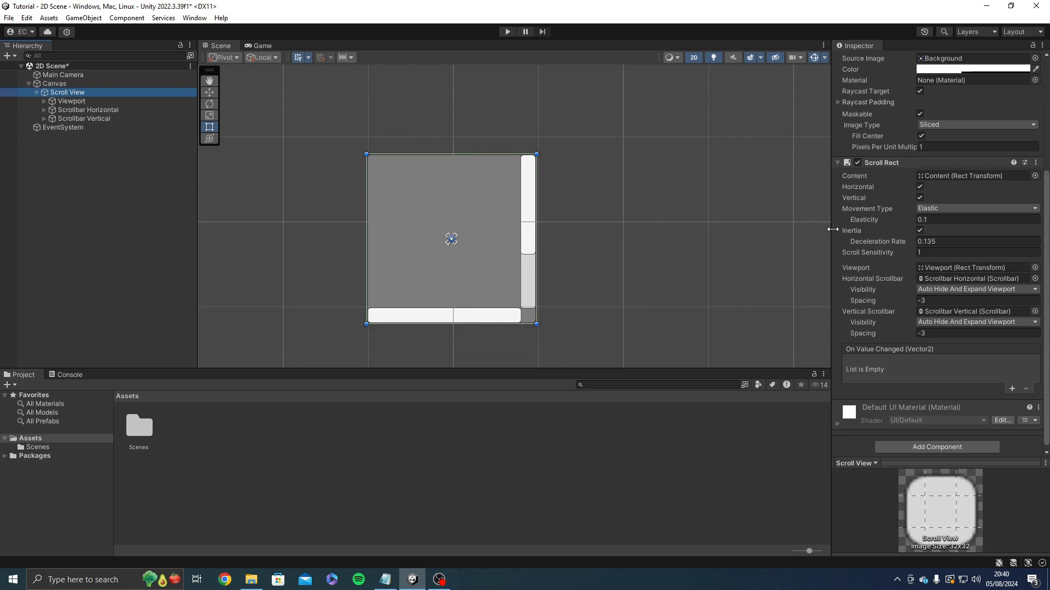
scroll(884, 235, "up", 3)
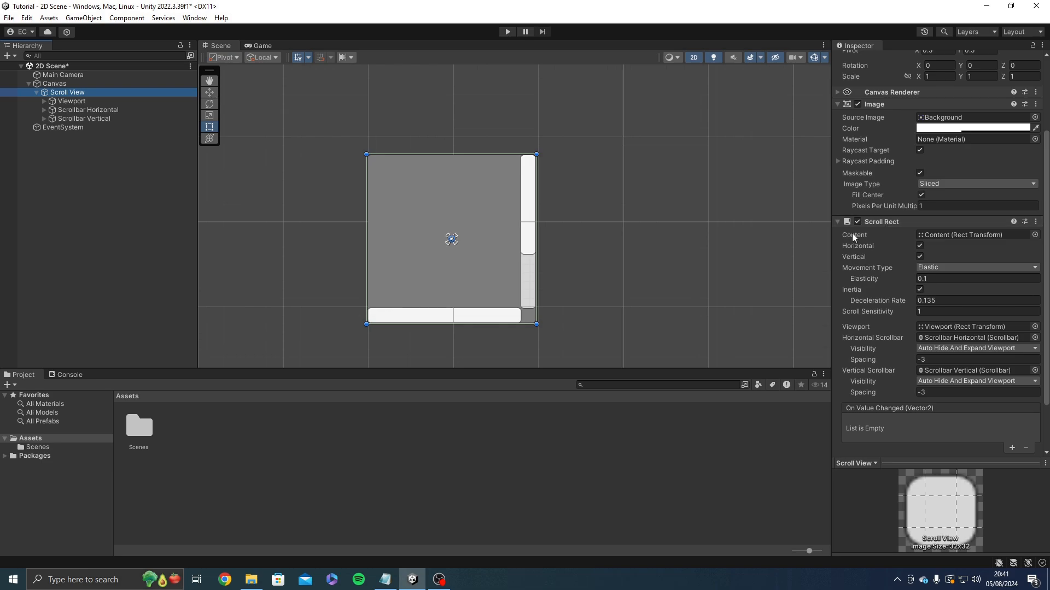
left_click(44, 102)
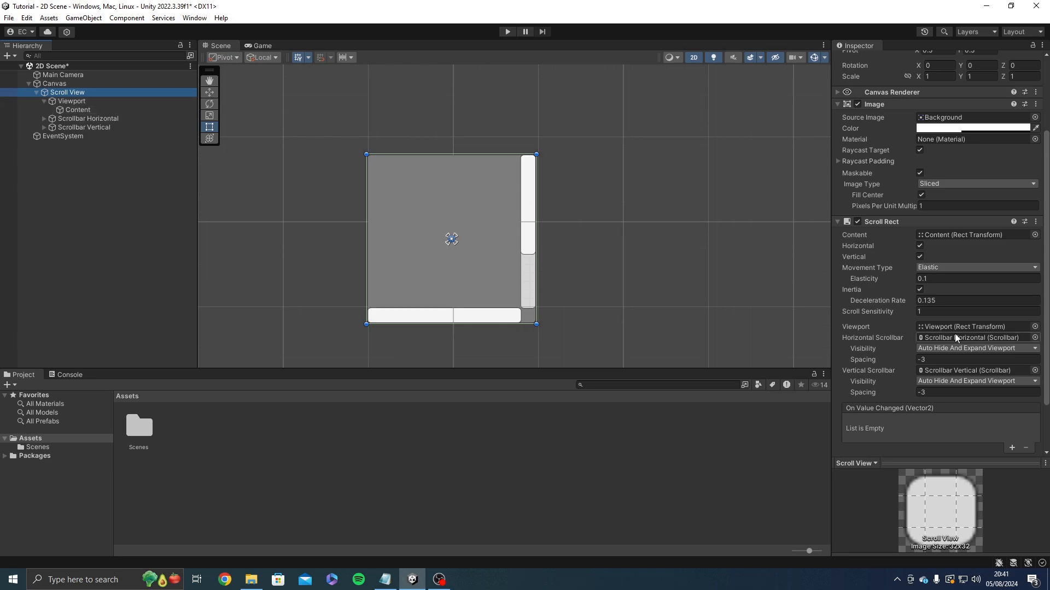
- Turn off Horizontal scrolling in the Scroll Rect, run the scene briefly, and stop play mode
left_click(920, 257)
left_click(507, 31)
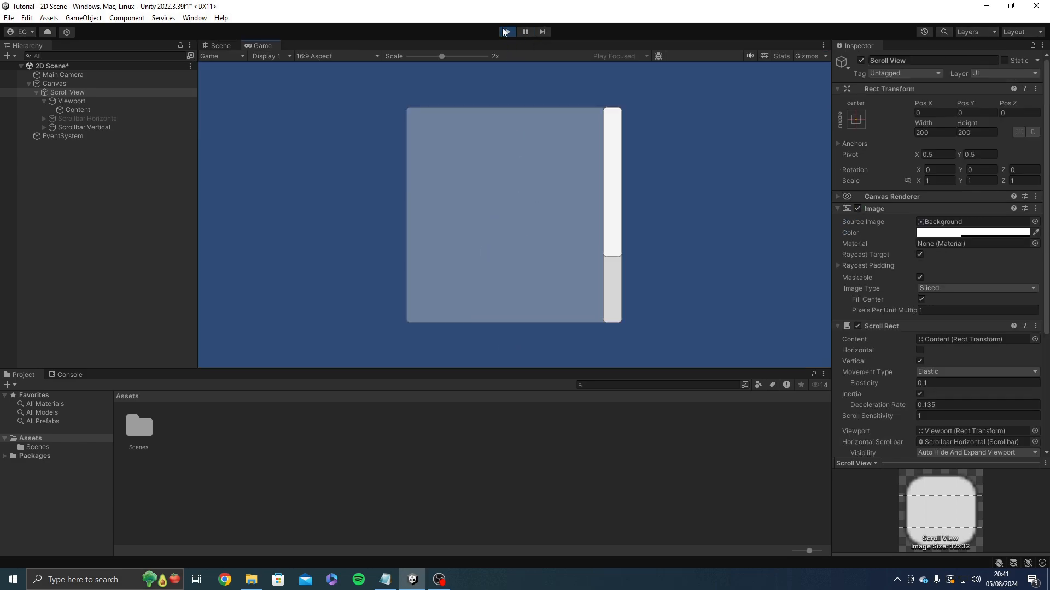
left_click(505, 31)
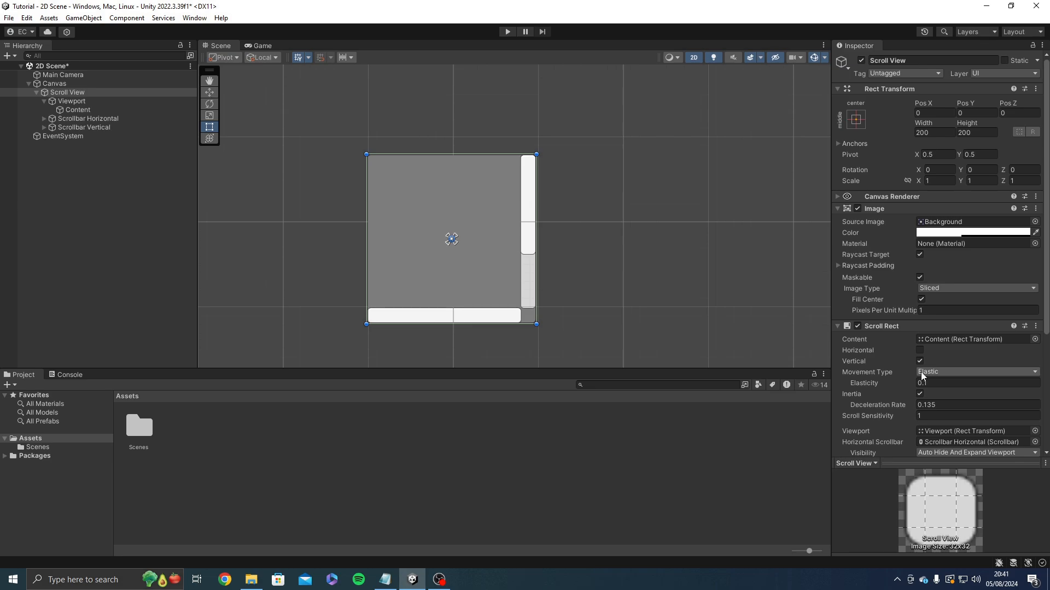
- Enable Horizontal and disable Vertical in the Scroll Rect, and test the scrollbar in play mode with the Scene and Game views side by side
left_click(919, 351)
left_click(508, 31)
left_click_drag(611, 206, 589, 83)
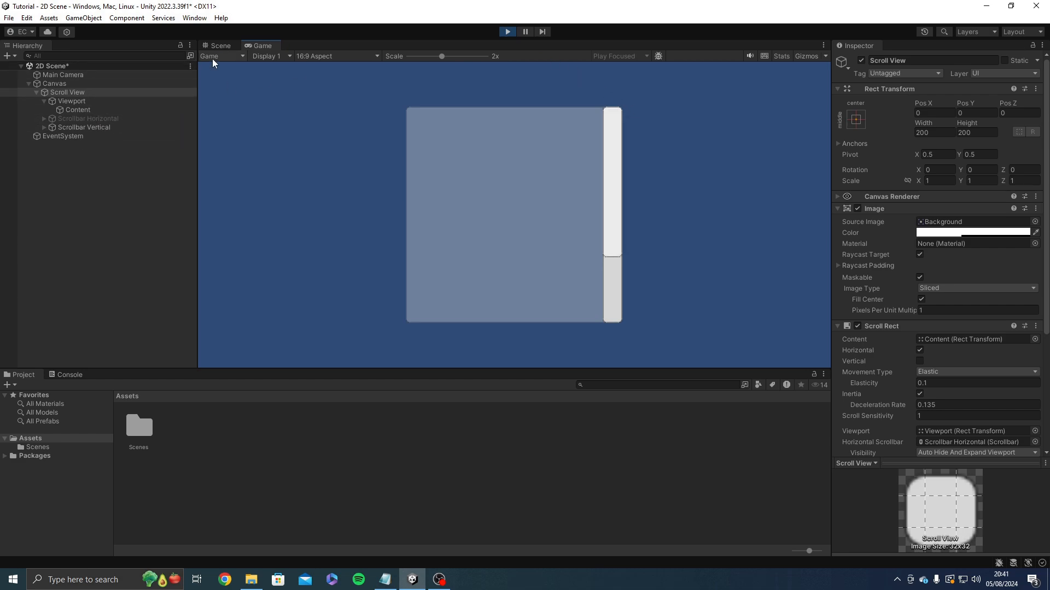
left_click(219, 46)
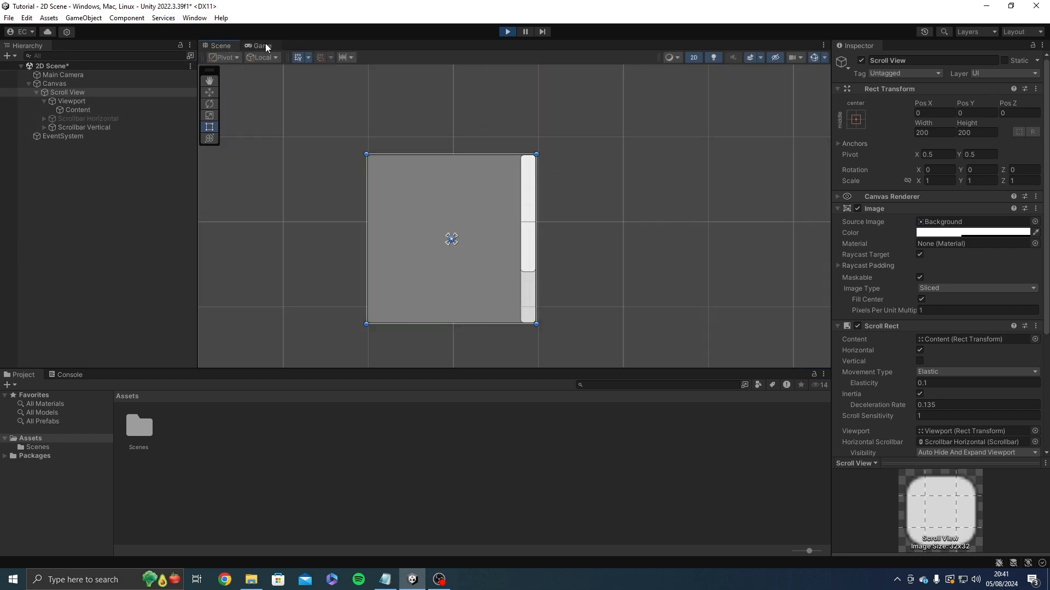
left_click_drag(265, 46, 715, 184)
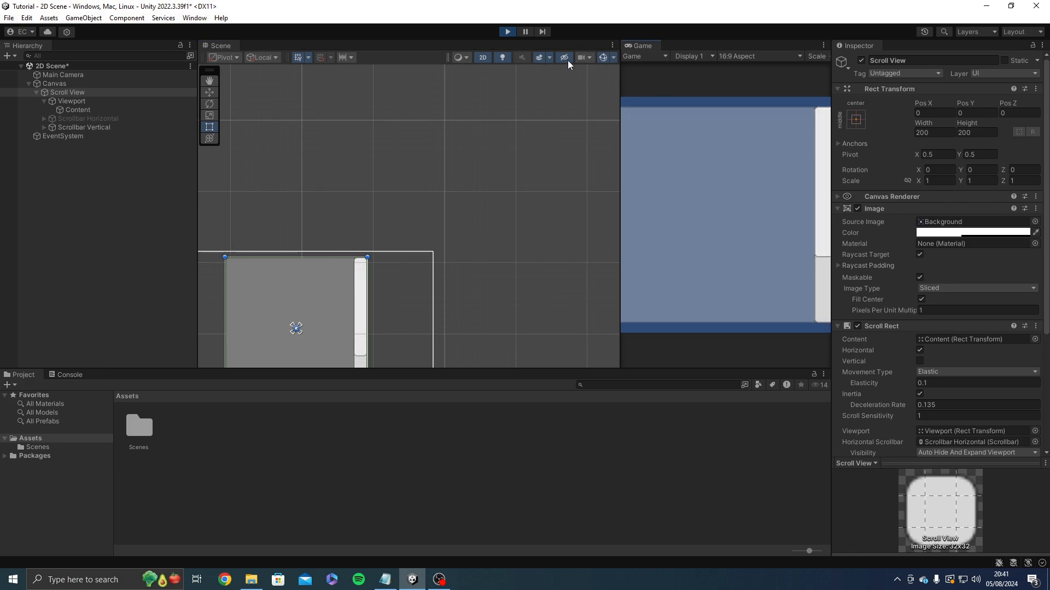
- Add a UI Image under Content, place it at about X -32, Y -43, and colour it red
right_click(110, 110)
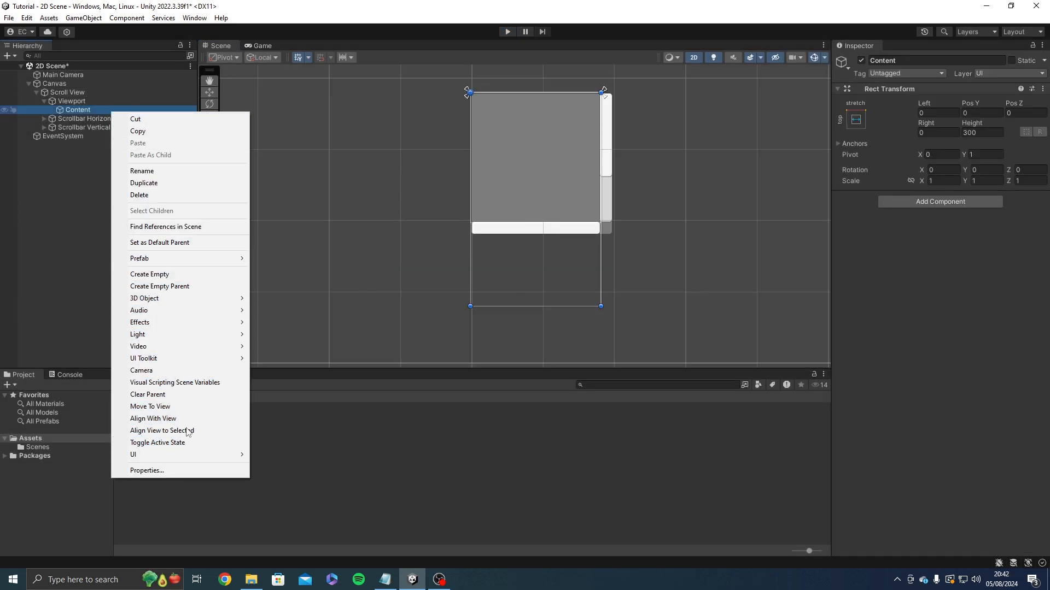
mouse_move(187, 454)
left_click(305, 452)
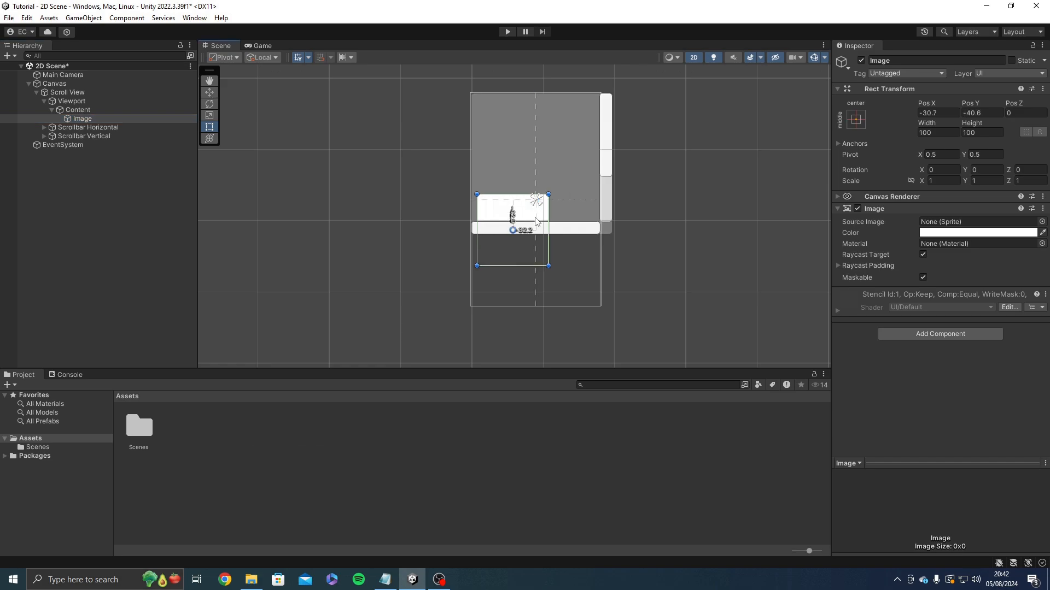
left_click(958, 232)
left_click_drag(985, 302, 993, 280)
left_click(1039, 221)
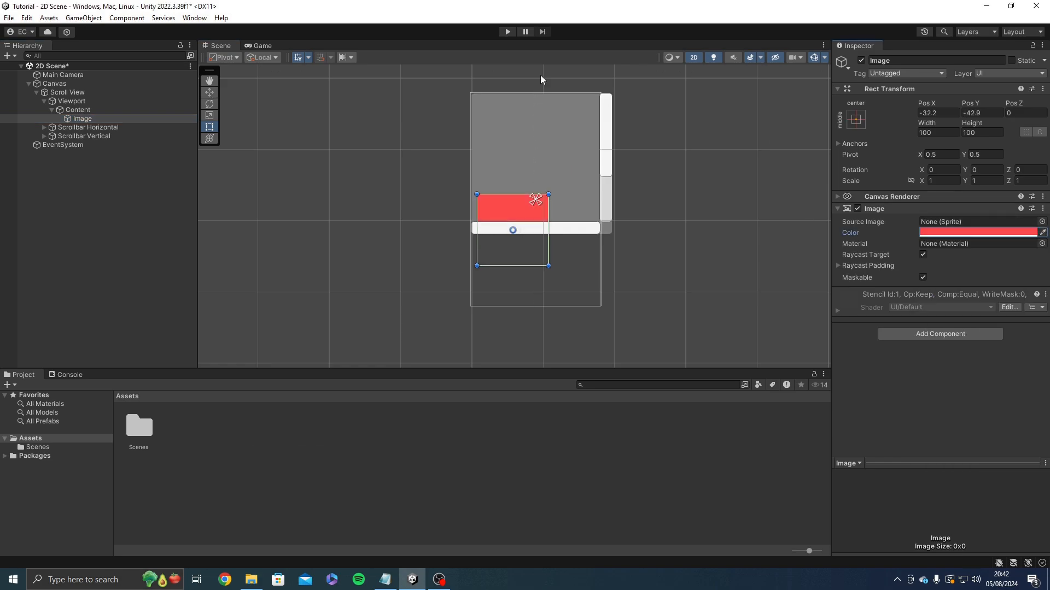
- Run the scene, test scrolling the red image with the vertical scrollbar, and stop play mode
left_click(507, 31)
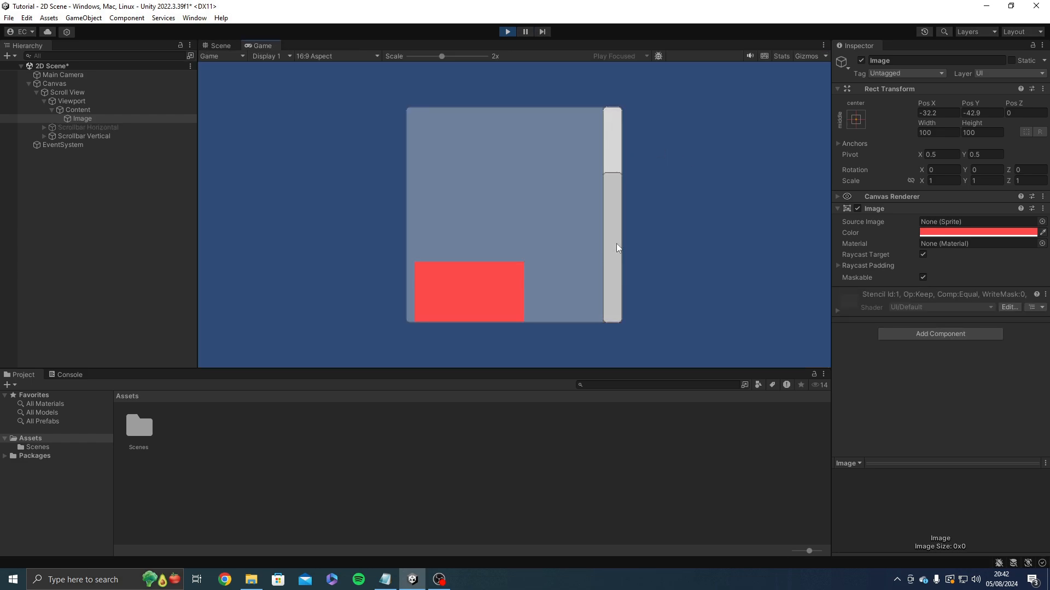
left_click_drag(621, 278, 574, 87)
left_click(507, 31)
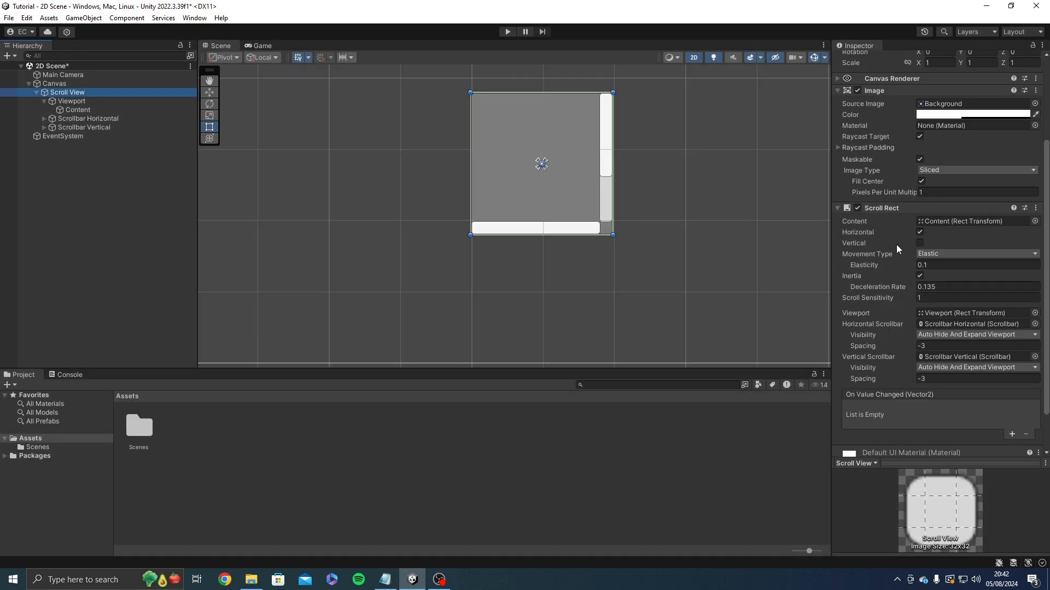
- Enable Vertical and disable Horizontal in the Scroll Rect, and review the available Movement Type options
left_click(920, 243)
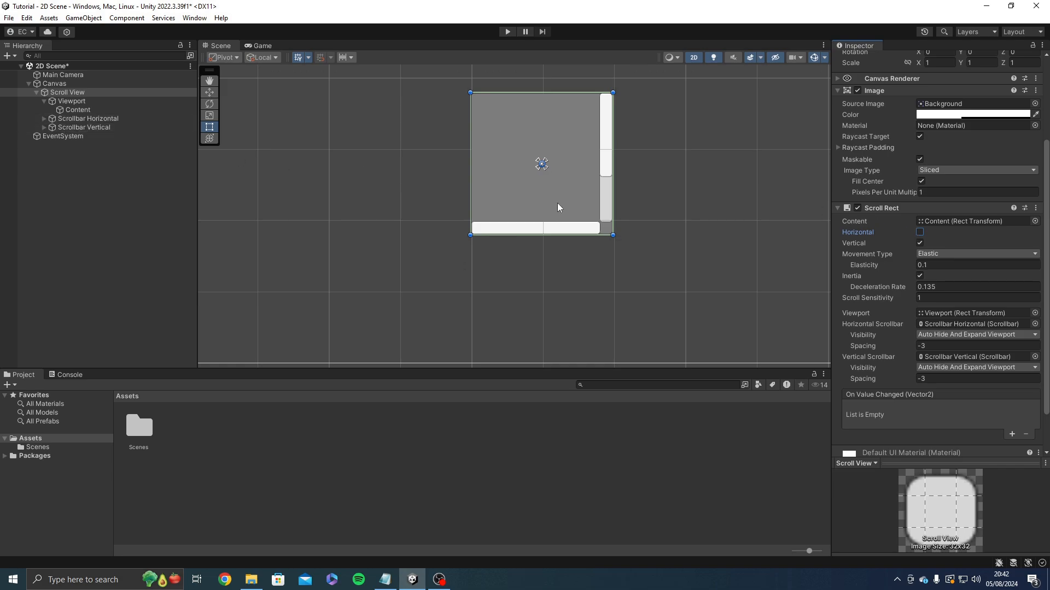
left_click(928, 256)
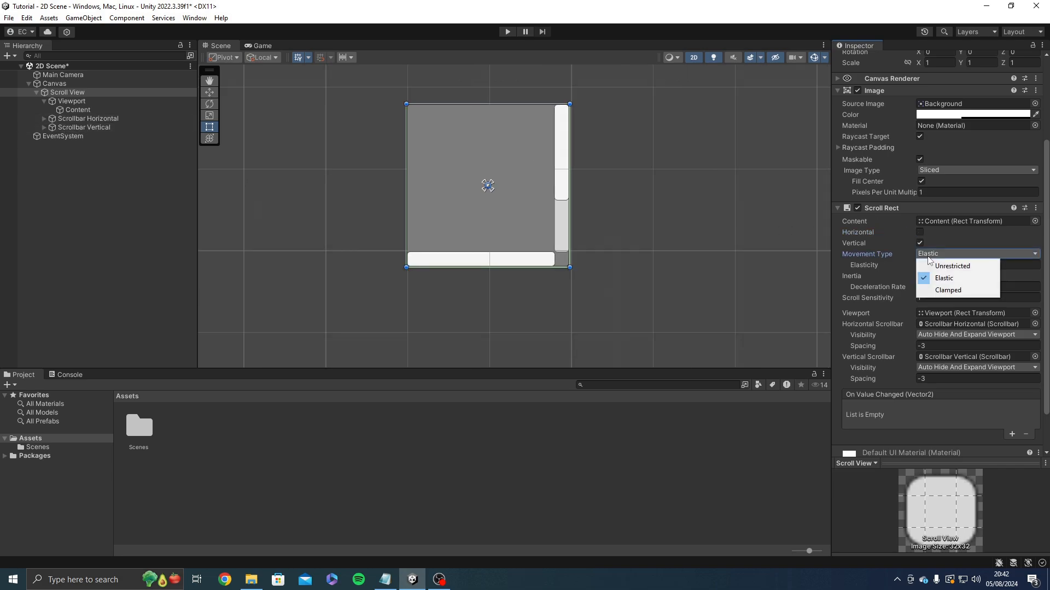
left_click(892, 250)
left_click(922, 254)
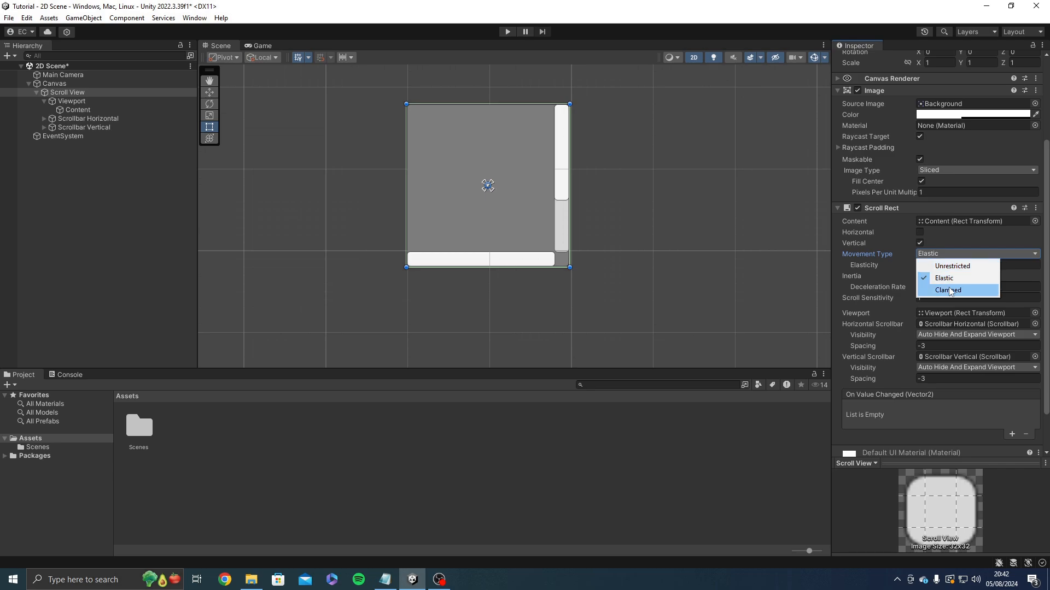
left_click(948, 254)
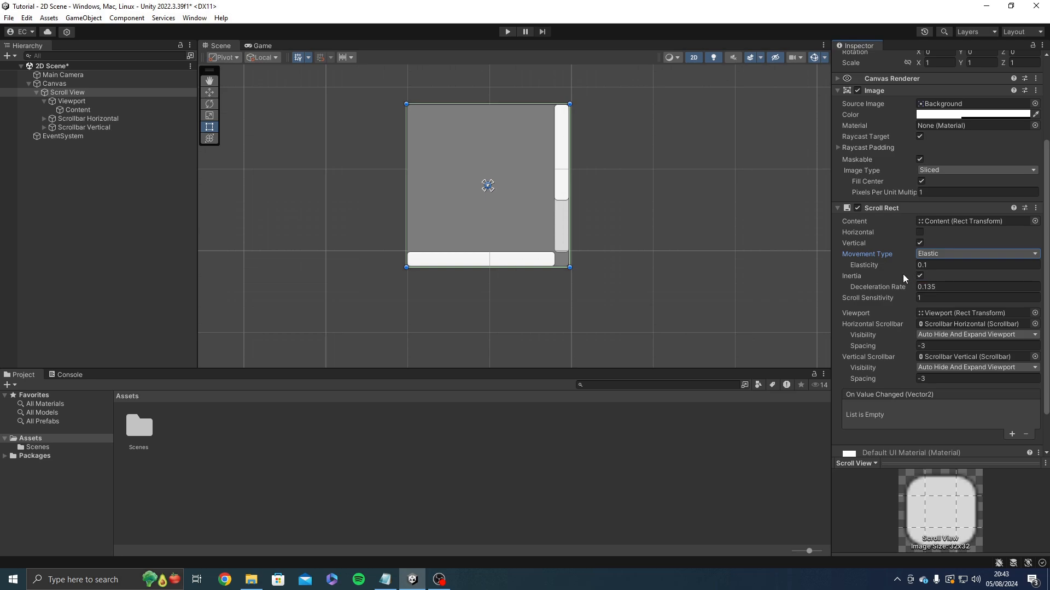
- Set the Scroll Rect's Movement Type to Unrestricted, test the vertical scrollbar in play mode, and stop the scene
left_click(936, 254)
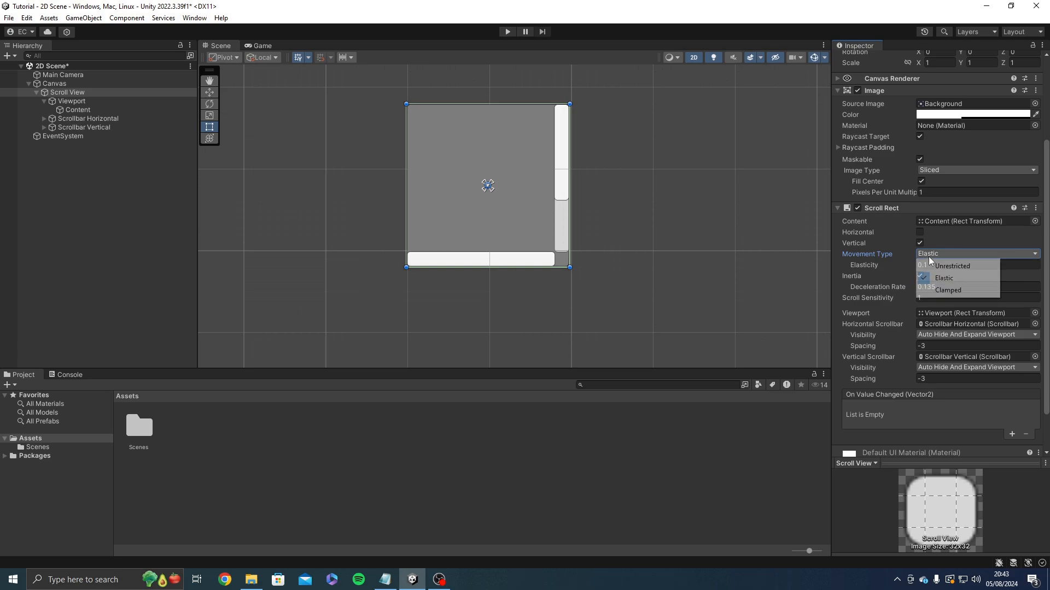
left_click(938, 266)
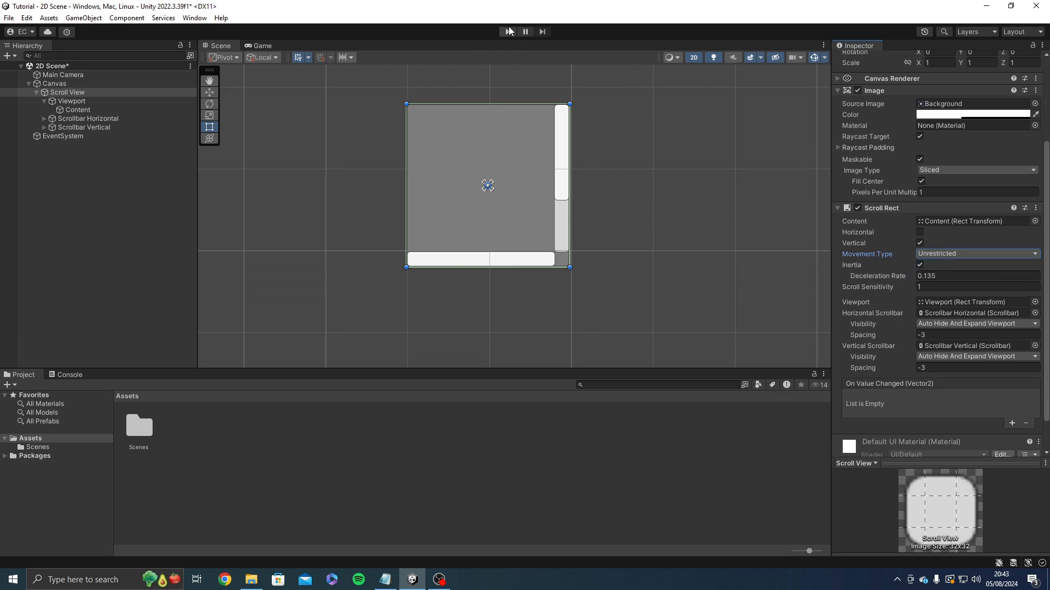
left_click(508, 30)
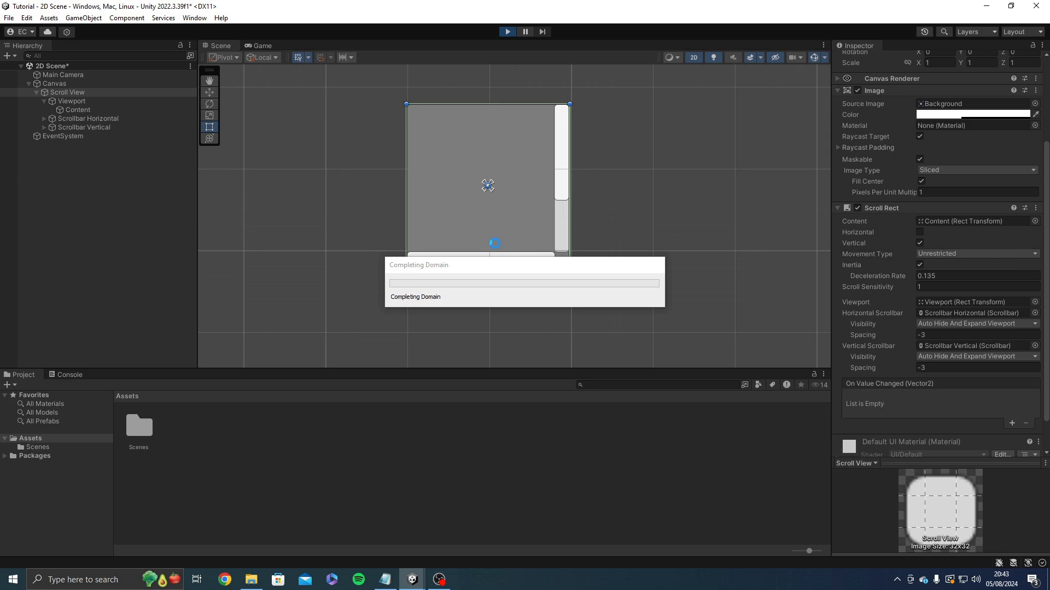
left_click_drag(612, 163, 543, 40)
left_click(507, 31)
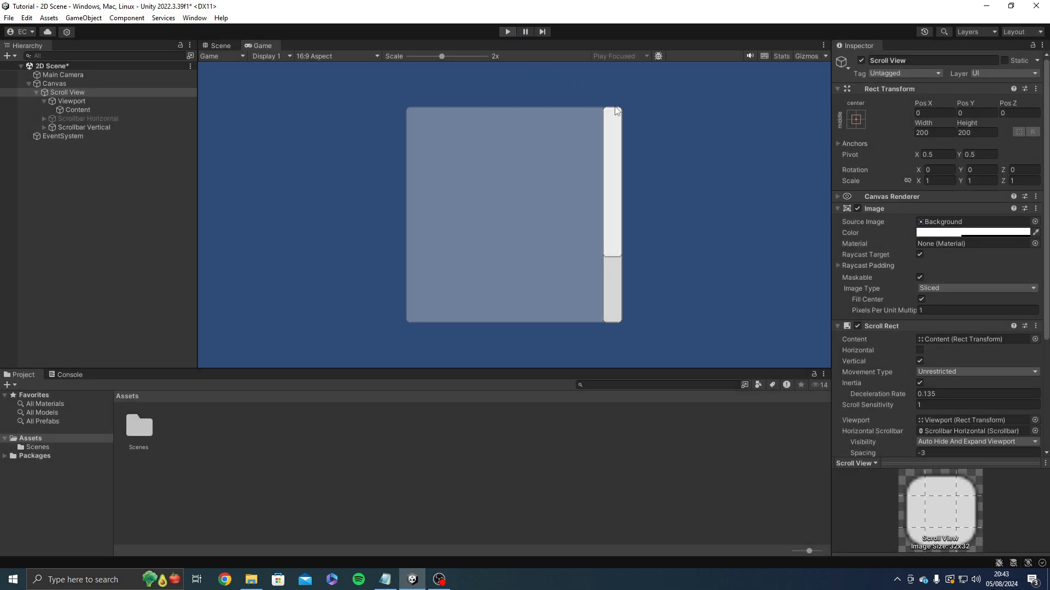
- Set the Scroll Rect's Movement Type to Elastic with an Elasticity of 1
left_click(962, 284)
left_click(940, 306)
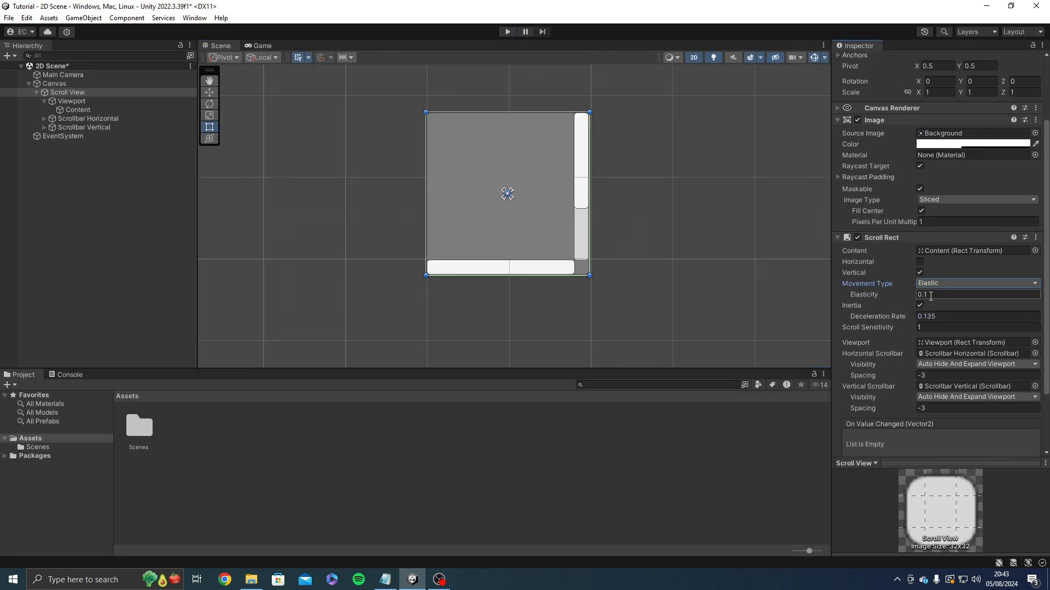
left_click(930, 294)
- Run the scene, pull the scroll area's content repeatedly past both ends to test its elastic movement, and stop play mode
left_click(507, 31)
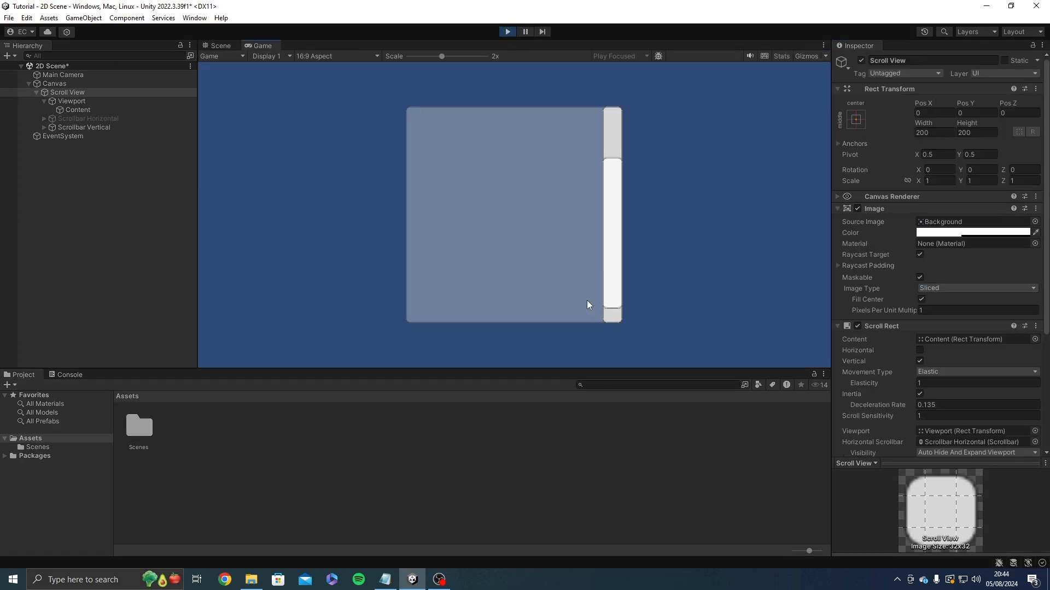
left_click_drag(587, 305, 557, 363)
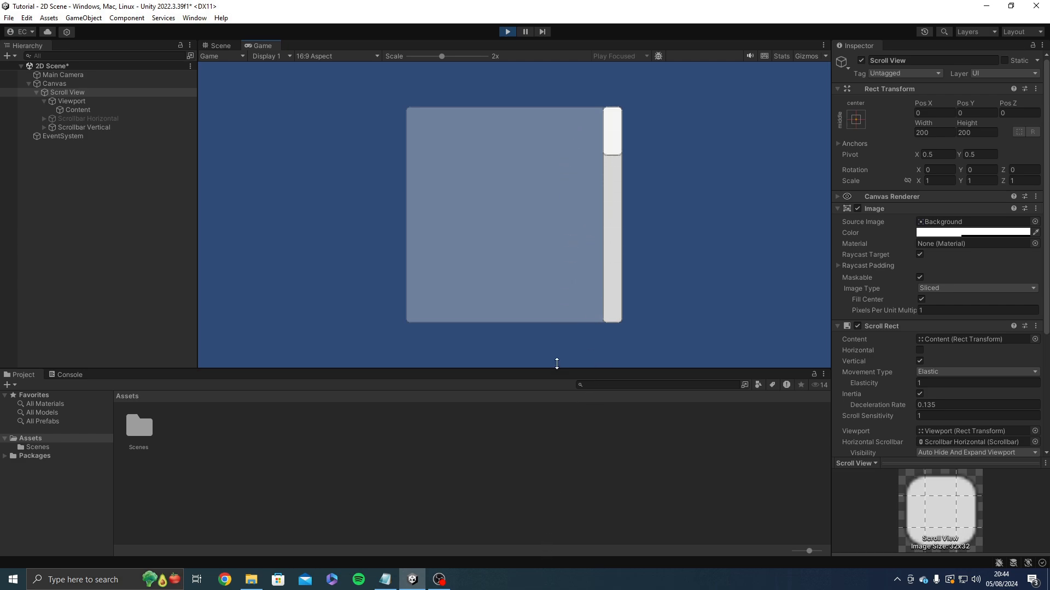
left_click_drag(558, 248, 550, 70)
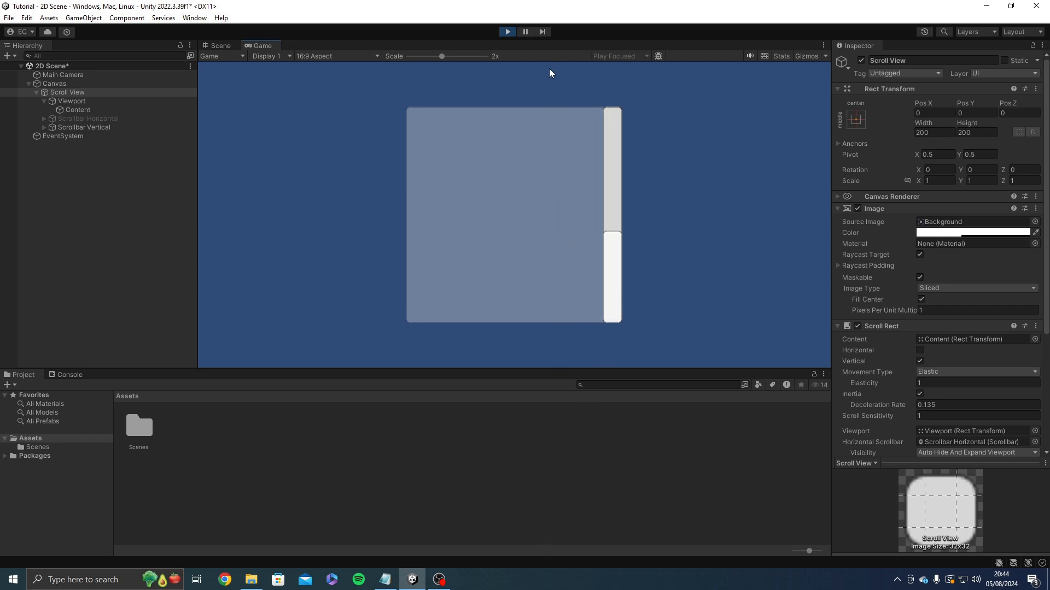
left_click_drag(565, 218, 541, 347)
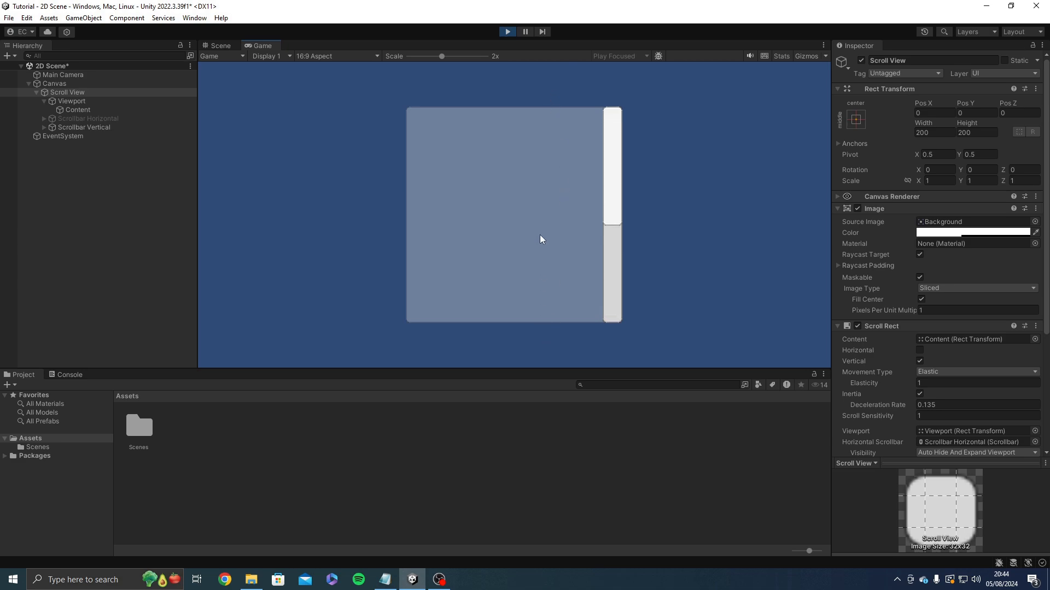
left_click_drag(540, 239, 563, 399)
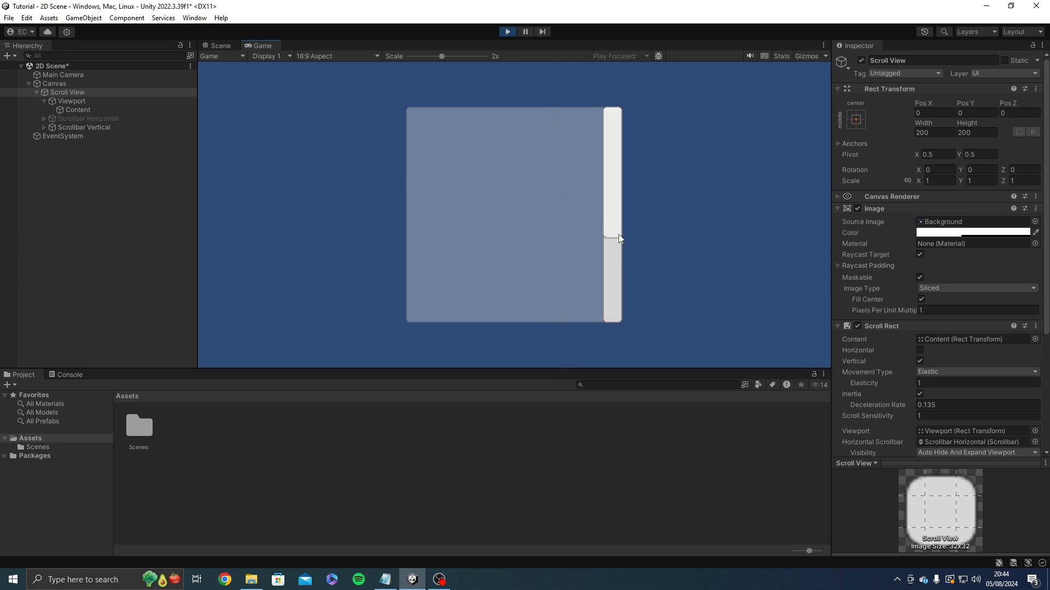
left_click_drag(580, 268, 597, 62)
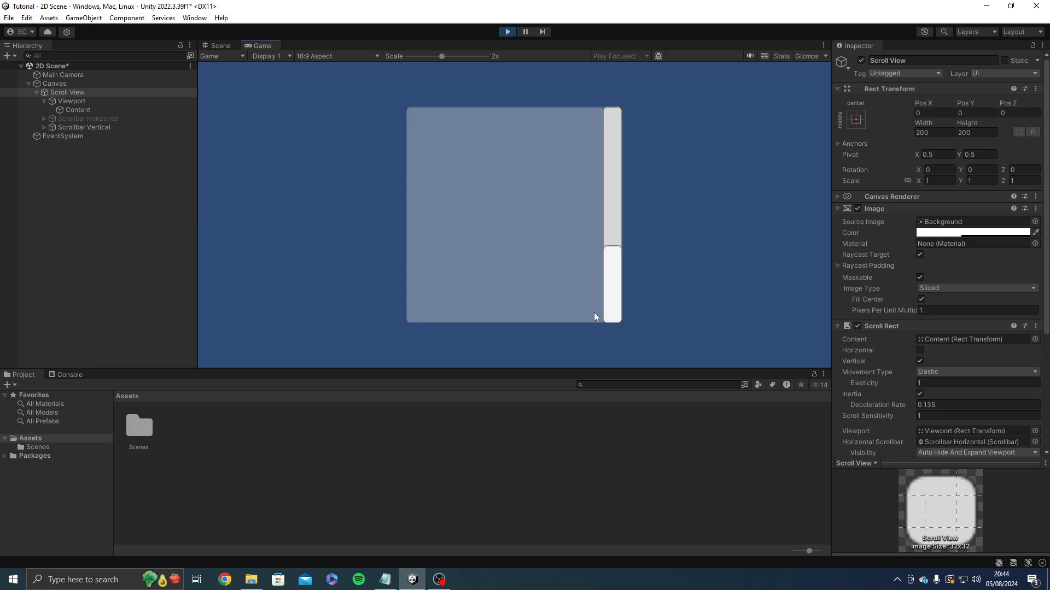
left_click(507, 31)
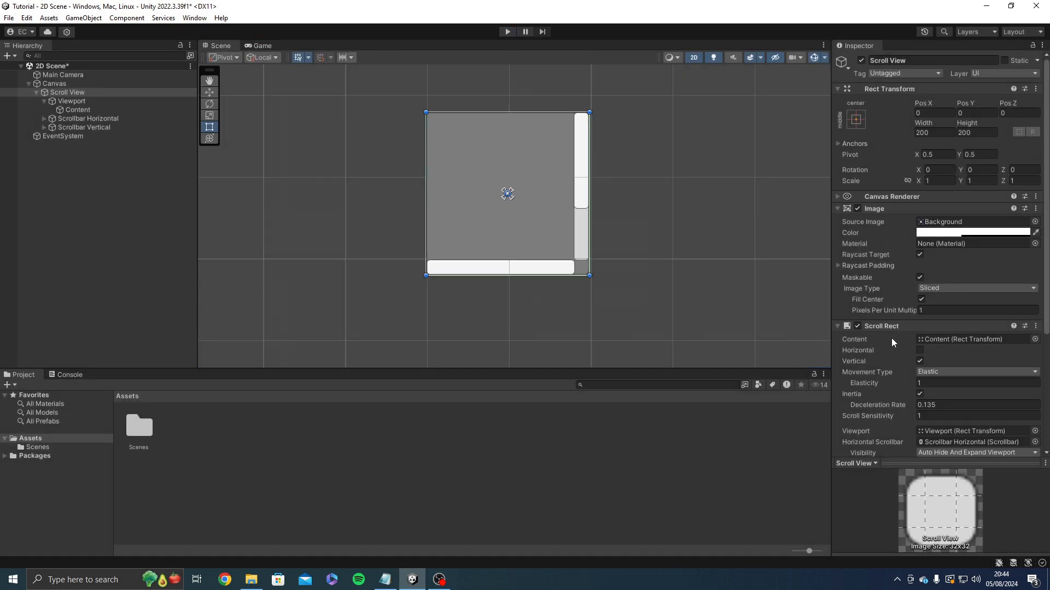
- Switch the Movement Type back to Unrestricted, test scrolling the content in play mode, and stop the scene
scroll(887, 350, "down", 1)
left_click(941, 342)
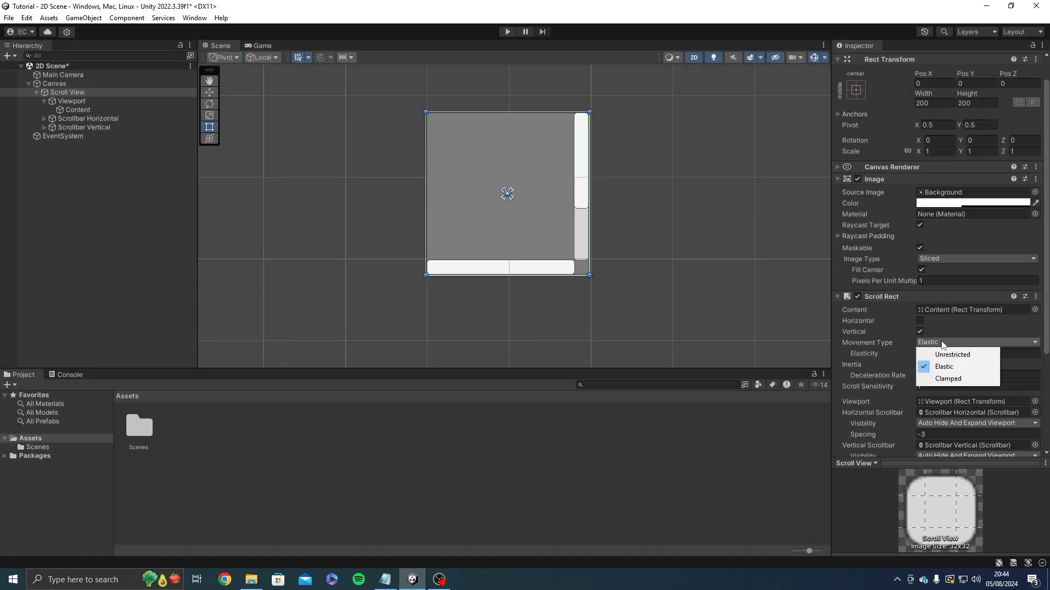
left_click(942, 353)
key("ctrl+p")
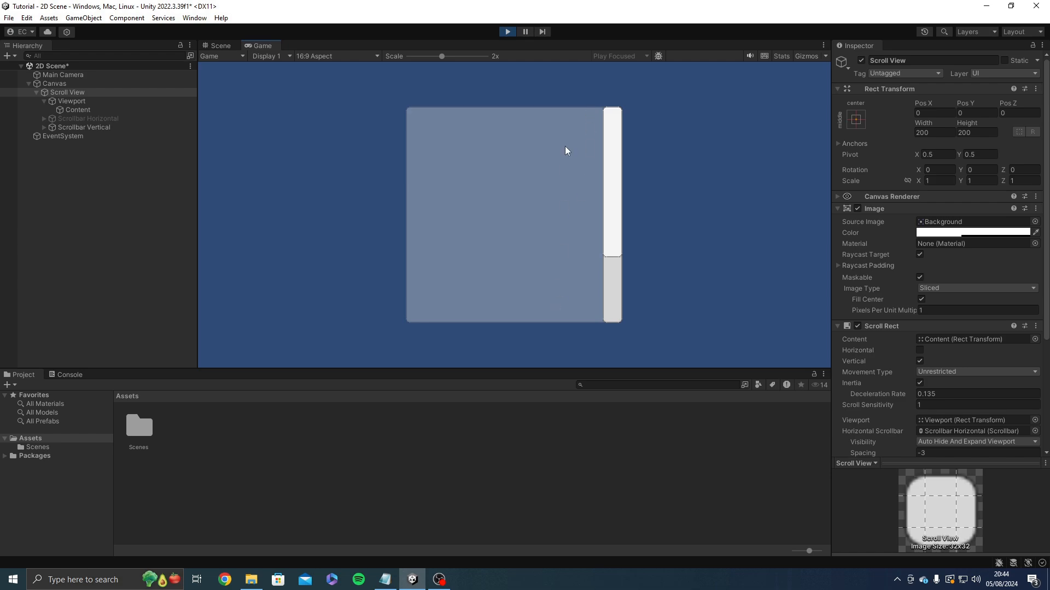
scroll(567, 179, "down", 1)
key("ctrl+p")
- Set the Scroll Rect's Movement Type to Clamped, then run the scene and test pulling the scrollbar and content to both ends
left_click(977, 372)
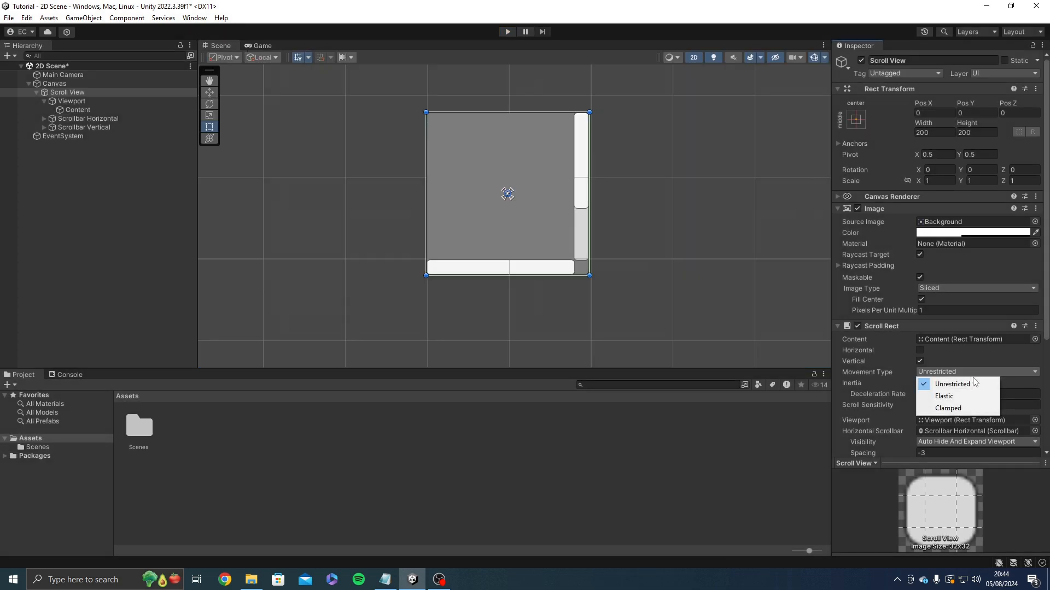
left_click(974, 405)
left_click(507, 32)
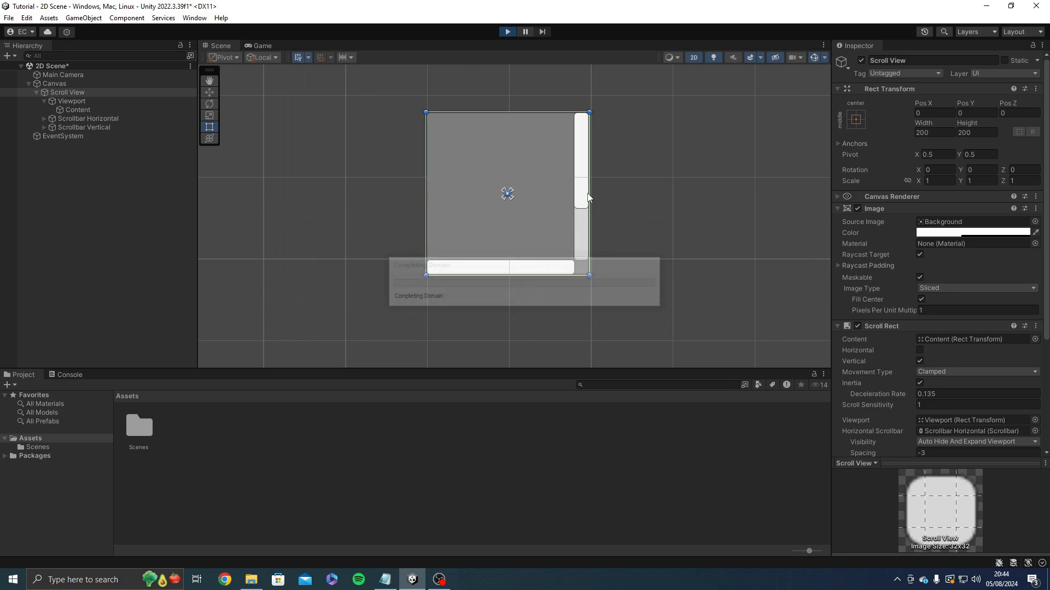
left_click_drag(610, 180, 607, 154)
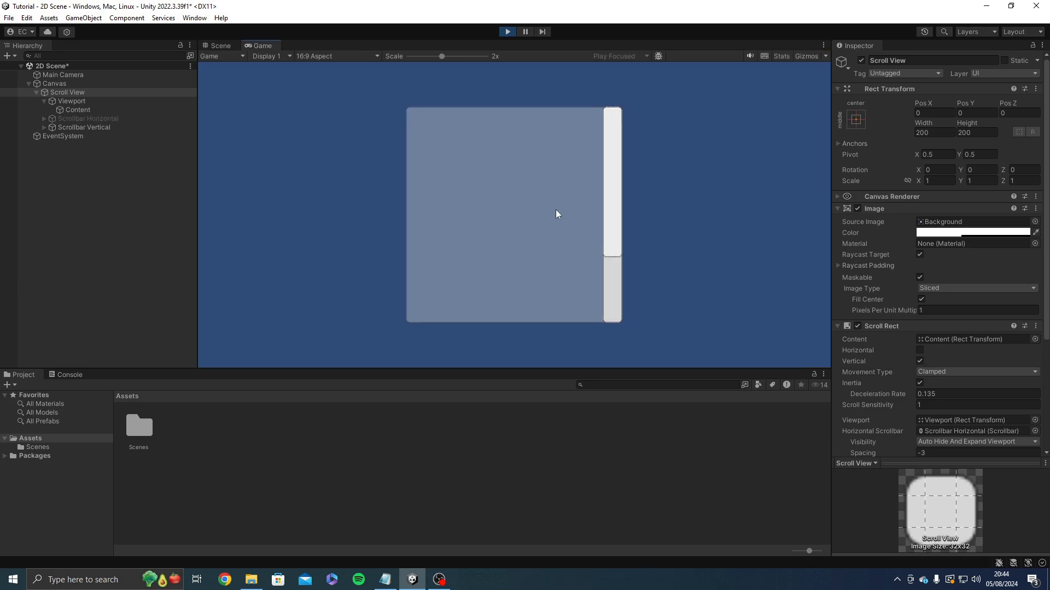
left_click_drag(558, 295, 574, 119)
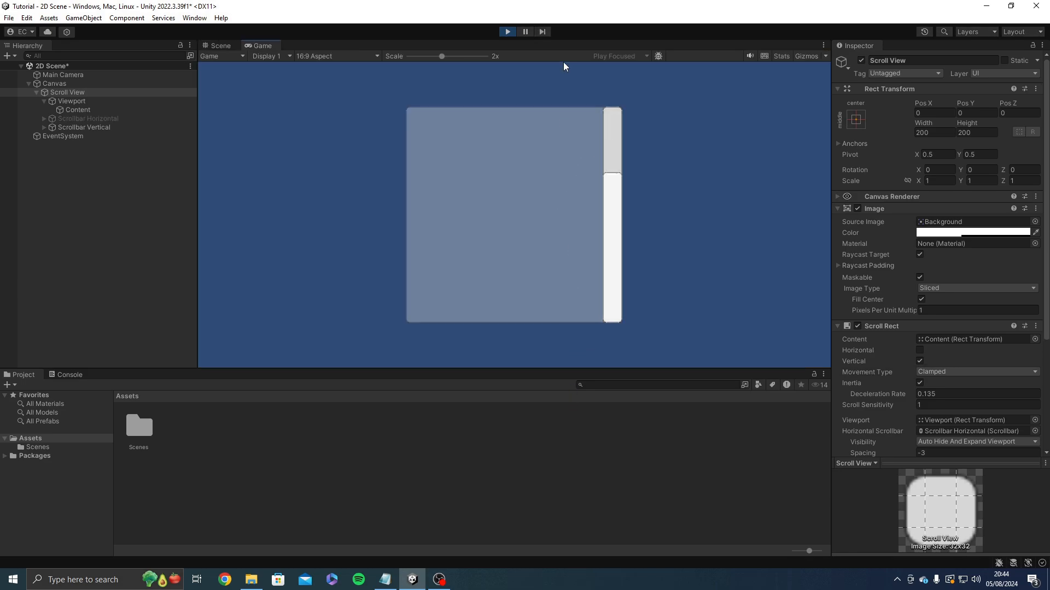
left_click_drag(563, 66, 588, 126)
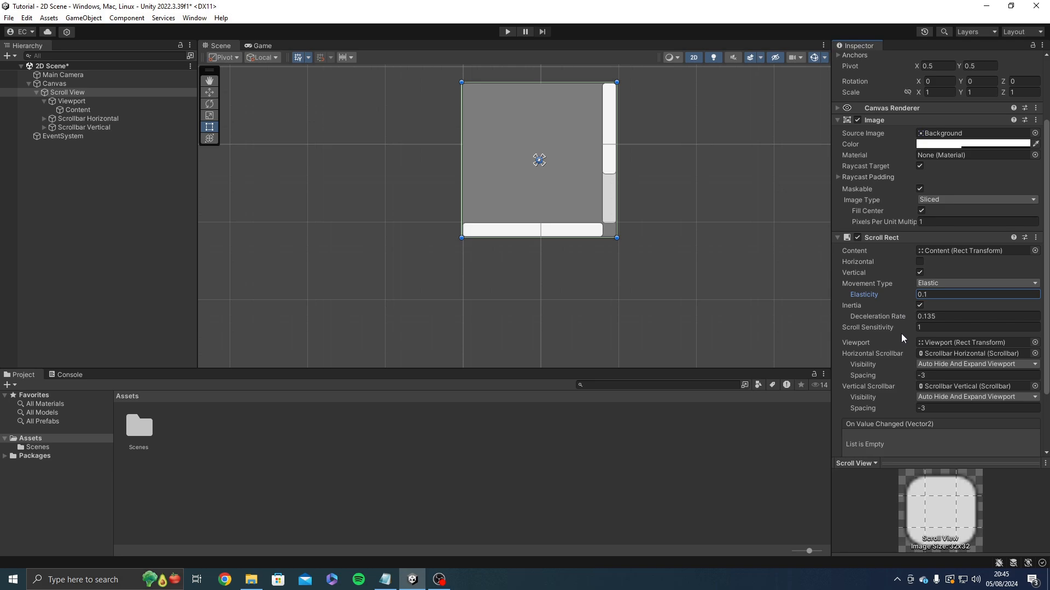
- Set the Scroll Rect's Scroll Sensitivity to 5 and run the scene to try scrolling the content
left_click(923, 326)
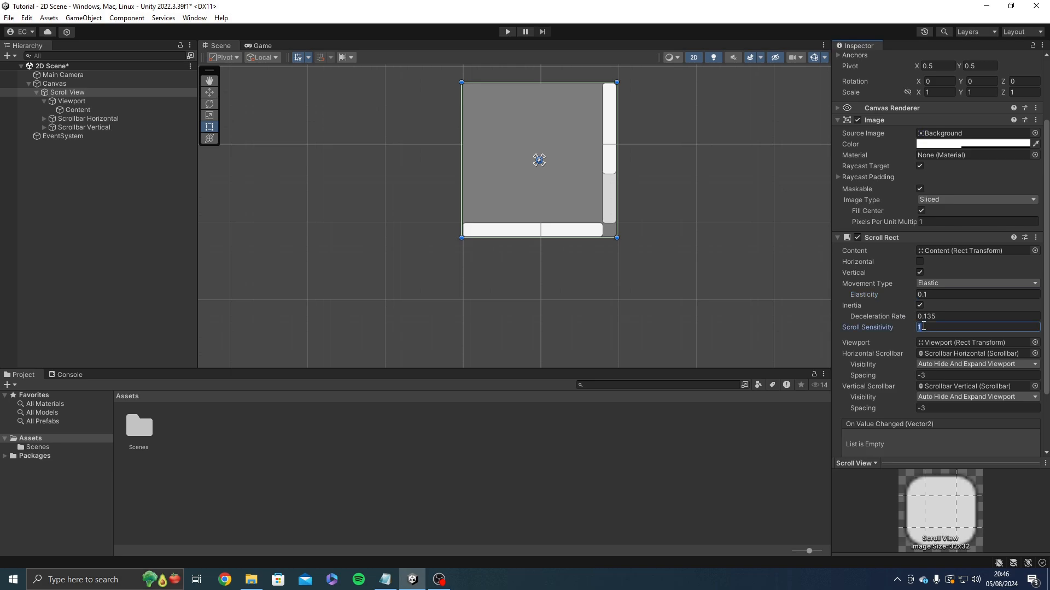
type("5")
left_click(507, 31)
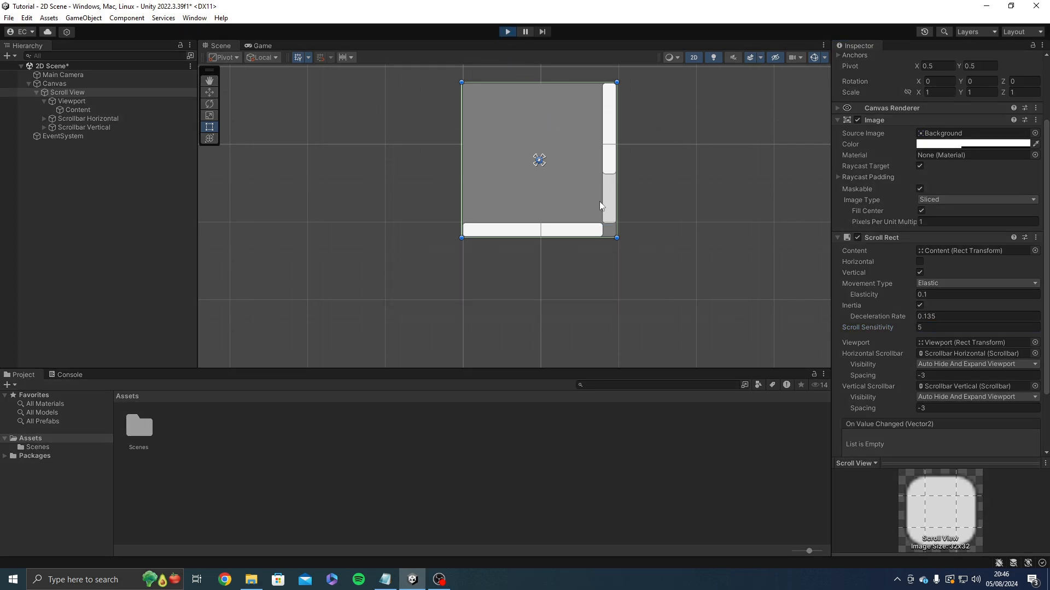
scroll(557, 218, "down", 5)
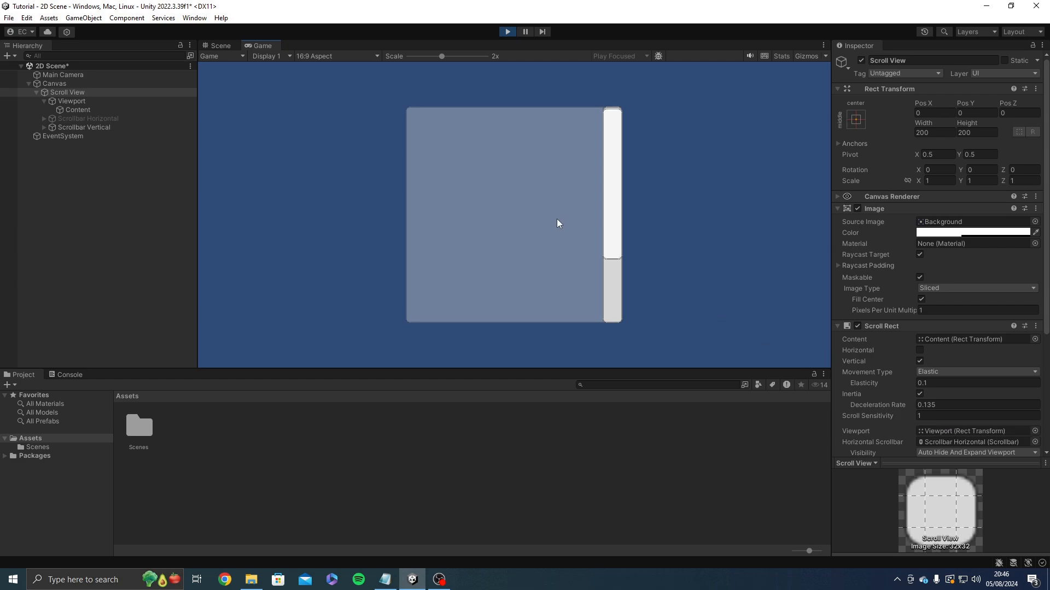
- Set the Scroll Sensitivity to 10 in play mode, test scrolling the content up and down repeatedly, and stop the scene
left_click(946, 415)
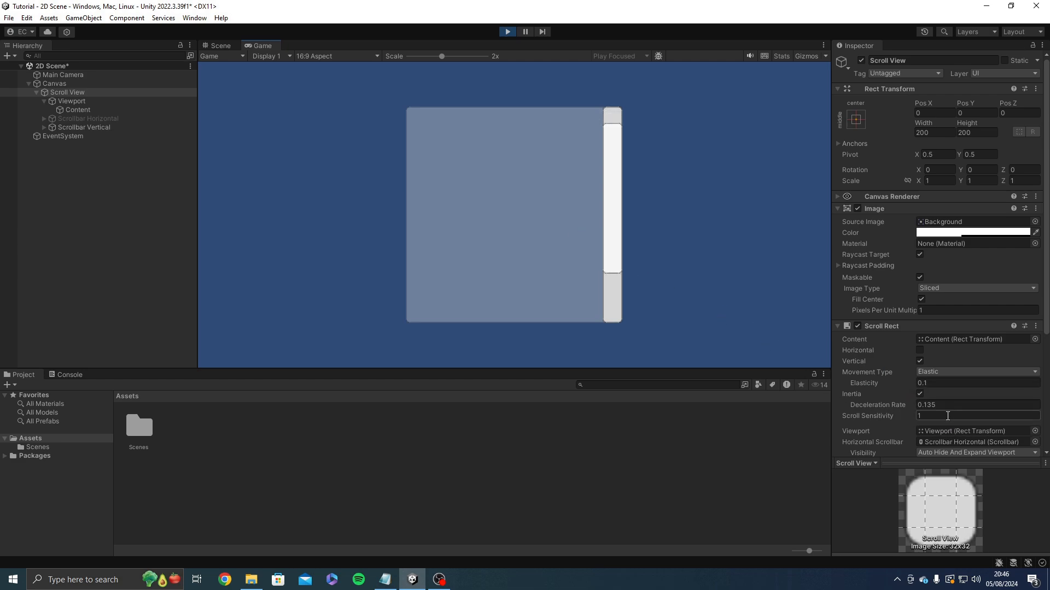
type("1")
left_click(528, 201)
scroll(536, 212, "up", 3)
scroll(543, 221, "down", 11)
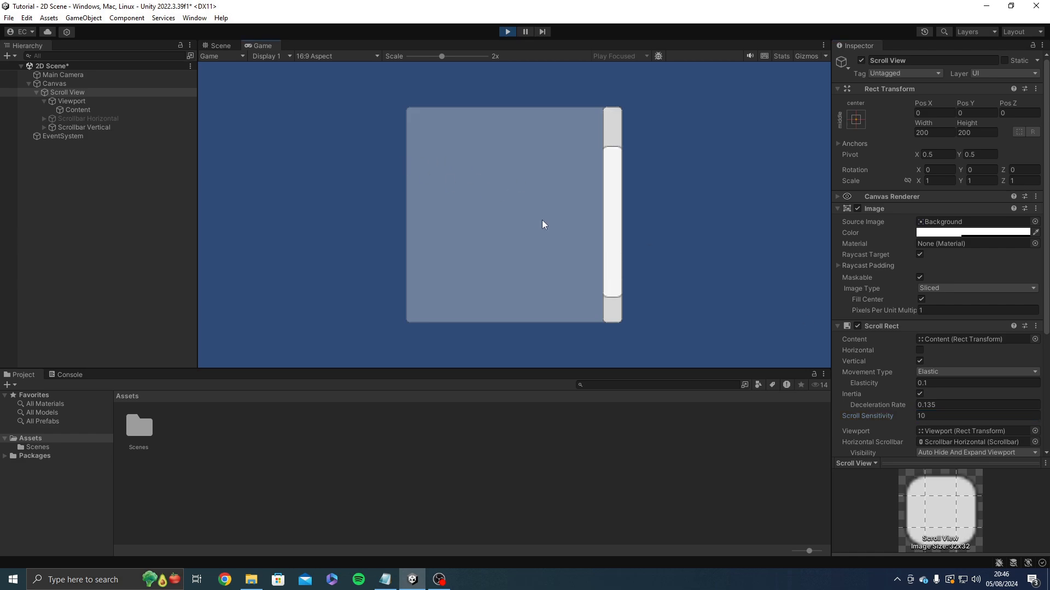
scroll(540, 225, "up", 6)
scroll(540, 225, "down", 2)
scroll(529, 235, "down", 2)
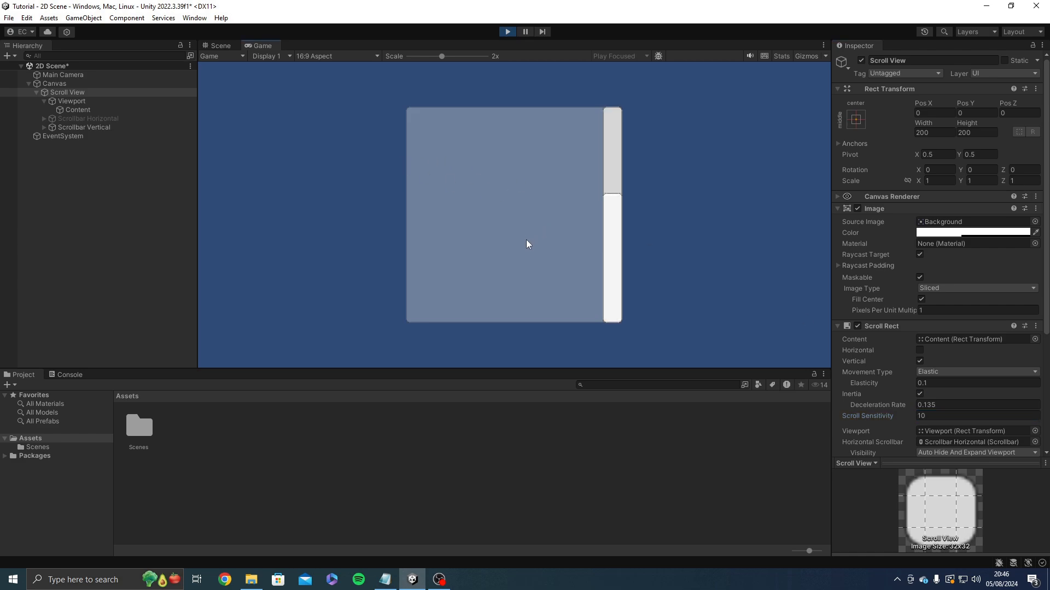
scroll(526, 239, "up", 10)
scroll(524, 238, "up", 10)
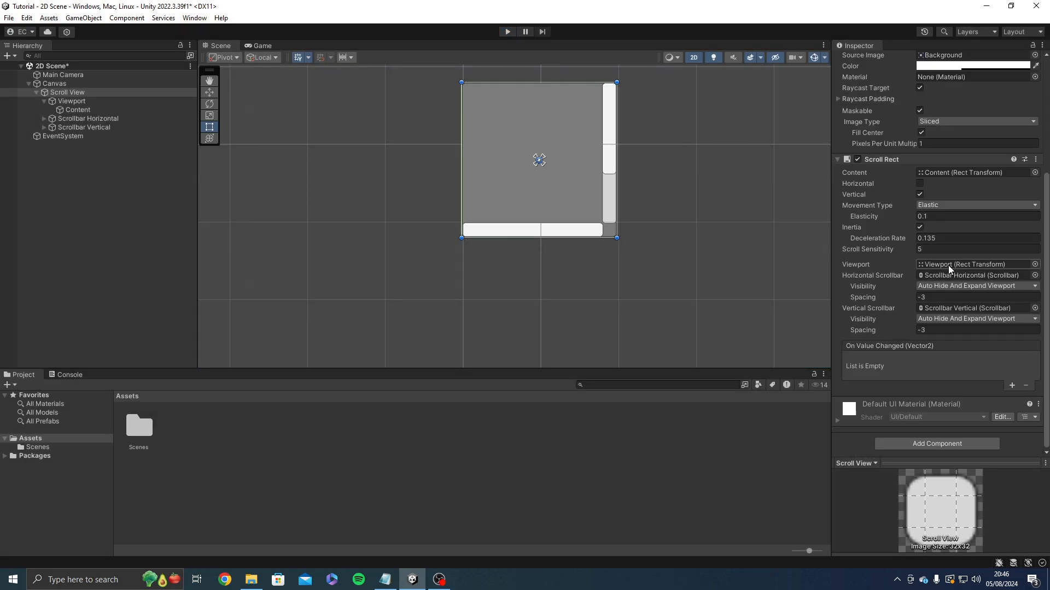
- Locate the object assigned as the Scroll Rect's Viewport and review the Horizontal Scrollbar's Visibility options
left_click(948, 265)
left_click(938, 286)
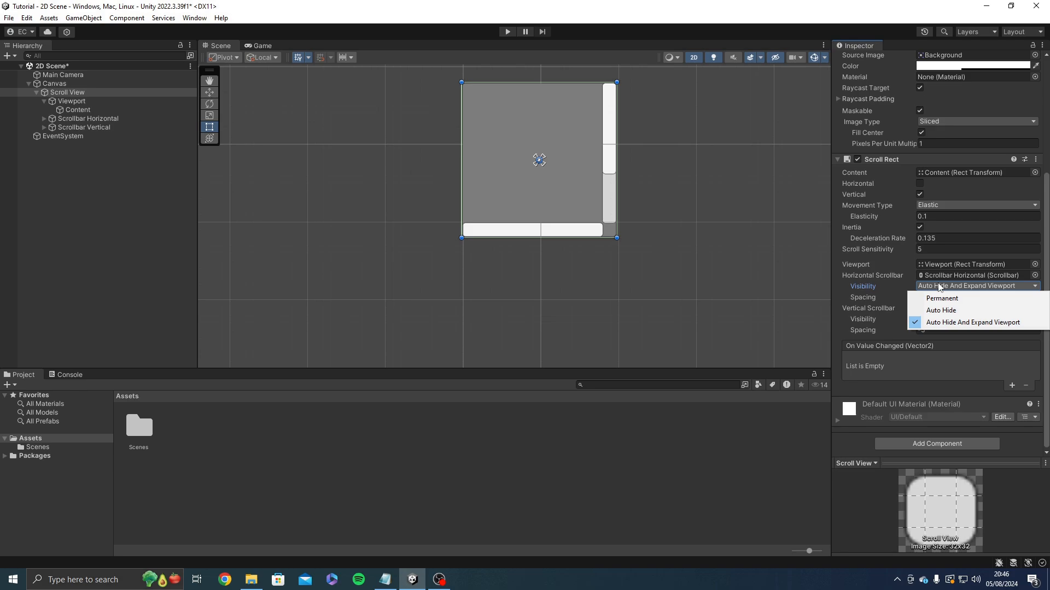
left_click(879, 288)
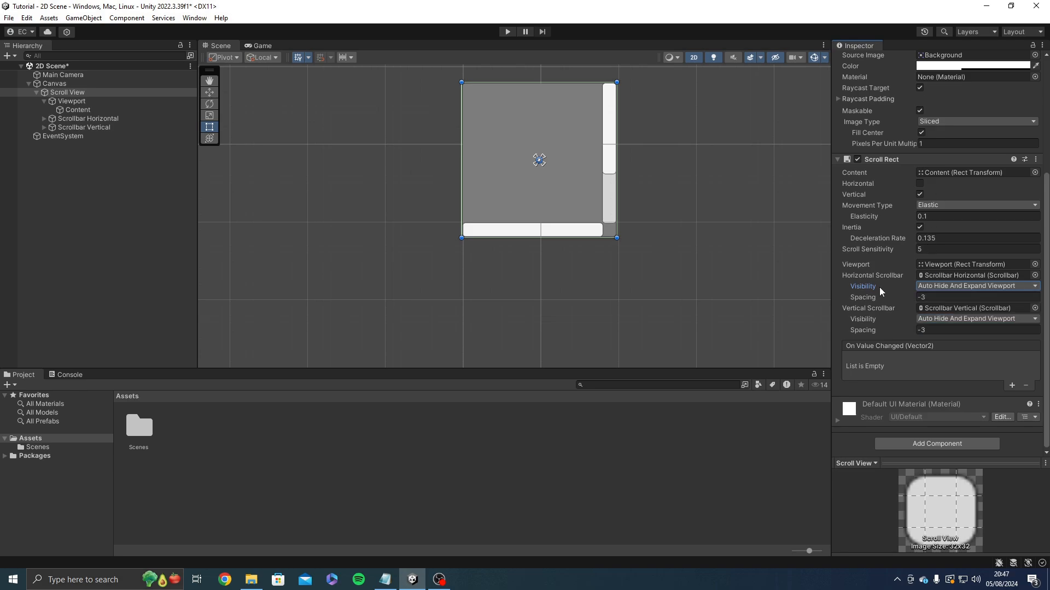
- Set the Horizontal Scrollbar's Visibility to Permanent and toggle Horizontal scrolling on and off again
left_click(927, 287)
left_click(933, 298)
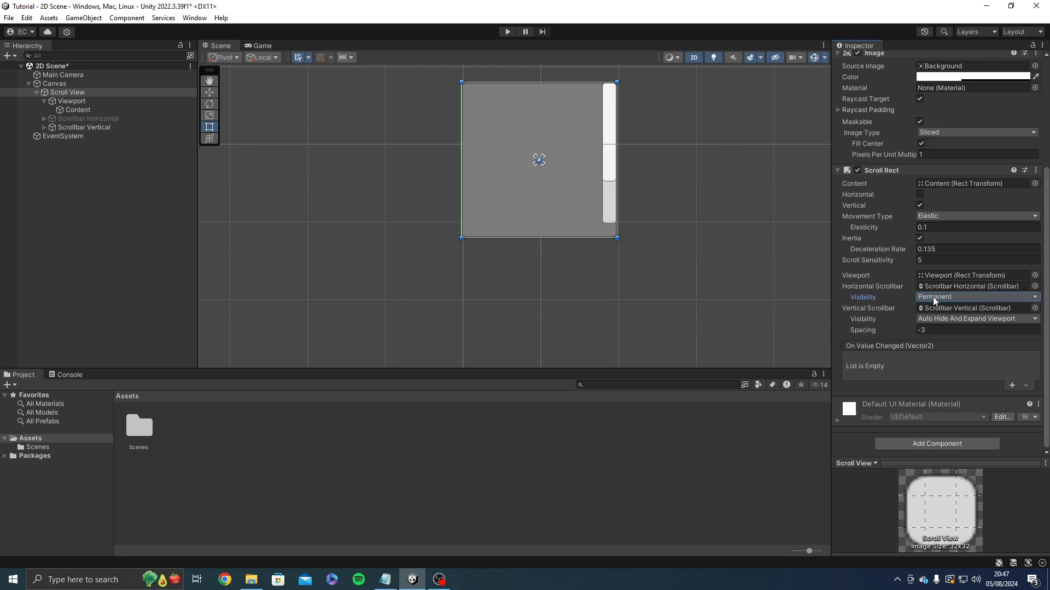
left_click(919, 194)
left_click(919, 195)
- Set the Horizontal Scrollbar's Visibility to Auto Hide, run the scene to check it, and stop play mode
left_click(988, 297)
left_click(989, 320)
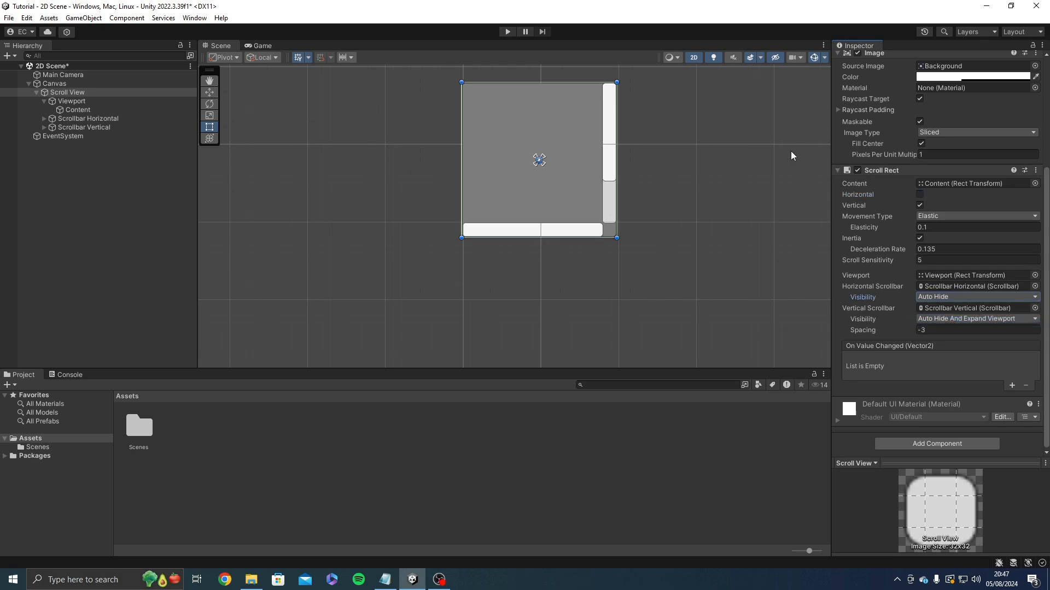
left_click(506, 31)
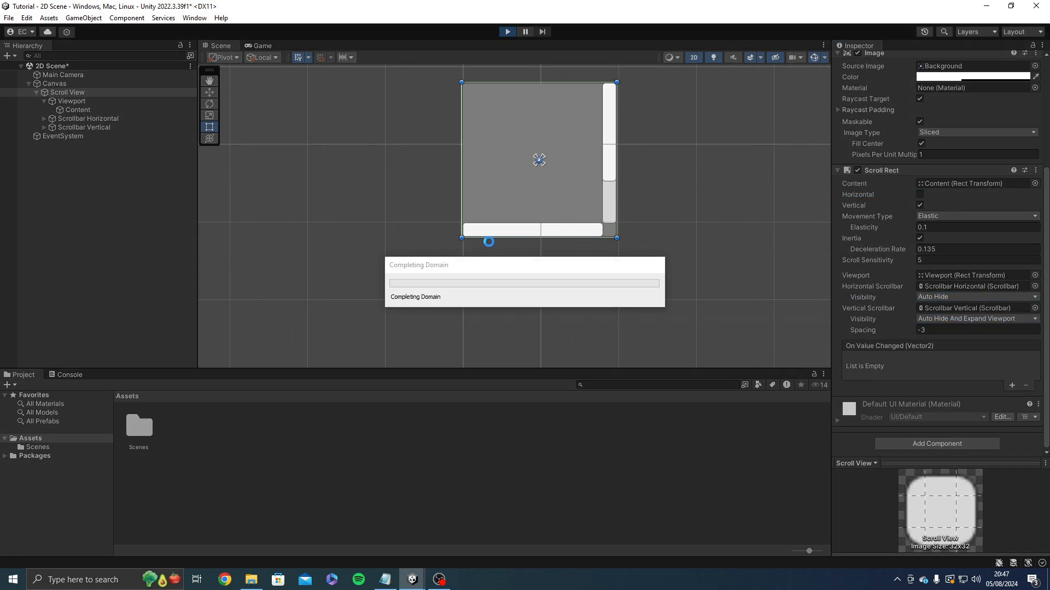
left_click(505, 32)
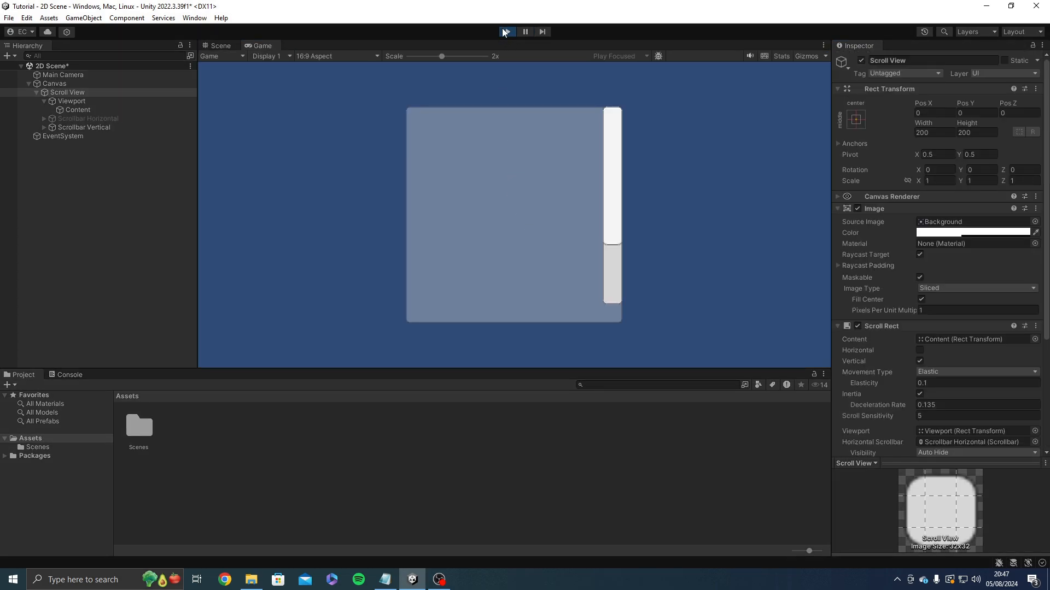
- Set the Horizontal Scrollbar's Visibility back to Auto Hide And Expand Viewport
scroll(965, 366, "down", 3)
left_click(934, 364)
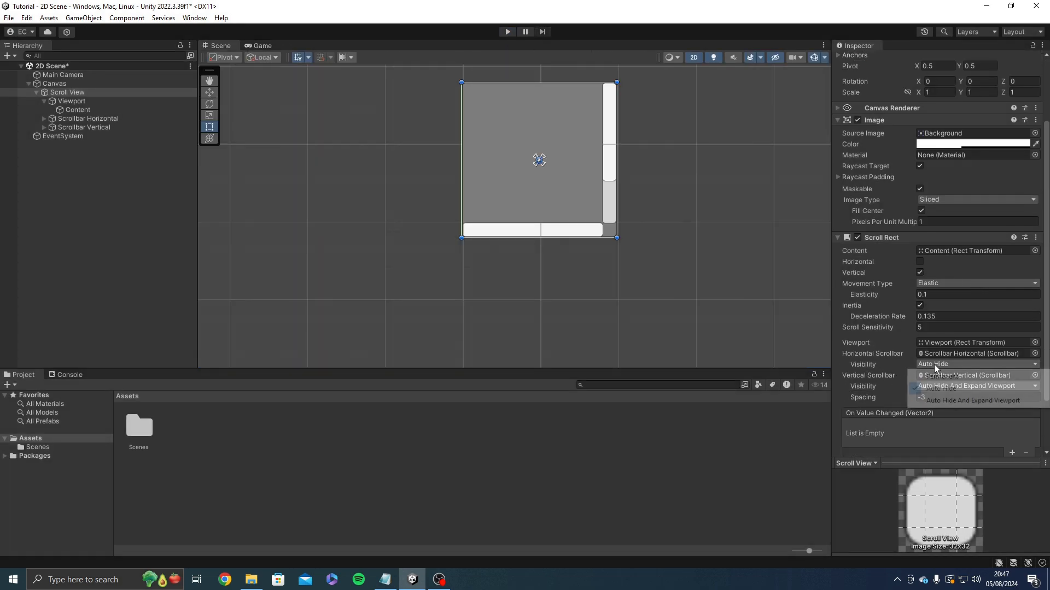
left_click(945, 401)
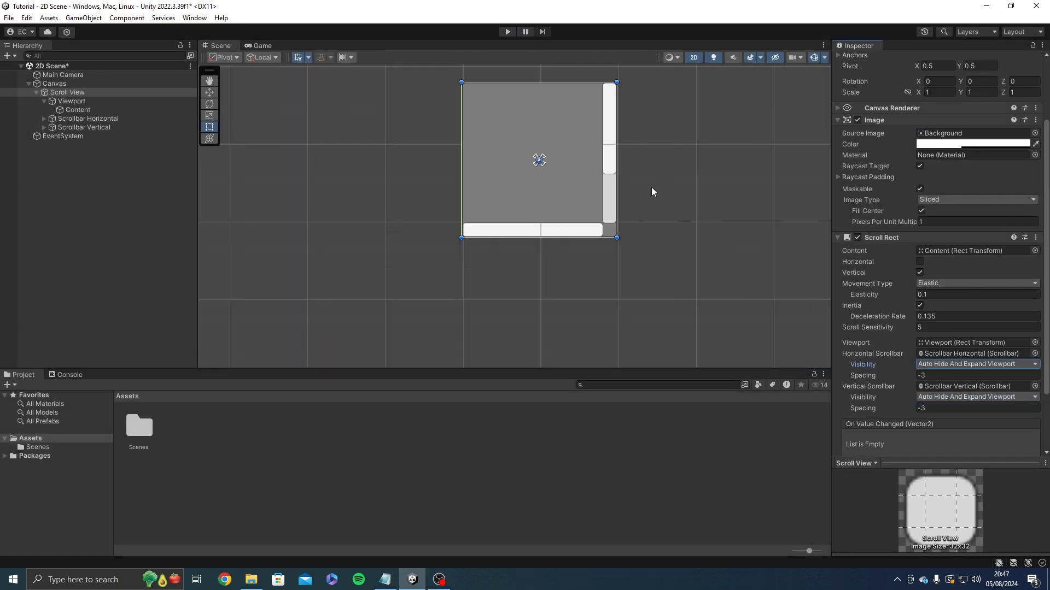
- Select the Viewport and examine closely where its lower edge meets the horizontal scrollbar in the Scene view
scroll(633, 242, "down", 2)
scroll(634, 208, "down", 1)
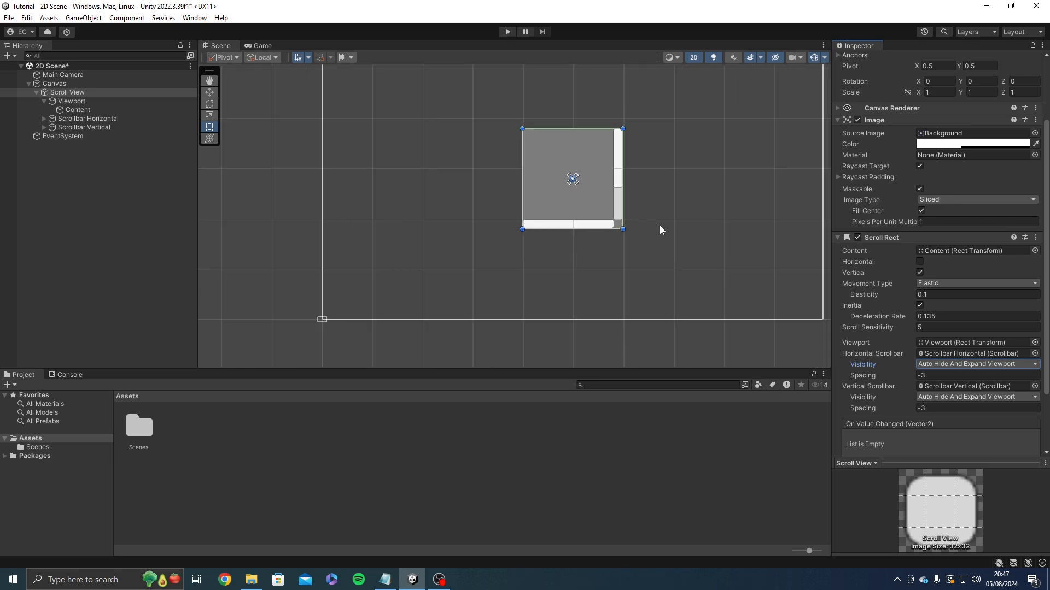
scroll(628, 210, "up", 3)
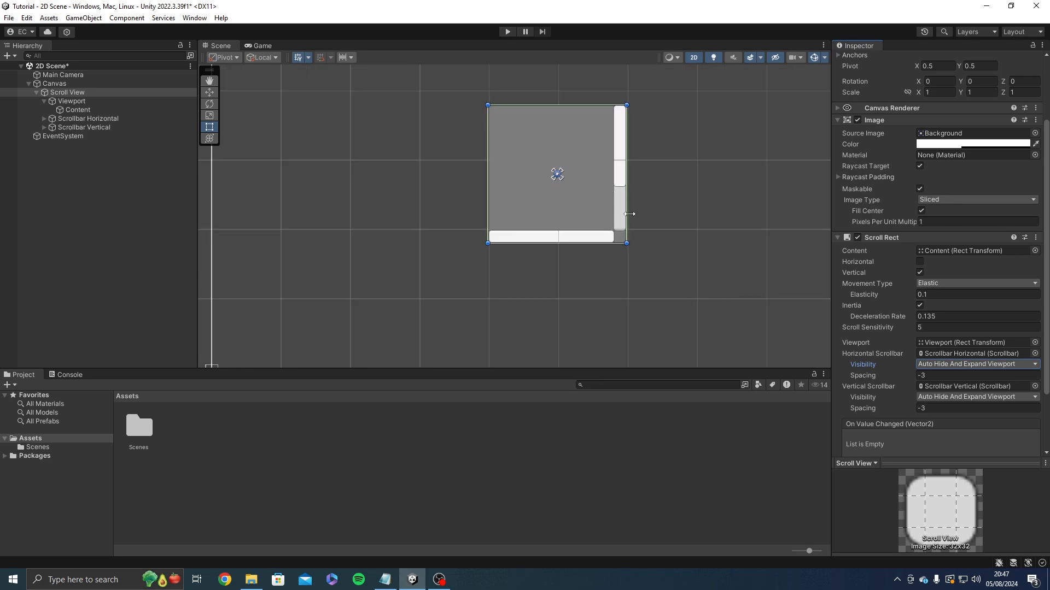
left_click(97, 107)
left_click(99, 100)
scroll(591, 225, "up", 2)
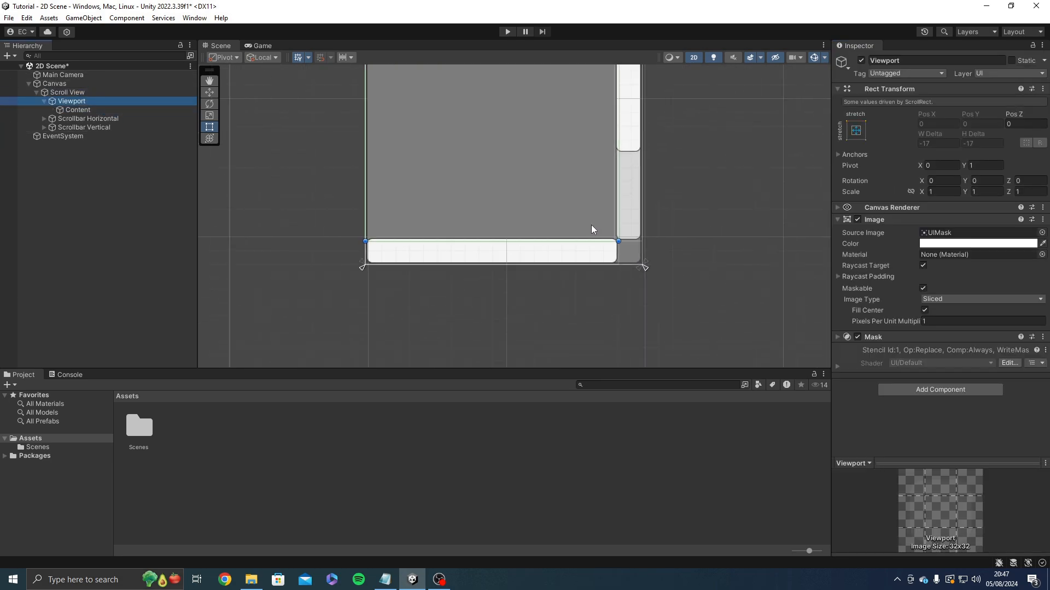
scroll(364, 236, "up", 3)
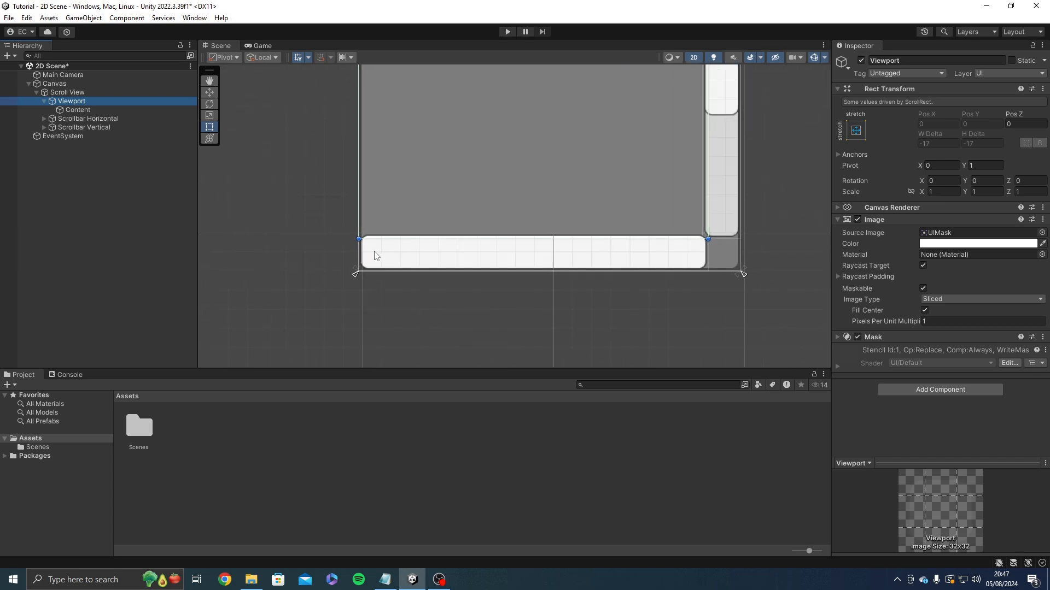
scroll(363, 236, "up", 4)
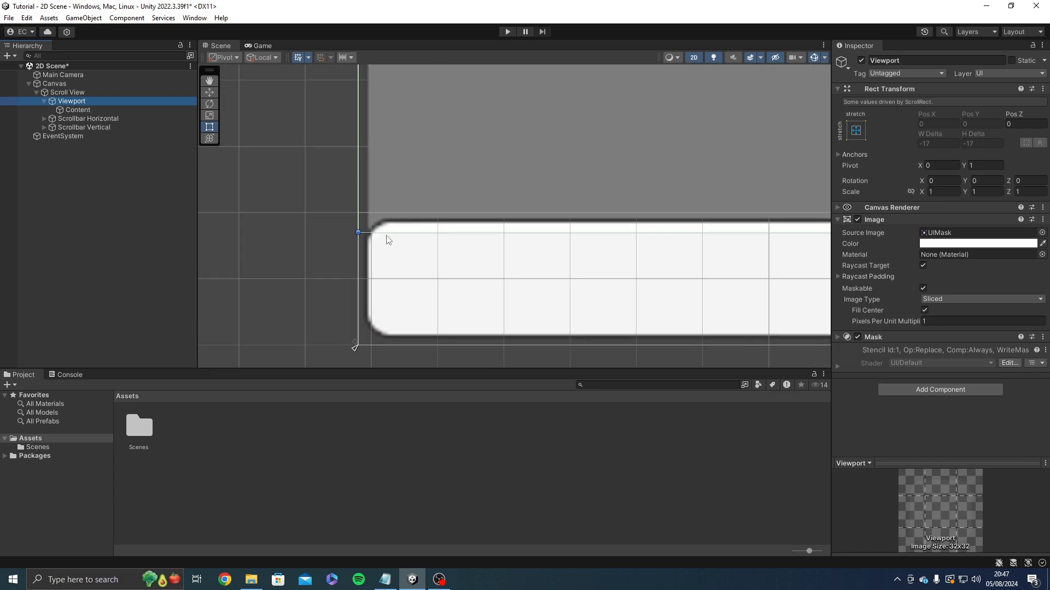
scroll(480, 244, "up", 1)
middle_click_drag(480, 243, 471, 243)
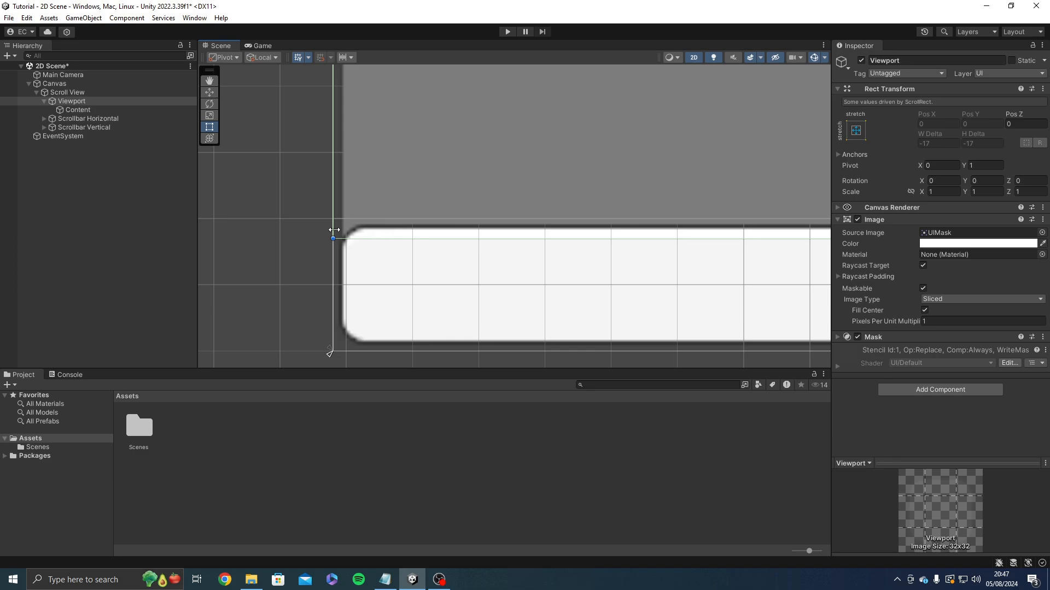
scroll(403, 248, "down", 3)
middle_click_drag(597, 250, 496, 197)
scroll(492, 230, "down", 4)
scroll(374, 185, "up", 3)
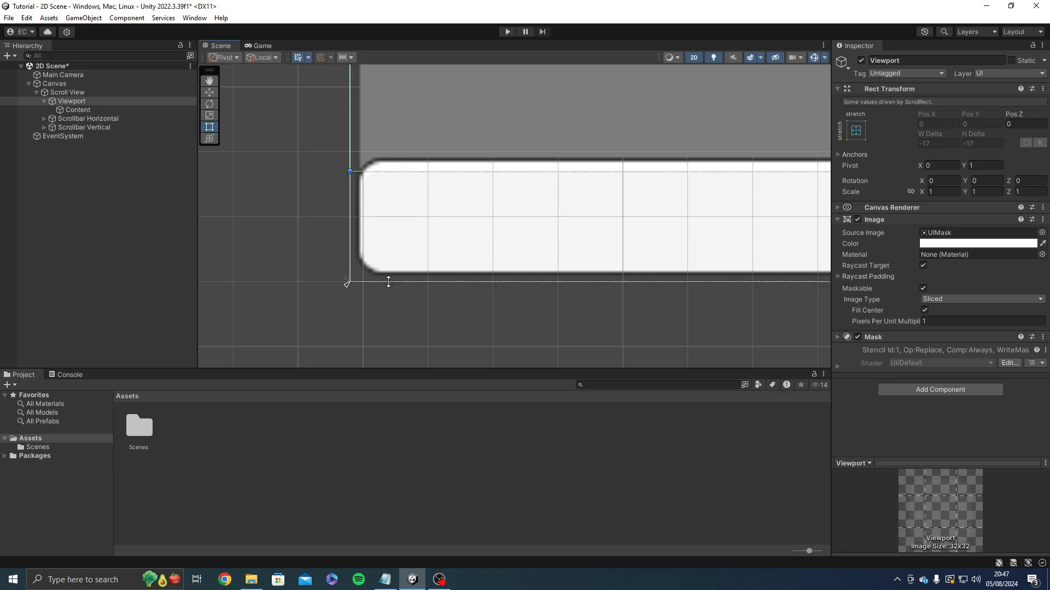
- Dock the Game view beside the Scene view and bring the scroll area's lower-left corner into close view
left_click_drag(257, 45, 756, 207)
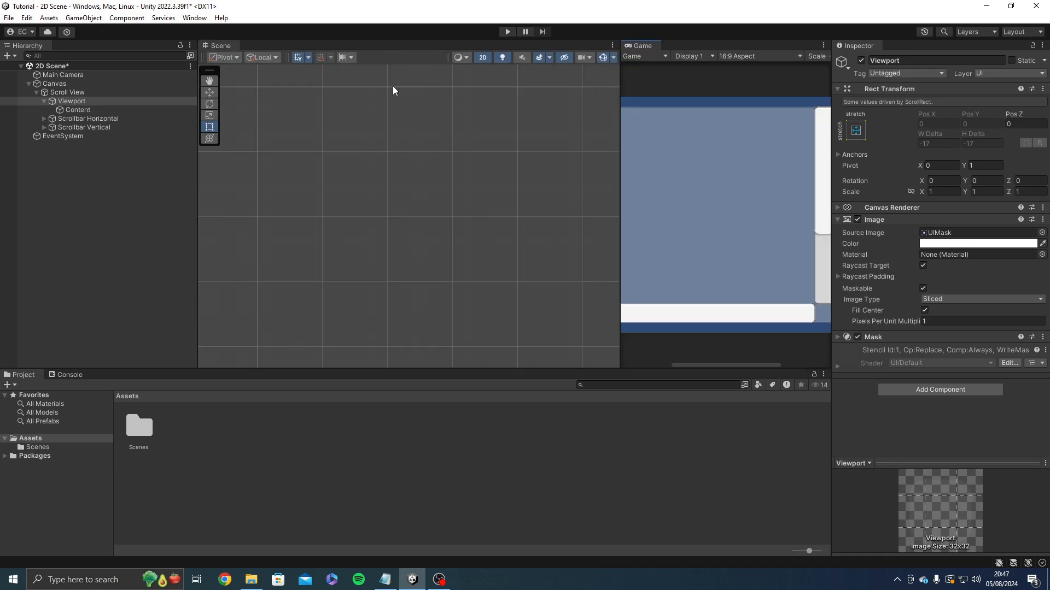
middle_click_drag(408, 198, 539, 232)
scroll(539, 232, "down", 3)
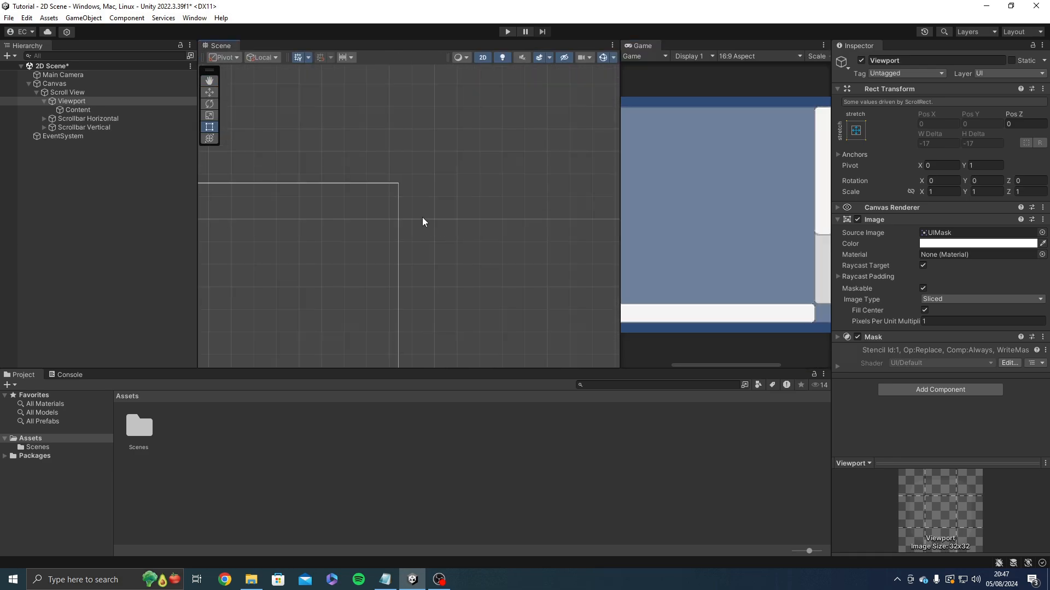
scroll(341, 231, "up", 3)
middle_click_drag(341, 231, 506, 92)
scroll(492, 142, "down", 2)
middle_click_drag(334, 340, 385, 229)
scroll(240, 200, "up", 4)
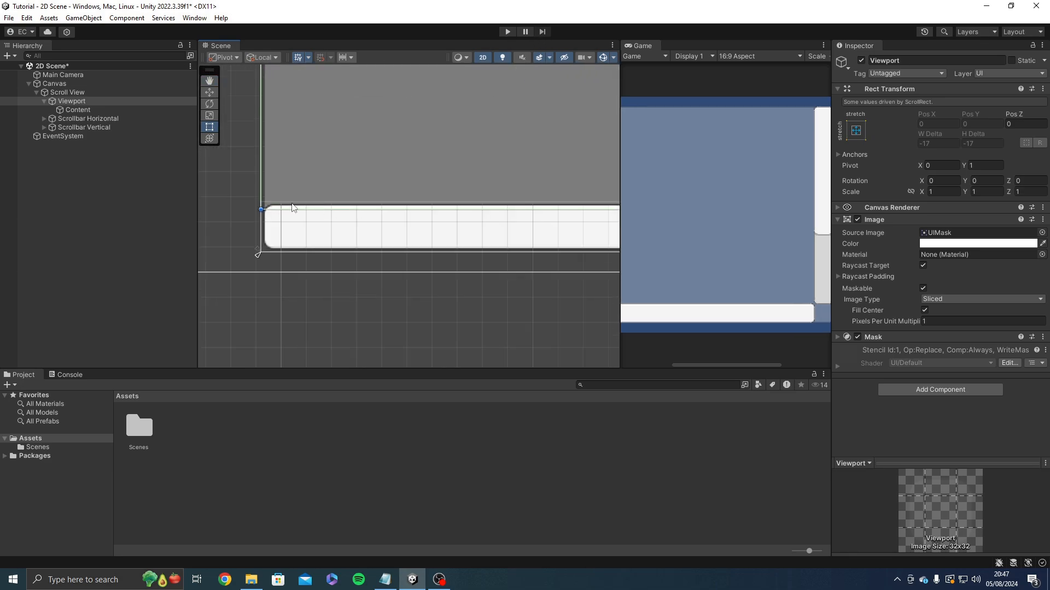
- Run the scene with the Viewport selected, examine how its lower edge expands without the horizontal scrollbar, and stop play mode
left_click(252, 184)
left_click(508, 34)
left_click(451, 106)
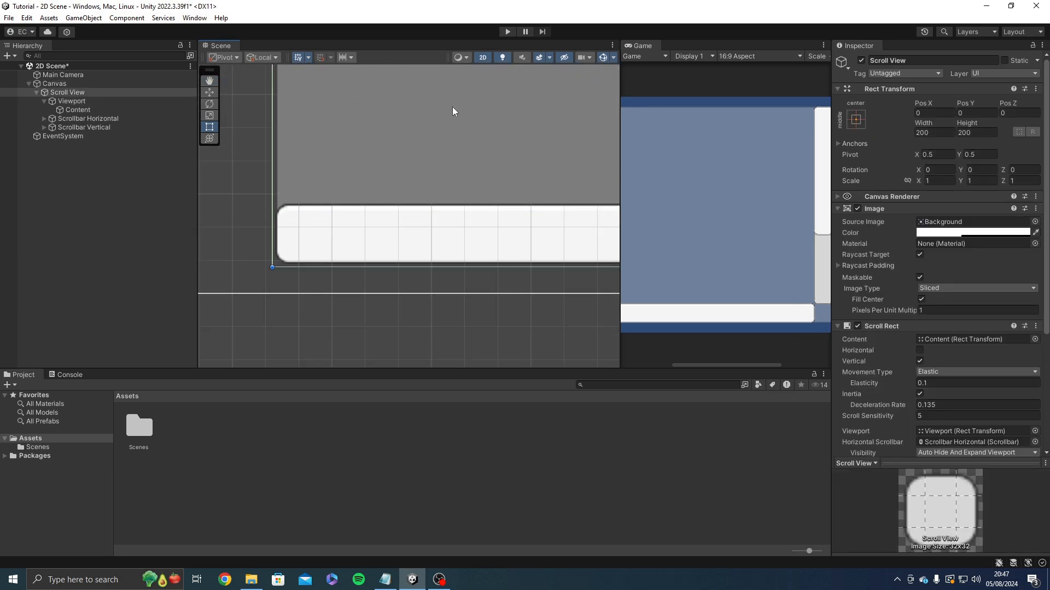
left_click(91, 102)
middle_click_drag(475, 241, 350, 236)
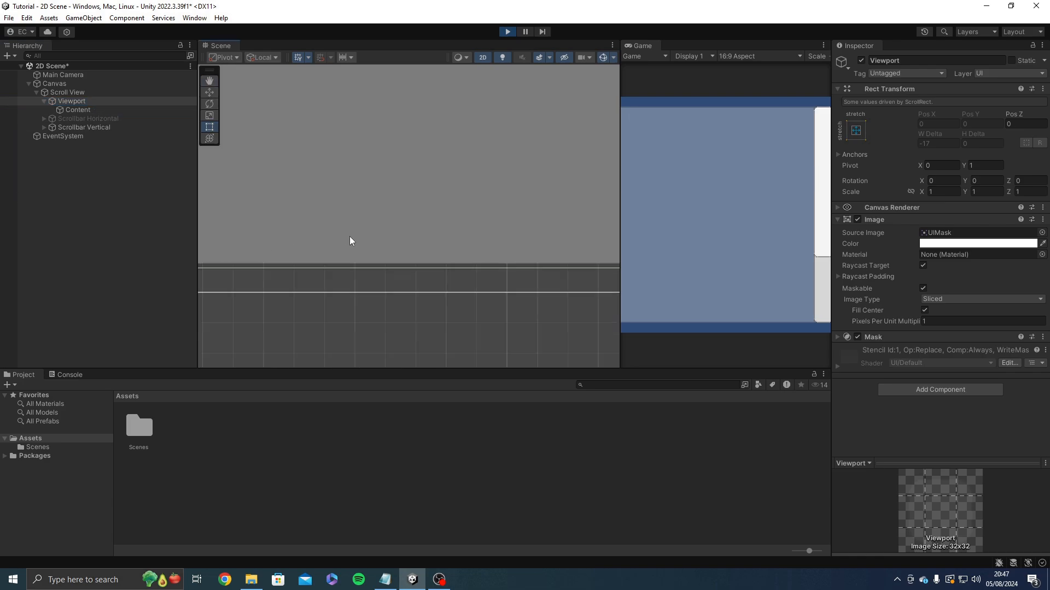
scroll(426, 221, "down", 6)
middle_click_drag(476, 209, 394, 246)
left_click(508, 33)
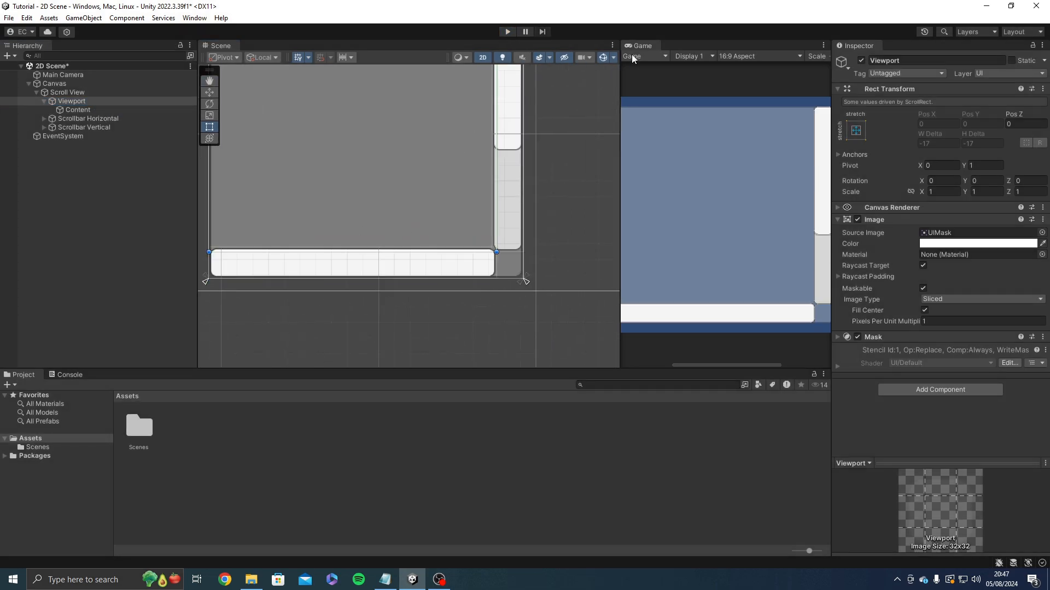
- Dock the Game view back alongside the Scene tab and frame the selected Viewport in the Scene view
left_click_drag(604, 48, 468, 48)
left_click(219, 45)
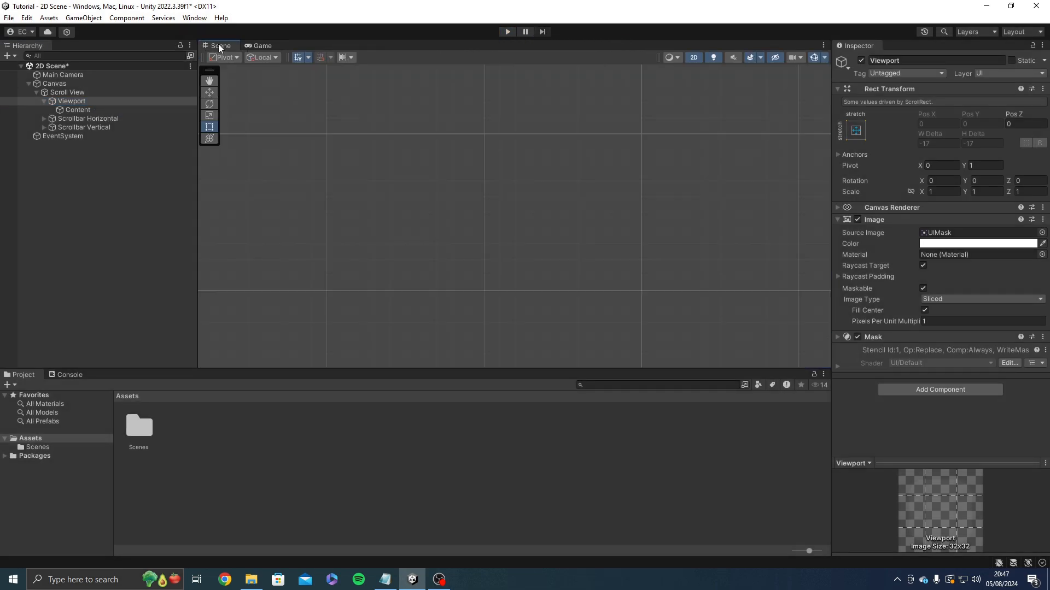
key("f")
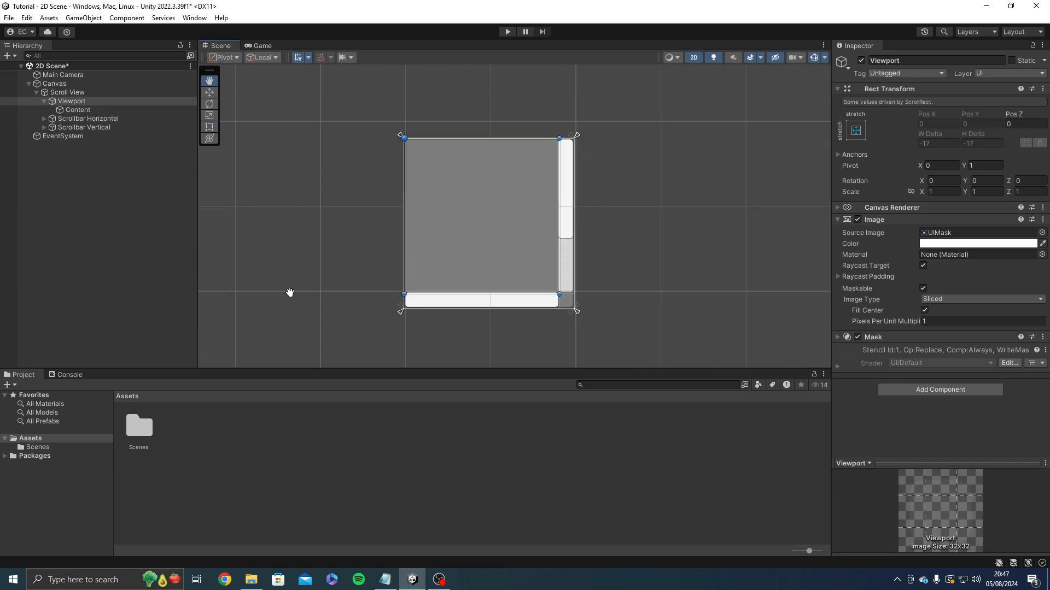
- Inspect the vertical scrollbar and the Scroll View's scrollbar Visibility and Spacing settings, with the Scroll View framed in the scene
middle_click_drag(520, 167, 536, 163)
scroll(536, 163, "up", 1)
left_click(86, 126)
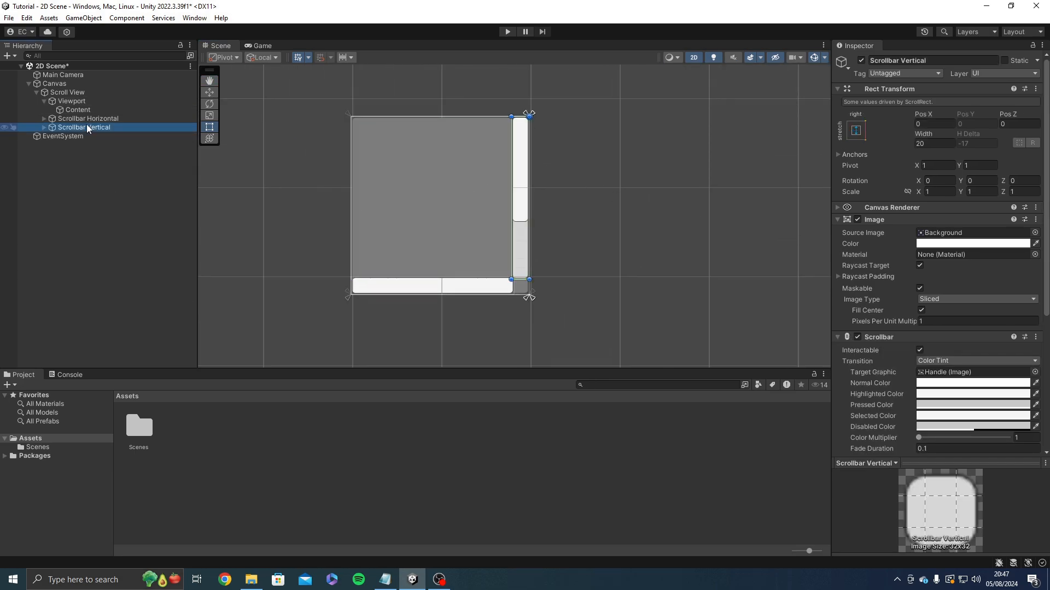
double_click(68, 92)
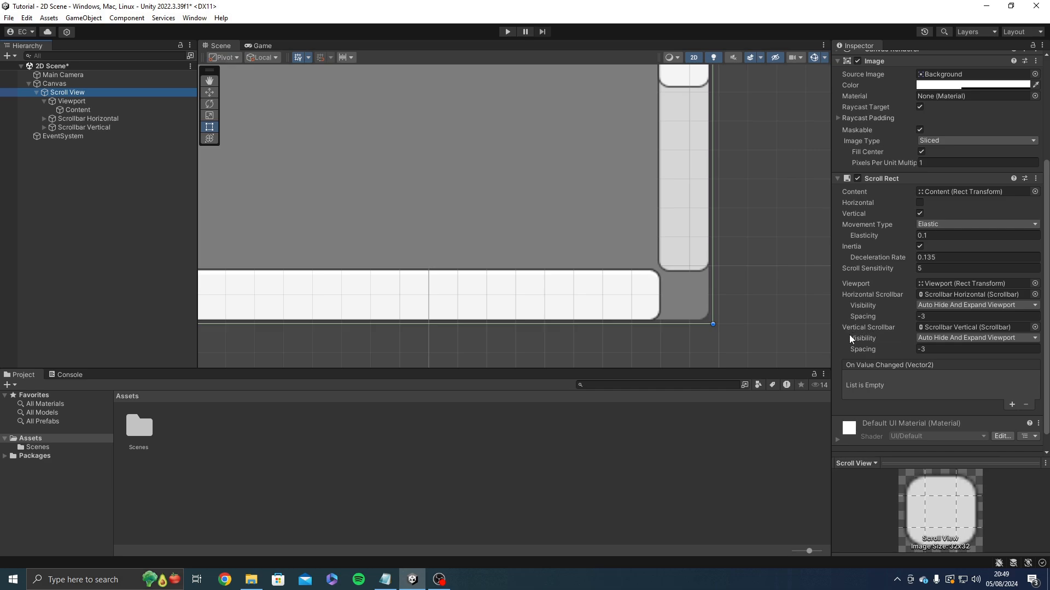
key("f")
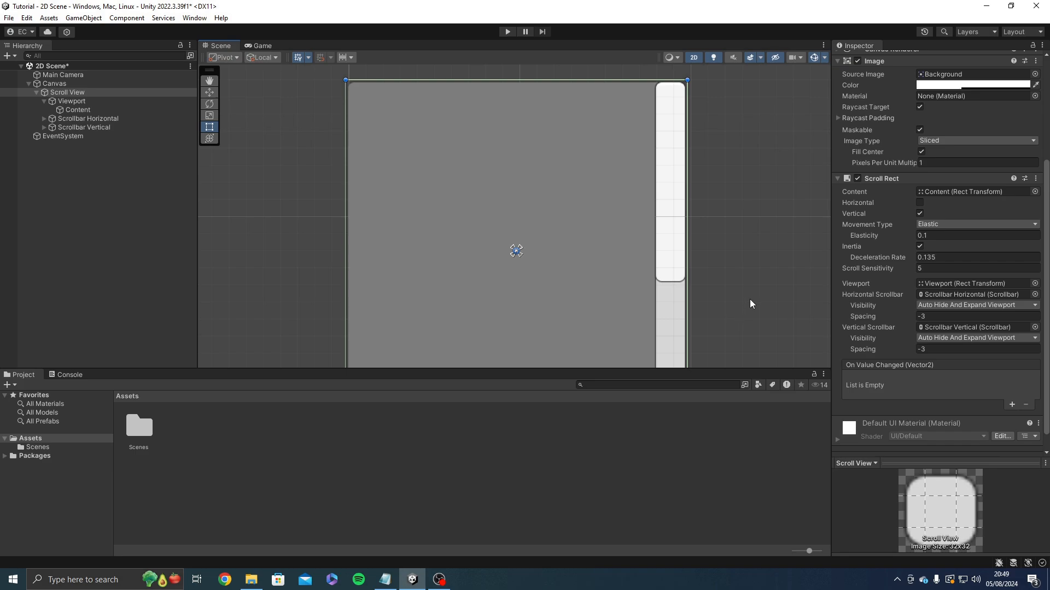
middle_click_drag(771, 335, 742, 263)
- Examine the horizontal scrollbar, Viewport and Content objects in turn and return to the Scroll View's Scroll Rect settings
left_click(654, 331)
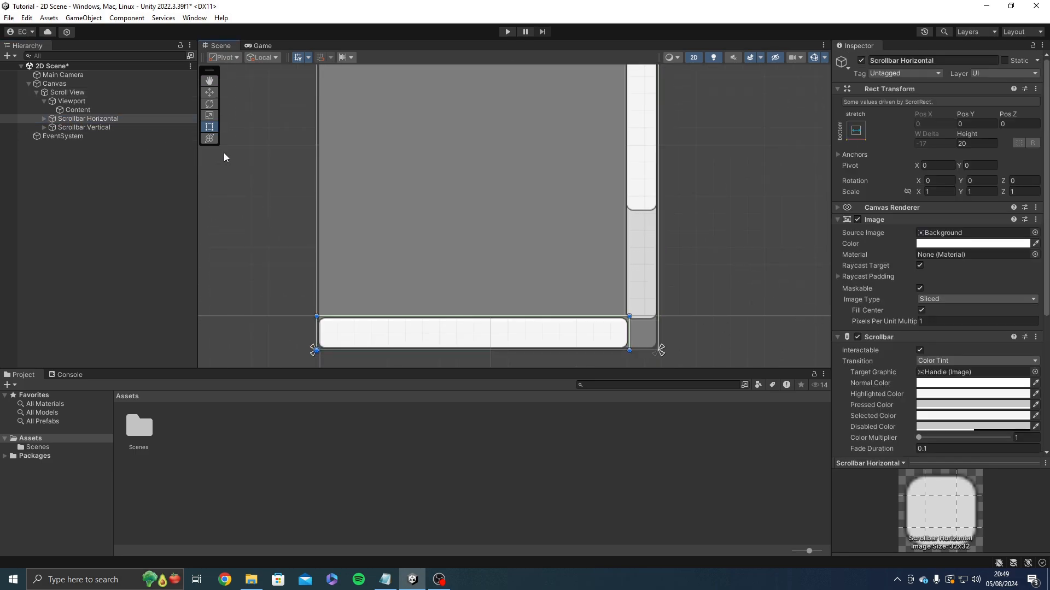
left_click(225, 153)
left_click(64, 102)
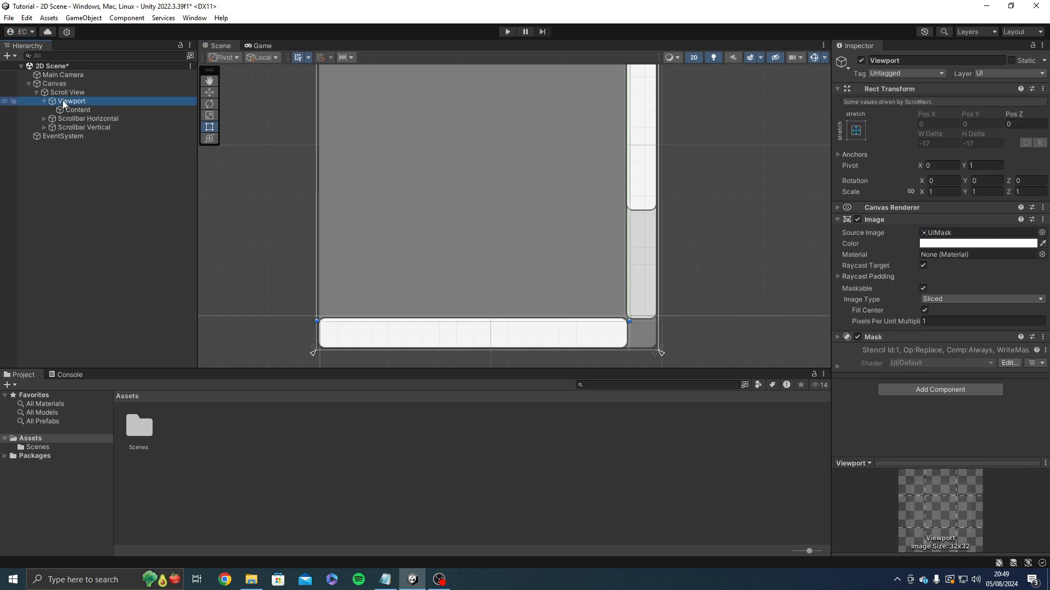
left_click(69, 110)
left_click(65, 92)
scroll(871, 374, "down", 3)
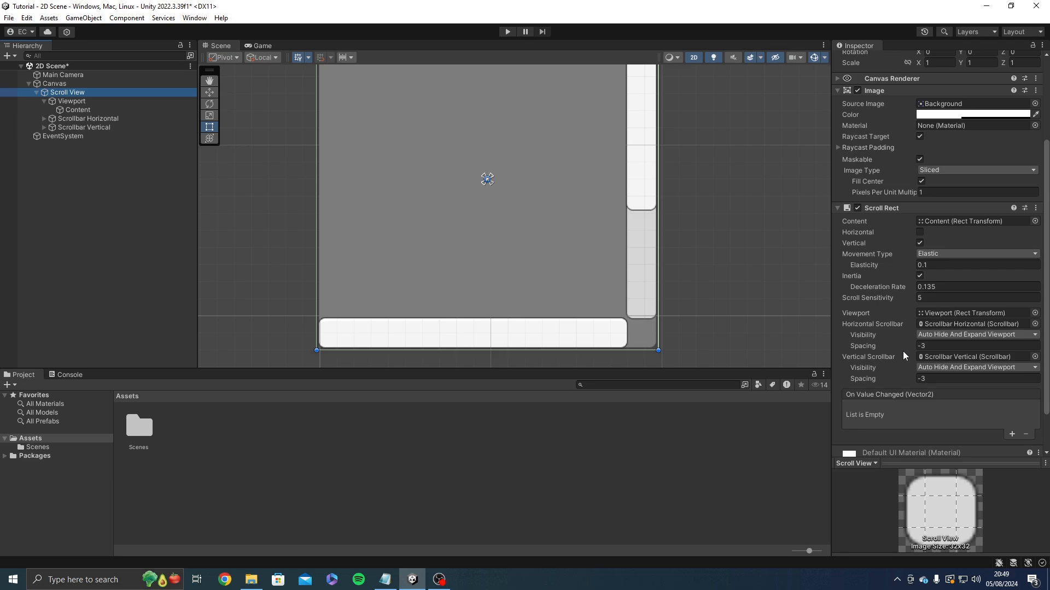
- Add empty entries to the Scroll Rect's On Value Changed event list and remove all of them again
left_click(897, 411)
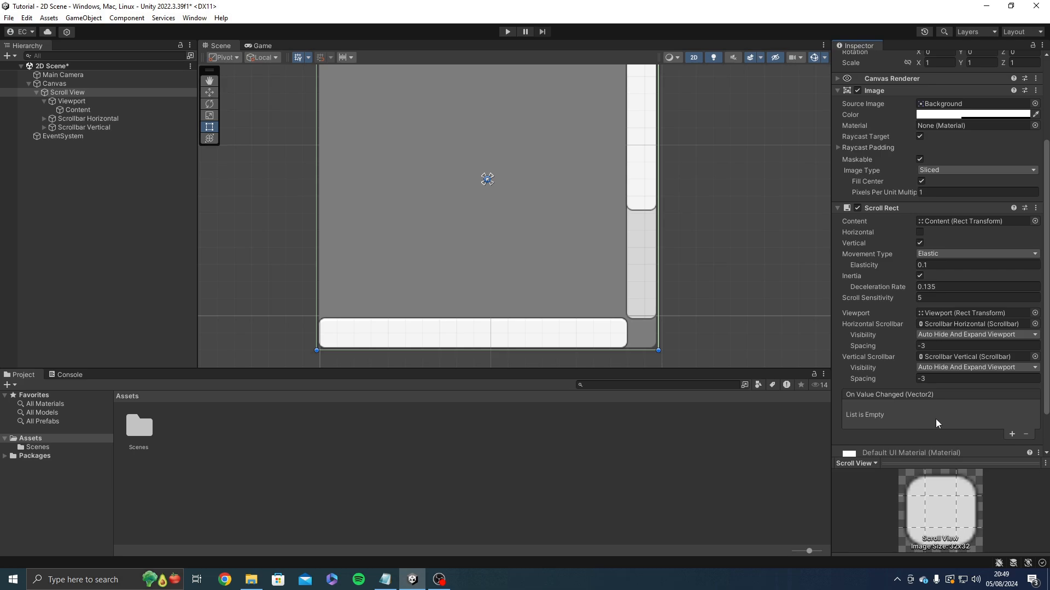
left_click(1011, 435)
left_click(1010, 440)
scroll(1011, 442, "down", 3)
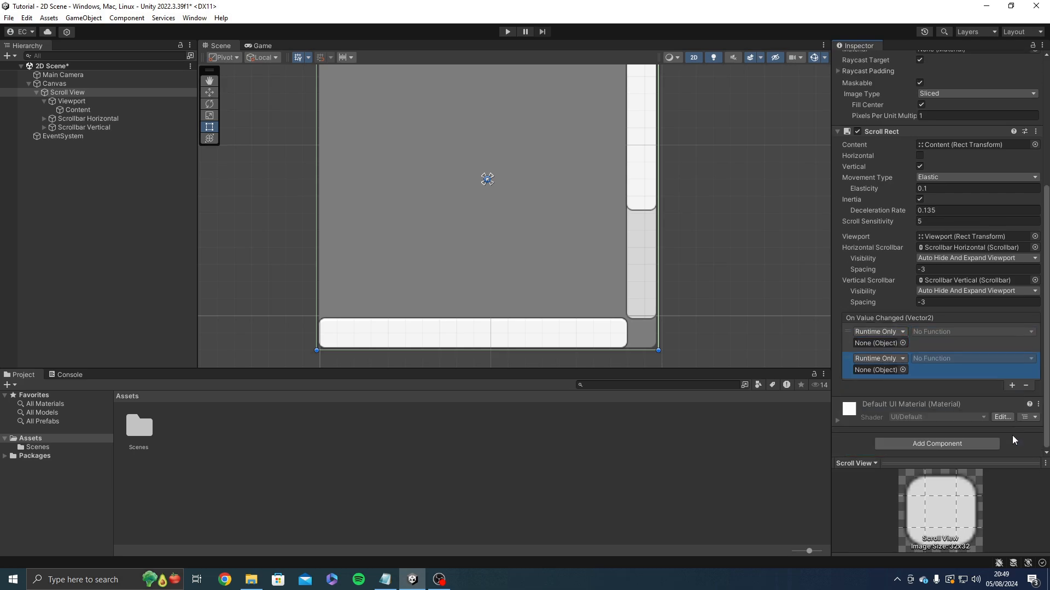
left_click(1010, 385)
left_click(1025, 412)
left_click(1026, 386)
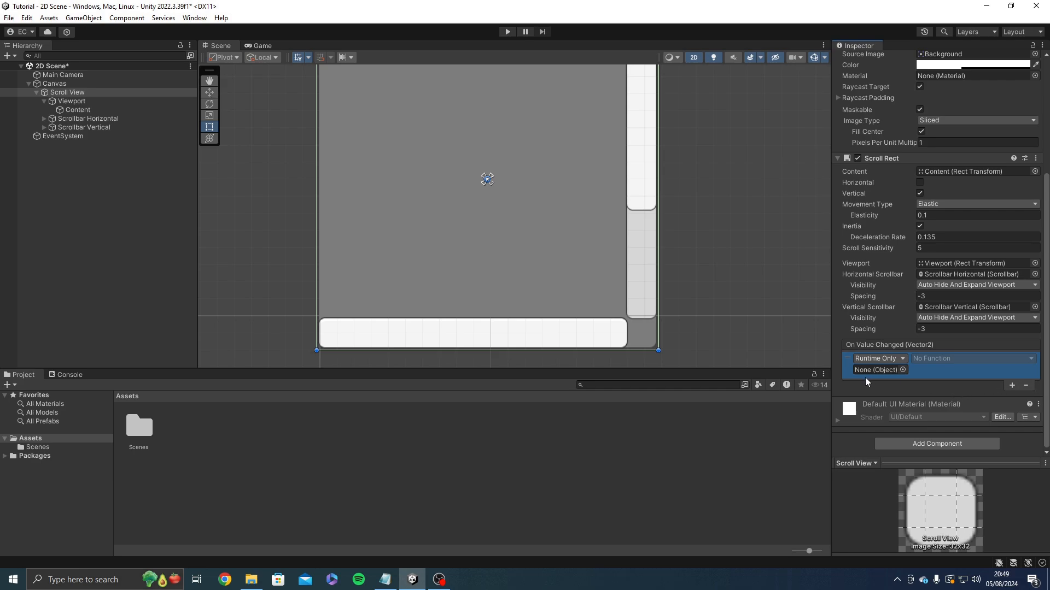
left_click(1026, 385)
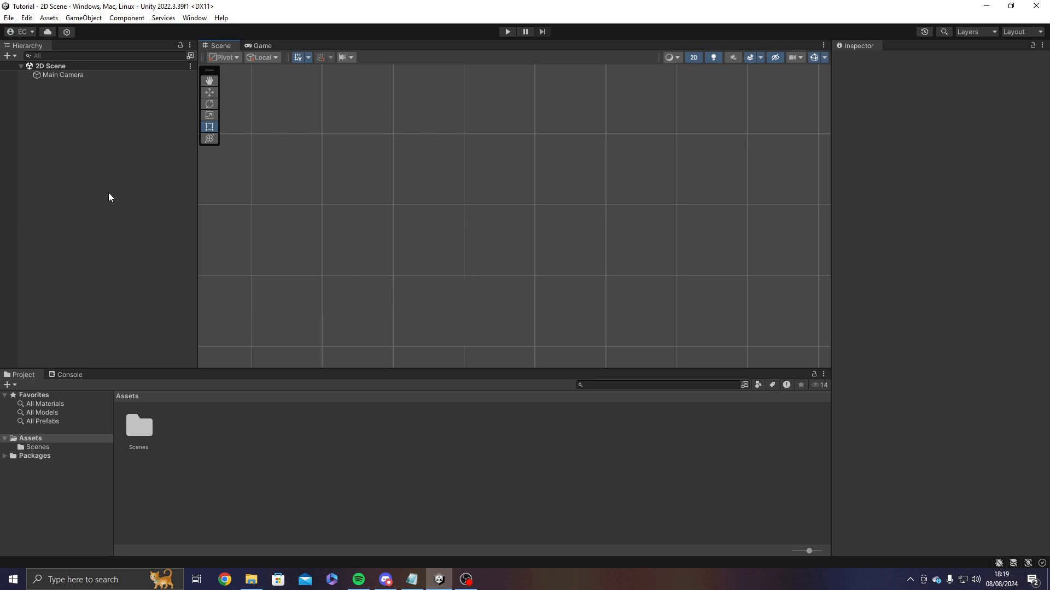
- Create a legacy UI Button in the empty 2D Scene
right_click(63, 148)
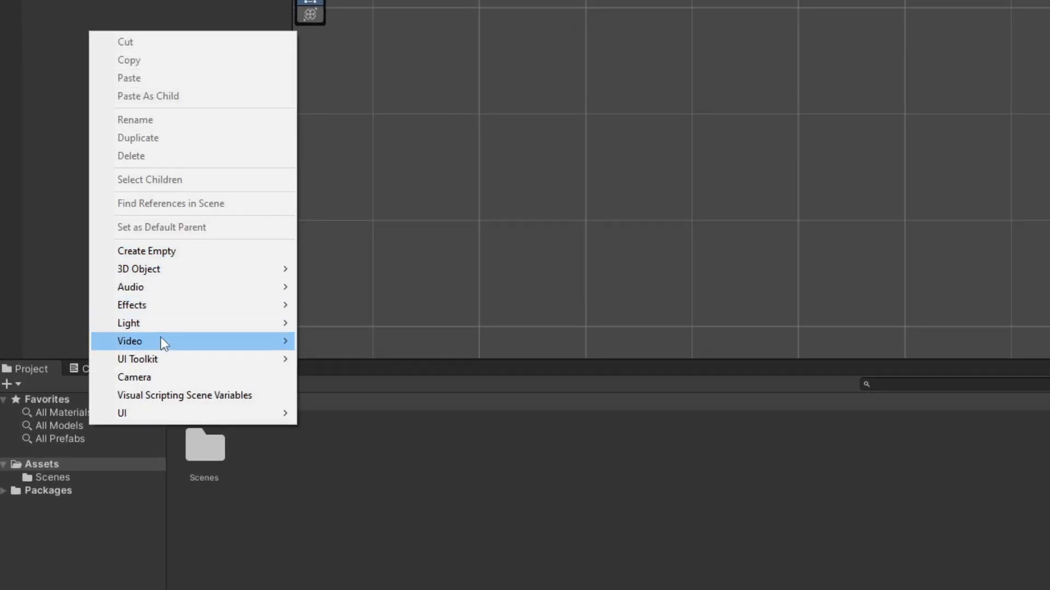
mouse_move(158, 413)
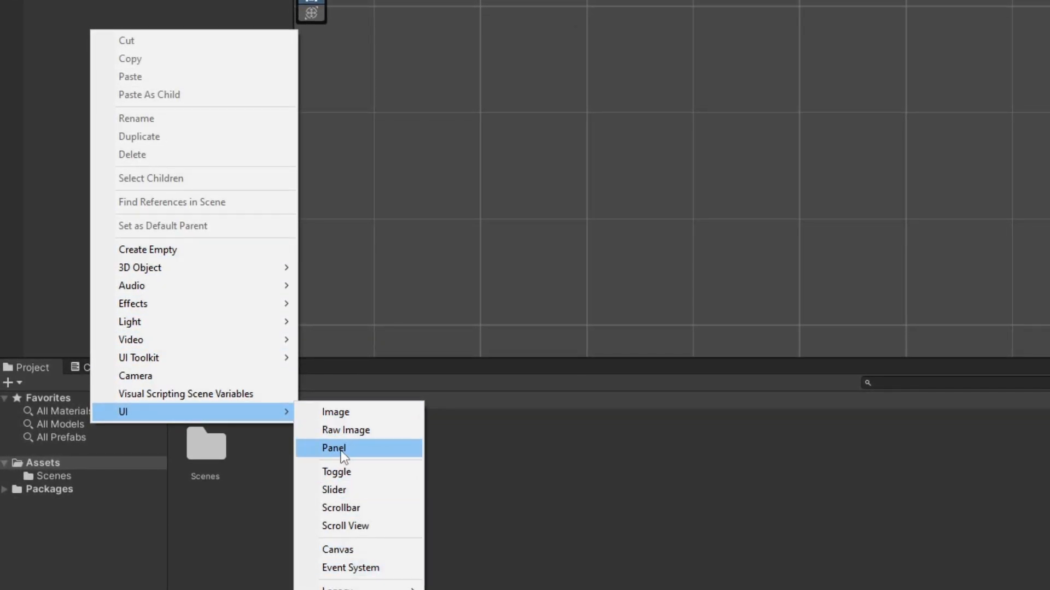
mouse_move(370, 589)
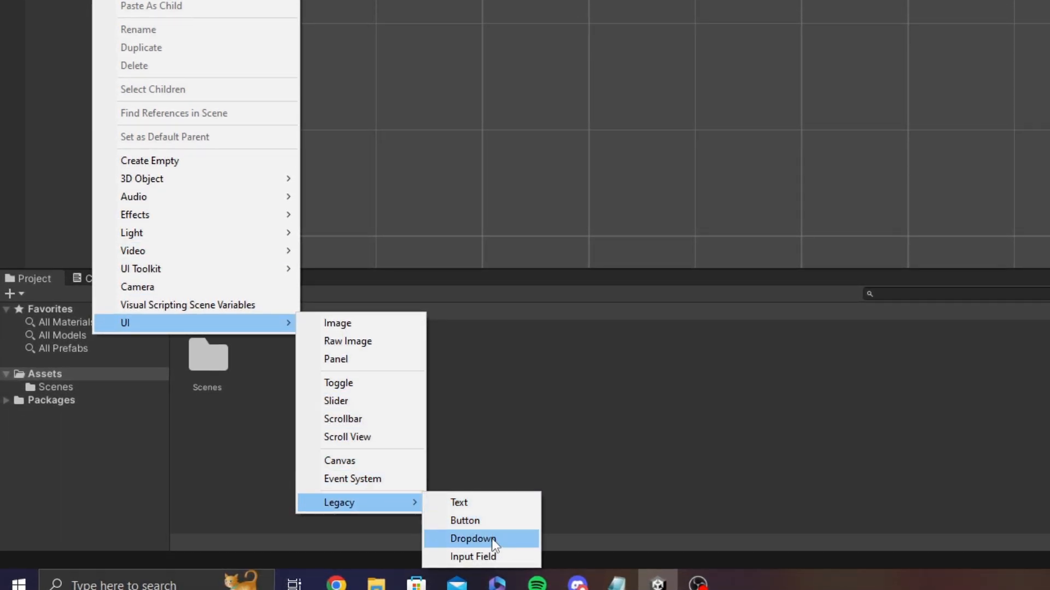
left_click(449, 523)
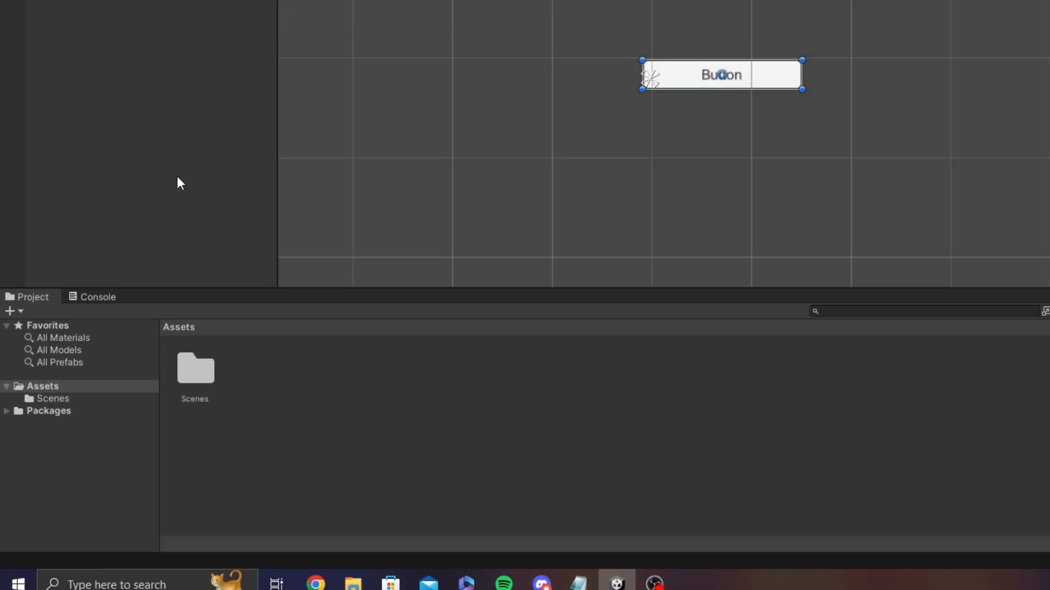
right_click(201, 0)
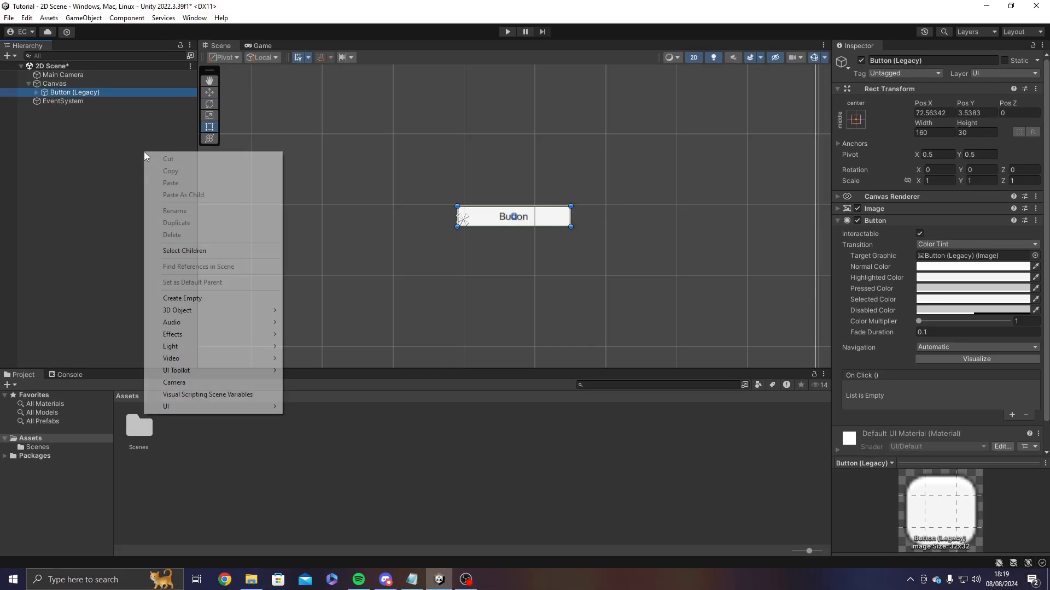
mouse_move(304, 343)
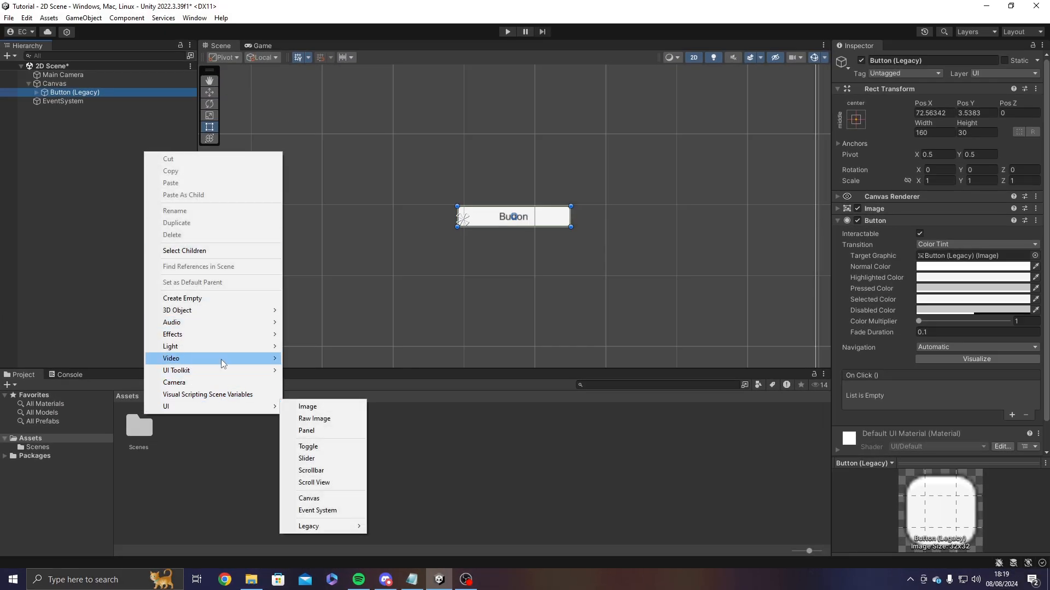
mouse_move(243, 408)
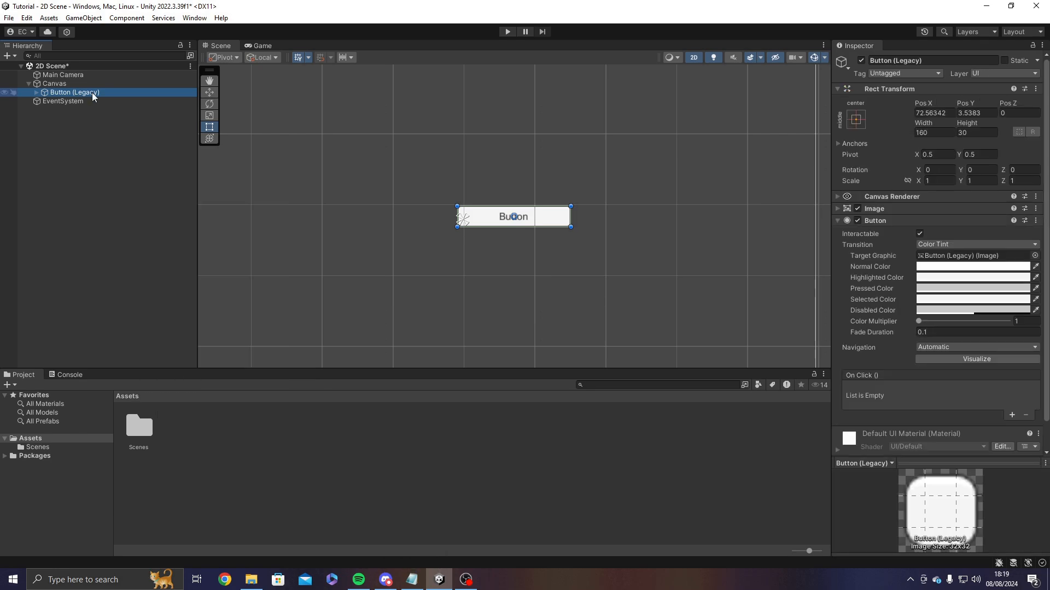
- Rename the new legacy button object as Button and expand it to reveal its text child
left_click(928, 61)
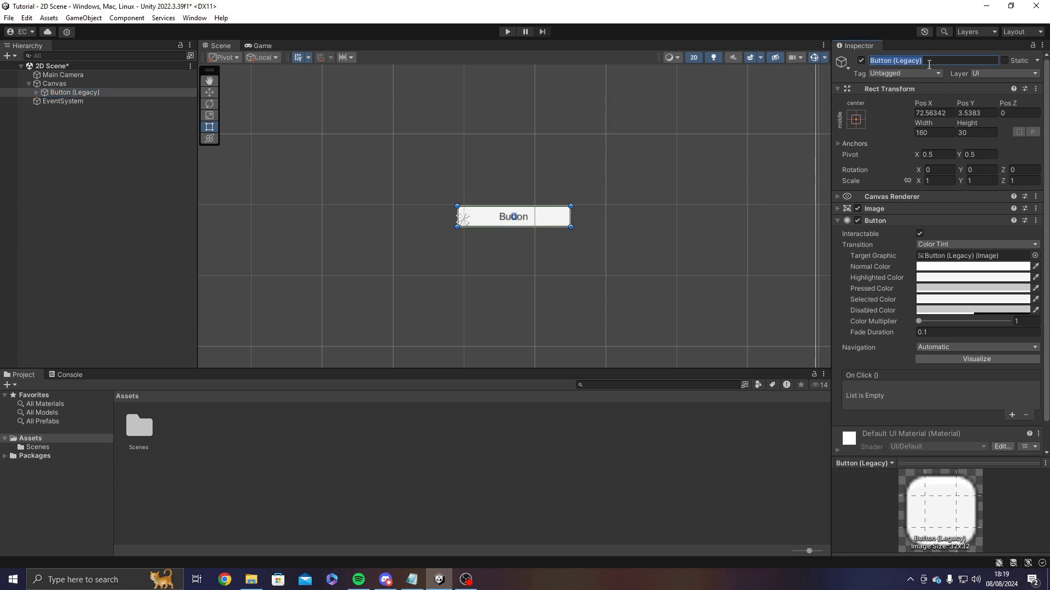
key("Return")
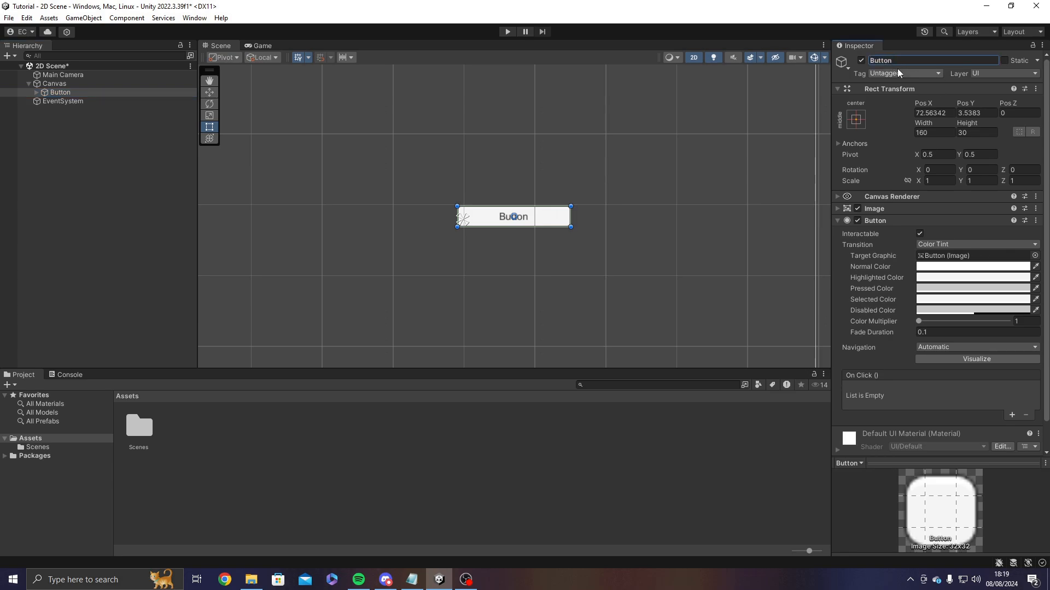
left_click(36, 93)
- Set the text of the button's Text (Legacy) child to "Click Me"
left_click(57, 101)
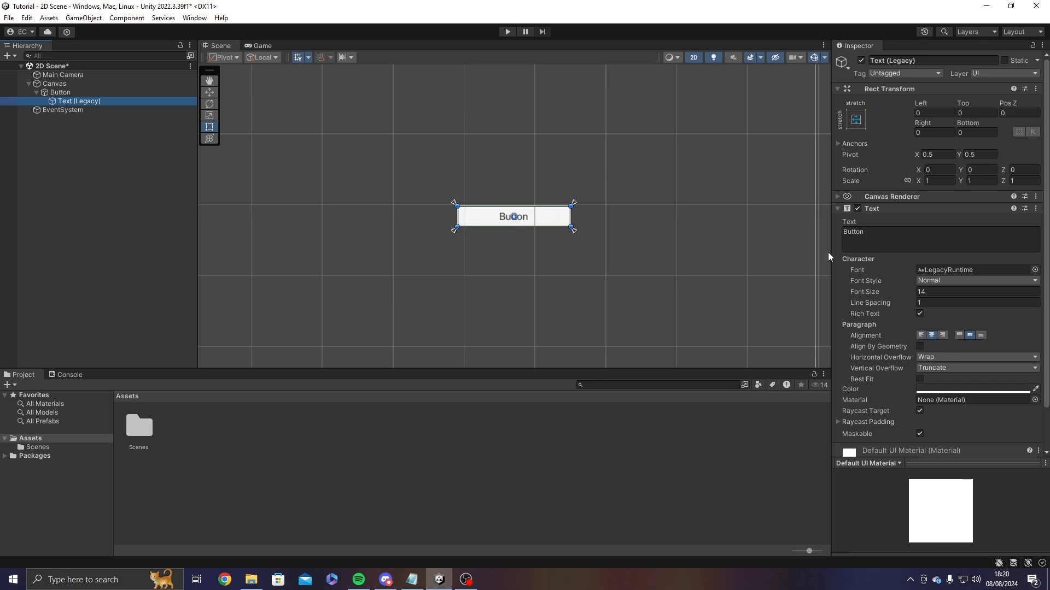
left_click(864, 238)
scroll(940, 294, "down", 3)
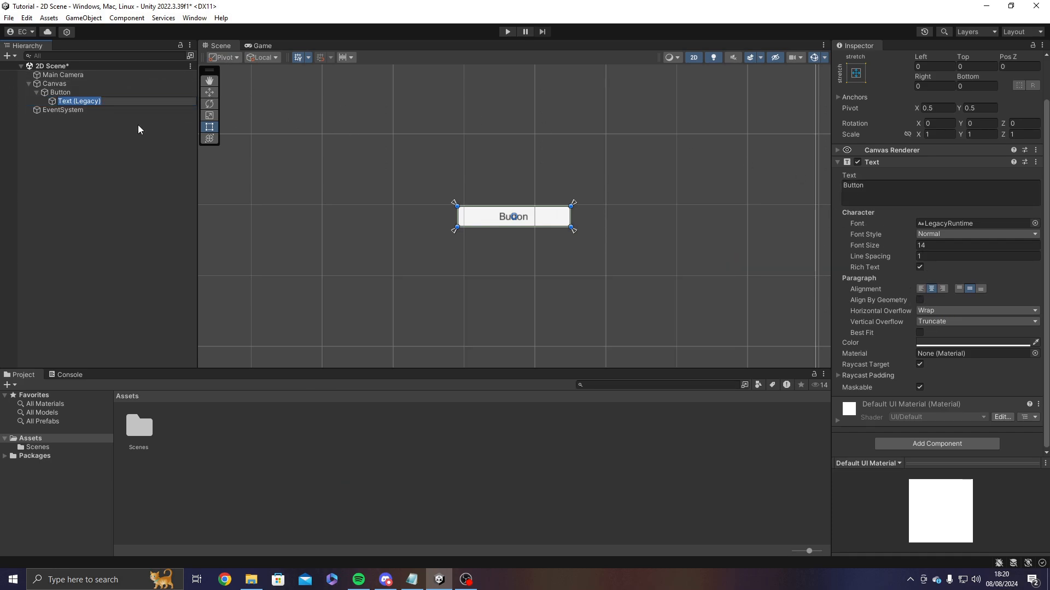
middle_click_drag(365, 224, 367, 234)
scroll(467, 227, "up", 12)
middle_click_drag(644, 236, 672, 237)
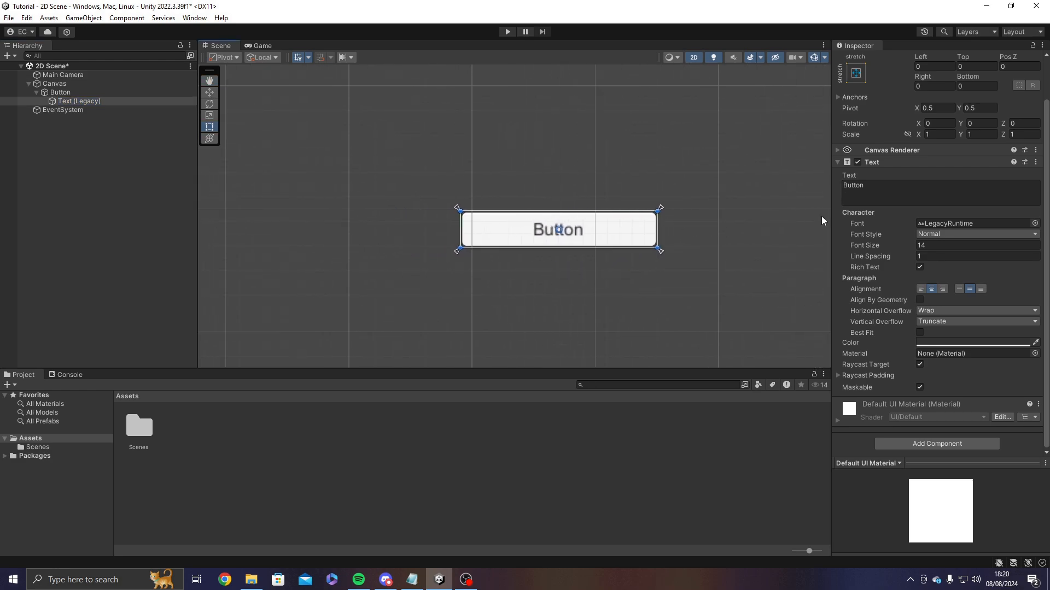
left_click(884, 202)
type("Click ME")
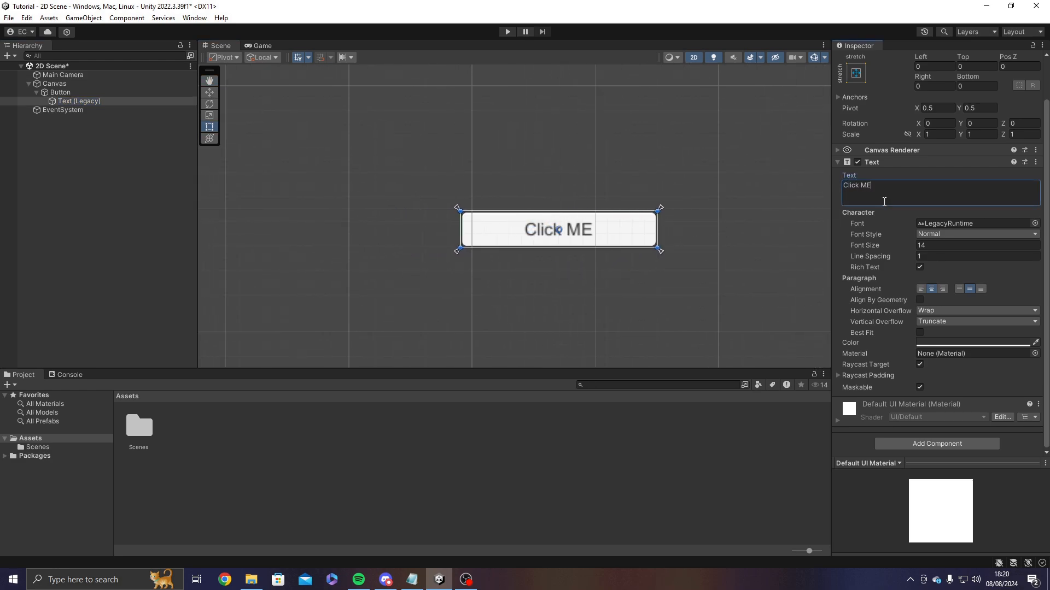
key("BackSpace")
type("e")
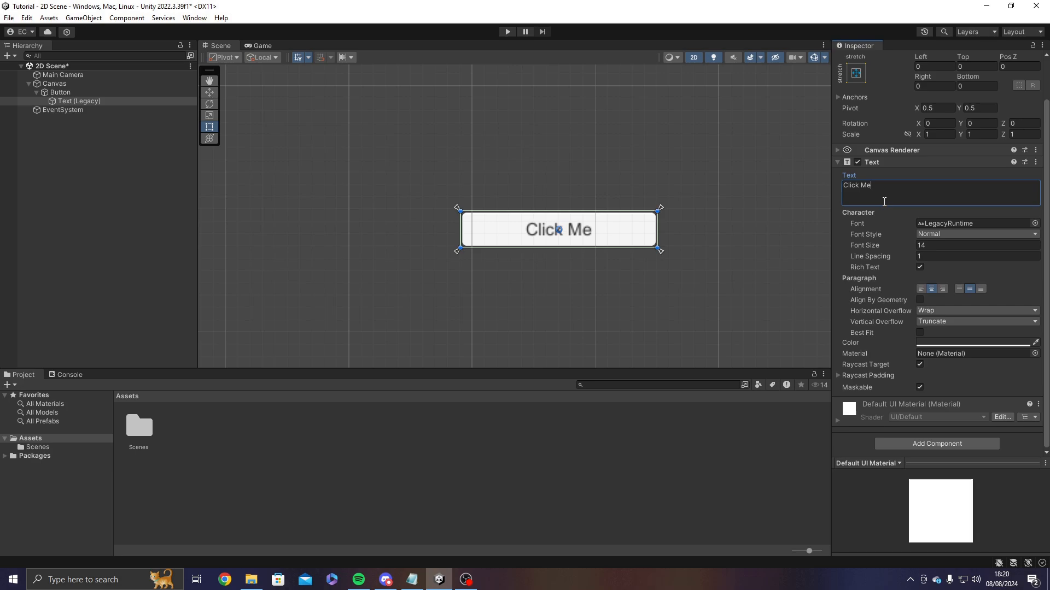
- Check the button in the Game view at 1x scale and return to the Scene view
left_click(260, 45)
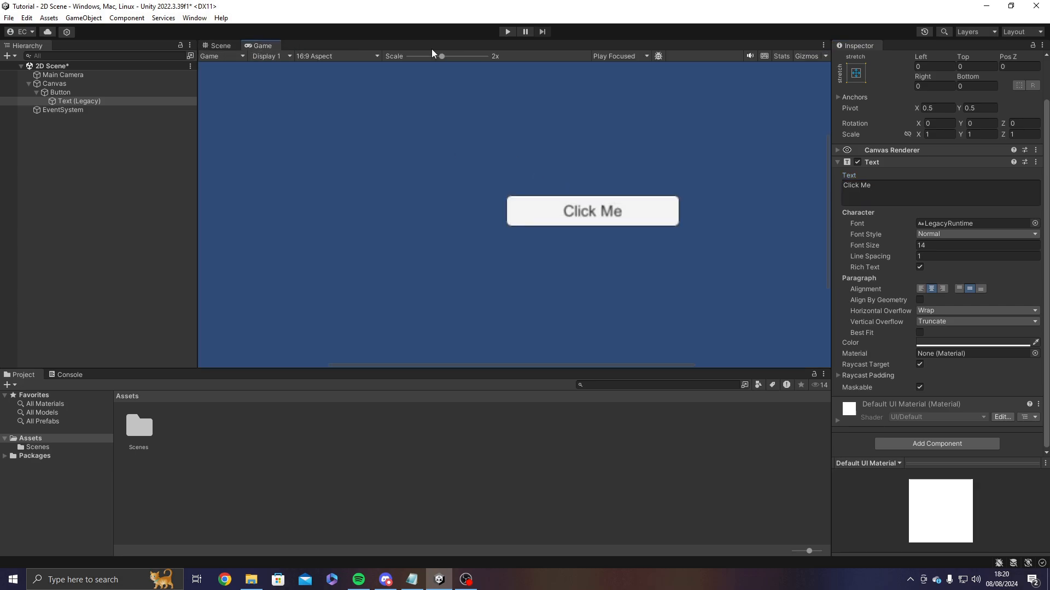
left_click_drag(431, 55, 407, 56)
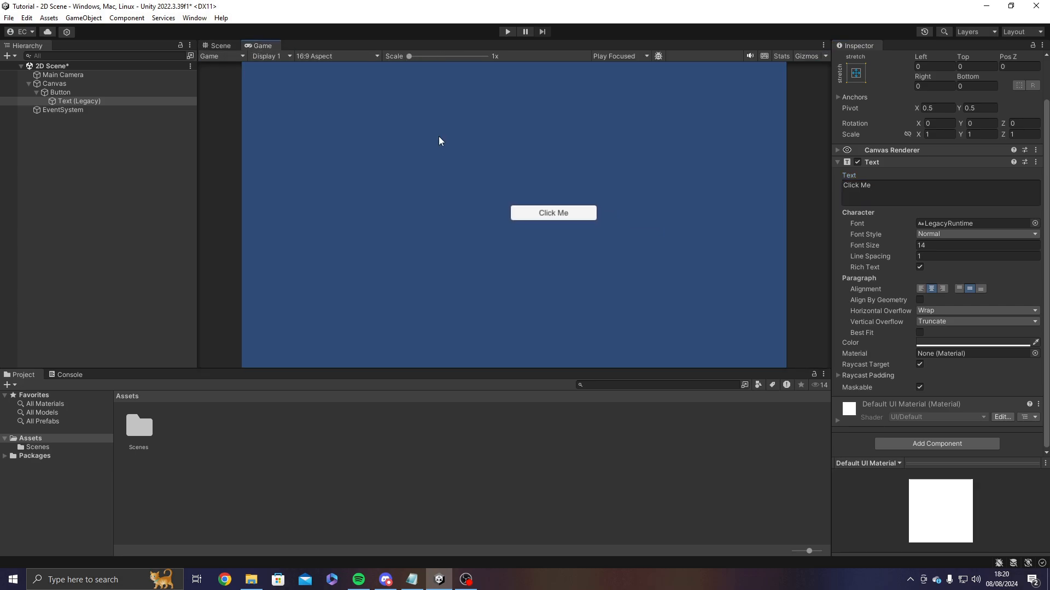
left_click(220, 46)
- Select the Button and examine its Image component, including the sprites available as Source Image
left_click(454, 191)
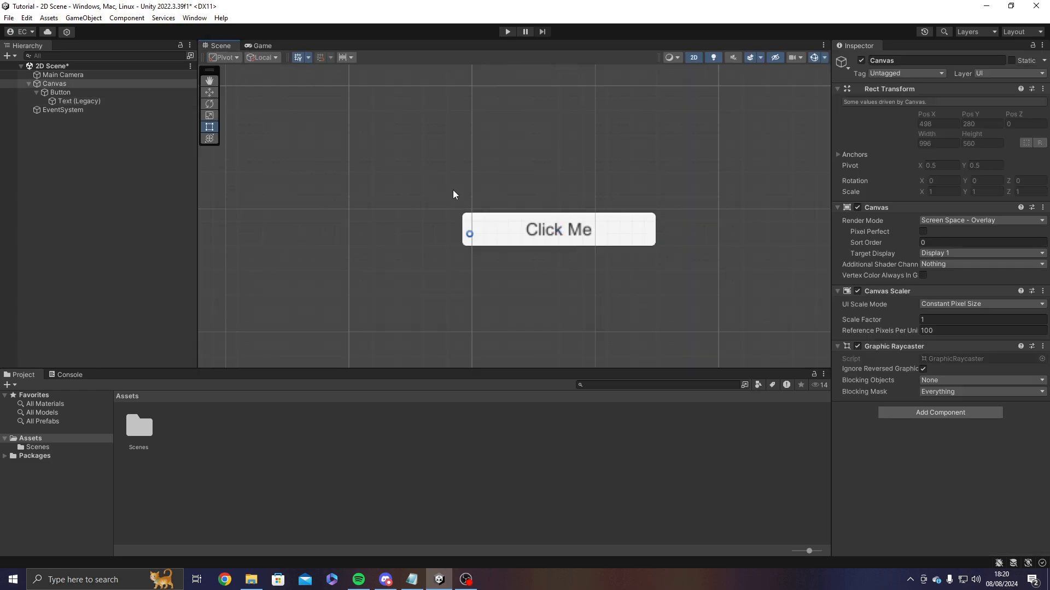
scroll(453, 189, "down", 2)
left_click(70, 92)
left_click(37, 93)
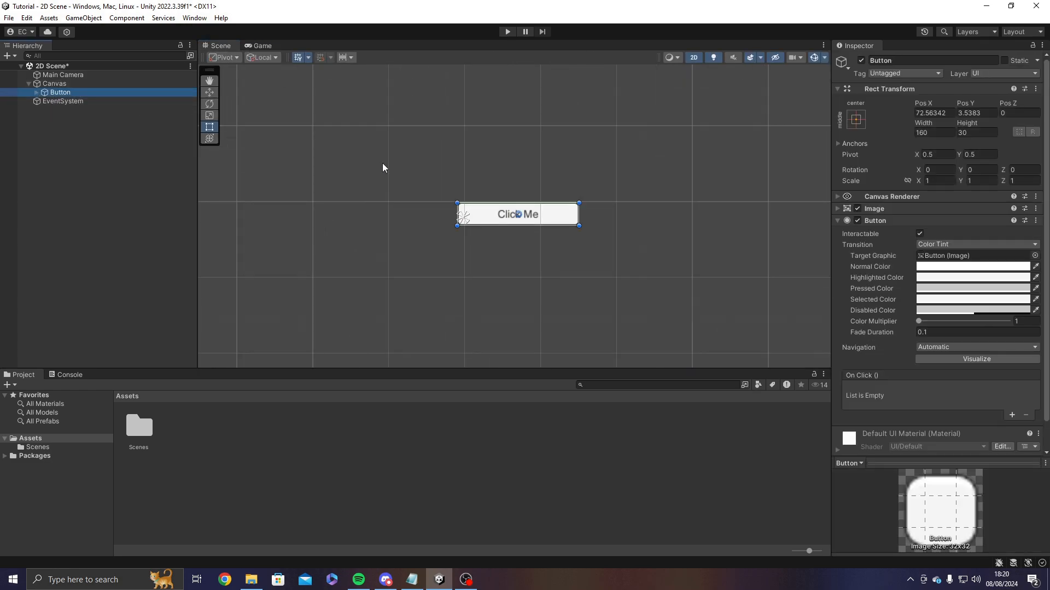
left_click(875, 209)
left_click(1035, 221)
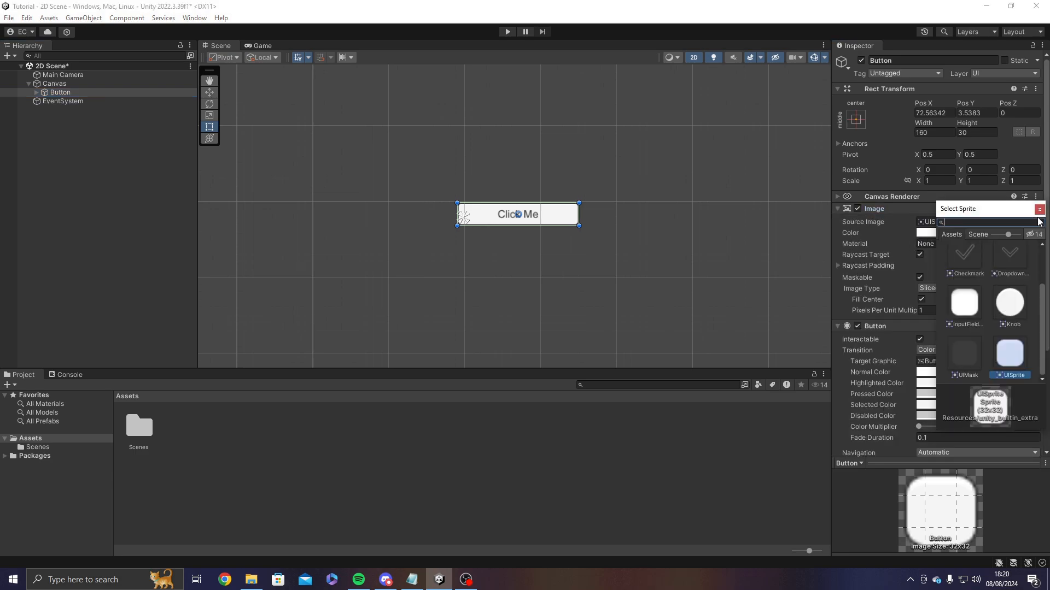
left_click(1040, 209)
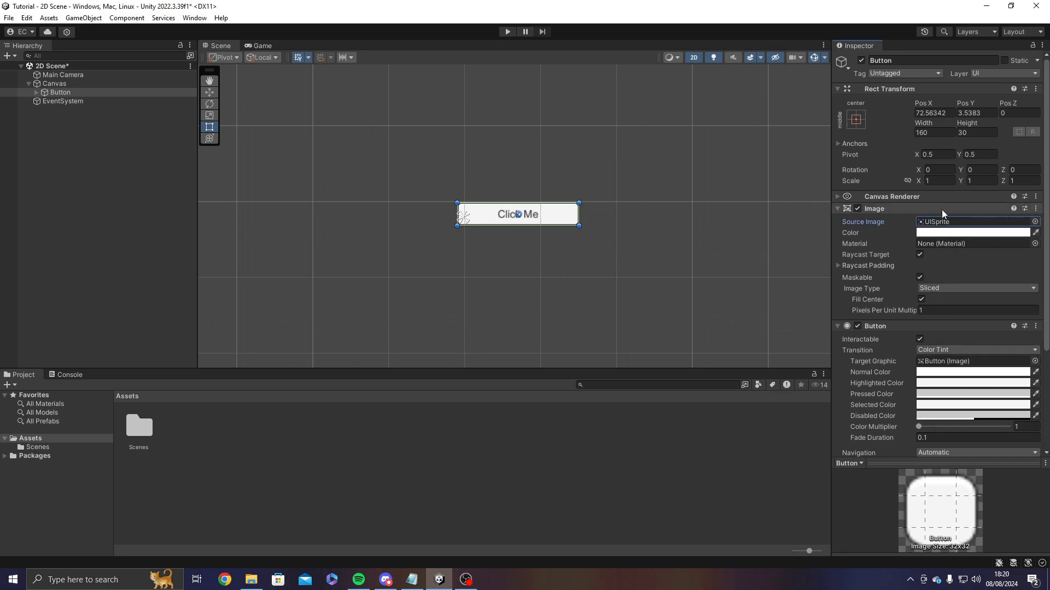
left_click(942, 209)
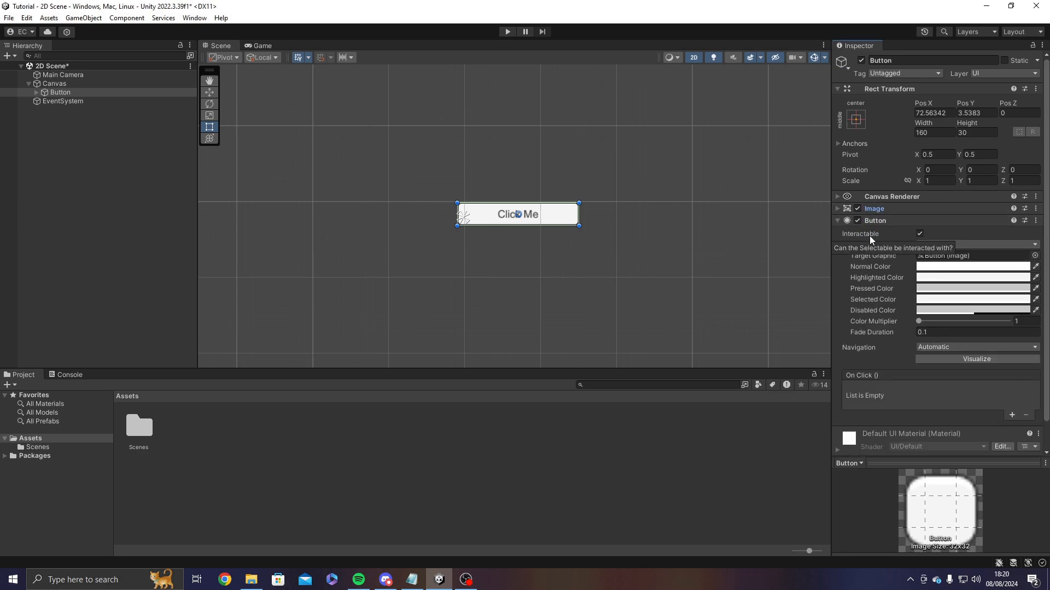
- Run the scene and test the interactable Click Me button's response to presses
left_click(919, 233)
left_click(508, 32)
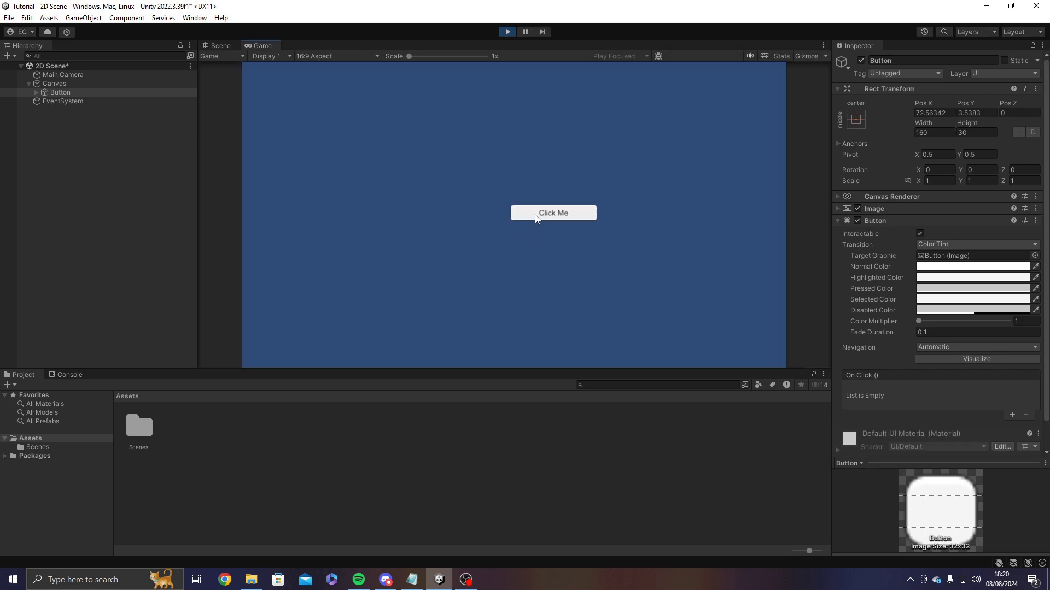
left_click(535, 218)
left_click(536, 218)
left_click(536, 218)
- Set the button's Pressed Color to bright red while the scene is running
left_click(959, 289)
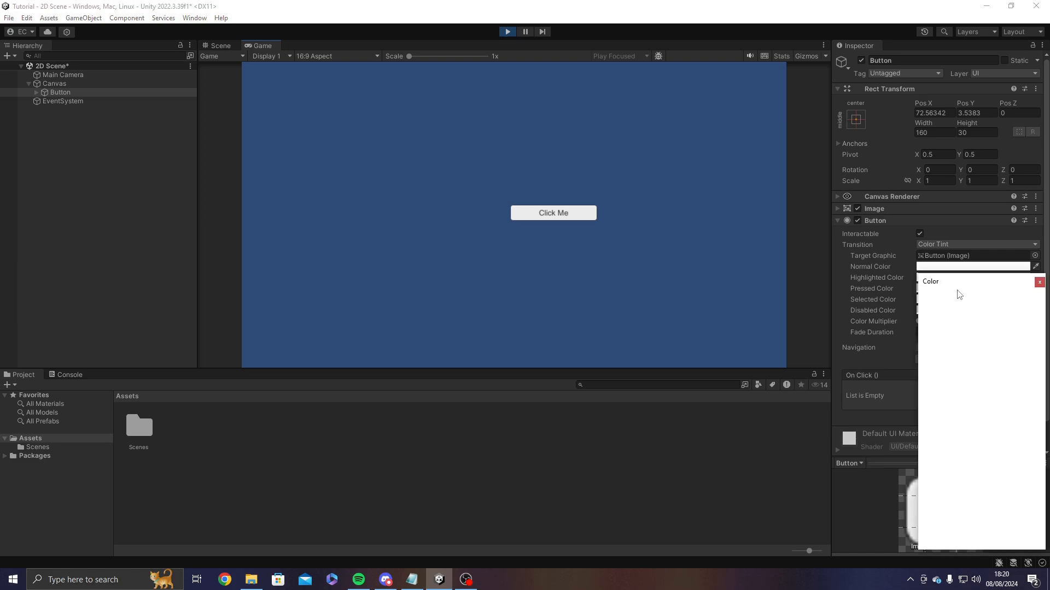
left_click_drag(1004, 382, 1009, 348)
left_click(1039, 282)
- Test the button's pressed tint in the running scene and exit play mode
left_click(595, 218)
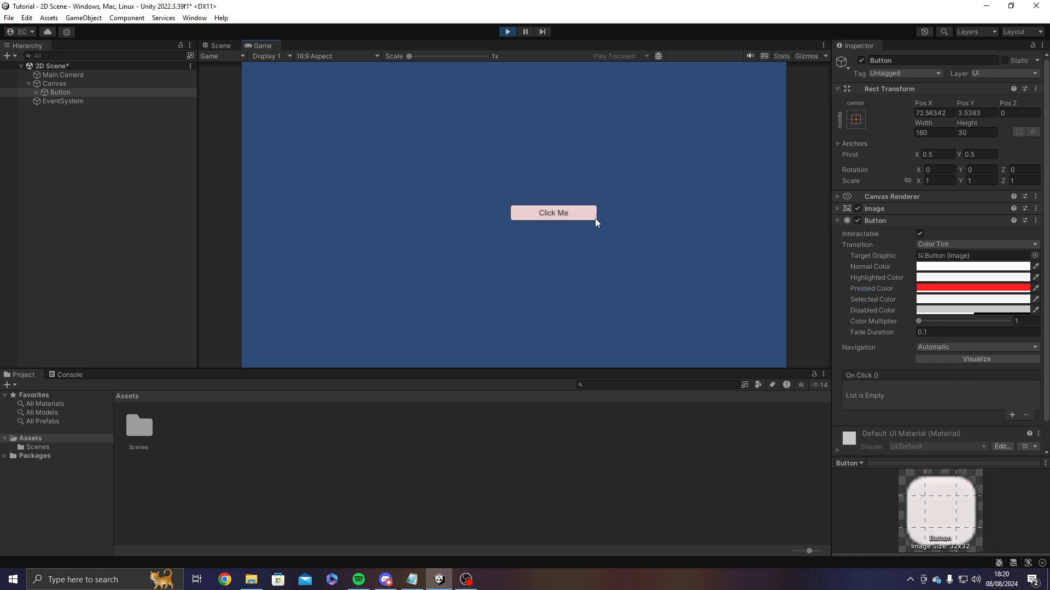
left_click(595, 218)
left_click(508, 31)
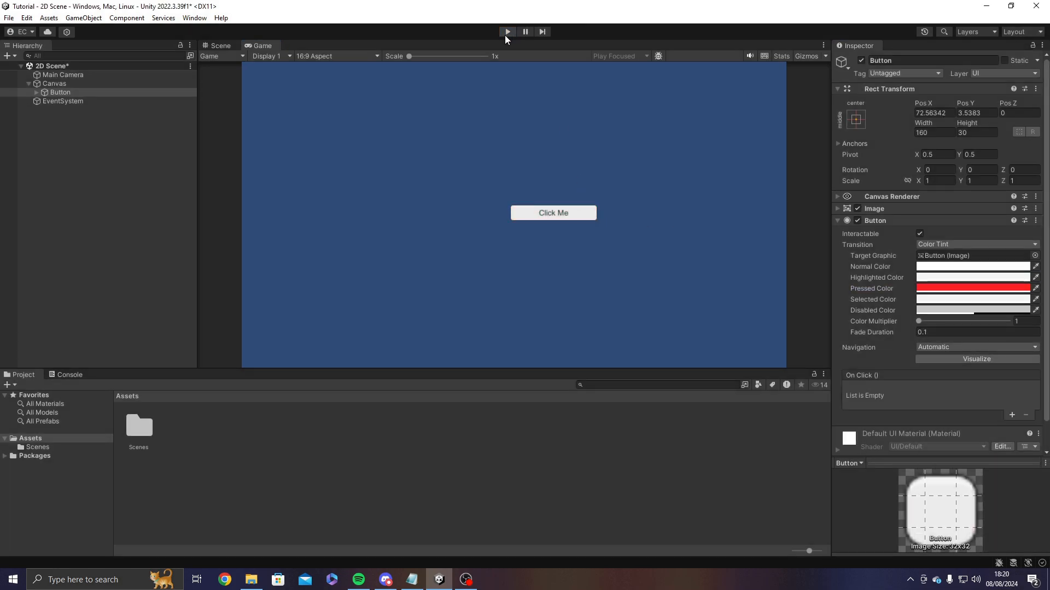
- Turn off the Button's Interactable option and set its Pressed Color to red, FF1010
left_click(919, 233)
left_click(946, 288)
left_click_drag(984, 371, 1006, 344)
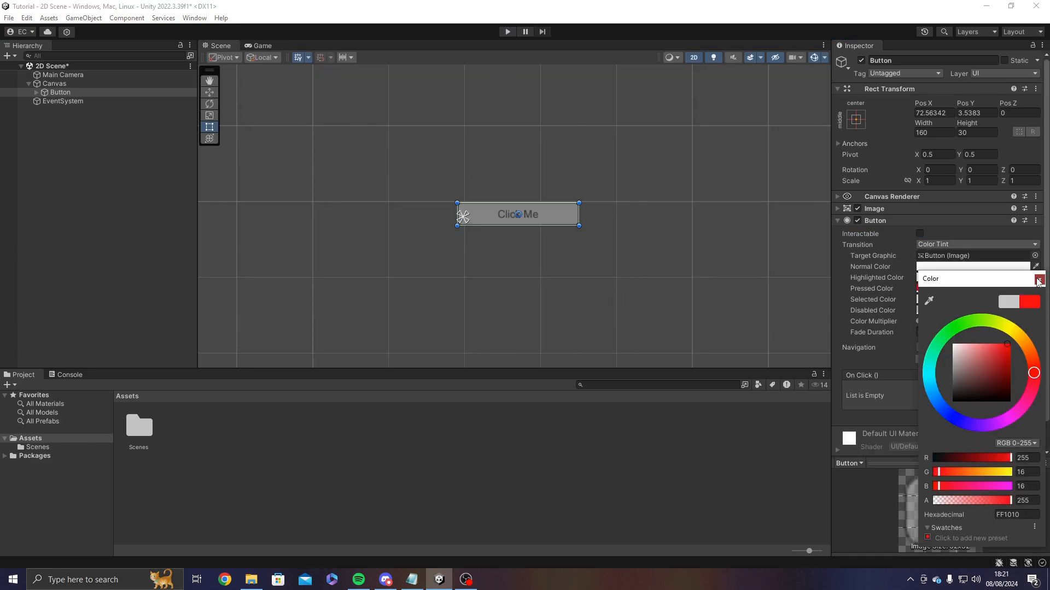
left_click(1039, 279)
- Run the scene to test the non-interactable button, exit play mode and make the button interactable again
left_click(507, 32)
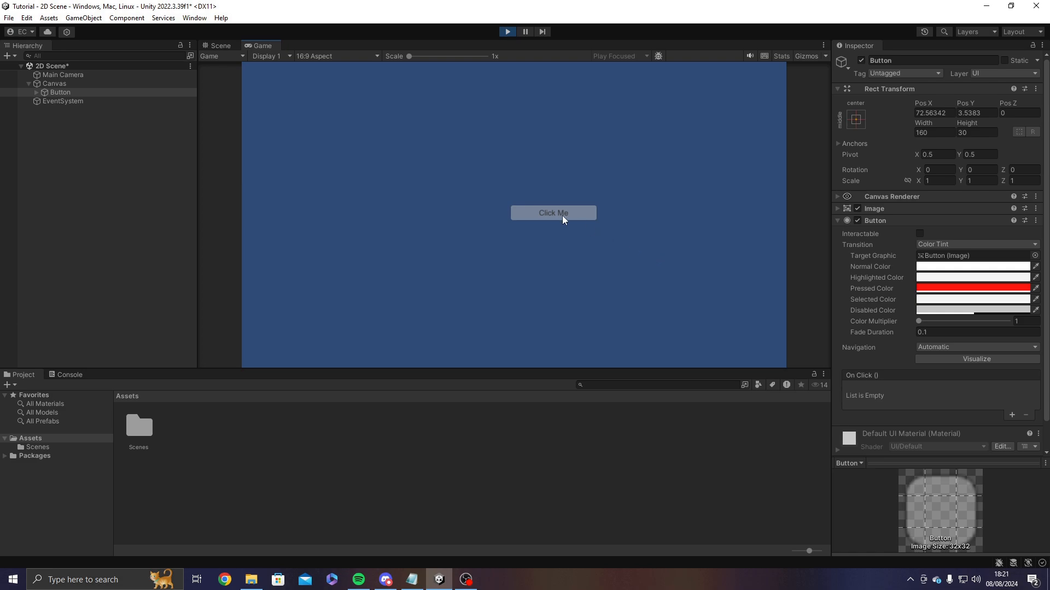
left_click(507, 31)
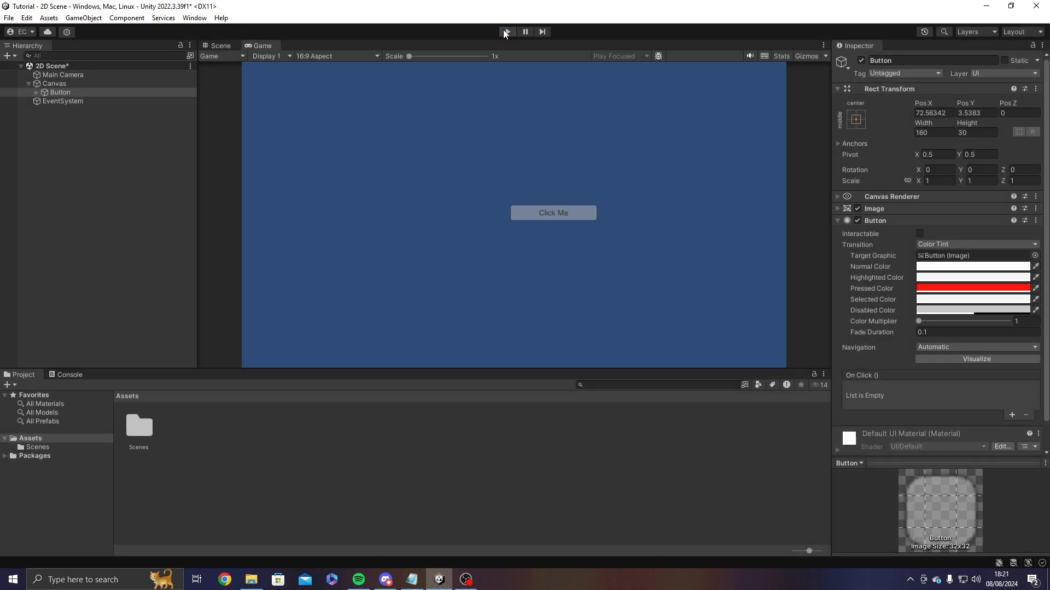
left_click(920, 233)
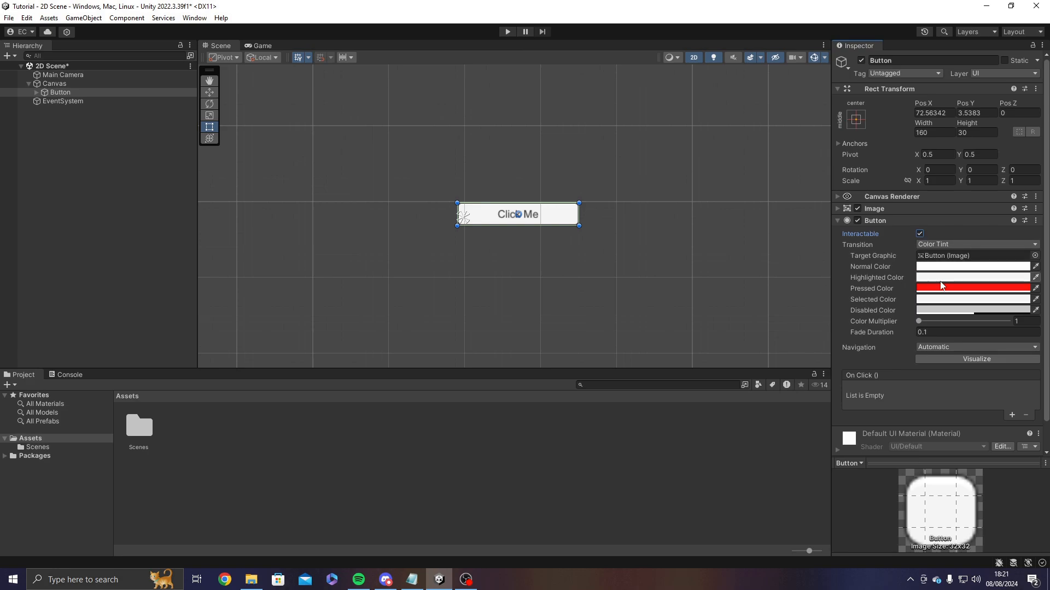
- Undo the Pressed Color and Interactable changes made to the Button and reselect it
left_click(951, 288)
left_click(1039, 283)
middle_click_drag(665, 218, 664, 222)
key("ctrl+z")
key("ctrl+z")
key("ctrl+z")
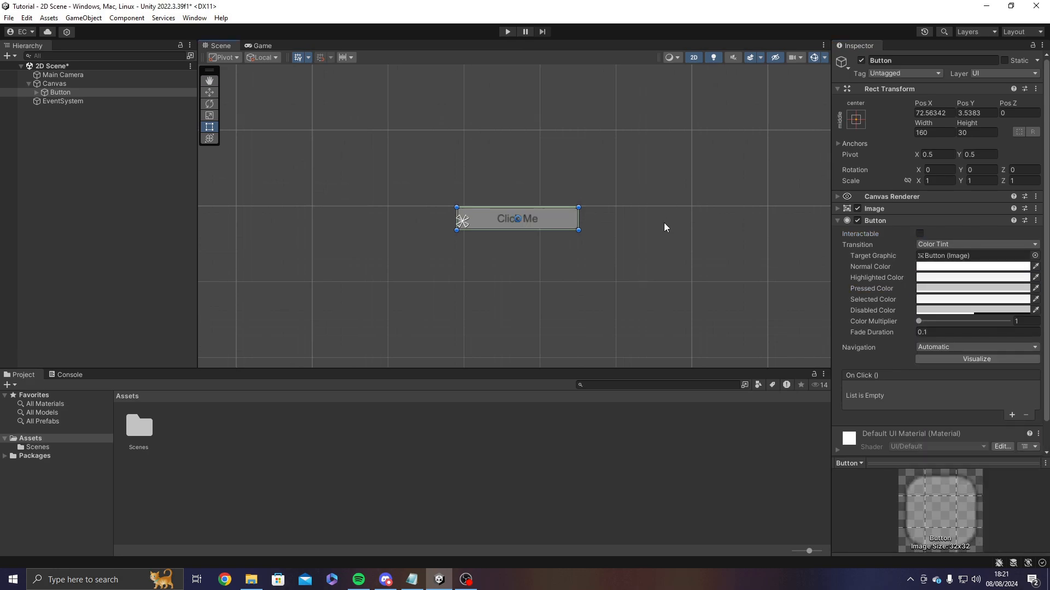
left_click(695, 235)
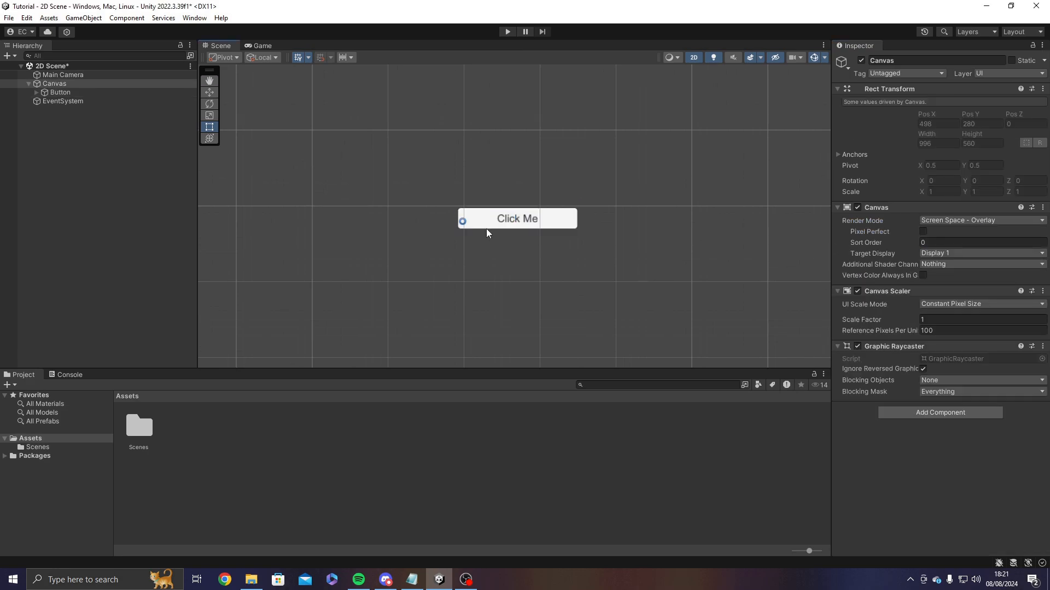
left_click(109, 94)
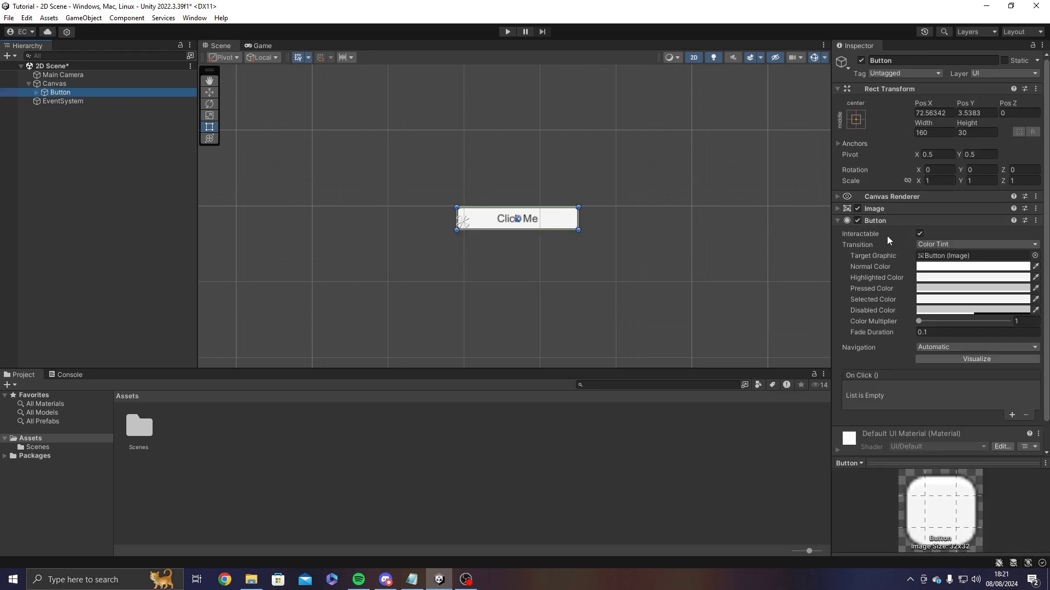
- Add an entry to the Button's On Click list and view the objects available for its object slot
scroll(881, 246, "down", 1)
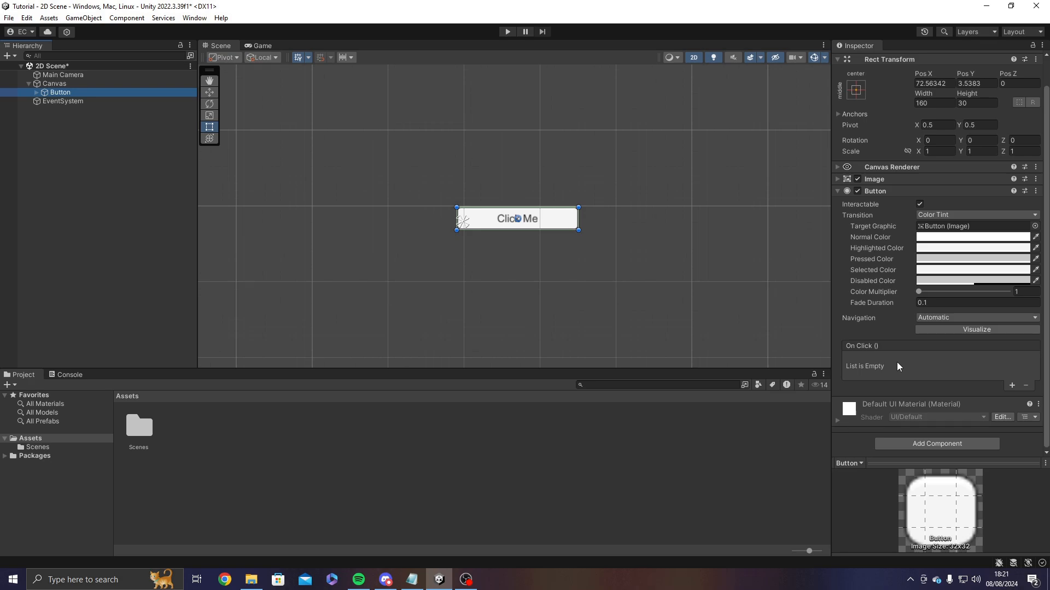
left_click(1010, 386)
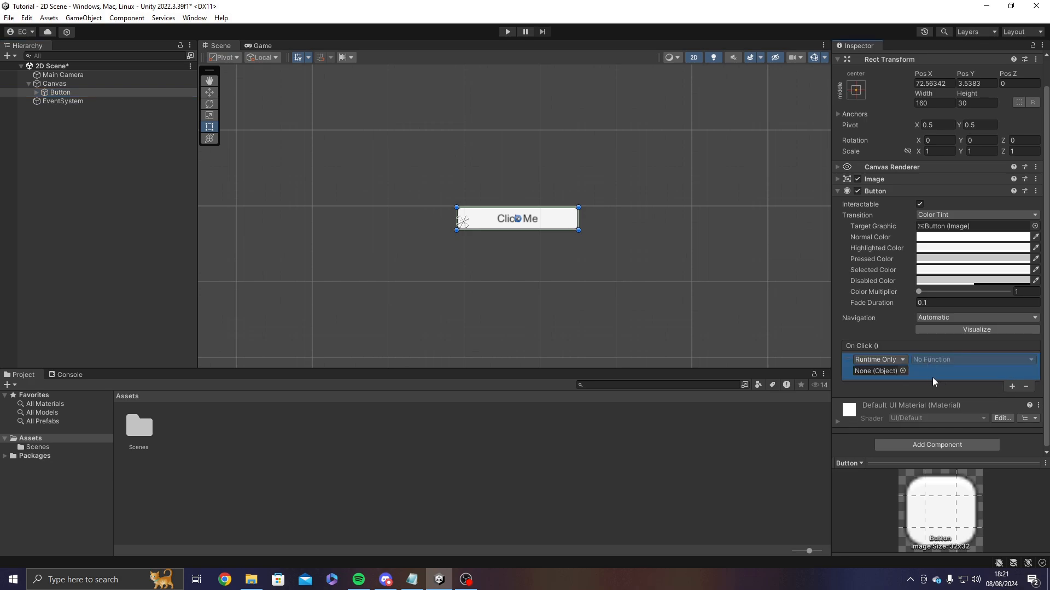
left_click(903, 371)
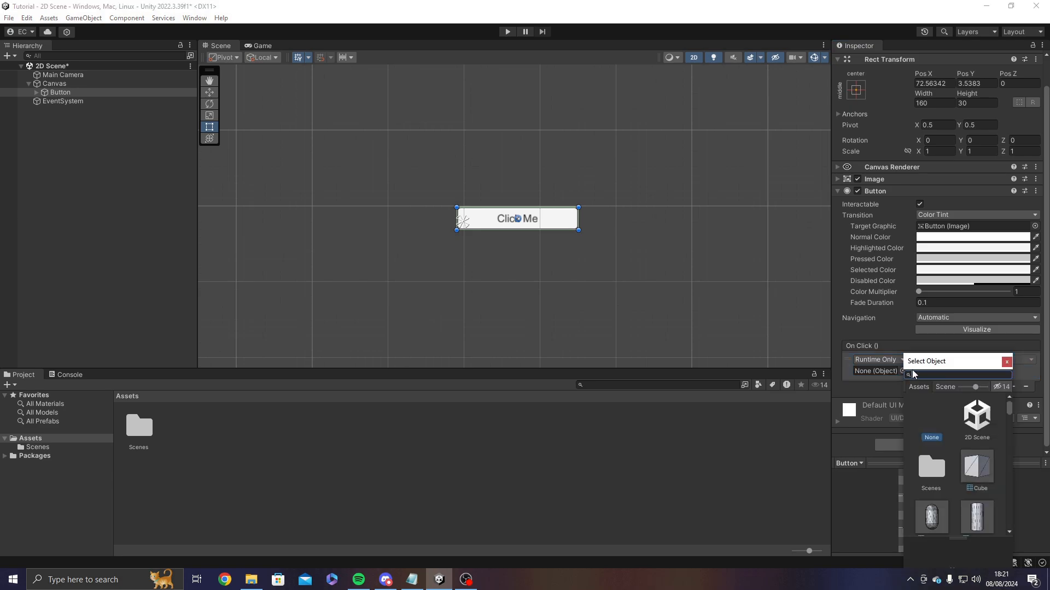
left_click(1007, 361)
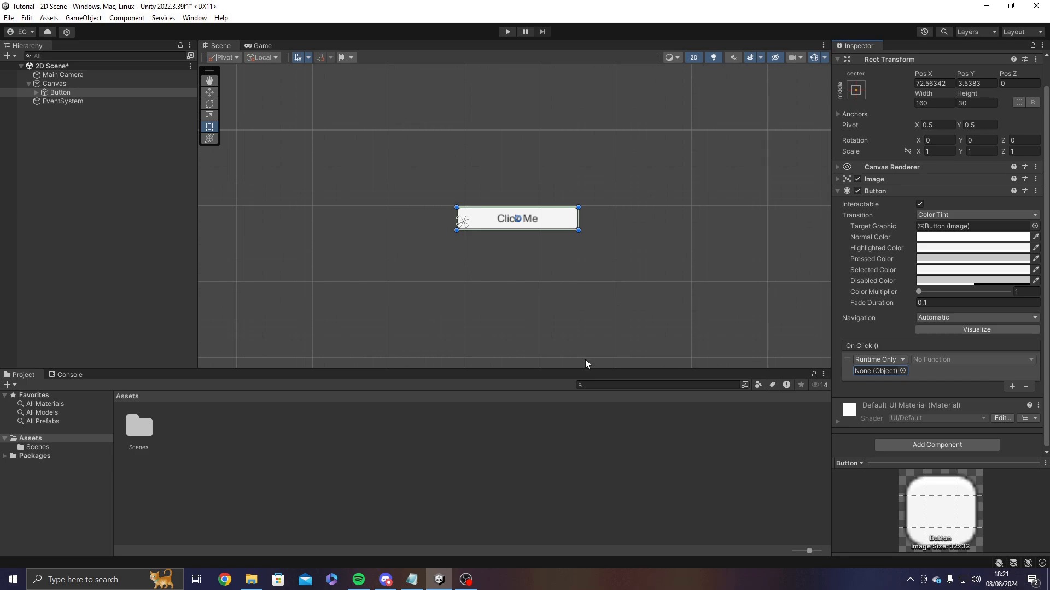
- Examine the On Click entry's call mode options and the Click Me button in the Scene and Game views outside play mode
left_click(871, 359)
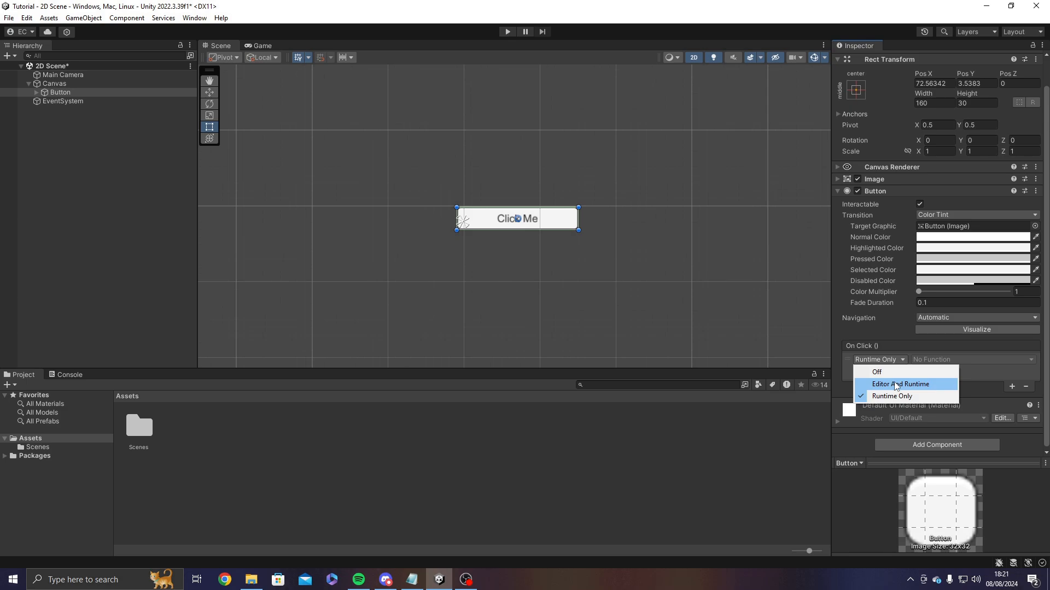
left_click(262, 46)
left_click(219, 46)
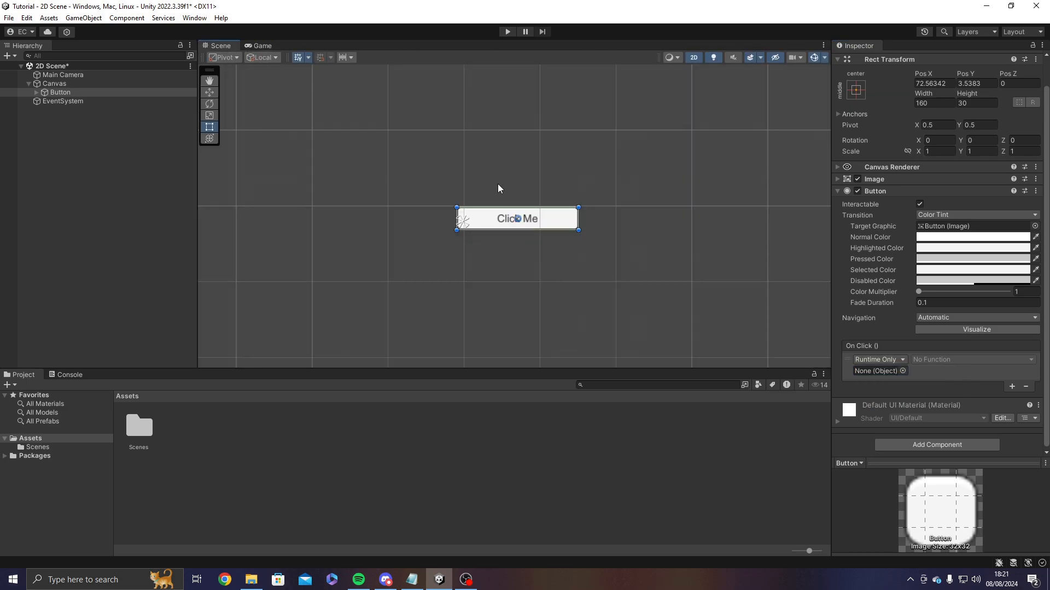
left_click(563, 222)
left_click(611, 214)
scroll(511, 197, "down", 5)
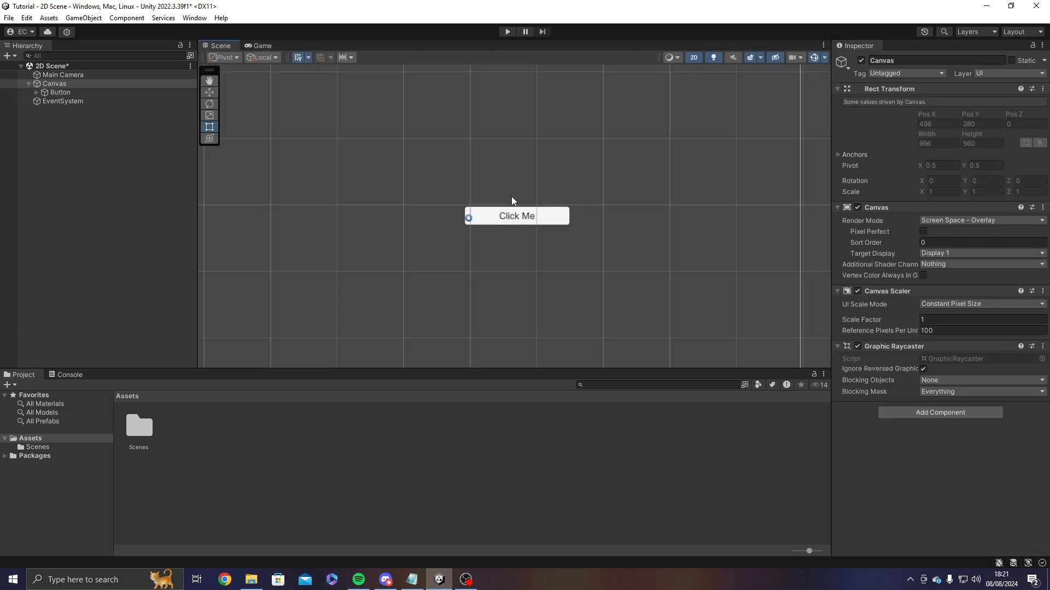
left_click(562, 256)
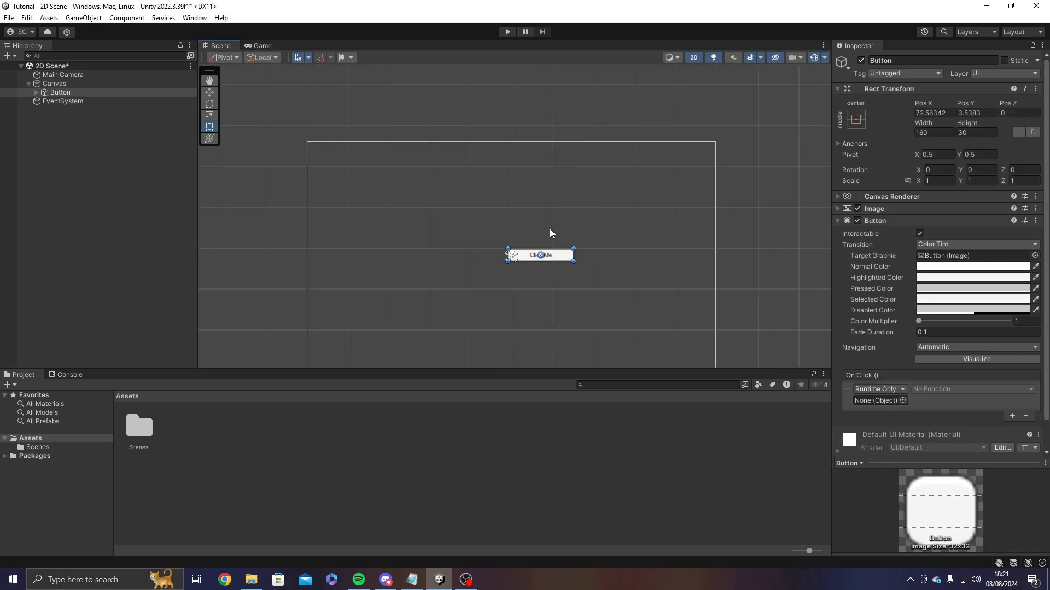
left_click(549, 228)
left_click(568, 256)
left_click(591, 267)
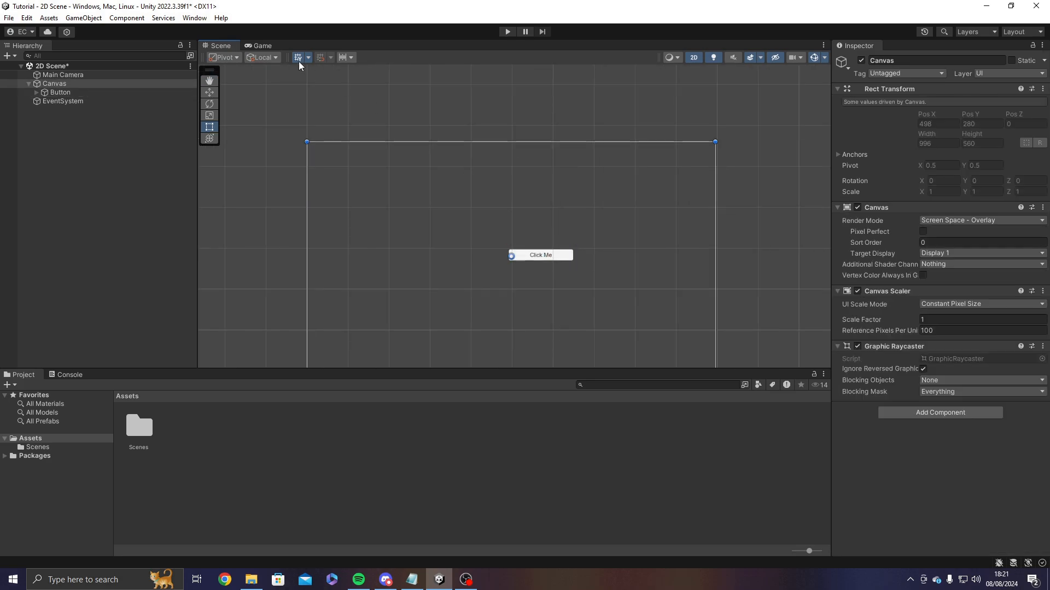
left_click(110, 92)
left_click(249, 45)
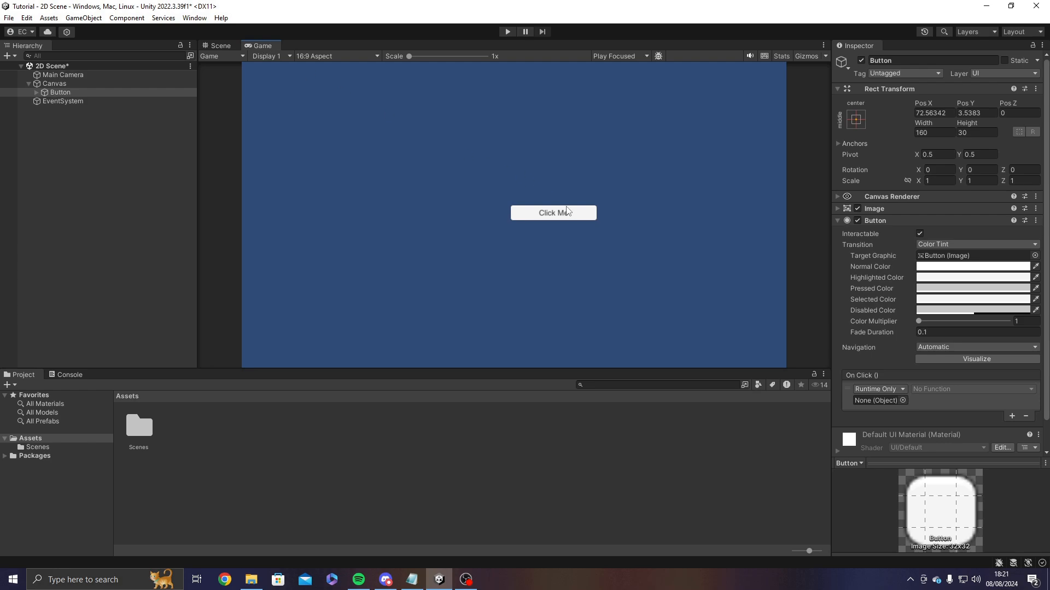
left_click(222, 46)
- Reselect the Button and choose Runtime Only as its On Click entry's call mode
left_click(125, 92)
left_click(893, 360)
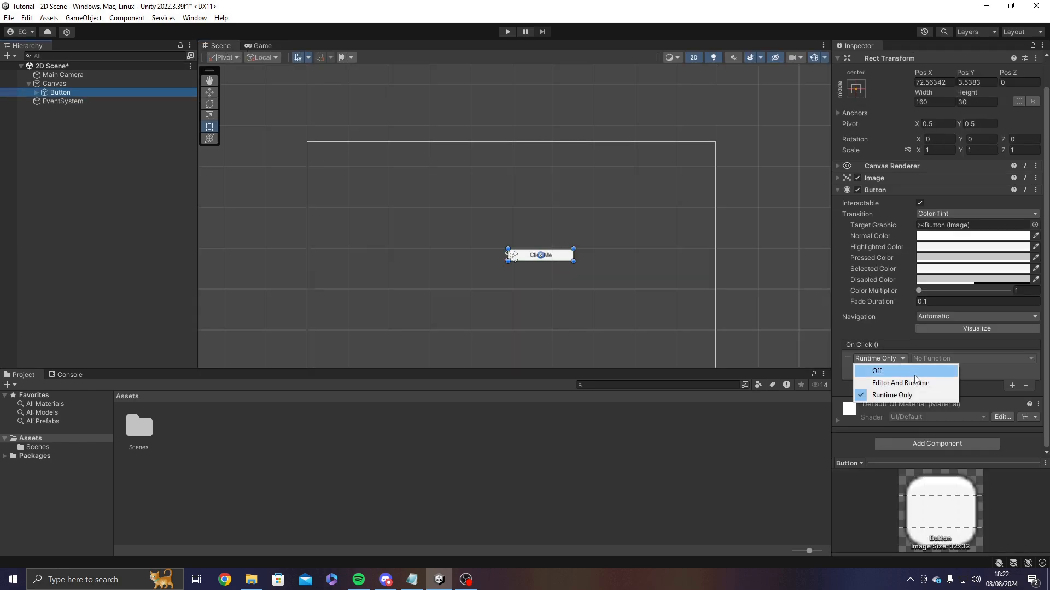
left_click(913, 391)
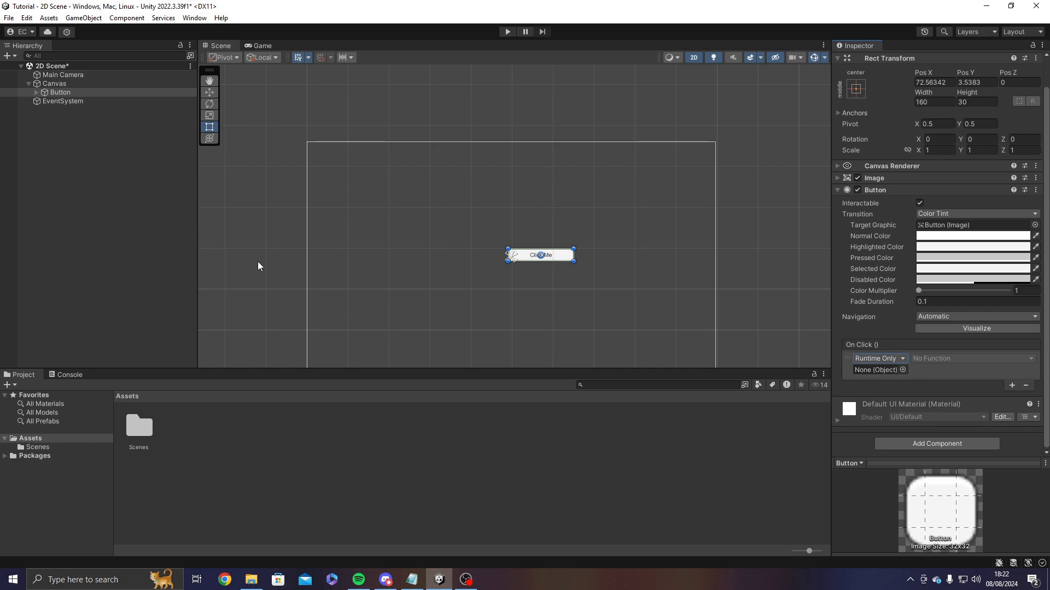
- Create a C# script named ButtonTest in the Assets folder and open it in Visual Studio
middle_click_drag(396, 266, 342, 269)
scroll(412, 269, "up", 3)
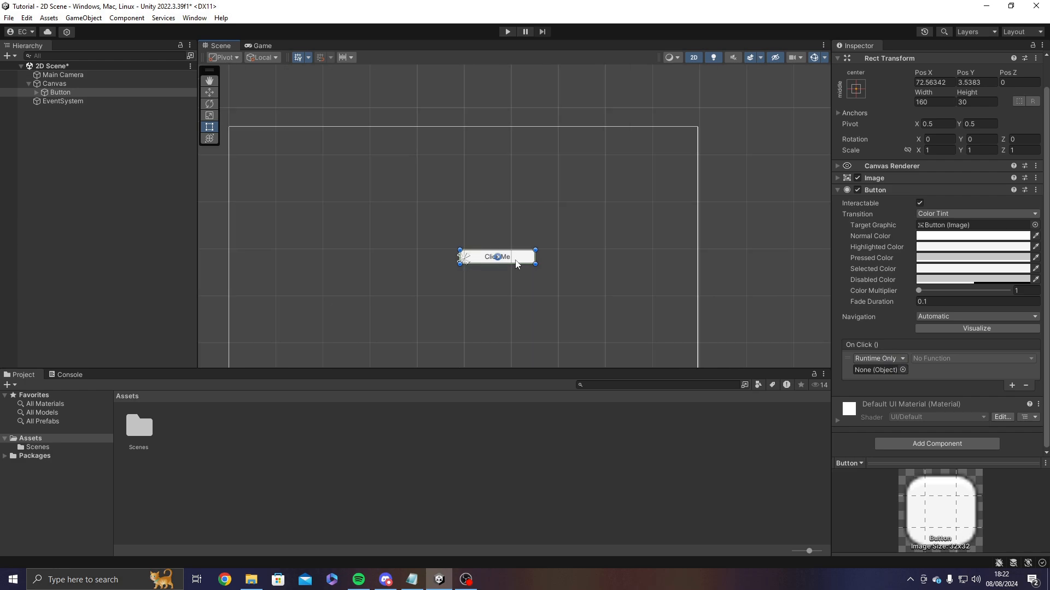
middle_click_drag(531, 257, 562, 231)
left_click(378, 439)
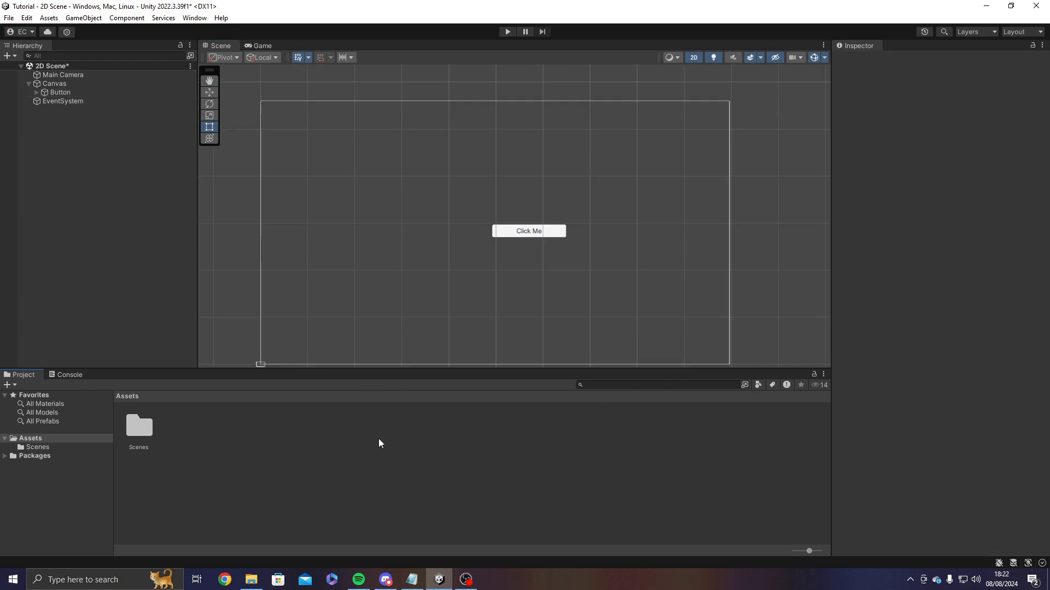
right_click(379, 439)
mouse_move(436, 131)
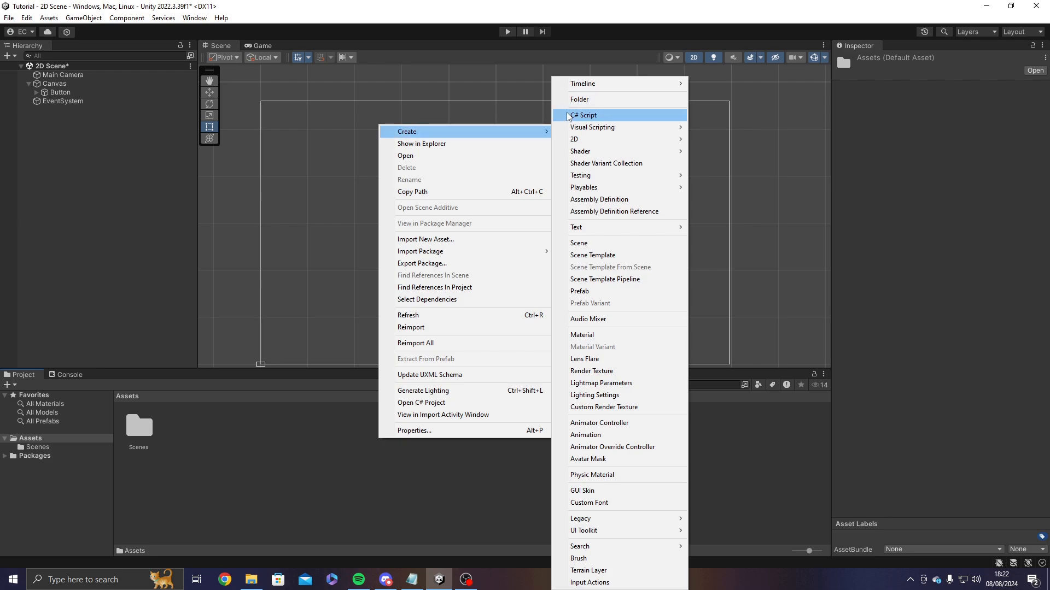
left_click(277, 445)
right_click(262, 446)
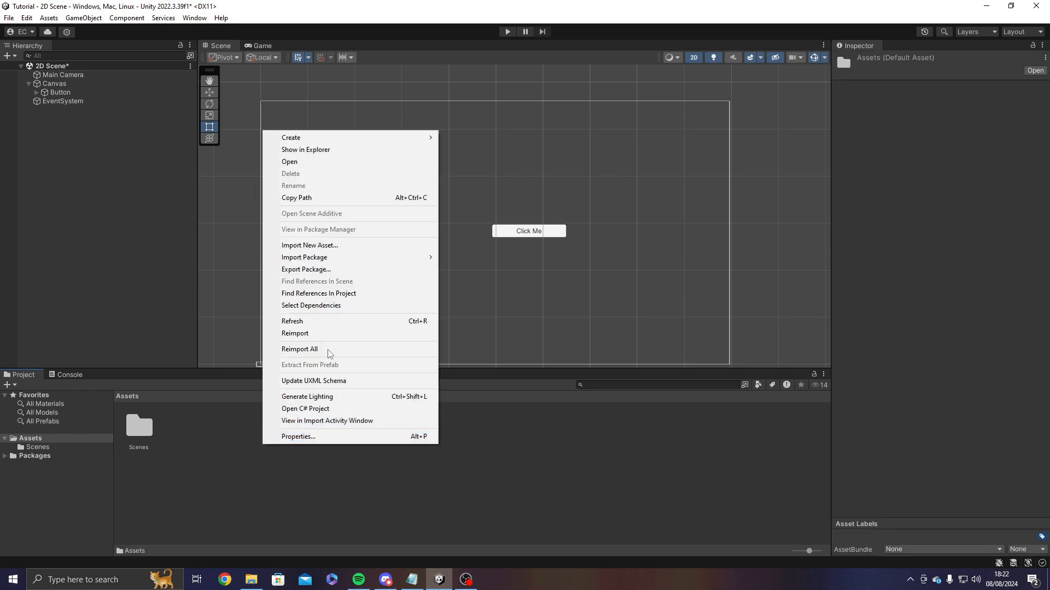
left_click(478, 115)
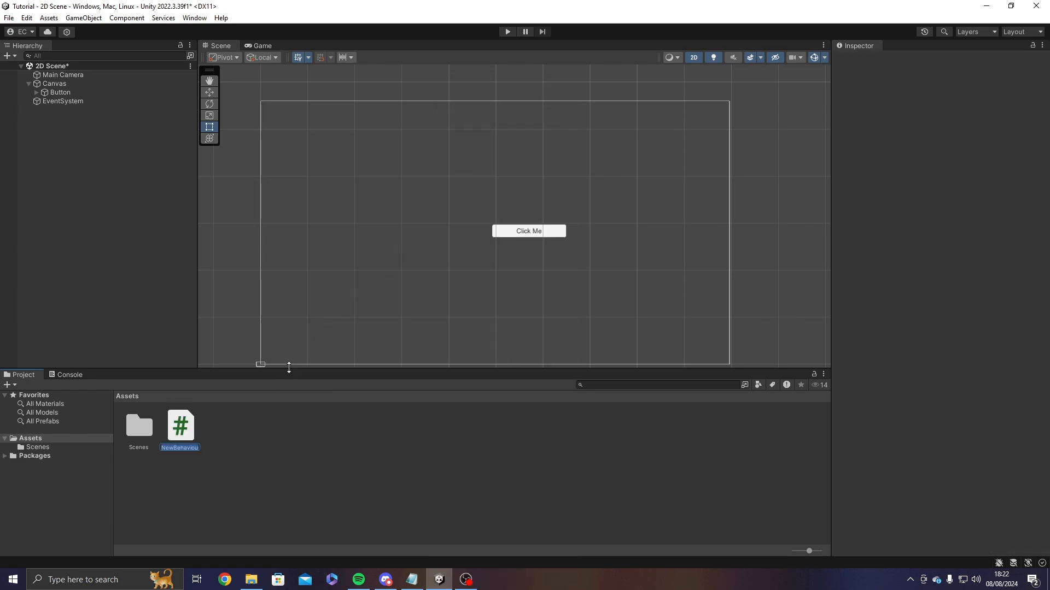
type("TestButt")
key("ctrl+a")
type("ButtonTest")
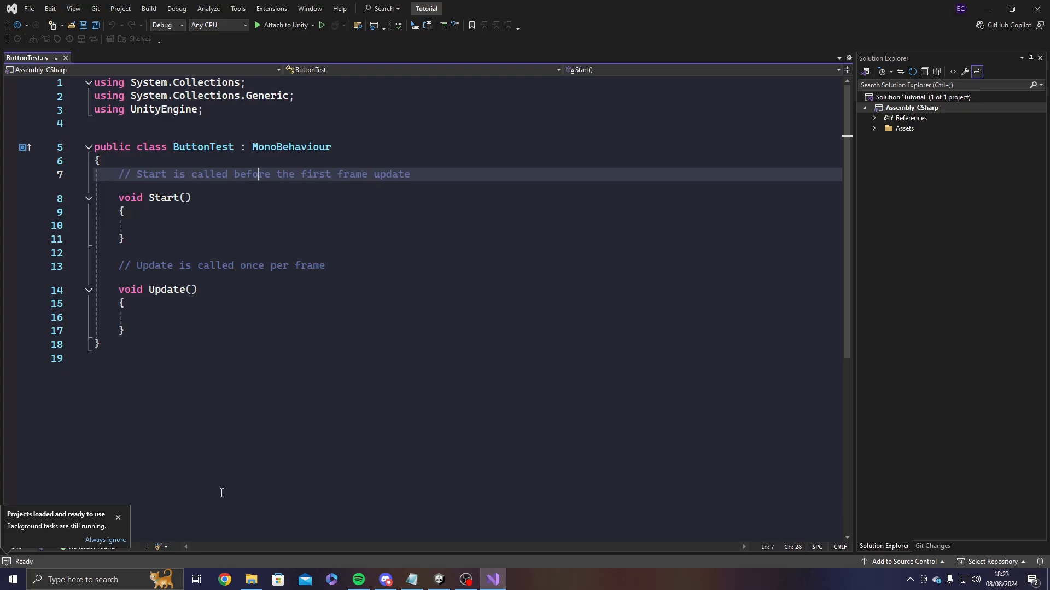
left_click(118, 517)
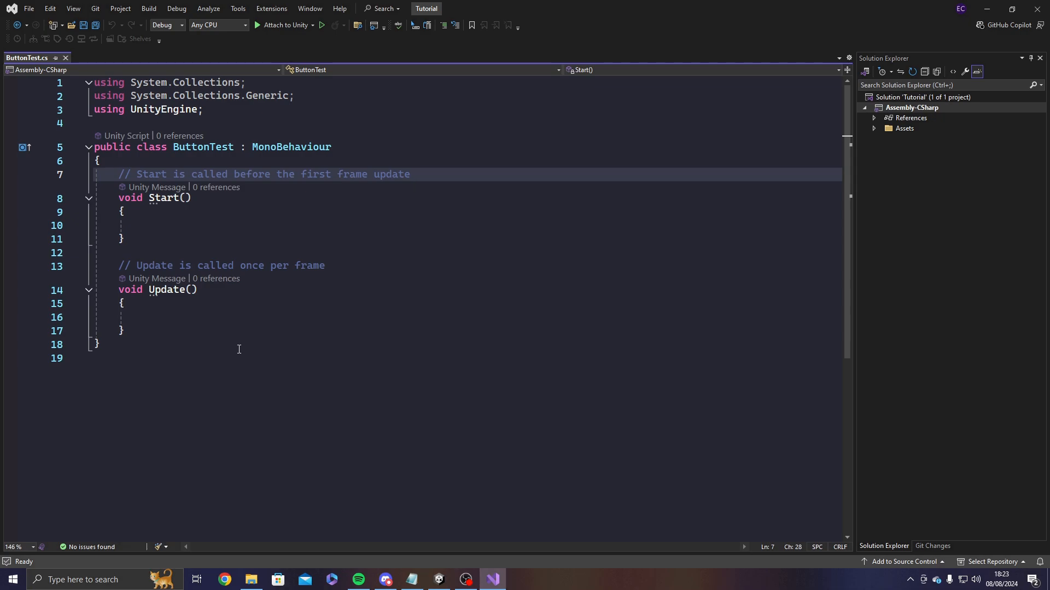
- Add a using UnityEngine.UI; directive below the UnityEngine directive in the ButtonTest script
left_click_drag(180, 317, 93, 109)
left_click(257, 225)
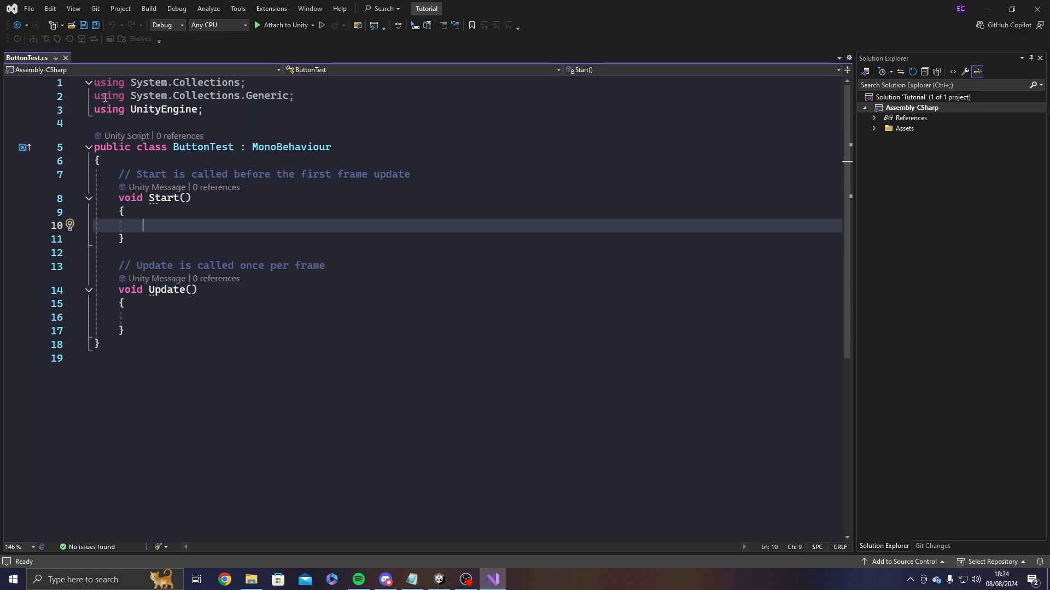
left_click(133, 112)
left_click(207, 109)
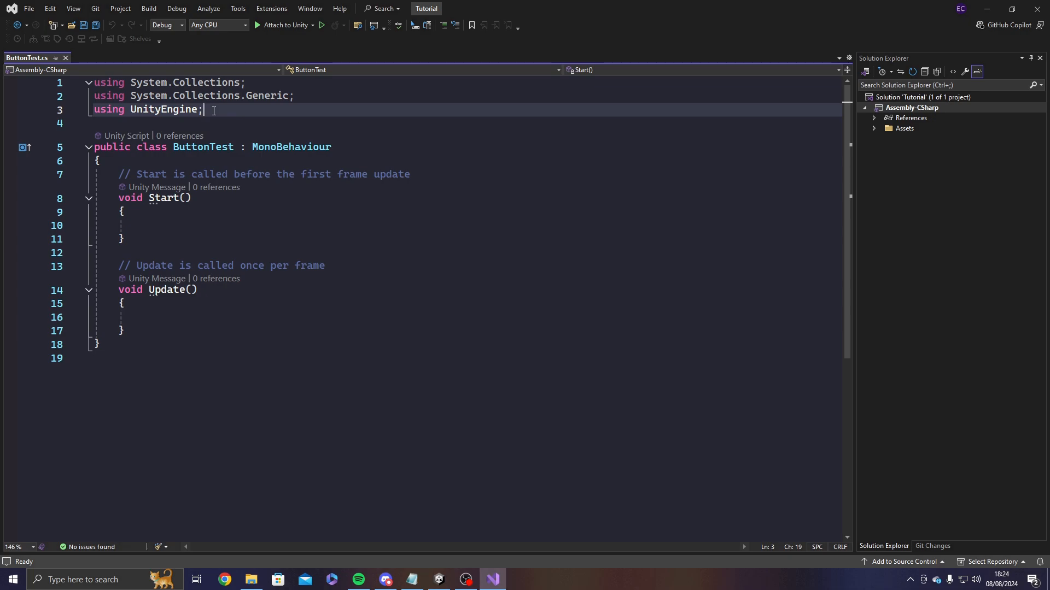
key("Return")
type("using Unity")
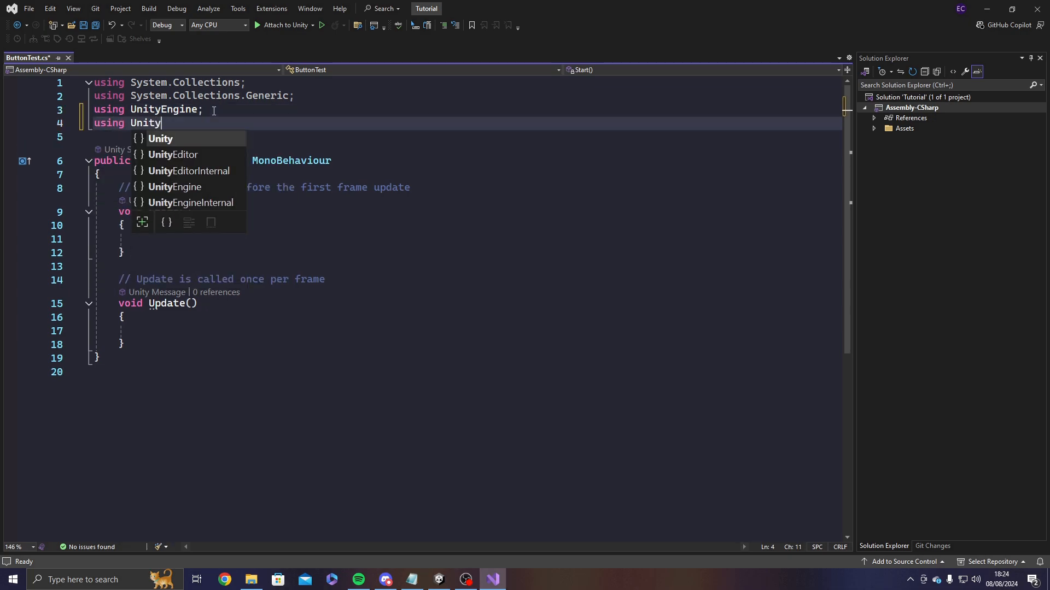
type("Engine.UI")
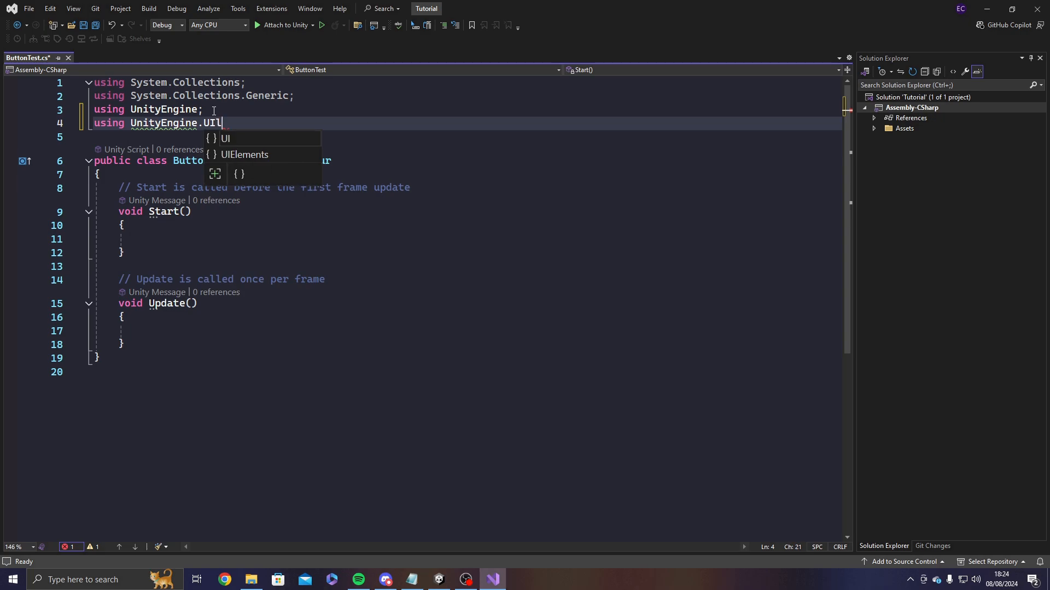
type(";")
left_click_drag(222, 123, 68, 130)
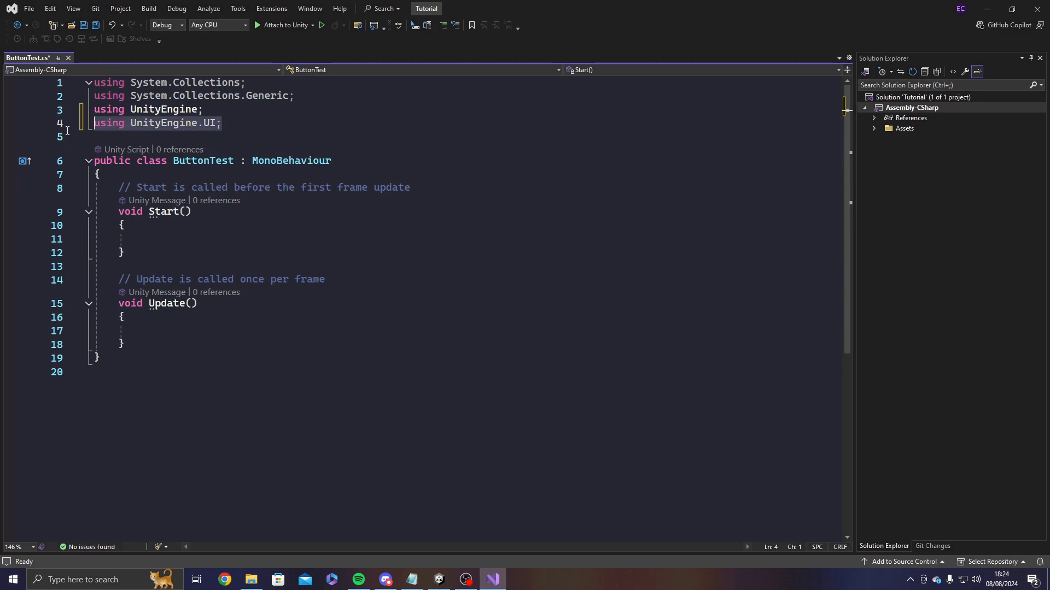
left_click(148, 123)
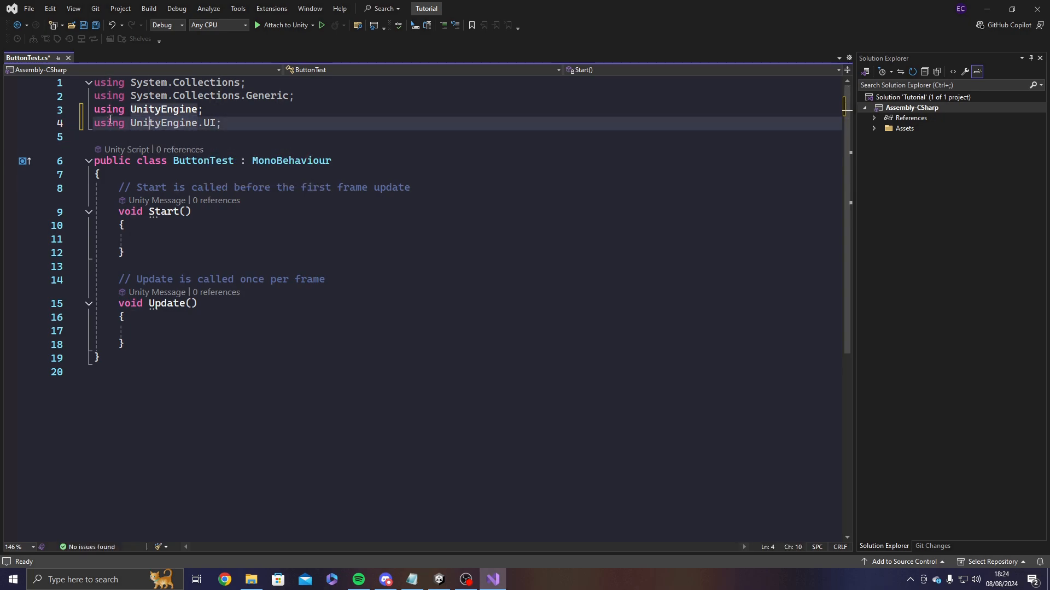
left_click(198, 110)
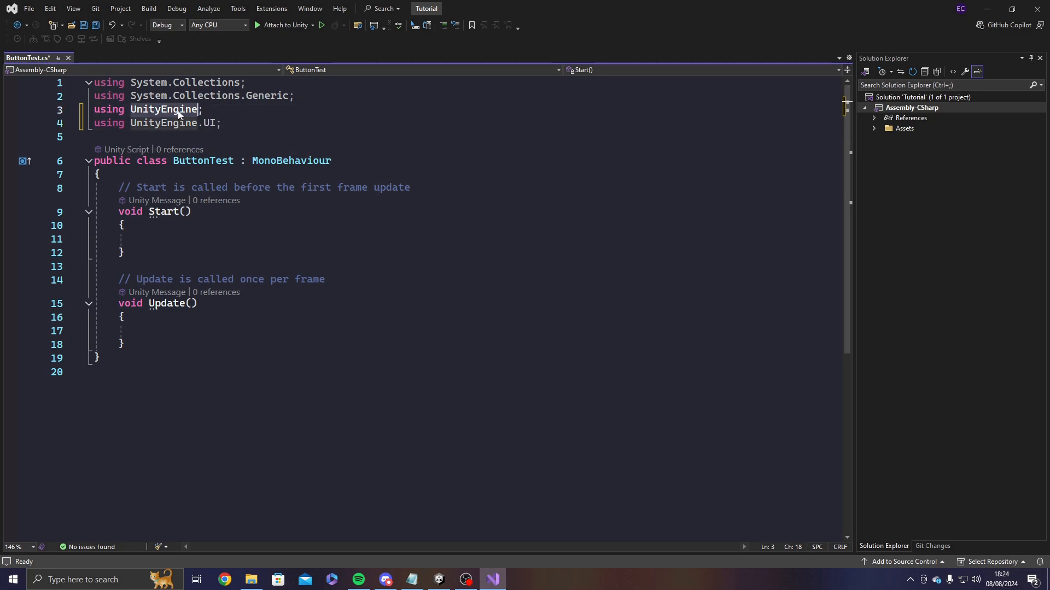
- Delete the default Start and Update methods and their comments from the ButtonTest class
left_click(128, 173)
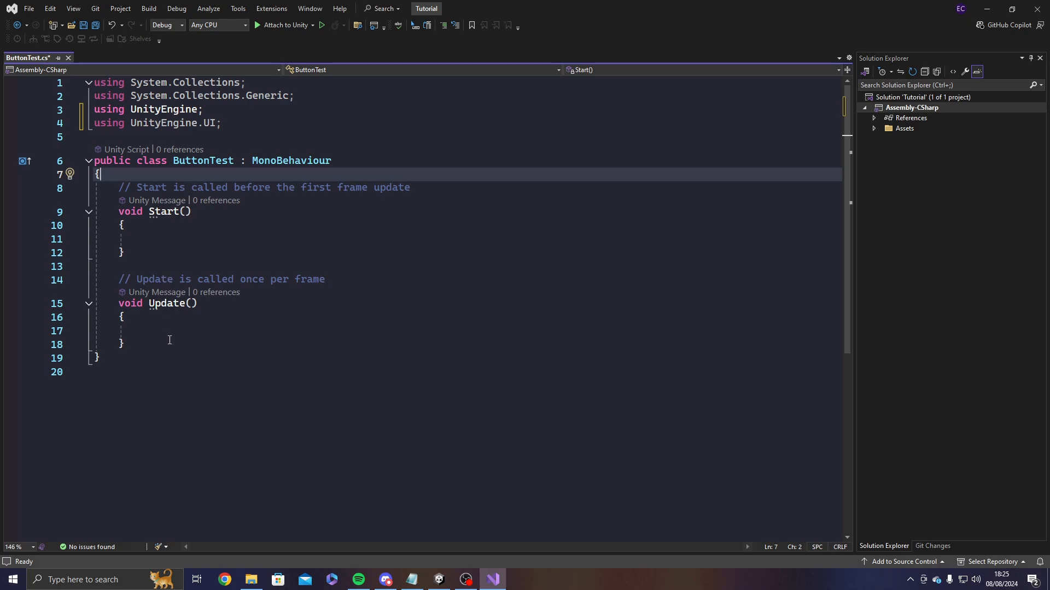
left_click_drag(125, 344, 116, 190)
key("Delete")
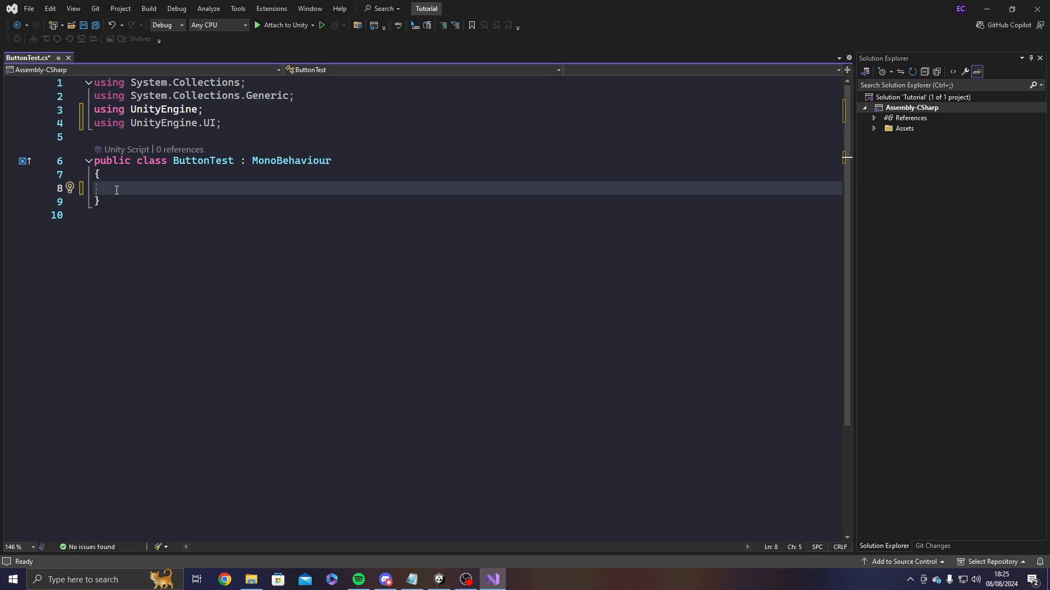
- Declare an empty public void ButtonClicked() method inside the ButtonTest class
type("public void")
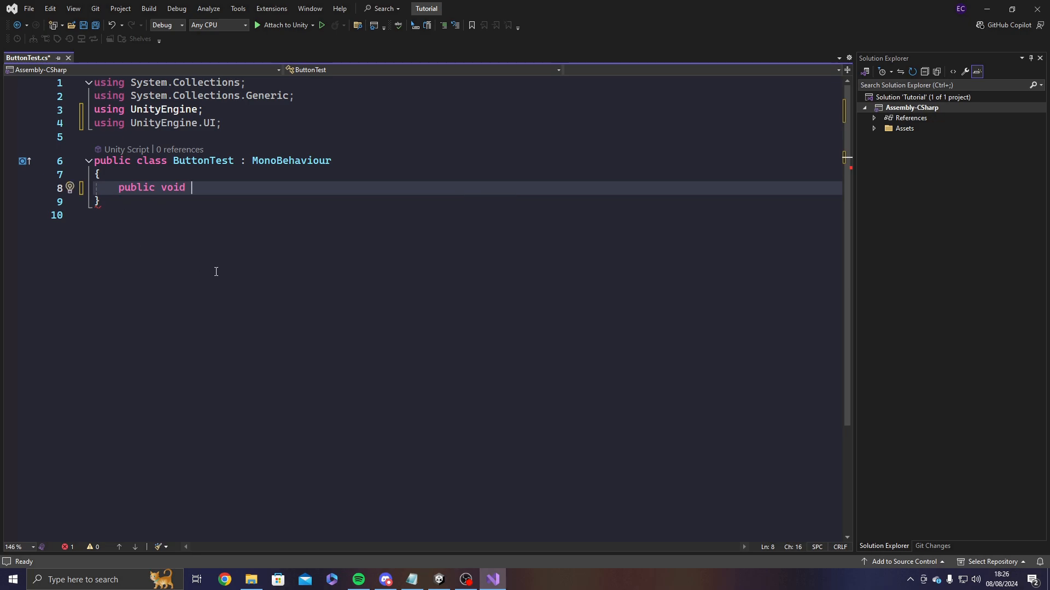
type(" Butti")
key("BackSpace")
type("on")
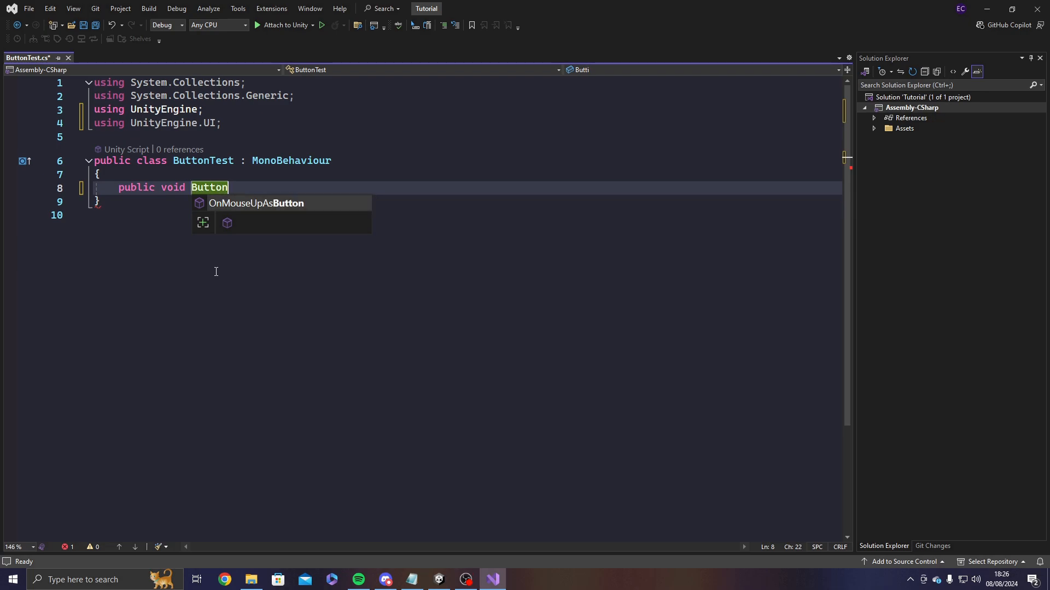
type("Clicked() ")
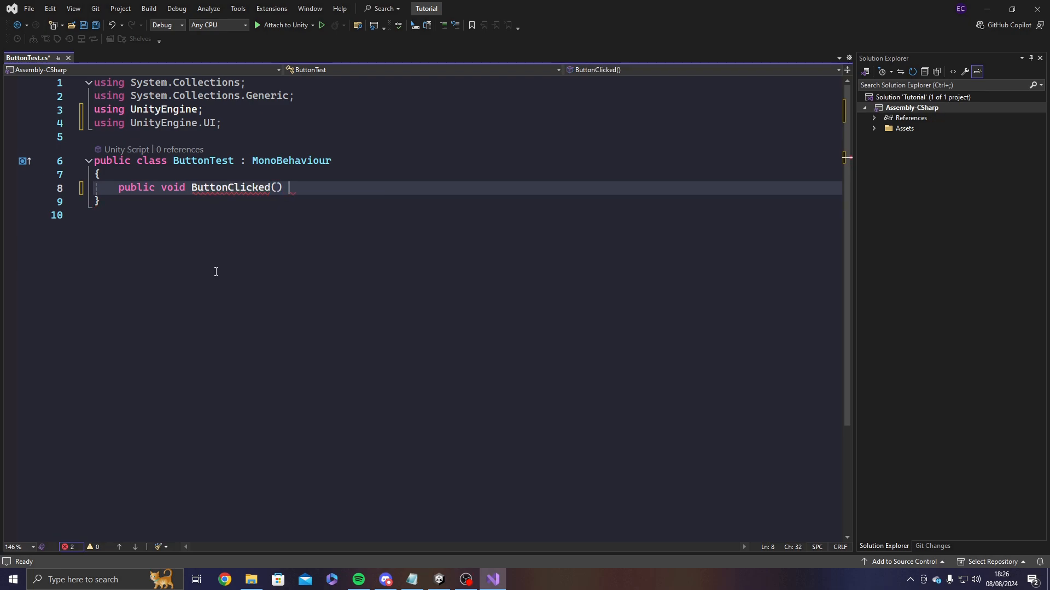
type("{")
key("Return")
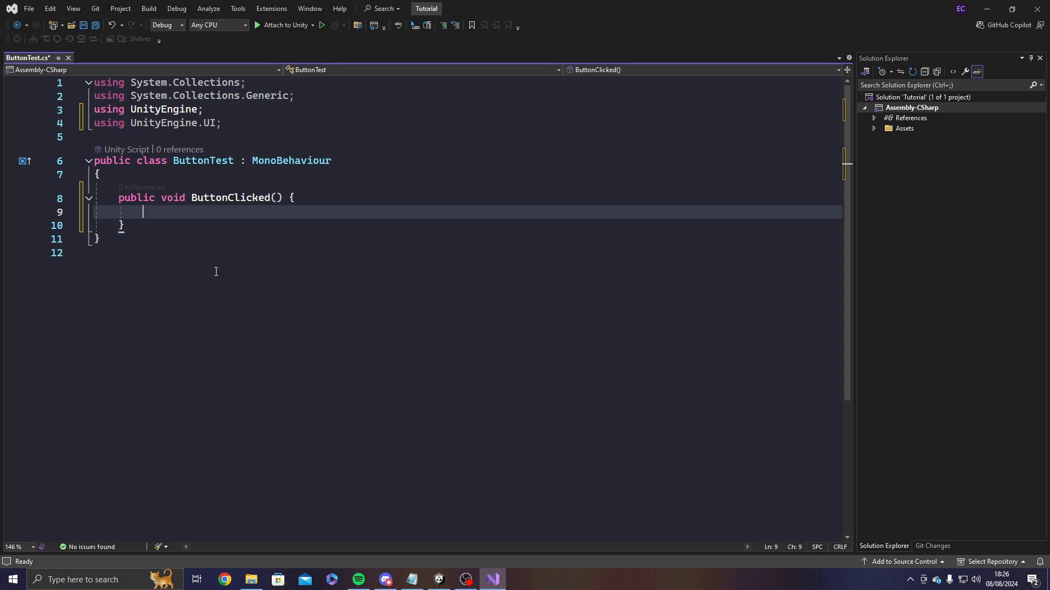
- Make ButtonClicked print the message "Button Clicked!" and save the script
type("print(\"")
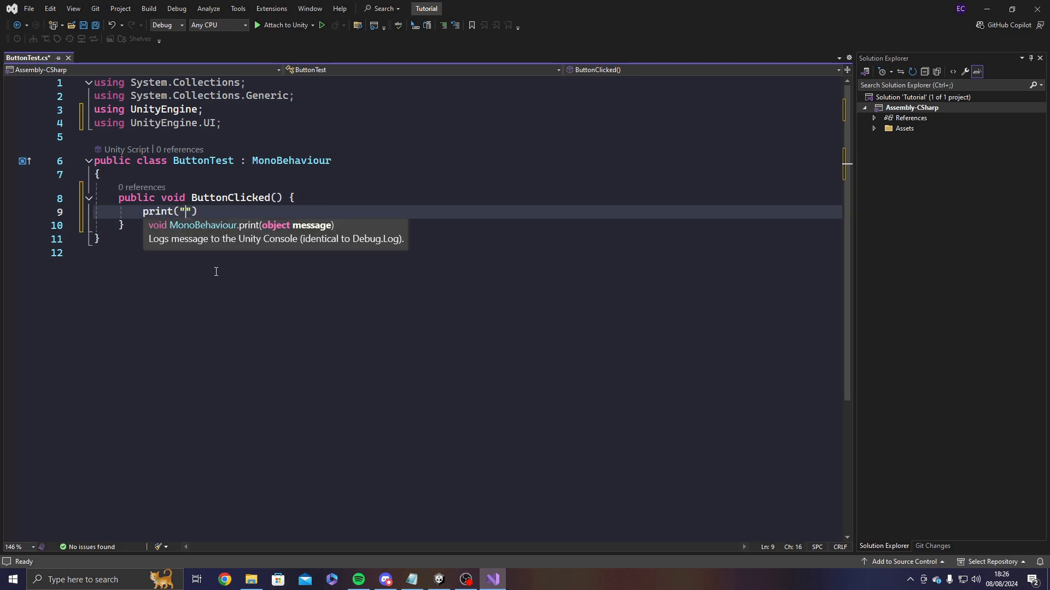
type("Button Clicked!\");")
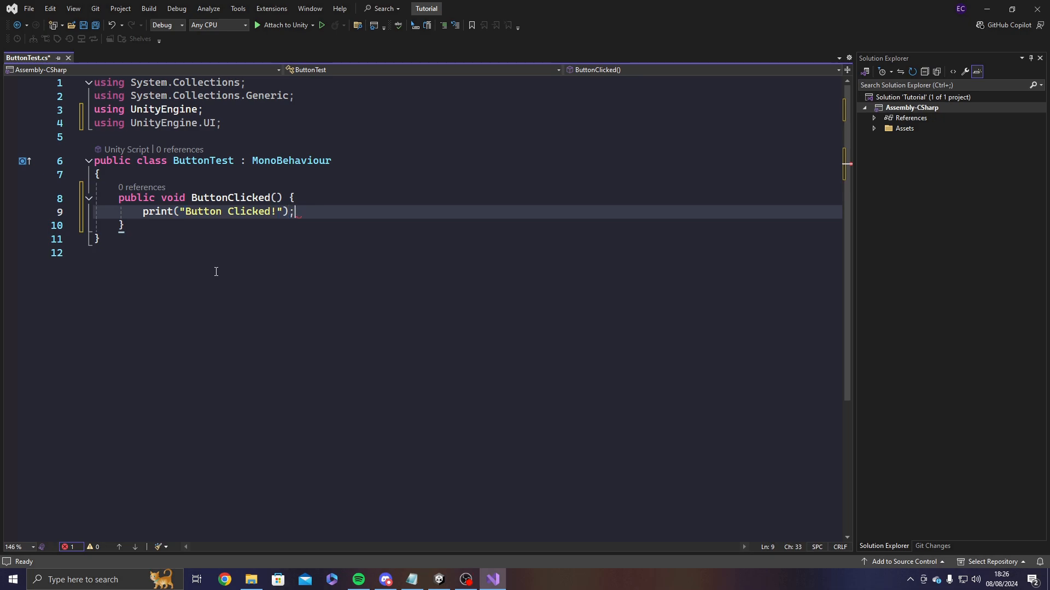
key("ctrl+s")
left_click(294, 242)
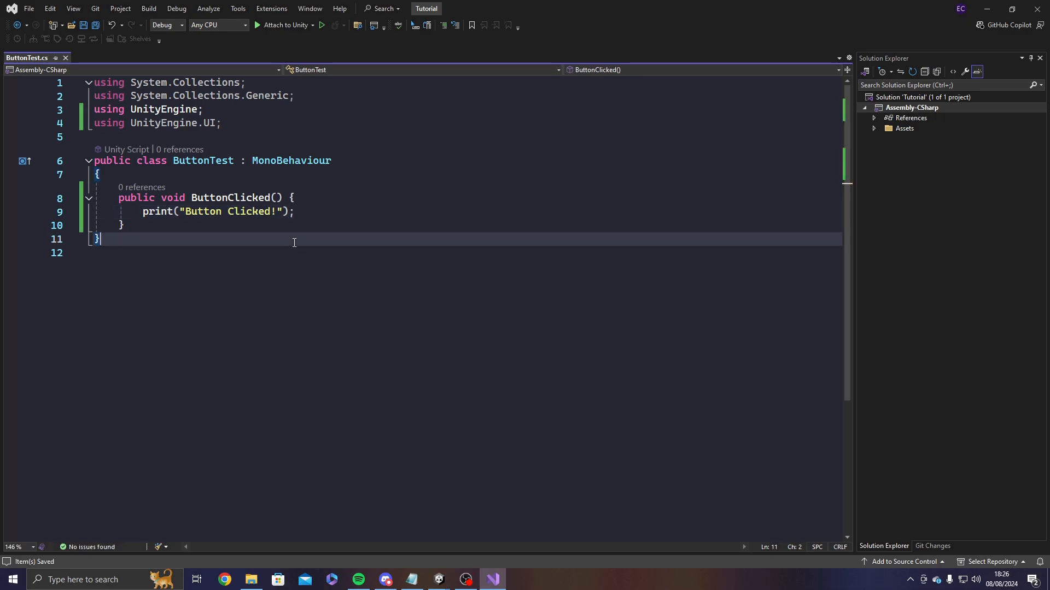
- Switch to Unity, create an empty GameObject at the scene root and attach the ButtonTest script to it
left_click(439, 579)
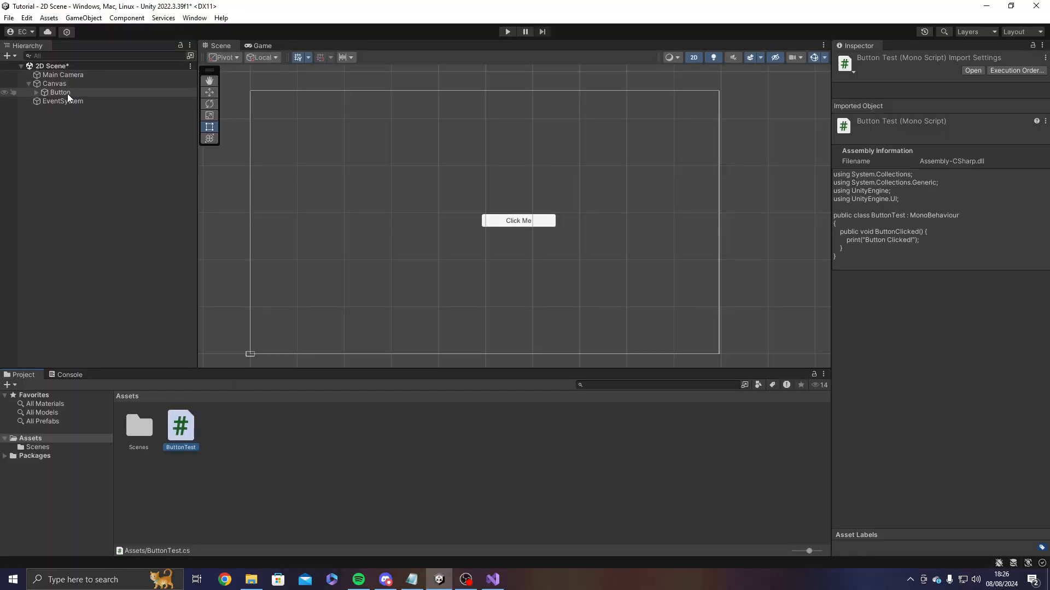
right_click(69, 117)
left_click(136, 266)
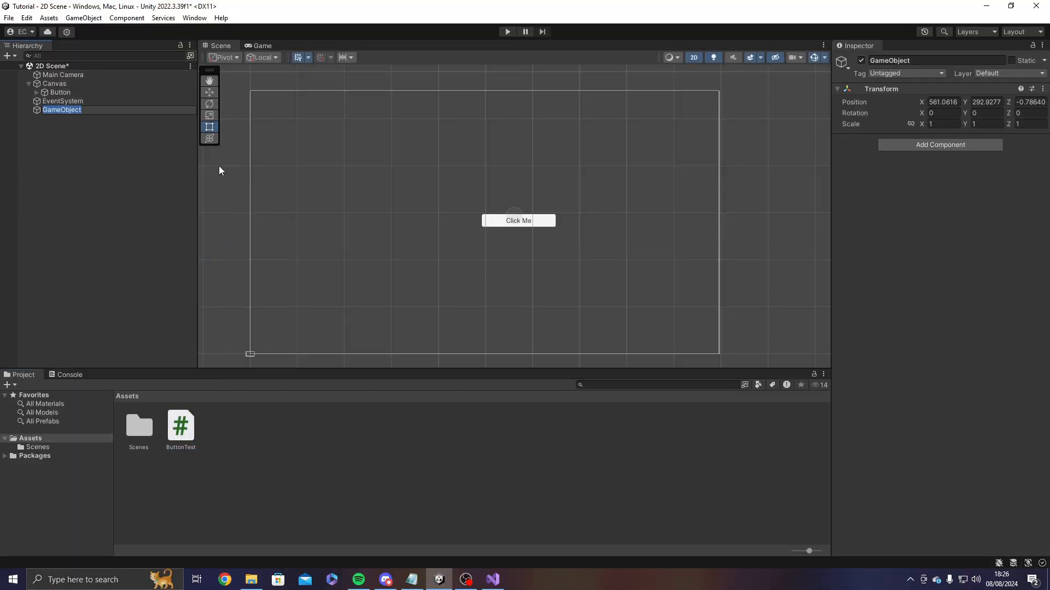
left_click_drag(180, 442, 893, 311)
- Reset the Transform component of the new GameObject
left_click(1042, 45)
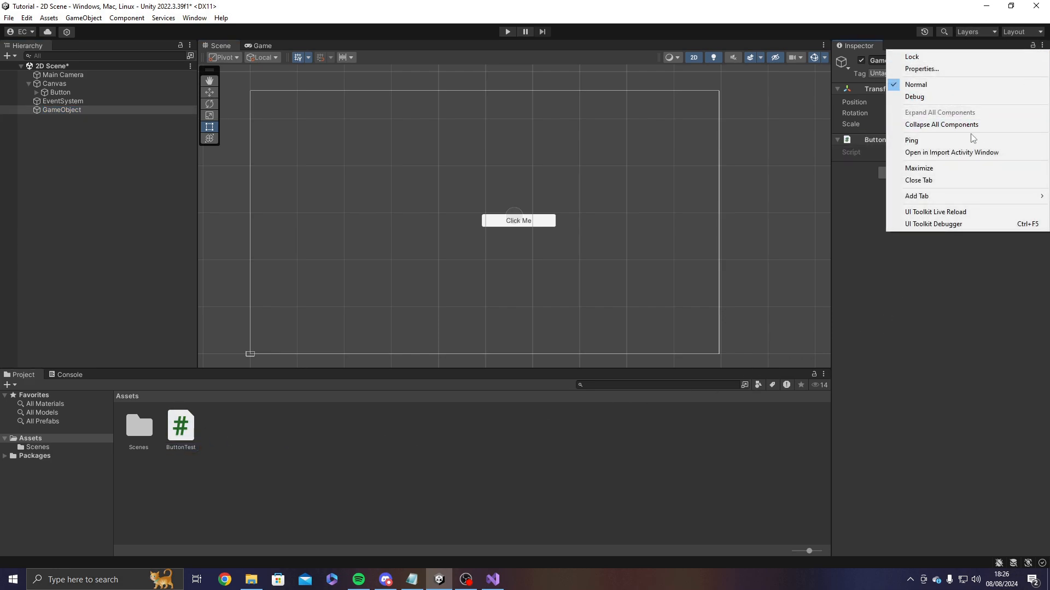
left_click(55, 119)
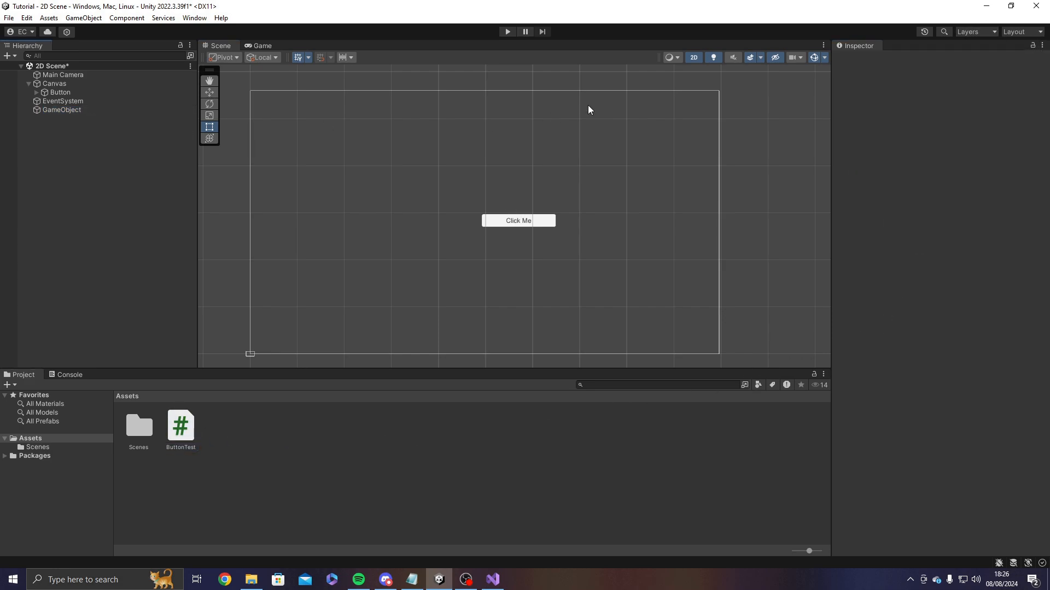
left_click(49, 111)
right_click(941, 95)
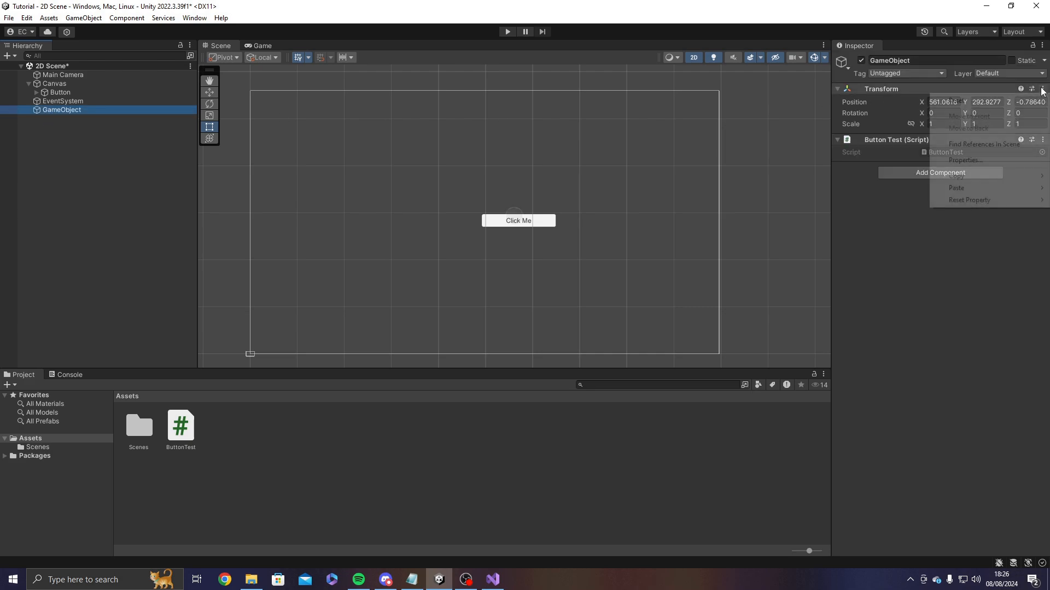
left_click(957, 101)
- Assign the GameObject to the Button's On Click entry and choose ButtonTest's ButtonClicked () as its function
left_click(93, 100)
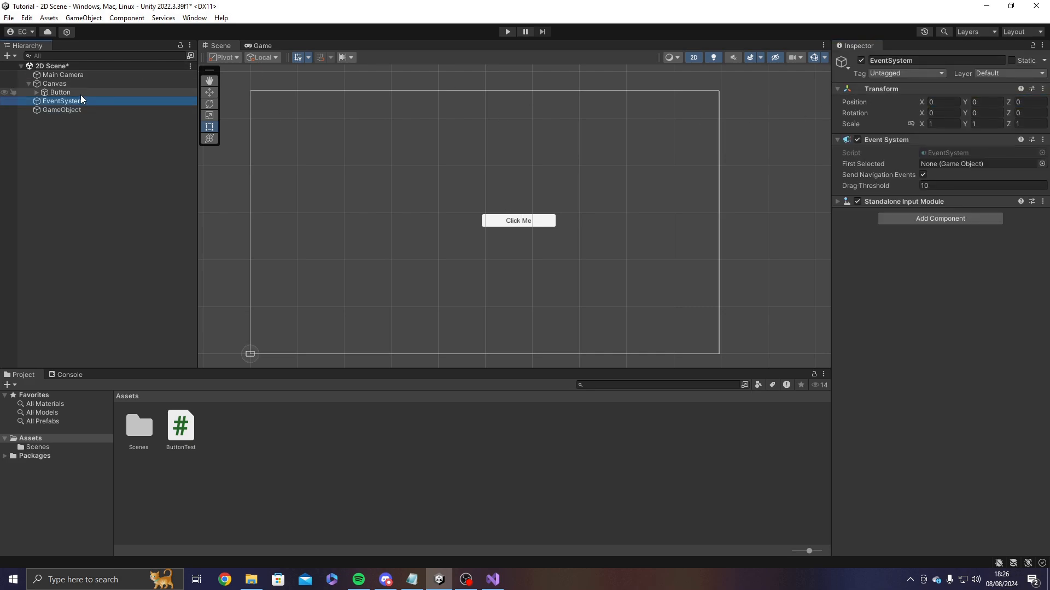
left_click(80, 93)
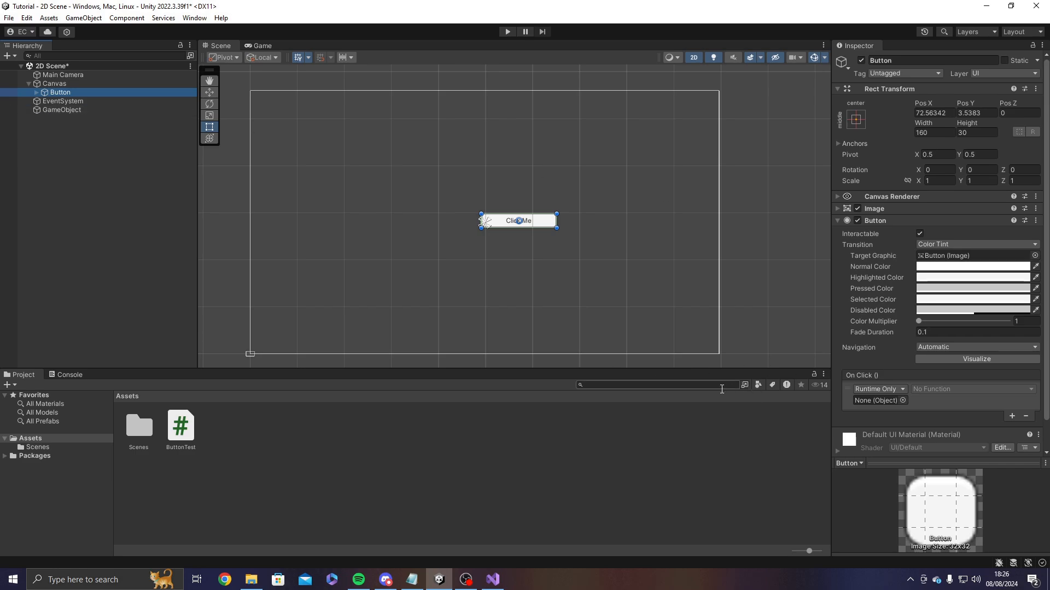
left_click_drag(54, 113, 879, 401)
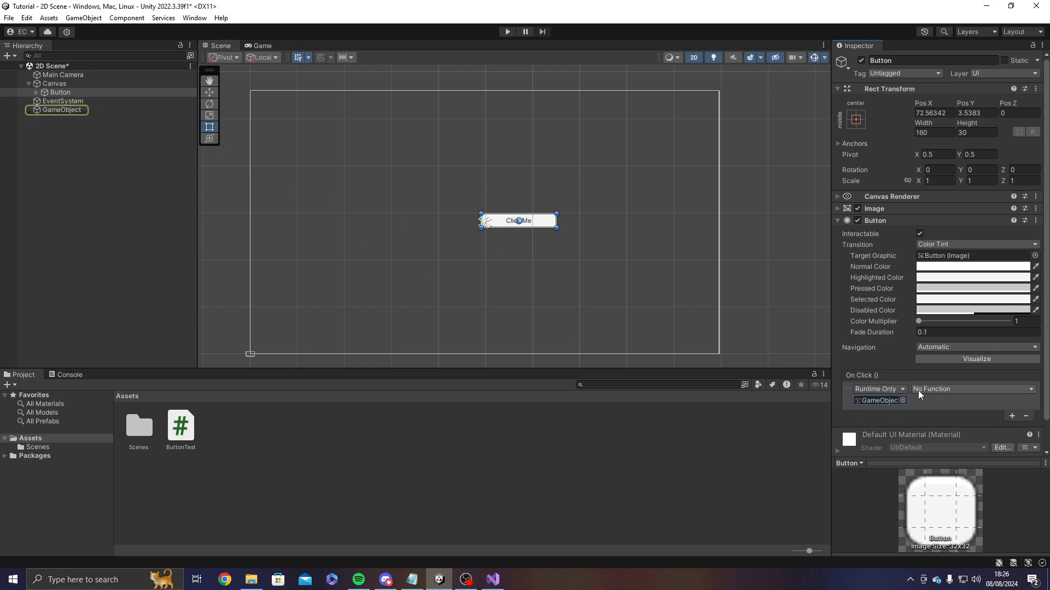
left_click(948, 389)
mouse_move(965, 445)
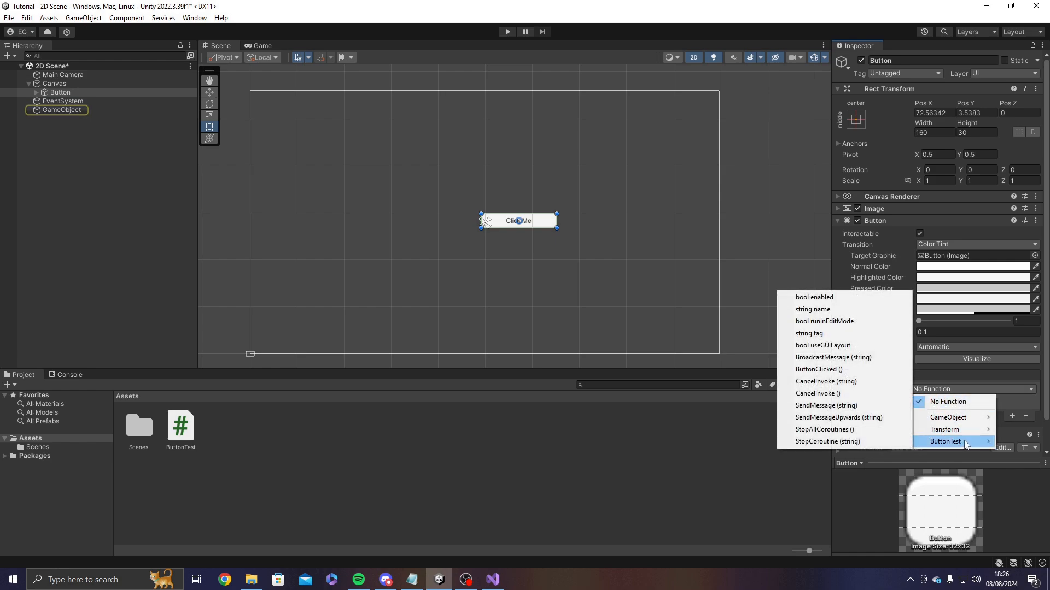
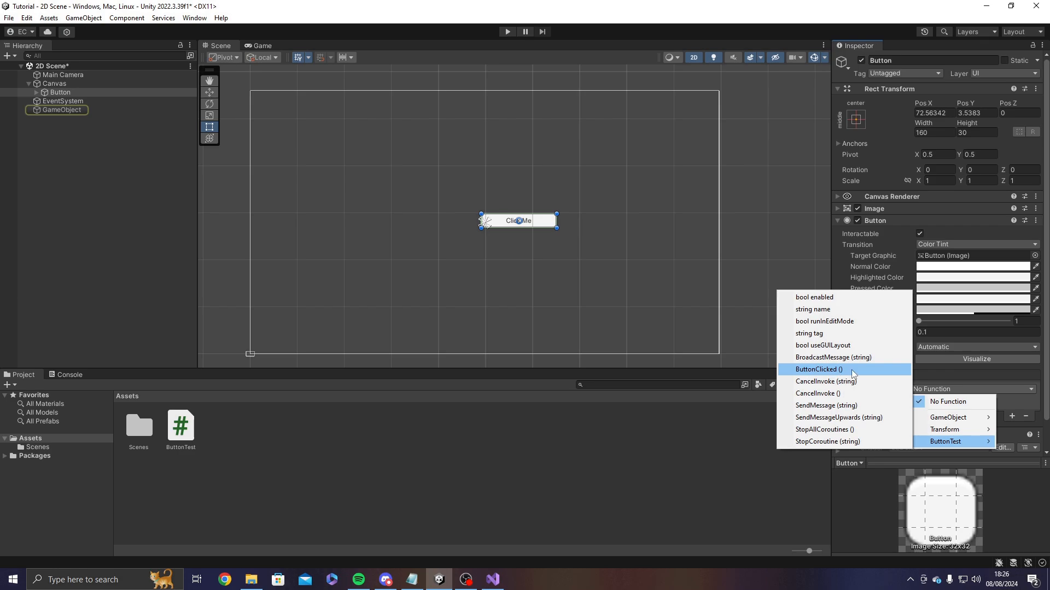
left_click(809, 370)
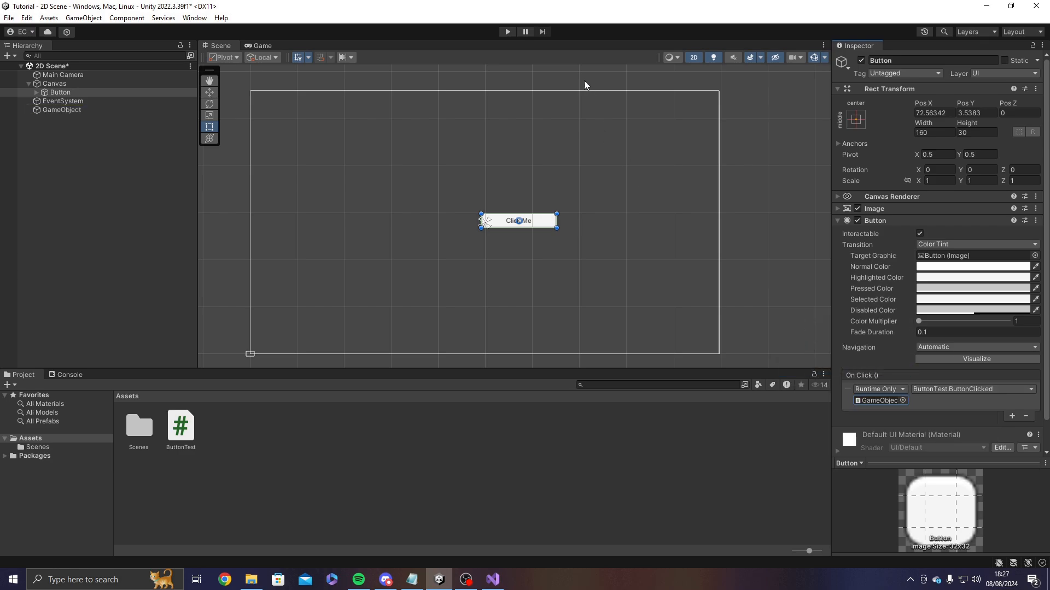
- Run the scene, activate the Click Me button once and show the Console to check its output
left_click(506, 31)
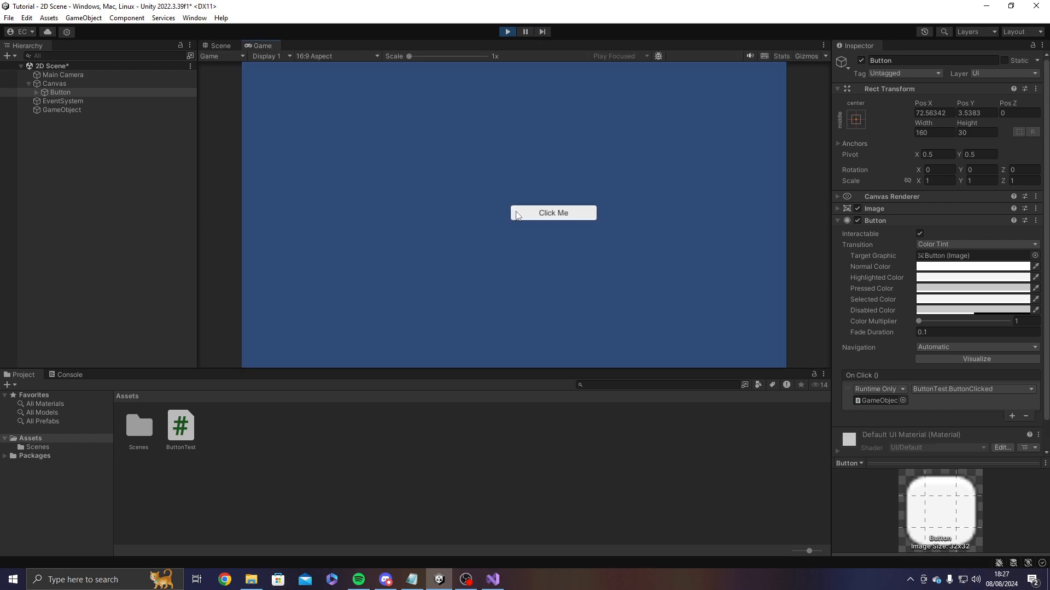
left_click(518, 215)
left_click(66, 376)
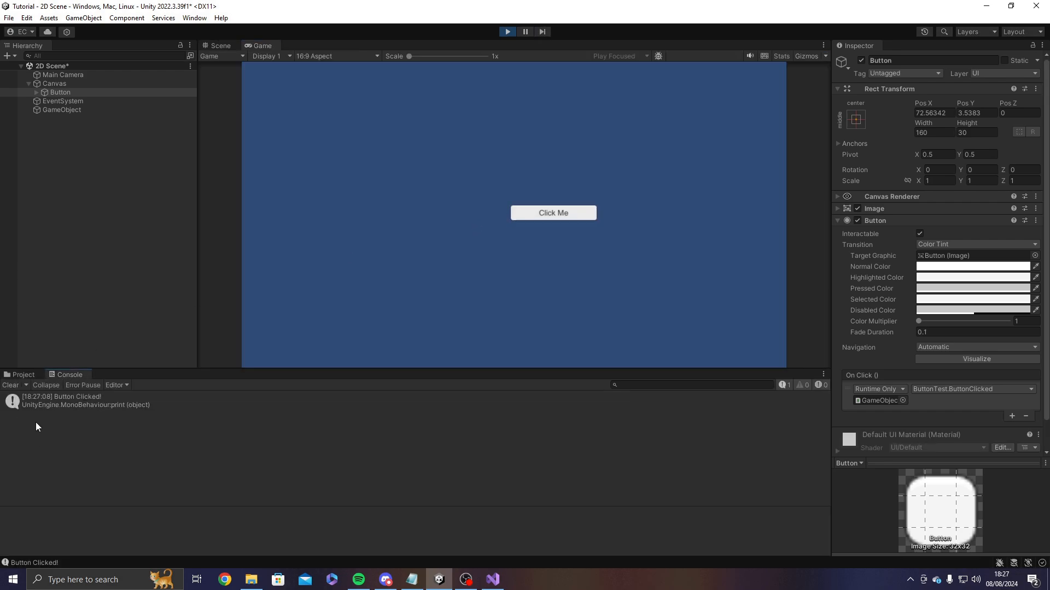
- Activate the Click Me button repeatedly to test its logging, clear the Console and stop Play mode
left_click(553, 217)
left_click(552, 217)
left_click(554, 216)
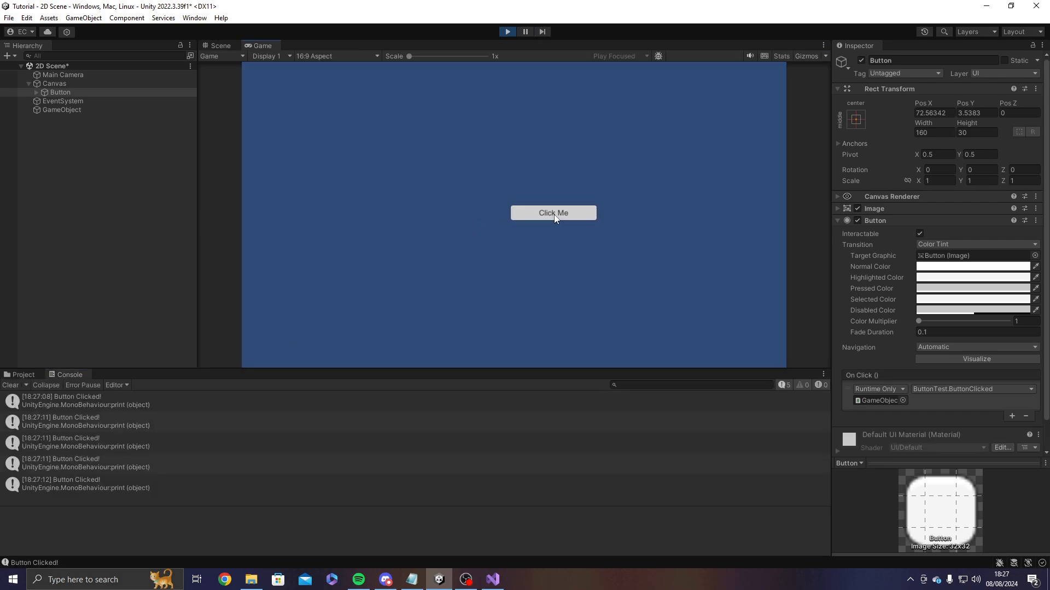
left_click(554, 217)
left_click(555, 217)
left_click(554, 217)
left_click(555, 217)
left_click(554, 217)
left_click(554, 217)
left_click(554, 217)
left_click(555, 217)
left_click(555, 217)
left_click(554, 217)
left_click(554, 217)
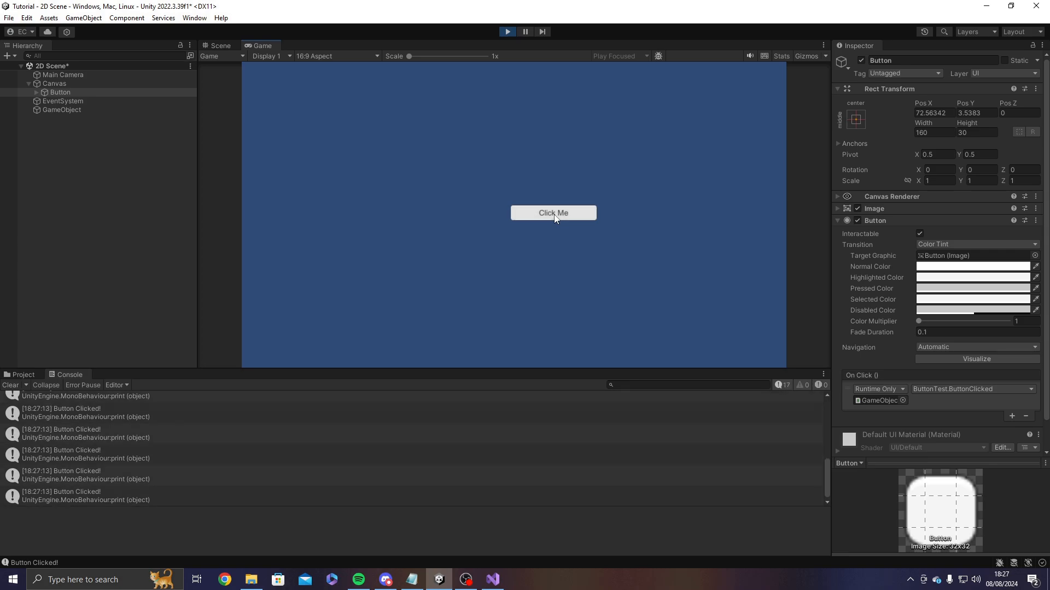
left_click(554, 217)
left_click(554, 217)
left_click(10, 385)
left_click(507, 32)
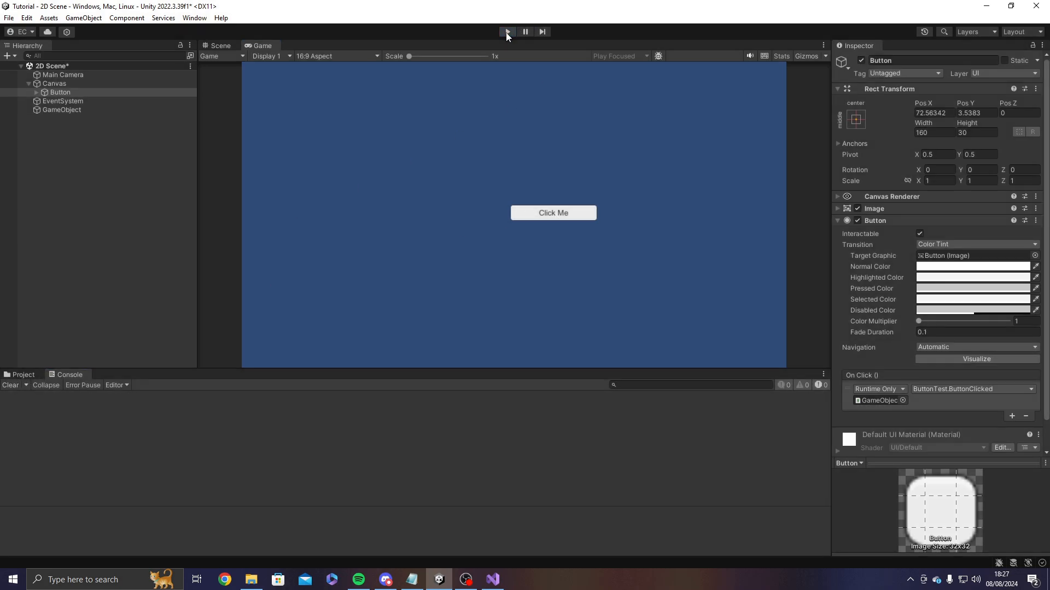
- Reopen the ButtonTest script from the project's assets and delete the print statement in ButtonClicked
left_click(24, 375)
double_click(180, 429)
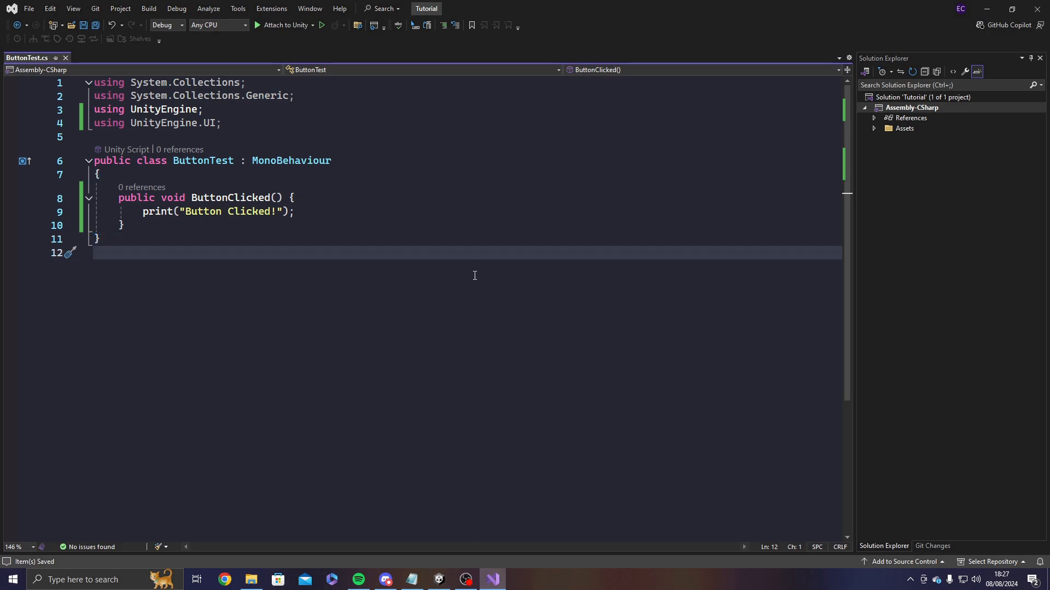
left_click(161, 176)
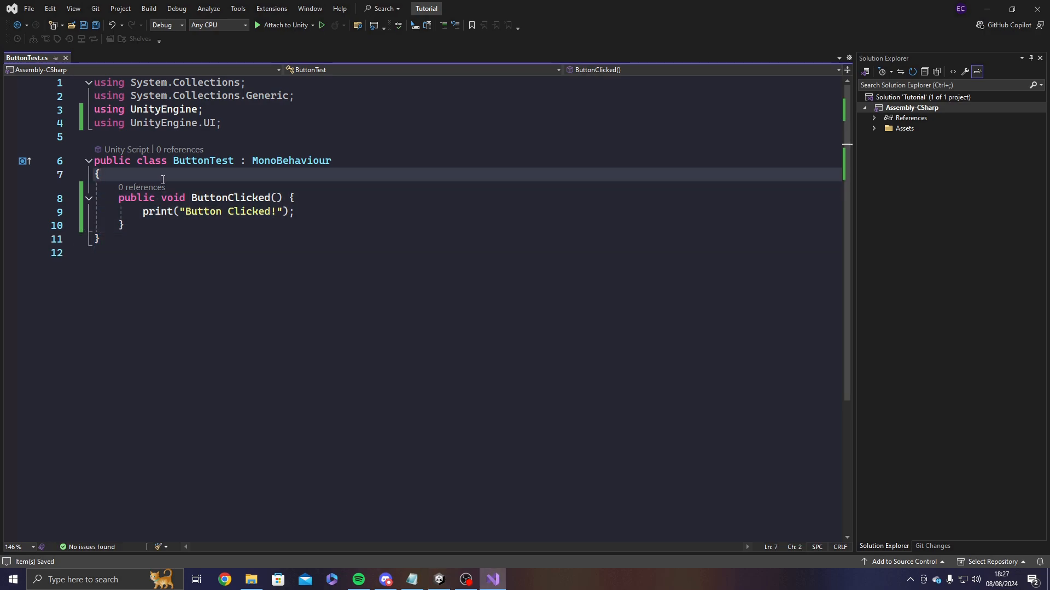
key("Return")
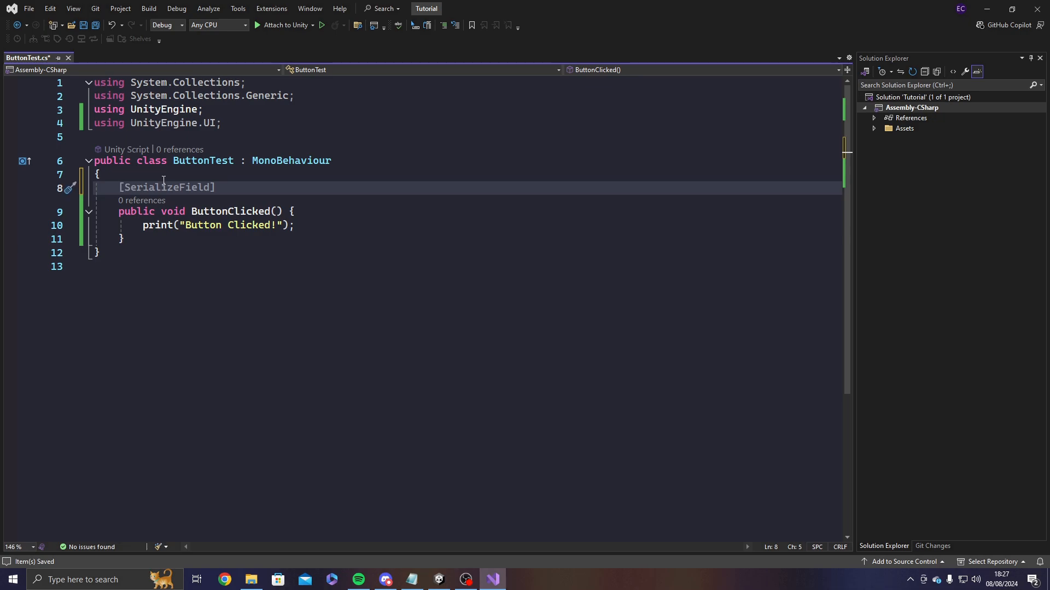
left_click_drag(297, 226, 143, 225)
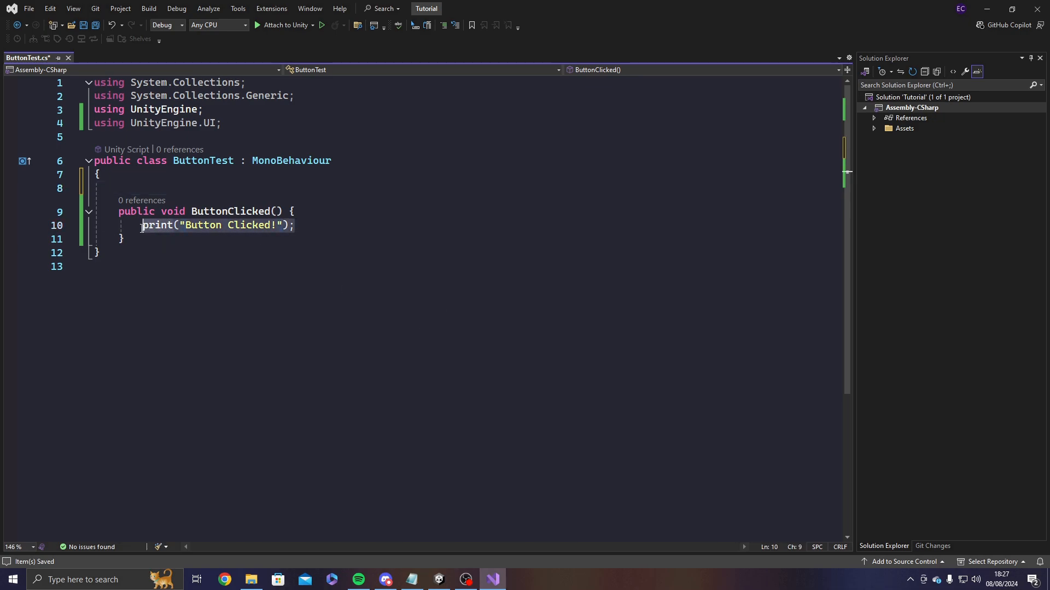
key("BackSpace")
- Declare an int field named numberOfClicks at the top of the ButtonTest class, above ButtonClicked
left_click(227, 176)
key("Return")
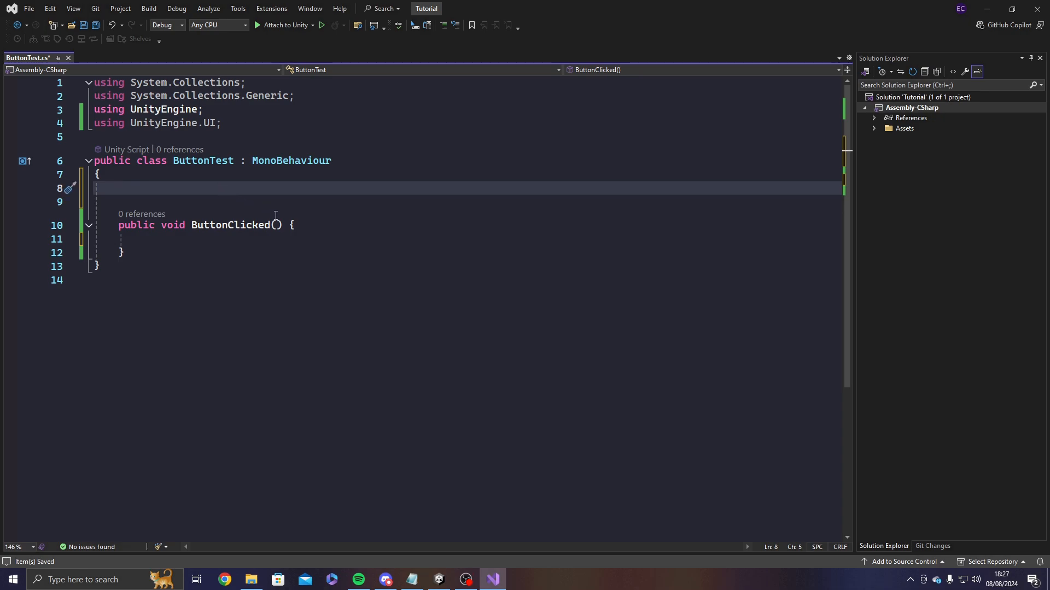
type("int number")
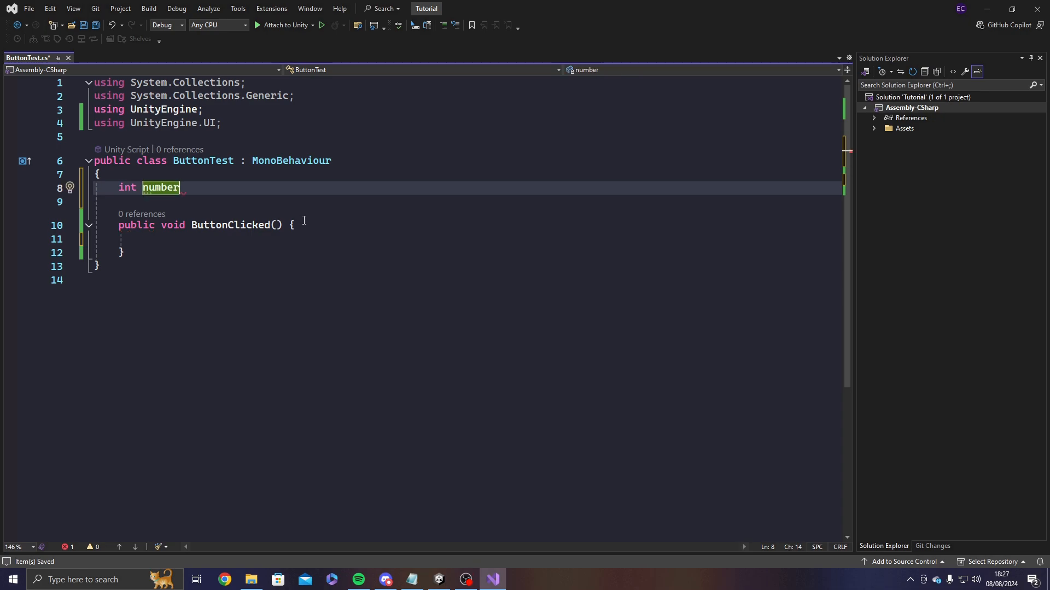
type("OfClicks")
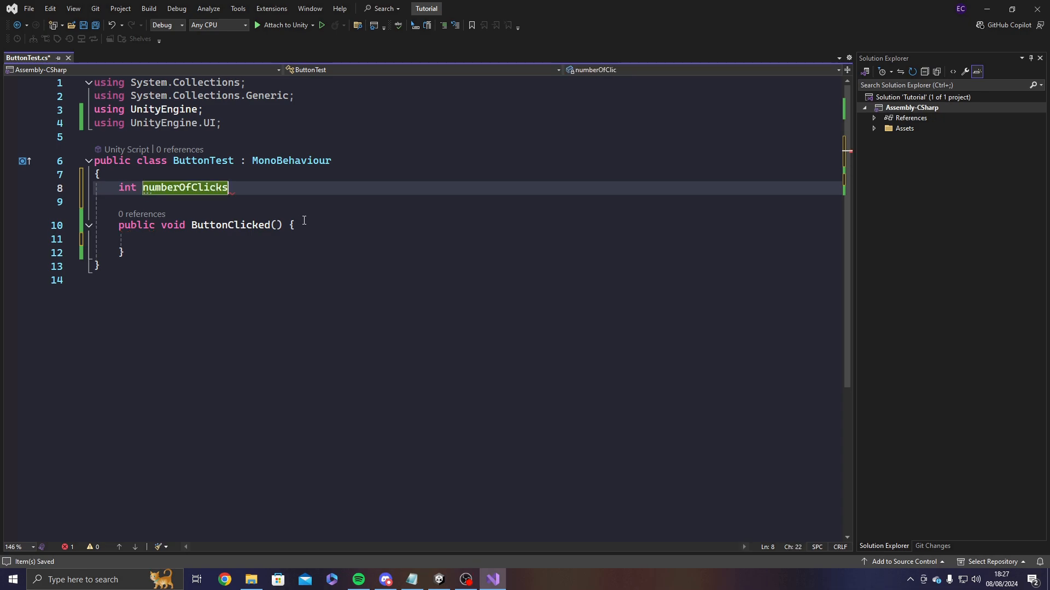
type(";")
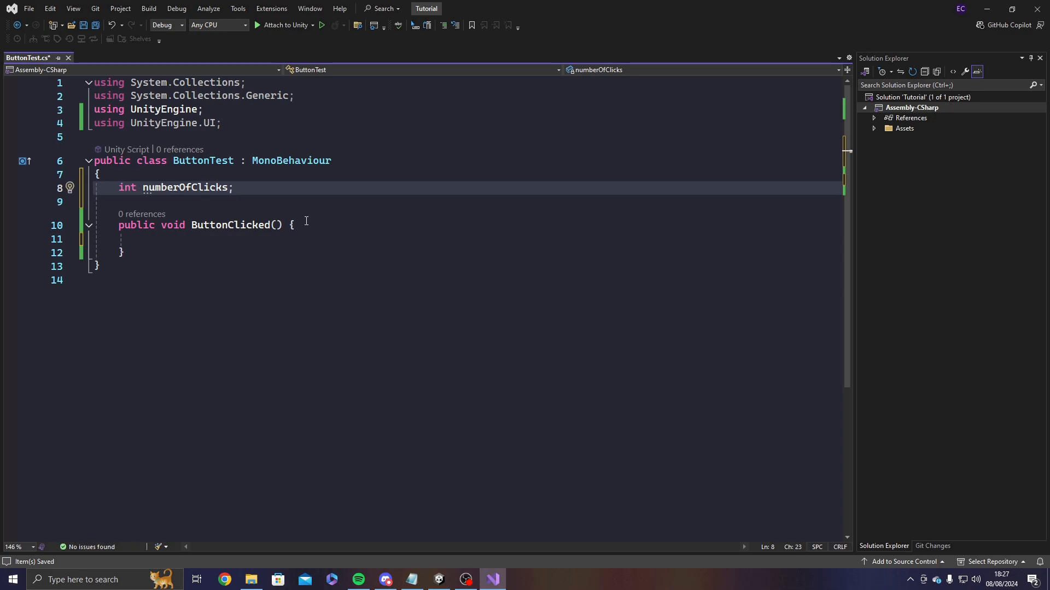
left_click(277, 244)
left_click(229, 189)
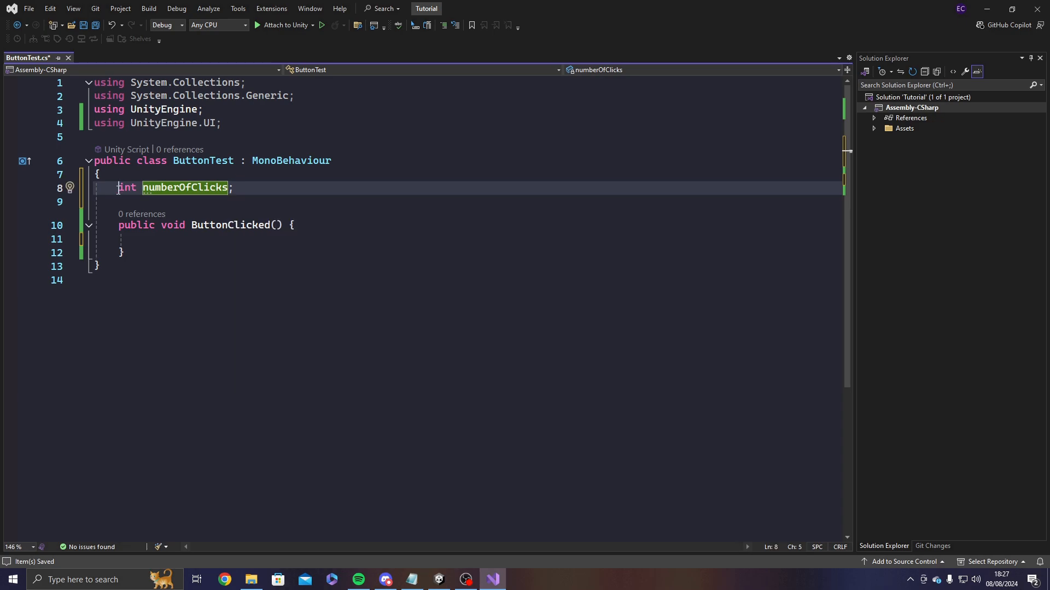
left_click_drag(118, 188, 228, 190)
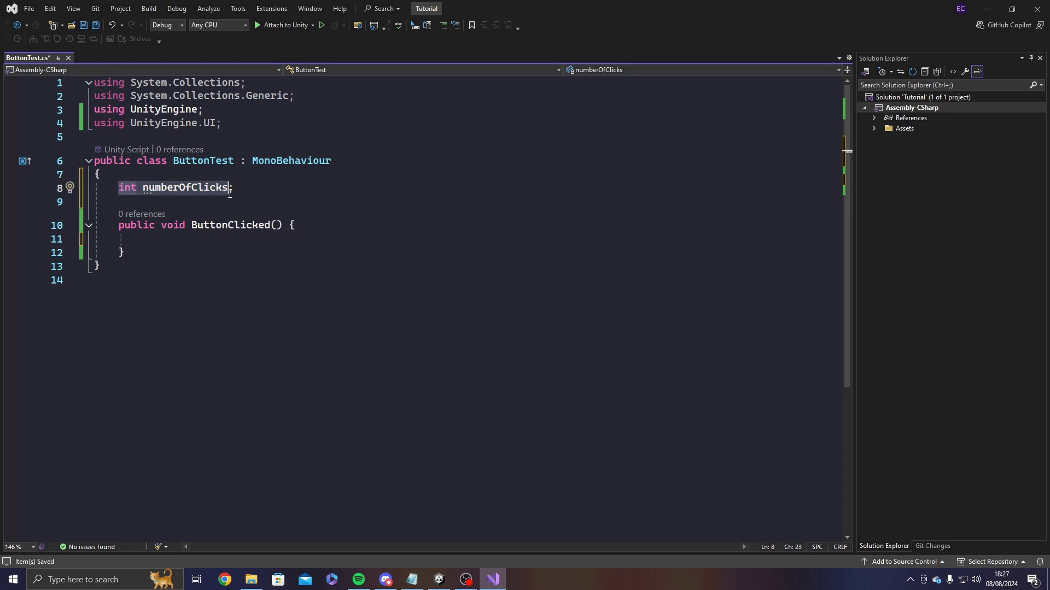
left_click(229, 191)
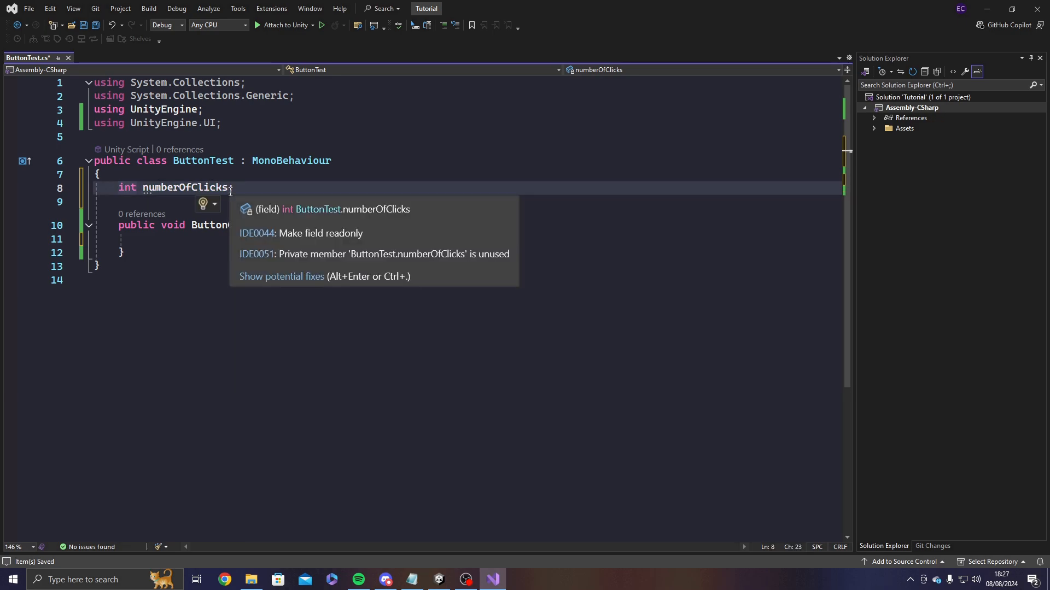
- Increment the click counter inside the ButtonClicked method with the statement numberOfClicks++;
left_click(168, 239)
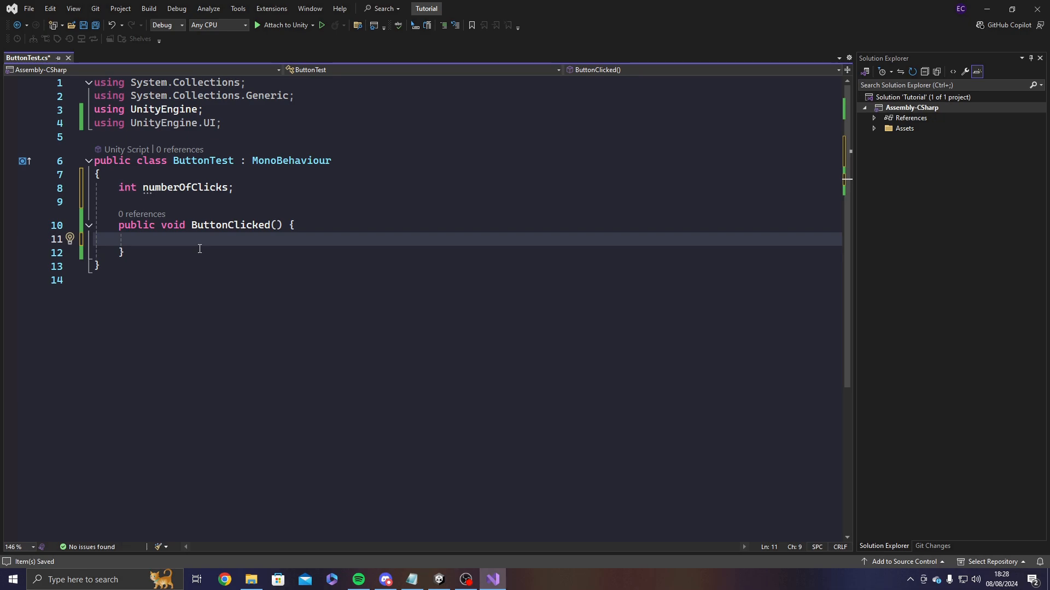
type("butt")
key("BackSpace")
key("BackSpace")
key("BackSpace")
key("BackSpace")
type("nu")
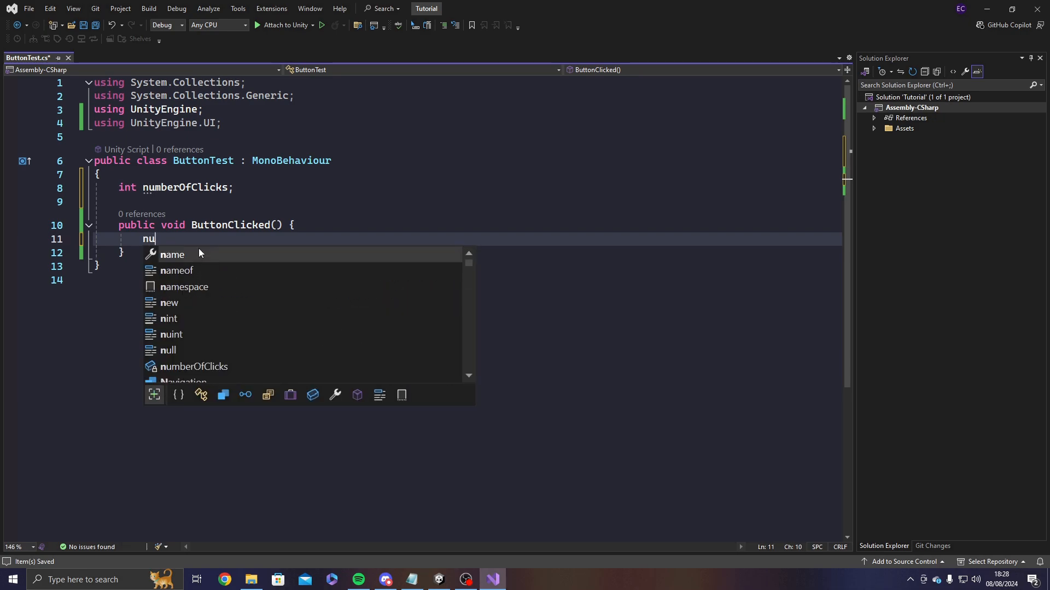
type("mberOfClicks+_+")
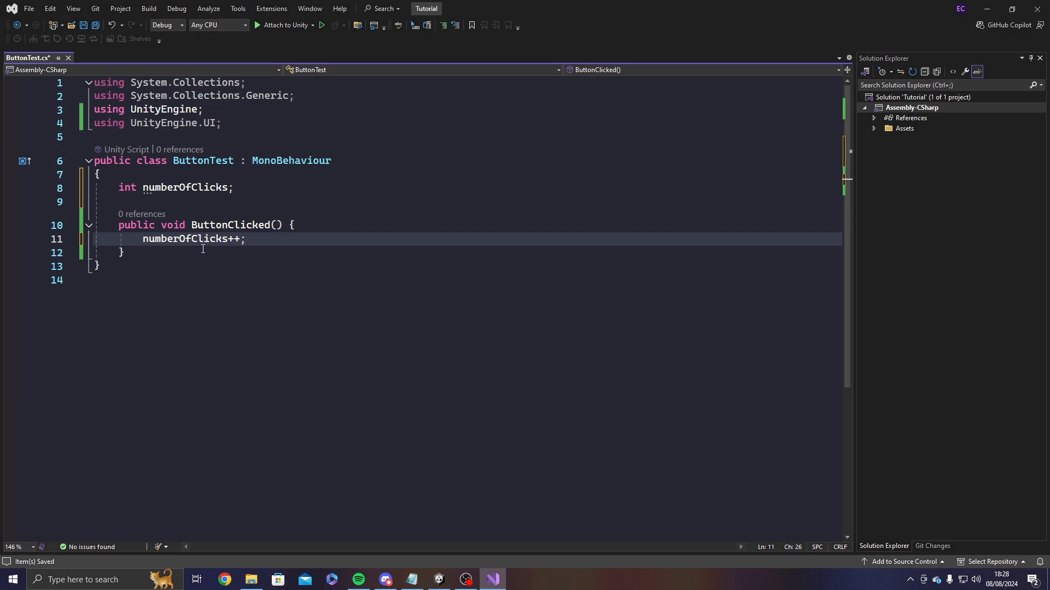
- Add the equivalent statements numberOfClicks += 1; and numberOfClicks = numberOfClicks + 1; after the increment on the same line
type(" number")
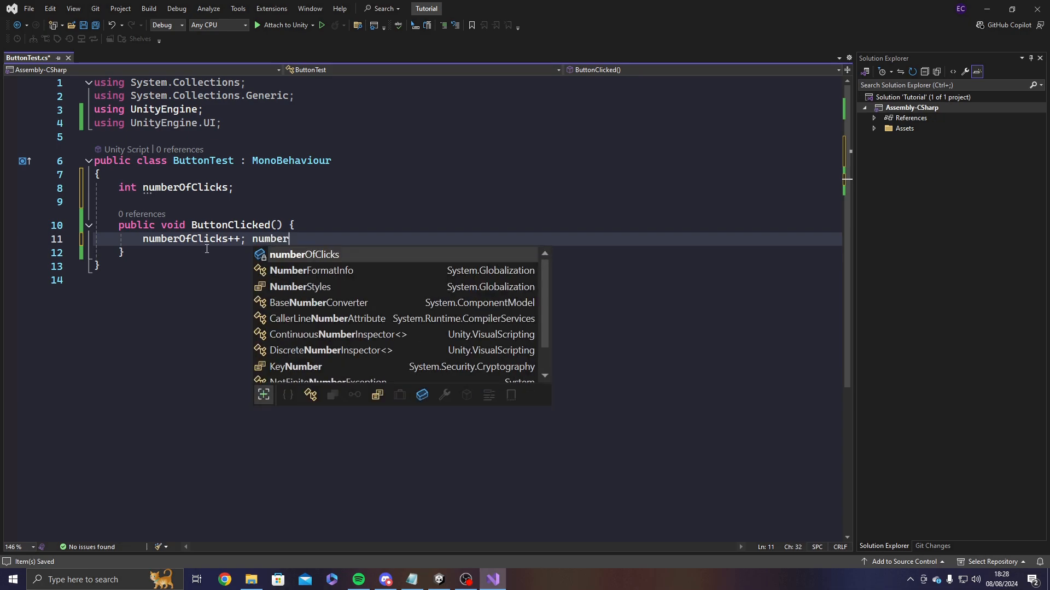
key("Tab")
type("+= 1; nu")
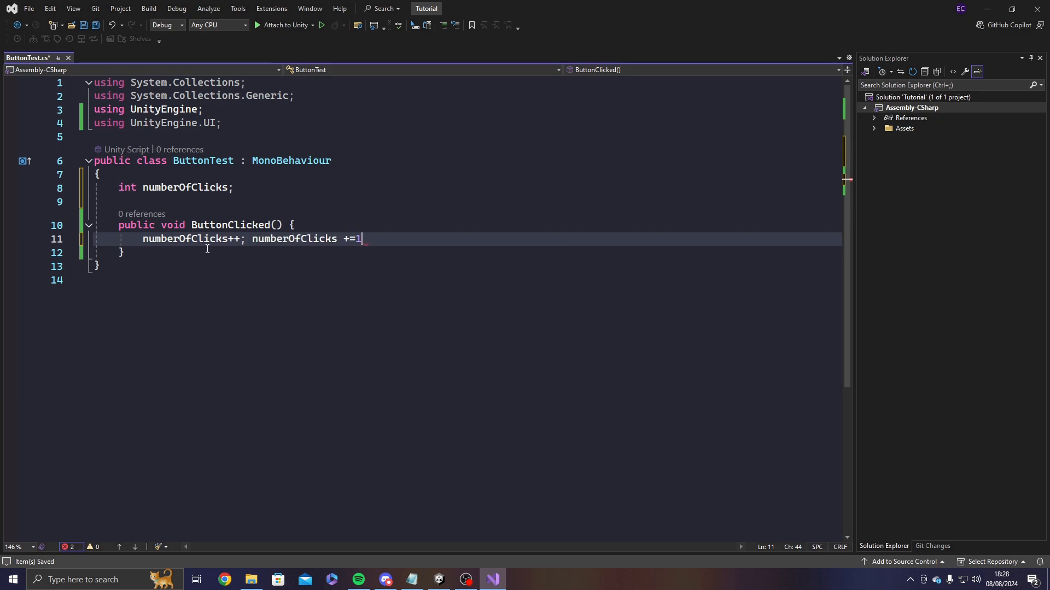
type("mber")
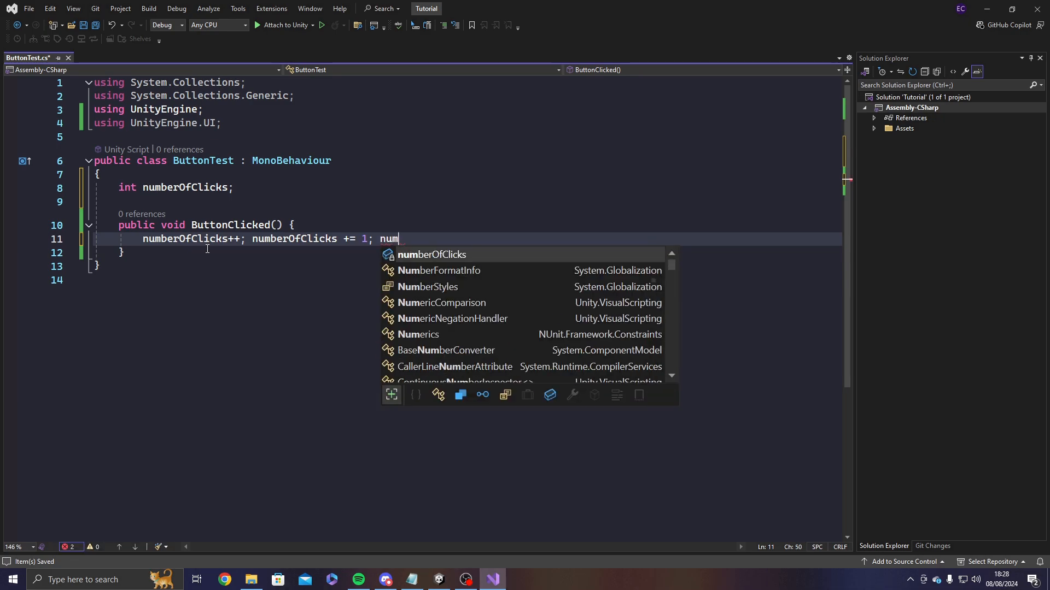
key("Tab")
type("= number")
key("Tab")
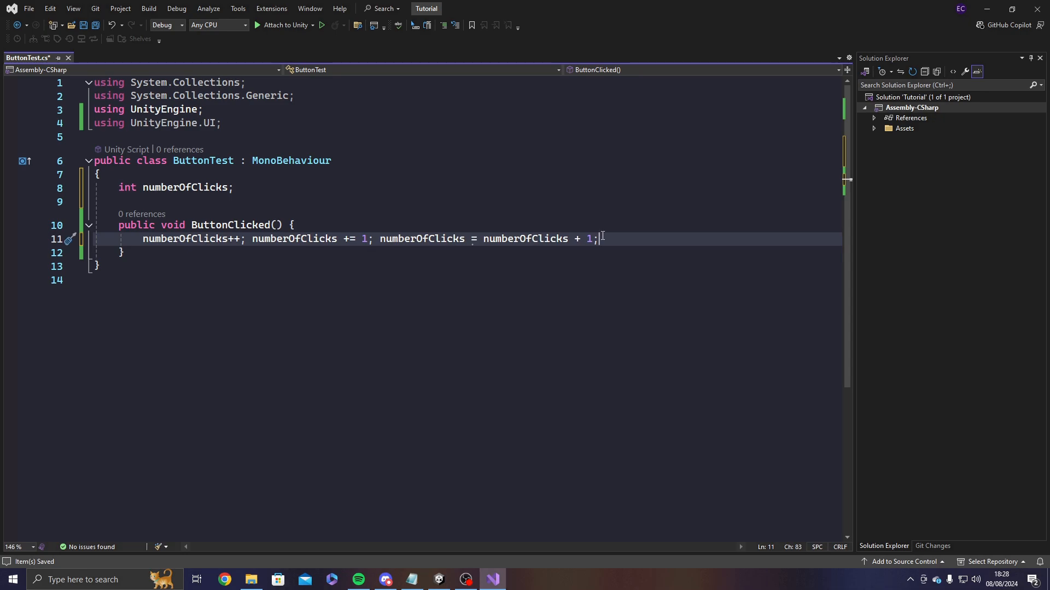
- Delete the two alternative increment statements, keeping only numberOfClicks++; on the line
left_click_drag(640, 239, 186, 241)
left_click(420, 239)
left_click_drag(652, 240, 248, 239)
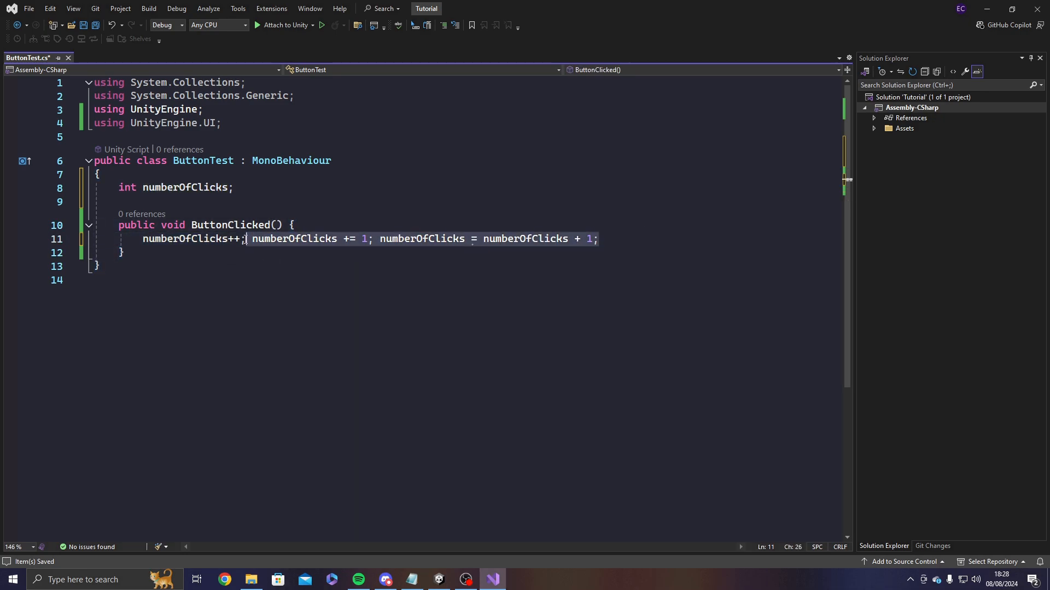
key("BackSpace")
- Below the increment, start a print statement with the text "Total times you have clicked the button: " and a concatenation operator
left_click(231, 241)
left_click(239, 250)
left_click(269, 240)
left_click(297, 228)
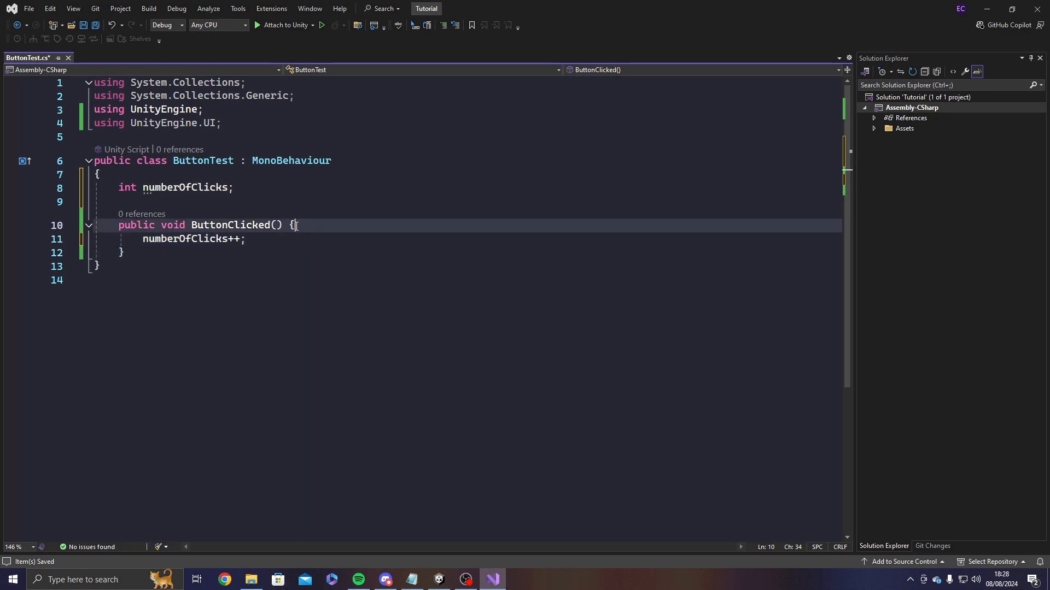
left_click(302, 243)
key("Return")
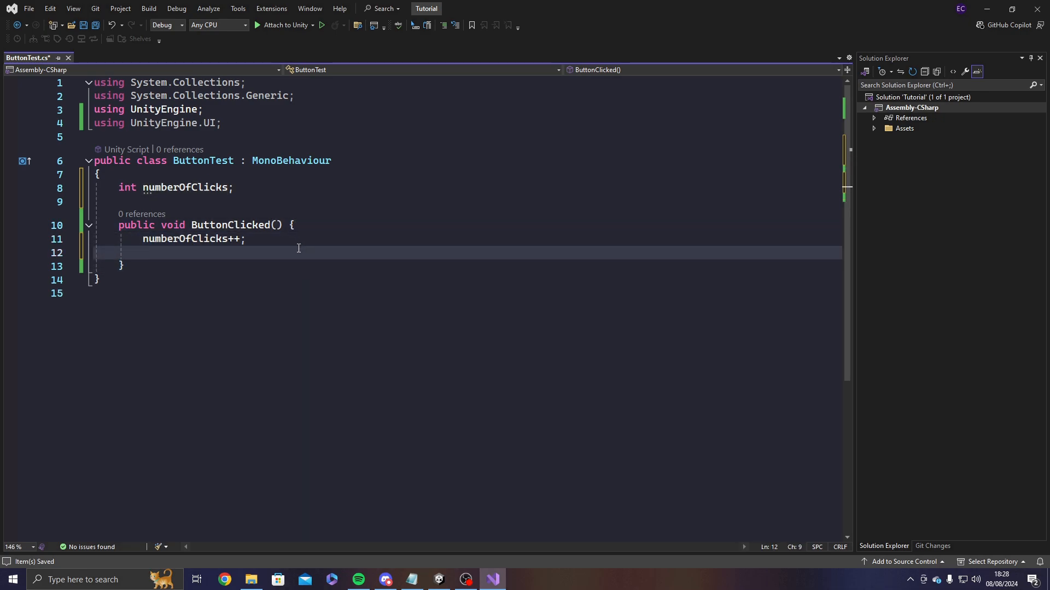
type("print(\"")
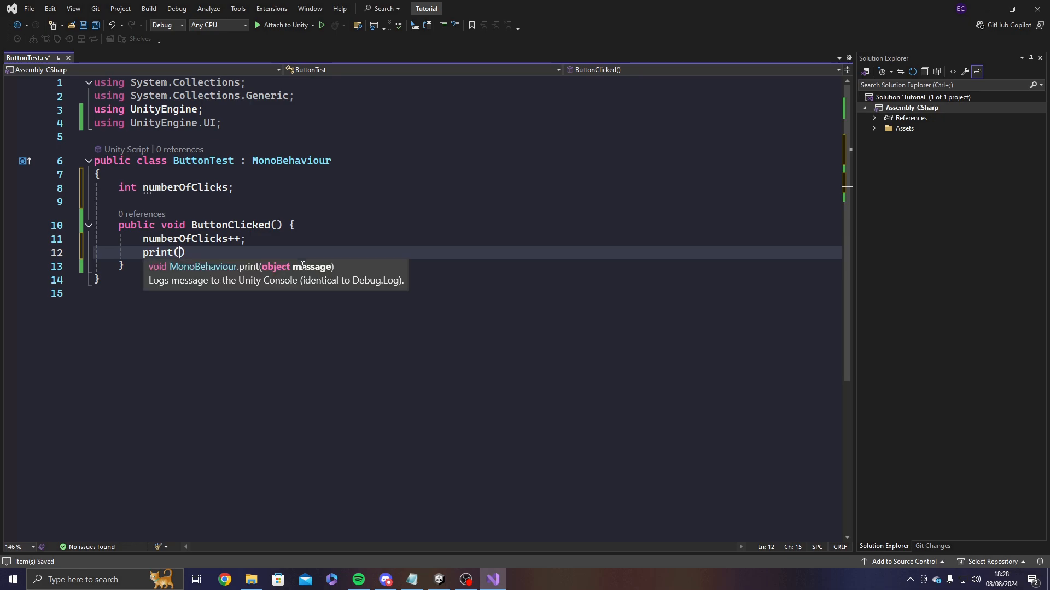
type("Total ")
type("times you have")
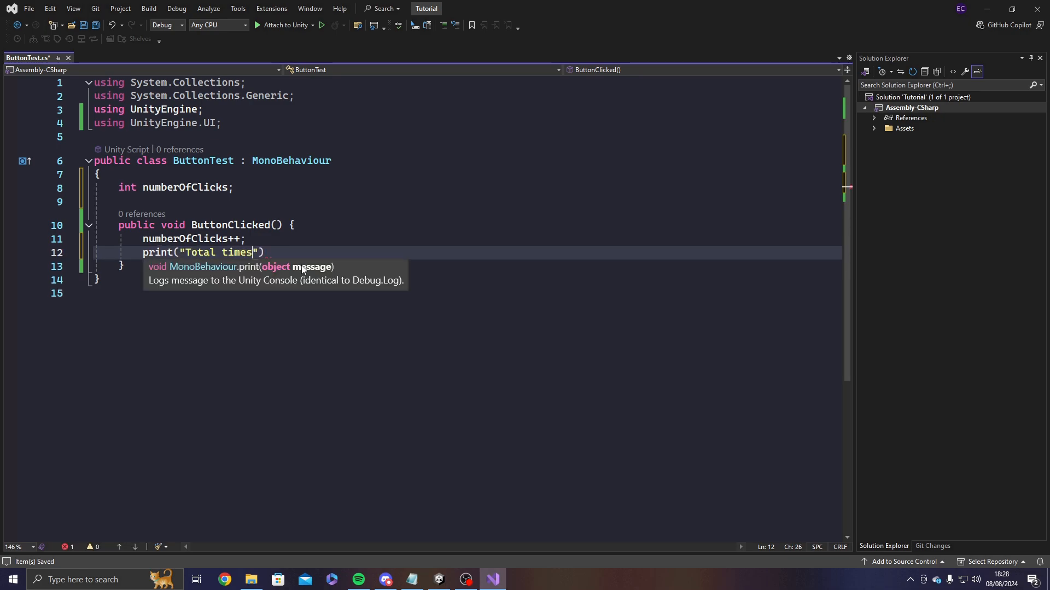
key("BackSpace")
key("BackSpace")
type("ve clicked the button")
type(": \" + ")
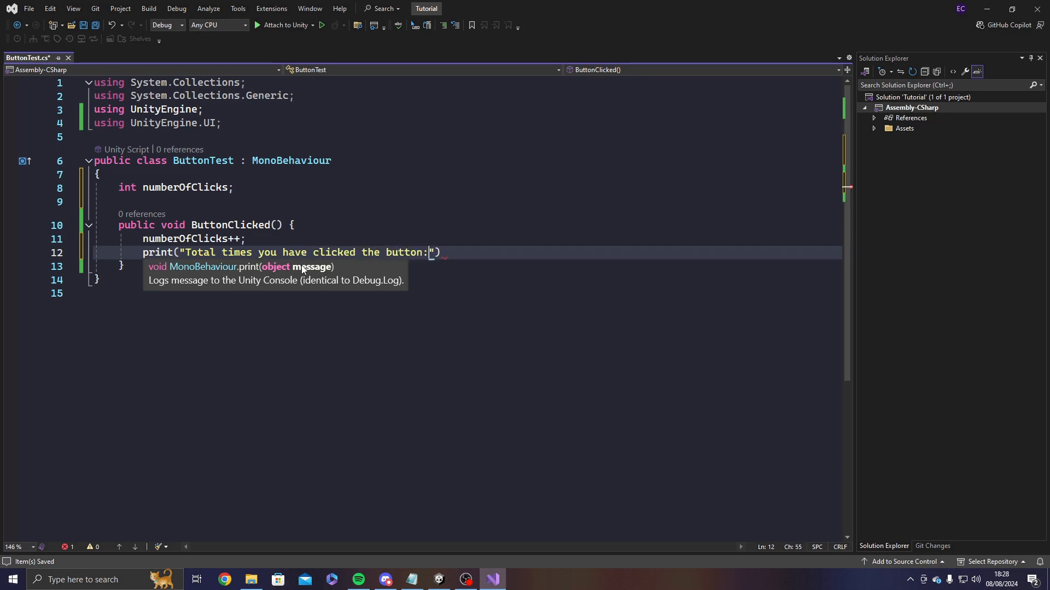
- Complete the print statement by appending numberOfClicks.ToString() to the message, and save the script
type("numberOfClicks")
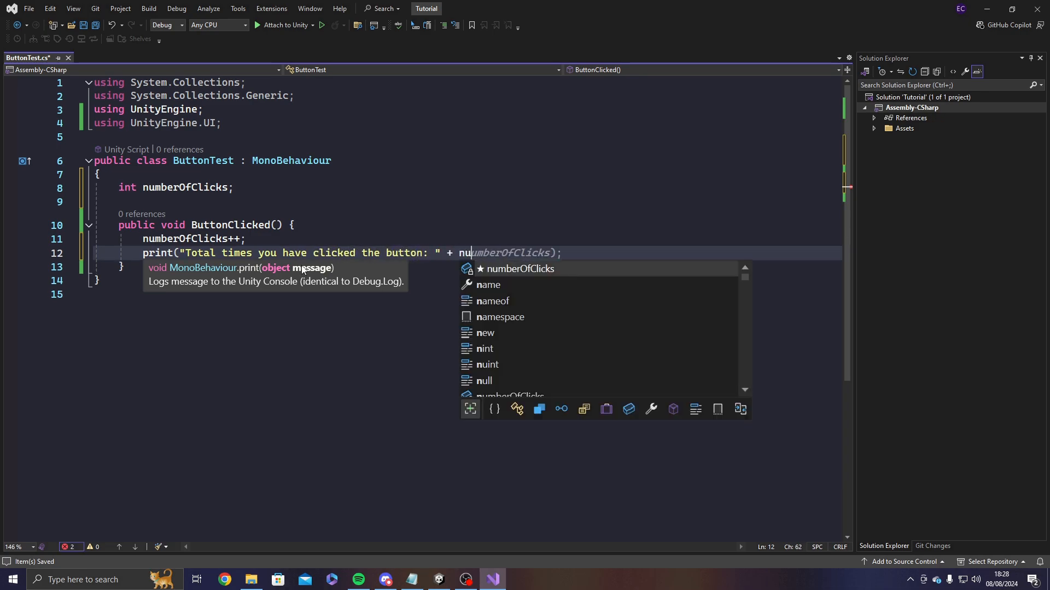
type(".To")
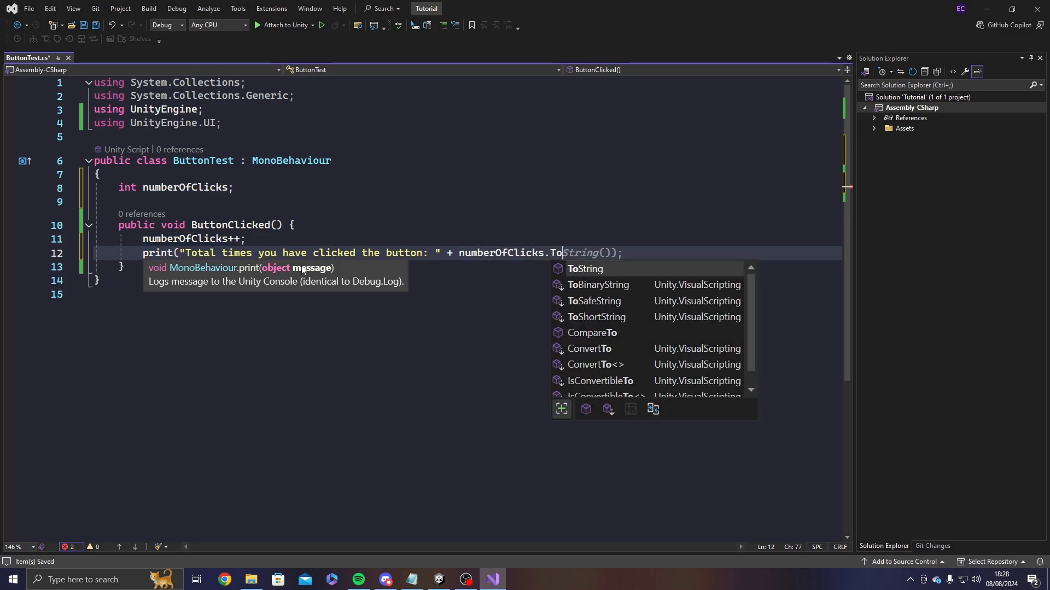
key("Tab")
type("()")
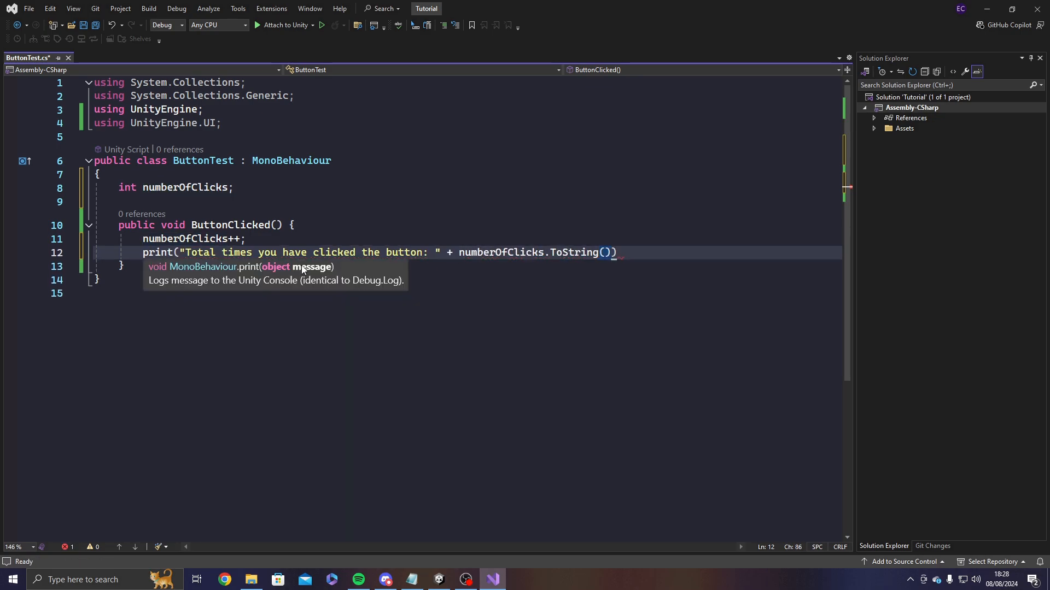
type(")")
left_click(601, 252)
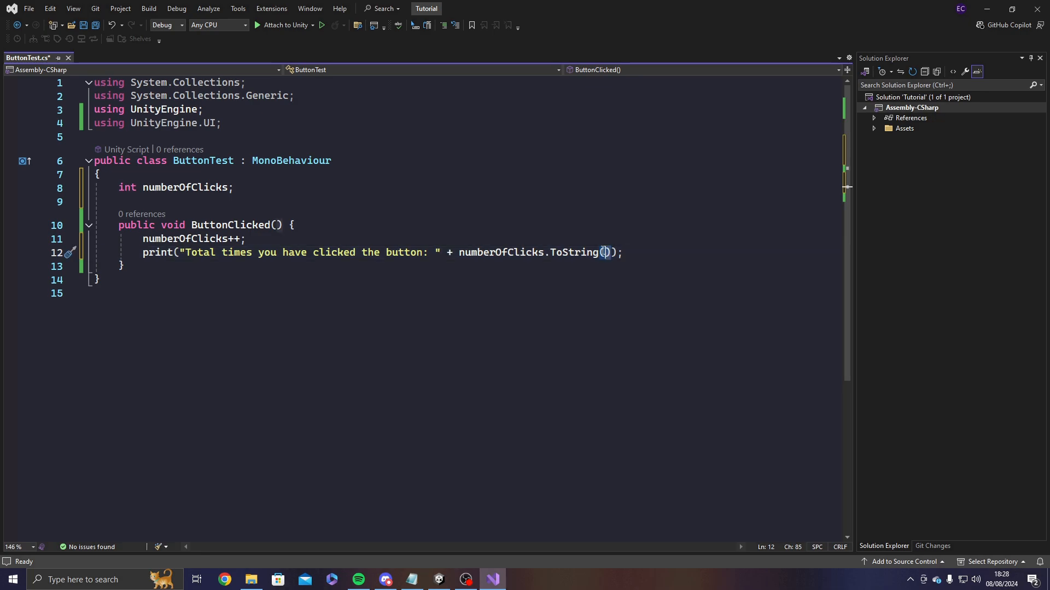
left_click_drag(602, 252, 606, 252)
left_click(631, 250)
key("ctrl+s")
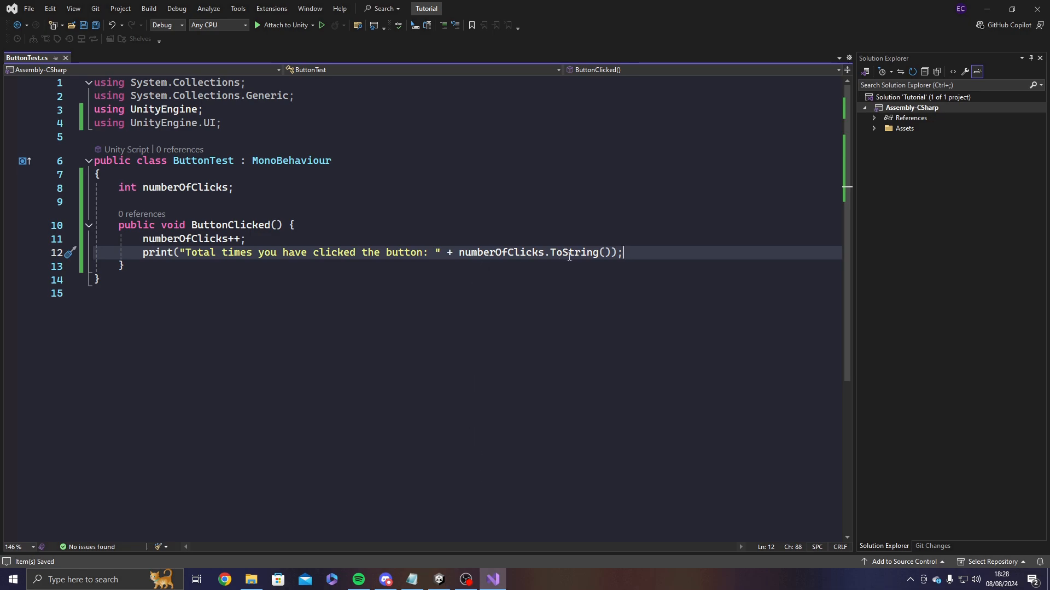
left_click_drag(550, 253, 623, 253)
left_click(550, 253)
double_click(509, 255)
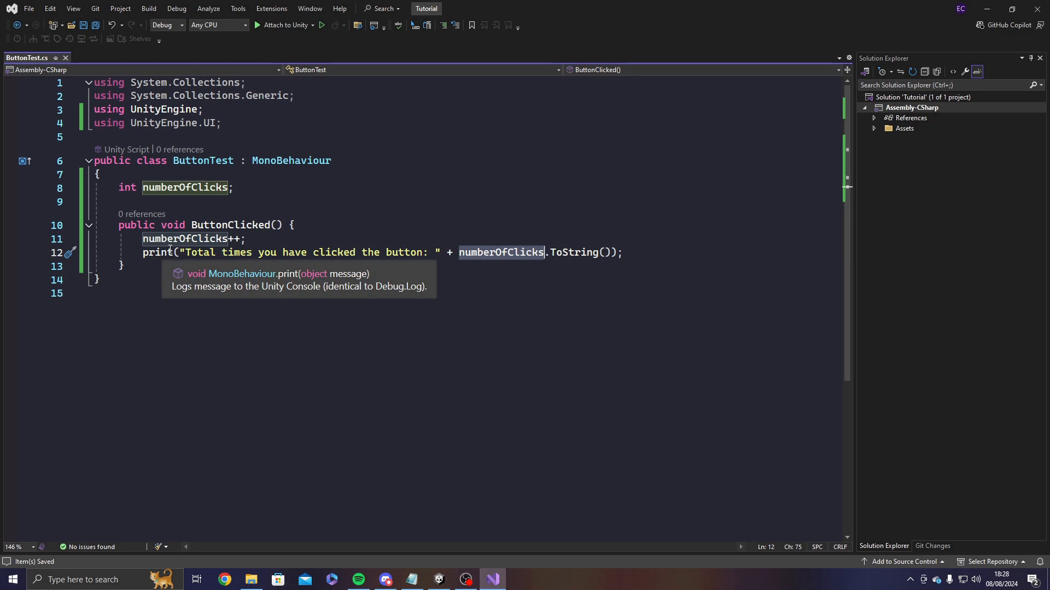
left_click_drag(143, 253, 640, 263)
left_click(639, 263)
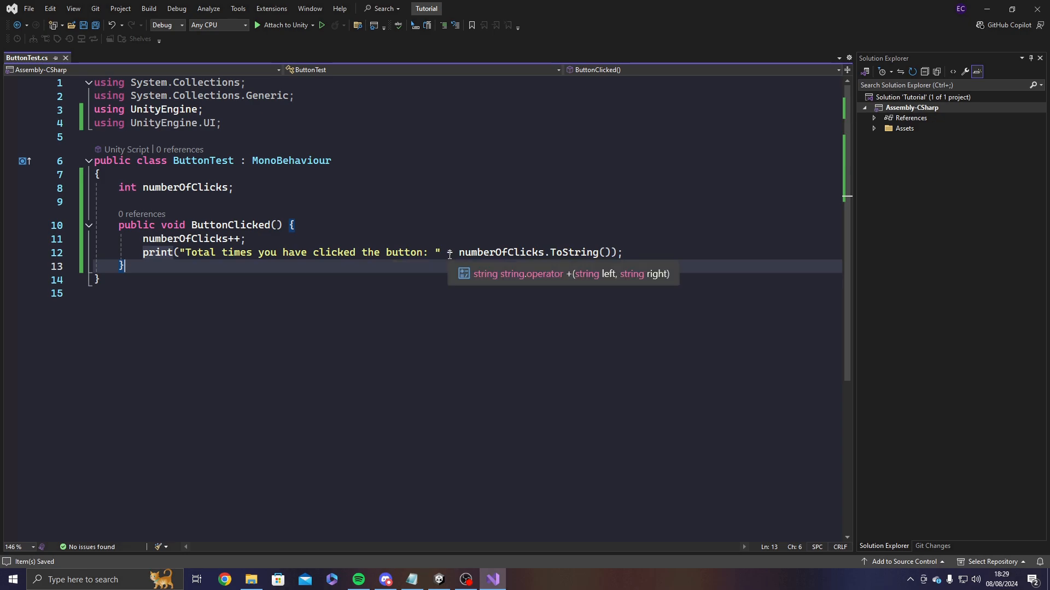
- Switch to Unity and select the Button under the Canvas to review its On Click event
left_click(449, 581)
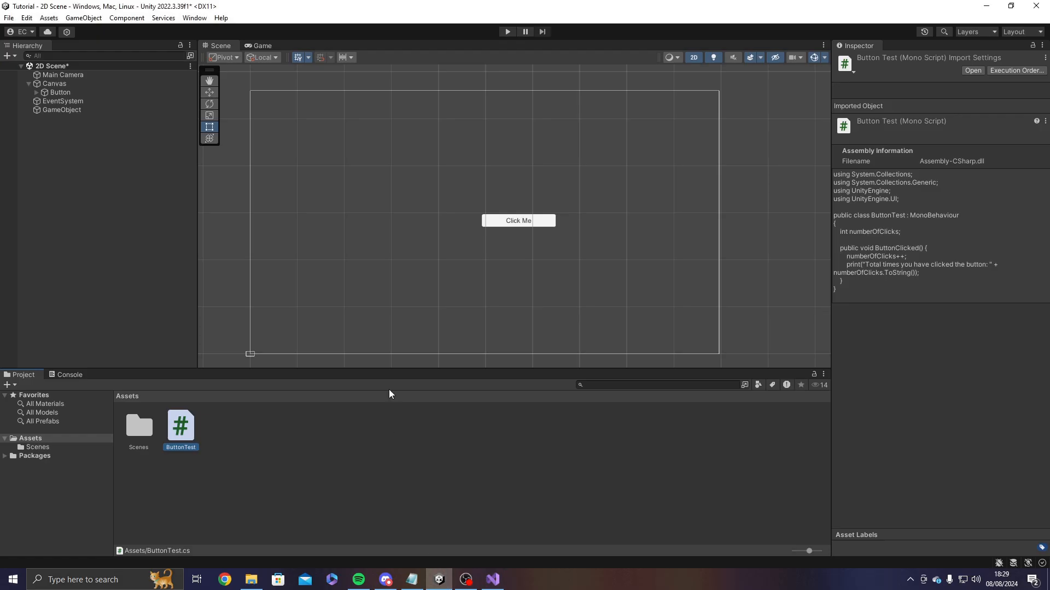
left_click(113, 135)
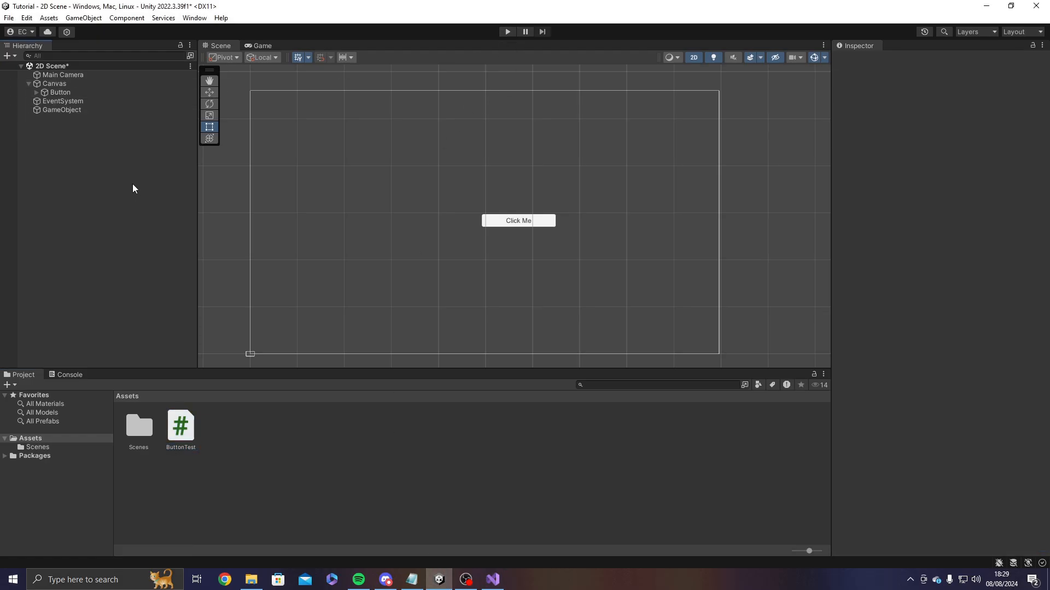
left_click(78, 100)
left_click(77, 94)
scroll(937, 350, "down", 2)
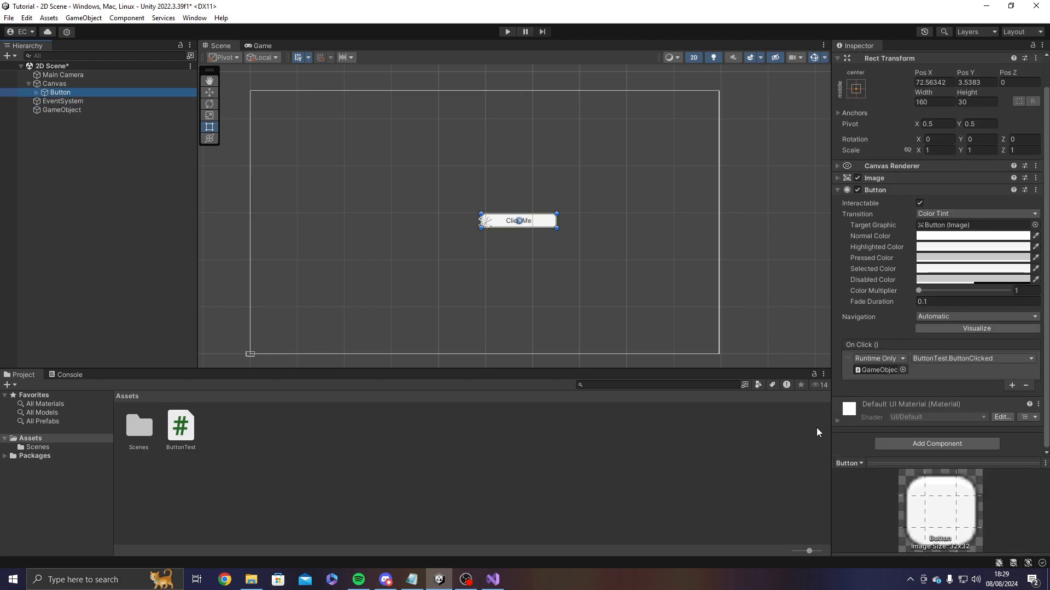
left_click(493, 579)
left_click(439, 579)
- Run the scene in Play mode and show the Console beneath the Game view
left_click(512, 32)
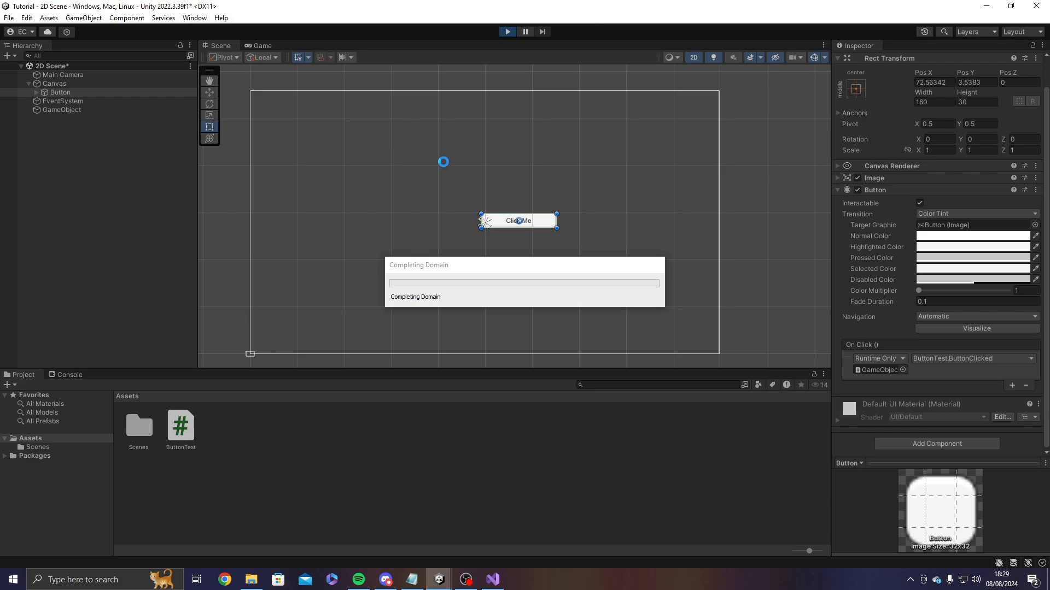
double_click(59, 374)
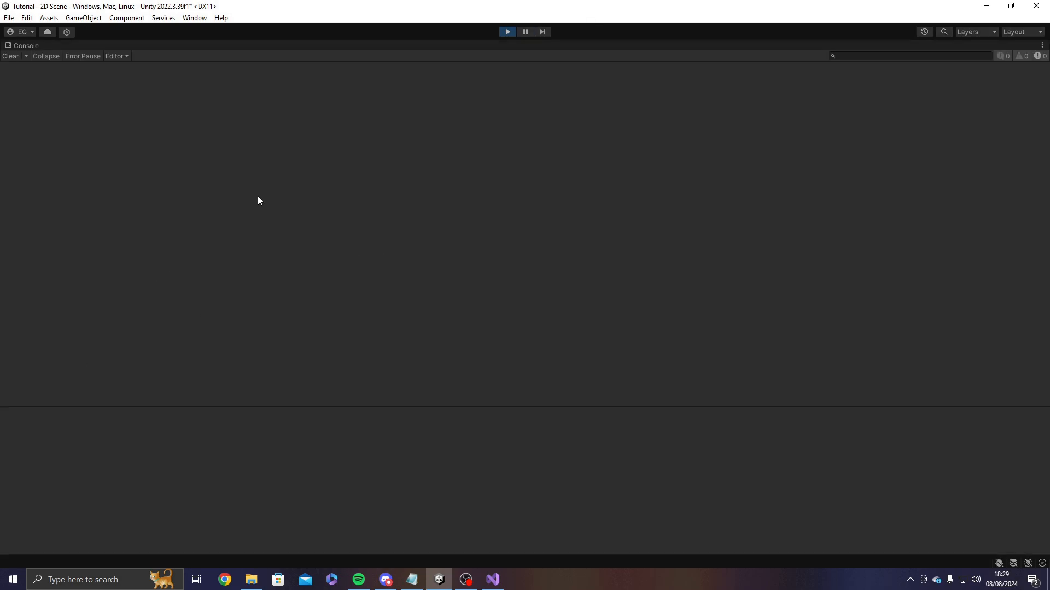
double_click(31, 47)
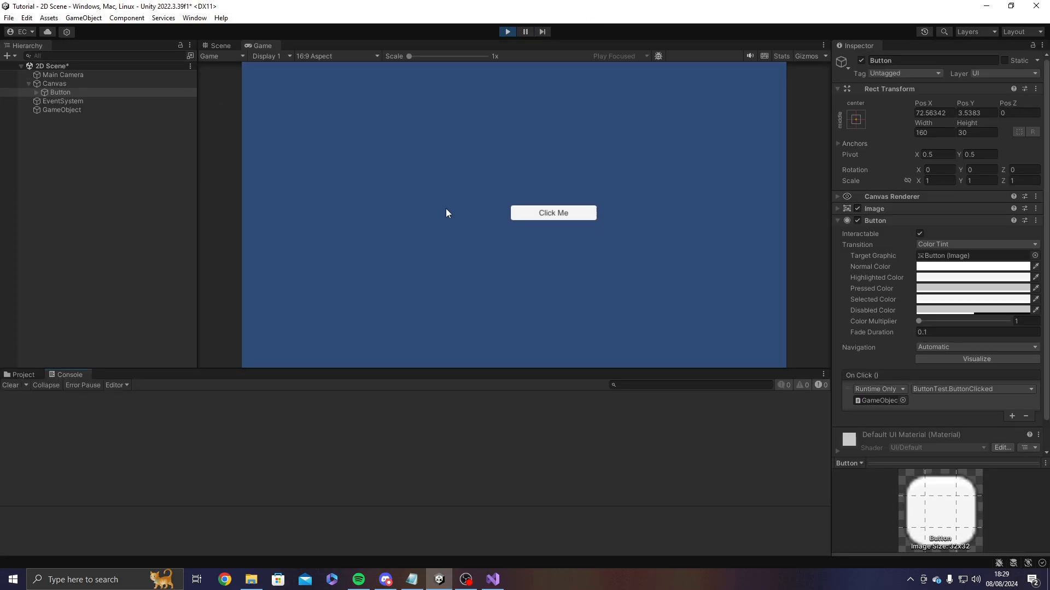
- Test the Click Me button repeatedly in the running game and review the click messages logged in the Console
left_click(546, 216)
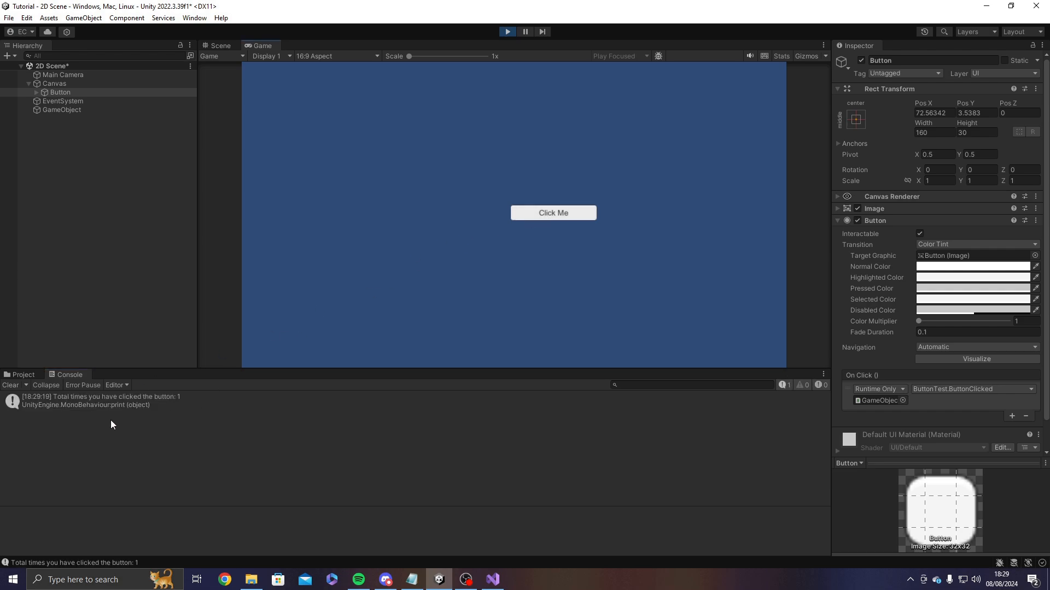
left_click(529, 217)
left_click(530, 218)
left_click(530, 218)
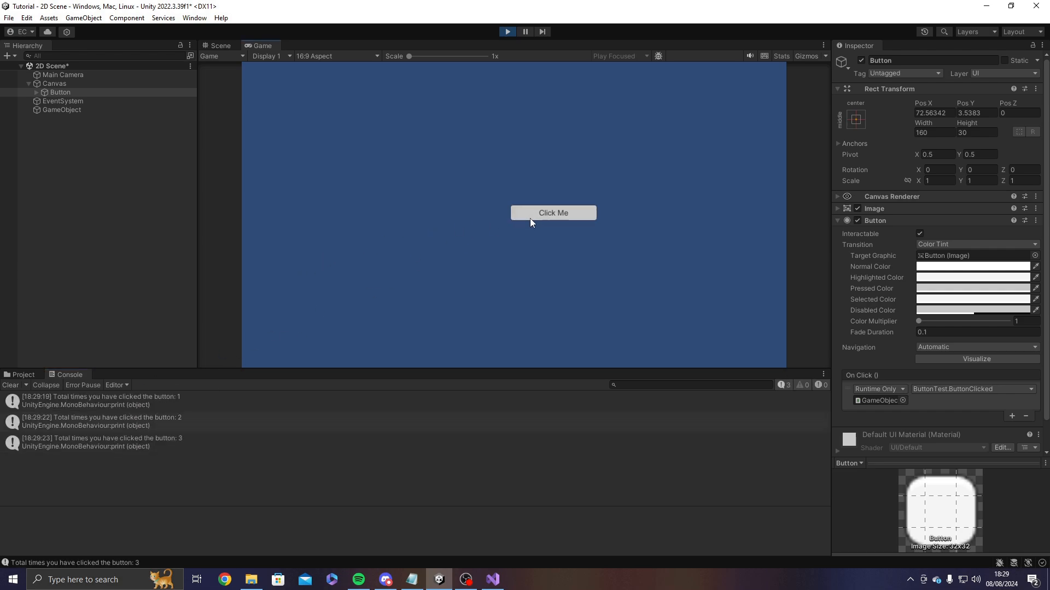
left_click(530, 217)
left_click(529, 218)
left_click(530, 218)
left_click(530, 218)
left_click(529, 218)
left_click(530, 218)
left_click(530, 218)
left_click(530, 218)
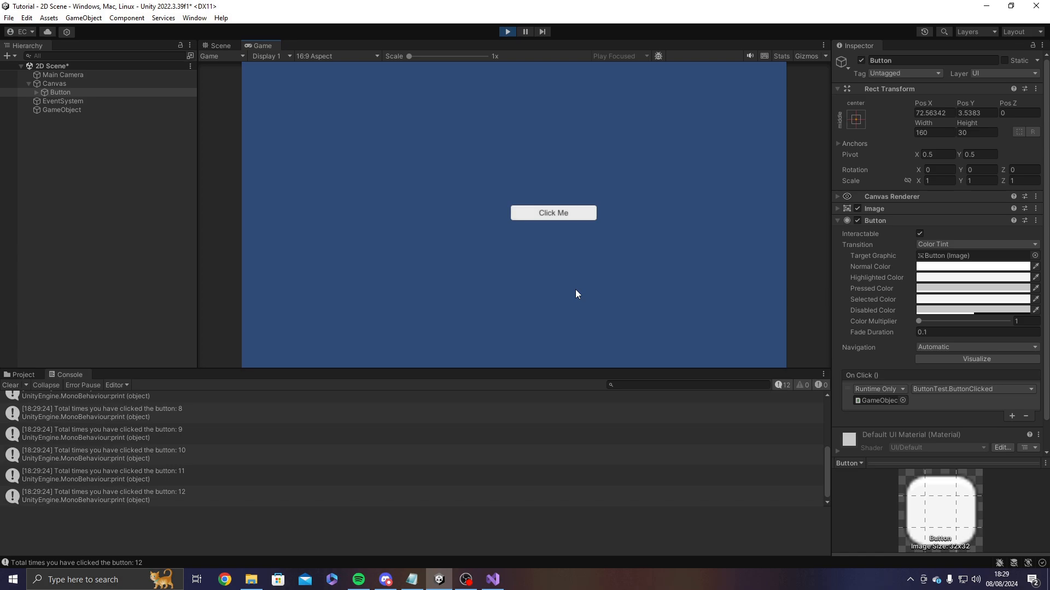
left_click(590, 213)
left_click(588, 212)
left_click(588, 210)
left_click(586, 208)
left_click(582, 208)
left_click(577, 208)
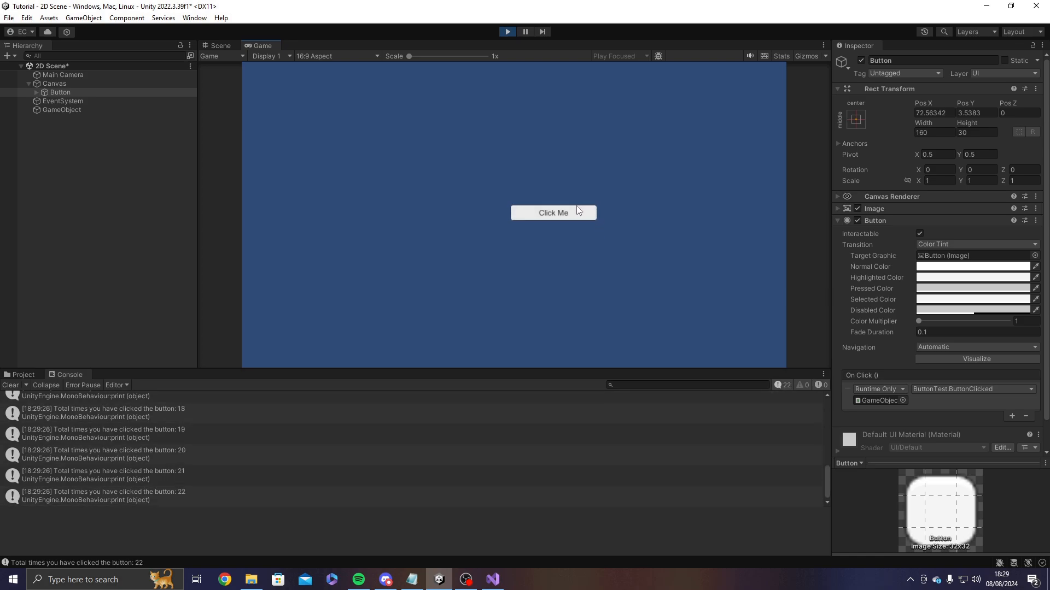
left_click(572, 209)
left_click(566, 210)
left_click(567, 209)
left_click(567, 210)
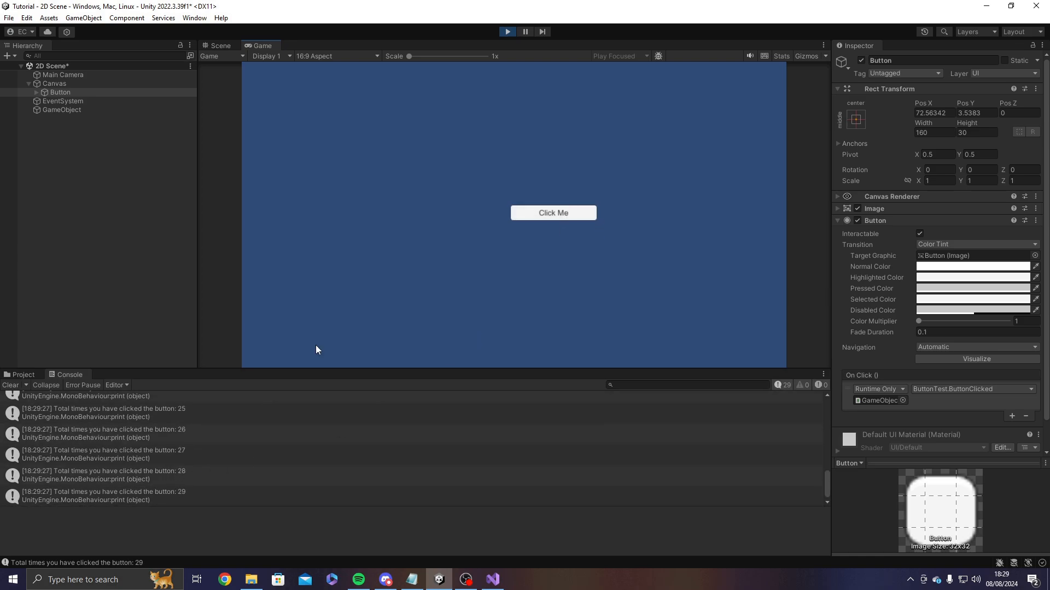
left_click(569, 219)
left_click(569, 218)
left_click(568, 218)
left_click(569, 218)
left_click(569, 218)
left_click(569, 218)
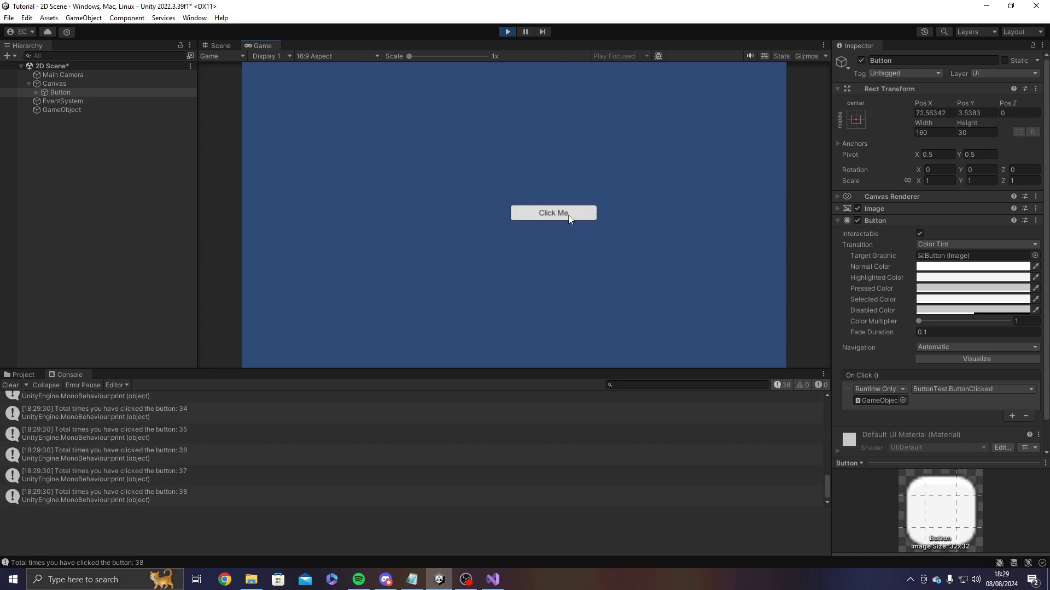
left_click(568, 217)
left_click(569, 217)
left_click(568, 218)
left_click(569, 218)
left_click(569, 218)
left_click(568, 218)
left_click(569, 218)
left_click(568, 218)
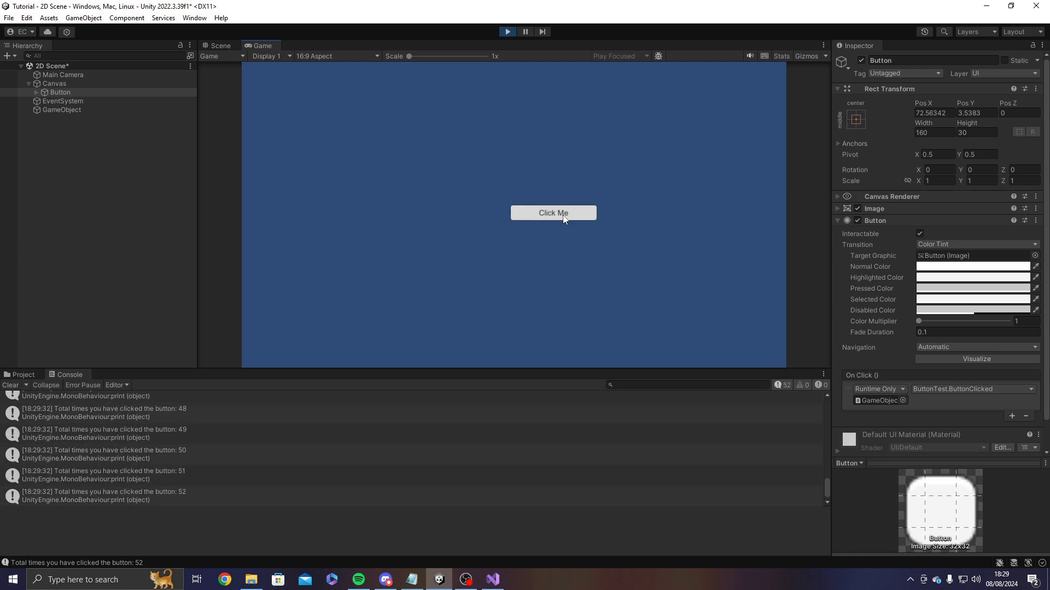
left_click(568, 217)
left_click(569, 217)
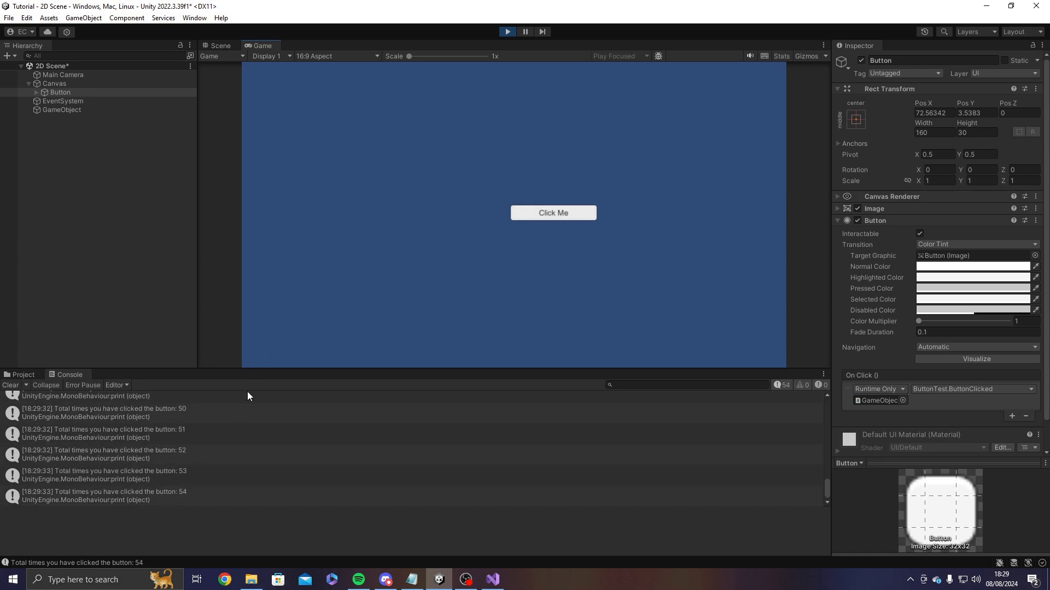
scroll(292, 438, "up", 5)
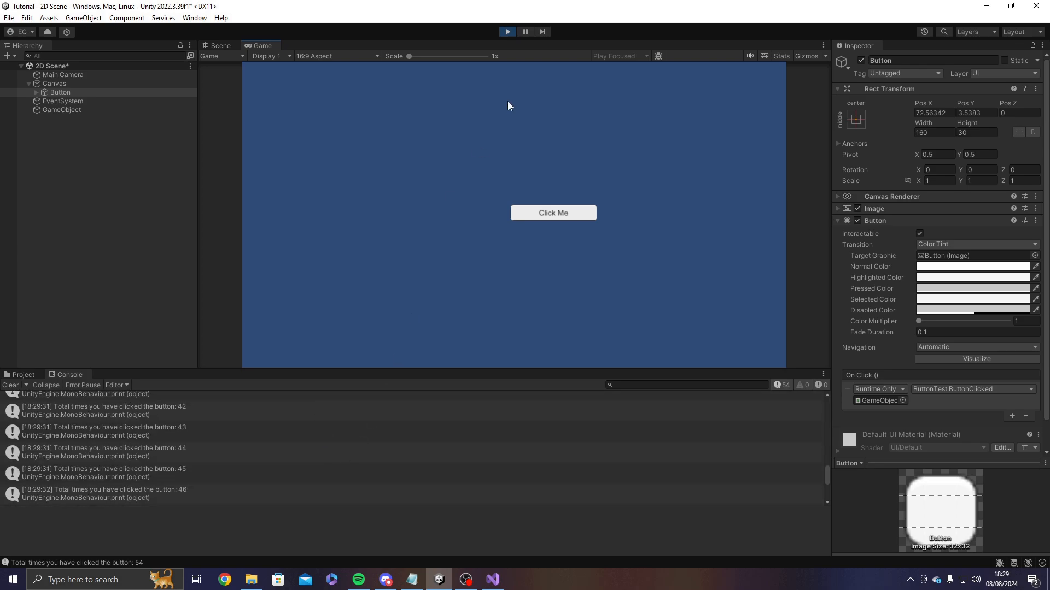
- Stop Play mode, switch to Visual Studio, and replace the ButtonClicked body with the comment "// Any code"
left_click(506, 31)
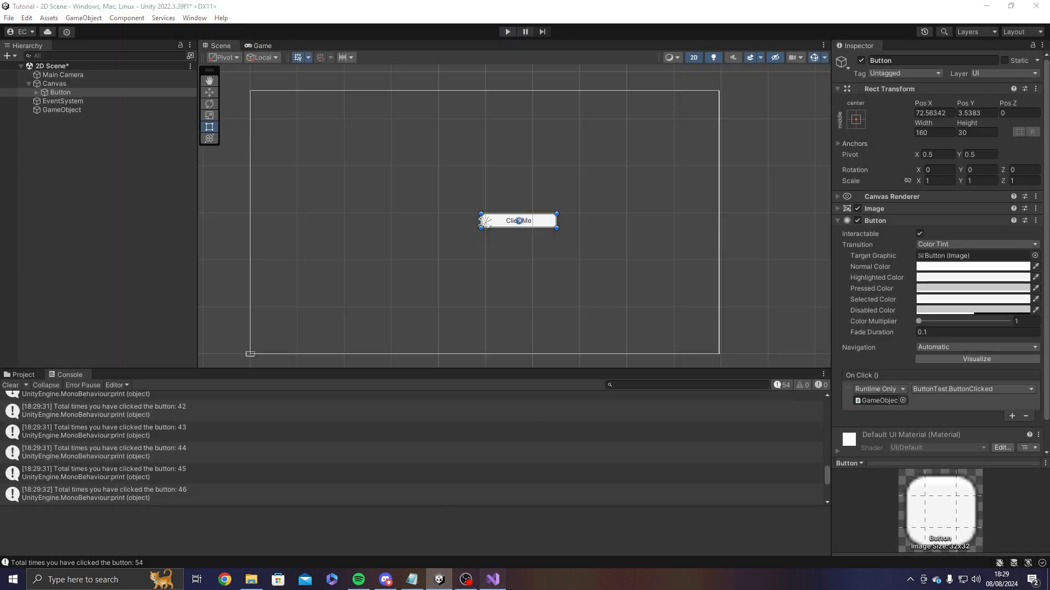
left_click(493, 580)
left_click_drag(652, 251, 143, 239)
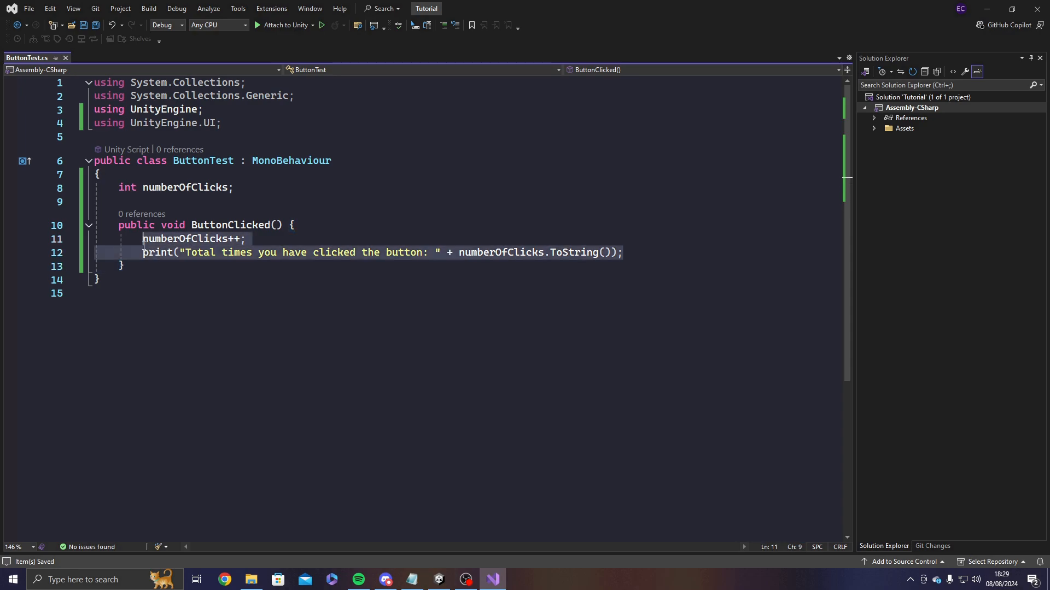
type("// Any ")
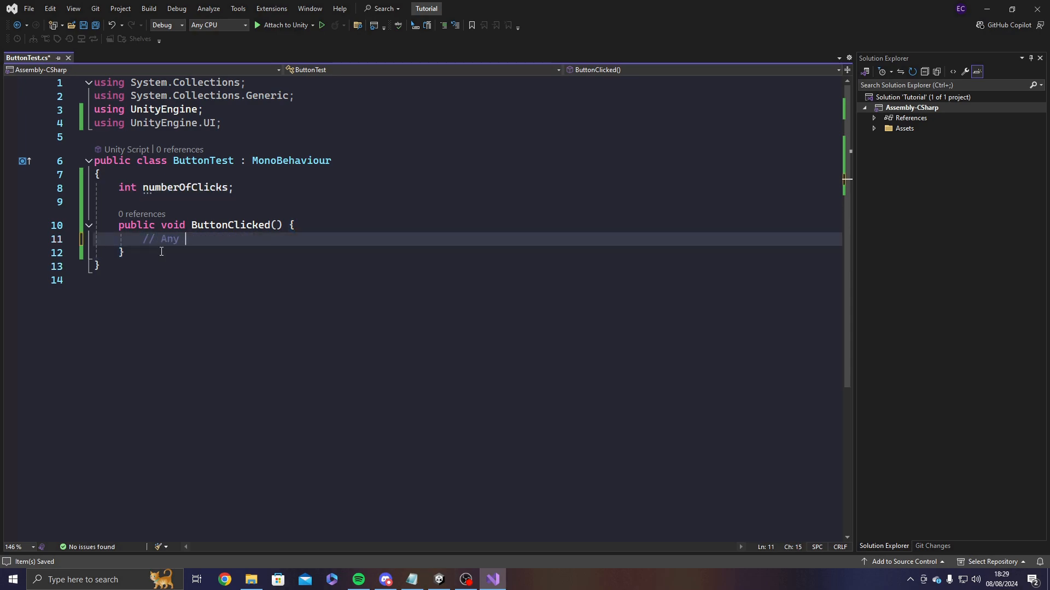
type("code")
left_click_drag(211, 240, 143, 241)
left_click(199, 244)
left_click(230, 225)
left_click(253, 241)
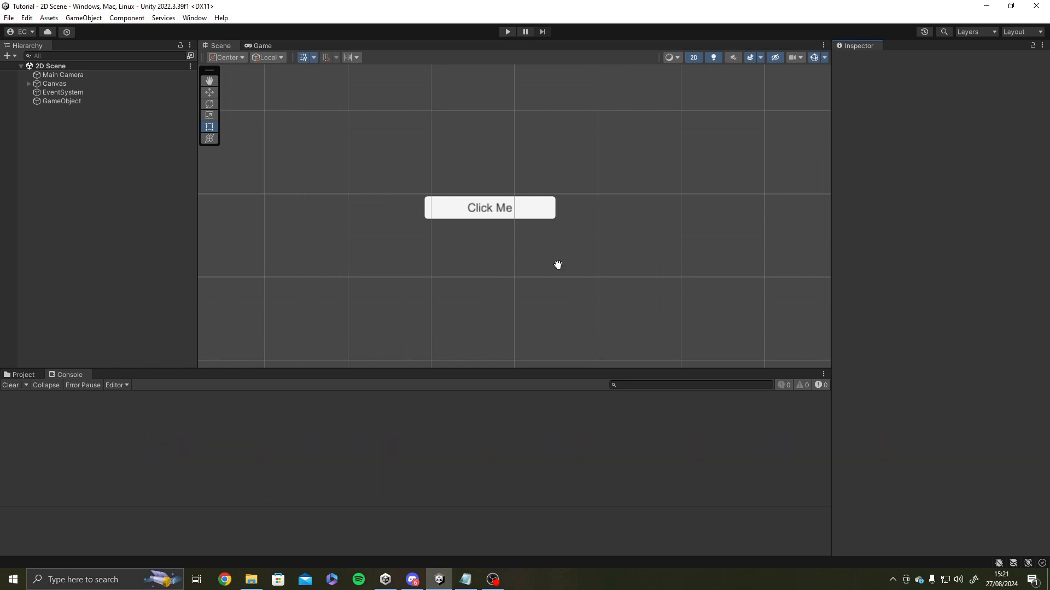
- Delete the Canvas and the empty GameObject from the 2D Scene hierarchy in Unity, keeping the Main Camera and EventSystem
middle_click_drag(557, 264, 556, 286)
left_click(55, 86)
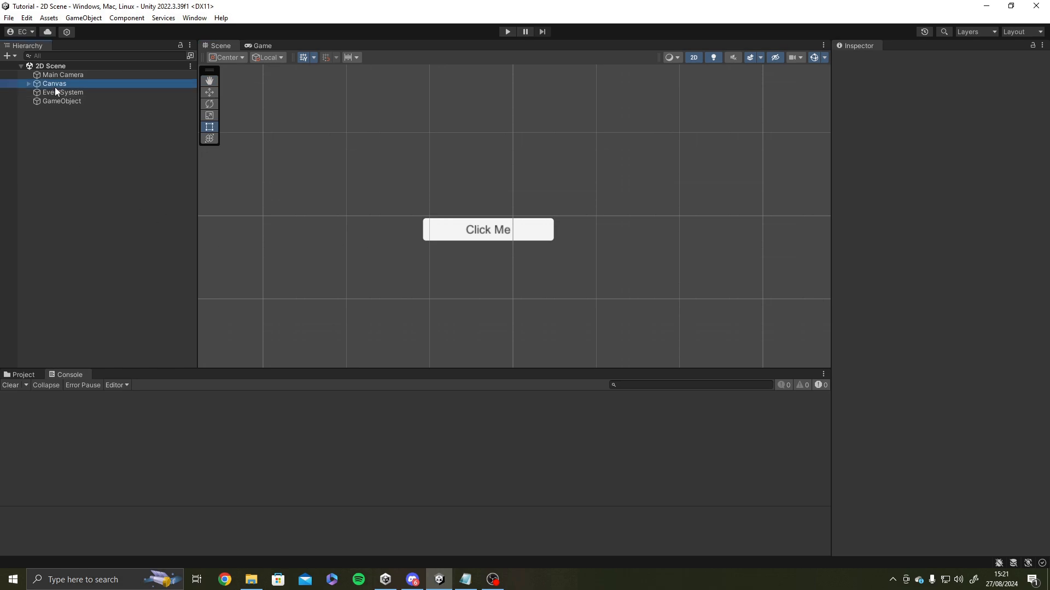
key("Delete")
left_click(62, 94)
key("Delete")
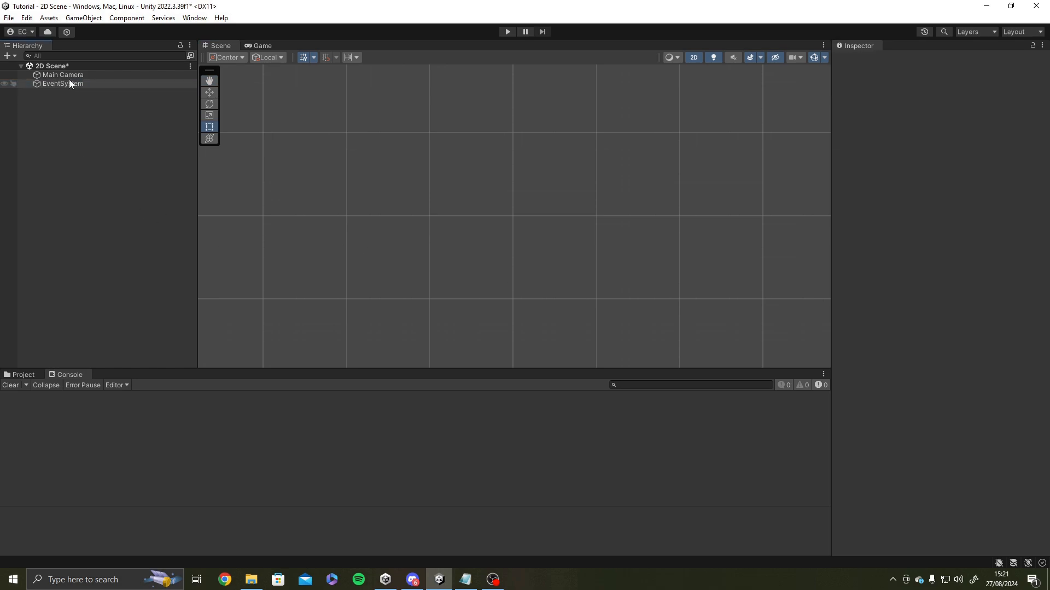
- Delete the asset beside the Scenes folder from the project's Assets folder
left_click(21, 378)
left_click(197, 437)
key("Delete")
key("Return")
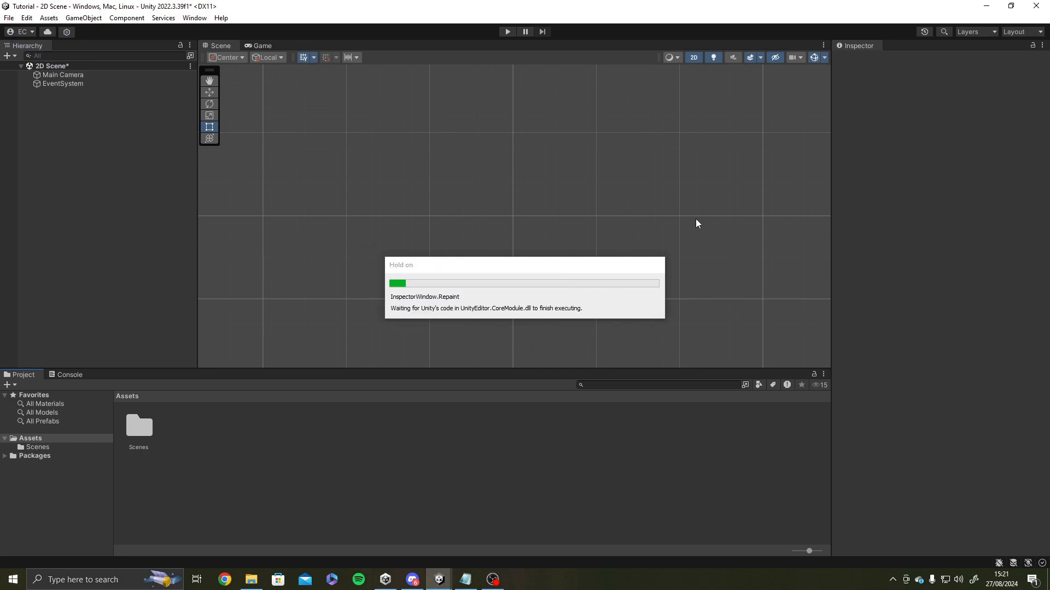
- Add a Legacy UI Dropdown to the scene
right_click(130, 195)
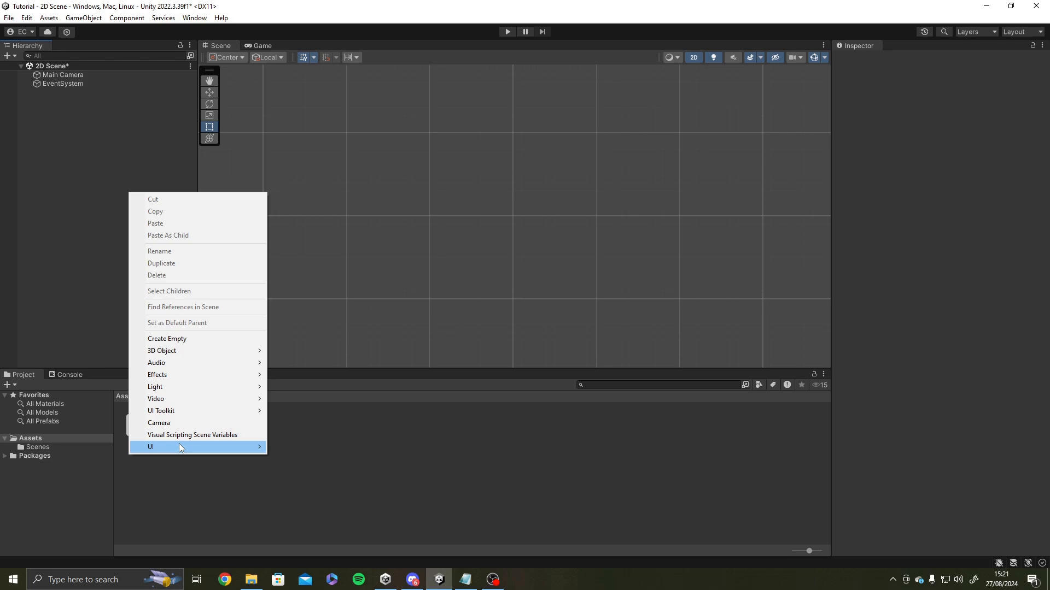
mouse_move(179, 446)
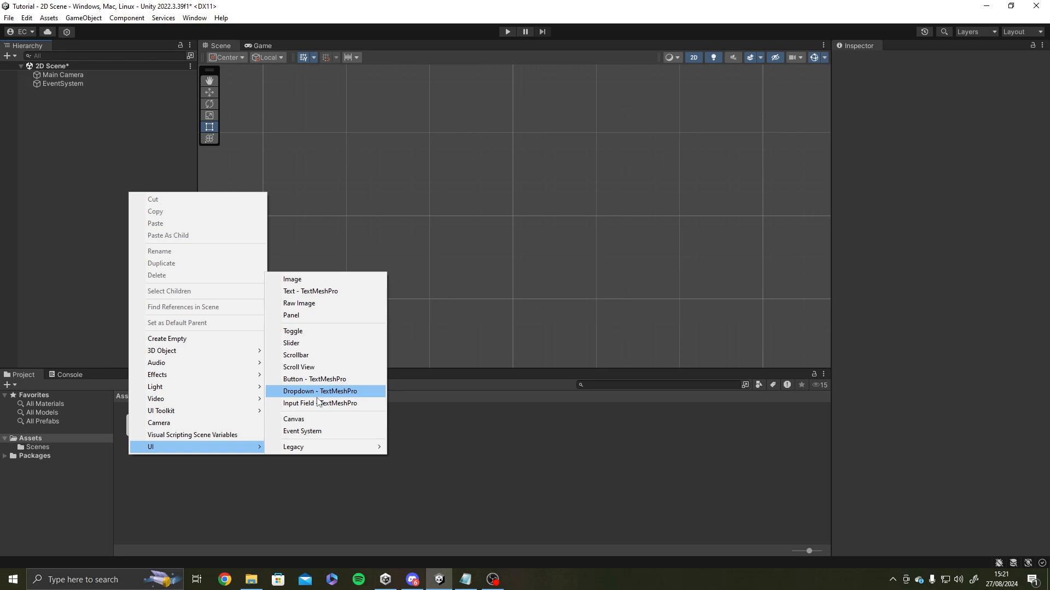
mouse_move(310, 450)
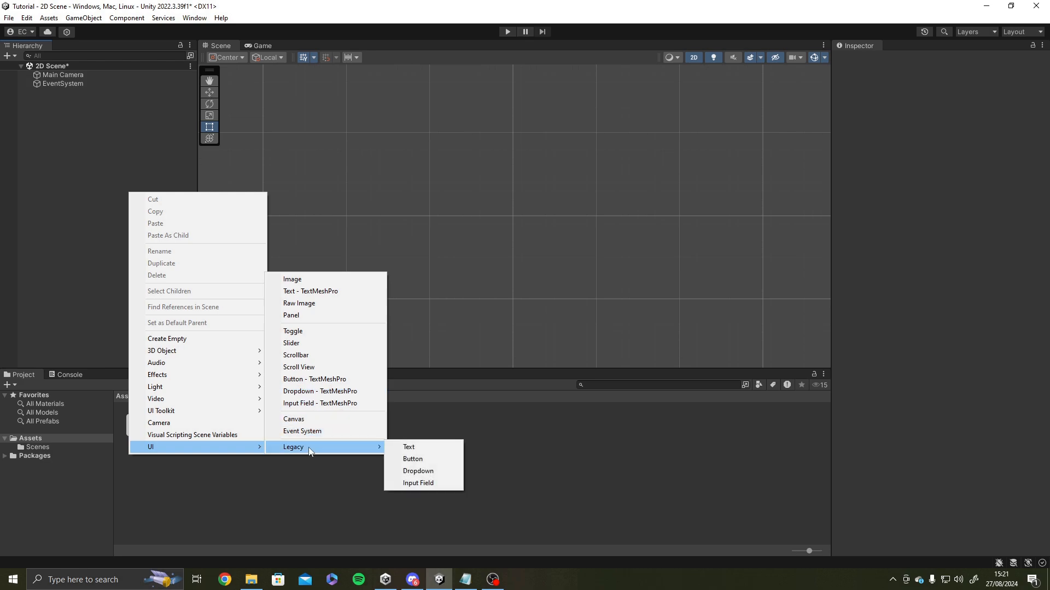
left_click(407, 473)
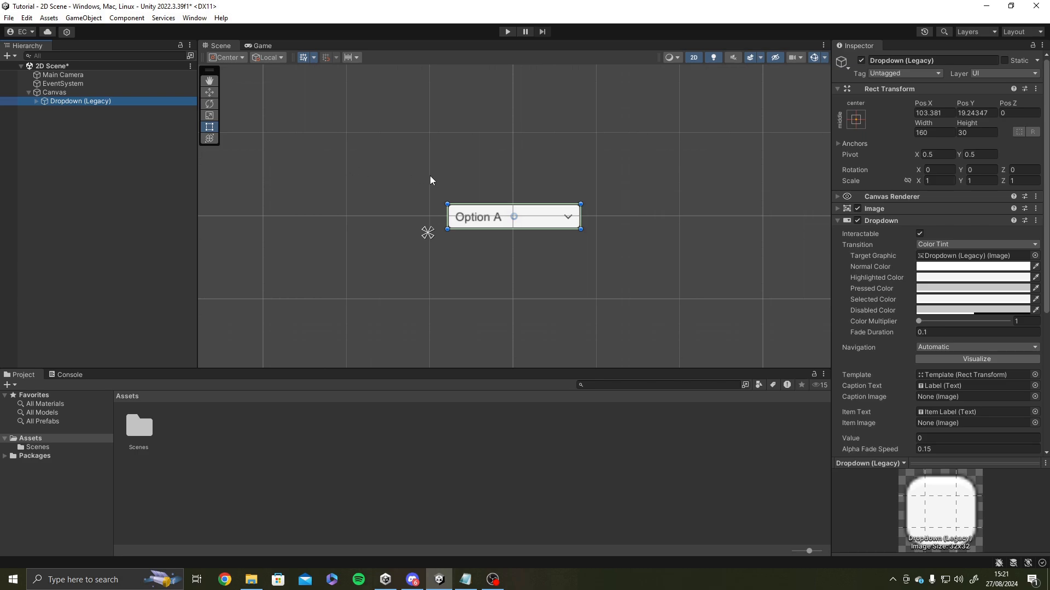
- Run the scene, test the dropdown by choosing Option B, Option C and Option A, and stop Play mode
left_click(468, 97)
left_click(507, 31)
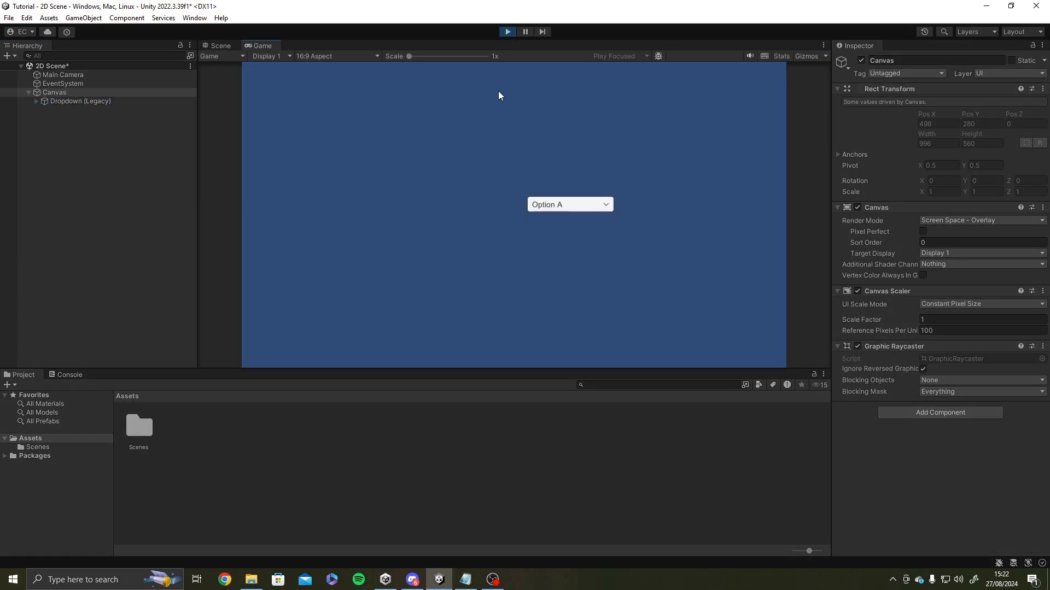
left_click(572, 207)
left_click(550, 231)
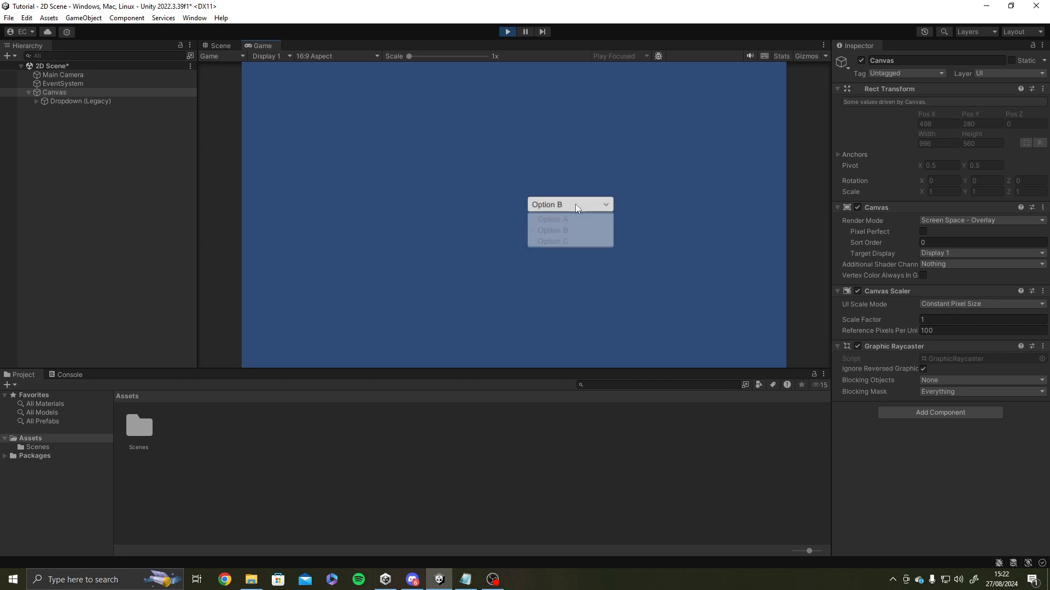
left_click(577, 206)
left_click(580, 243)
left_click(581, 206)
left_click(585, 220)
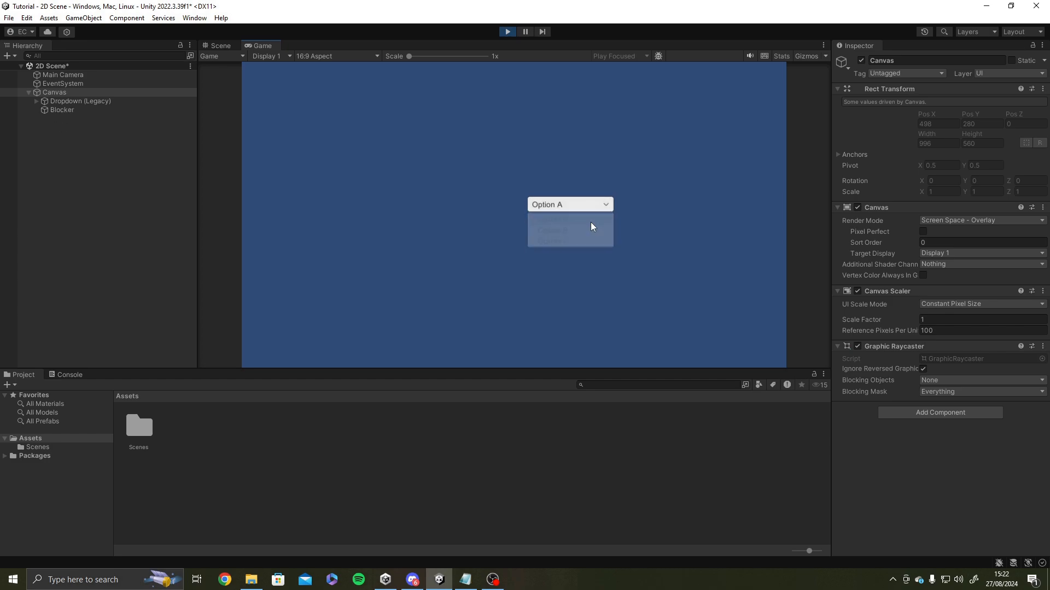
left_click(508, 32)
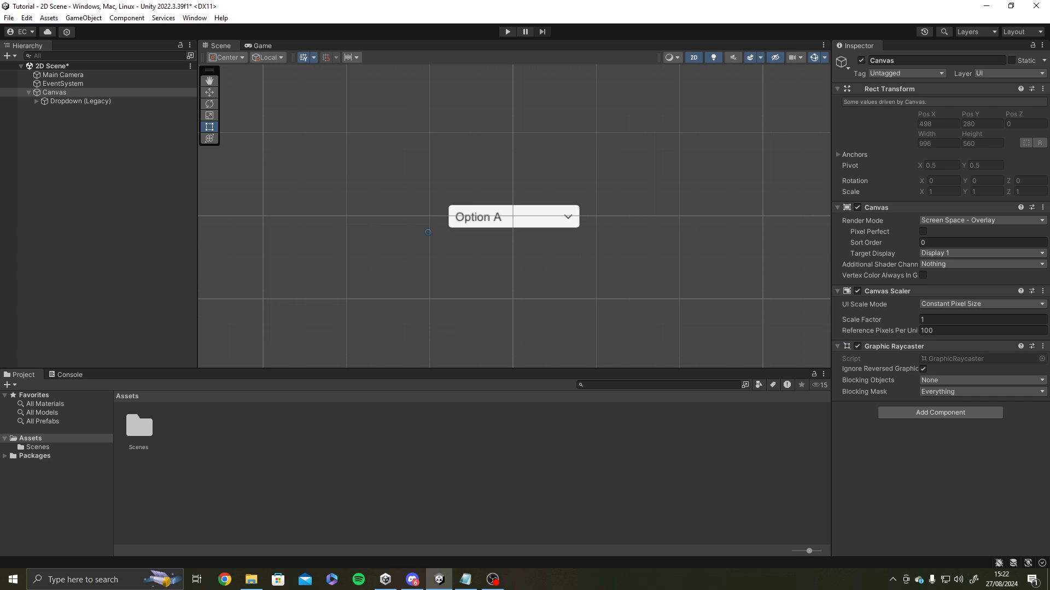
- Move the Canvas between the Main Camera and the EventSystem in the hierarchy, and clear the selection
middle_click_drag(504, 284, 469, 302)
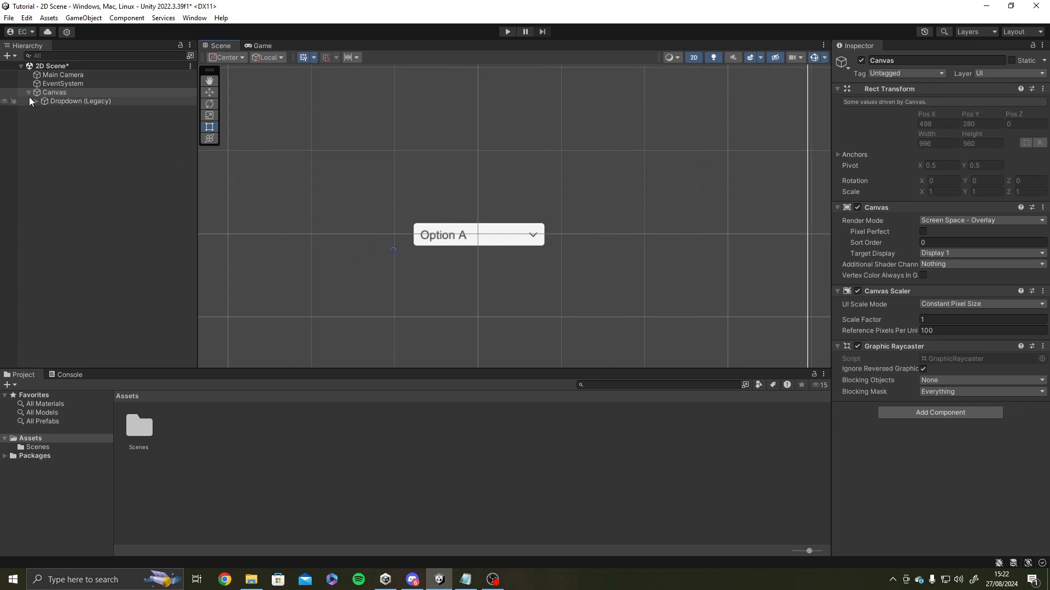
mouse_move(49, 94)
left_mouse_down()
mouse_move(61, 101)
mouse_move(60, 79)
left_mouse_up()
left_click(82, 122)
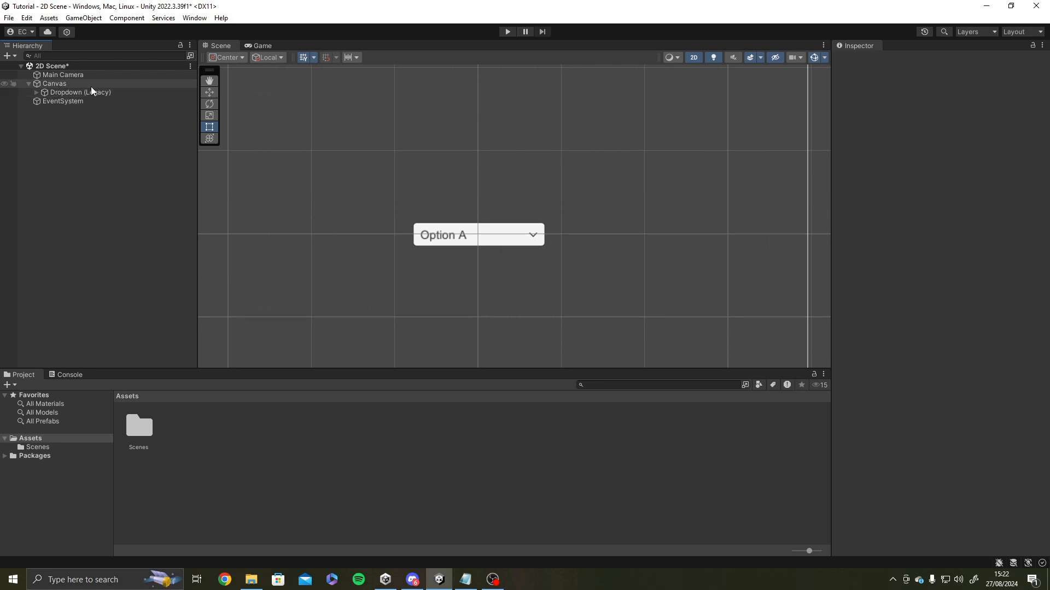
- Expand Dropdown (Legacy) to show its children and examine the Label's text and bounds in the Scene view
left_click(55, 93)
left_click(37, 93)
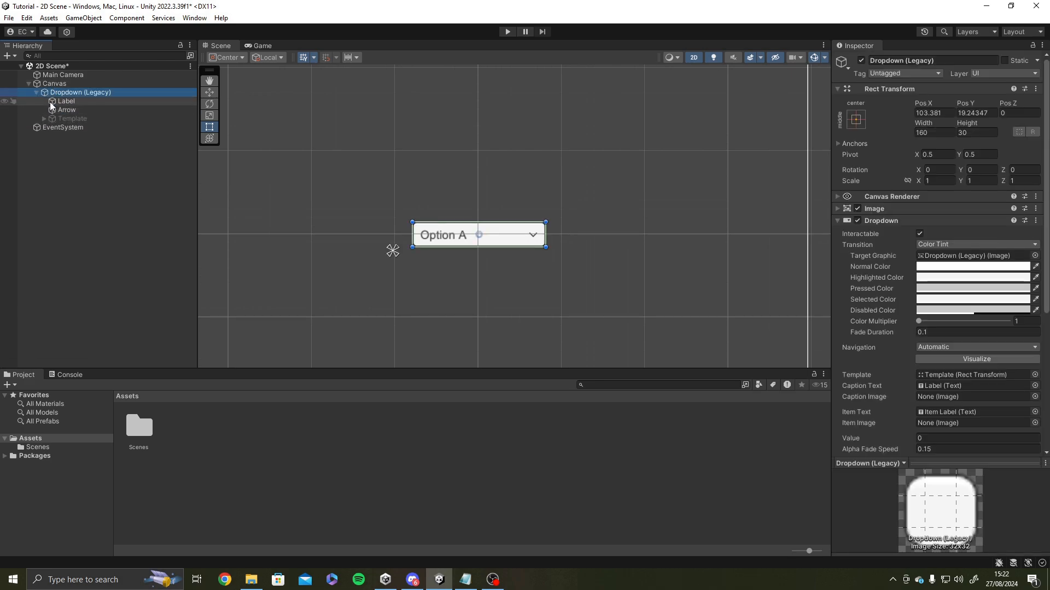
left_click(53, 103)
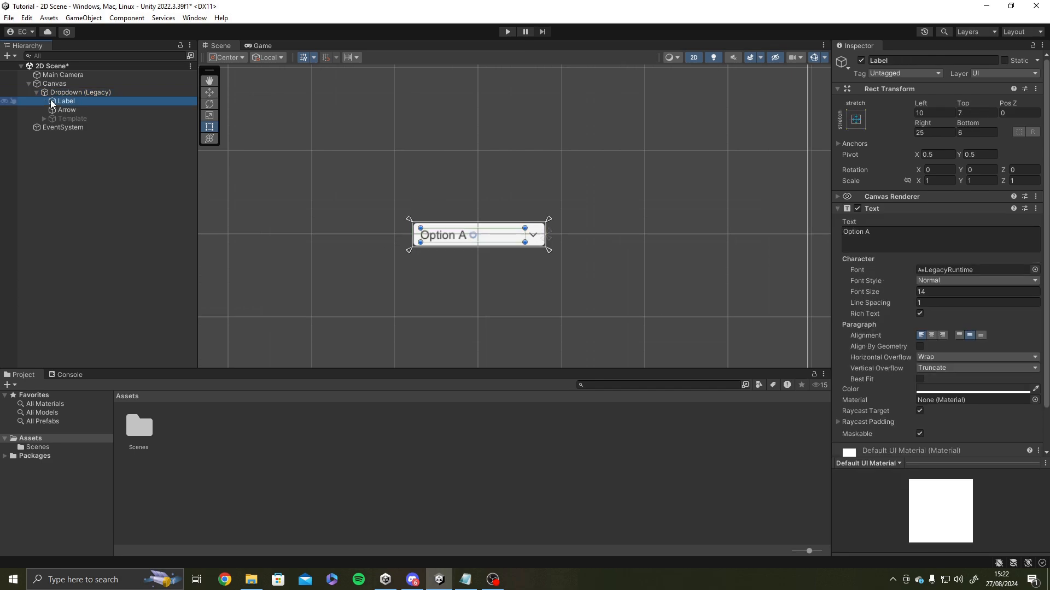
scroll(467, 237, "up", 3)
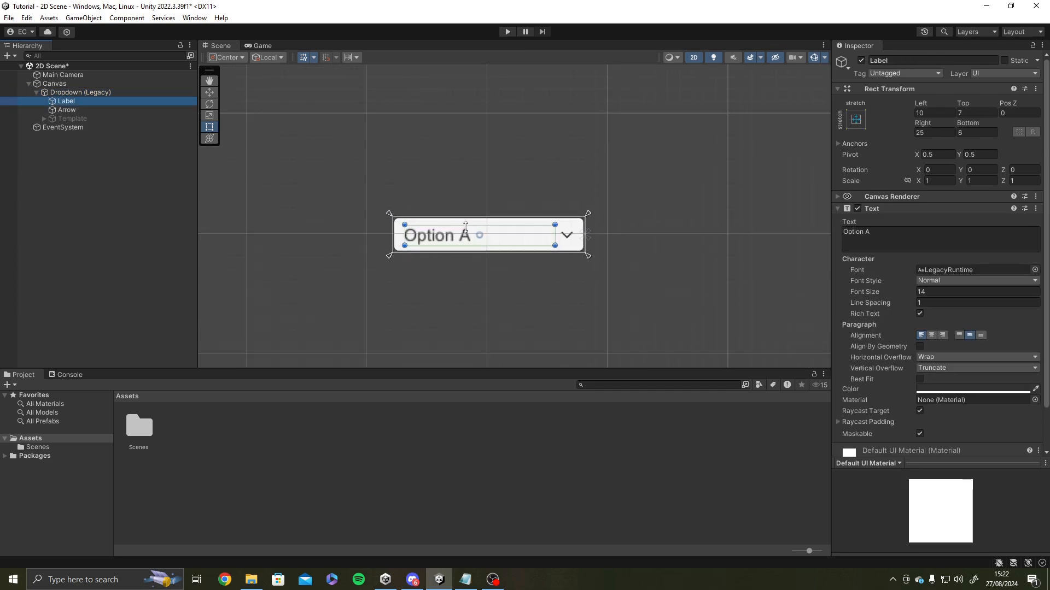
scroll(470, 234, "up", 5)
middle_click_drag(468, 273, 390, 273)
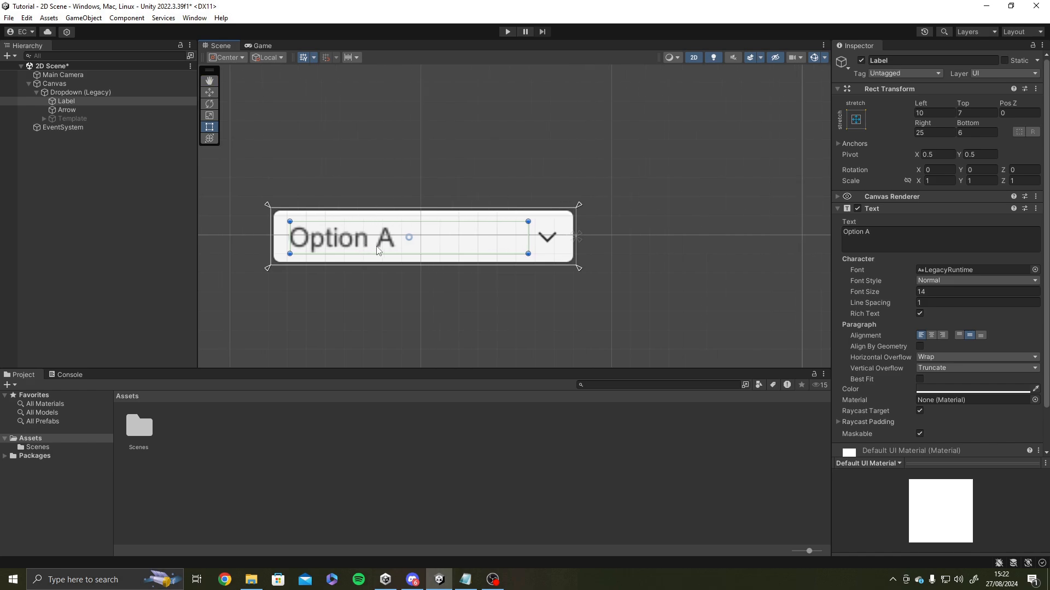
scroll(378, 250, "down", 3)
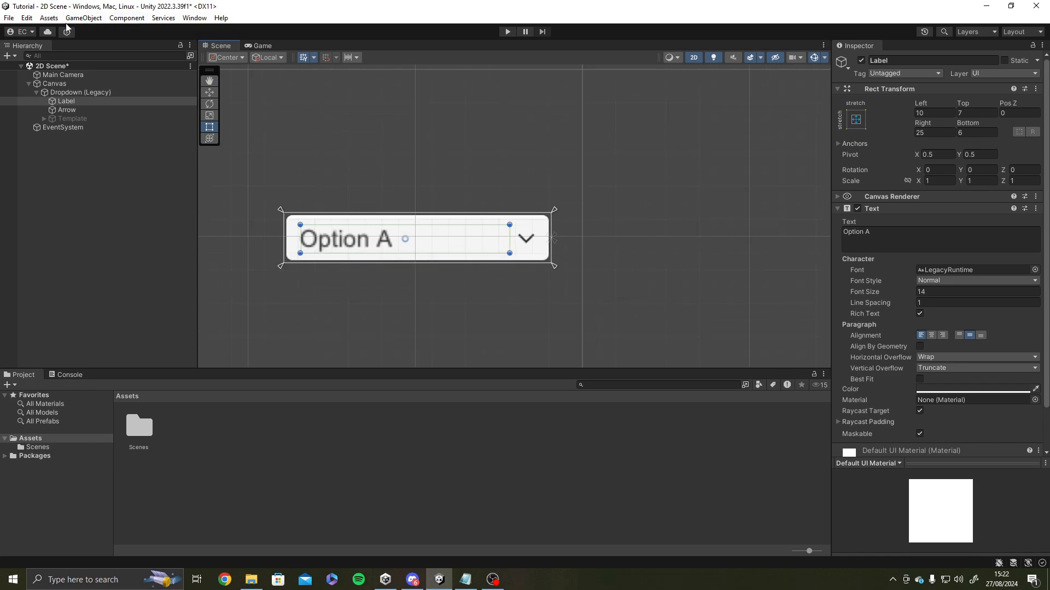
- Select the dropdown's Arrow child and examine its image and placement up close in the Scene view
left_click(122, 109)
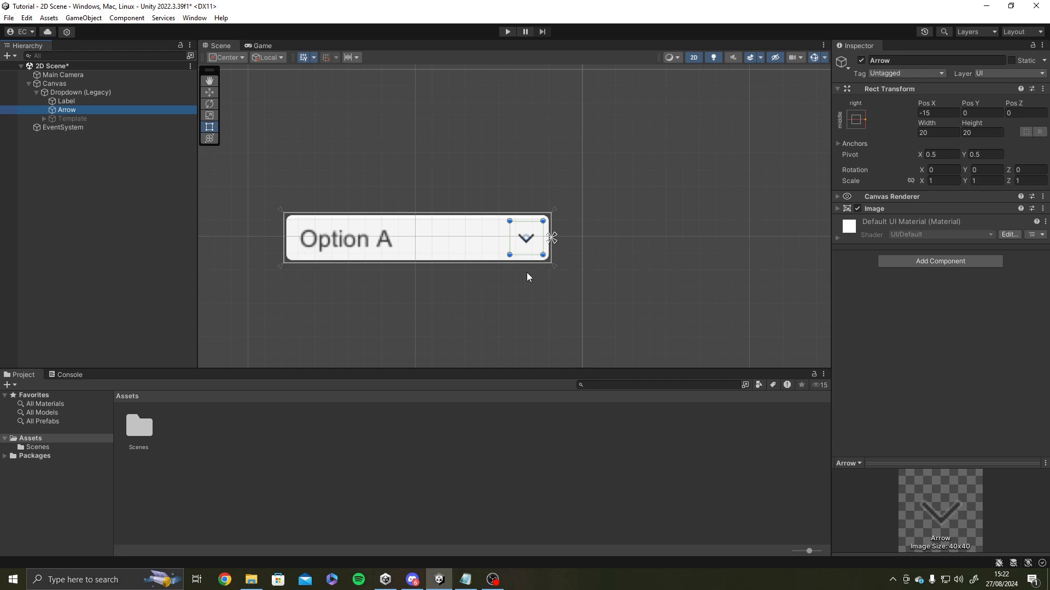
middle_click_drag(550, 300, 579, 308)
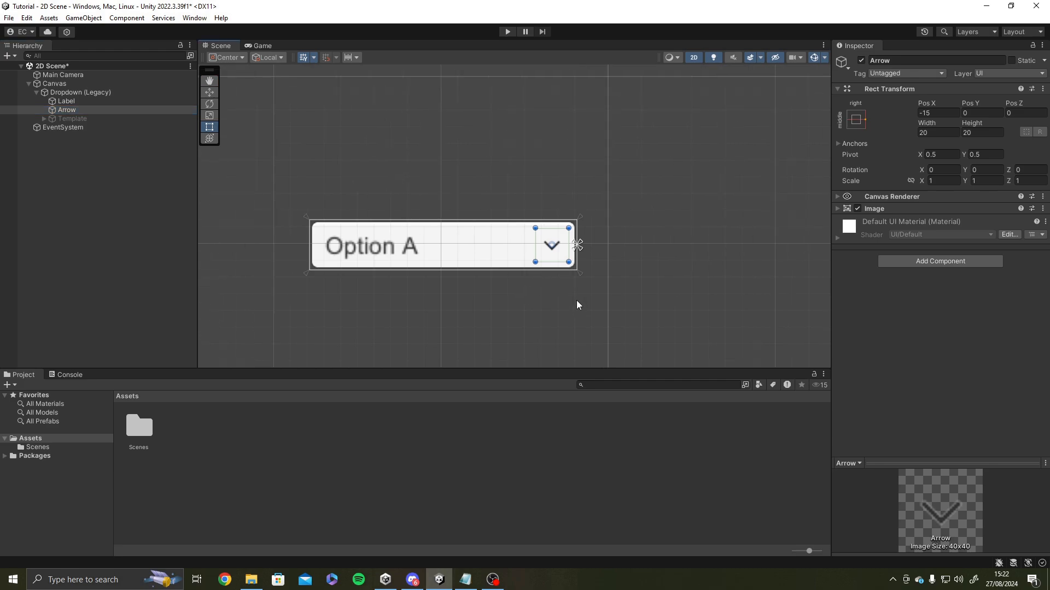
scroll(544, 271, "up", 5)
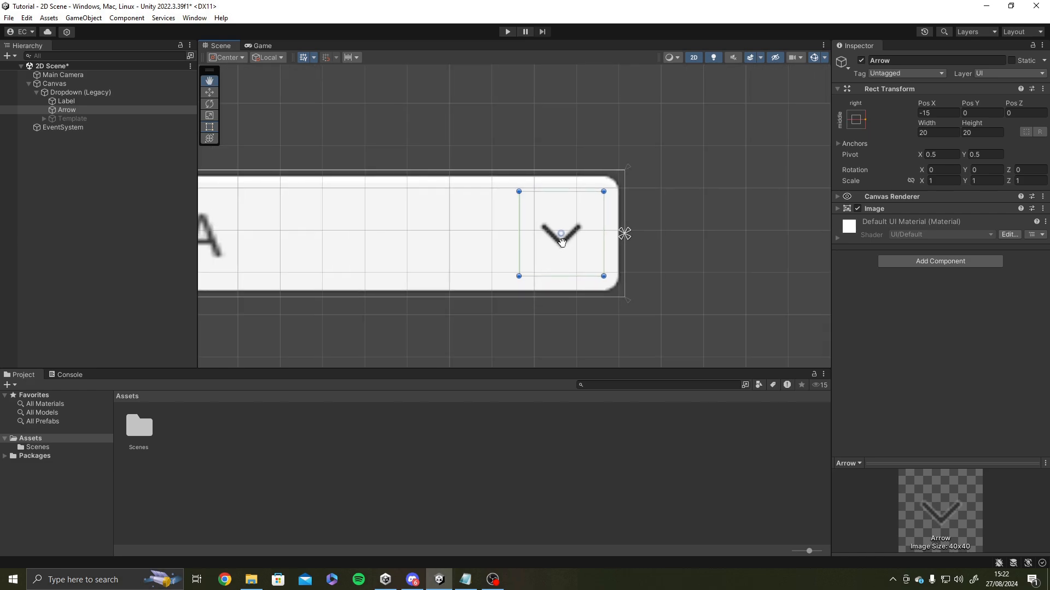
scroll(539, 317, "down", 2)
scroll(538, 318, "down", 3)
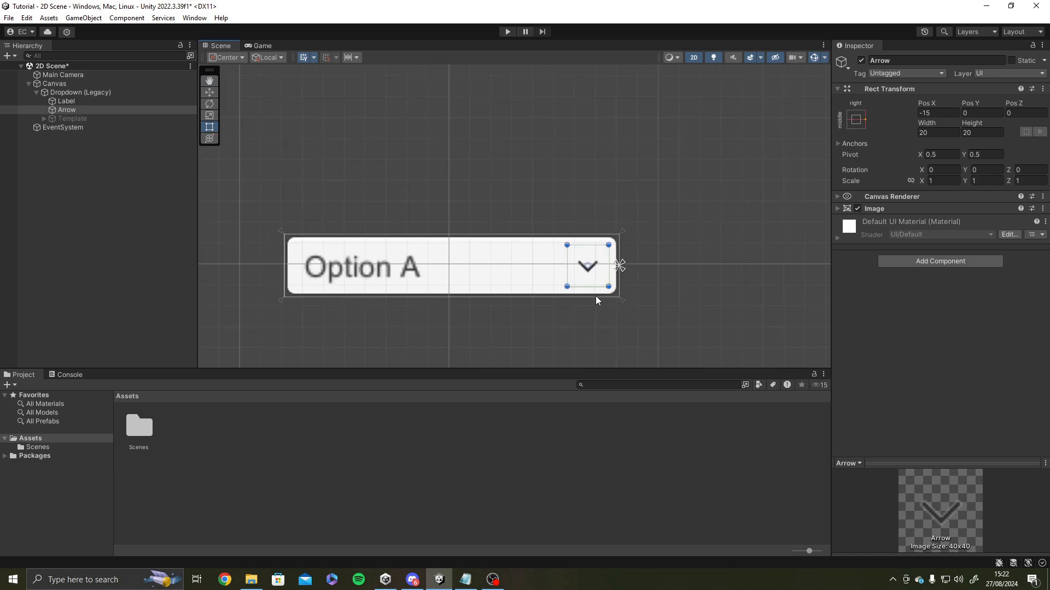
- Select the dropdown's inactive Template child and examine the list area it outlines beneath the dropdown
scroll(595, 297, "down", 3)
middle_click_drag(595, 297, 599, 109)
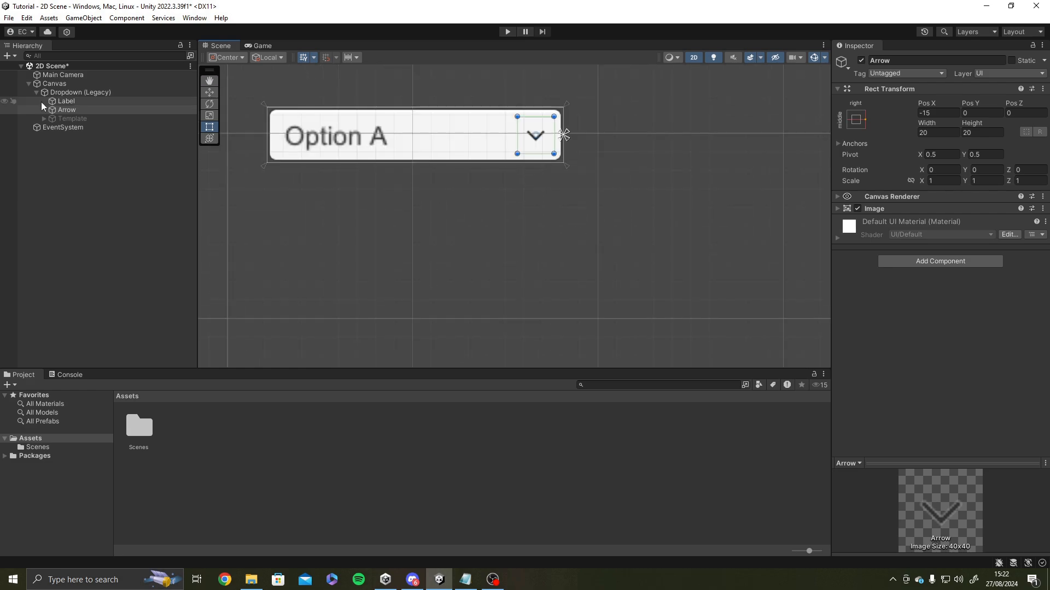
left_click(65, 119)
middle_click_drag(345, 190, 359, 210)
scroll(379, 235, "down", 2)
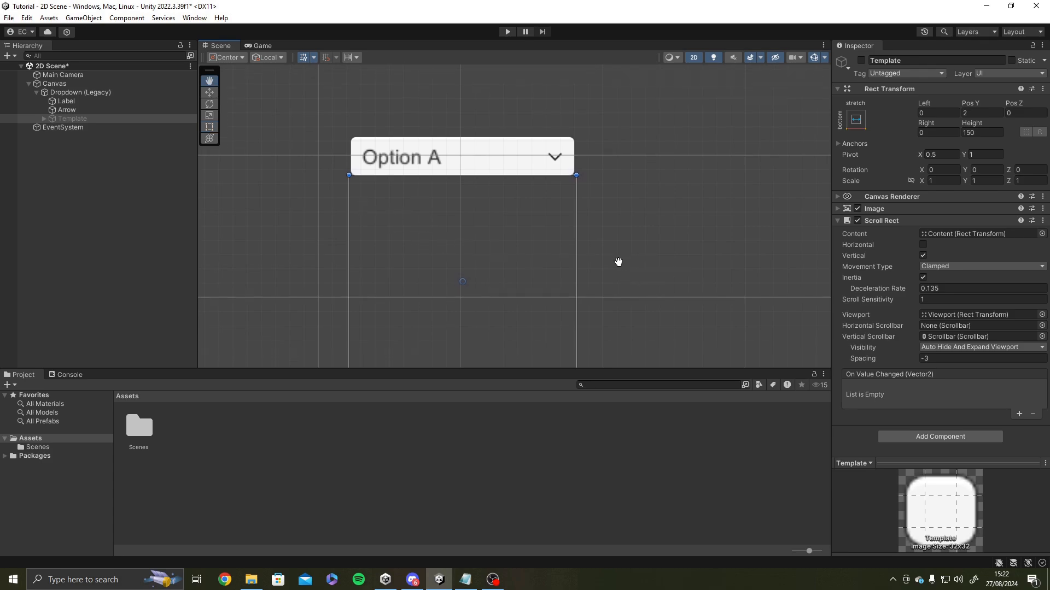
middle_click_drag(616, 260, 603, 231)
scroll(410, 247, "down", 3)
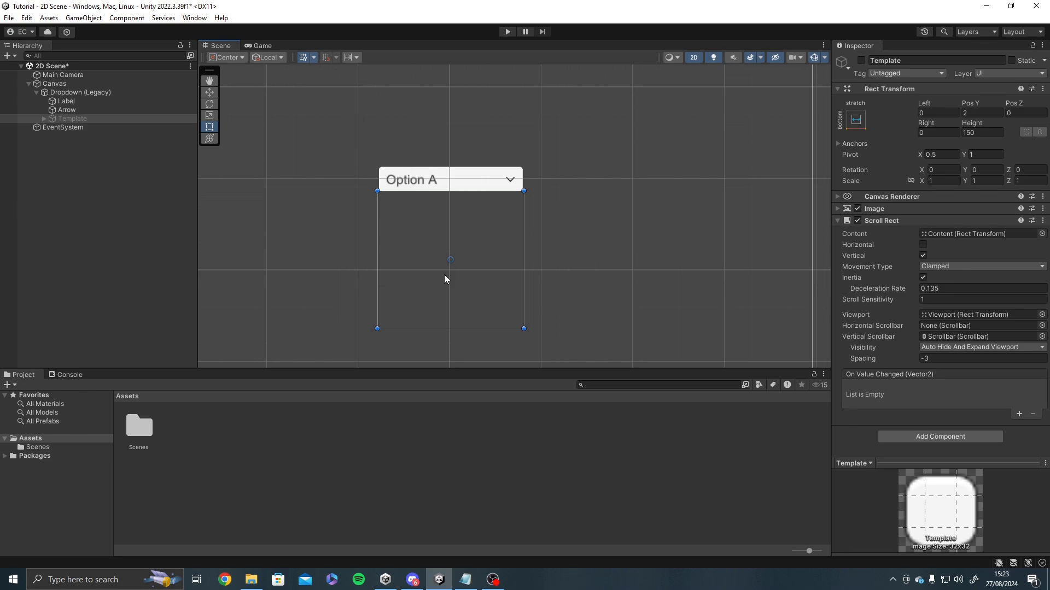
- Expand the Template and examine its Viewport and Scrollbar children
left_click(44, 118)
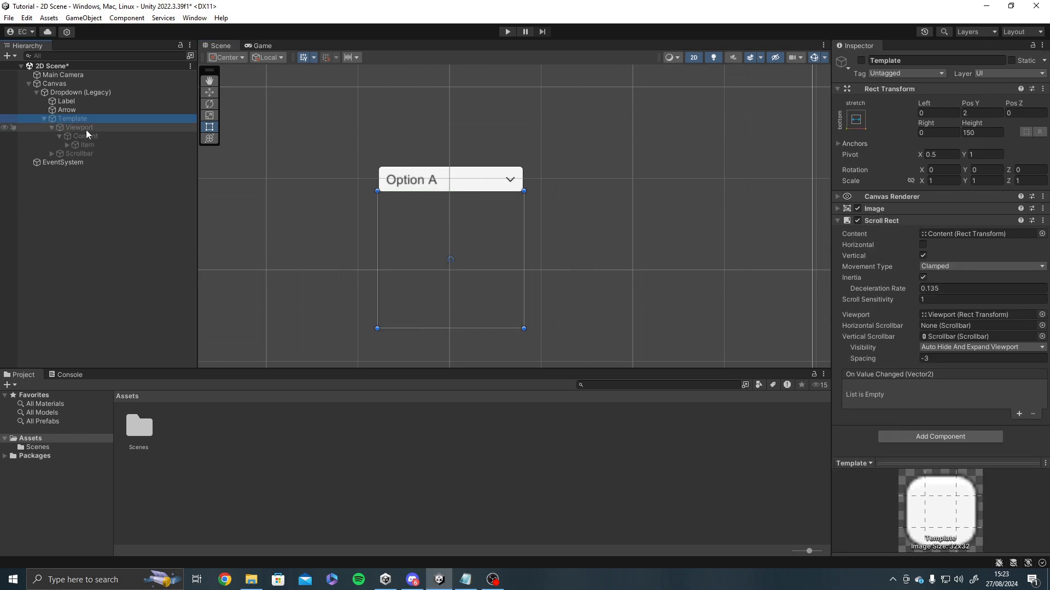
left_click(86, 130)
left_click(85, 154)
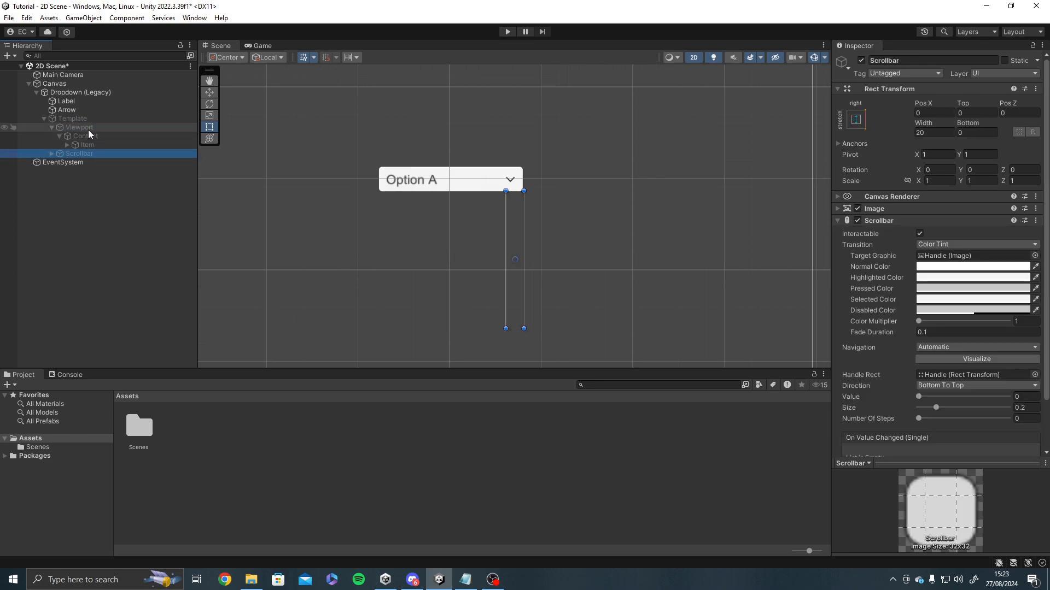
- Expand the Item under the Template's Content and examine its outline and Toggle settings
left_click(68, 144)
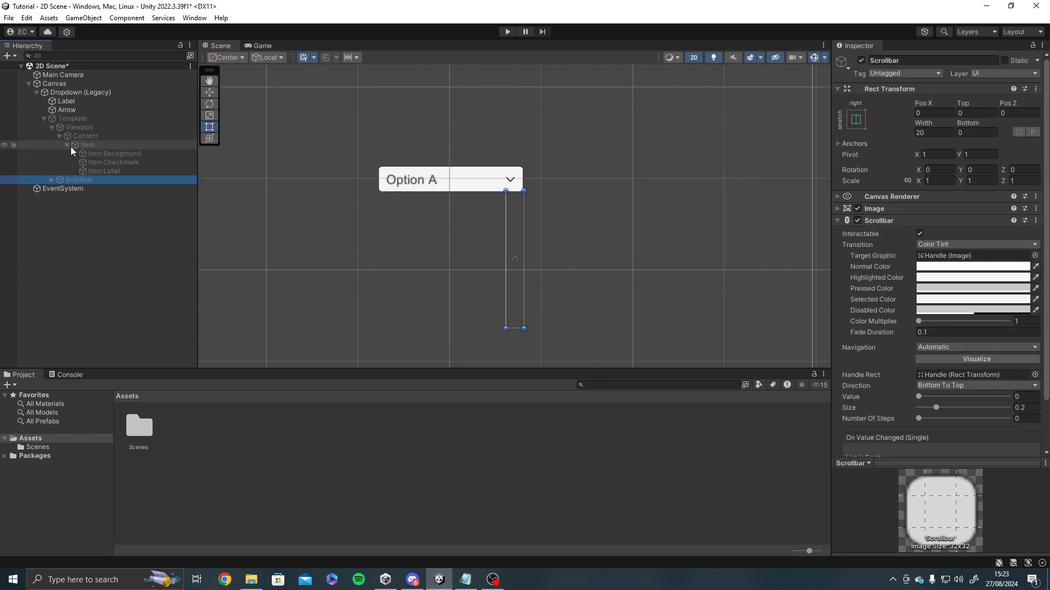
left_click(82, 145)
left_click(90, 145)
middle_click_drag(684, 140, 686, 126)
middle_click_drag(610, 160, 609, 185)
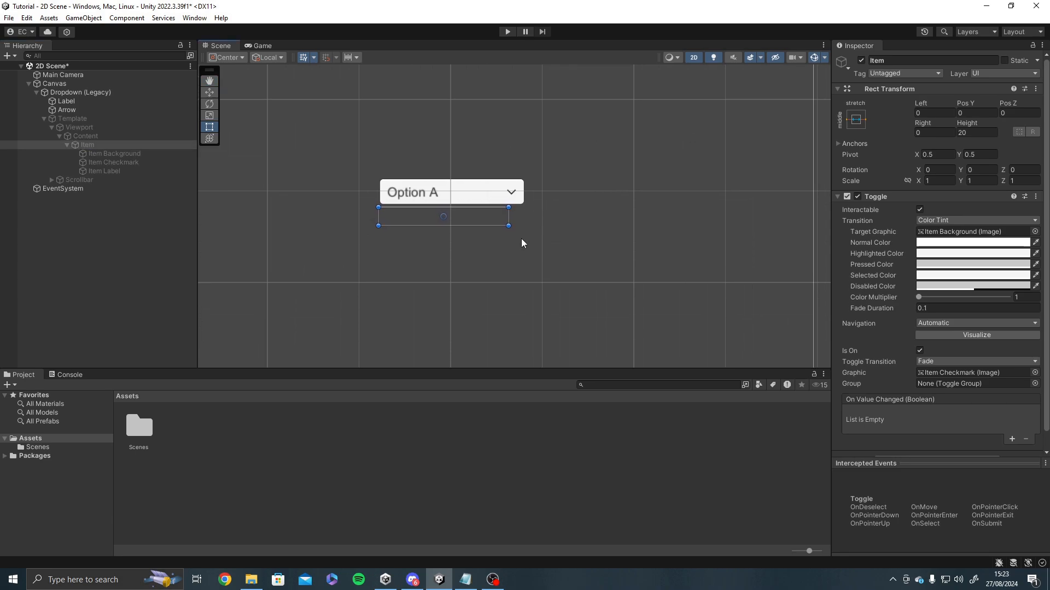
scroll(522, 239, "up", 2)
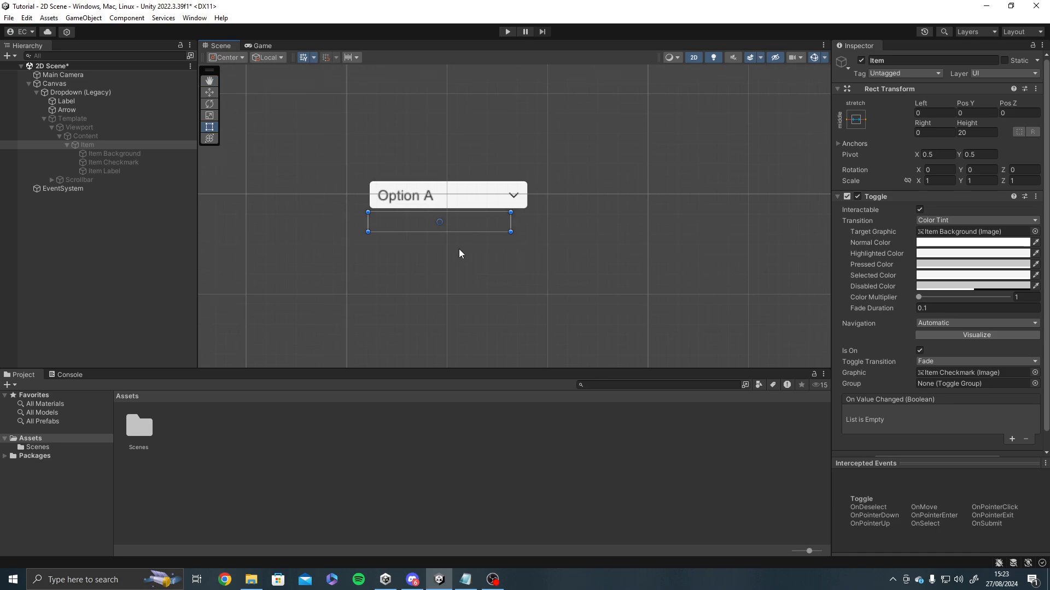
middle_click_drag(458, 249, 514, 258)
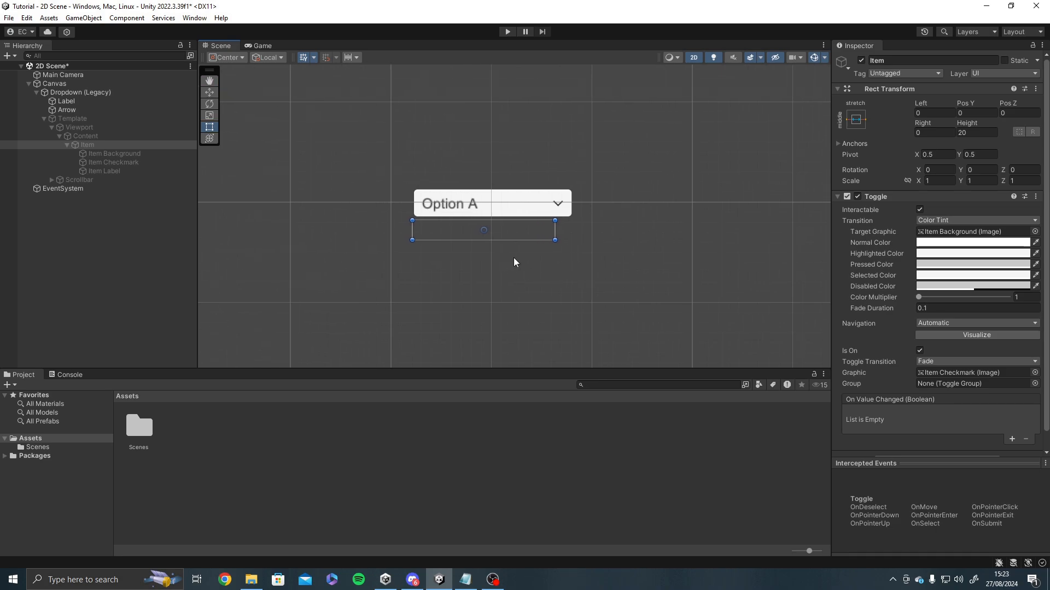
- Activate the dropdown's Template object and examine the full list area in the Scene view
left_click(99, 118)
left_click(862, 61)
middle_click_drag(683, 183, 606, 156)
scroll(429, 305, "down", 3)
middle_click_drag(423, 208, 438, 211)
scroll(421, 223, "up", 6)
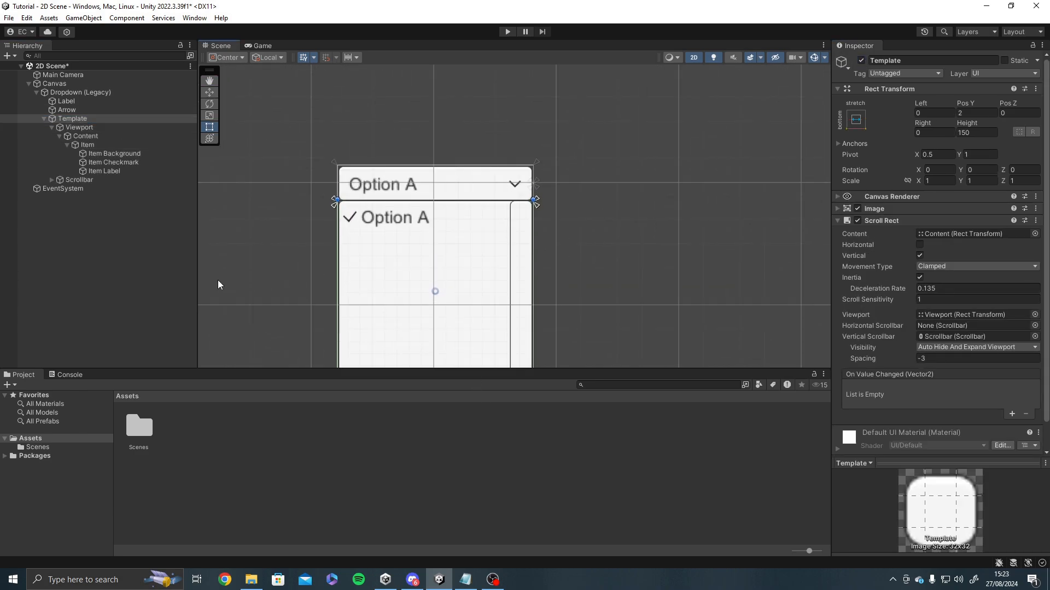
- Look through the Item's children, select the Item itself, and examine its area in the Template list
left_click(81, 163)
left_click(107, 154)
left_click(88, 145)
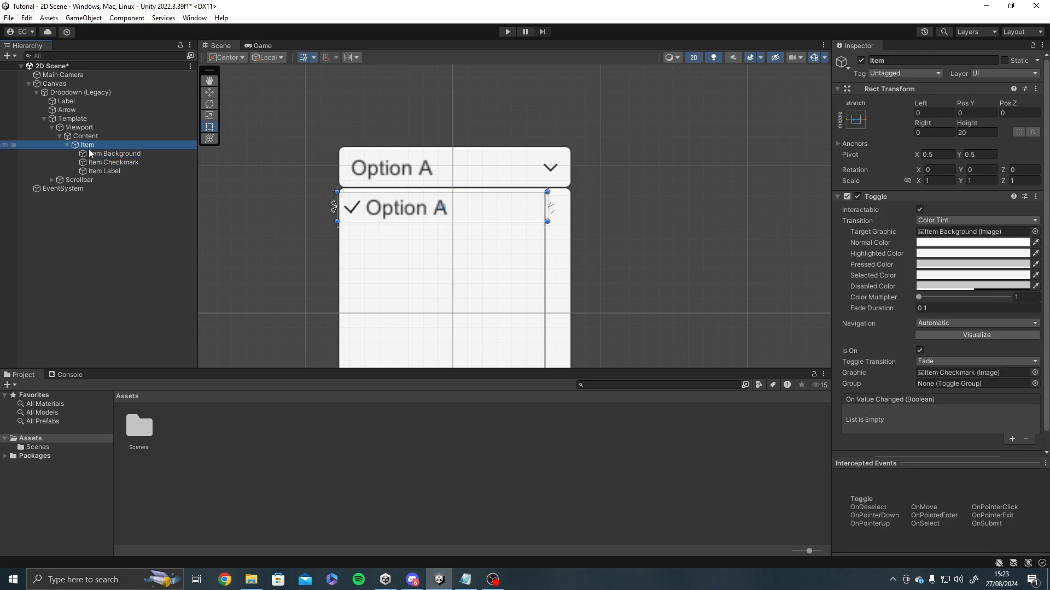
scroll(240, 153, "up", 2)
- Set the Item Background's Image colour to a light red
left_click(140, 155)
scroll(479, 243, "up", 3)
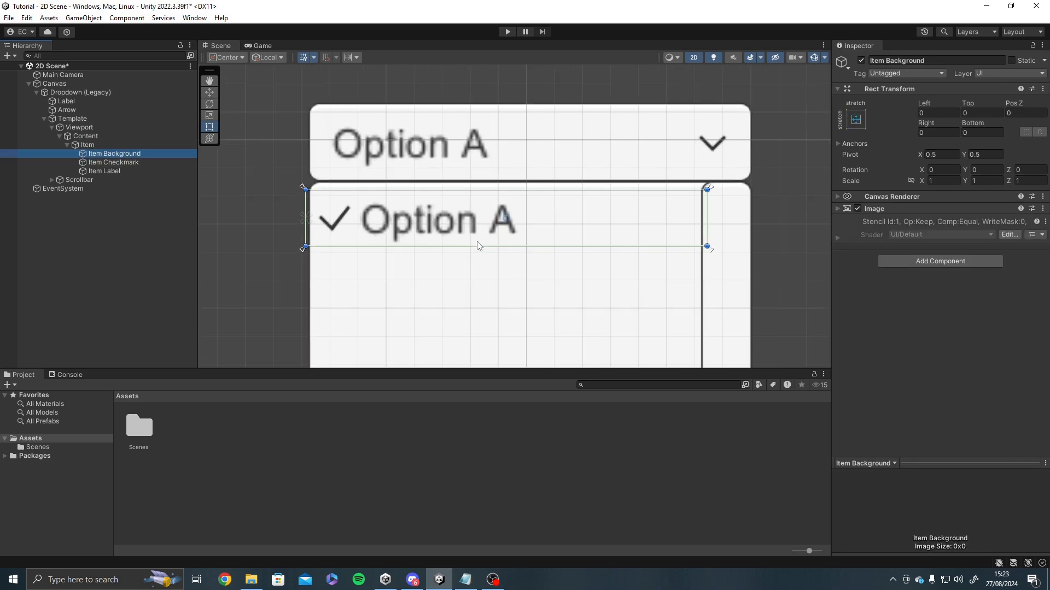
left_click(836, 209)
left_click(955, 233)
mouse_move(962, 295)
left_mouse_down()
mouse_move(1005, 299)
mouse_move(973, 293)
left_mouse_up()
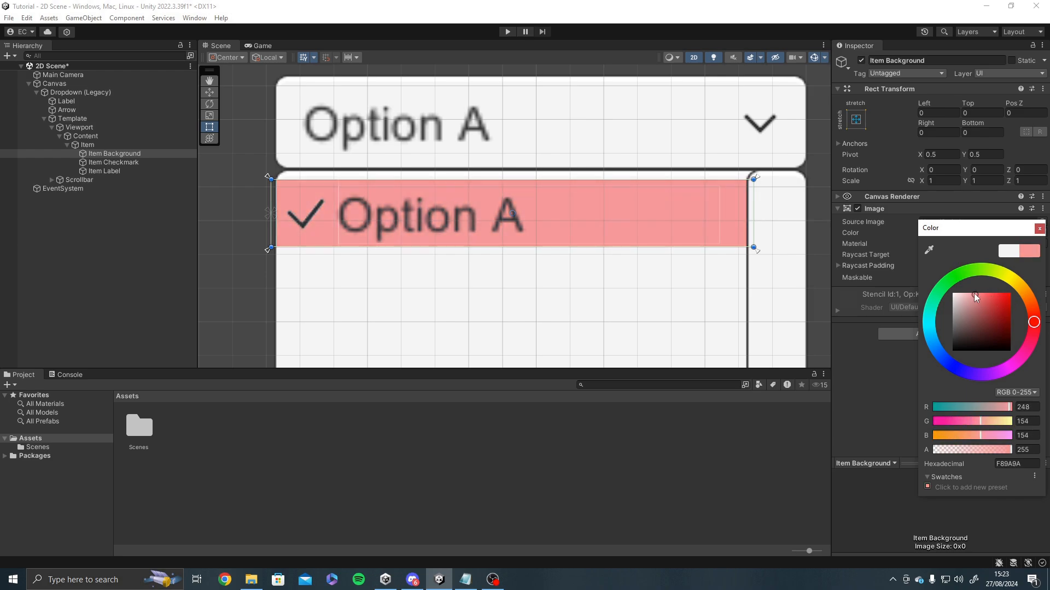
left_click(1039, 229)
- Select the Item Checkmark and the Item Label in turn and examine their image, text and placement settings
left_click(139, 163)
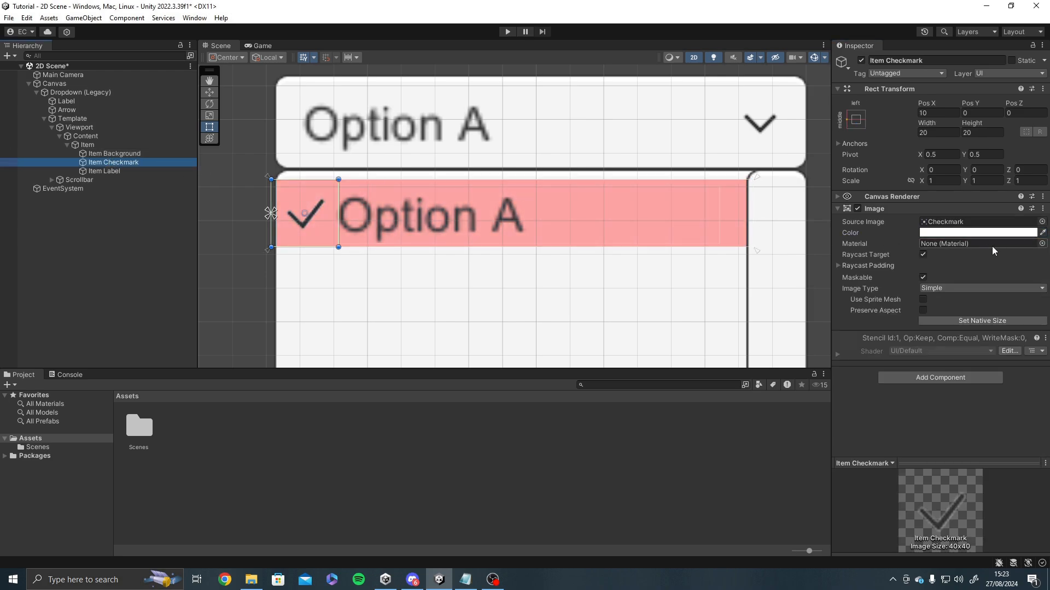
left_click(105, 171)
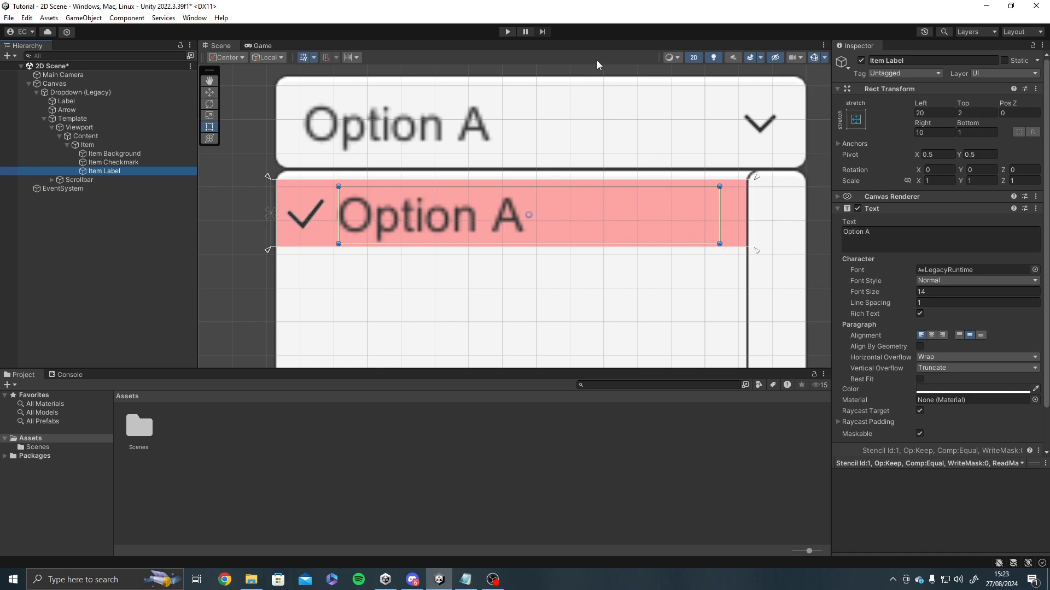
- Run the scene, open the dropdown list, try choosing different options from it, and stop play mode
left_click(507, 31)
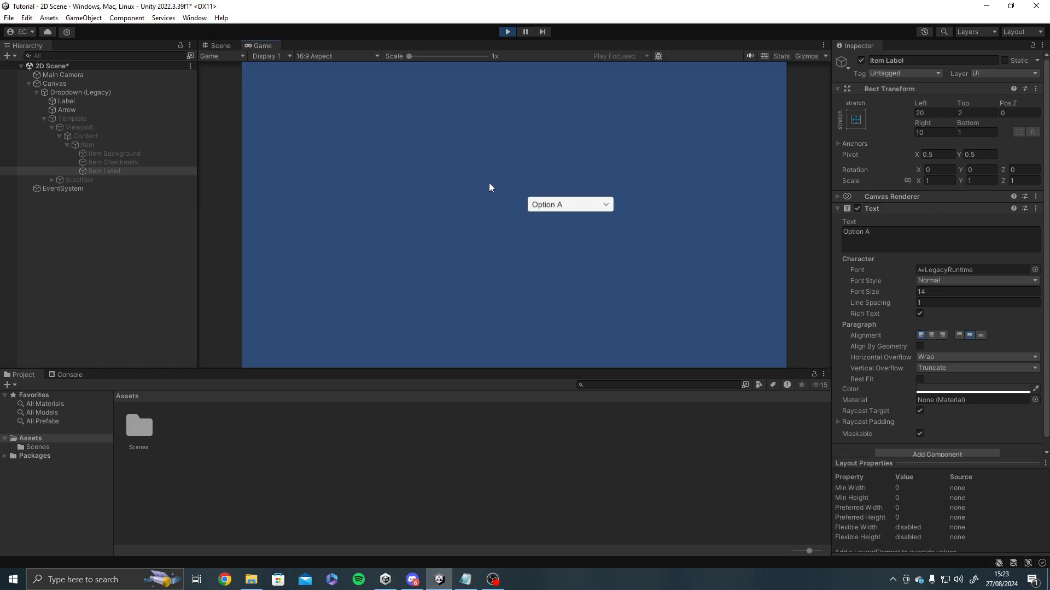
left_click(602, 207)
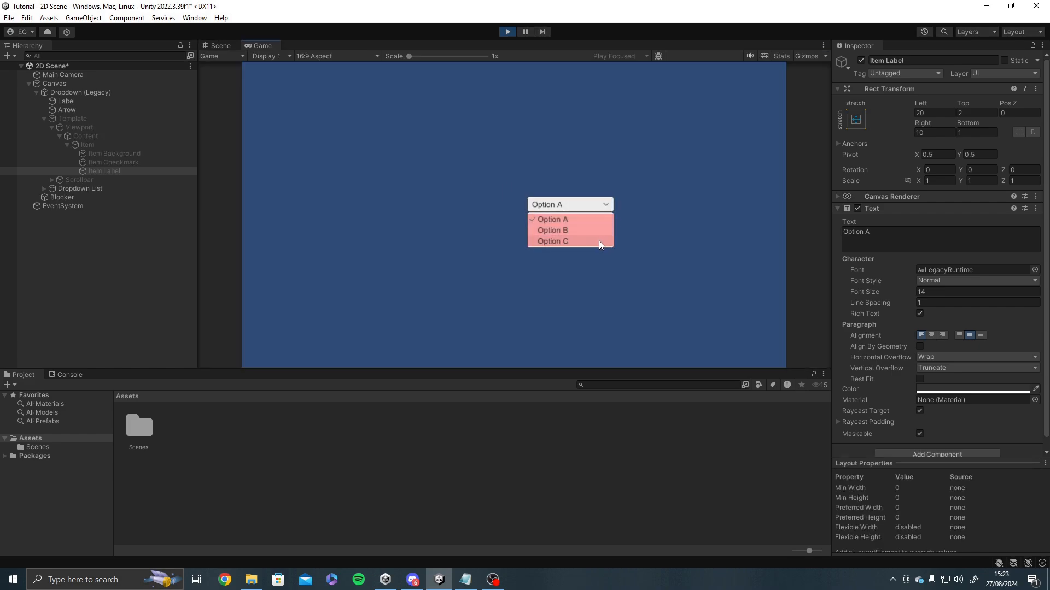
left_click(599, 240)
left_click(588, 202)
left_click(586, 229)
left_click(587, 220)
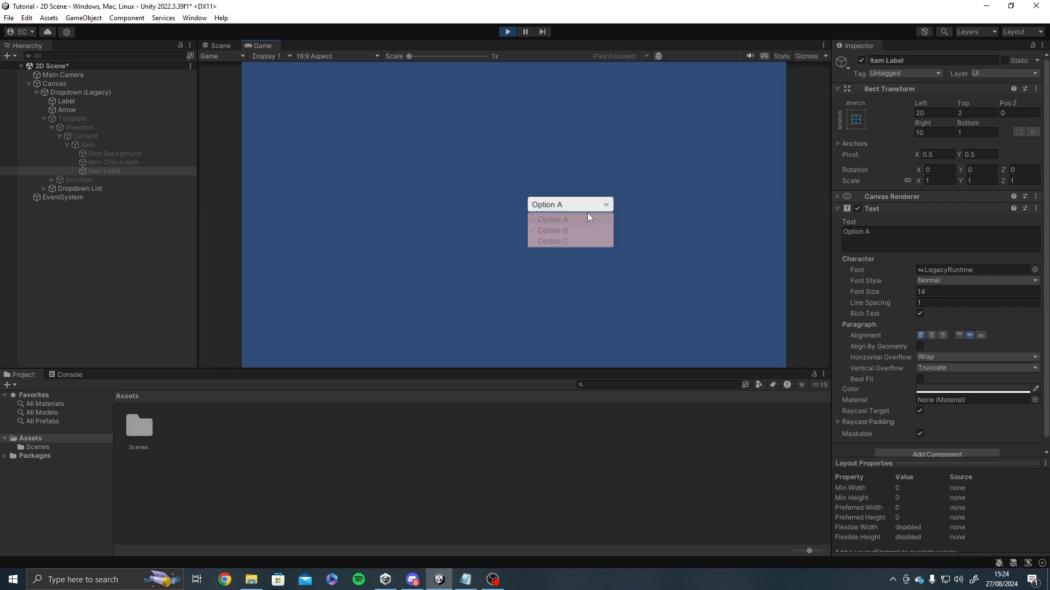
left_click(507, 31)
- Set the Item Background's Image colour to white and check it in the Scene view
left_click(105, 148)
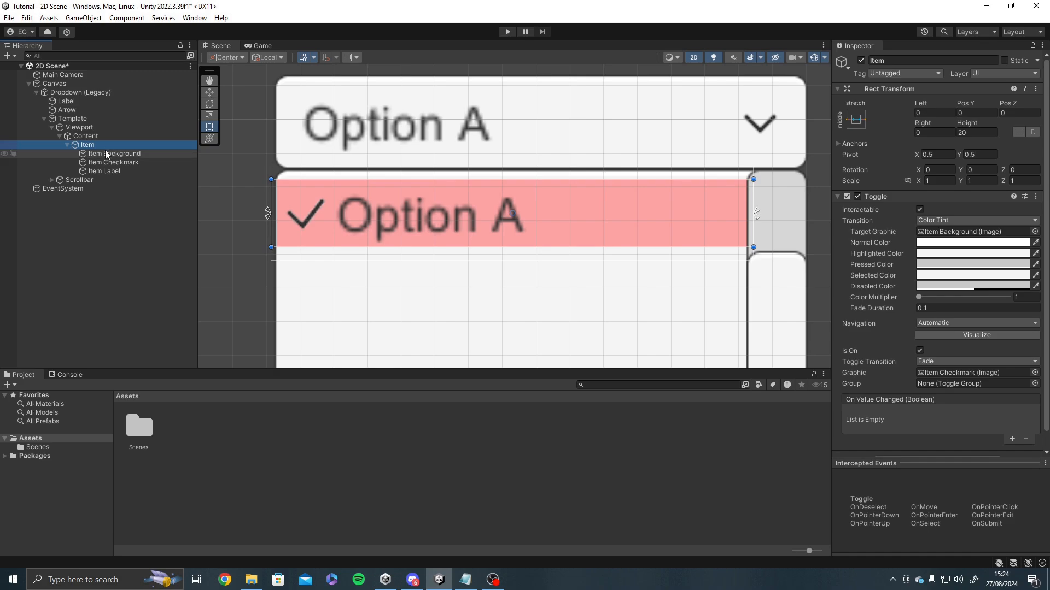
left_click(136, 154)
middle_click_drag(608, 228, 538, 239)
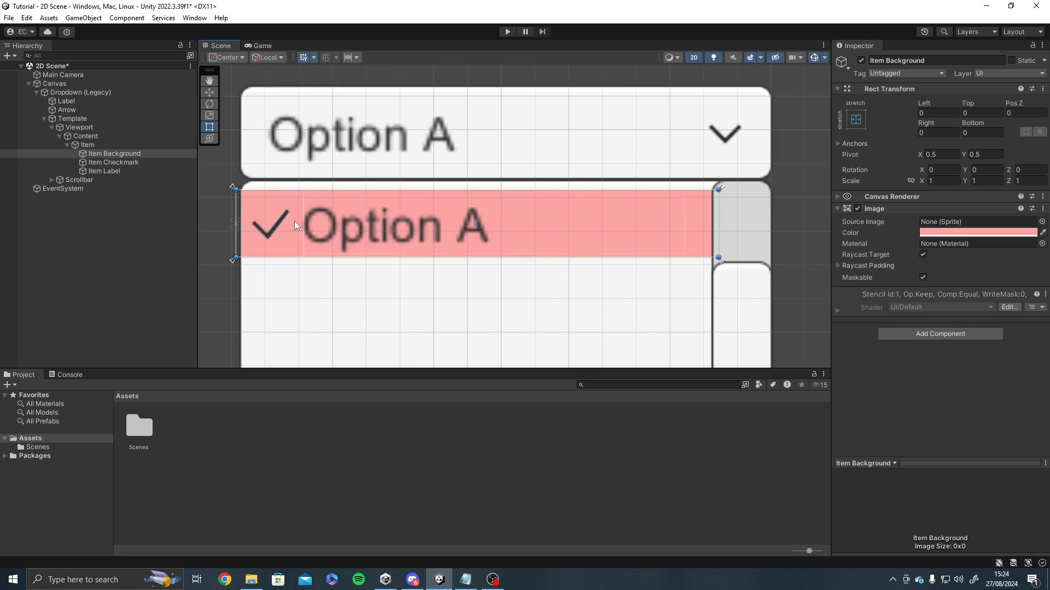
left_click(978, 233)
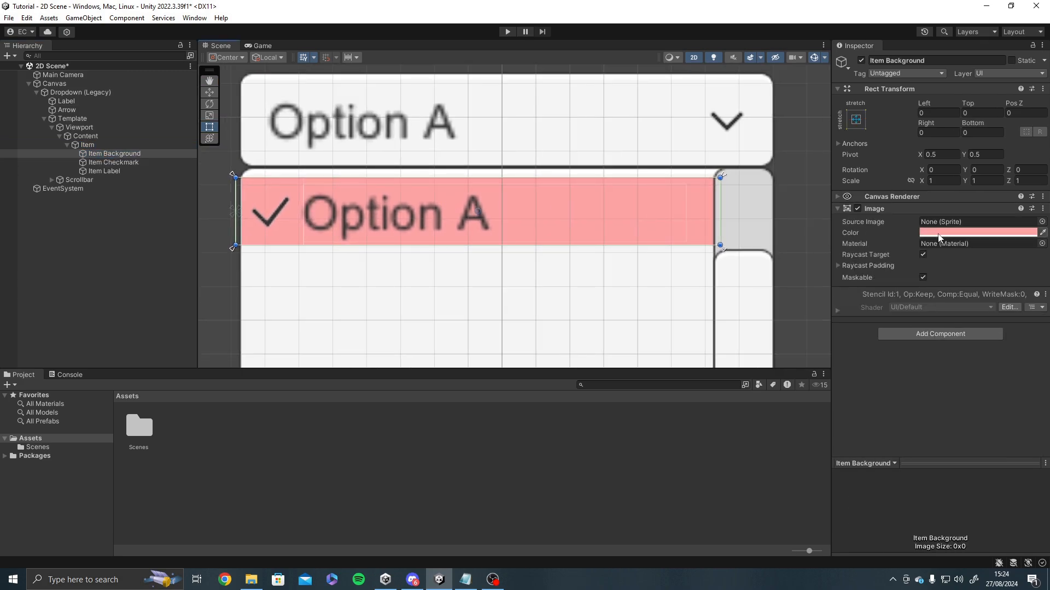
left_click_drag(969, 287, 909, 267)
left_click(1039, 226)
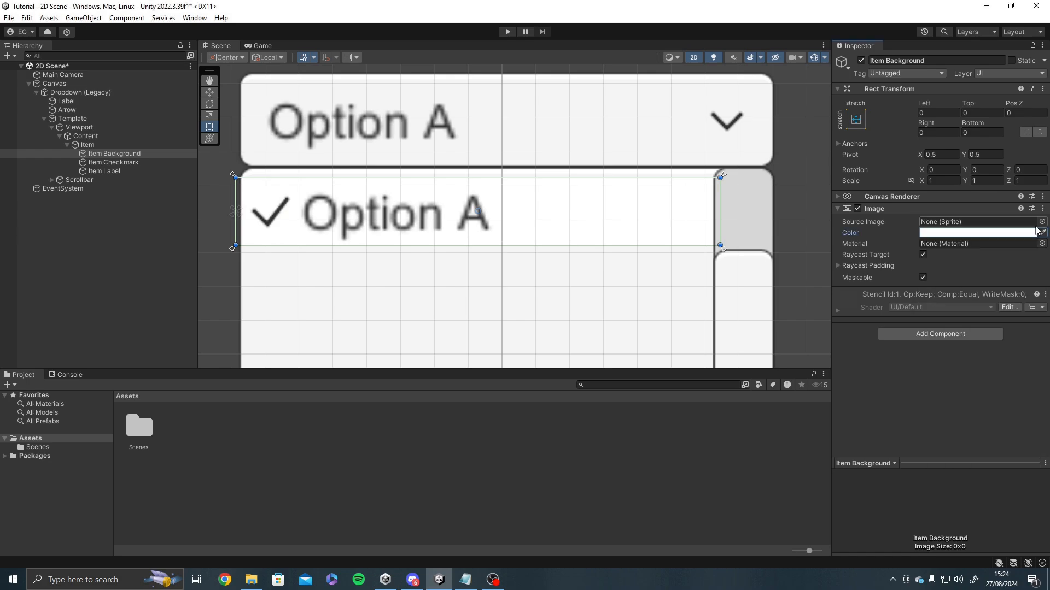
middle_click_drag(584, 206, 565, 218)
middle_click_drag(467, 217, 512, 189)
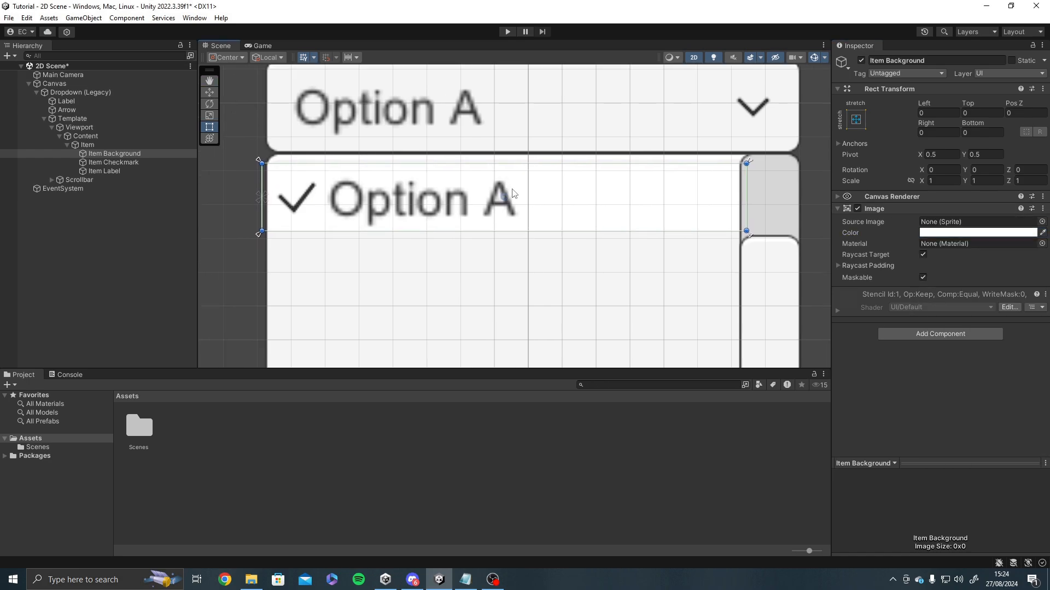
- Undo the Item Background colour changes and the activation of the Template object
key("ctrl+z")
key("ctrl+z")
key("ctrl+z")
key("ctrl+z")
key("ctrl+z")
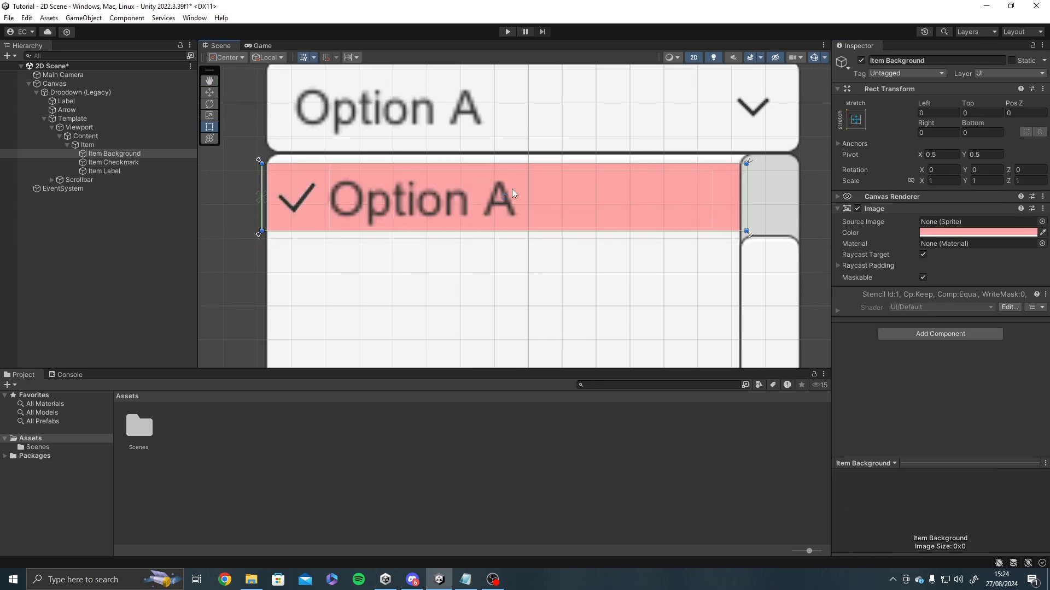
key("ctrl+z")
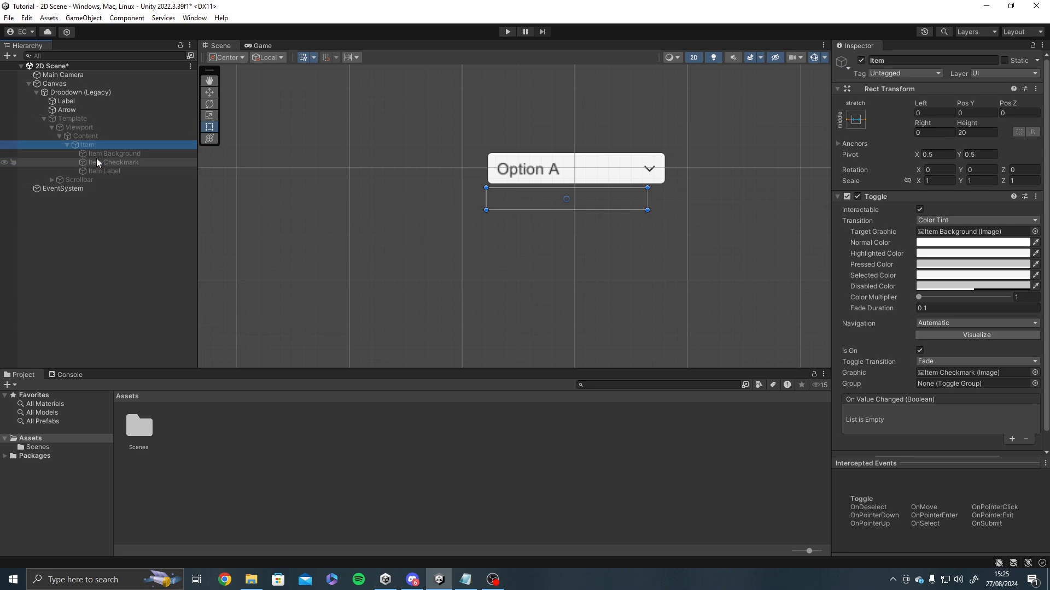
- Collapse the dropdown's hierarchy and examine its Dropdown component settings, from the transition colours to the Template and text references
left_click(44, 119)
left_click(36, 93)
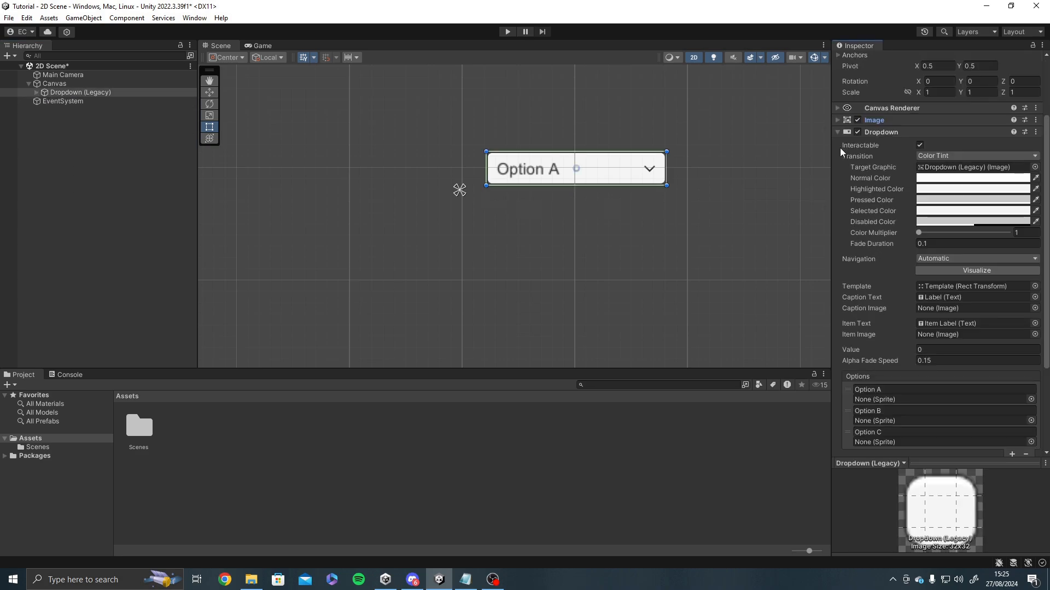
scroll(902, 218, "down", 3)
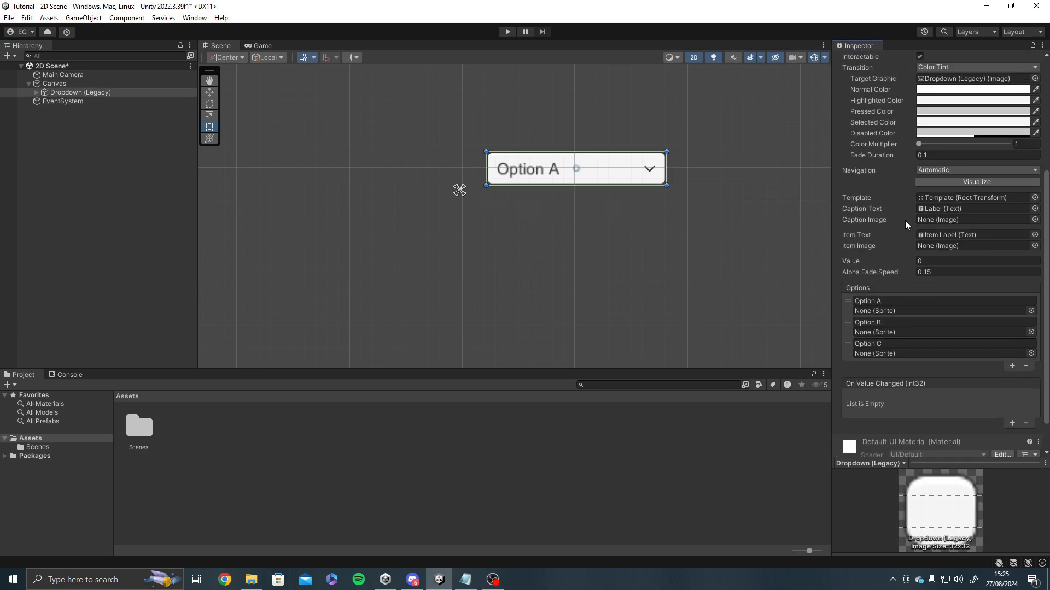
scroll(904, 220, "up", 4)
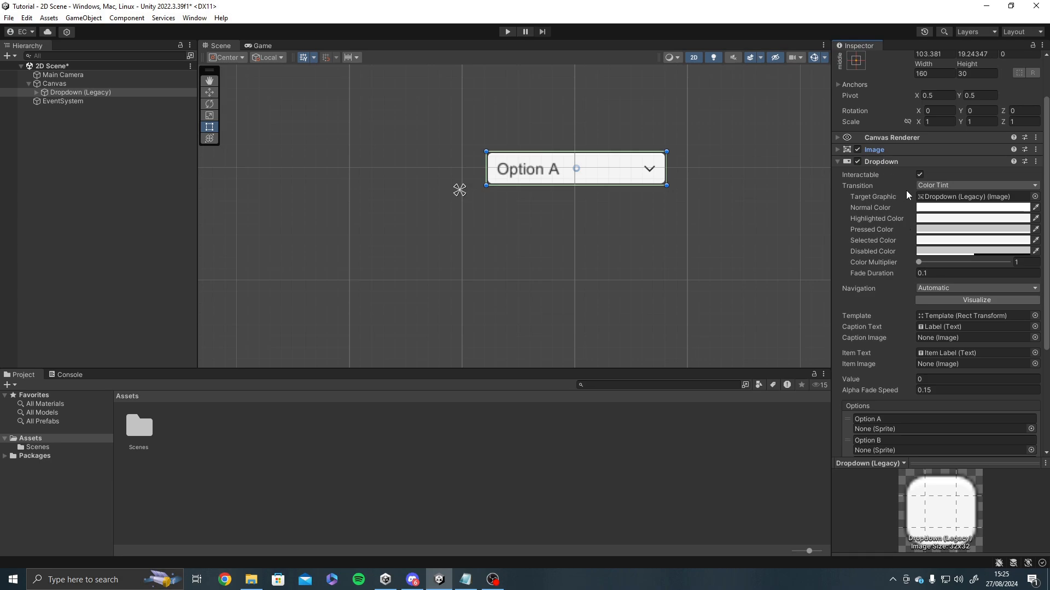
scroll(869, 270, "down", 2)
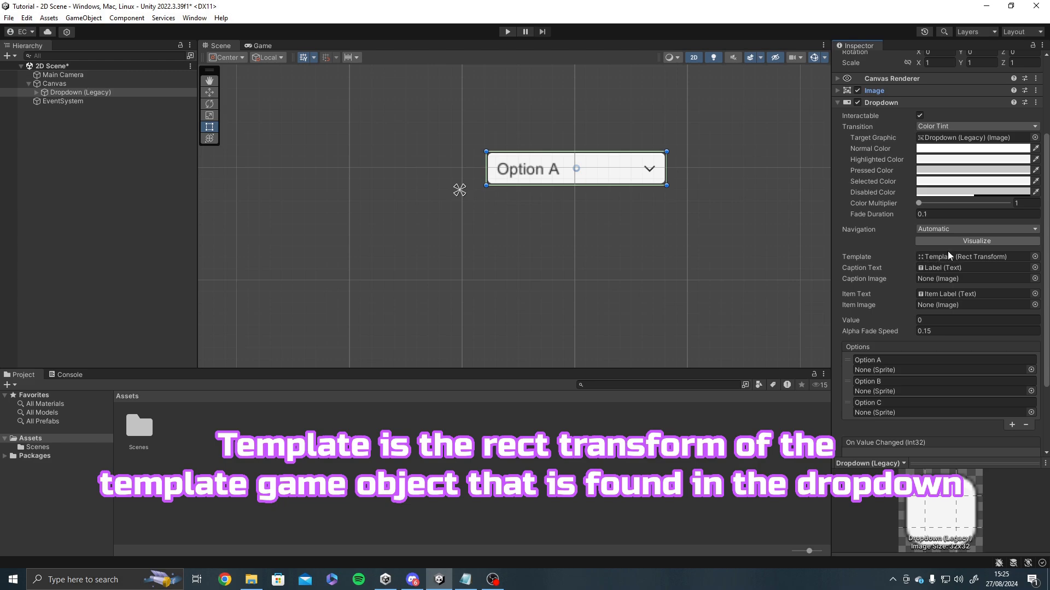
- Assign the Template child to the Dropdown component's Template reference and the Label child to its Caption Text
left_click(39, 93)
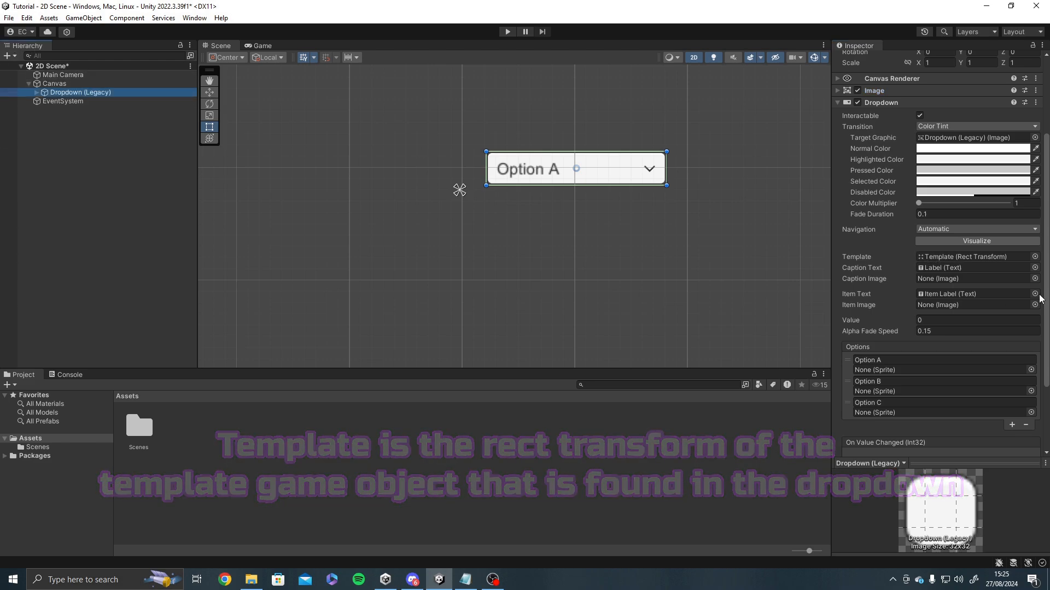
left_click(36, 92)
left_click_drag(55, 119, 958, 258)
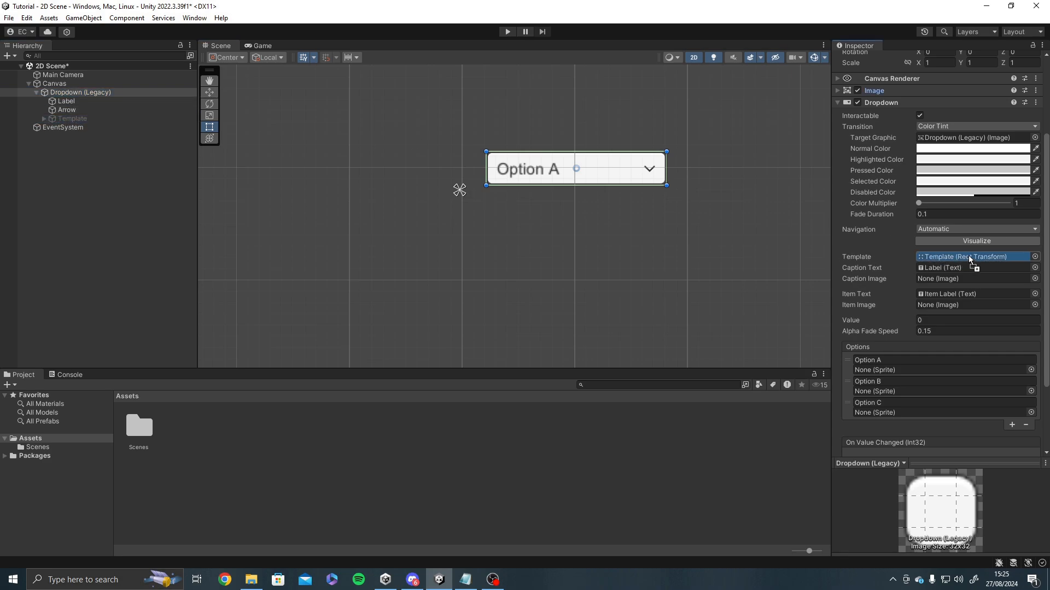
left_click(920, 268)
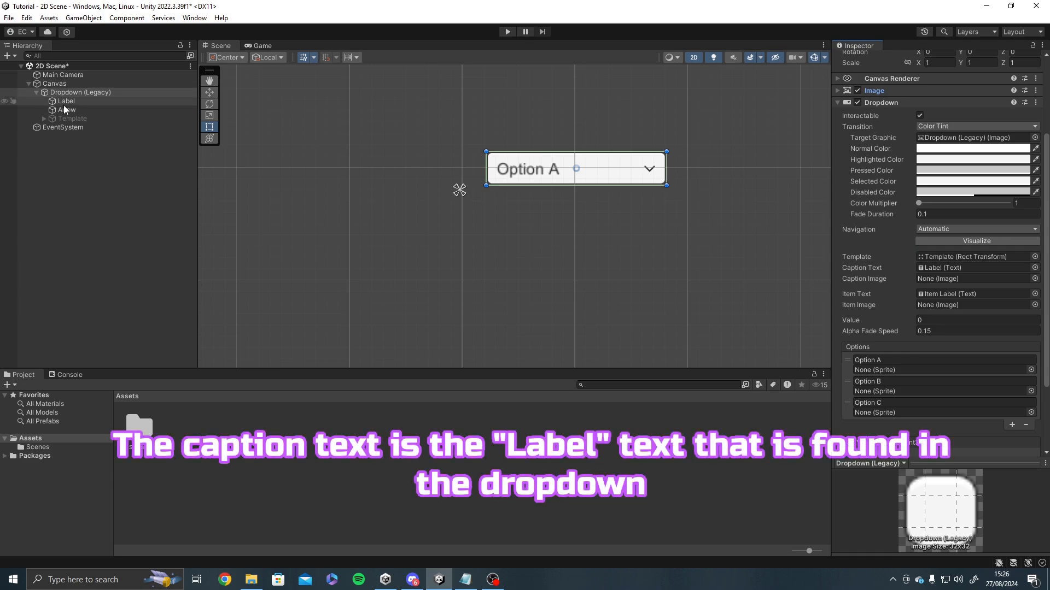
left_click_drag(71, 101, 950, 267)
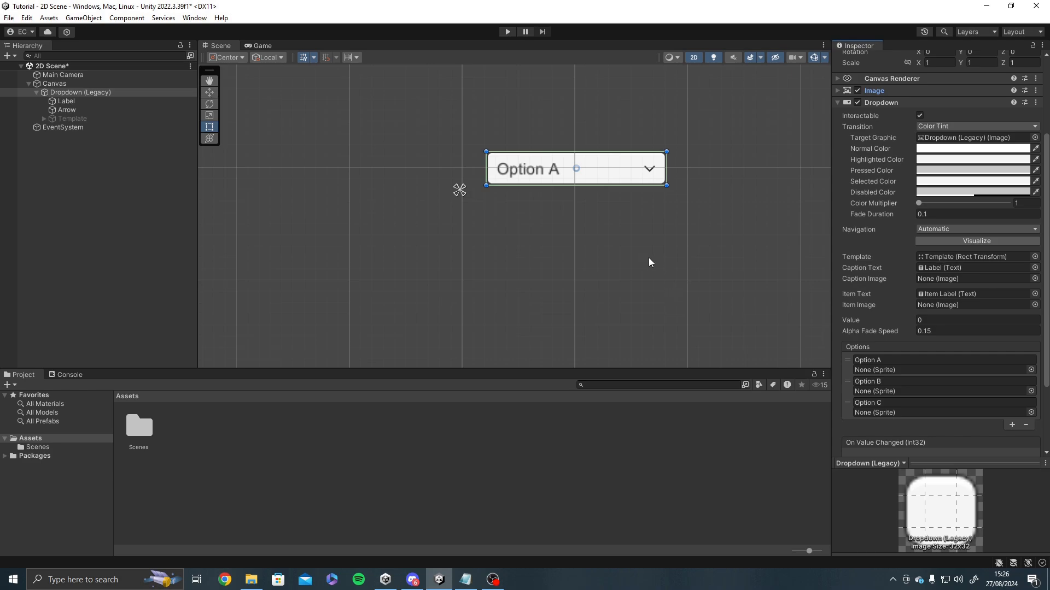
- Select the Template and Arrow children in turn and examine their areas in the Scene view
middle_click_drag(536, 242, 467, 274)
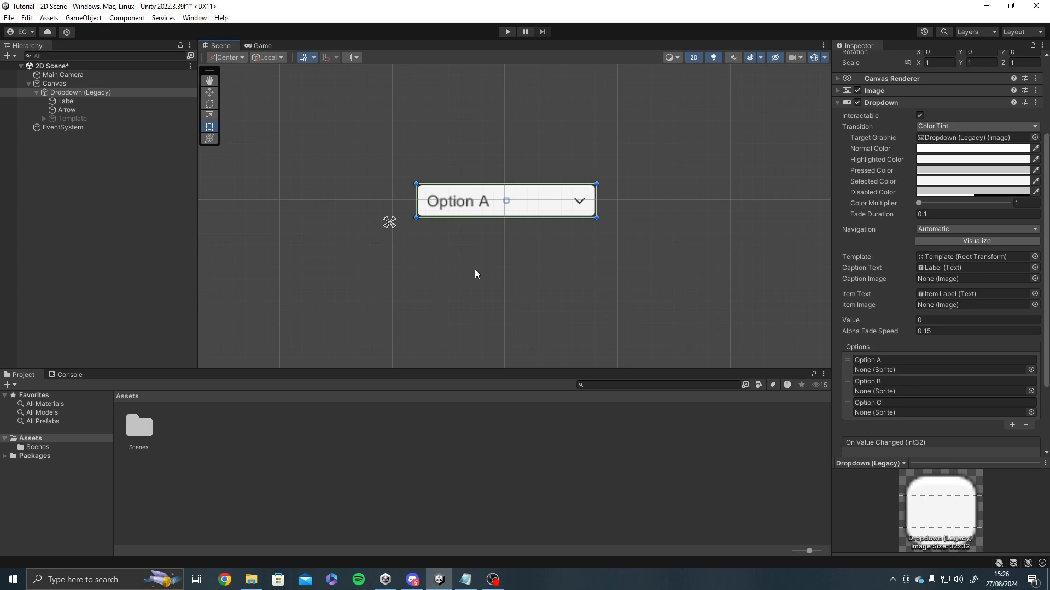
scroll(474, 270, "up", 1)
left_click_drag(559, 261, 534, 285)
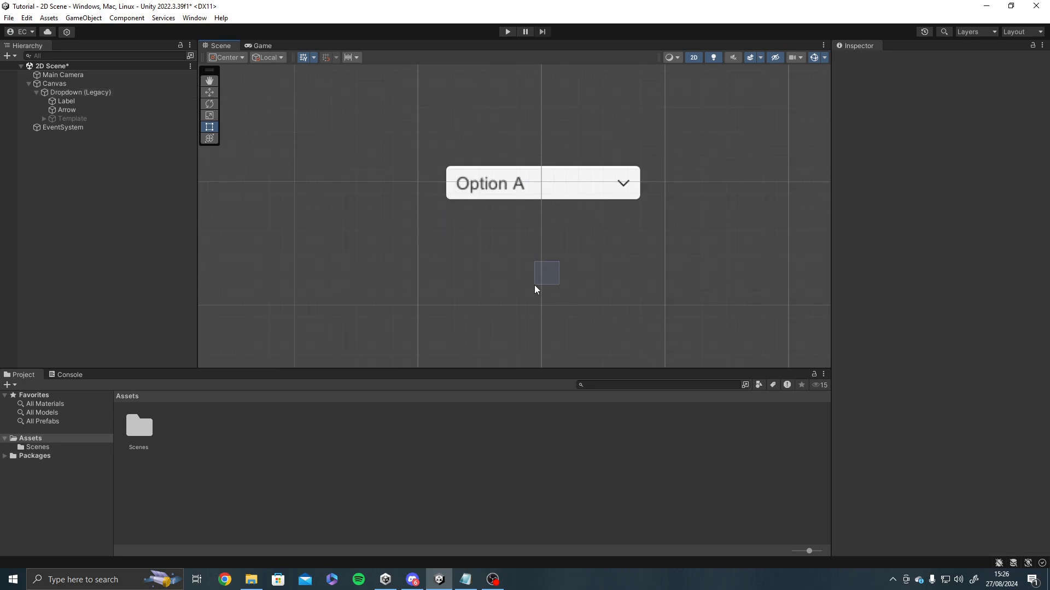
left_click(77, 117)
middle_click_drag(350, 273, 353, 227)
scroll(353, 227, "down", 5)
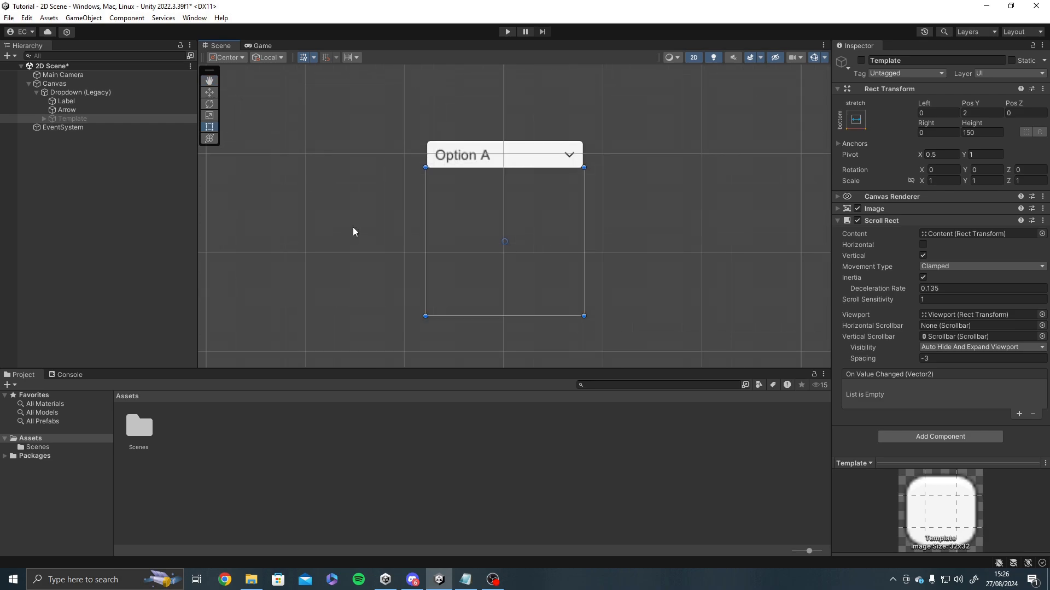
left_click(85, 109)
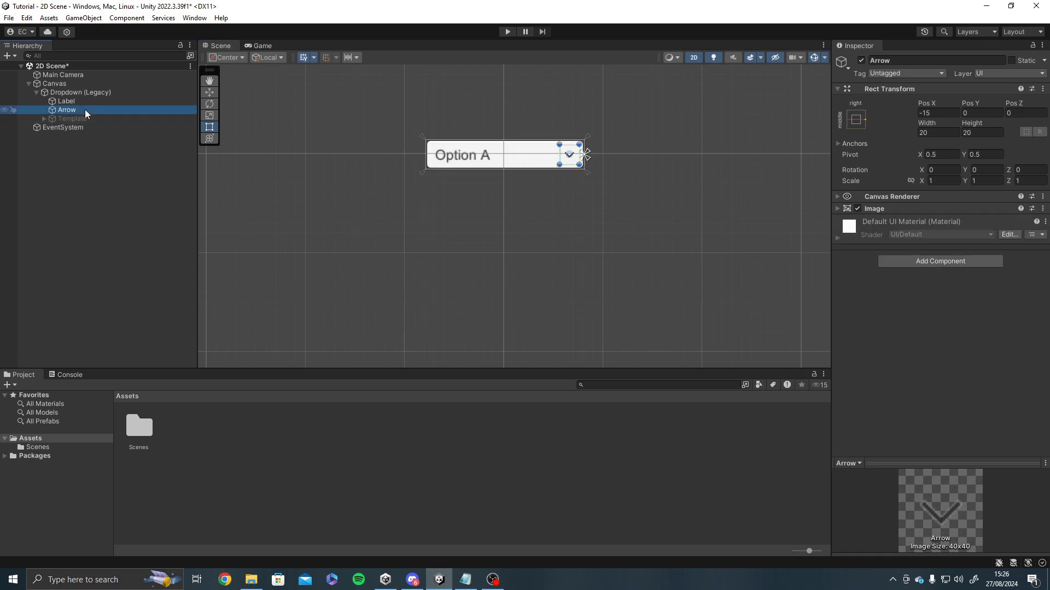
- Assign the Item Label inside the Template to the Dropdown component's Item Text reference
left_click(80, 92)
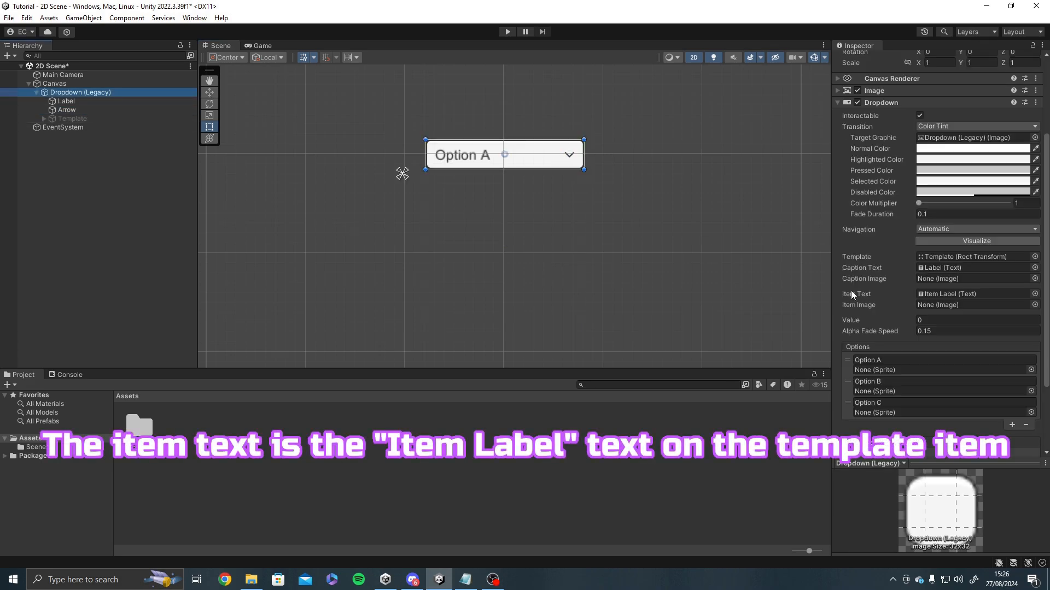
left_click(44, 119)
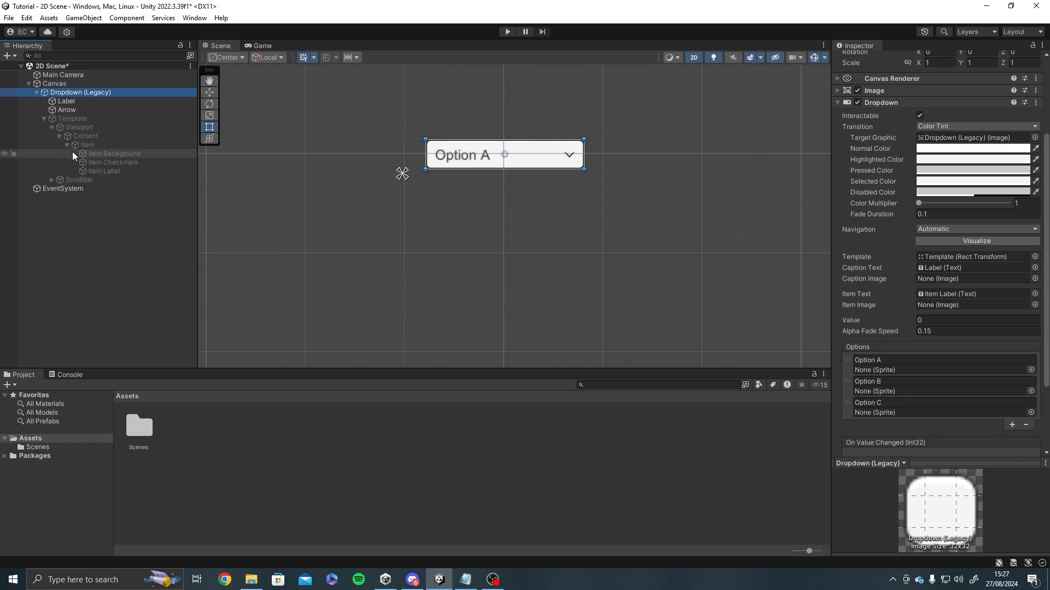
left_click_drag(82, 172, 937, 296)
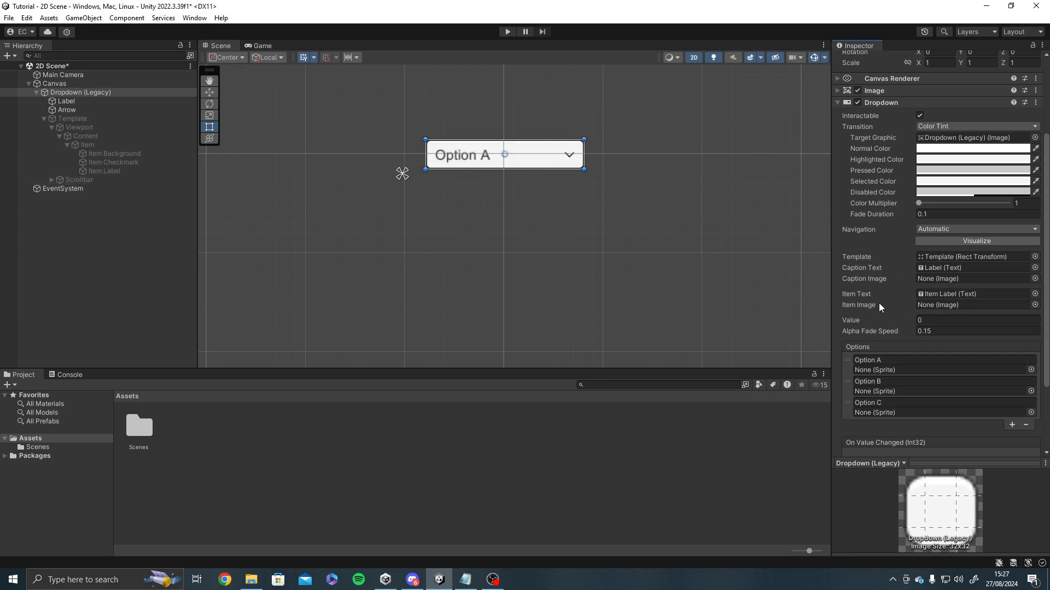
- Examine the Dropdown component's remaining settings, including Item Image, Value, Alpha Fade Speed, Options and On Value Changed
scroll(878, 303, "down", 3)
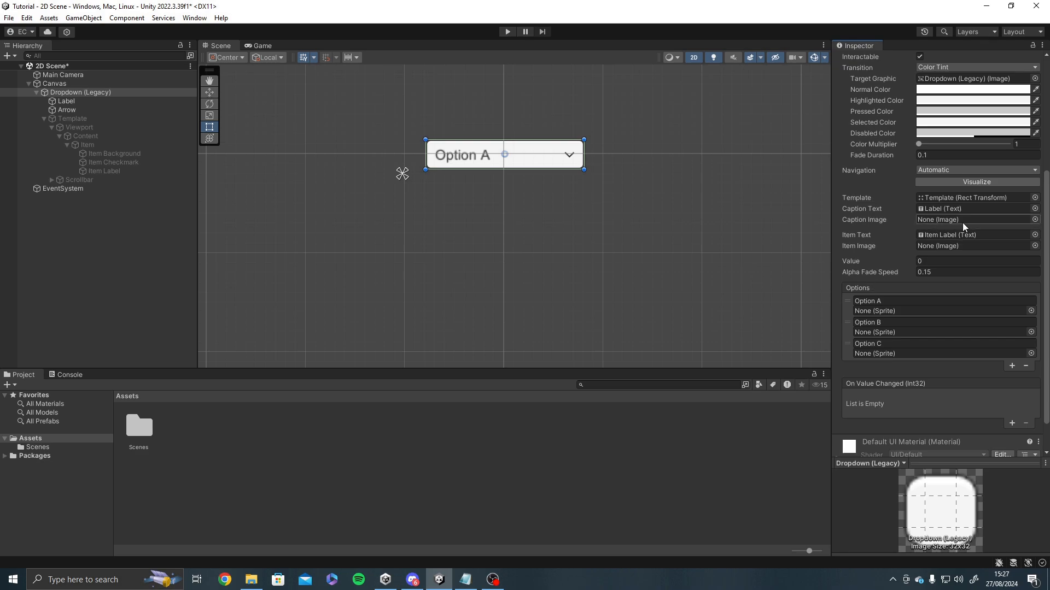
scroll(922, 244, "up", 6)
scroll(922, 245, "up", 2)
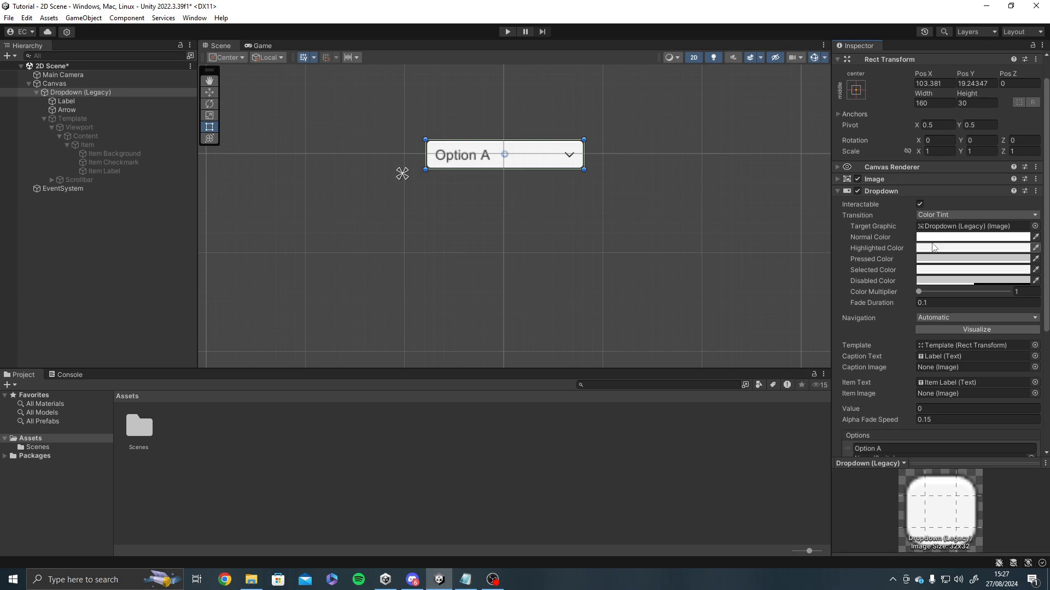
scroll(939, 230, "down", 2)
scroll(939, 230, "up", 2)
scroll(871, 200, "down", 3)
scroll(869, 210, "down", 3)
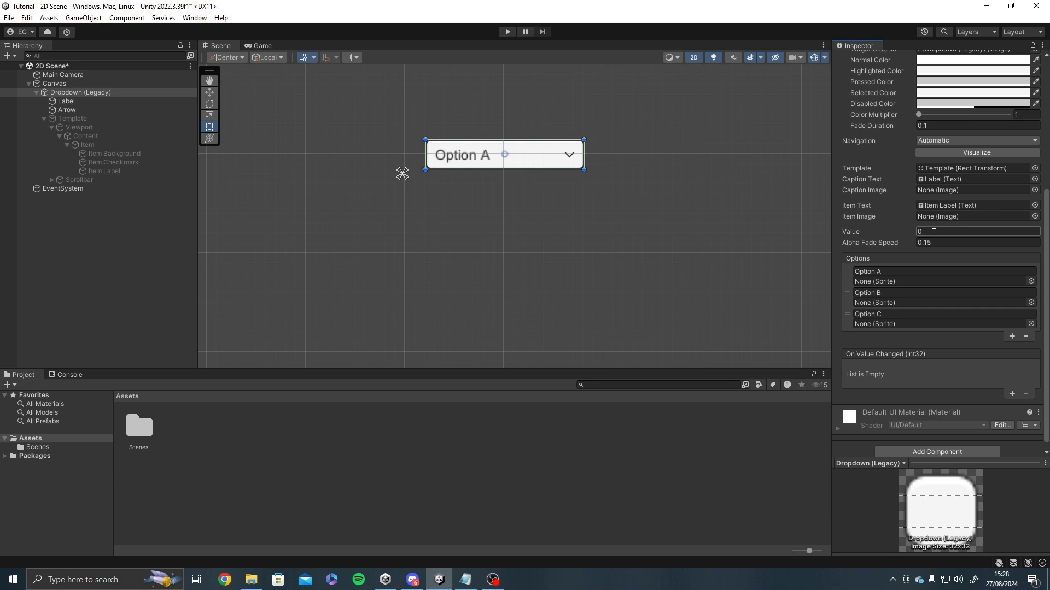
- Test the dropdown in play mode by choosing Option B, Option C and Option A in turn, and stop play mode
left_click(508, 31)
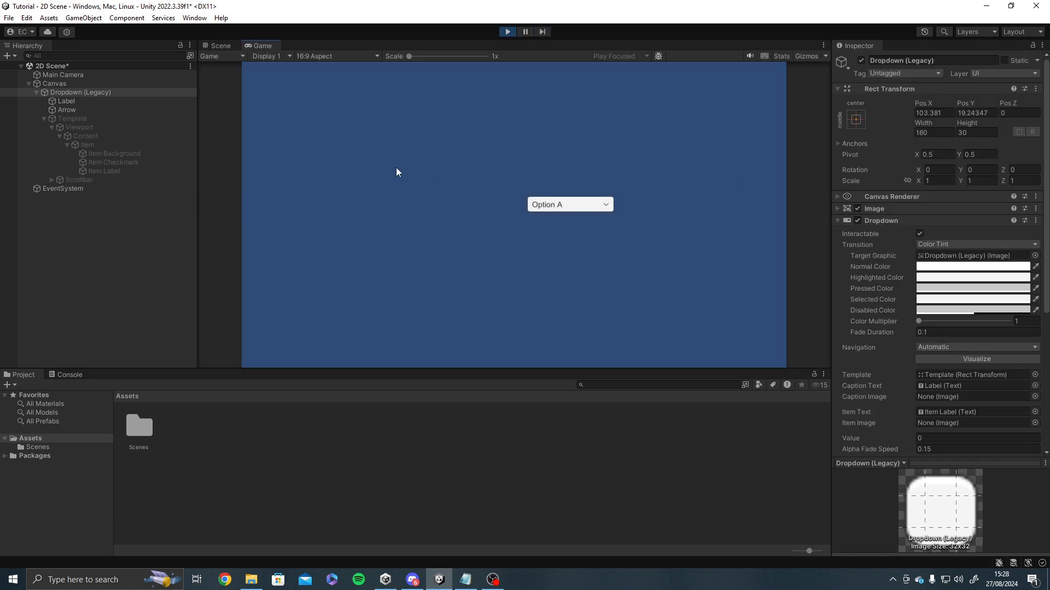
left_click(569, 206)
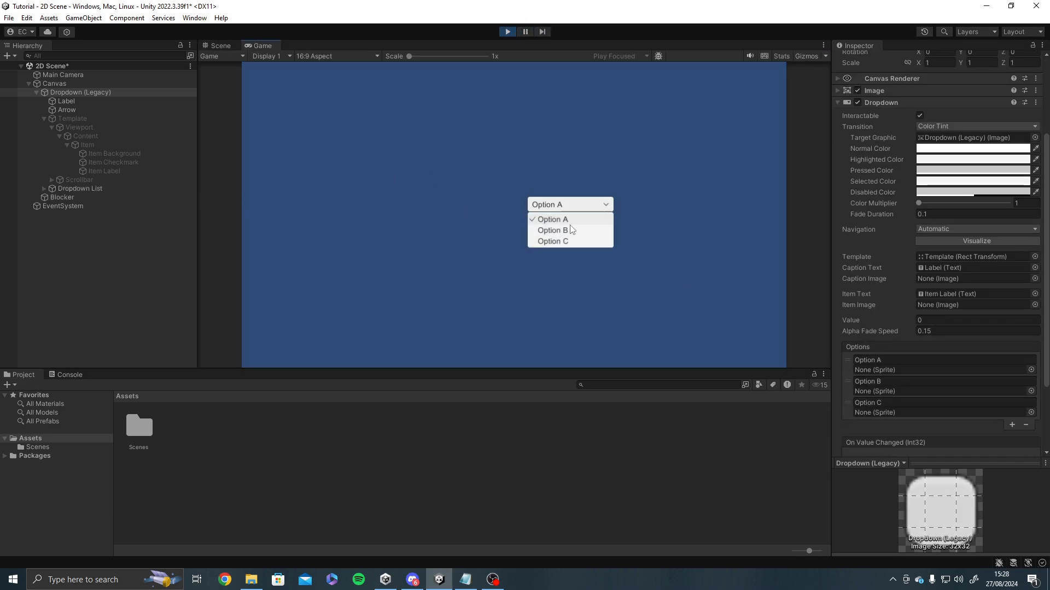
left_click(570, 228)
left_click(606, 204)
left_click(579, 239)
left_click(572, 204)
left_click(583, 219)
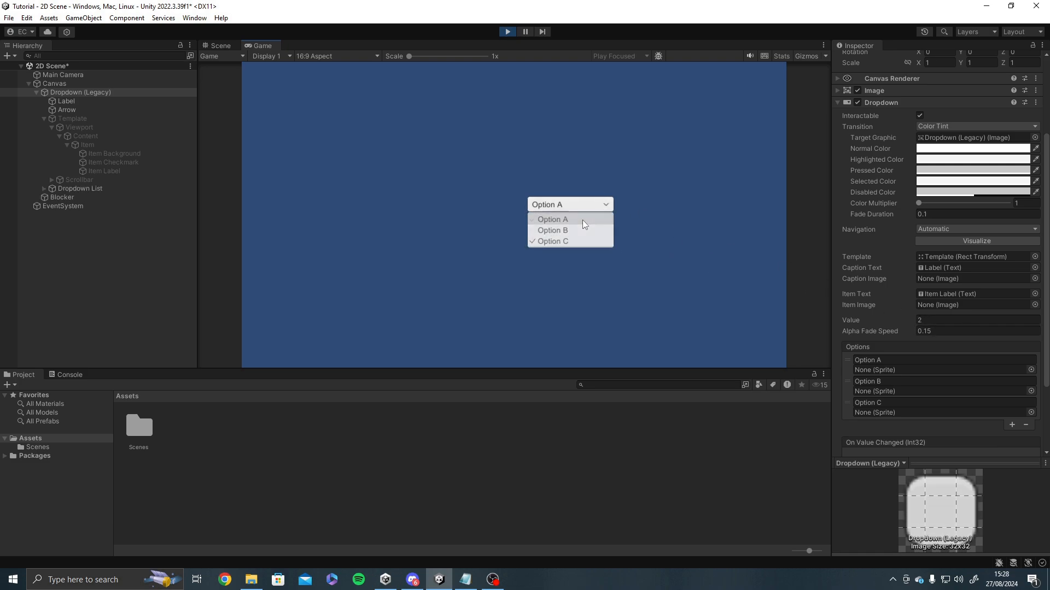
left_click(508, 32)
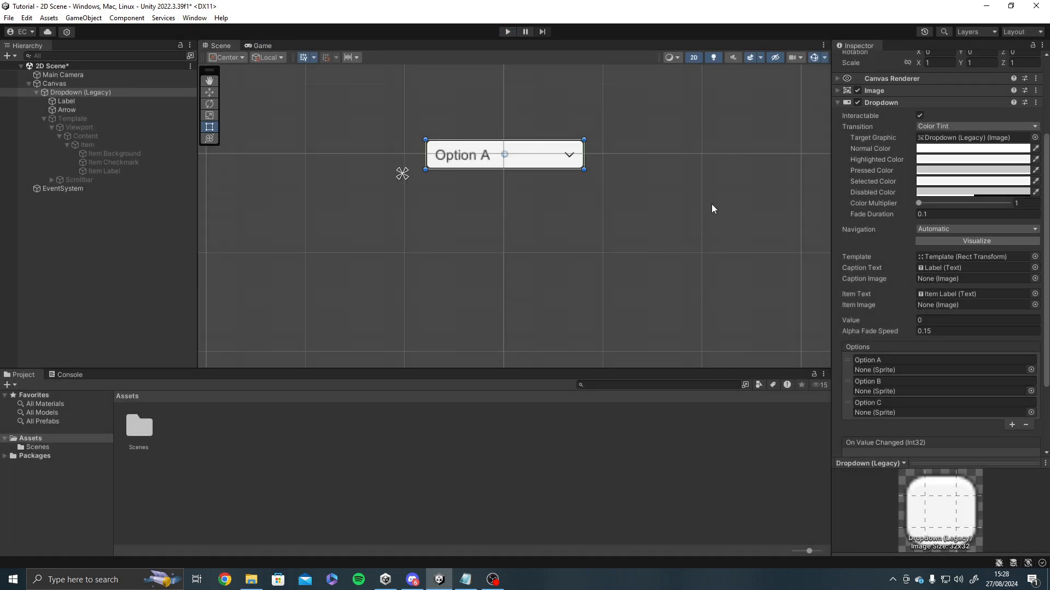
- Check the dropdown's Alpha Fade Speed in play mode by choosing Option B and Option C, and exit play mode
middle_click_drag(609, 287, 579, 220)
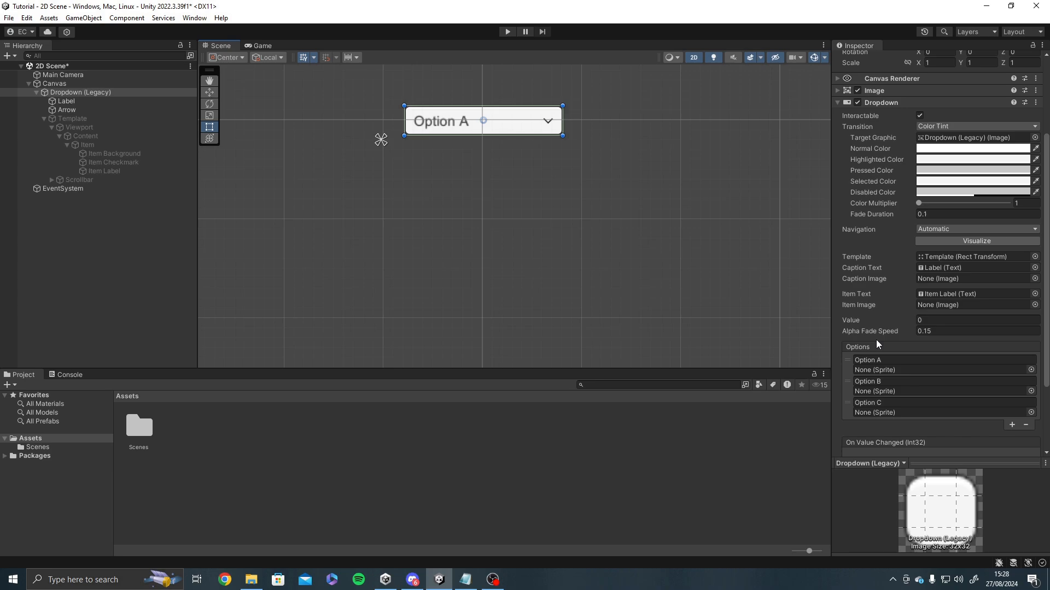
scroll(891, 325, "down", 2)
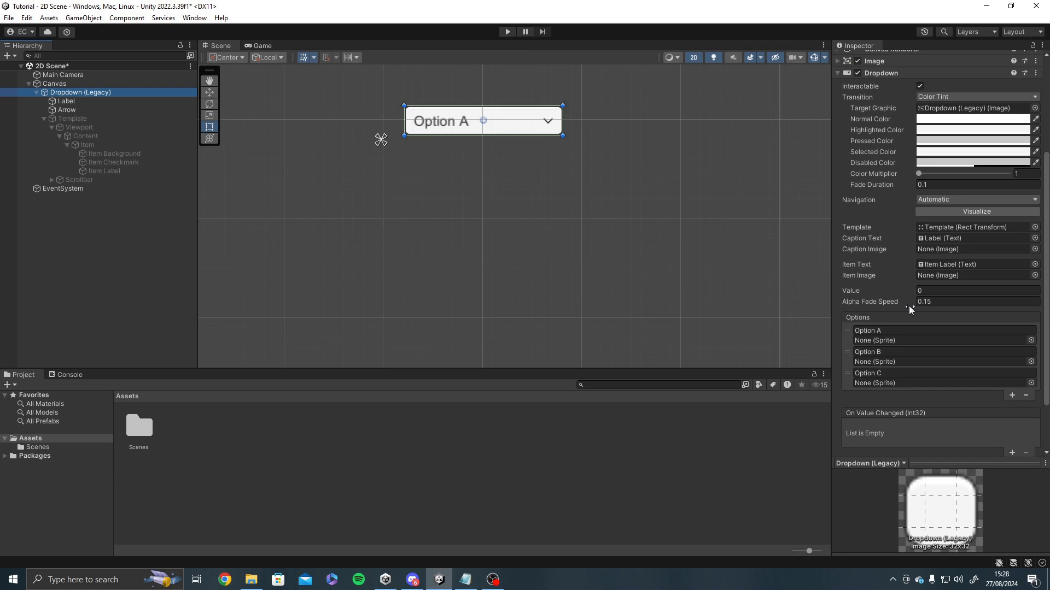
left_click(927, 304)
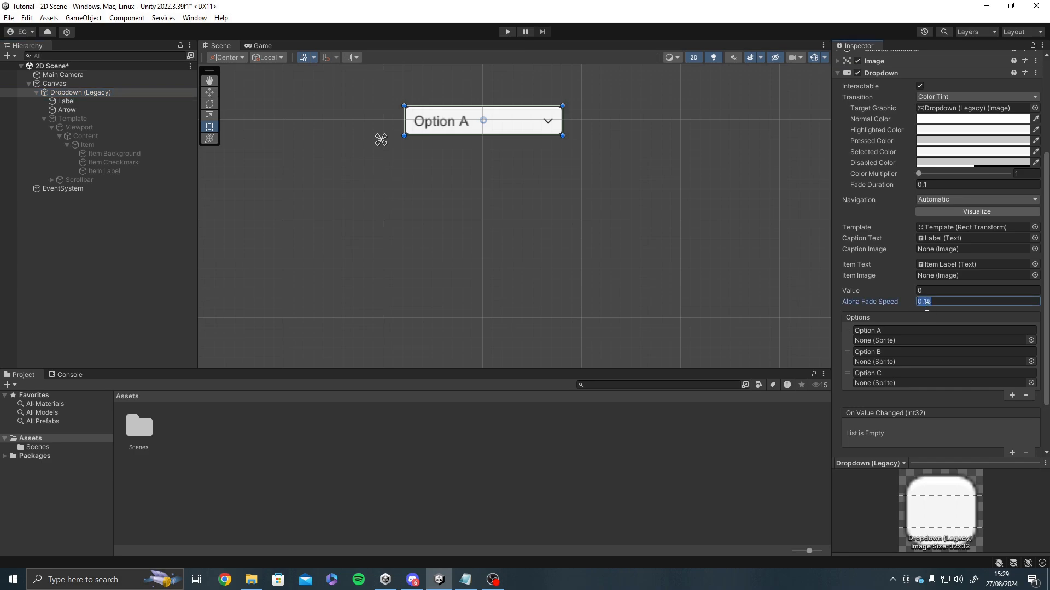
left_click(615, 294)
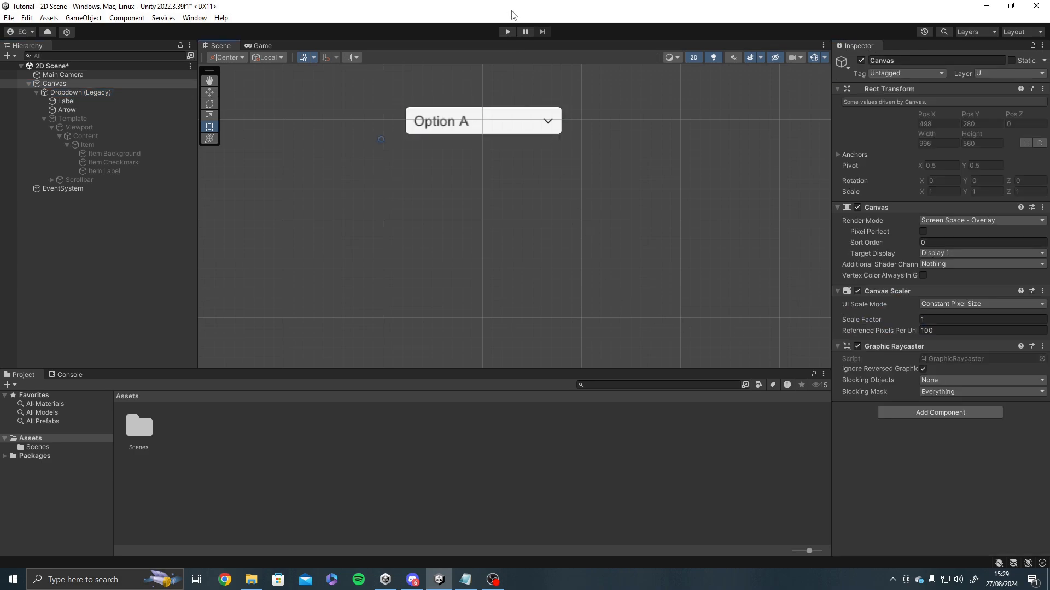
left_click(507, 31)
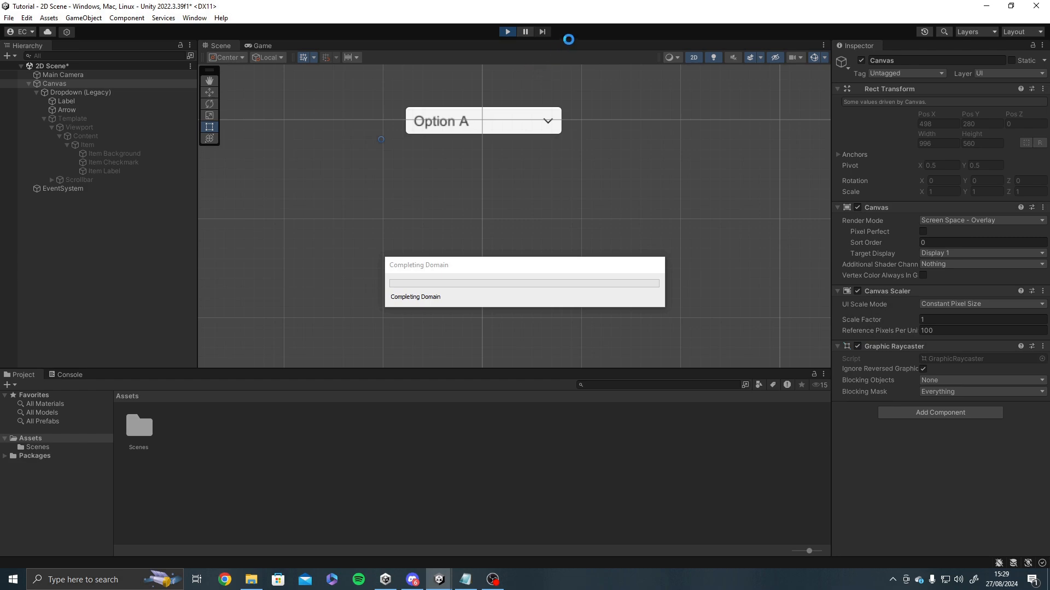
left_click(572, 202)
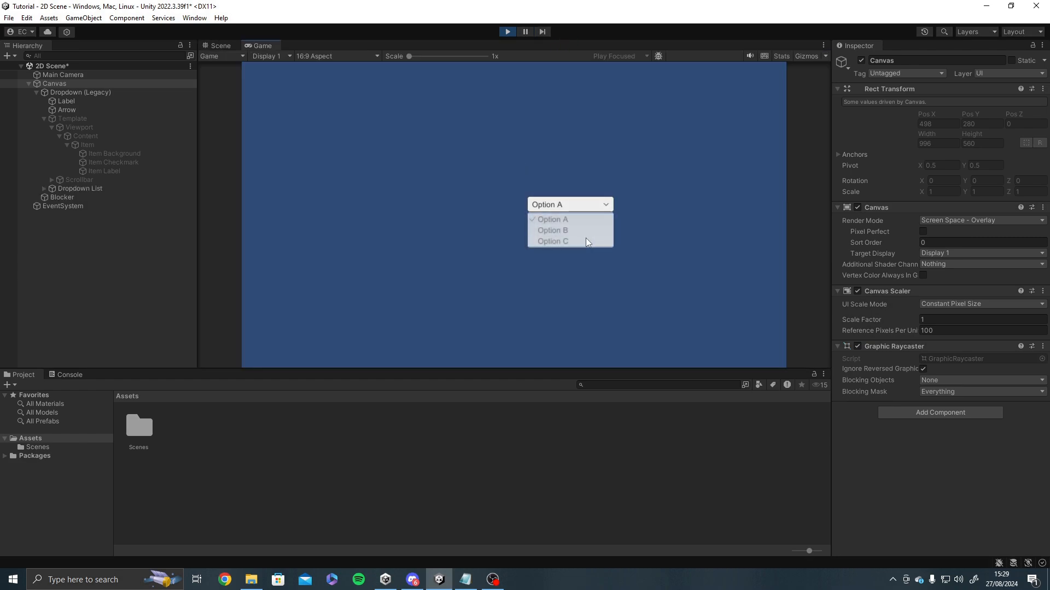
left_click(569, 230)
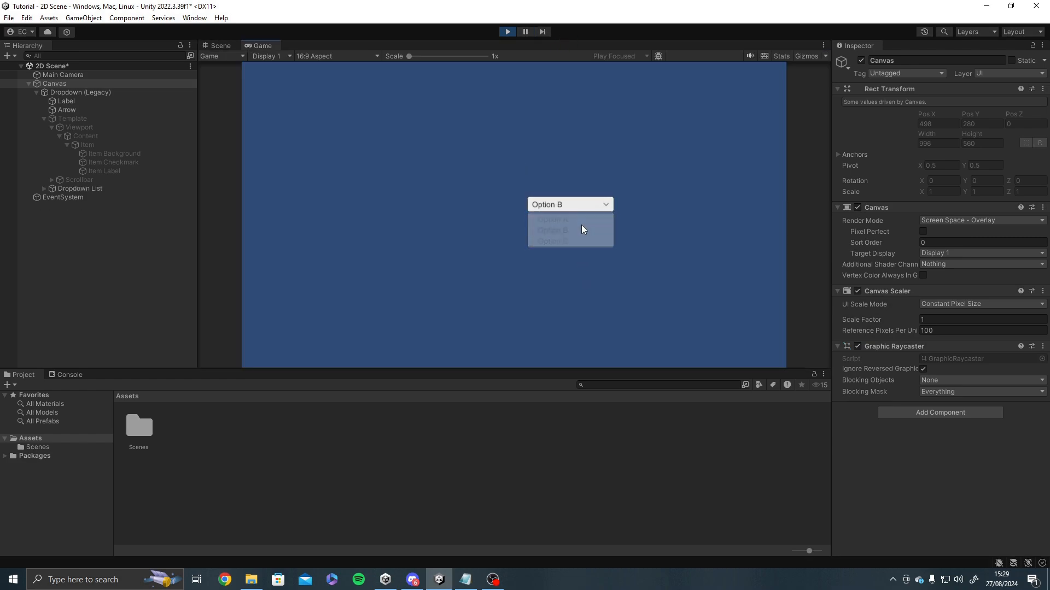
left_click(581, 205)
left_click(585, 241)
key("ctrl+p")
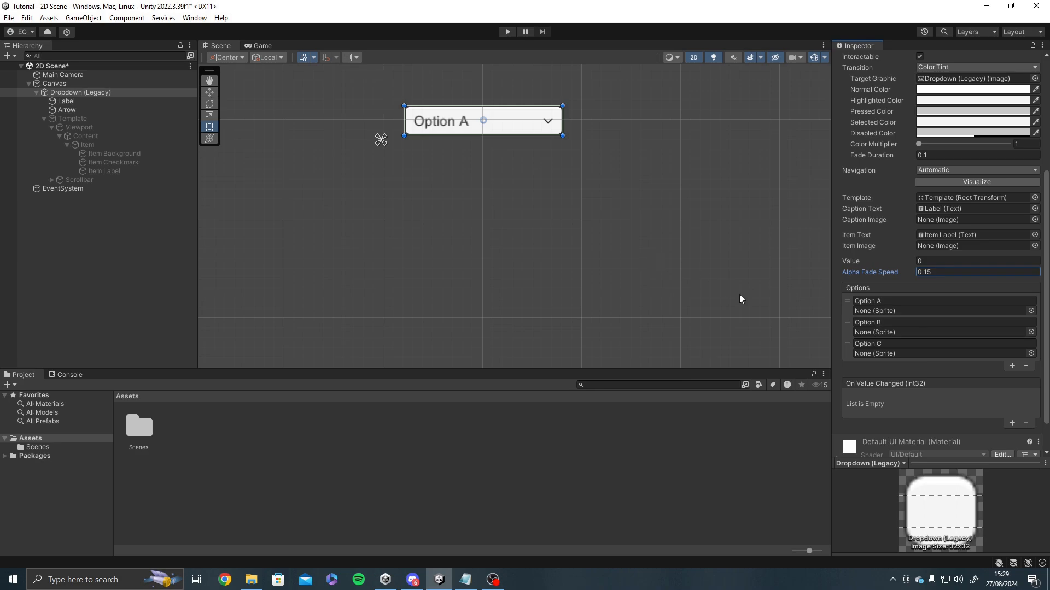
- Add a fourth entry to the Dropdown component's Options list and name it Option D
left_click(1012, 363)
left_click(968, 367)
left_click(976, 369)
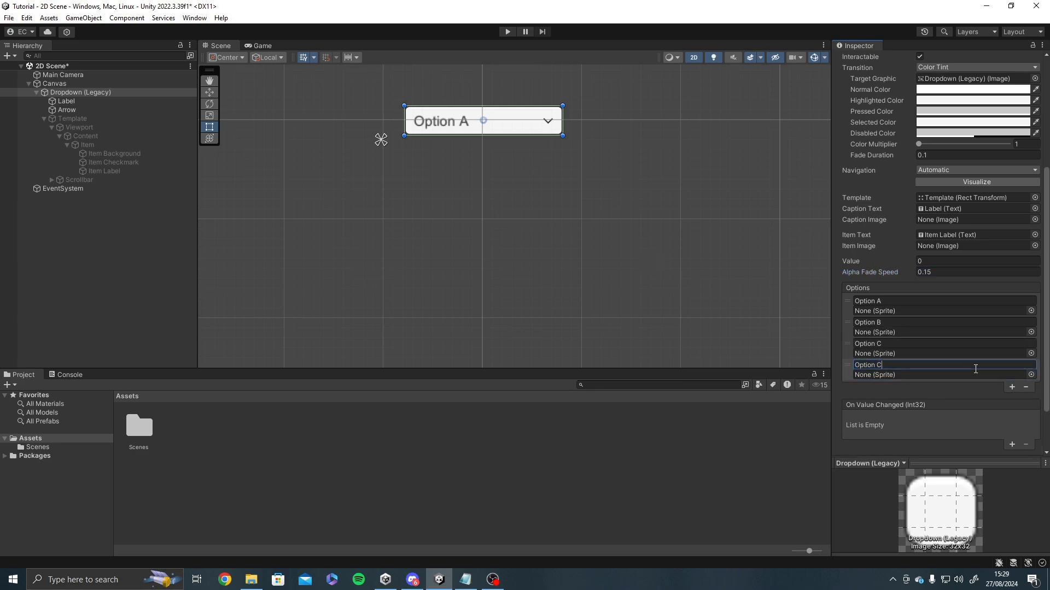
key("BackSpace")
type("D")
left_click(913, 379)
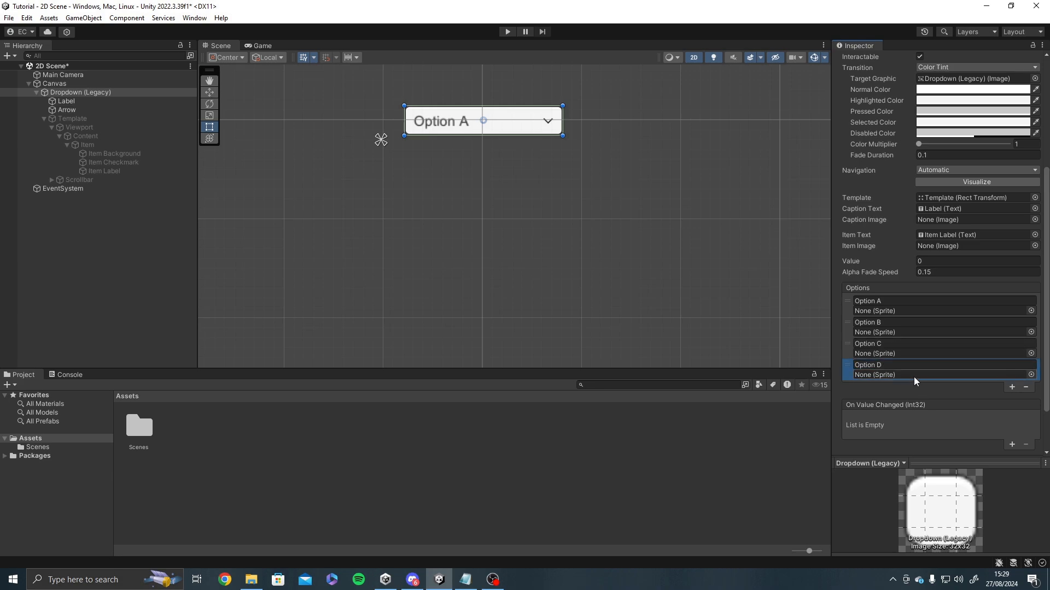
- Add a fifth entry to the Dropdown component's Options list and name it Option E
left_click(1011, 387)
left_click(944, 387)
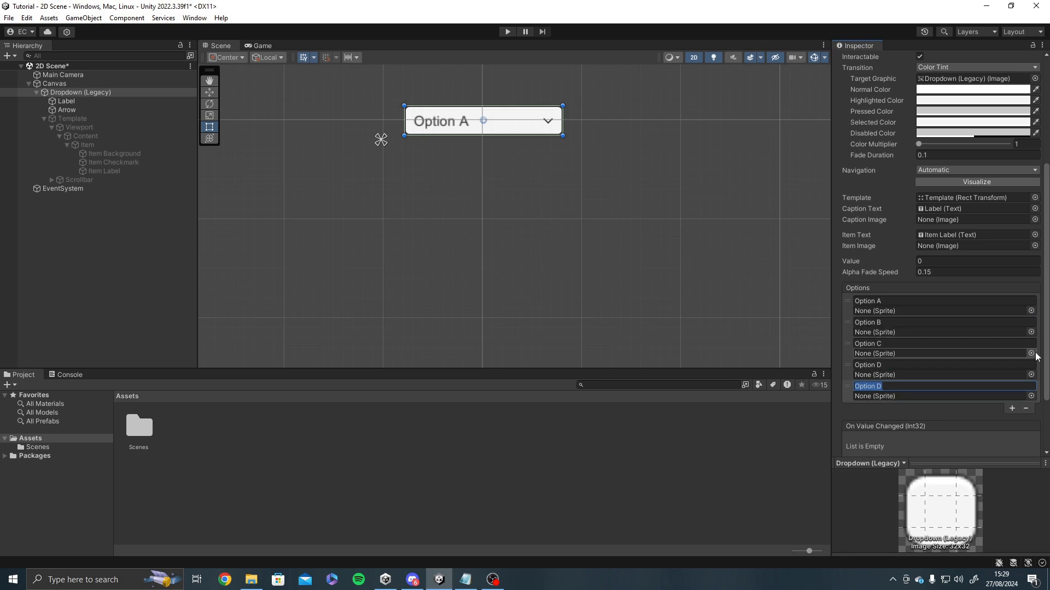
left_click(994, 386)
key("BackSpace")
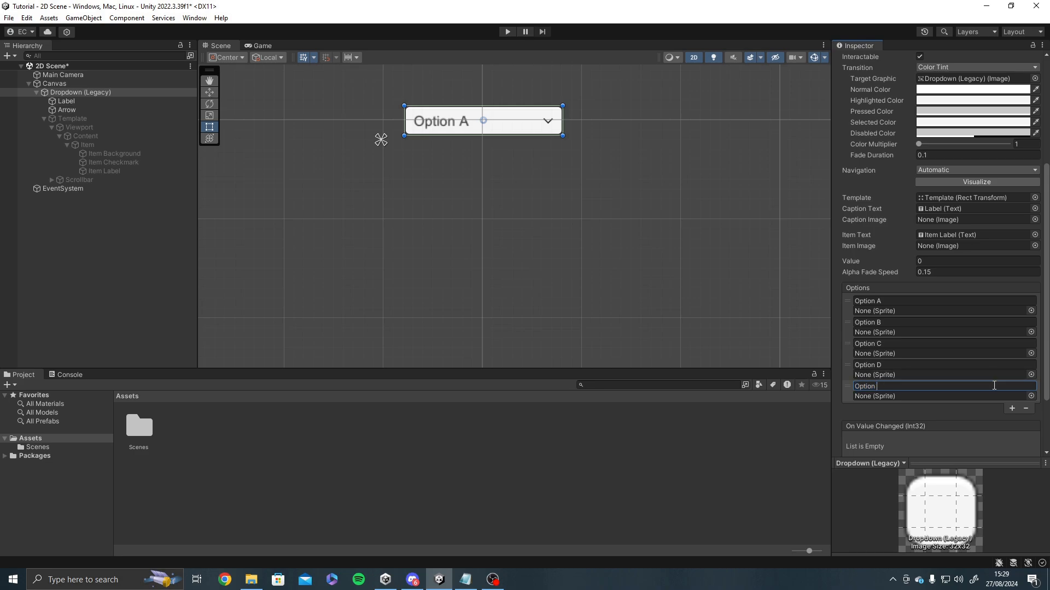
- Test the extended options list in play mode by choosing Option E and reopening the list, and stop play mode
left_click(507, 31)
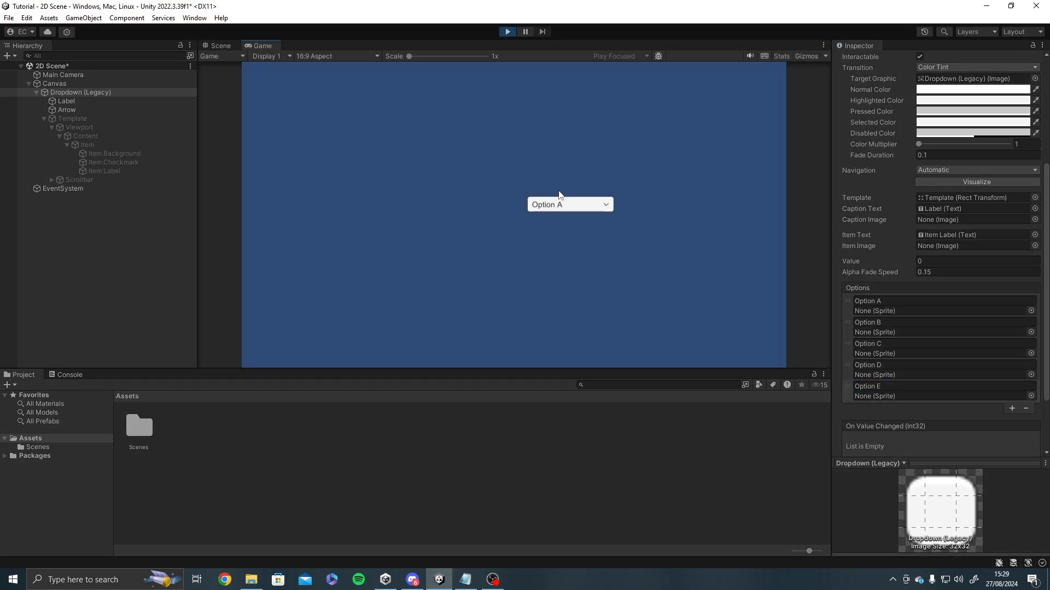
left_click(580, 204)
left_click(573, 207)
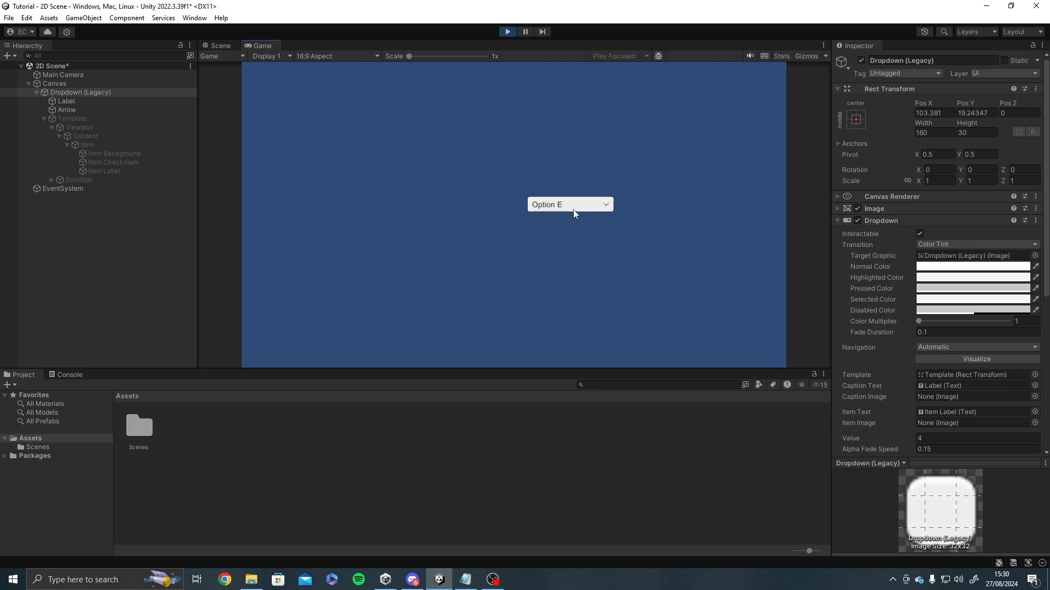
left_click(573, 207)
left_click(507, 31)
- Examine the Dropdown's Value and On Value Changed settings, adding an empty event entry and removing it again
scroll(911, 321, "down", 5)
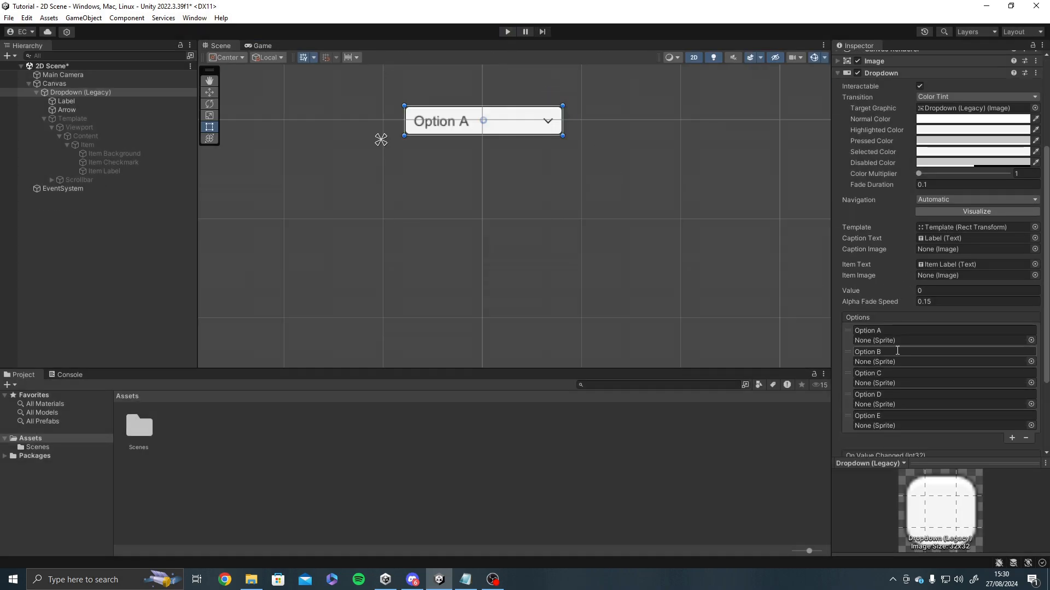
scroll(929, 382, "down", 1)
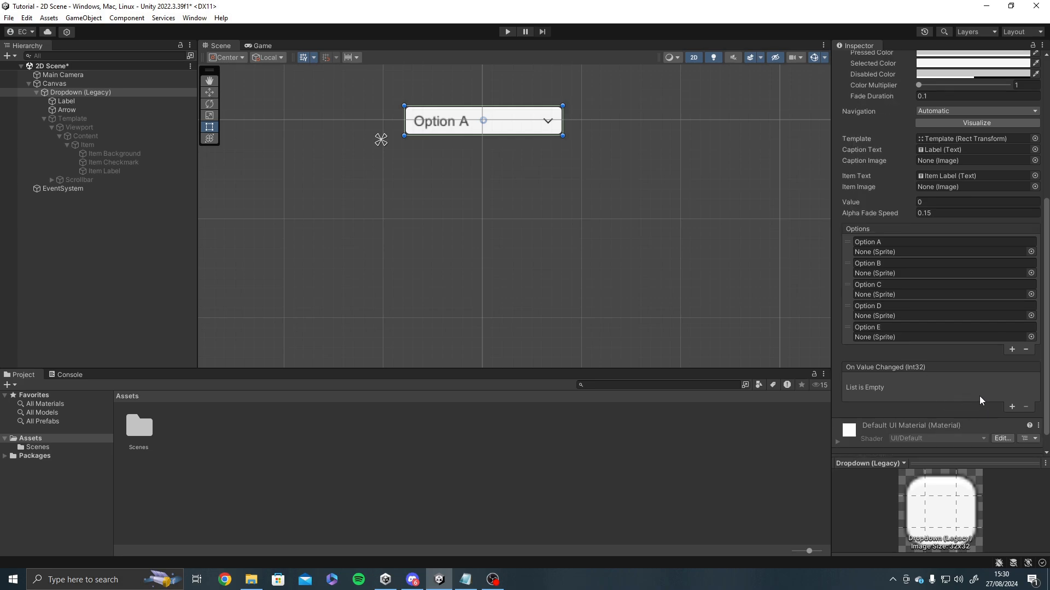
scroll(979, 380, "up", 5)
left_click(857, 351)
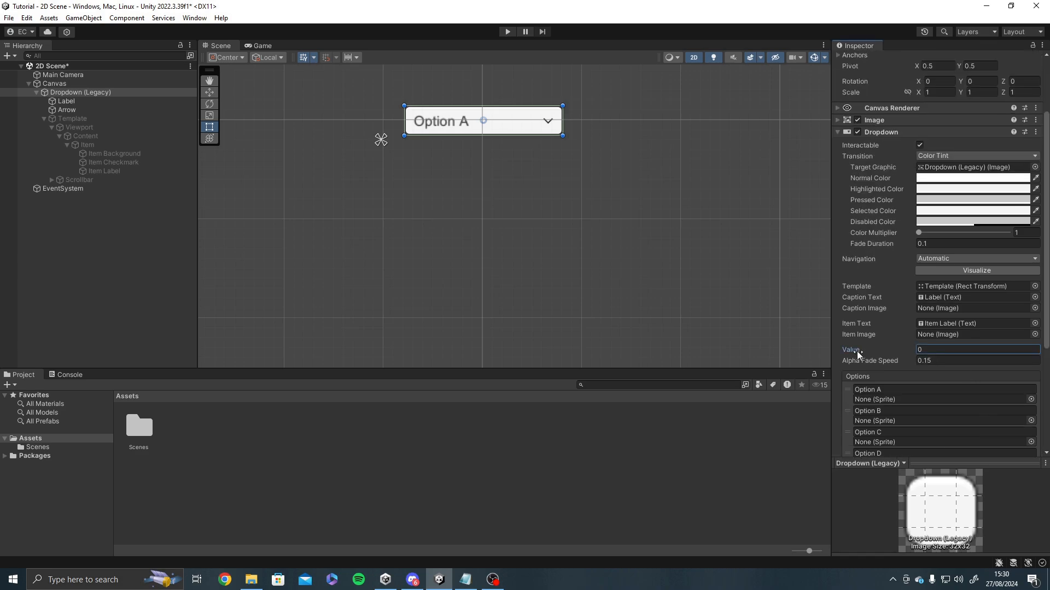
left_click_drag(857, 351, 840, 347)
scroll(936, 371, "down", 5)
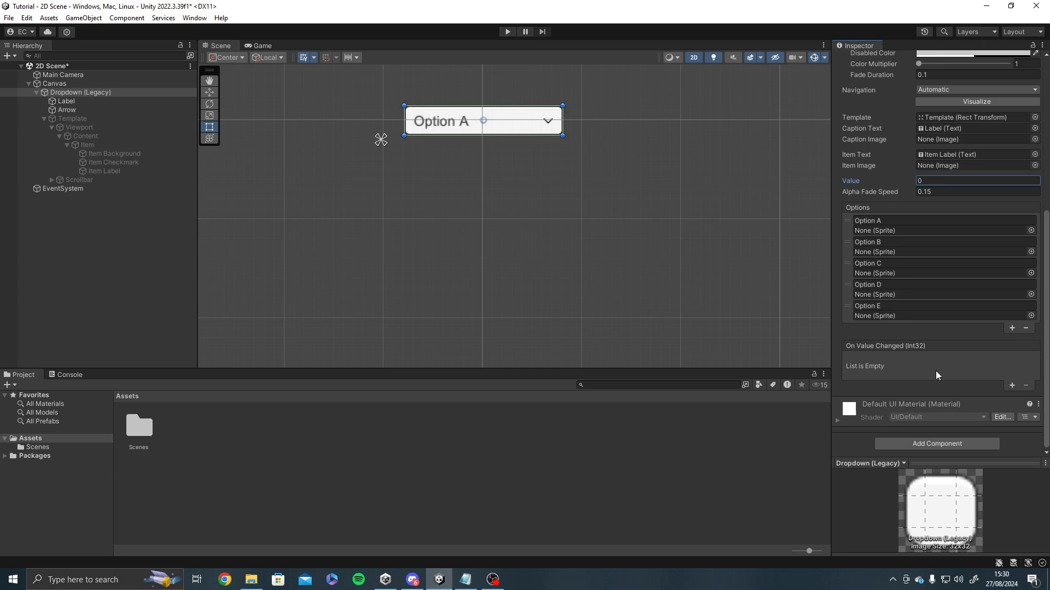
left_click(1011, 386)
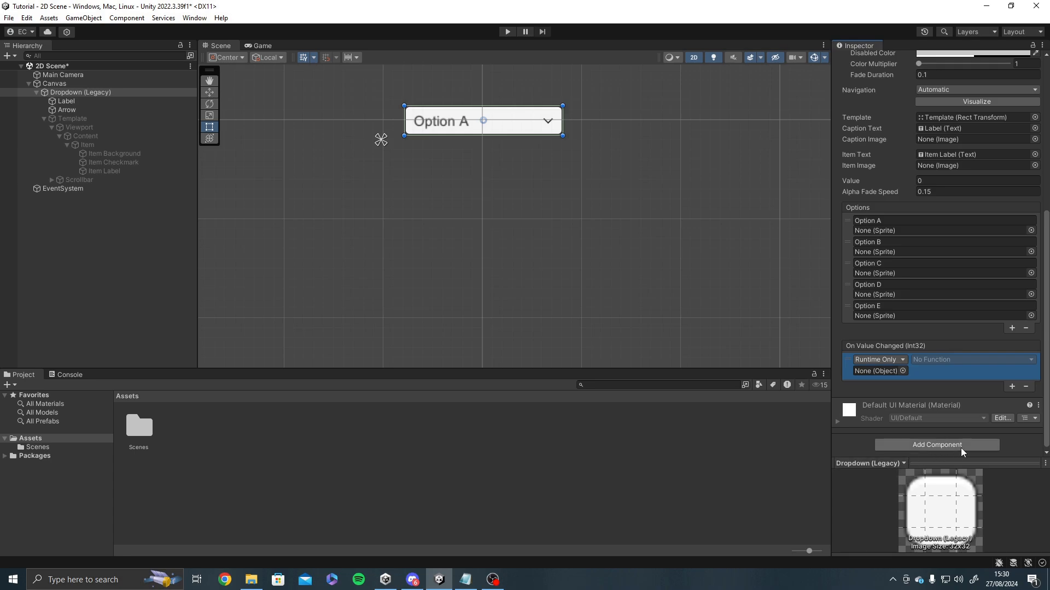
left_click(1022, 387)
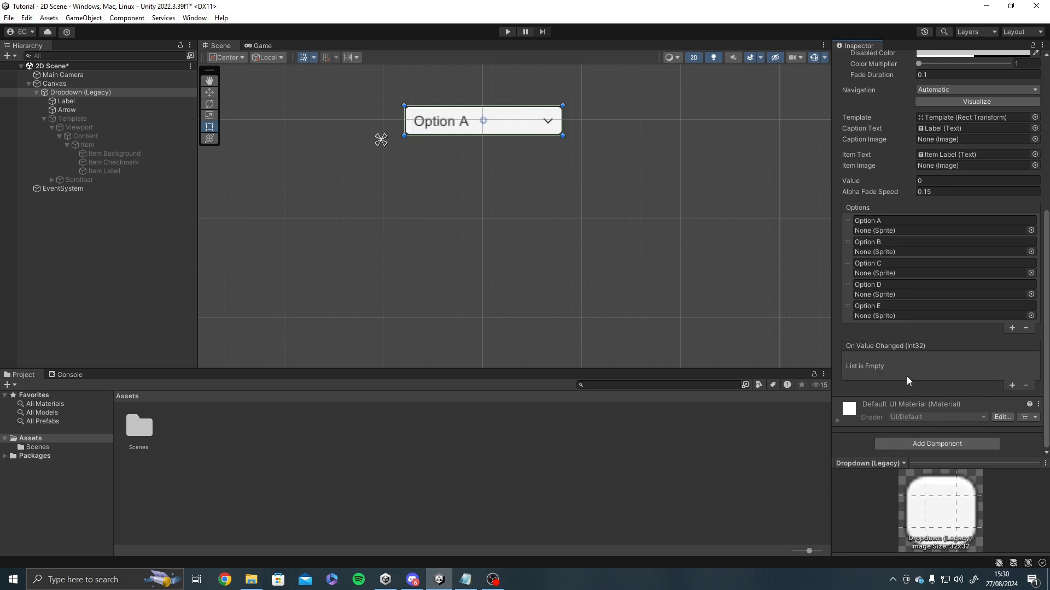
- Try scrubbing the Dropdown component's Value setting and set it back to 0
scroll(906, 377, "up", 5)
scroll(902, 372, "up", 1)
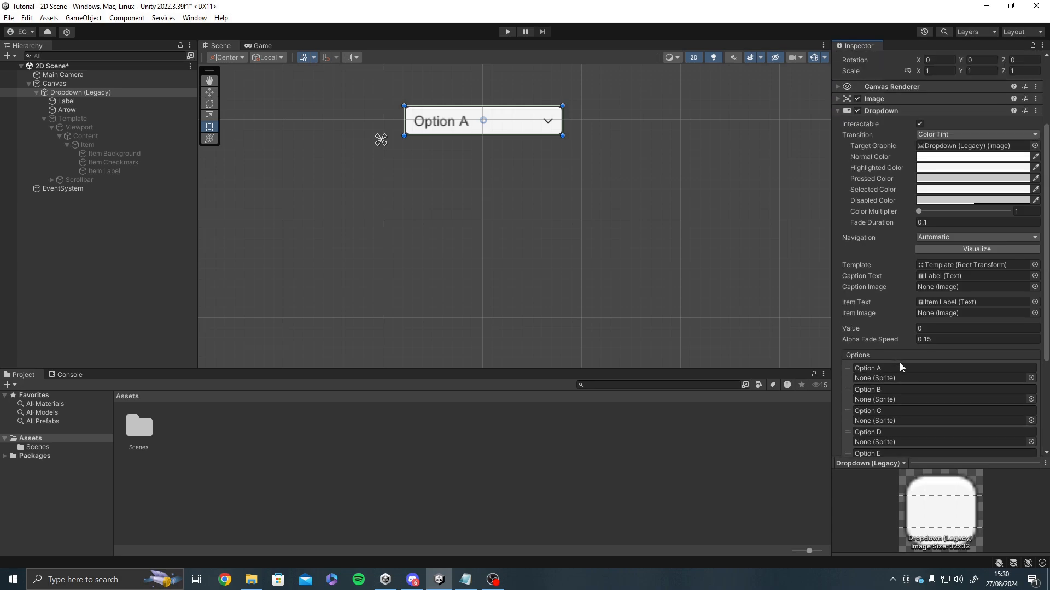
scroll(950, 395, "down", 3)
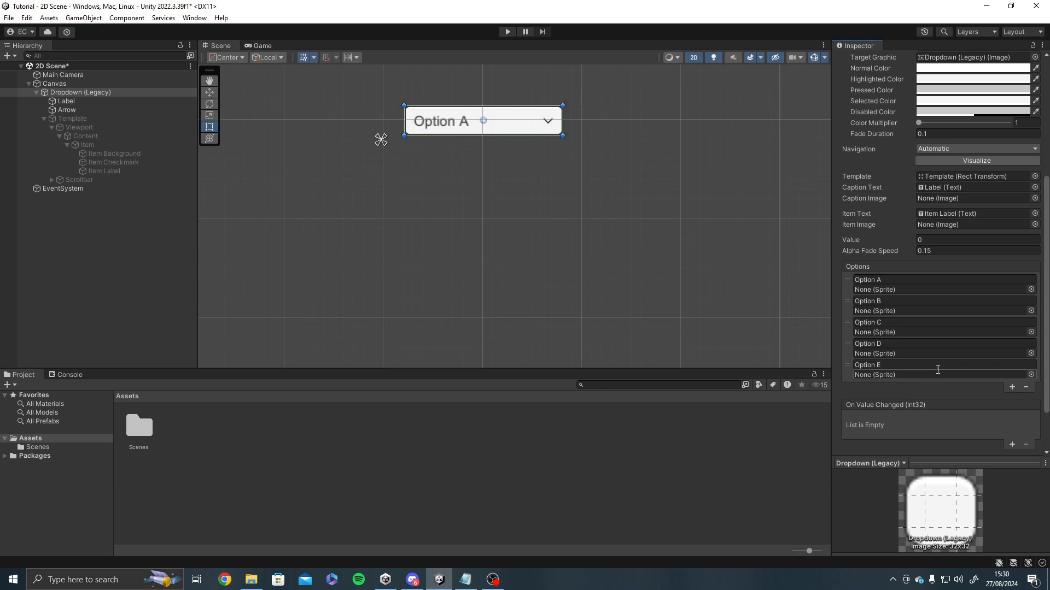
scroll(938, 370, "up", 5)
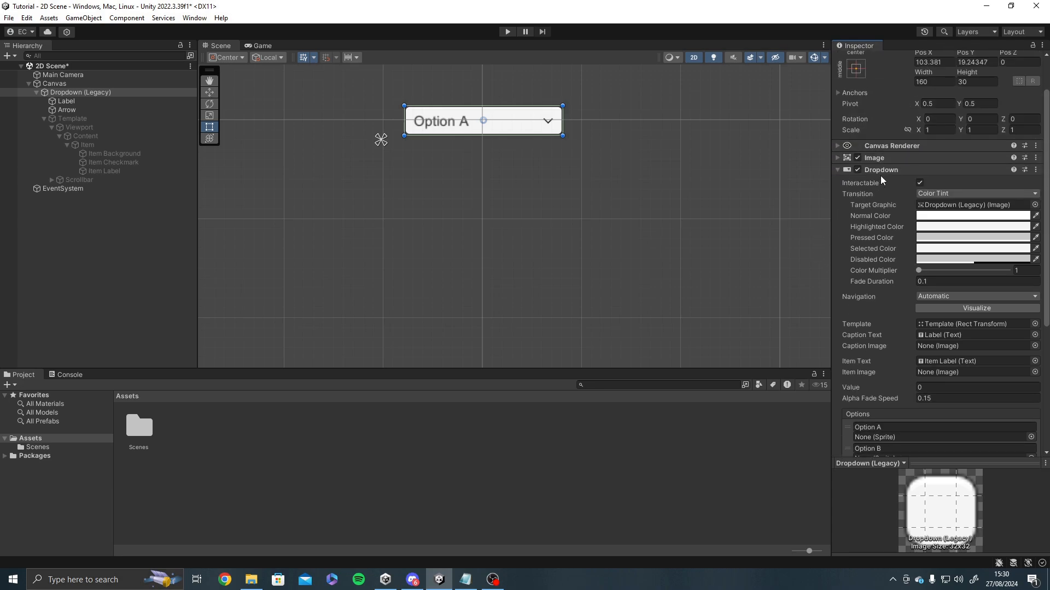
scroll(903, 294, "down", 3)
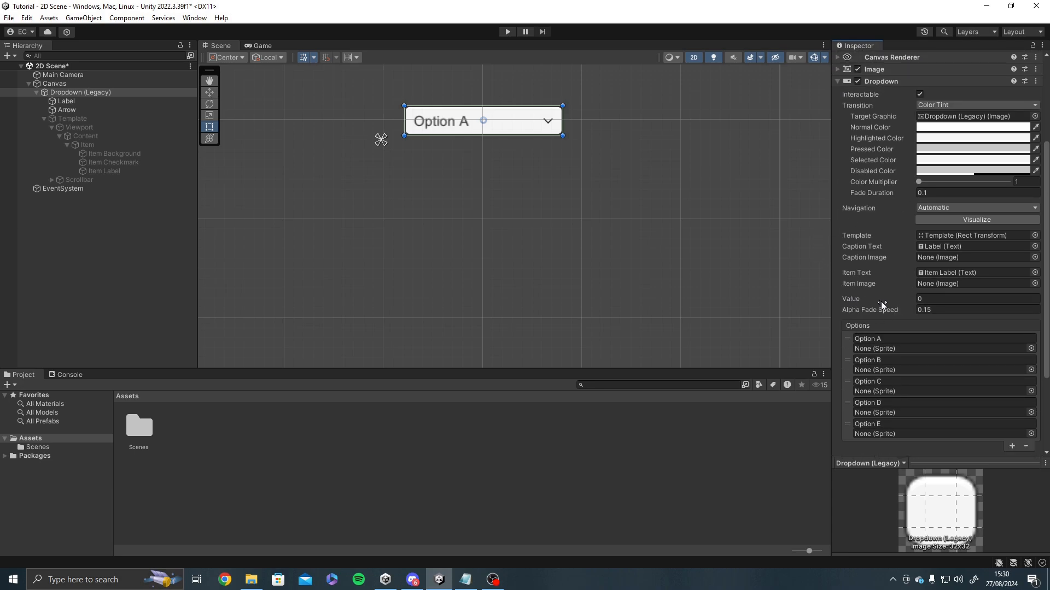
left_click_drag(864, 301, 888, 299)
scroll(942, 297, "up", 1)
type("0")
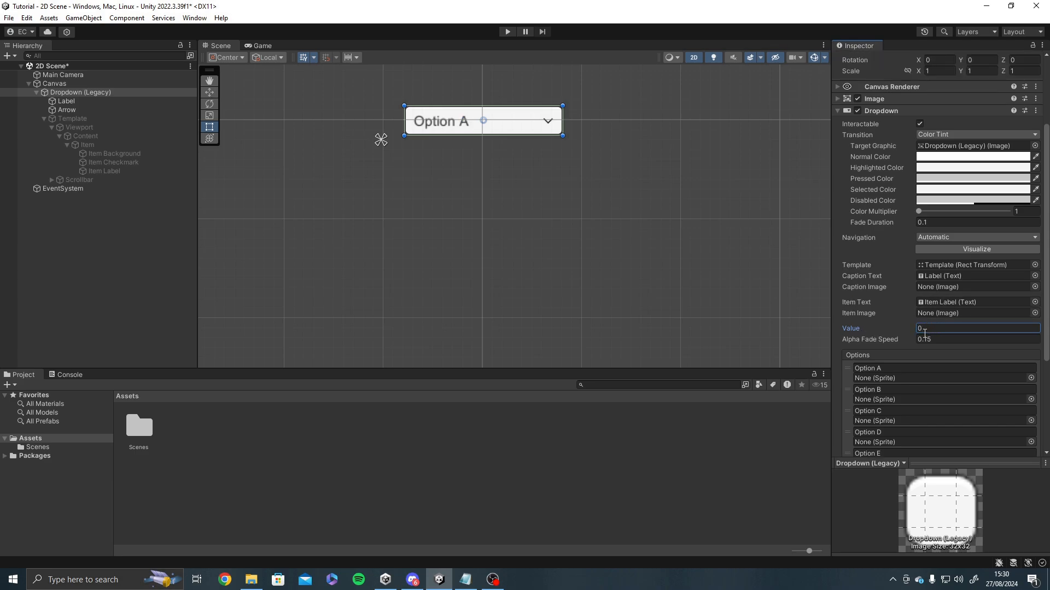
key("Return")
- Review the Dropdown component's settings, locate the Label referenced by Caption Text, and inspect the Label and Arrow children
scroll(874, 346, "down", 2)
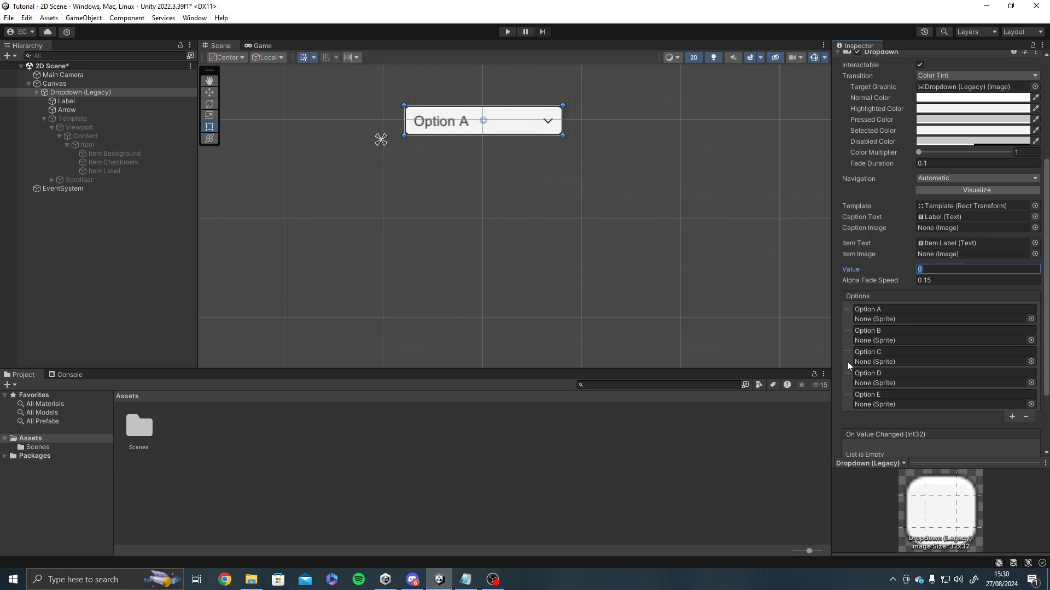
scroll(868, 338, "up", 2)
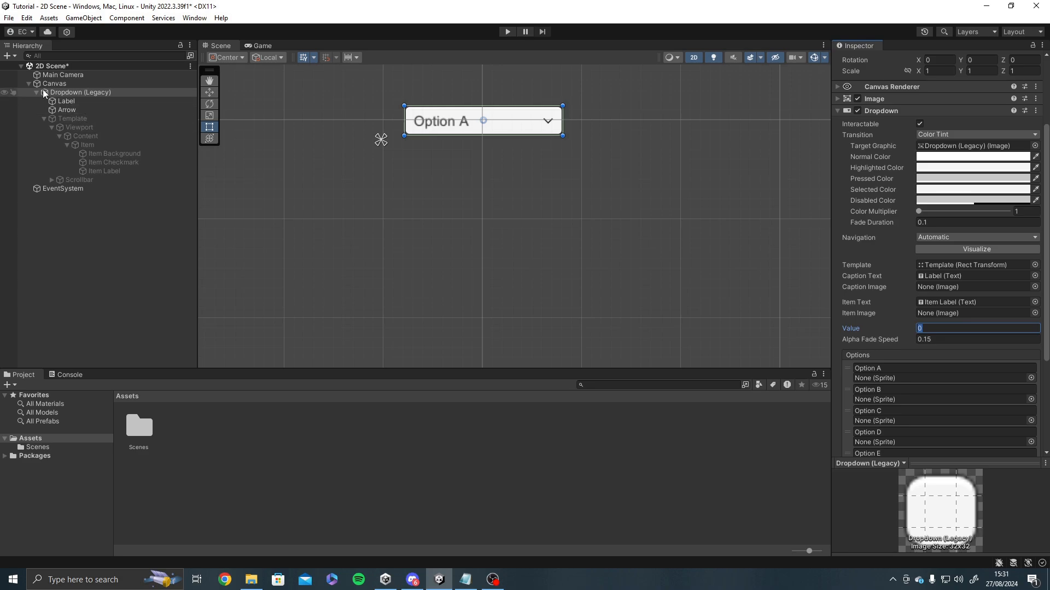
scroll(905, 251, "down", 3)
scroll(905, 250, "down", 2)
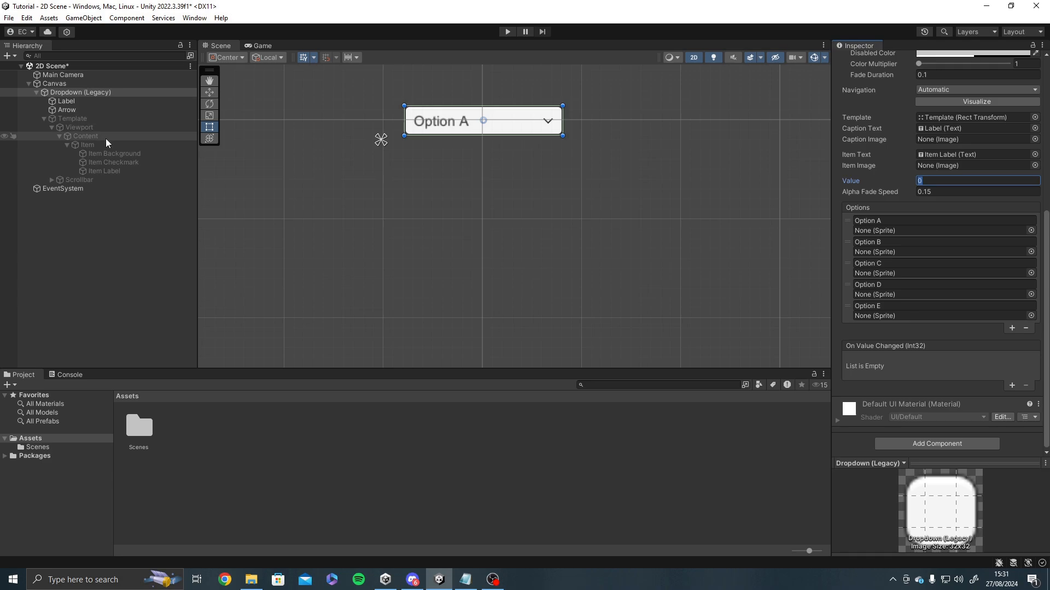
scroll(998, 266, "up", 3)
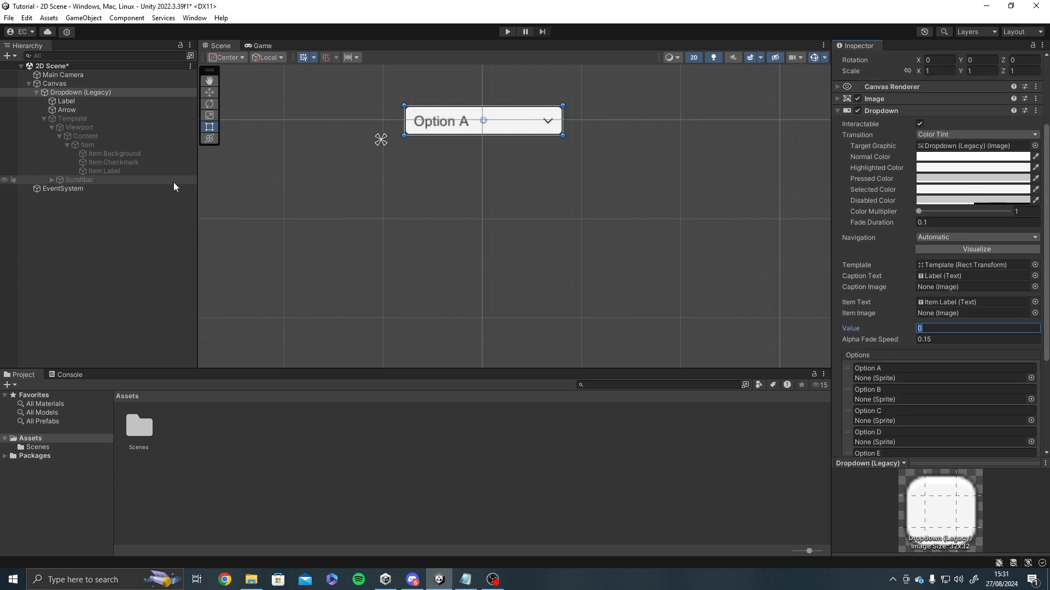
middle_click_drag(331, 193, 312, 233)
scroll(733, 277, "up", 1)
left_click(924, 276)
middle_click_drag(547, 218, 560, 230)
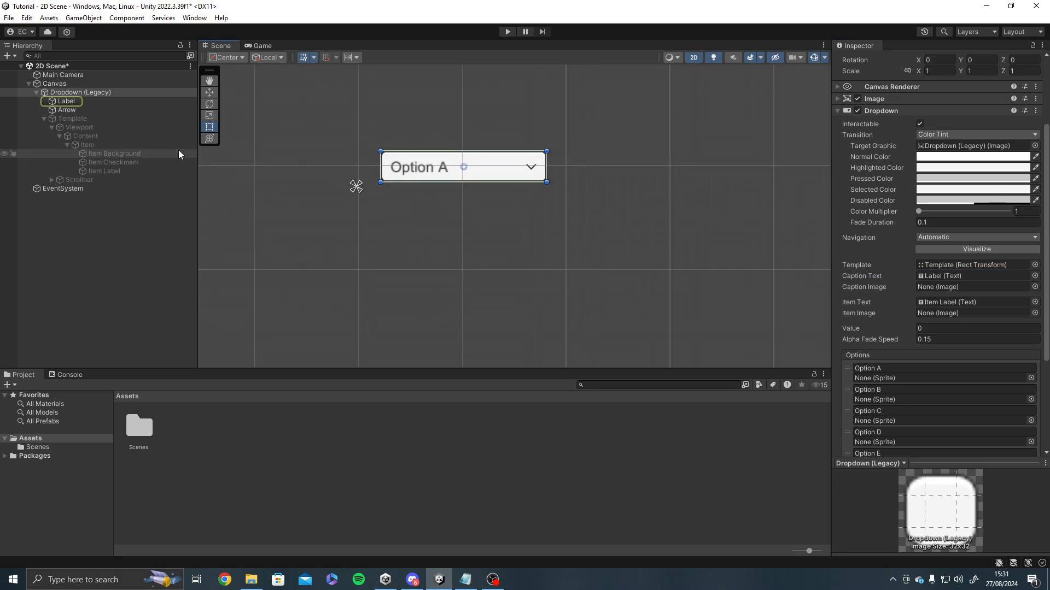
left_click(100, 103)
left_click(97, 109)
scroll(349, 139, "up", 1)
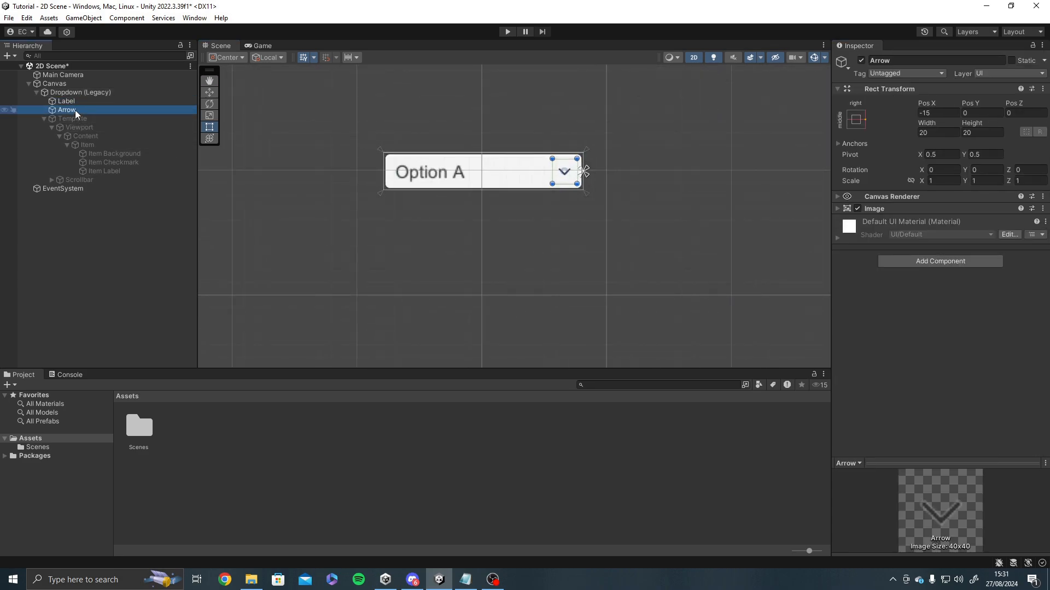
- Review the Dropdown component's references, Value, Alpha Fade Speed, Options list and On Value Changed event
left_click(75, 94)
scroll(874, 355, "down", 3)
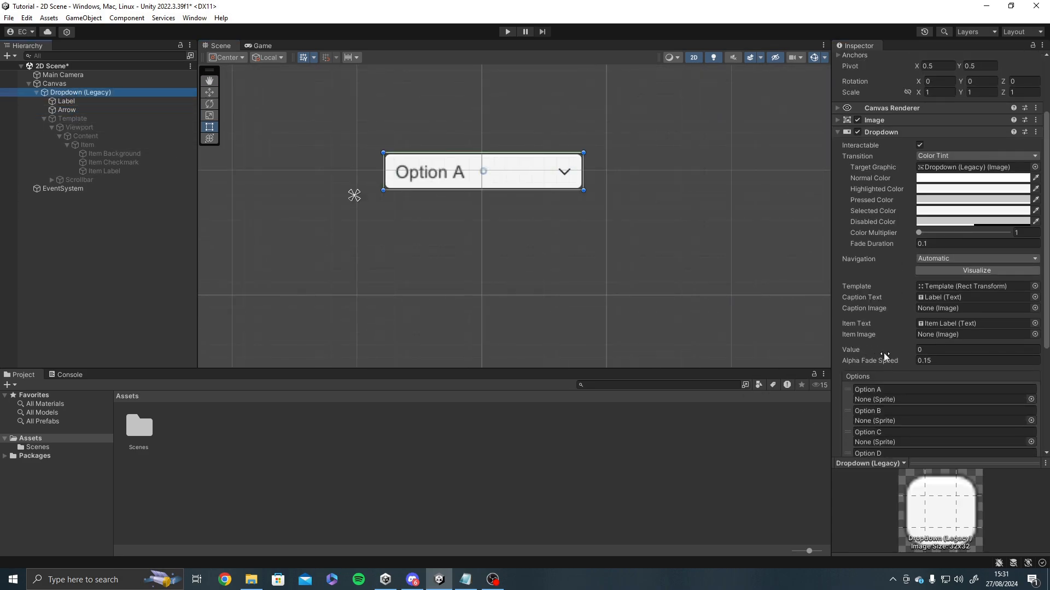
middle_click_drag(522, 253, 501, 258)
scroll(897, 304, "down", 3)
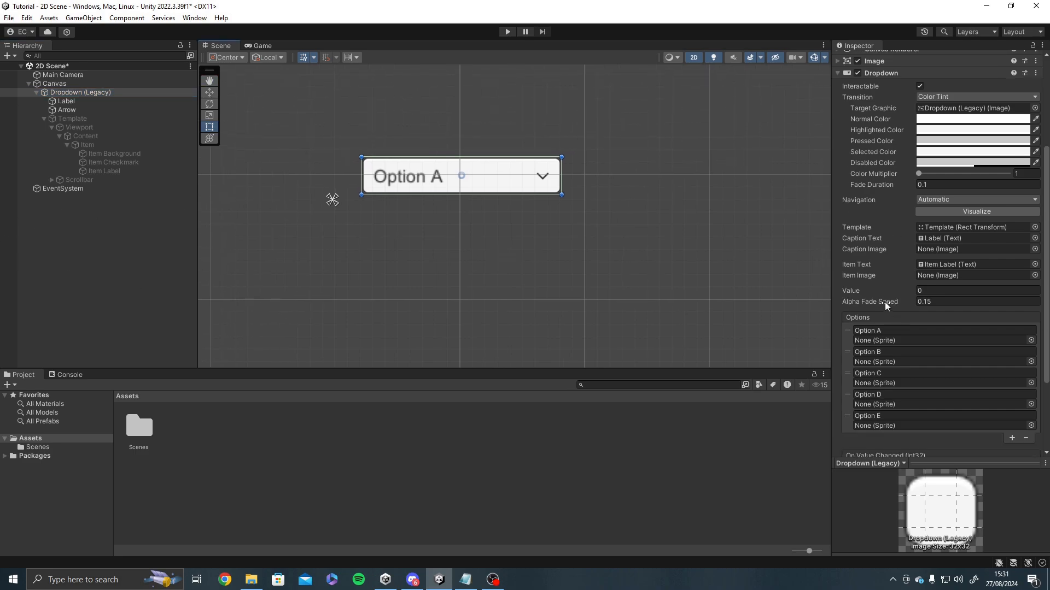
scroll(389, 218, "up", 1)
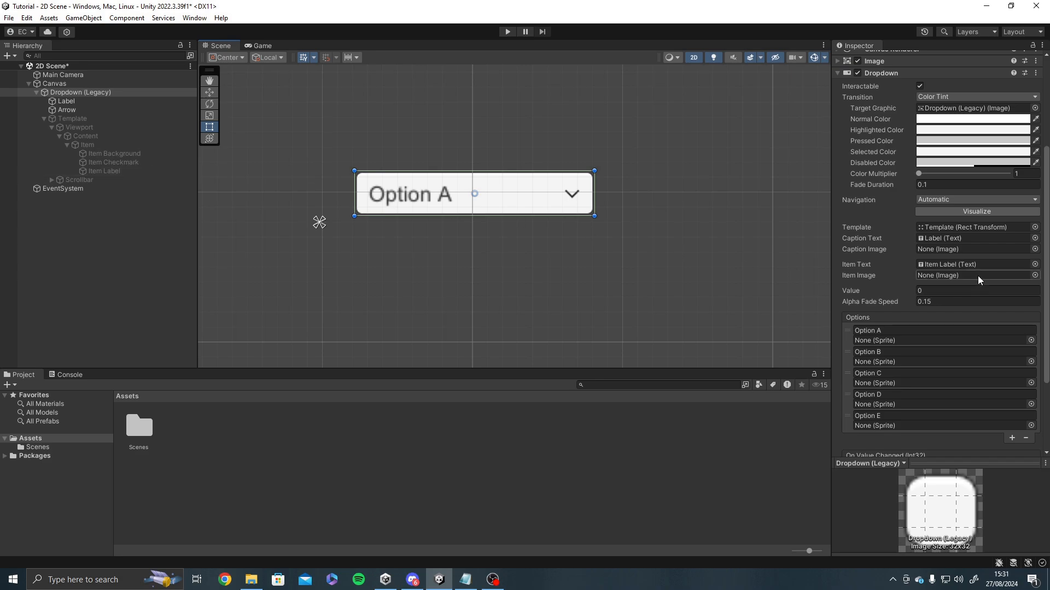
scroll(962, 287, "down", 1)
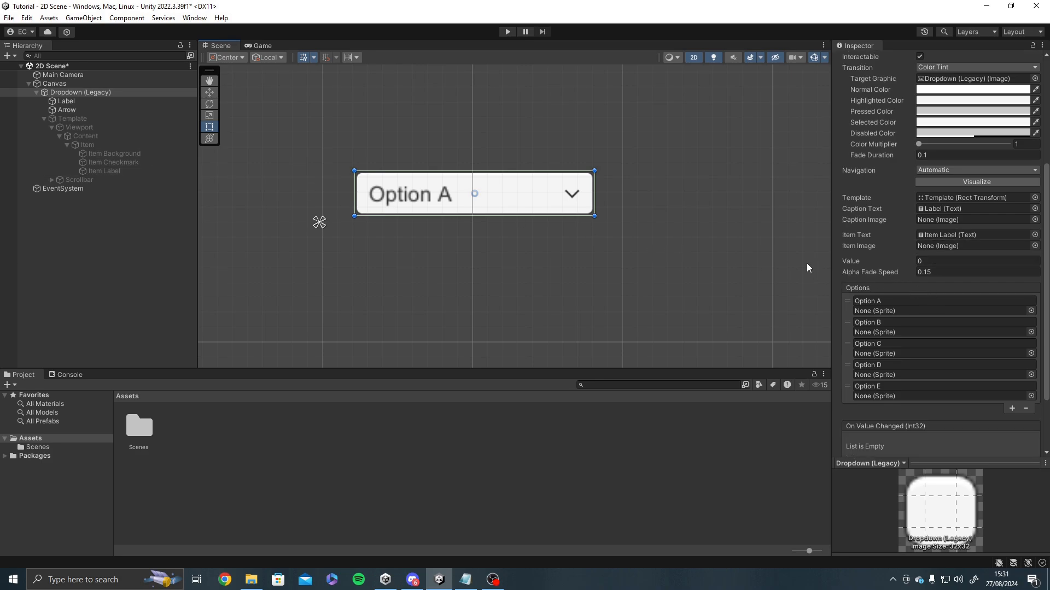
scroll(802, 264, "down", 1)
scroll(870, 290, "down", 1)
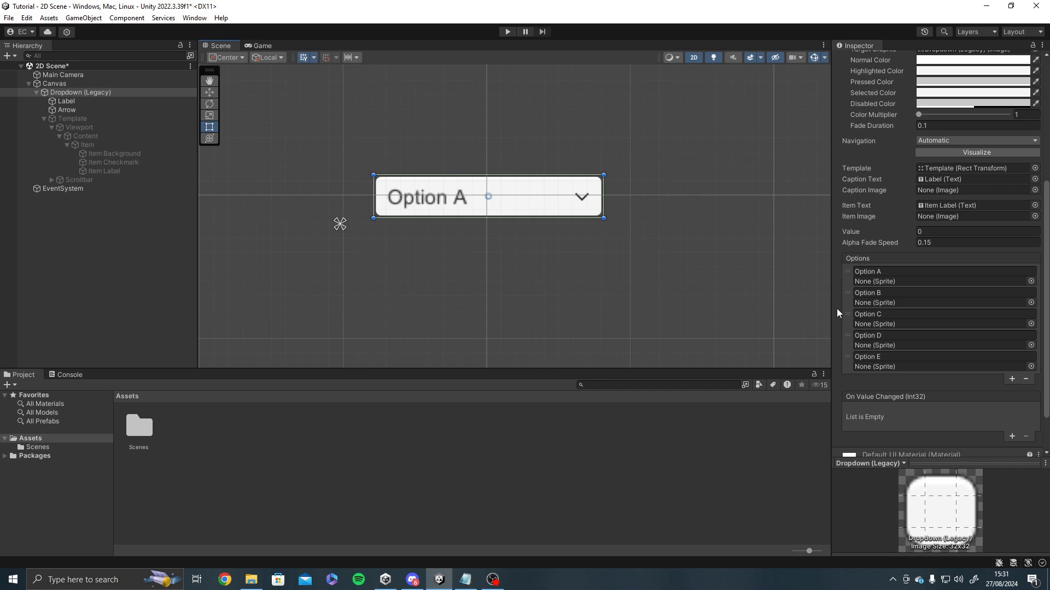
scroll(733, 298, "down", 1)
scroll(516, 336, "up", 4)
middle_click_drag(526, 306, 578, 322)
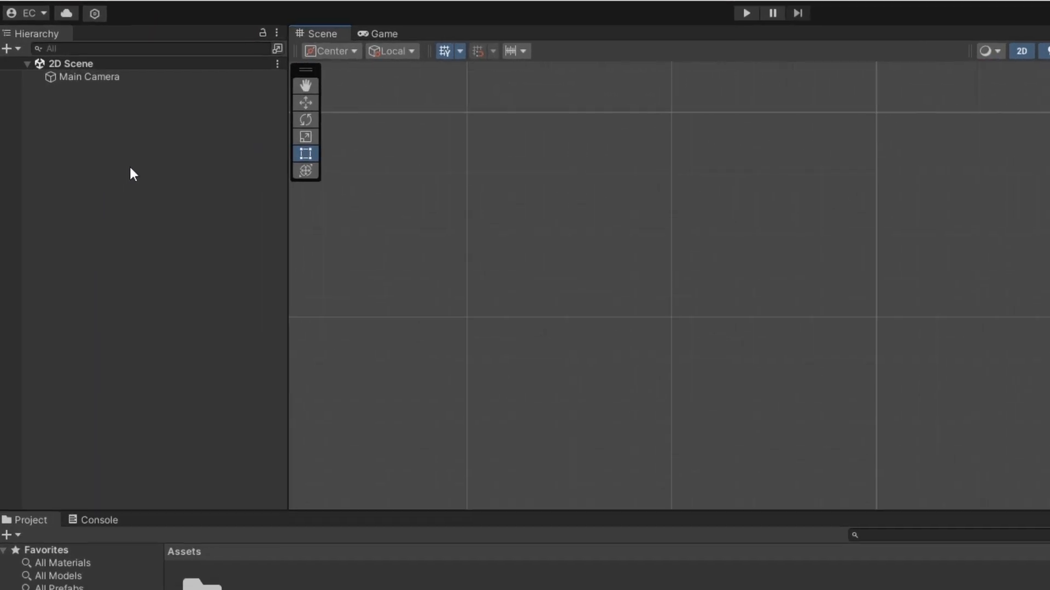
- Add a Legacy Input Field UI object to the 2D Scene
right_click(133, 170)
mouse_move(288, 552)
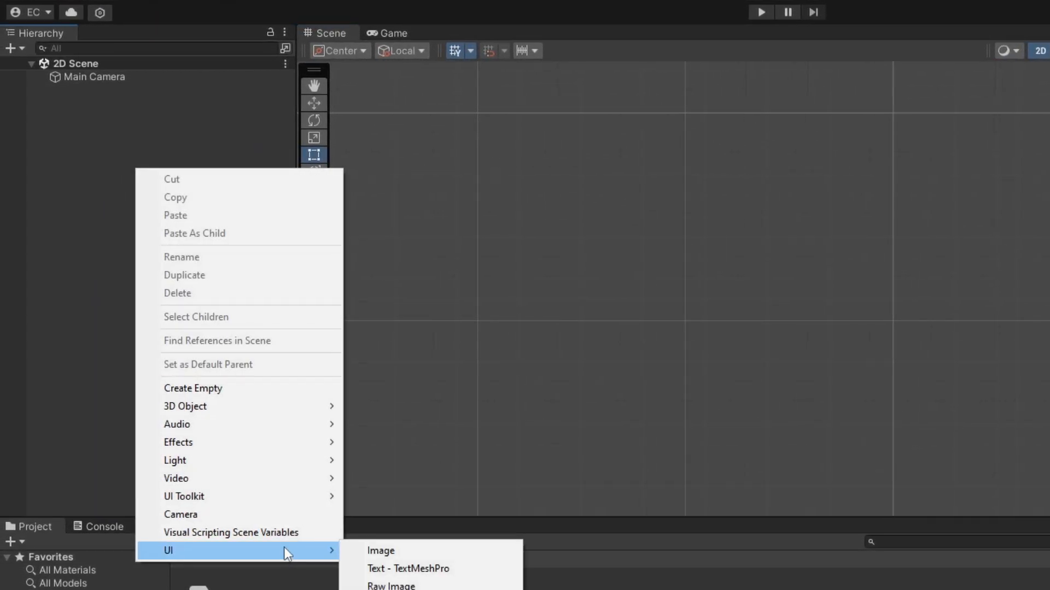
mouse_move(441, 584)
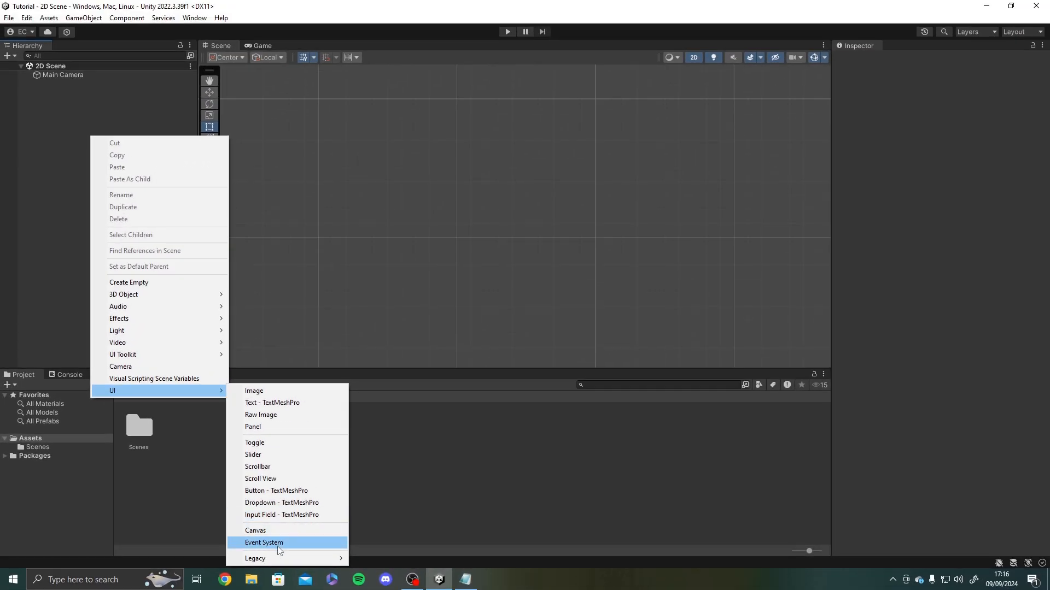
mouse_move(425, 584)
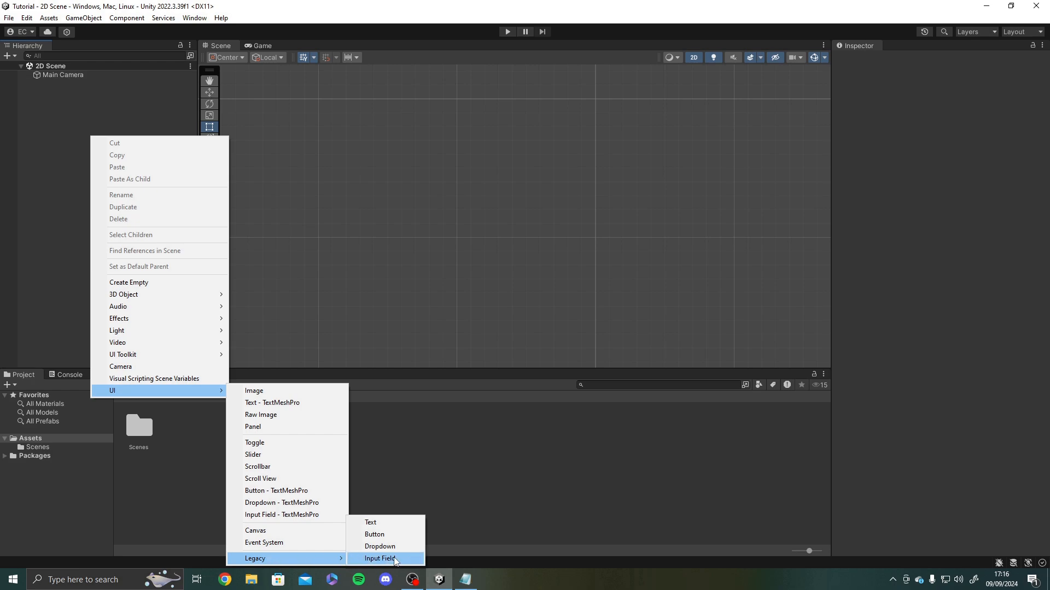
left_click(380, 558)
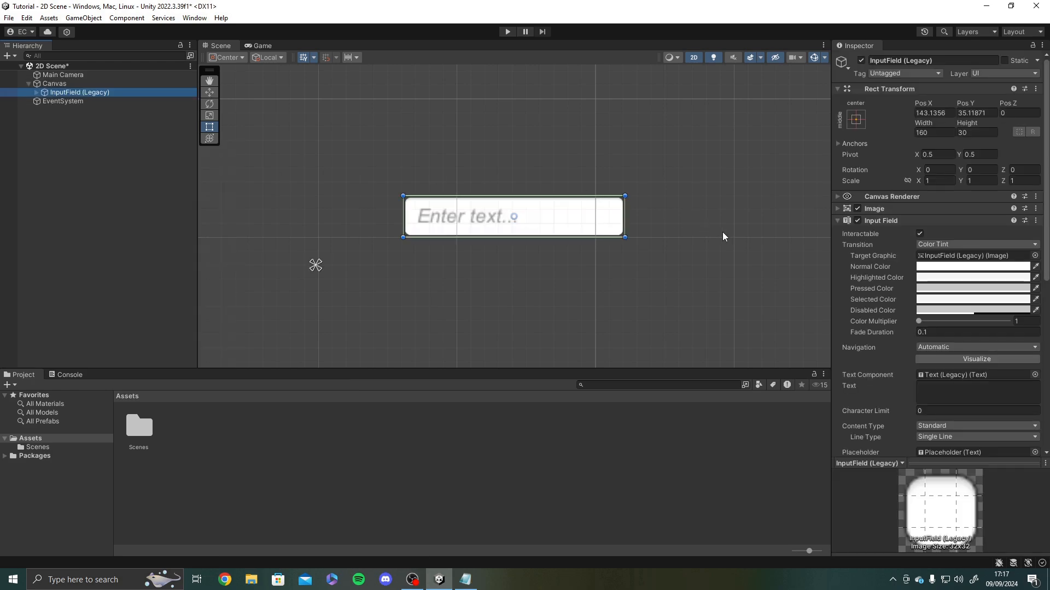
- Look over the new Input Field component's settings and expand the InputField (Legacy) object to show its children
scroll(893, 221, "down", 3)
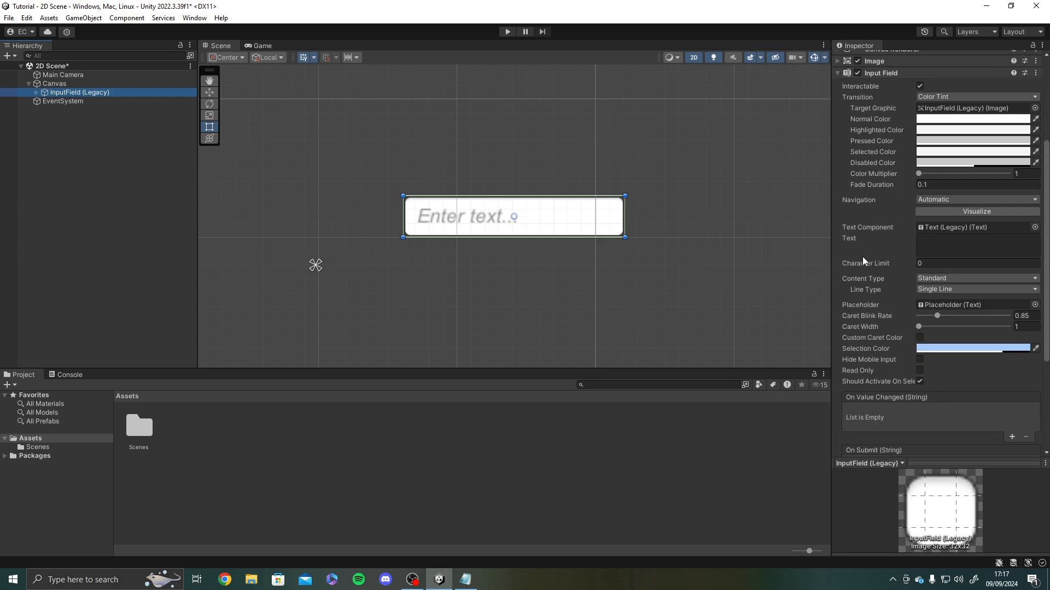
scroll(858, 267, "up", 2)
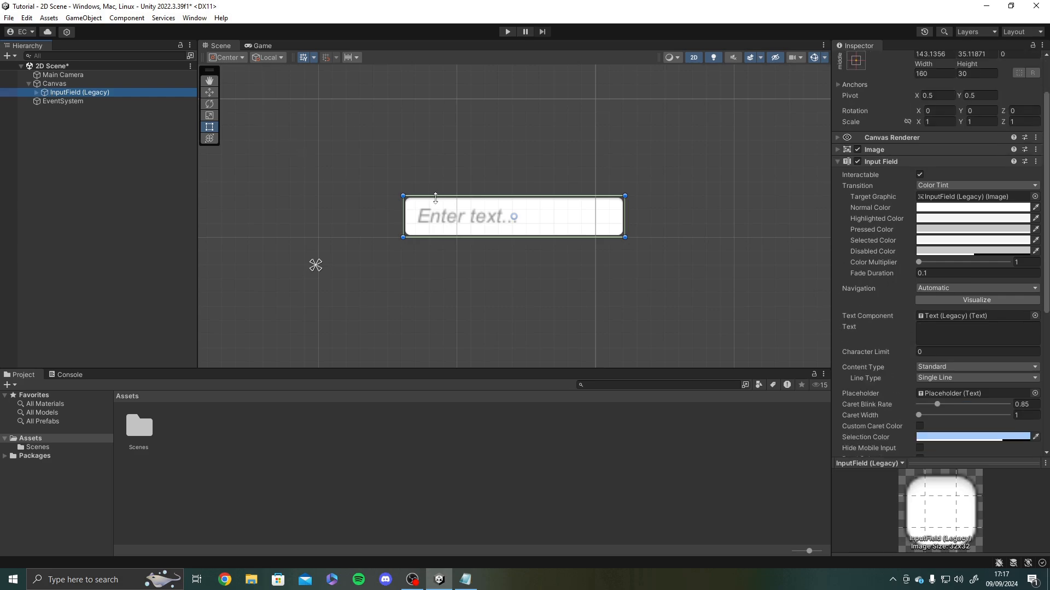
mouse_move(436, 198)
middle_mouse_down()
mouse_move(426, 211)
mouse_move(445, 211)
mouse_move(439, 193)
middle_mouse_up()
scroll(426, 217, "down", 4)
left_click(35, 92)
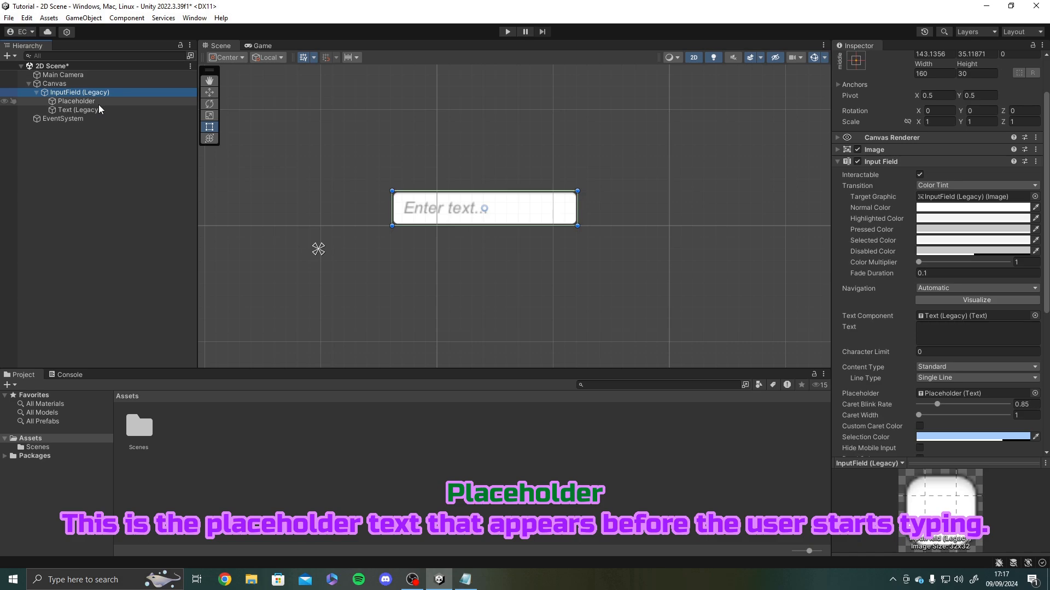
- Test the input field in play mode by entering "Hello World!" and clearing it, and stop play mode
left_click(490, 94)
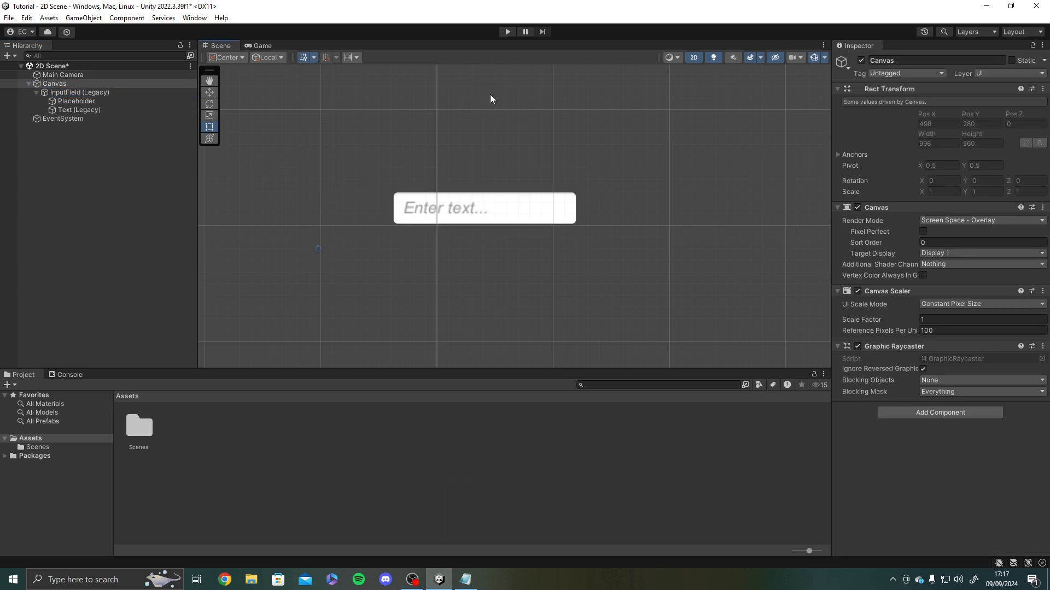
scroll(427, 224, "up", 2)
left_click(508, 31)
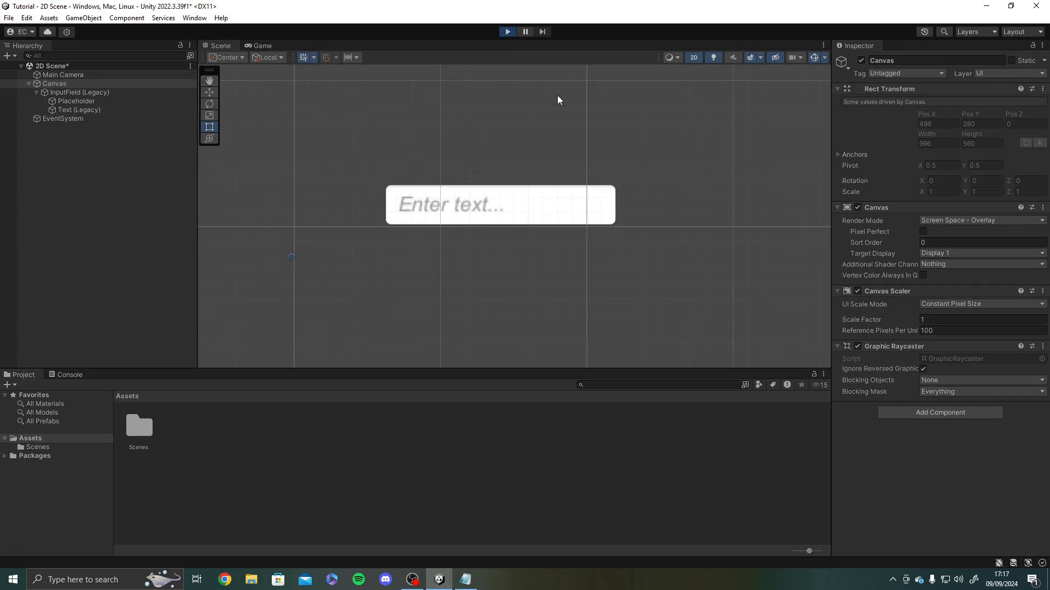
left_click(565, 200)
type("He")
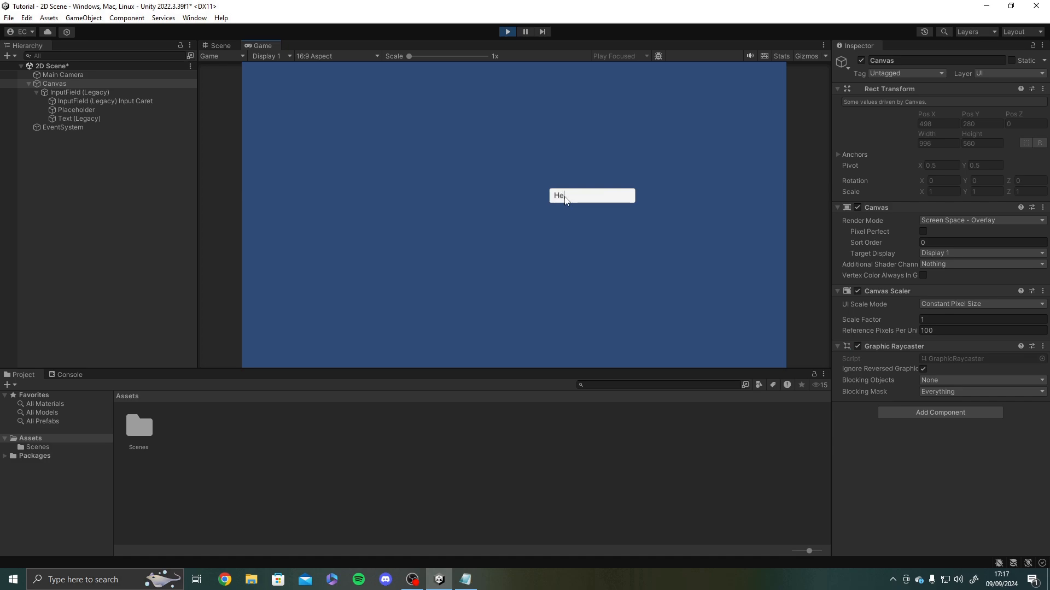
type("llo World!")
key("ctrl+a")
key("BackSpace")
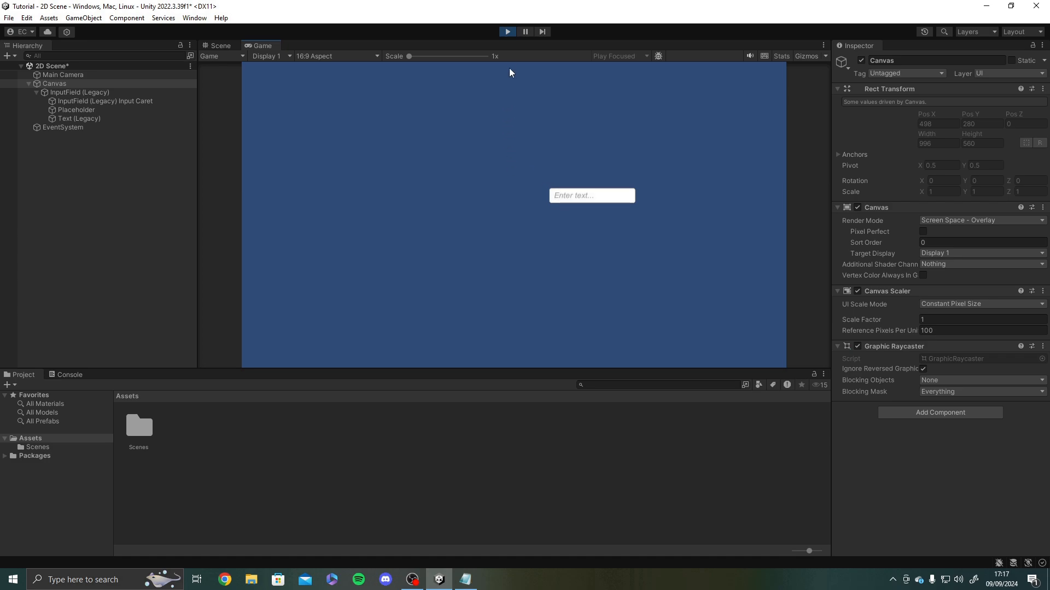
left_click(506, 31)
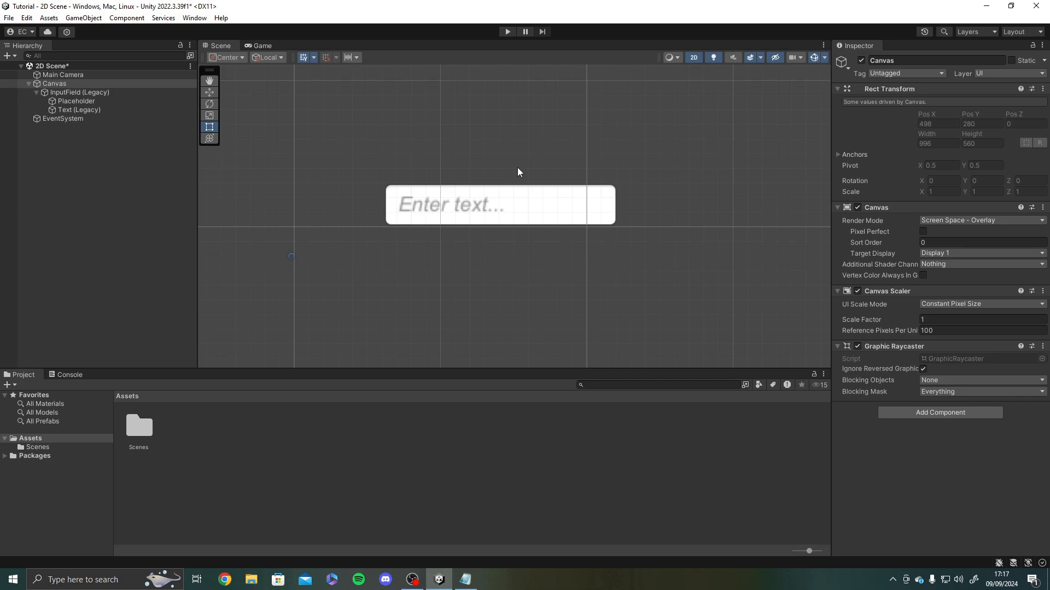
- Inspect the Text (Legacy) child in play mode while entering "Hello World!" in the input field, and stop play mode
left_click(86, 110)
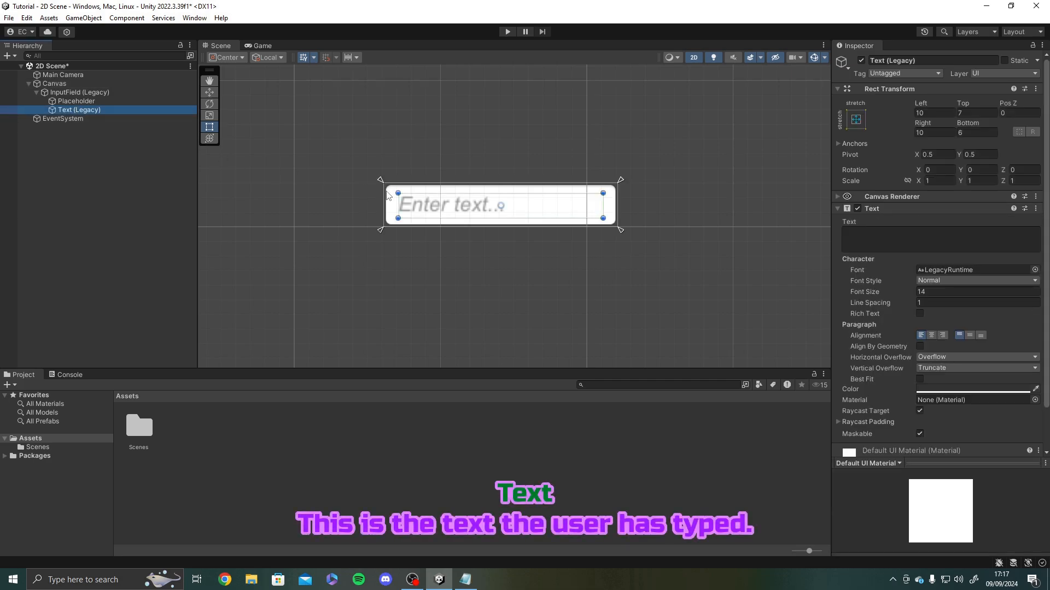
left_click(508, 31)
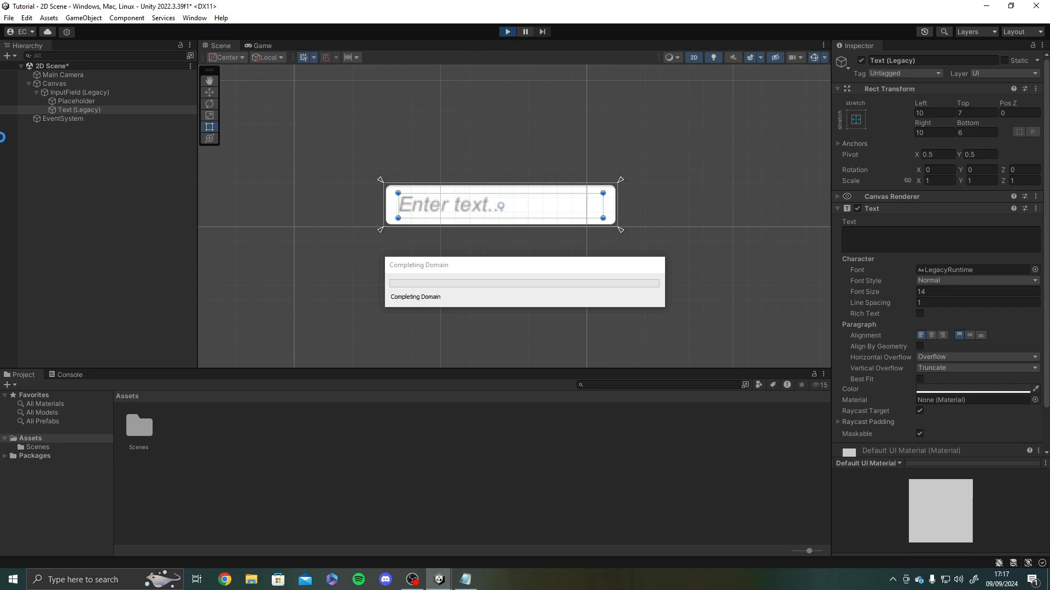
left_click(78, 118)
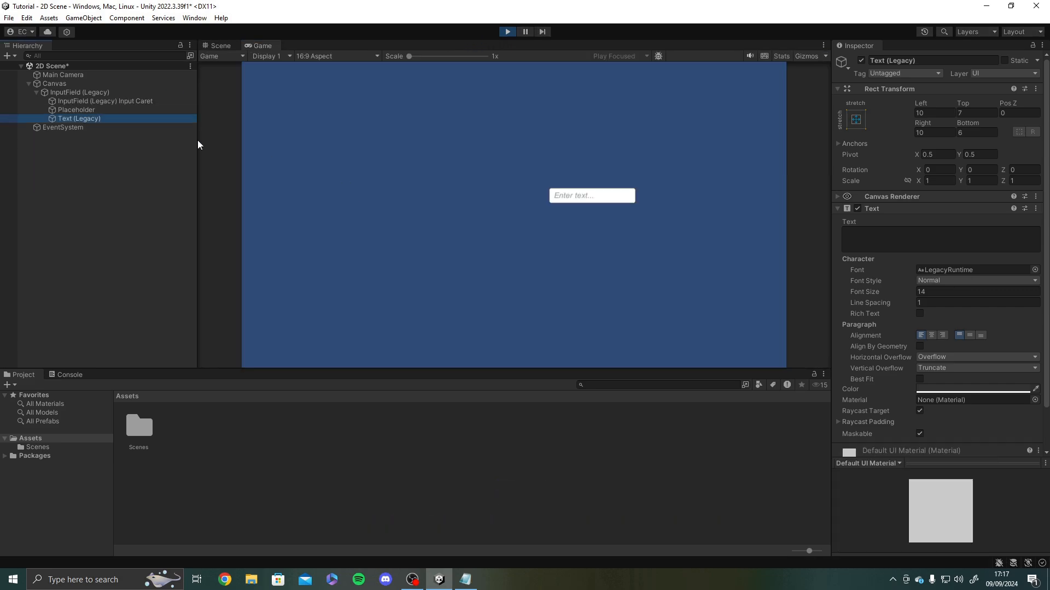
left_click(607, 201)
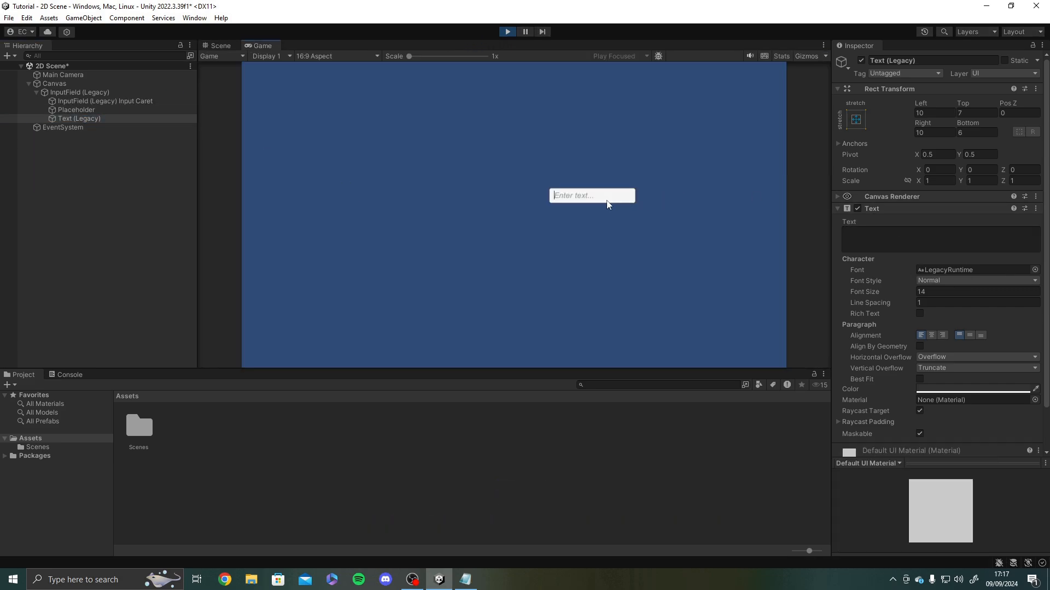
type("Hello World!")
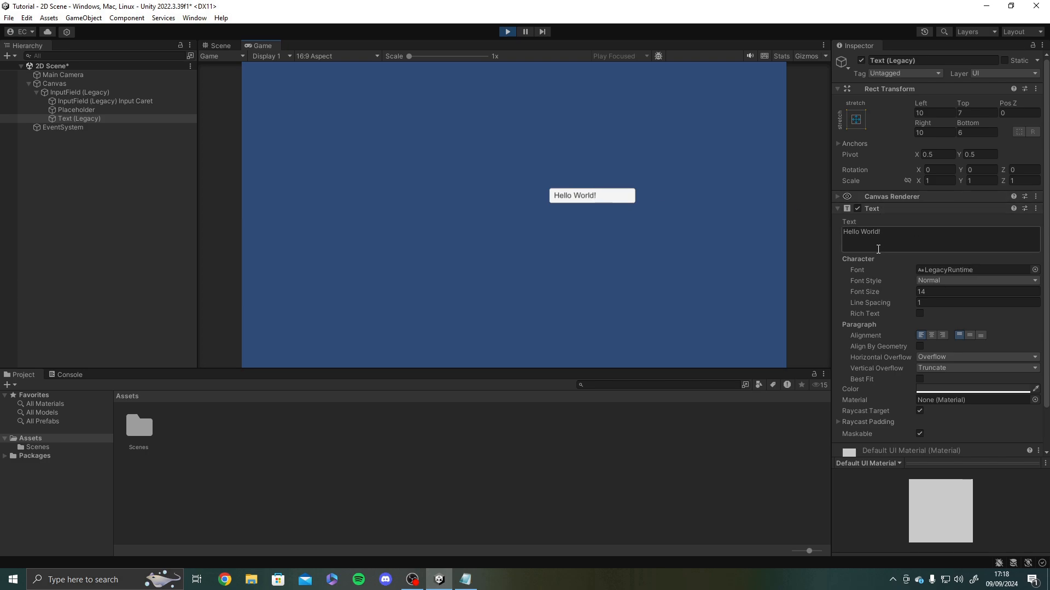
left_click(507, 32)
- Compare the InputField (Legacy) object's Placeholder and Text (Legacy) children
left_click(68, 91)
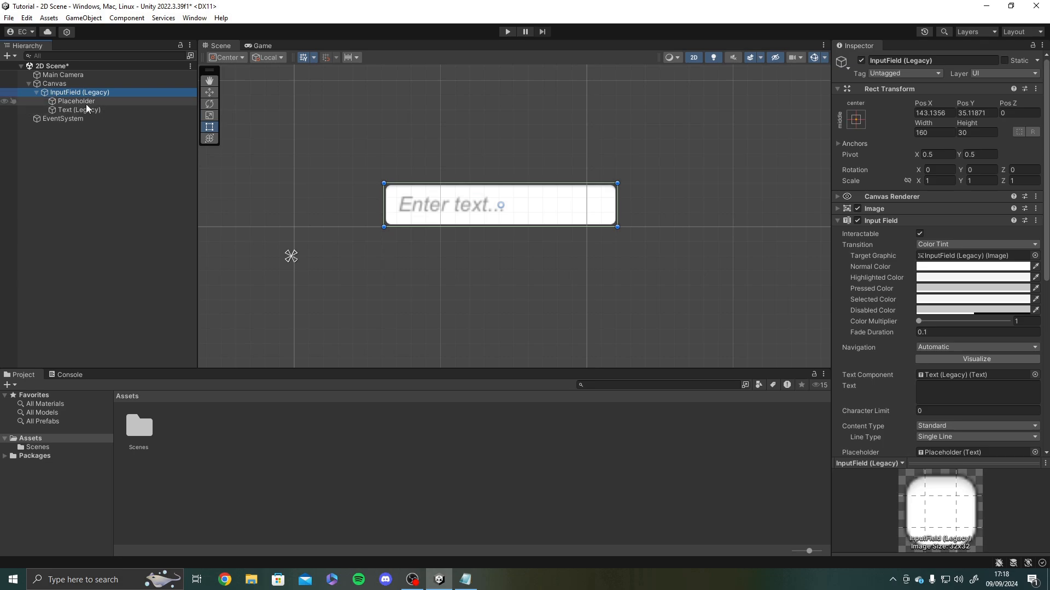
left_click(86, 102)
left_click(94, 110)
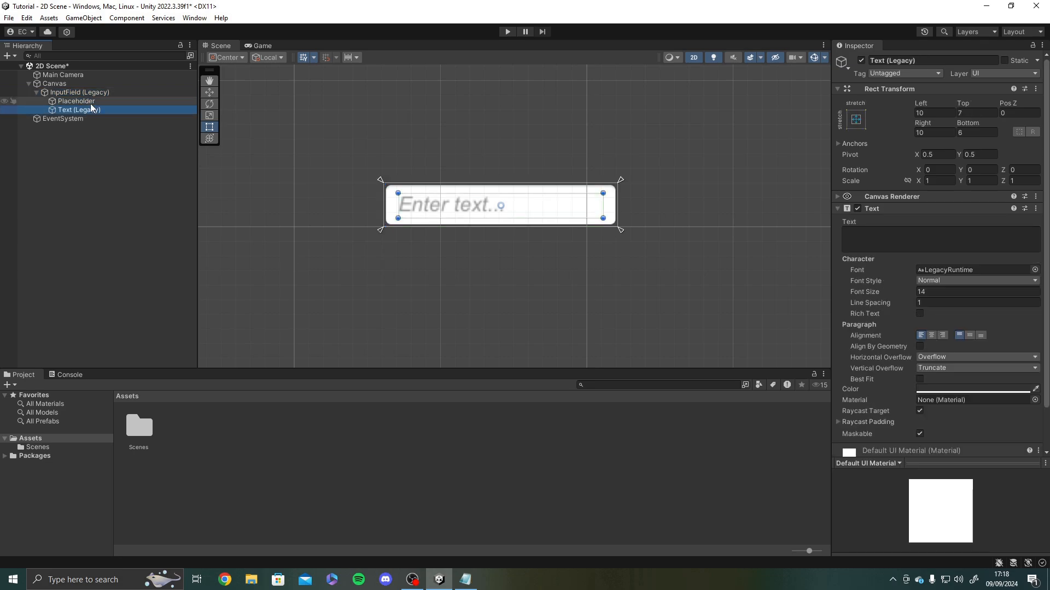
left_click(93, 102)
left_click(96, 107)
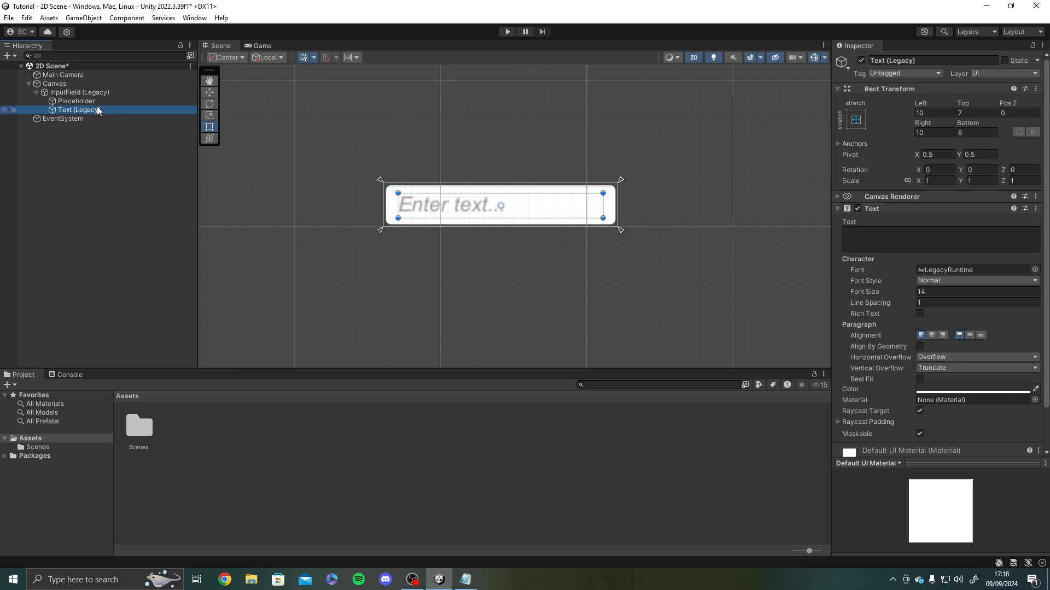
- Review the Input Field component's settings on InputField (Legacy), down to the Text Component reference
left_click(97, 91)
scroll(852, 232, "down", 10)
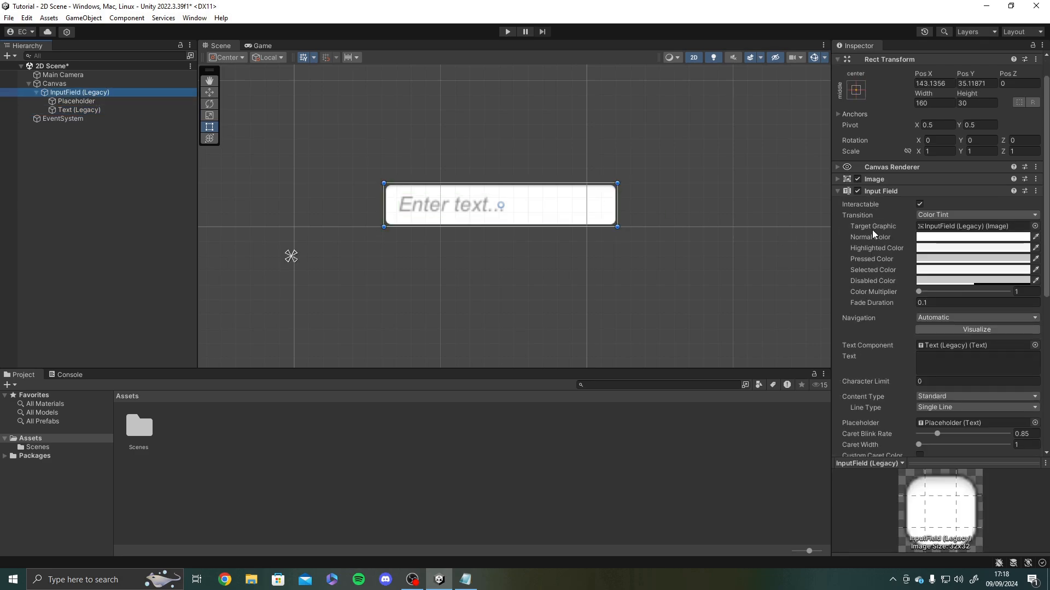
scroll(859, 241, "up", 8)
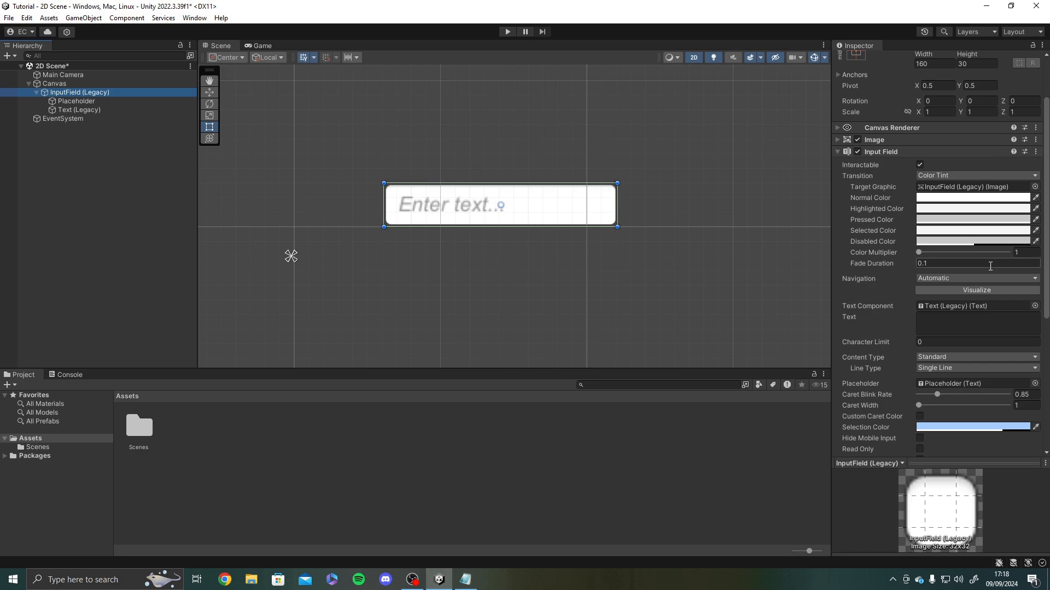
scroll(963, 241, "down", 2)
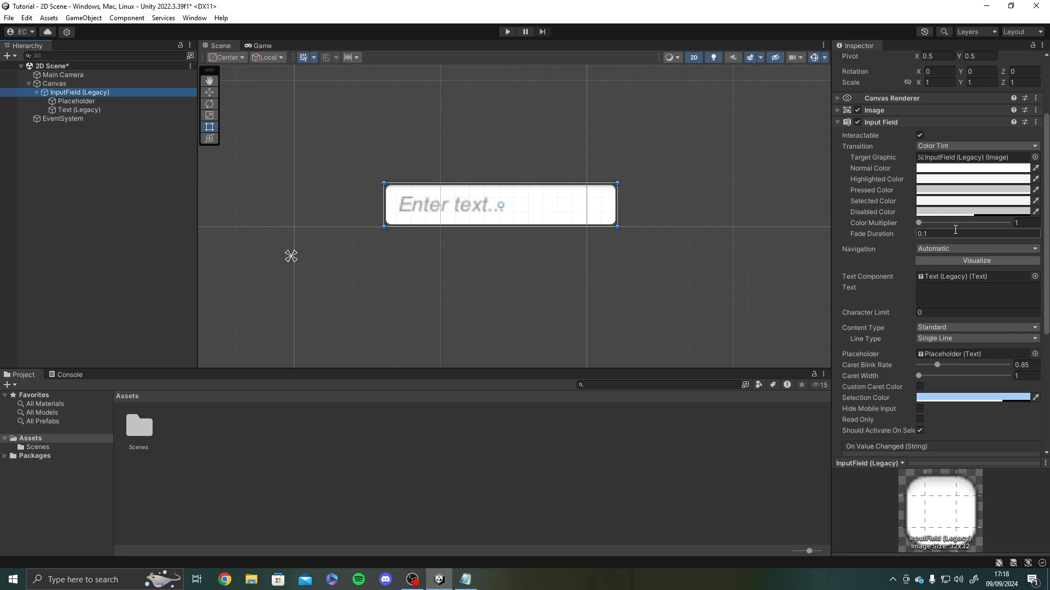
scroll(924, 257, "down", 2)
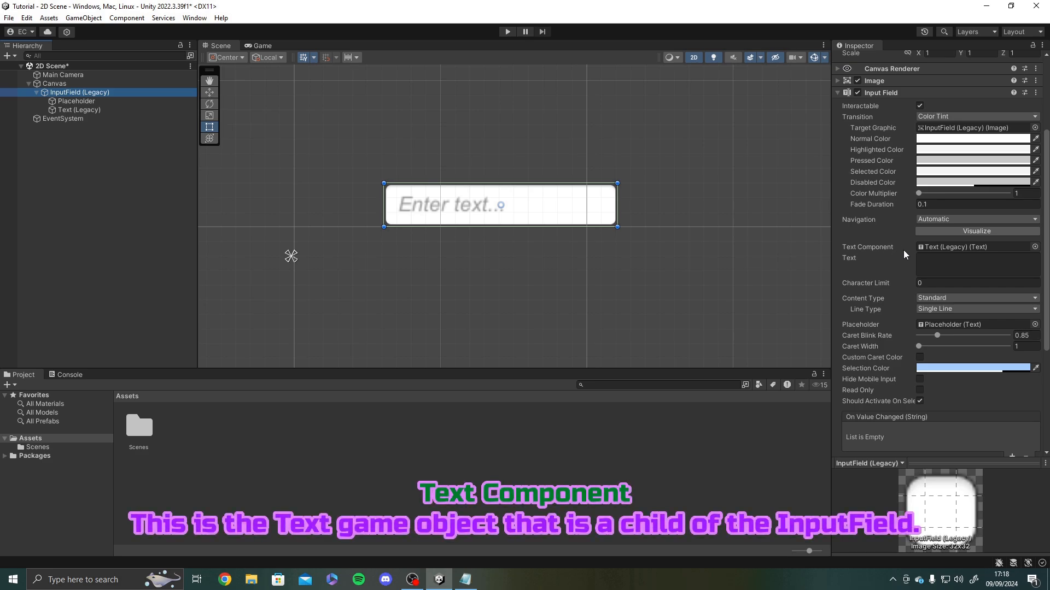
- Locate the Text (Legacy) child and assign it as the Input Field's Text Component
left_click(65, 110)
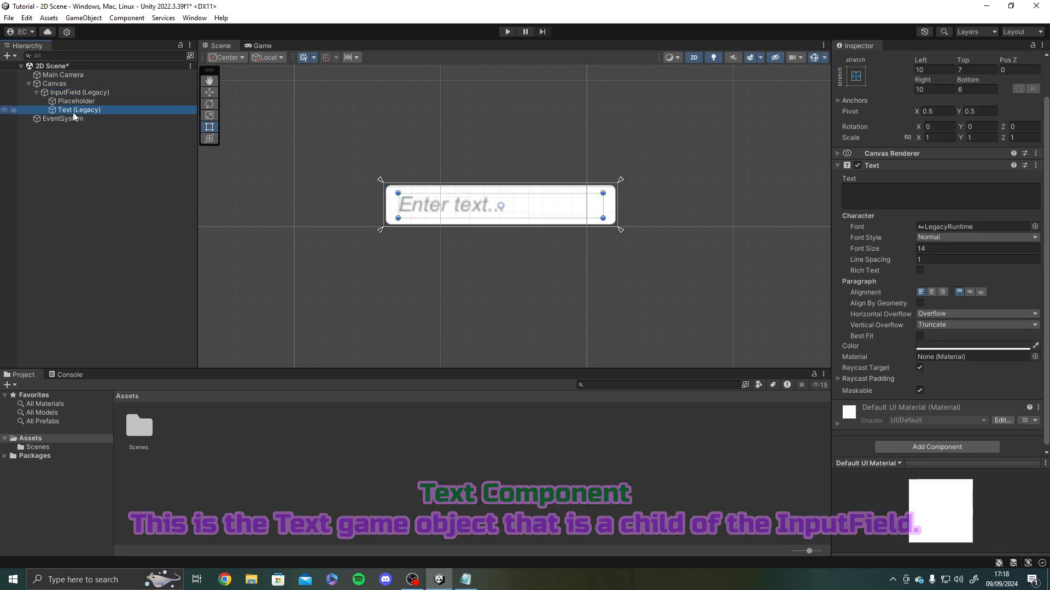
left_click(58, 93)
scroll(962, 326, "down", 10)
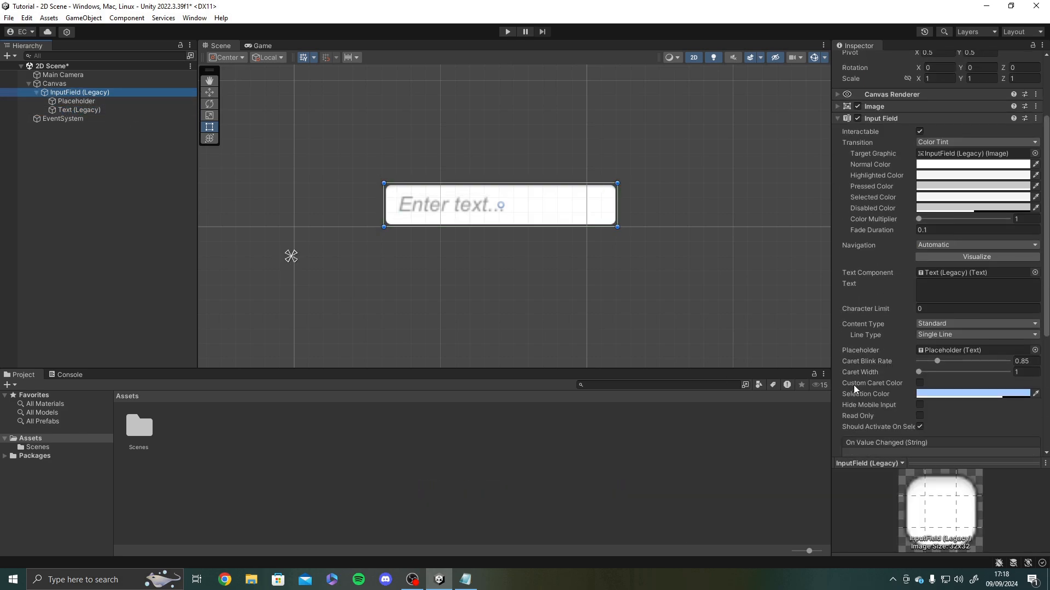
scroll(962, 326, "up", 7)
left_click_drag(81, 111, 991, 273)
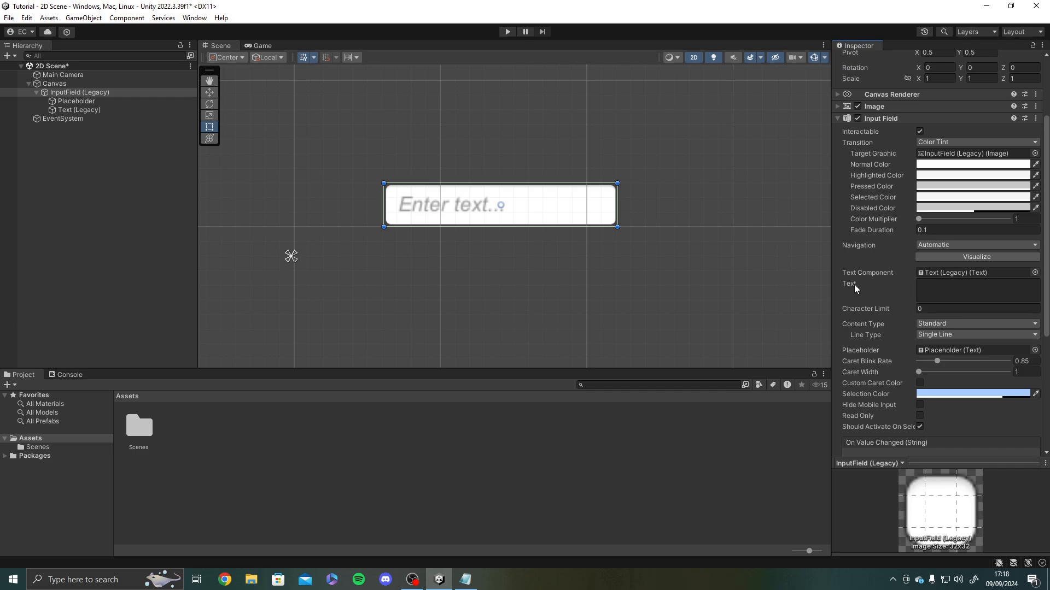
- Set the Input Field's Text to "Hello World!" and deselect the input field
left_click(935, 287)
type("Hello World!")
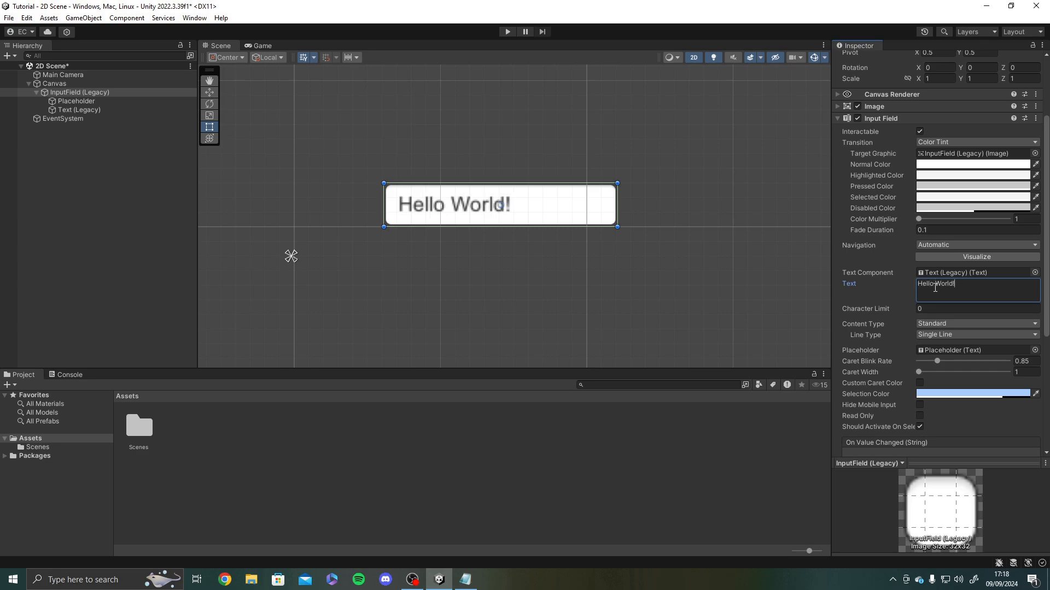
left_click(775, 247)
scroll(540, 68, "down", 5)
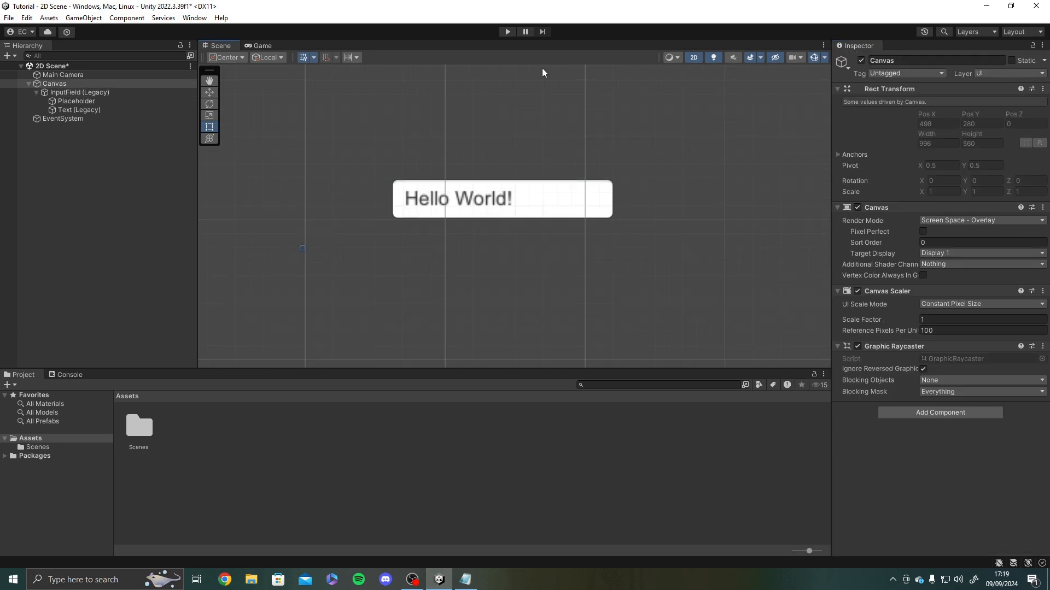
- Test the input field in play mode by clearing its "Hello World!" text, and exit play mode
left_click(508, 31)
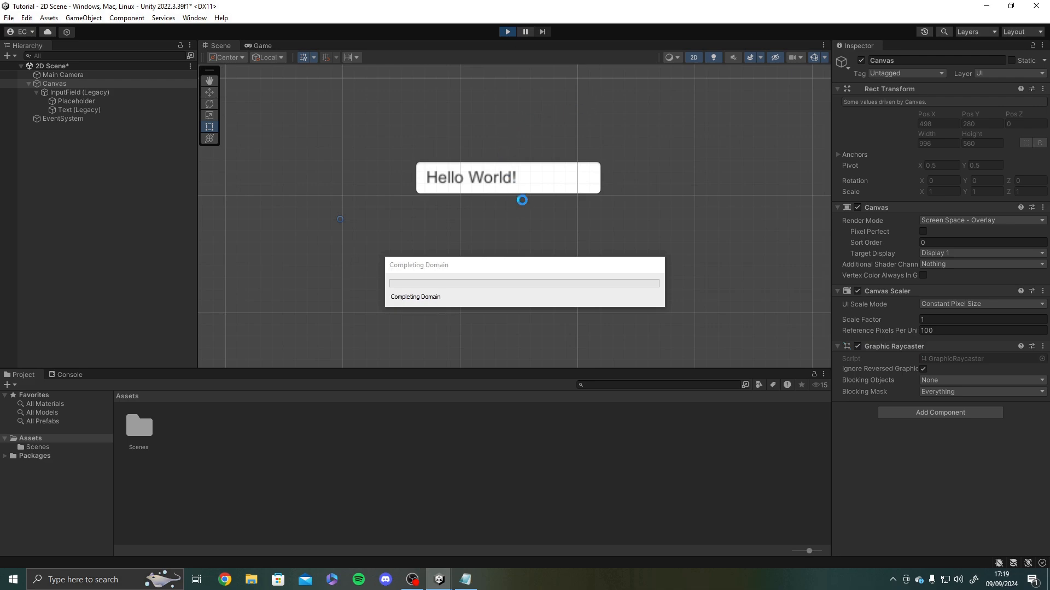
left_click(601, 198)
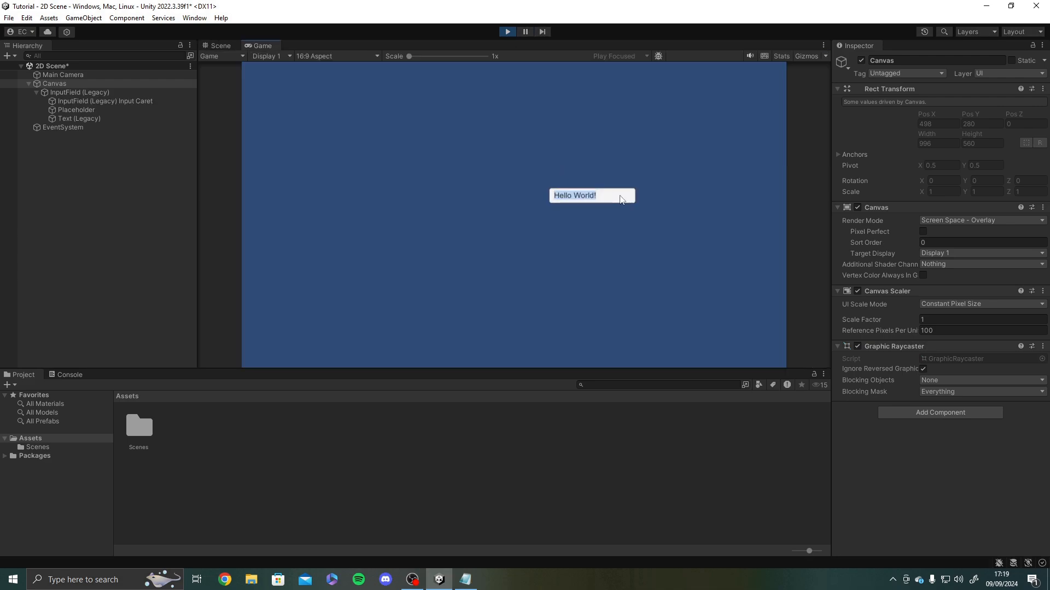
key("BackSpace")
left_click(507, 31)
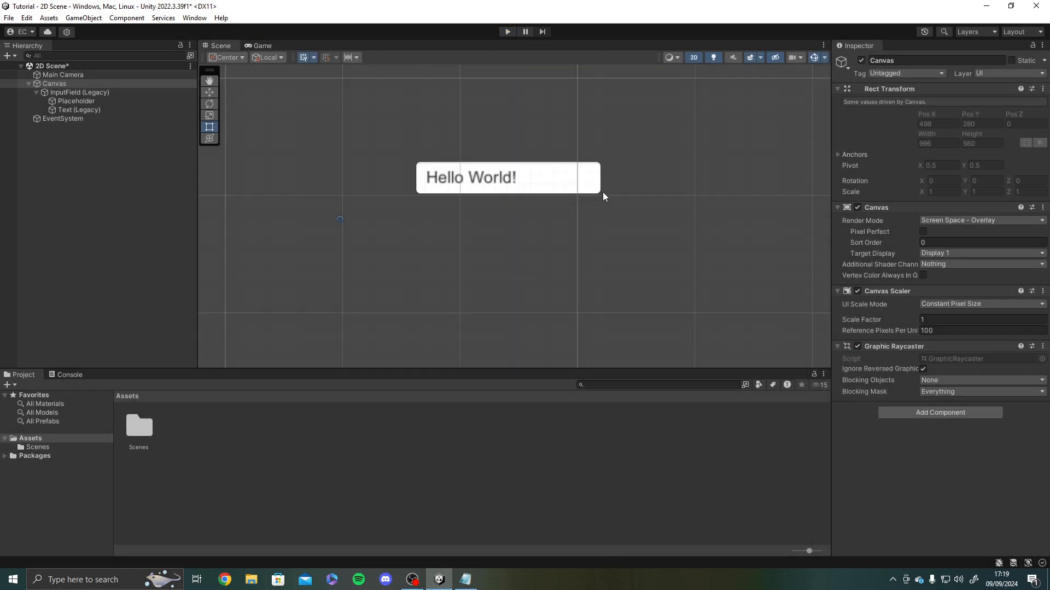
- Try to clear "Hello World!" directly in the Text (Legacy) child's Text component
left_click(68, 109)
left_click(82, 92)
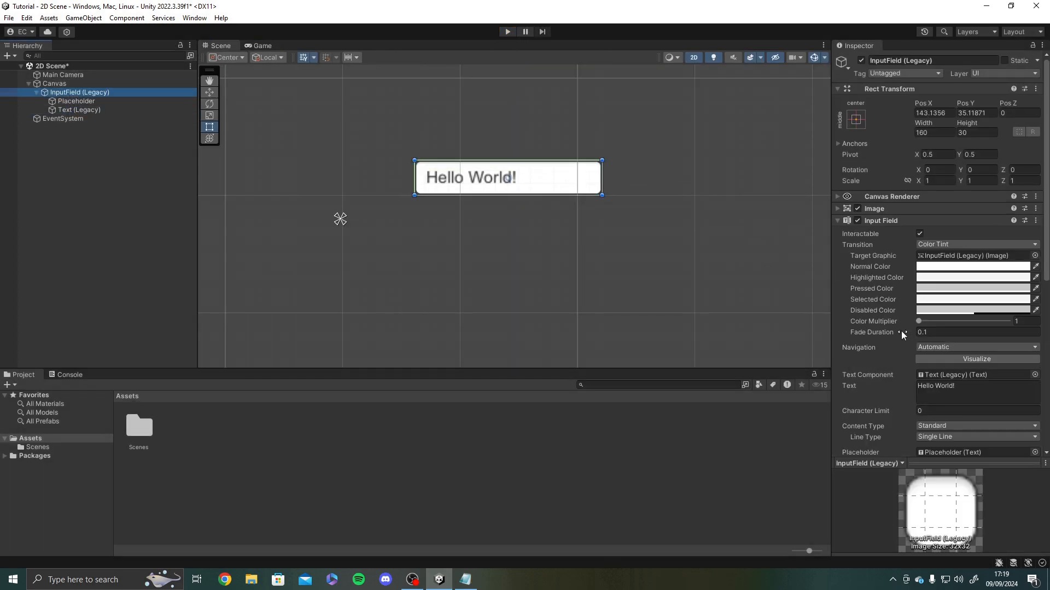
scroll(942, 312, "down", 3)
left_click(70, 110)
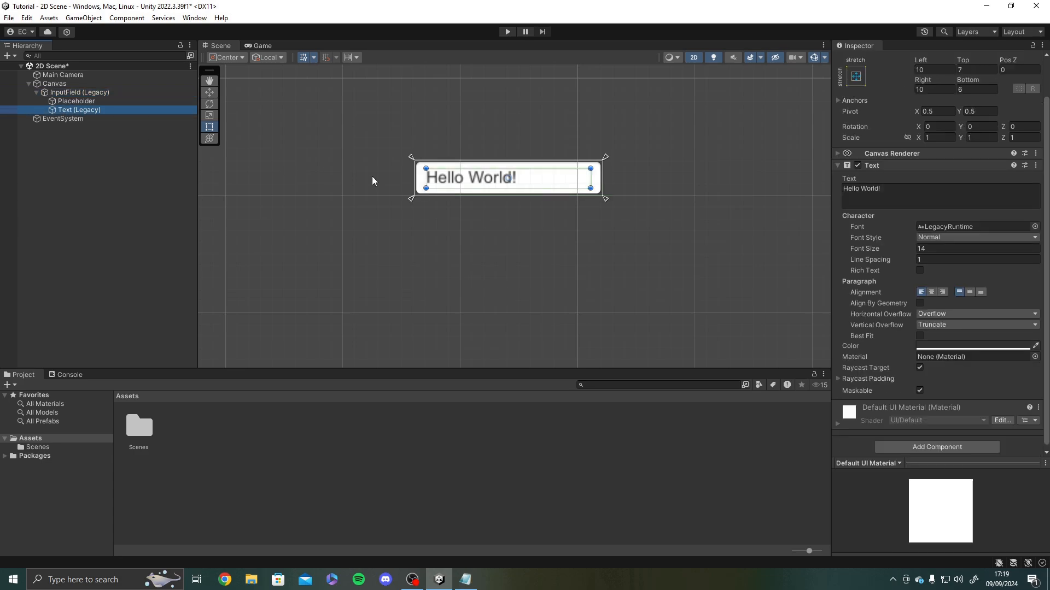
left_click(897, 194)
key("BackSpace")
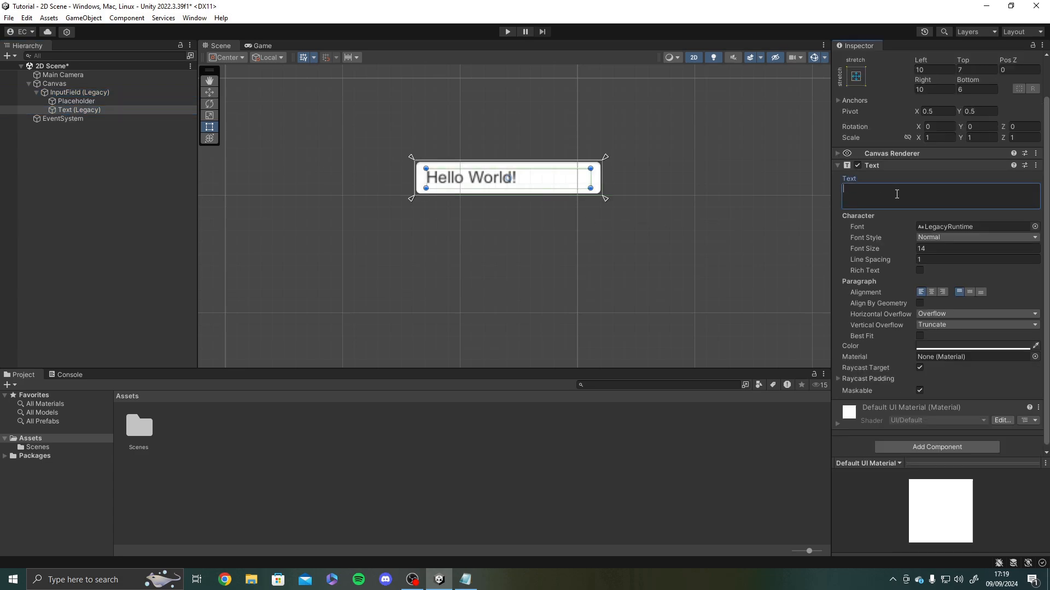
left_click(116, 95)
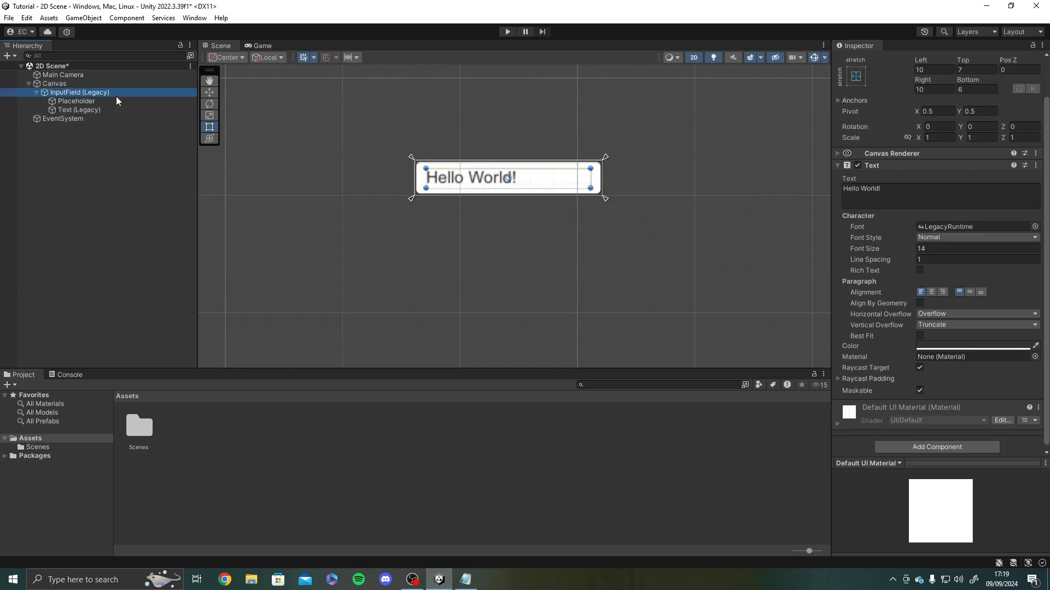
left_click(125, 117)
left_click(139, 110)
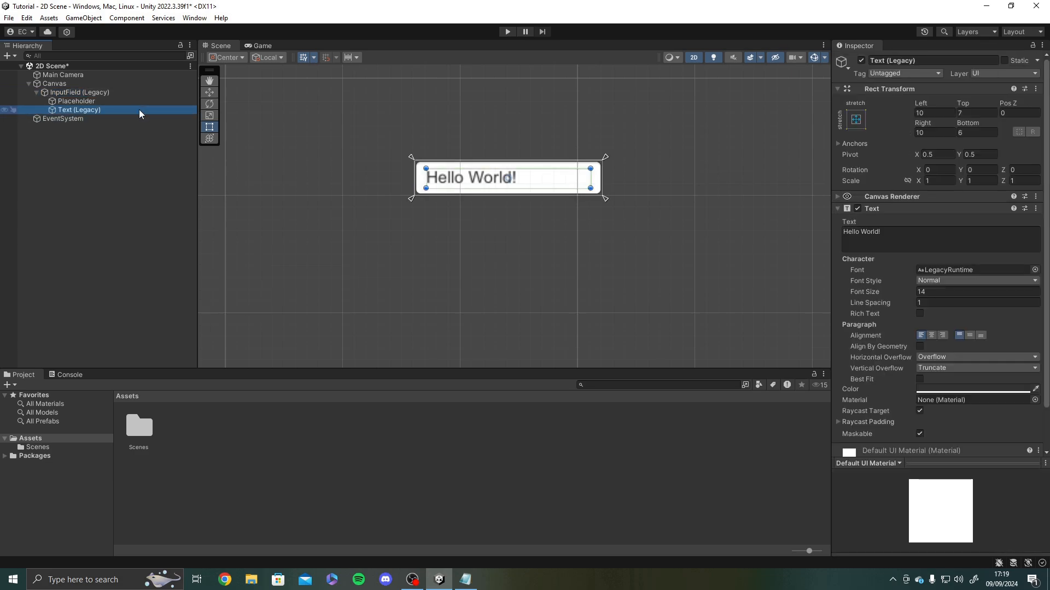
left_click(896, 247)
key("BackSpace")
- Clear the Text value in the Input Field component of InputField (Legacy)
left_click(986, 312)
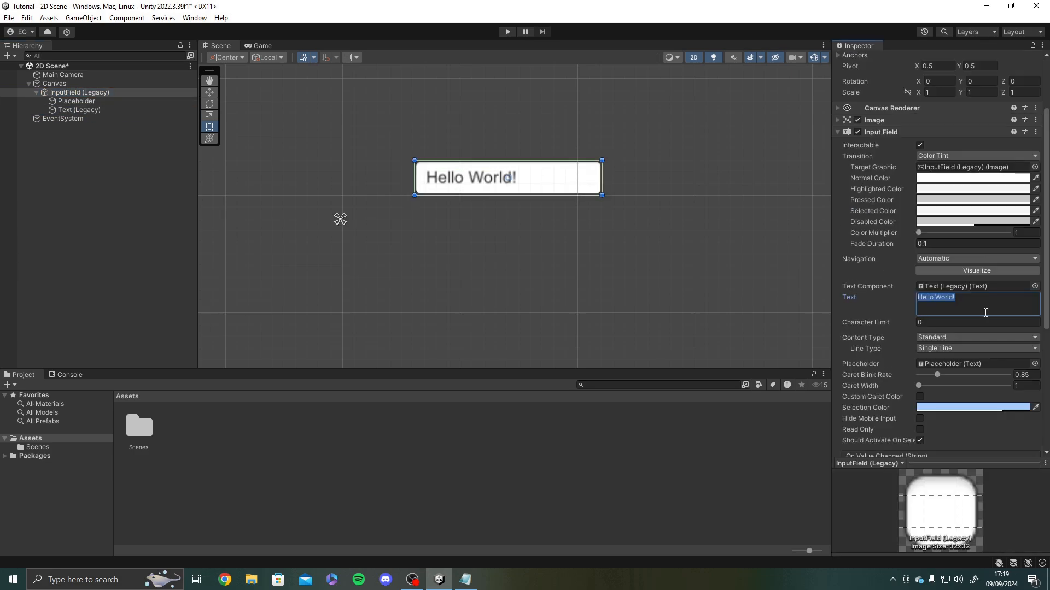
key("BackSpace")
left_click(609, 284)
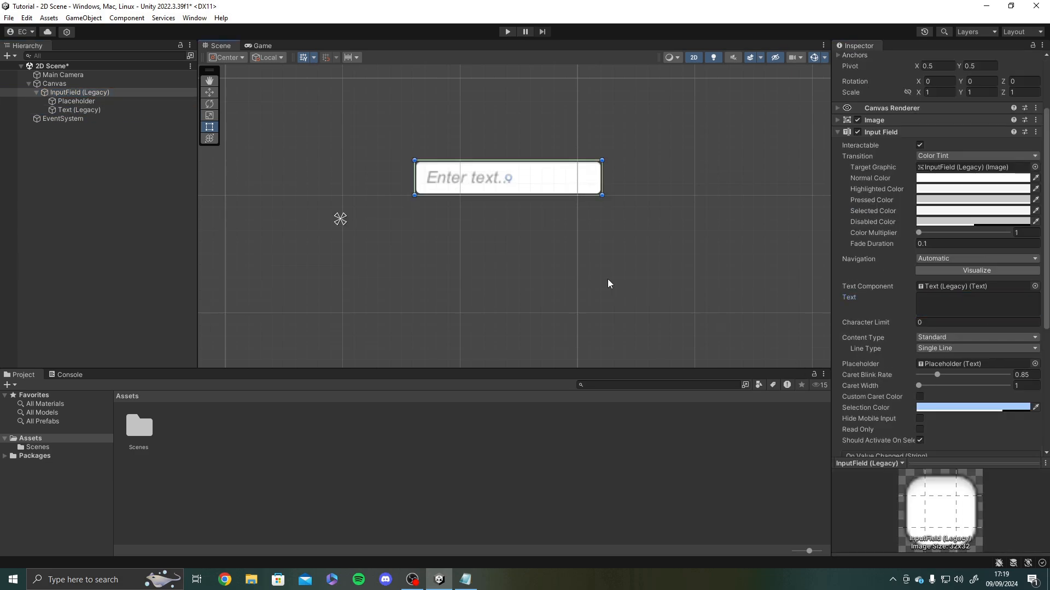
- Try red (FF0000) as the Text (Legacy) child's colour and undo the colour change
left_click(73, 110)
scroll(494, 192, "down", 1)
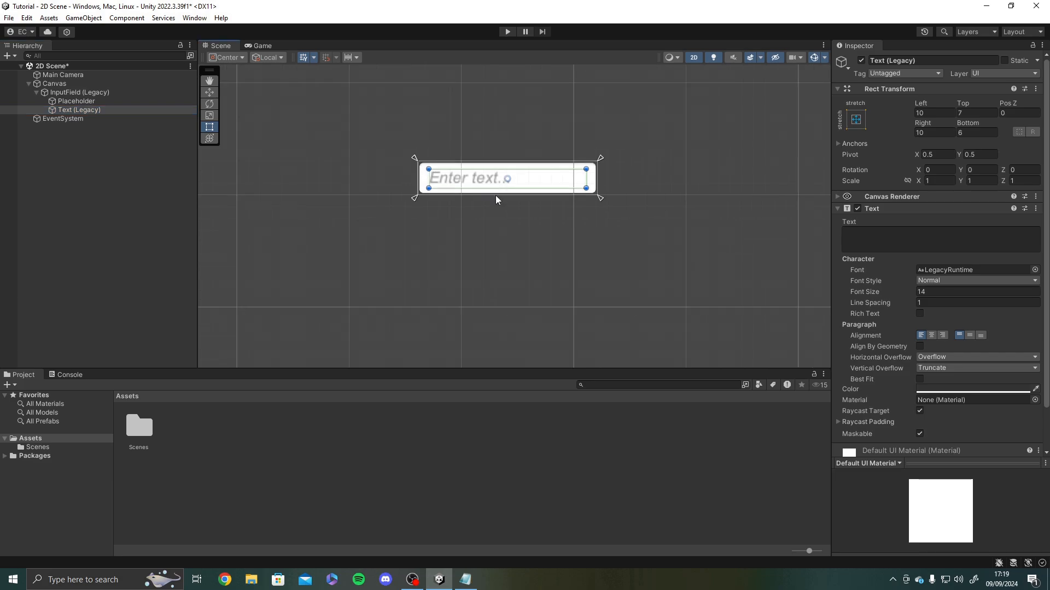
middle_click_drag(495, 195, 502, 198)
left_click(86, 94)
left_click(80, 113)
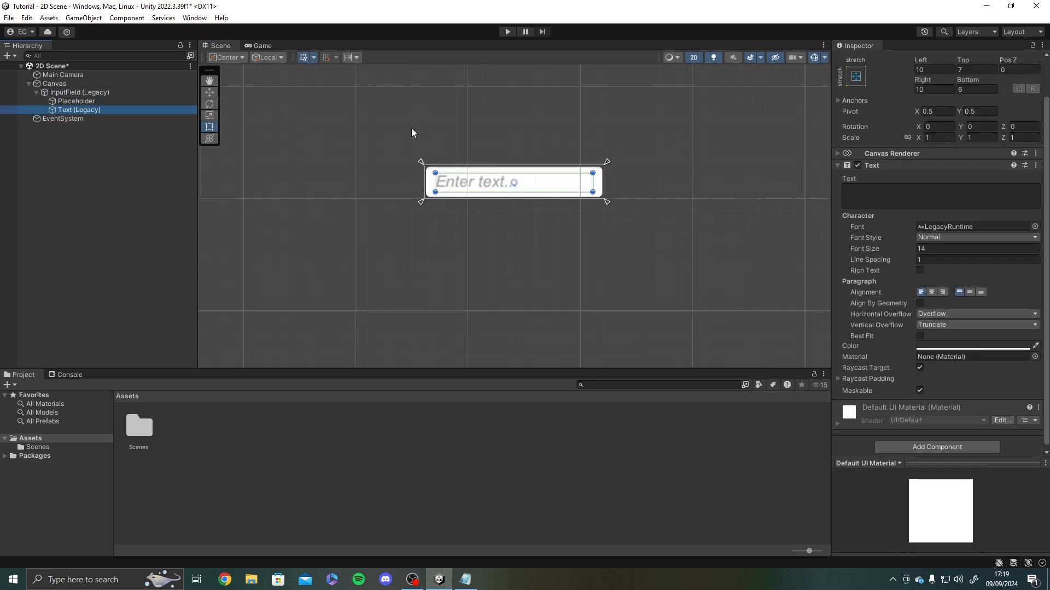
middle_click_drag(609, 142, 669, 195)
scroll(652, 233, "up", 2)
scroll(652, 233, "up", 1)
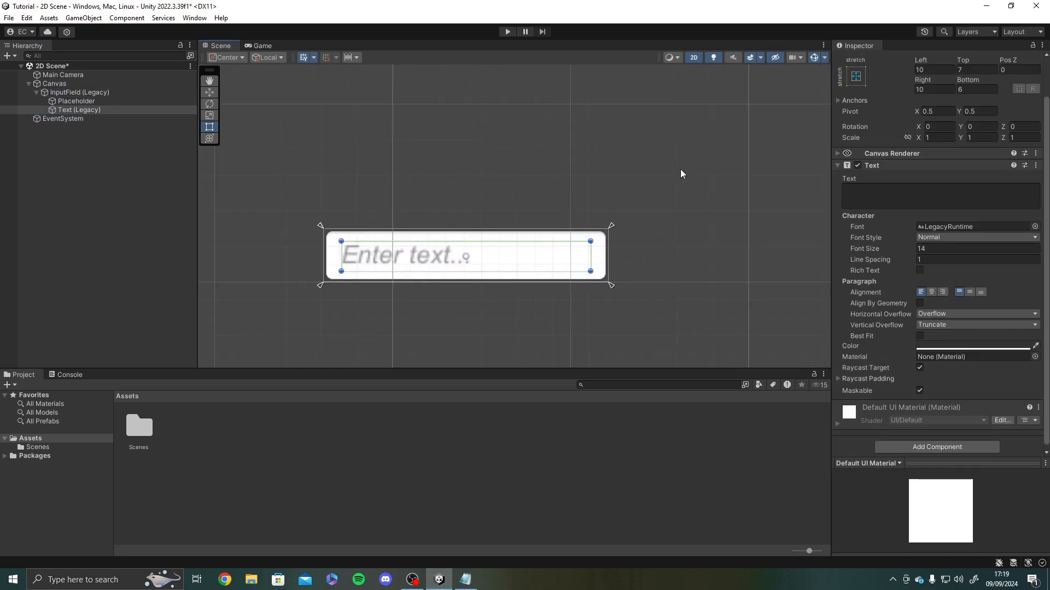
left_click(976, 348)
left_click_drag(989, 371, 1019, 307)
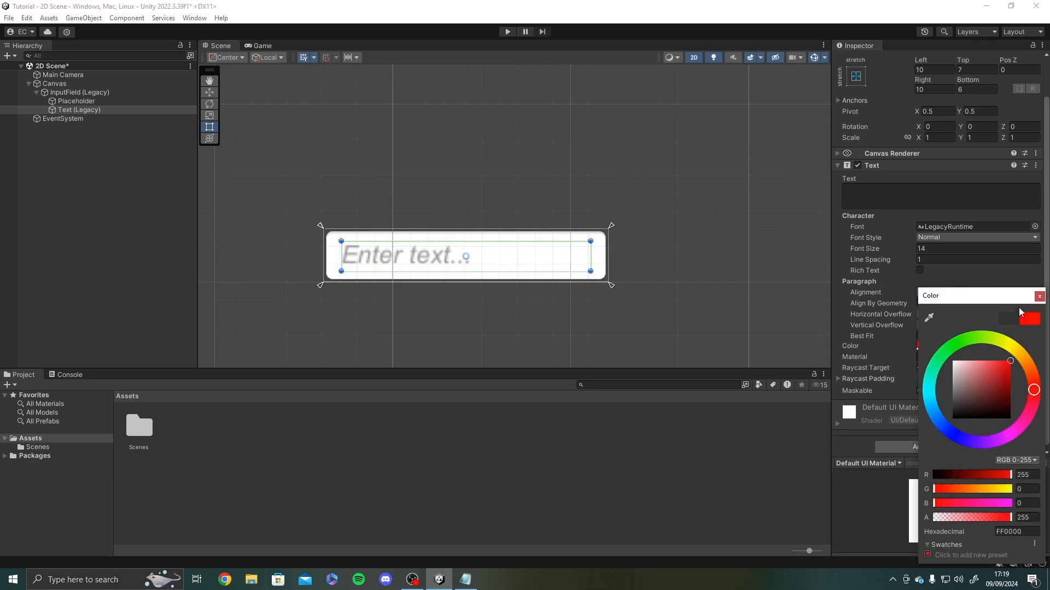
left_click(1038, 297)
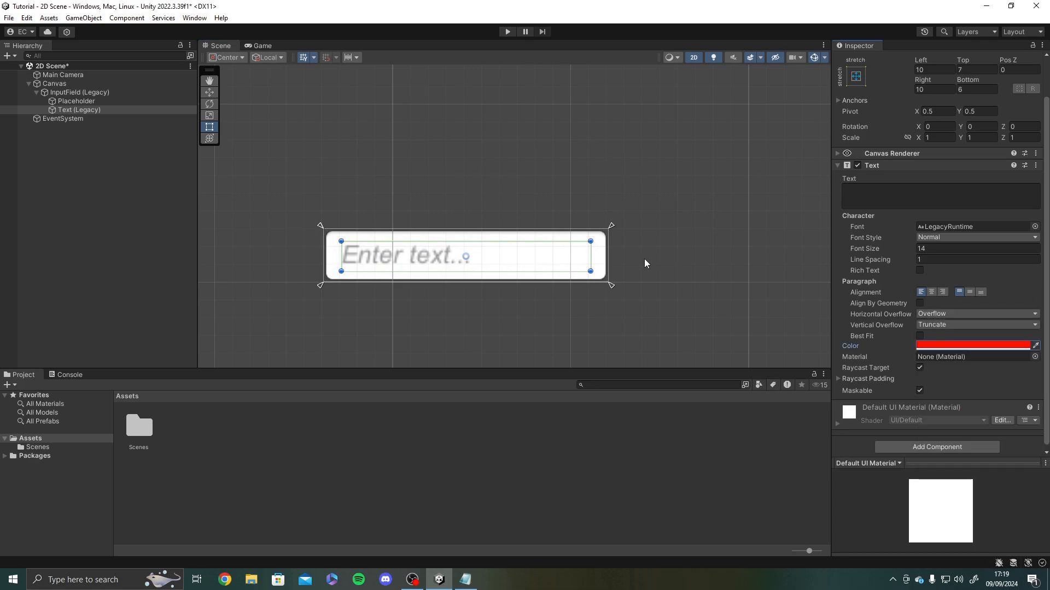
key("ctrl+z")
middle_click_drag(642, 260, 640, 220)
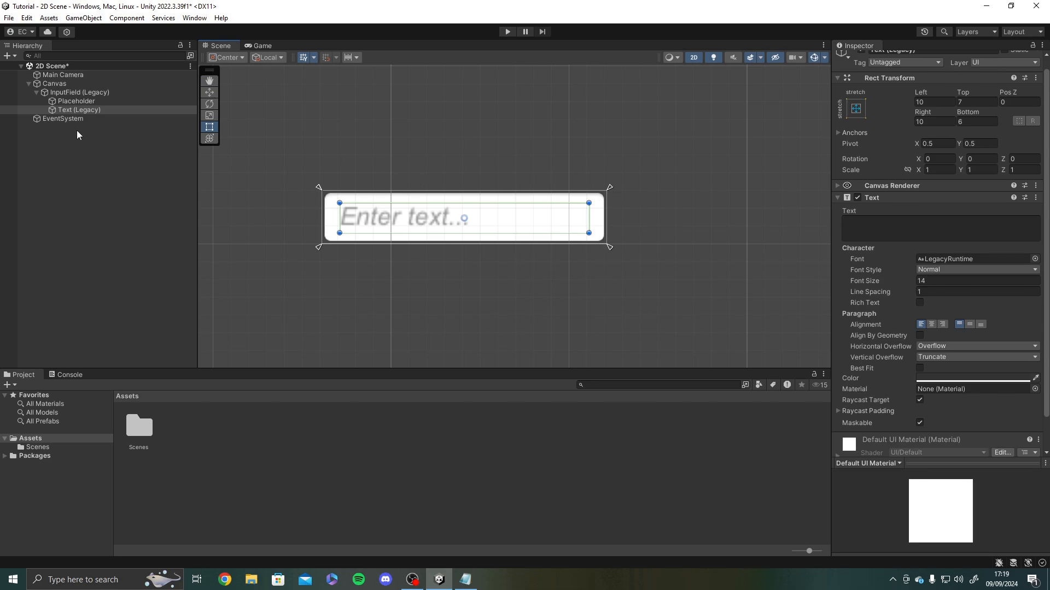
- Set the Character Limit of InputField (Legacy) to 6
left_click(79, 93)
scroll(896, 201, "down", 6)
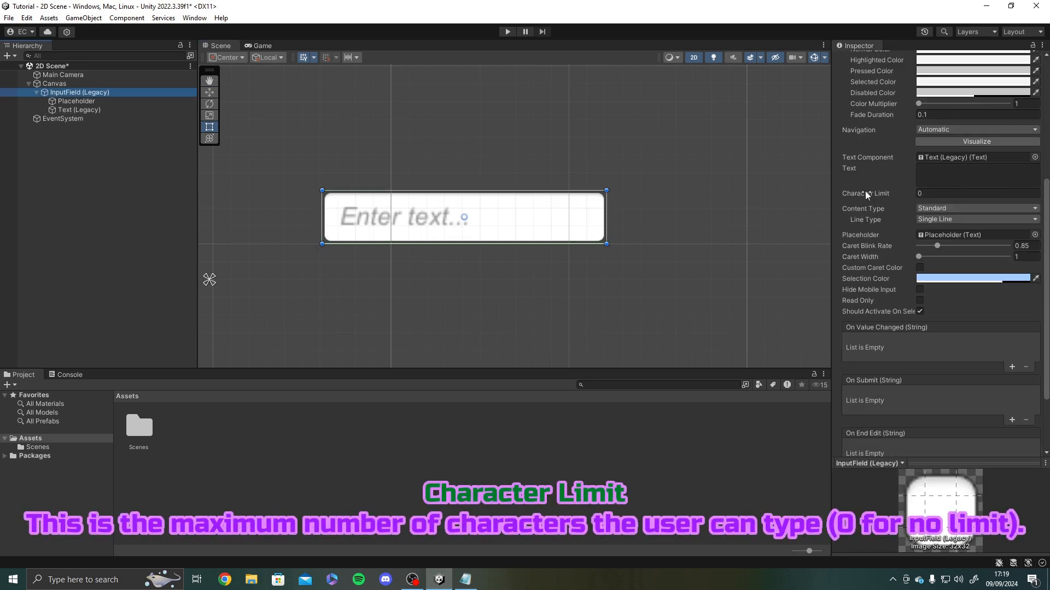
left_click(930, 193)
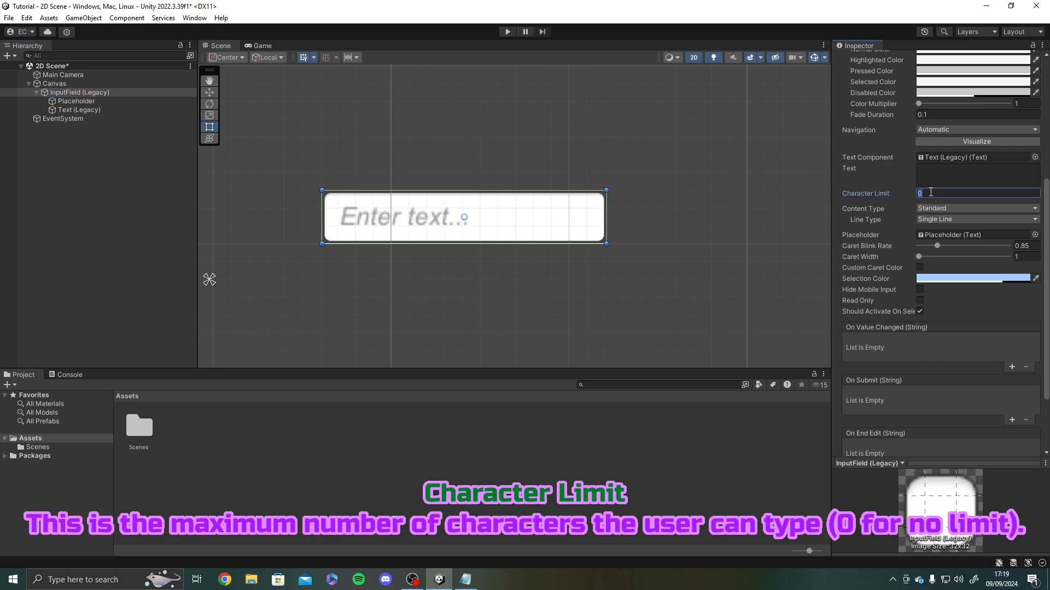
type("6")
- Test the character limit in play mode by entering "Hello" in the input field, and exit play mode
key("ctrl+p")
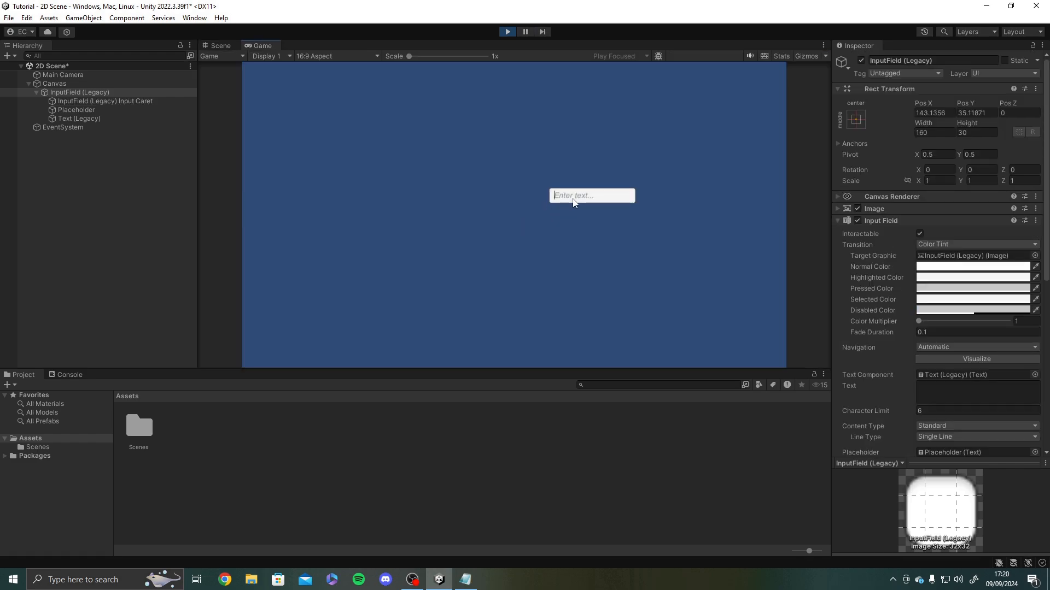
type("Hello")
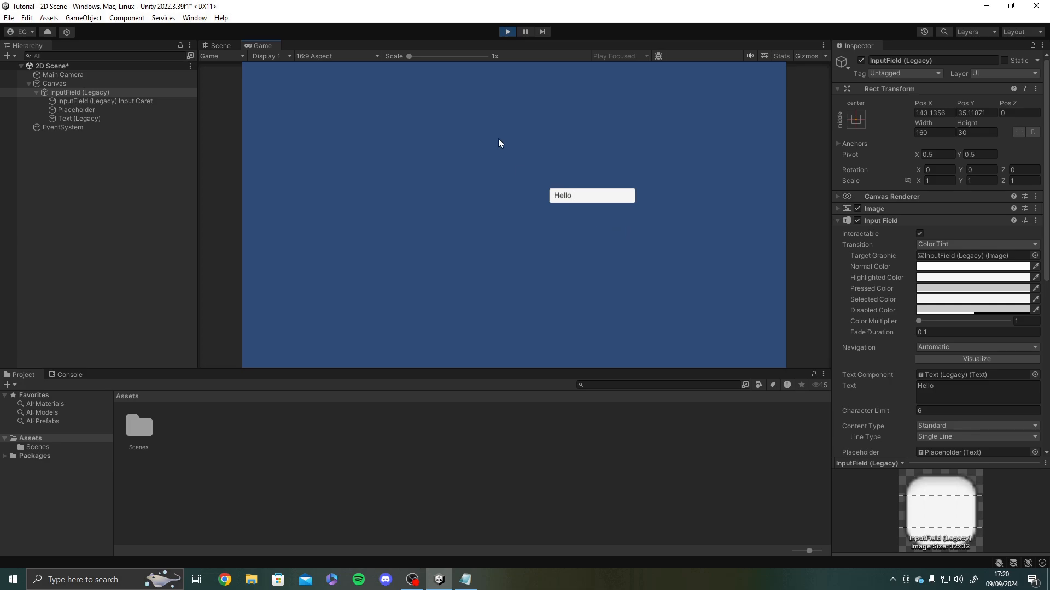
key("ctrl+p")
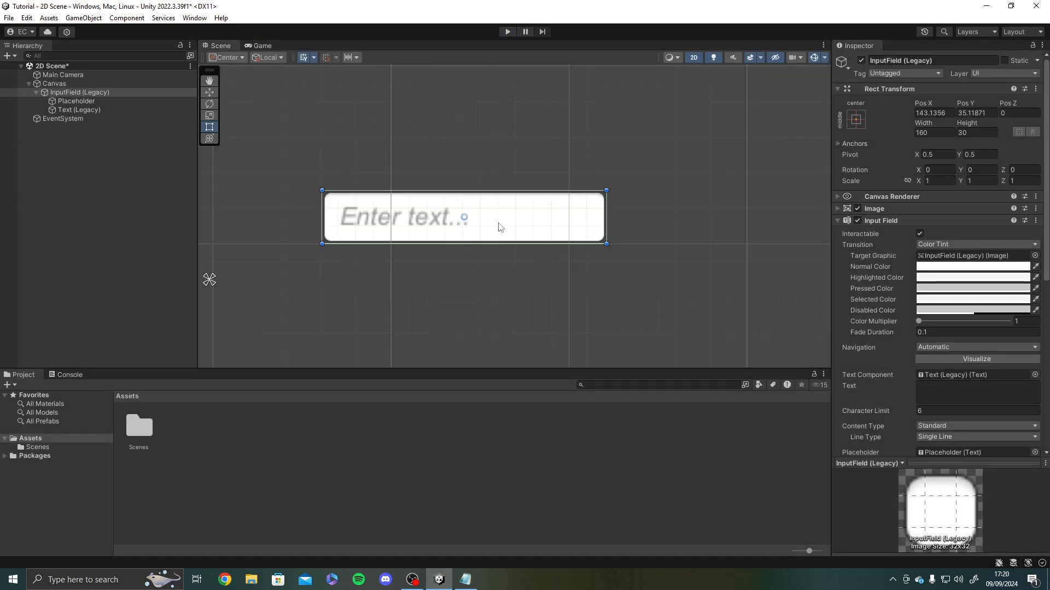
- Reset the Input Field's Character Limit to 0
middle_click_drag(519, 227, 585, 230)
left_click(978, 413)
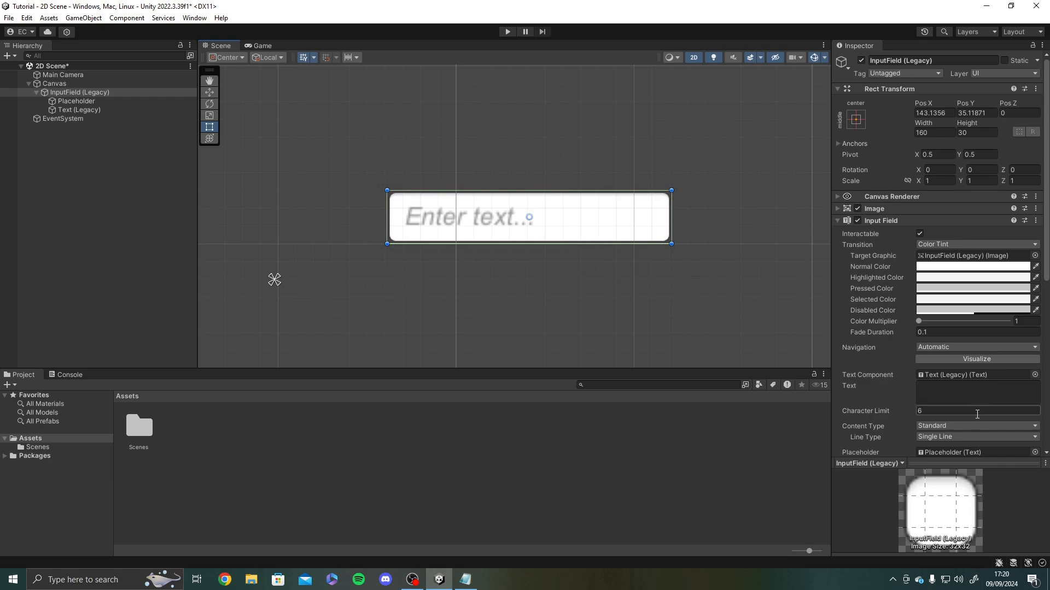
type("0")
- Set the Input Field's Content Type to Custom
scroll(842, 343, "down", 5)
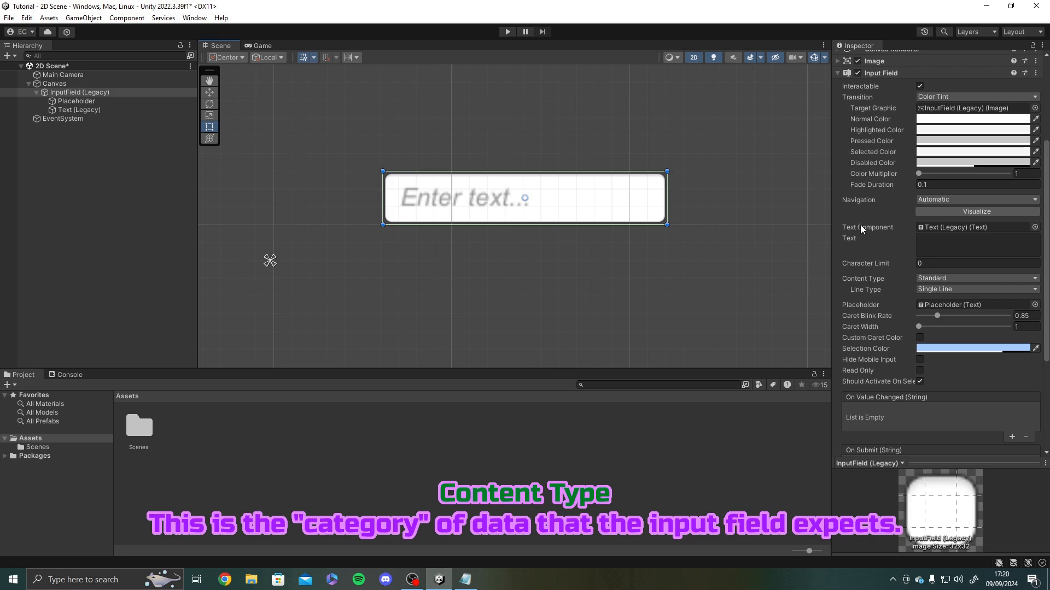
left_click(931, 279)
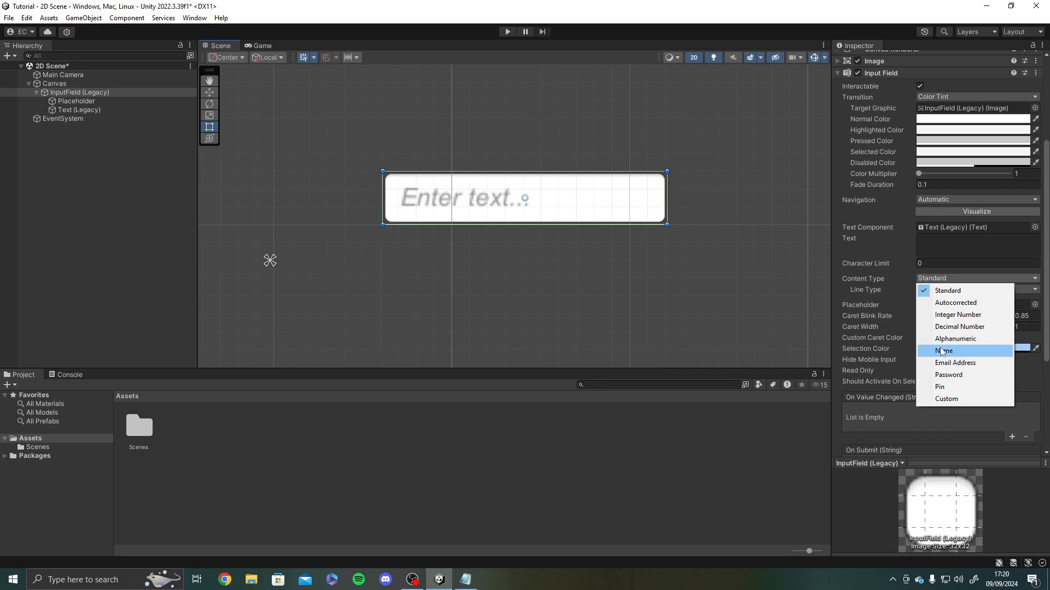
left_click(958, 399)
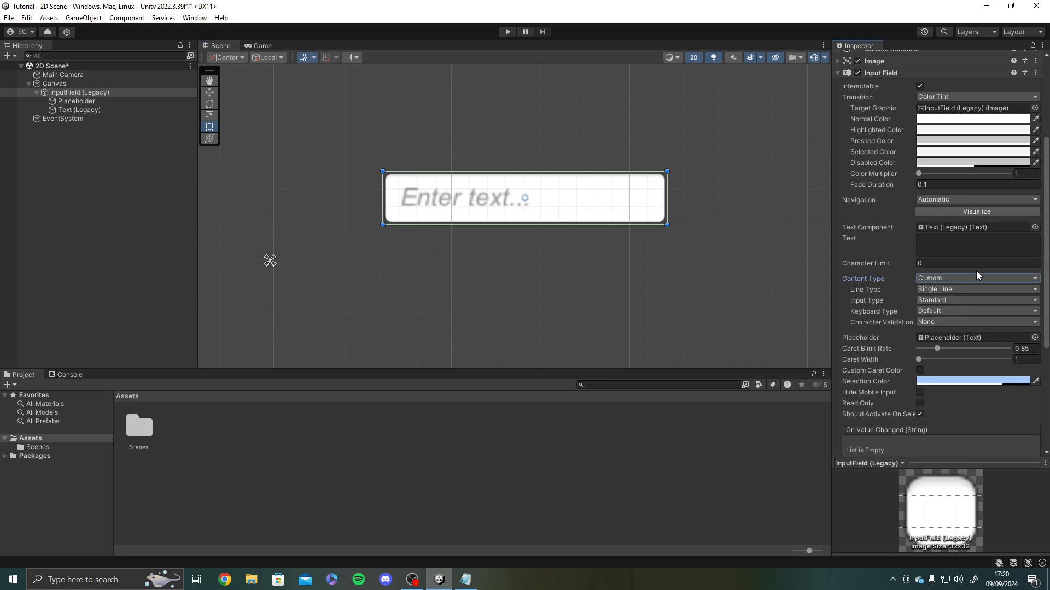
- Review the available Character Validation, Keyboard Type, Input Type, Line Type and Content Type options without changing them
left_click(959, 322)
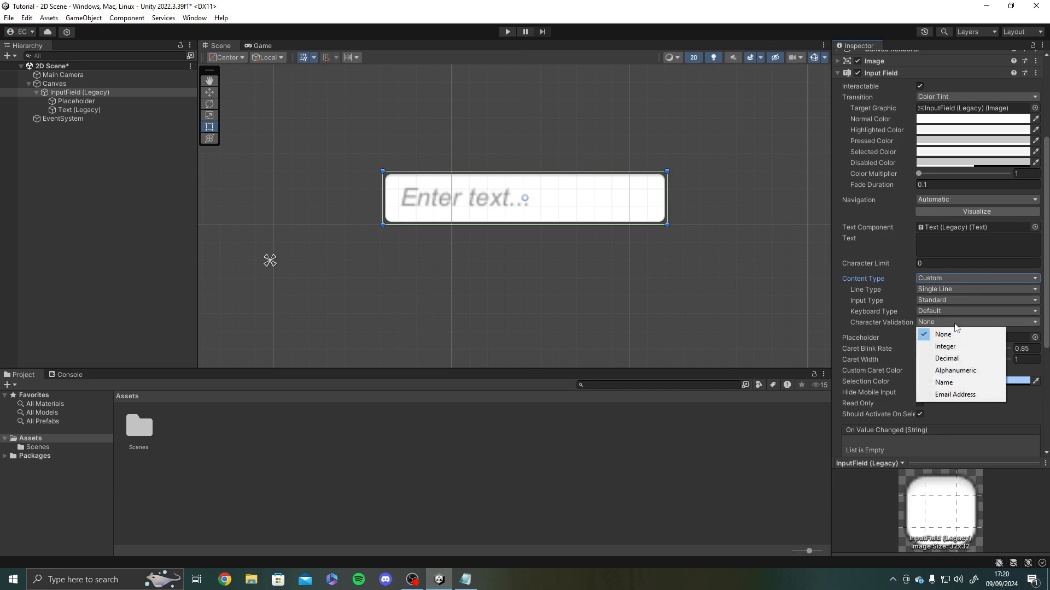
left_click(965, 311)
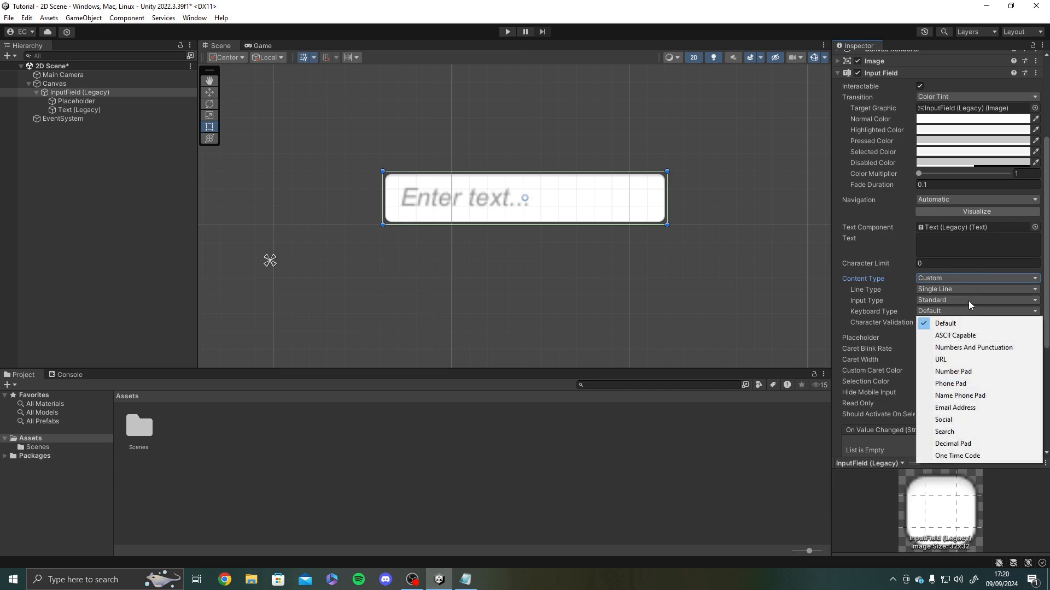
left_click(969, 297)
left_click(970, 288)
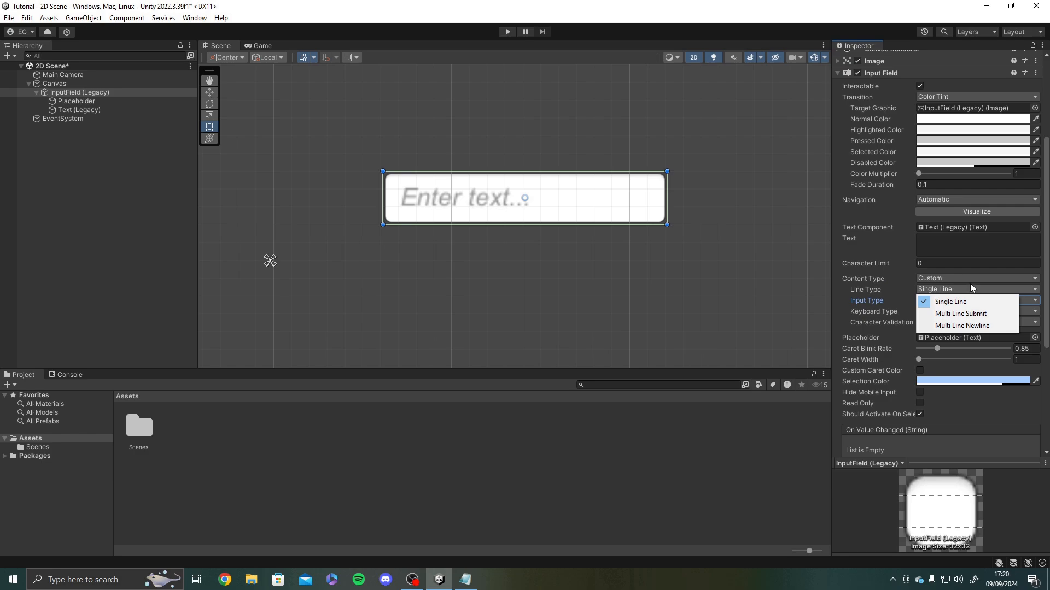
left_click(971, 280)
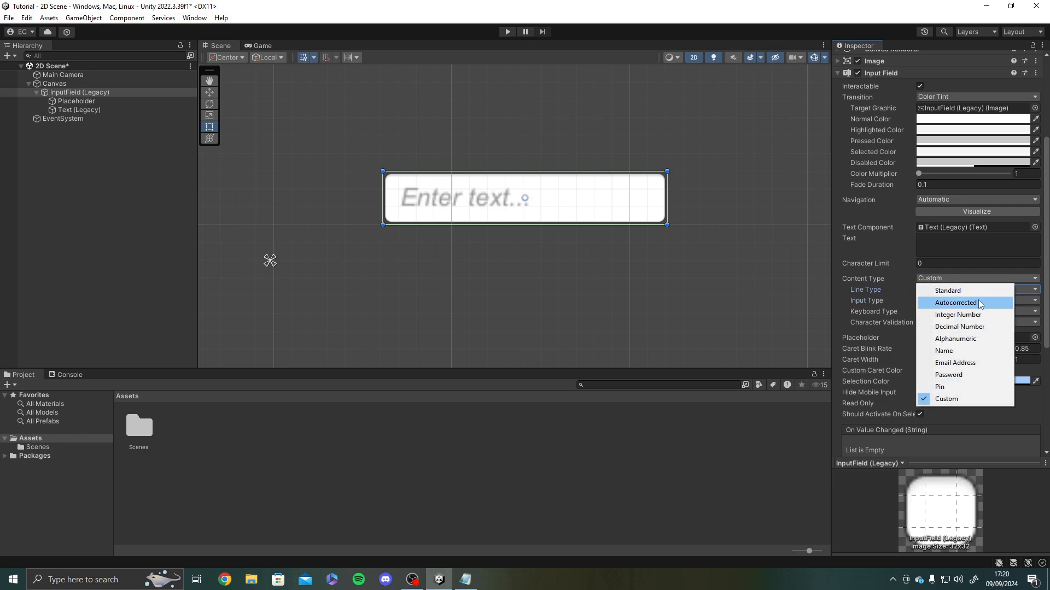
left_click(911, 277)
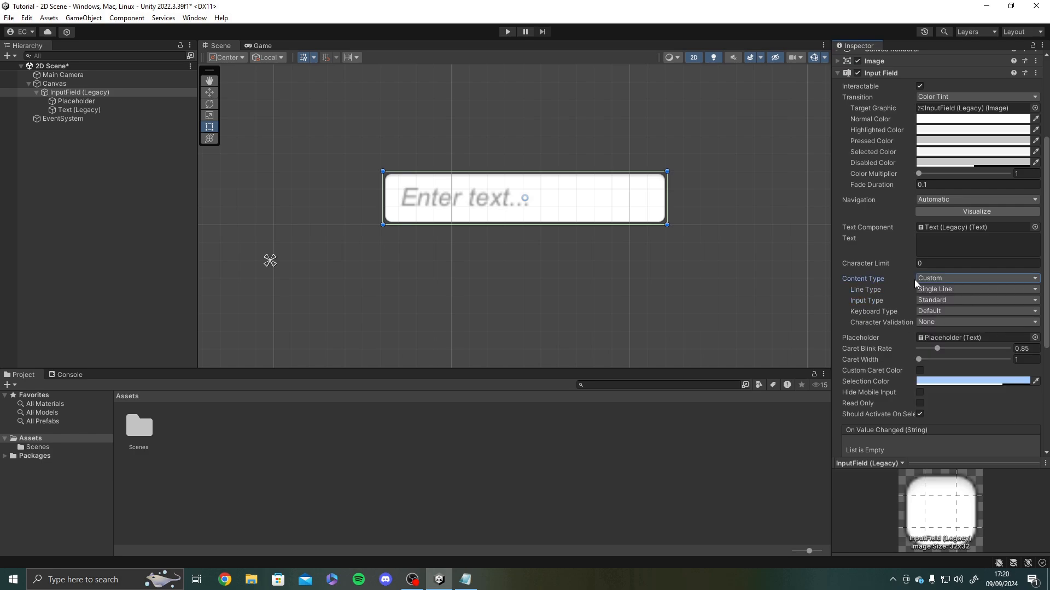
middle_click_drag(633, 268, 612, 292)
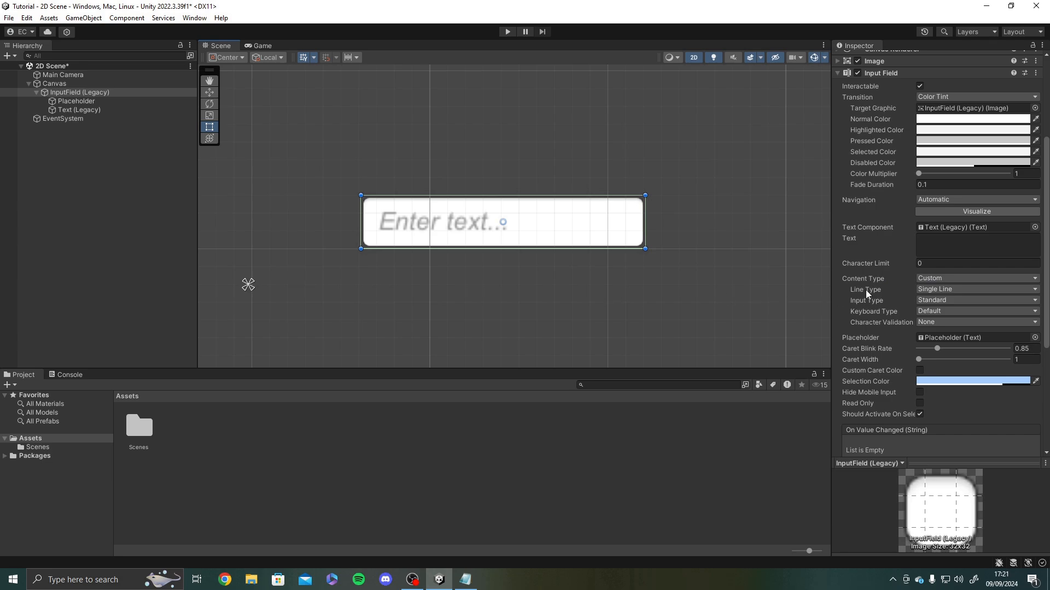
- Try Email Address as the Input Field's Content Type, and finally set it to Pin
left_click(958, 279)
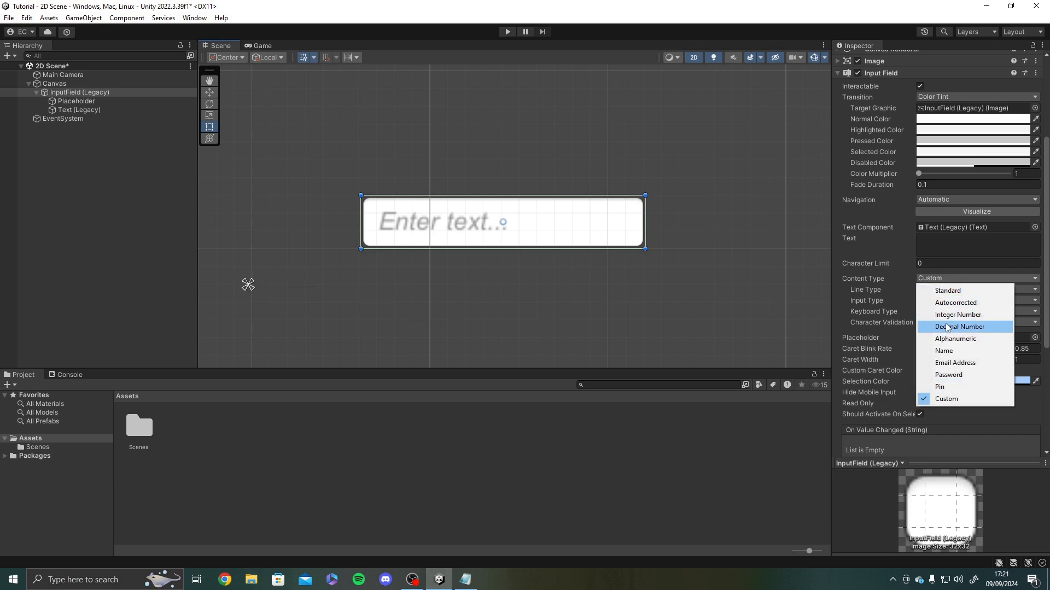
left_click(955, 362)
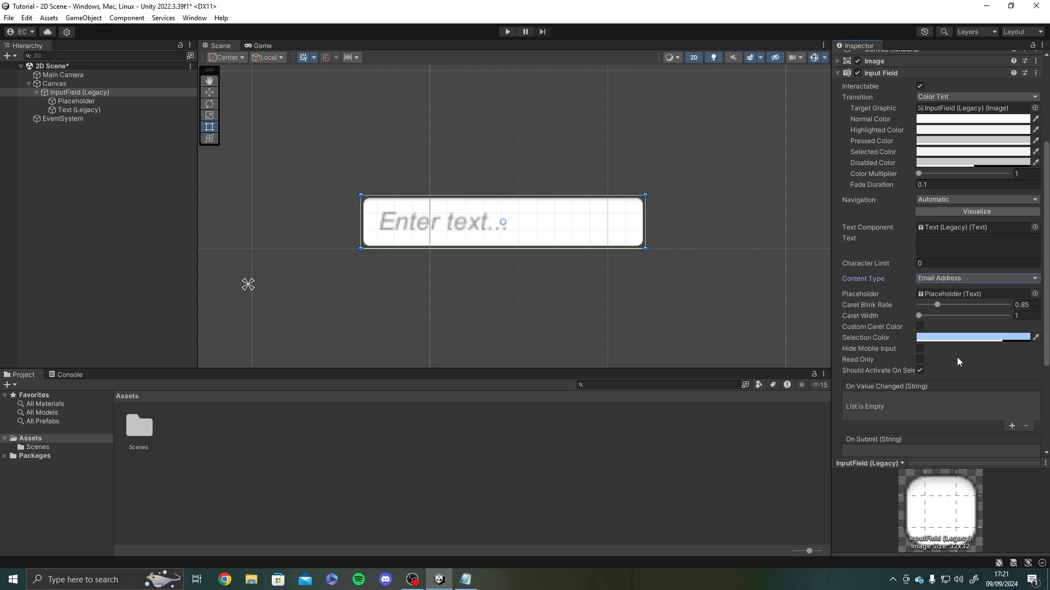
left_click(956, 278)
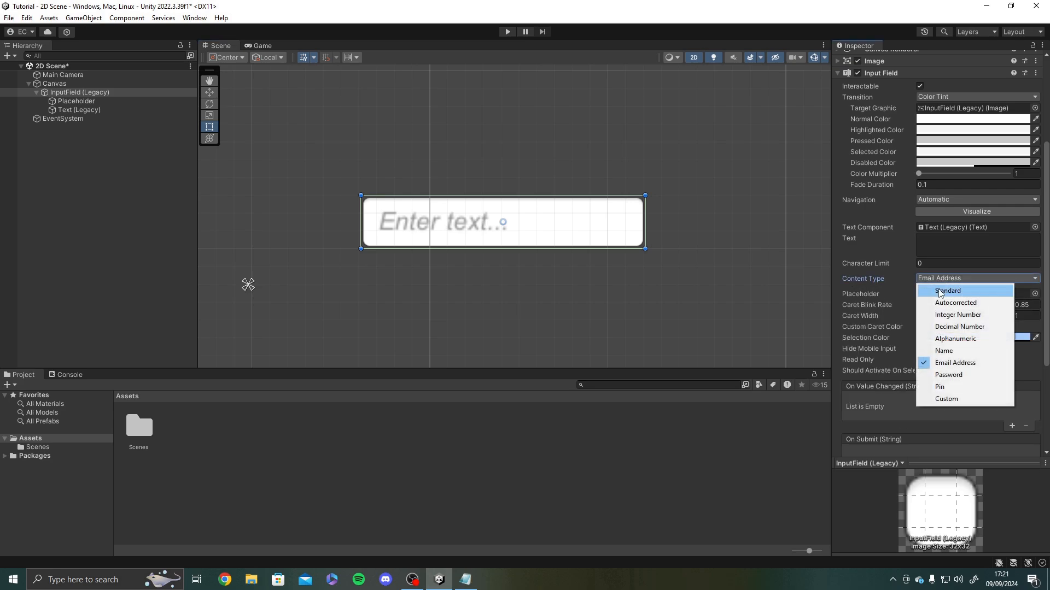
left_click(941, 387)
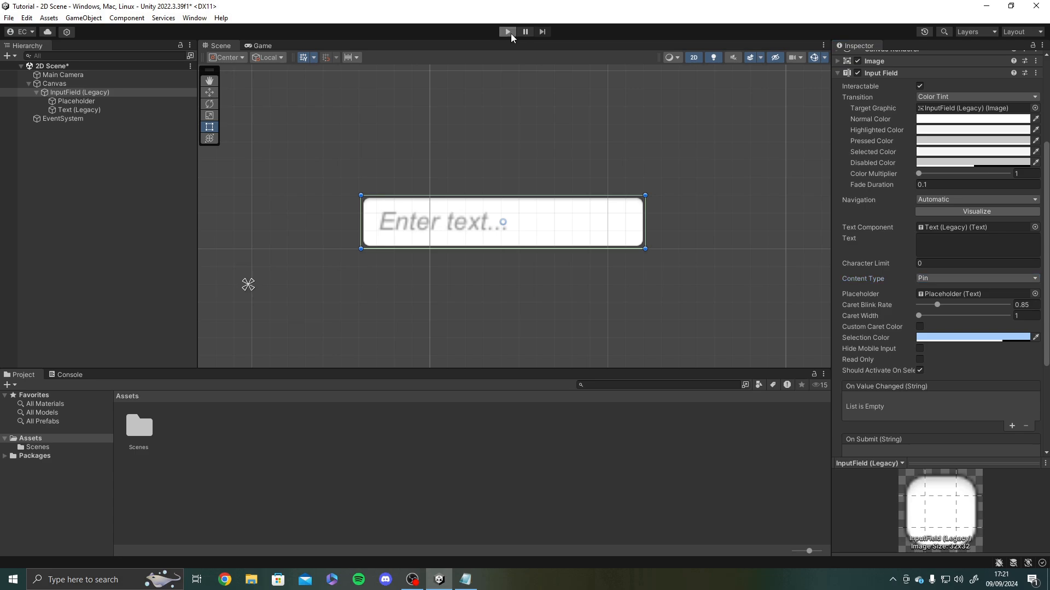
- Run the scene and enter a test PIN in the Input Field
left_click(509, 32)
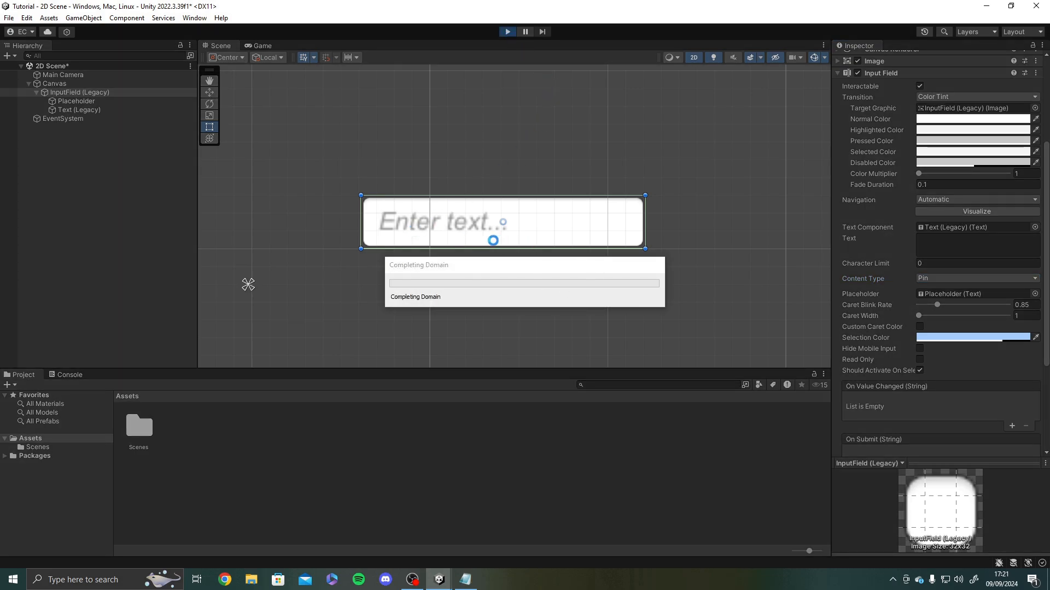
left_click(613, 199)
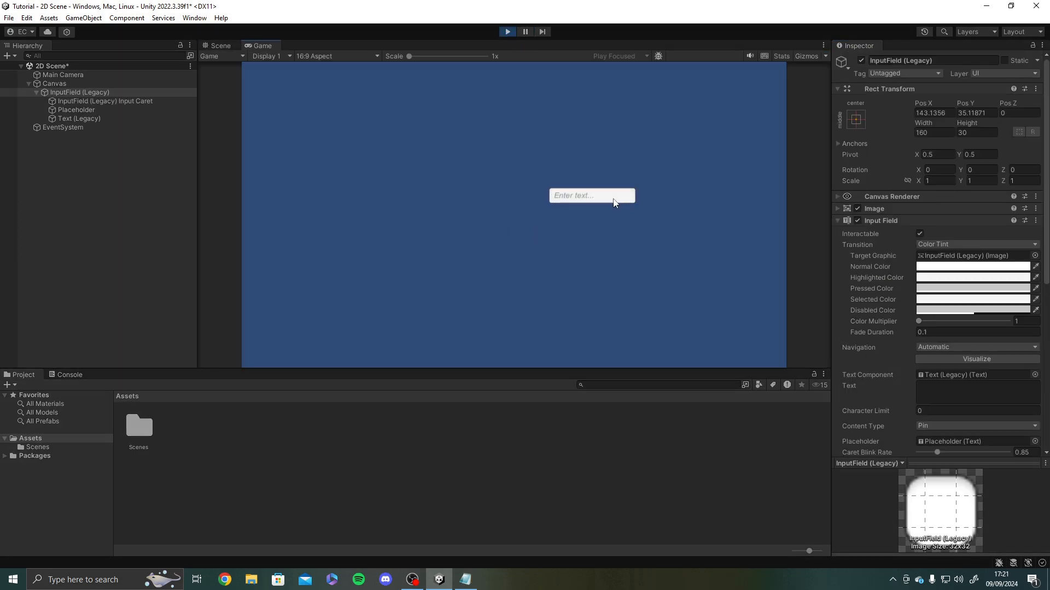
type("12345678")
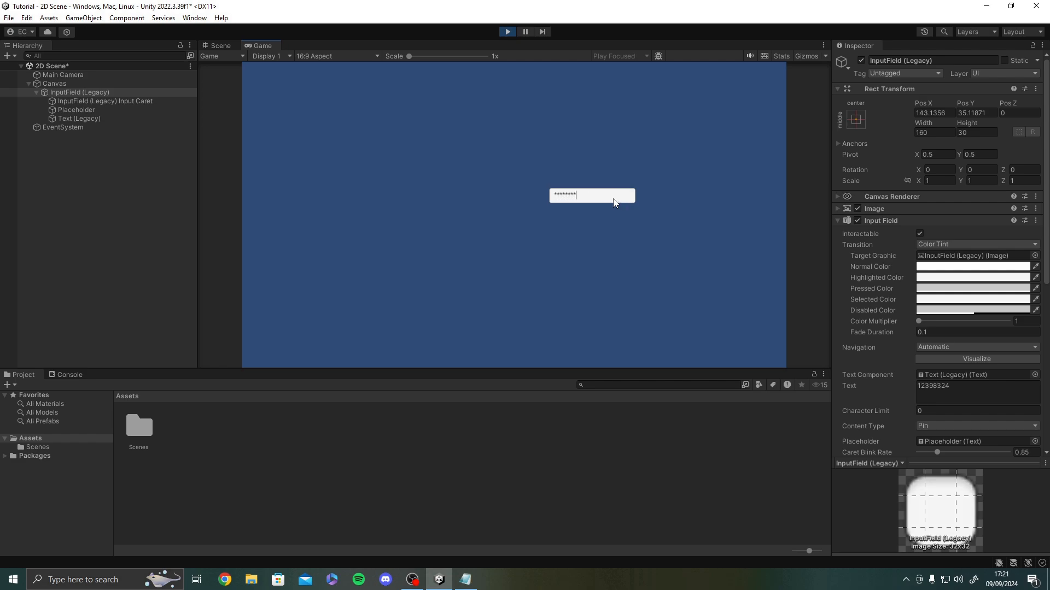
- Replace the running Input Field's entry with a shorter PIN and check the unmasked value in its Text property
key("BackSpace")
key("BackSpace")
key("BackSpace")
key("BackSpace")
key("BackSpace")
key("BackSpace")
key("BackSpace")
key("BackSpace")
type("1234")
scroll(893, 355, "down", 3)
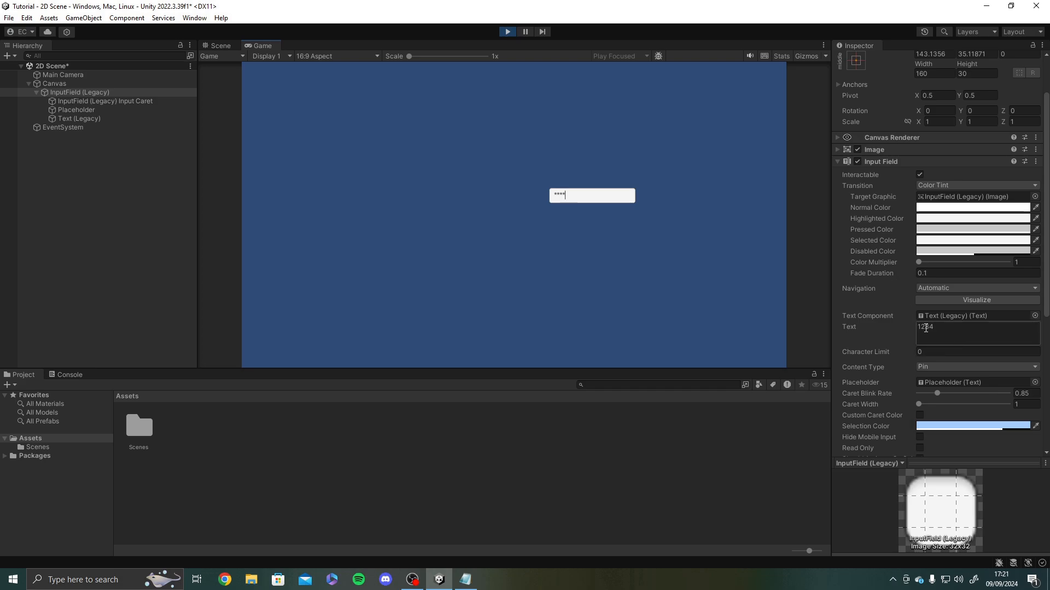
- Exit play mode and set the Input Field's Content Type to Standard with the Line Type Multi Line Submit
key("ctrl+p")
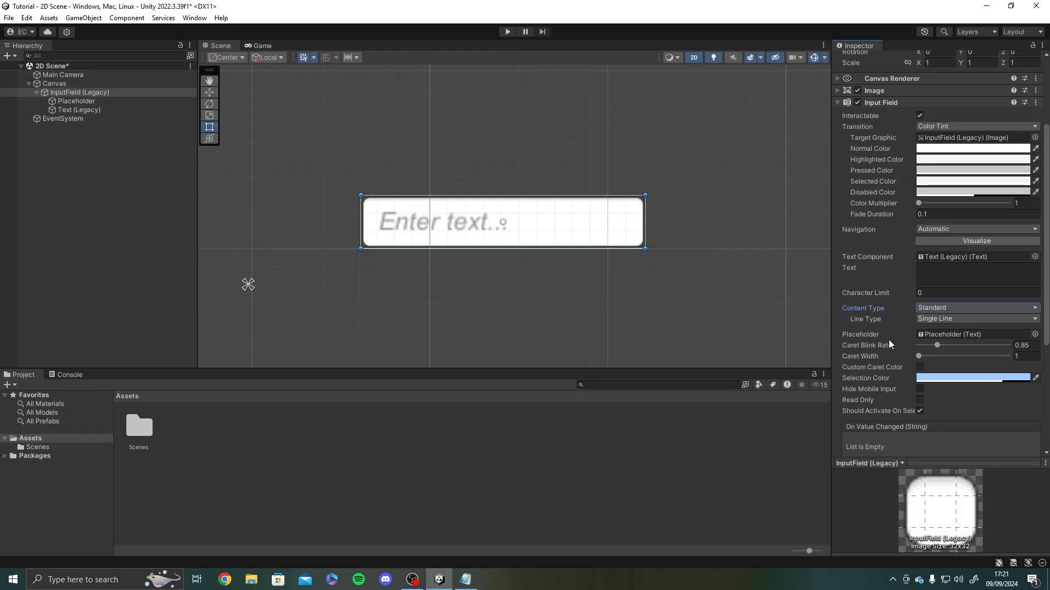
left_click(933, 322)
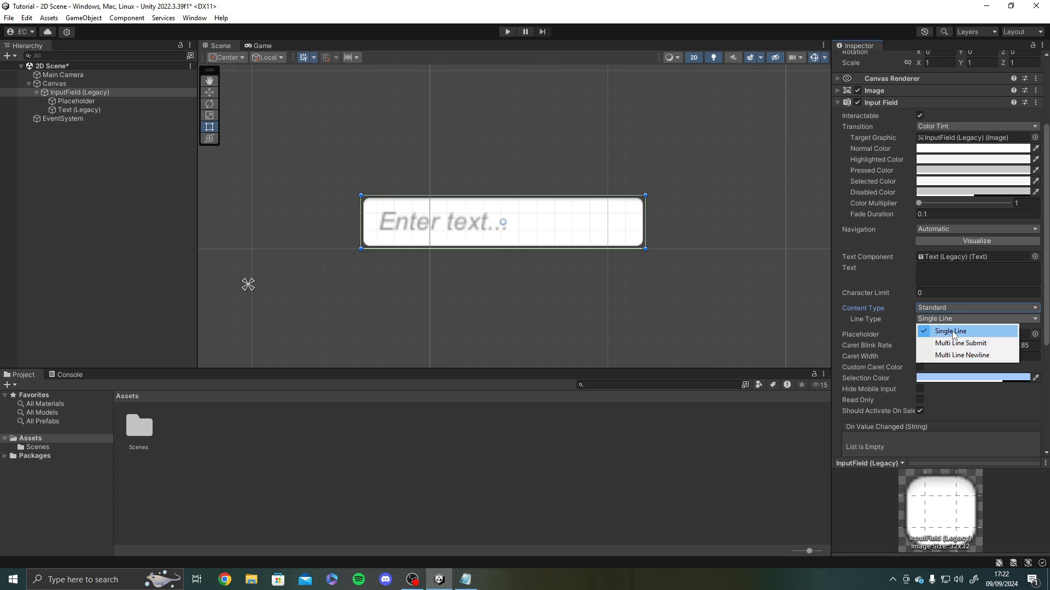
left_click(950, 337)
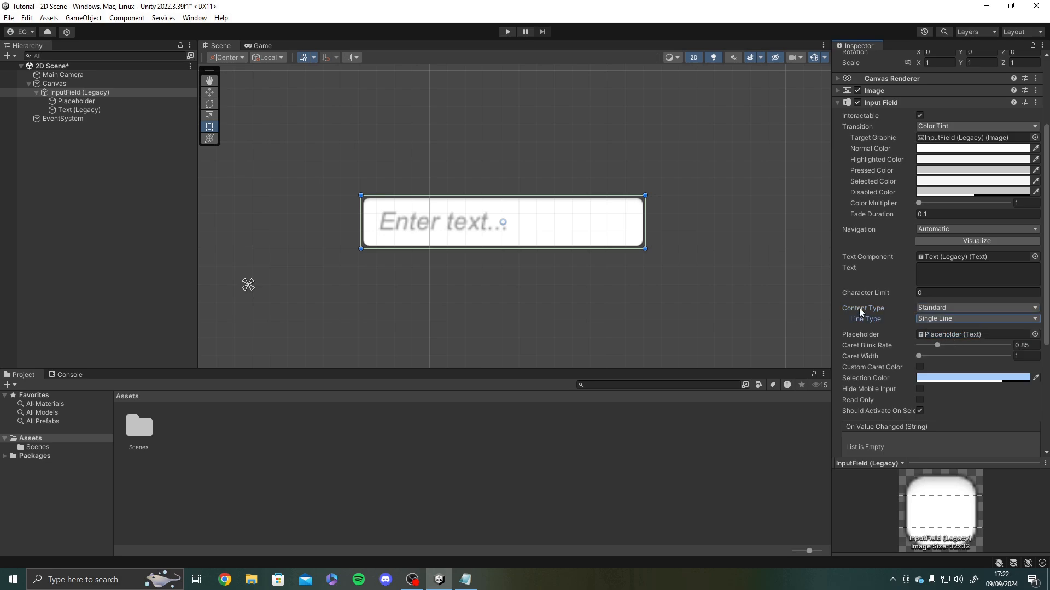
left_click(926, 320)
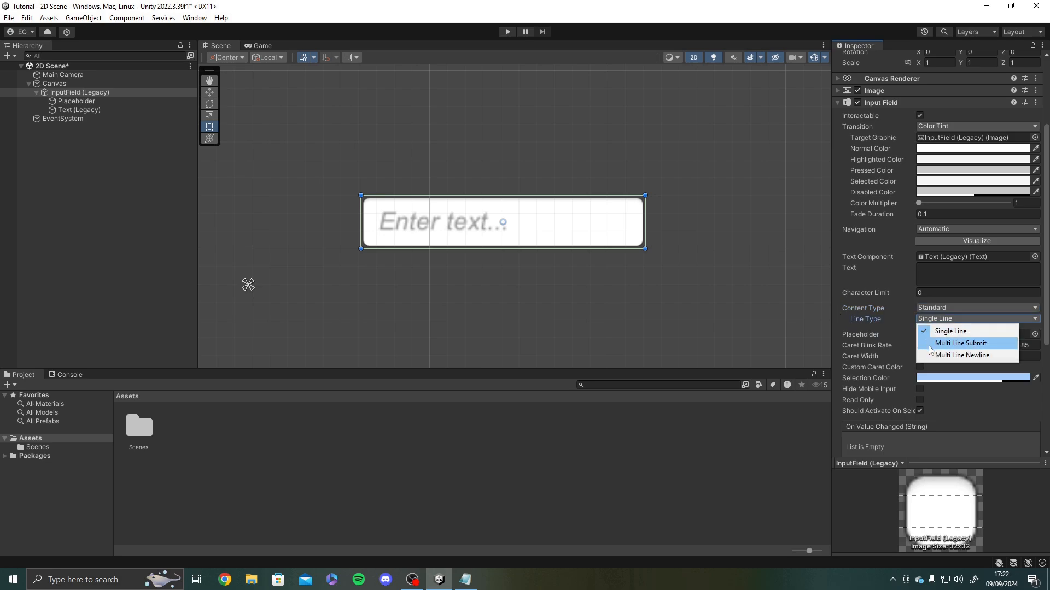
left_click(929, 343)
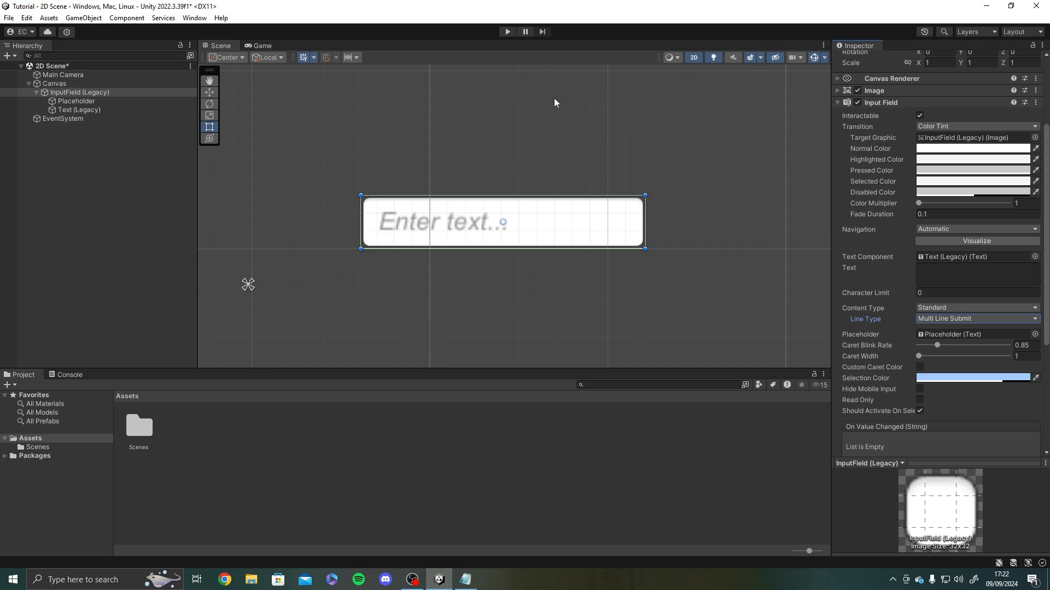
- Test the Input Field in play mode by submitting "Hello World!", and stop the scene
left_click(508, 32)
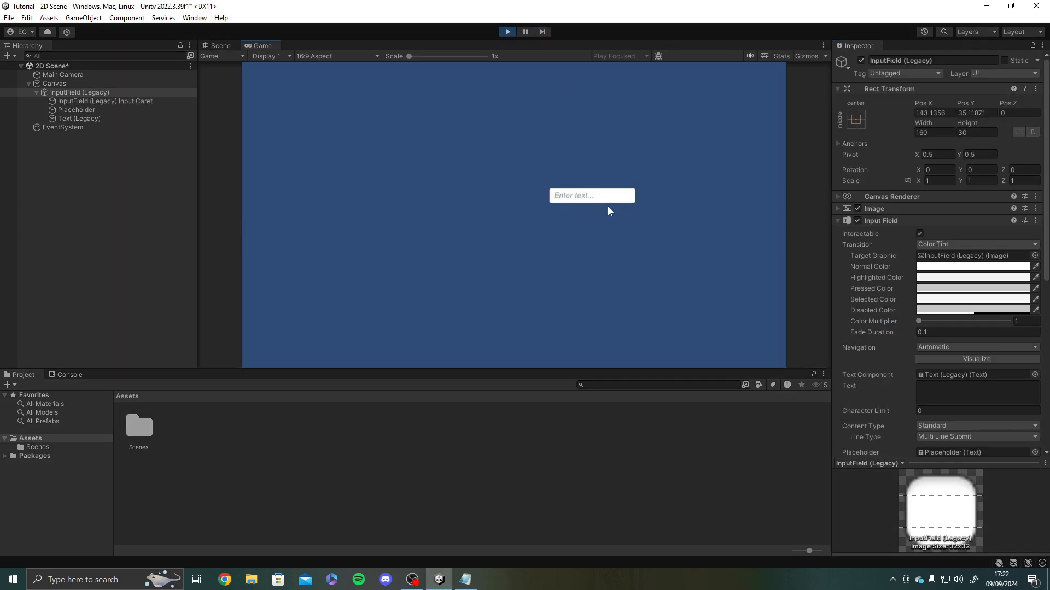
left_click(598, 198)
type("Hello")
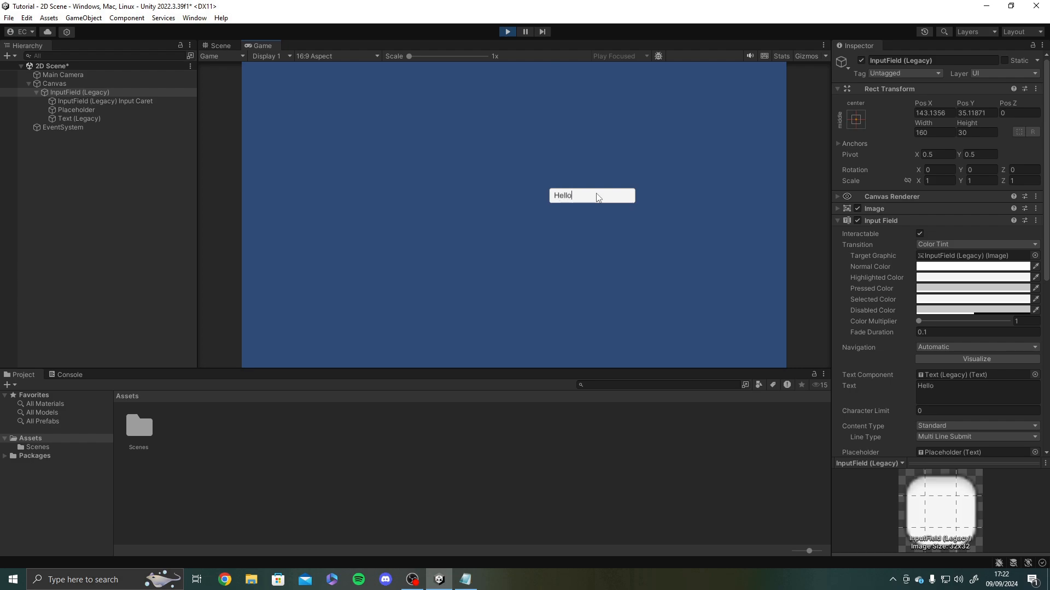
type(" World!")
key("Return")
left_click(509, 32)
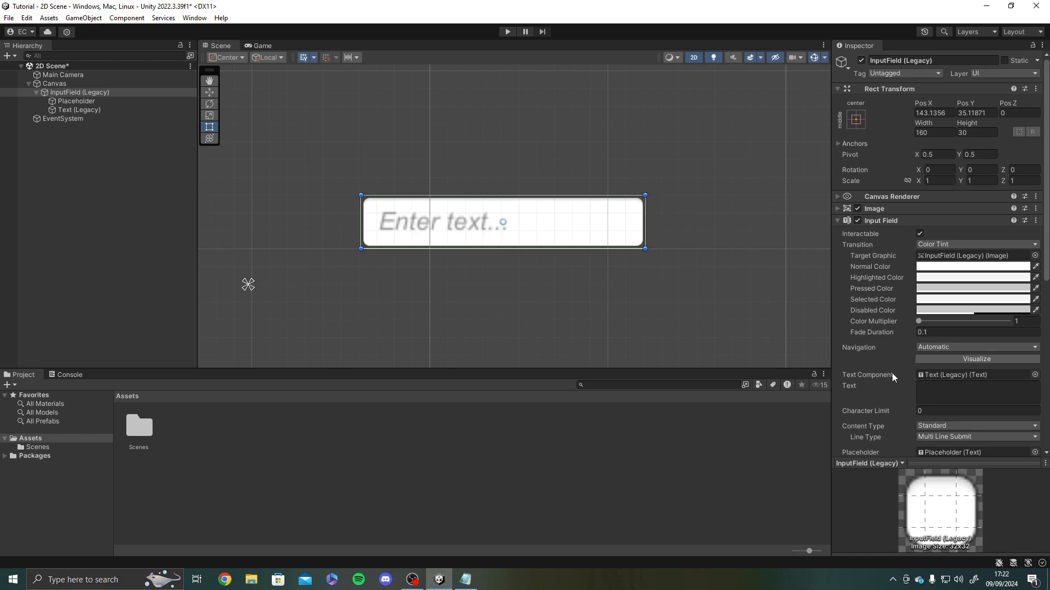
- Set the Input Field's Line Type to Multi Line Newline
scroll(892, 375, "down", 5)
left_click(954, 259)
left_click(959, 298)
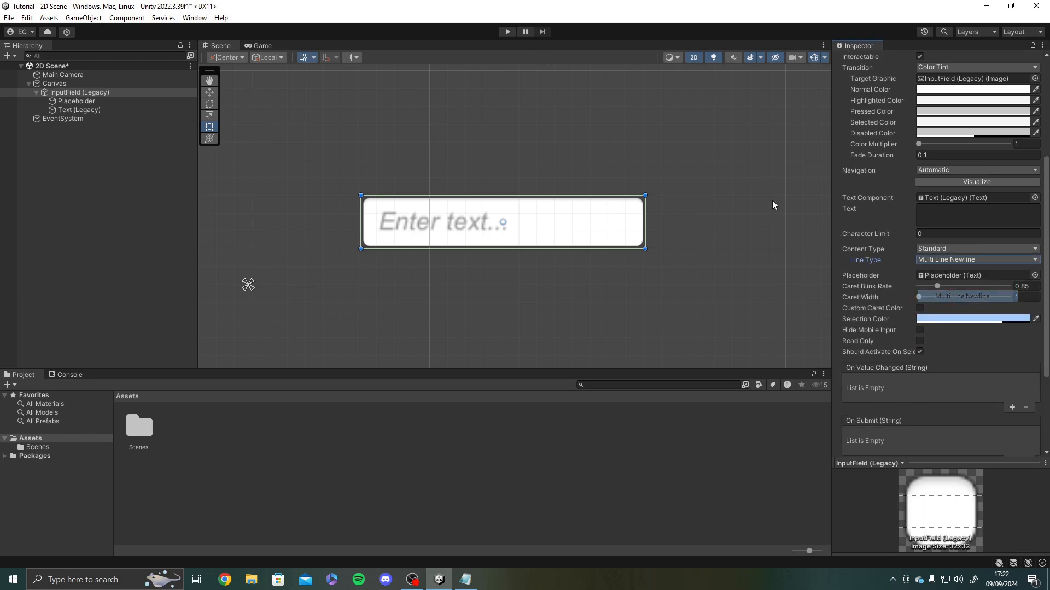
- Run the scene and enter "Hello" and "World" on separate lines in the Input Field
left_click(508, 31)
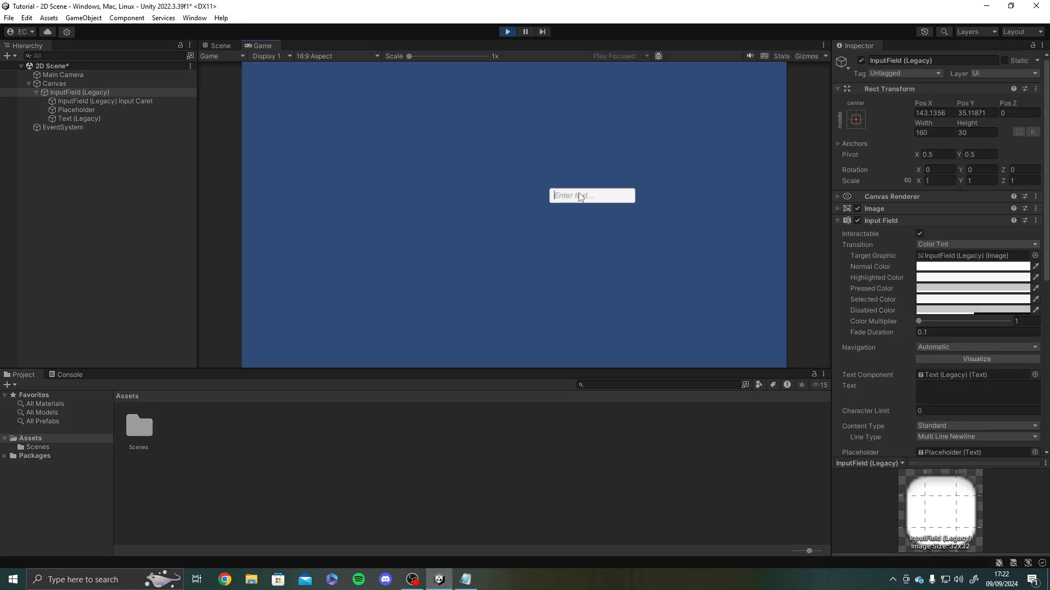
left_click(578, 192)
type("Hello")
key("Return")
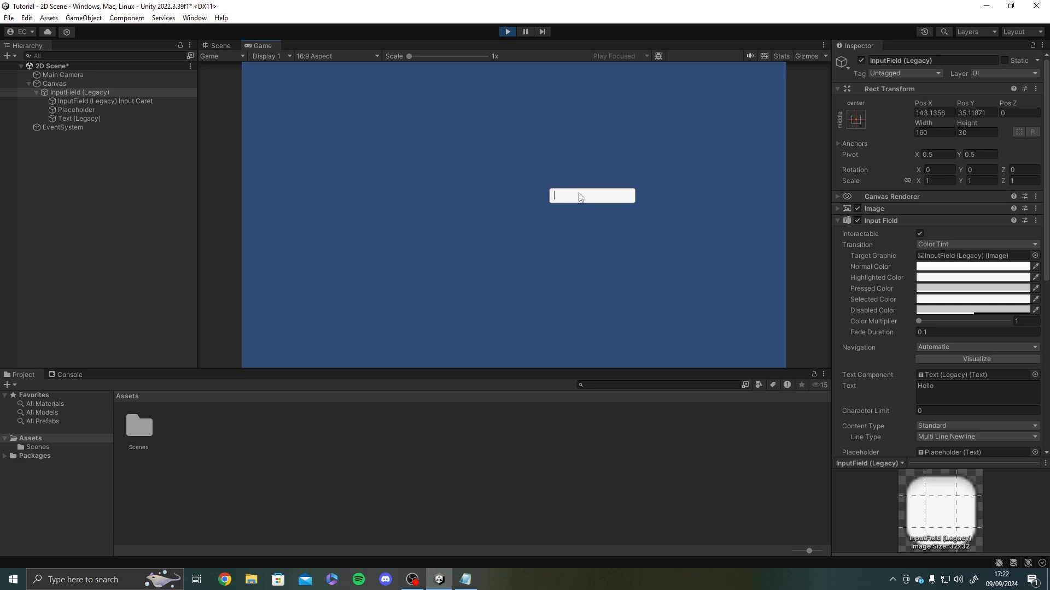
type("World")
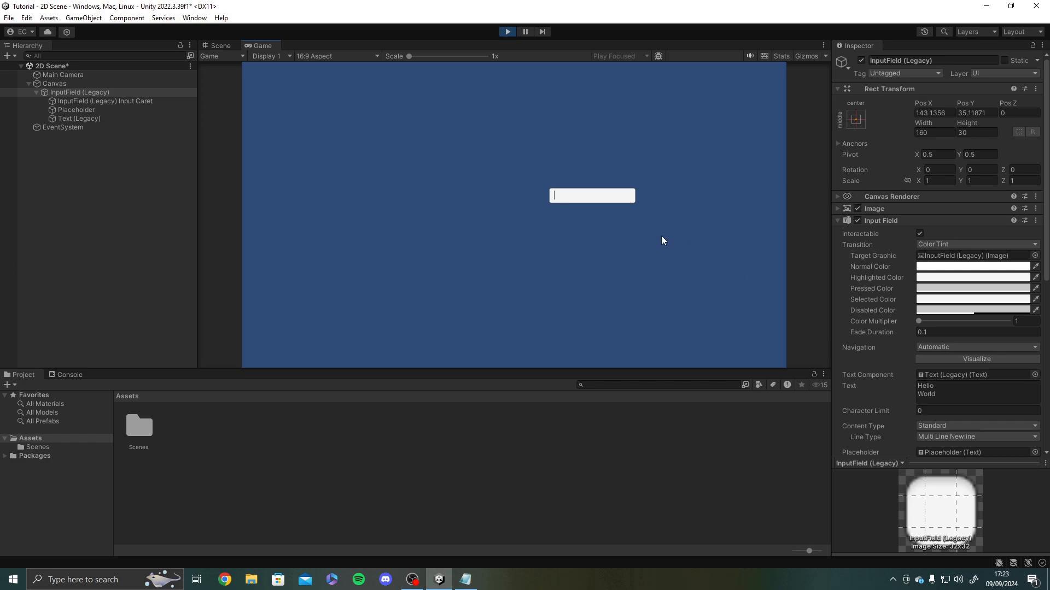
- Try Multi Line Submit as the running Input Field's Line Type, and set it to Single Line after stopping play mode
left_click(952, 441)
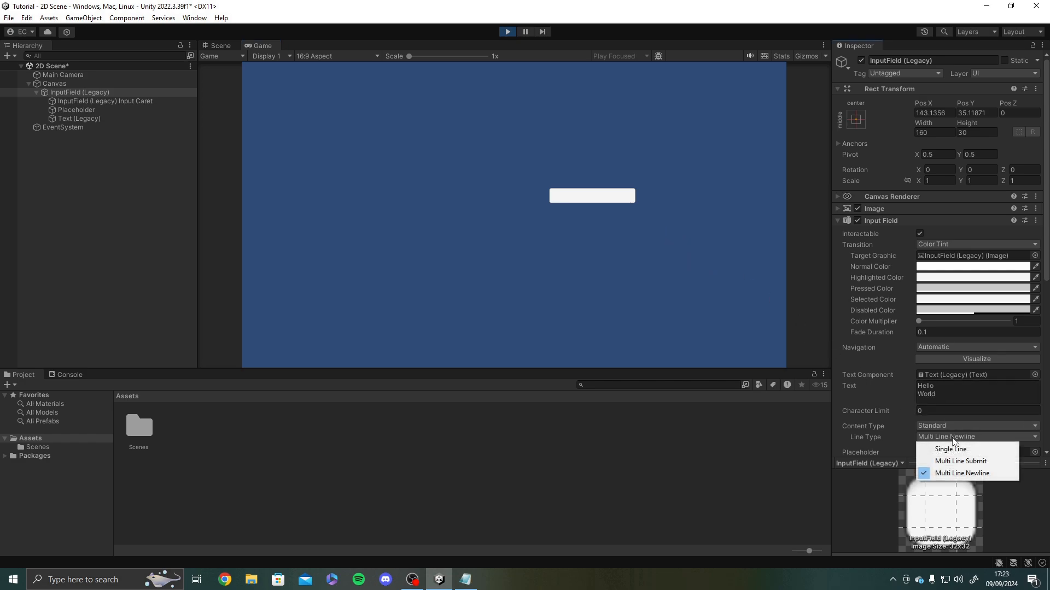
left_click(972, 461)
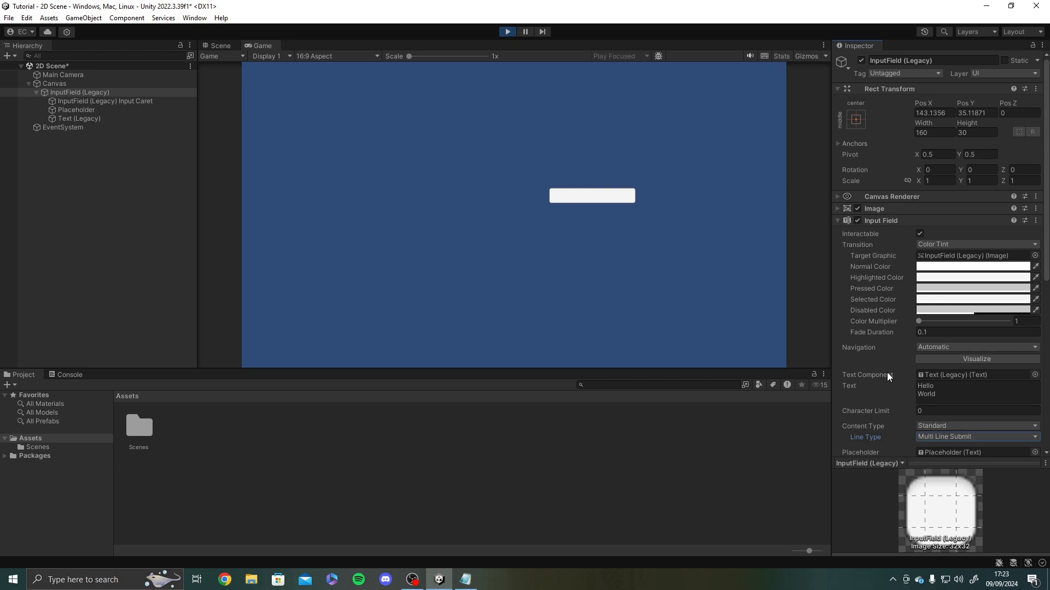
left_click(502, 32)
left_click(962, 319)
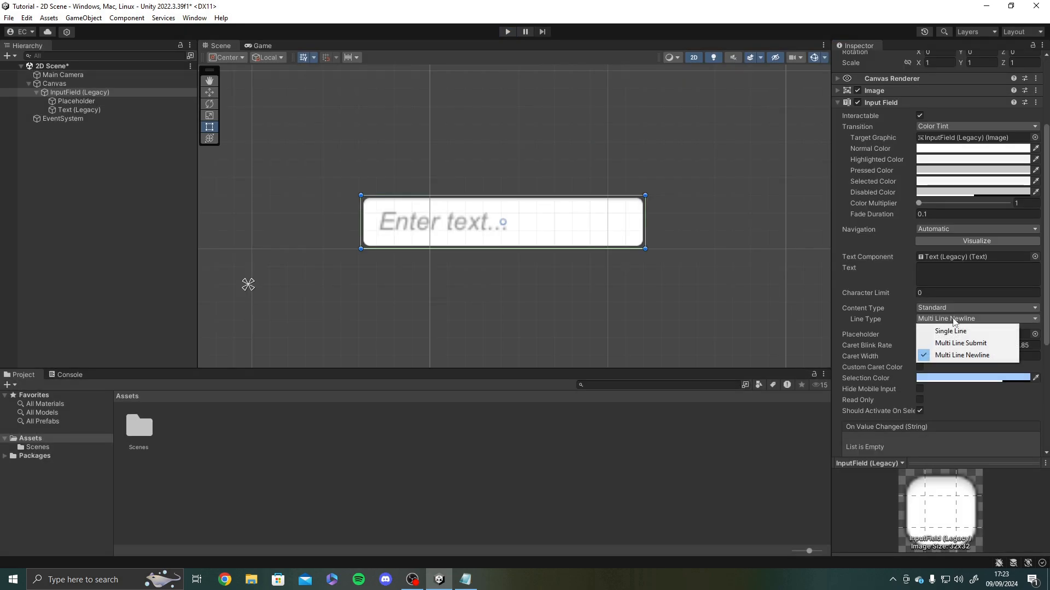
left_click(959, 330)
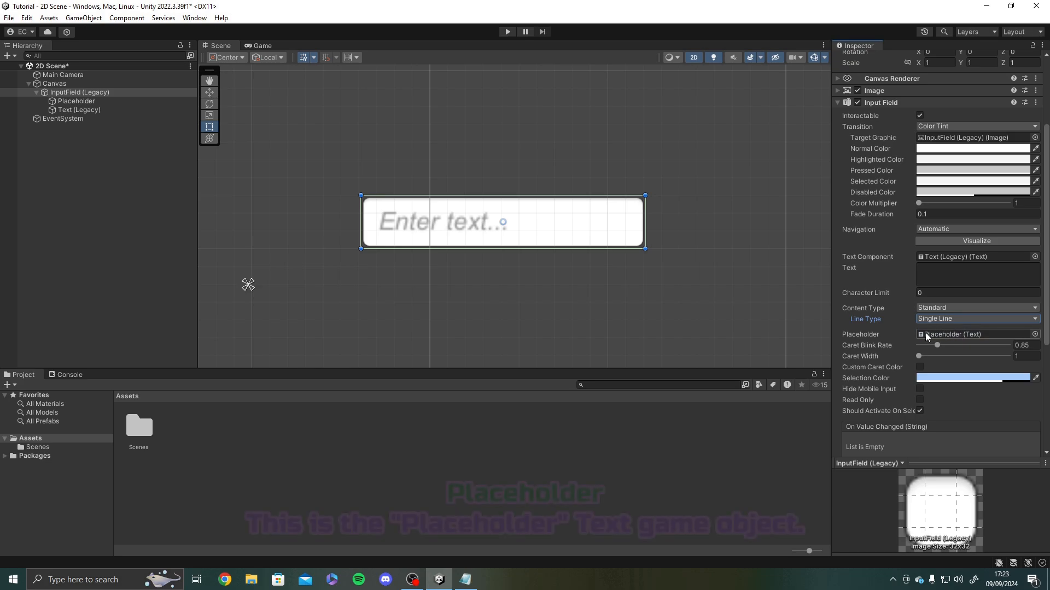
- Look over the Input Field's child text objects and return to the Input Field's Placeholder and caret settings
left_click(85, 106)
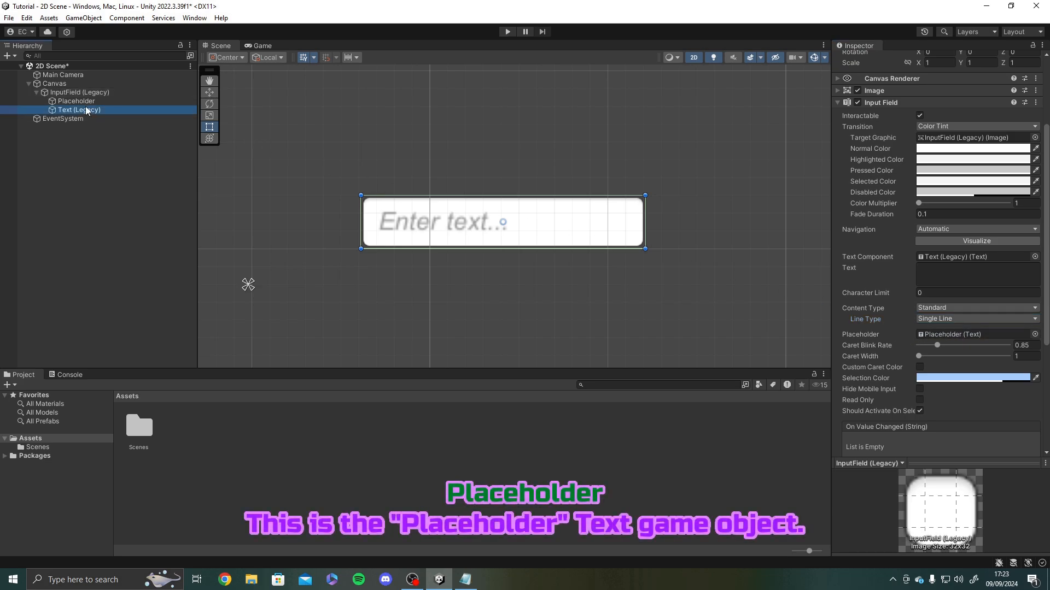
left_click(85, 96)
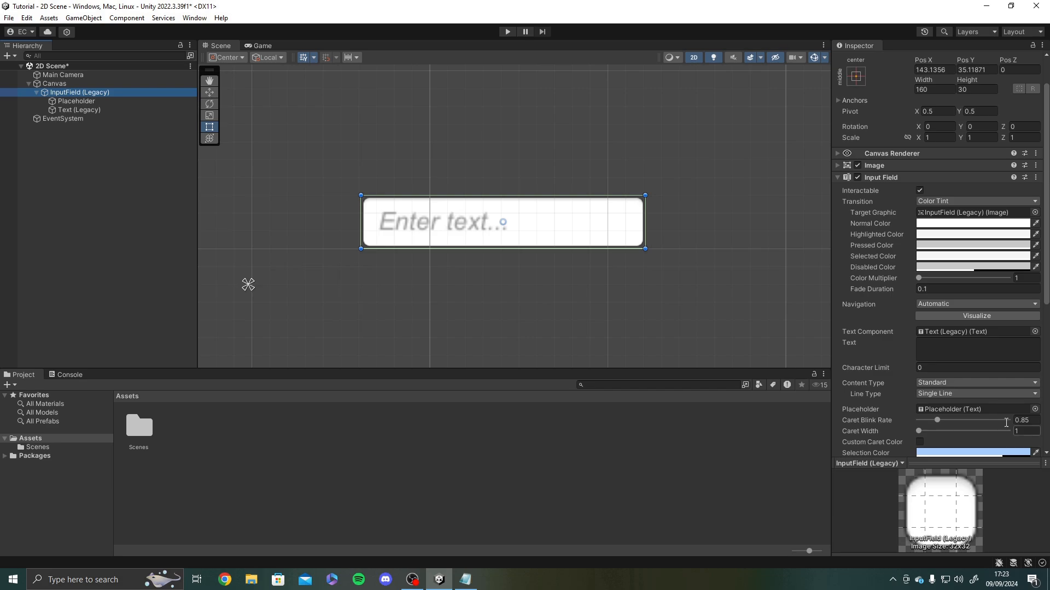
scroll(937, 246, "down", 3)
left_click(843, 105)
left_click_drag(844, 107, 977, 324)
scroll(904, 339, "down", 2)
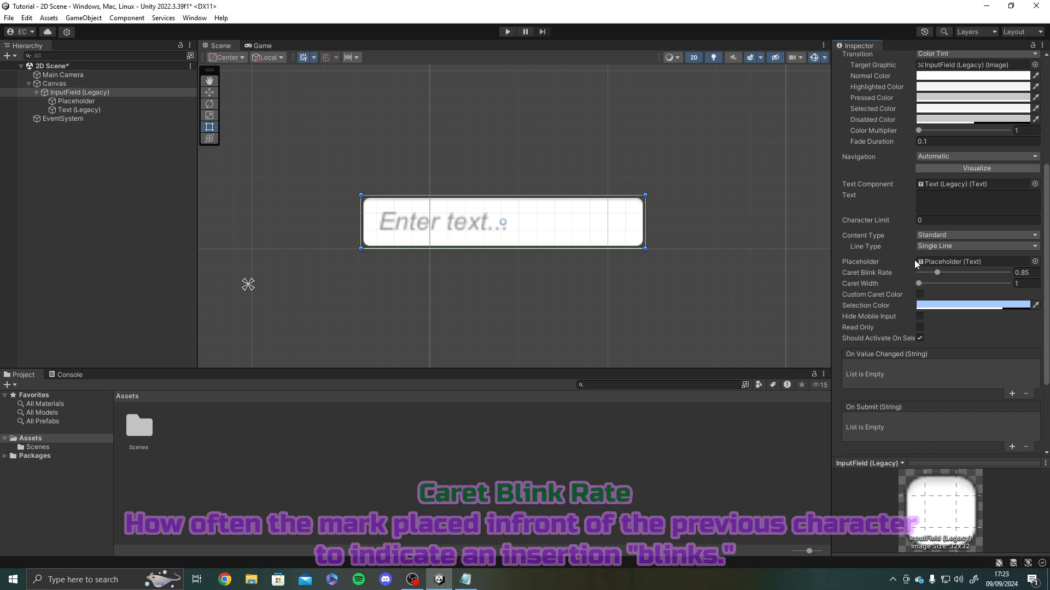
- Set the Input Field's Caret Blink Rate to 4 and run the scene to focus the field
left_click(936, 273)
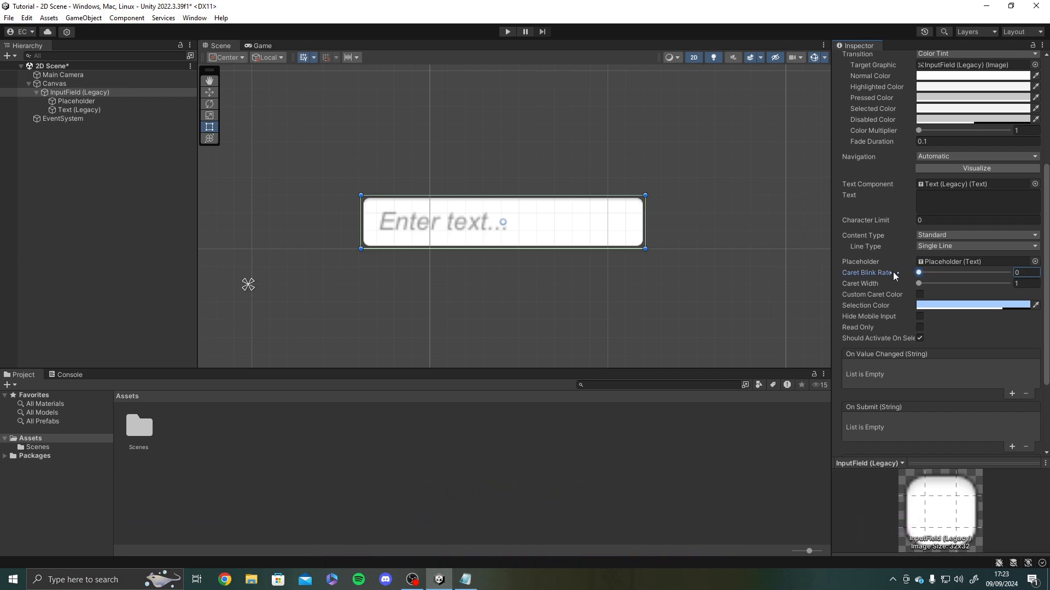
left_click_drag(940, 273, 1007, 273)
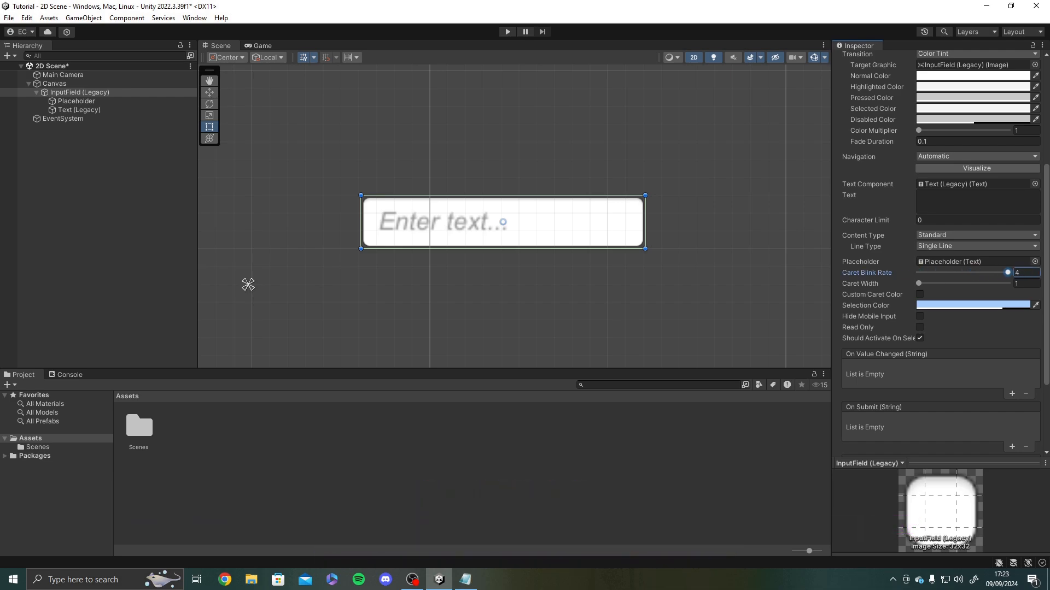
left_click(507, 32)
left_click(568, 198)
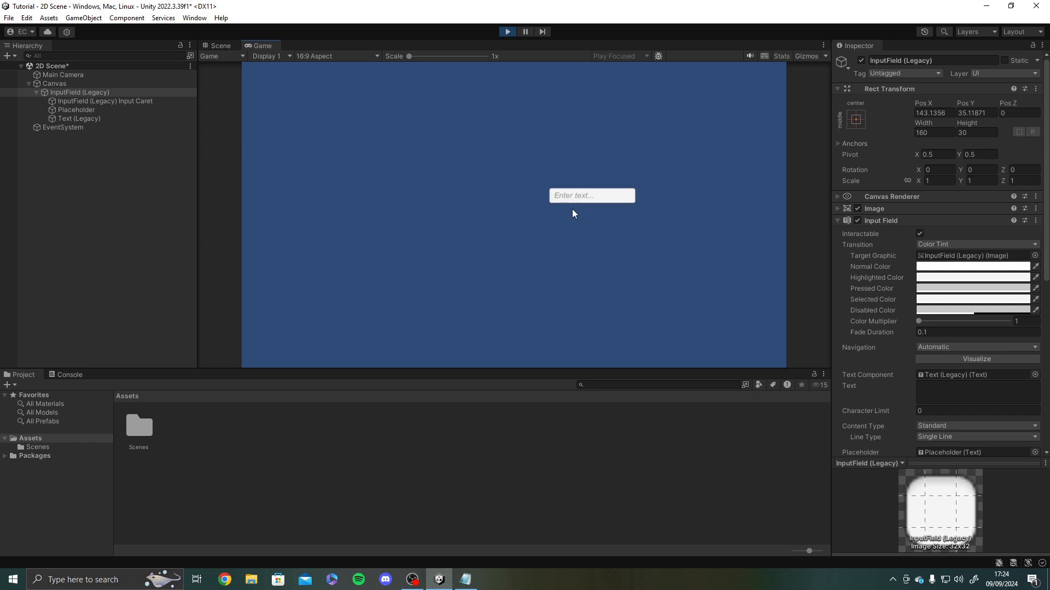
- Set the running Input Field's Caret Blink Rate to 0.4 and try adjusting its Caret Width with play mode paused
scroll(893, 361, "down", 10)
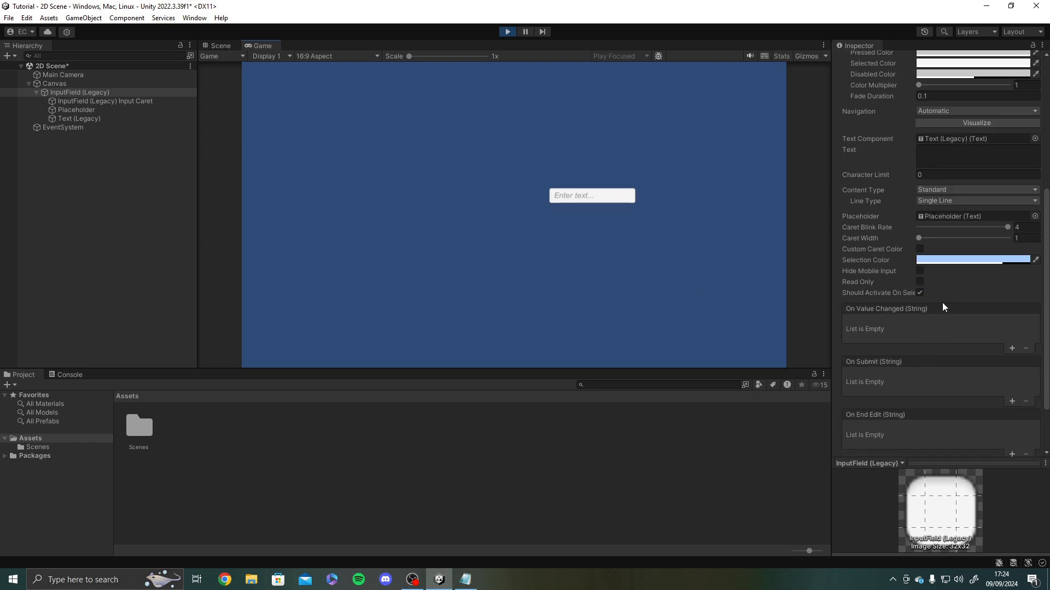
left_click_drag(1003, 225, 734, 218)
mouse_move(929, 227)
left_mouse_down()
mouse_move(966, 225)
mouse_move(927, 227)
left_mouse_up()
left_click(518, 31)
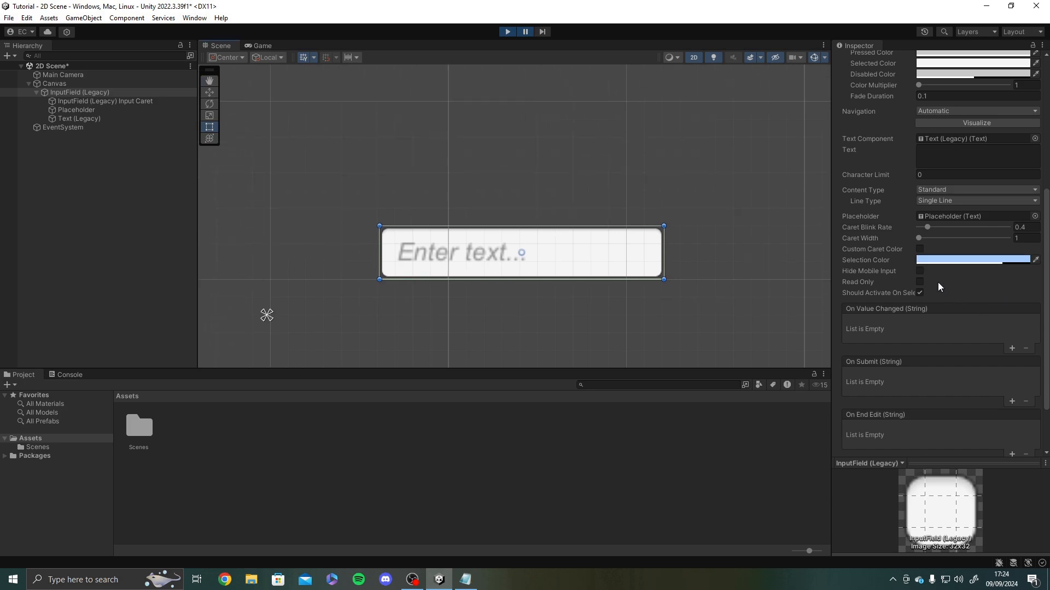
left_click_drag(918, 238, 857, 217)
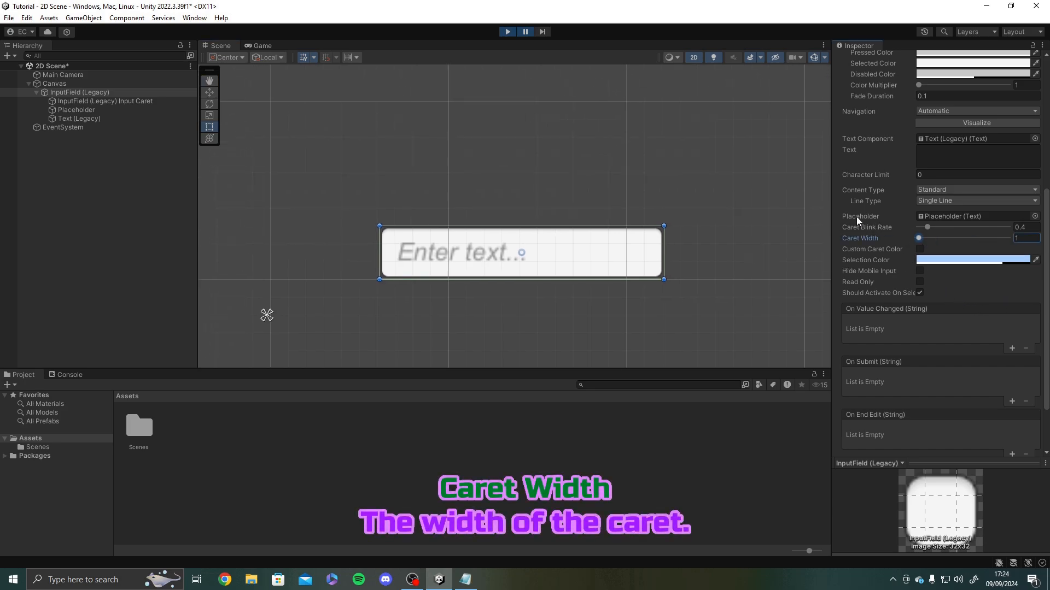
- Restart play mode, test the Input Field with "Hello World!" while reviewing its caret settings, and stop the scene
left_click(507, 32)
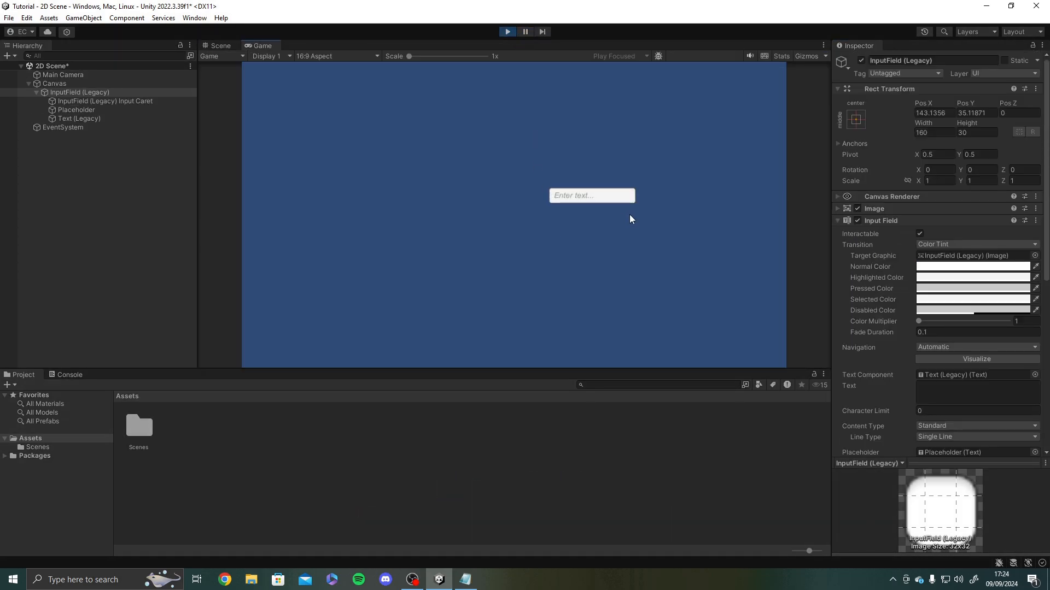
type("Hello World!")
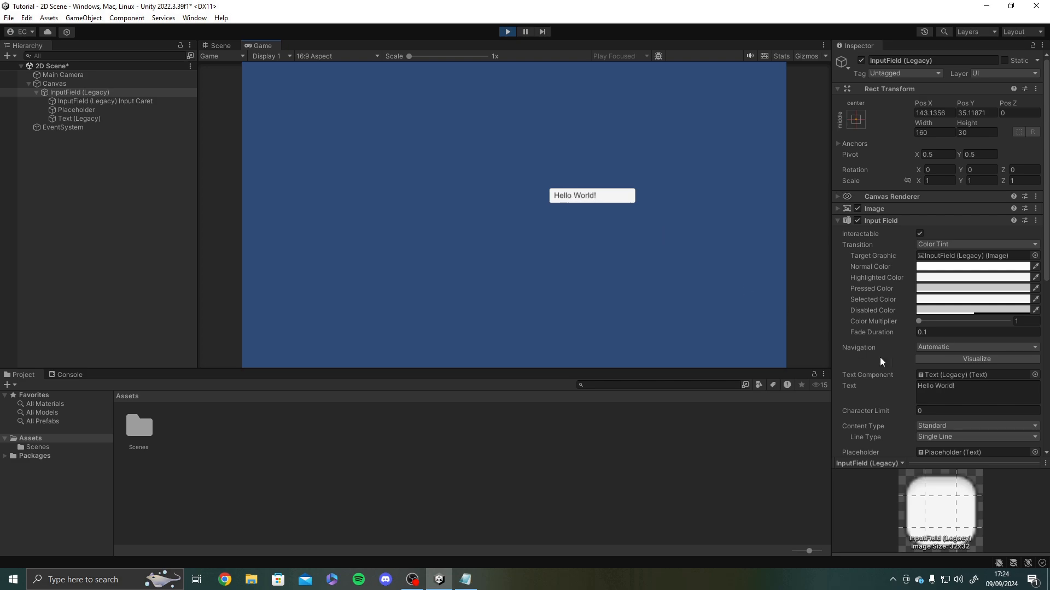
scroll(881, 350, "down", 5)
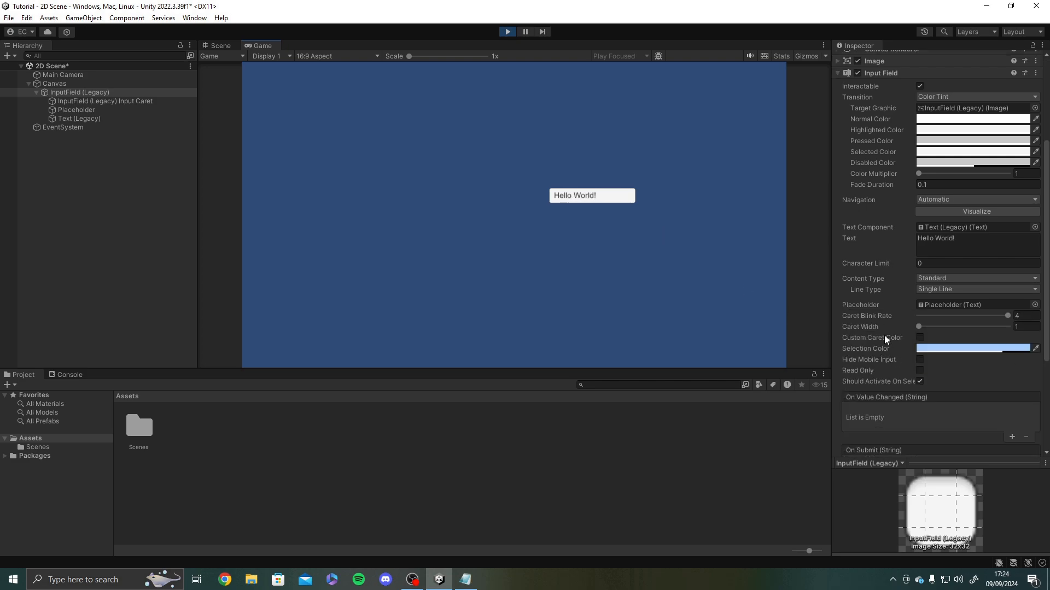
left_click(919, 327)
left_click(507, 32)
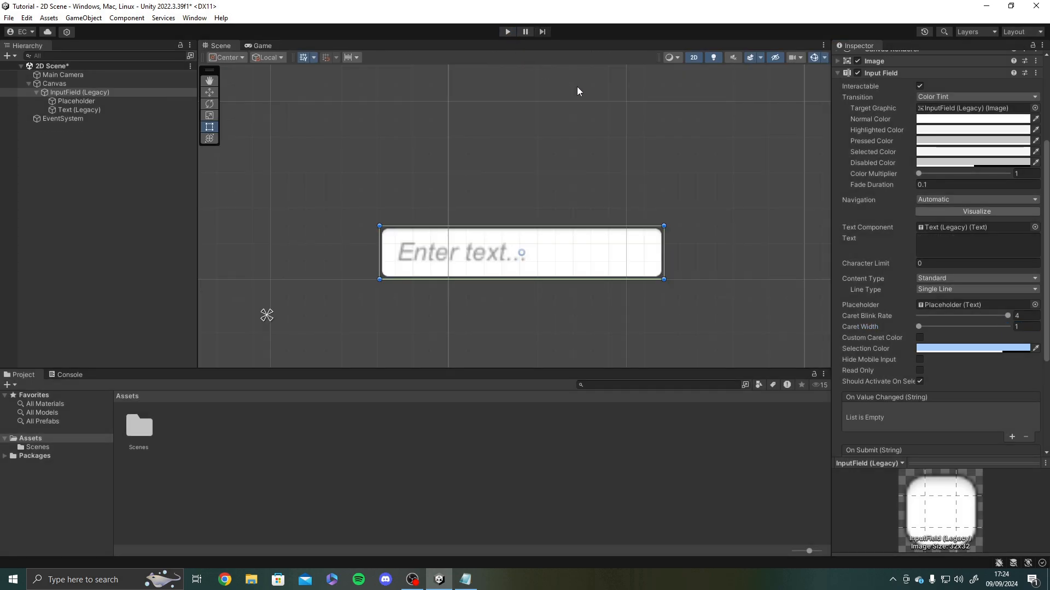
- Enable Custom Caret Color on the Input Field, view the Caret Color picker, and disable the option again
left_click(921, 337)
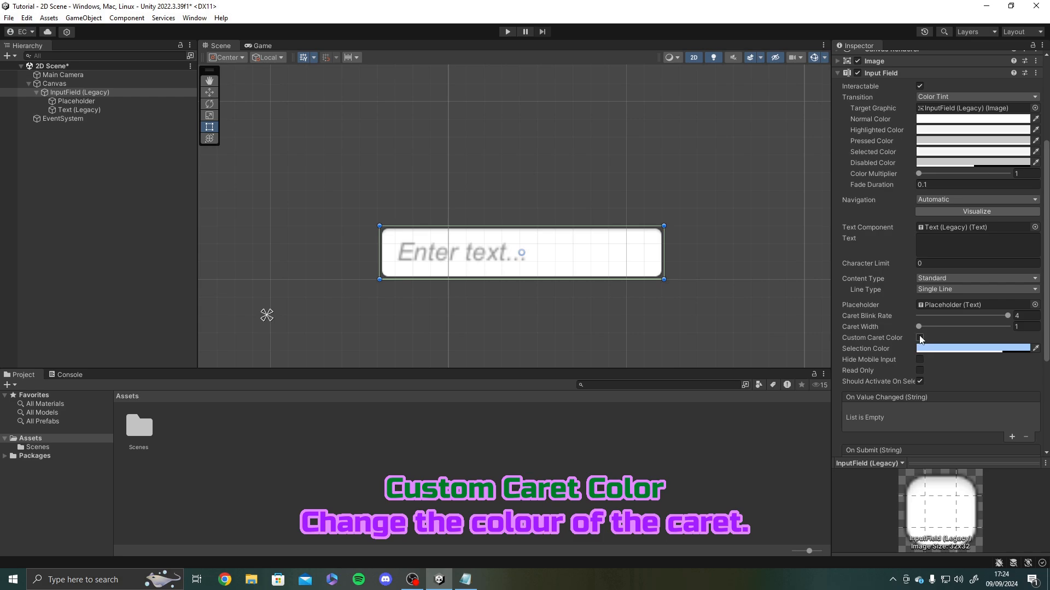
left_click(937, 350)
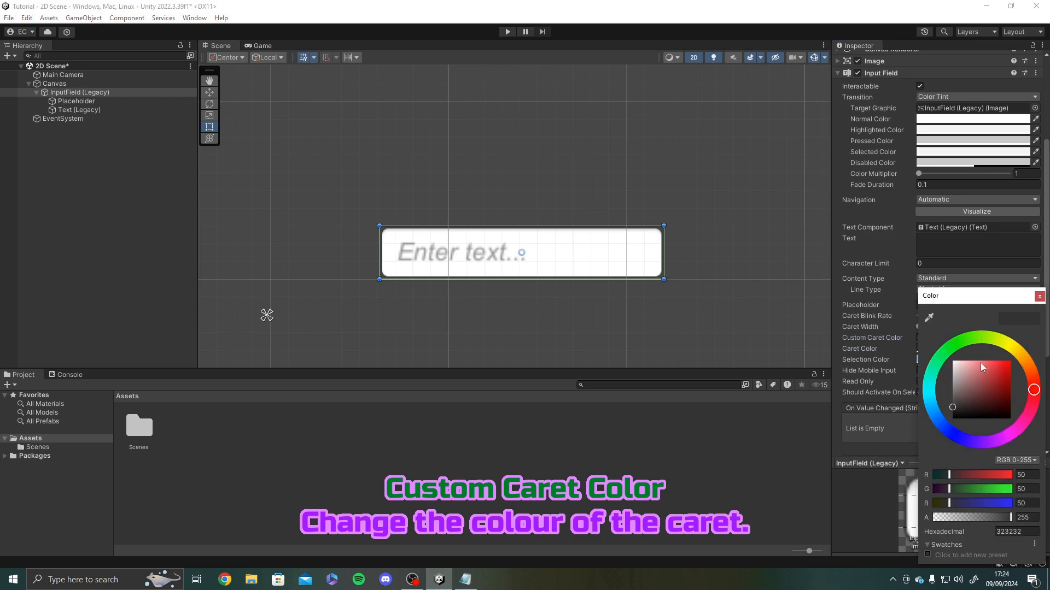
left_click(1038, 296)
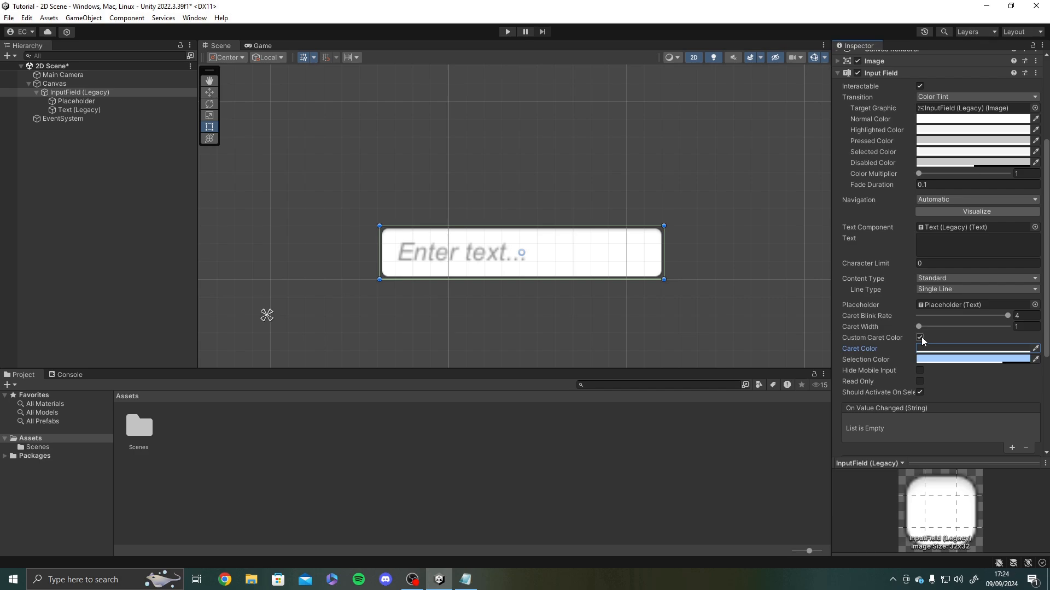
left_click(921, 338)
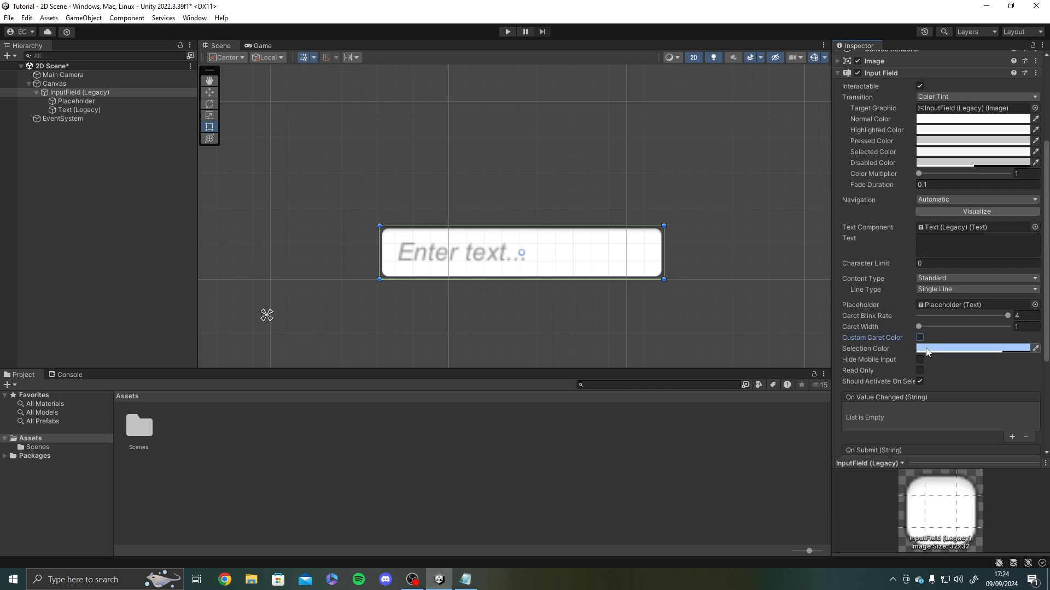
- Set the Input Field's Selection Color to yellow, F0FF00
left_click(928, 349)
left_click(1005, 343)
left_click(1009, 364)
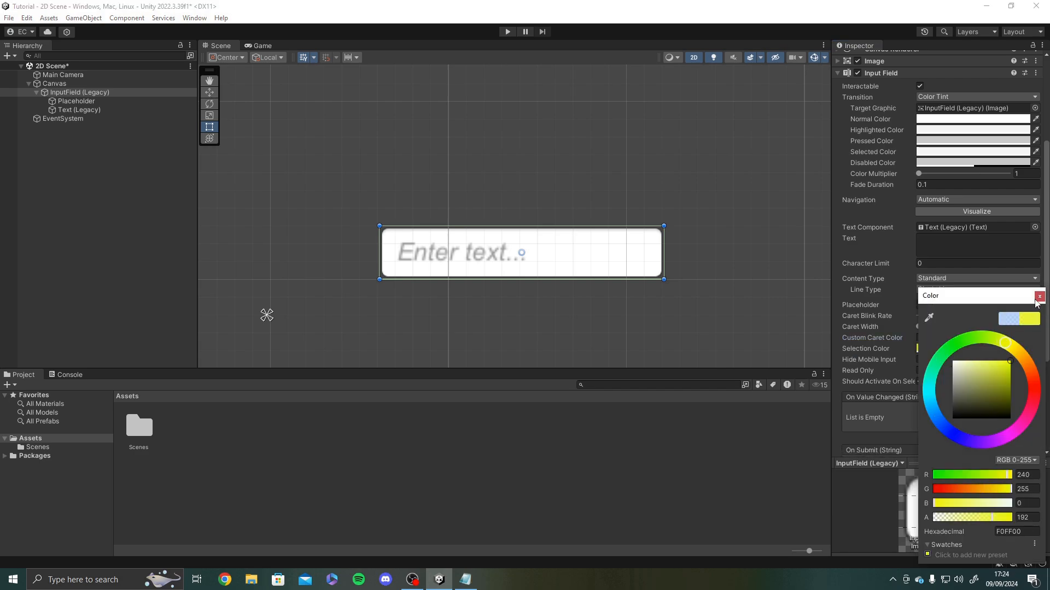
left_click(1039, 296)
- Run the scene, enter "Hello World!" in the Input Field, and highlight the text to test its selection colour
left_click(508, 31)
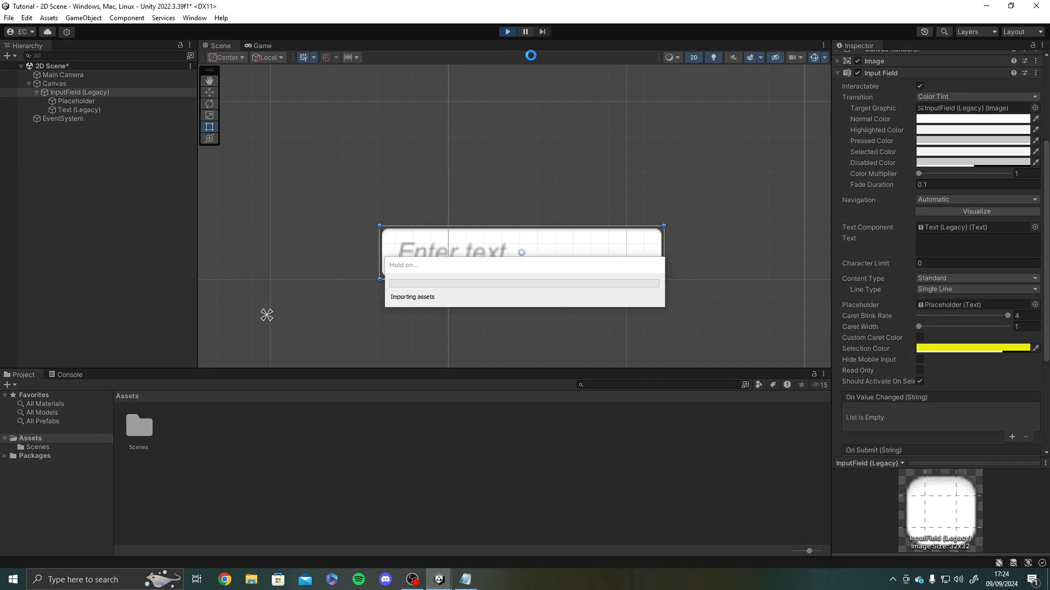
left_click(594, 199)
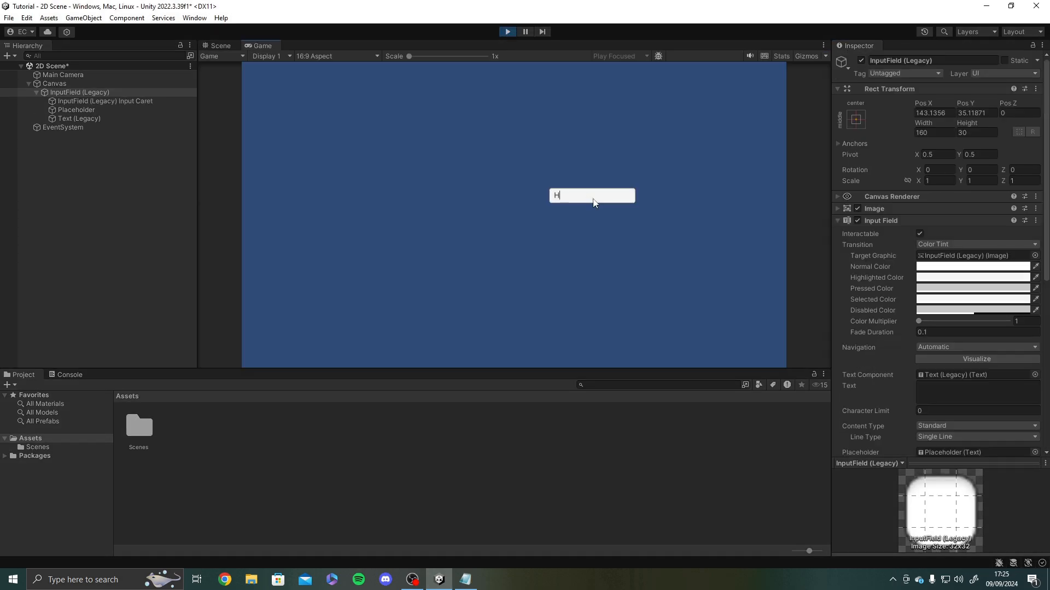
type("Hello World!")
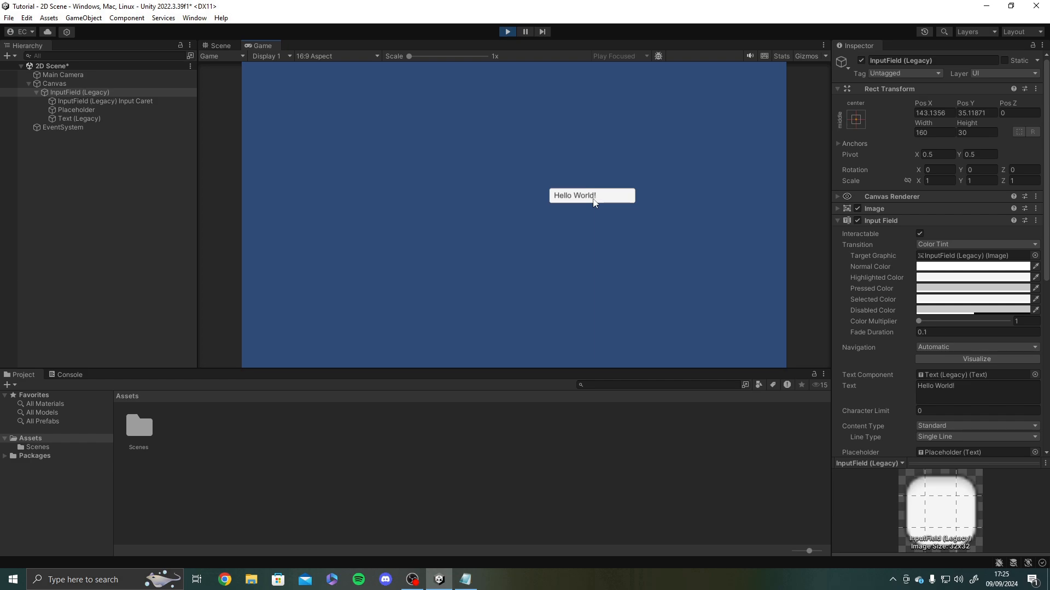
left_click_drag(593, 200, 558, 198)
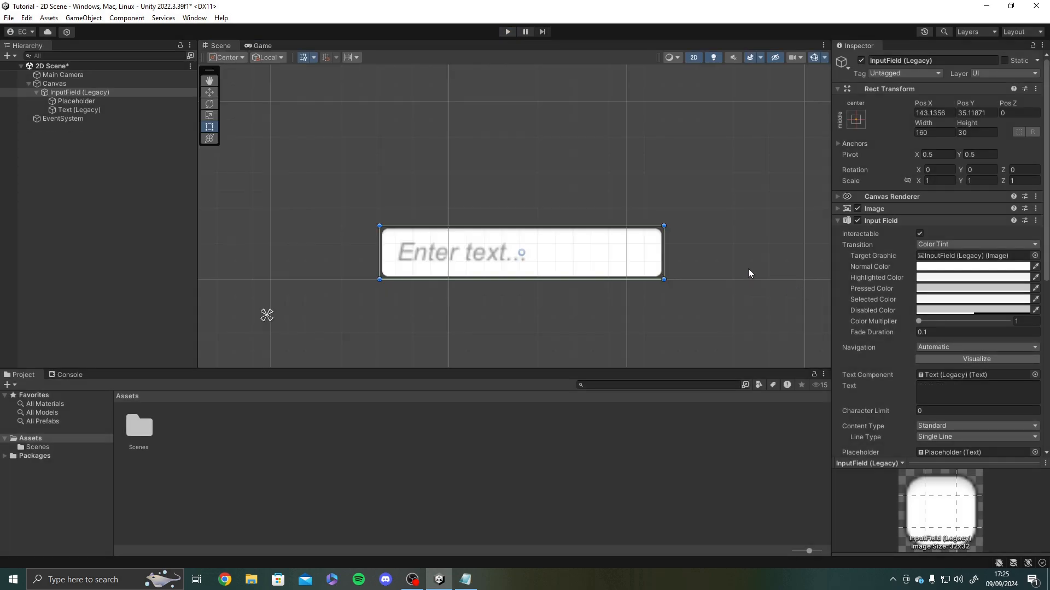
- Enable Read Only on the Input Field, test focusing it in play mode, and stop the scene
scroll(876, 319, "down", 6)
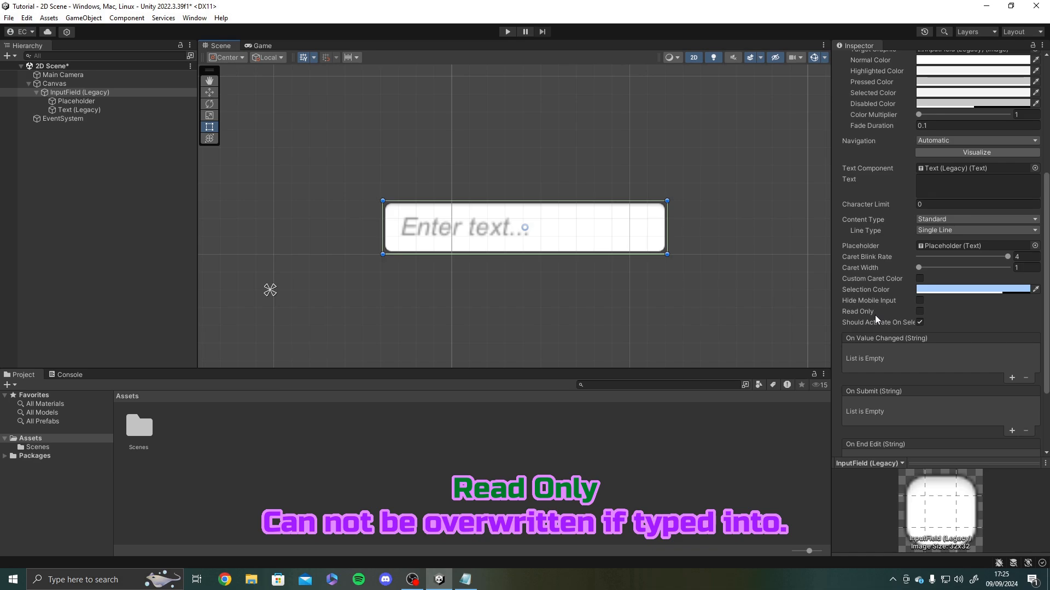
left_click(920, 311)
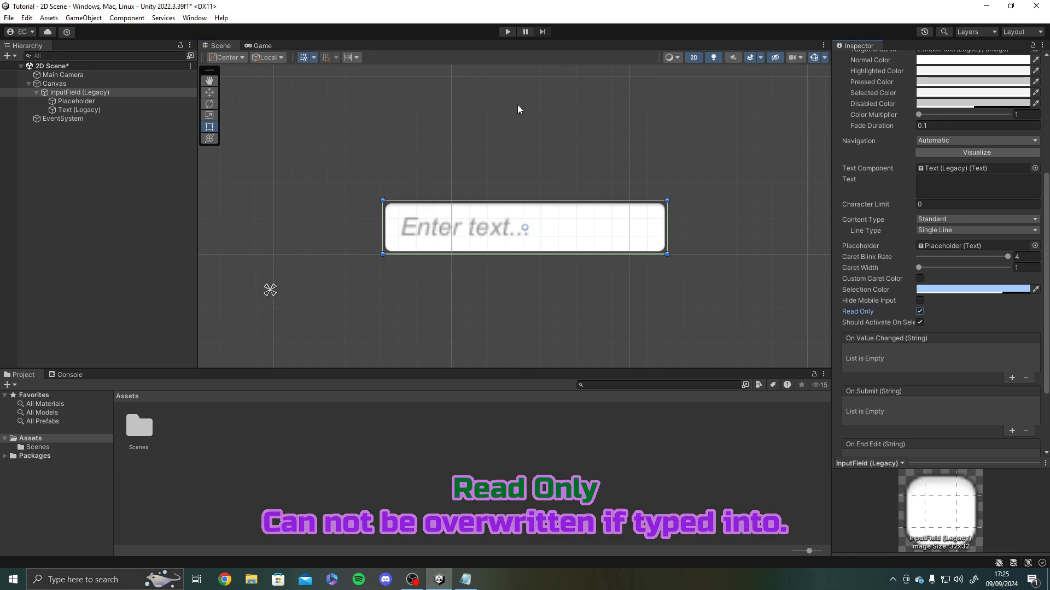
left_click(506, 33)
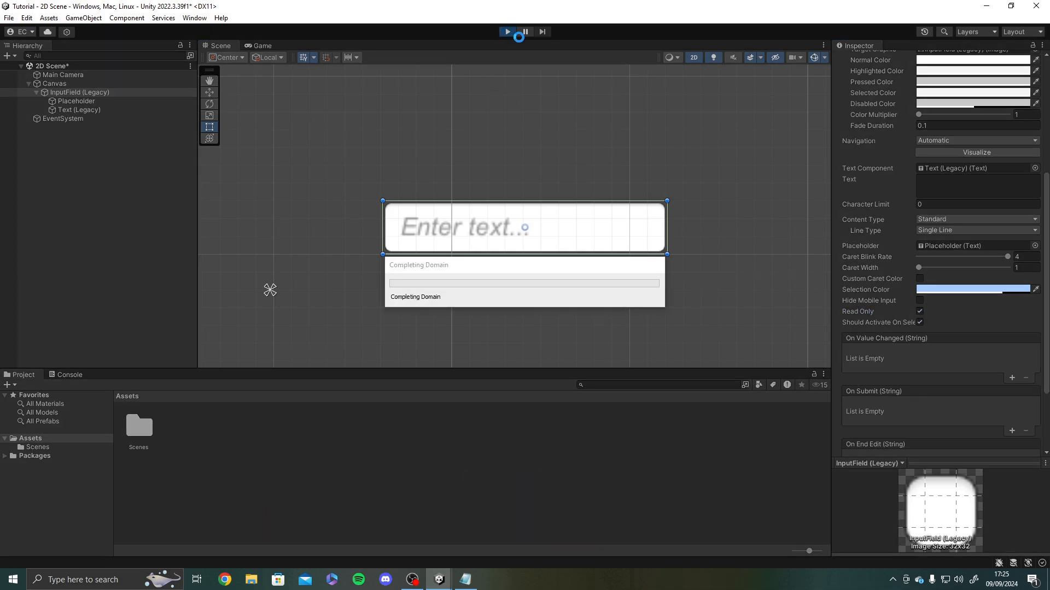
left_click(600, 198)
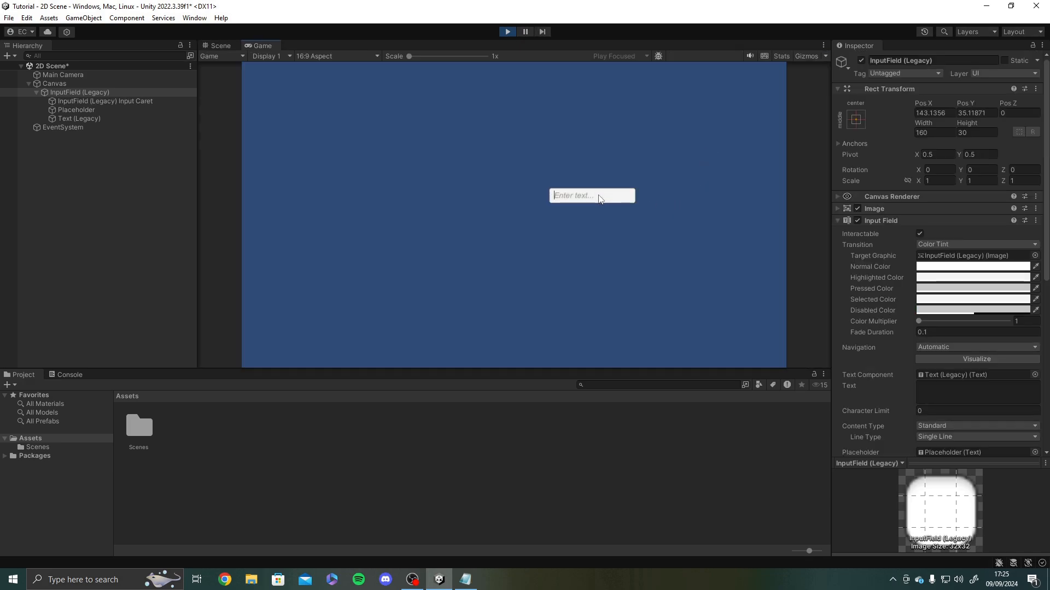
left_click(508, 32)
- Look over the Input Field's settings and disable Read Only
scroll(897, 329, "down", 5)
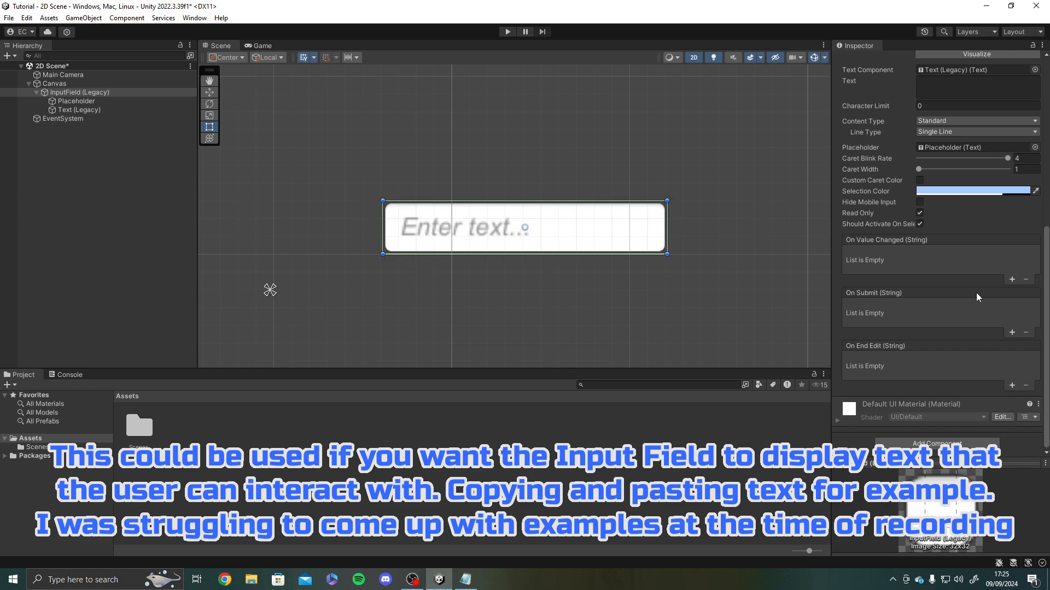
scroll(1022, 235, "up", 4)
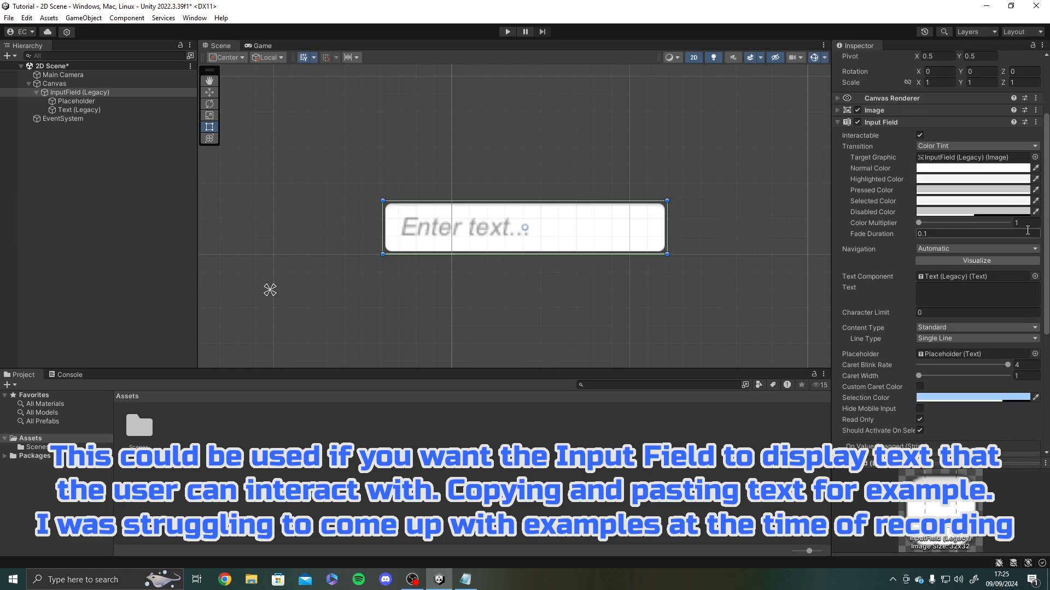
scroll(1027, 232, "up", 2)
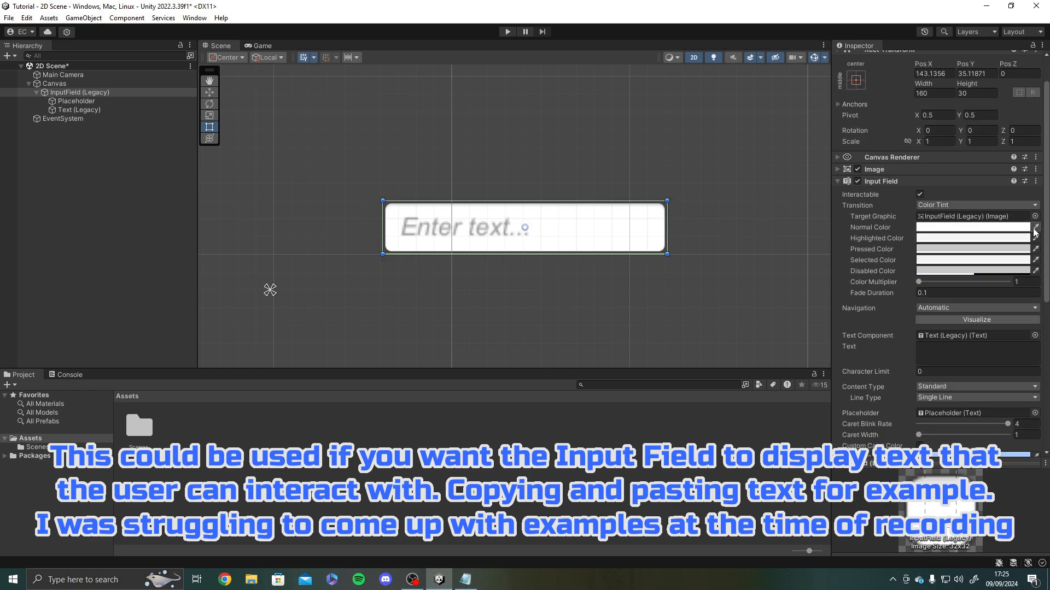
scroll(957, 202, "down", 4)
scroll(957, 202, "down", 6)
left_click(919, 242)
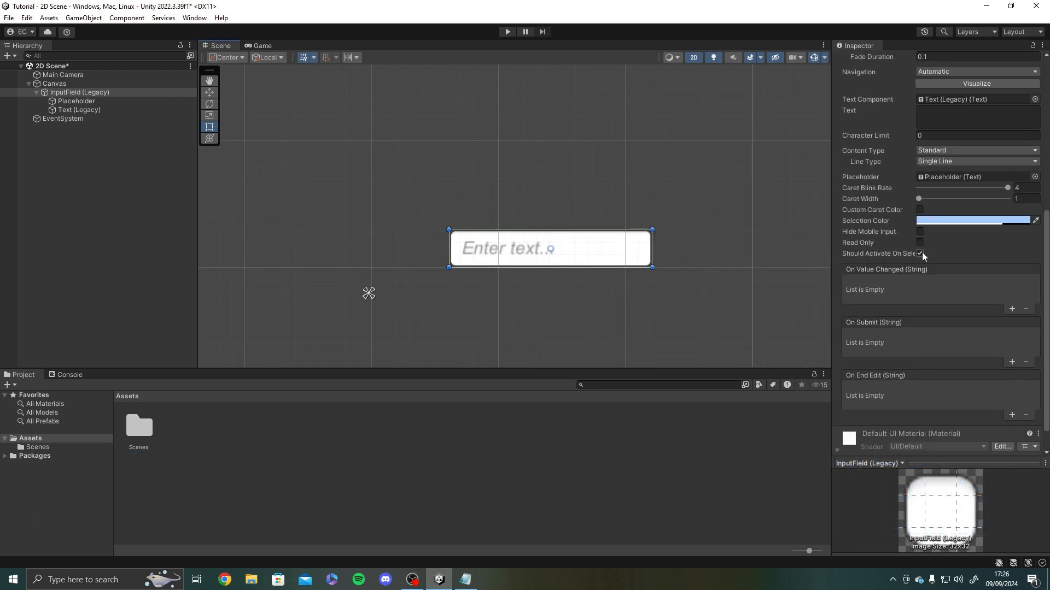
- Examine the Should Activate On Select option and the On Value Changed, On Submit and On End Edit event lists
left_click_drag(830, 271, 792, 264)
scroll(857, 249, "up", 2)
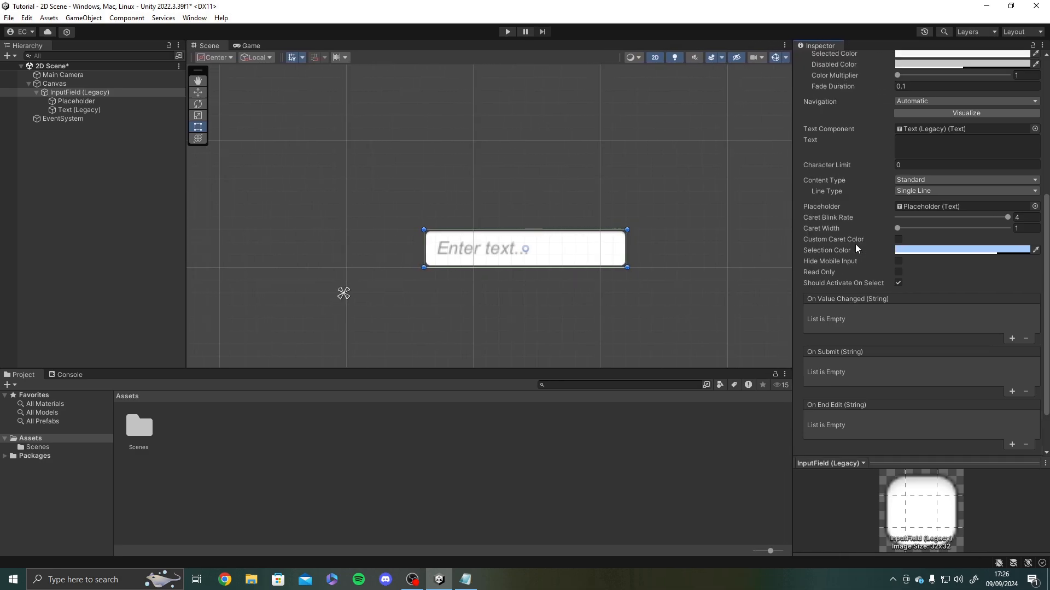
scroll(857, 268, "down", 1)
scroll(547, 267, "down", 1)
middle_click_drag(559, 248, 544, 240)
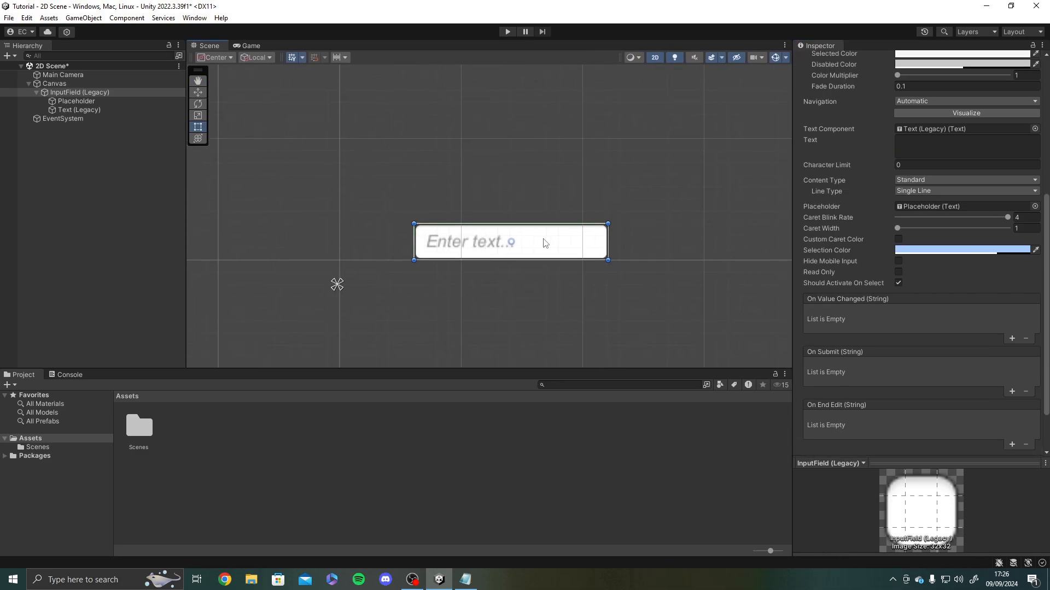
left_click_drag(791, 282, 828, 283)
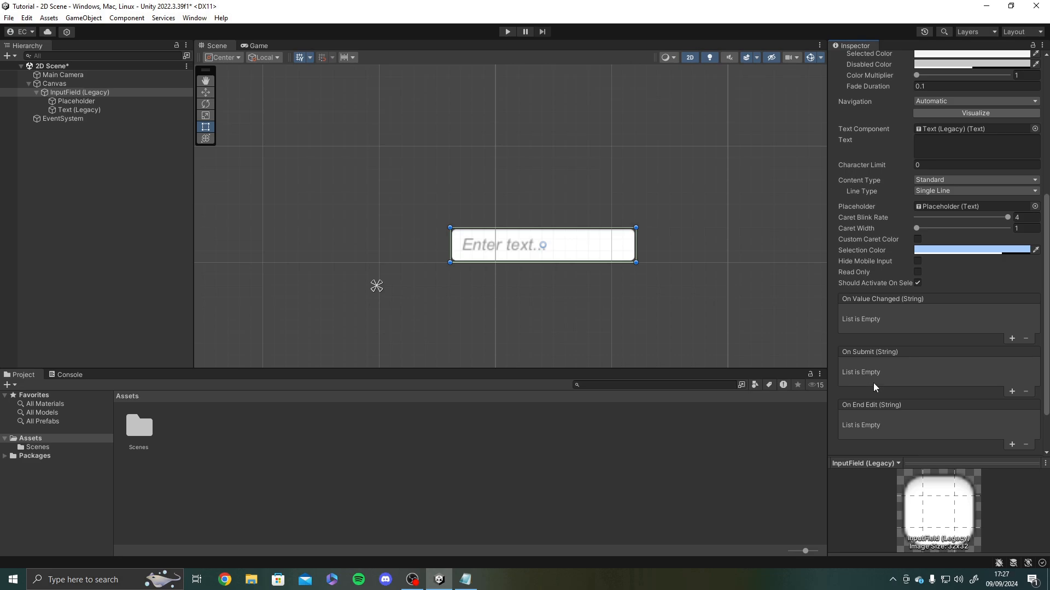
scroll(874, 388, "down", 2)
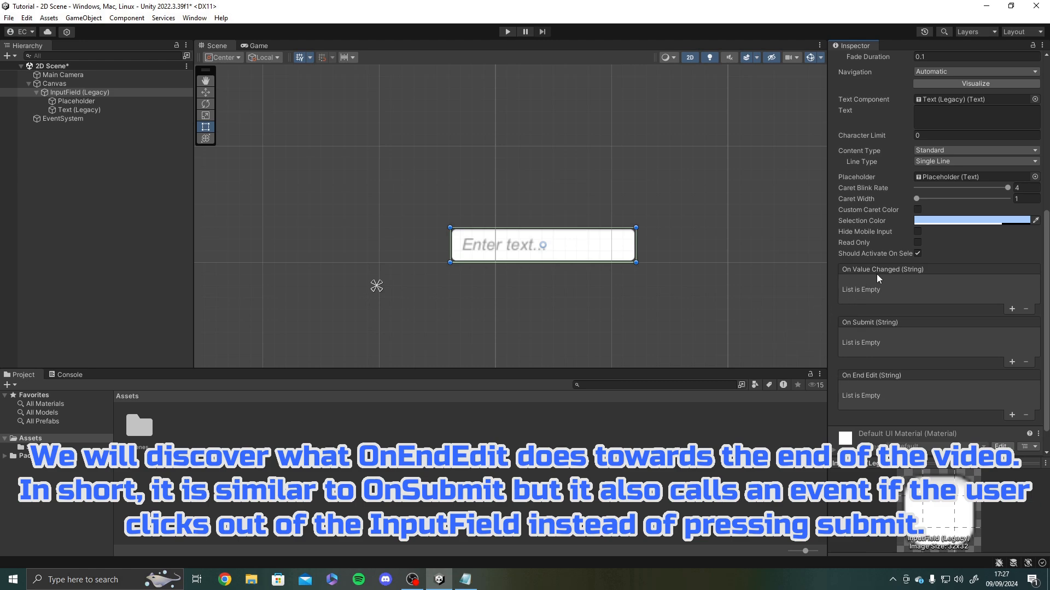
scroll(875, 394, "down", 1)
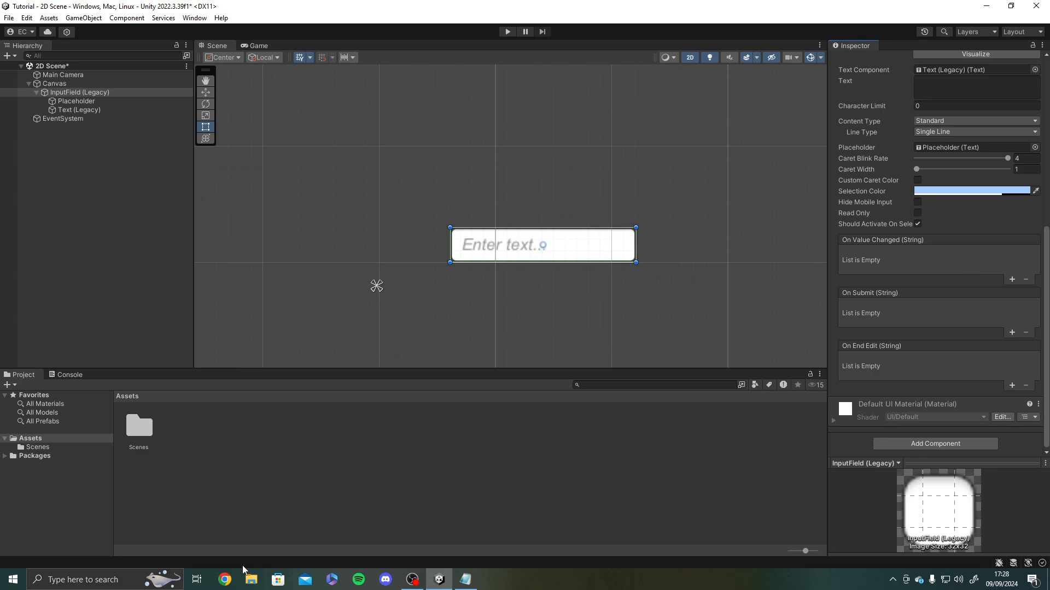
- Create a C# script named MyInputField in the Assets folder and open it in Visual Studio
right_click(252, 520)
mouse_move(293, 187)
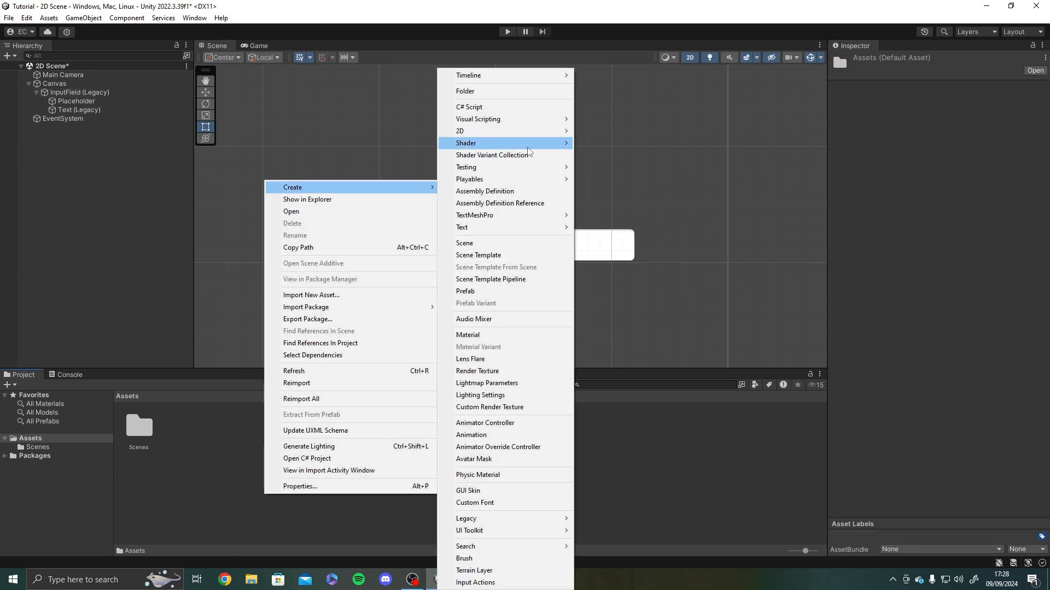
left_click(502, 107)
type("IO")
key("BackSpace")
key("BackSpace")
type("M")
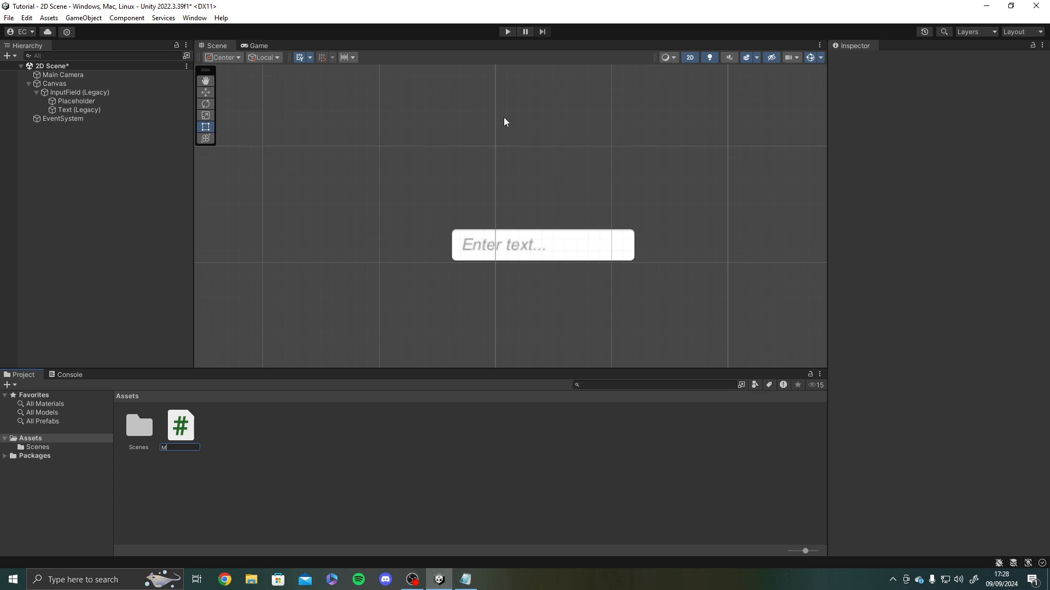
type("yInputField")
key("Return")
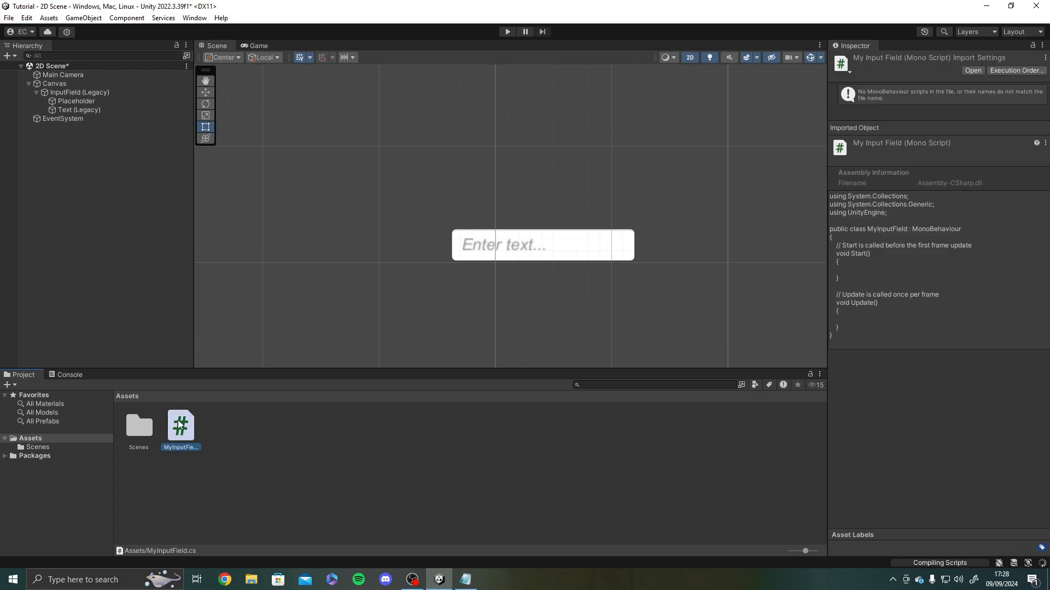
double_click(178, 423)
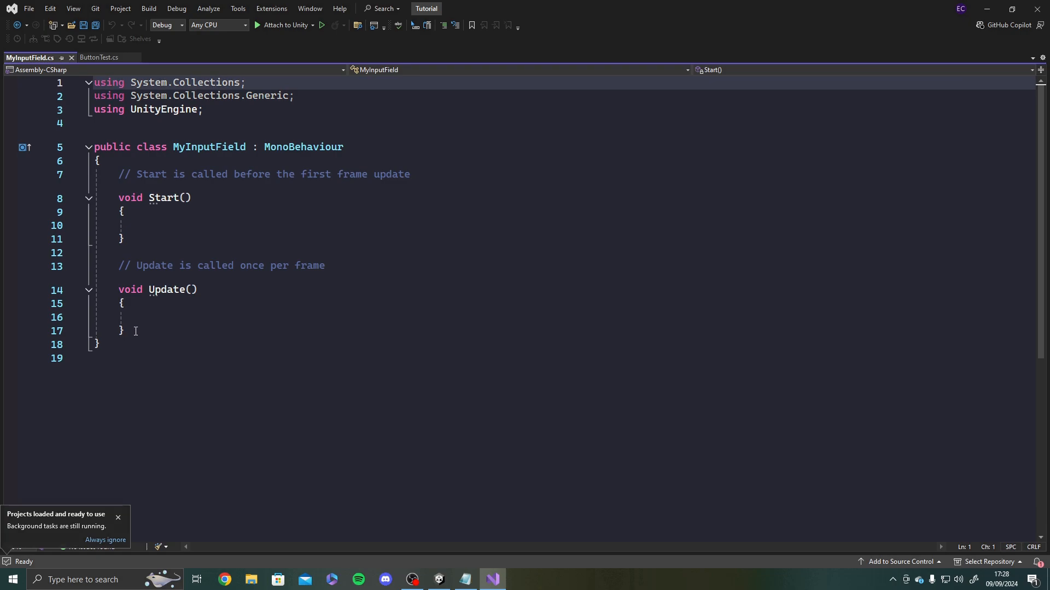
- Replace the Start and Update methods in MyInputField with a public void method named OutputState()
left_click_drag(136, 330, 126, 167)
left_click(154, 197)
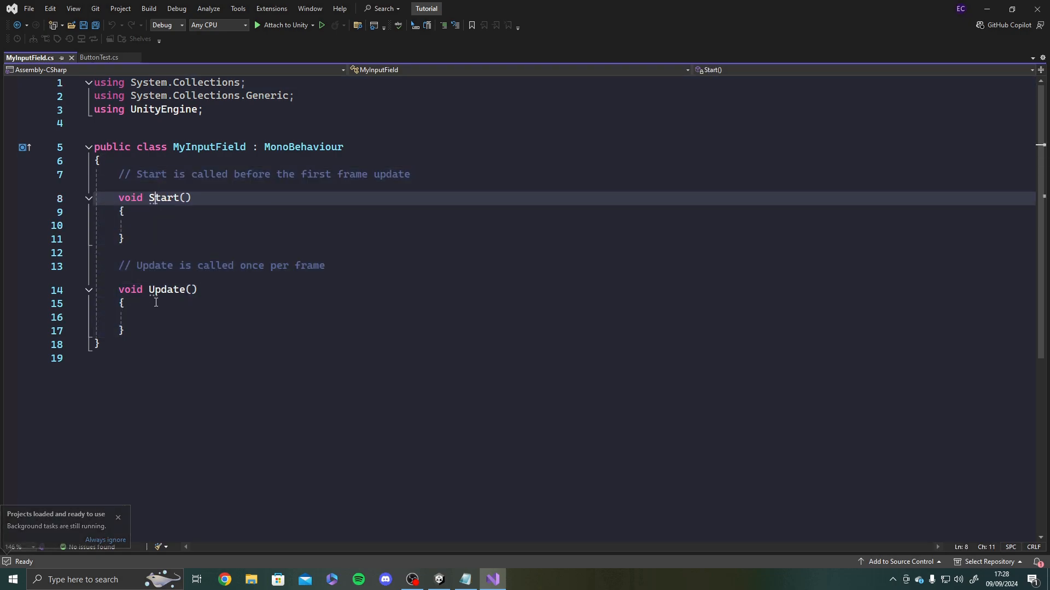
left_click_drag(128, 331, 120, 174)
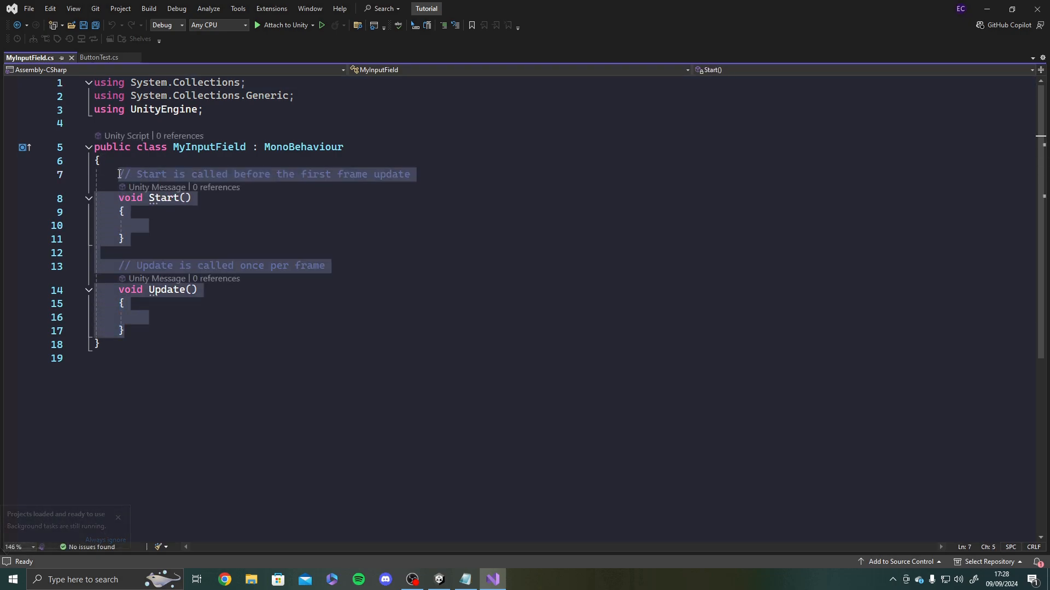
type("public void")
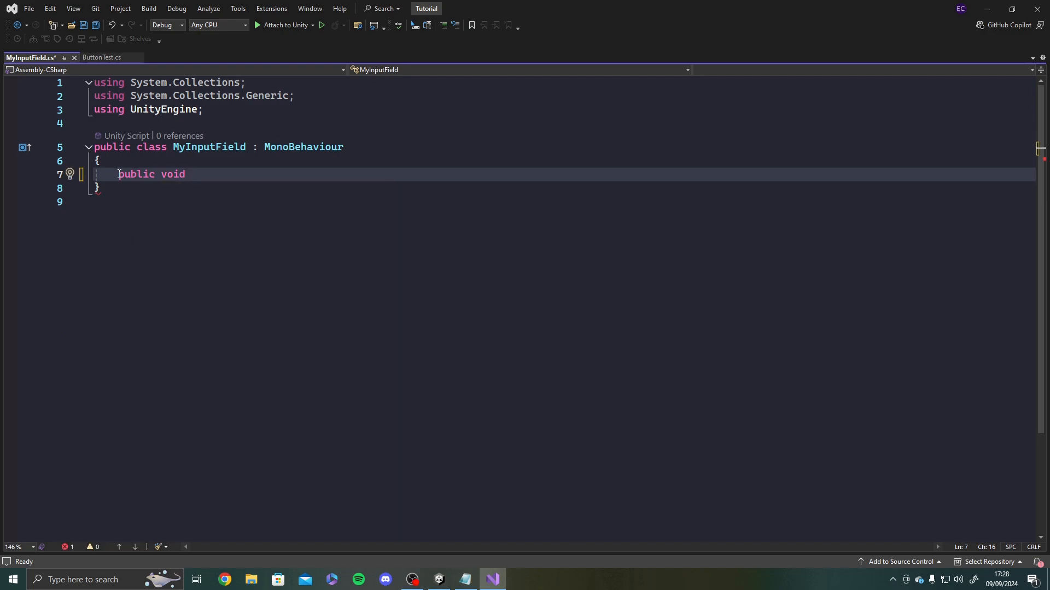
type(" Outp")
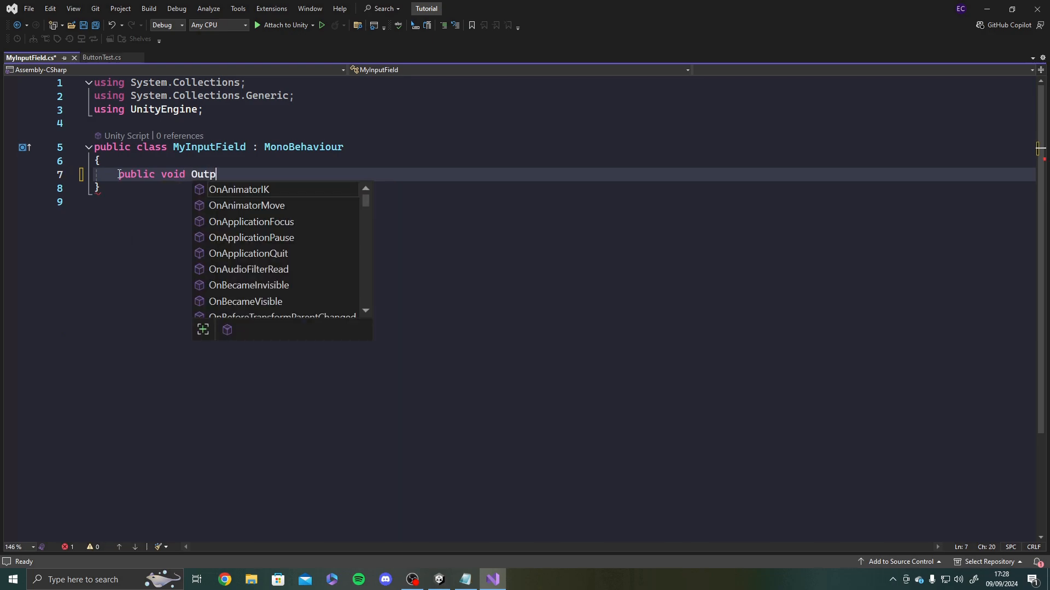
type("utState() {")
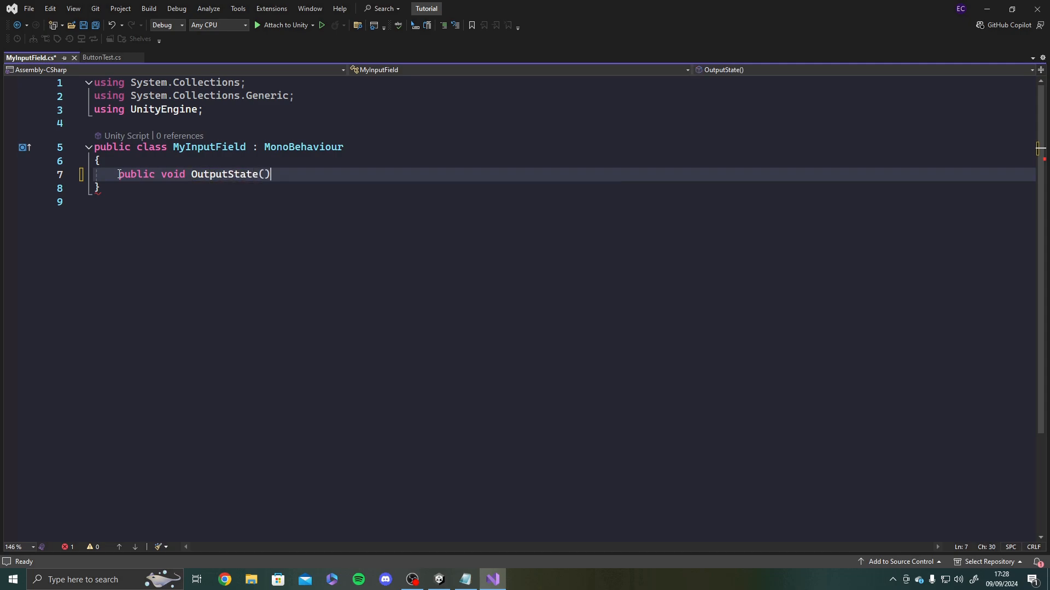
key("Return")
- Add a print statement to OutputState() that outputs "The string has just been updated"
type("print(")
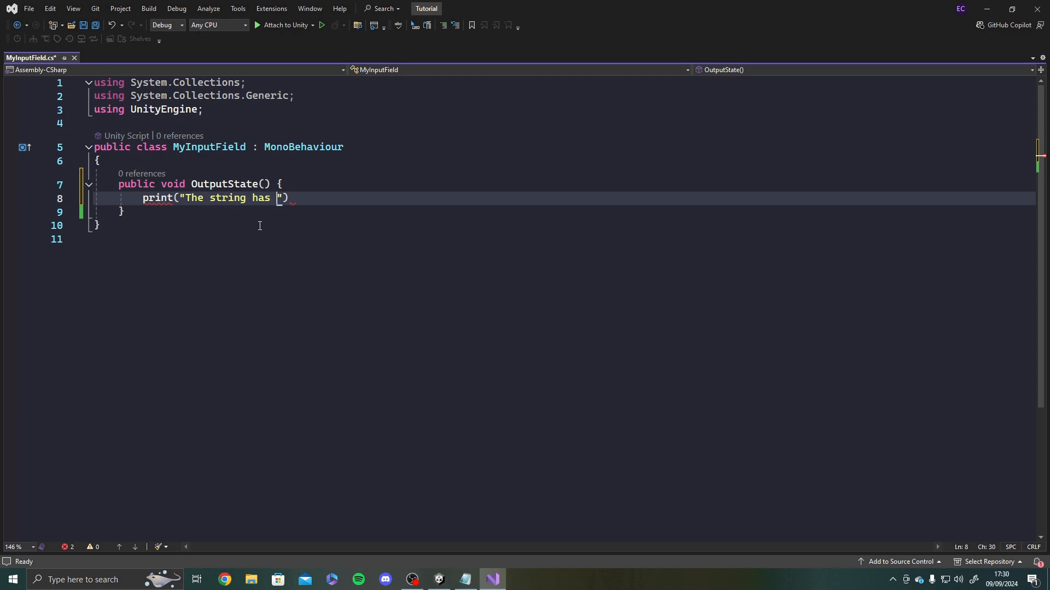
type("just been updatged")
key("BackSpace")
key("BackSpace")
key("BackSpace")
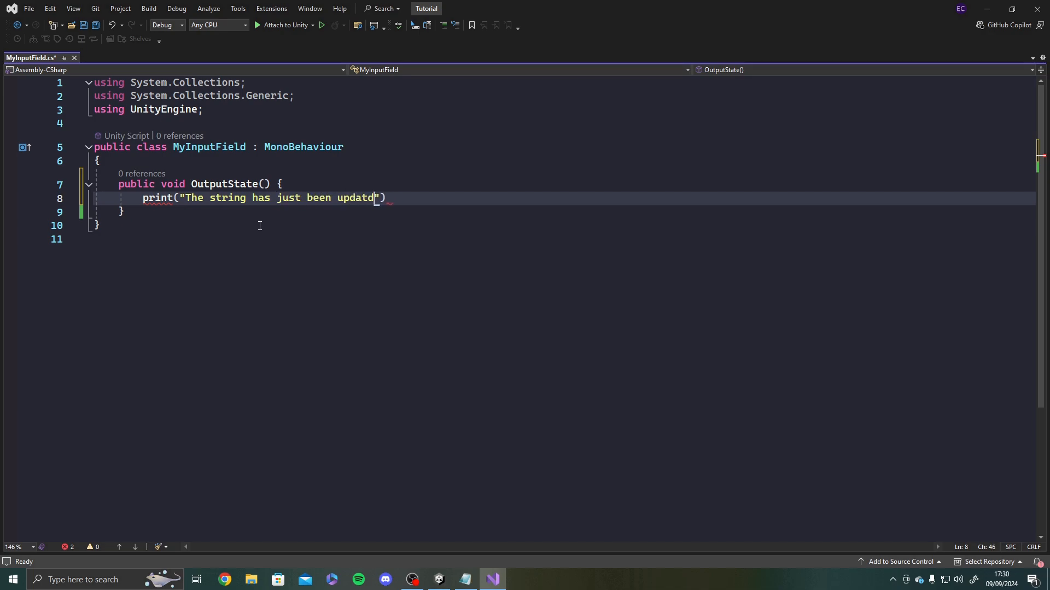
type("ed\");")
key("Delete")
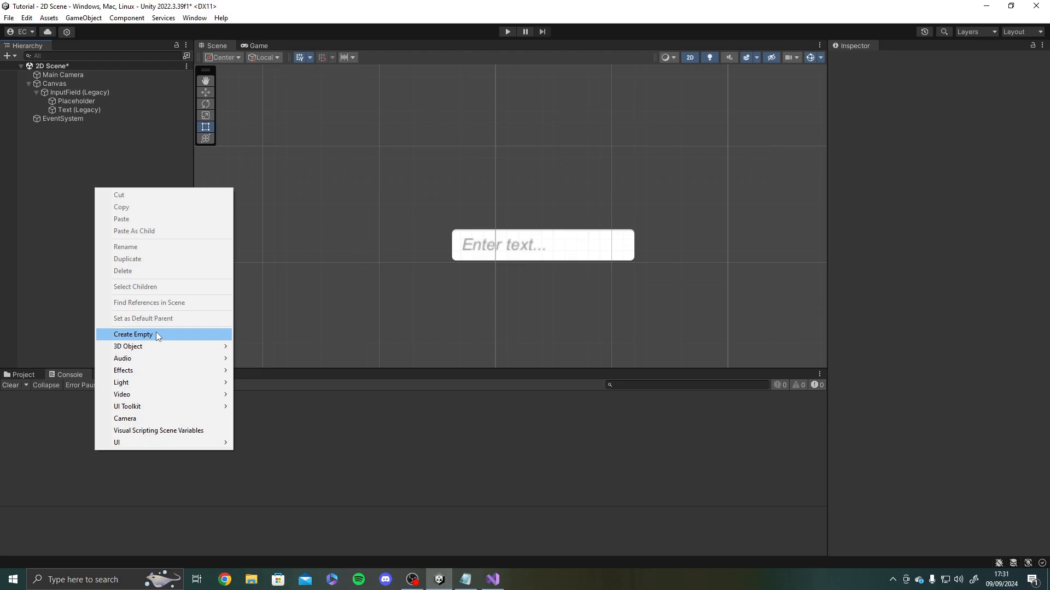
- Create an empty GameObject named InputFieldScript at the root of the scene
left_click(156, 332)
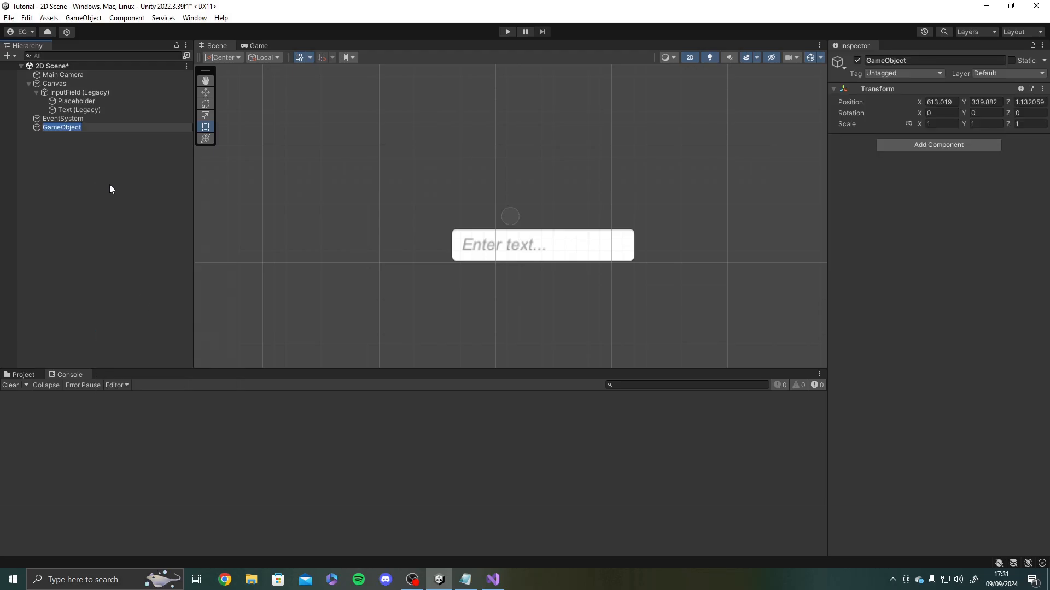
type("InputFieldScript")
key("Return")
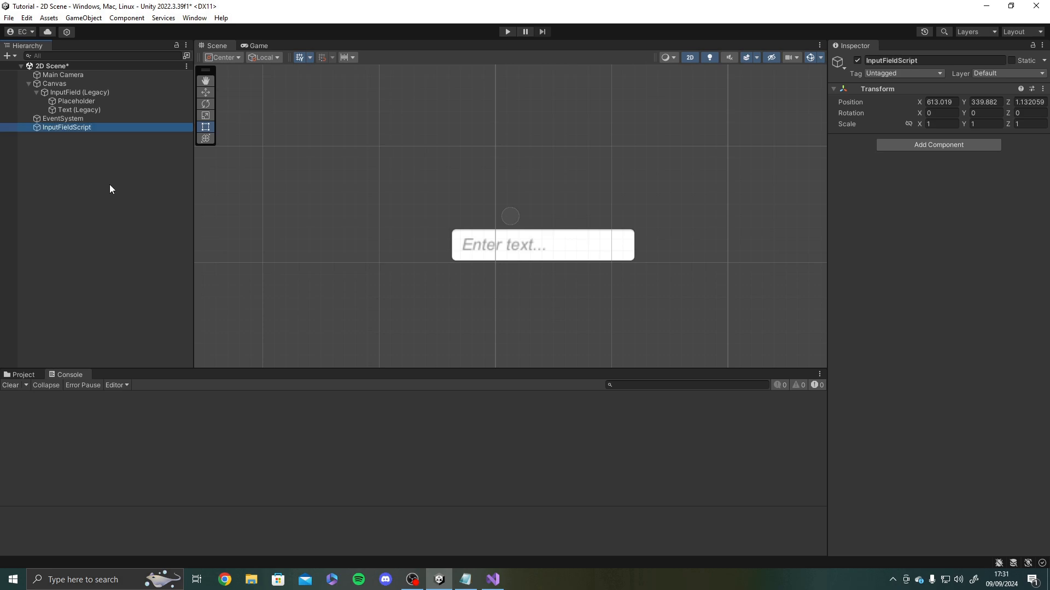
- Attach the MyInputField script from the Assets folder to the InputFieldScript object
left_click(20, 374)
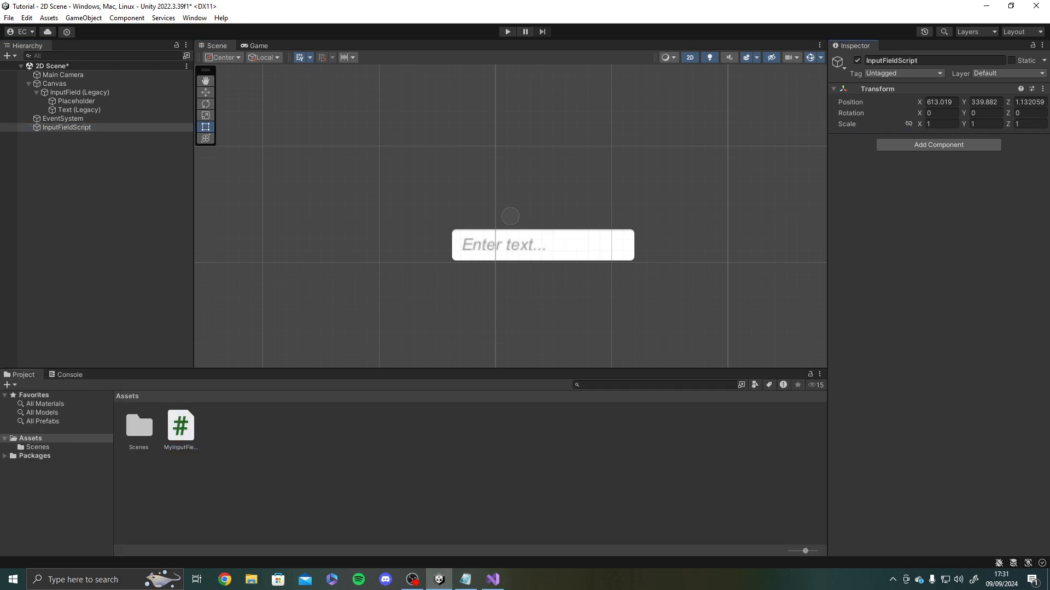
left_click(210, 436)
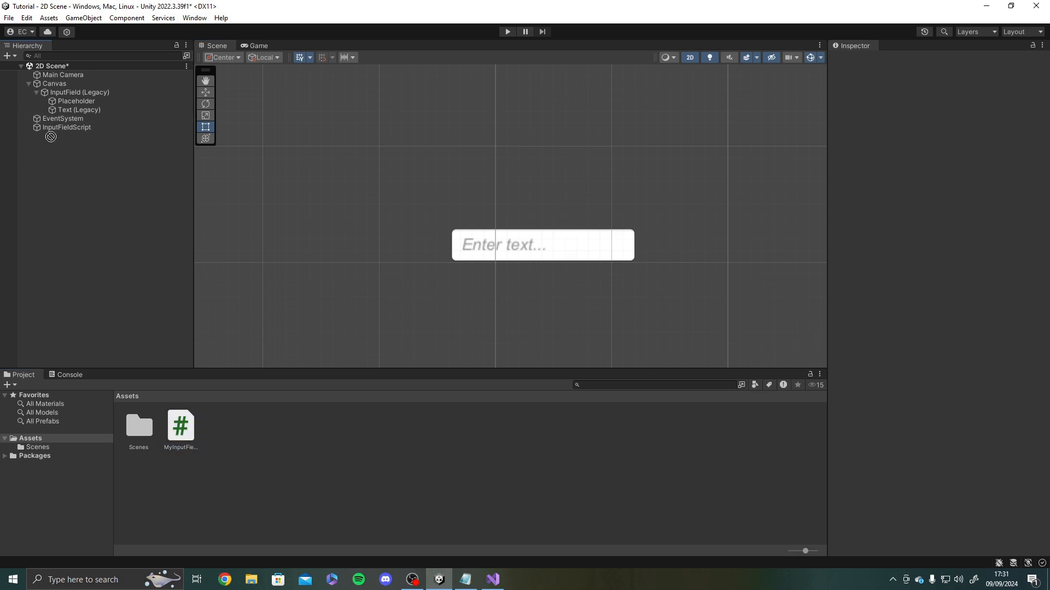
left_click(72, 92)
left_click(69, 128)
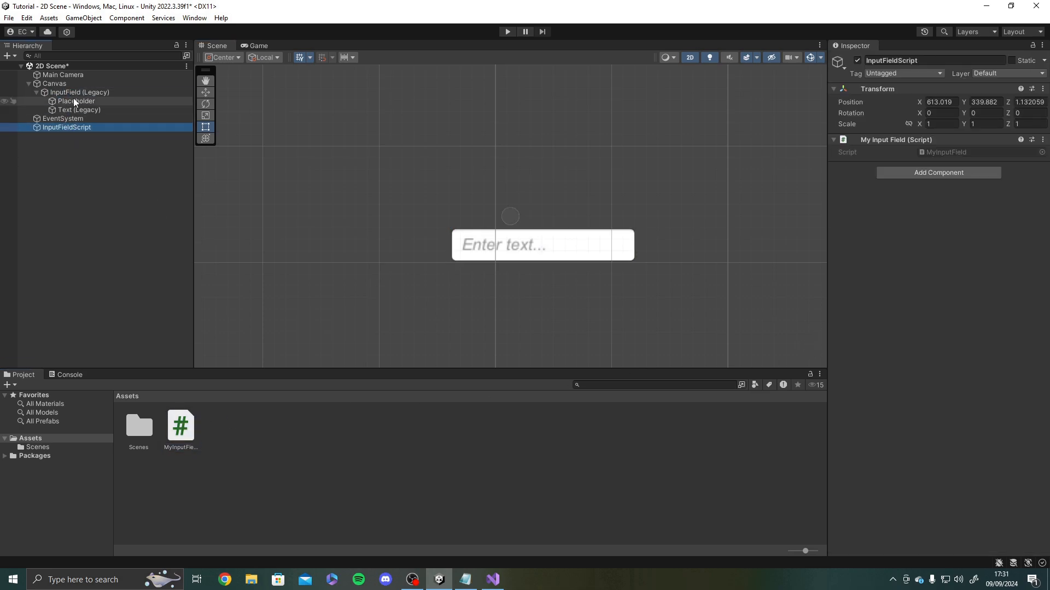
- Assign InputFieldScript to the InputField (Legacy) object's On Value Changed event and set its function to MyInputField.OutputState
left_click(54, 84)
left_click(73, 93)
scroll(873, 342, "down", 8)
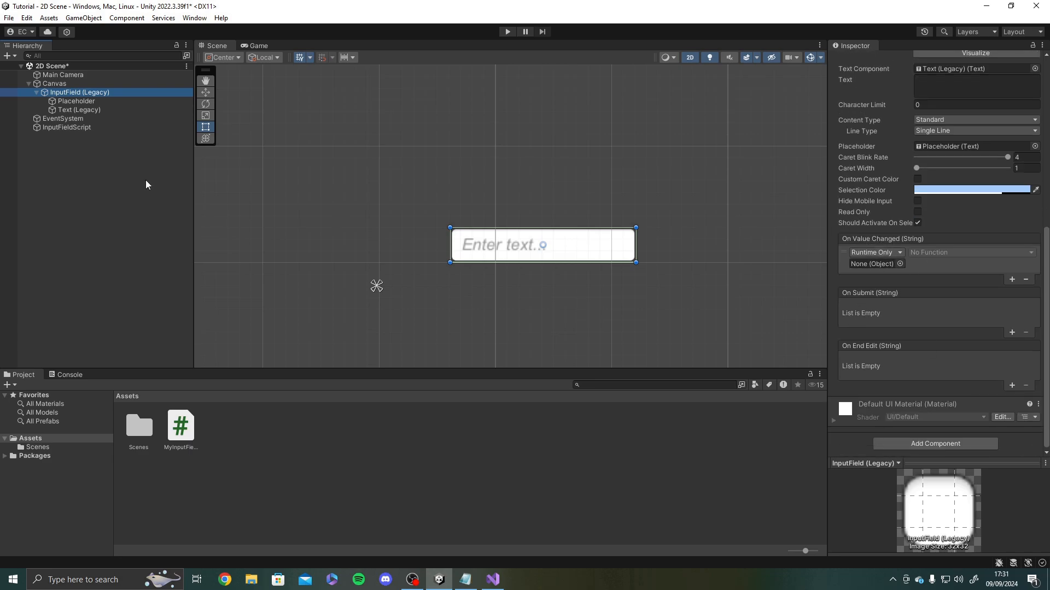
left_click_drag(44, 129, 874, 264)
left_click(970, 252)
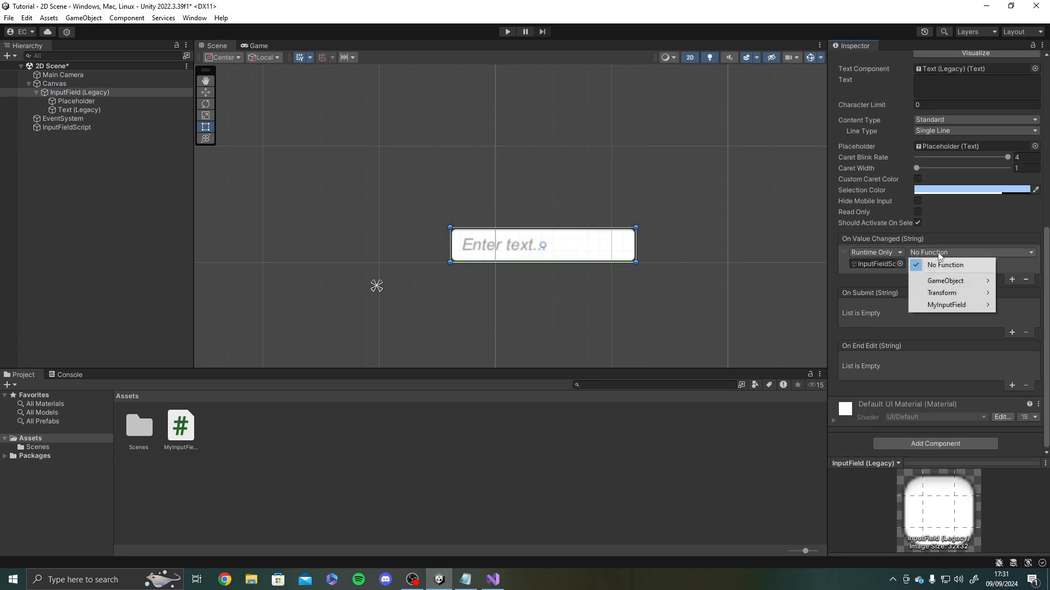
mouse_move(930, 305)
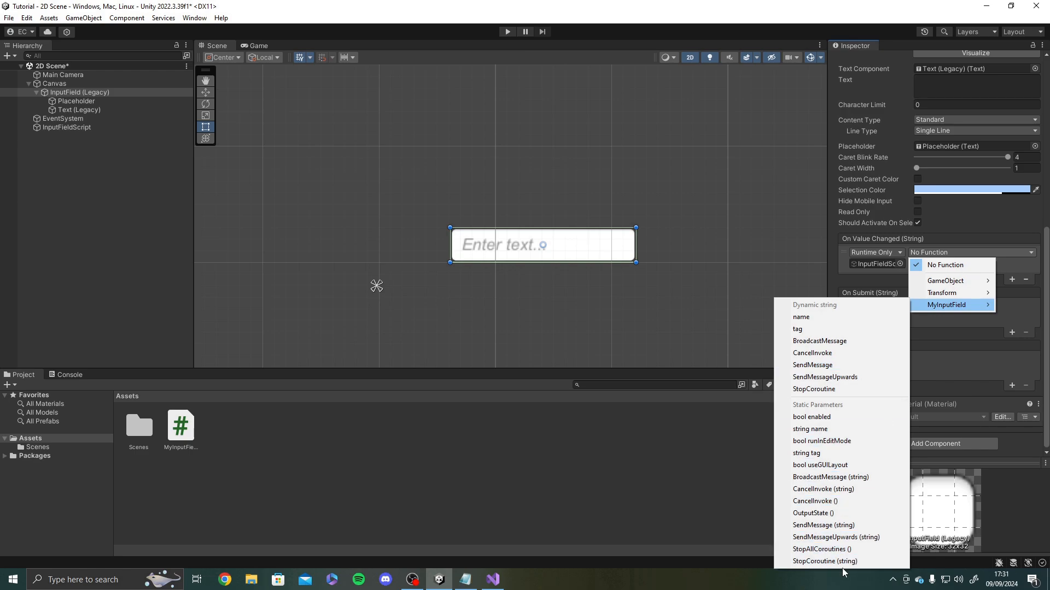
left_click(813, 514)
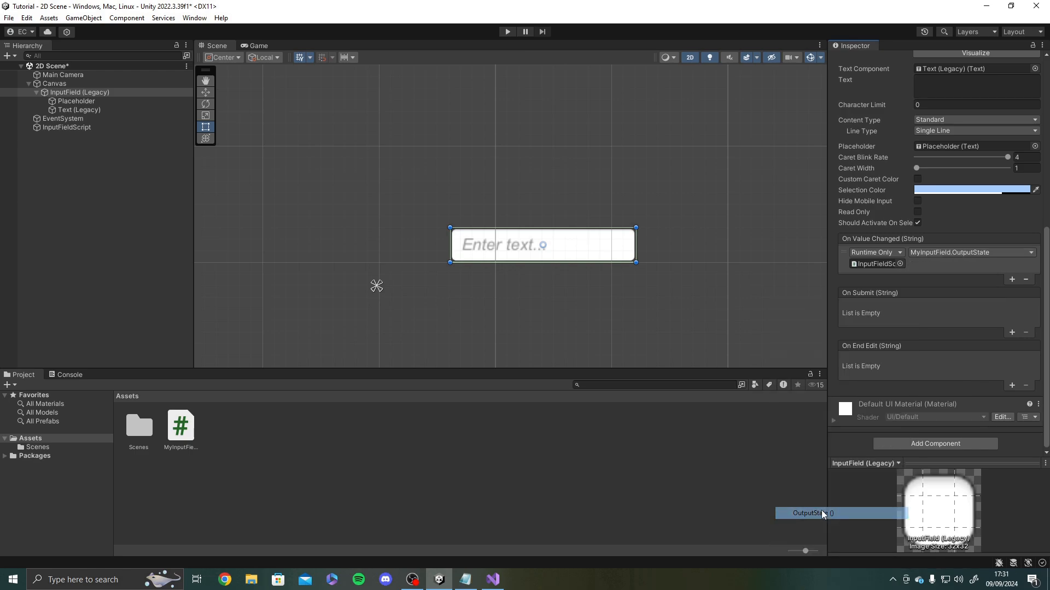
- Run the scene with the Console shown, enter "Hello" in the input field to test the event, and stop play mode
left_click(507, 32)
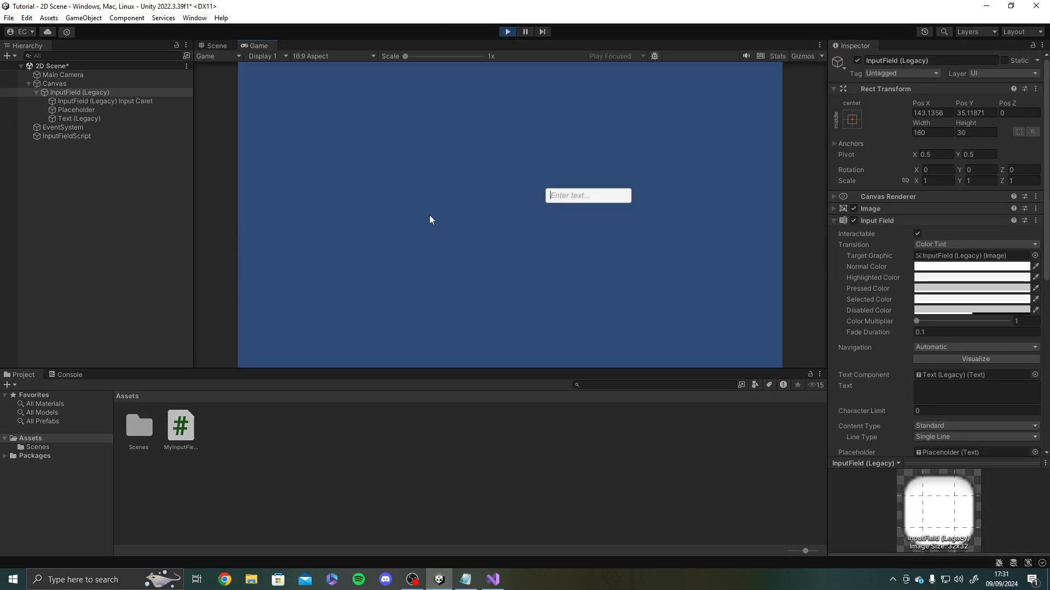
left_click(65, 375)
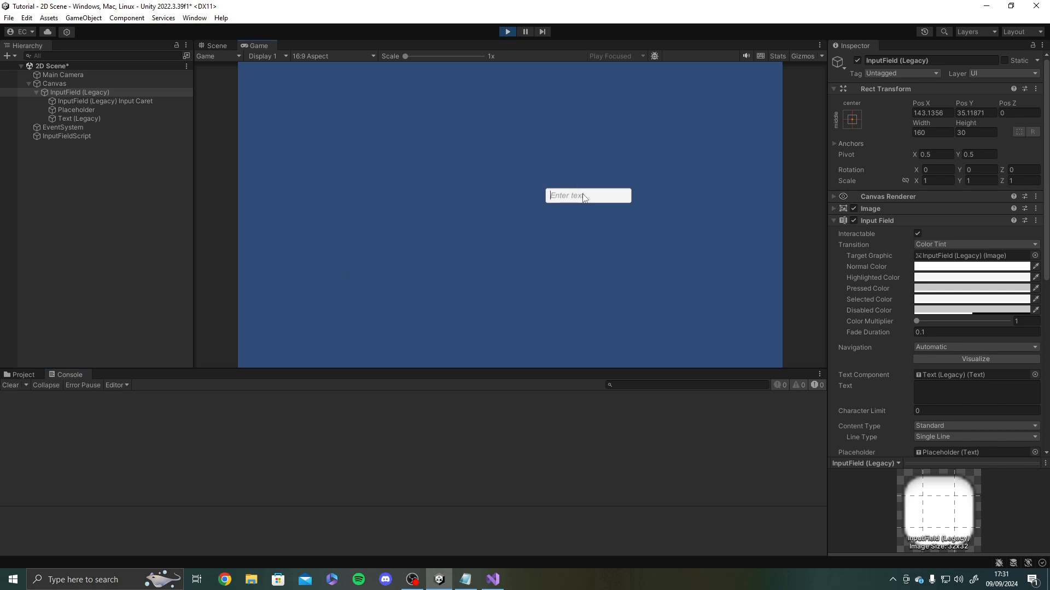
type("Hello")
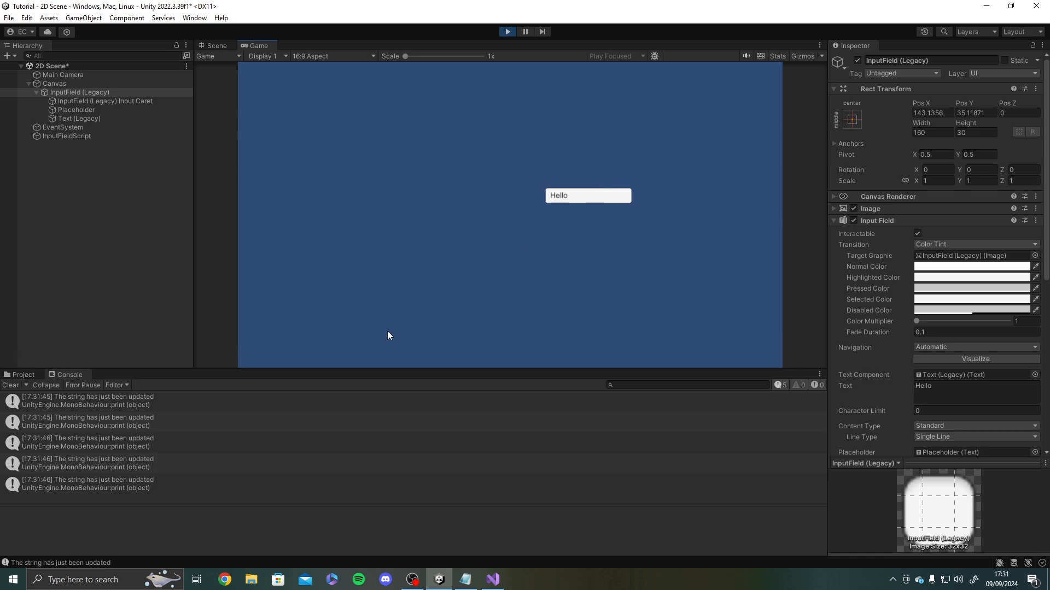
left_click(504, 32)
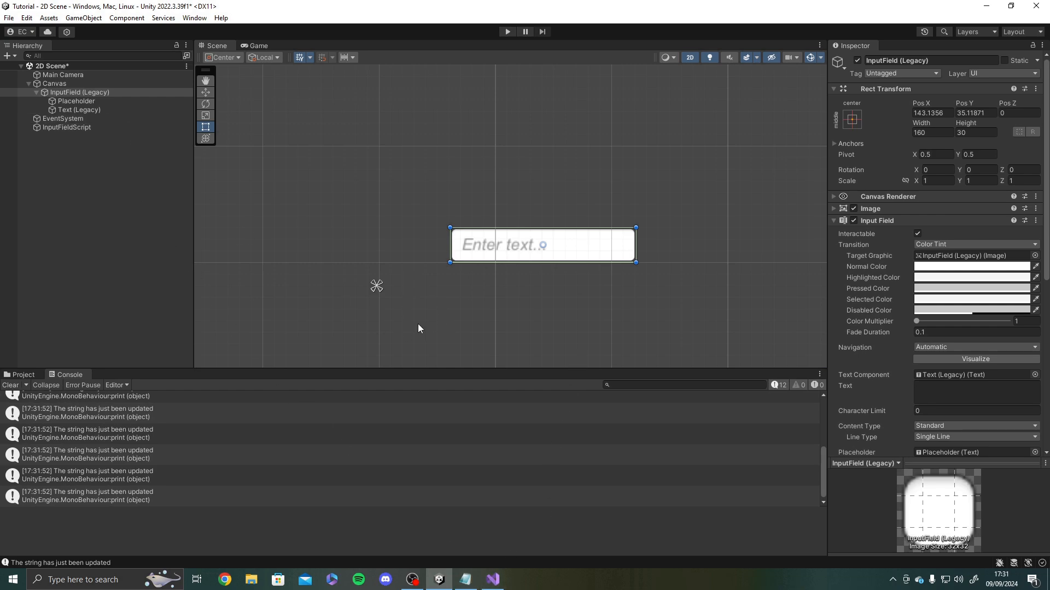
- Switch to Visual Studio, change the print message in OutputState() to "Submitted!", and save the script
left_click(492, 579)
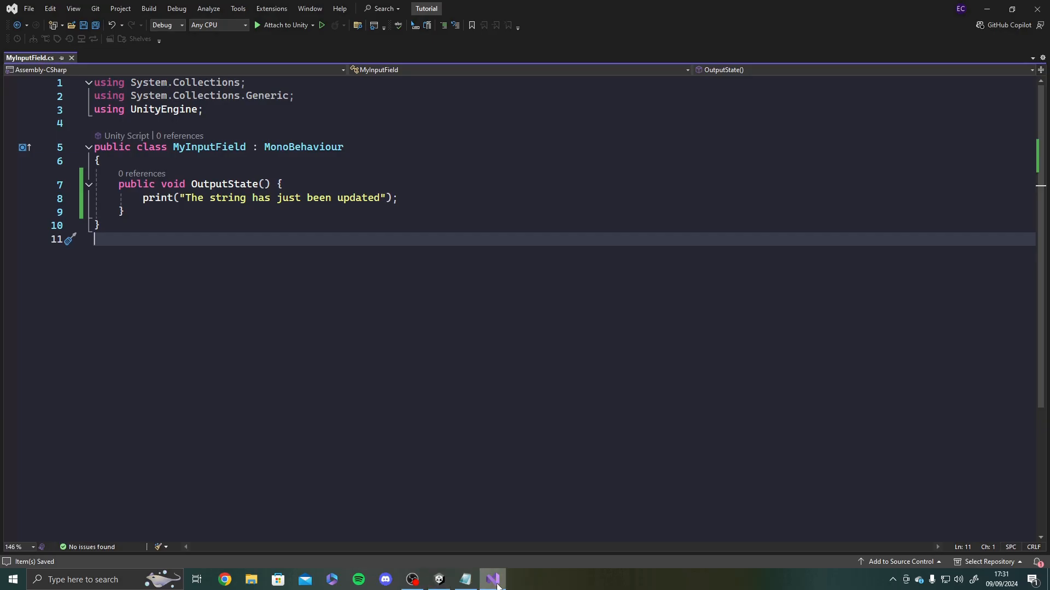
left_click_drag(380, 198, 185, 198)
key("BackSpace")
type("Sub")
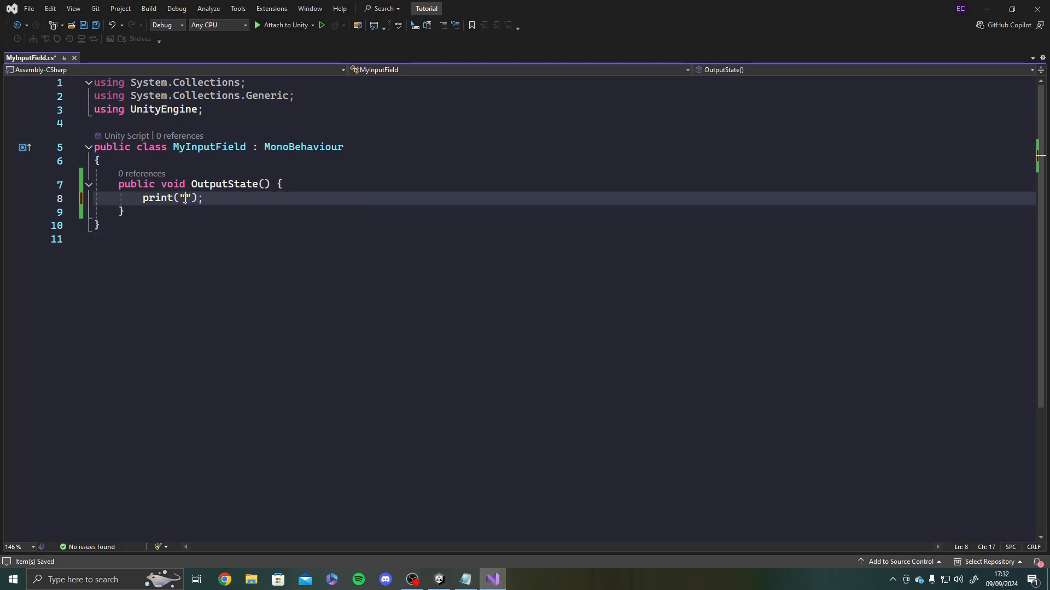
type("mu")
key("BackSpace")
type("iutt")
key("BackSpace")
key("BackSpace")
key("BackSpace")
type("tted!")
left_click(311, 274)
key("ctrl+s")
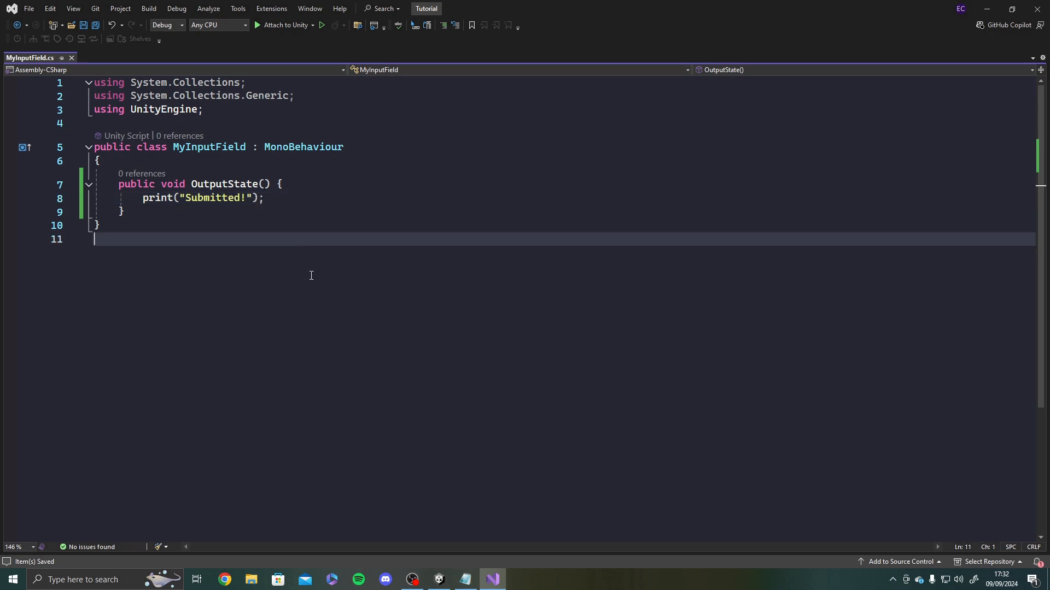
- Return to Unity and remove the OutputState entry from the InputField (Legacy) object's On Value Changed list
left_click(440, 581)
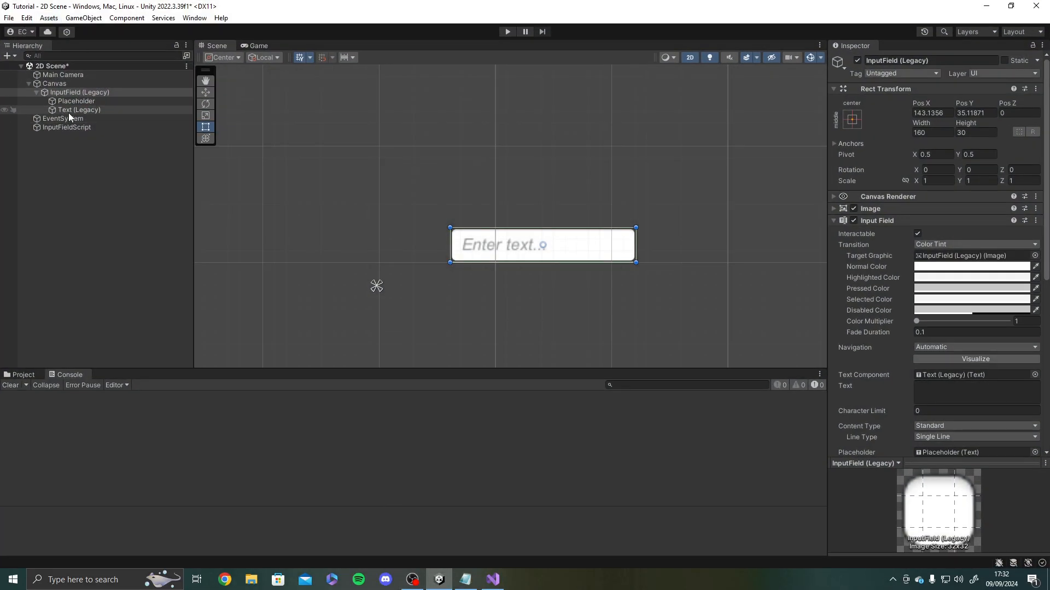
left_click(68, 109)
left_click(67, 127)
double_click(66, 93)
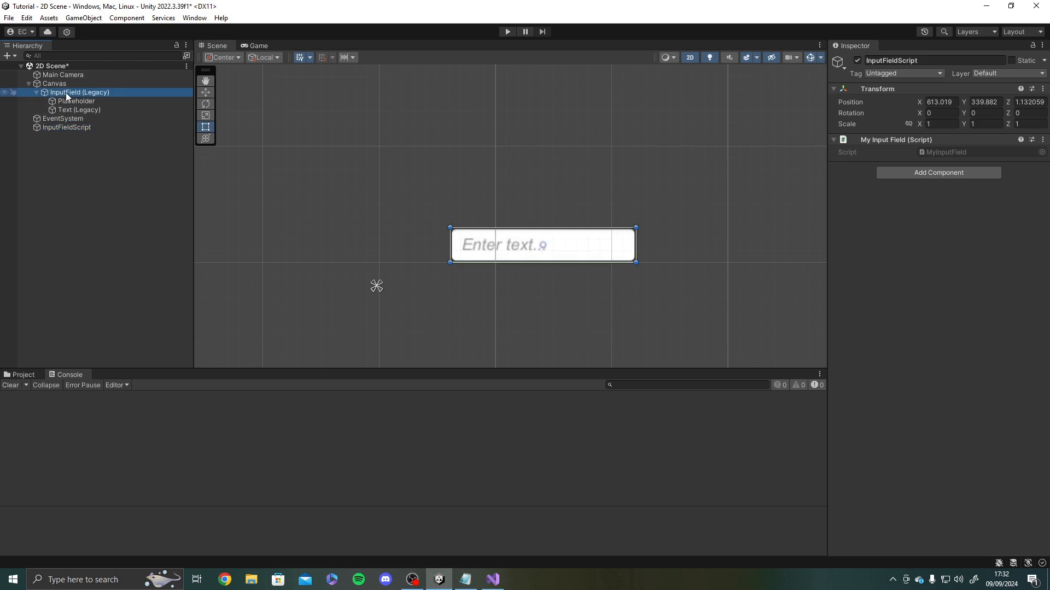
scroll(867, 352, "down", 10)
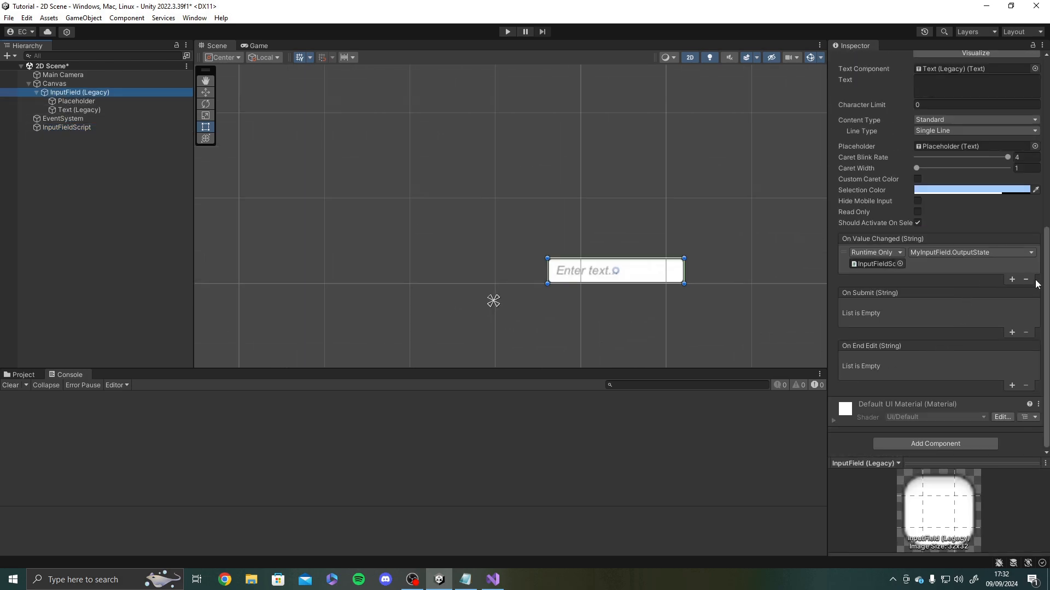
left_click(1026, 281)
left_click(1026, 281)
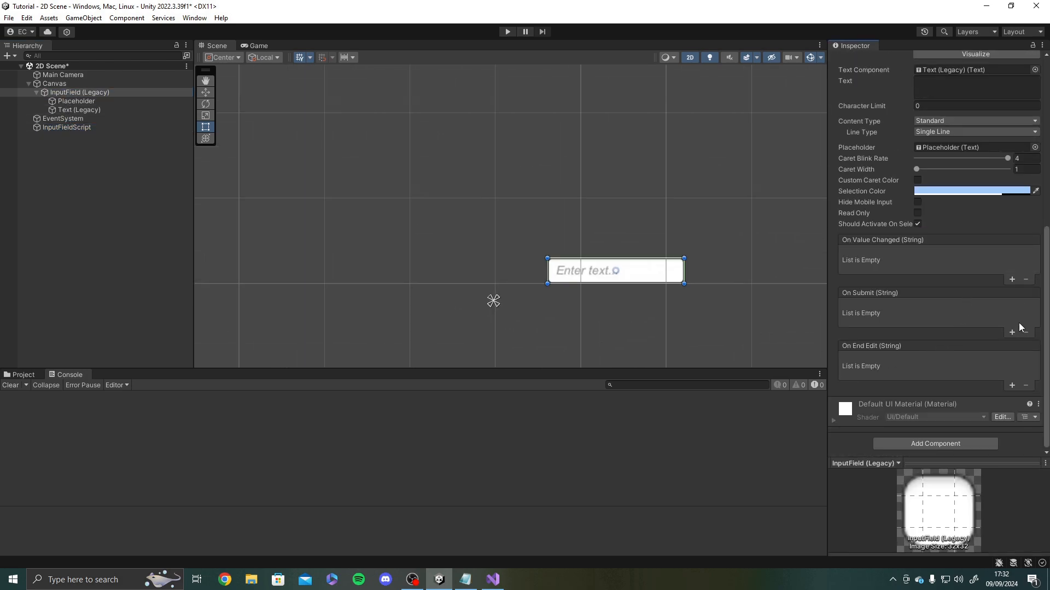
- Add an On Submit event entry that targets InputFieldScript and calls MyInputField.OutputState
left_click(1011, 332)
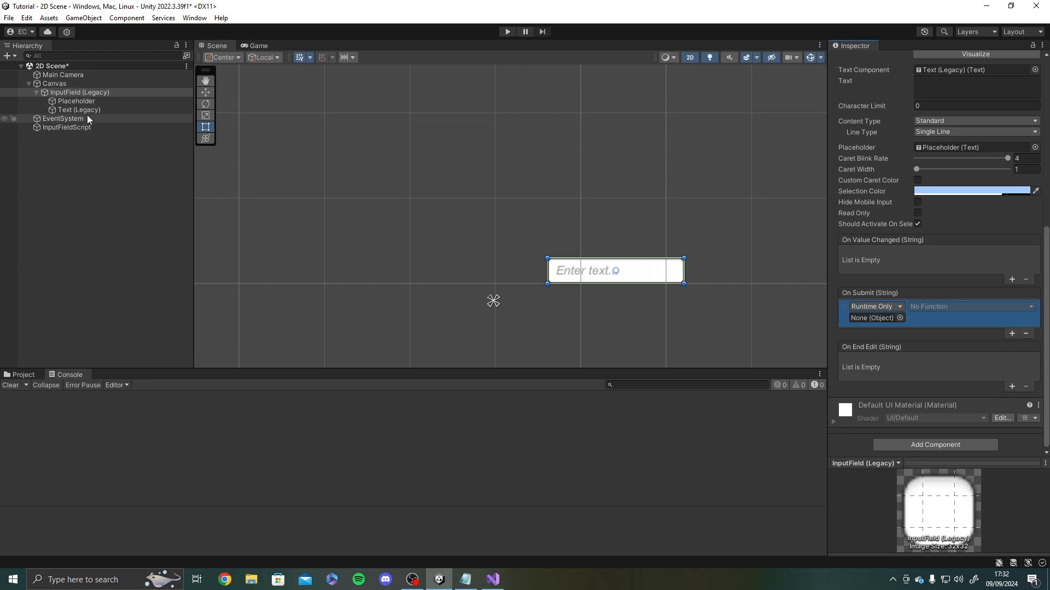
left_click_drag(81, 128, 874, 319)
left_click(944, 306)
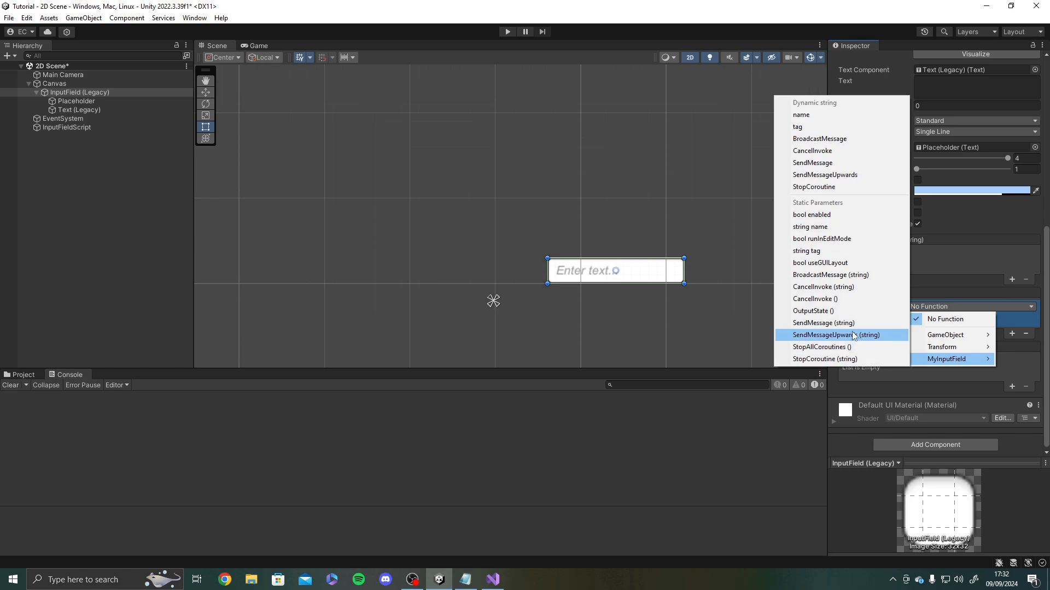
left_click(837, 338)
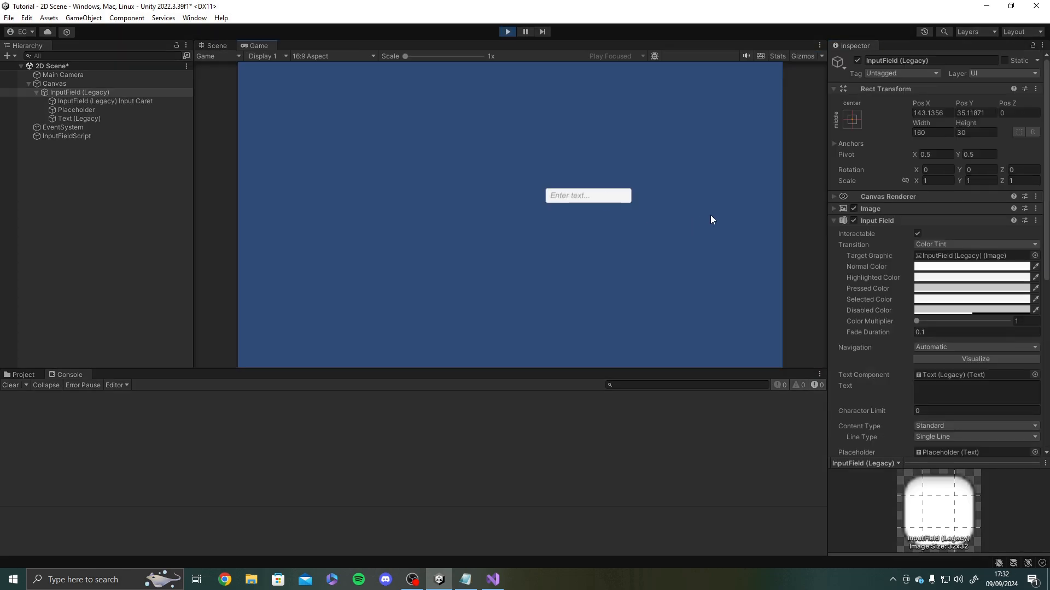
- Test the running input field by submitting "Hello World!" several times, clear the Console, and stop play mode
type("Hello World")
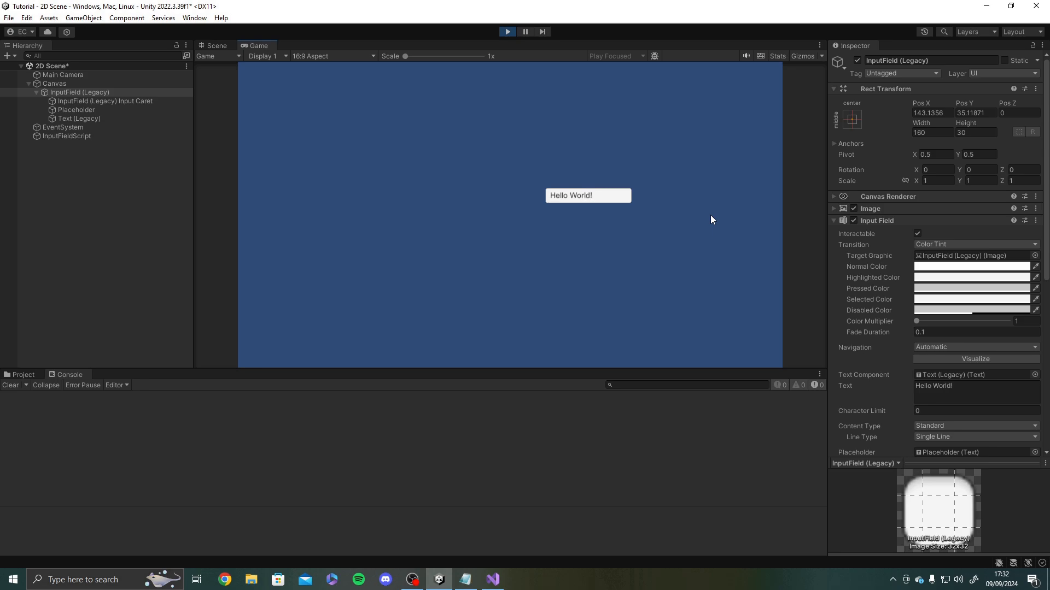
type("!")
key("Return")
key("Return")
key("Return")
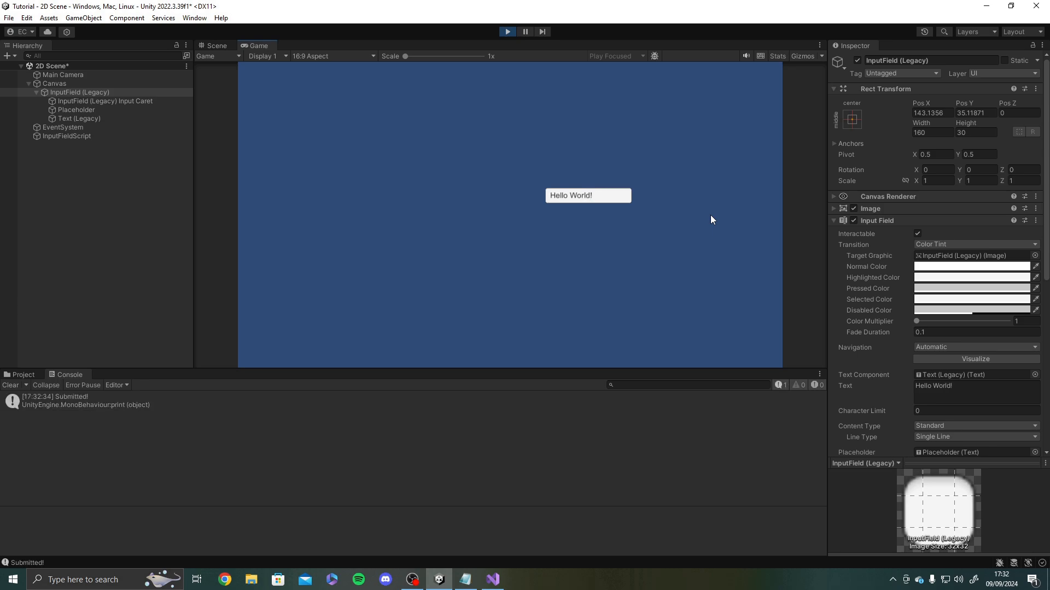
key("Return")
key("Return")
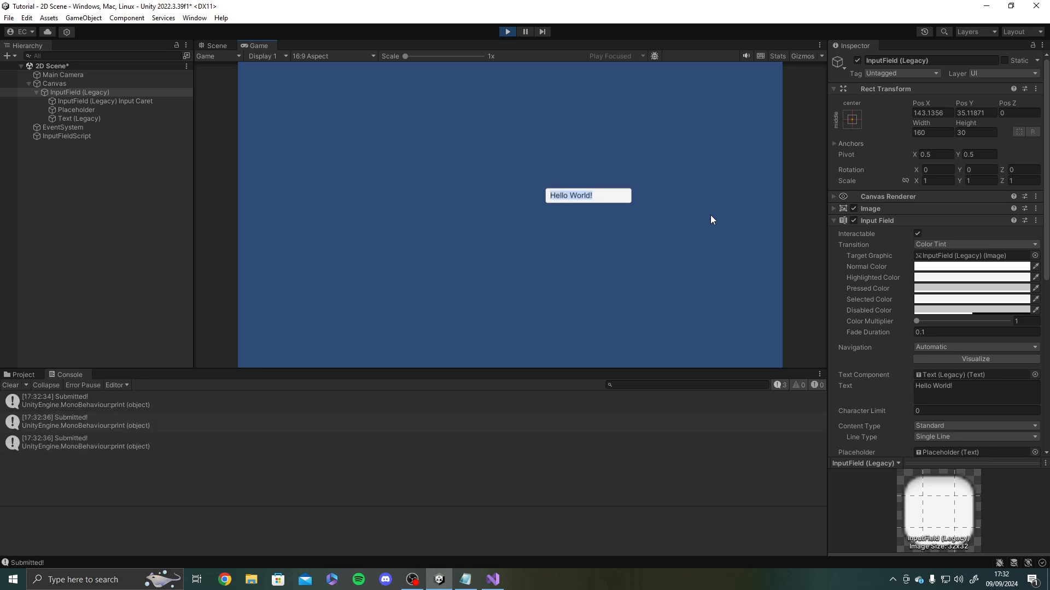
key("Return")
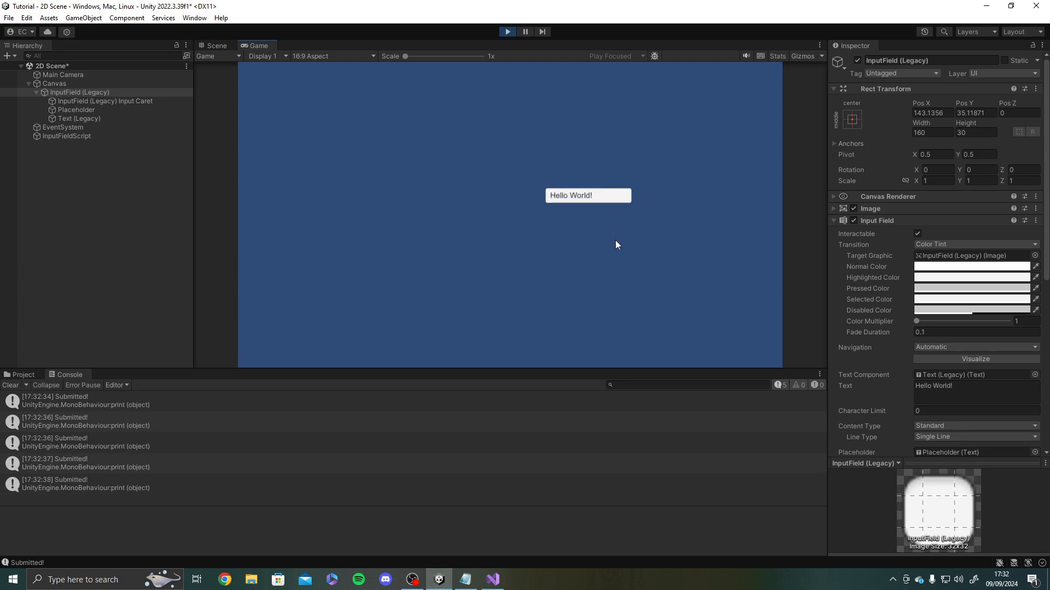
left_click(12, 386)
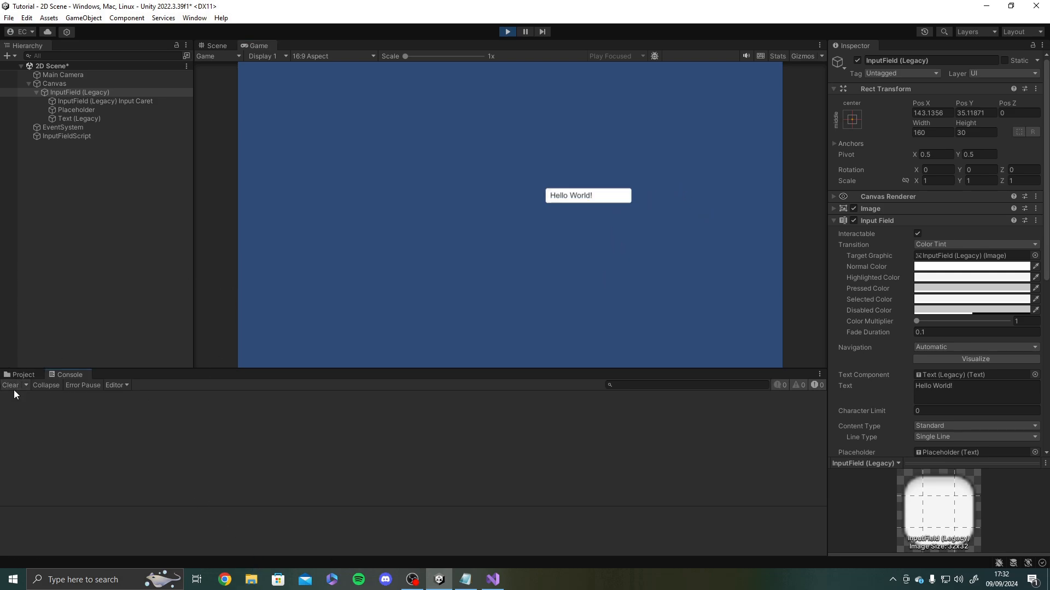
left_click(506, 32)
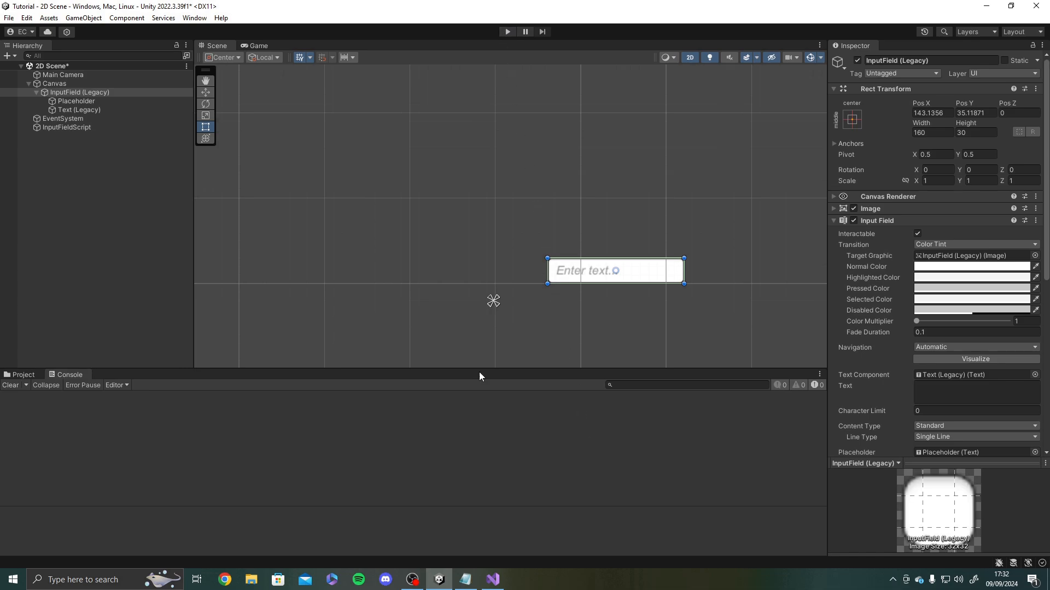
- In Visual Studio, change the print message in OutputState() to "On End Edit", save the script, and return to Unity
middle_click_drag(496, 238, 371, 174)
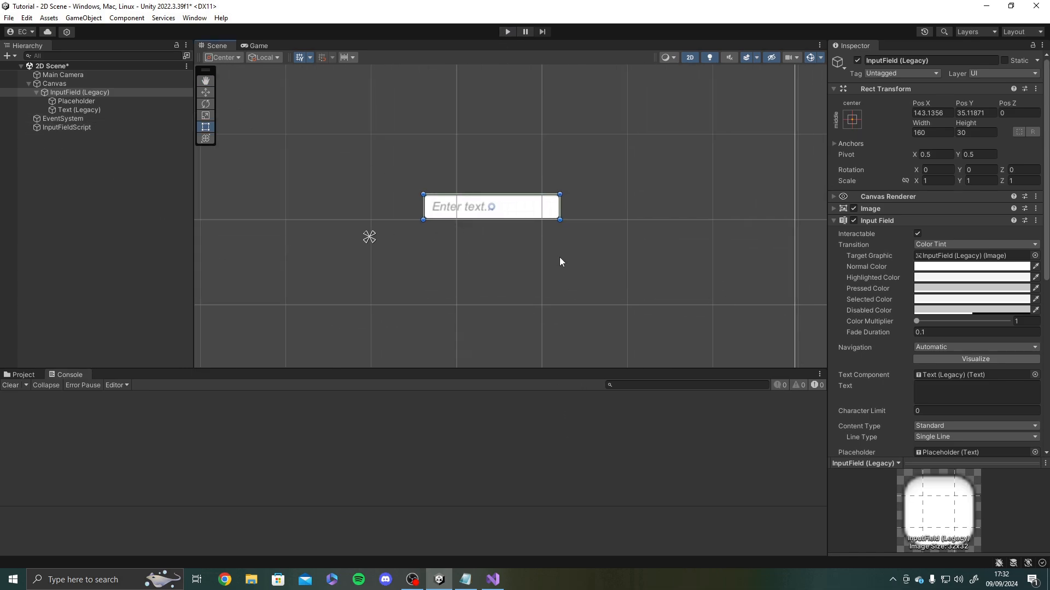
scroll(852, 349, "down", 3)
scroll(854, 354, "down", 5)
key("alt+Tab")
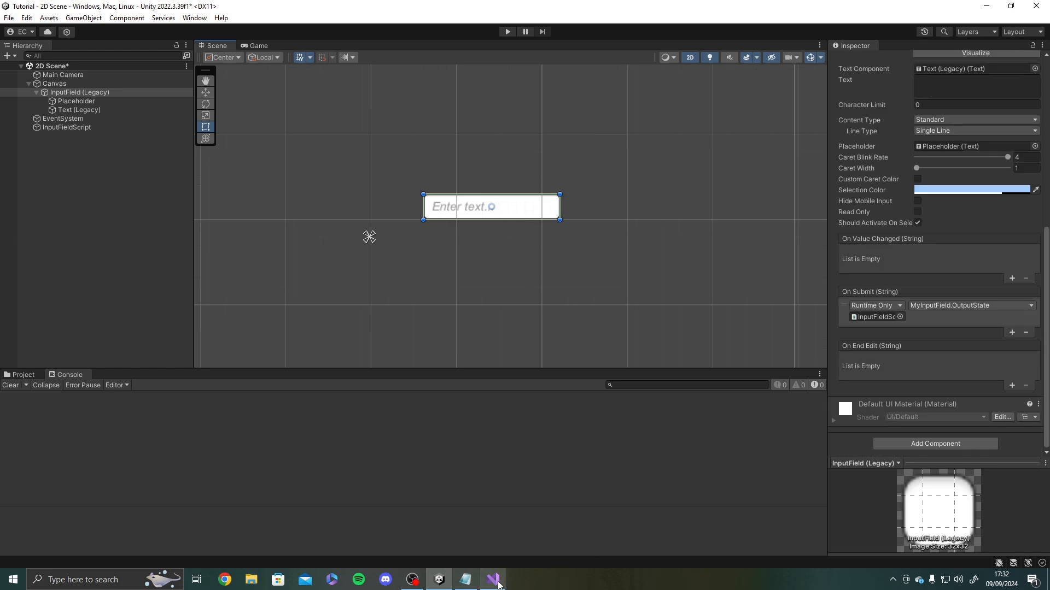
left_click(244, 198)
double_click(244, 198)
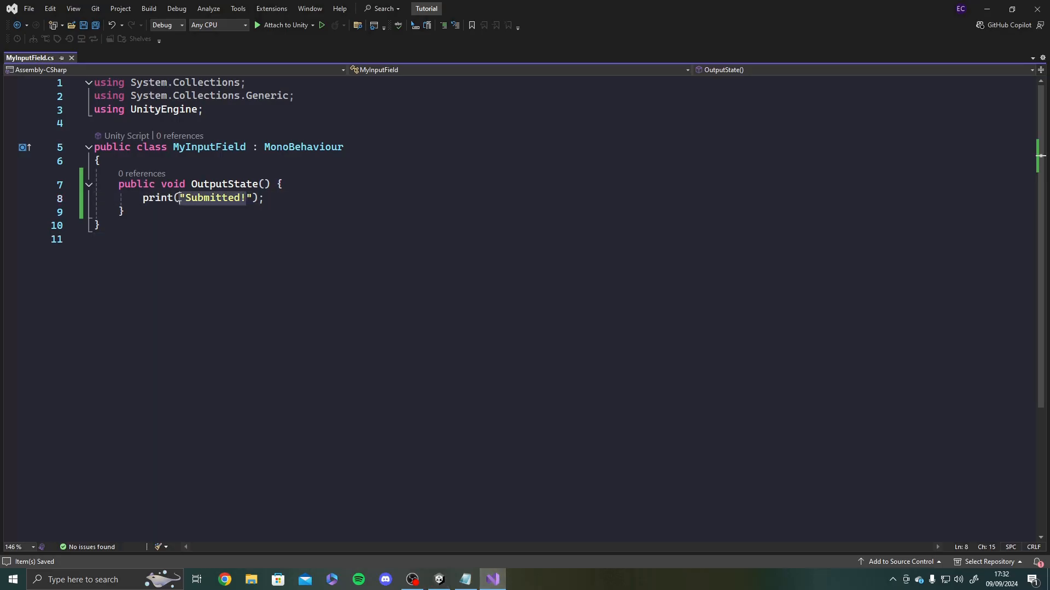
type("On End Edit")
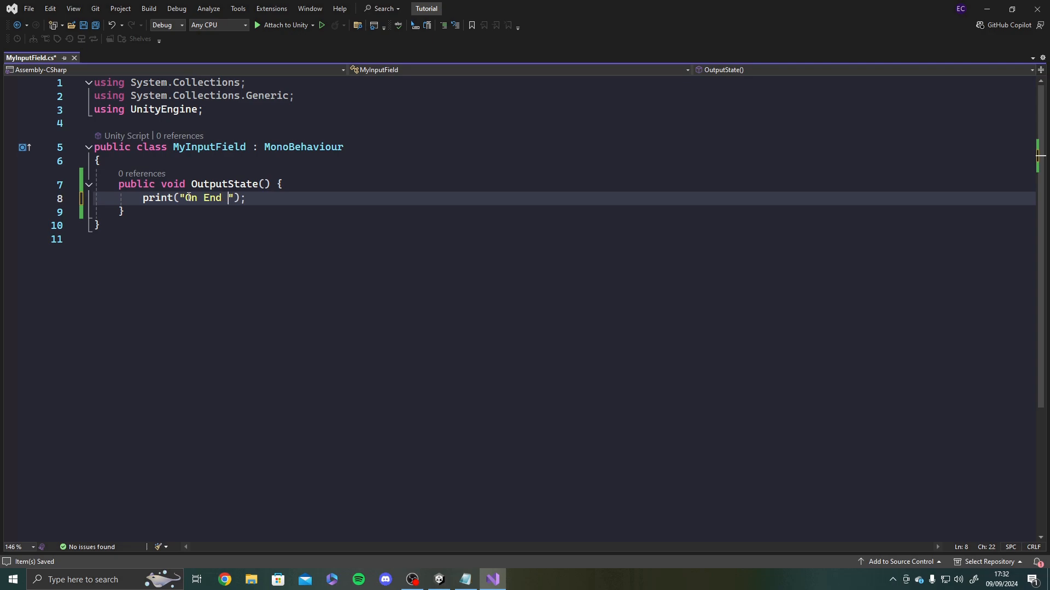
key("BackSpace")
key("BackSpace")
key("BackSpace")
key("BackSpace")
type("Edit")
key("ctrl+a")
key("ctrl+s")
left_click(321, 324)
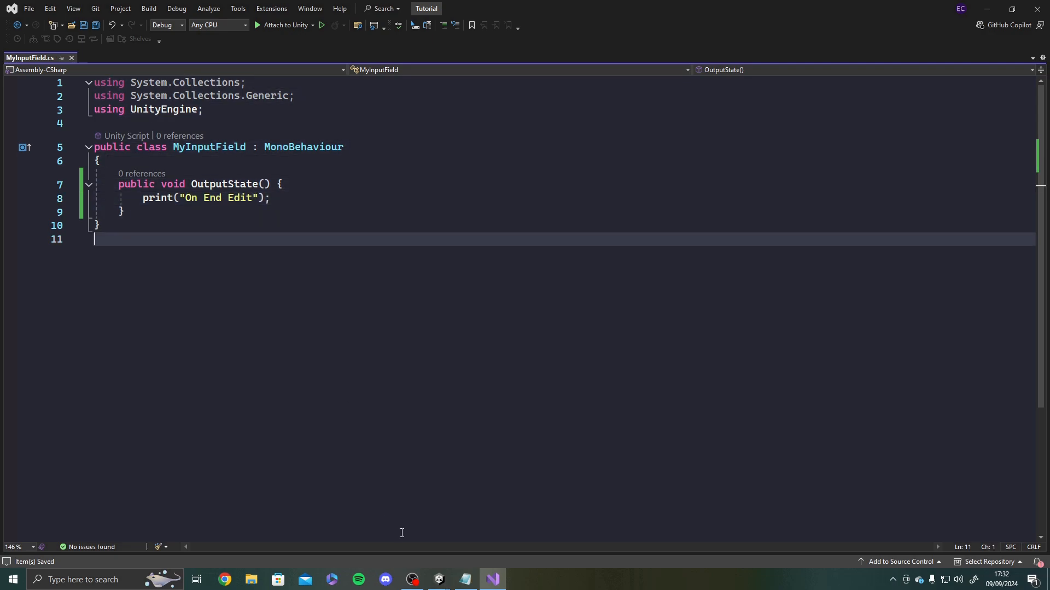
left_click(434, 571)
left_click(409, 543)
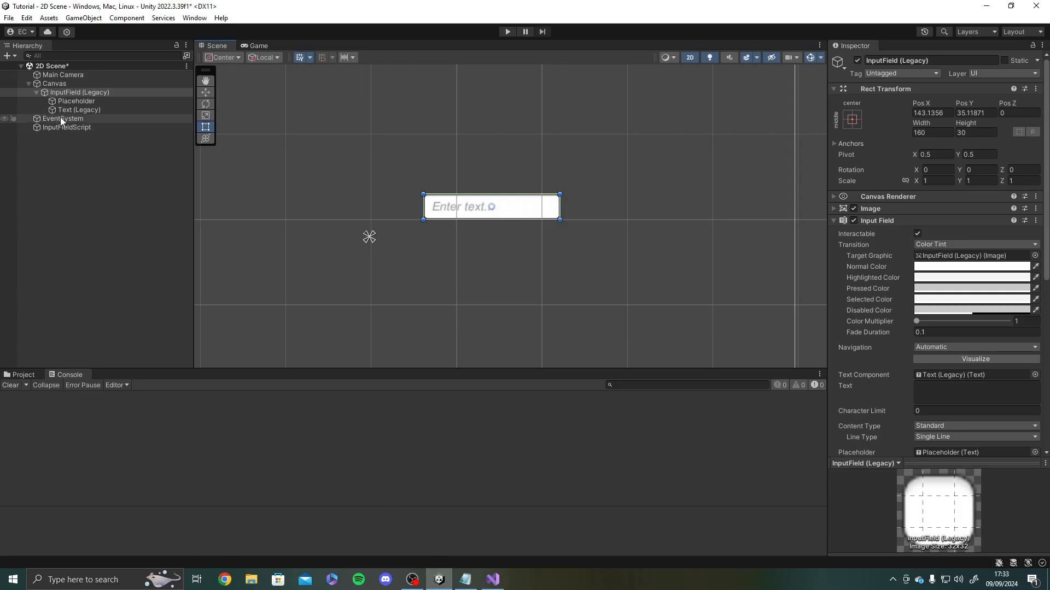
- Remove the On Submit entry and add an On End Edit entry that targets InputFieldScript and calls MyInputField.OutputState
scroll(926, 351, "down", 5)
scroll(971, 390, "down", 5)
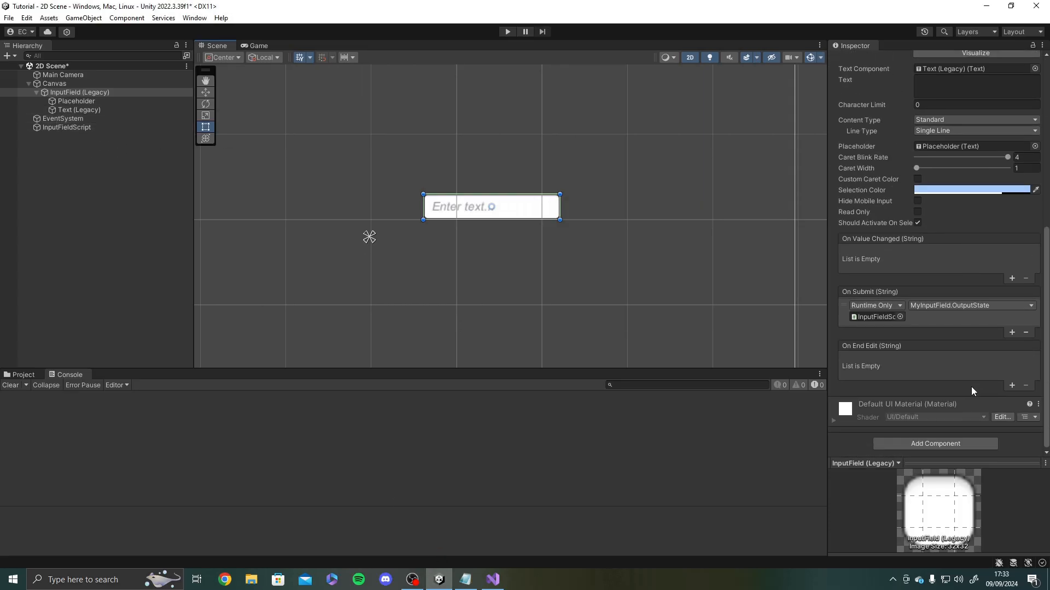
left_click(1025, 331)
left_click(1011, 385)
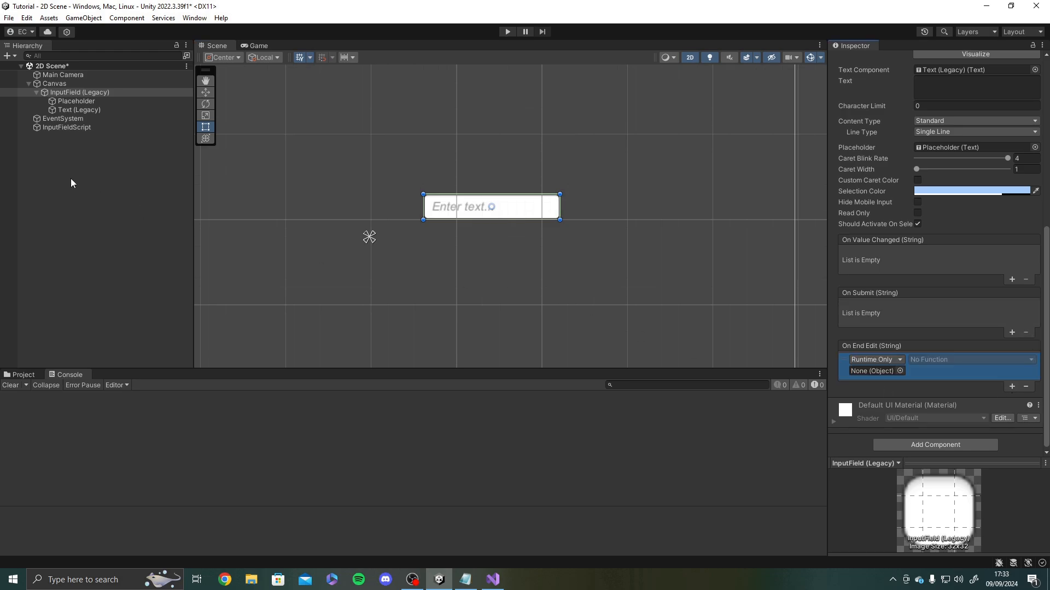
left_click_drag(66, 127, 878, 372)
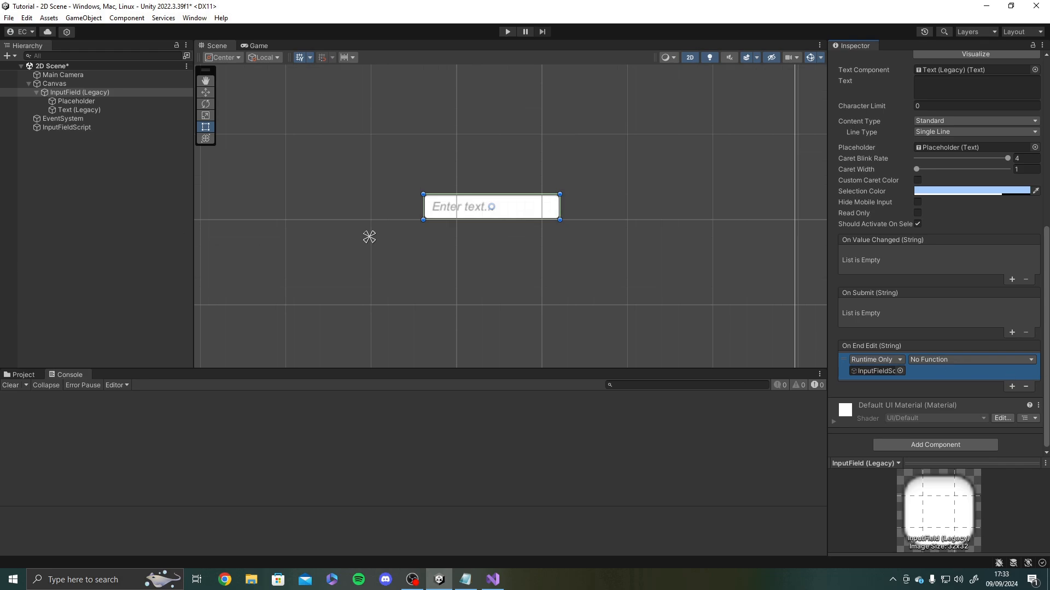
left_click(931, 360)
mouse_move(956, 414)
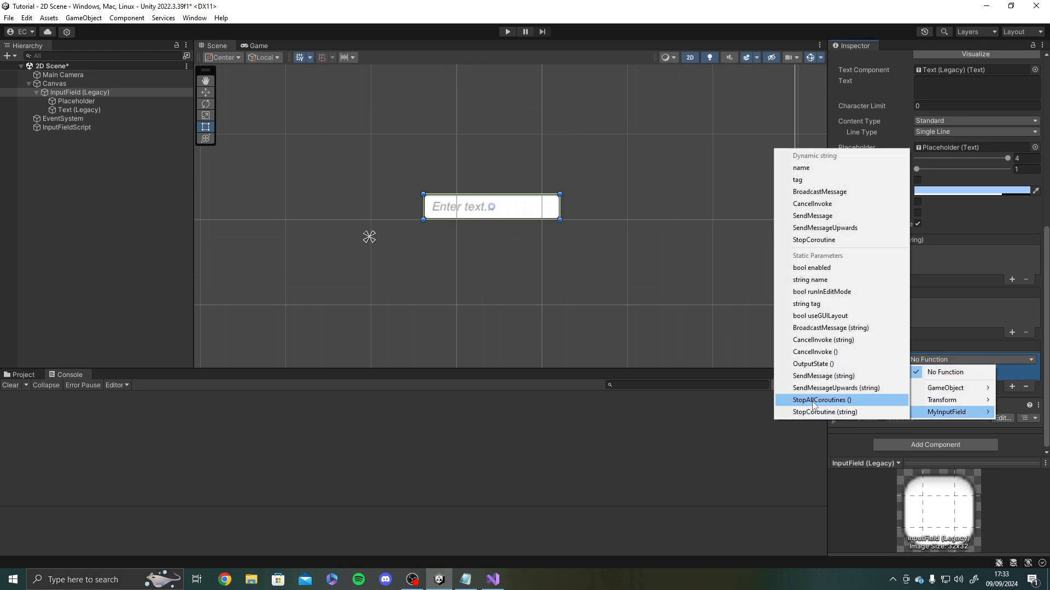
left_click(811, 367)
- Run the scene and submit "Hello there" in the input field to test the On End Edit event
middle_click_drag(706, 257, 706, 264)
left_click(707, 263)
scroll(632, 267, "down", 2)
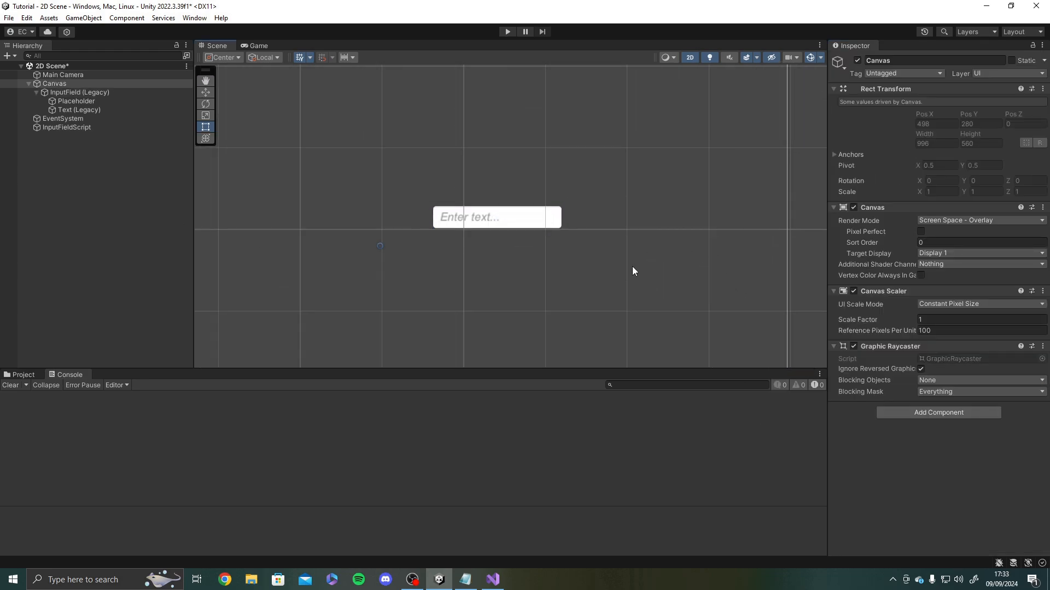
left_click(508, 31)
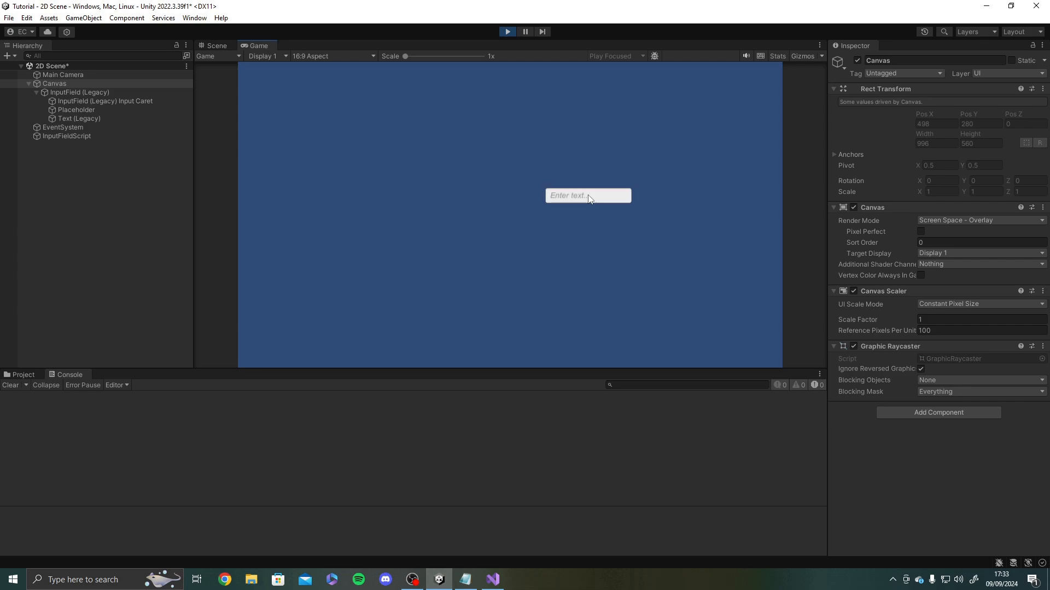
left_click(547, 193)
type("Hello there")
key("Return")
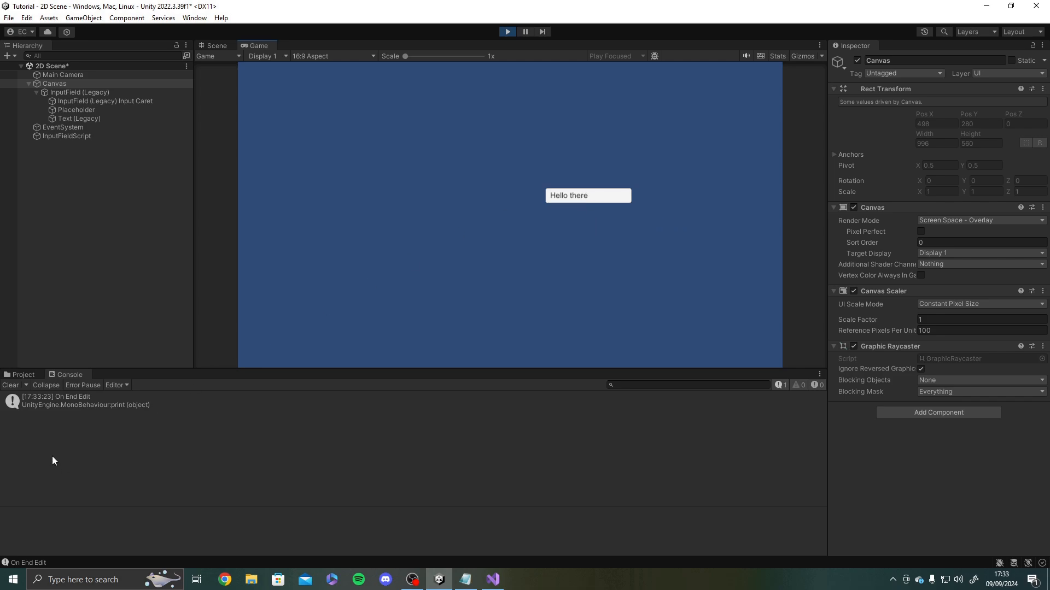
- Test ending edits by repeatedly focusing and leaving the input field, including with the text "Therosdhfole", and stop play mode
left_click(600, 197)
left_click(601, 172)
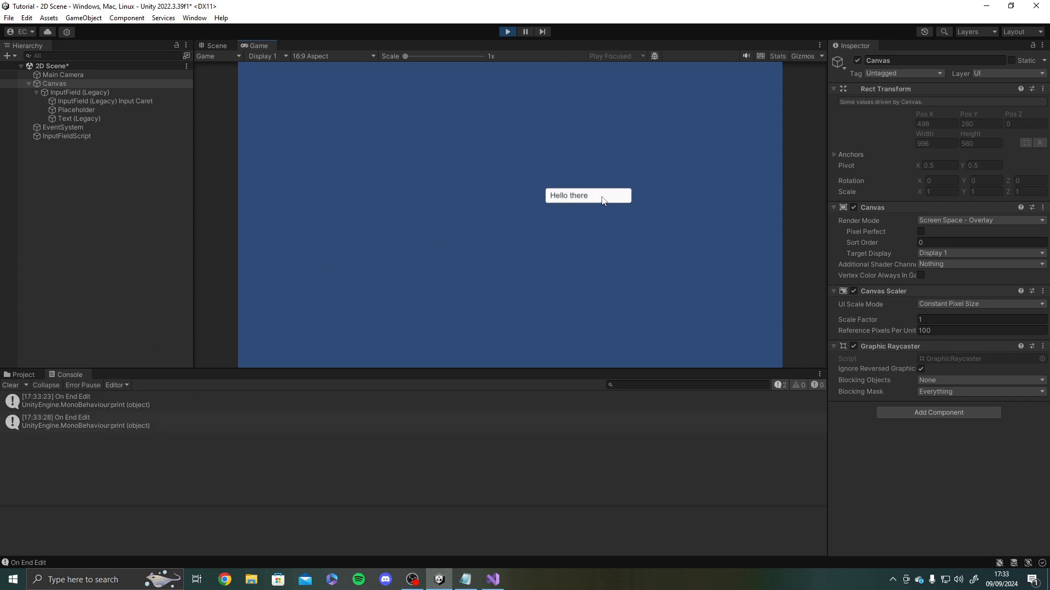
left_click(601, 197)
left_click(602, 181)
left_click(601, 199)
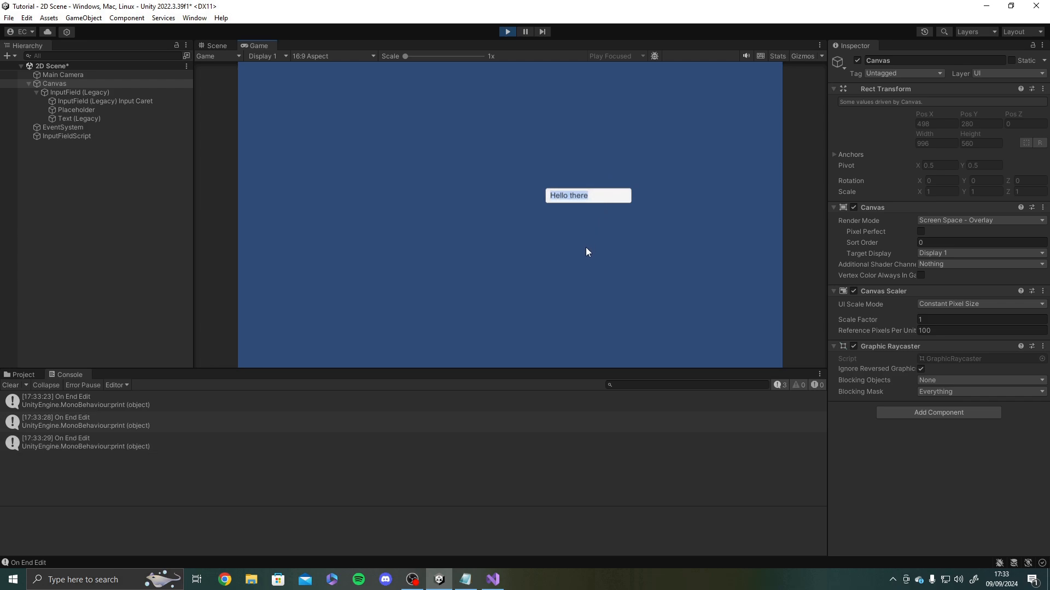
type("Therosdhfole")
left_click(584, 239)
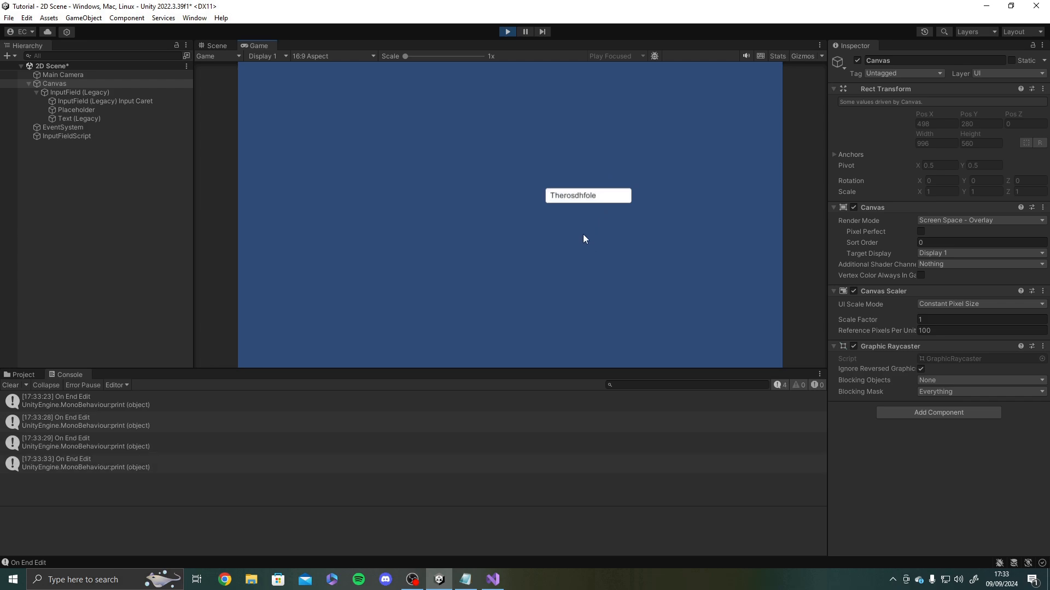
left_click(602, 199)
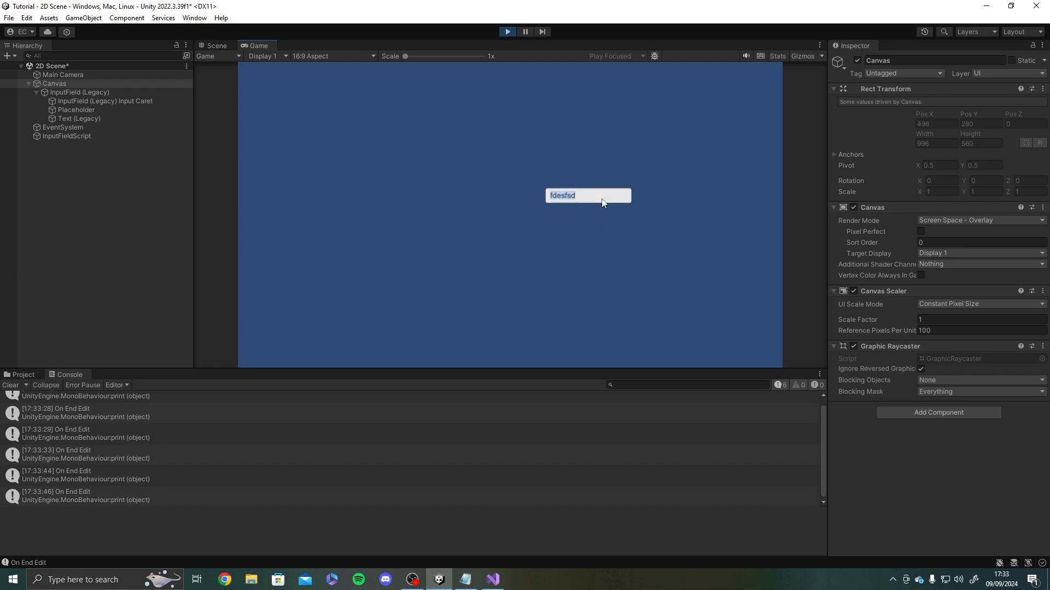
left_click(590, 209)
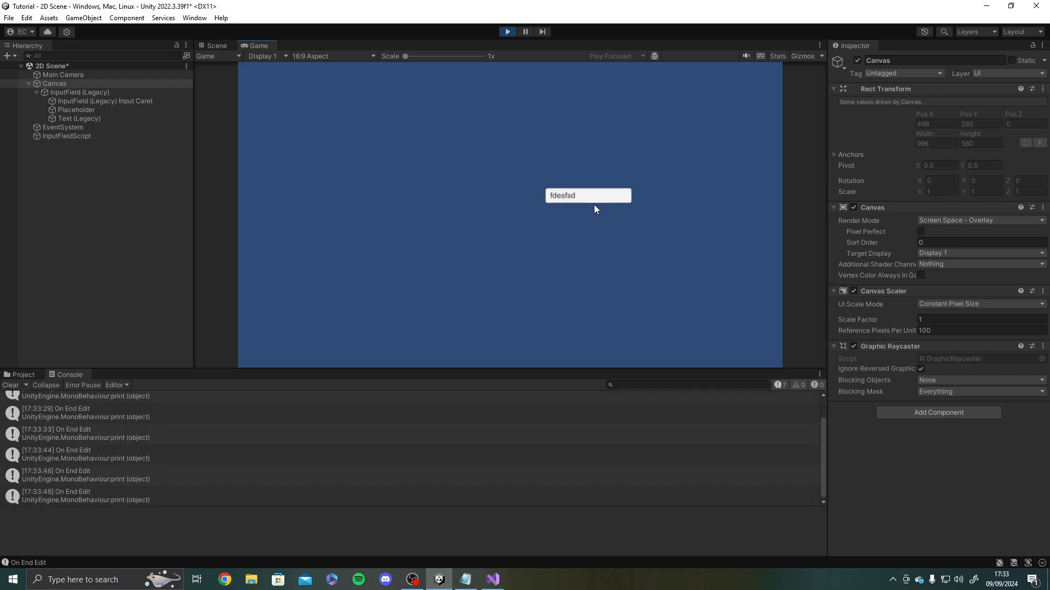
left_click(593, 202)
left_click(584, 235)
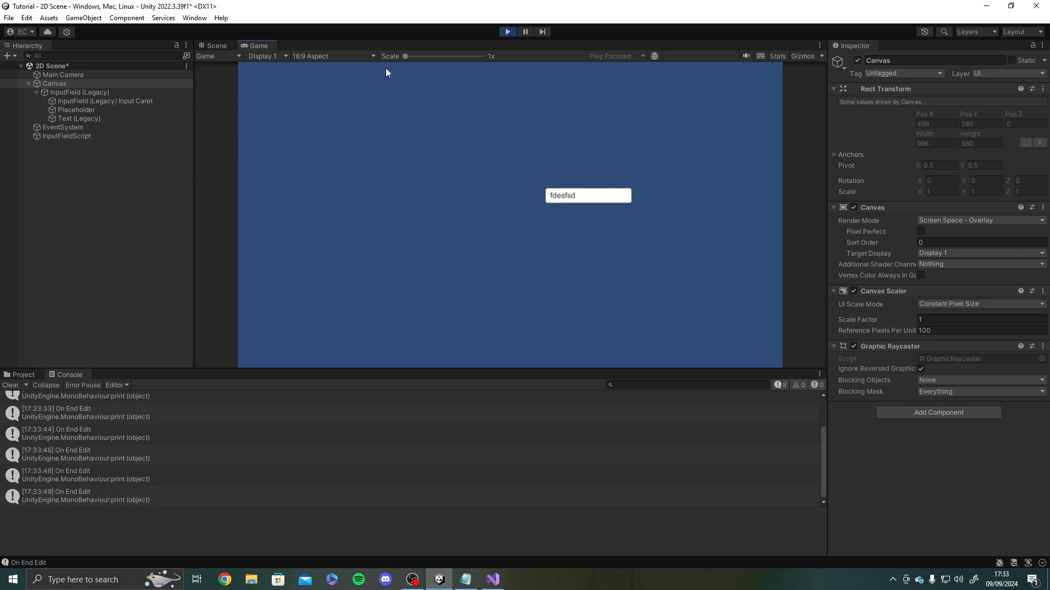
left_click(508, 32)
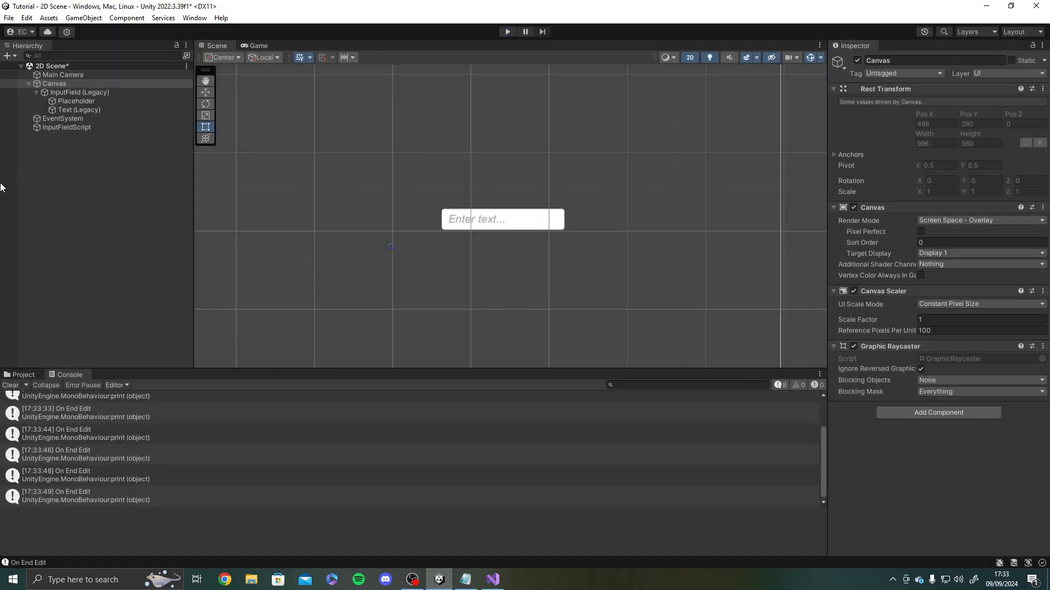
- Remove the InputField (Legacy) object's On End Edit entry and add an On Submit entry calling MyInputField.OutputState on InputFieldScript
left_click(42, 93)
scroll(923, 370, "down", 6)
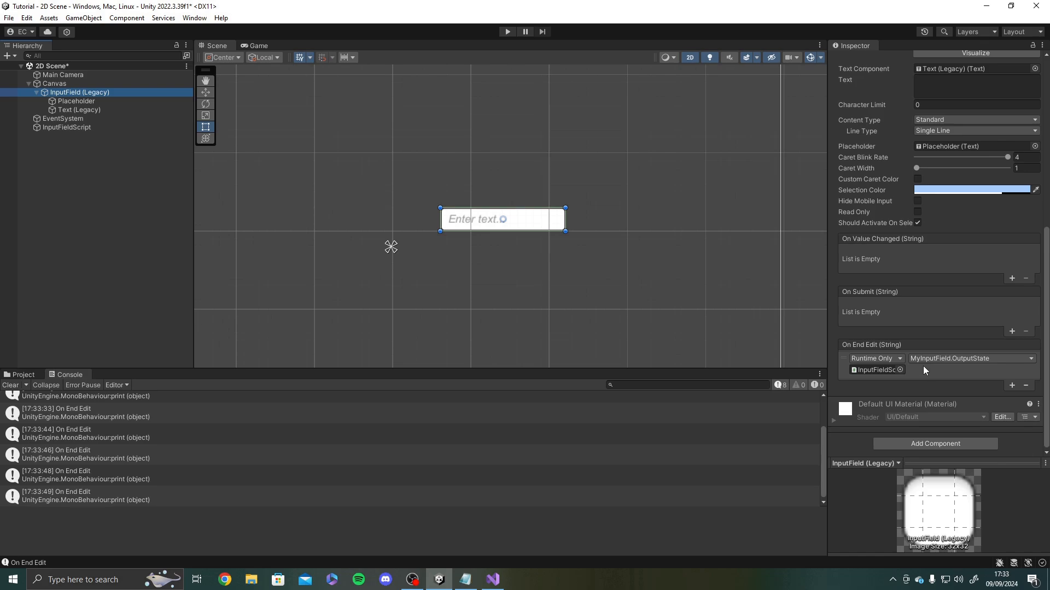
left_click(1027, 386)
left_click(1012, 332)
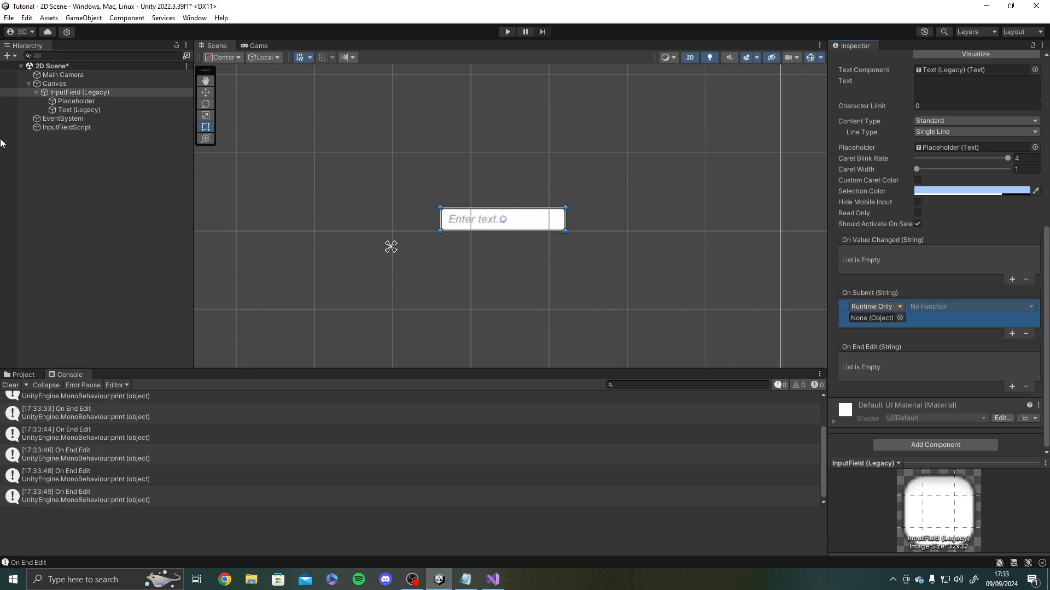
left_click_drag(71, 126, 875, 318)
left_click(937, 306)
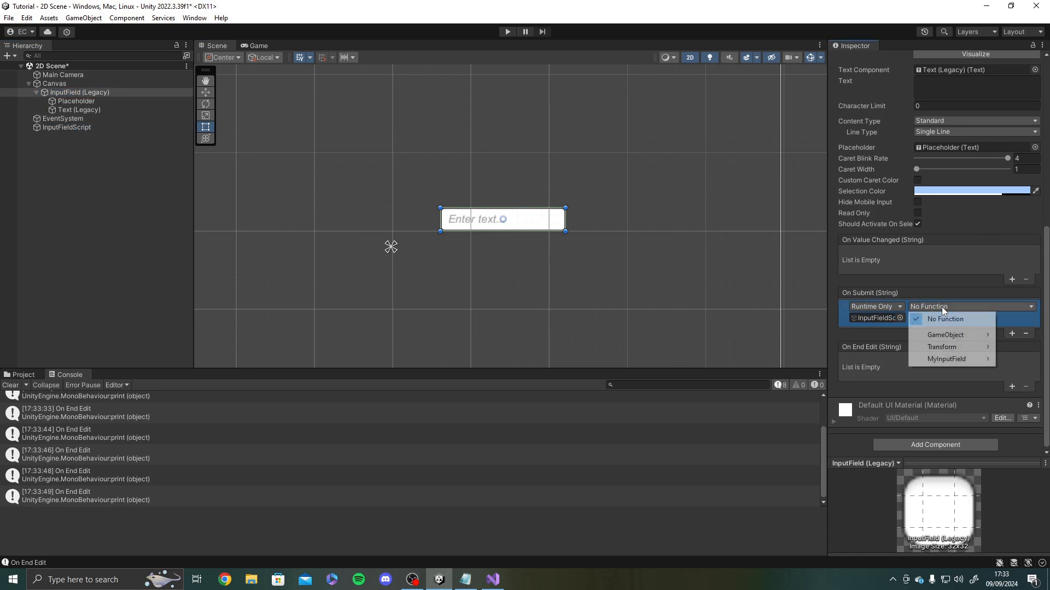
mouse_move(942, 363)
left_click(813, 310)
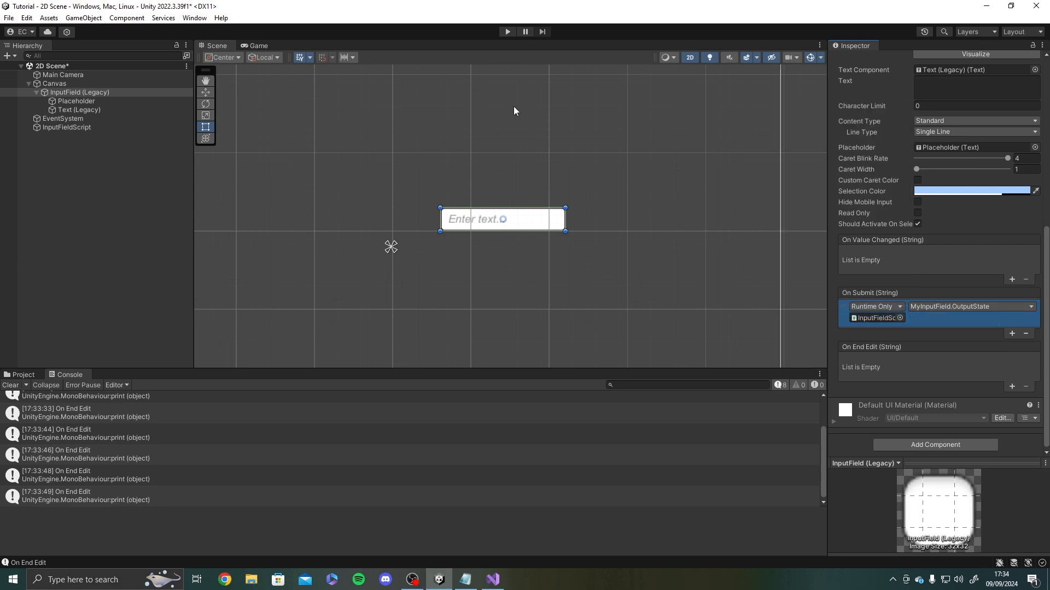
- Run the scene again and enter "Hello World!" in the input field
left_click(509, 31)
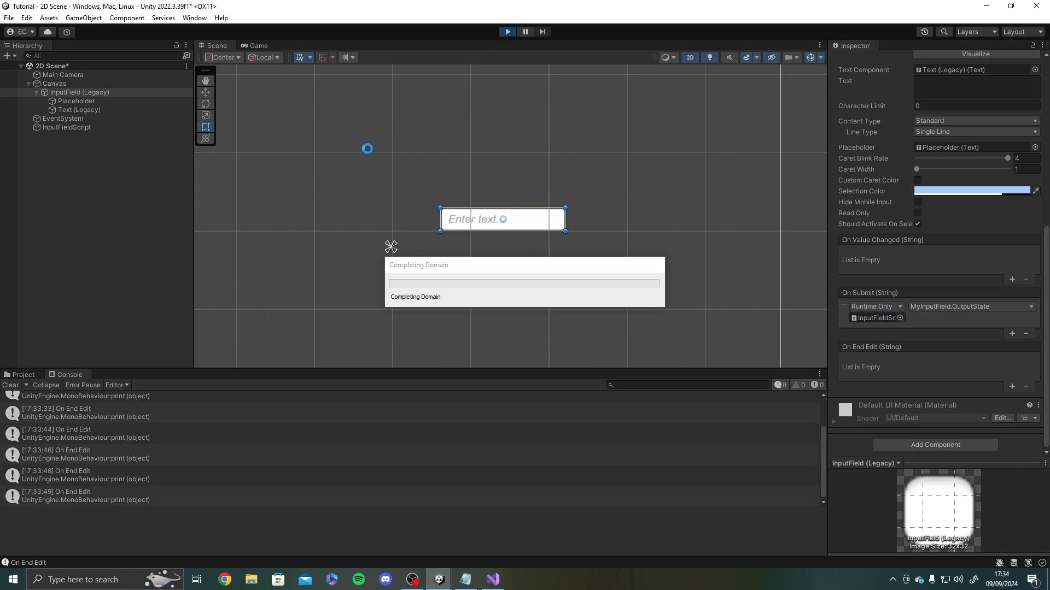
scroll(895, 327, "down", 5)
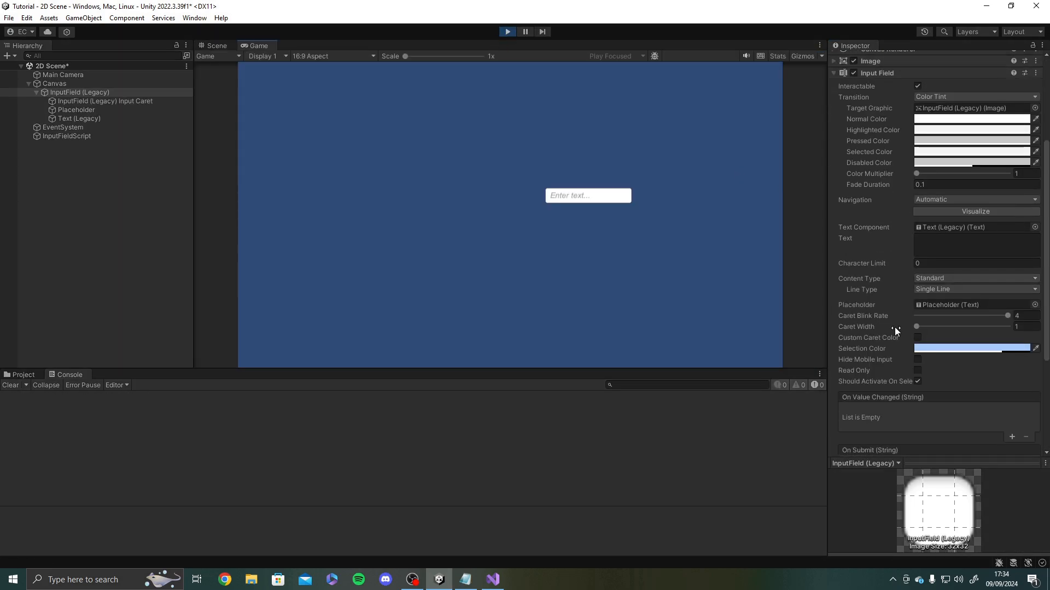
scroll(908, 329, "down", 3)
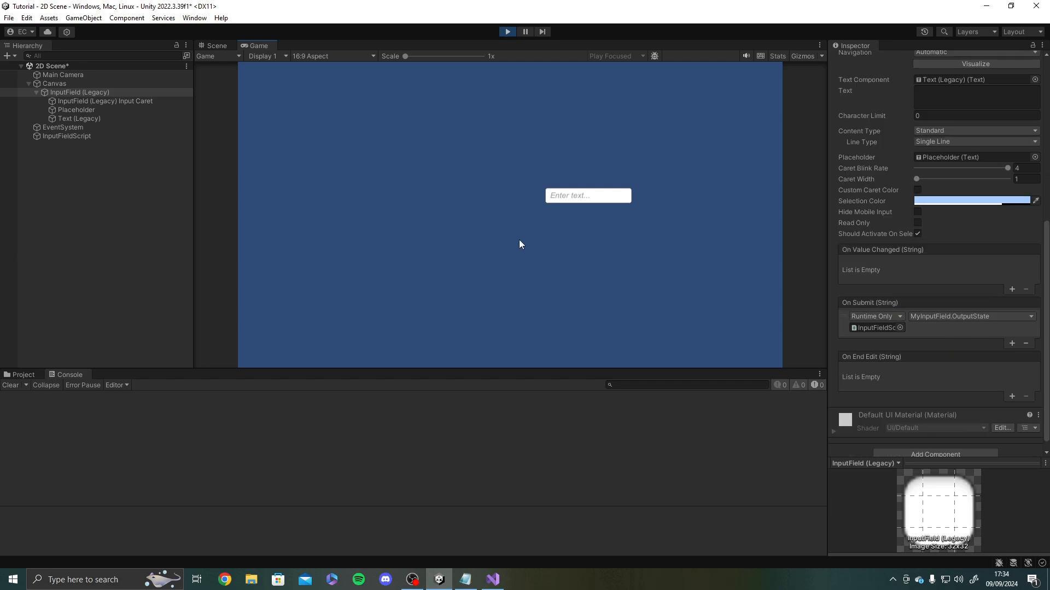
left_click(592, 200)
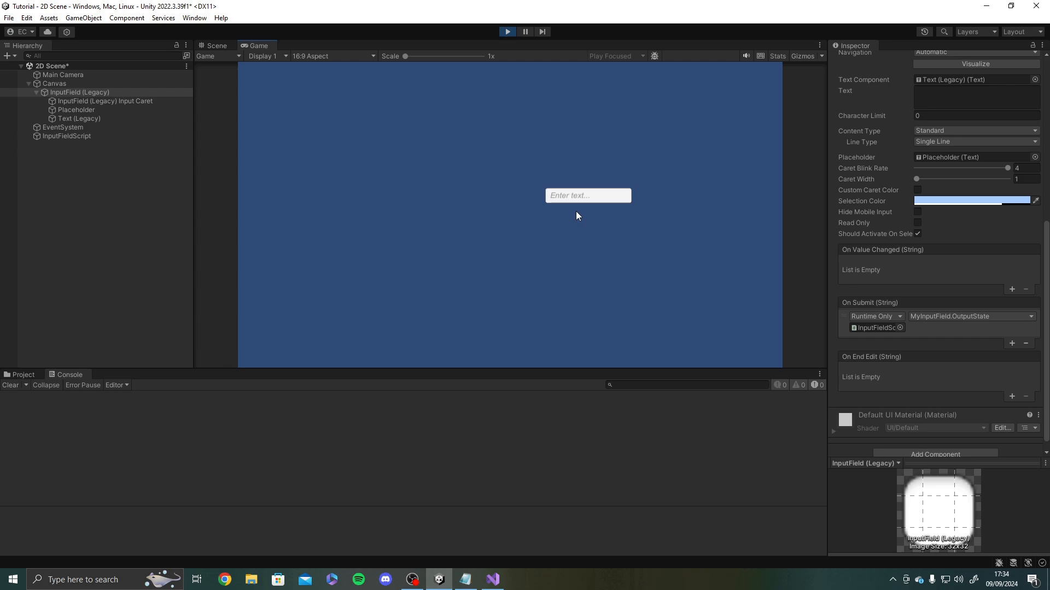
type("hello world!")
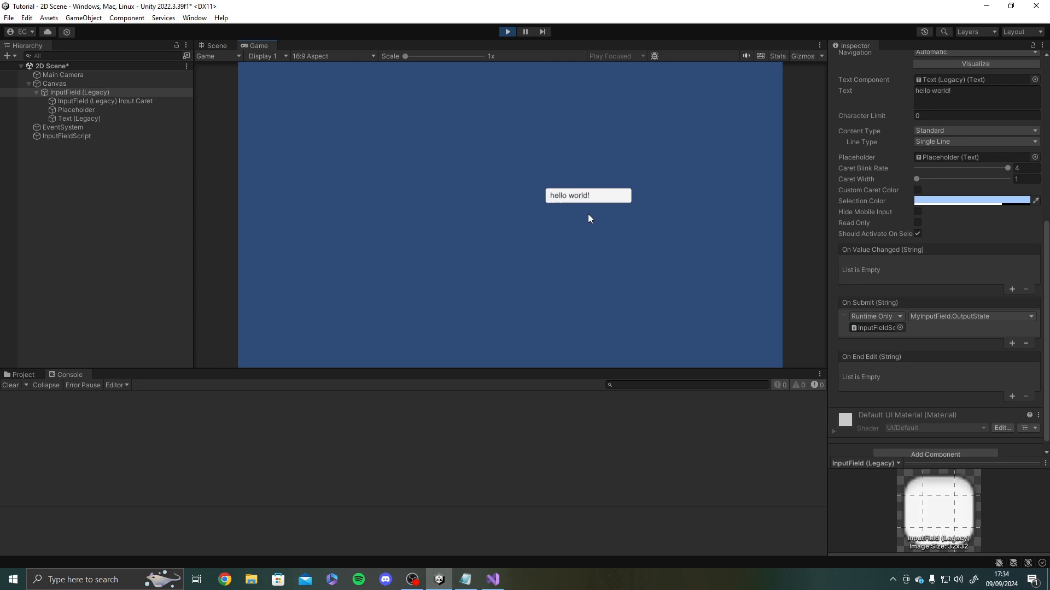
key("ctrl+a")
type("H")
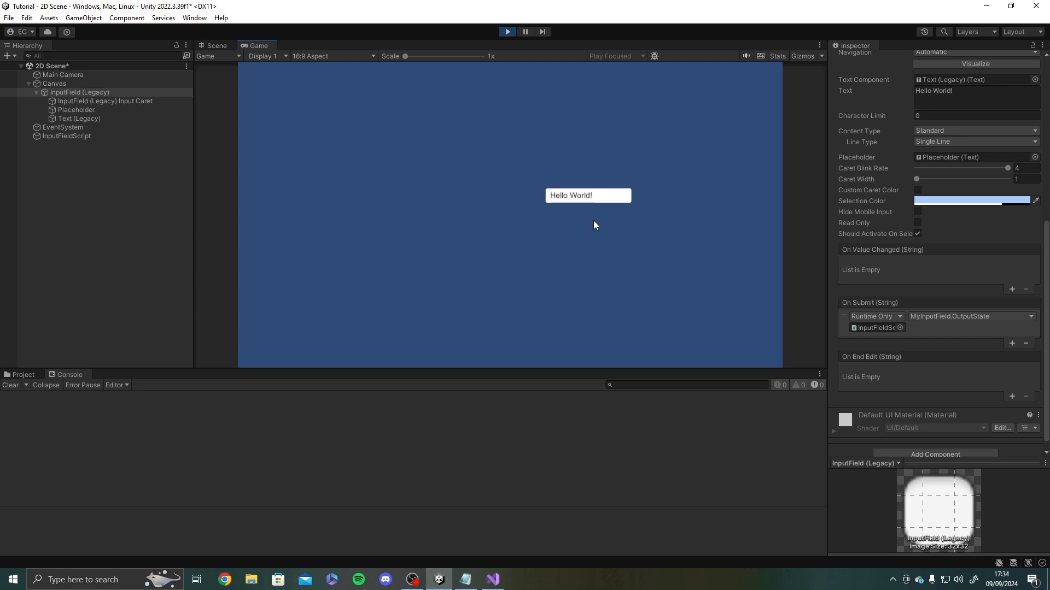
- Submit the input field's text twice to test the On Submit event, and stop play mode
left_click(597, 198)
key("Return")
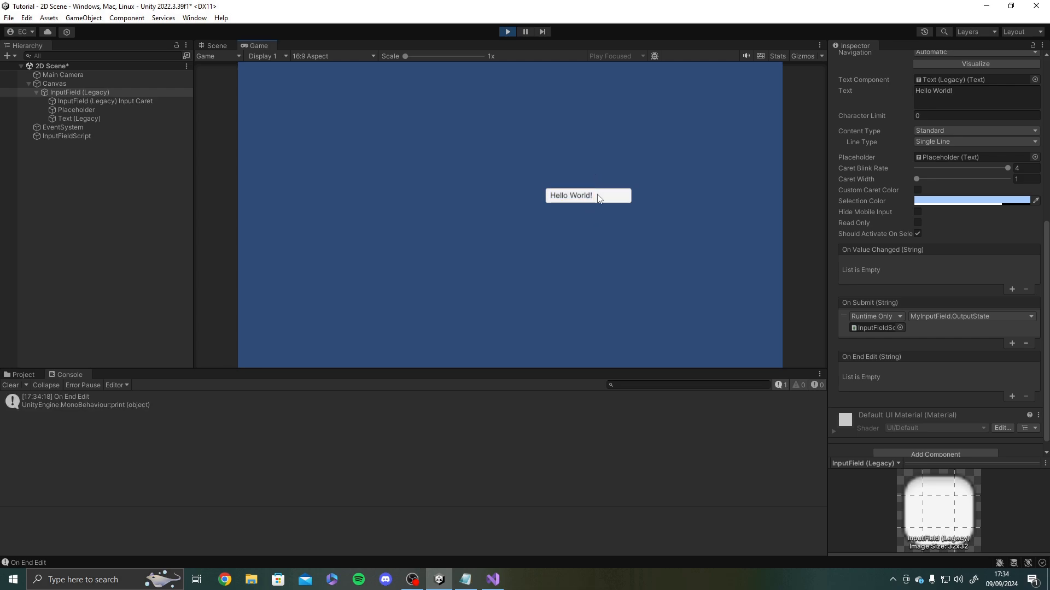
left_click(598, 197)
key("Return")
left_click(512, 32)
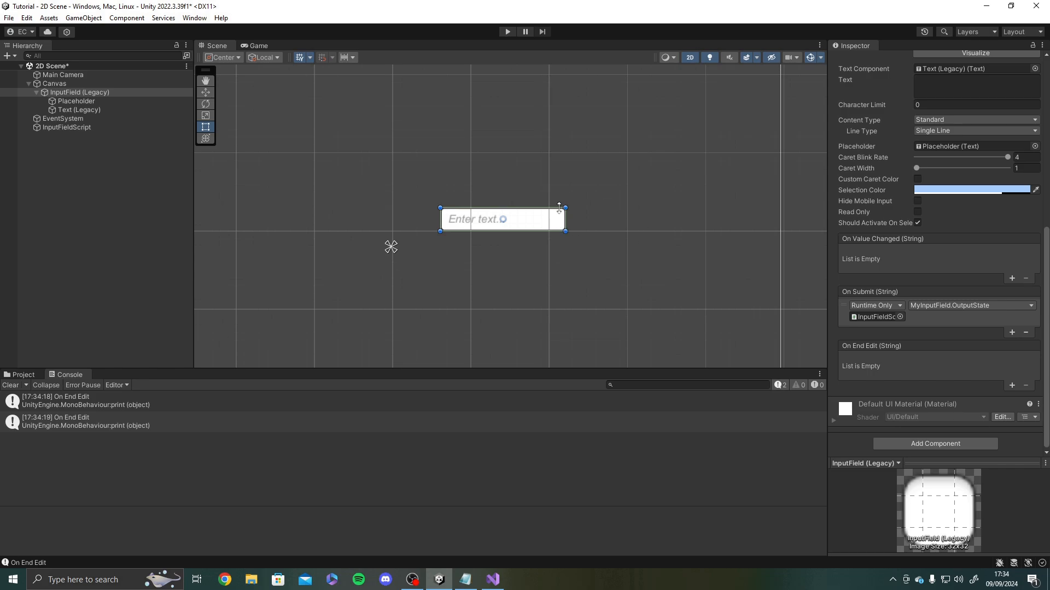
scroll(576, 198, "down", 1)
middle_click_drag(576, 198, 648, 202)
scroll(637, 239, "down", 4)
scroll(640, 239, "down", 3)
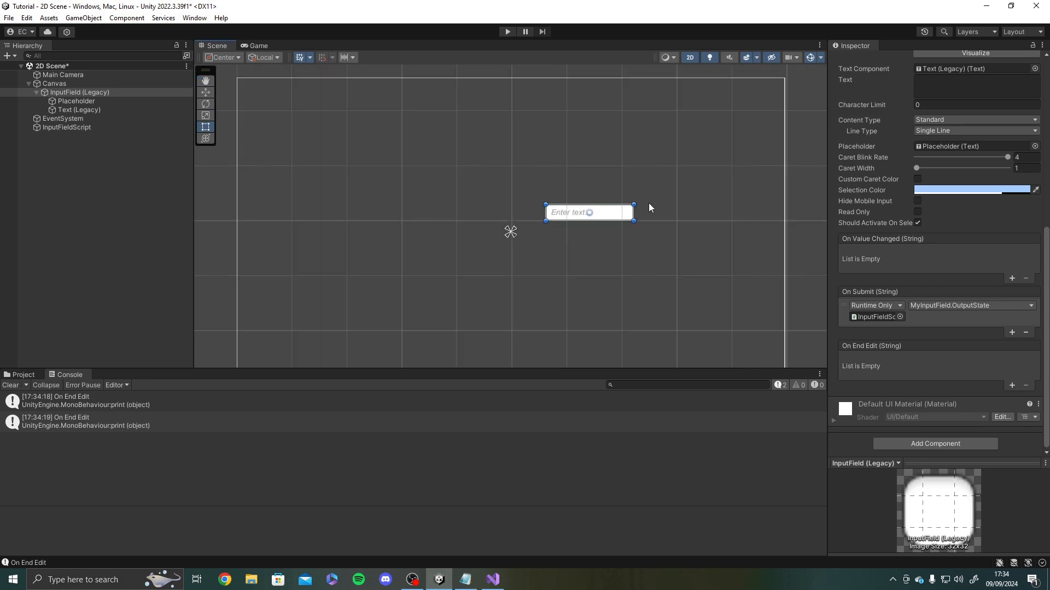
scroll(619, 229, "down", 4)
left_click(629, 252)
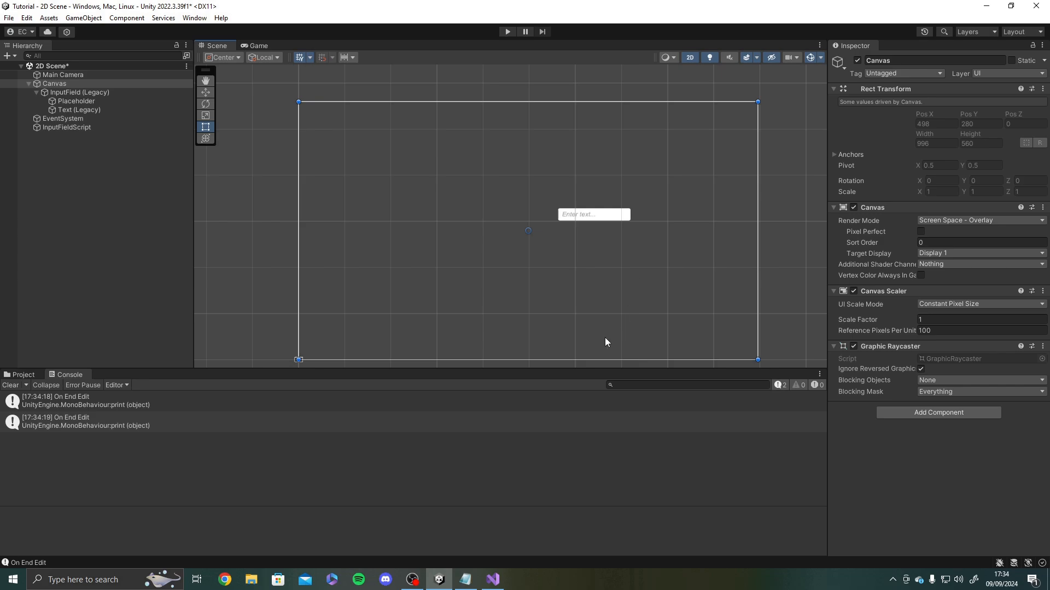
middle_click_drag(607, 338, 657, 305)
scroll(638, 308, "up", 2)
scroll(642, 310, "down", 1)
scroll(649, 269, "down", 1)
scroll(657, 305, "down", 2)
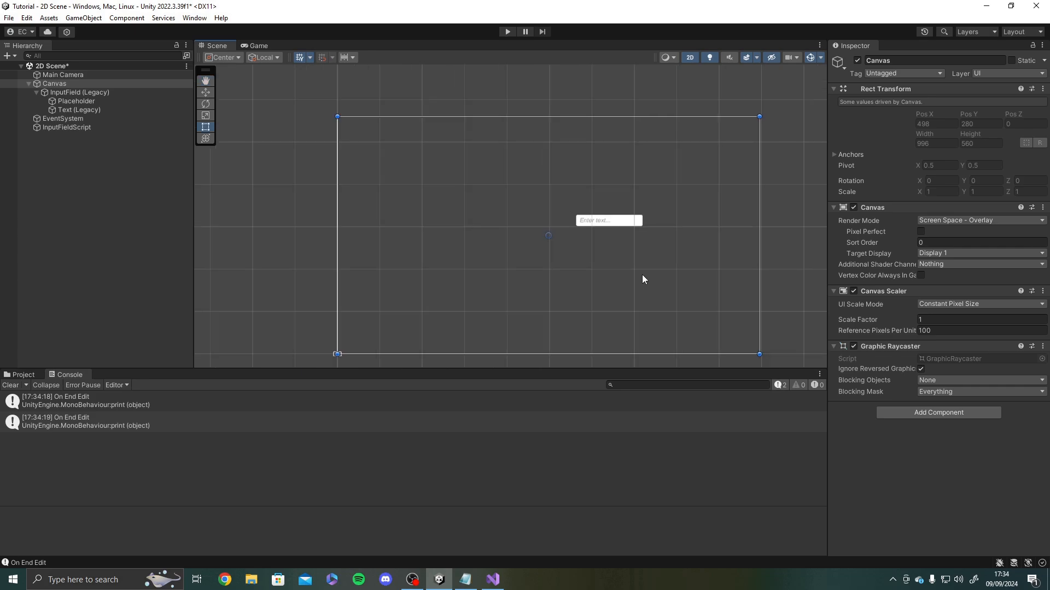
scroll(642, 274, "down", 1)
mouse_move(642, 274)
middle_mouse_down()
mouse_move(595, 229)
mouse_move(633, 261)
middle_mouse_up()
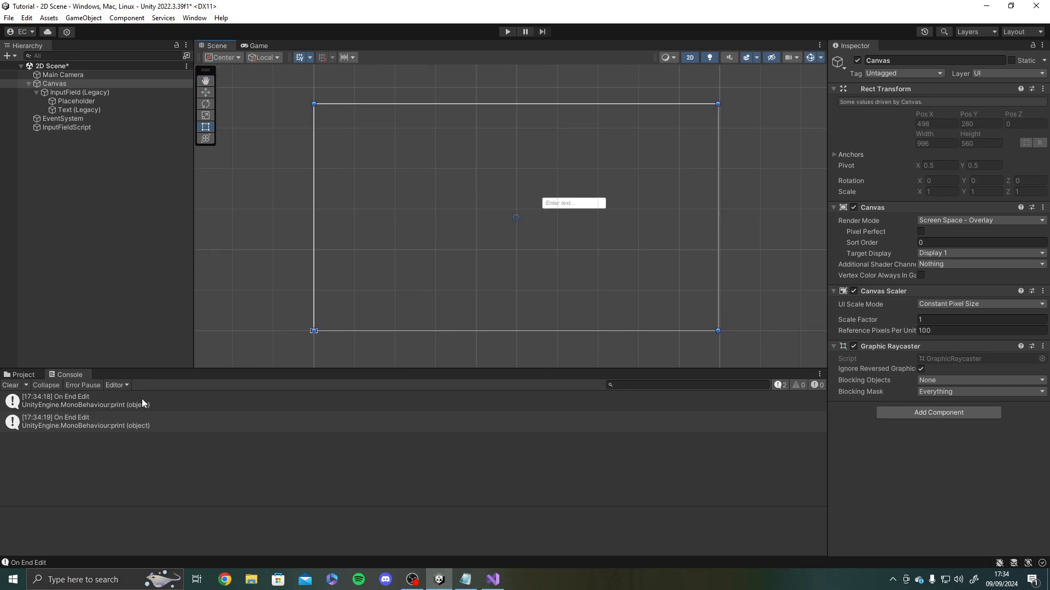
- Show the project's Assets folder in place of the Console
left_click(24, 374)
middle_click_drag(342, 246, 335, 244)
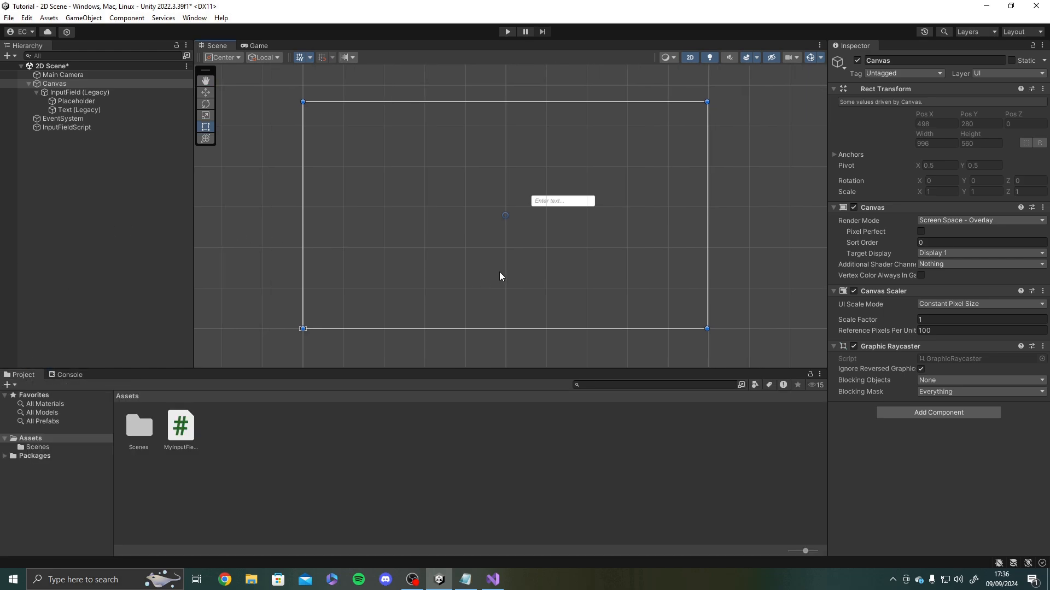
middle_click_drag(499, 277, 508, 288)
scroll(509, 289, "down", 1)
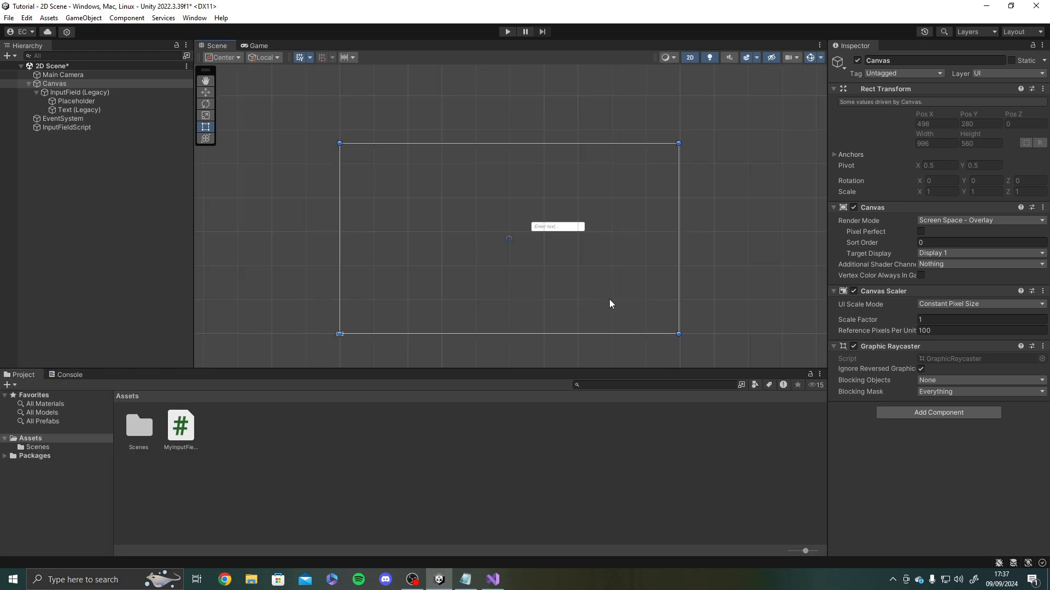